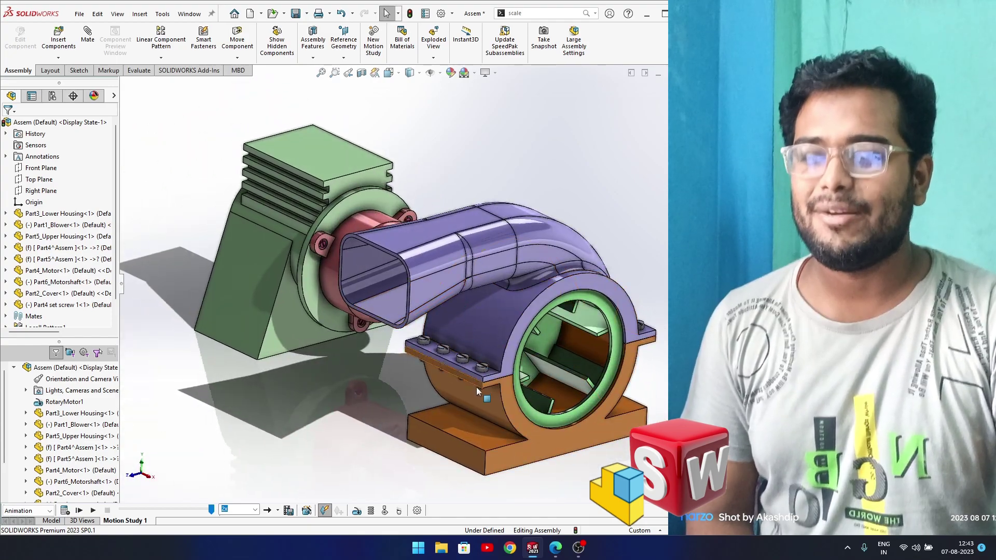
Play the motion study of the blower assembly
{"action": "scroll", "coordinate": [481, 375], "scroll_direction": "down", "scroll_amount": 5}
{"action": "key", "text": "f"}
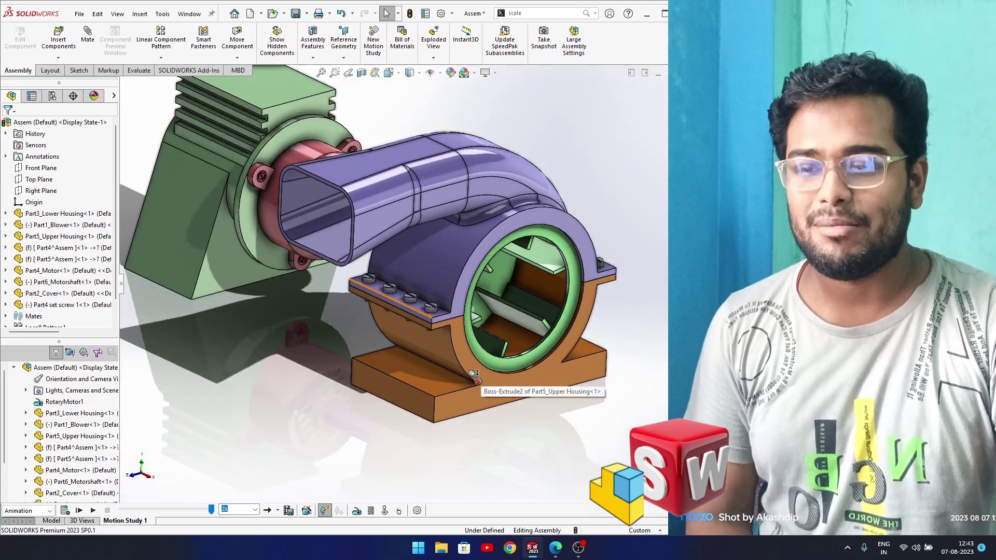
{"action": "left_click", "coordinate": [94, 511]}
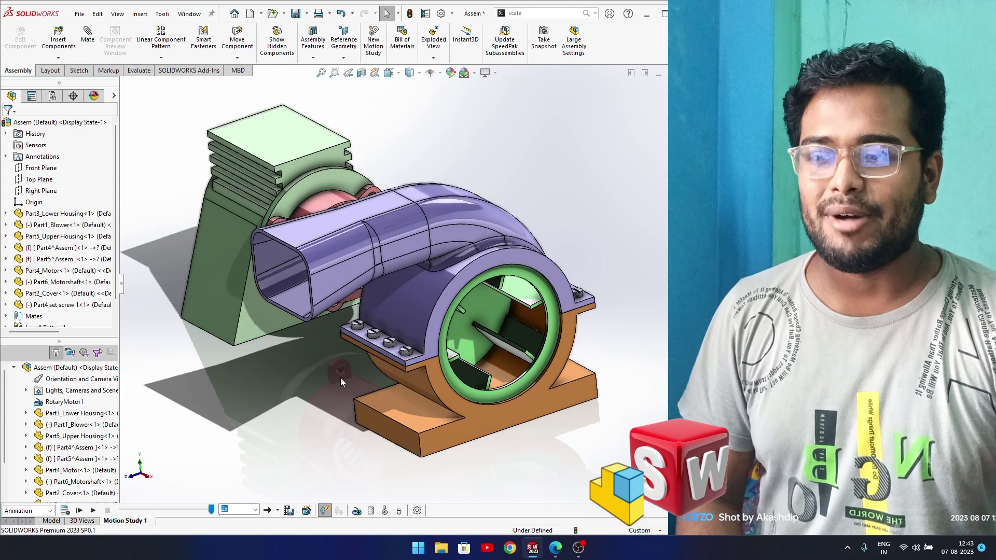
Set the motion study's playback mode to loop and replay the animation
{"action": "middle_click_drag", "start_coordinate": [356, 413], "coordinate": [326, 472]}
{"action": "left_click", "coordinate": [270, 513]}
{"action": "left_click", "coordinate": [265, 498]}
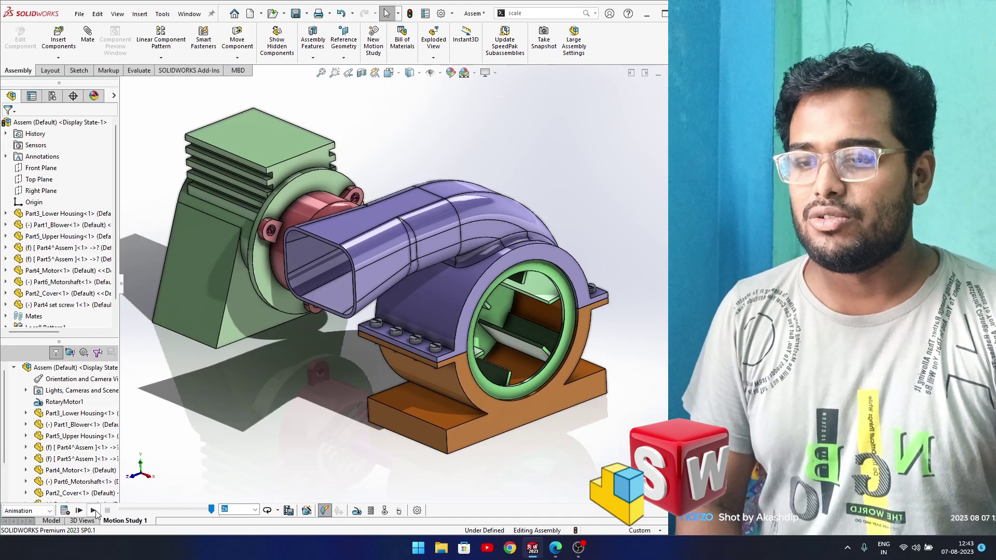
{"action": "key", "text": "space"}
{"action": "left_click", "coordinate": [352, 461]}
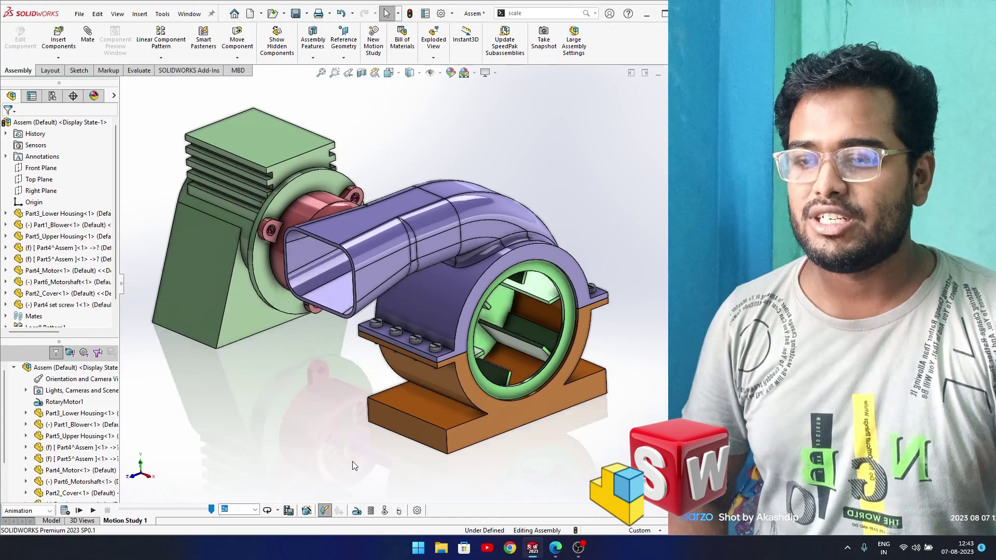
{"action": "middle_click_drag", "start_coordinate": [400, 428], "coordinate": [363, 436]}
{"action": "left_click", "coordinate": [94, 511]}
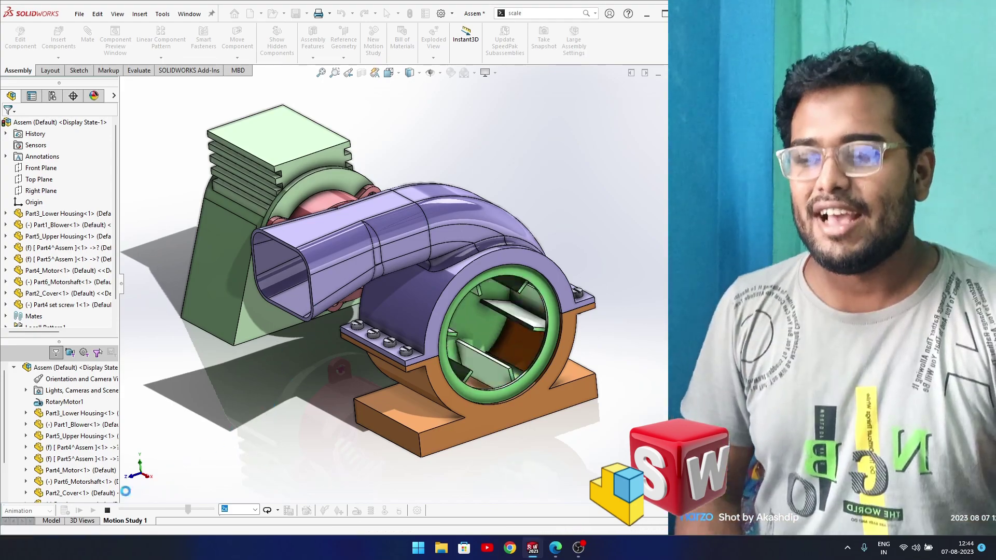
Start an exploded view of the assembly and lift the upper housing about 5.68 in along Y as the first explode step
{"action": "middle_click_drag", "start_coordinate": [233, 425], "coordinate": [262, 415]}
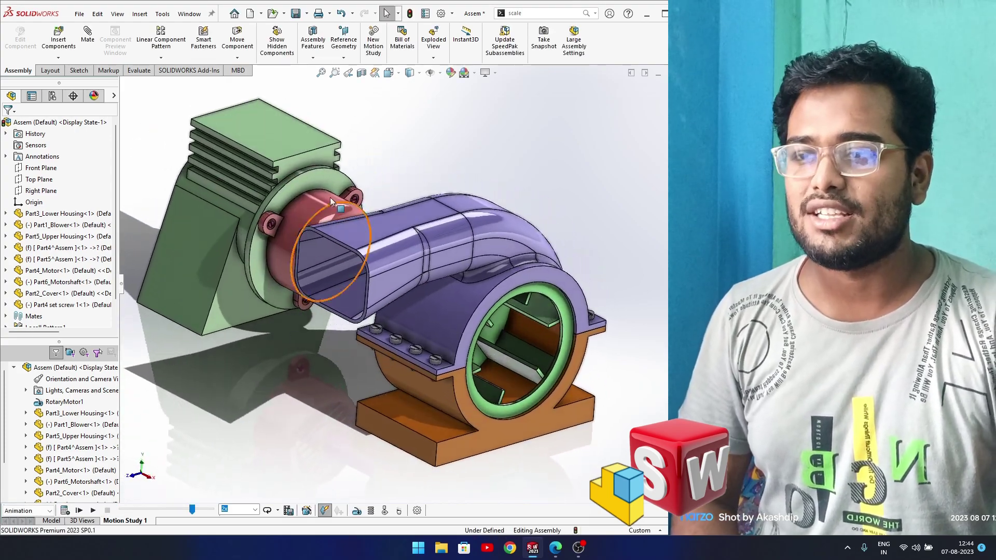
{"action": "left_click", "coordinate": [434, 42]}
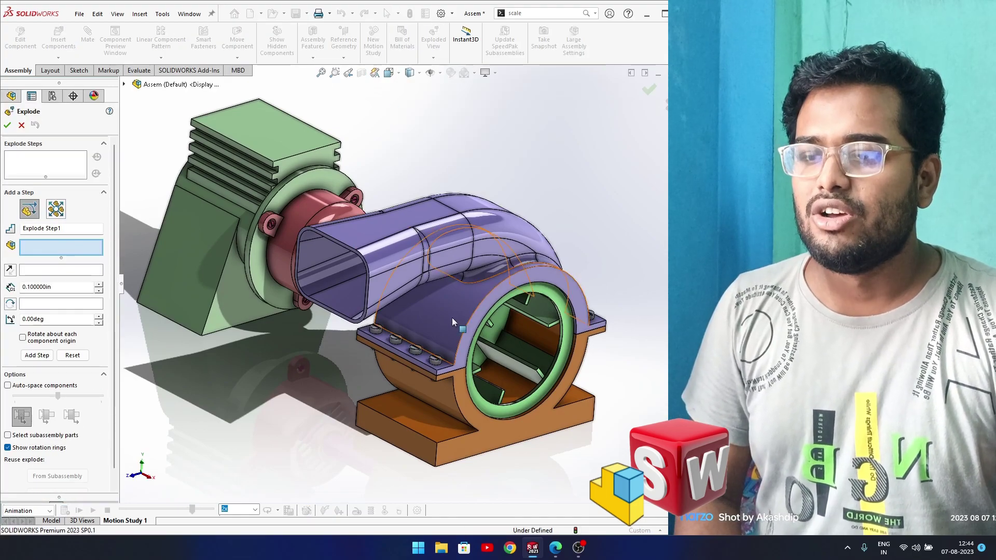
{"action": "left_click", "coordinate": [450, 320]}
{"action": "left_click_drag", "start_coordinate": [459, 229], "coordinate": [458, 151]}
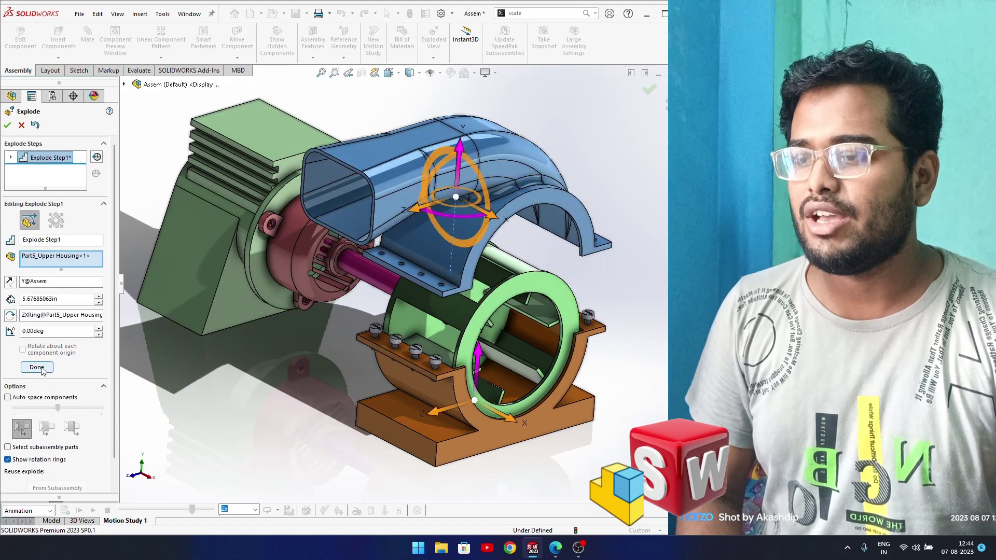
{"action": "left_click", "coordinate": [37, 368]}
Add an explode step that moves the blower out of the lower housing about 14.46 in along X, away from the motor
{"action": "left_click", "coordinate": [501, 345]}
{"action": "left_click_drag", "start_coordinate": [501, 343], "coordinate": [615, 397]}
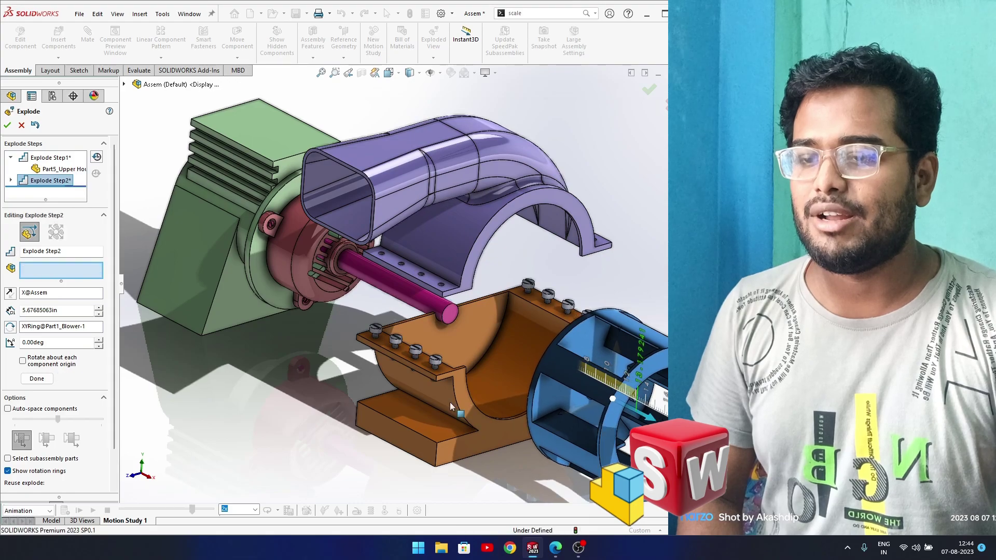
{"action": "left_click", "coordinate": [44, 394]}
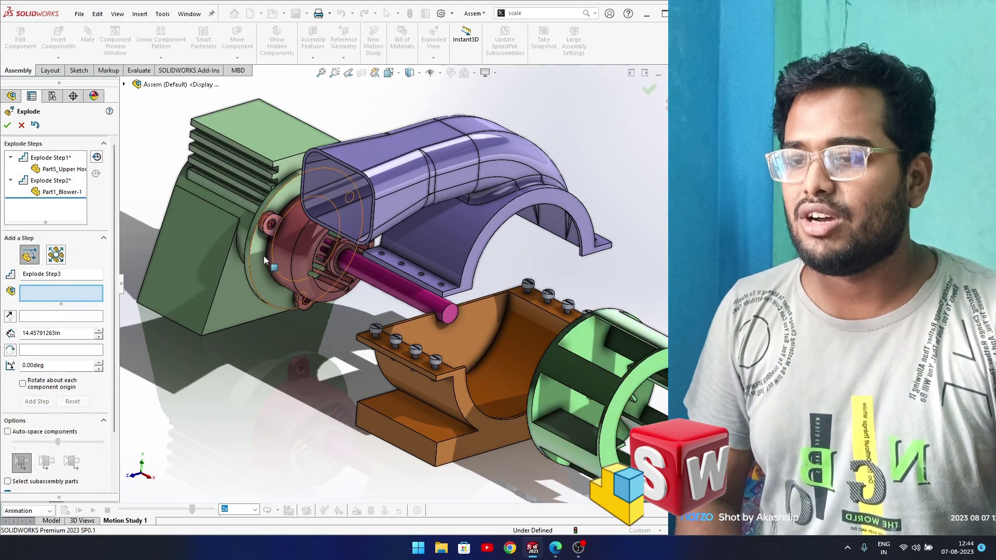
Add an explode step that moves the motor about 14.23 in along X away from the cover, and finish the exploded view
{"action": "left_click", "coordinate": [247, 262]}
{"action": "scroll", "coordinate": [363, 259], "scroll_direction": "up", "scroll_amount": 3}
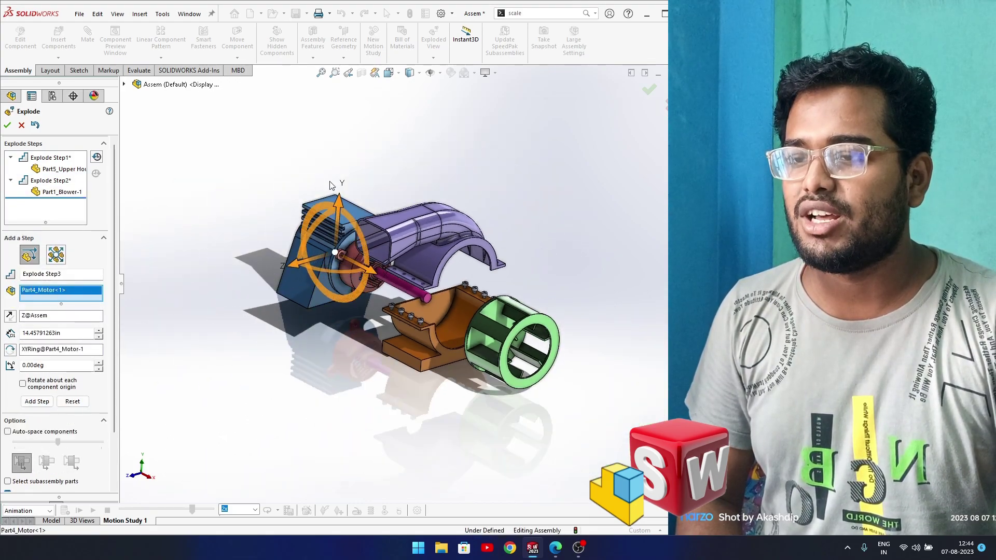
{"action": "left_click_drag", "start_coordinate": [371, 270], "coordinate": [304, 236]}
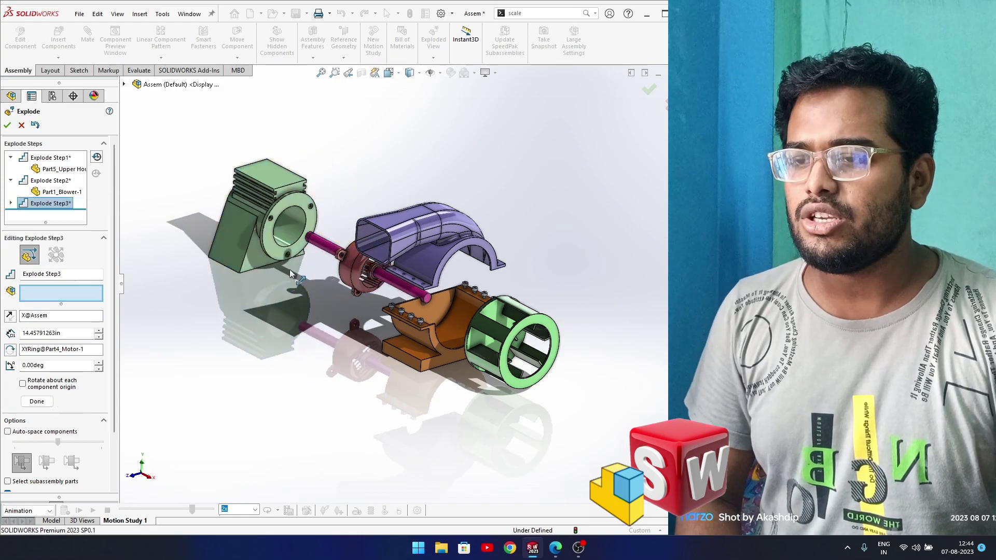
{"action": "left_click", "coordinate": [37, 413]}
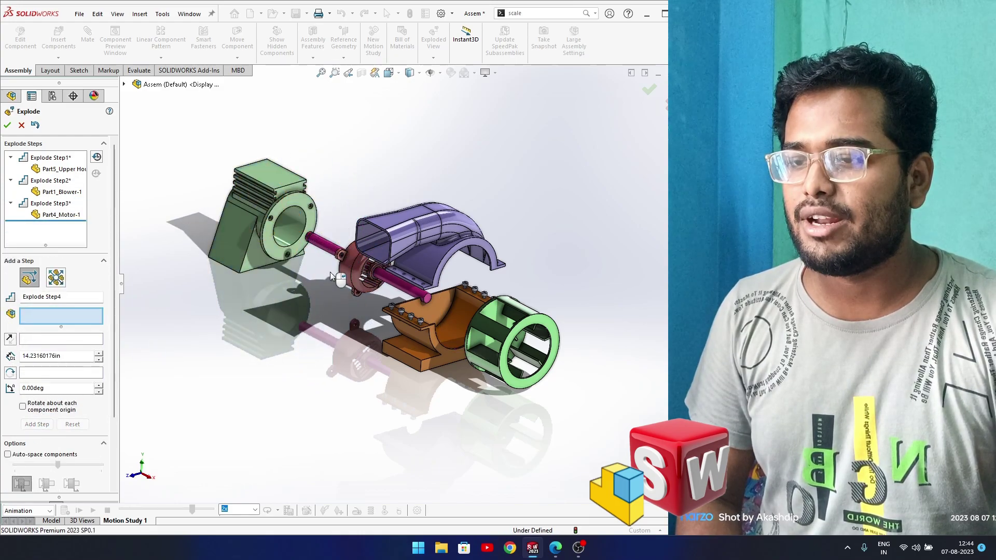
{"action": "middle_click_drag", "start_coordinate": [346, 283], "coordinate": [124, 223]}
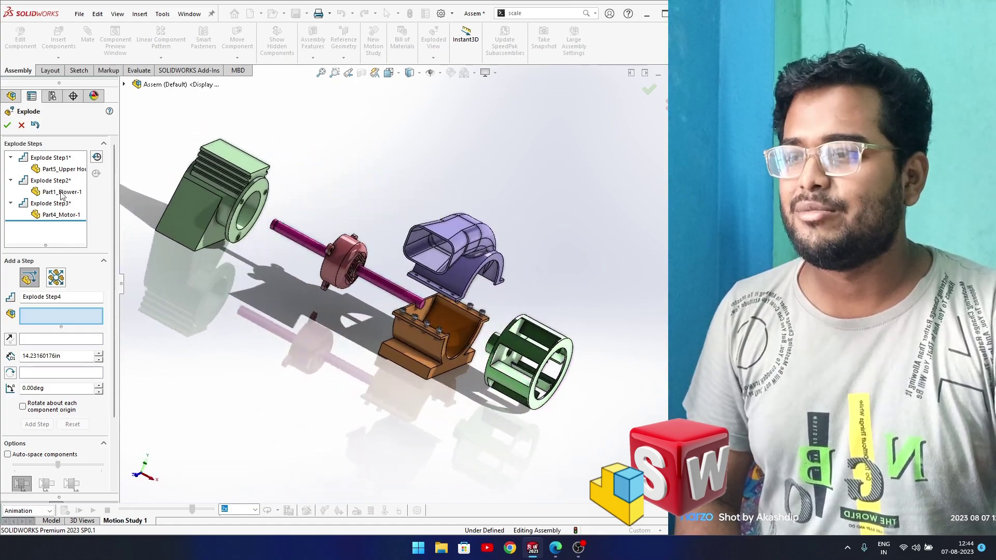
{"action": "left_click", "coordinate": [7, 125]}
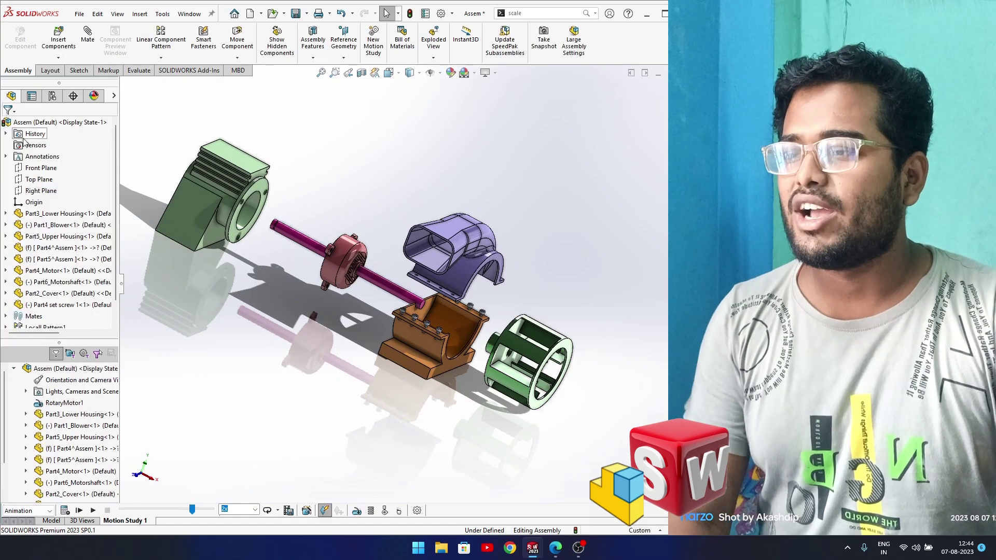
Collapse the exploded assembly with the animated collapse, replay the animation and close the animation controller
{"action": "right_click", "coordinate": [37, 125]}
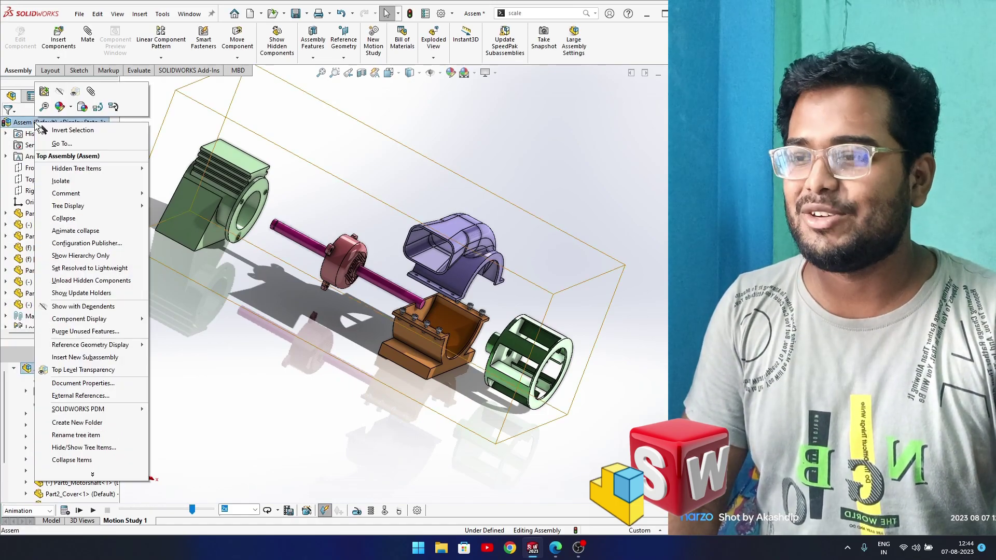
{"action": "left_click", "coordinate": [75, 231]}
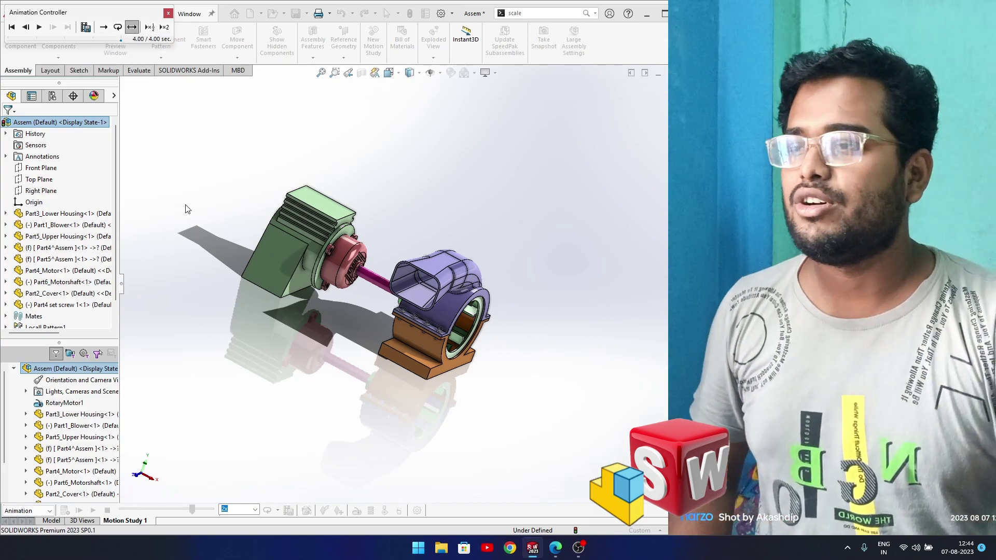
{"action": "left_click", "coordinate": [40, 28]}
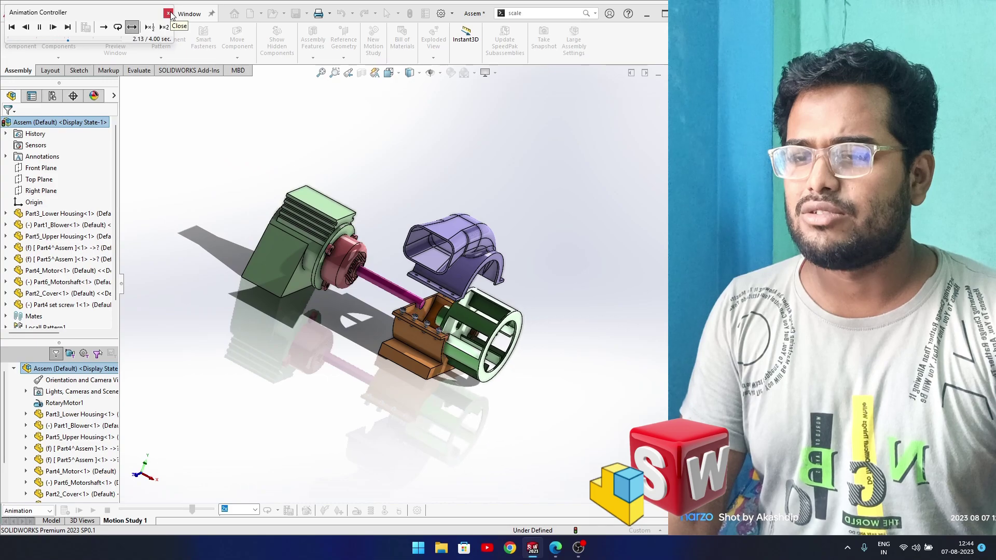
{"action": "left_click", "coordinate": [38, 29]}
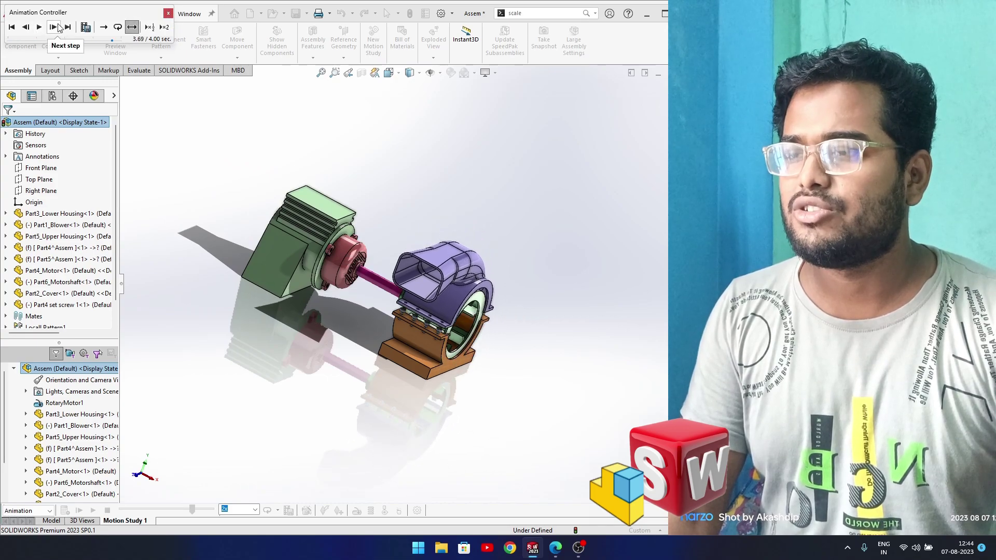
{"action": "left_click", "coordinate": [168, 14]}
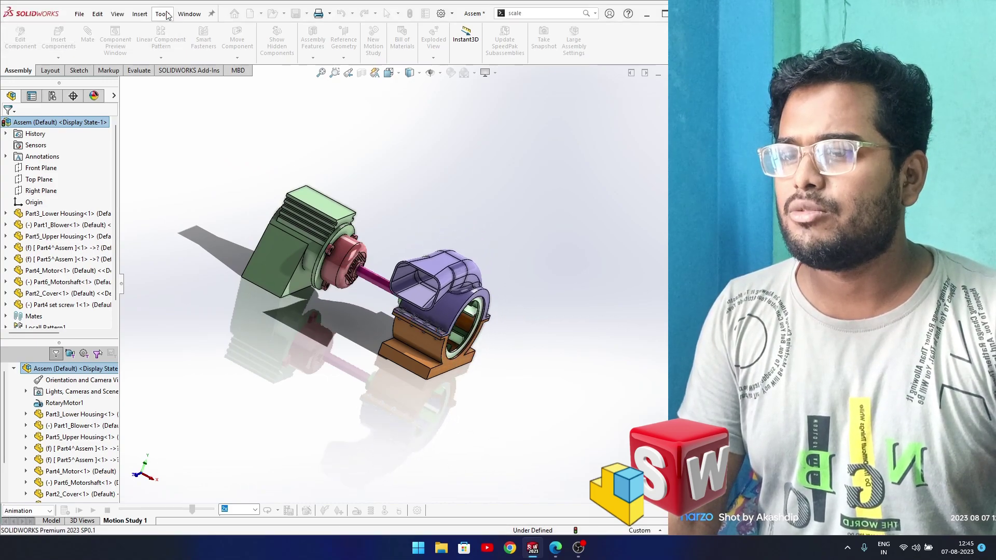
Play the motion study again on the collapsed assembly, viewed close up from the blower's open end
{"action": "middle_click_drag", "start_coordinate": [457, 343], "coordinate": [414, 375]}
{"action": "left_click", "coordinate": [325, 373]}
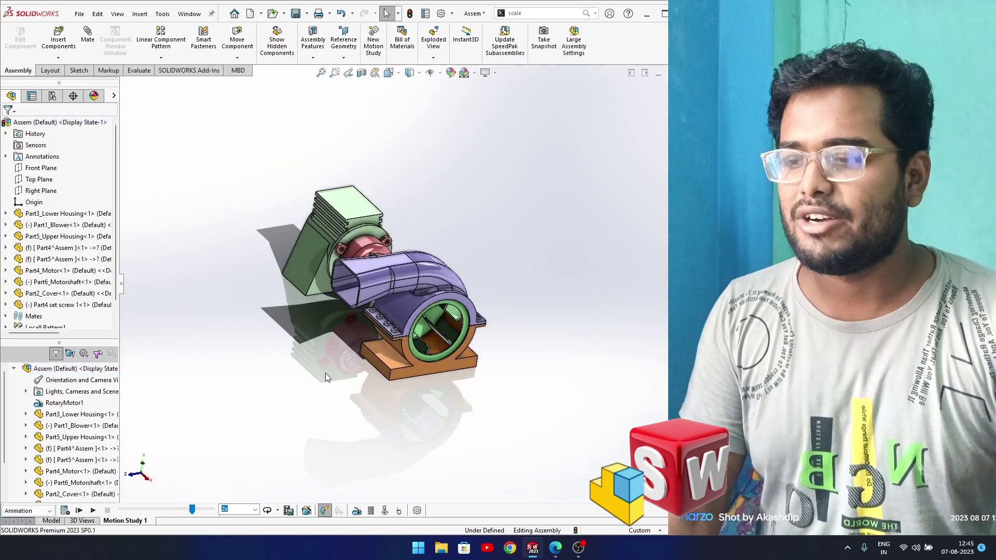
{"action": "scroll", "coordinate": [445, 331], "scroll_direction": "down", "scroll_amount": 5}
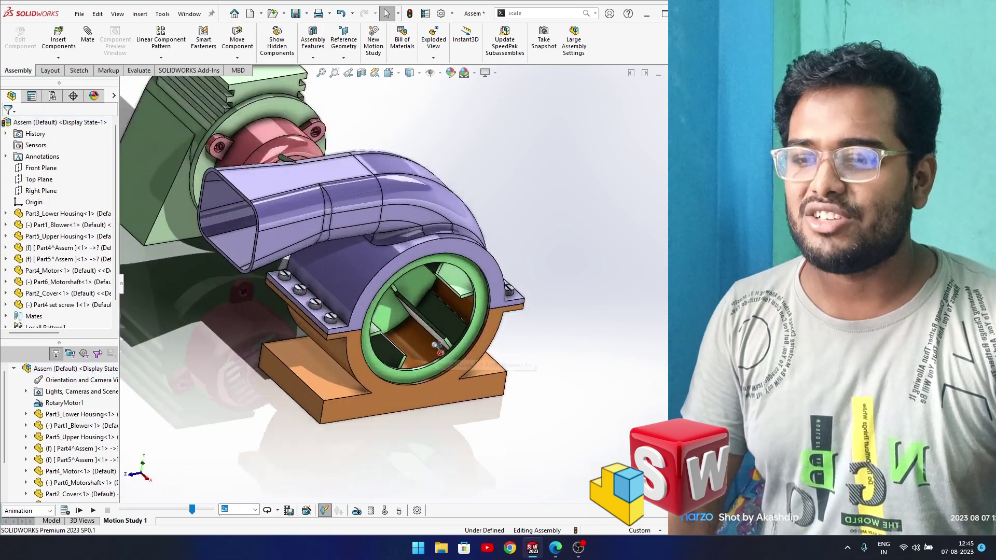
{"action": "left_click", "coordinate": [93, 511]}
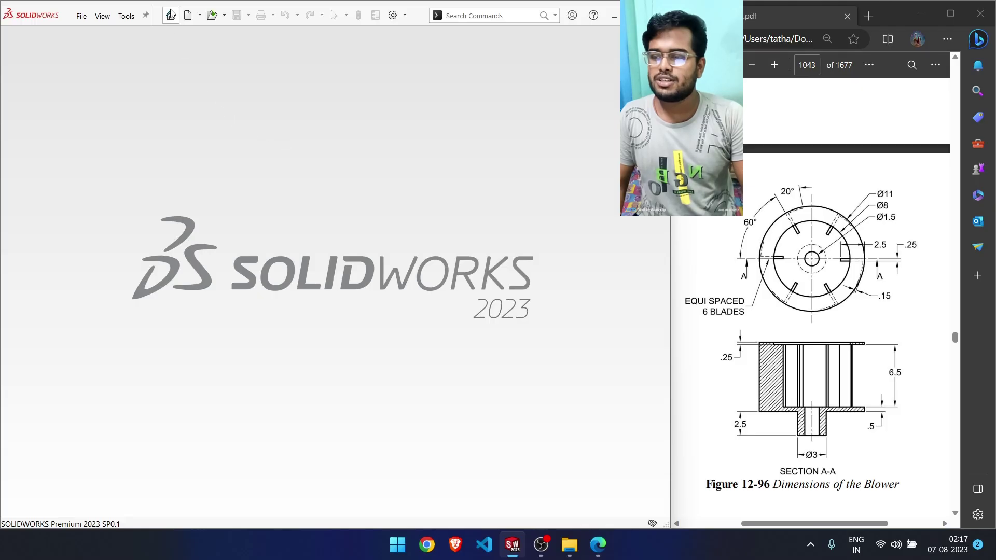
Open the Part1_Blower part from the Assembly_4 Blower assembly folder, look over the finished blower and close it
{"action": "left_click", "coordinate": [188, 15]}
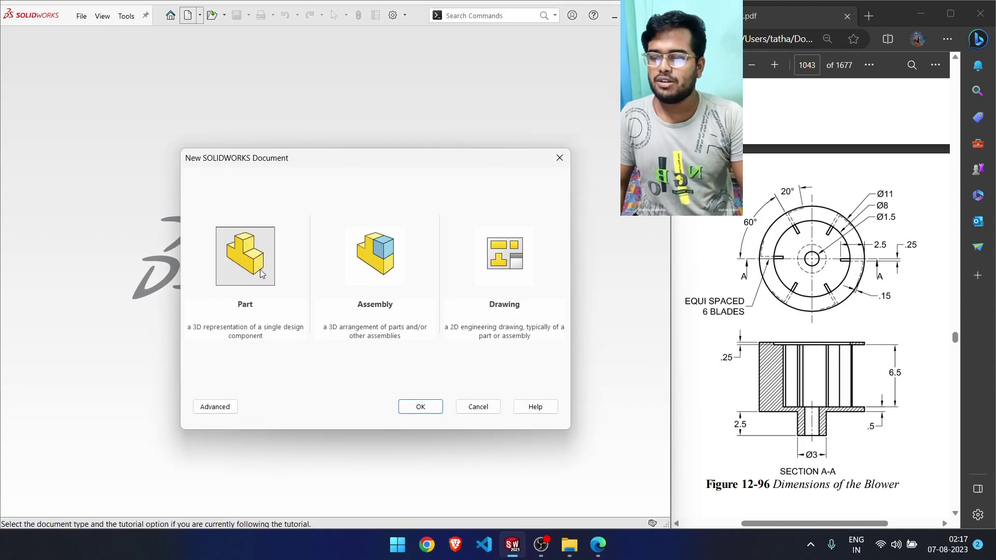
{"action": "left_click", "coordinate": [479, 407]}
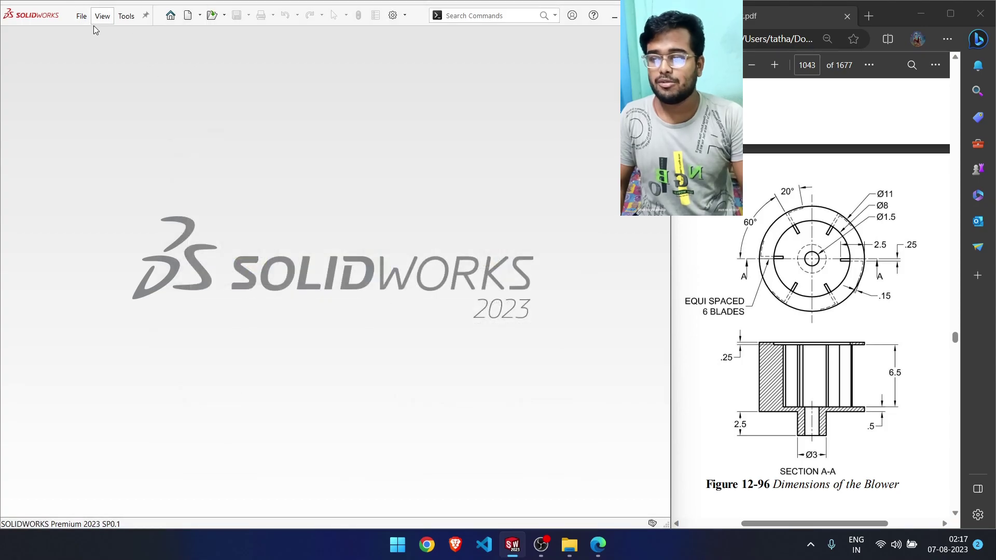
{"action": "left_click", "coordinate": [82, 16]}
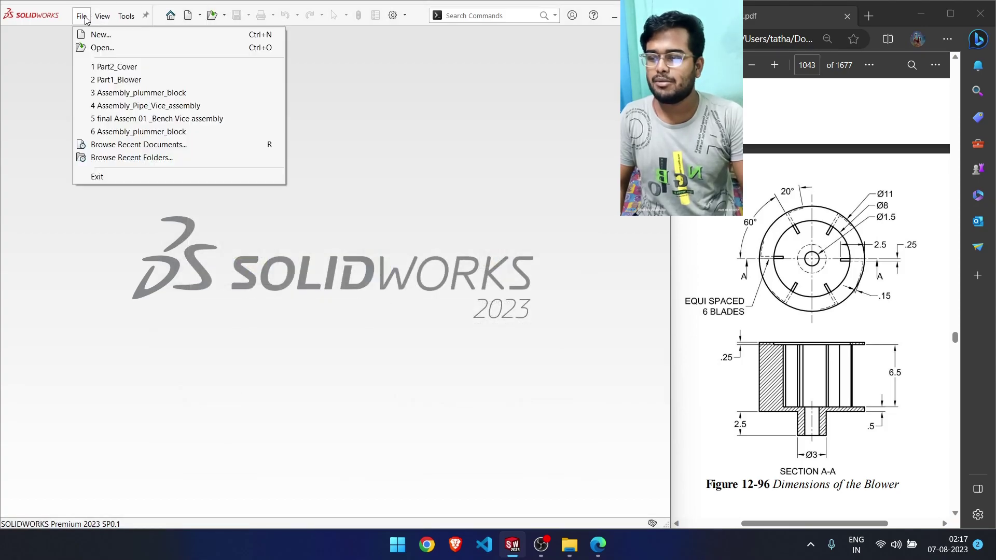
{"action": "left_click", "coordinate": [86, 49]}
{"action": "left_click", "coordinate": [176, 114]}
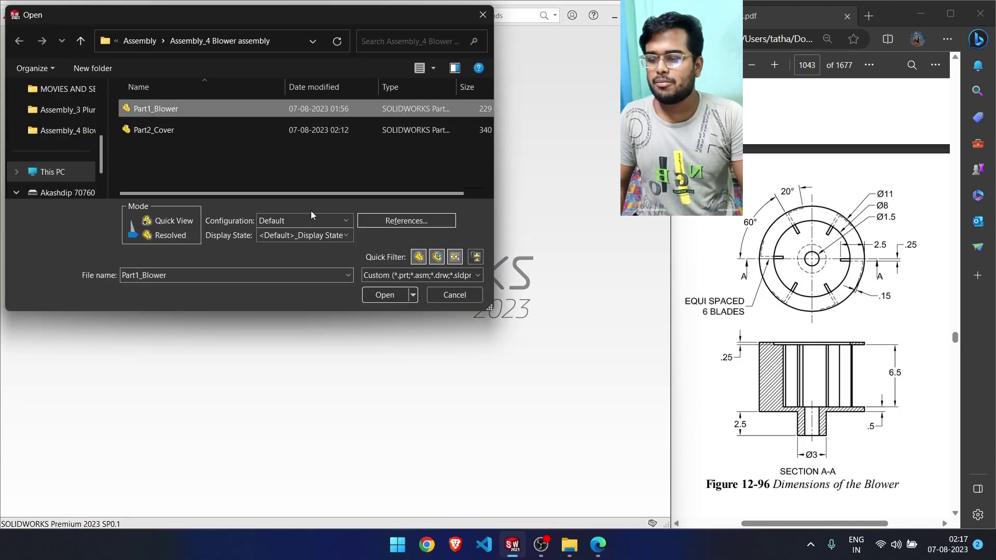
{"action": "left_click", "coordinate": [378, 295]}
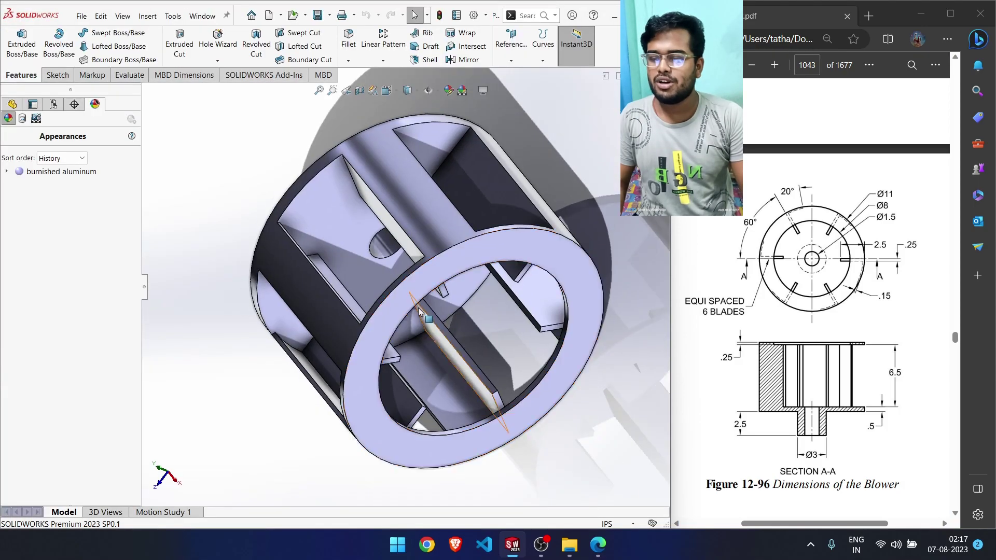
{"action": "middle_click_drag", "start_coordinate": [456, 311], "coordinate": [366, 348]}
{"action": "left_click", "coordinate": [662, 77]}
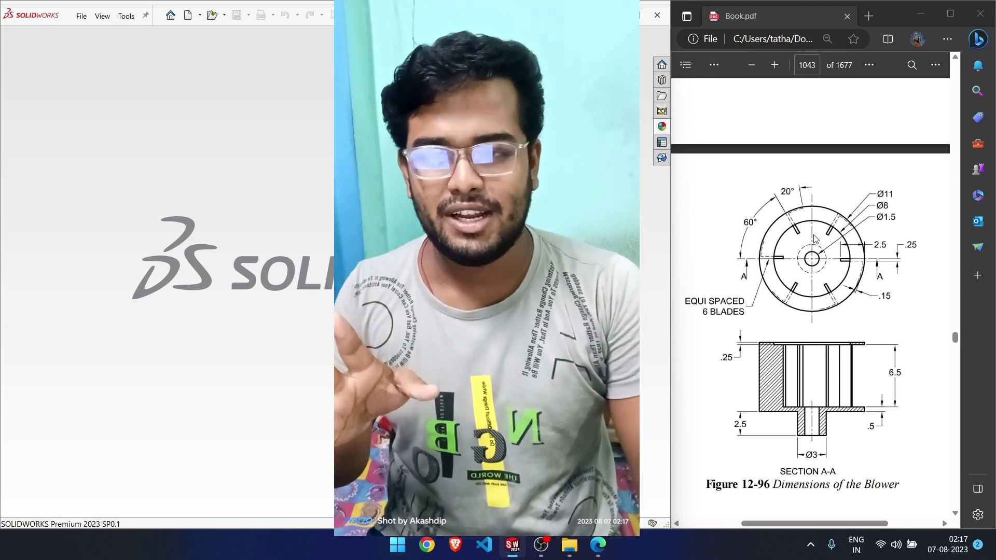
Switch to Book.pdf in Microsoft Edge and mark section line A-A, the hub and the 6.5 height on Figure 12-96 with the Draw tool
{"action": "left_click", "coordinate": [714, 65]}
{"action": "left_click", "coordinate": [726, 108]}
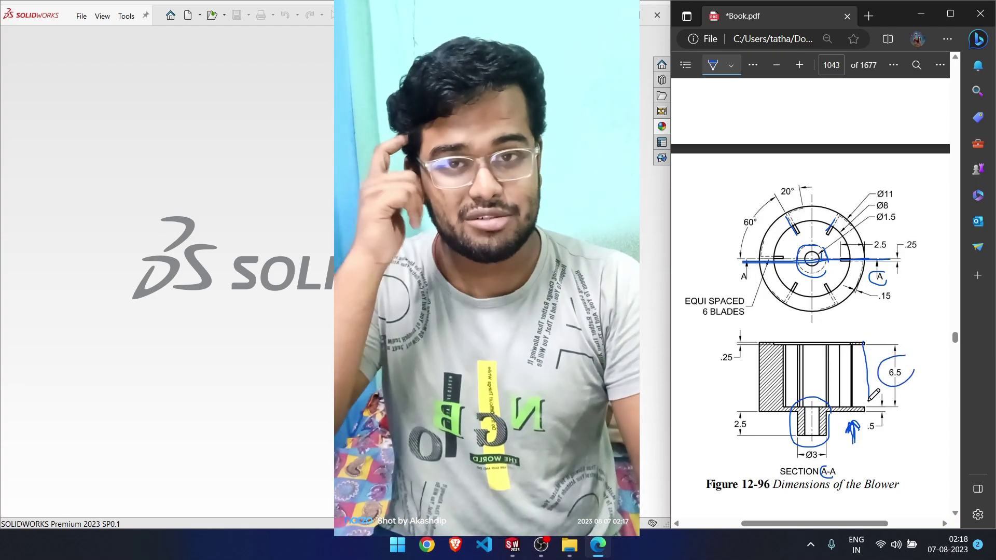
Circle the blower and lower housing in the Figure 12-94 exploded view on page 1041 and trace the blower's outline with the pen
{"action": "scroll", "coordinate": [848, 358], "scroll_direction": "up", "scroll_amount": 10}
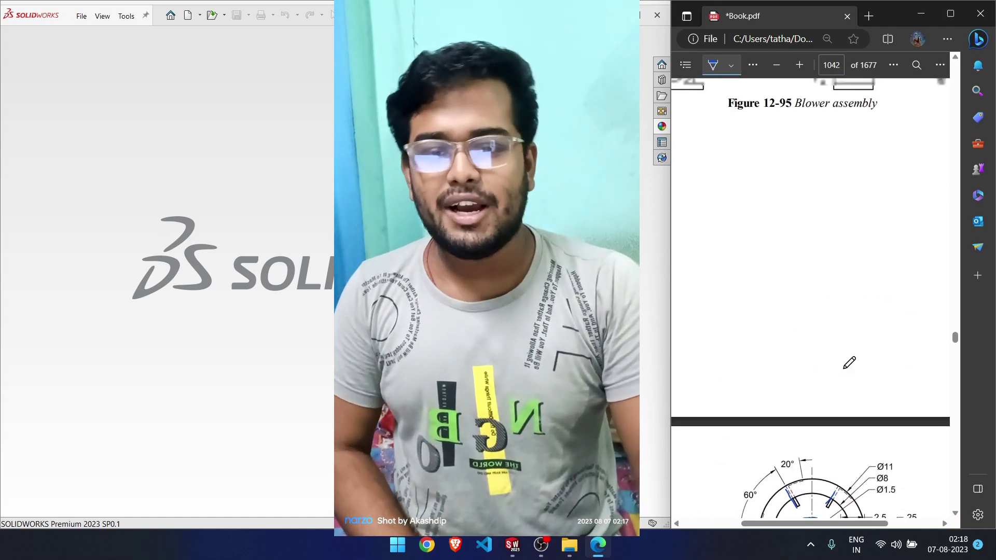
{"action": "scroll", "coordinate": [851, 362], "scroll_direction": "up", "scroll_amount": 10}
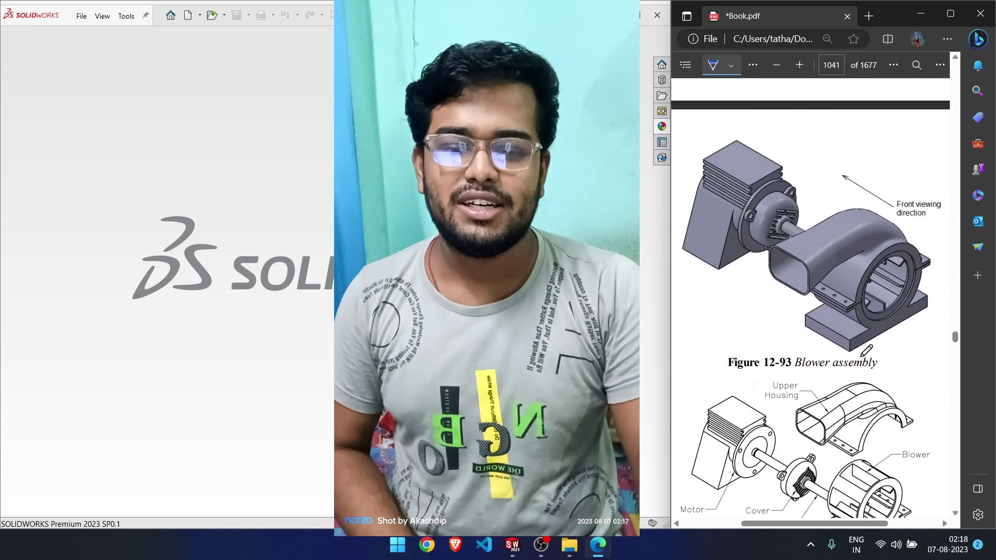
{"action": "scroll", "coordinate": [812, 296], "scroll_direction": "down", "scroll_amount": 3}
{"action": "mouse_move", "coordinate": [834, 299]}
{"action": "left_mouse_down"}
{"action": "mouse_move", "coordinate": [913, 342]}
{"action": "mouse_move", "coordinate": [889, 307]}
{"action": "left_mouse_up"}
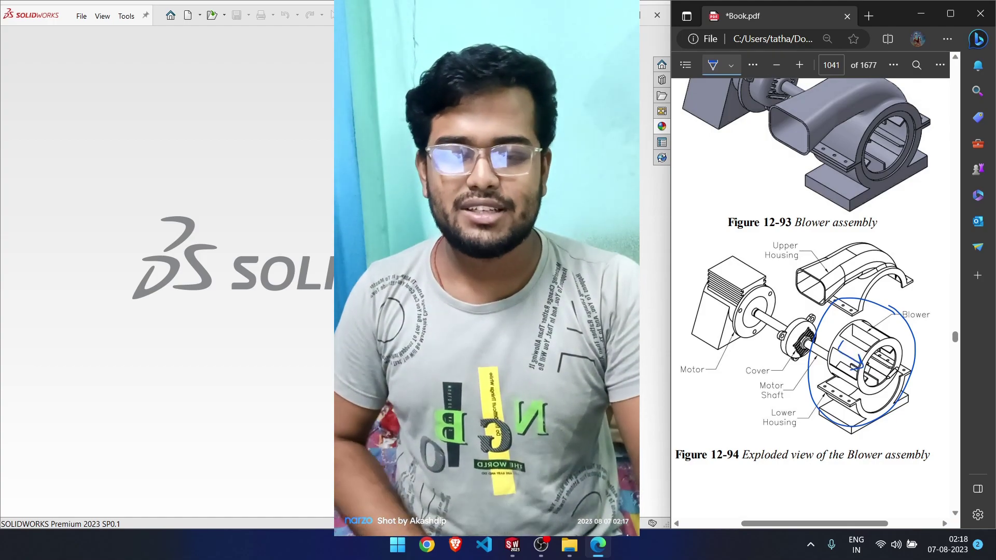
{"action": "mouse_move", "coordinate": [851, 323]}
{"action": "left_mouse_down"}
{"action": "mouse_move", "coordinate": [827, 363]}
{"action": "mouse_move", "coordinate": [851, 397]}
{"action": "left_mouse_up"}
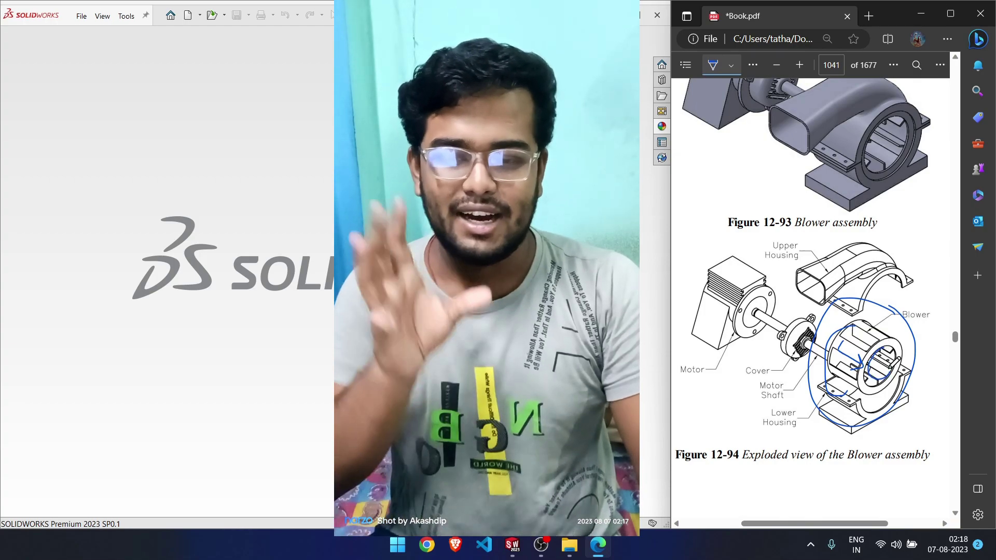
Erase the pen strokes around the blower and lower housing in the Figure 12-94 exploded view
{"action": "scroll", "coordinate": [867, 374], "scroll_direction": "down", "scroll_amount": 2}
{"action": "scroll", "coordinate": [867, 373], "scroll_direction": "up", "scroll_amount": 2}
{"action": "left_click", "coordinate": [752, 65]}
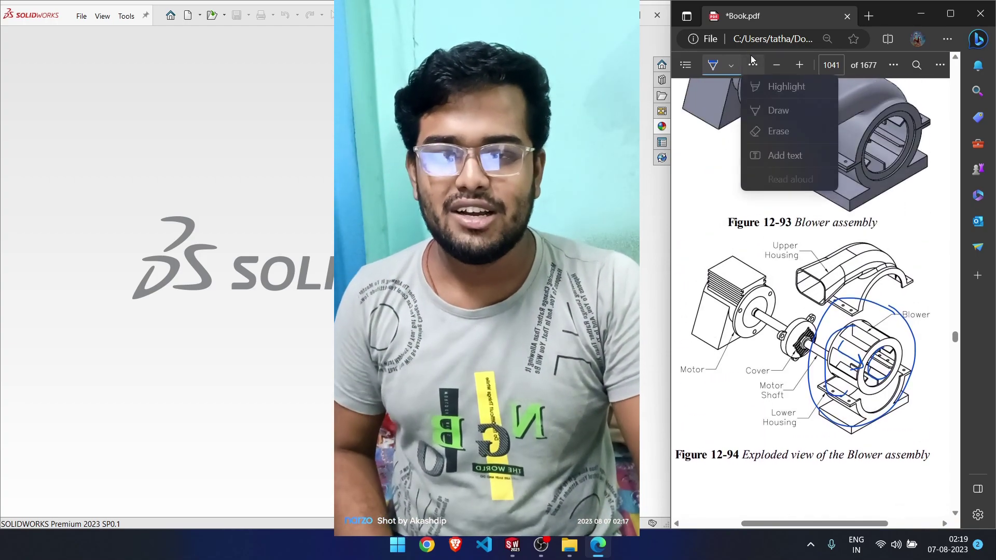
{"action": "left_click", "coordinate": [758, 131]}
{"action": "mouse_move", "coordinate": [834, 322]}
{"action": "left_mouse_down"}
{"action": "mouse_move", "coordinate": [885, 435]}
{"action": "mouse_move", "coordinate": [875, 363]}
{"action": "left_mouse_up"}
{"action": "scroll", "coordinate": [856, 385], "scroll_direction": "down", "scroll_amount": 2}
{"action": "scroll", "coordinate": [857, 385], "scroll_direction": "up", "scroll_amount": 2}
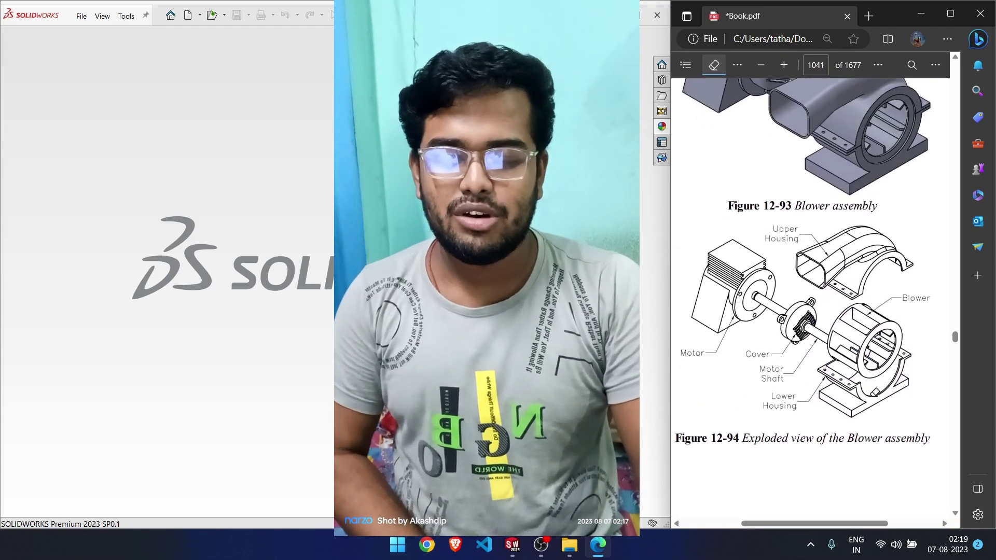
Erase all pen marks from the Figure 12-96 blower drawing on page 1043 and reactivate the Draw tool
{"action": "scroll", "coordinate": [874, 394], "scroll_direction": "down", "scroll_amount": 15}
{"action": "left_click_drag", "start_coordinate": [858, 367], "coordinate": [840, 419]}
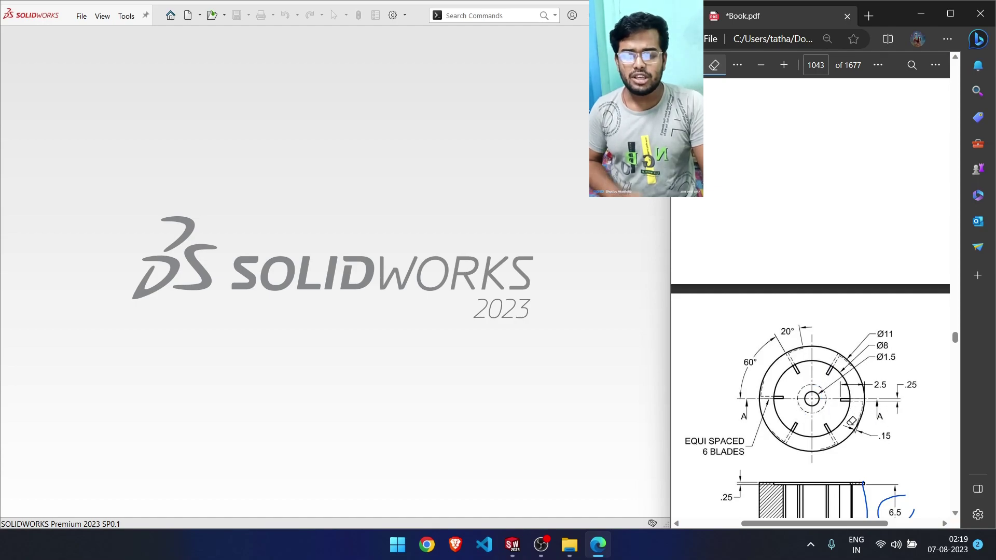
{"action": "scroll", "coordinate": [851, 421], "scroll_direction": "down", "scroll_amount": 3}
{"action": "left_click_drag", "start_coordinate": [900, 362], "coordinate": [793, 440]}
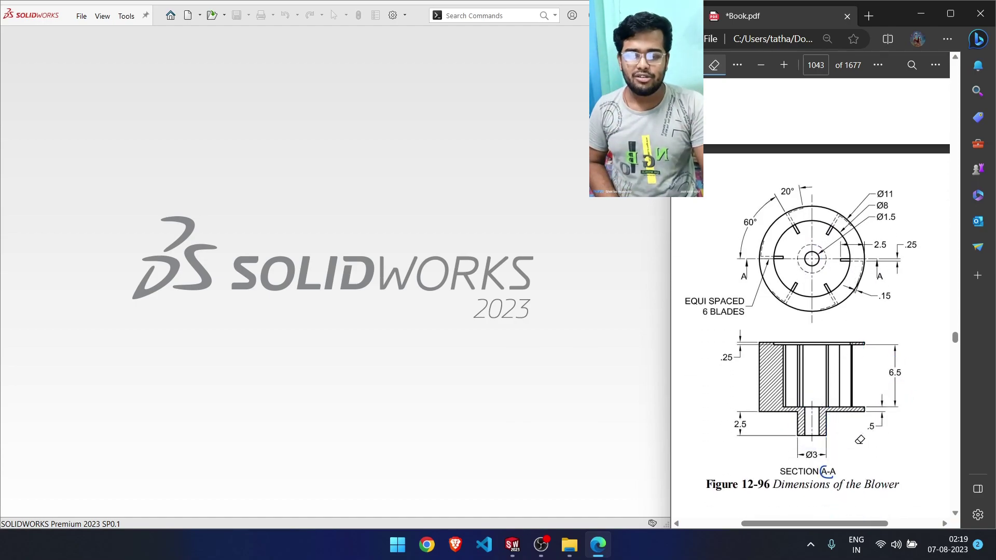
{"action": "left_click", "coordinate": [718, 68]}
{"action": "left_click", "coordinate": [715, 66]}
{"action": "left_click", "coordinate": [728, 107]}
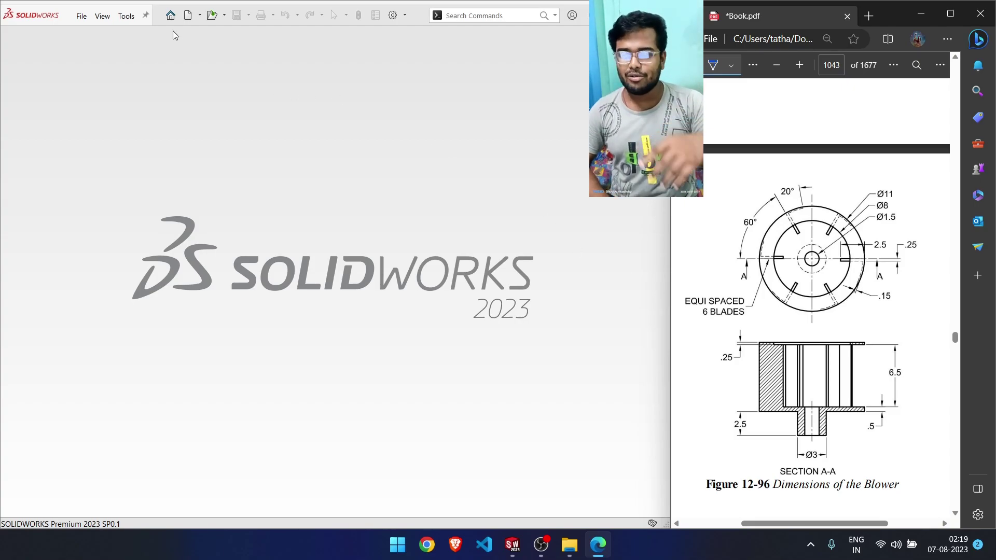
Switch to SOLIDWORKS and create a new Part document
{"action": "left_click", "coordinate": [80, 17]}
{"action": "left_click", "coordinate": [102, 16]}
{"action": "left_click", "coordinate": [87, 37]}
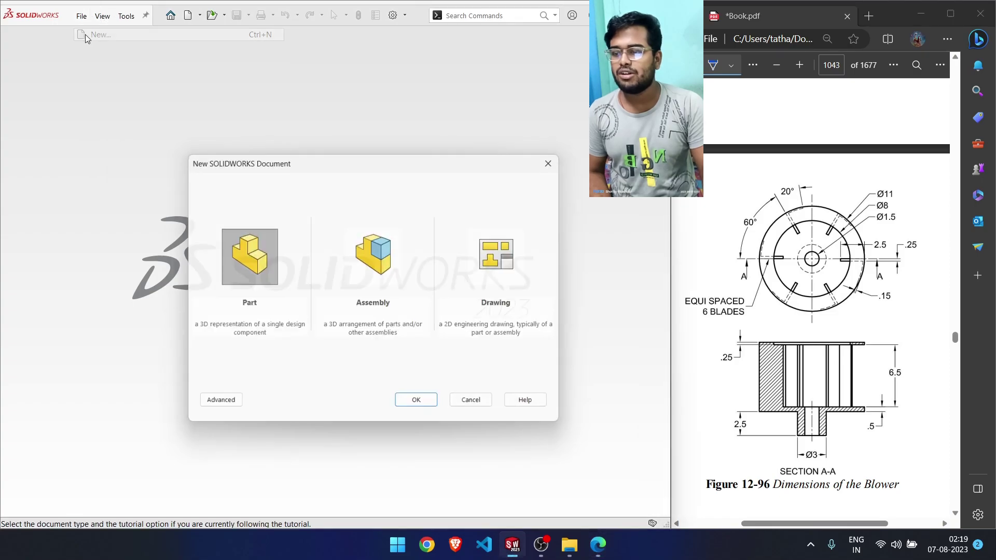
{"action": "left_click", "coordinate": [419, 413]}
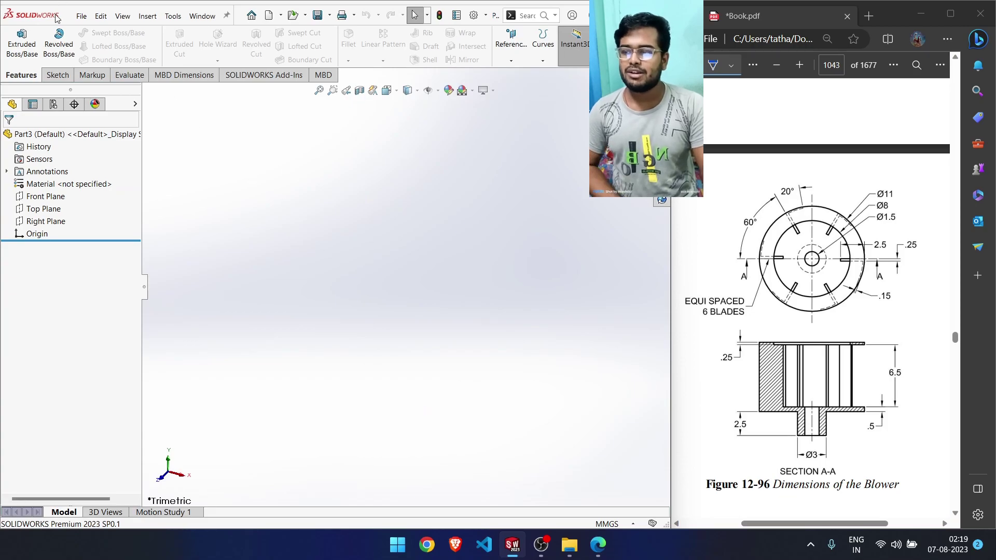
Sketch infinite-length vertical and horizontal construction centerlines through the origin on the Front Plane
{"action": "left_click", "coordinate": [51, 76]}
{"action": "left_click", "coordinate": [107, 32]}
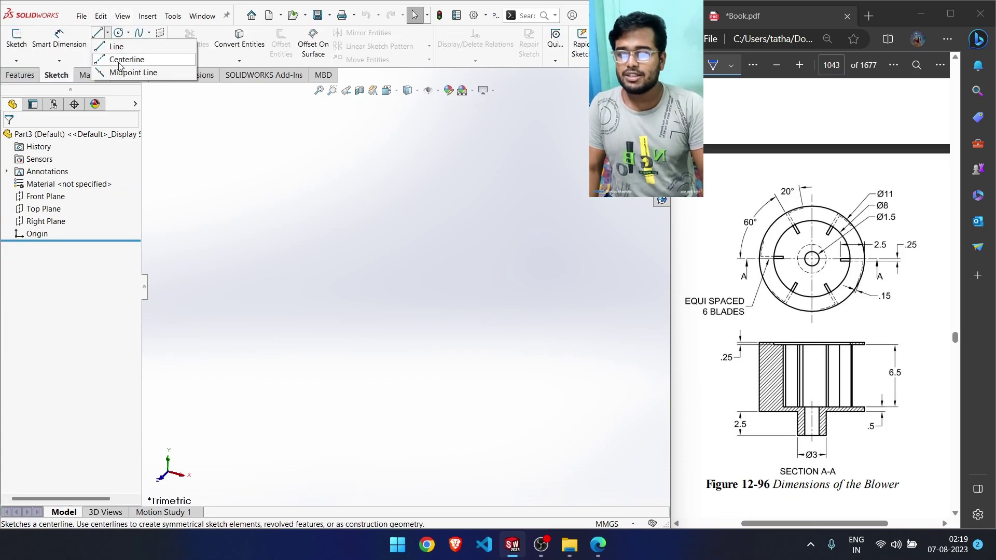
{"action": "left_click", "coordinate": [123, 59]}
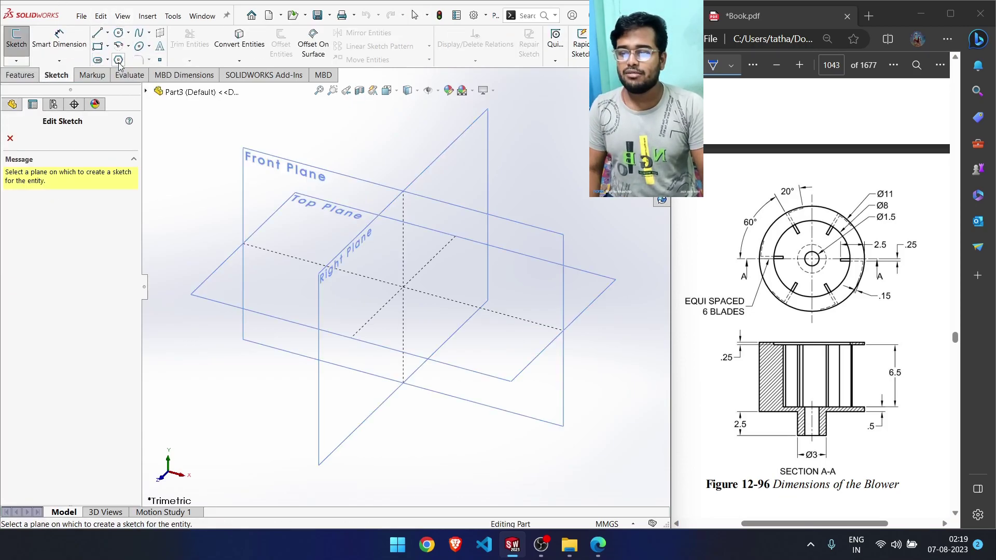
{"action": "left_click", "coordinate": [279, 179]}
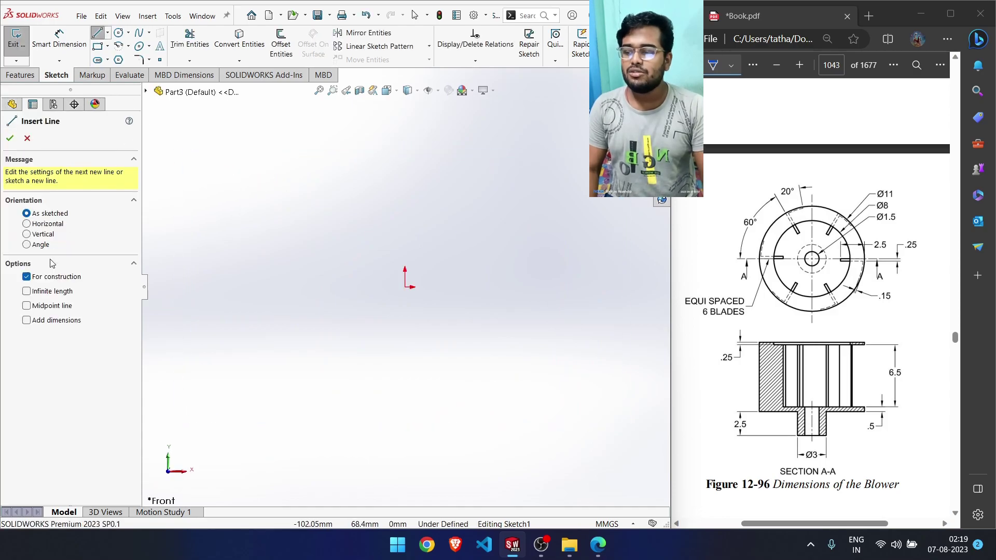
{"action": "left_click", "coordinate": [26, 291]}
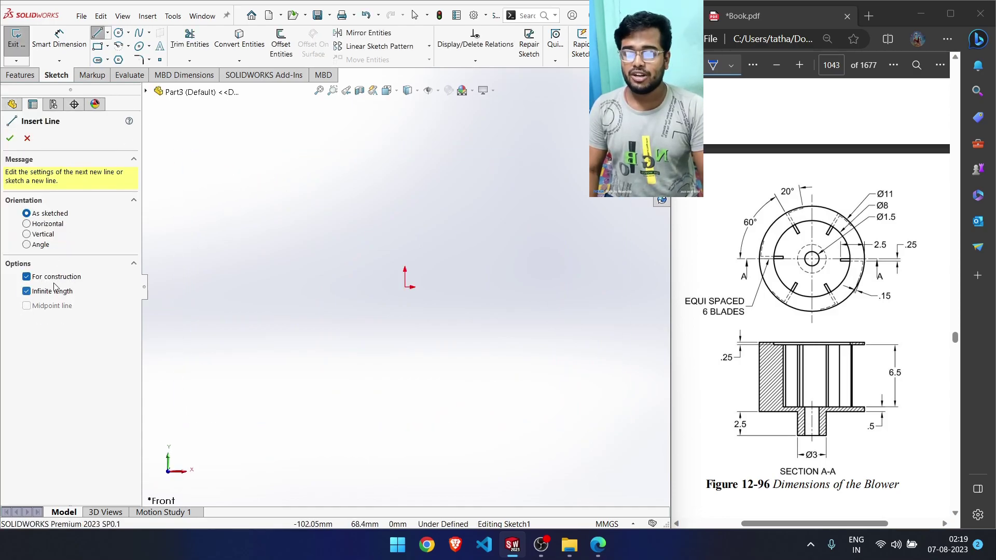
{"action": "left_click", "coordinate": [405, 287]}
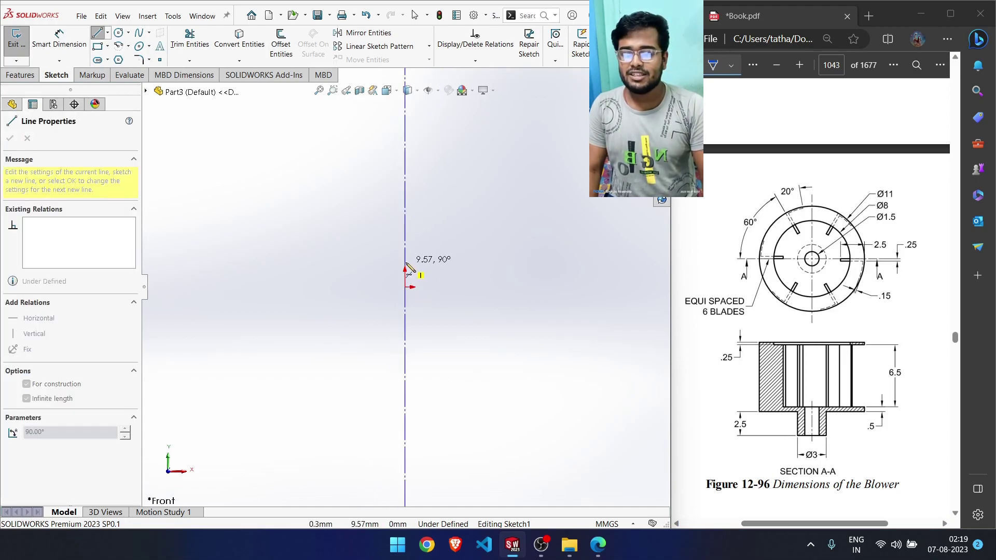
{"action": "left_click", "coordinate": [407, 271]}
{"action": "left_click", "coordinate": [405, 287]}
{"action": "left_click", "coordinate": [431, 287]}
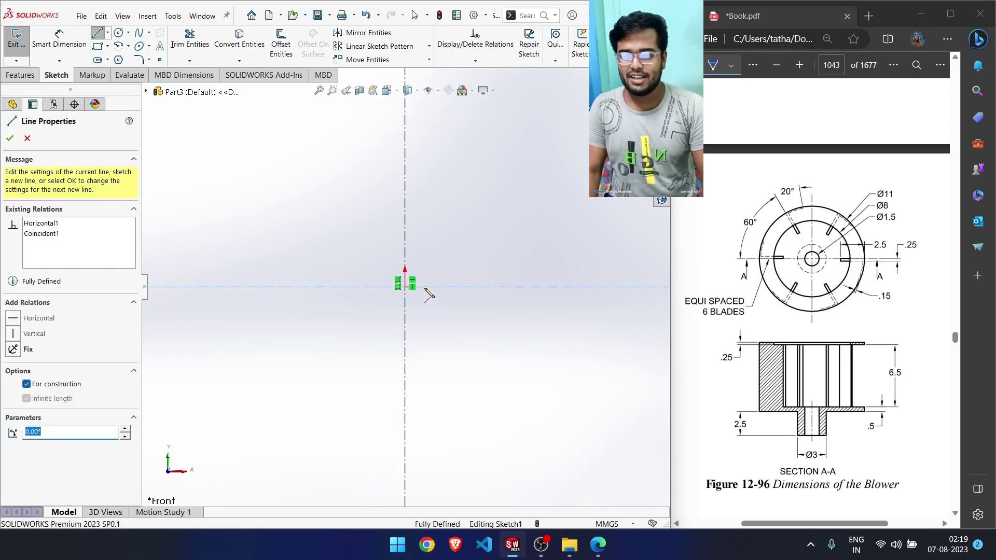
{"action": "left_click", "coordinate": [10, 138]}
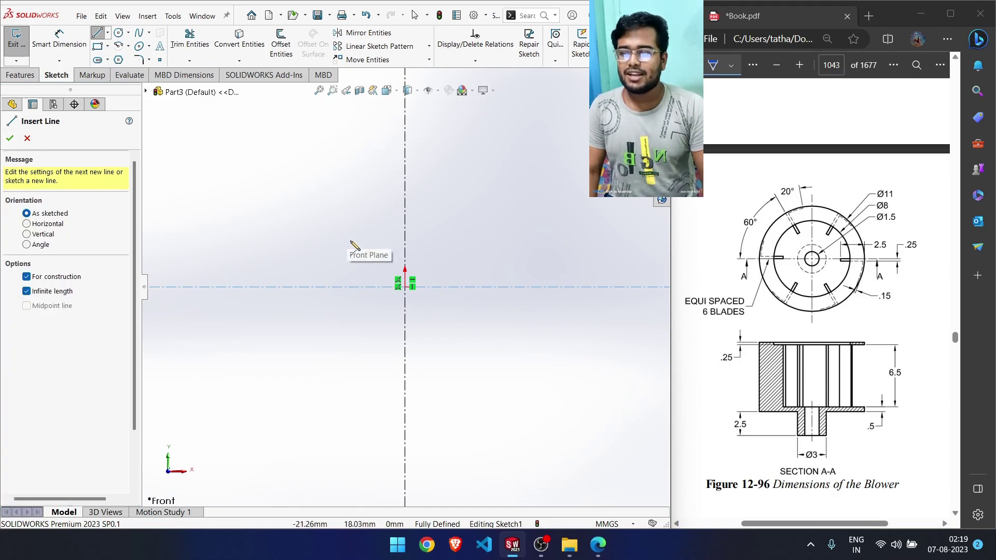
Draw an 11 mm diameter circle centred on the origin and exit the sketch, discarding its changes
{"action": "right_click", "coordinate": [363, 227]}
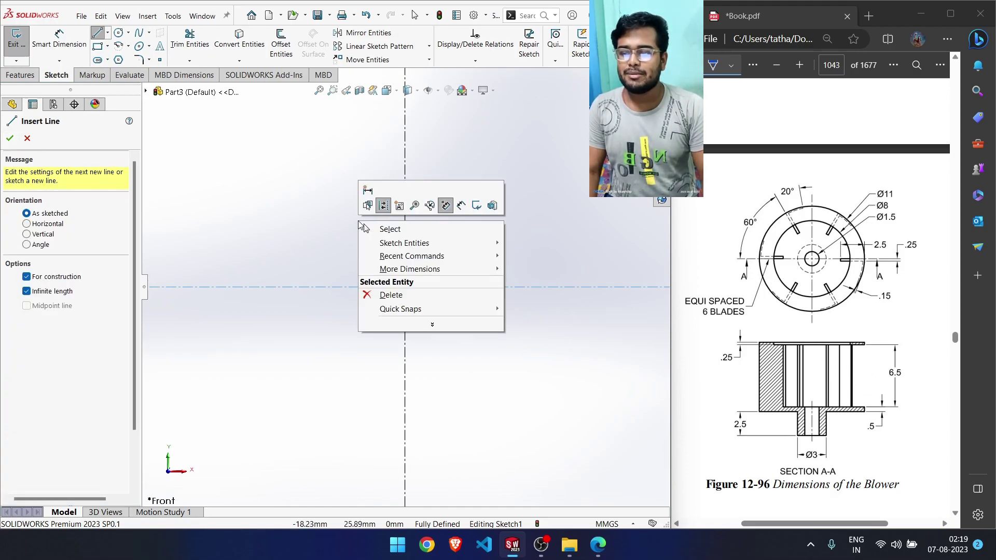
{"action": "left_click", "coordinate": [462, 205]}
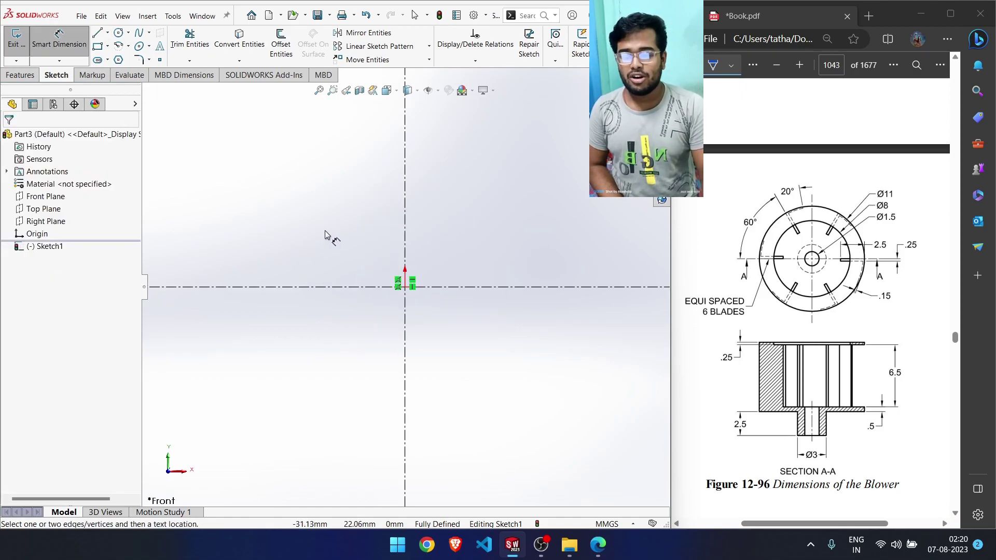
{"action": "right_click_drag", "start_coordinate": [333, 226], "coordinate": [400, 229]}
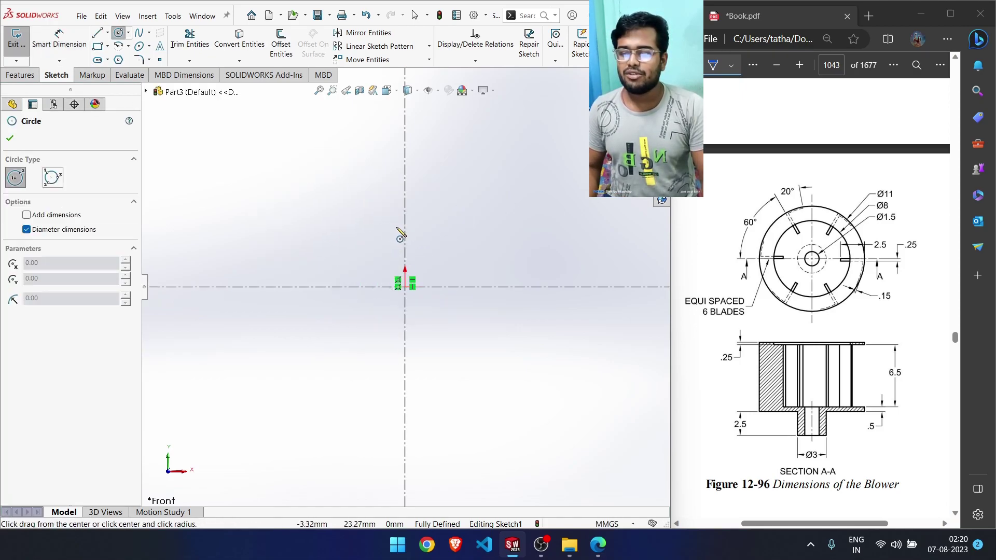
{"action": "left_click", "coordinate": [405, 287]}
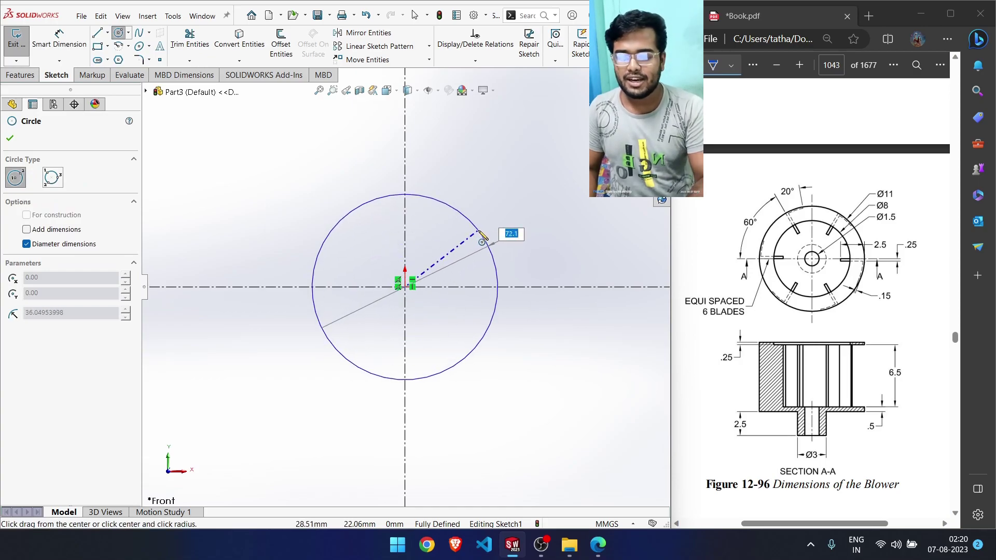
{"action": "key", "text": "Return"}
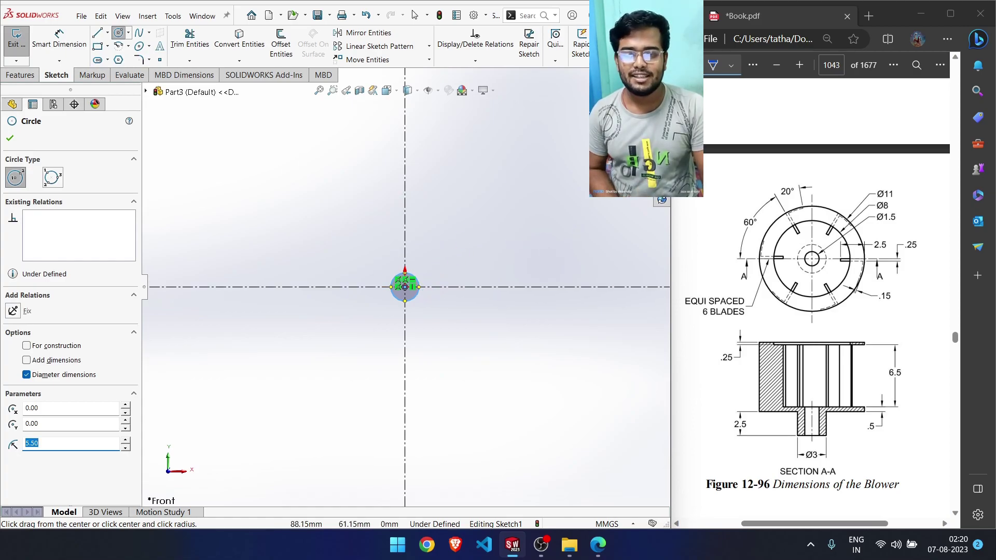
{"action": "left_click", "coordinate": [642, 124]}
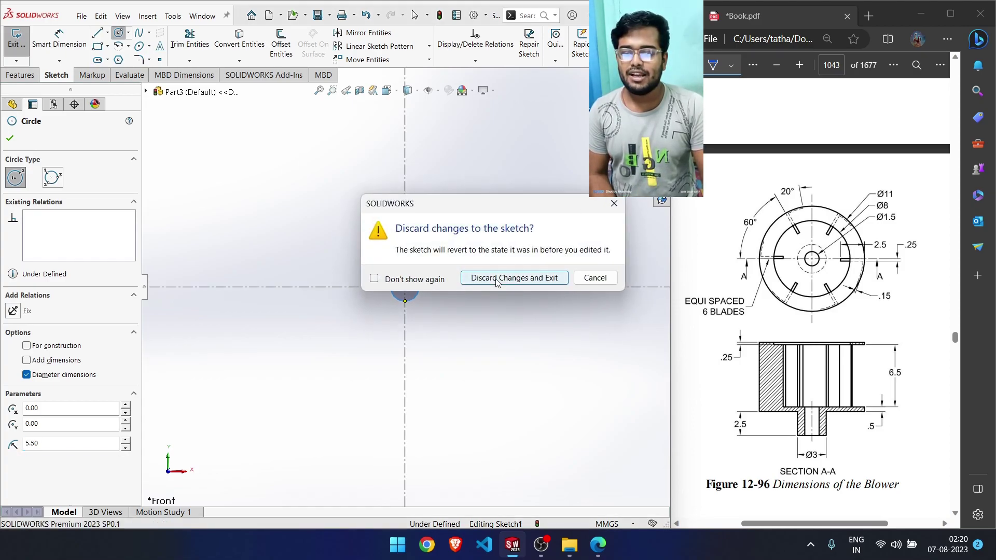
{"action": "left_click", "coordinate": [495, 281]}
Go back to the Exercise 2 text on page 1040 of the book and underline the note about inches with the pen
{"action": "scroll", "coordinate": [804, 272], "scroll_direction": "up", "scroll_amount": 10}
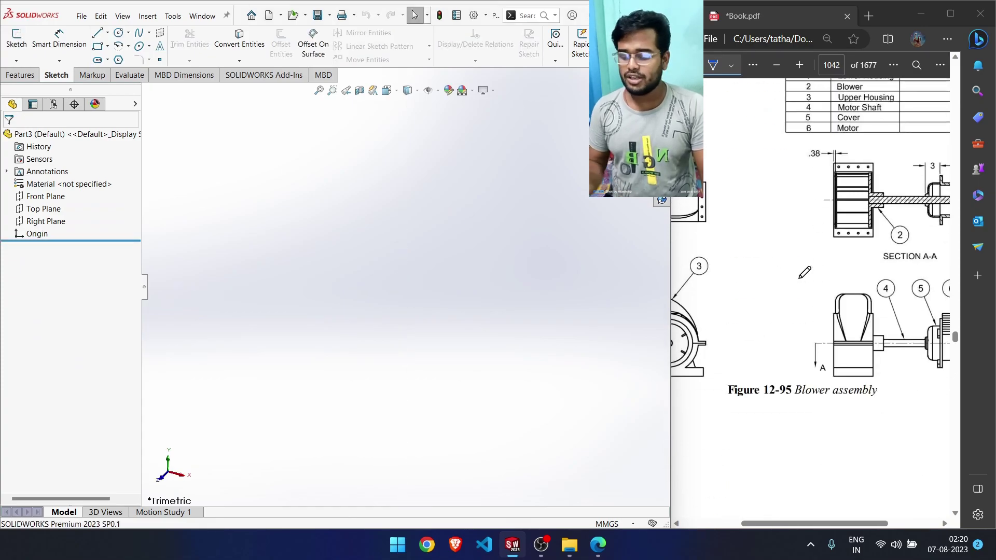
{"action": "scroll", "coordinate": [805, 272], "scroll_direction": "up", "scroll_amount": 2, "text": "ctrl"}
{"action": "scroll", "coordinate": [804, 272], "scroll_direction": "down", "scroll_amount": 6, "text": "ctrl"}
{"action": "scroll", "coordinate": [805, 273], "scroll_direction": "up", "scroll_amount": 9}
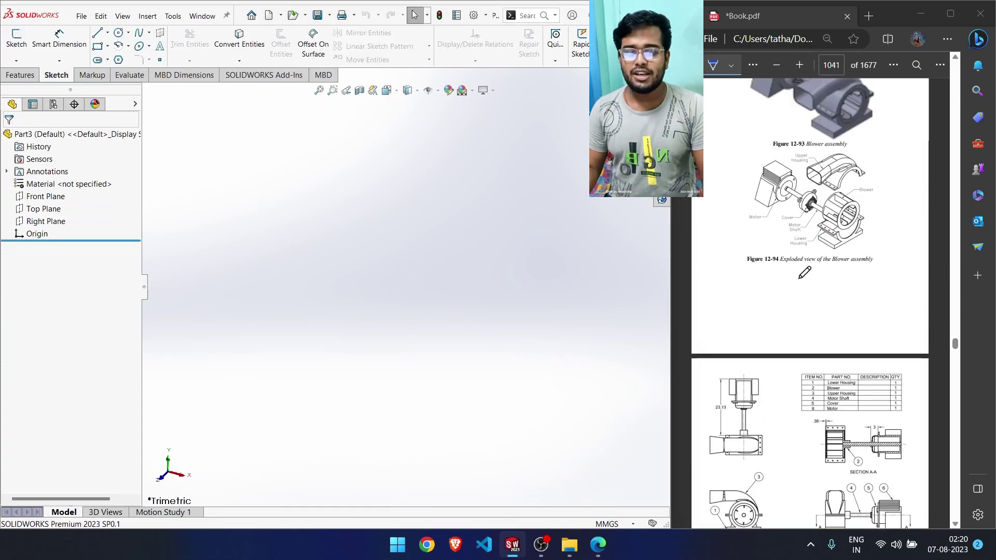
{"action": "scroll", "coordinate": [805, 272], "scroll_direction": "up", "scroll_amount": 1}
{"action": "scroll", "coordinate": [805, 272], "scroll_direction": "down", "scroll_amount": 1, "text": "ctrl"}
{"action": "scroll", "coordinate": [886, 272], "scroll_direction": "up", "scroll_amount": 4, "text": "ctrl"}
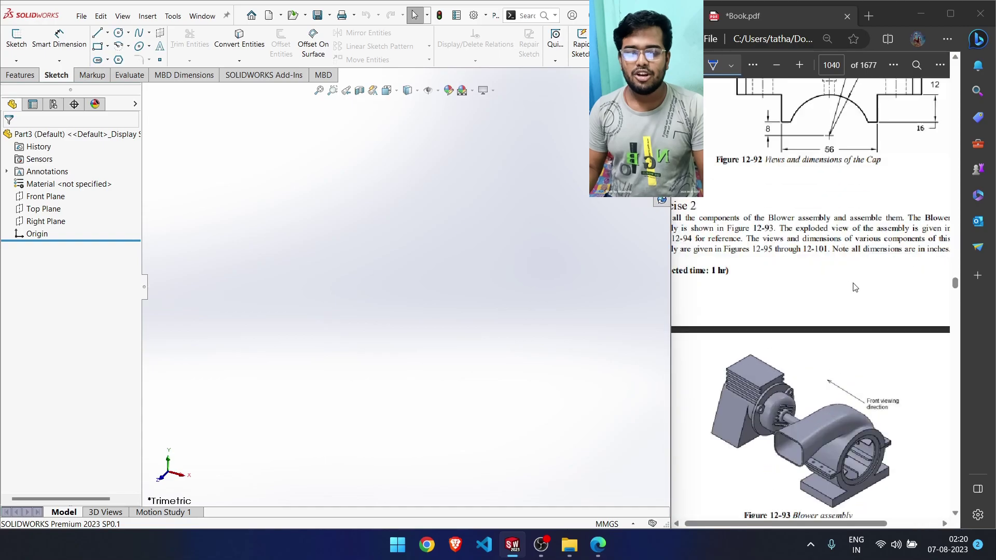
{"action": "left_click_drag", "start_coordinate": [836, 526], "coordinate": [866, 525]}
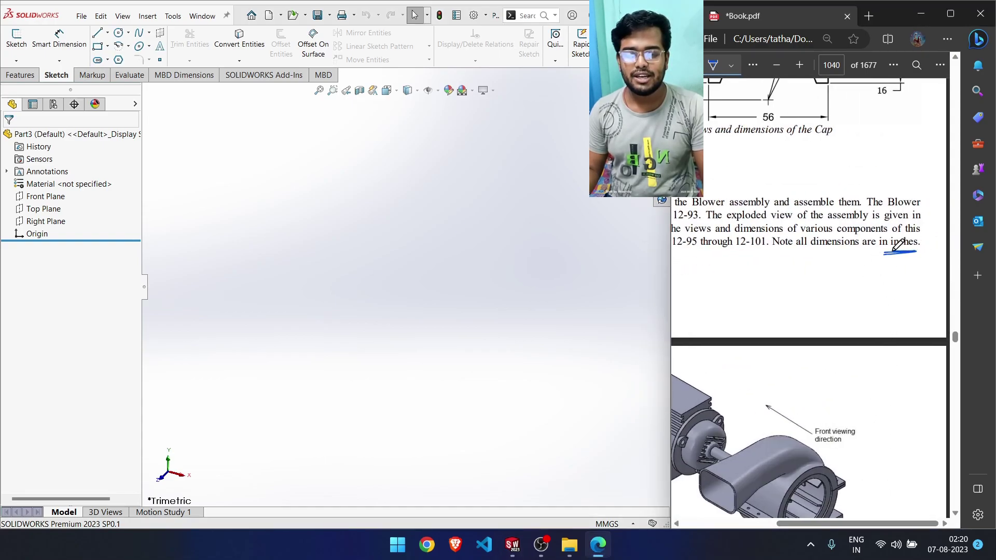
Change the SOLIDWORKS part's unit system to IPS (inch, pound, second)
{"action": "scroll", "coordinate": [886, 274], "scroll_direction": "down", "scroll_amount": 4}
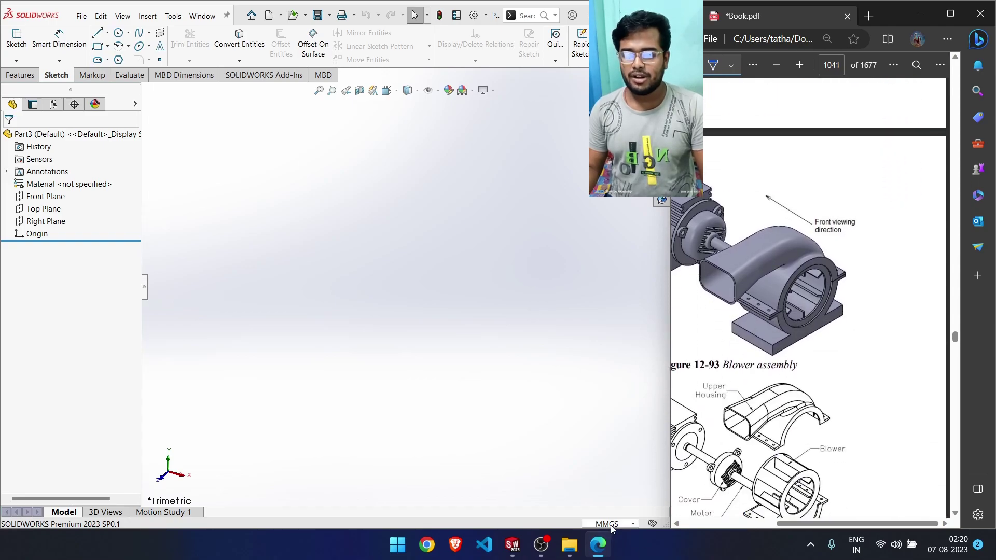
{"action": "left_click", "coordinate": [610, 525]}
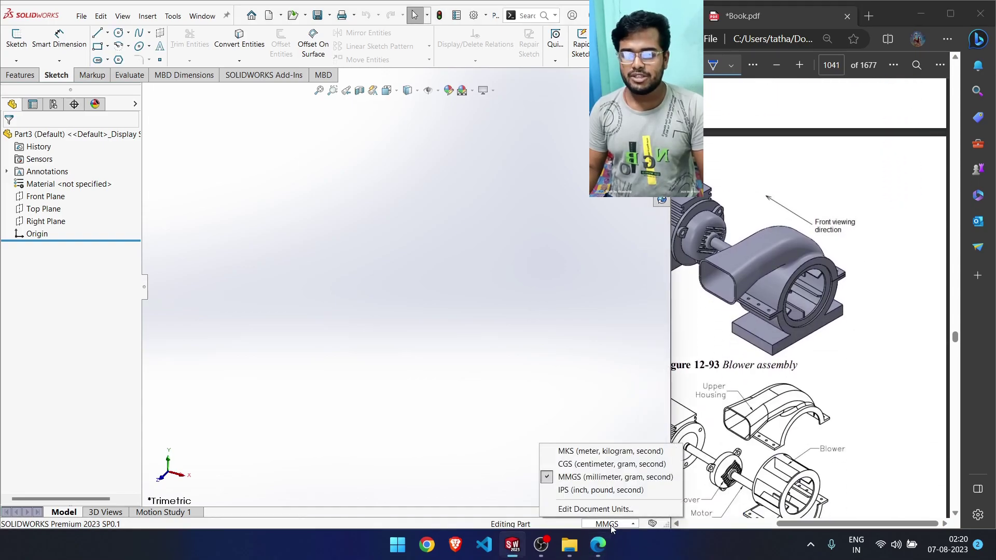
{"action": "left_click", "coordinate": [584, 491]}
With Figure 12-96 in view, sketch infinite vertical and horizontal centerlines through the origin on the Front Plane
{"action": "scroll", "coordinate": [813, 399], "scroll_direction": "down", "scroll_amount": 15}
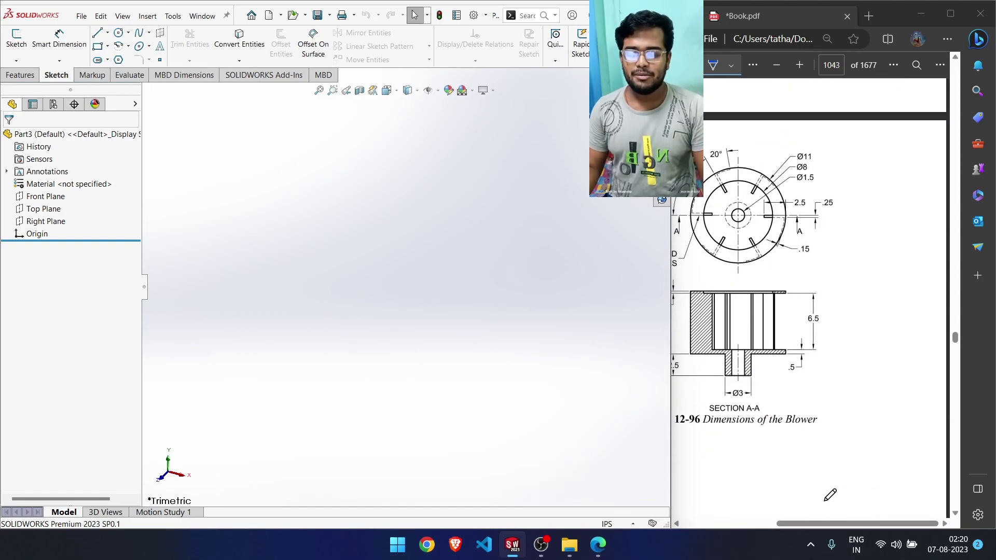
{"action": "left_click_drag", "start_coordinate": [829, 525], "coordinate": [779, 523]}
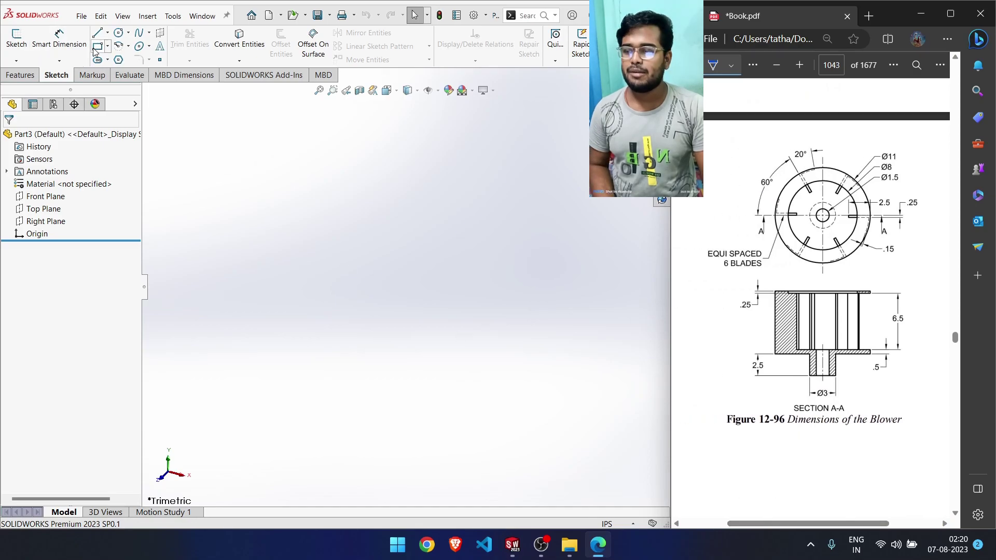
{"action": "left_click", "coordinate": [108, 34]}
{"action": "left_click", "coordinate": [118, 58]}
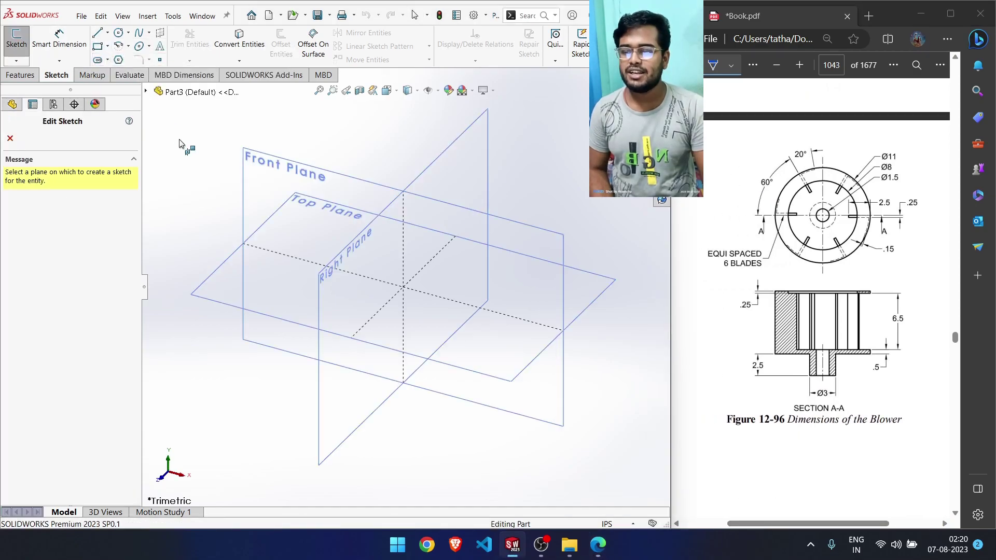
{"action": "left_click", "coordinate": [270, 179]}
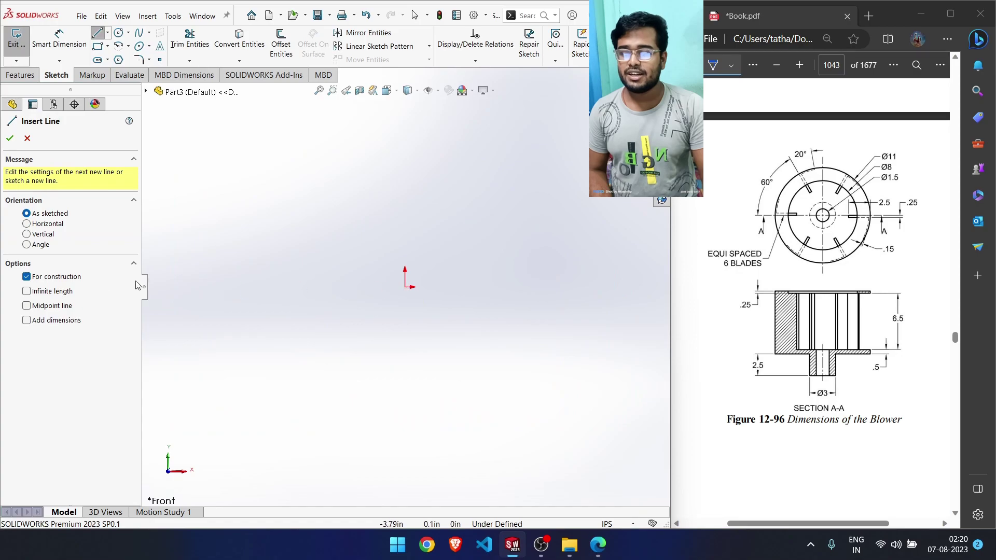
{"action": "left_click", "coordinate": [48, 291]}
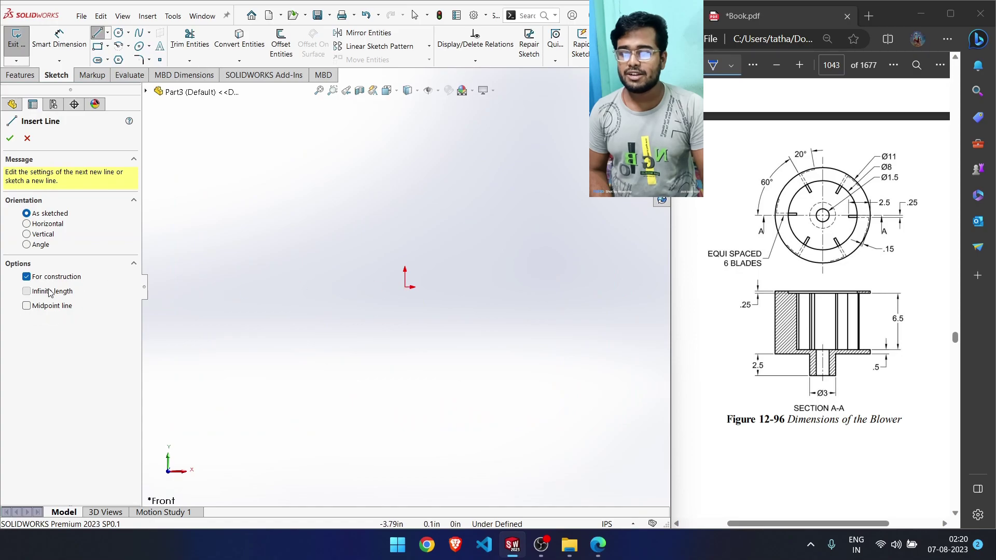
{"action": "left_click", "coordinate": [405, 287]}
{"action": "left_click", "coordinate": [405, 268]}
{"action": "left_click", "coordinate": [405, 287]}
{"action": "left_click", "coordinate": [422, 287]}
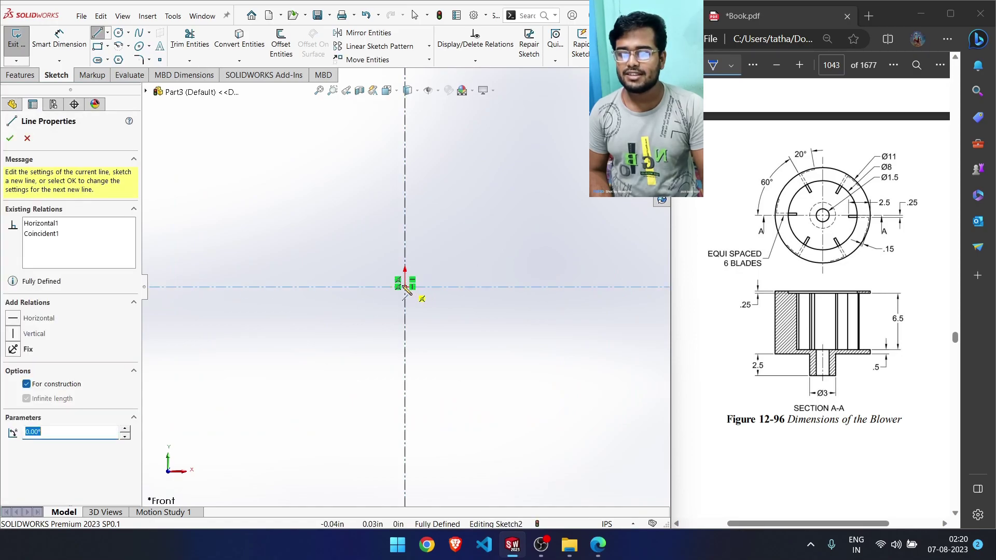
{"action": "left_click", "coordinate": [10, 138]}
{"action": "left_click", "coordinate": [9, 137]}
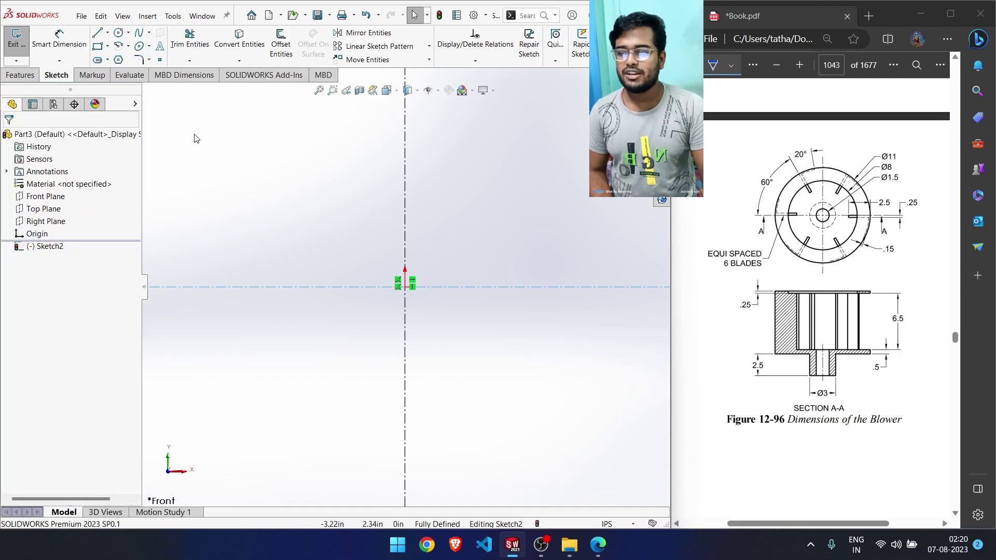
Draw an 11 in diameter circle and a second circle about 6.3 in in diameter, both centred on the origin
{"action": "left_click", "coordinate": [119, 32]}
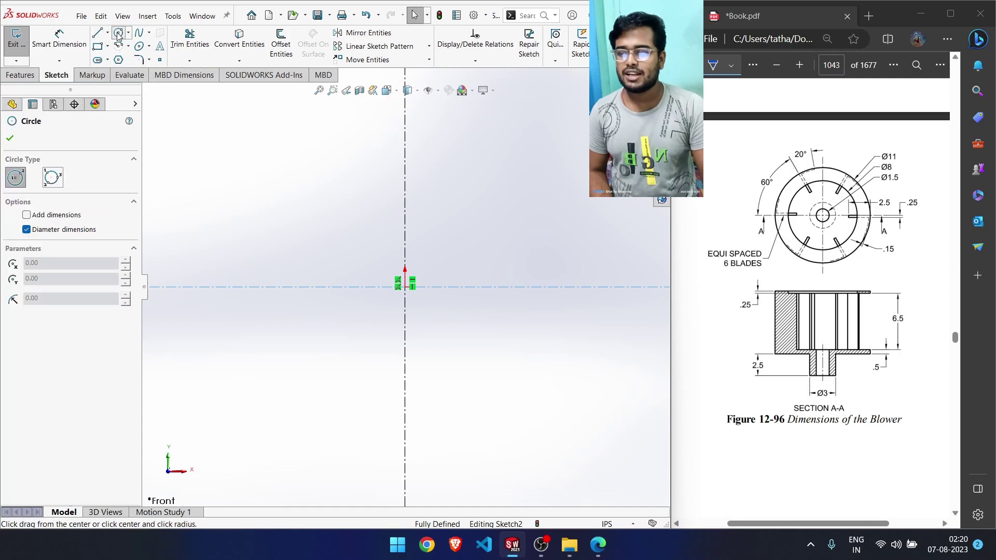
{"action": "left_click", "coordinate": [405, 287]}
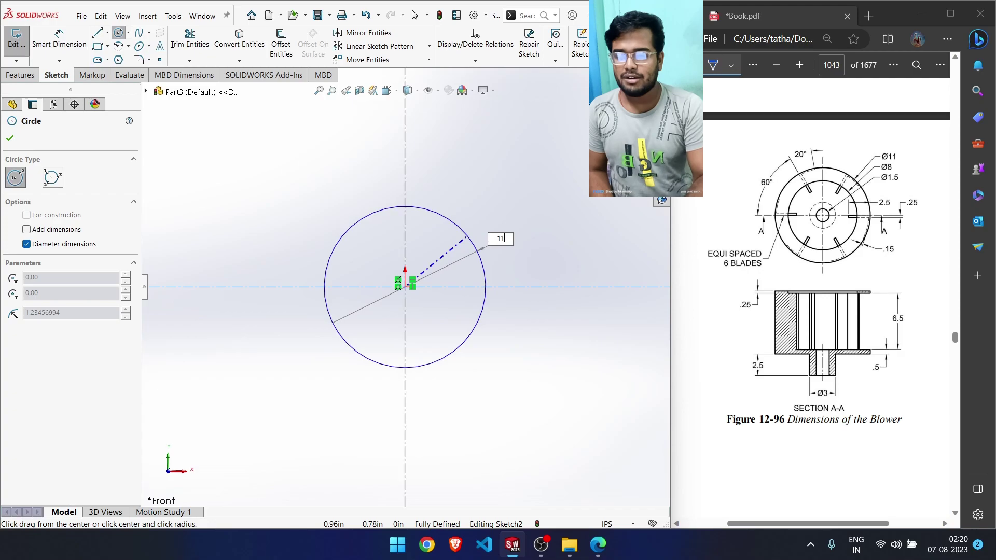
{"action": "key", "text": "Return"}
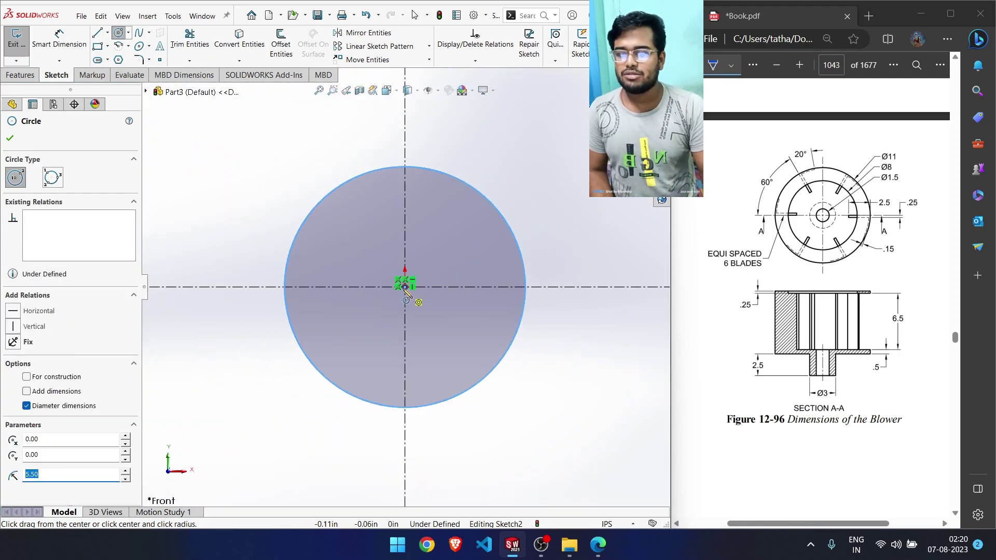
{"action": "left_click", "coordinate": [405, 287]}
{"action": "left_click", "coordinate": [469, 262]}
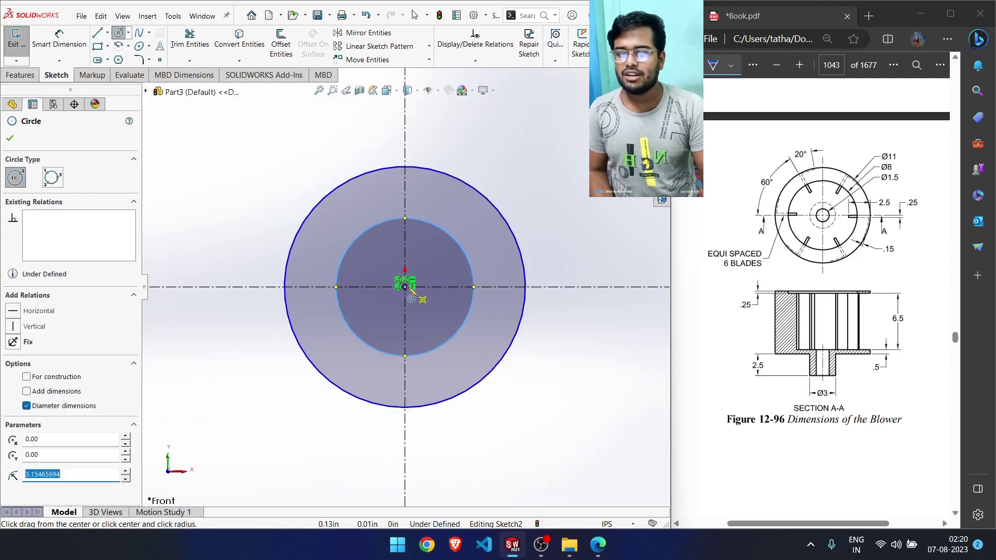
{"action": "left_click", "coordinate": [405, 287]}
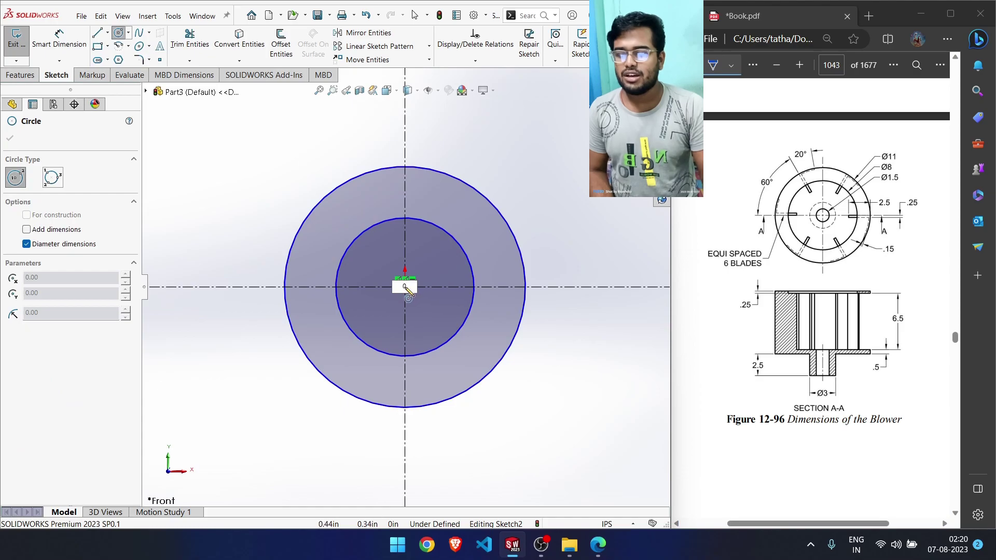
{"action": "left_click", "coordinate": [214, 245]}
{"action": "right_click", "coordinate": [231, 254]}
{"action": "left_click", "coordinate": [262, 262]}
{"action": "left_click", "coordinate": [404, 285]}
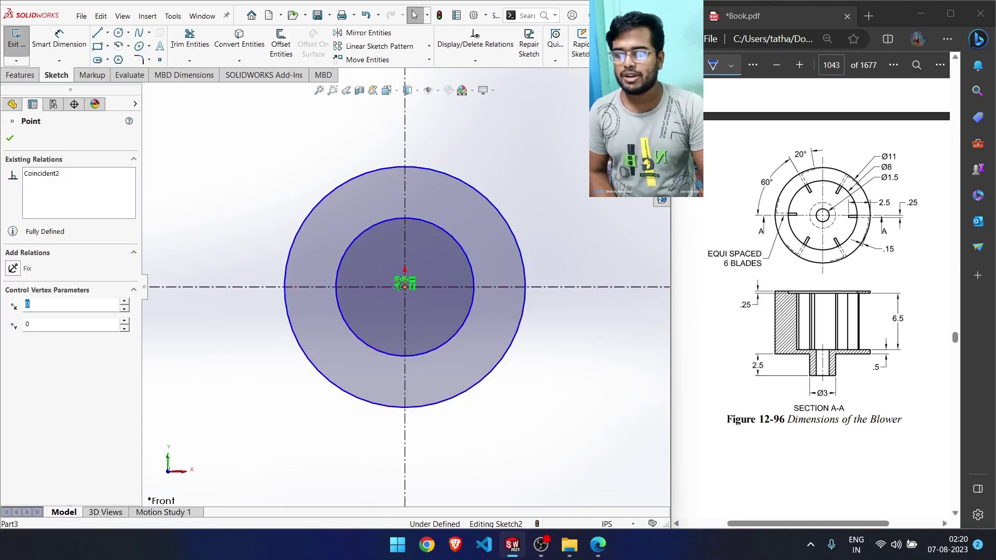
{"action": "right_click_drag", "start_coordinate": [234, 197], "coordinate": [264, 143]}
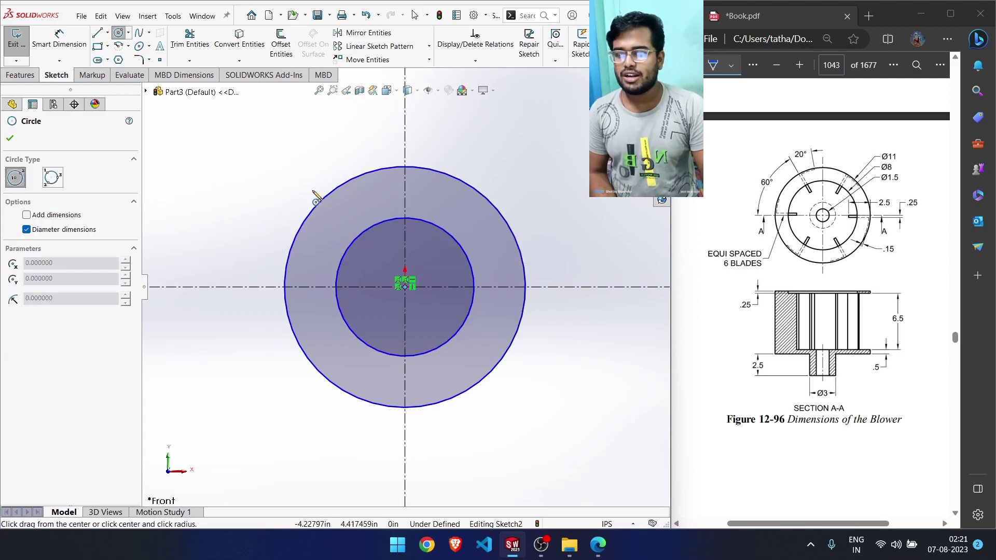
{"action": "left_click", "coordinate": [405, 286]}
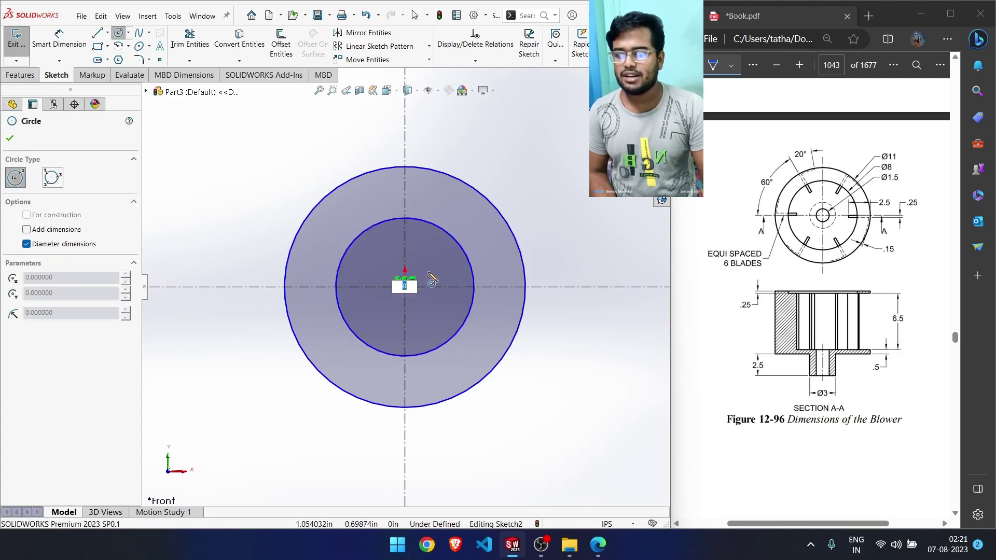
{"action": "key", "text": "Escape"}
{"action": "scroll", "coordinate": [415, 285], "scroll_direction": "down", "scroll_amount": 4}
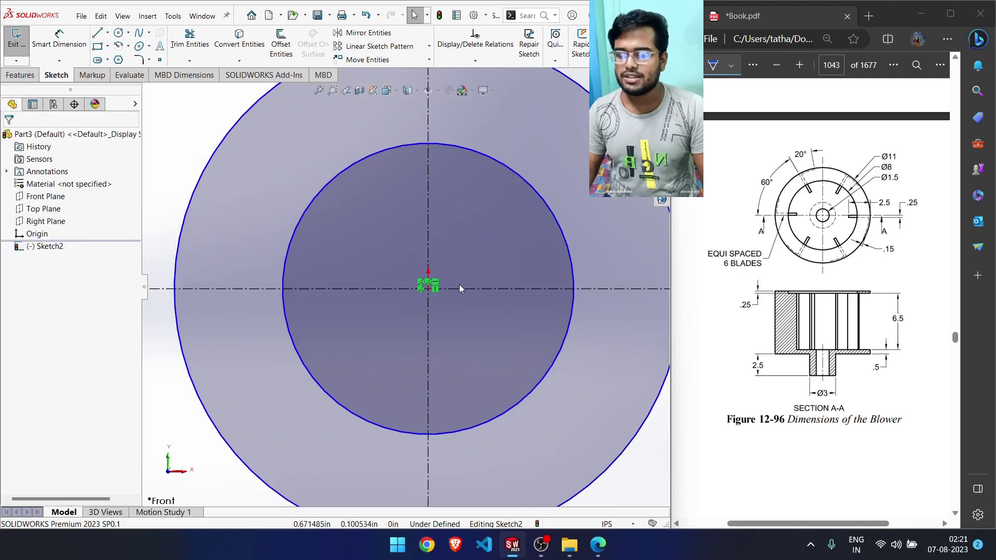
{"action": "right_click_drag", "start_coordinate": [156, 400], "coordinate": [207, 401]}
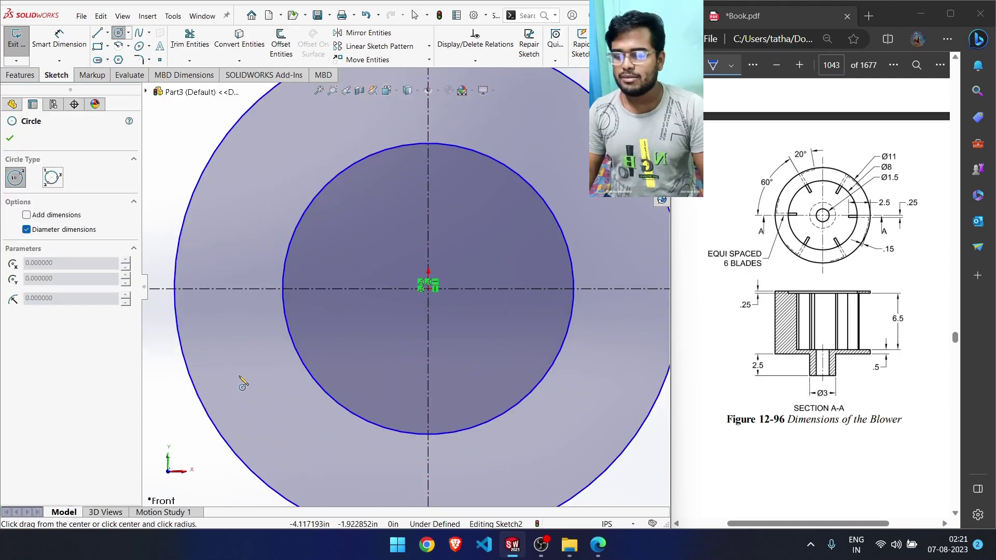
{"action": "right_click_drag", "start_coordinate": [161, 370], "coordinate": [223, 370]}
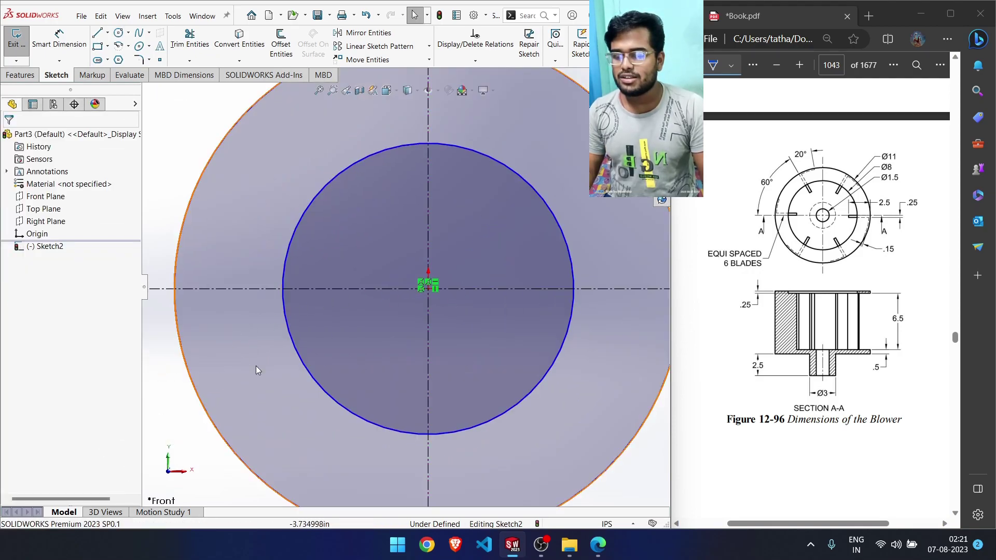
{"action": "left_click", "coordinate": [430, 289]}
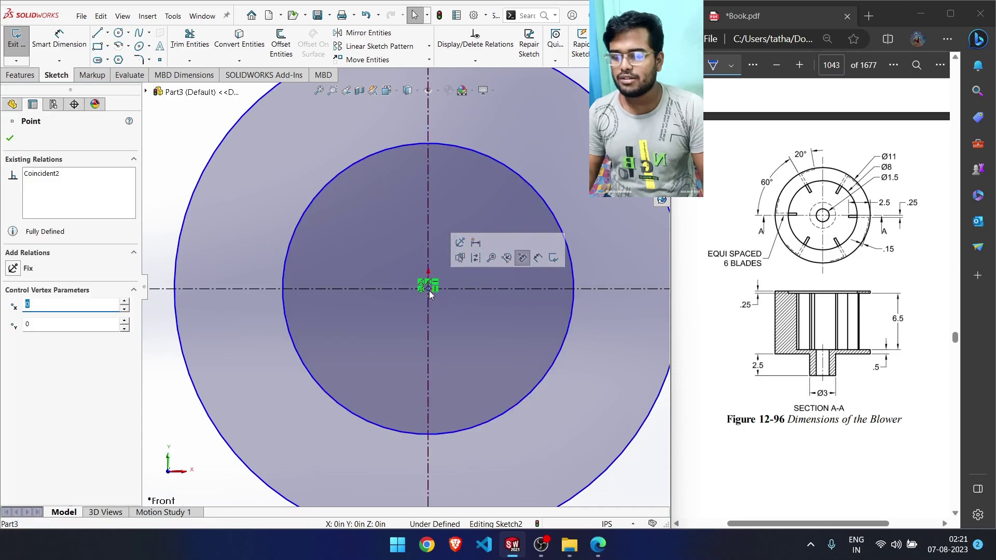
{"action": "left_click", "coordinate": [413, 335]}
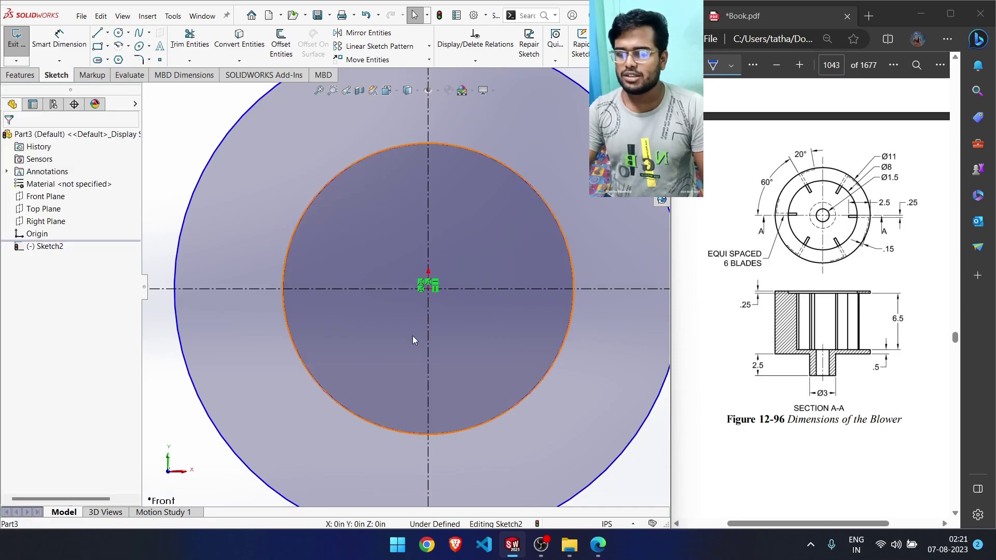
Sketch a third circle about 3.9 in in diameter in the empty space beside the outer circle
{"action": "key", "text": "f"}
{"action": "right_click_drag", "start_coordinate": [208, 387], "coordinate": [231, 371]}
{"action": "left_click_drag", "start_coordinate": [231, 358], "coordinate": [269, 396]}
{"action": "key", "text": "Escape"}
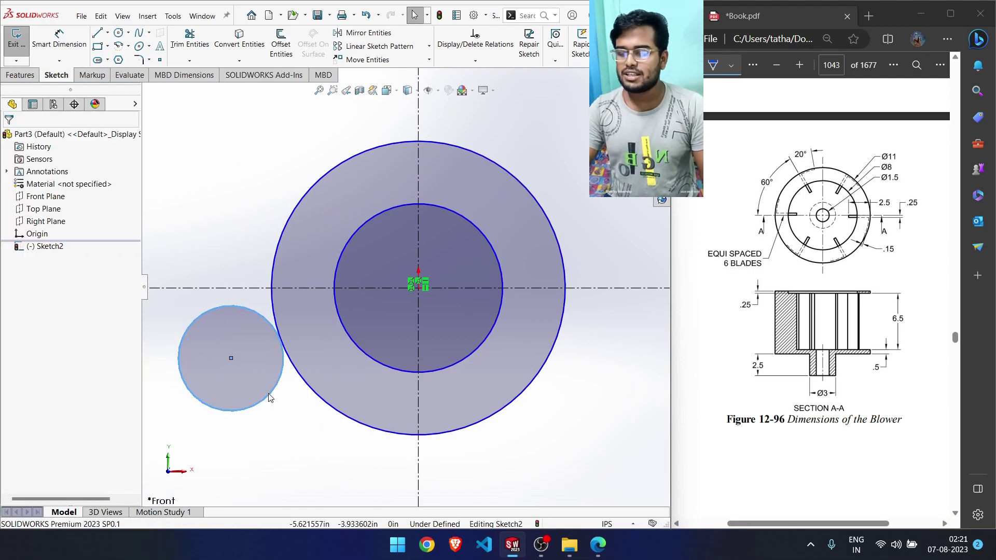
Make the third circle's centre coincident with the centre of the other circles, and apply a concentric relation to all three circles
{"action": "left_click", "coordinate": [231, 358]}
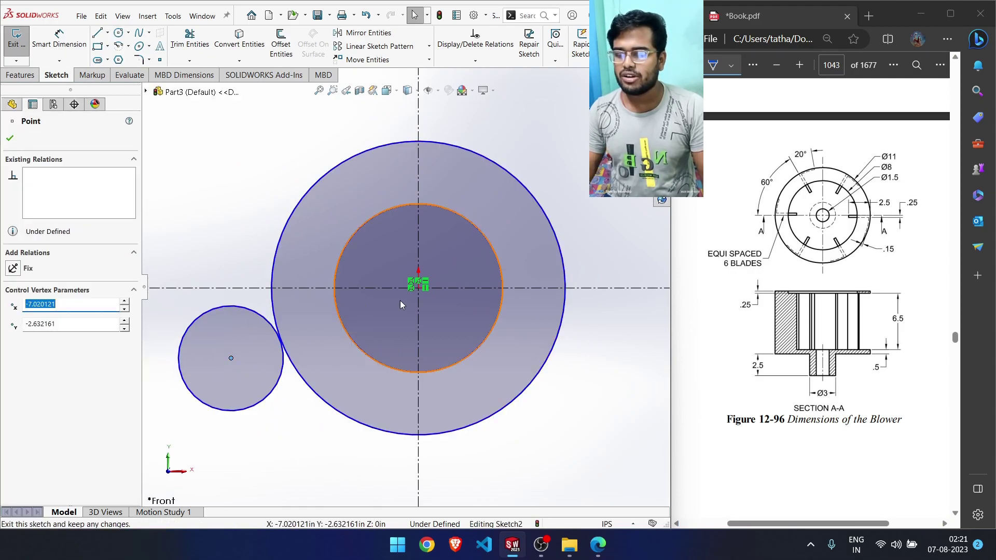
{"action": "left_click", "coordinate": [418, 289], "text": "ctrl"}
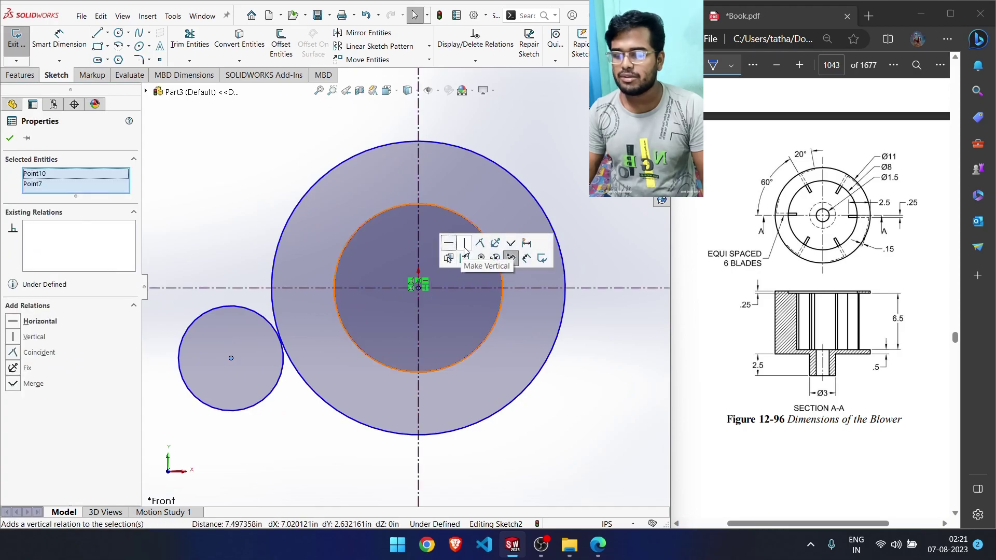
{"action": "left_click", "coordinate": [480, 242]}
{"action": "left_click_drag", "start_coordinate": [555, 154], "coordinate": [445, 257]}
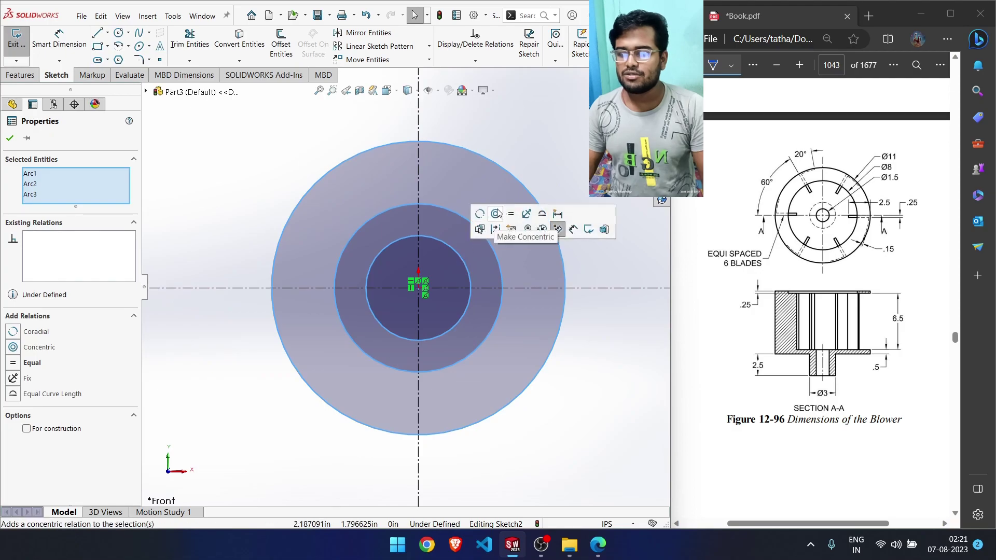
{"action": "left_click", "coordinate": [496, 214]}
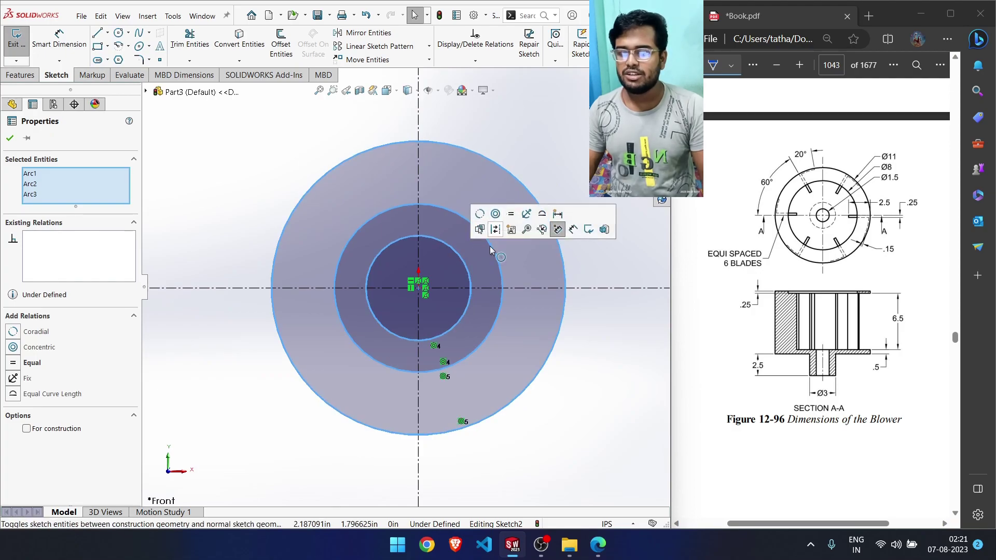
{"action": "left_click", "coordinate": [481, 377]}
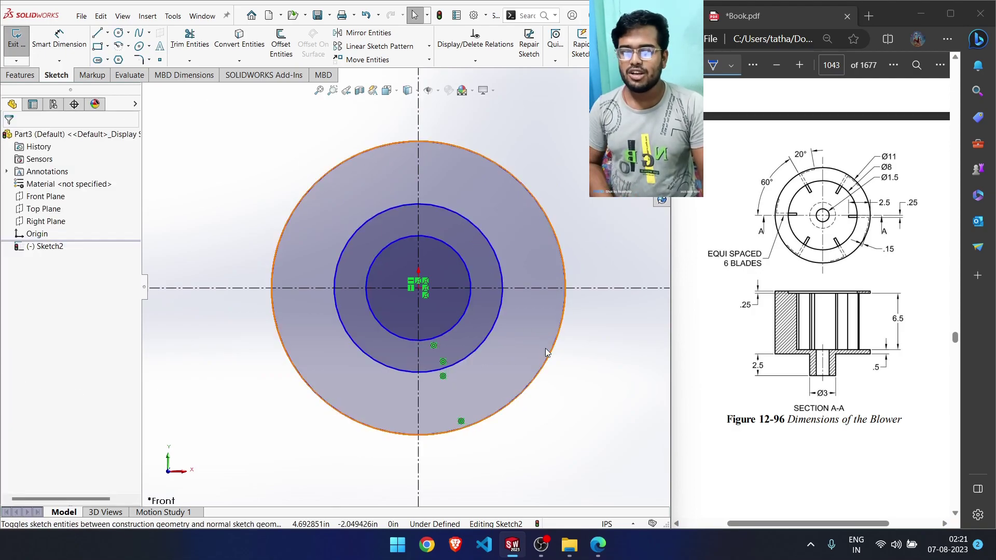
Dimension the outer circle's diameter at 11 in and set the middle circle's diameter to 1.5 in
{"action": "left_click", "coordinate": [60, 44]}
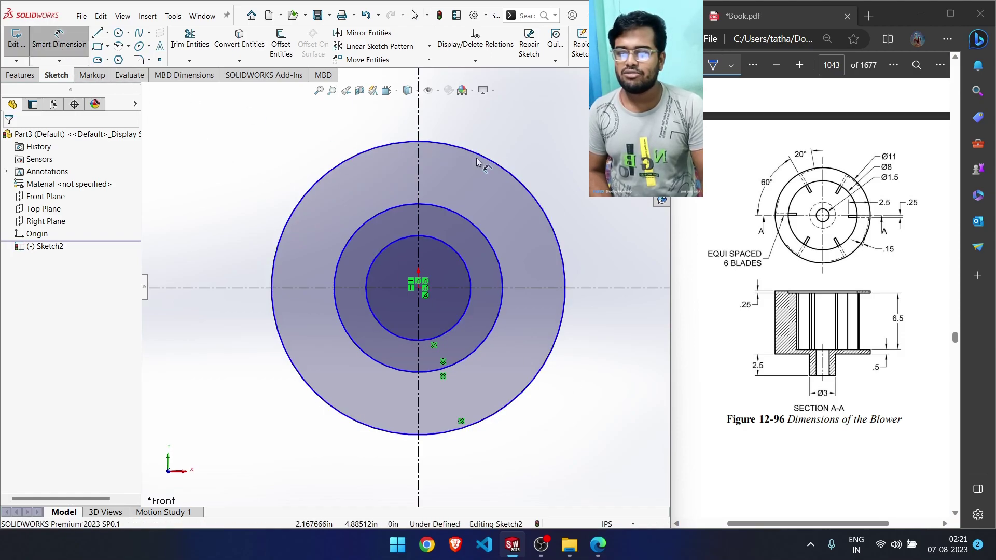
{"action": "left_click", "coordinate": [524, 183]}
{"action": "left_click", "coordinate": [543, 149]}
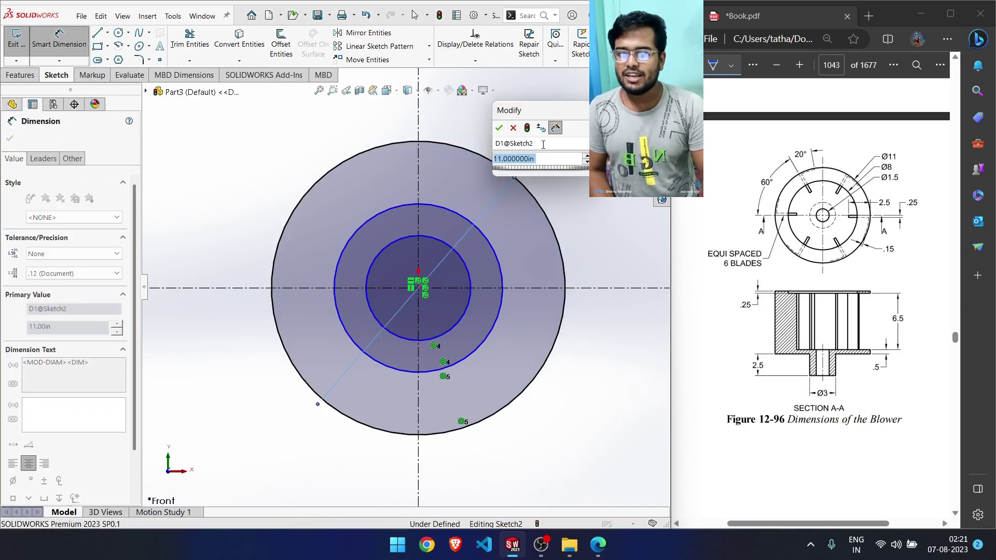
{"action": "key", "text": "Return"}
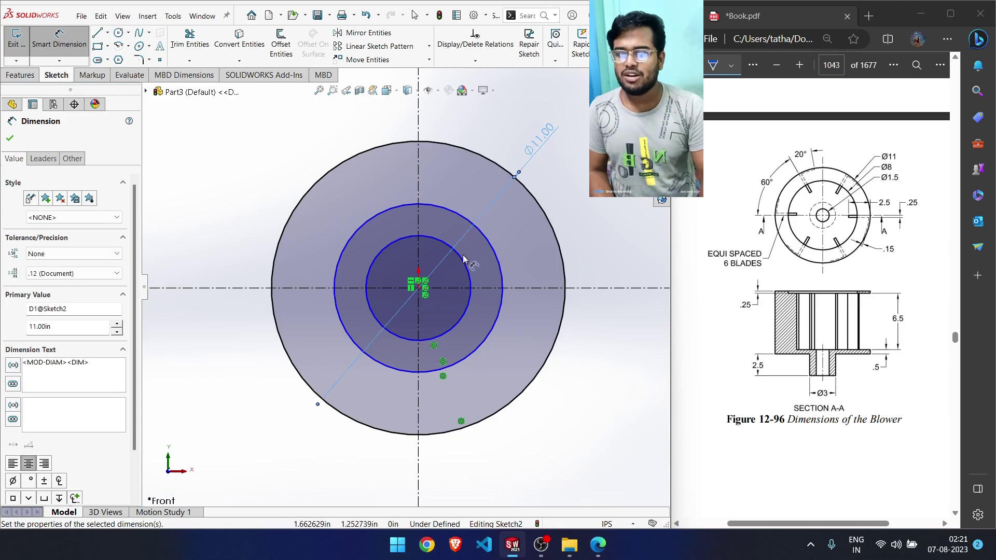
{"action": "left_click", "coordinate": [500, 258]}
{"action": "left_click", "coordinate": [517, 244]}
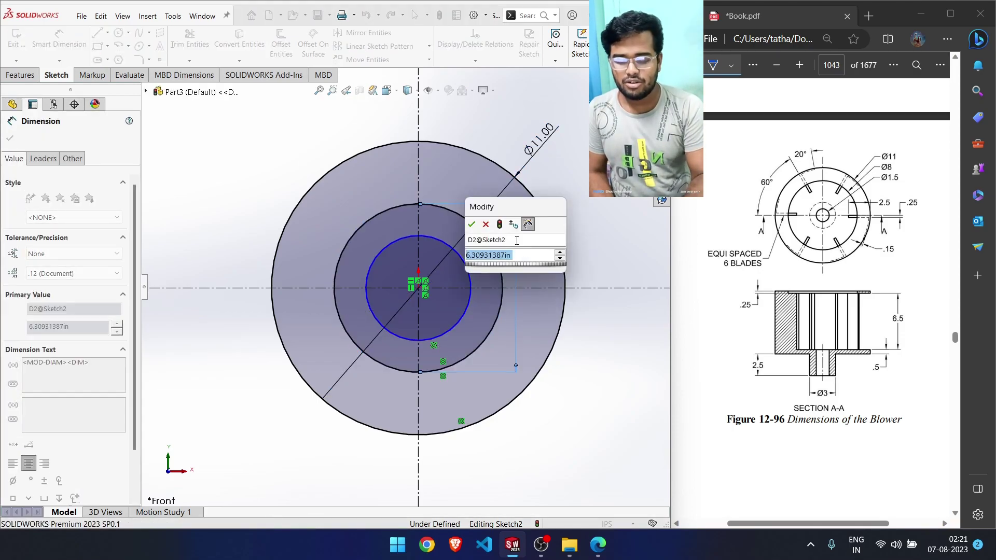
{"action": "type", "text": "1.5"}
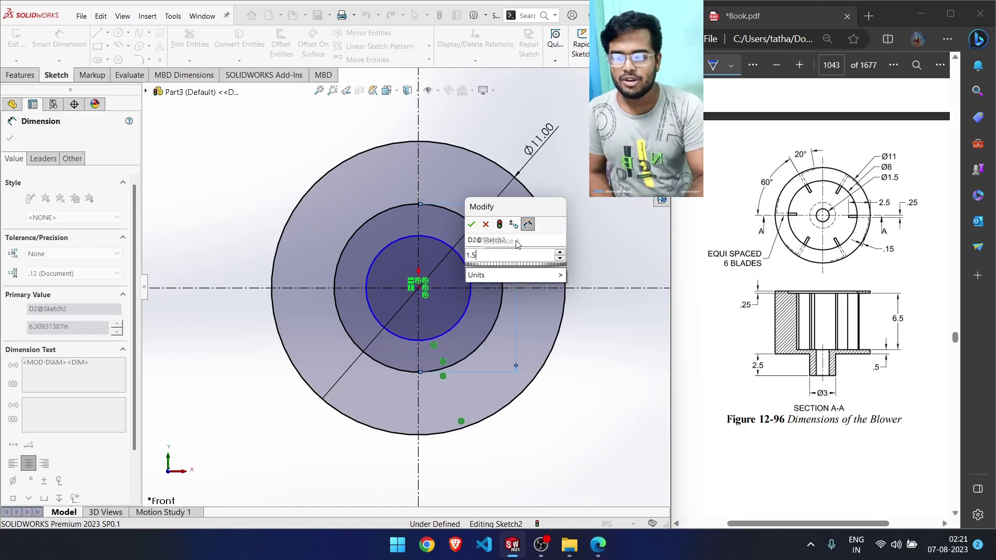
{"action": "key", "text": "Return"}
Dimension the remaining undimensioned circle with a diameter of 3 in
{"action": "left_click", "coordinate": [470, 275]}
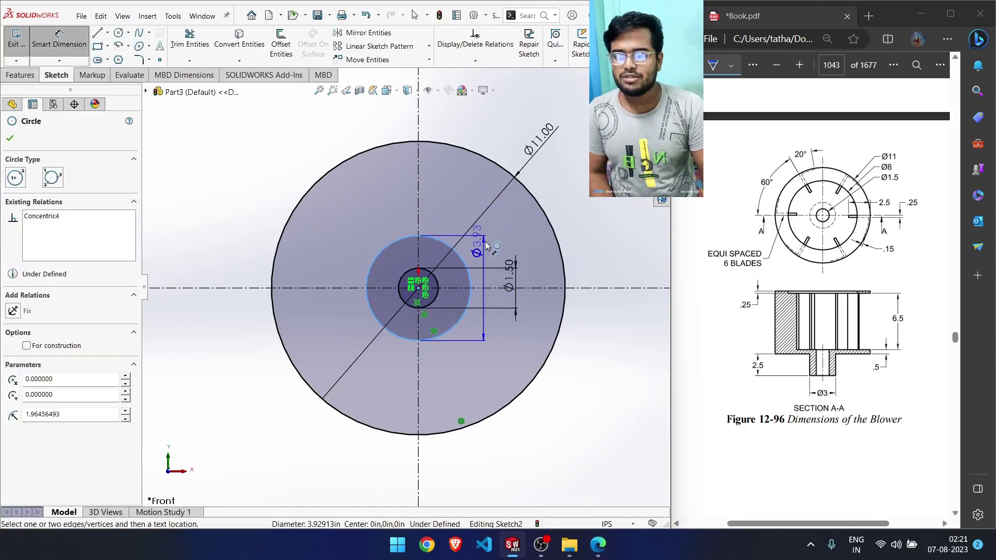
{"action": "left_click", "coordinate": [497, 236]}
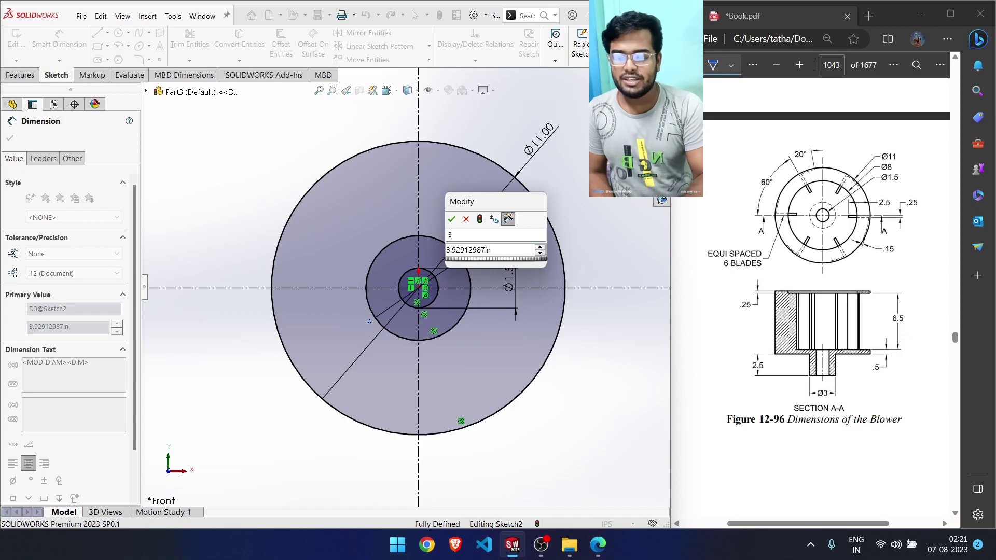
{"action": "type", "text": "3"}
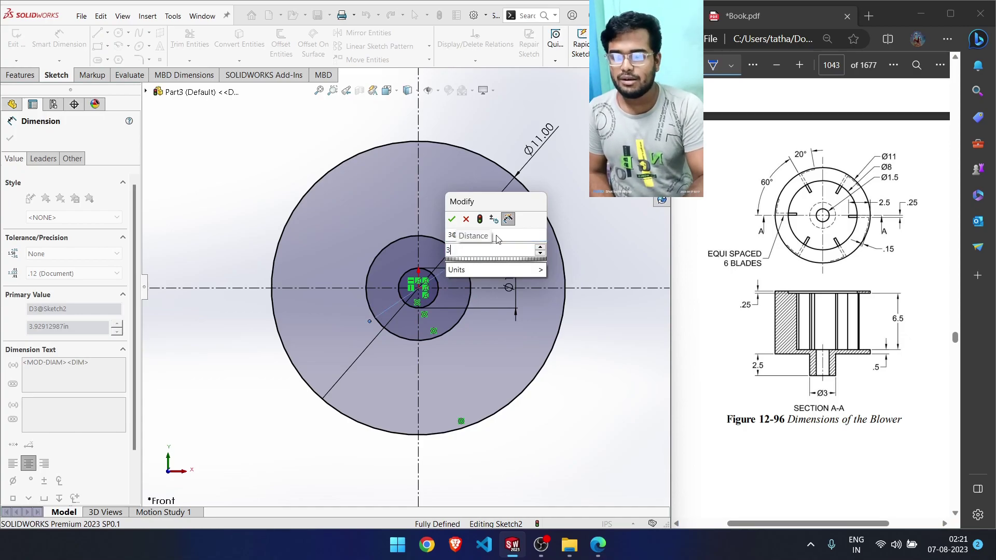
{"action": "key", "text": "Return"}
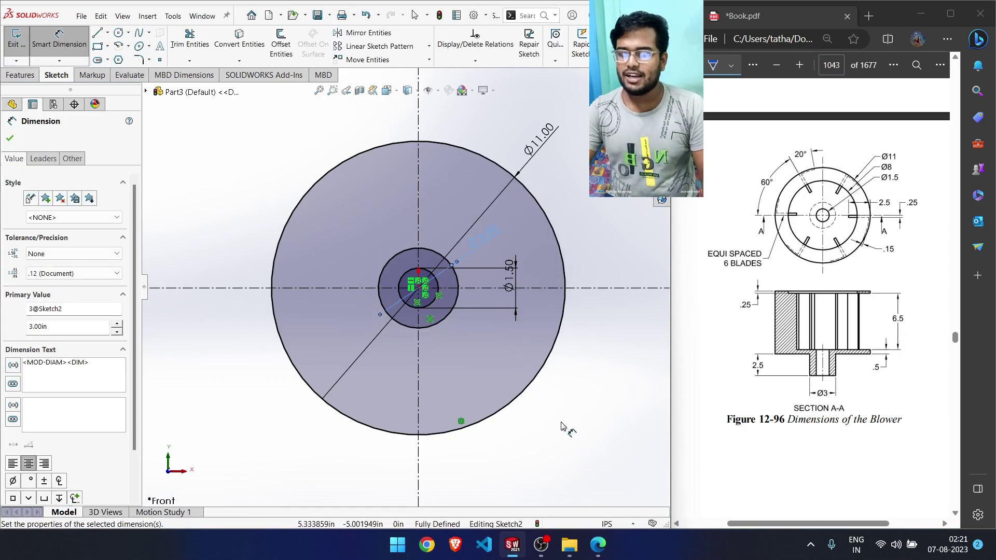
{"action": "key", "text": "Escape"}
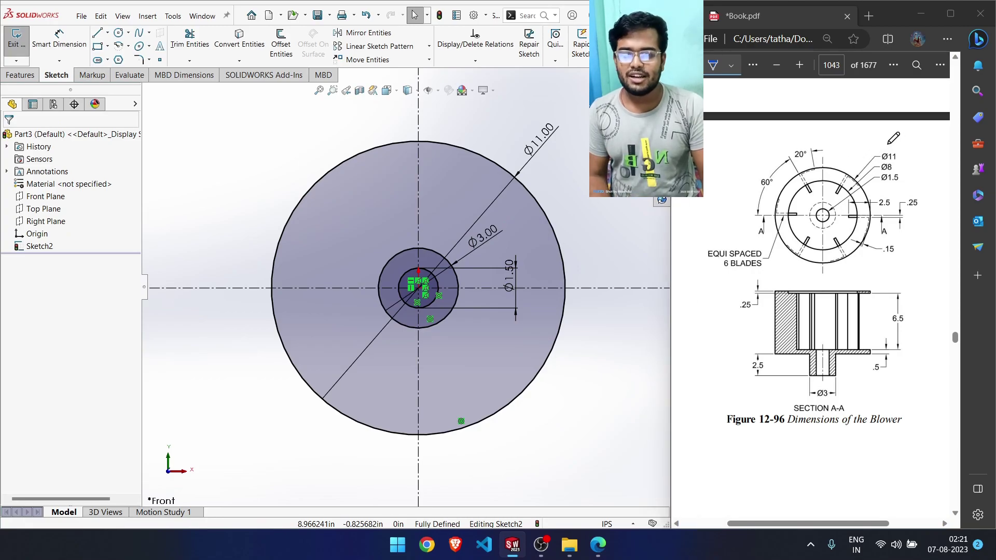
Switch to the book and mark the Ø11, Ø8, Ø1.5 and Ø3 callouts and the central bore in Figure 12-96 with the pen
{"action": "left_click", "coordinate": [889, 144]}
{"action": "left_click_drag", "start_coordinate": [902, 188], "coordinate": [909, 151]}
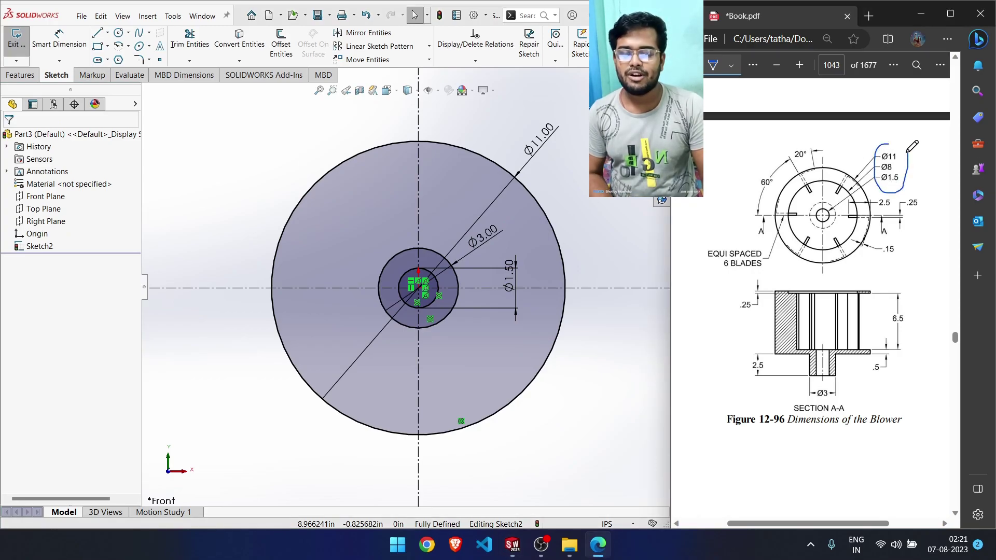
Set up a boss extrusion of the ring between the 1.5 in and 3 in circles, with its direction reversed
{"action": "left_click", "coordinate": [489, 239]}
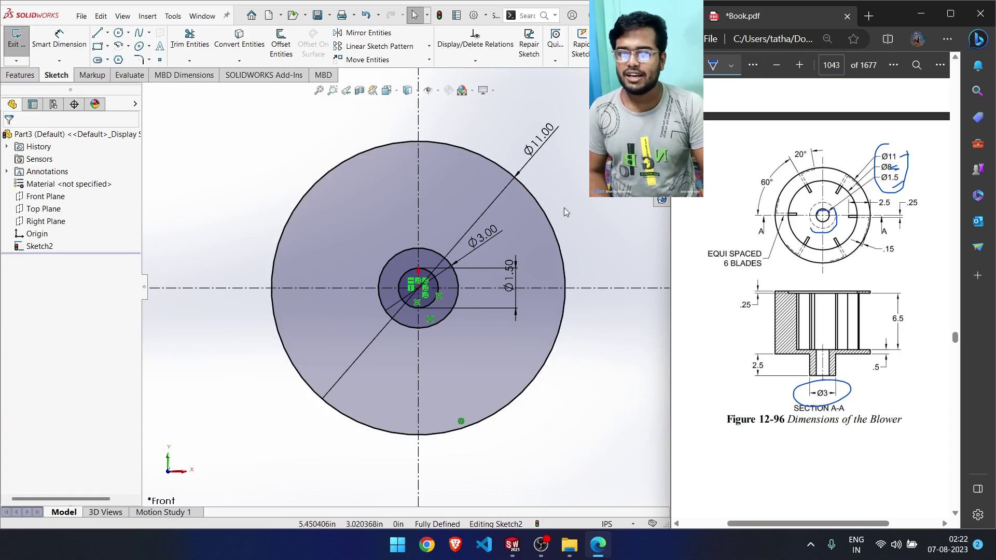
{"action": "left_click", "coordinate": [40, 246]}
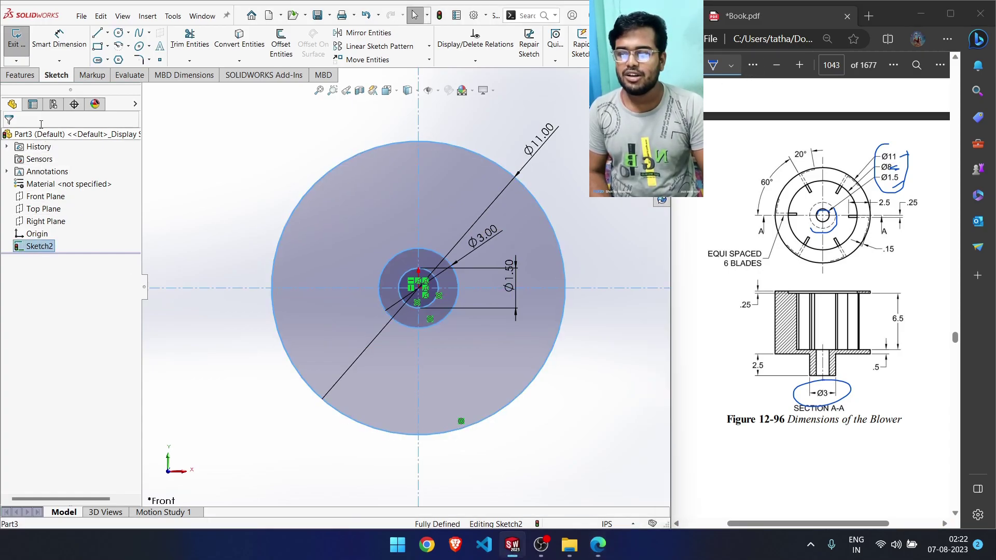
{"action": "left_click", "coordinate": [21, 75]}
{"action": "left_click", "coordinate": [22, 49]}
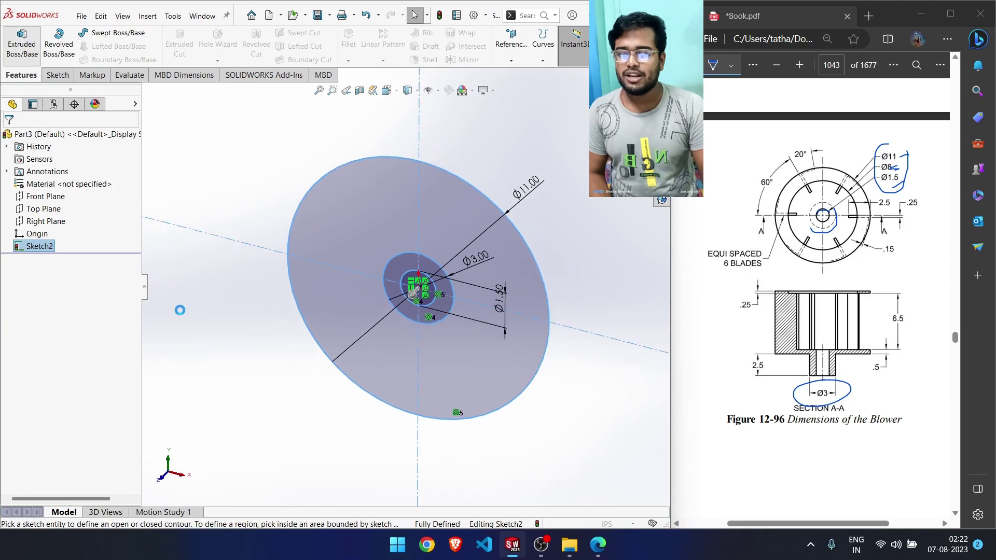
{"action": "left_click", "coordinate": [408, 279]}
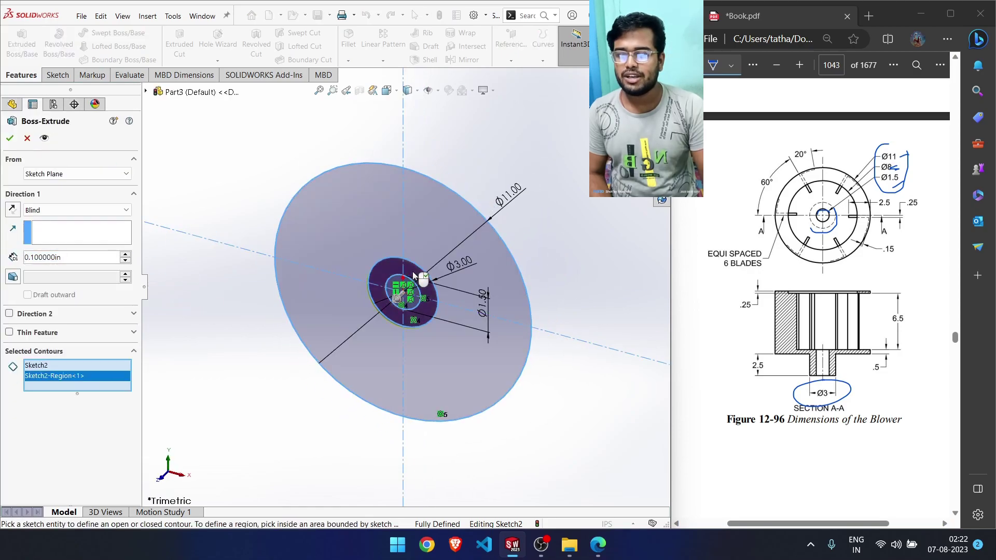
{"action": "mouse_move", "coordinate": [156, 289]}
{"action": "middle_mouse_down"}
{"action": "mouse_move", "coordinate": [208, 289]}
{"action": "mouse_move", "coordinate": [166, 340]}
{"action": "mouse_move", "coordinate": [179, 342]}
{"action": "middle_mouse_up"}
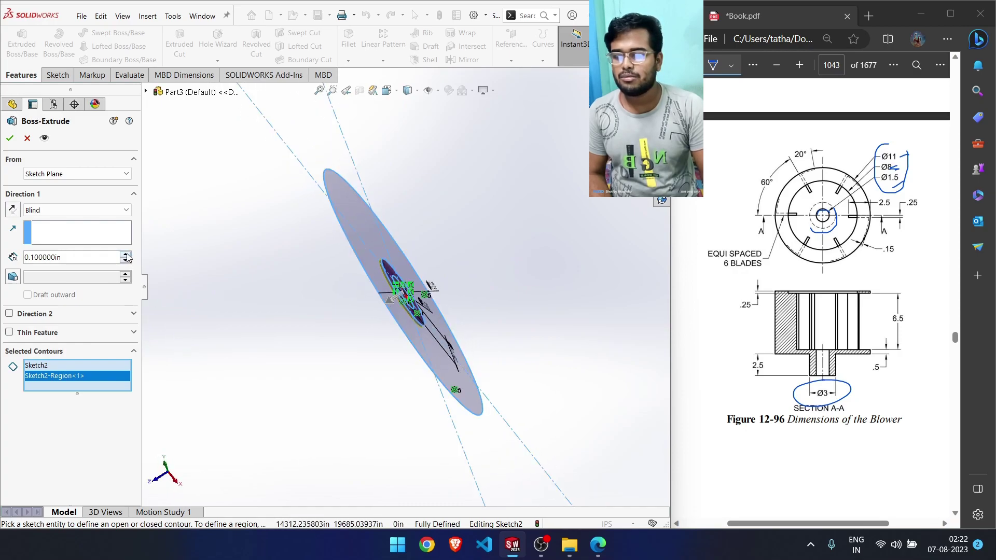
{"action": "scroll", "coordinate": [126, 258], "scroll_direction": "up", "scroll_amount": 6}
{"action": "mouse_move", "coordinate": [332, 370]}
{"action": "middle_mouse_down"}
{"action": "mouse_move", "coordinate": [331, 357]}
{"action": "mouse_move", "coordinate": [354, 344]}
{"action": "mouse_move", "coordinate": [343, 345]}
{"action": "middle_mouse_up"}
{"action": "left_click", "coordinate": [17, 214]}
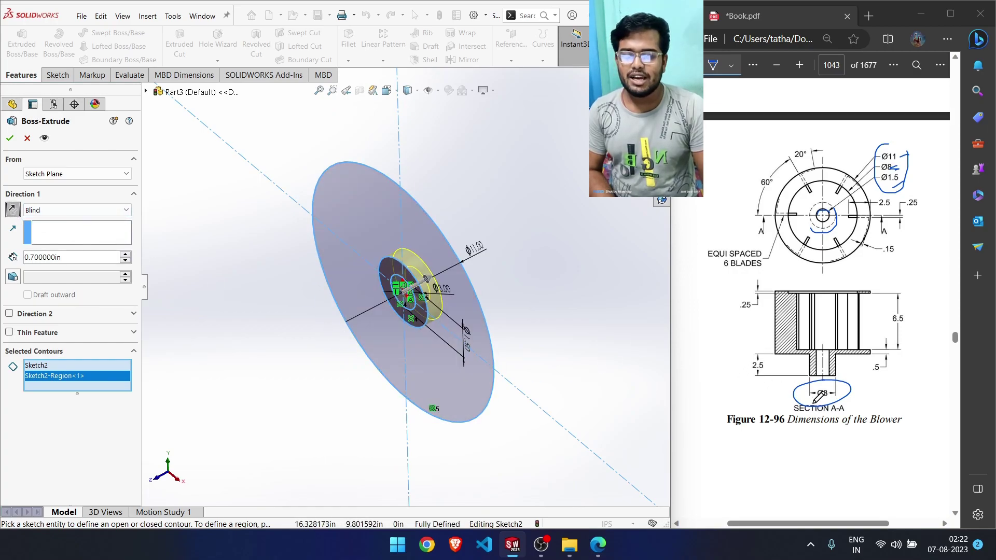
Circle the 2.5 and .5 callouts in the book's figure, and extrude the hub ring to a depth of 2.5+0.5 in
{"action": "left_click_drag", "start_coordinate": [764, 356], "coordinate": [738, 373]}
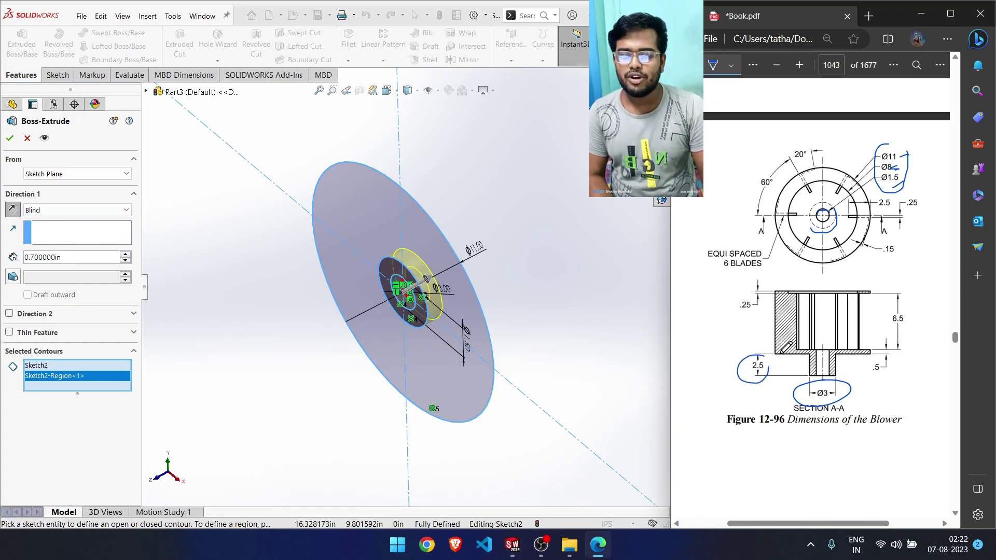
{"action": "left_click_drag", "start_coordinate": [884, 372], "coordinate": [890, 360]}
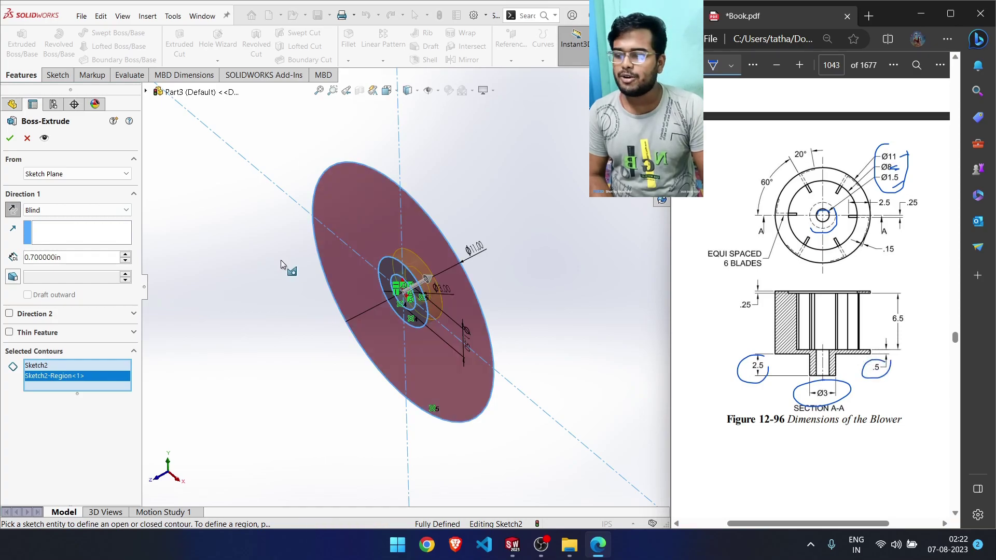
{"action": "left_click", "coordinate": [15, 260]}
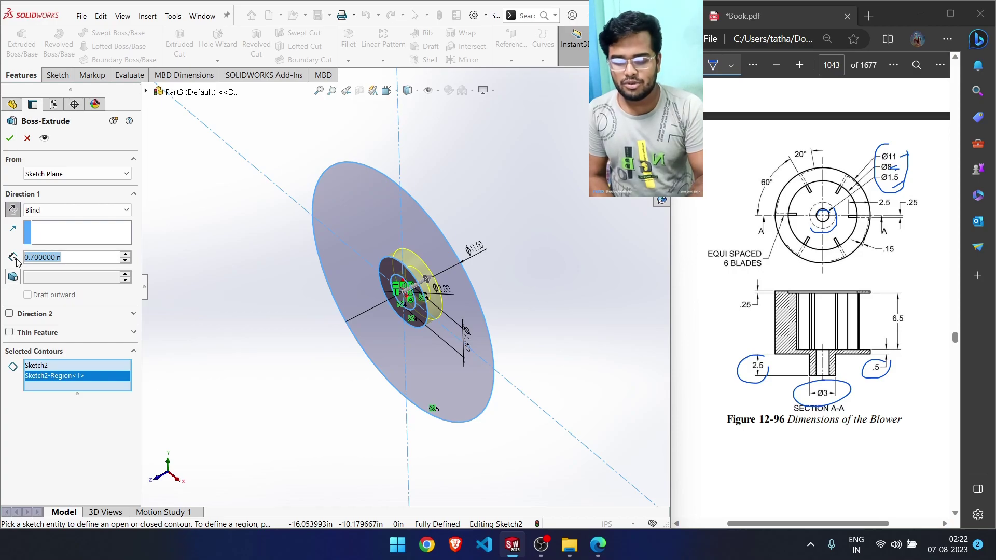
{"action": "type", "text": "2.5+0.5"}
{"action": "key", "text": "Return"}
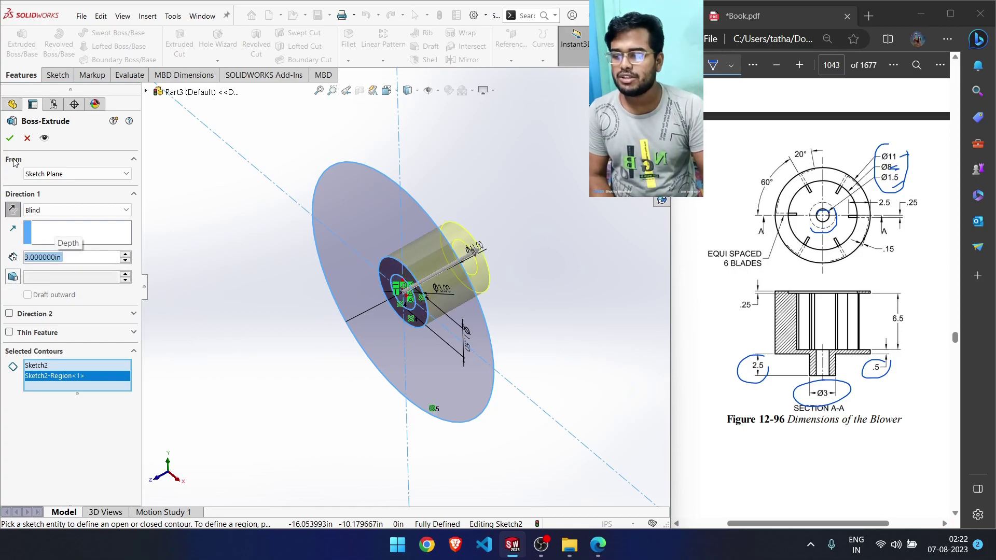
{"action": "left_click", "coordinate": [10, 138]}
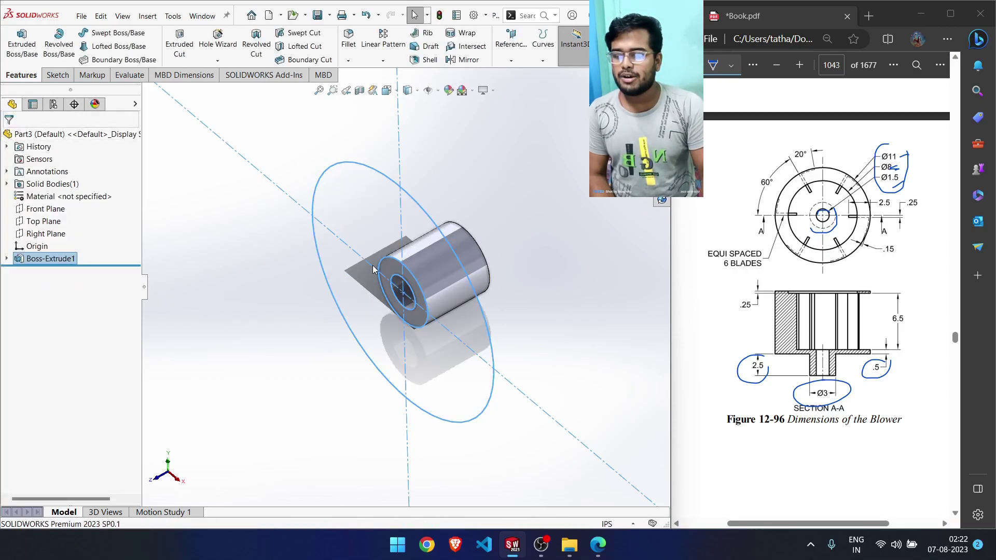
Reuse the same sketch for a boss extrusion of the ring between the 3 in and 11 in circles, in the reversed direction
{"action": "left_click", "coordinate": [7, 258]}
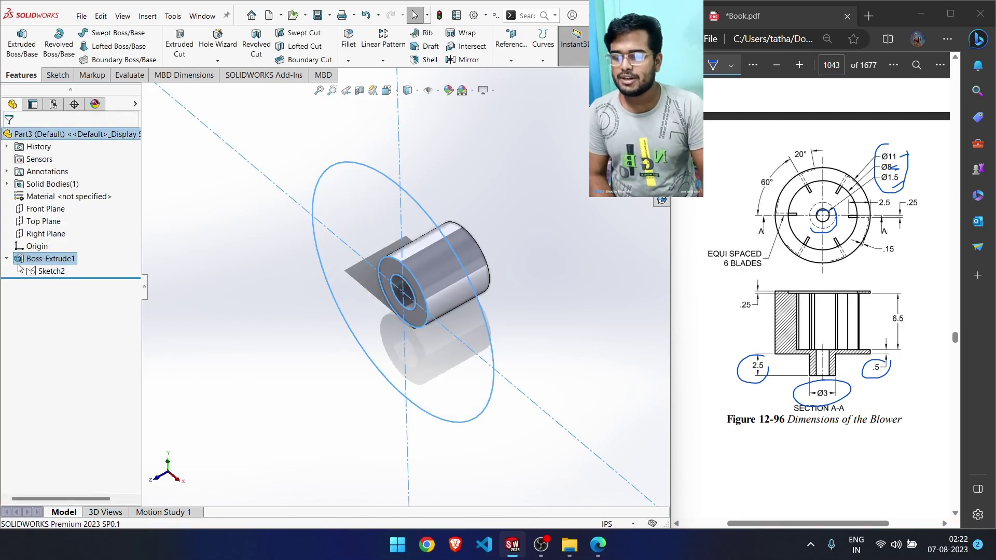
{"action": "left_click", "coordinate": [50, 271]}
{"action": "left_click", "coordinate": [365, 215]}
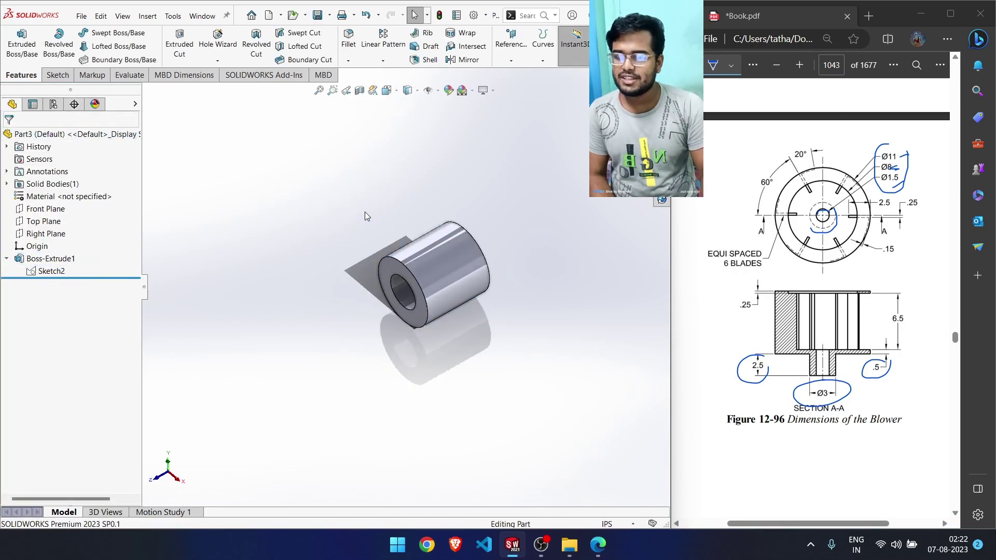
{"action": "left_click", "coordinate": [51, 271]}
{"action": "left_click", "coordinate": [22, 46]}
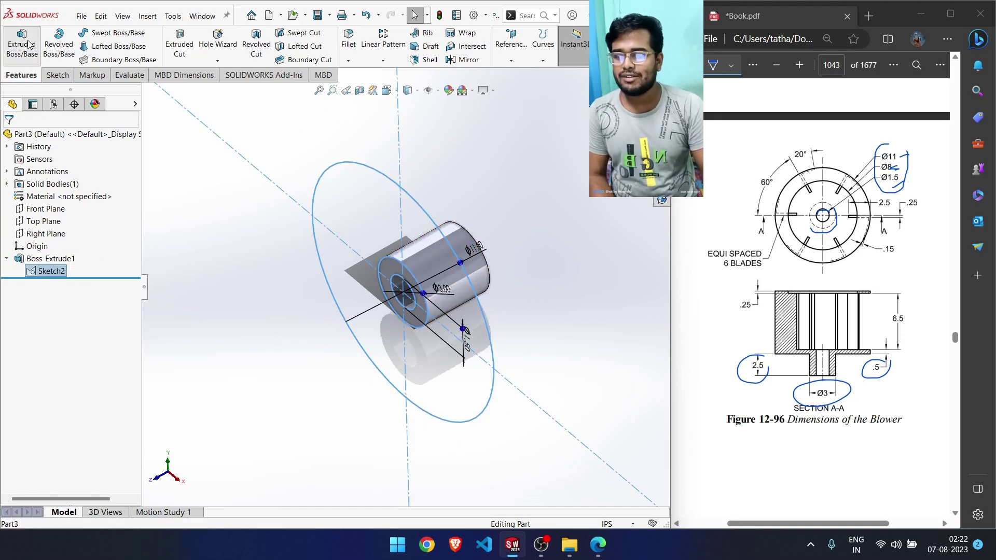
{"action": "left_click", "coordinate": [351, 225]}
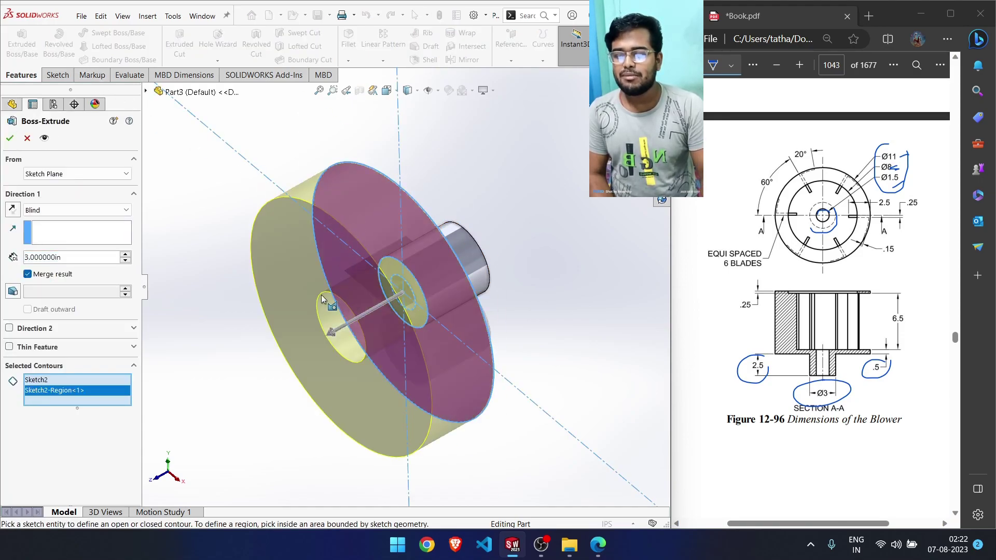
{"action": "left_click", "coordinate": [12, 210]}
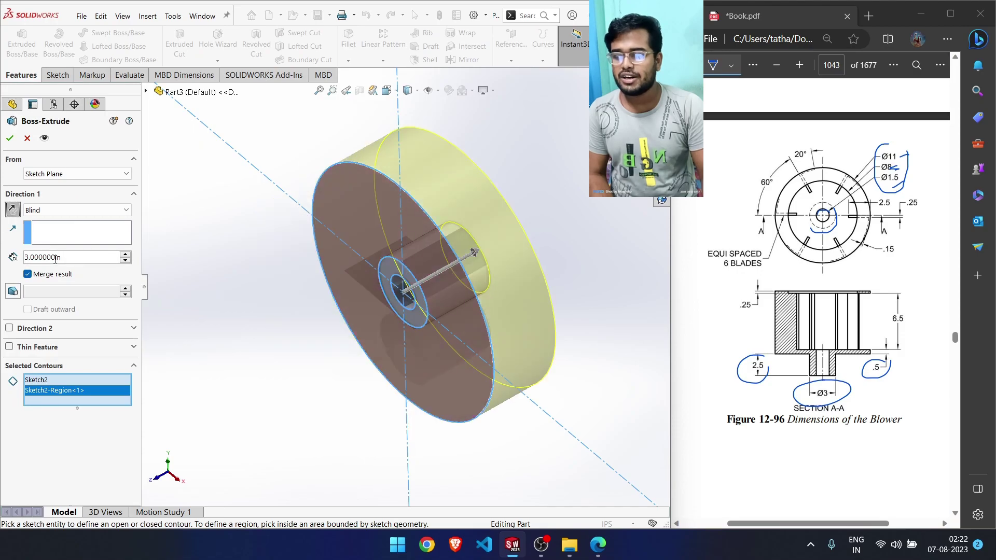
Mark the .5 callout again in the book, and extrude the outer disc 0.5 in, merged with the hub
{"action": "left_click_drag", "start_coordinate": [873, 371], "coordinate": [878, 359]}
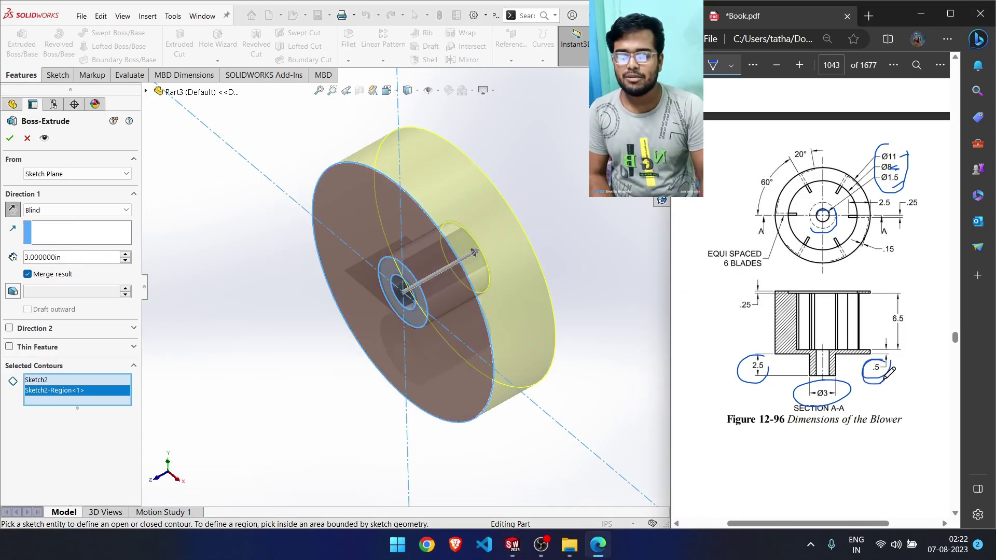
{"action": "left_click", "coordinate": [60, 258]}
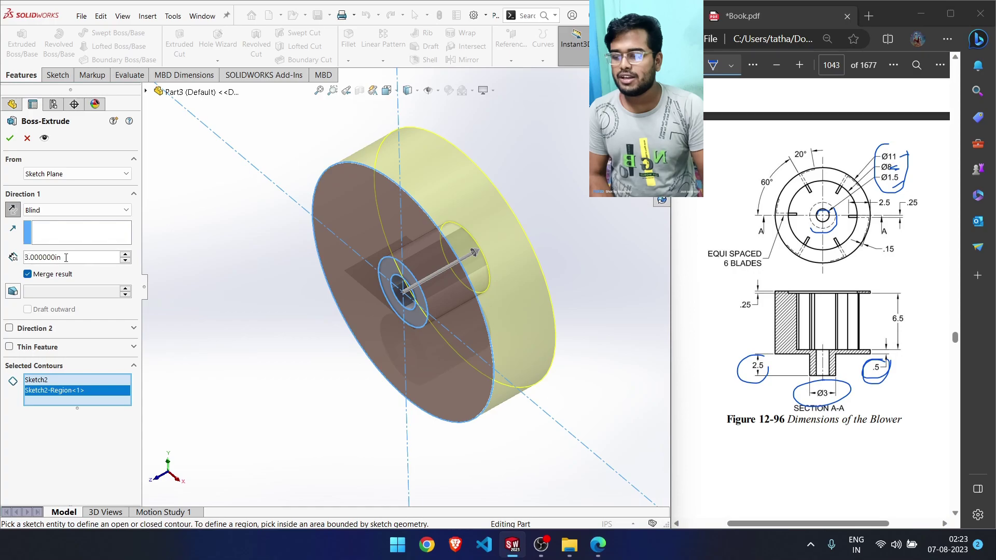
{"action": "type", "text": "0.5"}
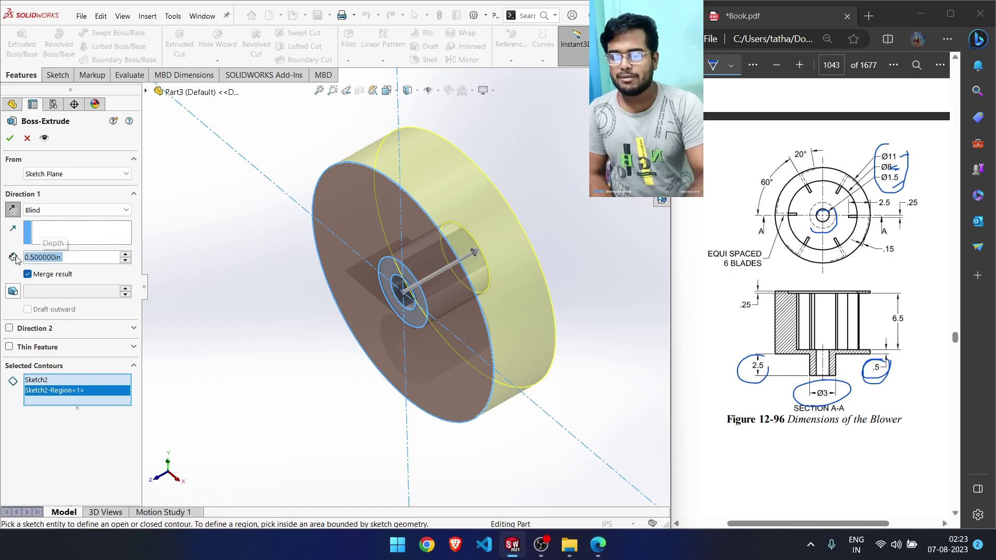
{"action": "key", "text": "Return"}
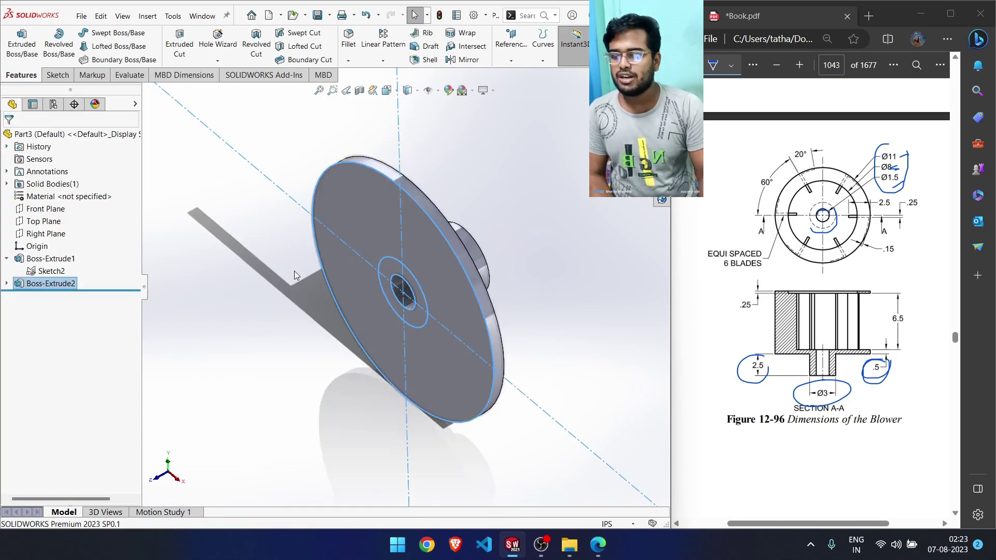
{"action": "middle_click_drag", "start_coordinate": [282, 278], "coordinate": [452, 380]}
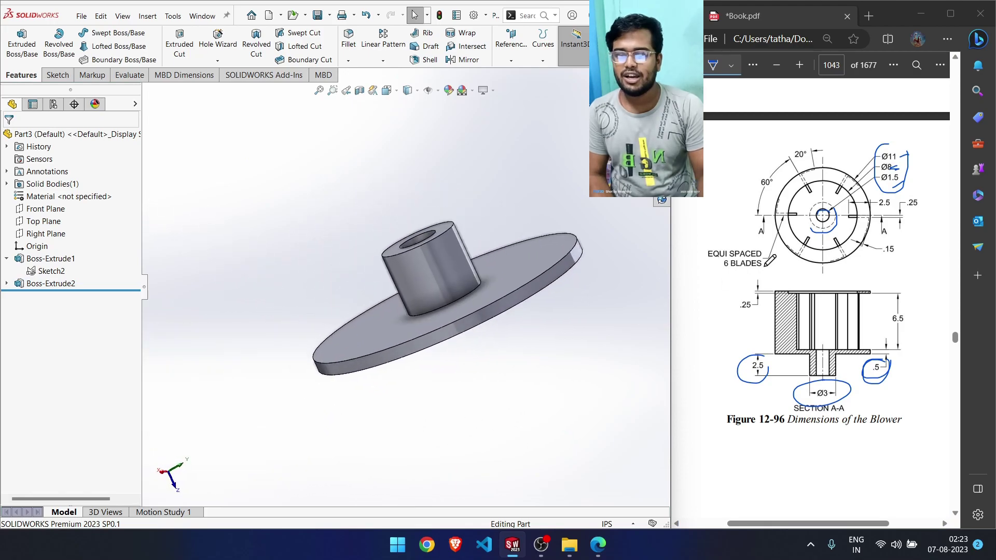
{"action": "middle_click_drag", "start_coordinate": [539, 355], "coordinate": [391, 287]}
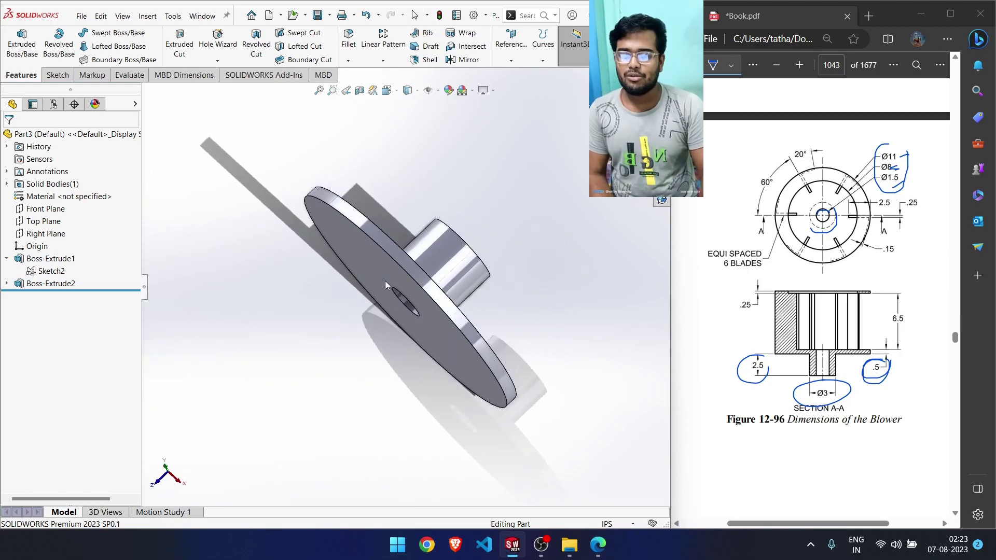
Erase all pen marks from Figure 12-96 in the book, and switch back to the drawing pen
{"action": "left_click", "coordinate": [755, 68]}
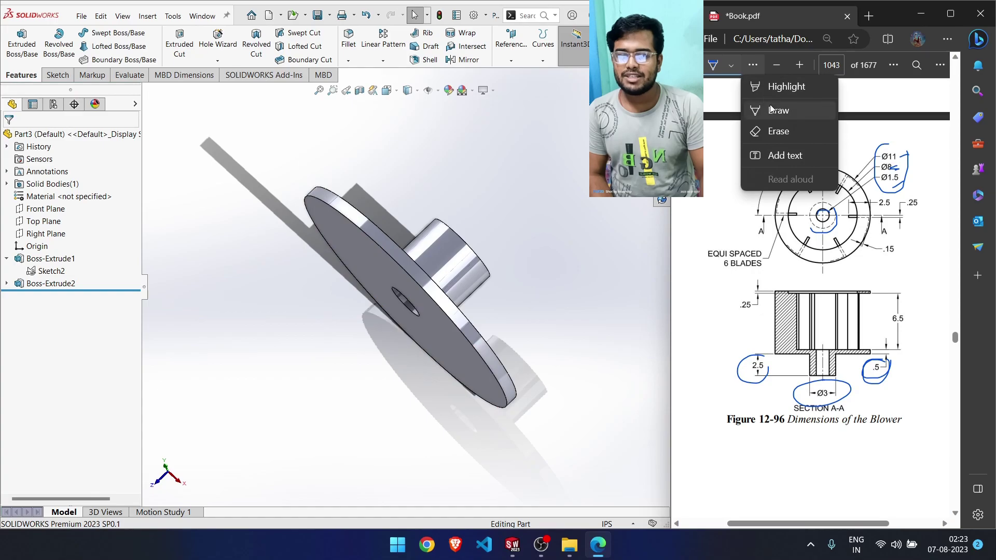
{"action": "left_click", "coordinate": [777, 126]}
{"action": "left_click", "coordinate": [892, 159]}
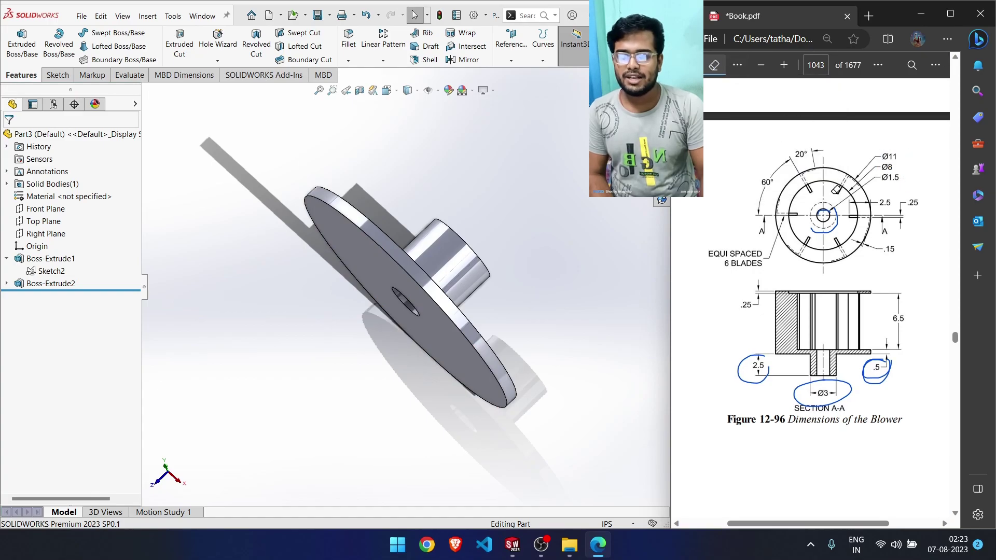
{"action": "mouse_move", "coordinate": [881, 365]}
{"action": "left_mouse_down"}
{"action": "mouse_move", "coordinate": [819, 405]}
{"action": "mouse_move", "coordinate": [748, 360]}
{"action": "left_mouse_up"}
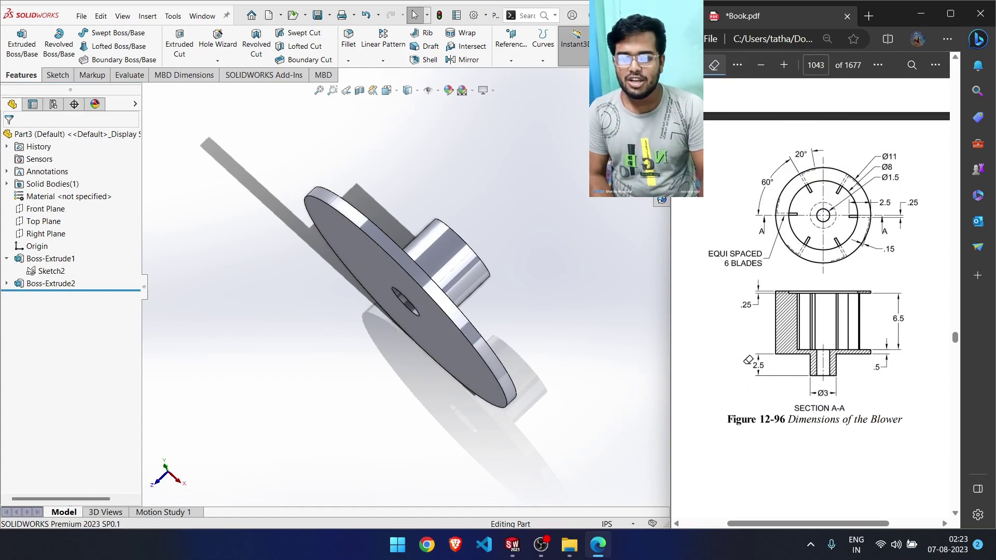
{"action": "left_click", "coordinate": [737, 65]}
{"action": "left_click", "coordinate": [762, 106]}
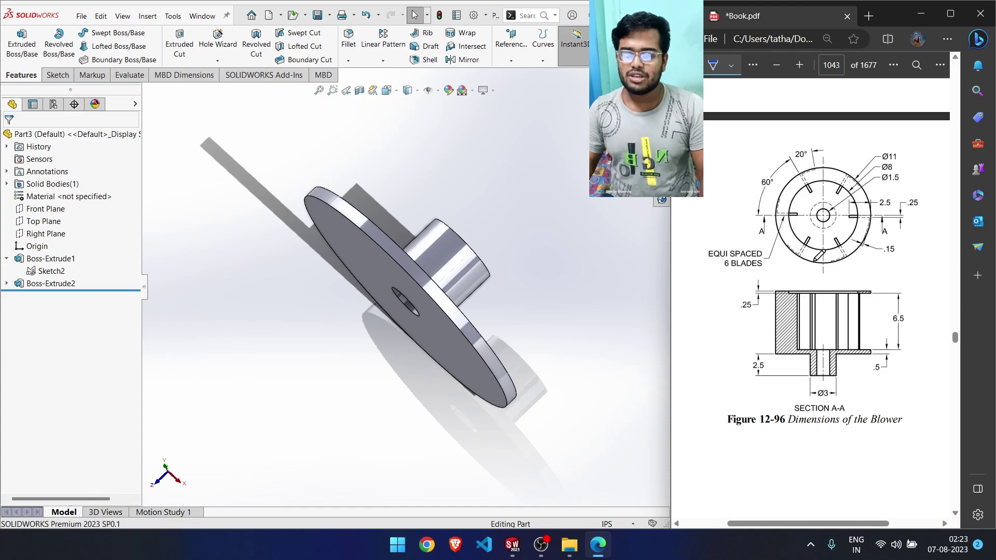
{"action": "scroll", "coordinate": [819, 254], "scroll_direction": "down", "scroll_amount": 2, "text": "ctrl"}
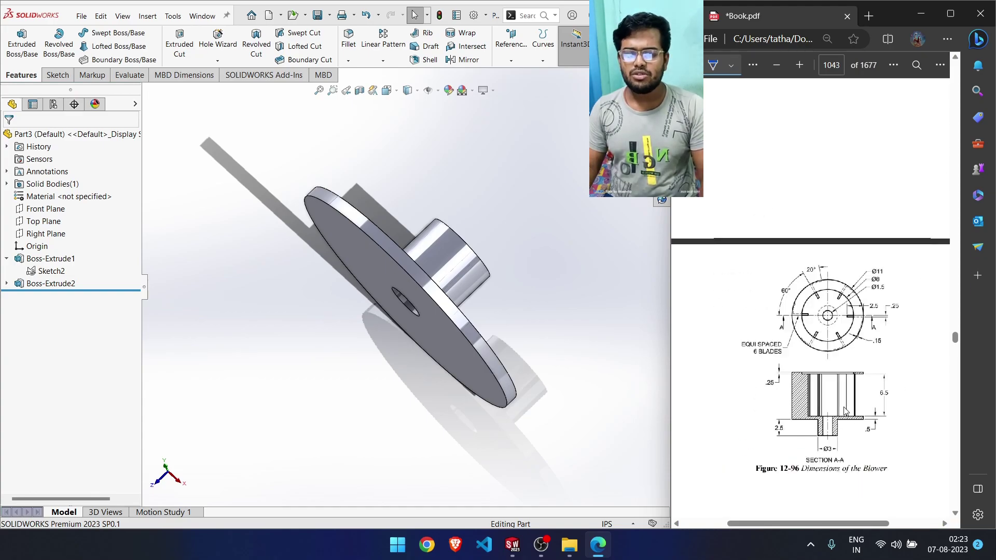
{"action": "scroll", "coordinate": [846, 410], "scroll_direction": "up", "scroll_amount": 2, "text": "ctrl"}
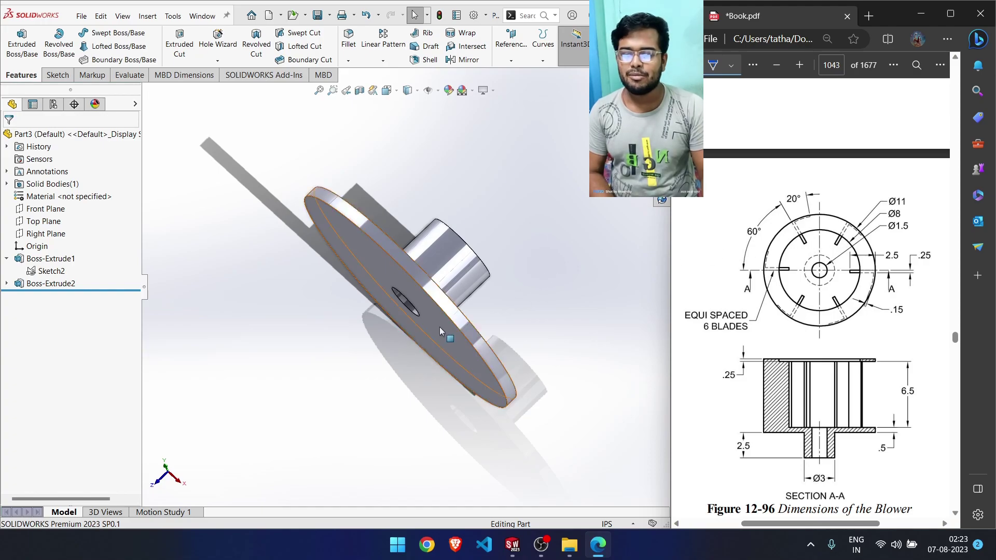
Start a sketch on the disc's flat face opposite the hub
{"action": "middle_click_drag", "start_coordinate": [326, 324], "coordinate": [364, 287]}
{"action": "left_click", "coordinate": [359, 261]}
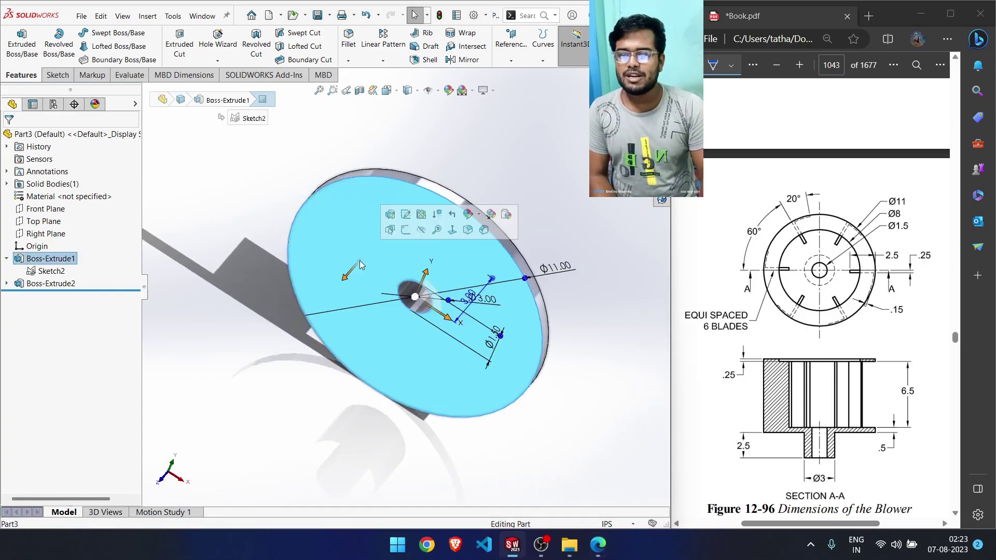
{"action": "left_click", "coordinate": [406, 229]}
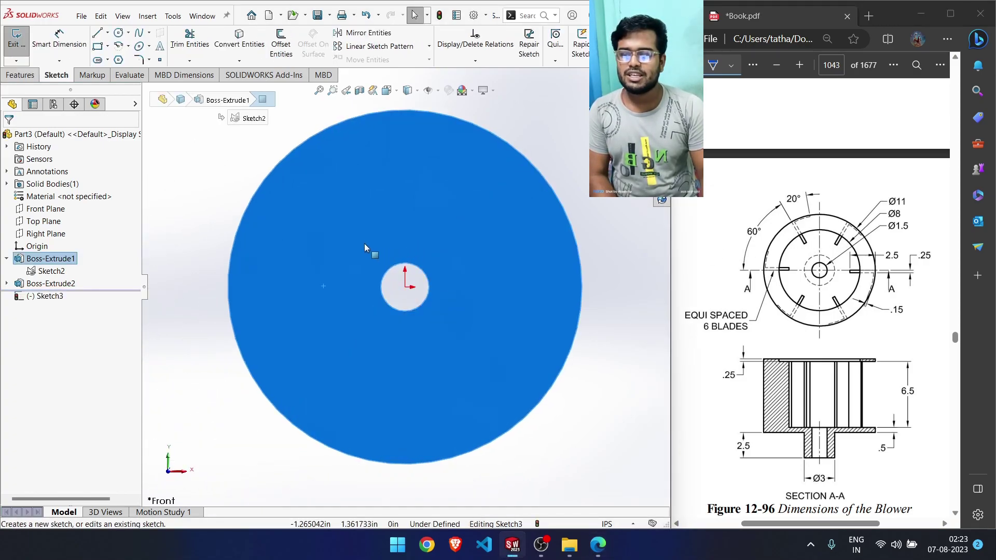
Draw infinite-length vertical and horizontal centerlines through the origin on the disc face
{"action": "left_click", "coordinate": [110, 33]}
{"action": "left_click", "coordinate": [118, 57]}
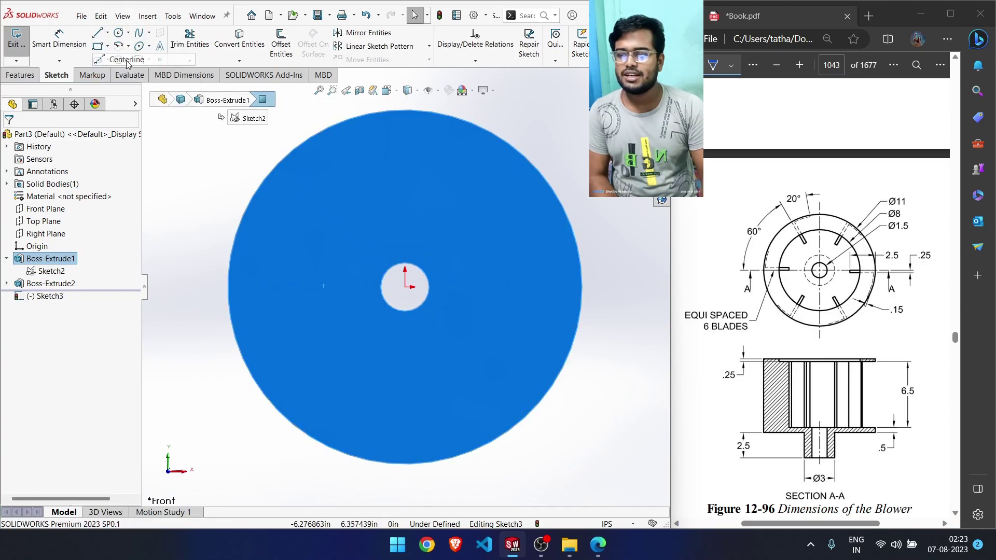
{"action": "left_click", "coordinate": [26, 291]}
{"action": "left_click", "coordinate": [405, 287]}
{"action": "left_click", "coordinate": [406, 263]}
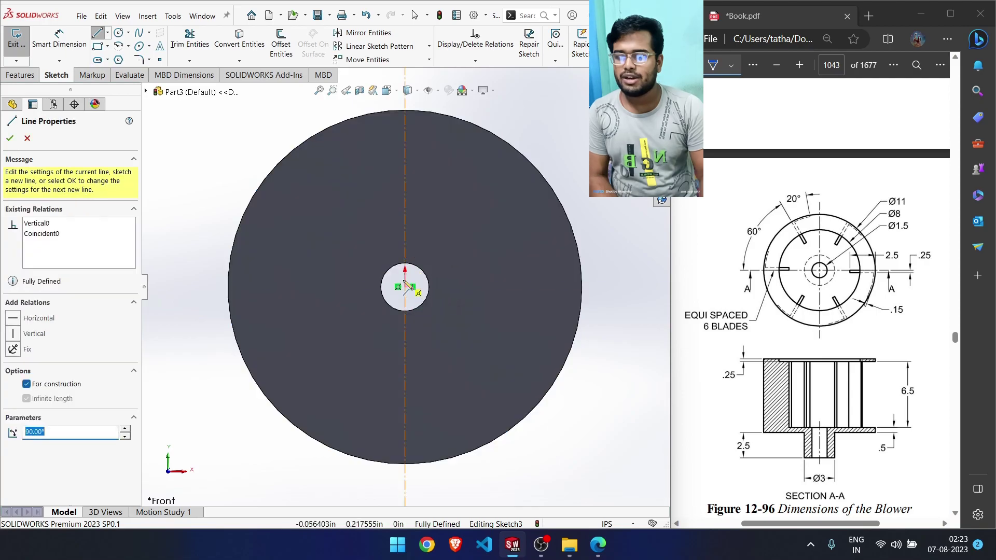
{"action": "left_click", "coordinate": [405, 287]}
{"action": "left_click", "coordinate": [445, 287]}
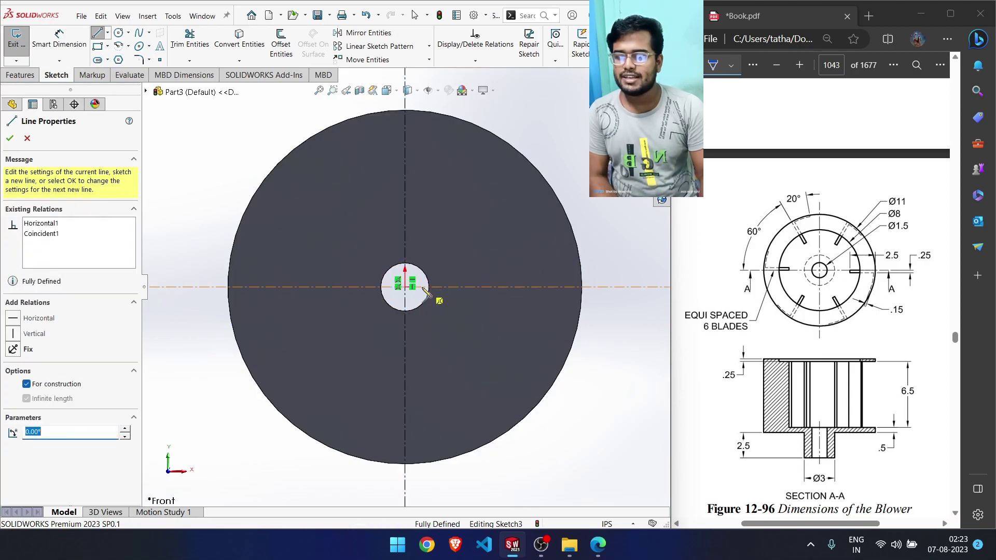
{"action": "left_click", "coordinate": [10, 138]}
{"action": "left_click", "coordinate": [10, 138]}
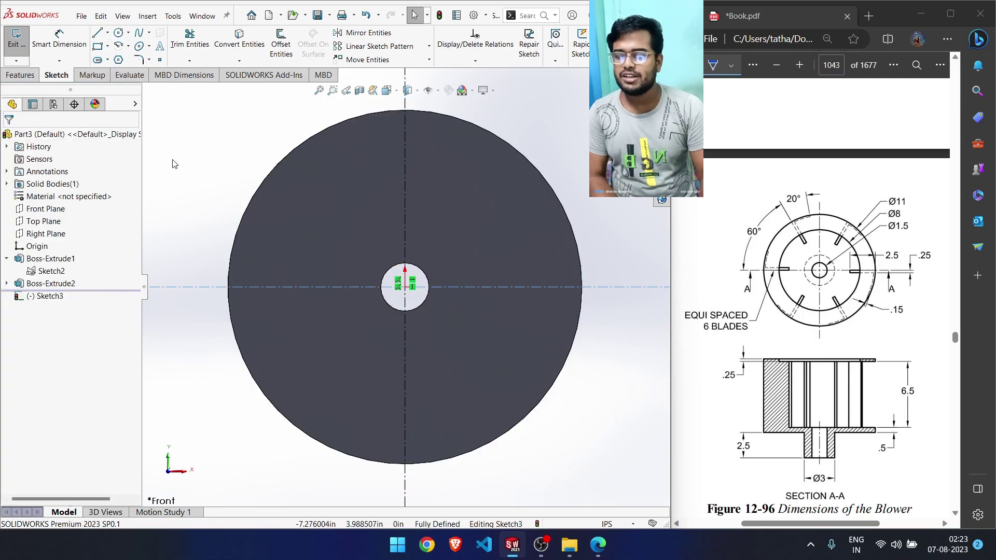
Draw two lines from the origin to the disc's outer edge in the upper-left quadrant
{"action": "left_click", "coordinate": [99, 36]}
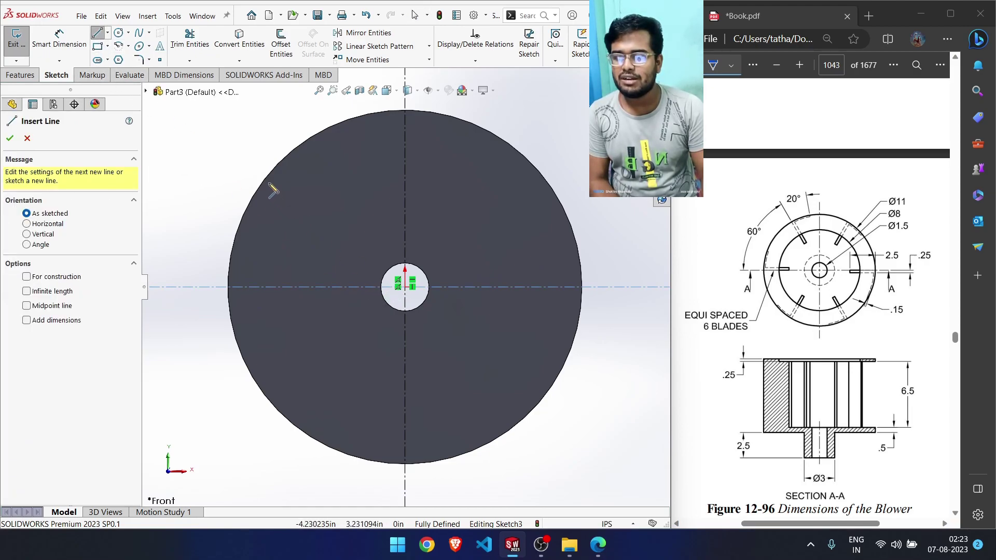
{"action": "left_click", "coordinate": [272, 170]}
{"action": "left_click", "coordinate": [404, 286]}
{"action": "left_click", "coordinate": [353, 118]}
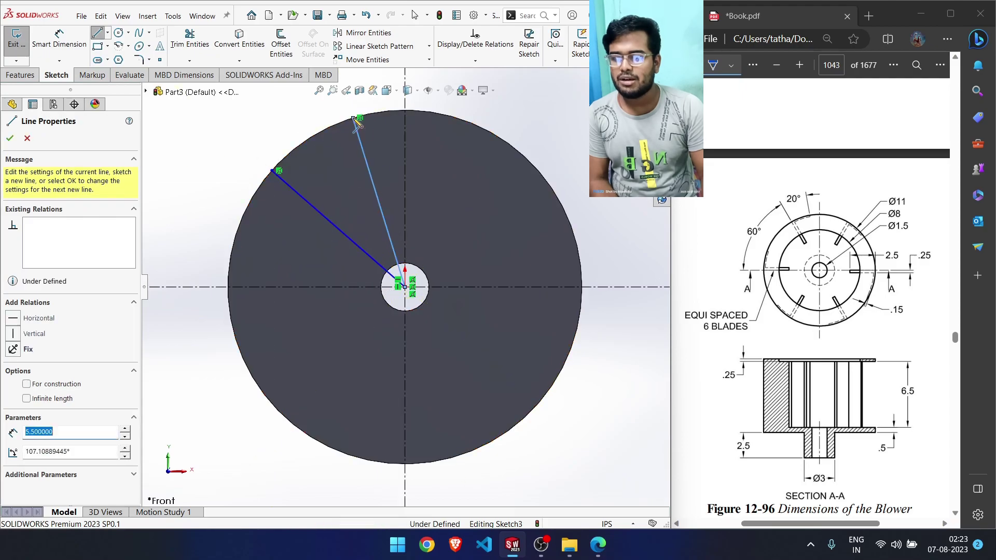
{"action": "right_click", "coordinate": [206, 140]}
{"action": "left_click", "coordinate": [218, 144]}
Dimension the angle between the first radial line and the horizontal centerline as 60°
{"action": "right_click_drag", "start_coordinate": [208, 152], "coordinate": [210, 130]}
{"action": "left_click", "coordinate": [332, 220]}
{"action": "left_click", "coordinate": [332, 287]}
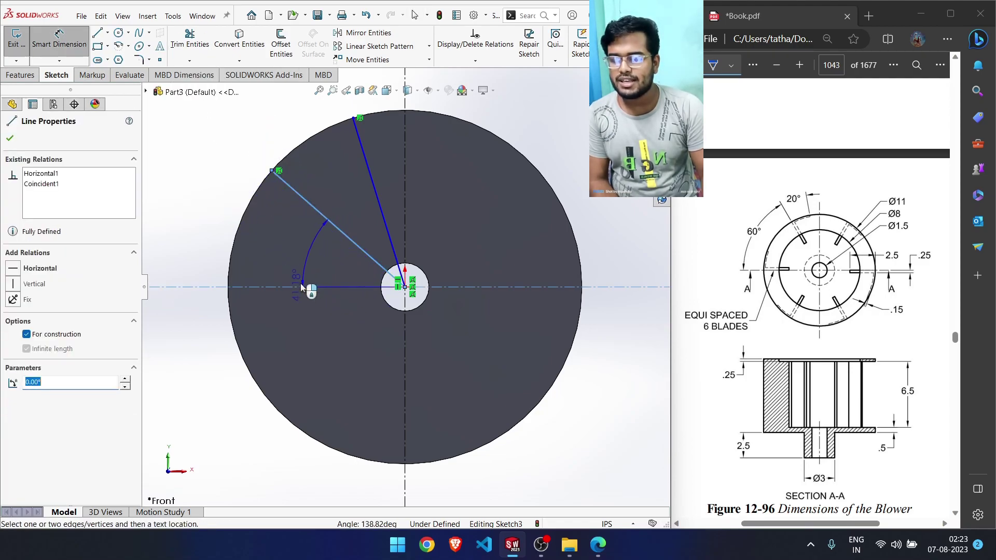
{"action": "left_click", "coordinate": [197, 220]}
{"action": "type", "text": "60"}
{"action": "key", "text": "Return"}
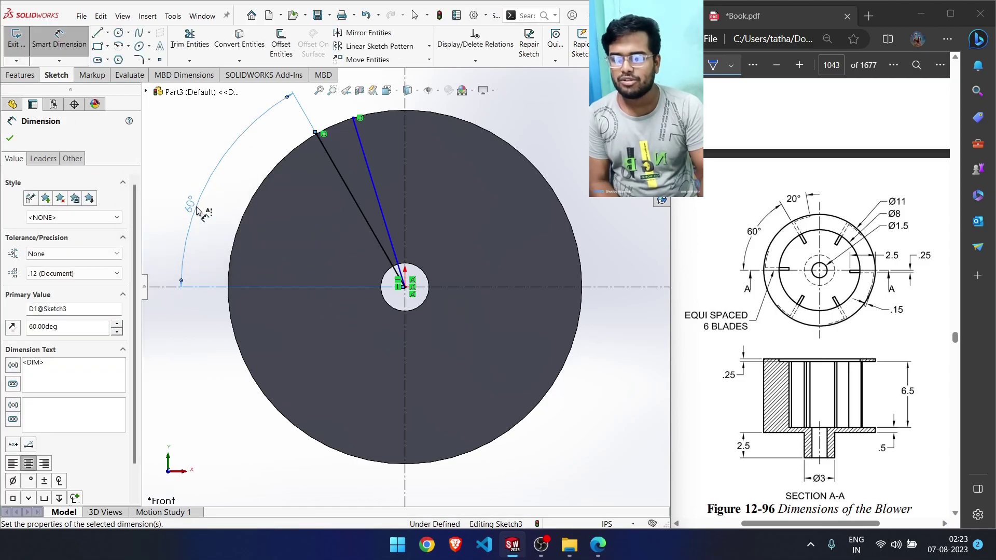
Dimension the angle between the two radial lines as 20°
{"action": "left_click", "coordinate": [373, 180]}
{"action": "left_click", "coordinate": [352, 197]}
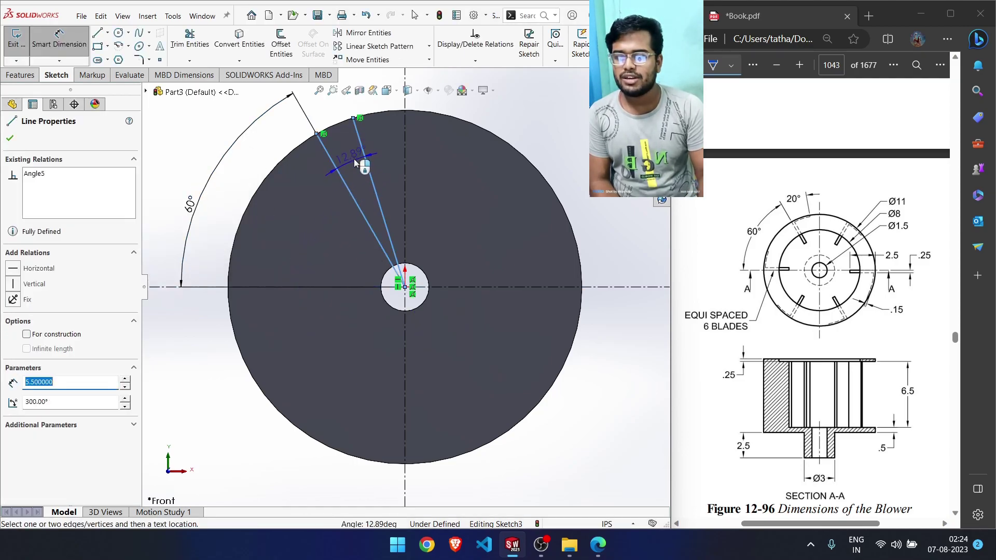
{"action": "left_click", "coordinate": [331, 115]}
{"action": "type", "text": "20"}
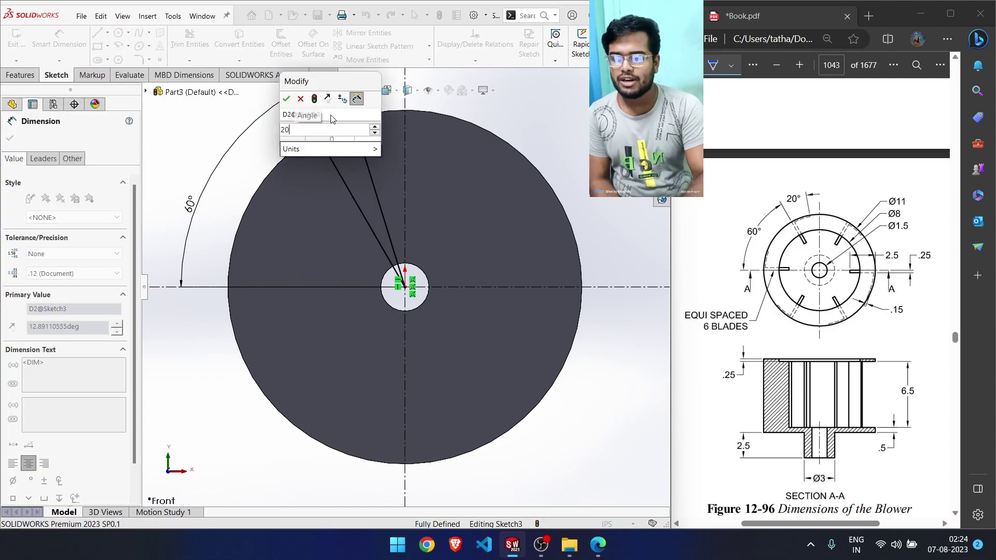
{"action": "key", "text": "Return"}
{"action": "key", "text": "Escape"}
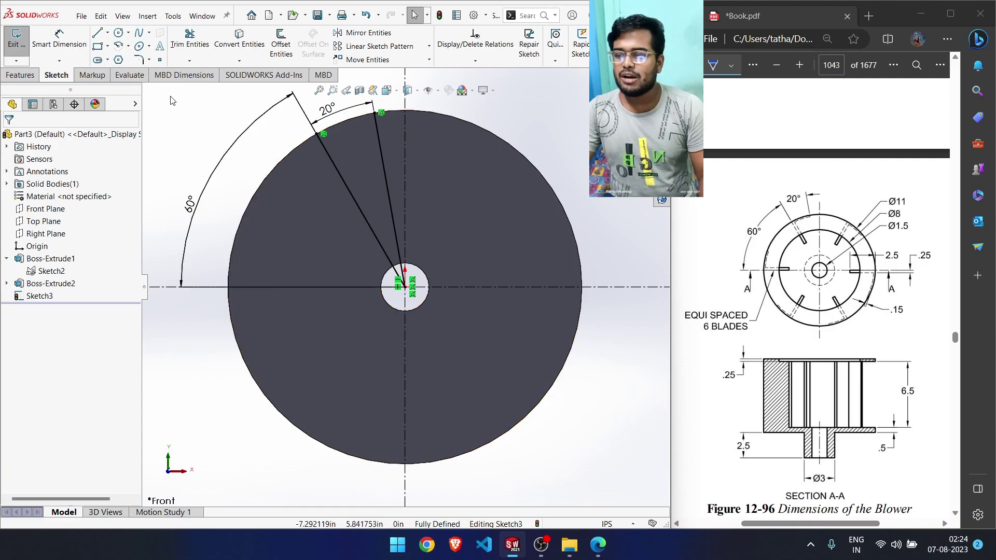
Offset the 60° radial line 0.25 in toward the second line, circling the .25 callout in the book
{"action": "left_click", "coordinate": [333, 167]}
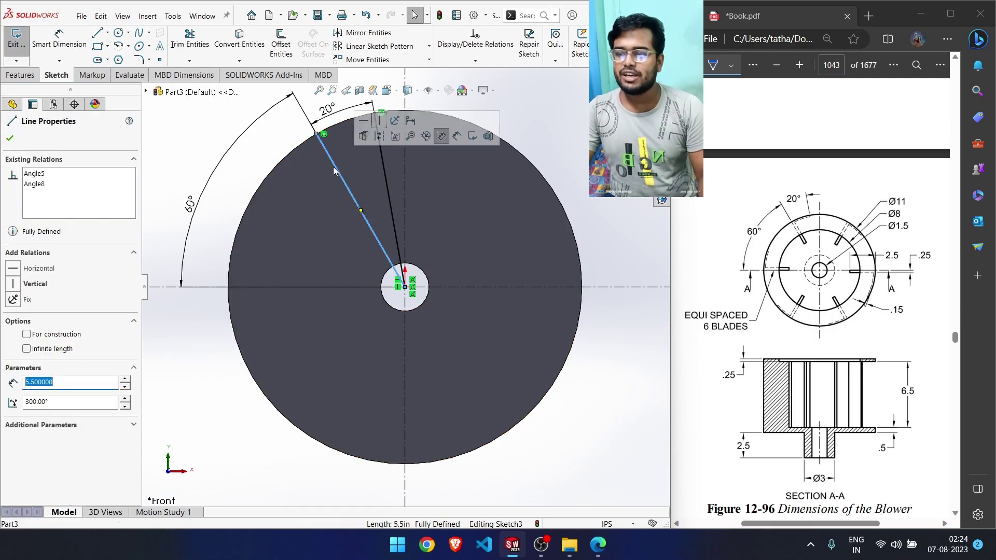
{"action": "left_click", "coordinate": [287, 56]}
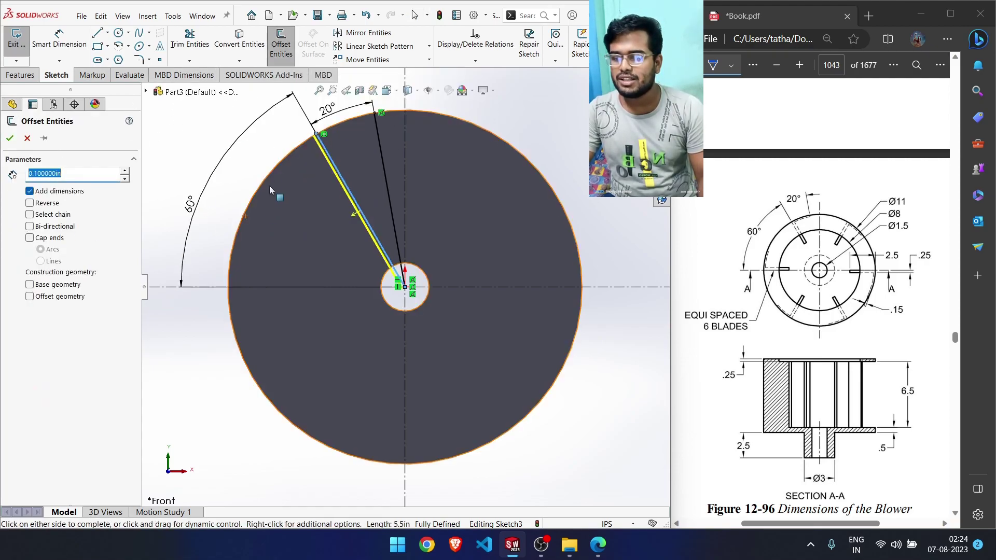
{"action": "left_click", "coordinate": [30, 203]}
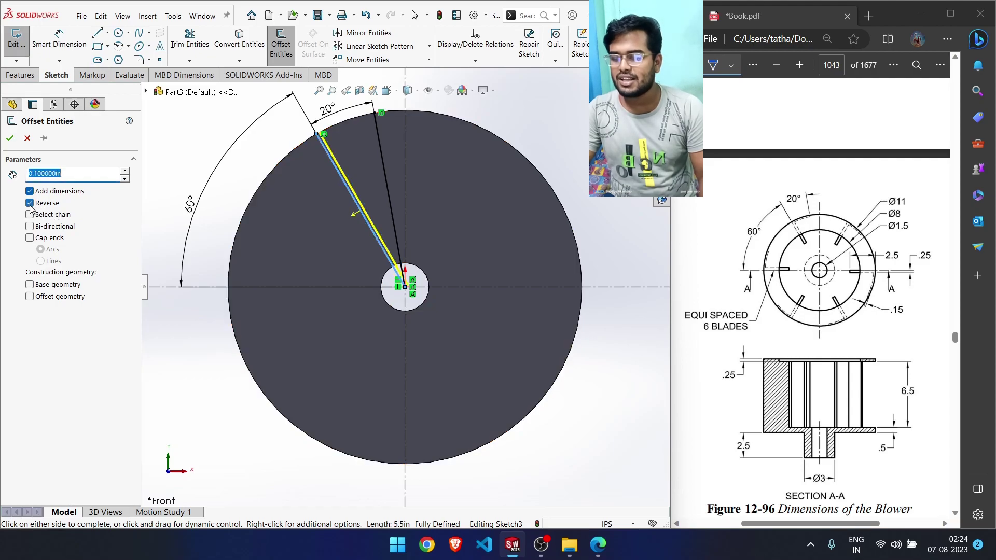
{"action": "left_click_drag", "start_coordinate": [929, 251], "coordinate": [914, 250]}
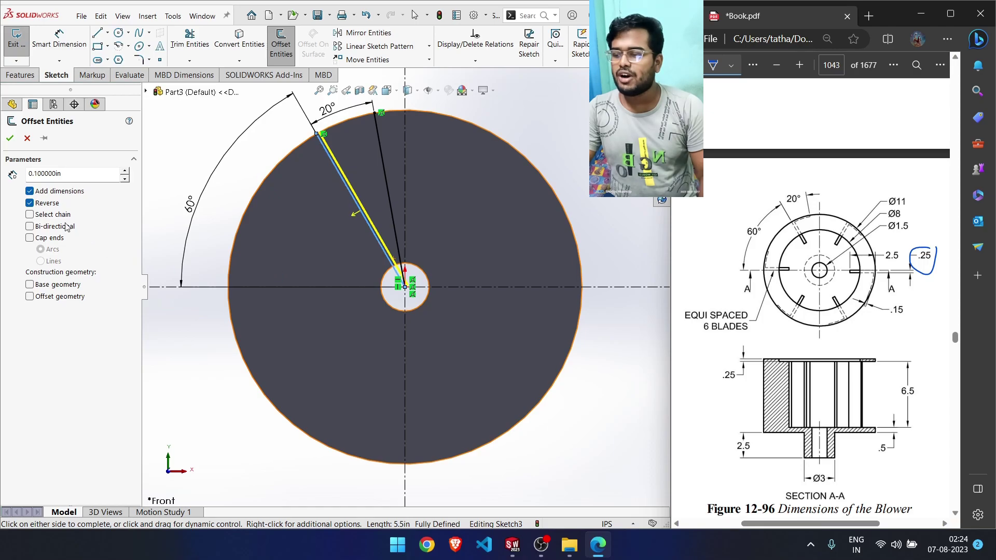
{"action": "left_click", "coordinate": [70, 179]}
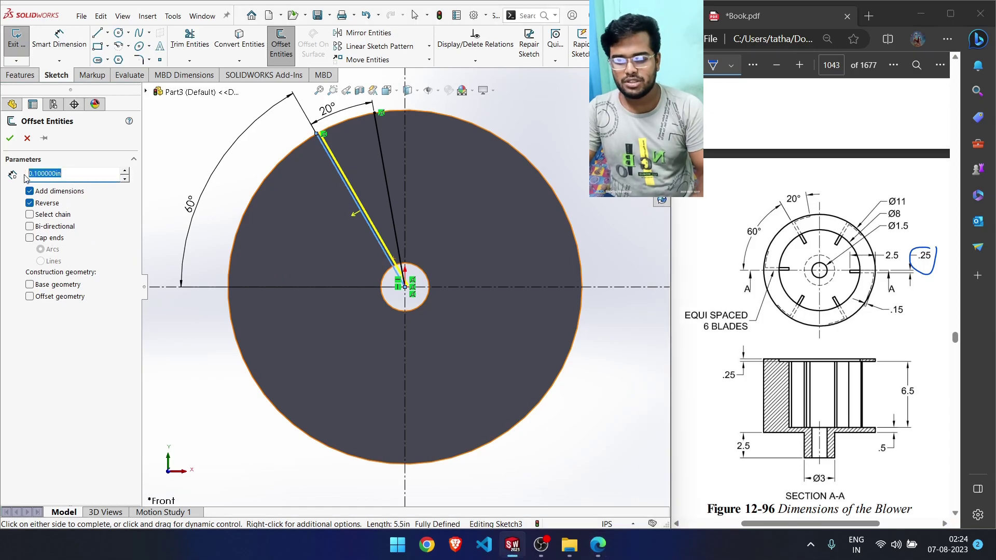
{"action": "key", "text": "Return"}
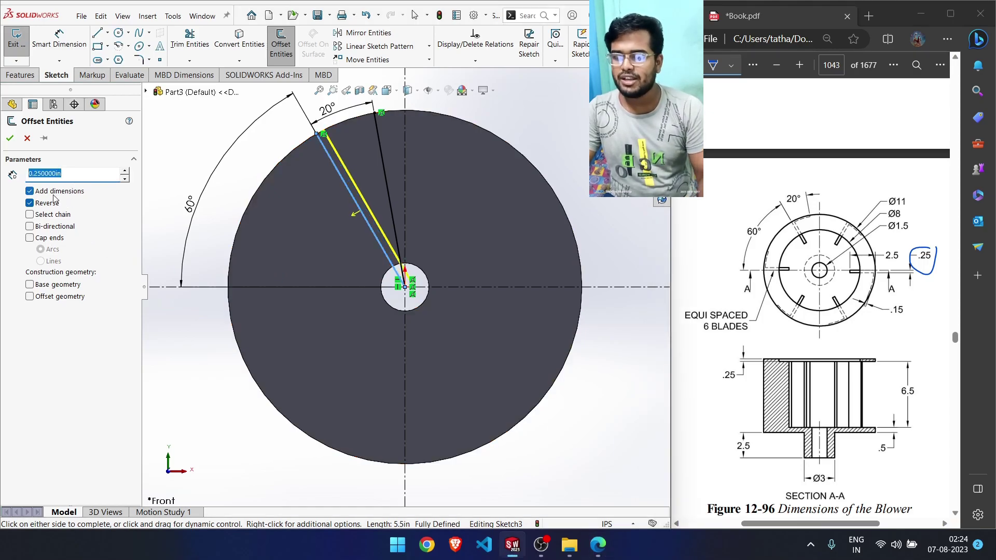
{"action": "left_click", "coordinate": [10, 138]}
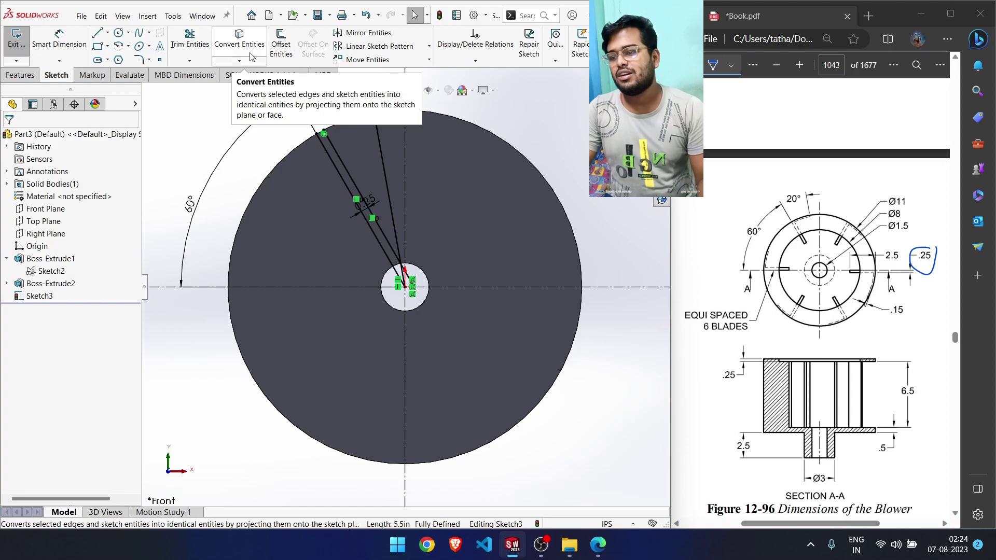
Convert the disc's outer circular edge into a sketch circle
{"action": "left_click", "coordinate": [268, 178]}
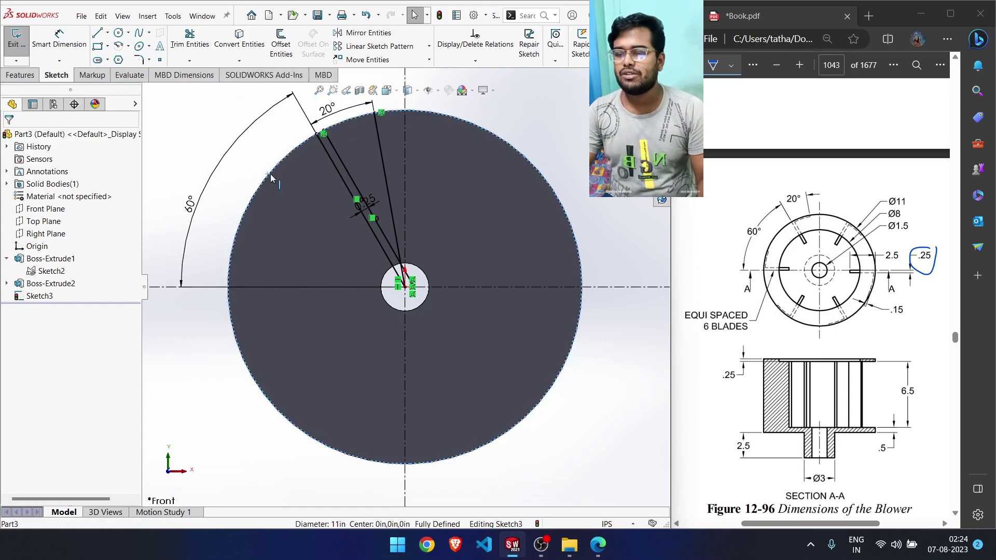
{"action": "left_click", "coordinate": [231, 50]}
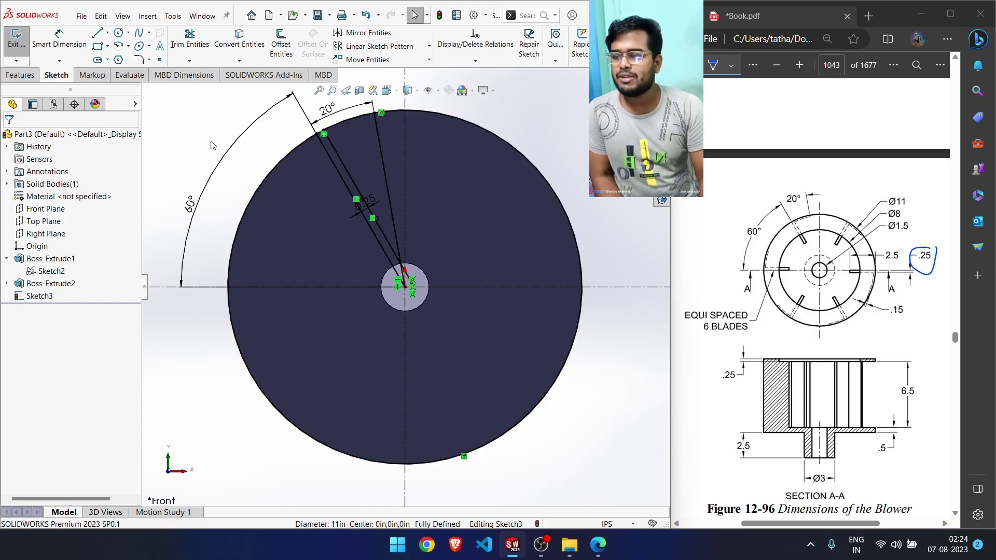
{"action": "left_click", "coordinate": [281, 49]}
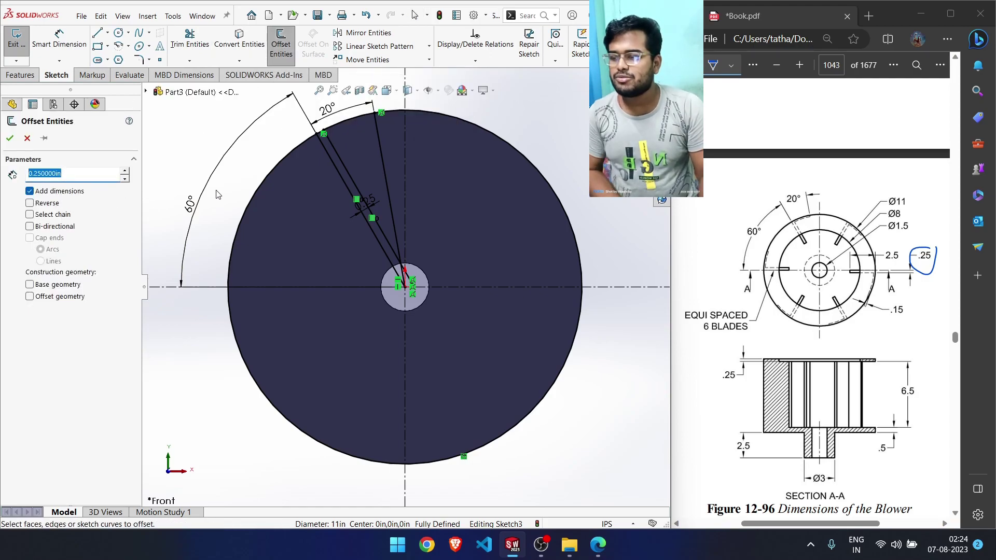
{"action": "left_click", "coordinate": [27, 138]}
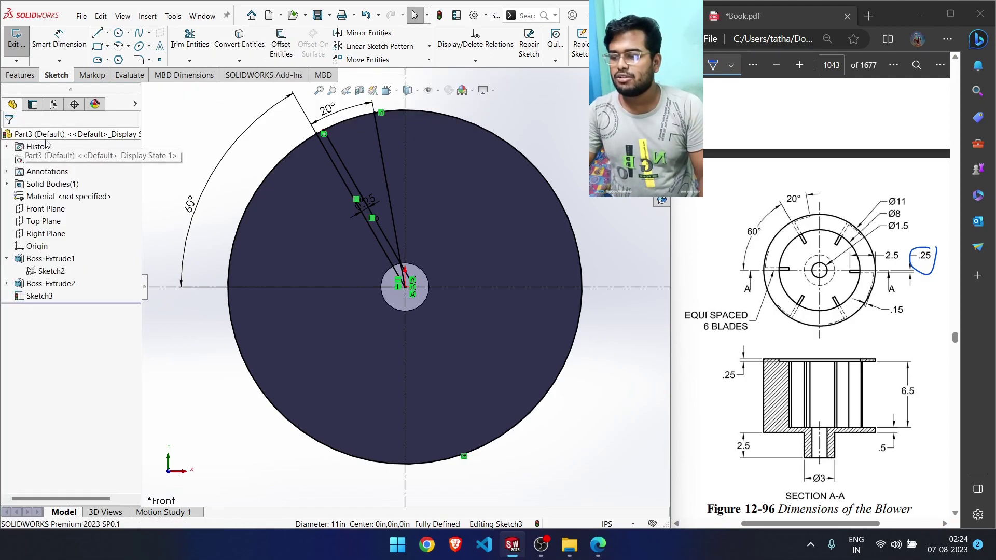
Offset the converted outer circle 0.15 in inward
{"action": "left_click", "coordinate": [271, 171]}
{"action": "left_click", "coordinate": [280, 50]}
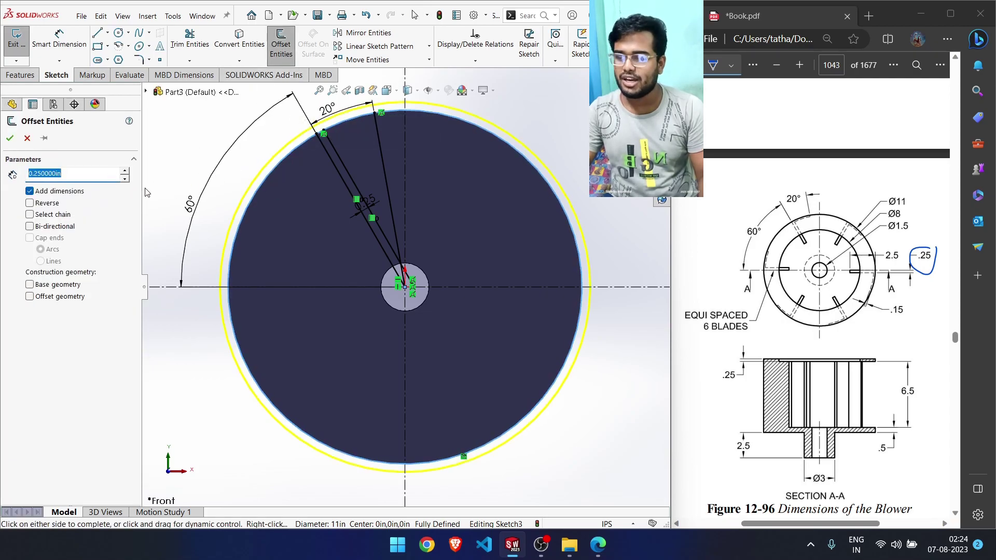
{"action": "left_click", "coordinate": [55, 204]}
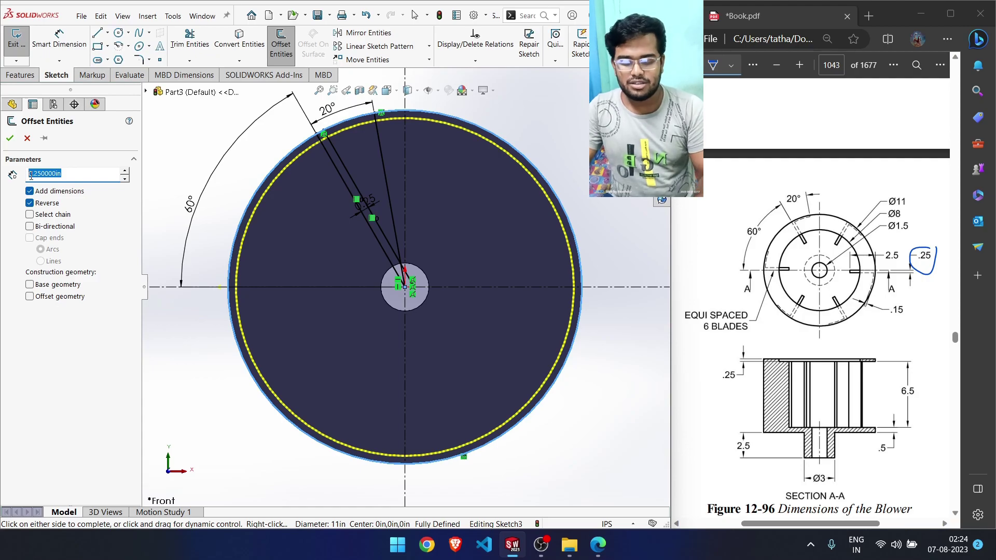
{"action": "type", "text": "0.15"}
{"action": "key", "text": "Return"}
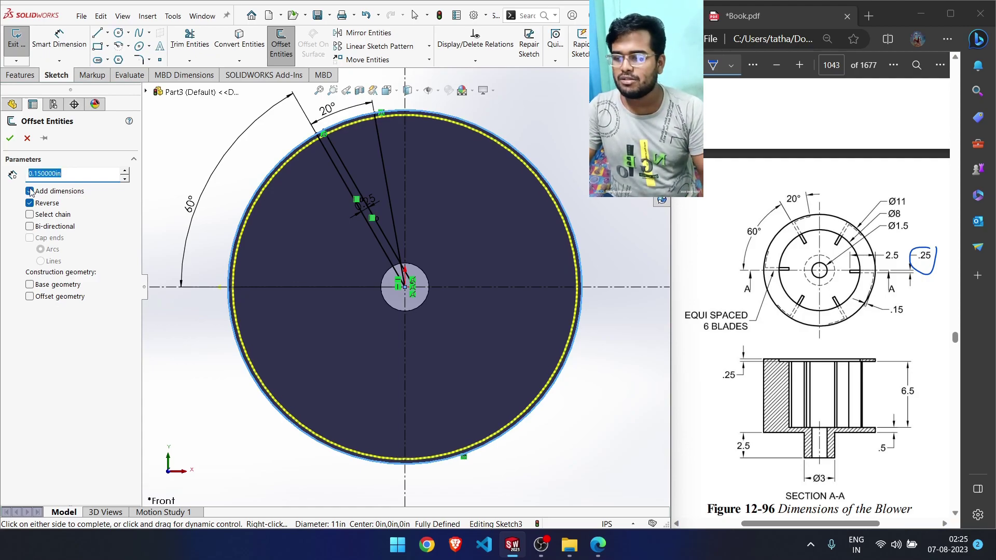
{"action": "left_click", "coordinate": [12, 138]}
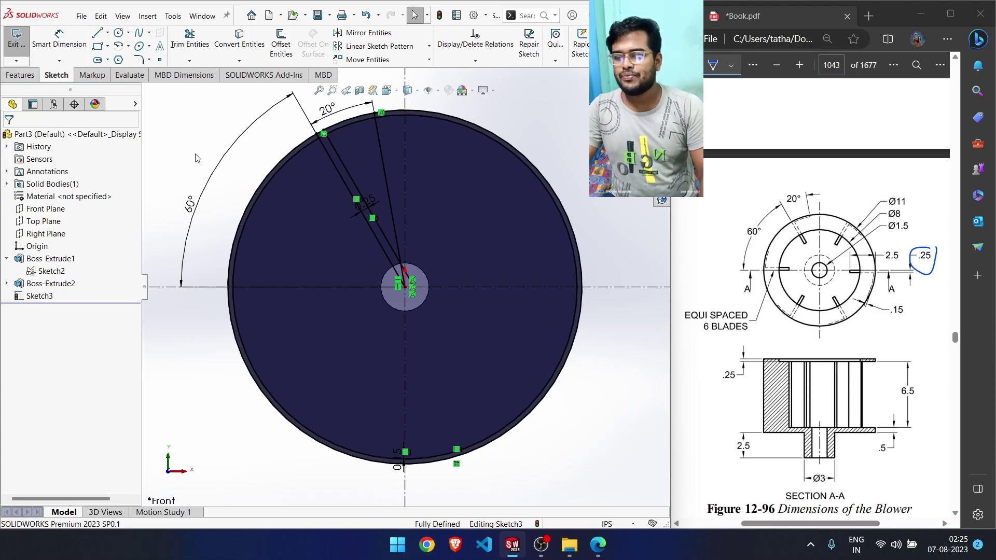
{"action": "left_click", "coordinate": [344, 182]}
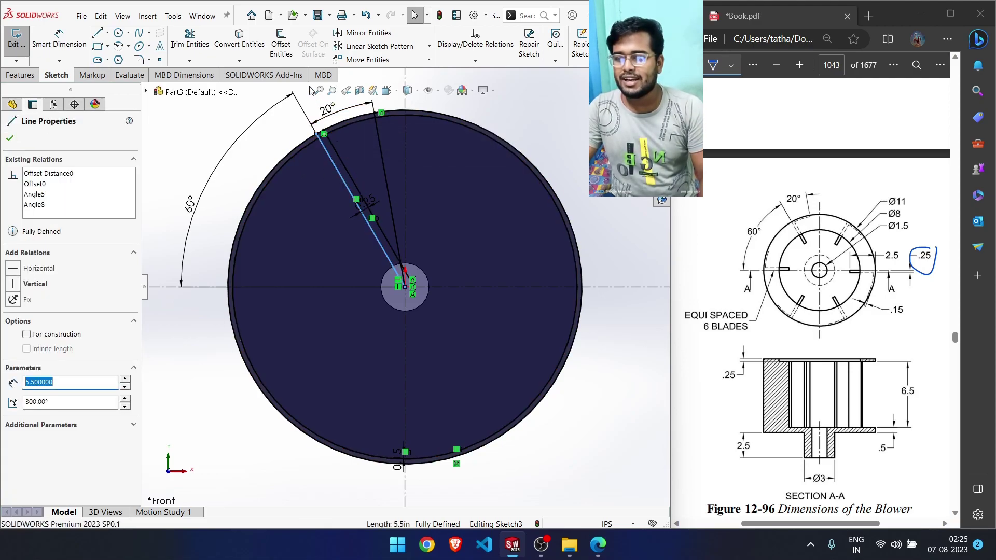
{"action": "left_click", "coordinate": [386, 178]}
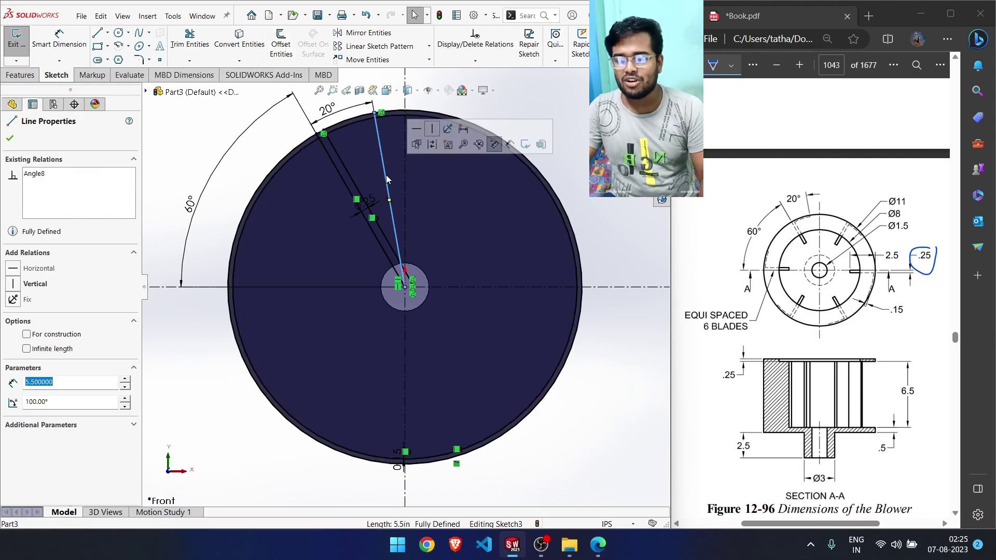
{"action": "left_click", "coordinate": [343, 182]}
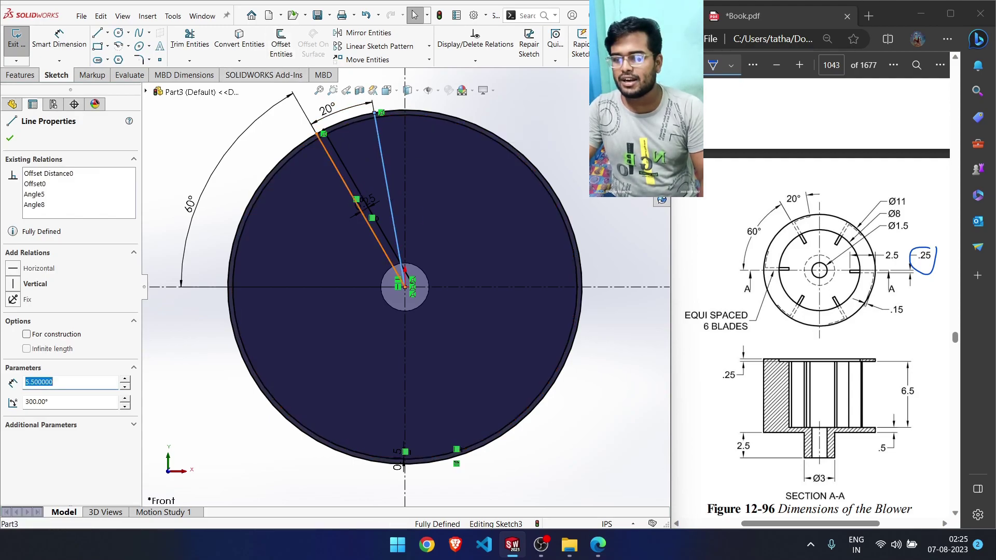
{"action": "left_click", "coordinate": [280, 47]}
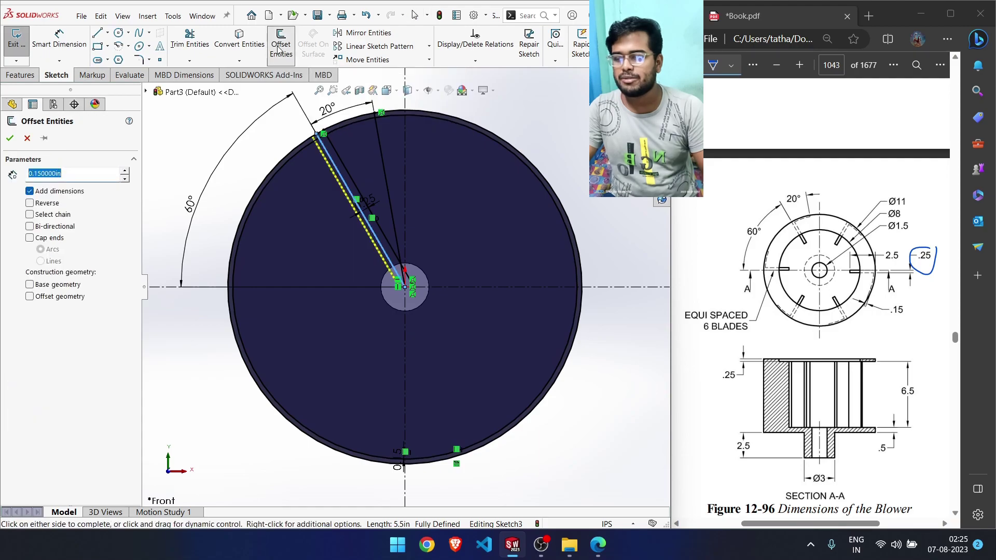
{"action": "left_click", "coordinate": [29, 214]}
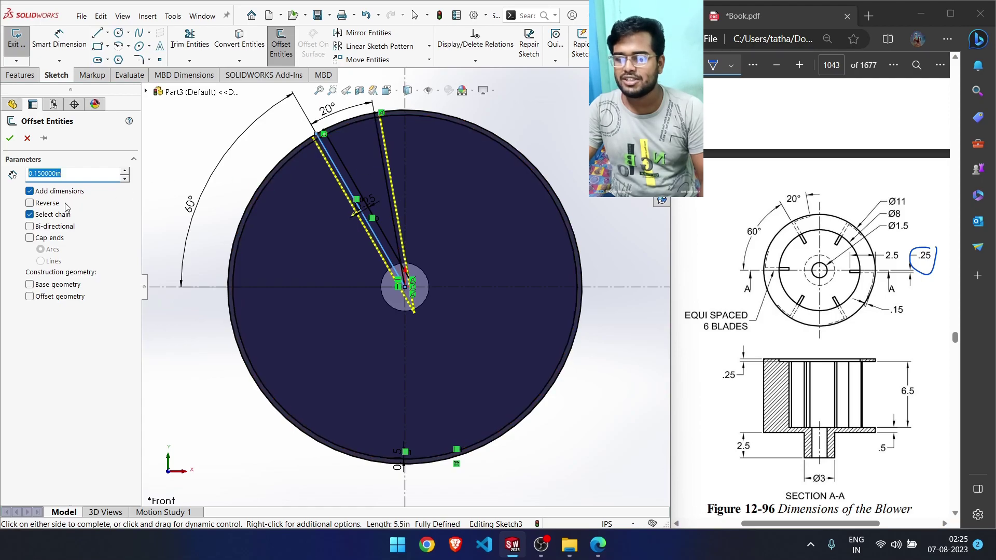
{"action": "left_click", "coordinate": [30, 214]}
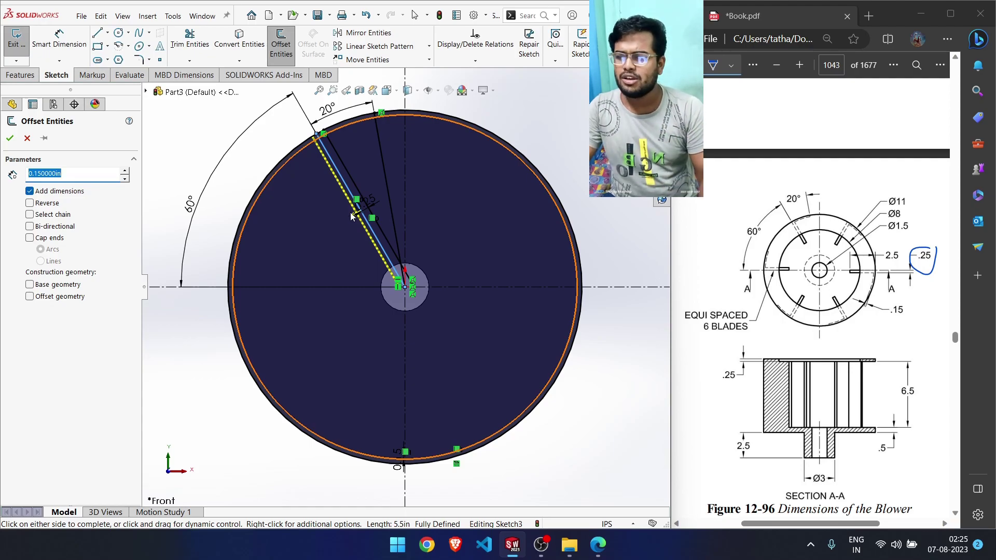
{"action": "left_click", "coordinate": [30, 214]}
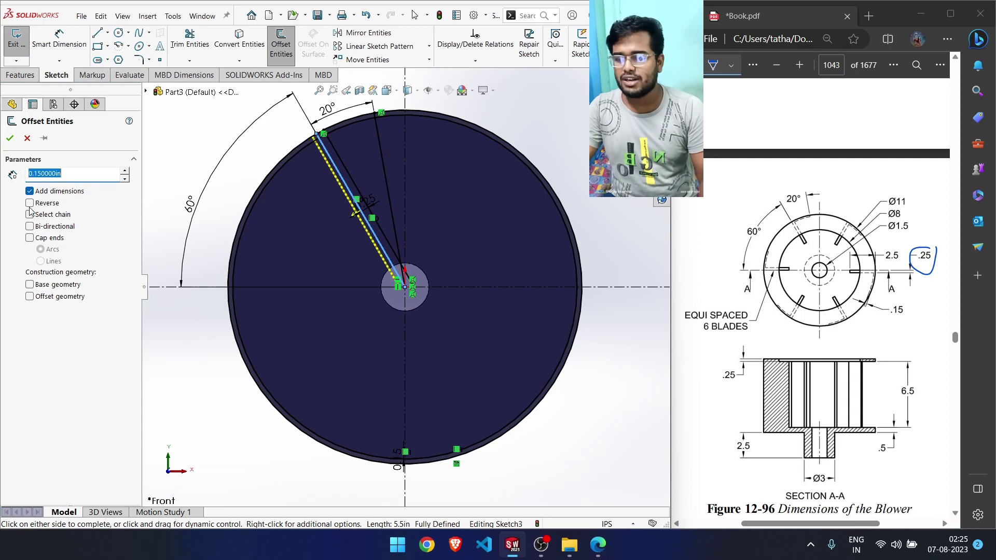
{"action": "left_click", "coordinate": [28, 138]}
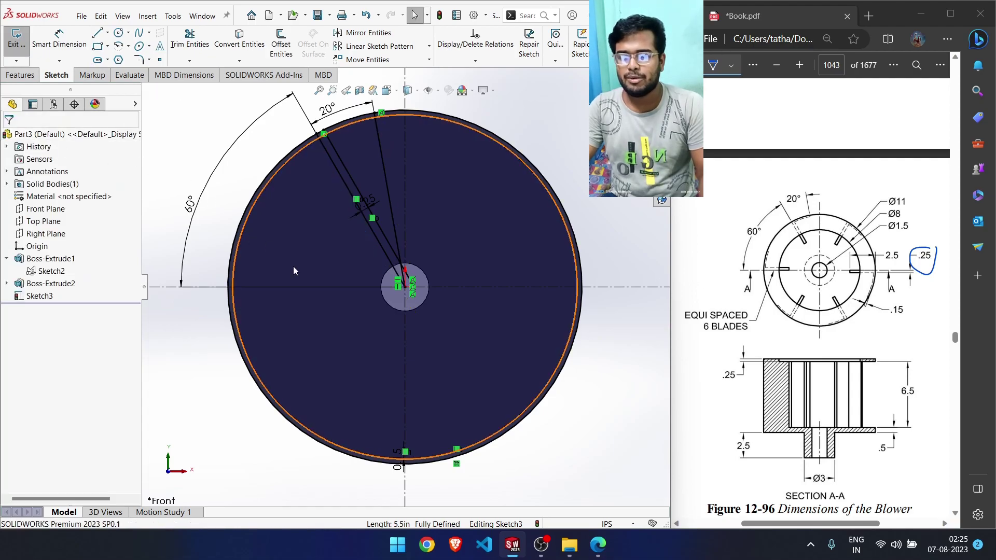
Start a boss extrusion of the blade sketch, selecting the 20° rim strip regions and the thin radial strip as contours
{"action": "left_click", "coordinate": [20, 75]}
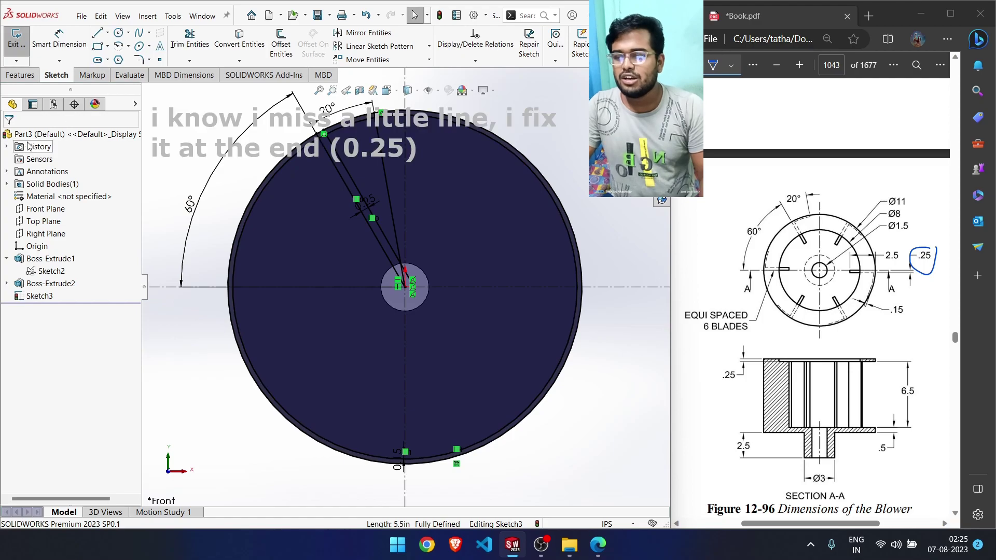
{"action": "left_click", "coordinate": [23, 49]}
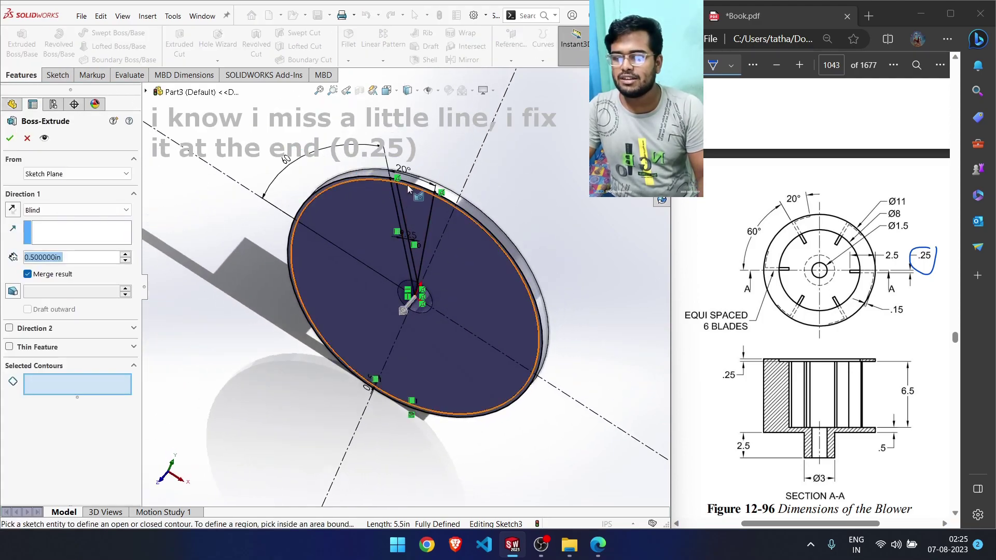
{"action": "scroll", "coordinate": [408, 184], "scroll_direction": "down", "scroll_amount": 4}
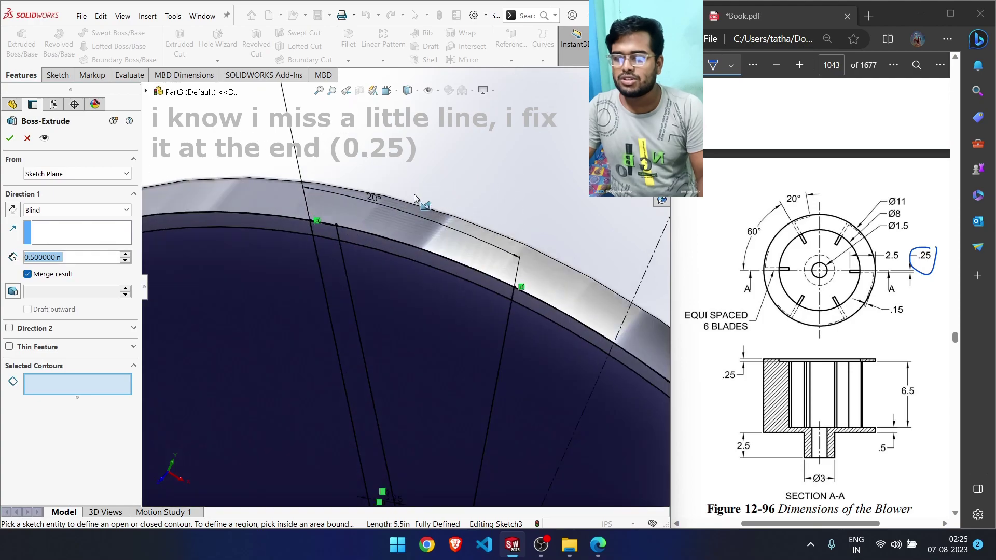
{"action": "left_click", "coordinate": [394, 247]}
{"action": "left_click", "coordinate": [333, 312]}
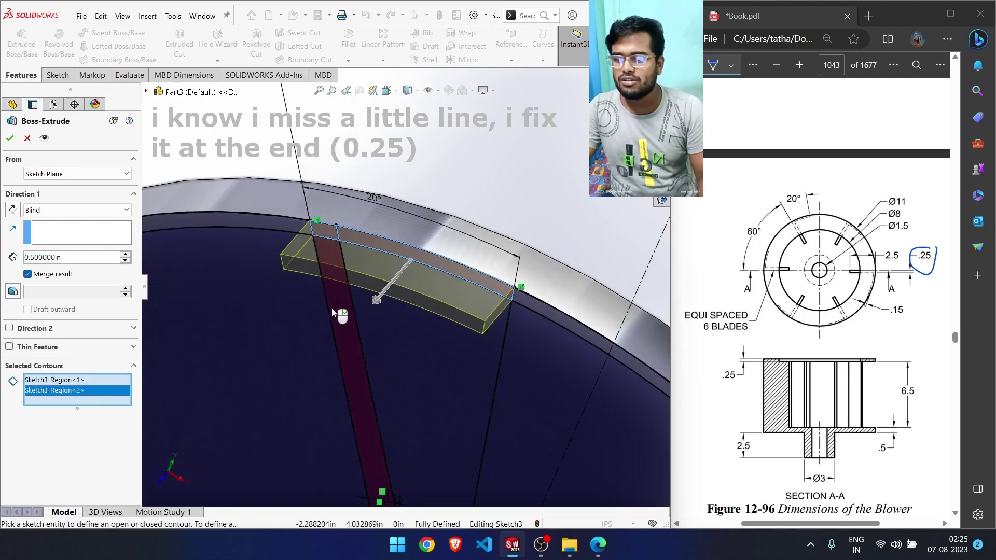
{"action": "left_click", "coordinate": [332, 310]}
{"action": "scroll", "coordinate": [333, 307], "scroll_direction": "up", "scroll_amount": 6}
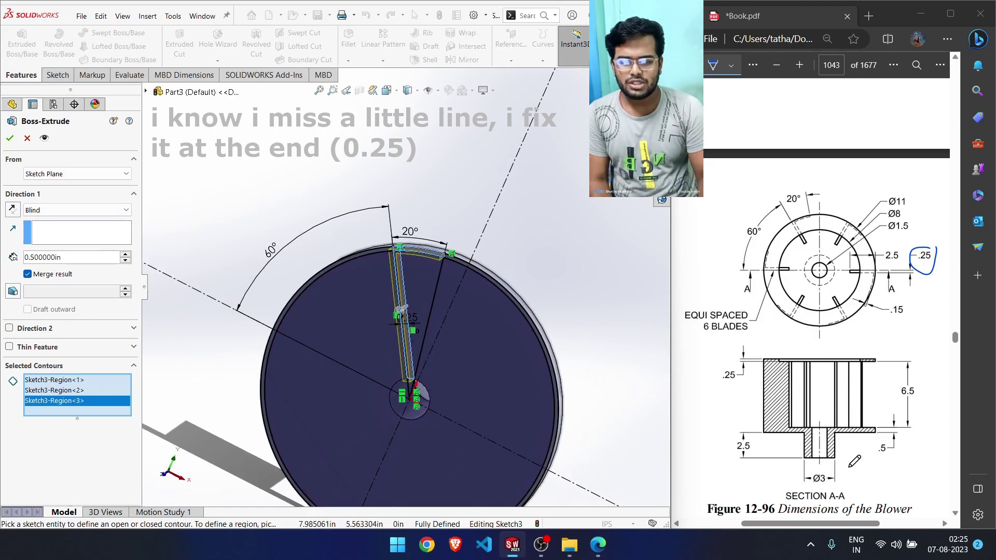
Extrude the selected blade regions 6.5 in, circling the 6.5 callout in the book
{"action": "left_click_drag", "start_coordinate": [916, 382], "coordinate": [919, 384]}
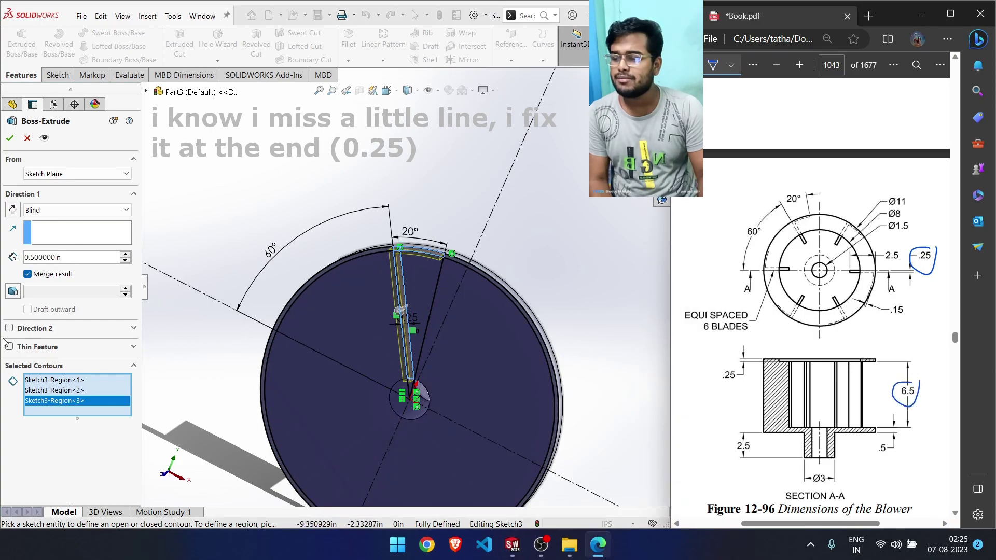
{"action": "left_click", "coordinate": [55, 258]}
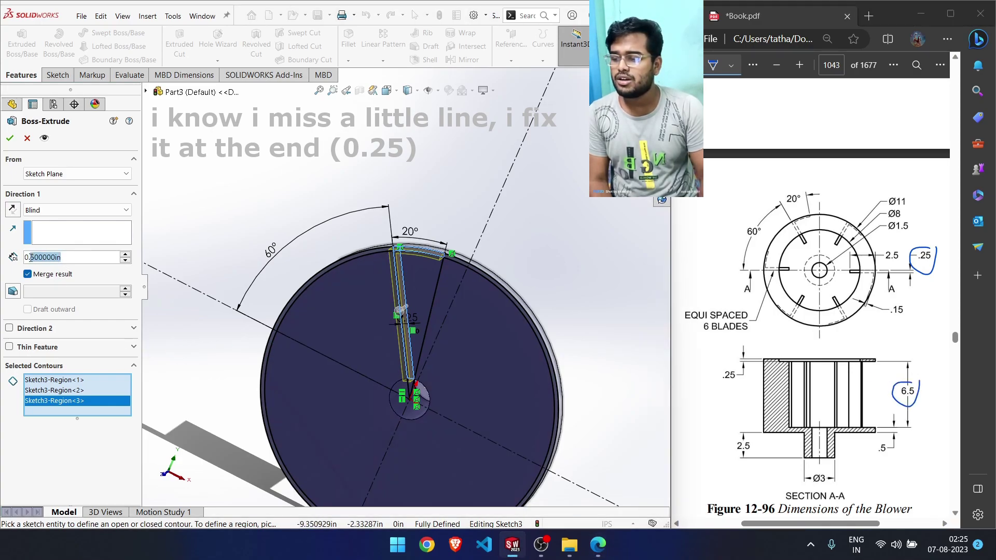
{"action": "type", "text": "6.5"}
{"action": "key", "text": "Return"}
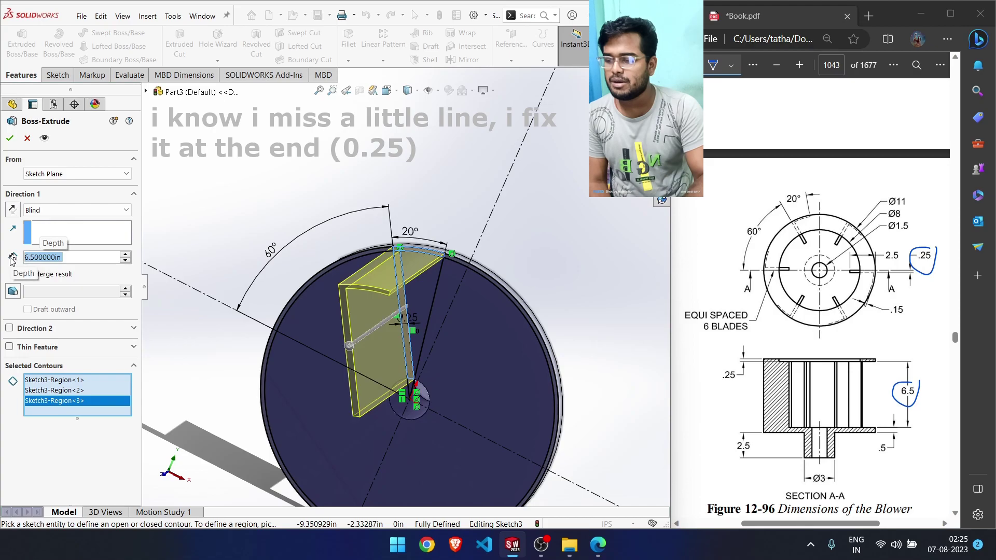
{"action": "left_click", "coordinate": [10, 138]}
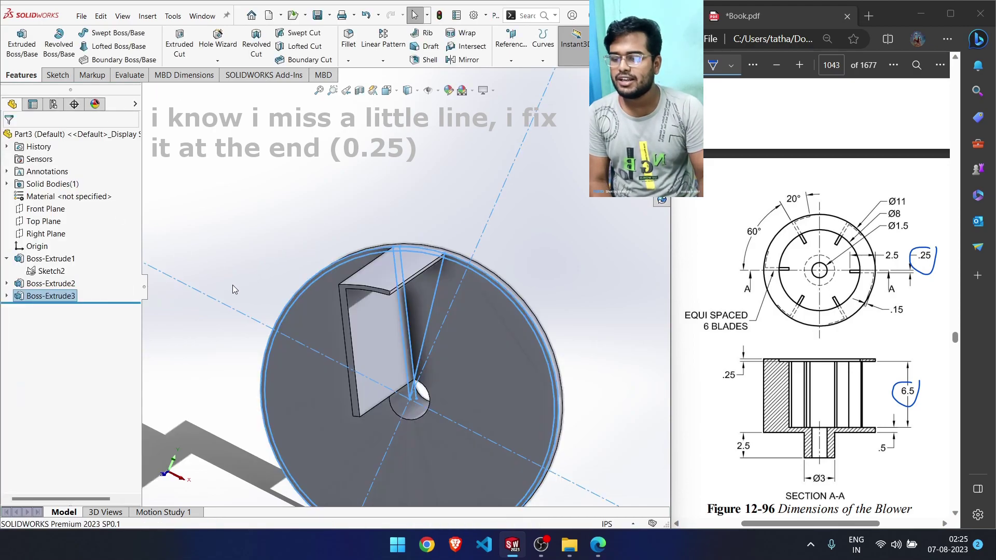
Start a circular pattern with the extruded blade as the feature to repeat
{"action": "middle_click_drag", "start_coordinate": [259, 272], "coordinate": [227, 223]}
{"action": "left_click", "coordinate": [290, 249]}
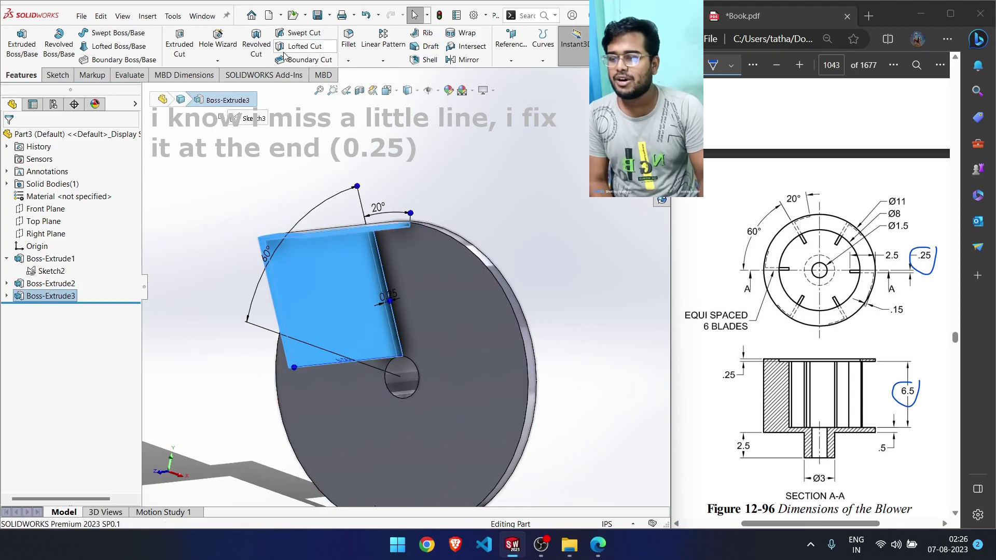
{"action": "left_click", "coordinate": [382, 61]}
{"action": "left_click", "coordinate": [386, 87]}
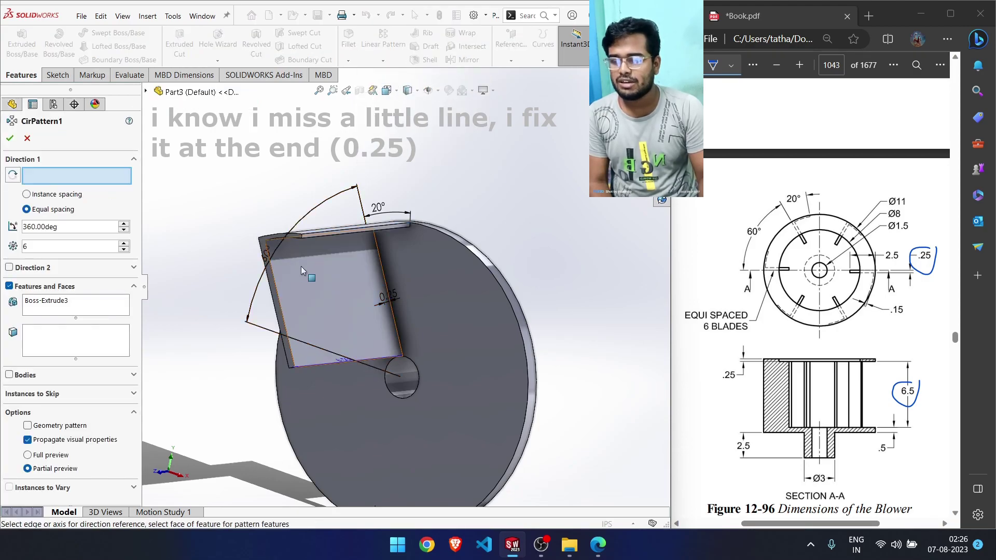
{"action": "left_click", "coordinate": [445, 239]}
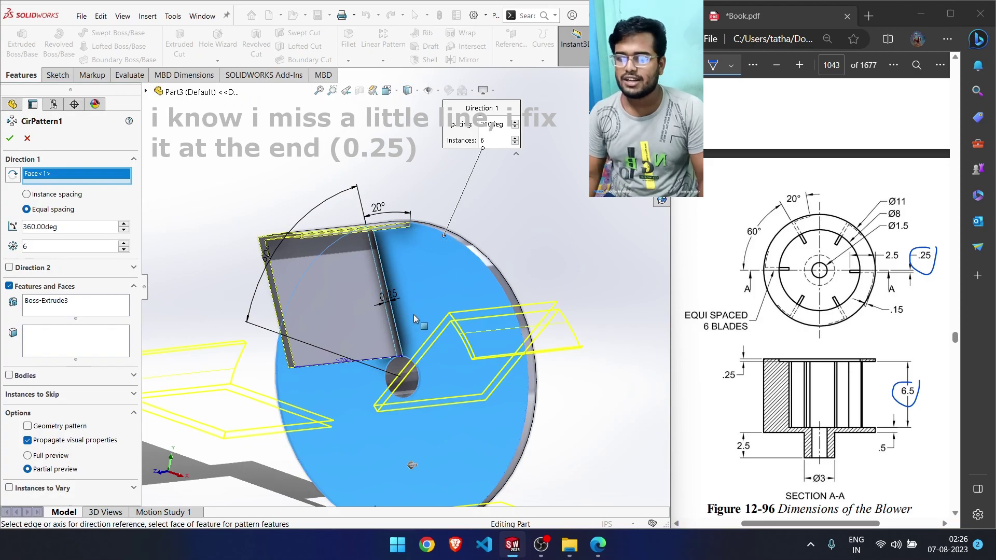
{"action": "scroll", "coordinate": [413, 315], "scroll_direction": "down", "scroll_amount": 2}
{"action": "scroll", "coordinate": [373, 311], "scroll_direction": "down", "scroll_amount": 2}
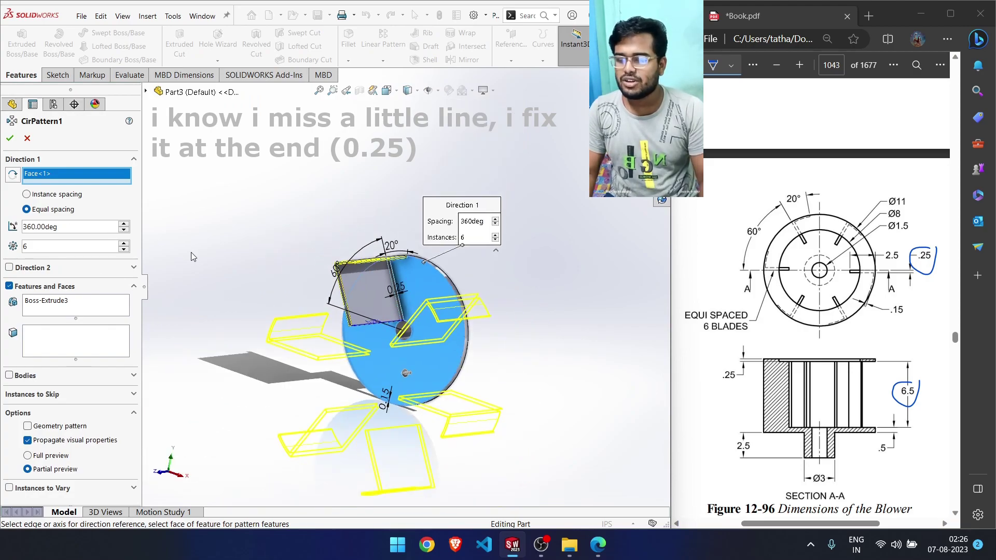
{"action": "right_click", "coordinate": [52, 172]}
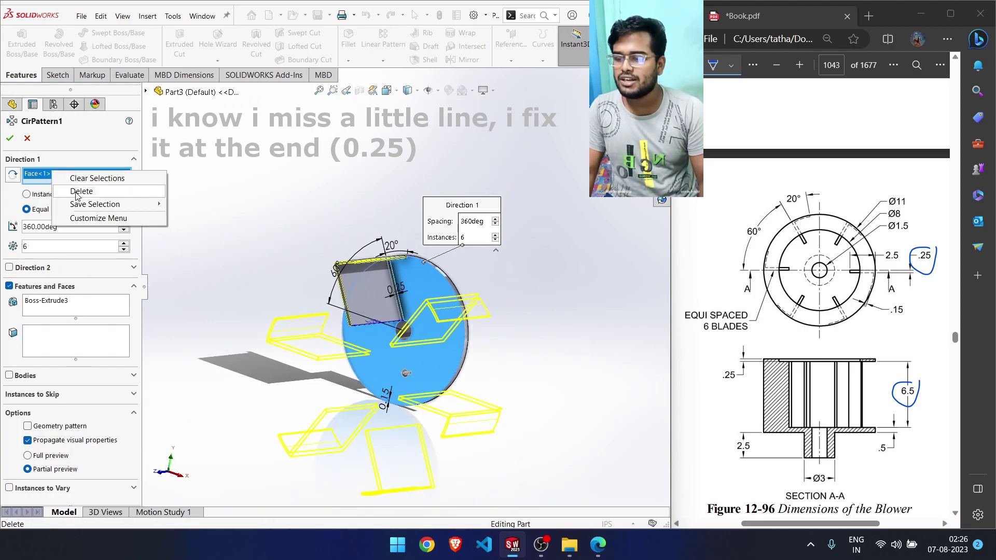
{"action": "left_click", "coordinate": [78, 191]}
Use the disc's outer circular edge as the rotation reference of the circular pattern
{"action": "left_click", "coordinate": [431, 267]}
{"action": "middle_click_drag", "start_coordinate": [397, 275], "coordinate": [472, 345]}
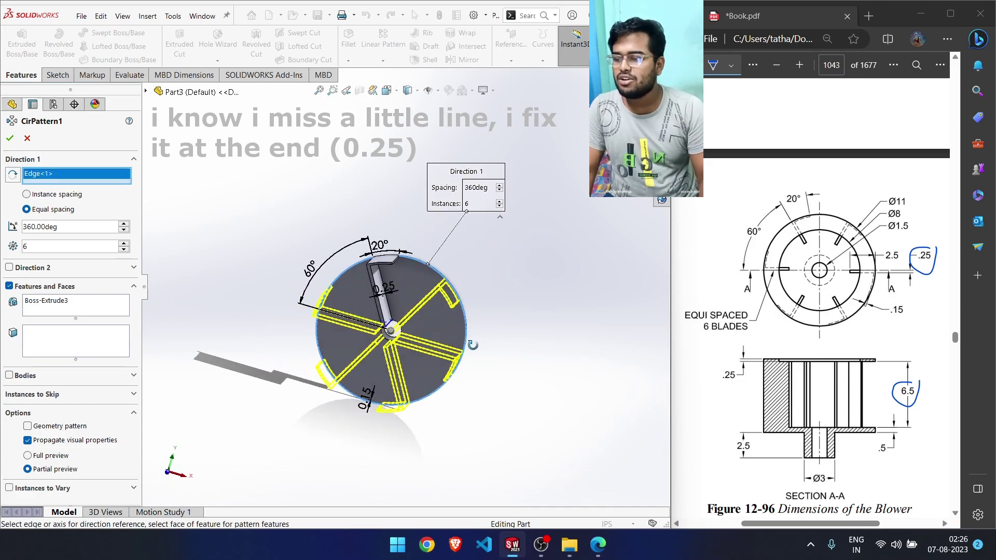
Try instance spacing of 60° with 6 instances for the blade pattern
{"action": "left_click", "coordinate": [27, 196]}
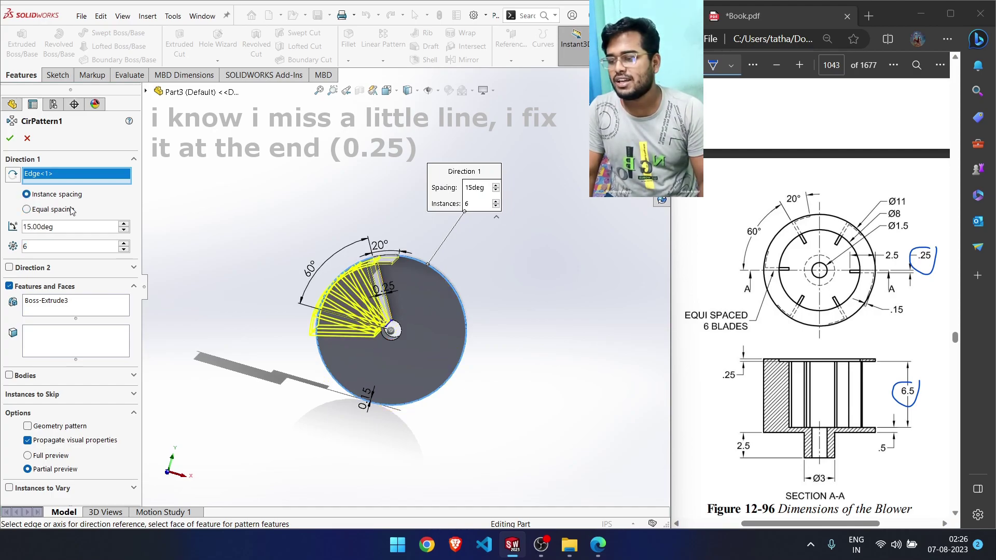
{"action": "scroll", "coordinate": [385, 351], "scroll_direction": "down", "scroll_amount": 4}
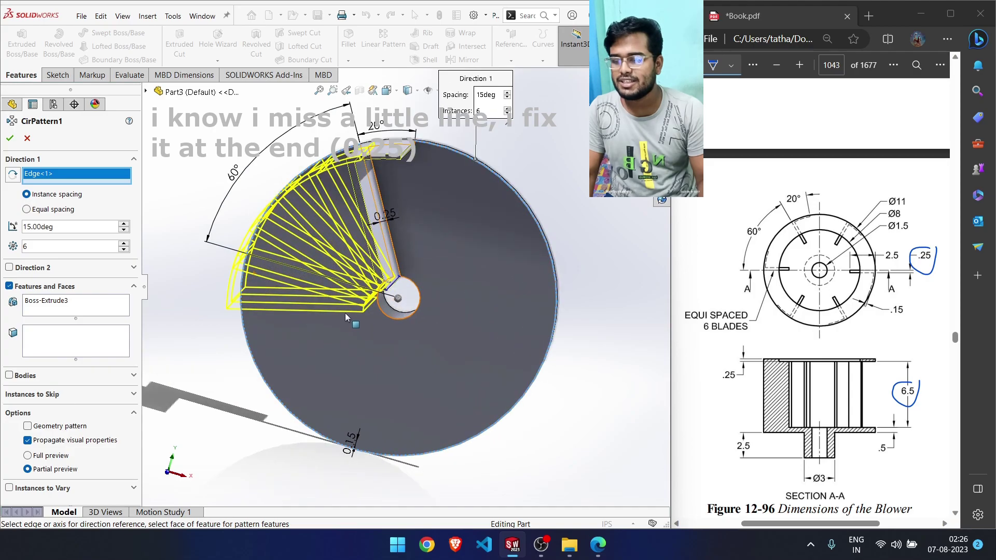
{"action": "left_click", "coordinate": [123, 251]}
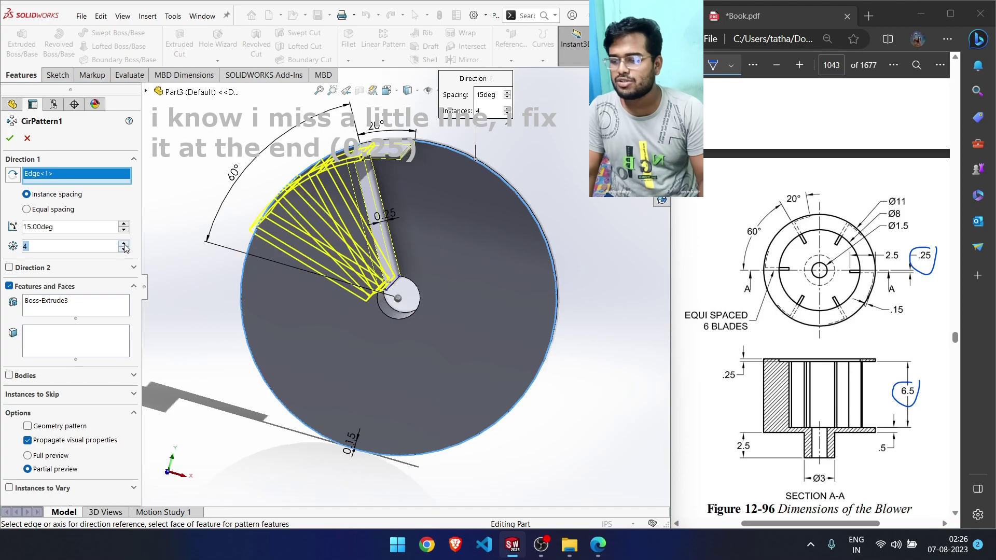
{"action": "left_click", "coordinate": [124, 244]}
{"action": "left_click", "coordinate": [66, 227]}
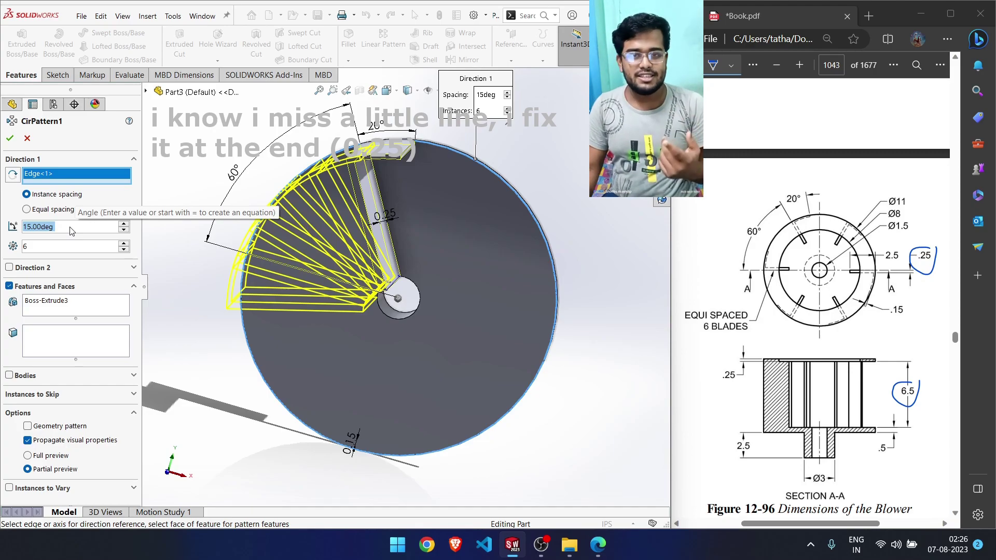
{"action": "type", "text": "6"}
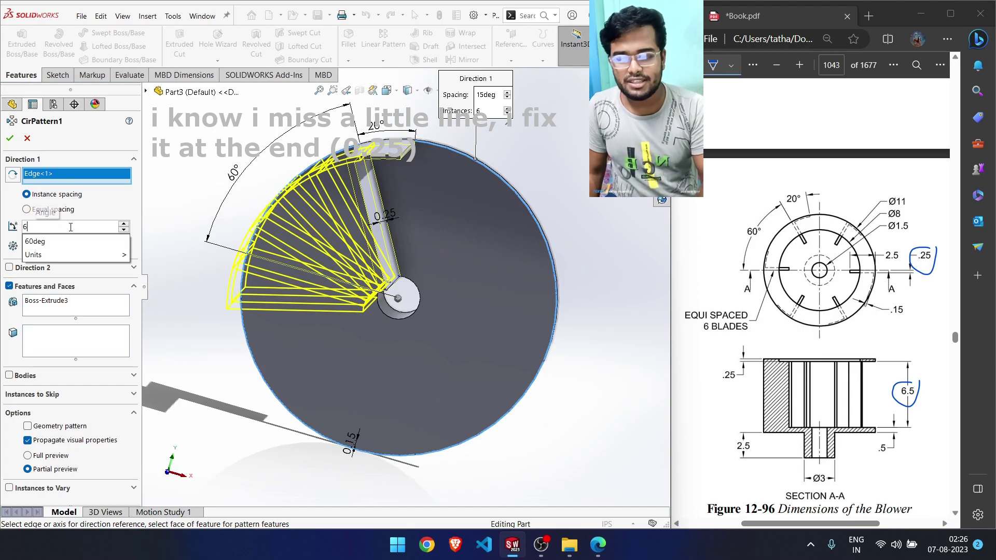
{"action": "type", "text": "0"}
{"action": "key", "text": "Return"}
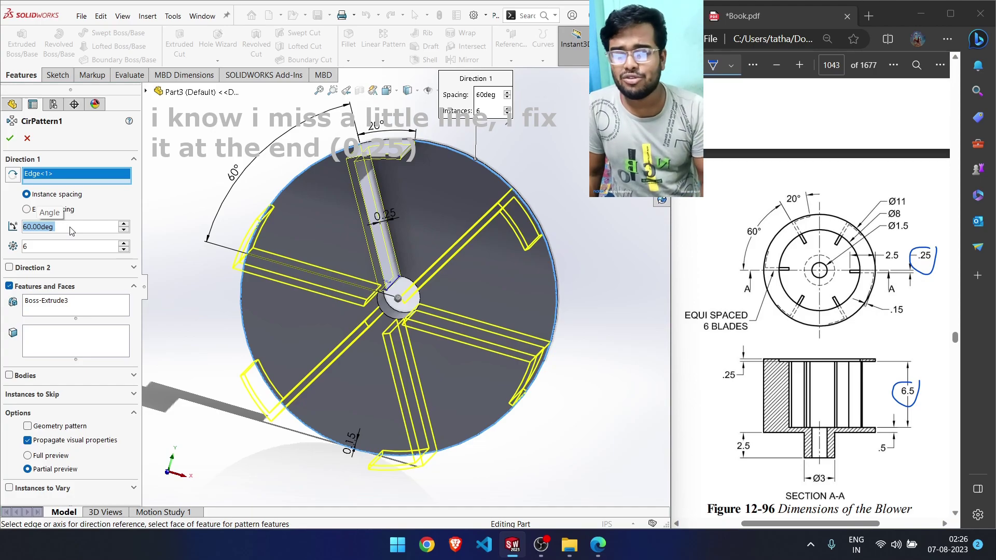
Space the 6 blade instances equally over 360° and finish the circular pattern
{"action": "left_click", "coordinate": [27, 210]}
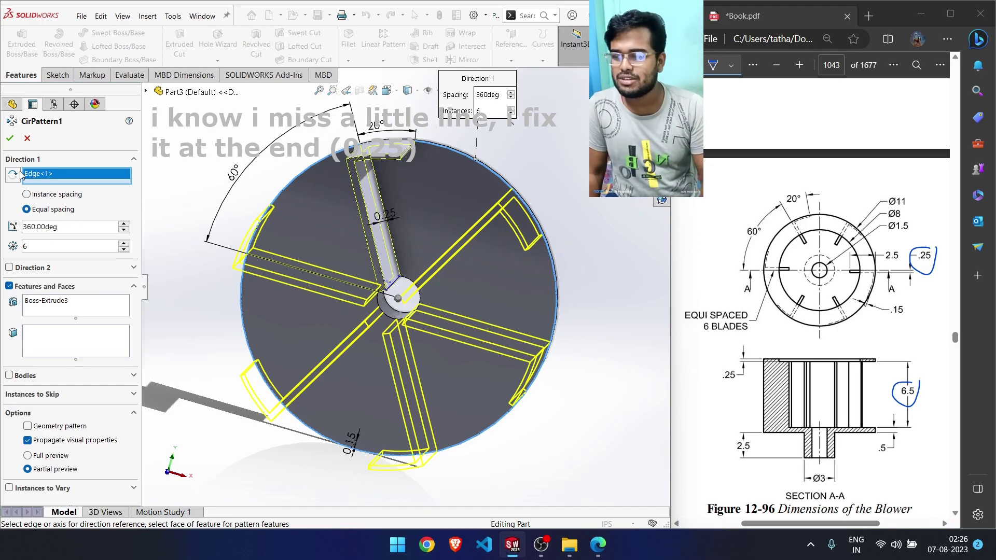
{"action": "left_click", "coordinate": [10, 138]}
Open a new sketch on the free end face of one patterned blade
{"action": "mouse_move", "coordinate": [177, 343]}
{"action": "middle_mouse_down"}
{"action": "mouse_move", "coordinate": [232, 325]}
{"action": "mouse_move", "coordinate": [197, 342]}
{"action": "mouse_move", "coordinate": [176, 335]}
{"action": "middle_mouse_up"}
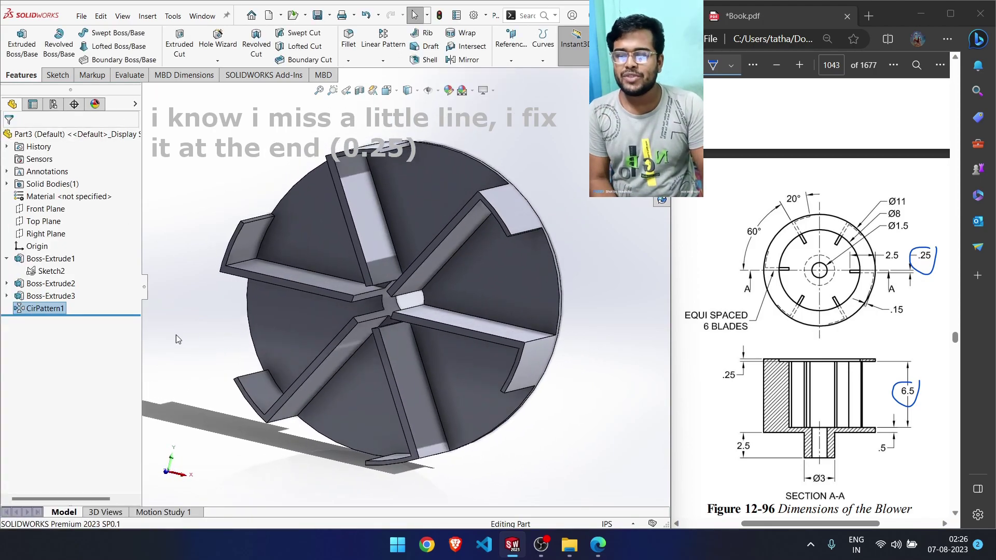
{"action": "left_click", "coordinate": [407, 279]}
{"action": "middle_click_drag", "start_coordinate": [406, 278], "coordinate": [465, 323]}
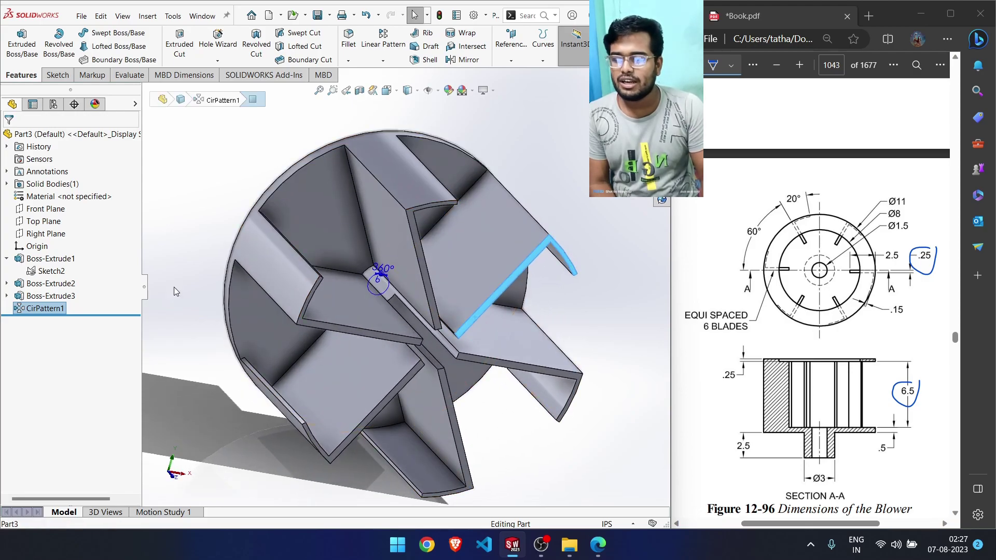
{"action": "right_click", "coordinate": [469, 321]}
{"action": "left_click", "coordinate": [495, 263]}
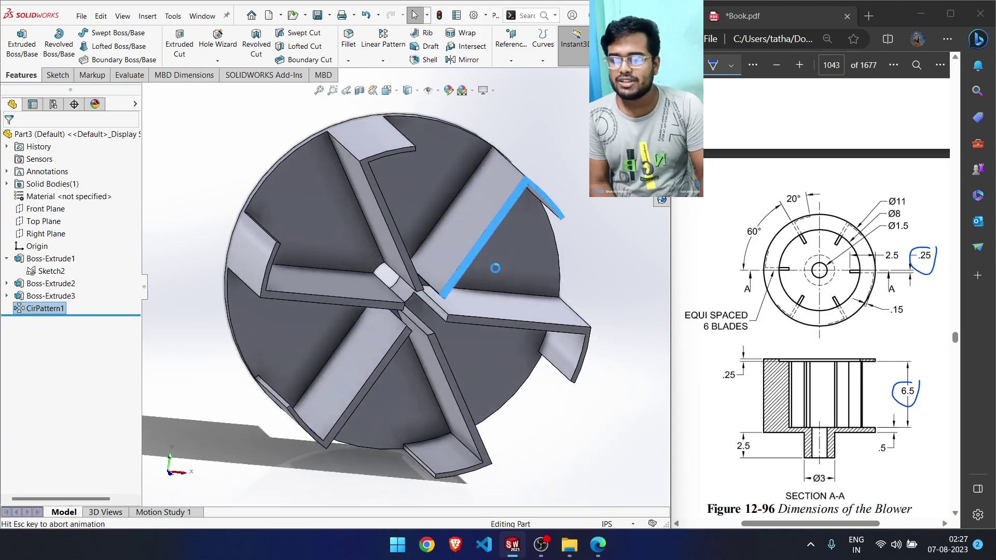
Circle the Ø8 callout in the book and sketch two concentric circles about 12 in and 6.8 in in diameter at the origin
{"action": "left_click", "coordinate": [900, 211]}
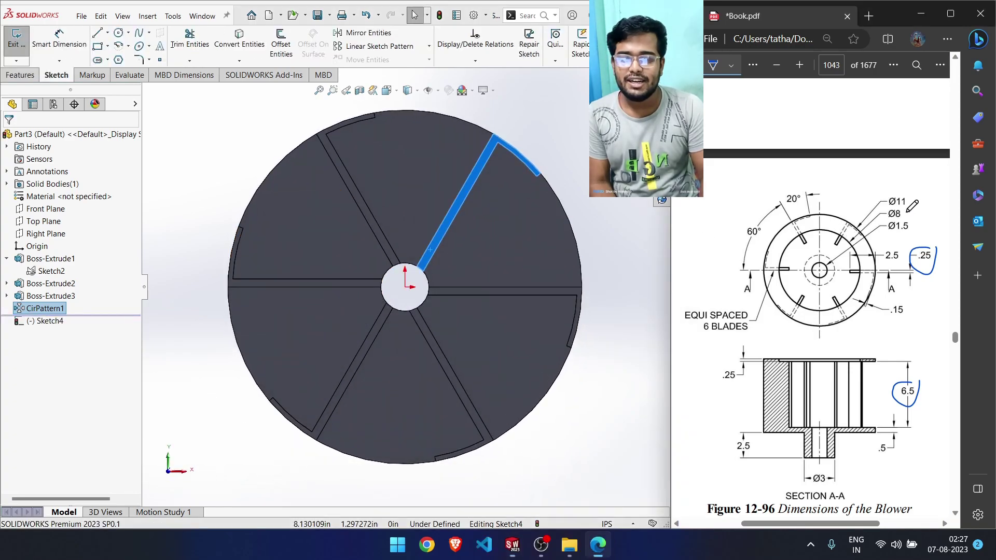
{"action": "left_click_drag", "start_coordinate": [916, 206], "coordinate": [899, 202]}
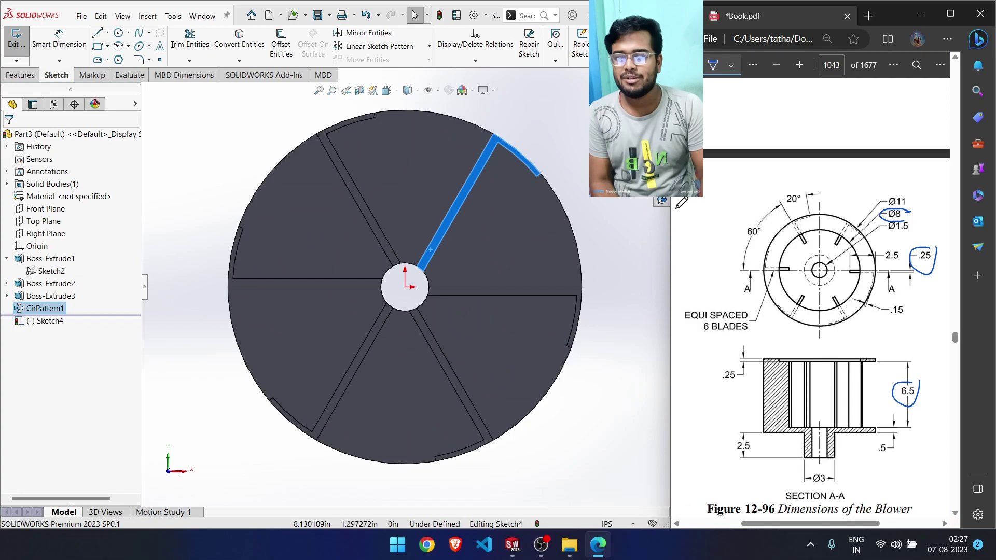
{"action": "right_click_drag", "start_coordinate": [579, 172], "coordinate": [640, 172]}
{"action": "left_click", "coordinate": [405, 287]}
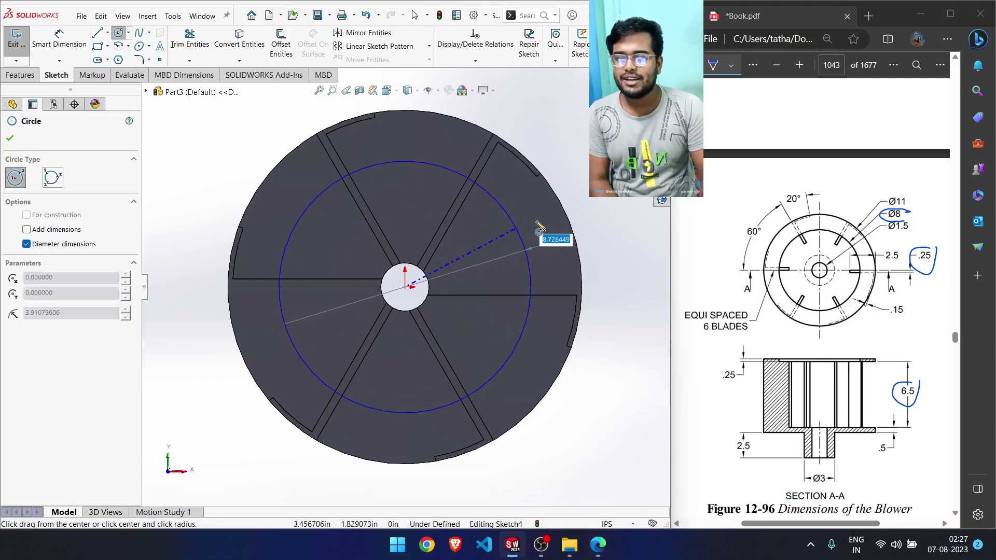
{"action": "left_click", "coordinate": [557, 174]}
{"action": "left_click", "coordinate": [405, 287]}
{"action": "left_click", "coordinate": [505, 241]}
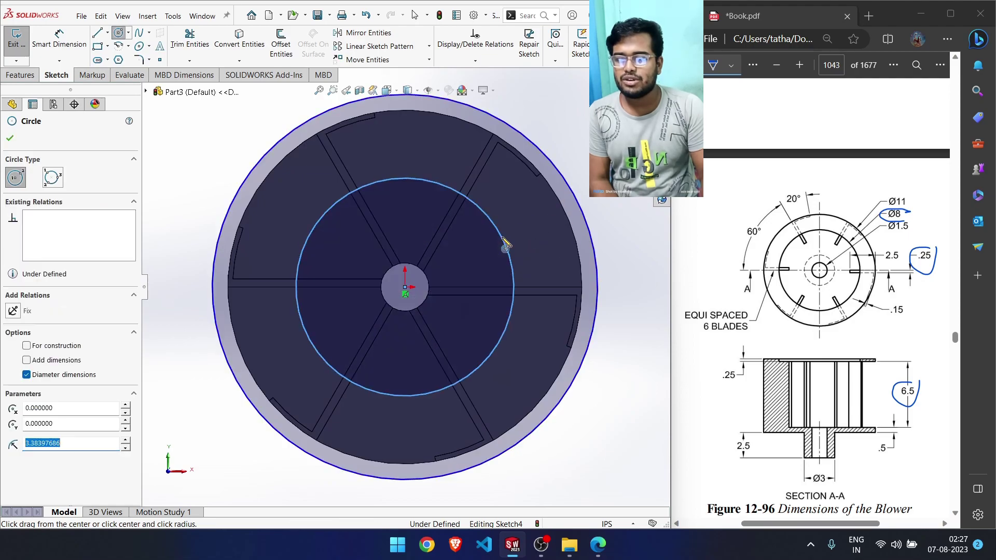
Dimension the outer circle's diameter as 11 in and the inner circle's diameter as 8 in
{"action": "left_click", "coordinate": [59, 39]}
{"action": "left_click", "coordinate": [583, 212]}
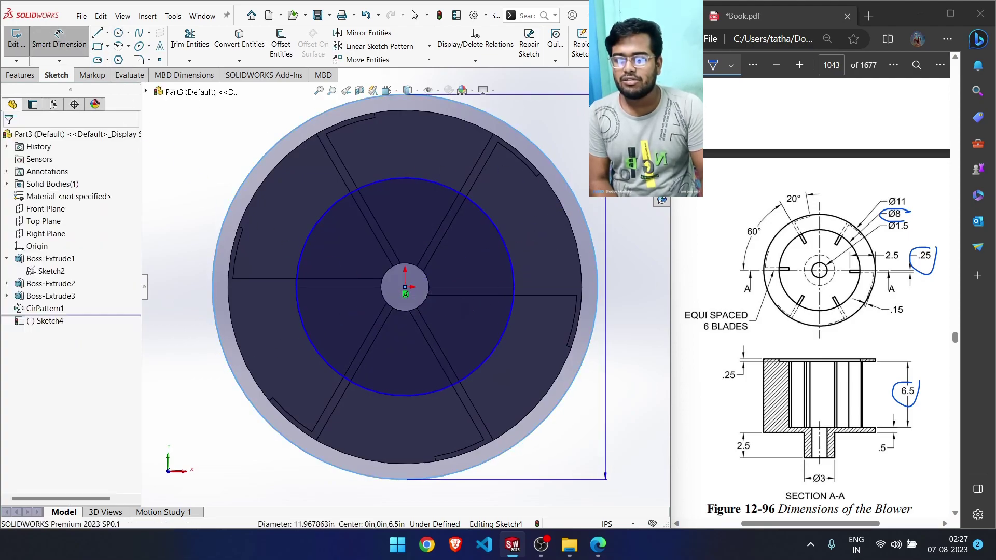
{"action": "left_click", "coordinate": [596, 148]}
{"action": "type", "text": "11"}
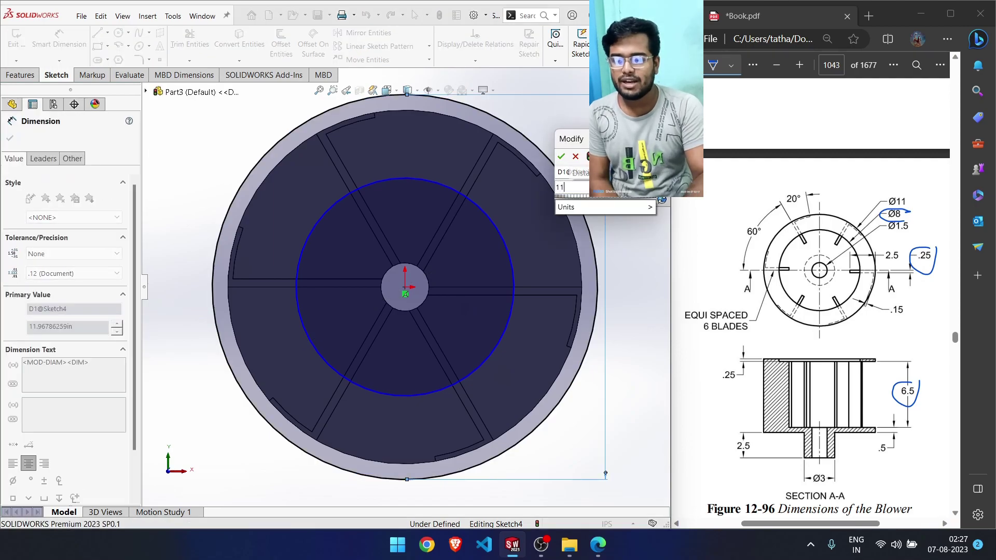
{"action": "key", "text": "Return"}
{"action": "left_click", "coordinate": [511, 271]}
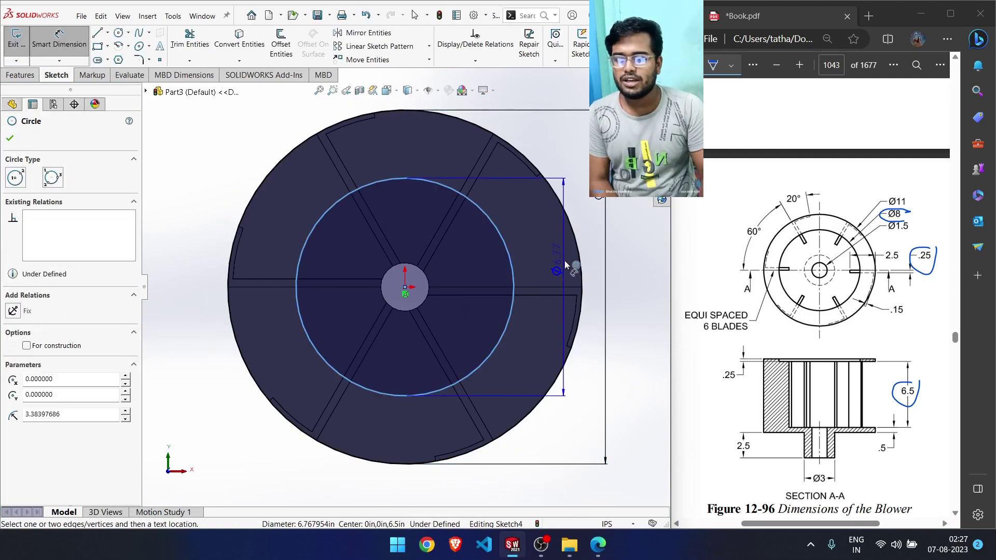
{"action": "left_click", "coordinate": [593, 256]}
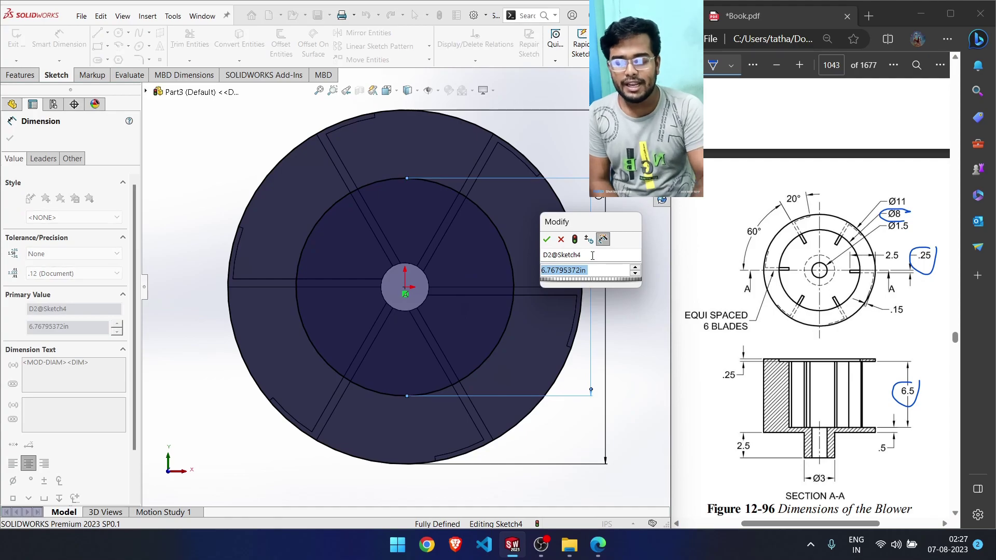
{"action": "type", "text": "8"}
{"action": "key", "text": "Return"}
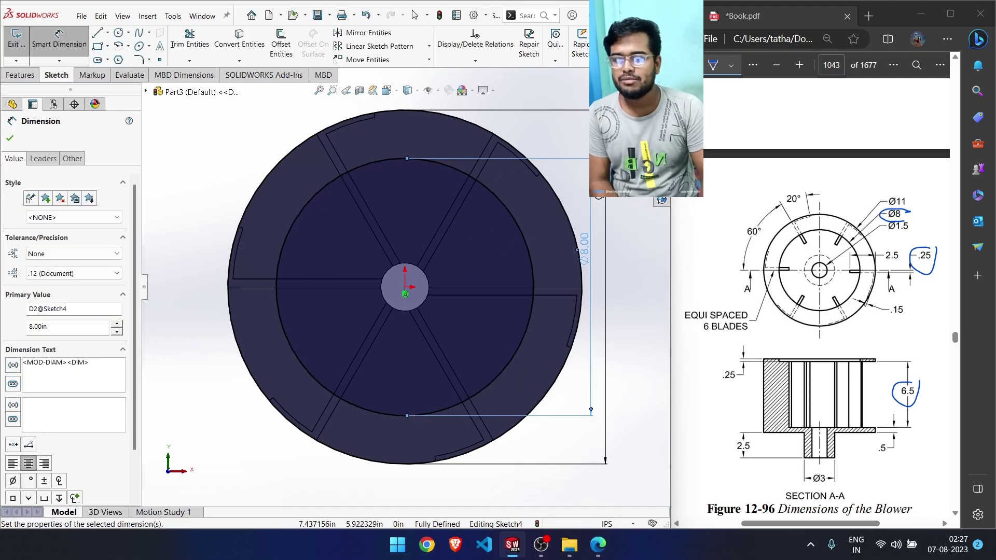
Finish the ring sketch and extrude it 0.25 in outward from the blade ends
{"action": "left_click", "coordinate": [645, 97]}
{"action": "middle_click_drag", "start_coordinate": [488, 211], "coordinate": [514, 237]}
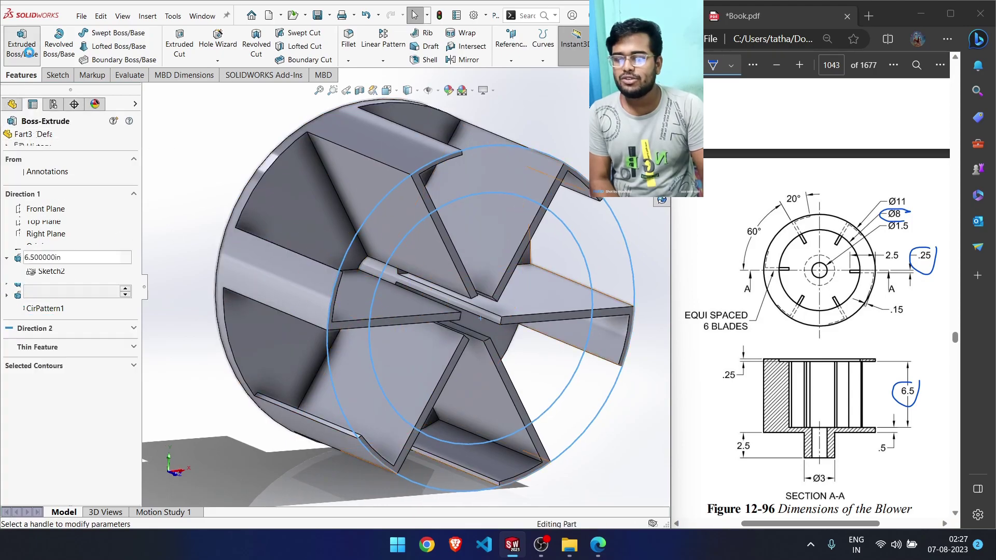
{"action": "left_click", "coordinate": [22, 44]}
{"action": "left_click", "coordinate": [73, 260]}
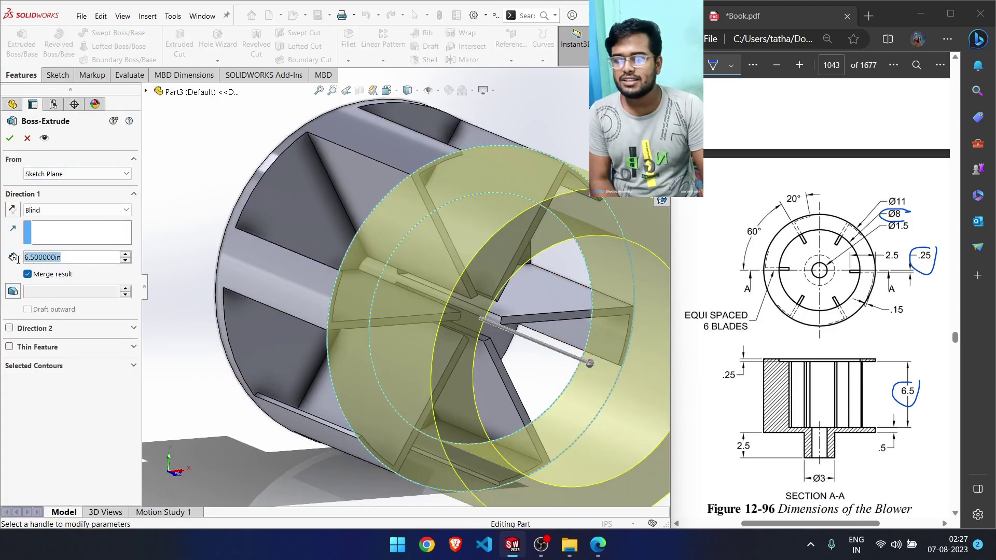
{"action": "type", "text": ".25"}
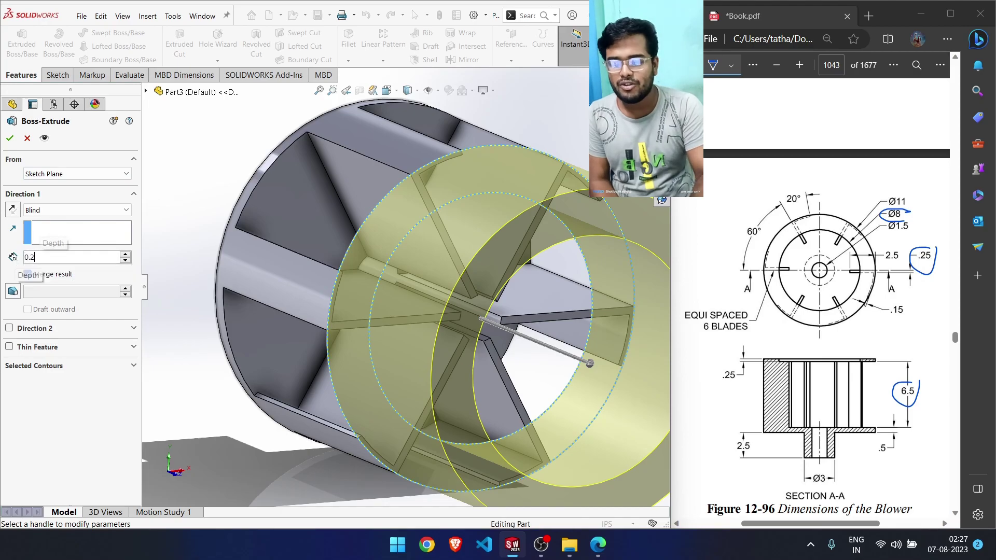
{"action": "key", "text": "Return"}
{"action": "left_click", "coordinate": [9, 138]}
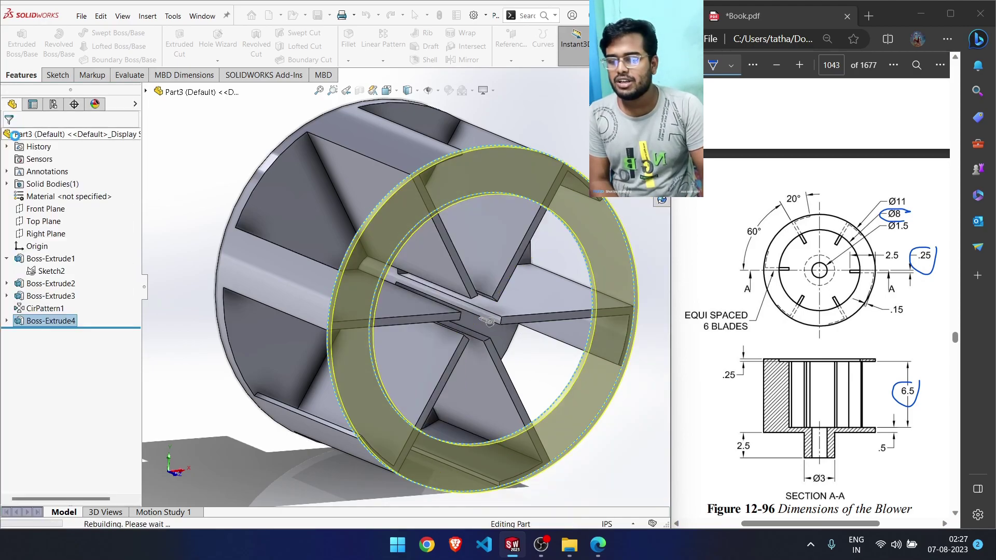
{"action": "mouse_move", "coordinate": [201, 202]}
{"action": "middle_mouse_down"}
{"action": "mouse_move", "coordinate": [209, 213]}
{"action": "mouse_move", "coordinate": [191, 203]}
{"action": "middle_mouse_up"}
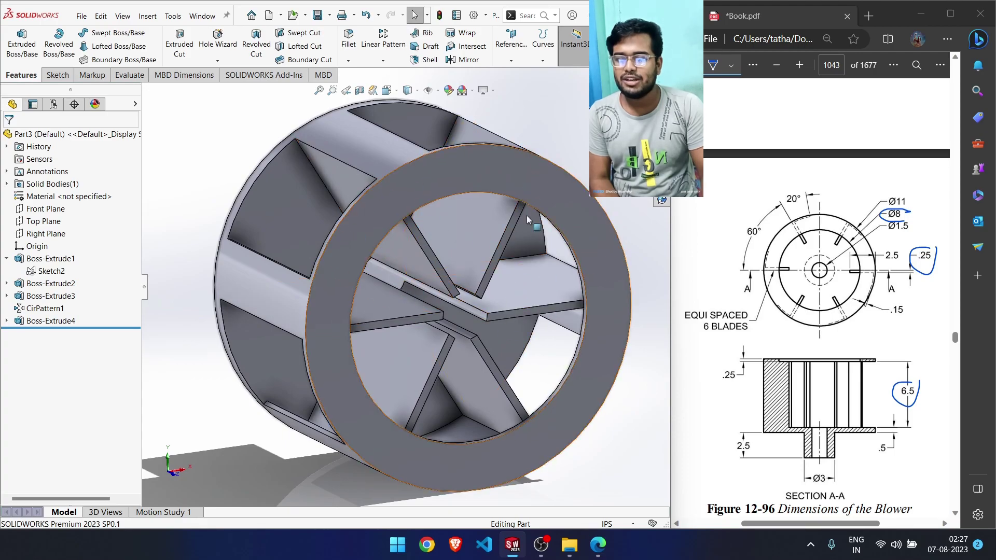
{"action": "middle_click_drag", "start_coordinate": [504, 313], "coordinate": [461, 167]}
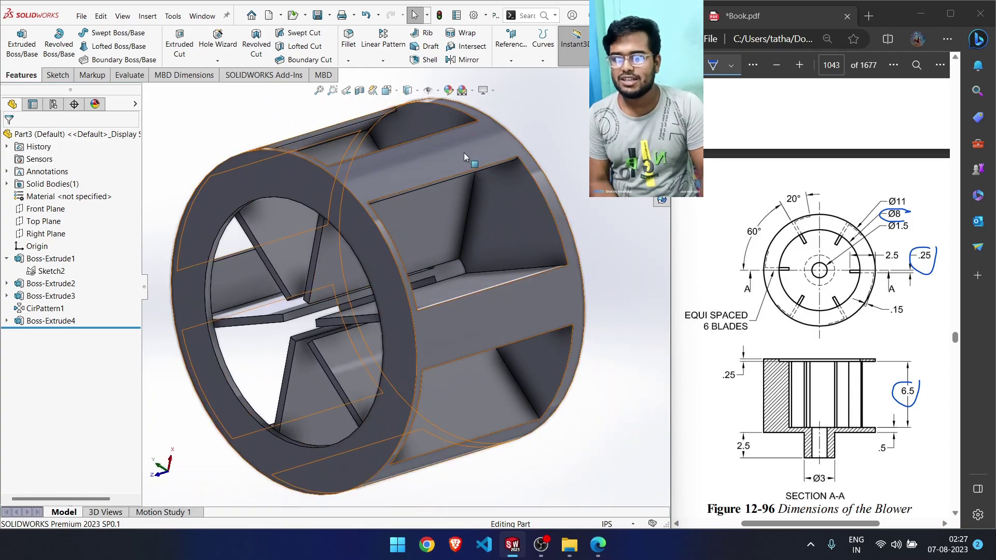
Apply the brushed aluminum coarse appearance from the metal library to the blower
{"action": "left_click", "coordinate": [662, 168]}
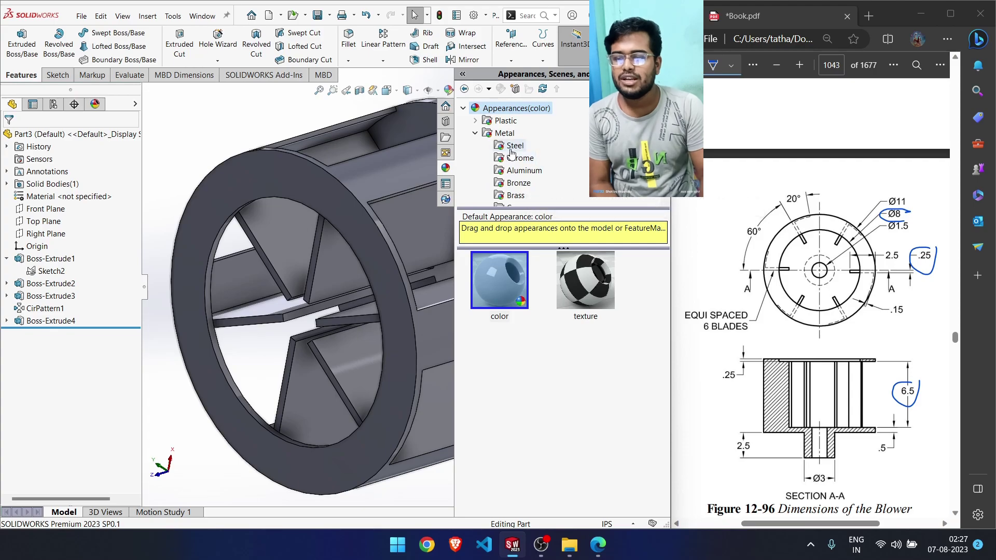
{"action": "left_click", "coordinate": [514, 146]}
{"action": "left_click", "coordinate": [519, 159]}
{"action": "left_click", "coordinate": [521, 171]}
{"action": "left_click_drag", "start_coordinate": [508, 337], "coordinate": [424, 300]}
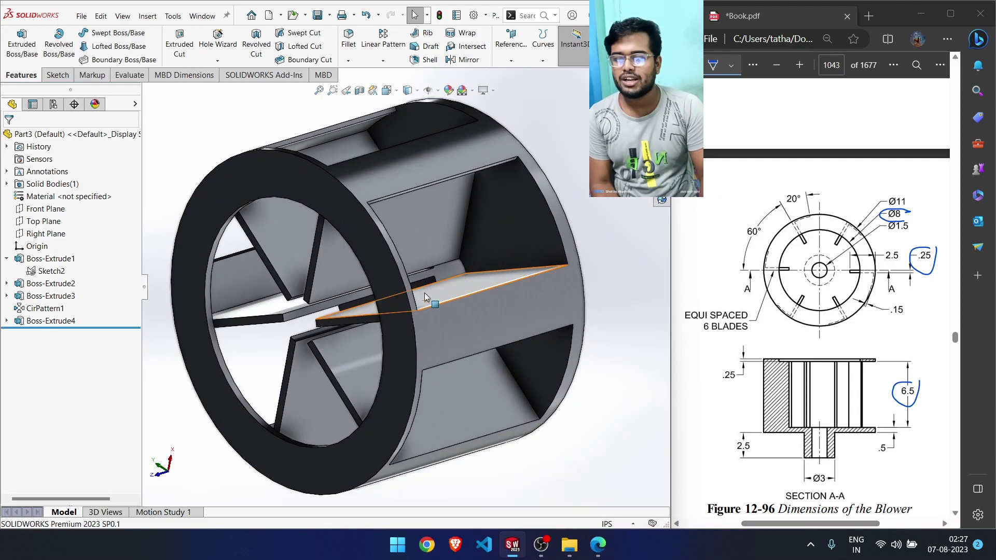
Apply the burnished aluminum appearance to the blower and show the model in isometric view
{"action": "left_click", "coordinate": [662, 168]}
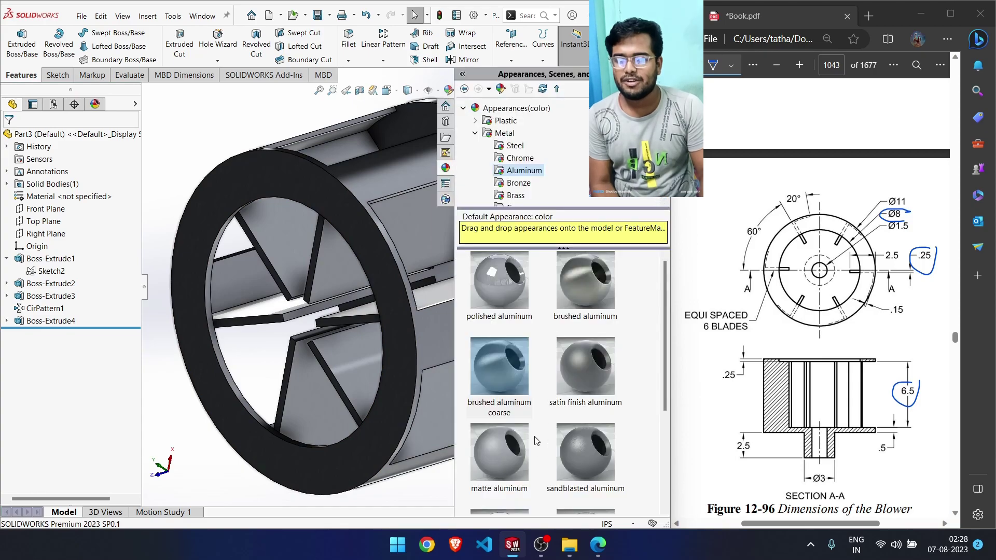
{"action": "scroll", "coordinate": [587, 435], "scroll_direction": "down", "scroll_amount": 3}
{"action": "left_click_drag", "start_coordinate": [512, 393], "coordinate": [400, 295]}
{"action": "left_click", "coordinate": [410, 294]}
{"action": "middle_click_drag", "start_coordinate": [398, 329], "coordinate": [501, 331]}
{"action": "key", "text": "space"}
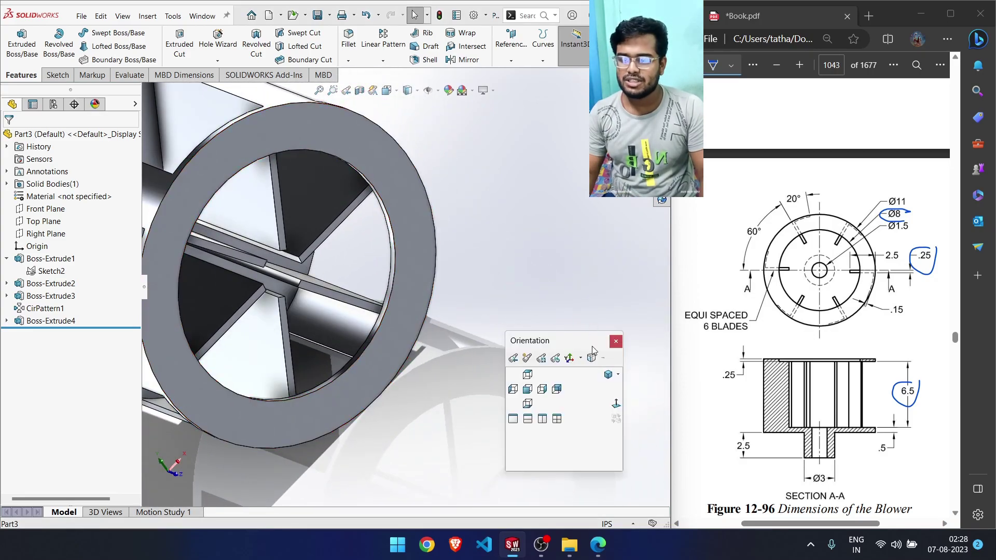
{"action": "left_click", "coordinate": [606, 376]}
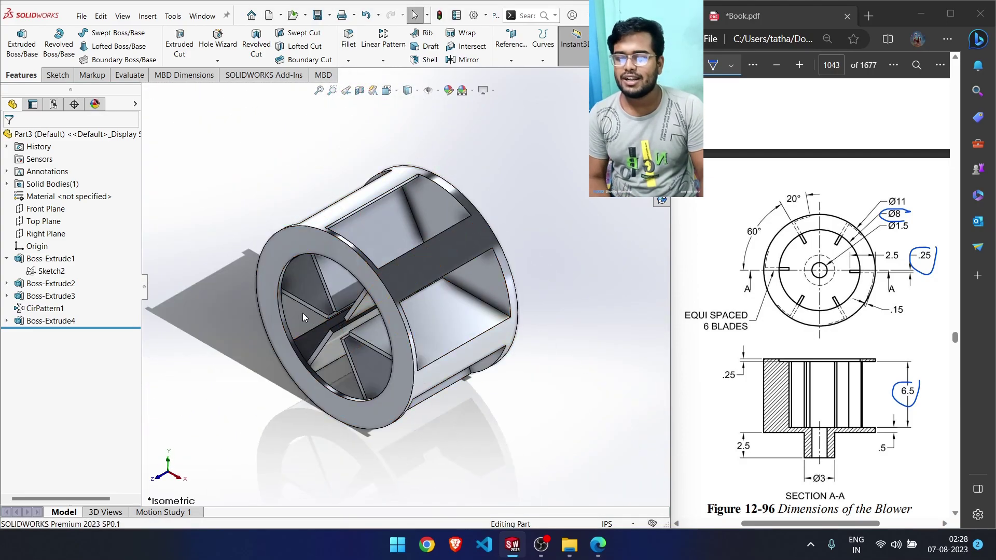
Change the colour of the blower's burnished aluminum appearance to a light violet
{"action": "scroll", "coordinate": [303, 313], "scroll_direction": "down", "scroll_amount": 3}
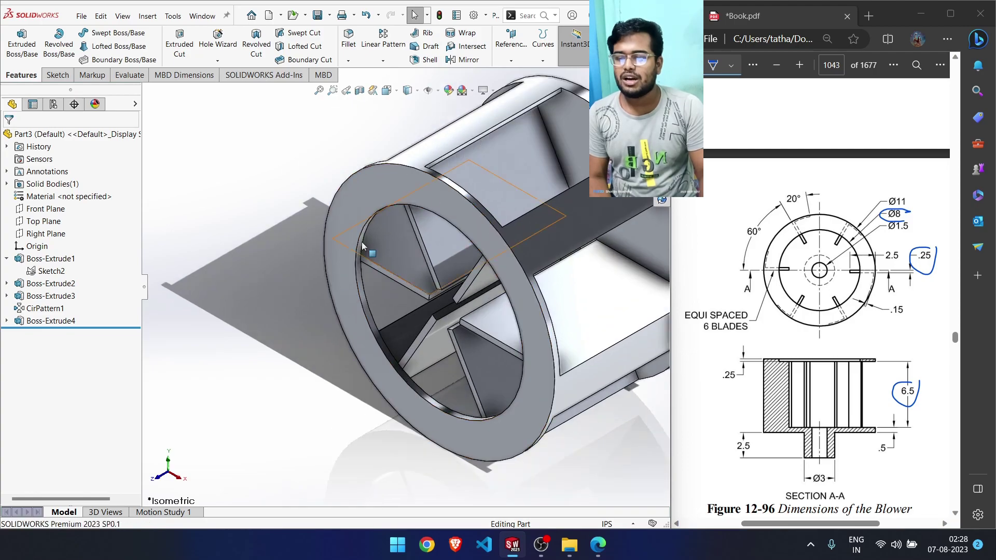
{"action": "middle_click_drag", "start_coordinate": [294, 347], "coordinate": [444, 330]}
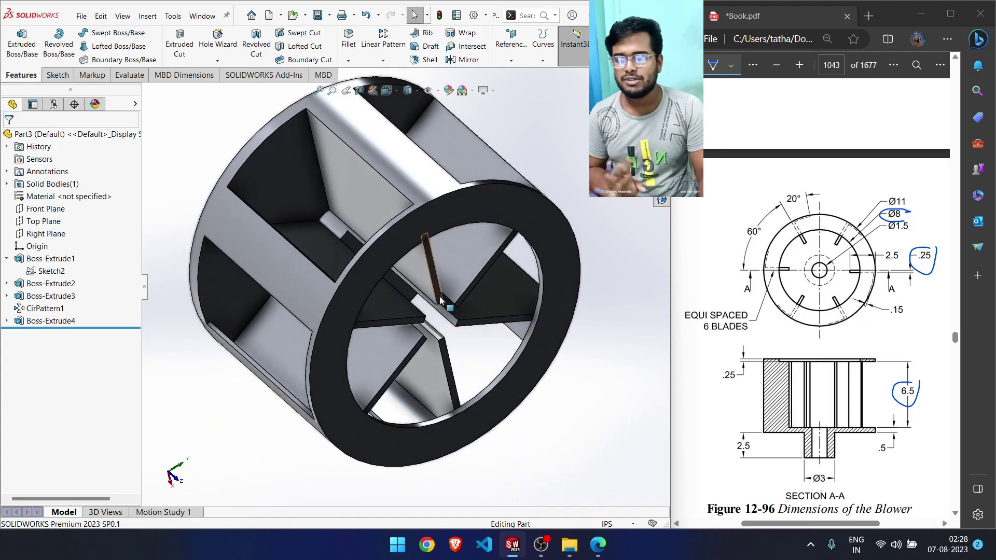
{"action": "left_click", "coordinate": [450, 92]}
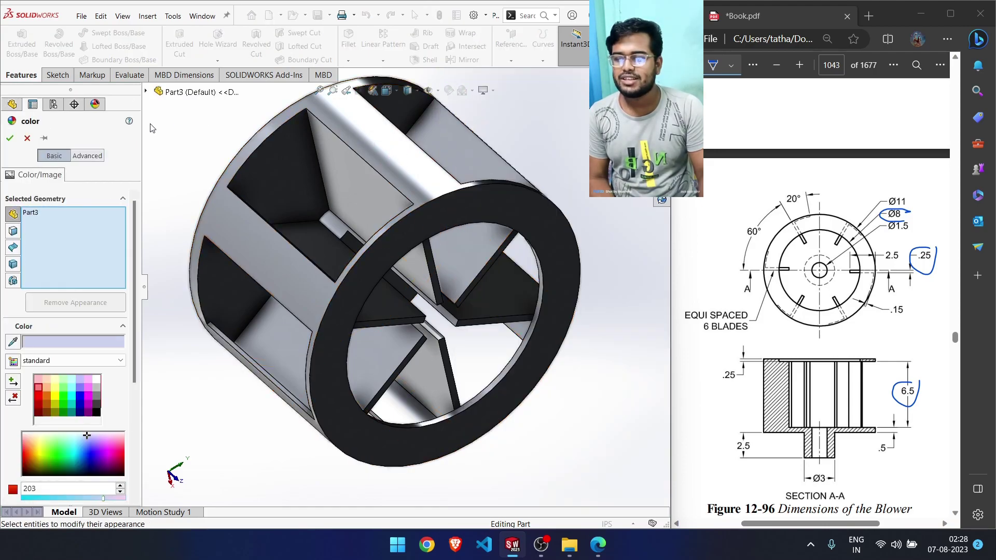
{"action": "left_click", "coordinate": [10, 138]}
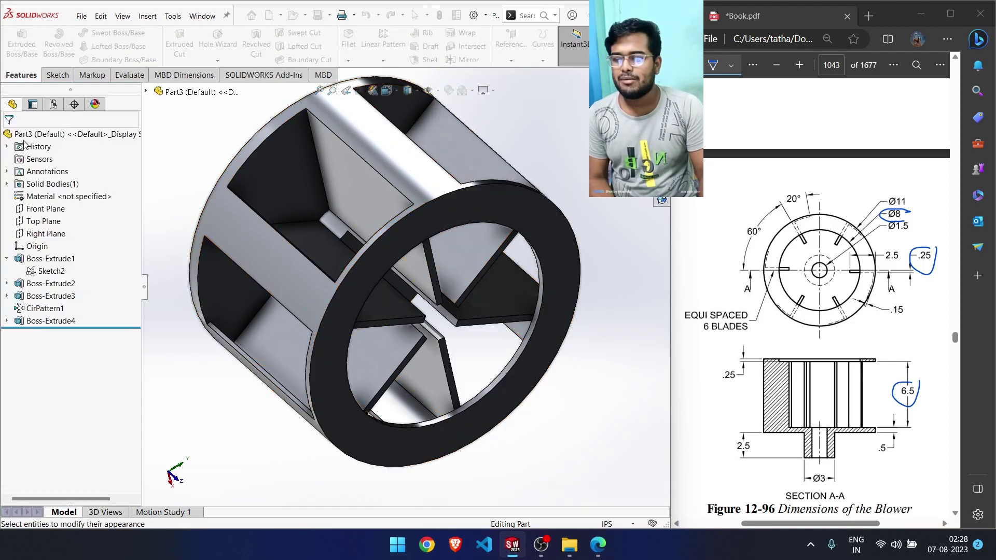
{"action": "left_click", "coordinate": [100, 106]}
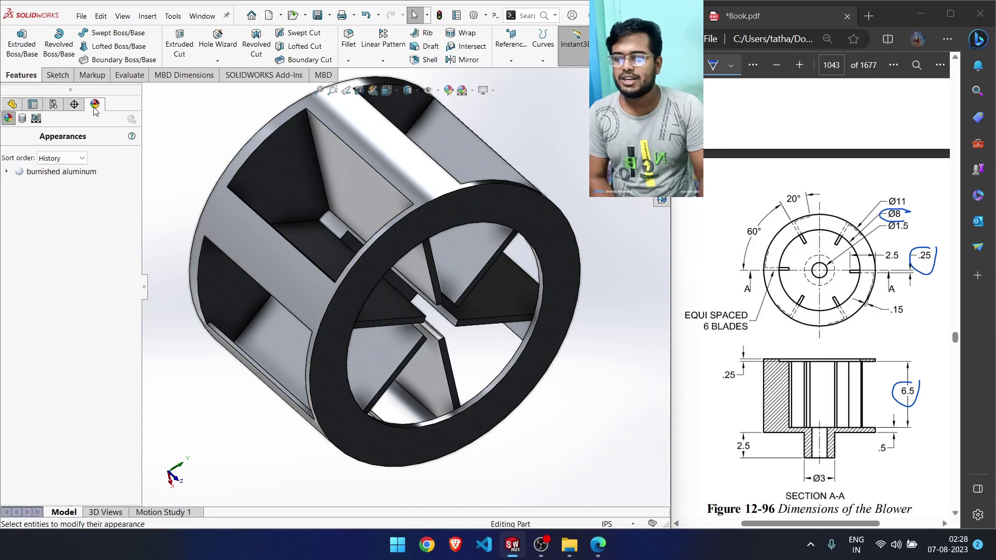
{"action": "left_click", "coordinate": [42, 173]}
{"action": "double_click", "coordinate": [43, 172]}
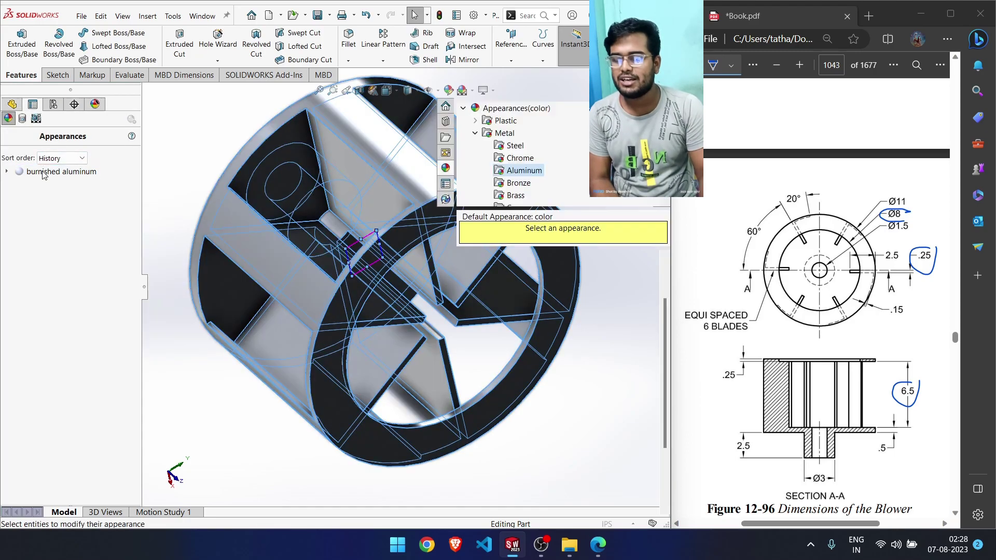
{"action": "left_click", "coordinate": [91, 457]}
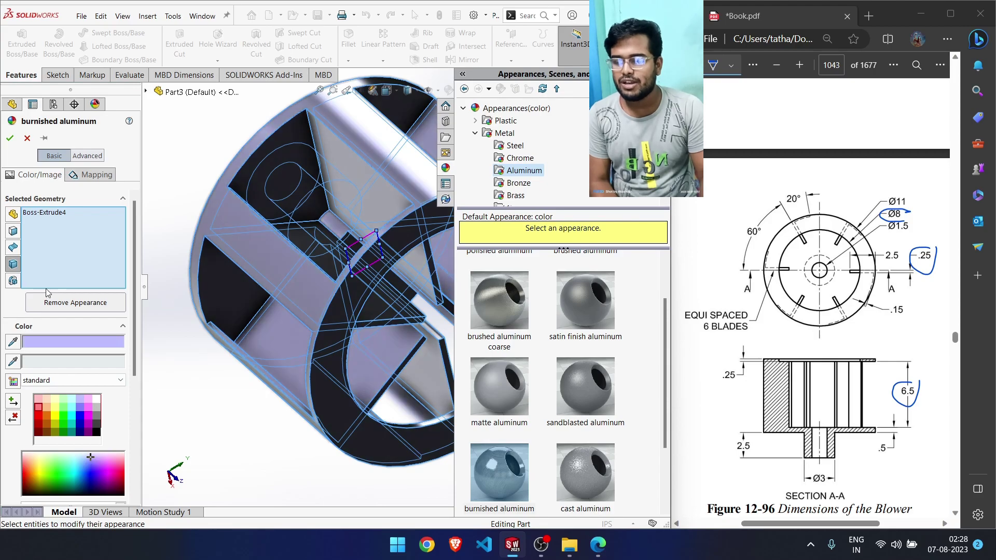
{"action": "left_click", "coordinate": [9, 139]}
{"action": "middle_click_drag", "start_coordinate": [176, 343], "coordinate": [297, 338]}
{"action": "middle_click_drag", "start_coordinate": [214, 336], "coordinate": [313, 388]}
{"action": "mouse_move", "coordinate": [419, 405]}
{"action": "middle_mouse_down"}
{"action": "mouse_move", "coordinate": [456, 473]}
{"action": "mouse_move", "coordinate": [462, 430]}
{"action": "mouse_move", "coordinate": [524, 456]}
{"action": "middle_mouse_up"}
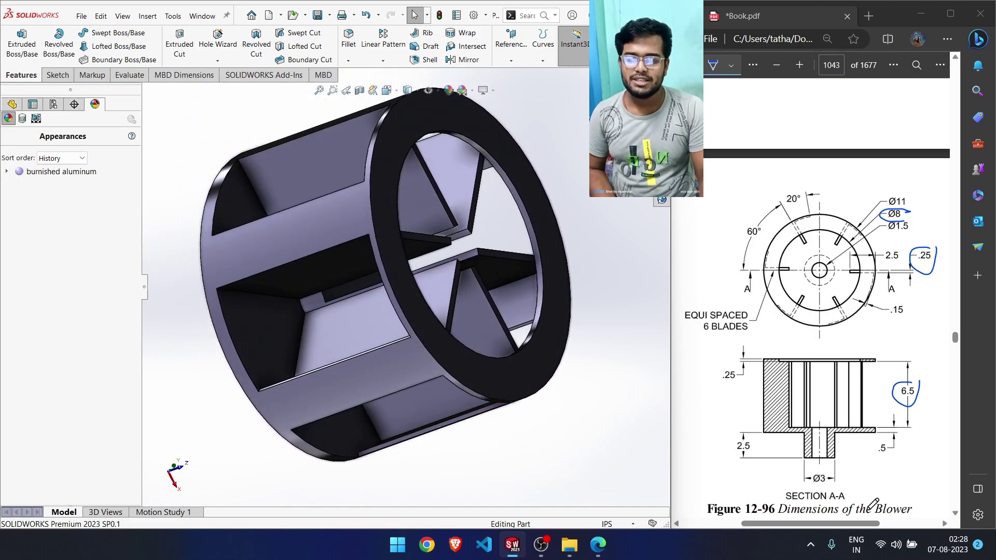
Underline the word Blower in the Figure 12-96 caption and erase the pen mark at the Ø8 callout
{"action": "scroll", "coordinate": [876, 486], "scroll_direction": "down", "scroll_amount": 2}
{"action": "left_click_drag", "start_coordinate": [879, 450], "coordinate": [911, 450]}
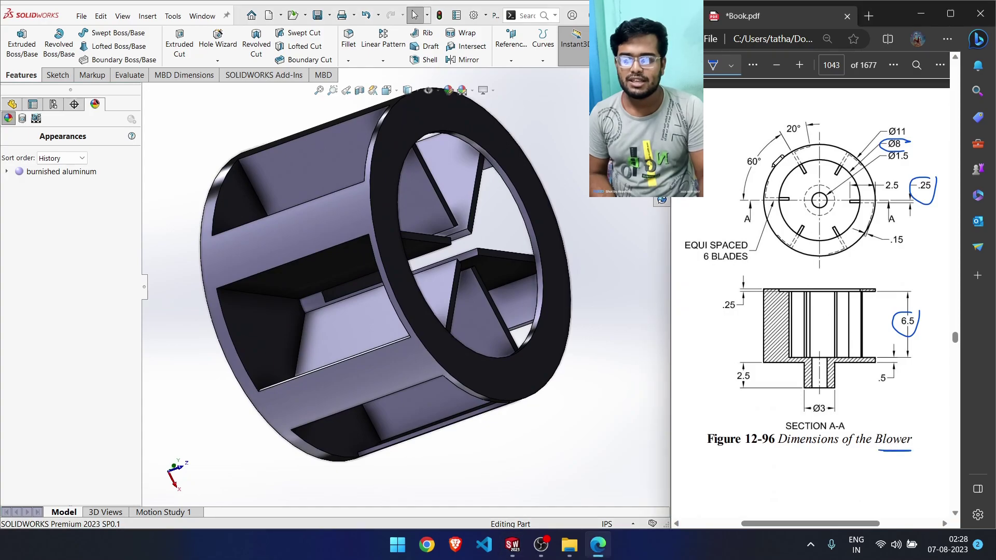
{"action": "left_click", "coordinate": [735, 67]}
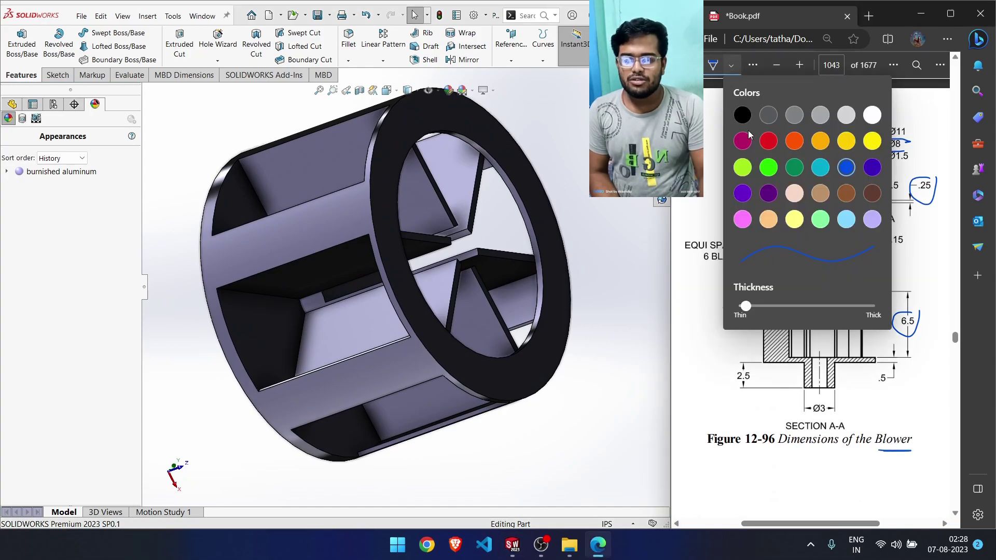
{"action": "left_click", "coordinate": [753, 64]}
{"action": "left_click", "coordinate": [772, 129]}
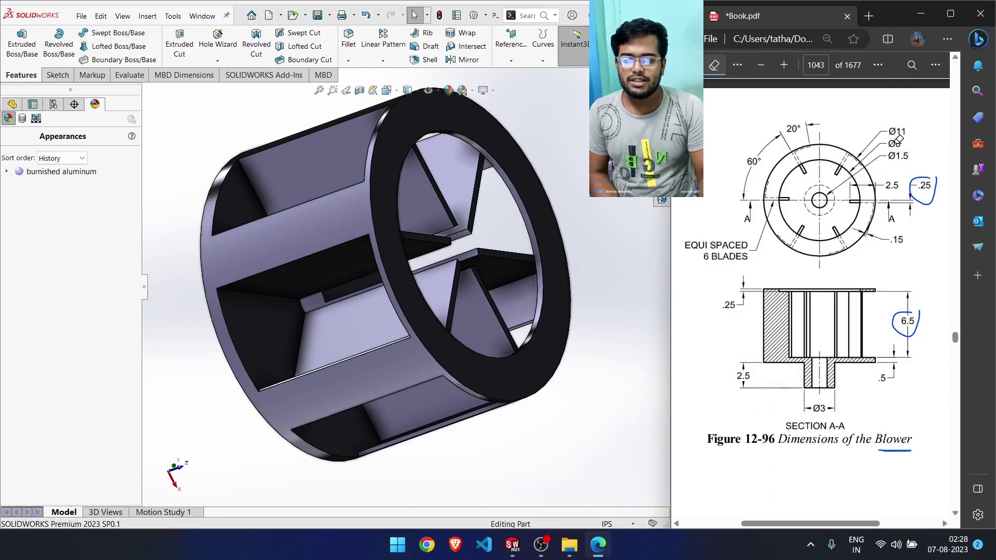
Go to Figure 12-97 with the dimensions of the Cover on page 1044 of the book
{"action": "scroll", "coordinate": [826, 297], "scroll_direction": "down", "scroll_amount": 1}
{"action": "scroll", "coordinate": [826, 297], "scroll_direction": "up", "scroll_amount": 6}
{"action": "scroll", "coordinate": [827, 297], "scroll_direction": "down", "scroll_amount": 9}
{"action": "scroll", "coordinate": [826, 296], "scroll_direction": "down", "scroll_amount": 7}
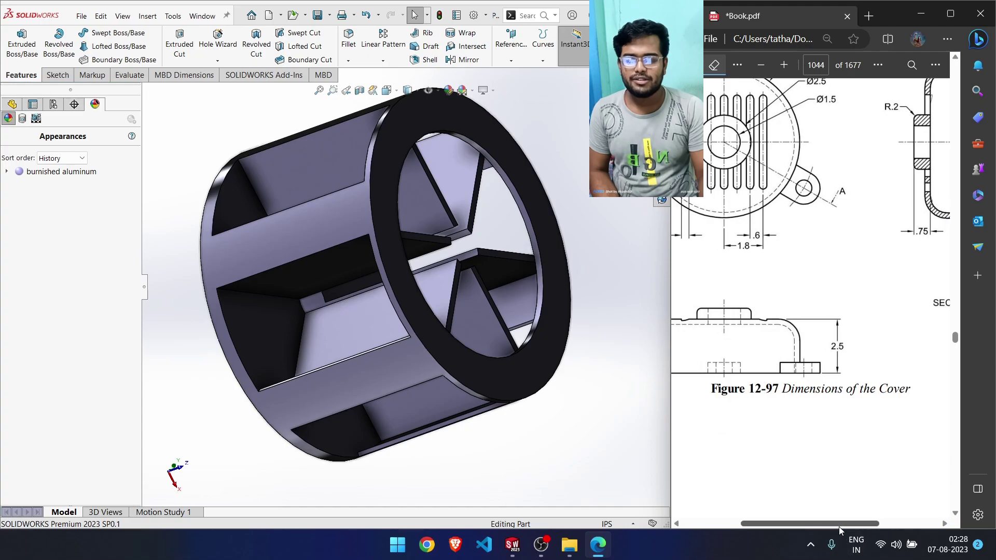
{"action": "scroll", "coordinate": [815, 393], "scroll_direction": "left", "scroll_amount": 1}
{"action": "scroll", "coordinate": [822, 347], "scroll_direction": "left", "scroll_amount": 4}
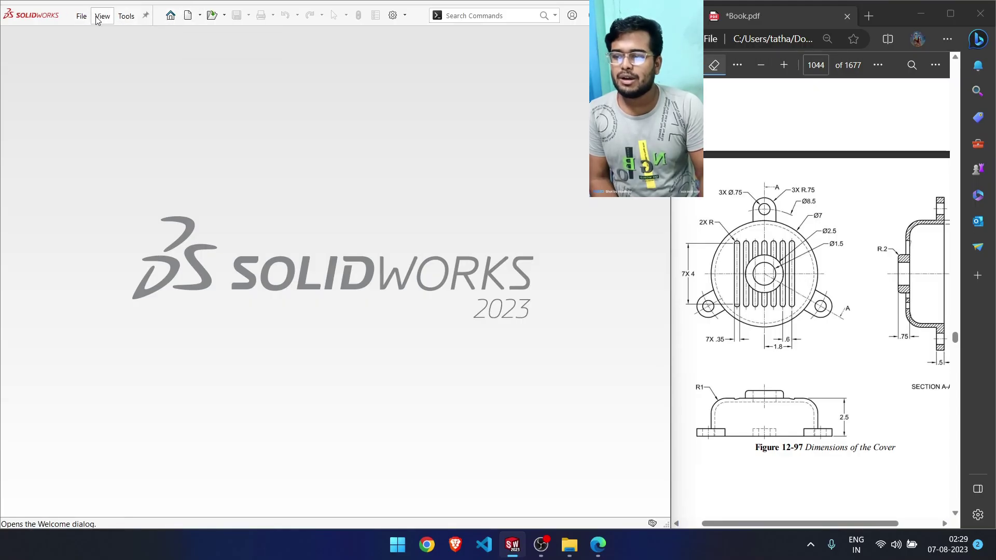
Open the saved Part2_Cover file to examine the cover model, and close it
{"action": "left_click", "coordinate": [81, 18]}
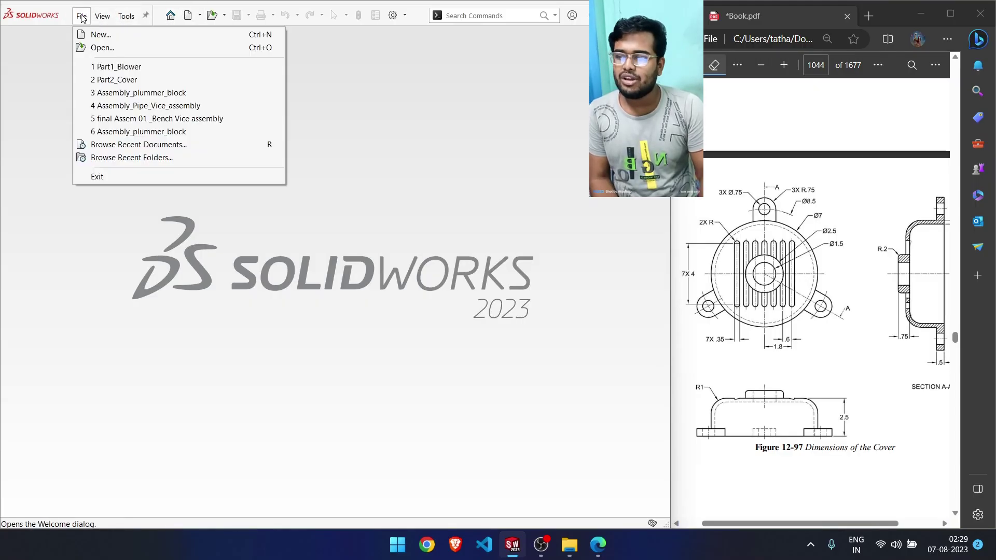
{"action": "left_click", "coordinate": [101, 49]}
{"action": "double_click", "coordinate": [167, 129]}
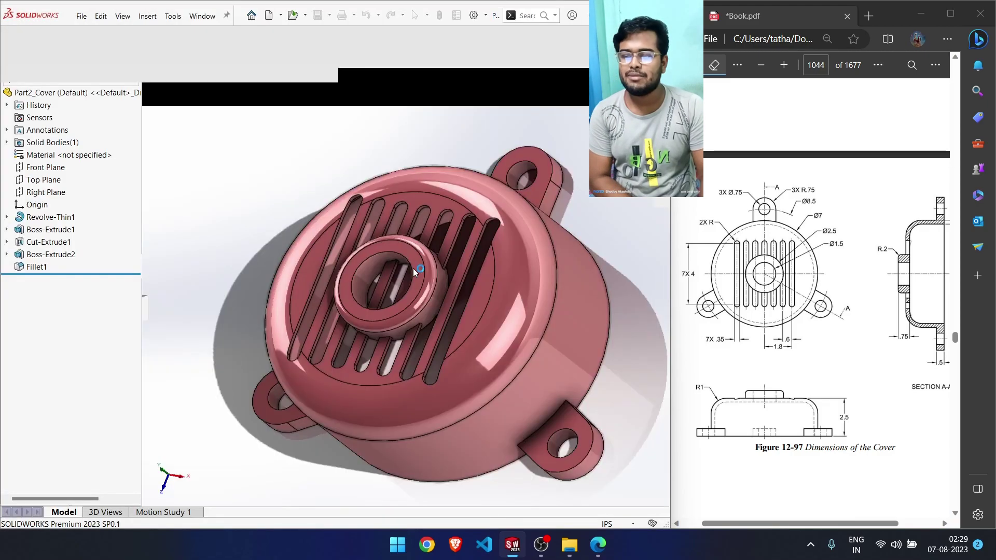
{"action": "middle_click_drag", "start_coordinate": [415, 300], "coordinate": [574, 223]}
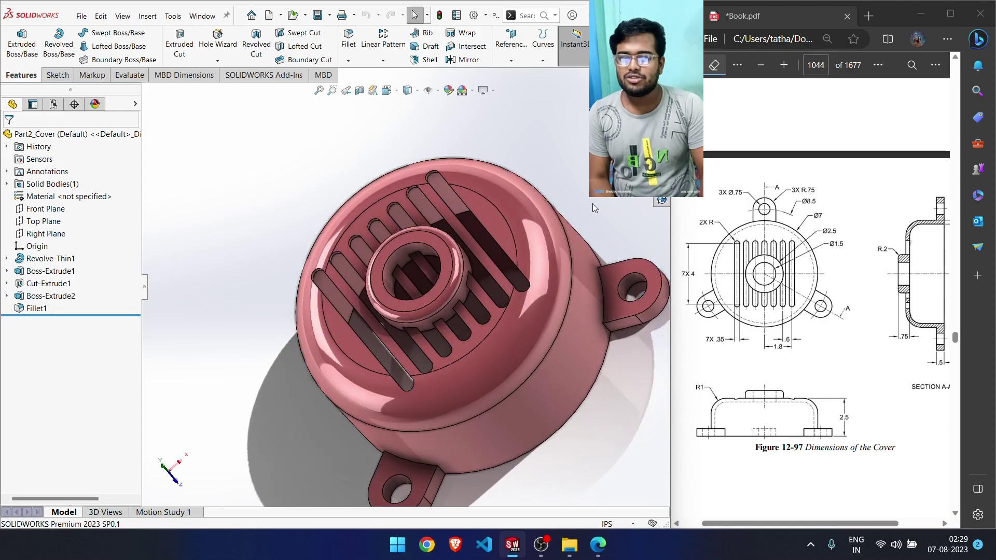
{"action": "left_click", "coordinate": [662, 90]}
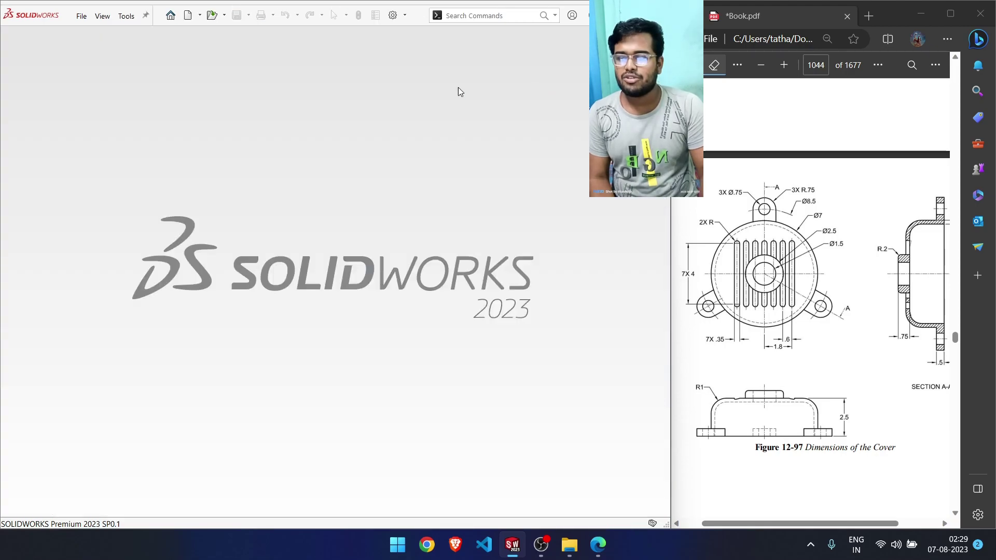
Create a new part document
{"action": "left_click", "coordinate": [184, 16]}
{"action": "left_click", "coordinate": [415, 413]}
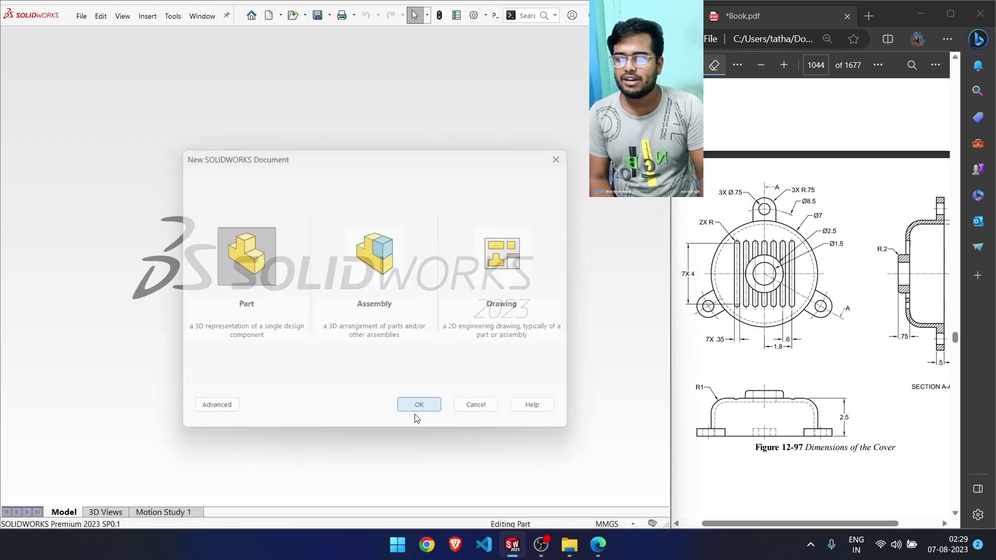
{"action": "left_click", "coordinate": [57, 75]}
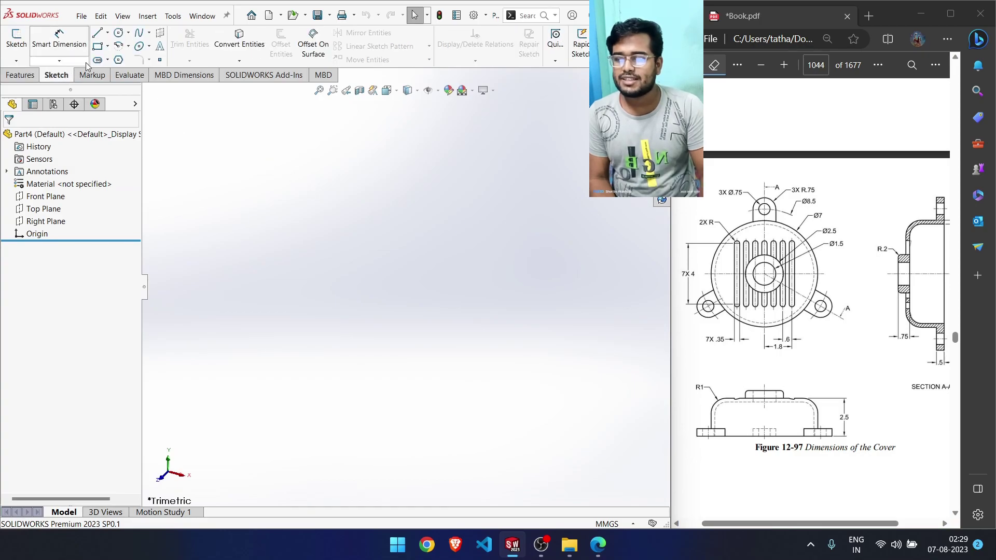
{"action": "left_click", "coordinate": [109, 33]}
{"action": "left_click", "coordinate": [115, 59]}
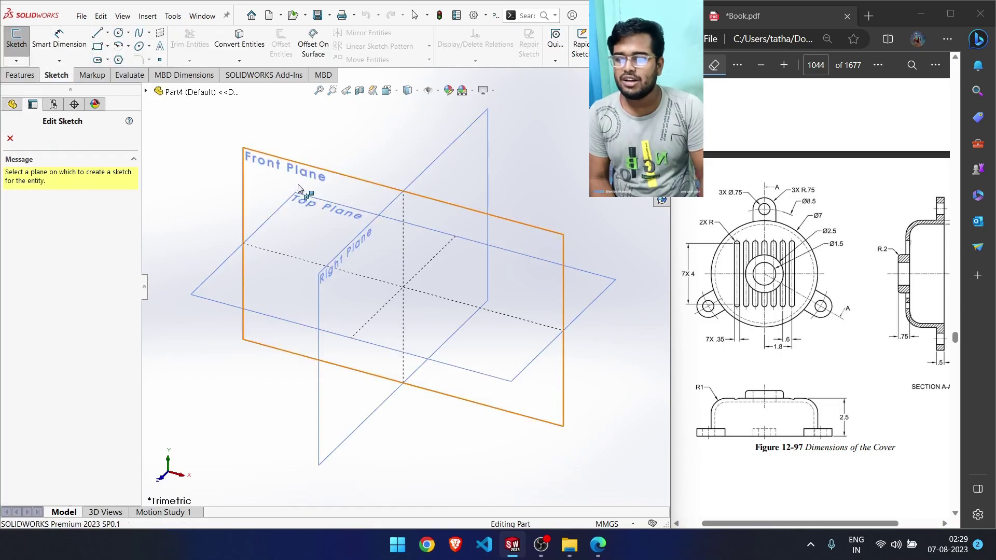
{"action": "left_click", "coordinate": [405, 202]}
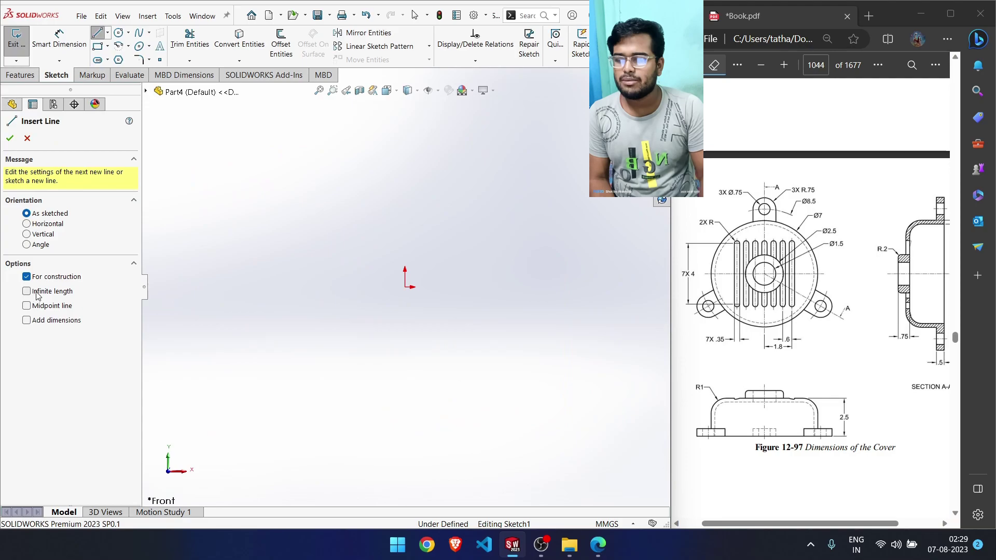
{"action": "left_click", "coordinate": [406, 294]}
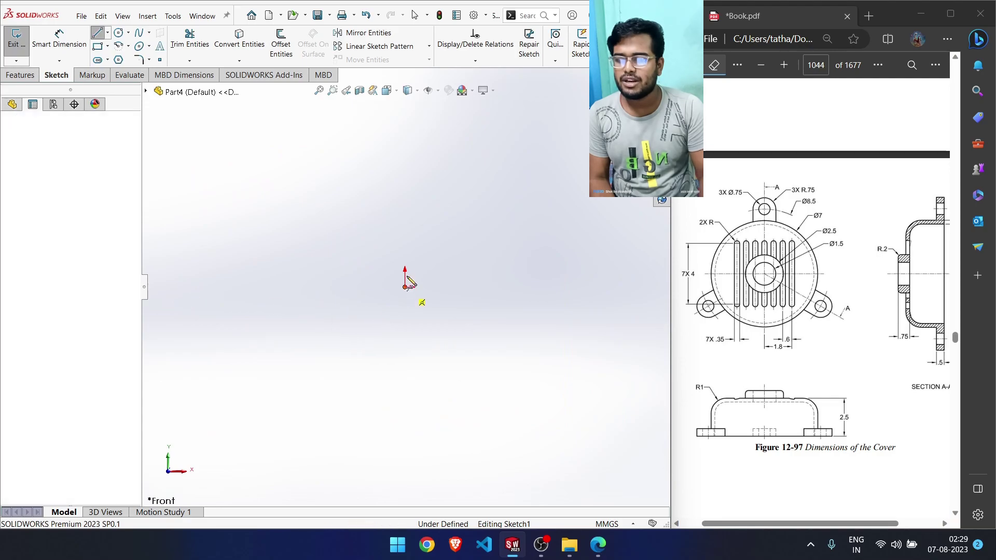
{"action": "left_click", "coordinate": [405, 279]}
{"action": "left_click", "coordinate": [405, 288]}
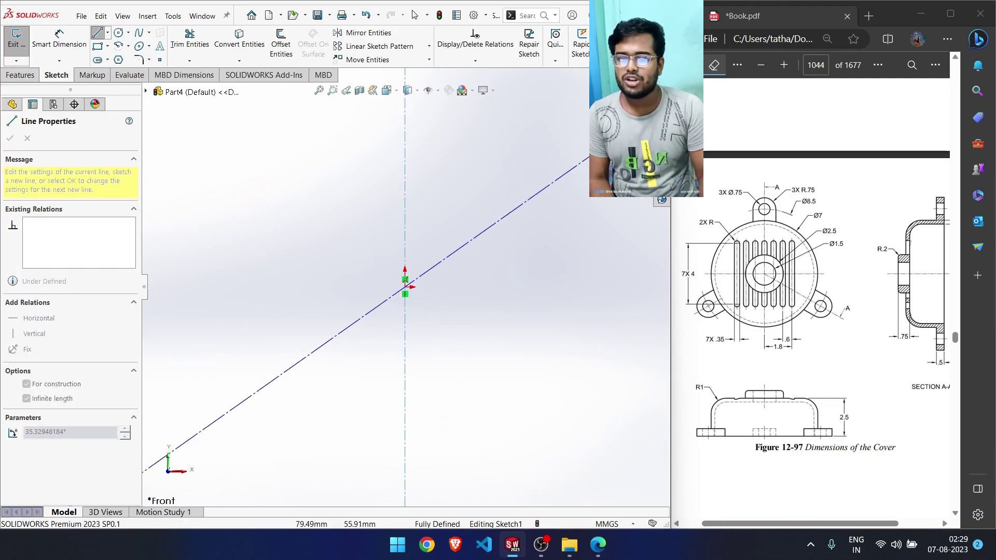
{"action": "left_click", "coordinate": [644, 113]}
{"action": "left_click", "coordinate": [511, 279]}
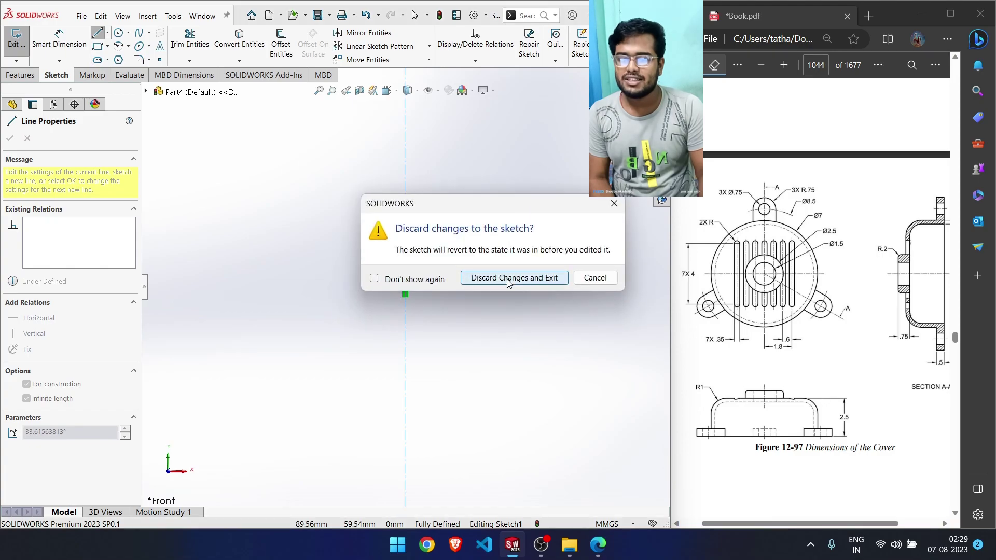
Set the document units to IPS (inch, pound, second)
{"action": "left_click", "coordinate": [614, 526]}
{"action": "left_click", "coordinate": [579, 491]}
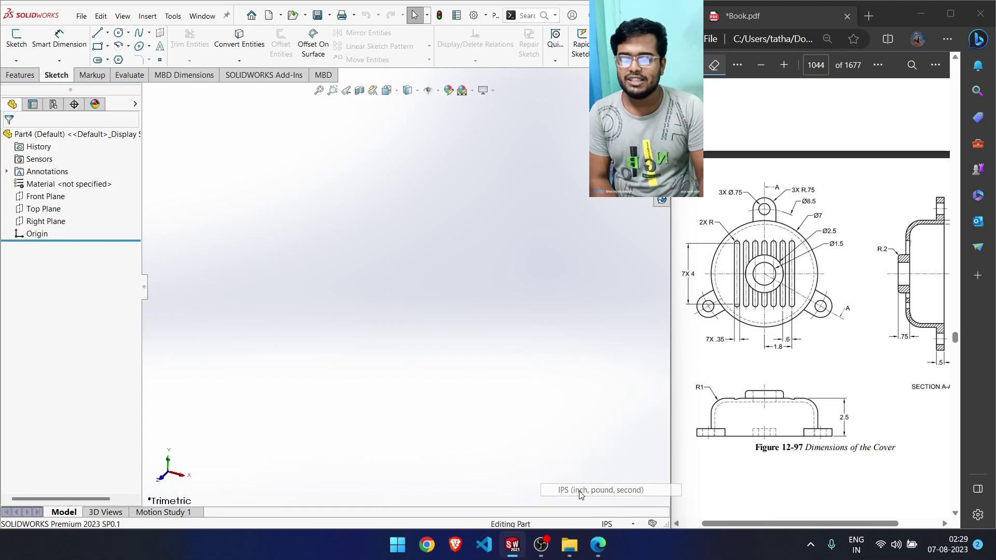
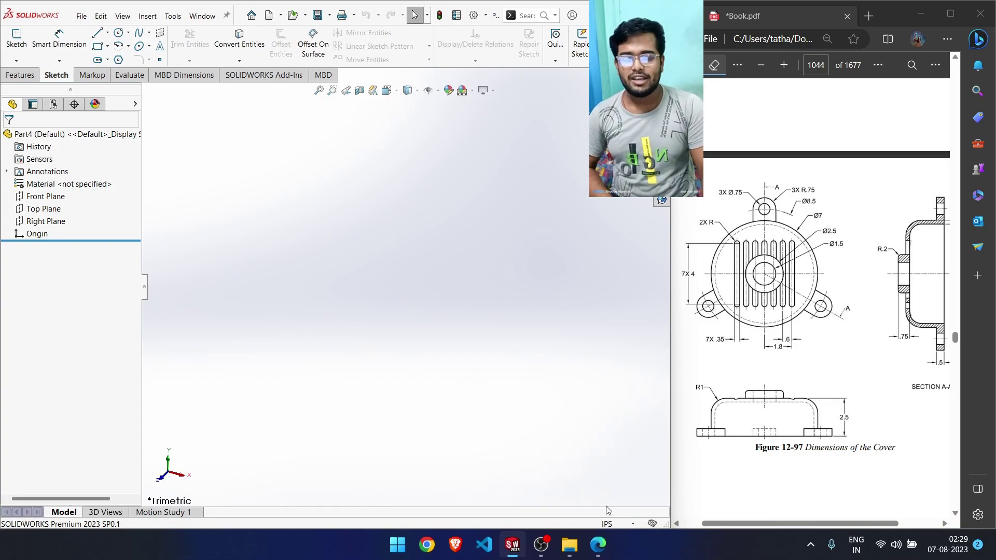
{"action": "left_click", "coordinate": [618, 527]}
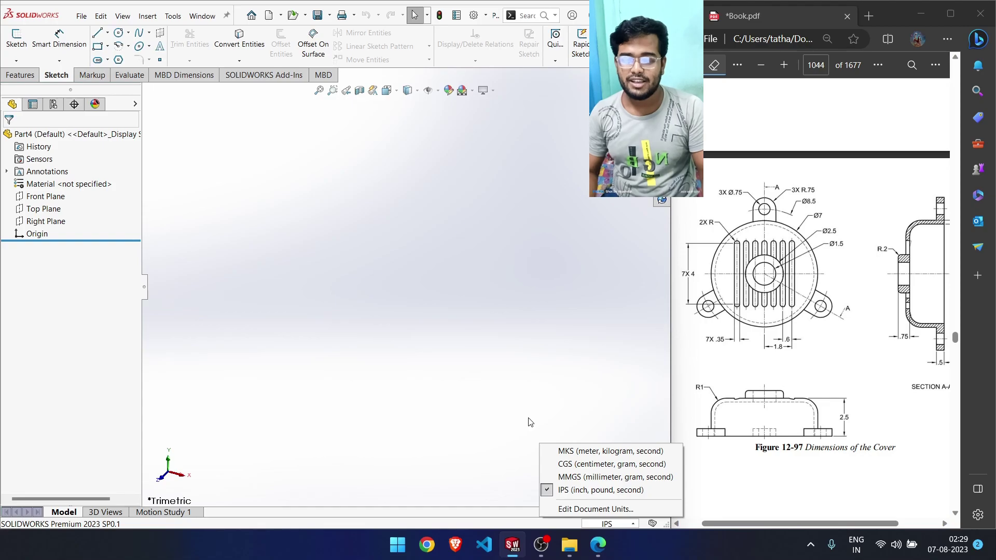
{"action": "left_click", "coordinate": [479, 429]}
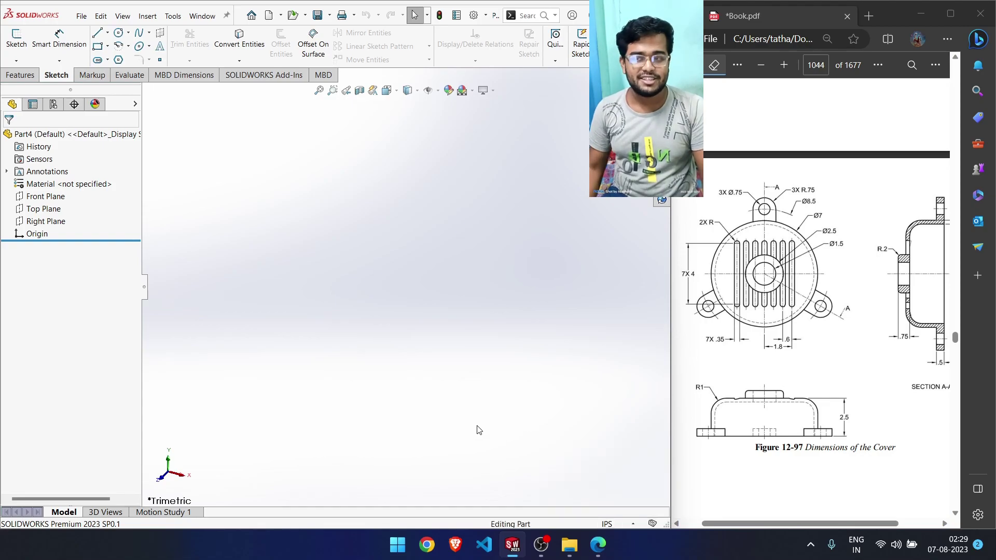
Start a sketch on the Front Plane and draw infinite vertical and horizontal centerlines through the origin
{"action": "left_click", "coordinate": [107, 32]}
{"action": "left_click", "coordinate": [124, 58]}
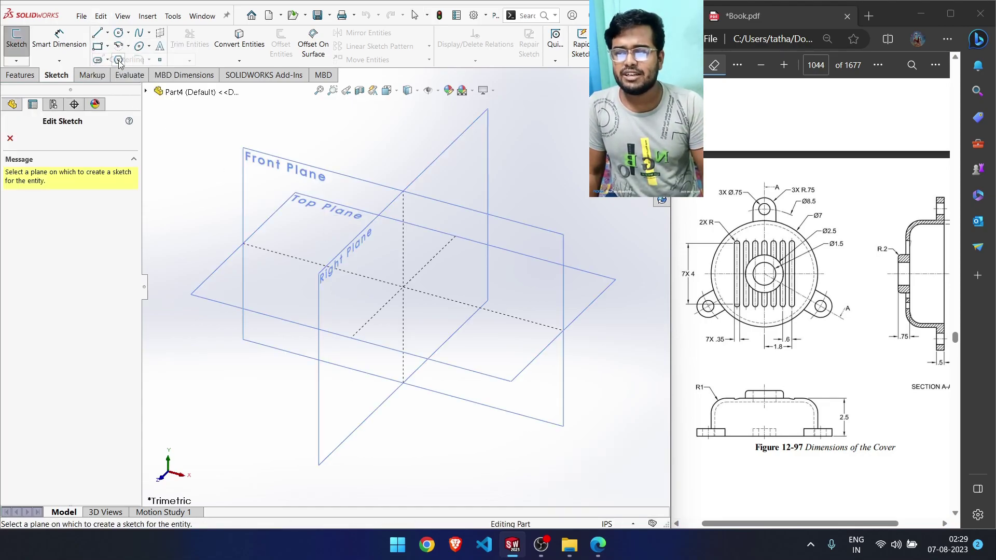
{"action": "left_click", "coordinate": [243, 197]}
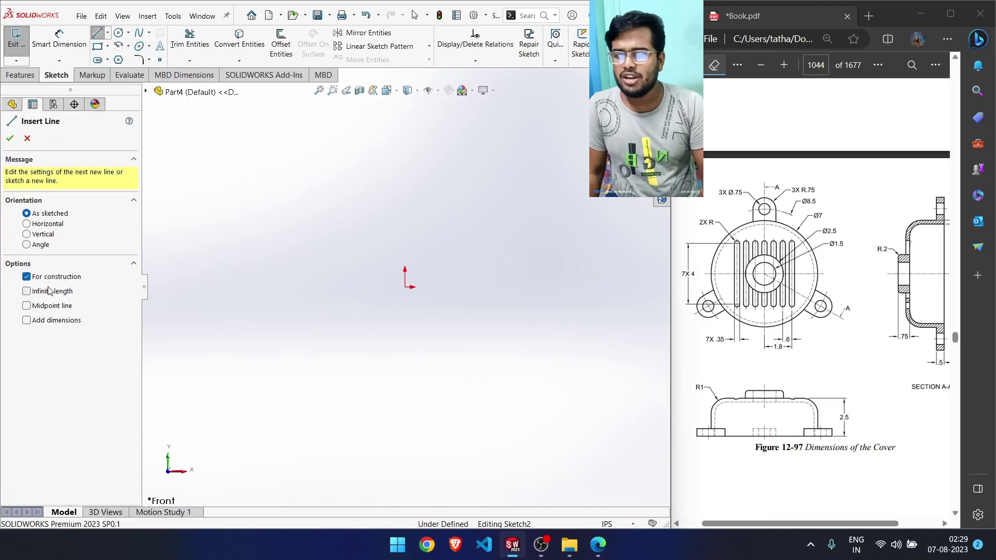
{"action": "left_click", "coordinate": [405, 288]}
{"action": "left_click", "coordinate": [406, 269]}
{"action": "left_click", "coordinate": [405, 288]}
{"action": "left_click", "coordinate": [436, 287]}
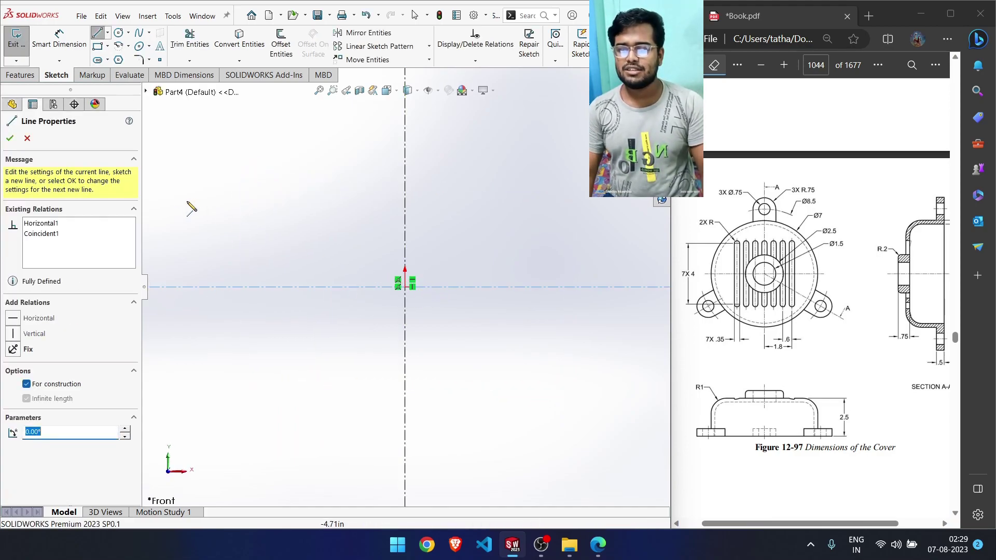
{"action": "left_click", "coordinate": [13, 141]}
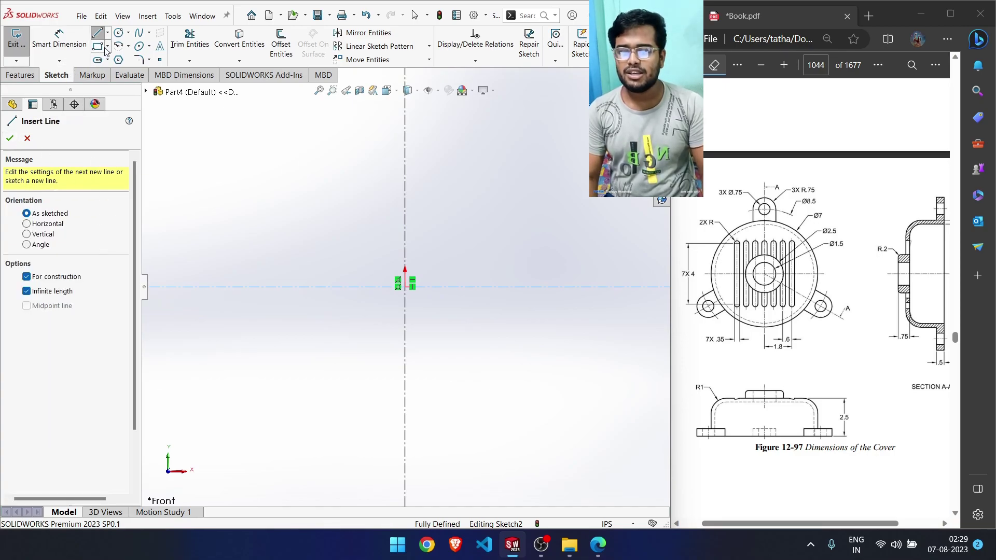
{"action": "left_click", "coordinate": [119, 33]}
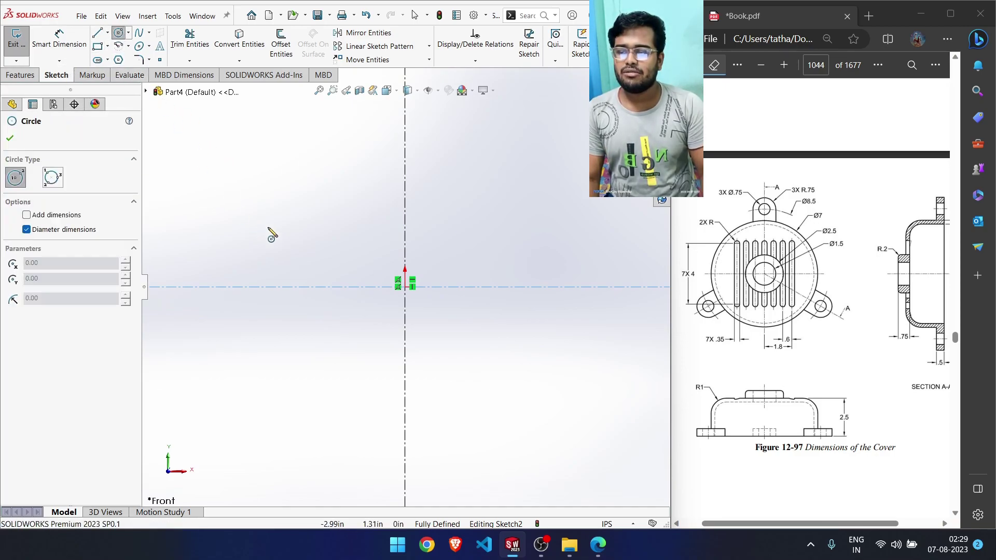
{"action": "left_click", "coordinate": [405, 288]}
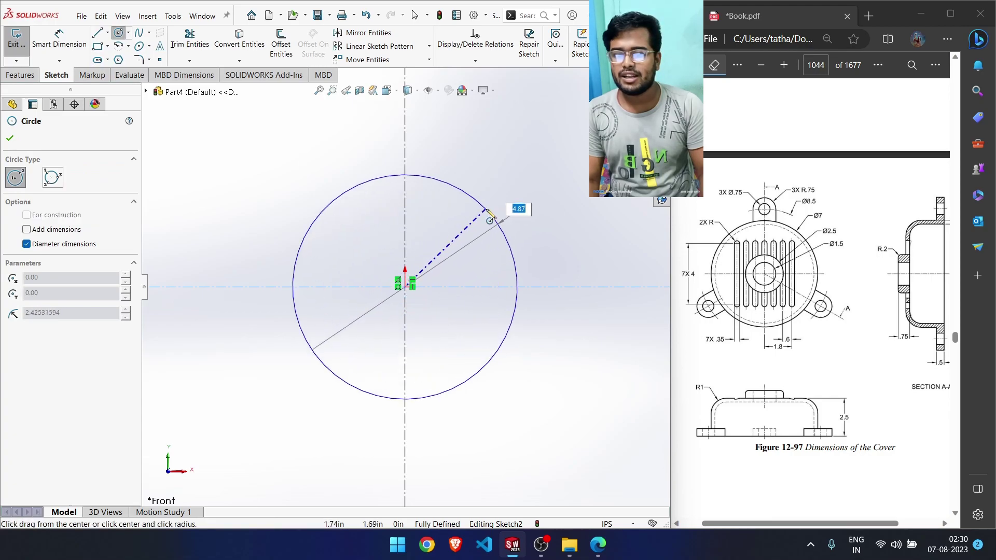
{"action": "left_click", "coordinate": [507, 219]}
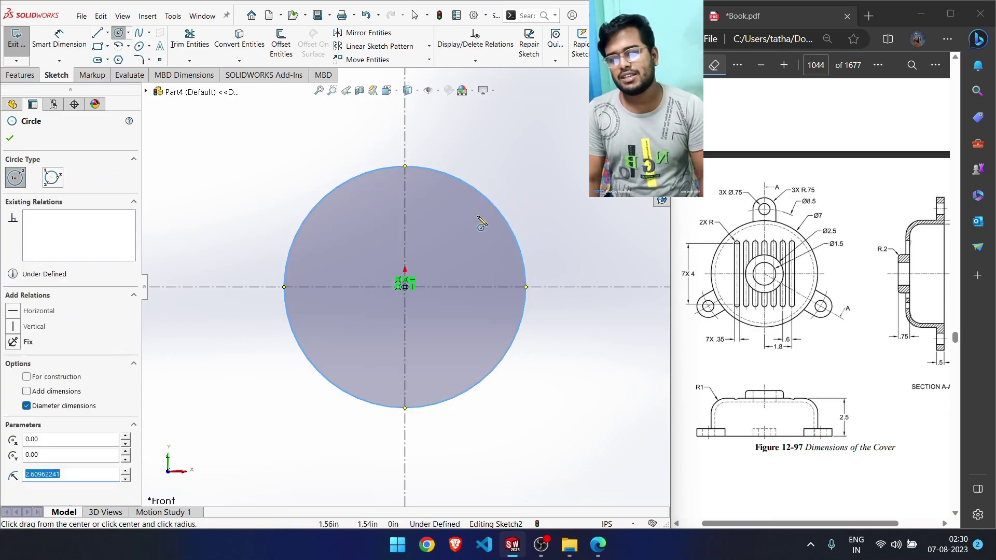
{"action": "left_click", "coordinate": [405, 286]}
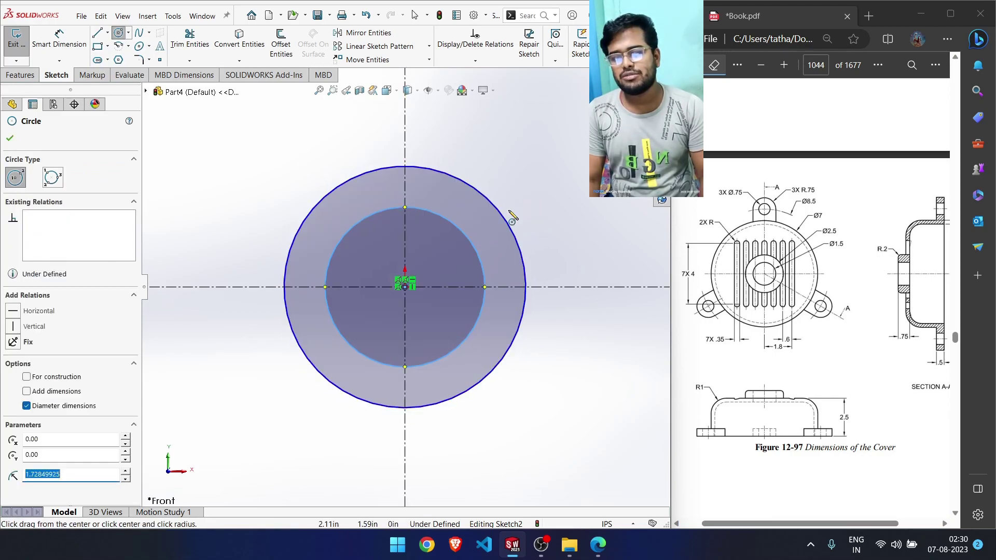
{"action": "right_click_drag", "start_coordinate": [584, 170], "coordinate": [581, 164]}
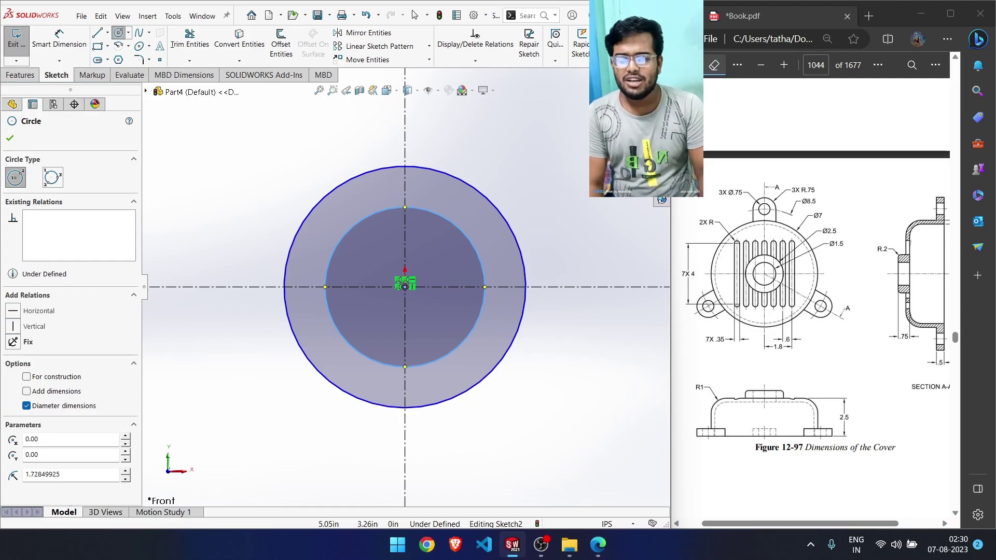
{"action": "left_click", "coordinate": [529, 196]}
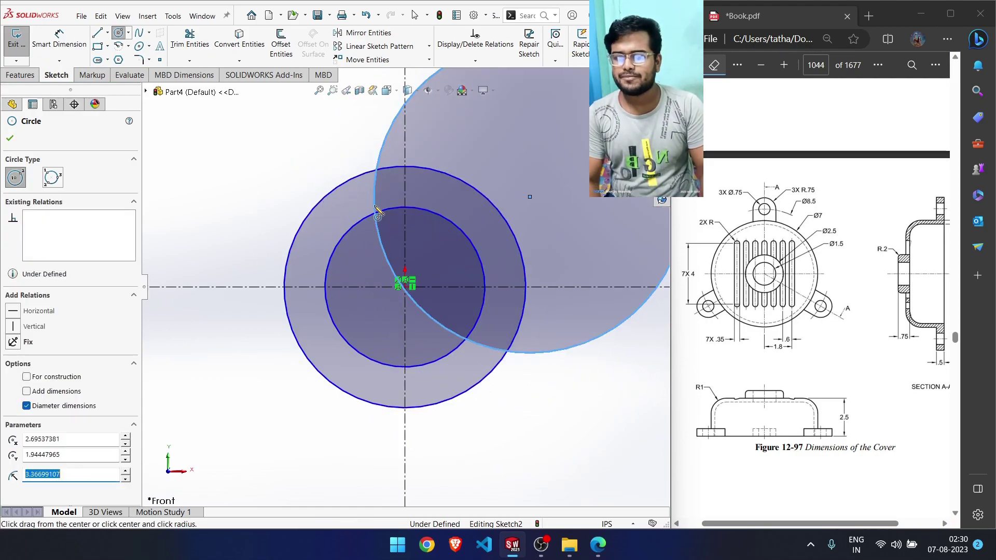
{"action": "left_click", "coordinate": [377, 210]}
{"action": "key", "text": "Escape"}
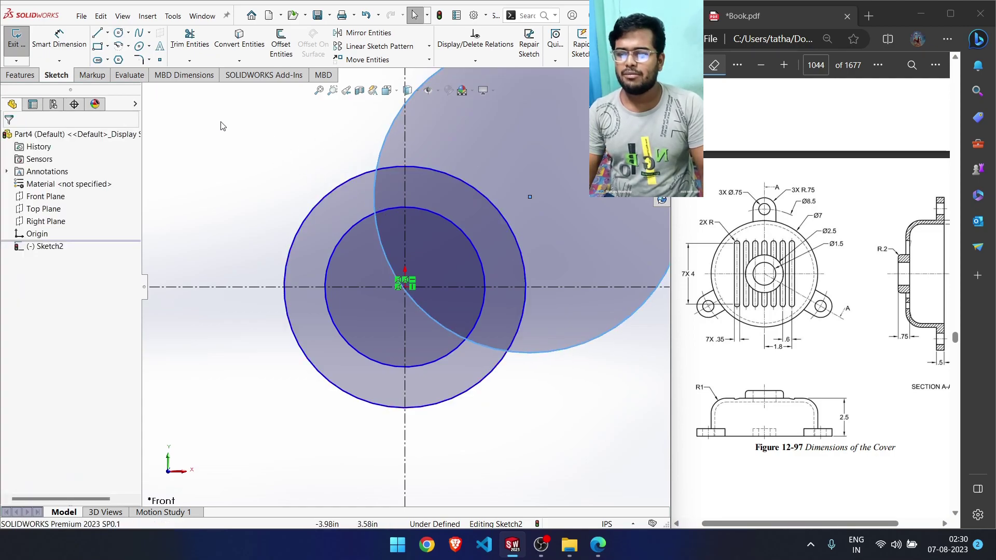
{"action": "scroll", "coordinate": [369, 183], "scroll_direction": "up", "scroll_amount": 2}
{"action": "mouse_move", "coordinate": [249, 110]}
{"action": "left_mouse_down"}
{"action": "mouse_move", "coordinate": [310, 134]}
{"action": "mouse_move", "coordinate": [638, 427]}
{"action": "mouse_move", "coordinate": [621, 432]}
{"action": "left_mouse_up"}
{"action": "key", "text": "Delete"}
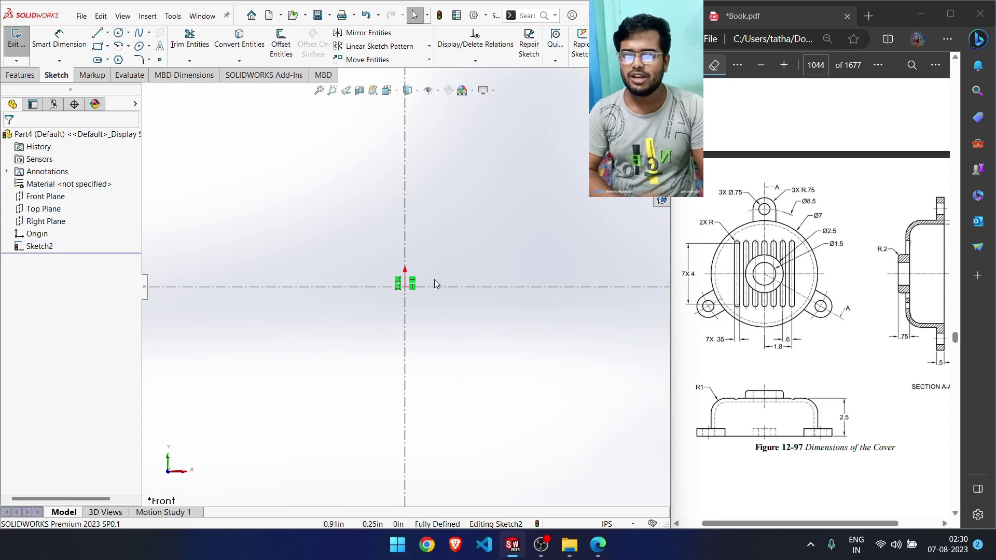
{"action": "left_click_drag", "start_coordinate": [351, 199], "coordinate": [531, 395]}
{"action": "left_click_drag", "start_coordinate": [431, 219], "coordinate": [354, 261]}
{"action": "left_click", "coordinate": [362, 267]}
{"action": "left_click_drag", "start_coordinate": [473, 262], "coordinate": [341, 364]}
{"action": "left_click", "coordinate": [372, 249]}
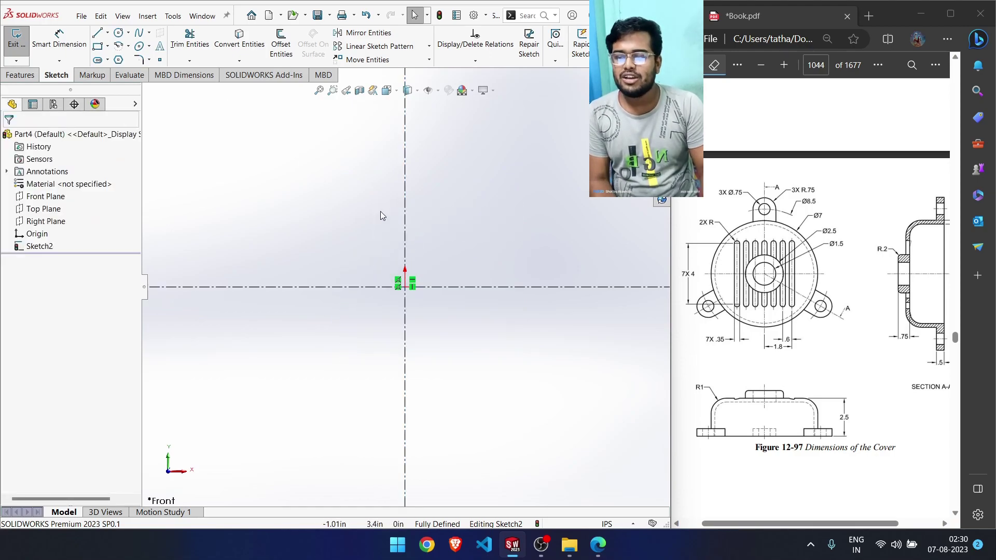
Sketch an open profile about 8.1 in wide and 5.1 in high: horizontal line from the vertical centerline, tangent arc, vertical line down to the horizontal centerline
{"action": "right_click_drag", "start_coordinate": [346, 202], "coordinate": [266, 203]}
{"action": "left_click", "coordinate": [405, 173]}
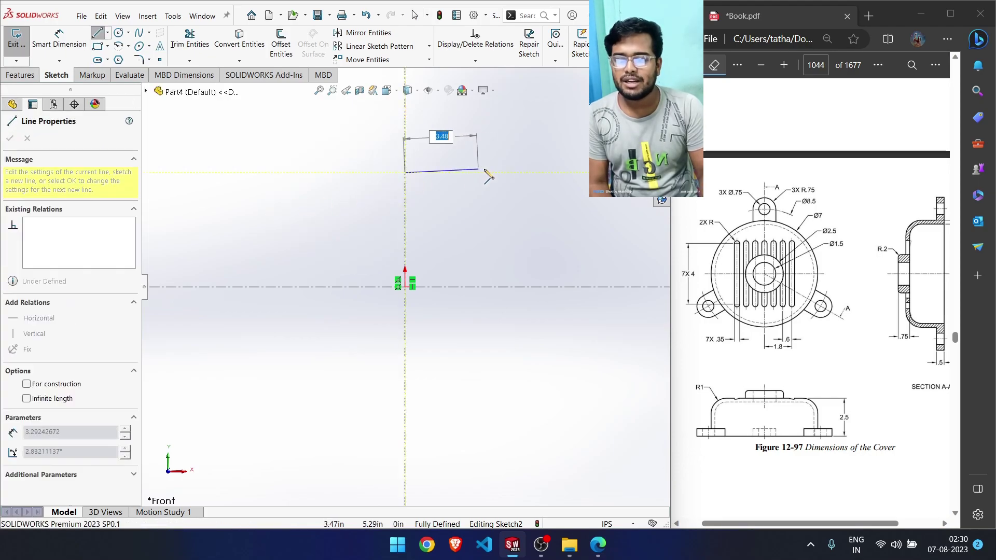
{"action": "left_click", "coordinate": [539, 173]}
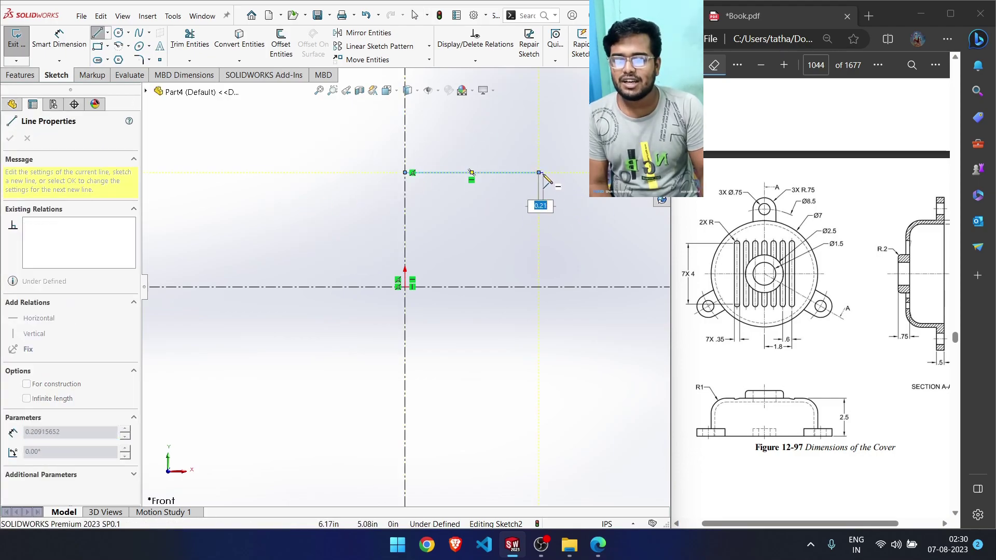
{"action": "left_click", "coordinate": [586, 219]}
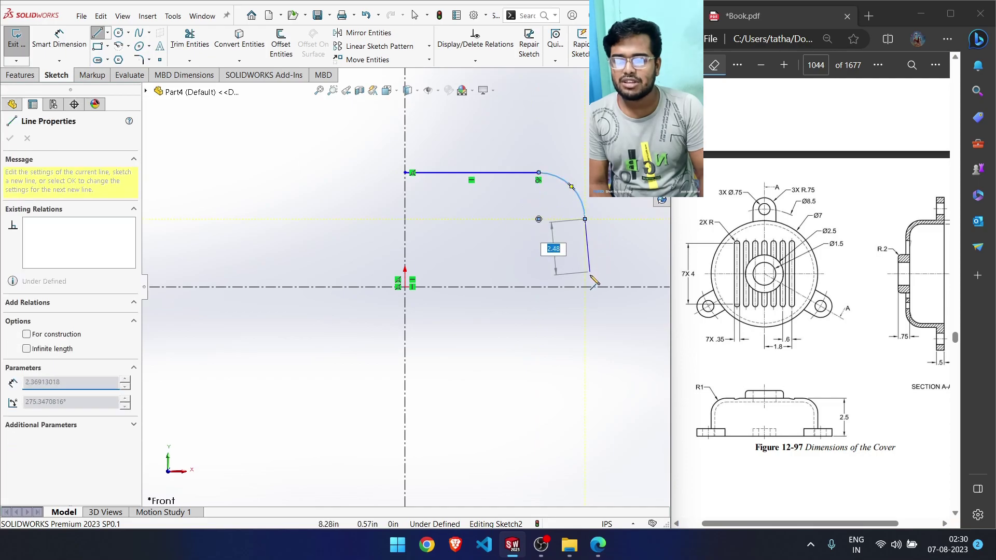
{"action": "left_click", "coordinate": [586, 287]}
{"action": "key", "text": "Escape"}
{"action": "key", "text": "Escape"}
Dimension the profile's outer end across the vertical centerline as a 7 in diameter
{"action": "right_click_drag", "start_coordinate": [547, 317], "coordinate": [548, 257]}
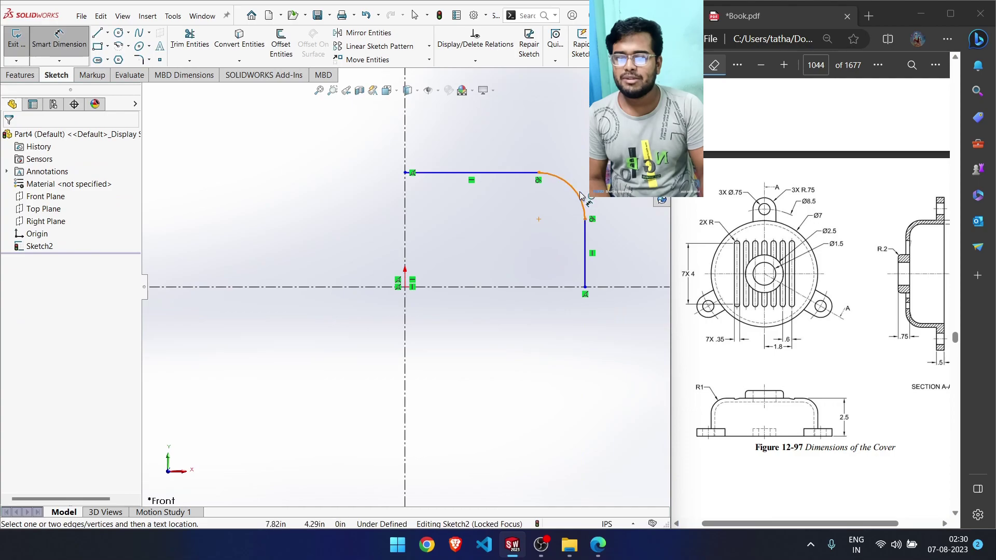
{"action": "left_click", "coordinate": [585, 220]}
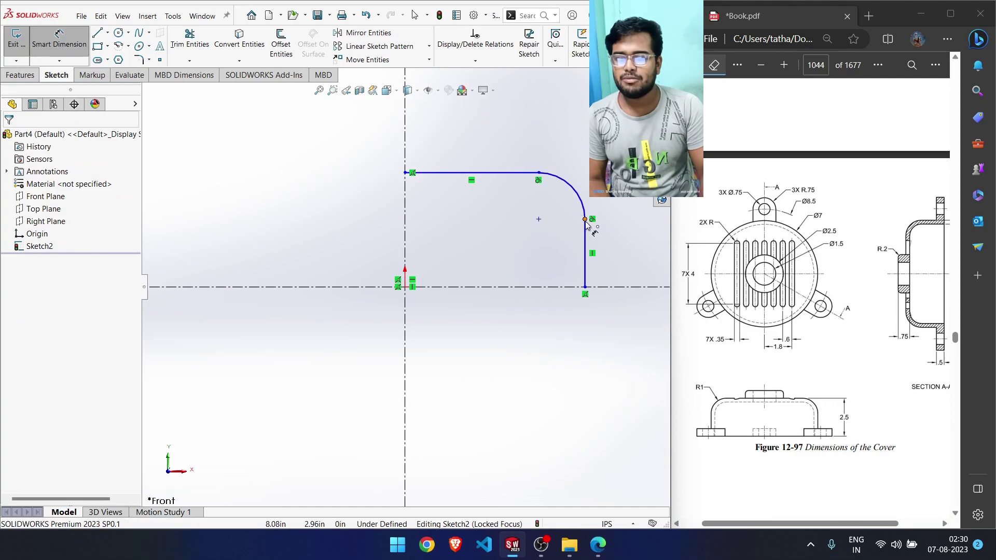
{"action": "left_click", "coordinate": [406, 152]}
{"action": "left_click", "coordinate": [373, 156]}
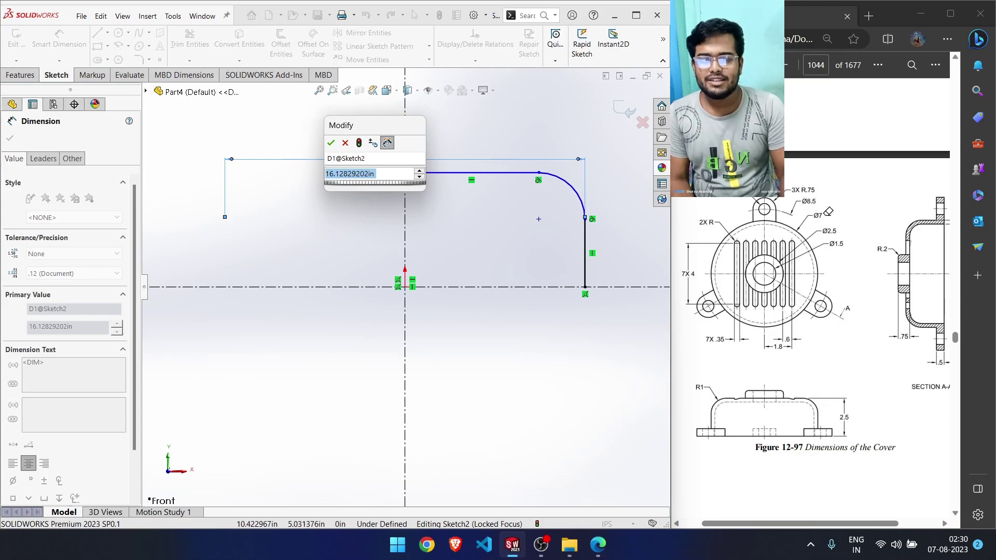
{"action": "type", "text": "7"}
{"action": "key", "text": "Return"}
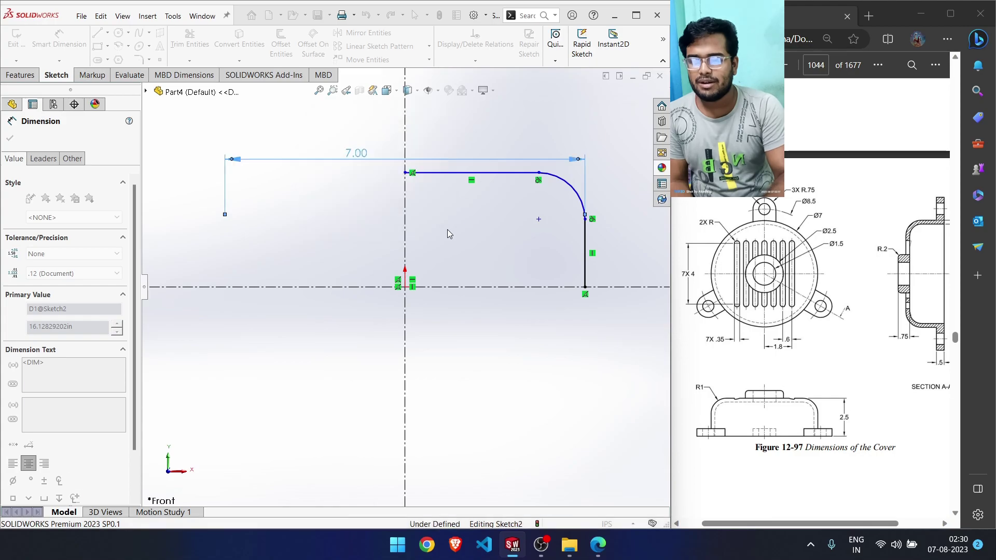
Dimension the profile's corner arc with a radius of 1 in
{"action": "left_click", "coordinate": [568, 187]}
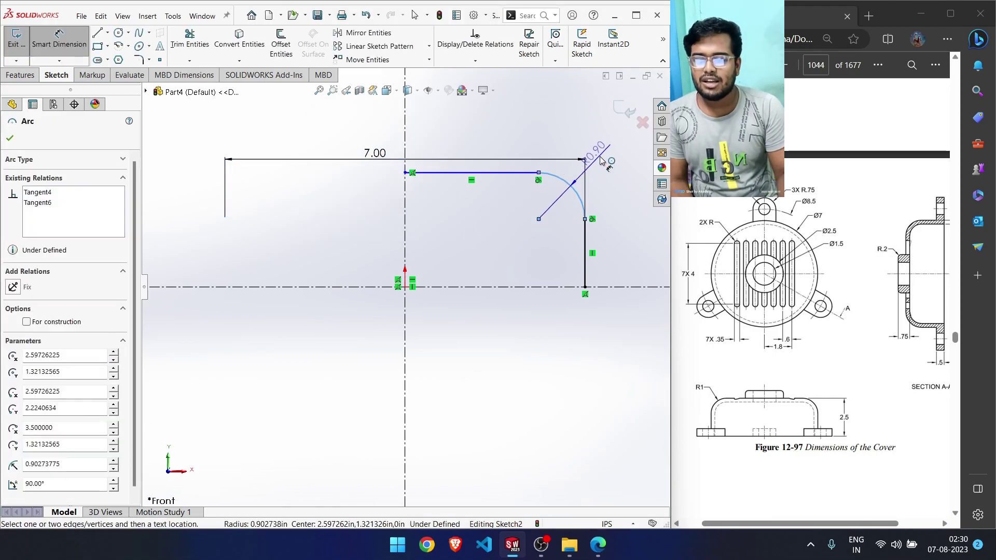
{"action": "left_click", "coordinate": [615, 165]}
{"action": "type", "text": "1"}
{"action": "key", "text": "Return"}
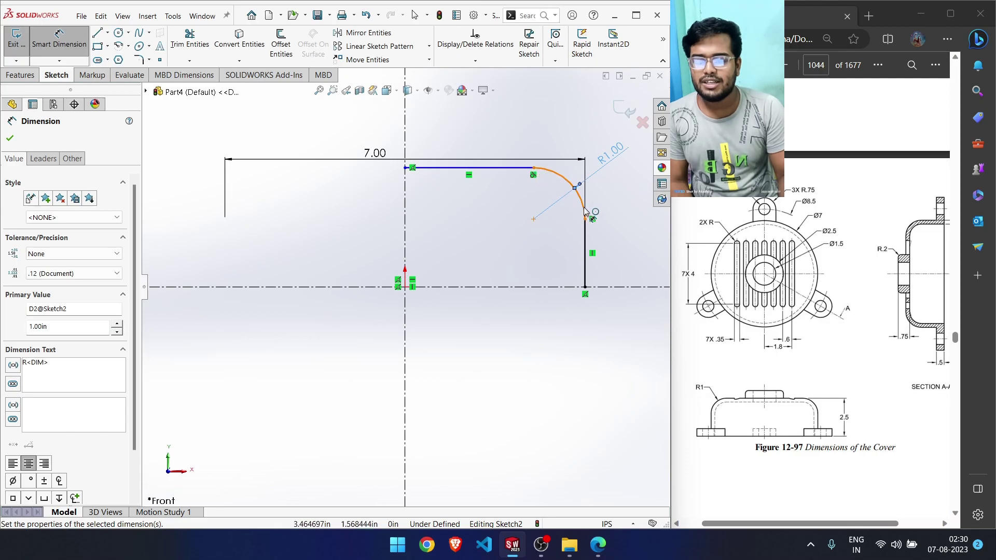
Dimension the height from the horizontal centerline to the arc's upper end as 2.5 in
{"action": "left_click", "coordinate": [535, 168]}
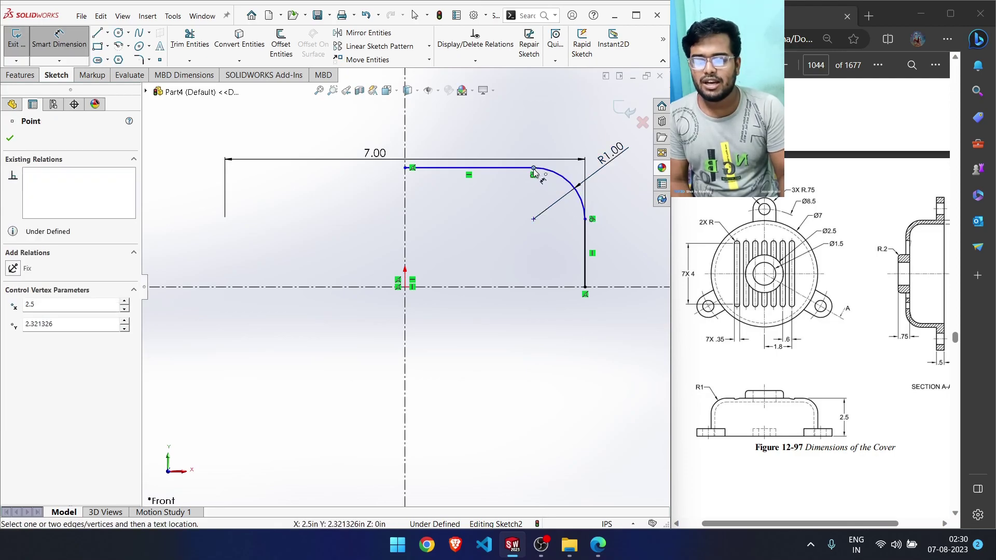
{"action": "left_click", "coordinate": [552, 287]}
{"action": "left_click", "coordinate": [501, 260]}
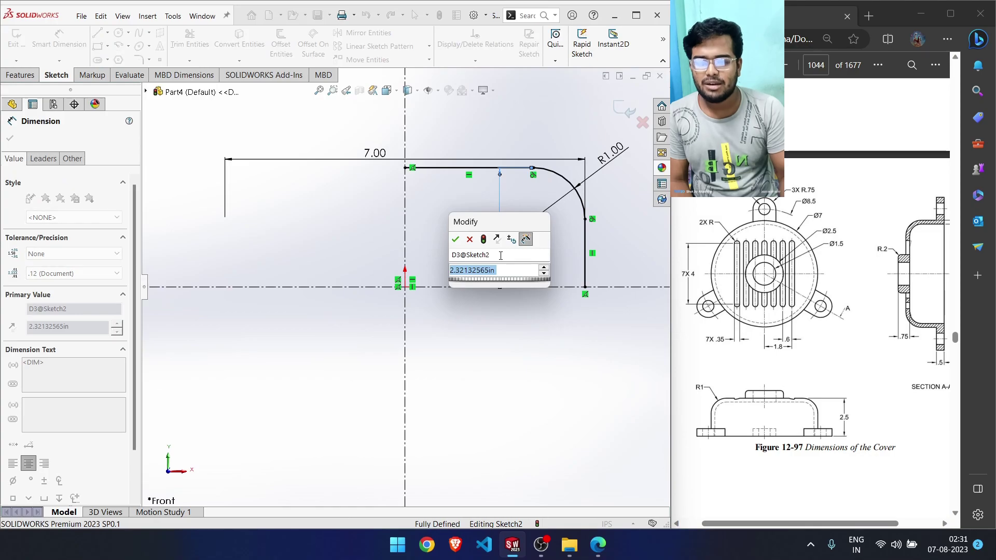
{"action": "type", "text": "2.5"}
{"action": "key", "text": "Return"}
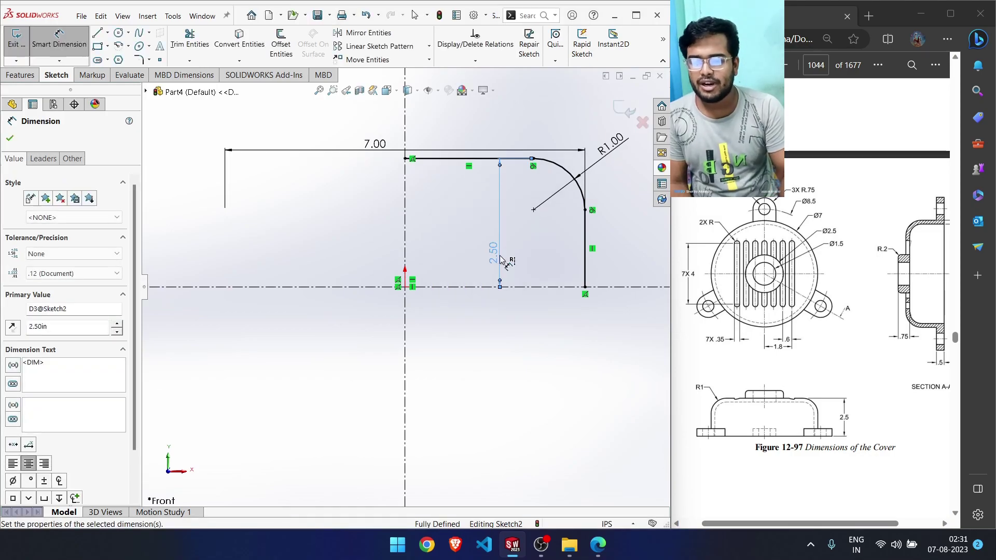
{"action": "key", "text": "Escape"}
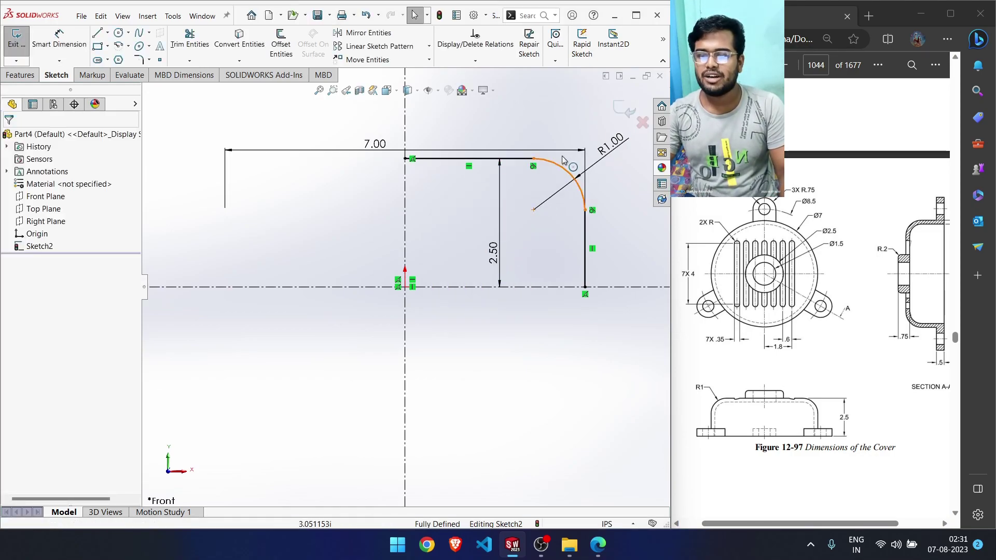
Finish the sketch and revolve the open profile 360° about the vertical centerline as a one-direction thin feature 0.1 in thick
{"action": "left_click", "coordinate": [623, 106]}
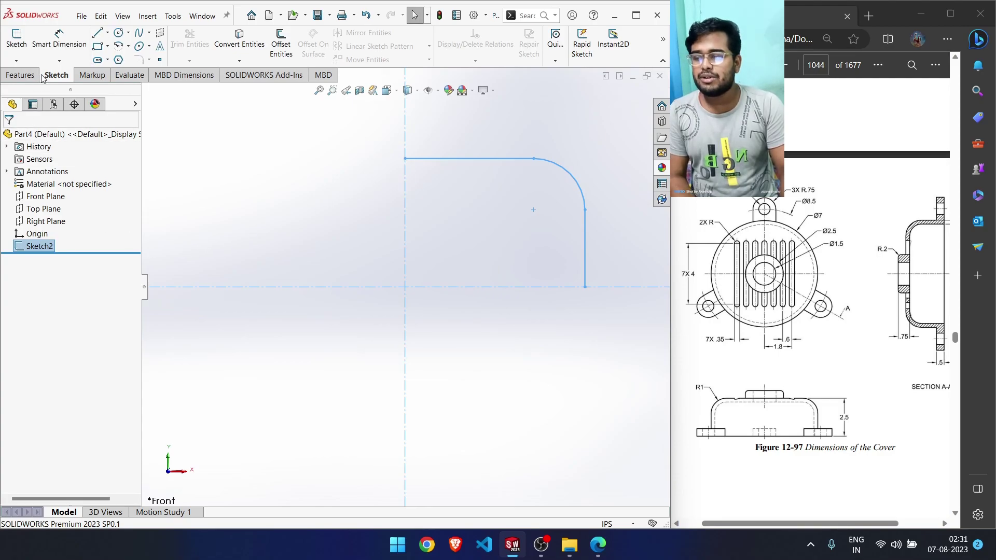
{"action": "left_click", "coordinate": [21, 75]}
{"action": "left_click", "coordinate": [73, 47]}
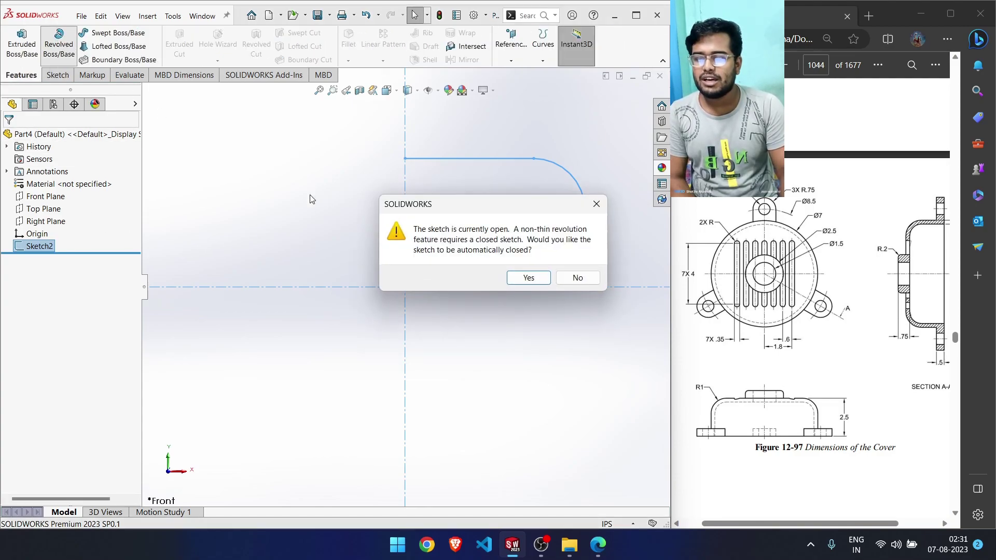
{"action": "left_click", "coordinate": [577, 279]}
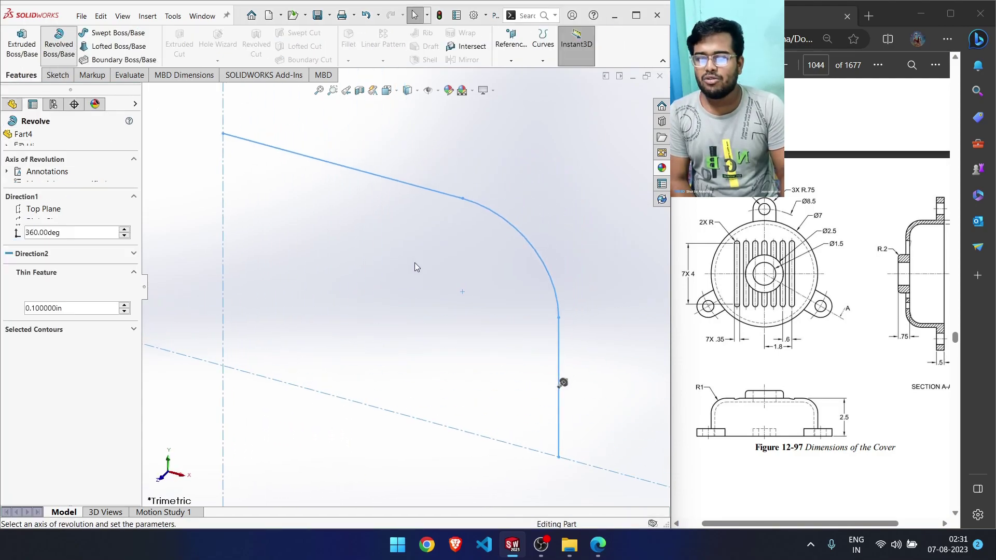
{"action": "left_click", "coordinate": [224, 232]}
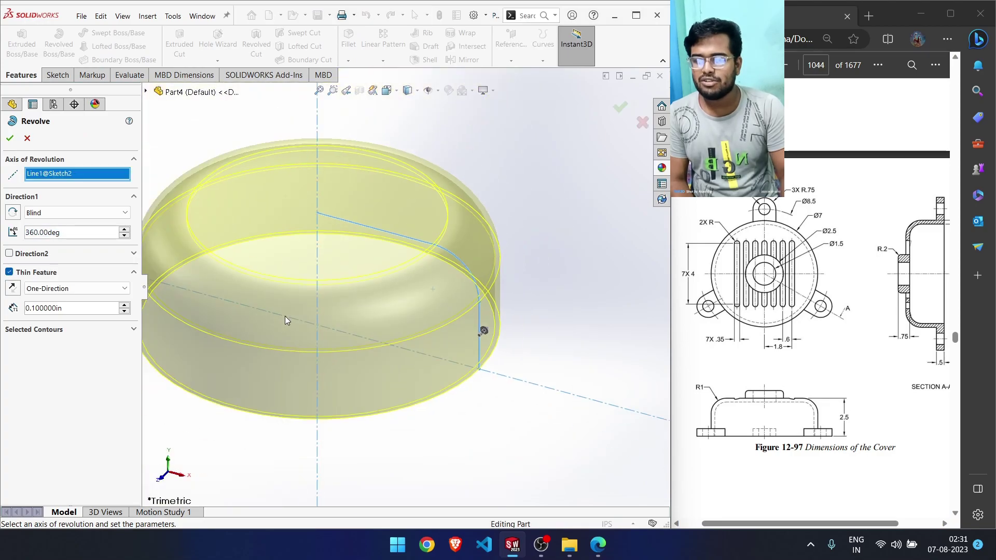
{"action": "left_click", "coordinate": [10, 138]}
{"action": "middle_click_drag", "start_coordinate": [316, 398], "coordinate": [336, 372]}
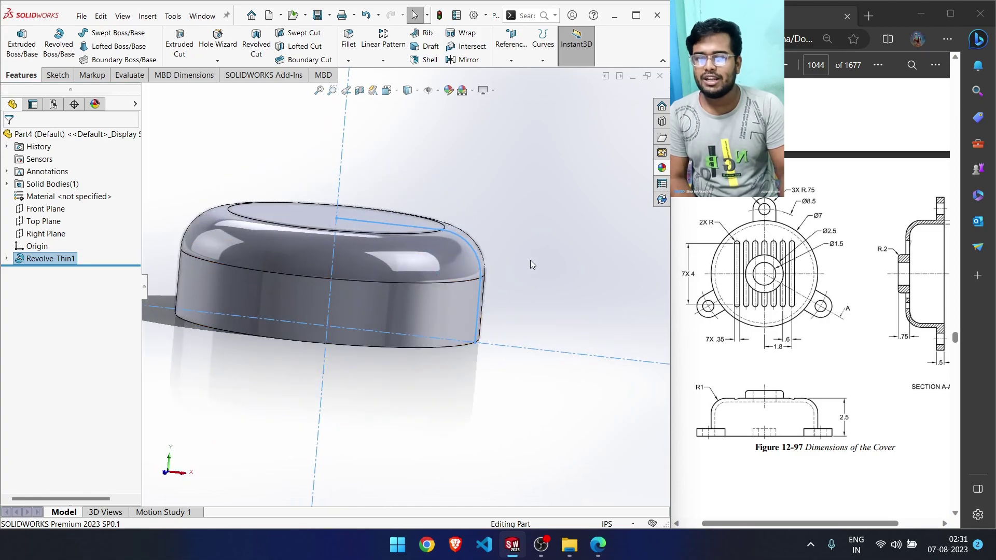
{"action": "left_click", "coordinate": [531, 261]}
{"action": "middle_click_drag", "start_coordinate": [487, 293], "coordinate": [501, 328]}
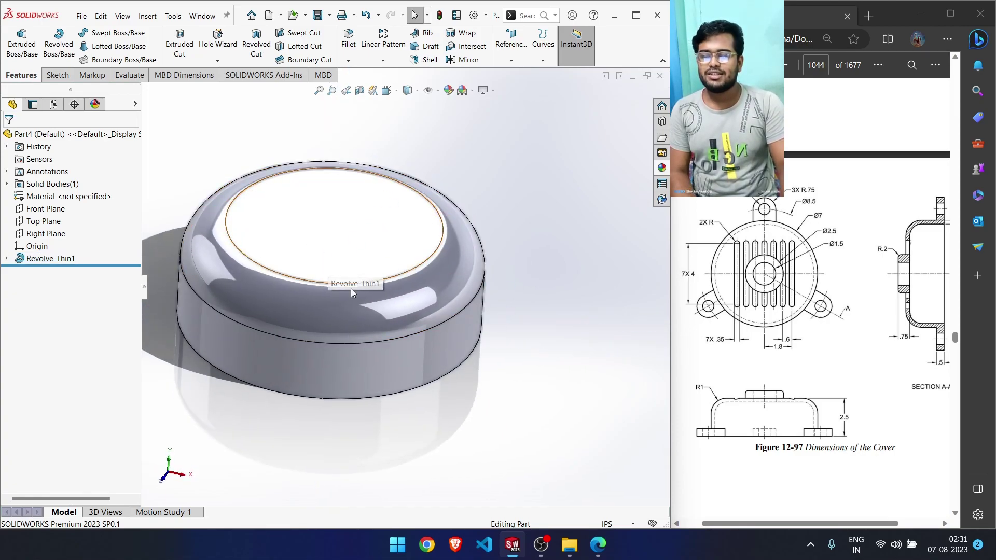
{"action": "middle_click_drag", "start_coordinate": [432, 370], "coordinate": [436, 273]}
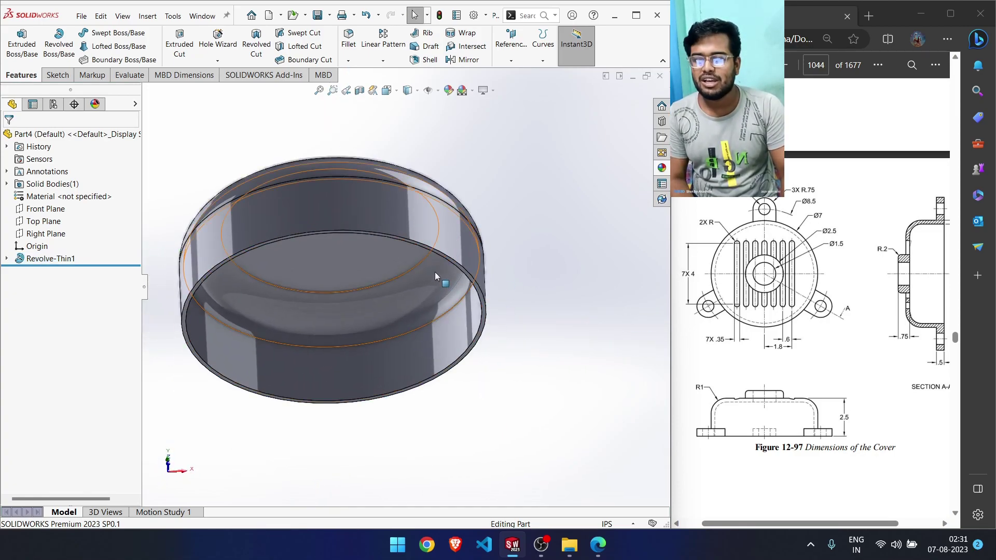
{"action": "middle_click_drag", "start_coordinate": [322, 325], "coordinate": [340, 292]}
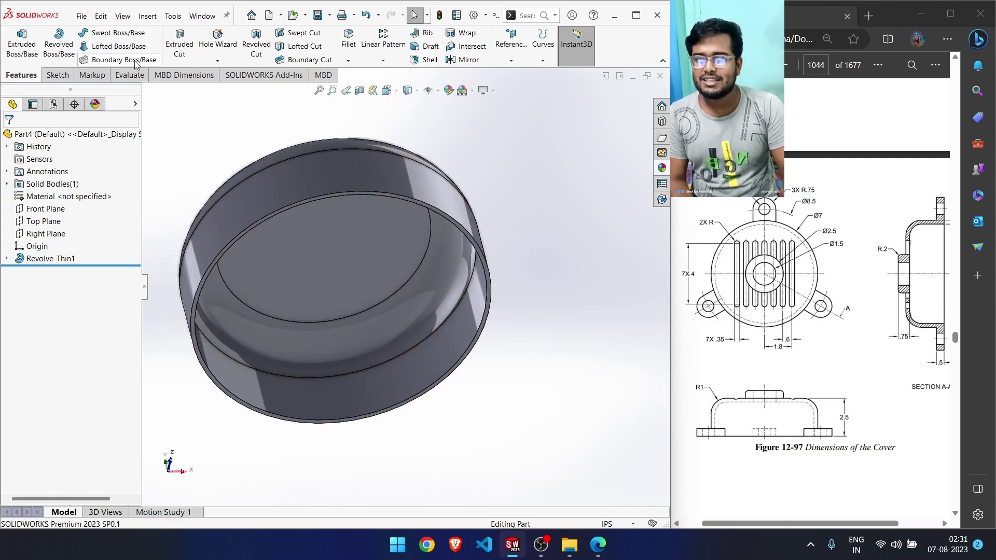
Start opening an existing file and browse to the part folder inside the Desktop's files folder
{"action": "left_click", "coordinate": [84, 20]}
{"action": "left_click", "coordinate": [101, 47]}
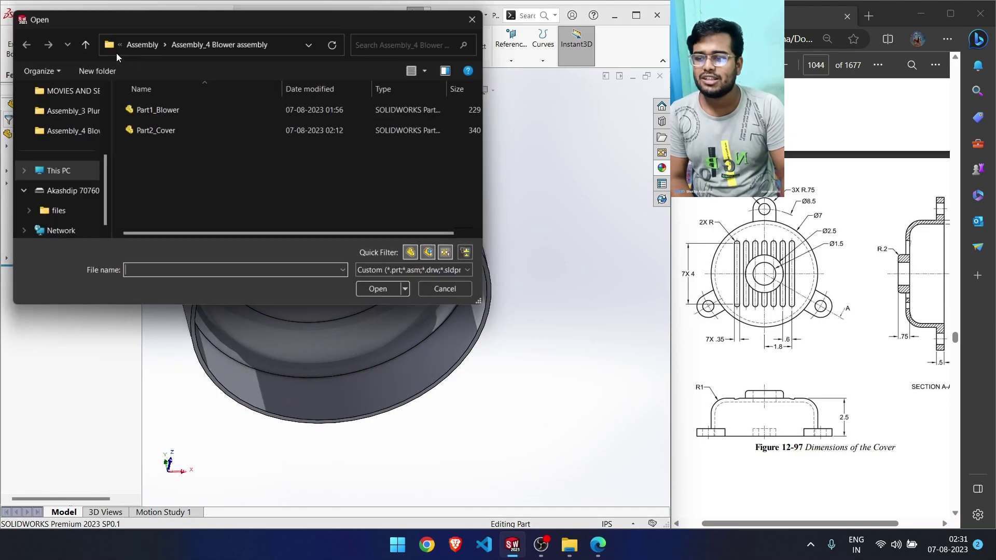
{"action": "left_click", "coordinate": [138, 41]}
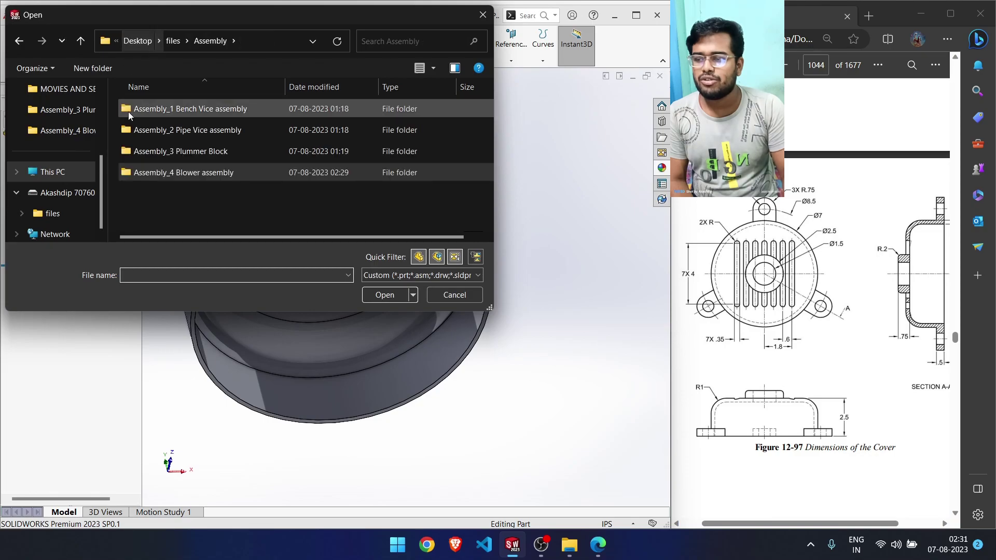
{"action": "scroll", "coordinate": [46, 132], "scroll_direction": "up", "scroll_amount": 1}
{"action": "scroll", "coordinate": [46, 131], "scroll_direction": "up", "scroll_amount": 3}
{"action": "left_click", "coordinate": [50, 193]}
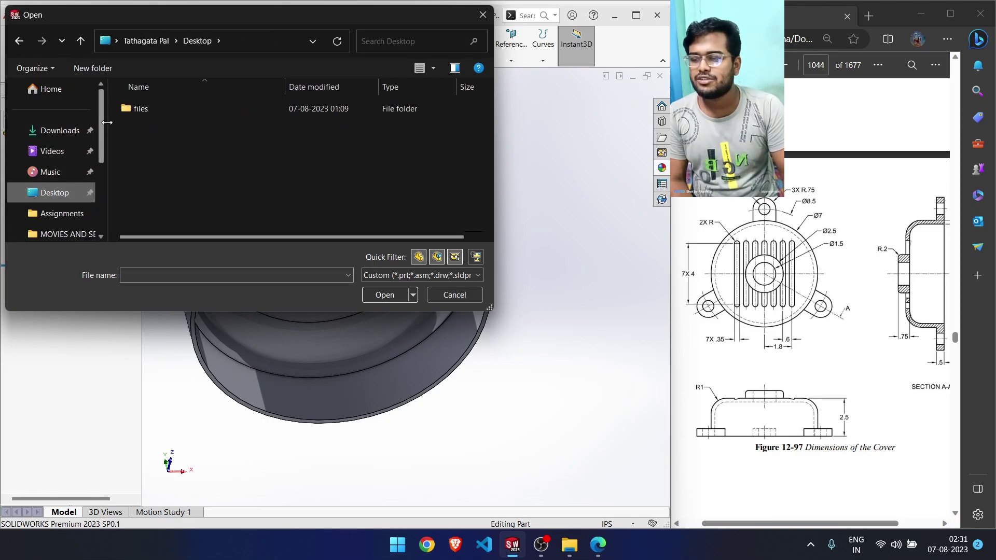
{"action": "double_click", "coordinate": [131, 109]}
{"action": "double_click", "coordinate": [136, 128]}
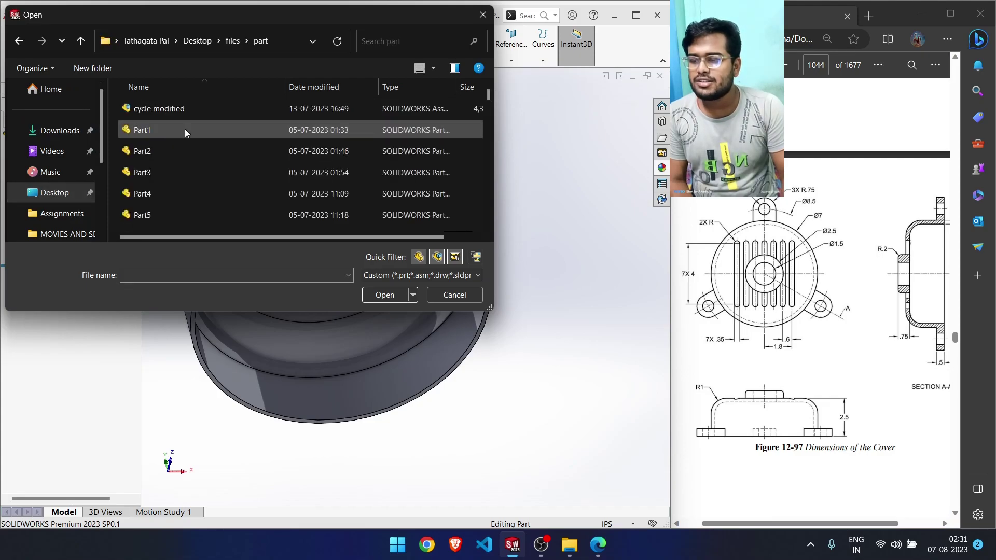
Show the files as large icons, open Part83 - shell 2 to examine its shelled body, and close it again
{"action": "left_click", "coordinate": [434, 68]}
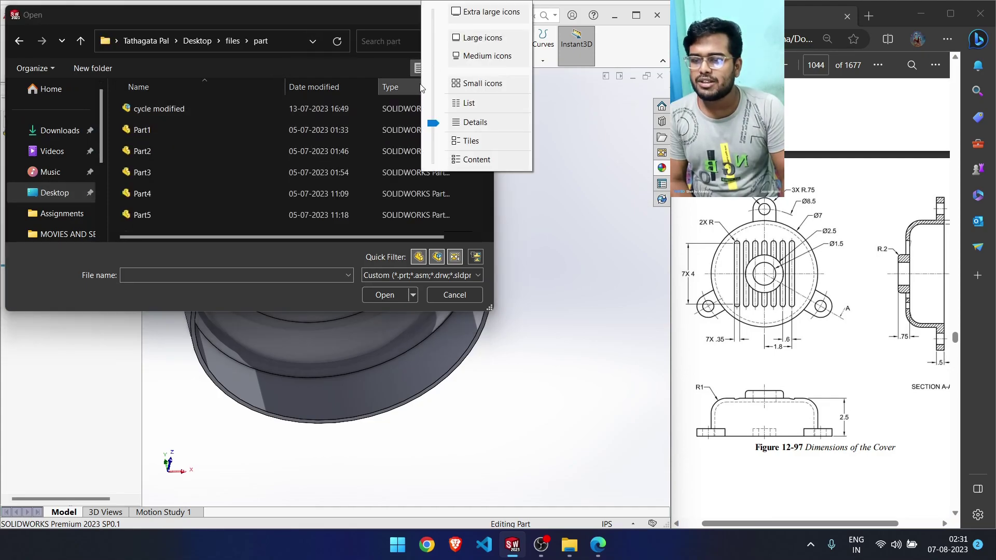
{"action": "left_click", "coordinate": [460, 38]}
{"action": "scroll", "coordinate": [390, 111], "scroll_direction": "down", "scroll_amount": 13}
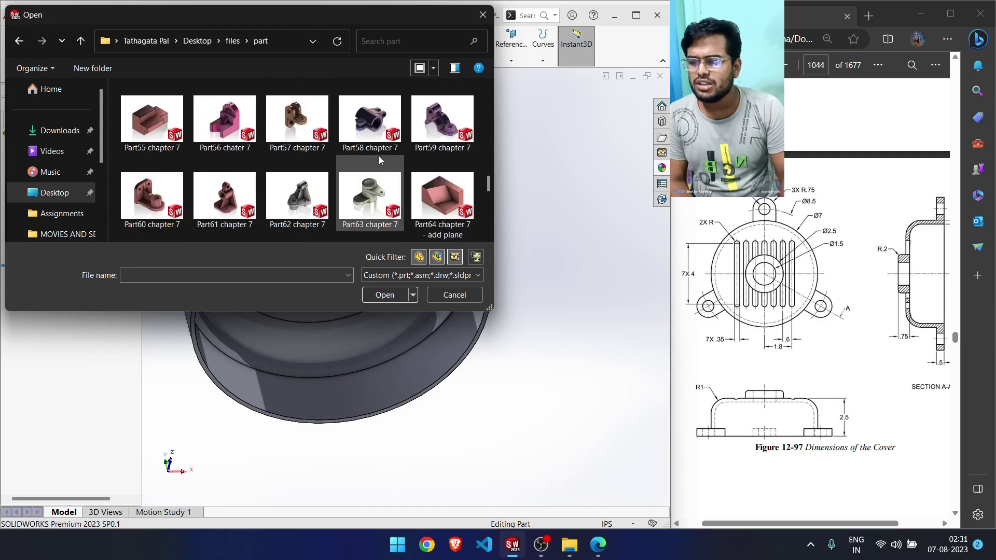
{"action": "scroll", "coordinate": [378, 158], "scroll_direction": "down", "scroll_amount": 3}
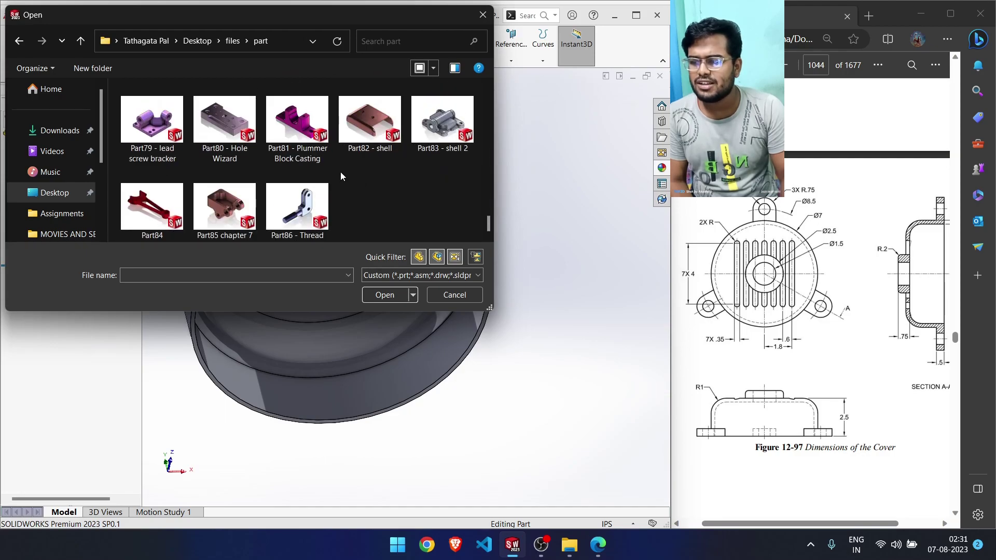
{"action": "double_click", "coordinate": [425, 135]}
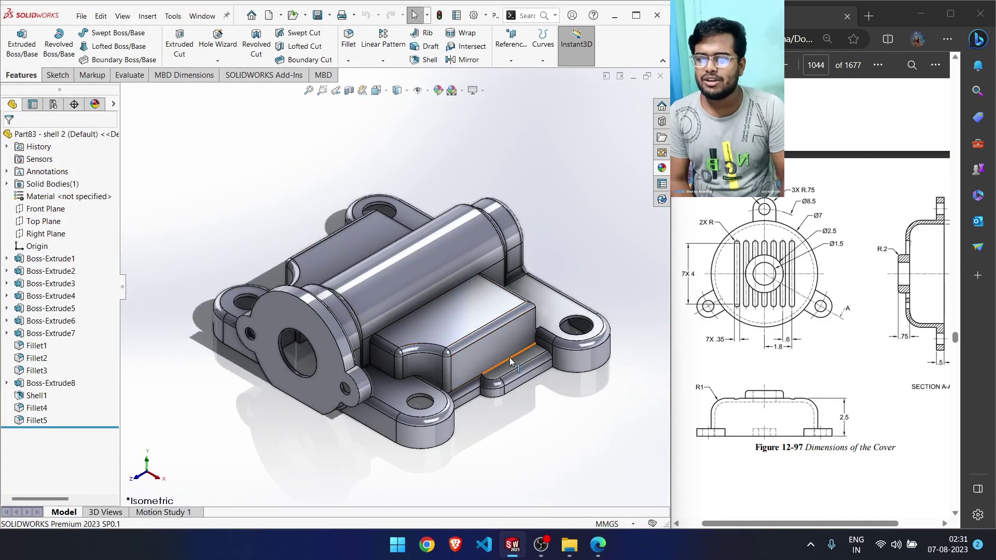
{"action": "middle_click_drag", "start_coordinate": [488, 274], "coordinate": [526, 436]}
{"action": "left_click", "coordinate": [660, 76]}
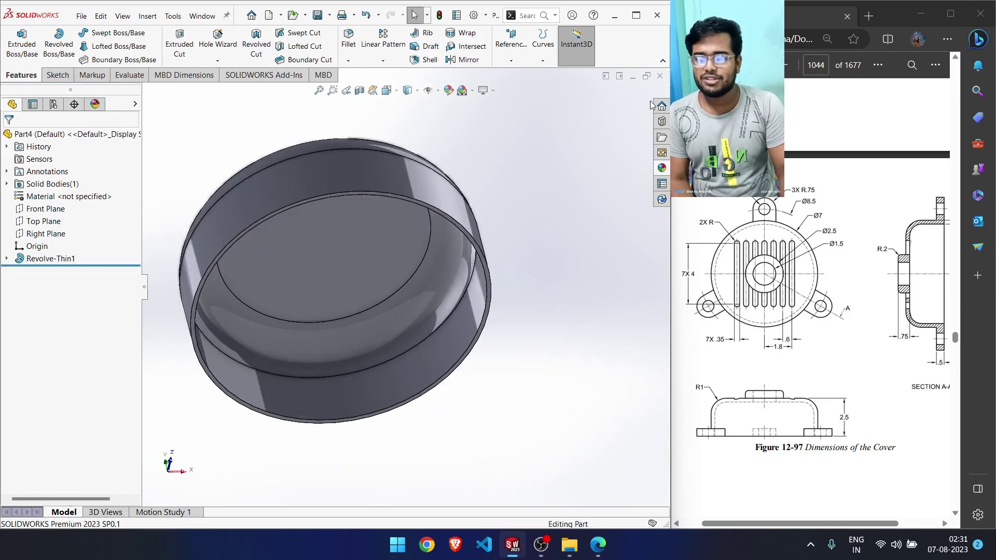
Start a new sketch on the Top Plane of the cover part
{"action": "middle_click_drag", "start_coordinate": [418, 289], "coordinate": [402, 502]}
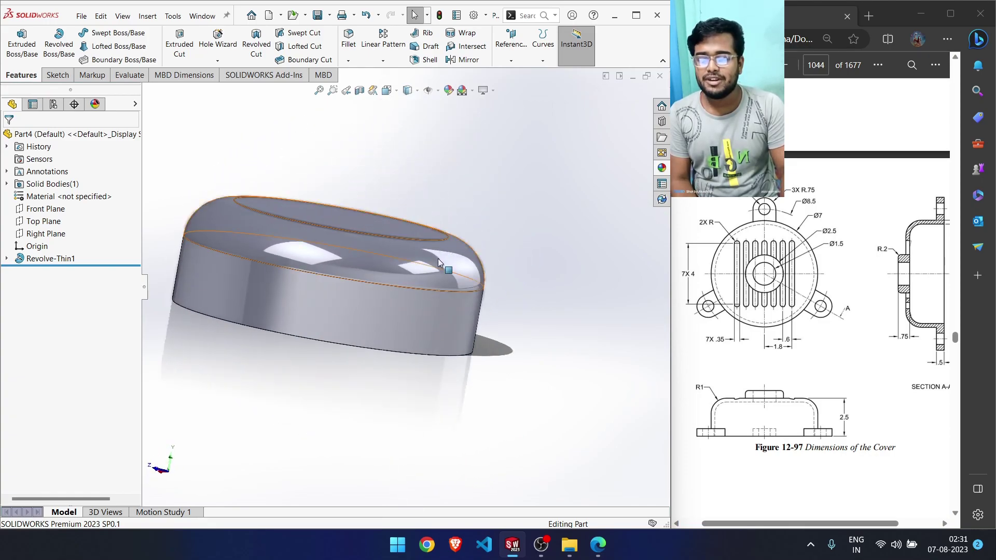
{"action": "middle_click_drag", "start_coordinate": [577, 240], "coordinate": [530, 278]}
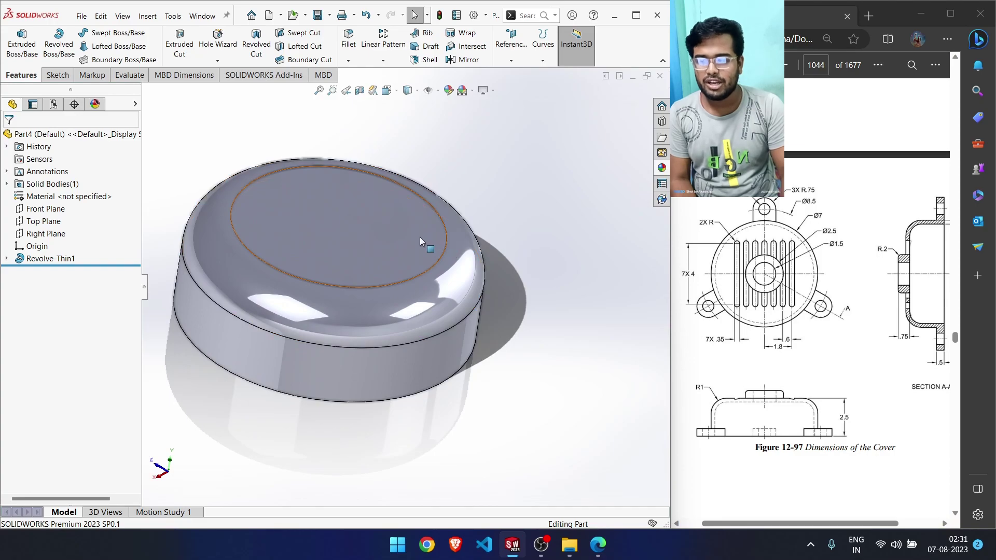
{"action": "middle_click_drag", "start_coordinate": [444, 345], "coordinate": [434, 318]}
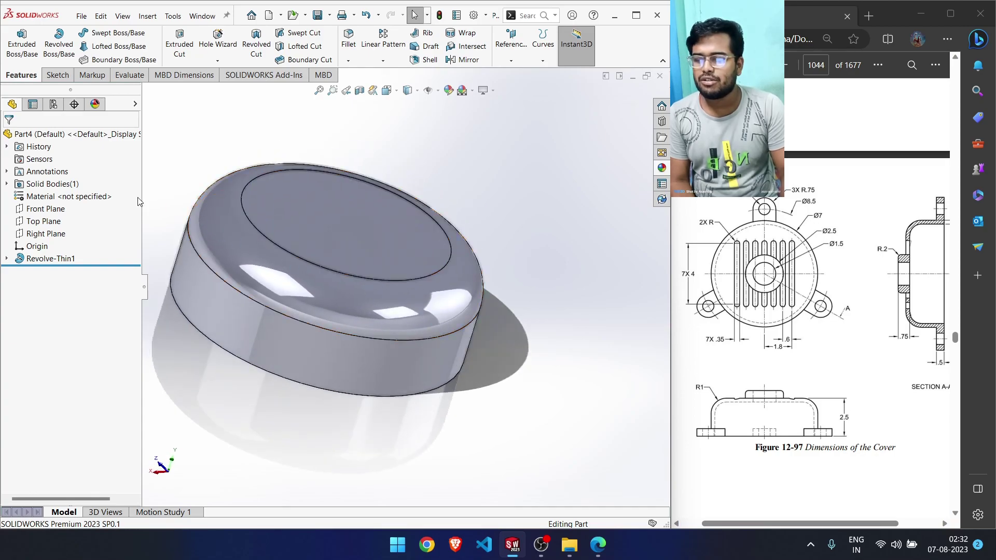
{"action": "left_click", "coordinate": [37, 224]}
{"action": "middle_click_drag", "start_coordinate": [441, 311], "coordinate": [411, 447]}
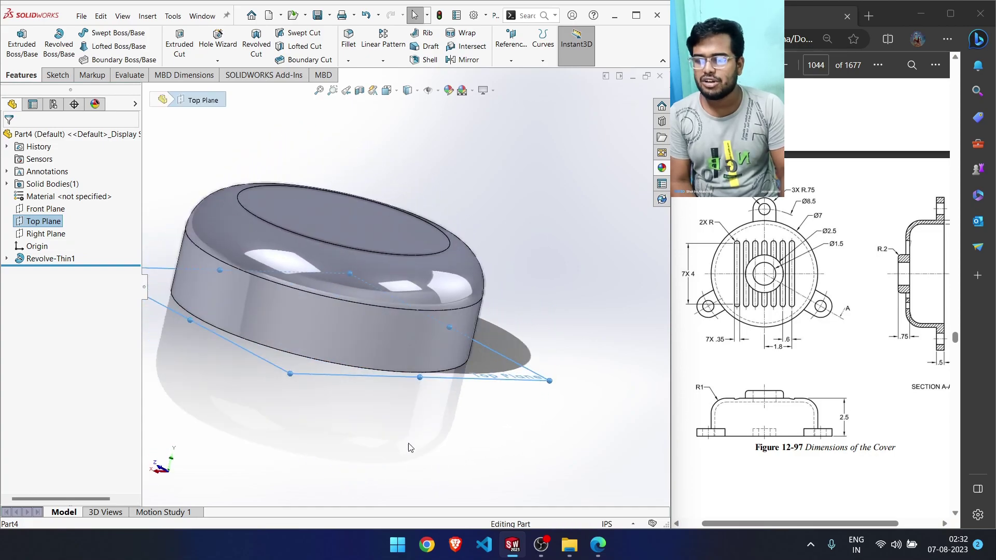
{"action": "right_click", "coordinate": [52, 225]}
{"action": "left_click", "coordinate": [61, 207]}
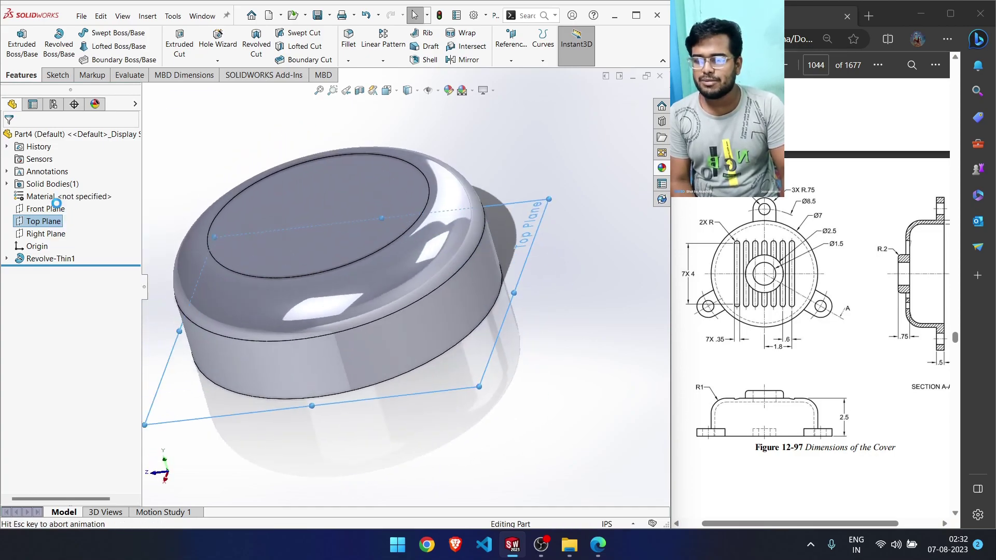
{"action": "scroll", "coordinate": [394, 236], "scroll_direction": "up", "scroll_amount": 2}
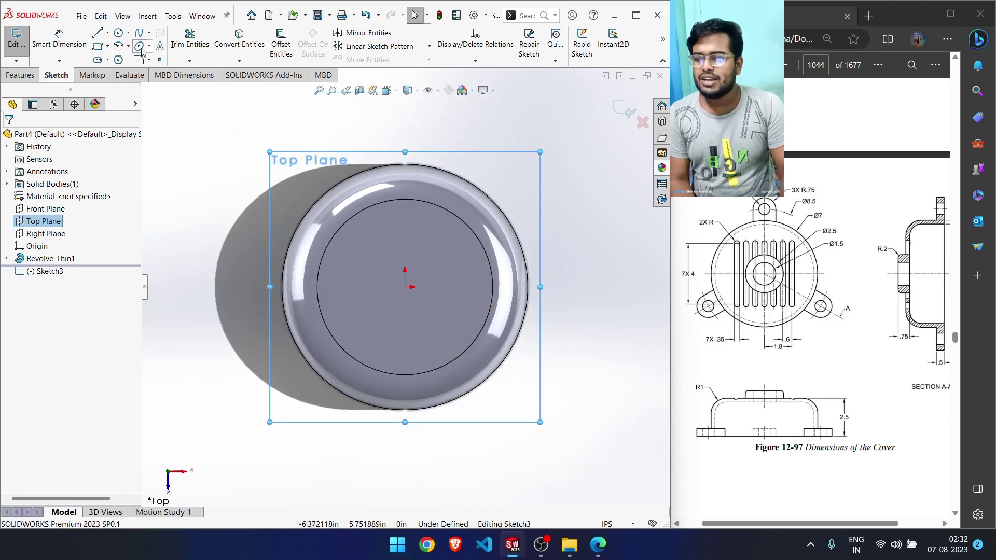
Draw infinite vertical and horizontal construction centerlines through the origin
{"action": "left_click", "coordinate": [107, 33]}
{"action": "left_click", "coordinate": [124, 58]}
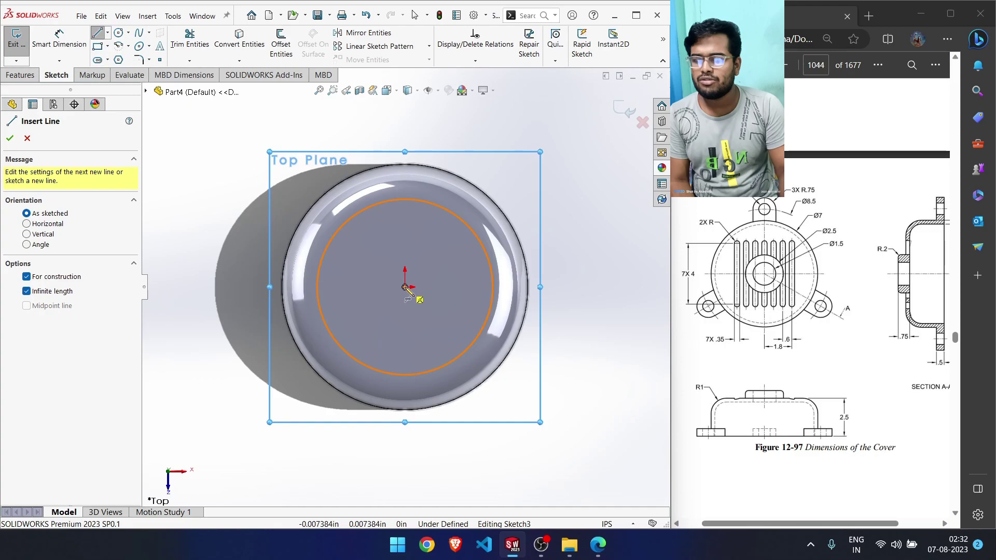
{"action": "left_click_drag", "start_coordinate": [404, 287], "coordinate": [406, 251]}
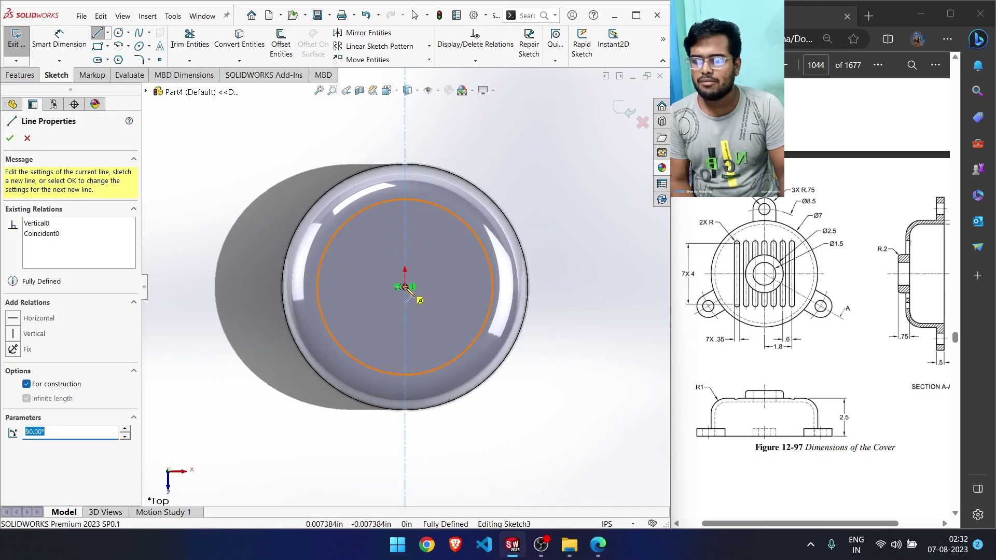
{"action": "left_click_drag", "start_coordinate": [405, 287], "coordinate": [463, 280]}
{"action": "mouse_move", "coordinate": [569, 203]}
{"action": "right_mouse_down"}
{"action": "mouse_move", "coordinate": [577, 206]}
{"action": "mouse_move", "coordinate": [511, 193]}
{"action": "right_mouse_up"}
{"action": "right_click_drag", "start_coordinate": [266, 165], "coordinate": [305, 164]}
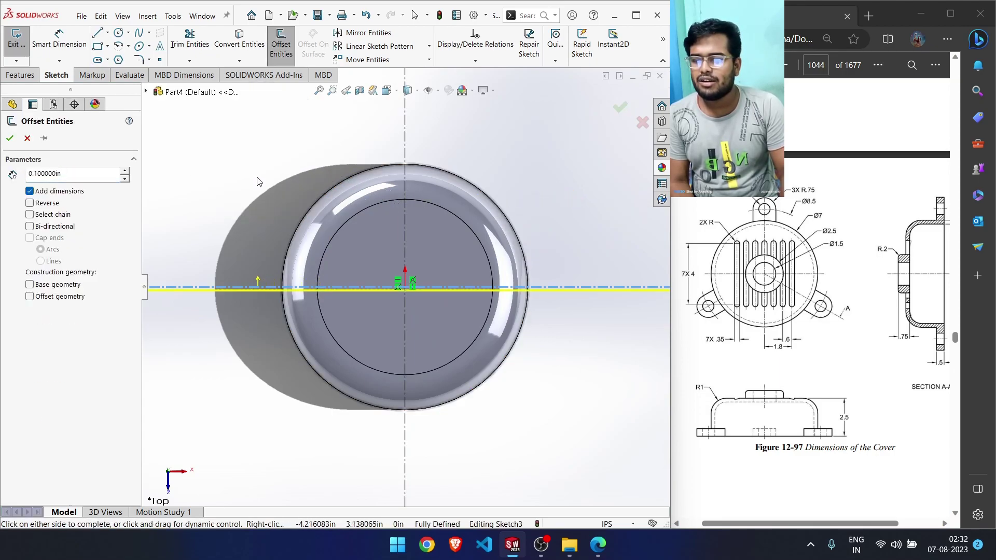
{"action": "left_click", "coordinate": [27, 138]}
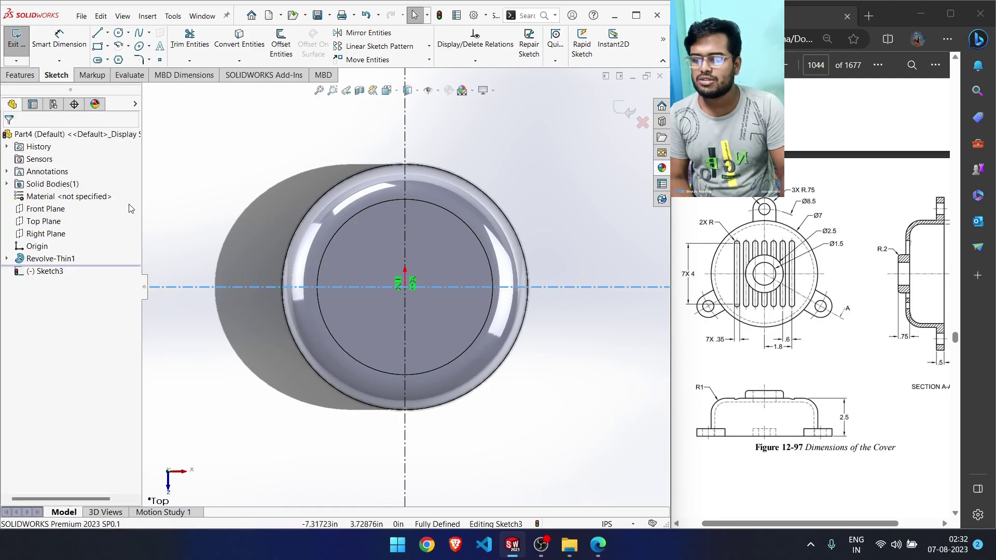
Sketch a circle about 9.37 in in diameter around the shell, centered on the origin
{"action": "right_click_drag", "start_coordinate": [197, 200], "coordinate": [238, 195]}
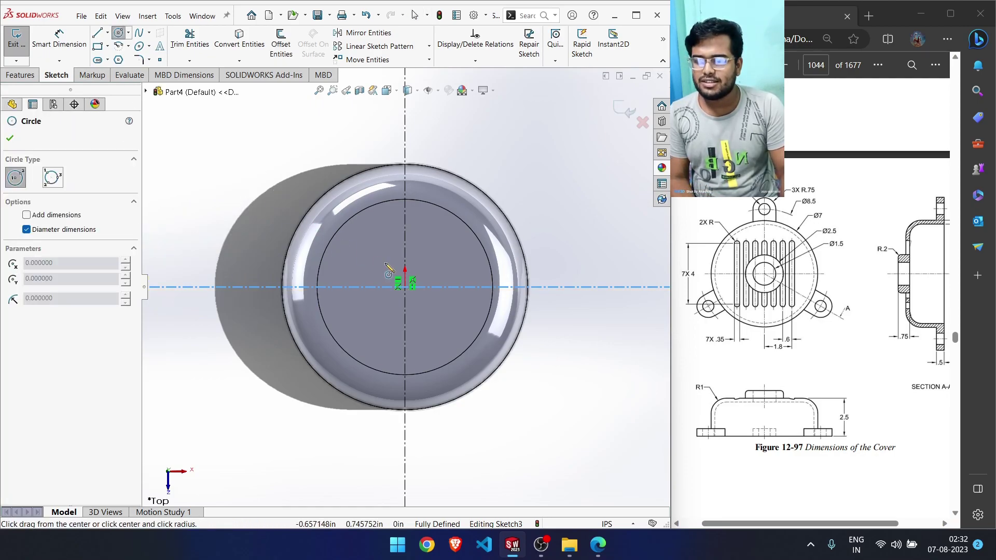
{"action": "left_click", "coordinate": [406, 287]}
{"action": "left_click", "coordinate": [513, 163]}
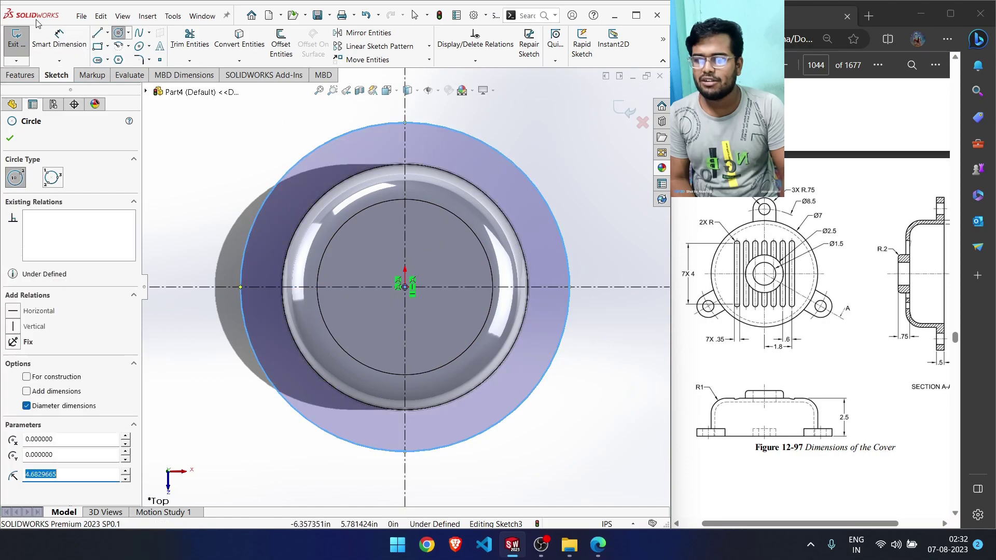
Dimension the circle's diameter as 8.5 in
{"action": "left_click", "coordinate": [59, 36]}
{"action": "left_click", "coordinate": [559, 226]}
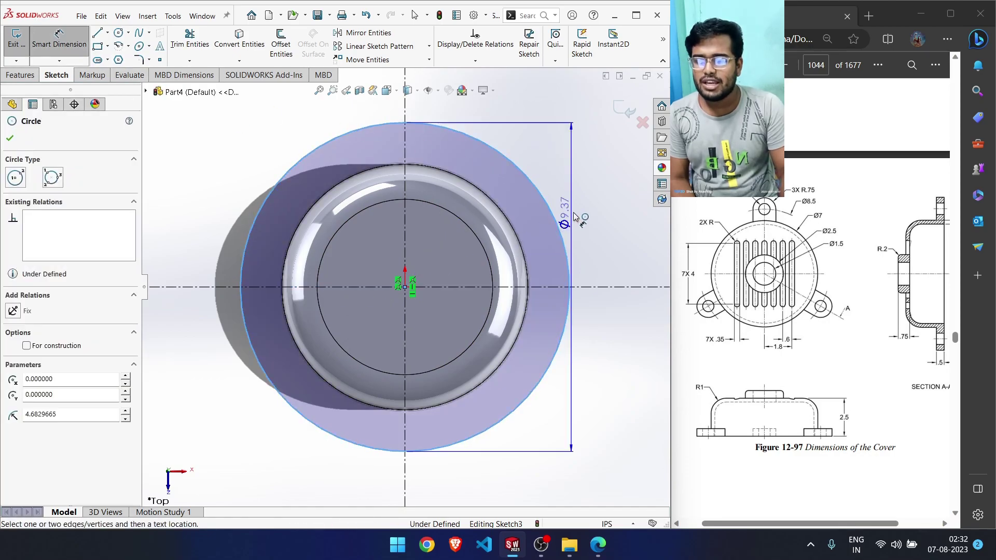
{"action": "left_click", "coordinate": [587, 203]}
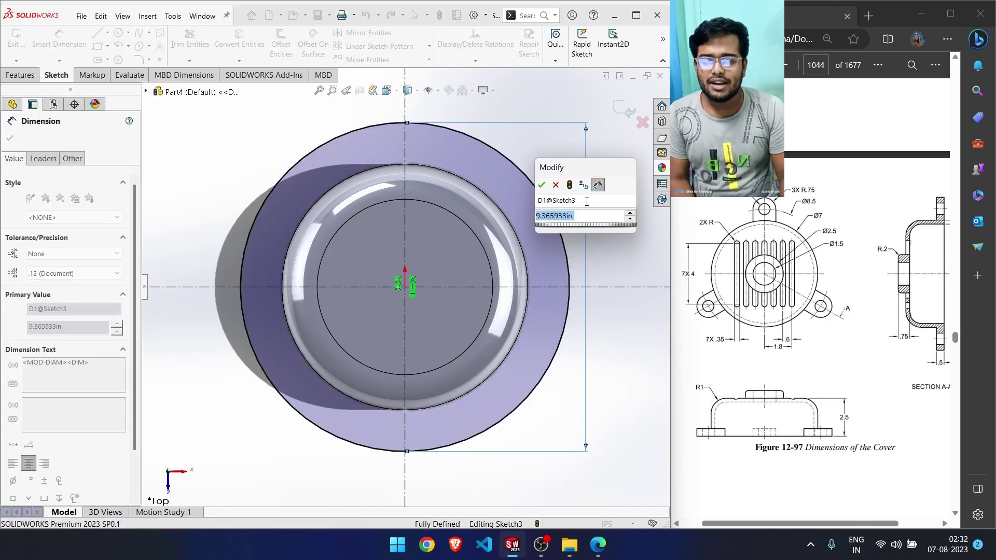
{"action": "type", "text": "8.5"}
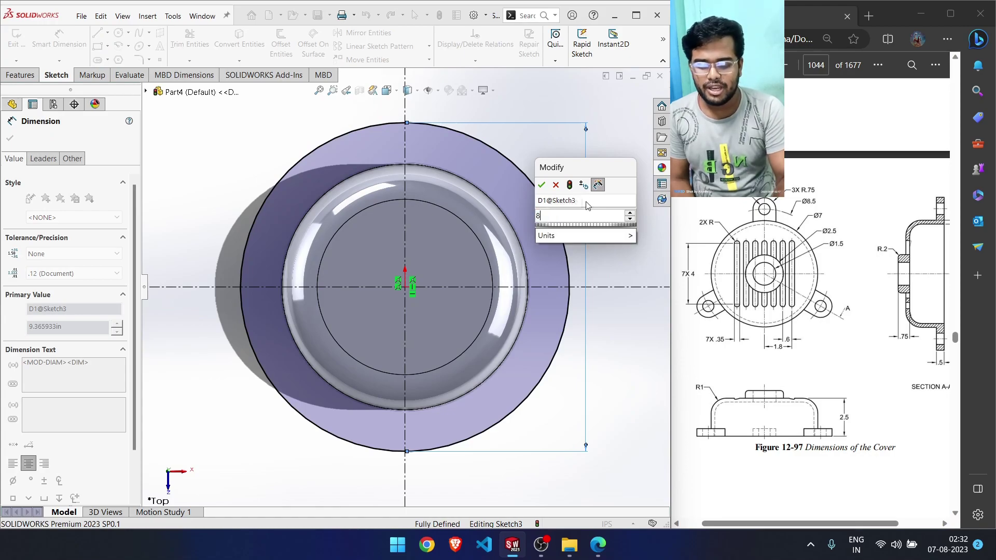
{"action": "key", "text": "Return"}
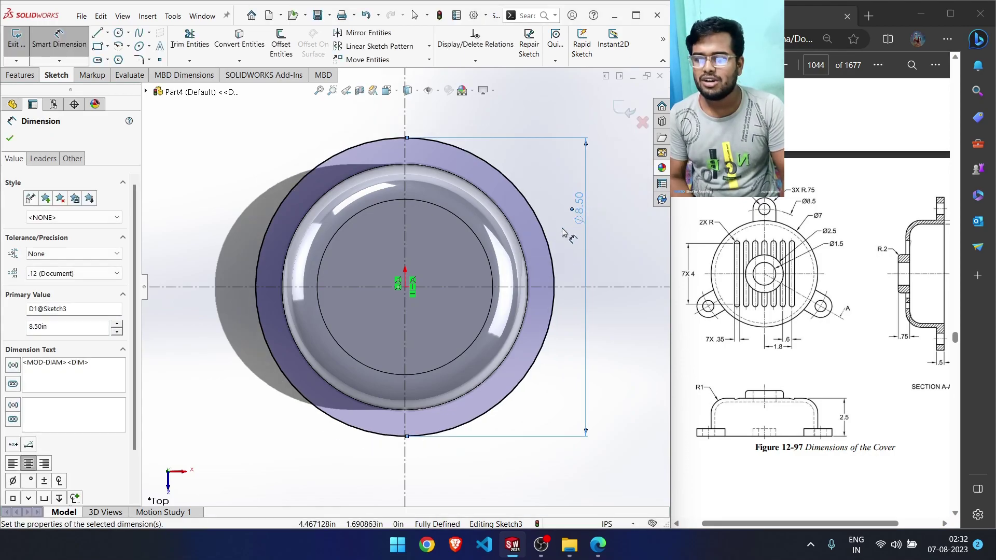
{"action": "scroll", "coordinate": [123, 399], "scroll_direction": "down", "scroll_amount": 2}
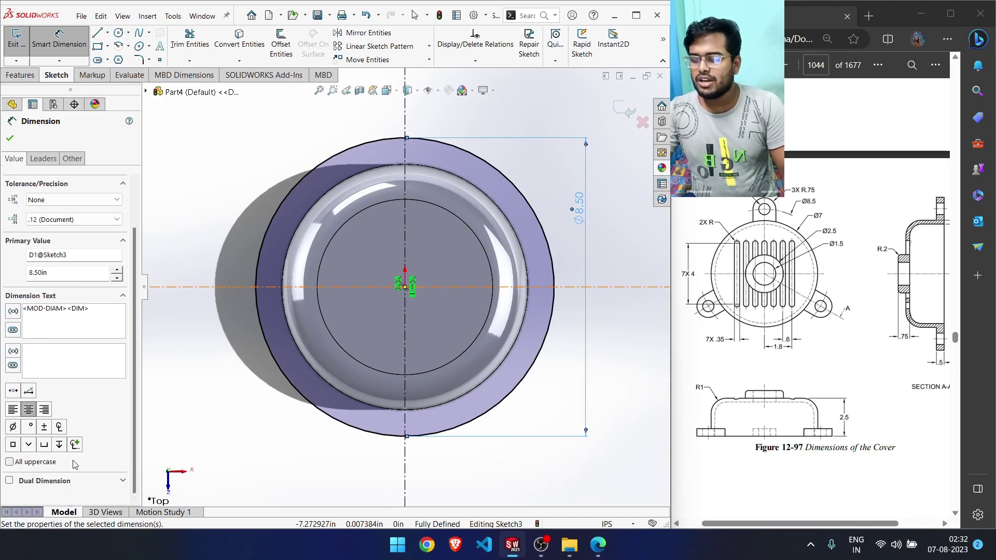
{"action": "key", "text": "Escape"}
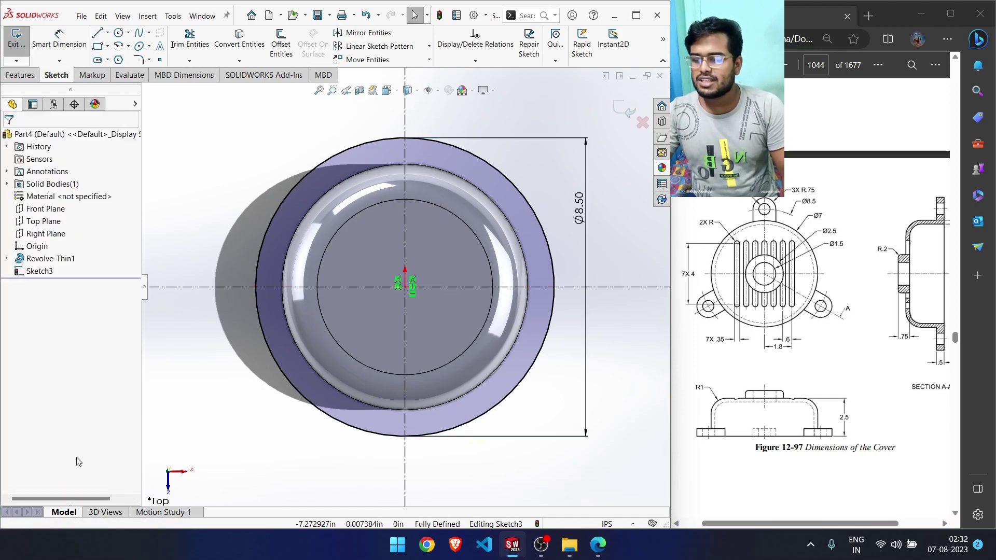
Turn the 8.5 in circle into construction geometry
{"action": "left_click", "coordinate": [549, 247]}
{"action": "left_click", "coordinate": [26, 305]}
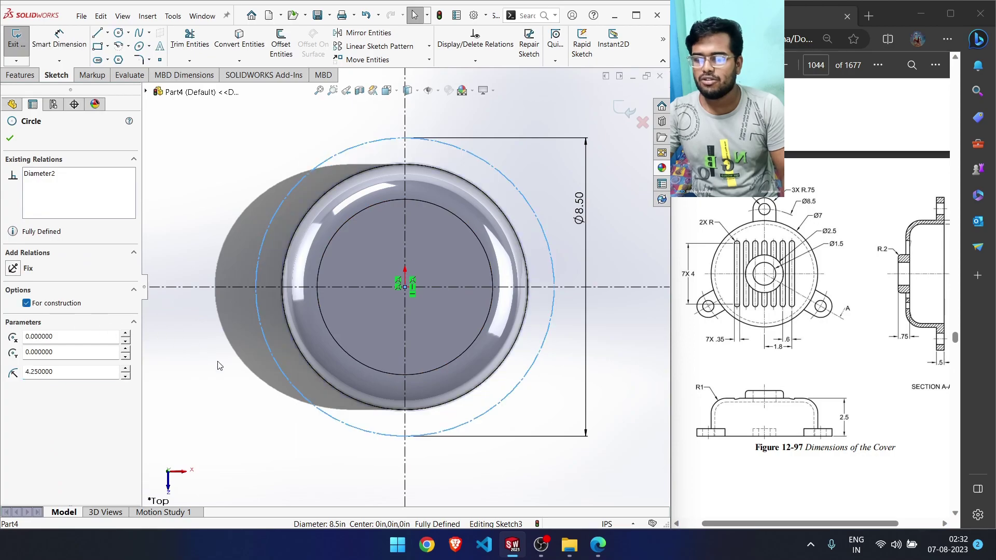
{"action": "left_click", "coordinate": [213, 388]}
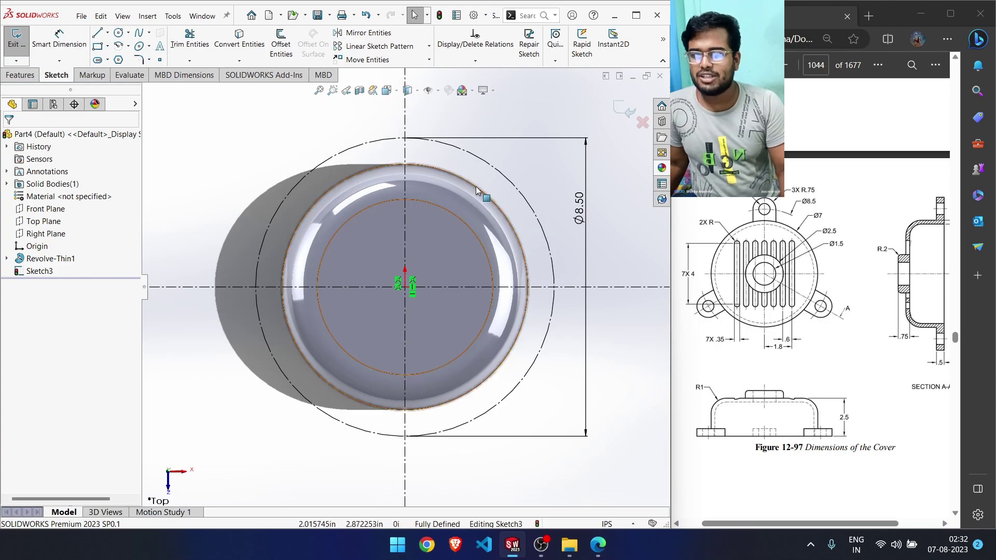
Convert the shell's outer circular edge into a sketch circle inside the construction circle
{"action": "middle_click_drag", "start_coordinate": [435, 119], "coordinate": [448, 181], "text": "ctrl"}
{"action": "right_click_drag", "start_coordinate": [459, 174], "coordinate": [447, 150]}
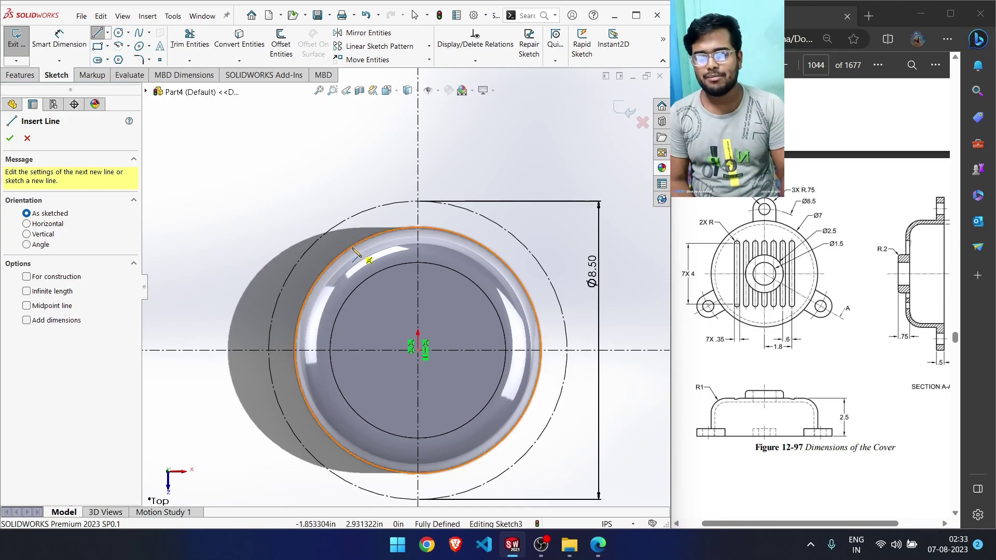
{"action": "left_click", "coordinate": [28, 138]}
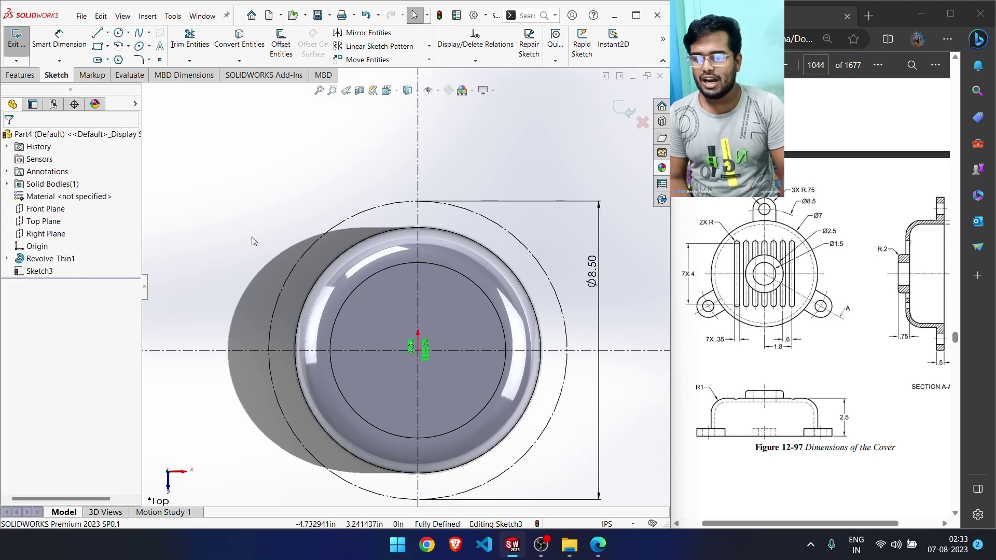
{"action": "left_click", "coordinate": [327, 264]}
{"action": "left_click", "coordinate": [239, 39]}
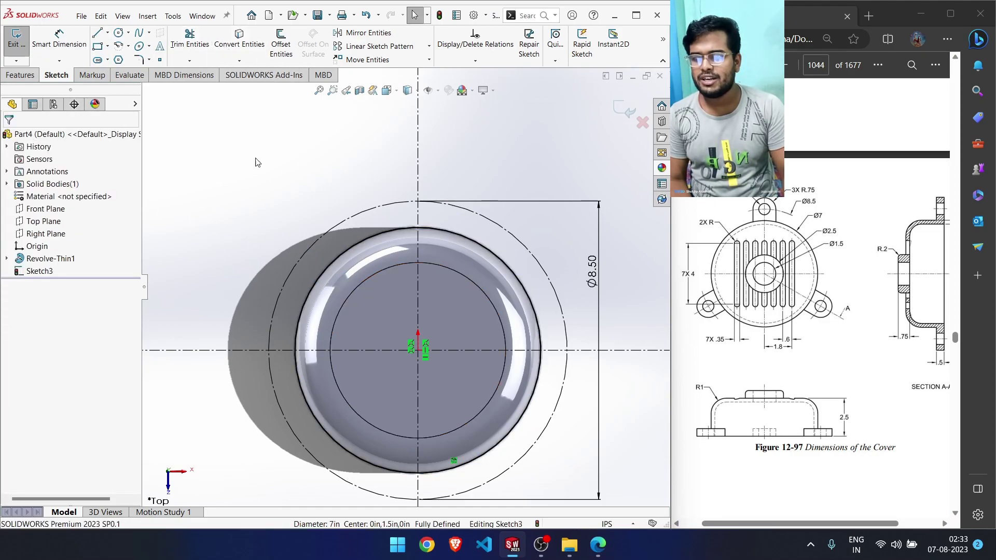
{"action": "right_click_drag", "start_coordinate": [246, 182], "coordinate": [187, 182]}
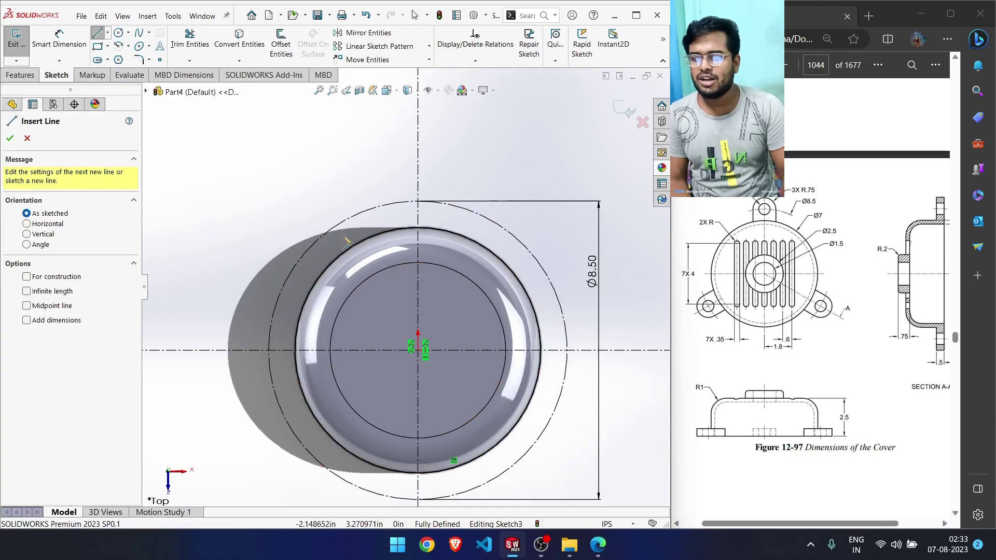
{"action": "left_click", "coordinate": [296, 350]}
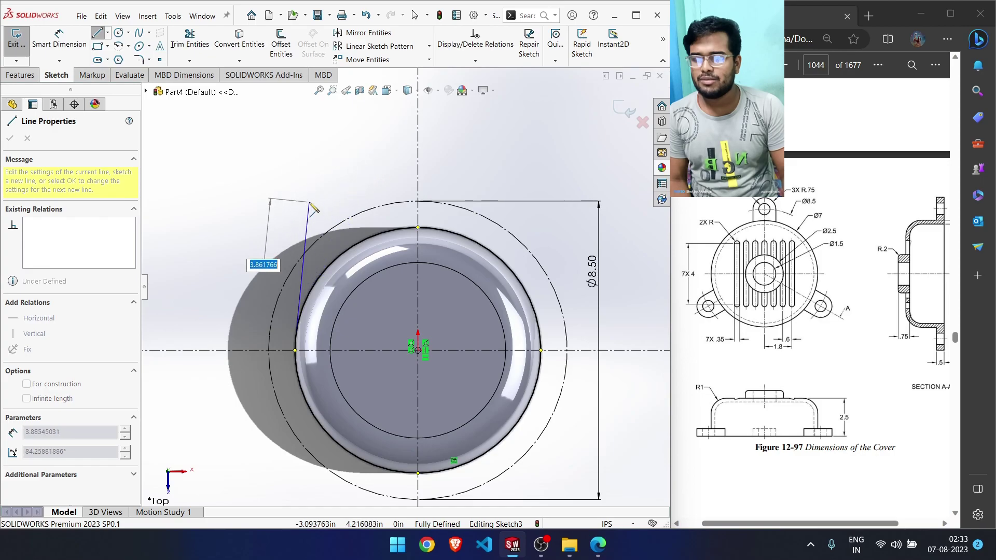
{"action": "key", "text": "Escape"}
{"action": "right_click_drag", "start_coordinate": [309, 181], "coordinate": [251, 183]}
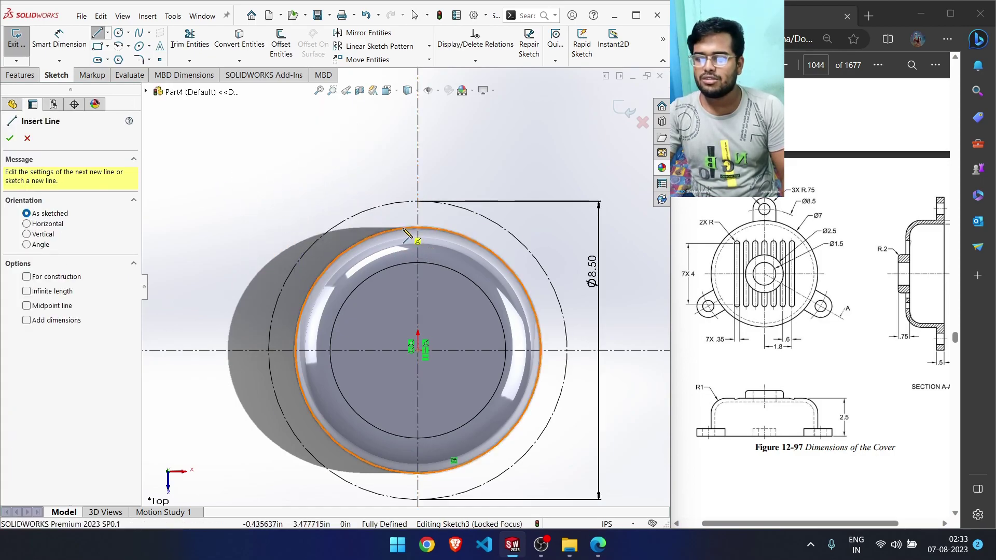
{"action": "left_click", "coordinate": [325, 270]}
{"action": "key", "text": "Escape"}
Sketch an open lug outline above the shell: a vertical line, a tangent arc, and a line about 2.66 in long down to the shell's circle
{"action": "right_click_drag", "start_coordinate": [345, 176], "coordinate": [277, 178]}
{"action": "left_click", "coordinate": [396, 212]}
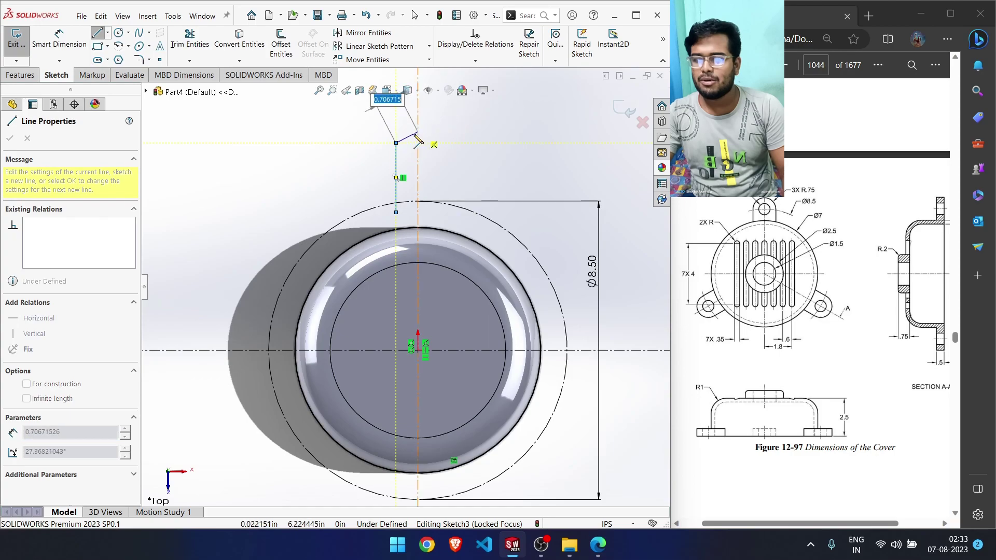
{"action": "left_click", "coordinate": [397, 143]}
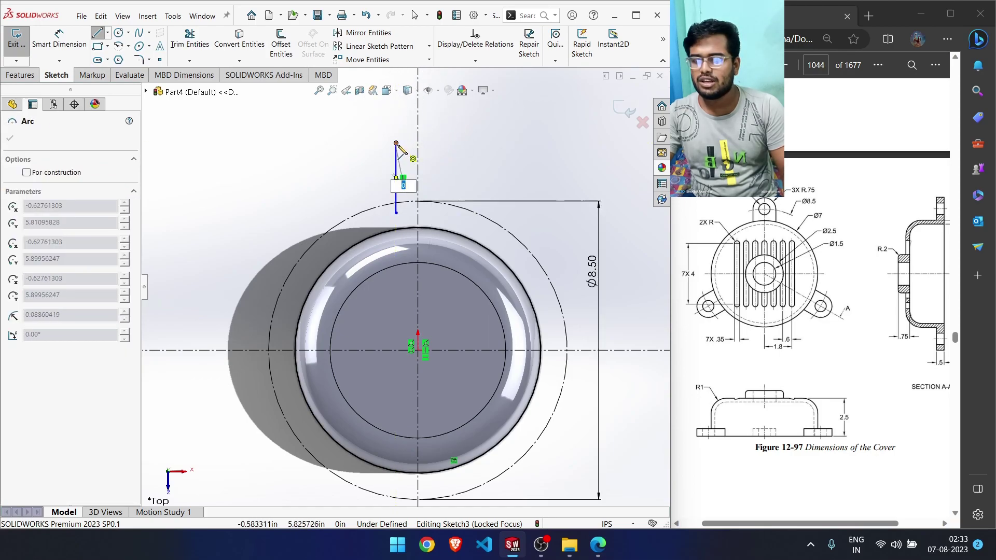
{"action": "left_click", "coordinate": [456, 139]}
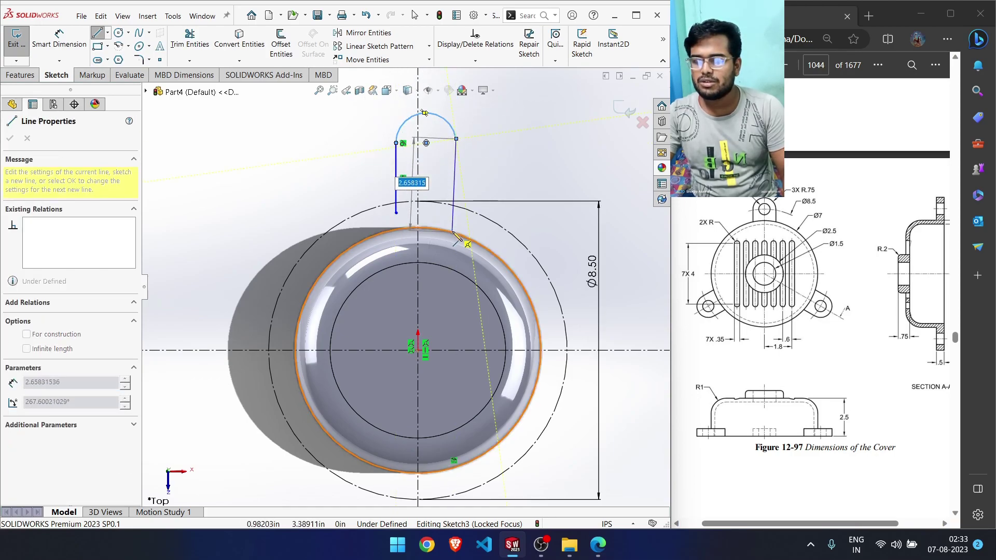
{"action": "left_click", "coordinate": [454, 231]}
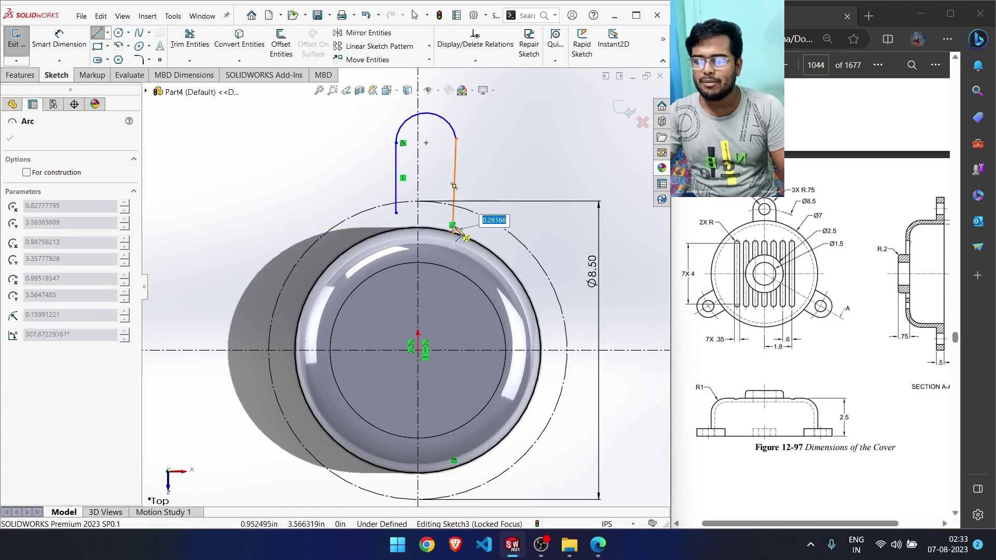
{"action": "key", "text": "Escape"}
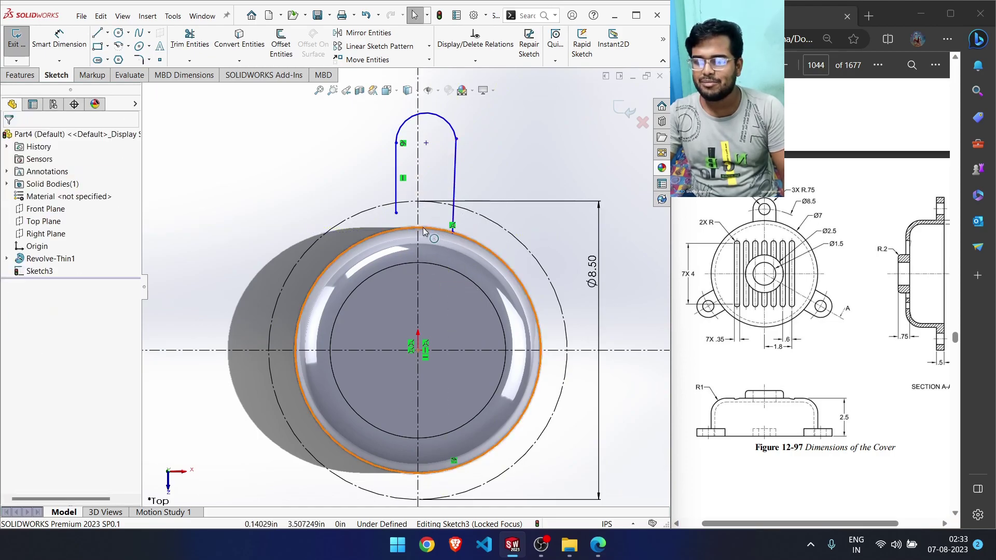
Make the left lug line's lower endpoint coincident with the shell's outer circle, and the right lug line tangent to the arc
{"action": "left_click", "coordinate": [397, 213]}
{"action": "left_click", "coordinate": [399, 230], "text": "ctrl"}
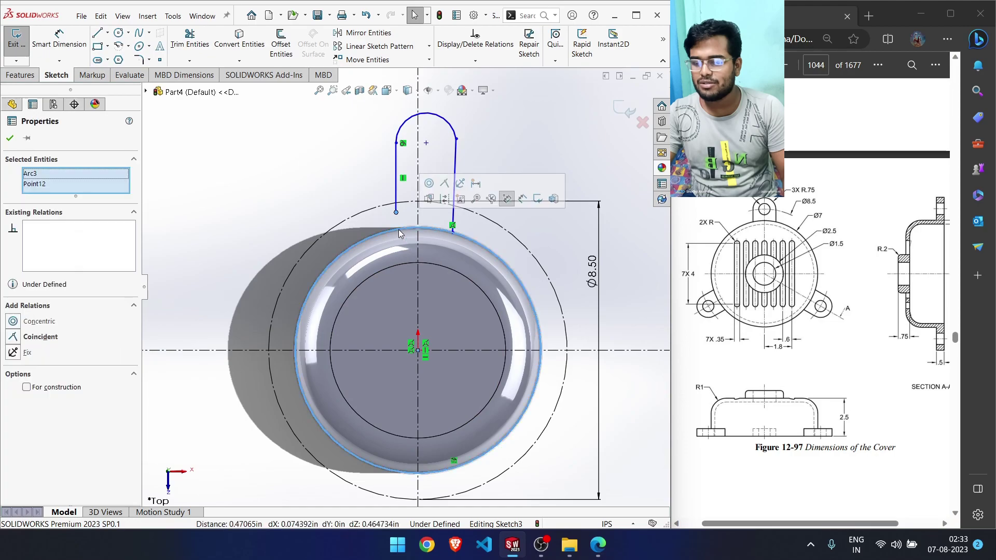
{"action": "left_click", "coordinate": [445, 185]}
{"action": "left_click_drag", "start_coordinate": [471, 129], "coordinate": [440, 149]}
{"action": "left_click", "coordinate": [470, 102]}
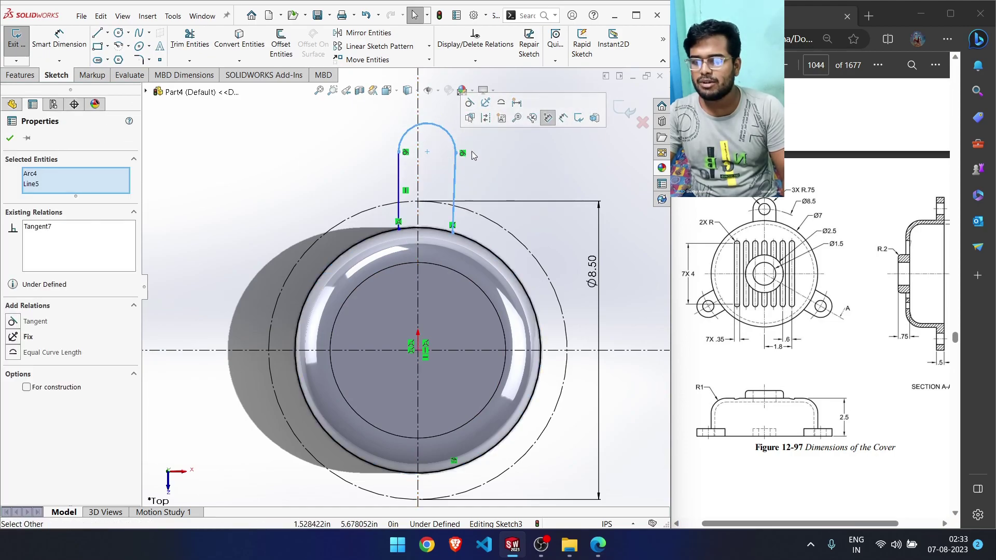
Align the lug arc's center vertically with the origin and make the right lug line vertical
{"action": "left_click", "coordinate": [427, 151]}
{"action": "left_click", "coordinate": [418, 350], "text": "ctrl"}
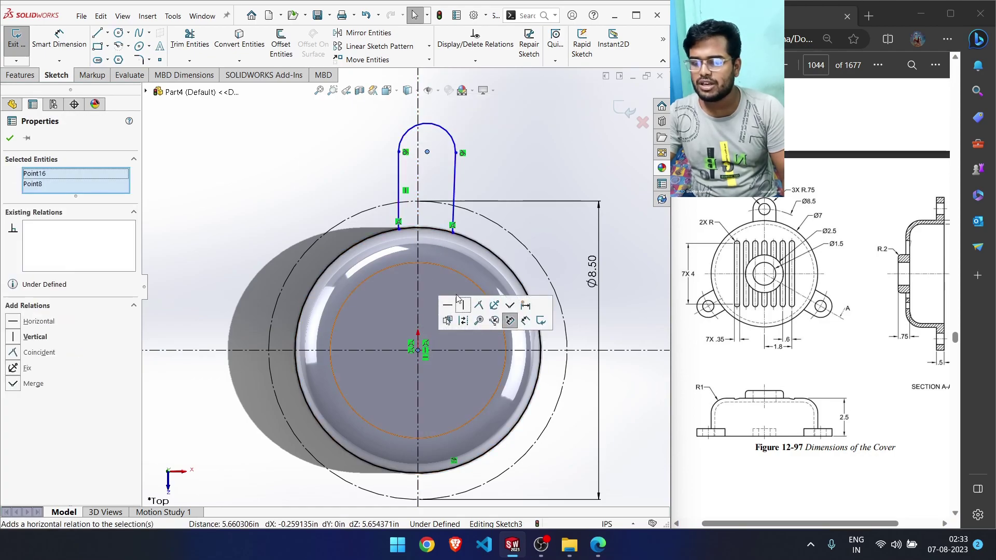
{"action": "left_click", "coordinate": [463, 305]}
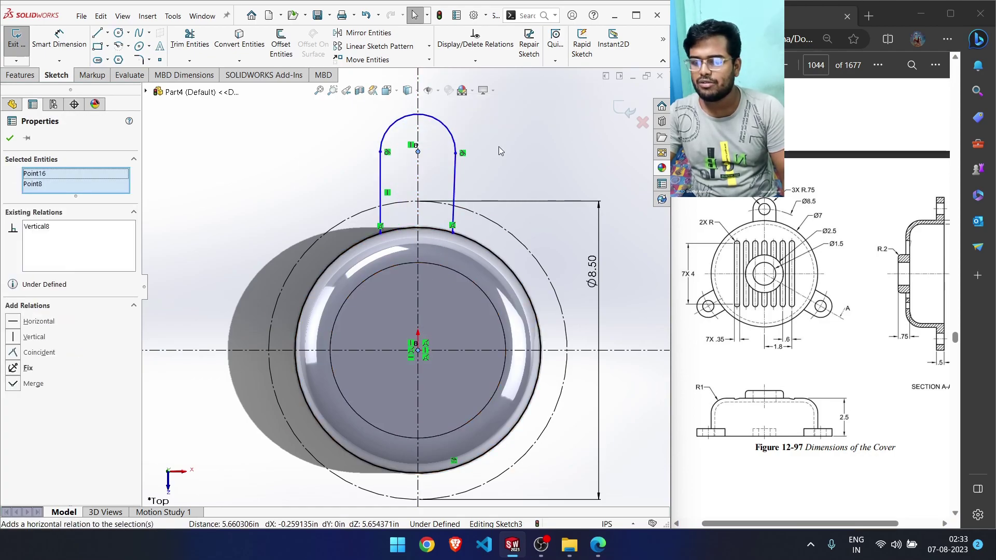
{"action": "left_click", "coordinate": [488, 156]}
{"action": "left_click", "coordinate": [456, 186]}
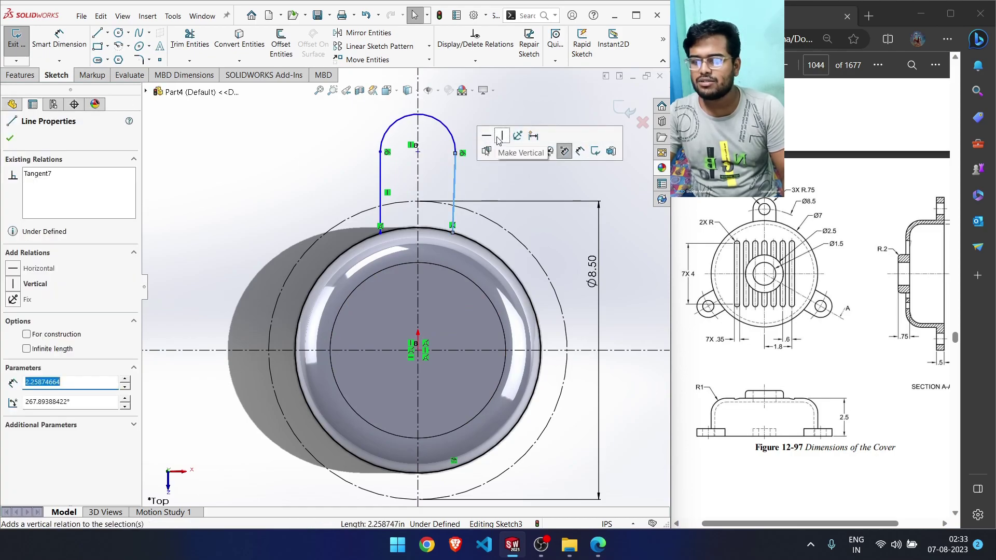
{"action": "left_click", "coordinate": [507, 136]}
{"action": "left_click", "coordinate": [383, 182]}
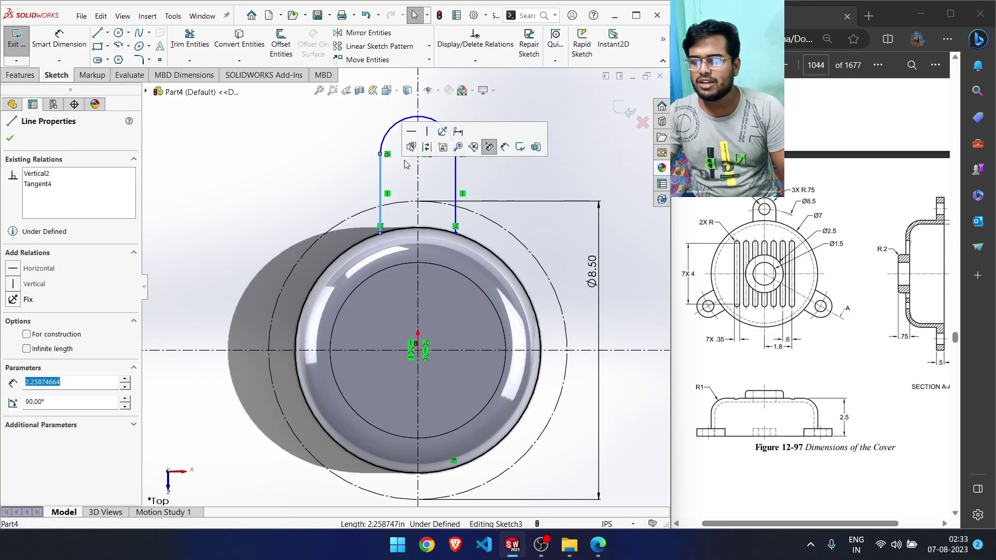
{"action": "left_click", "coordinate": [512, 179]}
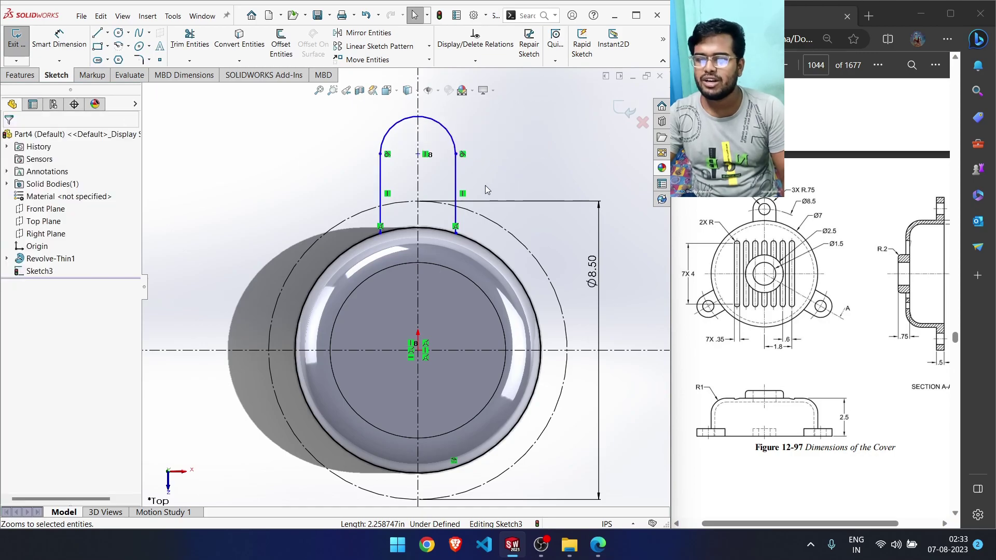
Make the lug arc's center coincident with the 8.5 in construction circle
{"action": "left_click", "coordinate": [419, 155]}
{"action": "left_click", "coordinate": [440, 198], "text": "ctrl"}
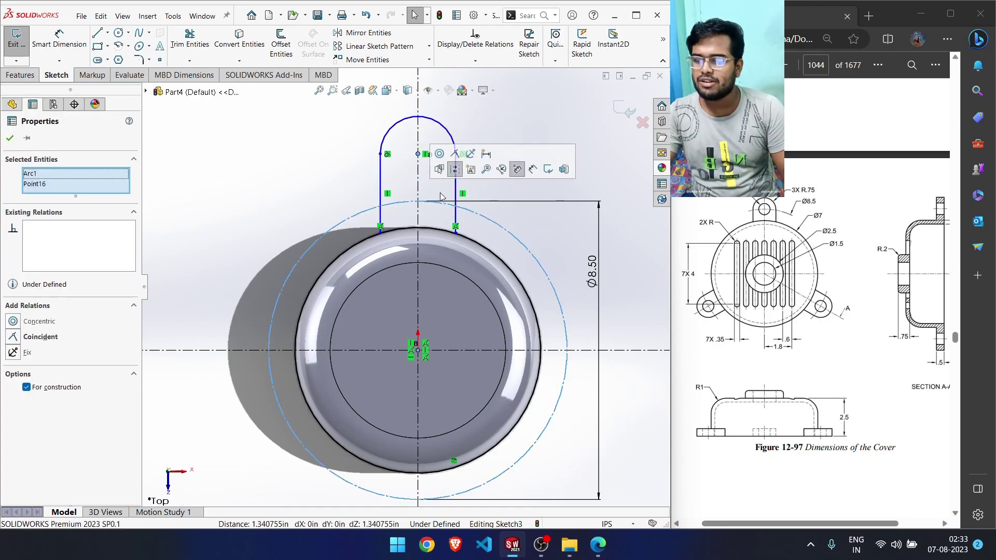
{"action": "left_click", "coordinate": [455, 169]}
{"action": "left_click", "coordinate": [454, 140]}
Dimension the lug arc's radius as 0.75 in
{"action": "right_click_drag", "start_coordinate": [474, 151], "coordinate": [474, 134]}
{"action": "left_click", "coordinate": [449, 177]}
{"action": "left_click", "coordinate": [475, 149]}
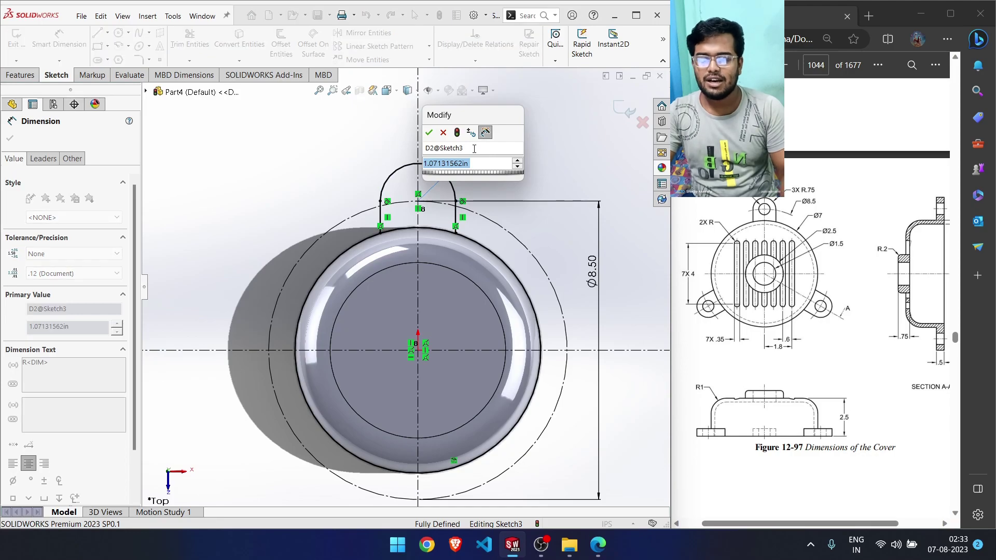
{"action": "type", "text": "0.75"}
{"action": "key", "text": "Return"}
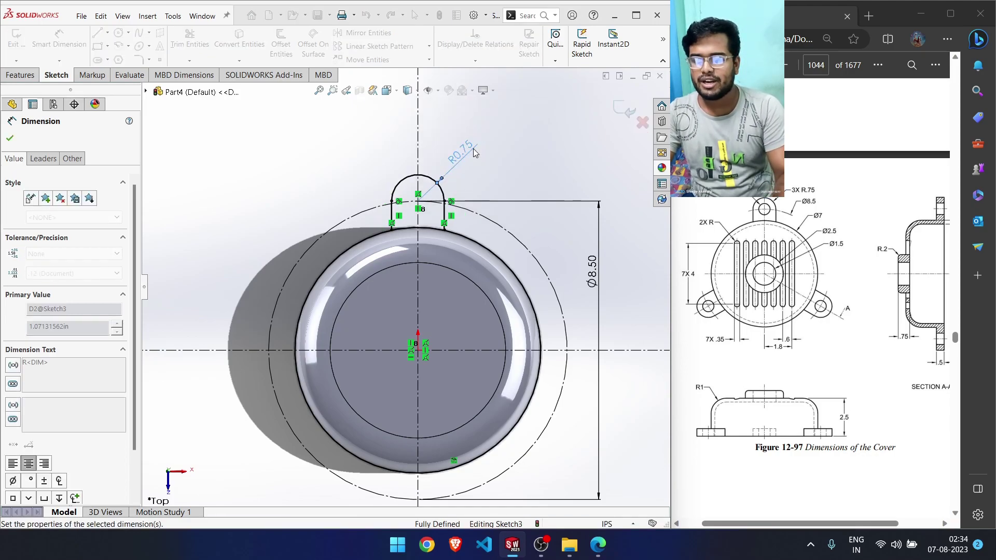
{"action": "key", "text": "Escape"}
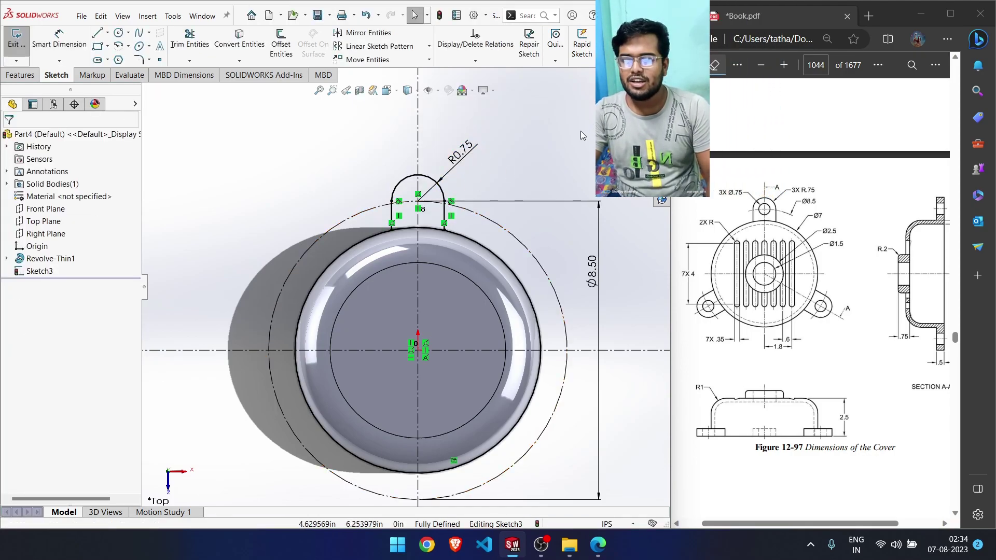
Sketch a hole circle about 0.93 in in diameter centered on the lug arc's center
{"action": "right_click_drag", "start_coordinate": [512, 154], "coordinate": [555, 193]}
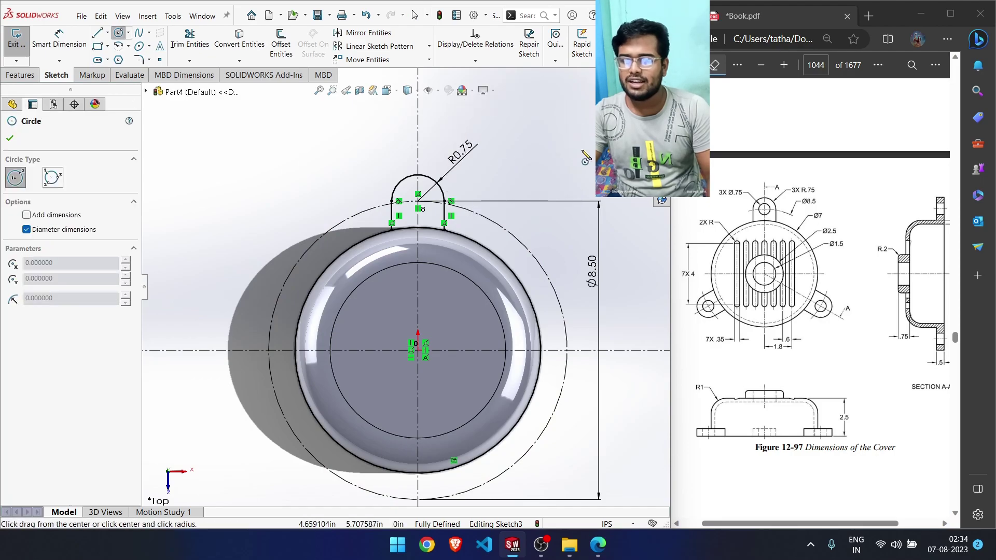
{"action": "left_click", "coordinate": [419, 201]}
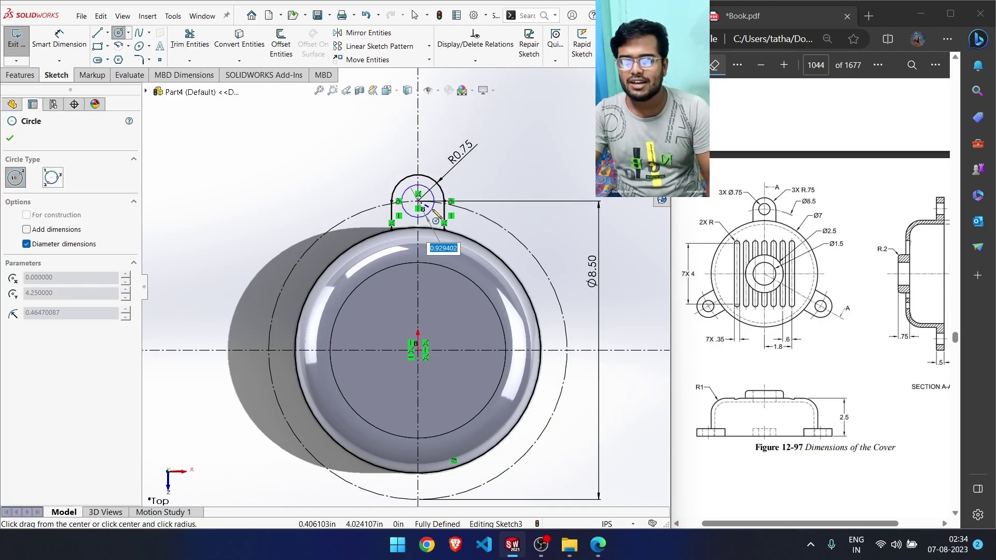
{"action": "left_click", "coordinate": [433, 211]}
Dimension the lug hole's diameter as 0.75 in and exit the sketch
{"action": "scroll", "coordinate": [439, 205], "scroll_direction": "down", "scroll_amount": 4}
{"action": "right_click_drag", "start_coordinate": [494, 154], "coordinate": [494, 96]}
{"action": "left_click", "coordinate": [432, 203]}
{"action": "left_click", "coordinate": [483, 188]}
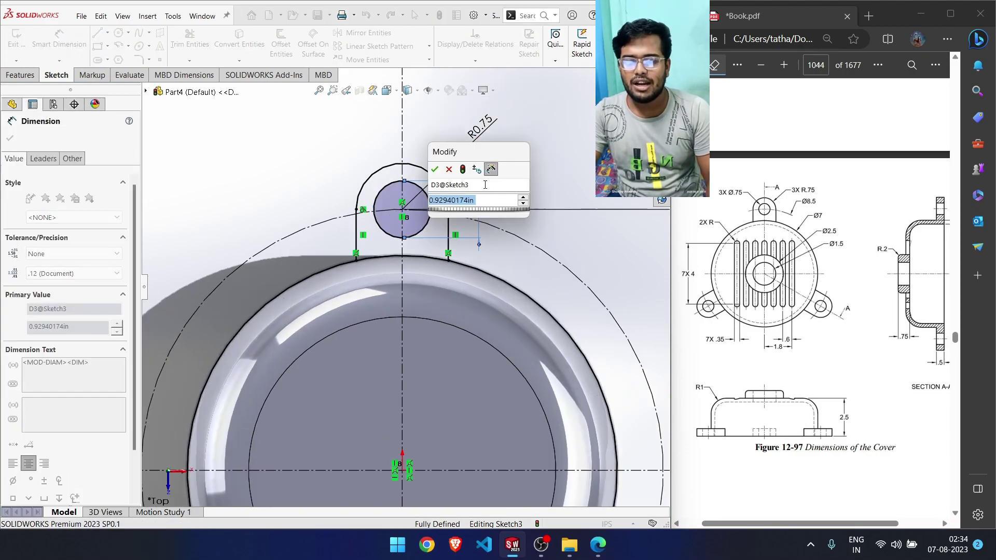
{"action": "type", "text": ".75"}
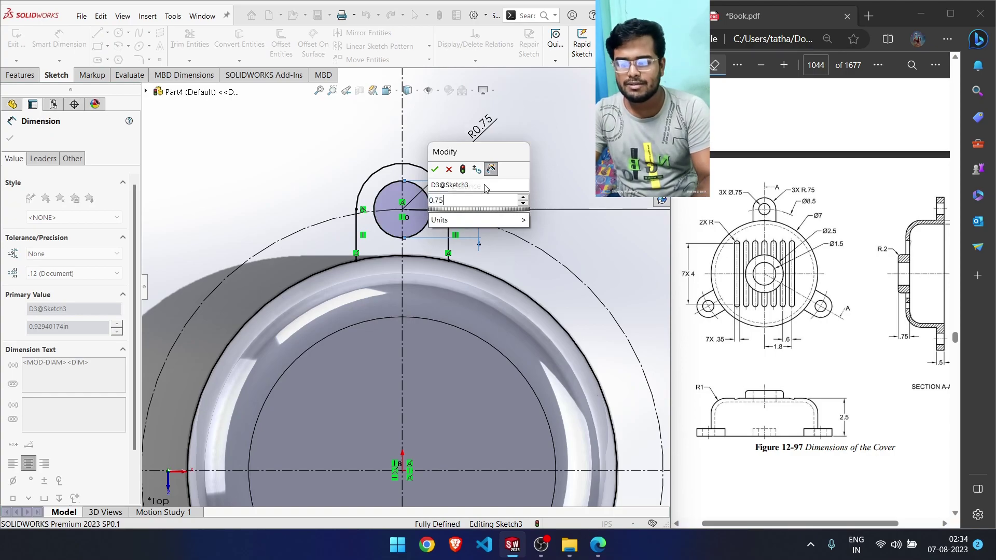
{"action": "key", "text": "Return"}
{"action": "key", "text": "Escape"}
{"action": "scroll", "coordinate": [402, 288], "scroll_direction": "up", "scroll_amount": 2}
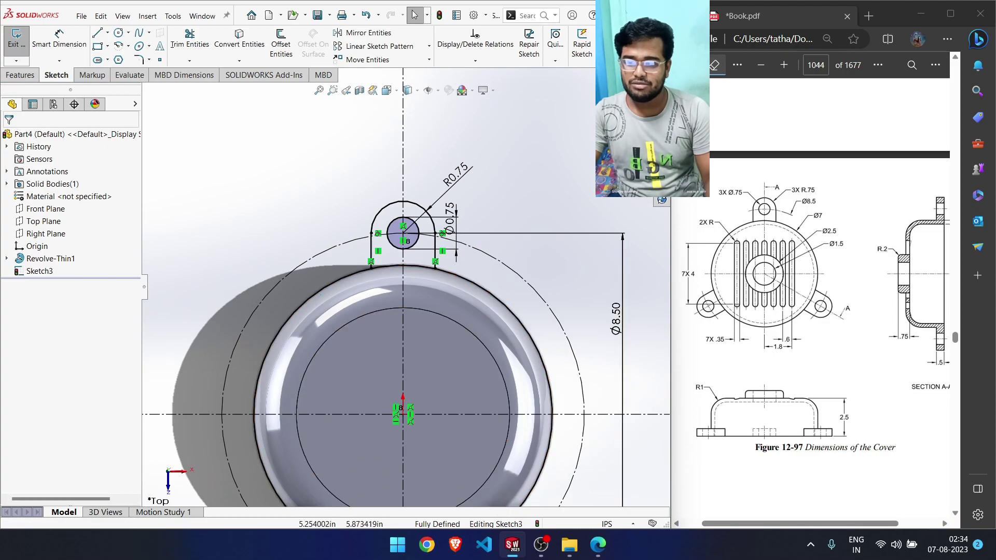
{"action": "left_click", "coordinate": [643, 100]}
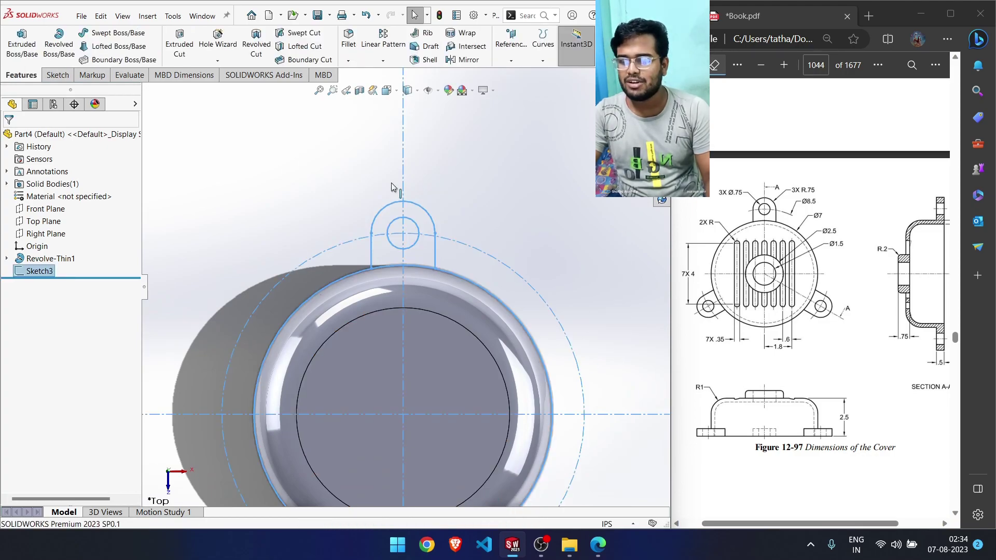
Extrude the lug region around the hole to a blind depth of 0.5 in, merged with the shell
{"action": "left_click", "coordinate": [19, 54]}
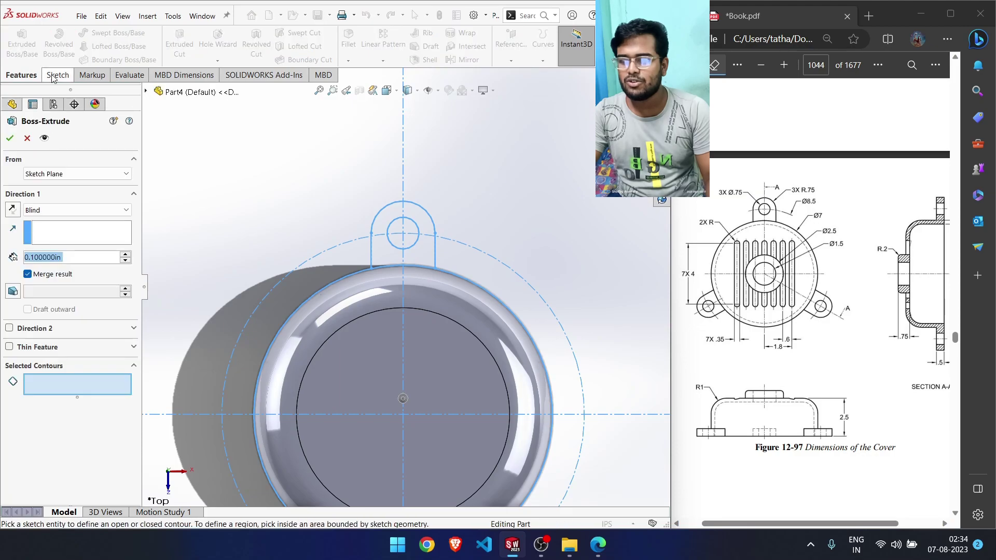
{"action": "left_click", "coordinate": [376, 247]}
{"action": "middle_click_drag", "start_coordinate": [360, 245], "coordinate": [355, 232]}
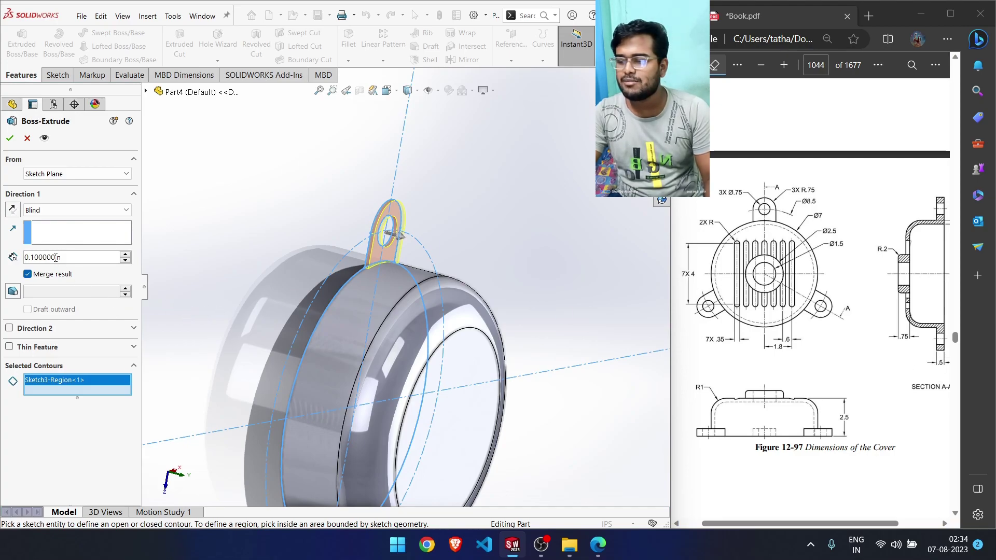
{"action": "type", "text": "0.5"}
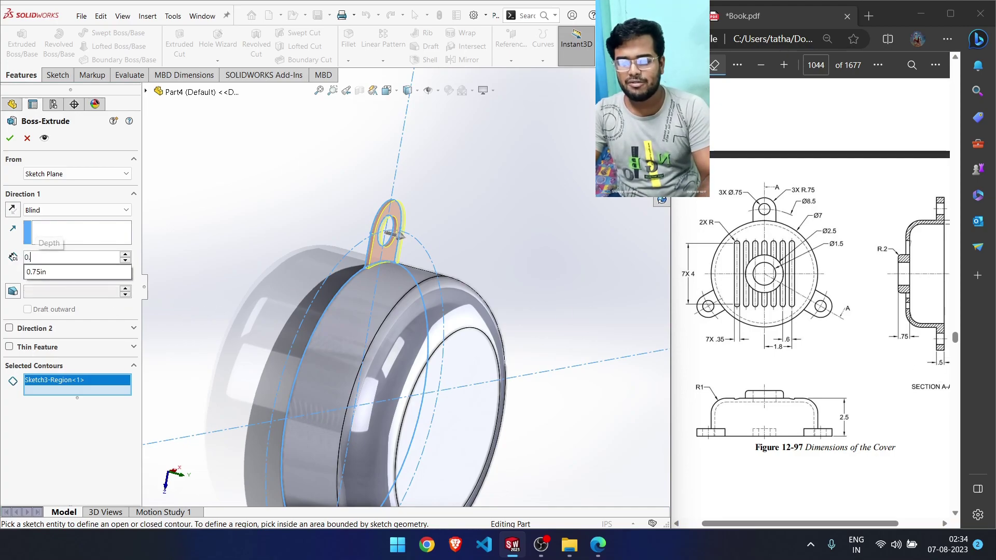
{"action": "key", "text": "Return"}
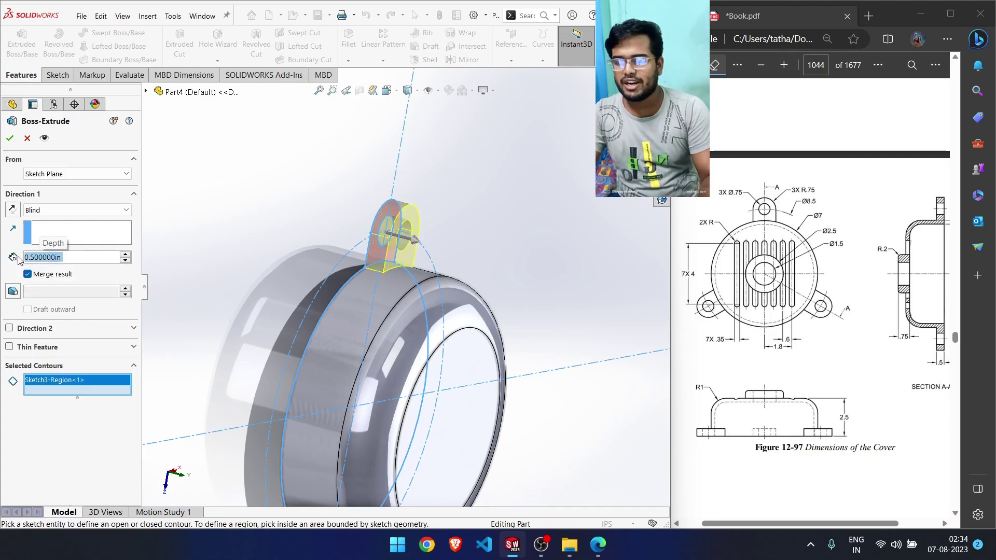
{"action": "left_click", "coordinate": [10, 139]}
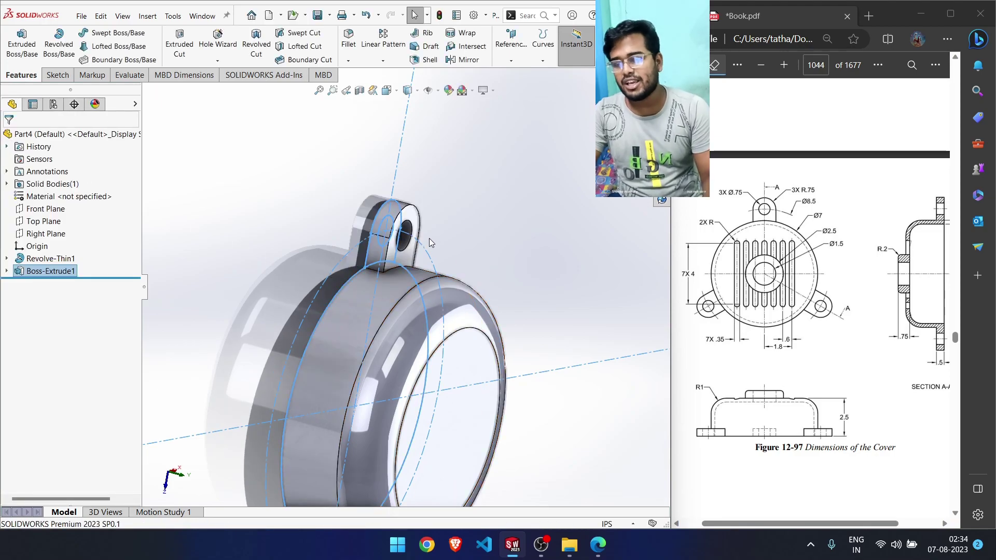
Examine the extruded lug on the shell from the side and from angled views
{"action": "left_click", "coordinate": [408, 249]}
{"action": "left_click", "coordinate": [525, 284]}
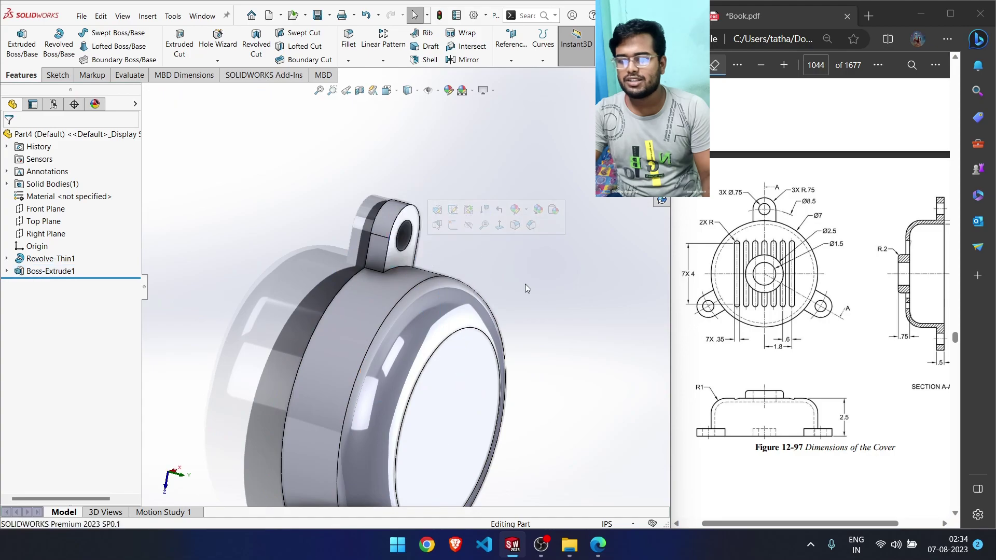
{"action": "key", "text": "space"}
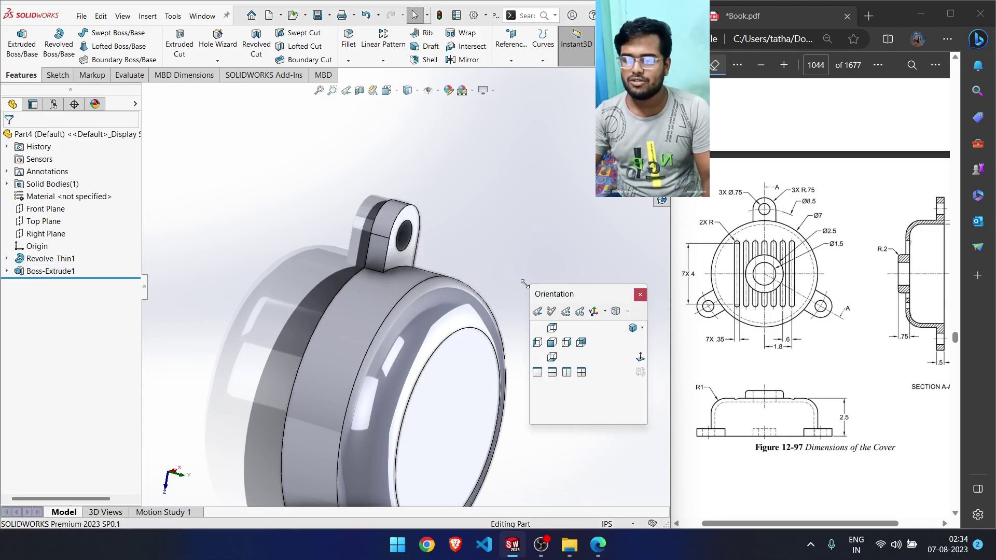
{"action": "left_click", "coordinate": [641, 357]}
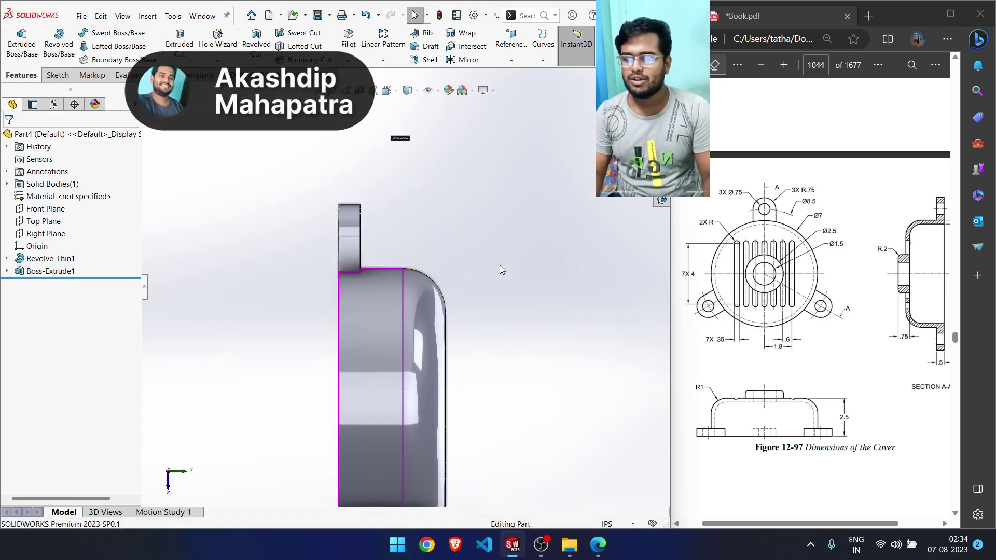
{"action": "middle_click_drag", "start_coordinate": [500, 266], "coordinate": [461, 246]}
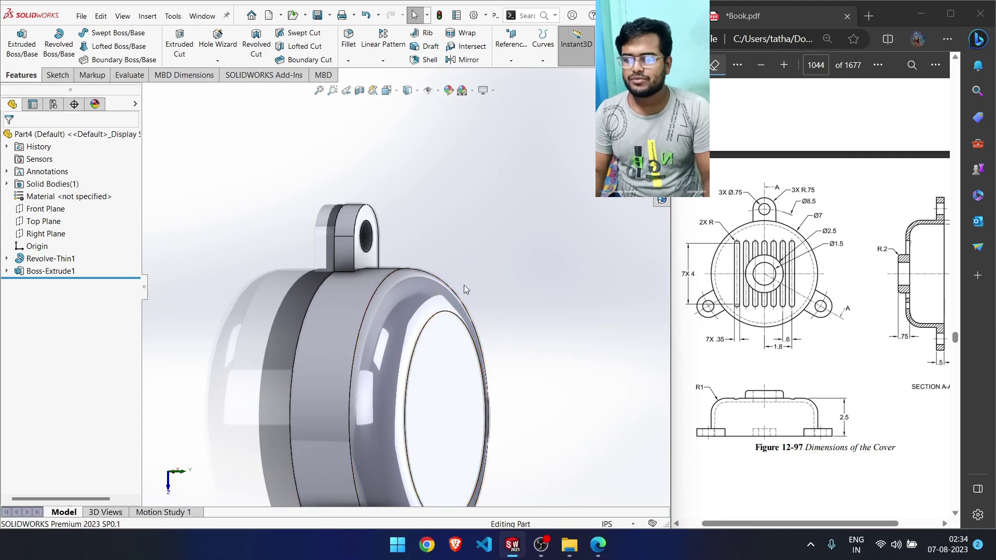
{"action": "key", "text": "space"}
{"action": "left_click", "coordinate": [641, 425]}
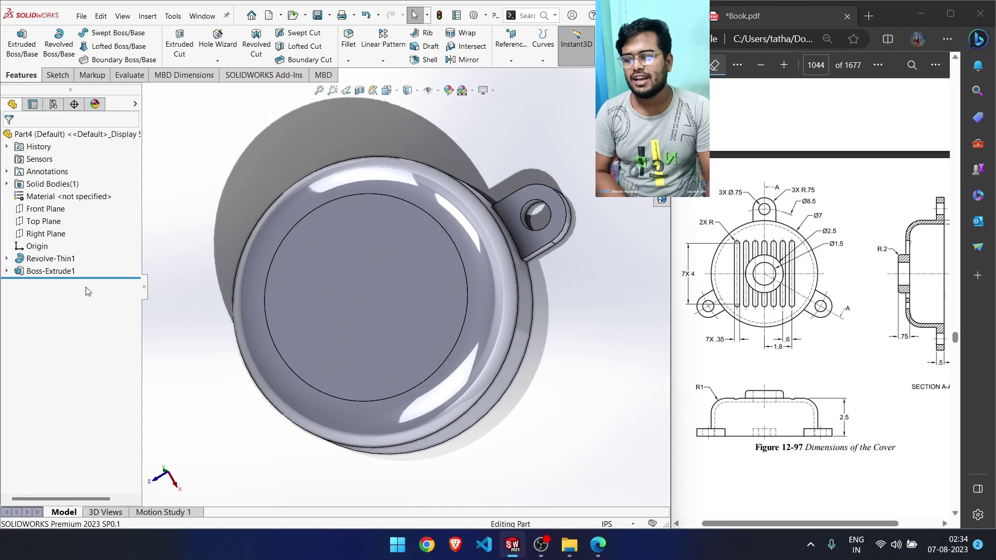
Edit the lug's sketch and circularly pattern the lug outline and hole about the origin as 3 equally spaced instances over 360 degrees
{"action": "left_click", "coordinate": [6, 271]}
{"action": "left_click", "coordinate": [48, 284]}
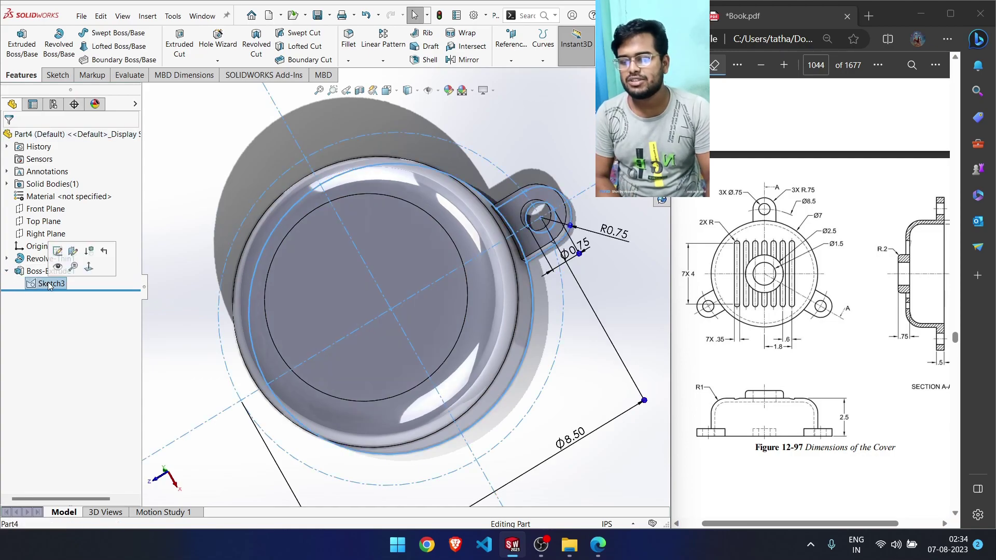
{"action": "right_click", "coordinate": [49, 284]}
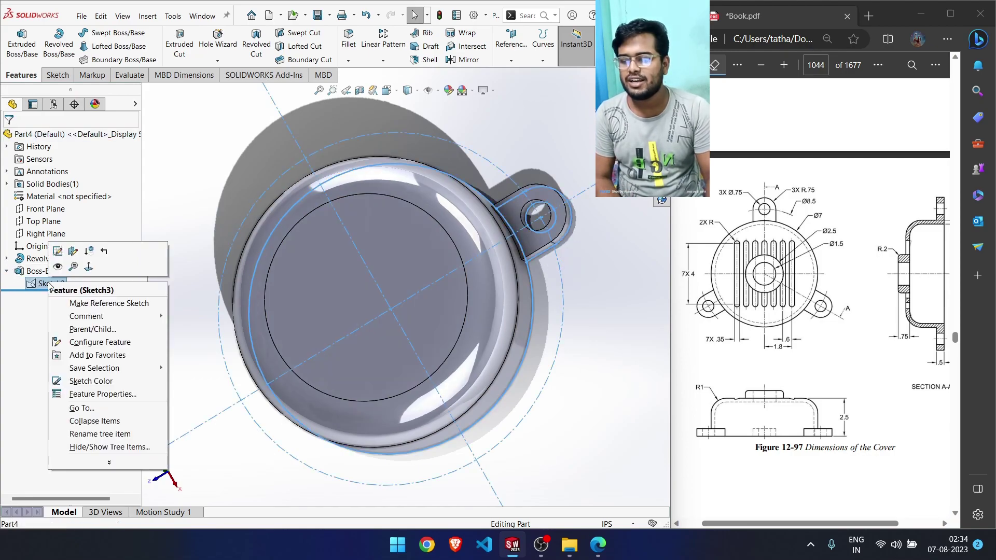
{"action": "left_click", "coordinate": [58, 251]}
{"action": "left_click_drag", "start_coordinate": [362, 121], "coordinate": [441, 208]}
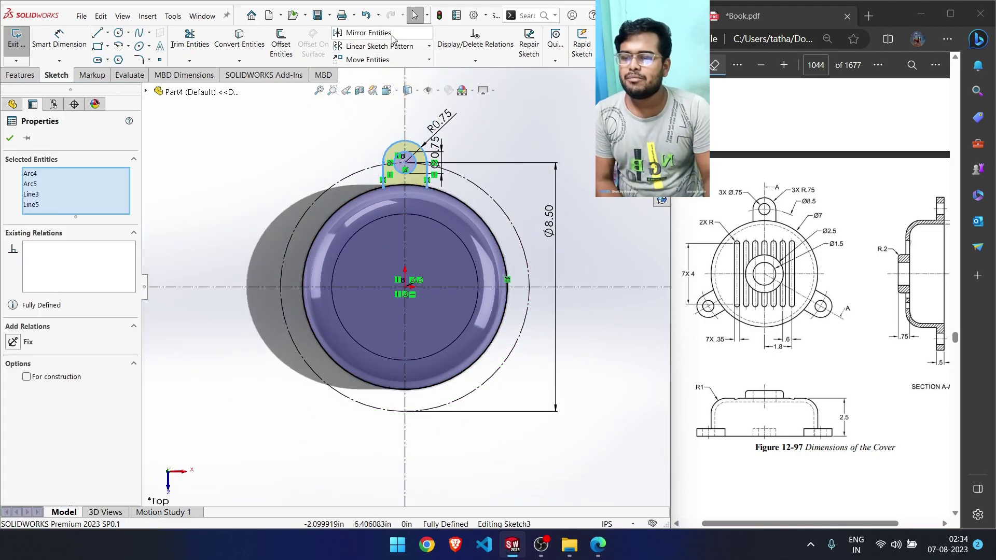
{"action": "left_click", "coordinate": [429, 47]}
{"action": "left_click", "coordinate": [382, 66]}
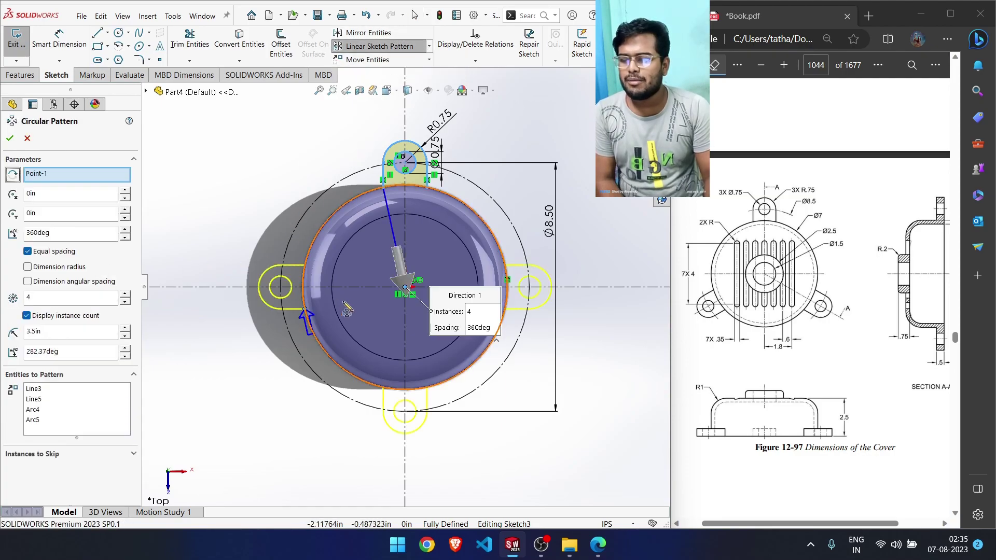
{"action": "left_click", "coordinate": [125, 302]}
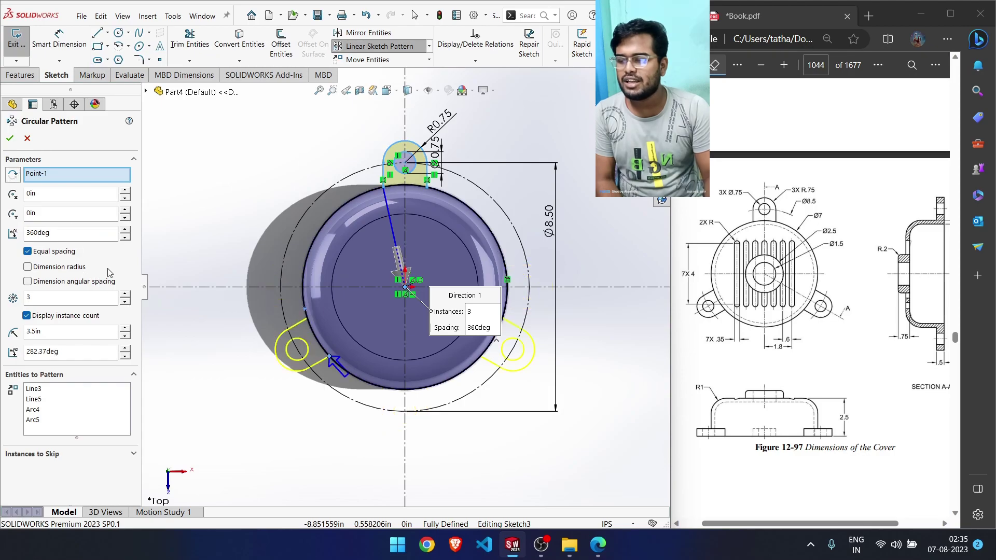
{"action": "left_click", "coordinate": [10, 139]}
Make the lower-right patterned lug's hole center coincident with the 8.5 in construction circle
{"action": "scroll", "coordinate": [508, 351], "scroll_direction": "down", "scroll_amount": 3}
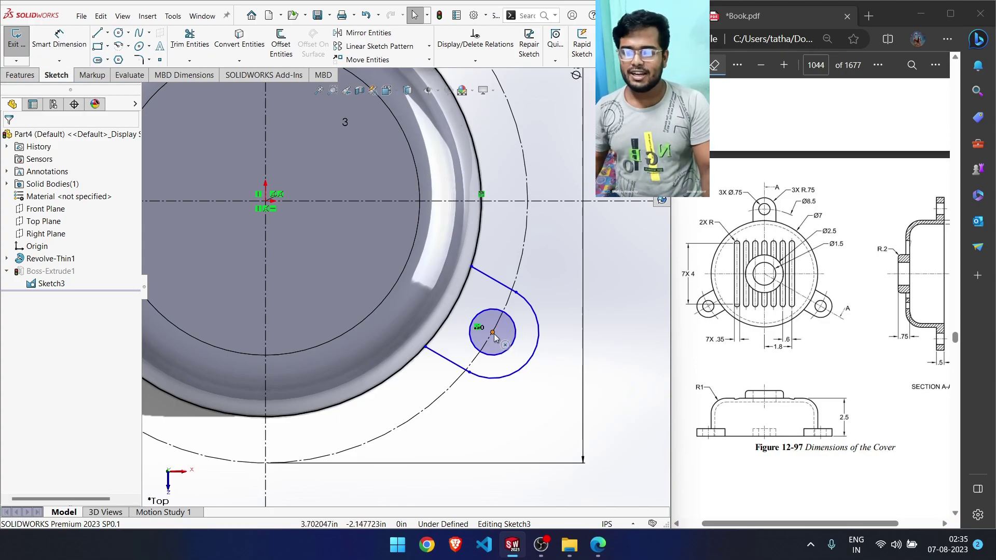
{"action": "left_click", "coordinate": [494, 334]}
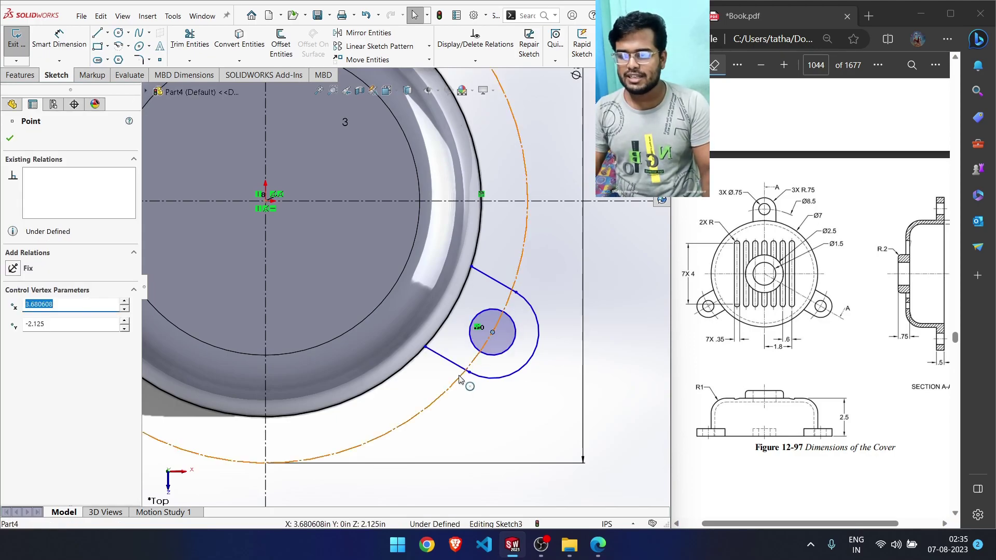
{"action": "left_click", "coordinate": [468, 372], "text": "ctrl"}
{"action": "left_click", "coordinate": [505, 329]}
{"action": "key", "text": "z"}
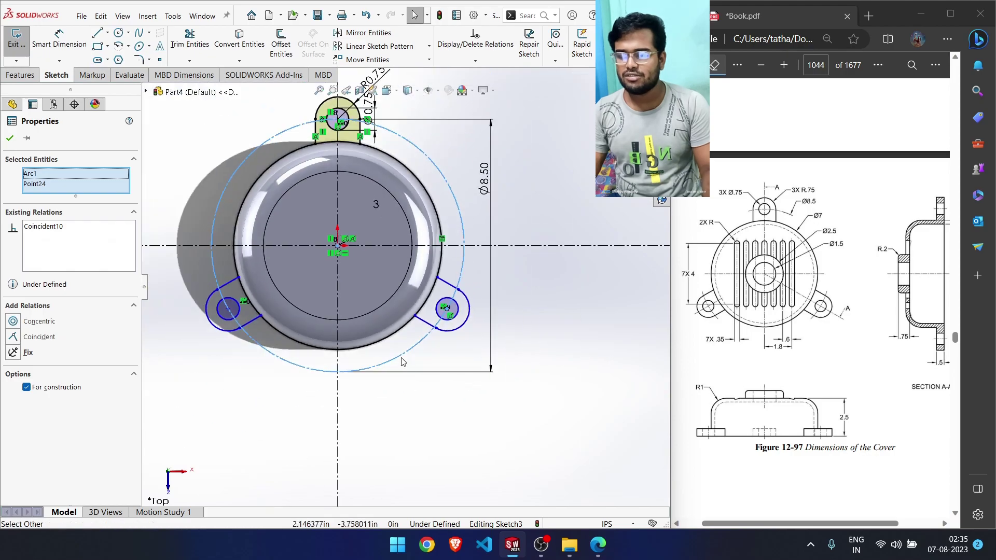
Make the lower-left patterned lug's hole center coincident with the 8.5 in construction circle and exit the sketch
{"action": "scroll", "coordinate": [221, 311], "scroll_direction": "down", "scroll_amount": 5}
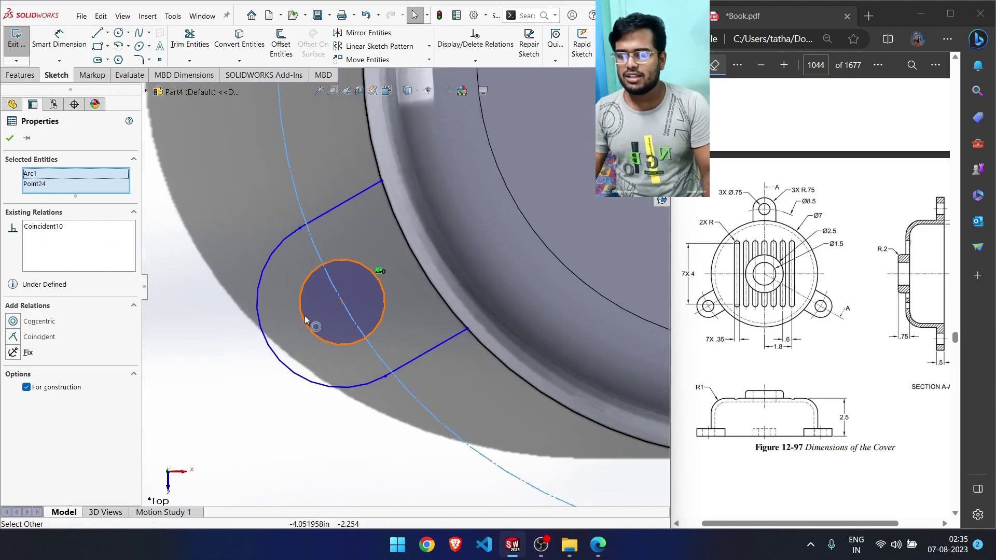
{"action": "left_click", "coordinate": [341, 304]}
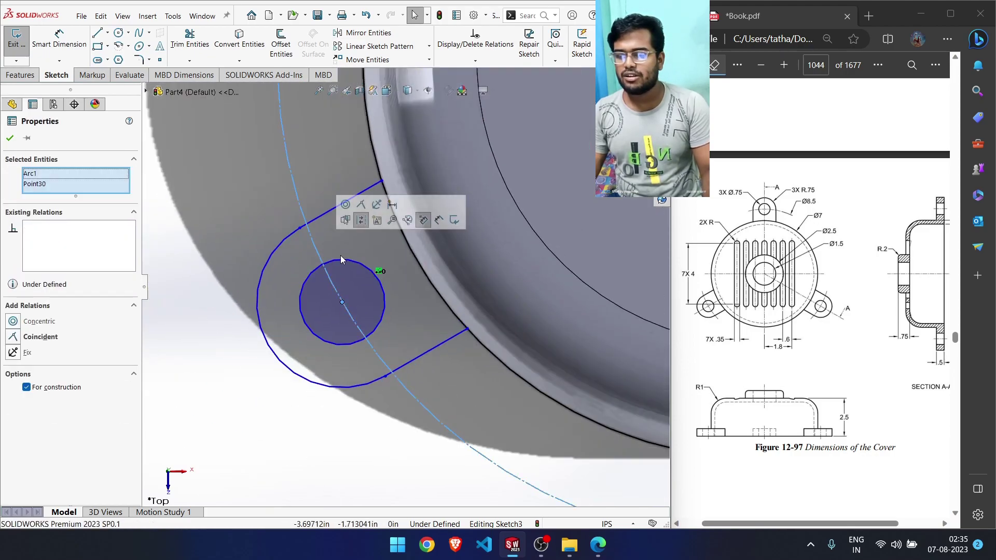
{"action": "left_click", "coordinate": [362, 204]}
{"action": "key", "text": "z"}
{"action": "key", "text": "z"}
{"action": "key", "text": "z"}
{"action": "left_click", "coordinate": [414, 403]}
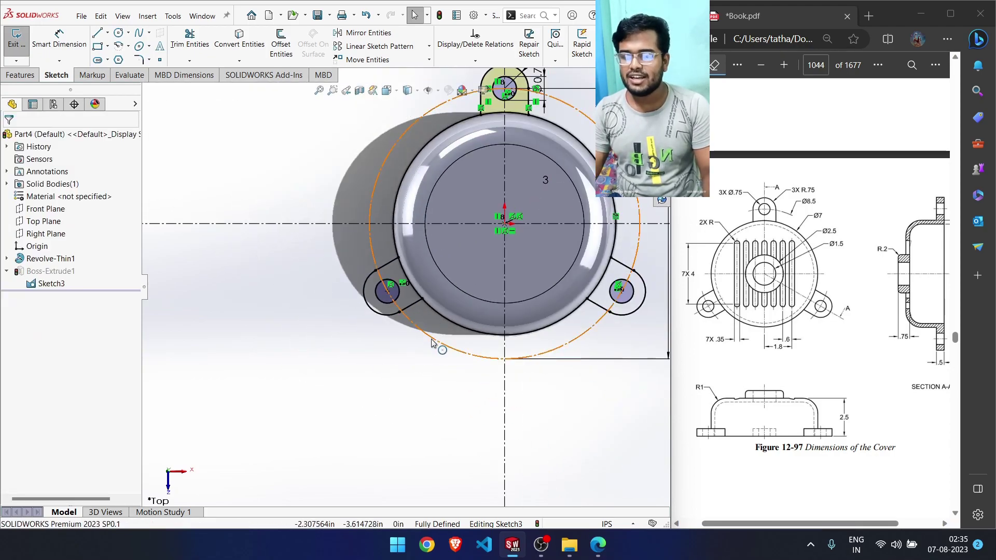
{"action": "middle_click_drag", "start_coordinate": [430, 339], "coordinate": [360, 405], "text": "ctrl"}
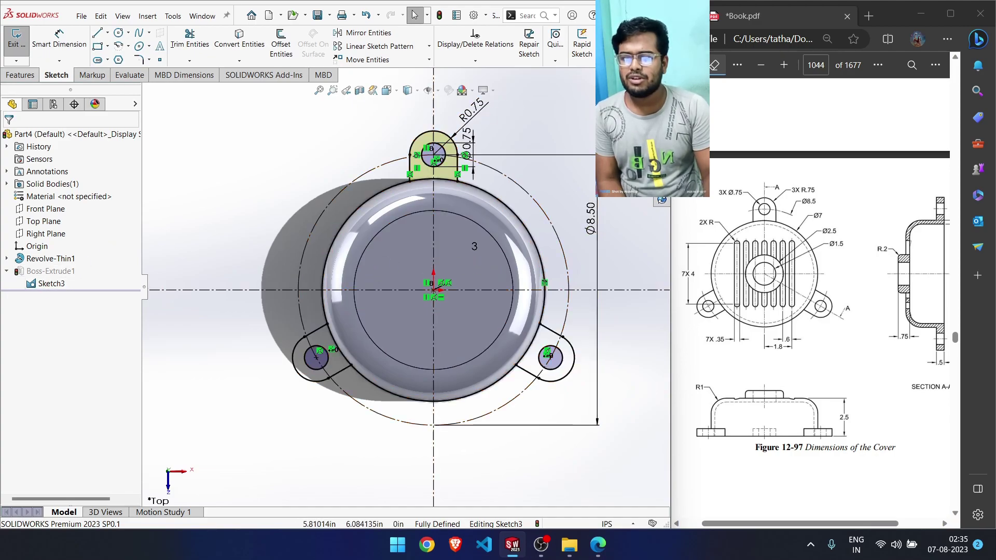
{"action": "left_click", "coordinate": [631, 92]}
Edit the lug extrusion to include the two patterned lug regions around their holes as additional contours
{"action": "left_click", "coordinate": [51, 284]}
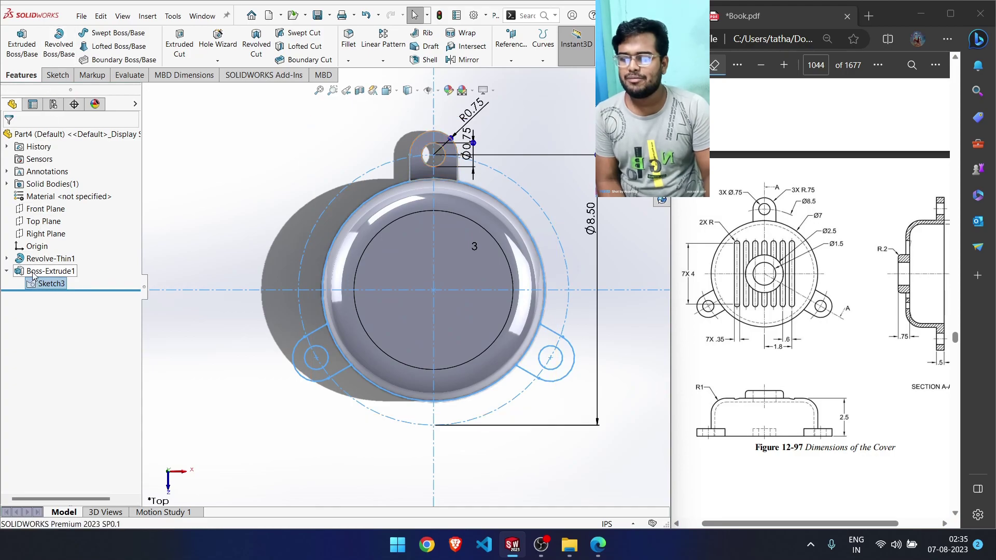
{"action": "left_click", "coordinate": [32, 272]}
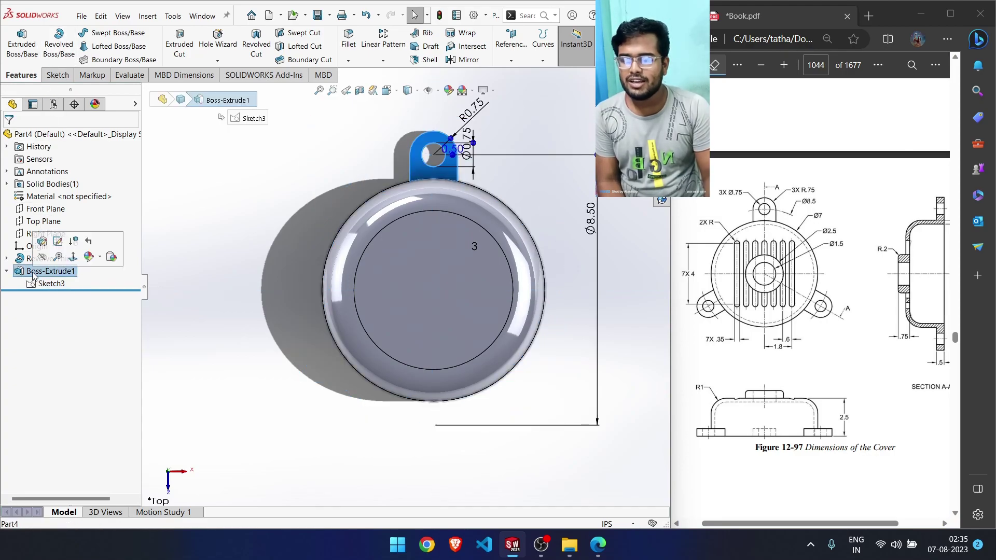
{"action": "left_click", "coordinate": [42, 241]}
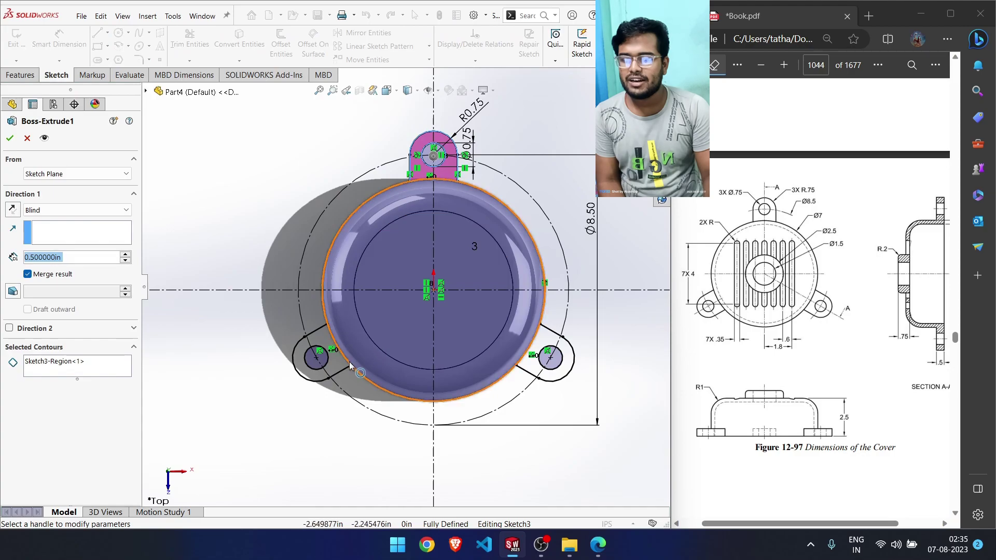
{"action": "left_click", "coordinate": [58, 236]}
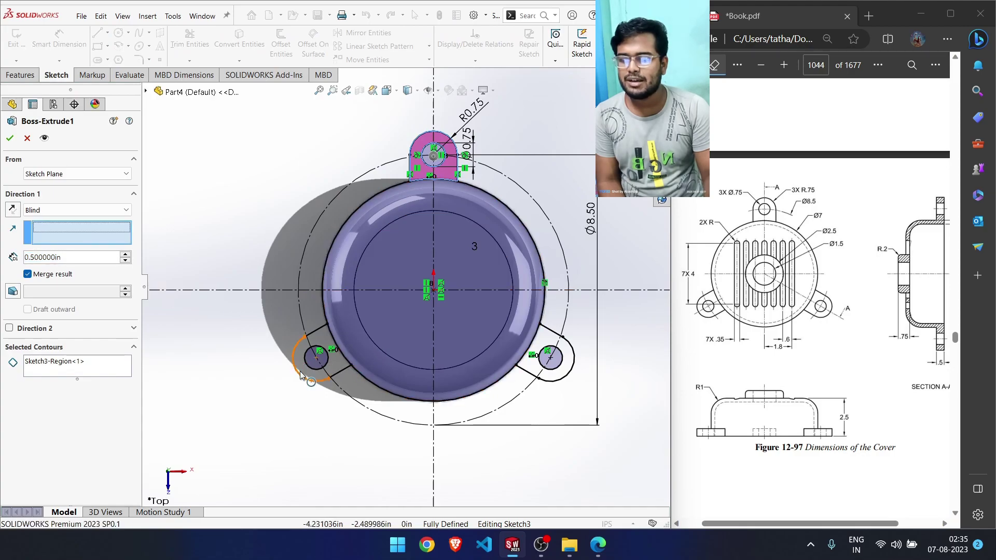
{"action": "left_click", "coordinate": [337, 370]}
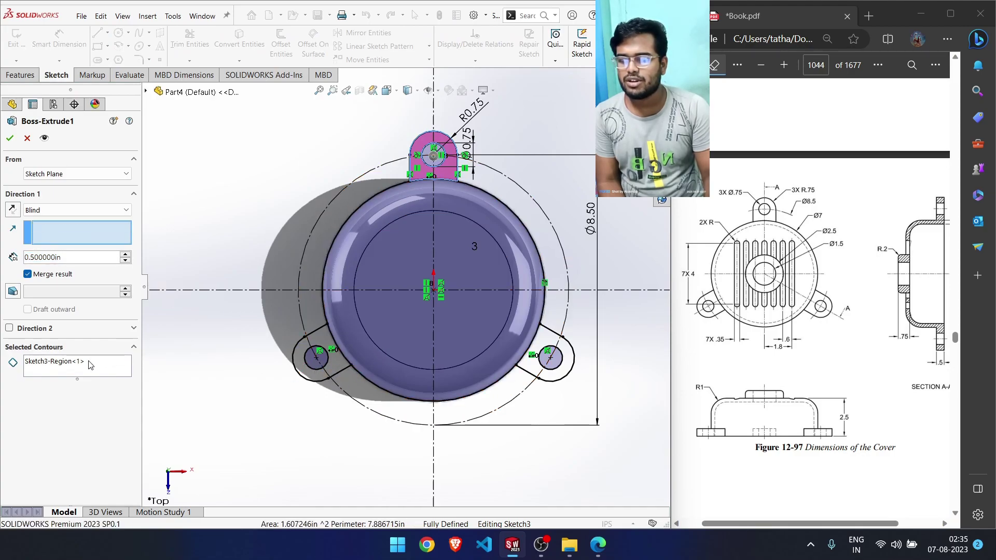
{"action": "left_click", "coordinate": [89, 365]}
{"action": "left_click", "coordinate": [335, 364]}
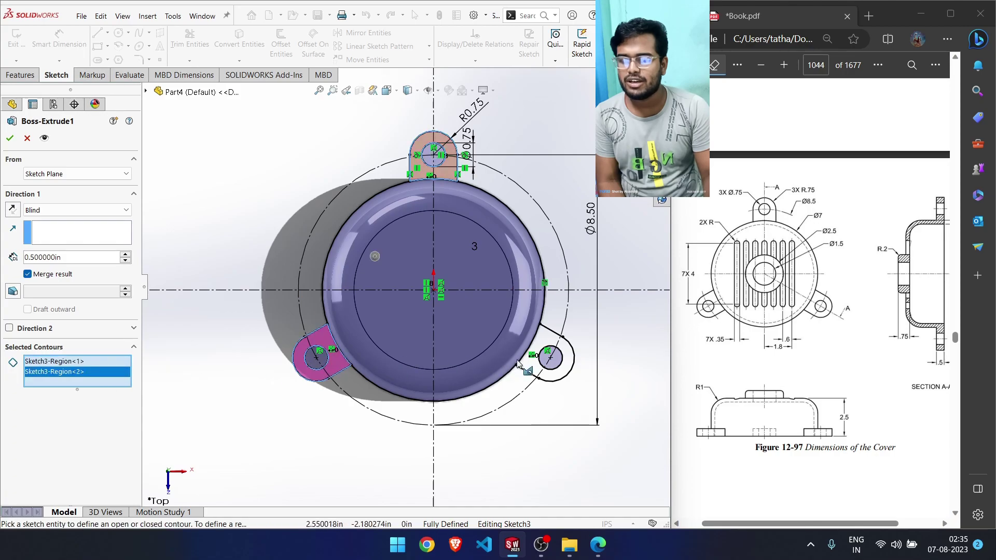
{"action": "left_click", "coordinate": [533, 368]}
{"action": "left_click", "coordinate": [9, 138]}
On the cover's flat top face, sketch a vertical centerpoint straight slot left of the origin, about 3.88 in between arc centers and 0.72 in wide
{"action": "middle_click_drag", "start_coordinate": [156, 270], "coordinate": [187, 267]}
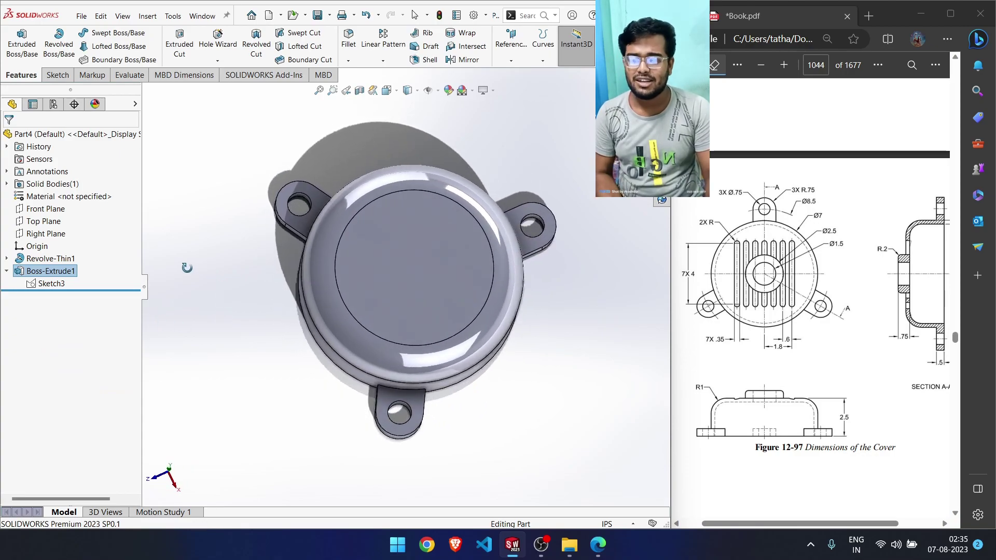
{"action": "left_click", "coordinate": [432, 279]}
{"action": "left_click", "coordinate": [484, 251]}
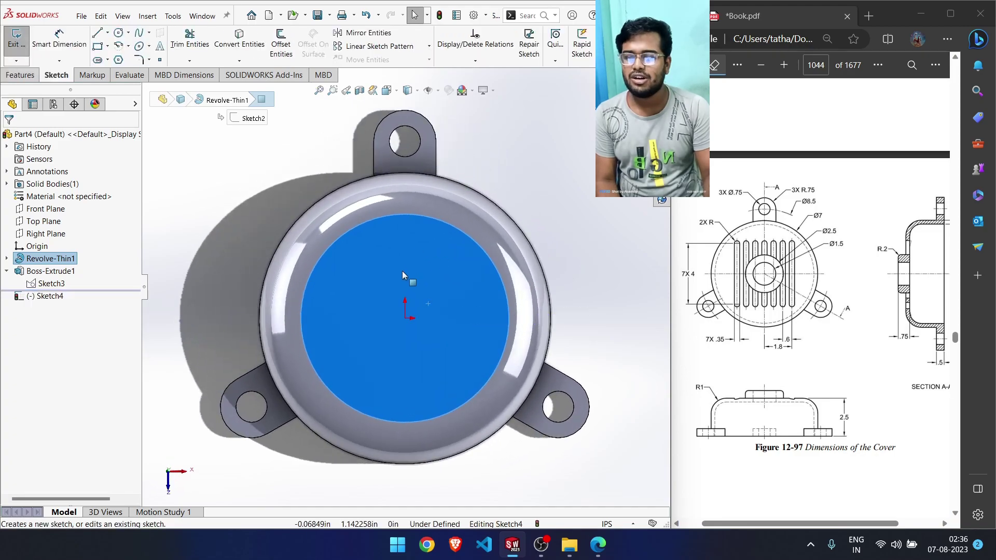
{"action": "left_click", "coordinate": [108, 60]}
{"action": "left_click", "coordinate": [117, 88]}
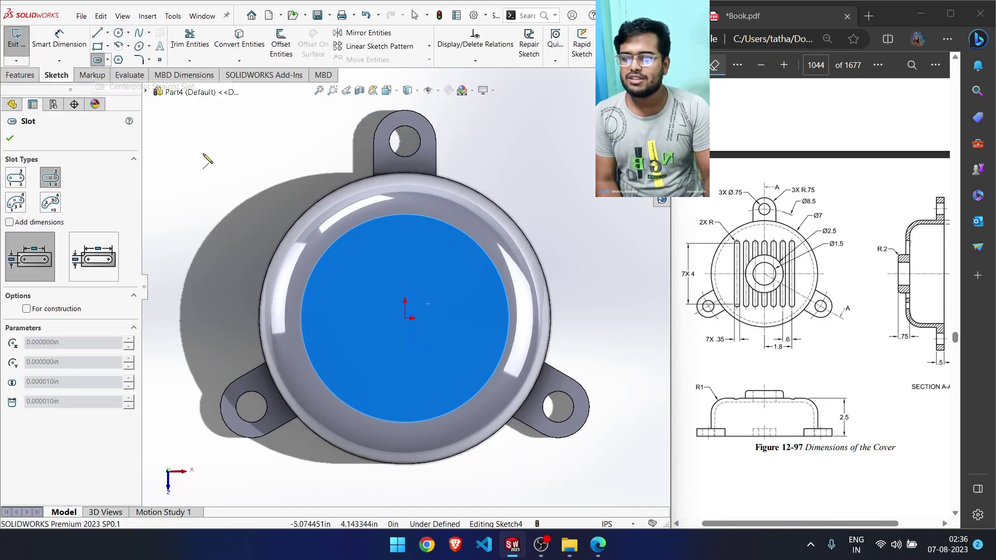
{"action": "left_click", "coordinate": [326, 319]}
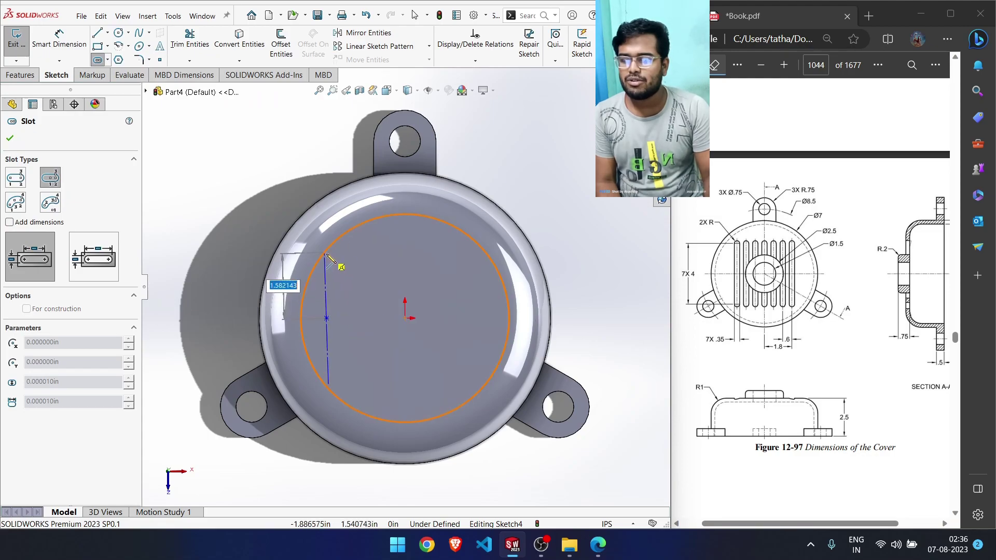
{"action": "left_click", "coordinate": [326, 238]}
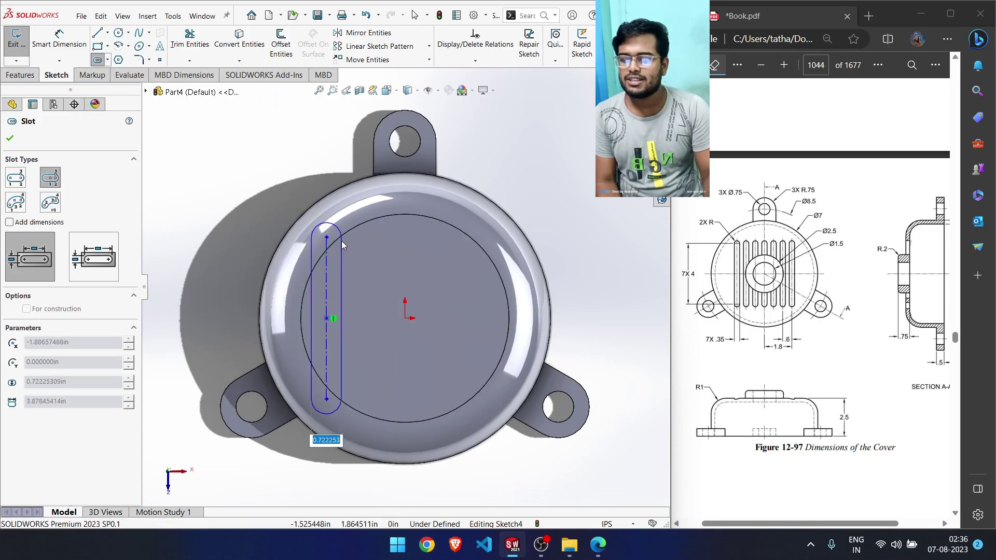
{"action": "left_click", "coordinate": [312, 247]}
{"action": "right_click_drag", "start_coordinate": [202, 176], "coordinate": [204, 120]}
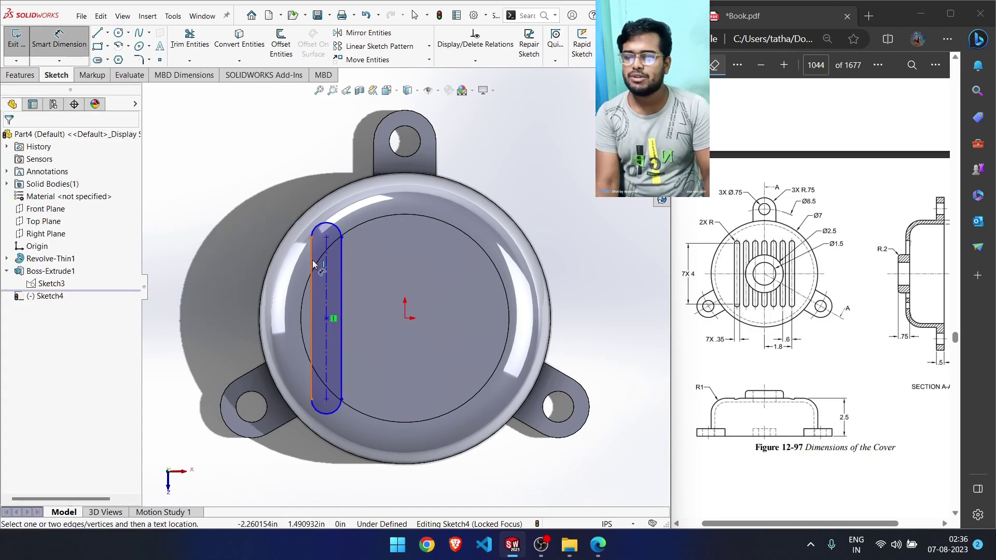
Dimension the slot's overall width between its straight sides and set it to 0.35 in
{"action": "left_click", "coordinate": [338, 314]}
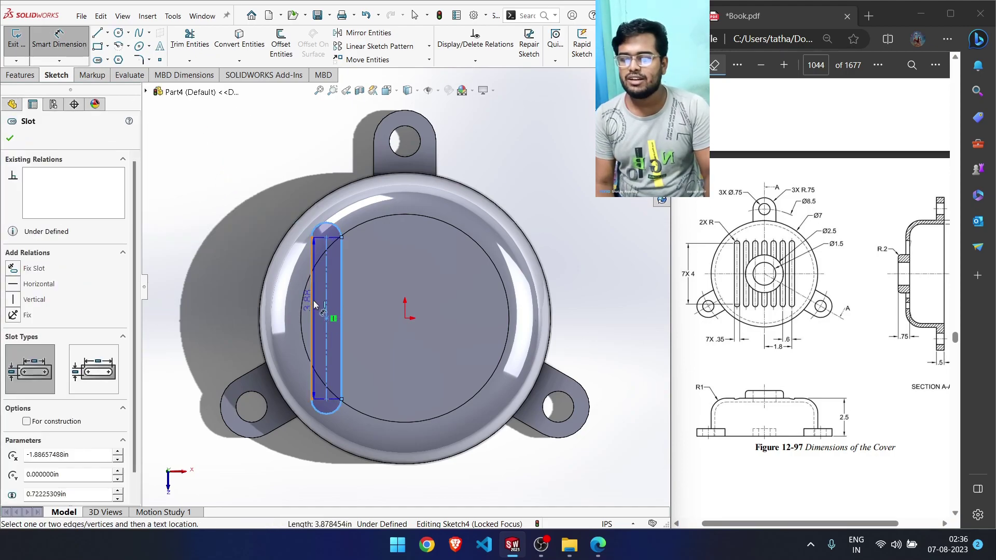
{"action": "left_click", "coordinate": [327, 156]}
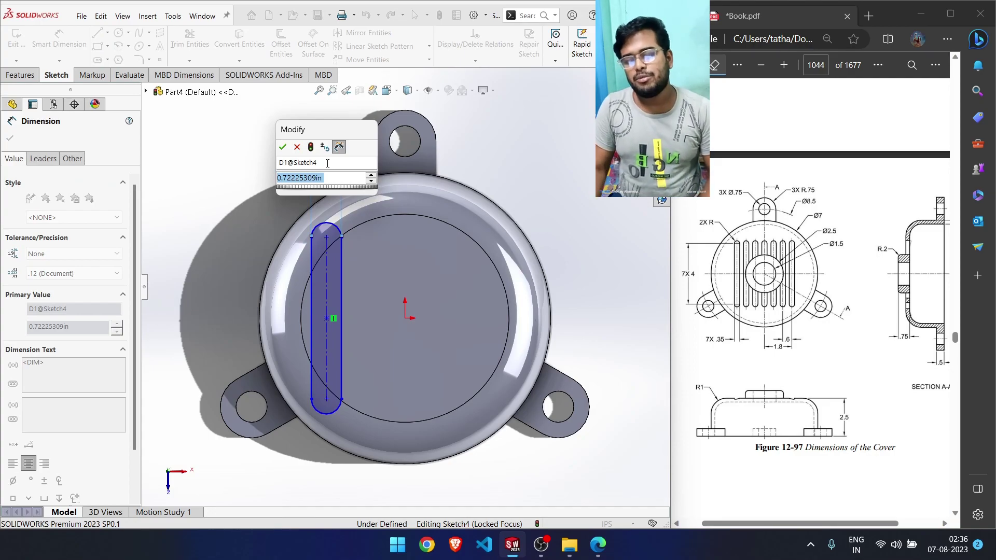
{"action": "type", "text": "0.35"}
{"action": "key", "text": "Return"}
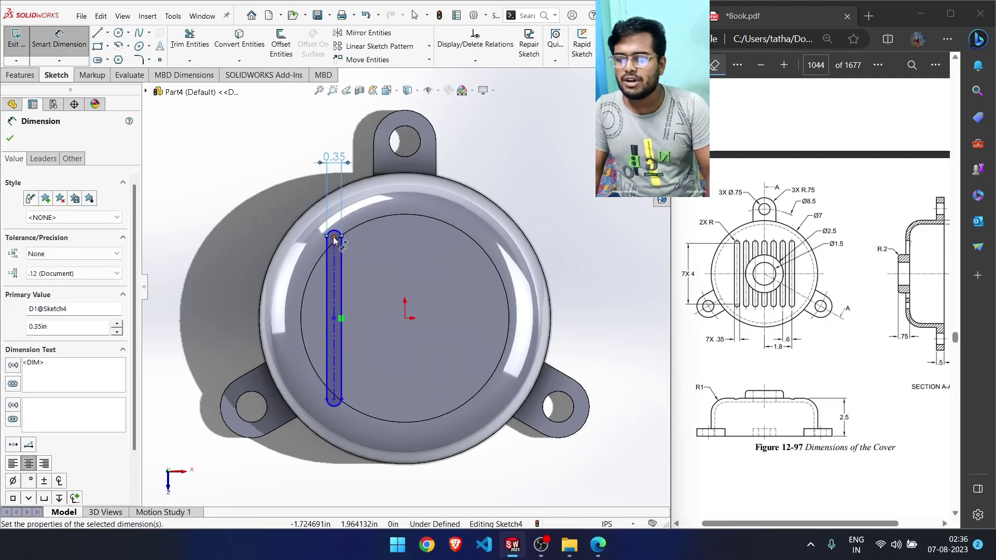
Dimension the slot's length between its end arc centers and set it to 4 in
{"action": "left_click", "coordinate": [335, 289]}
{"action": "left_click", "coordinate": [334, 399]}
{"action": "left_click", "coordinate": [334, 237]}
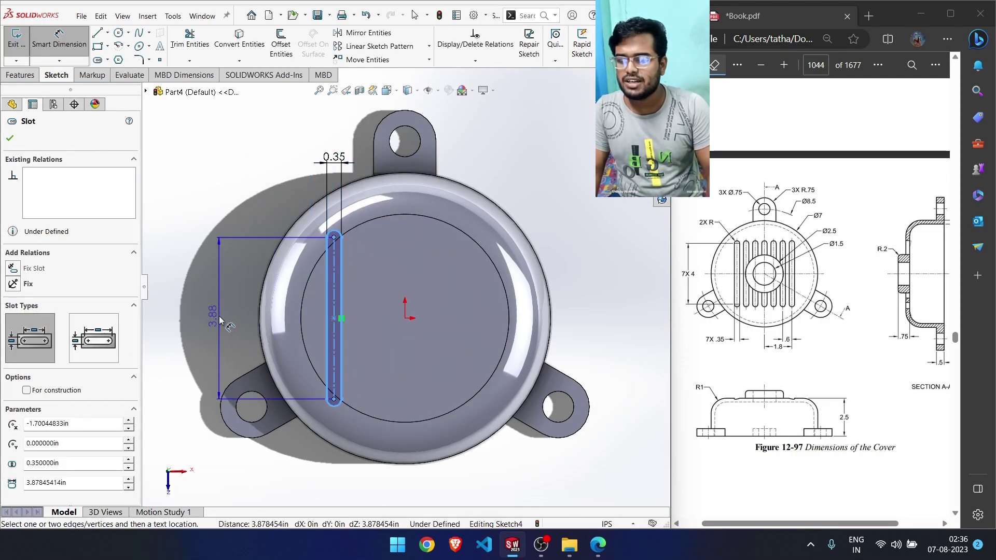
{"action": "left_click", "coordinate": [165, 317]}
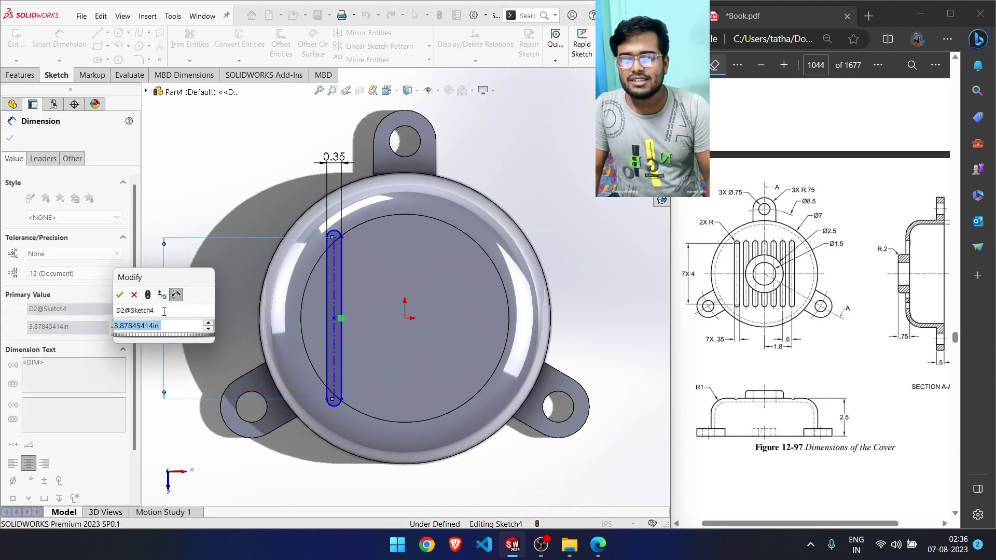
{"action": "type", "text": "4"}
{"action": "key", "text": "Return"}
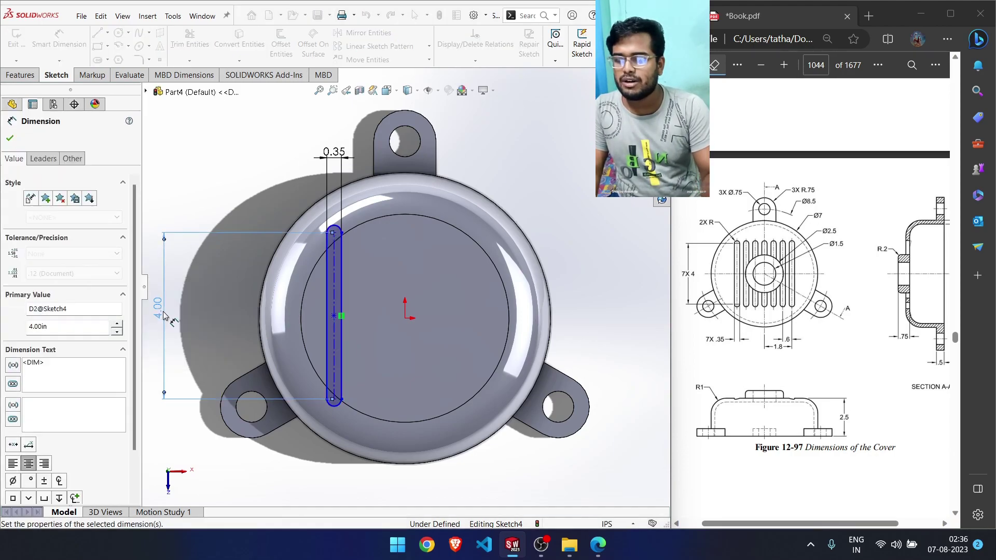
{"action": "key", "text": "Escape"}
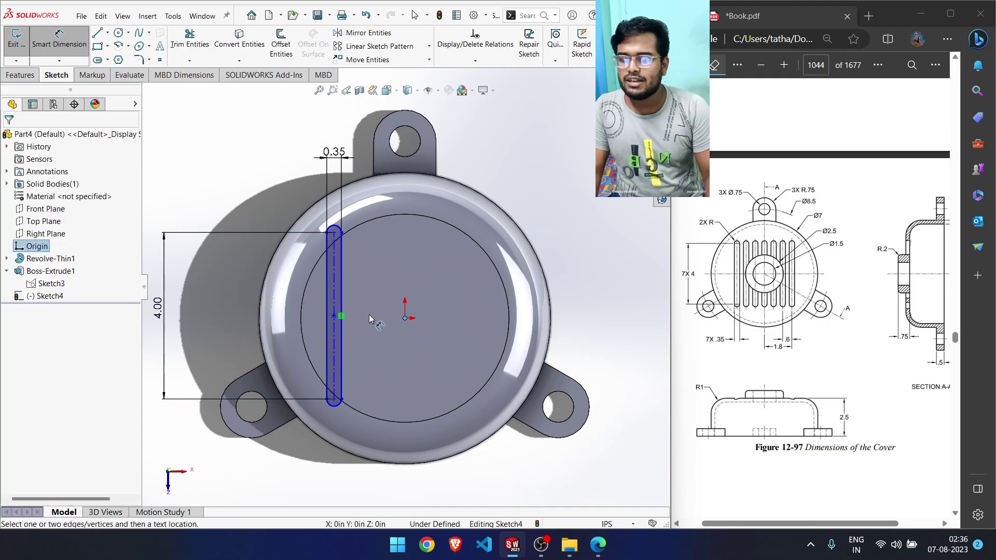
Dimension the horizontal distance from the slot's center point to the origin as 1.8 in
{"action": "left_click", "coordinate": [332, 320]}
{"action": "left_click", "coordinate": [405, 318]}
{"action": "left_click", "coordinate": [380, 363]}
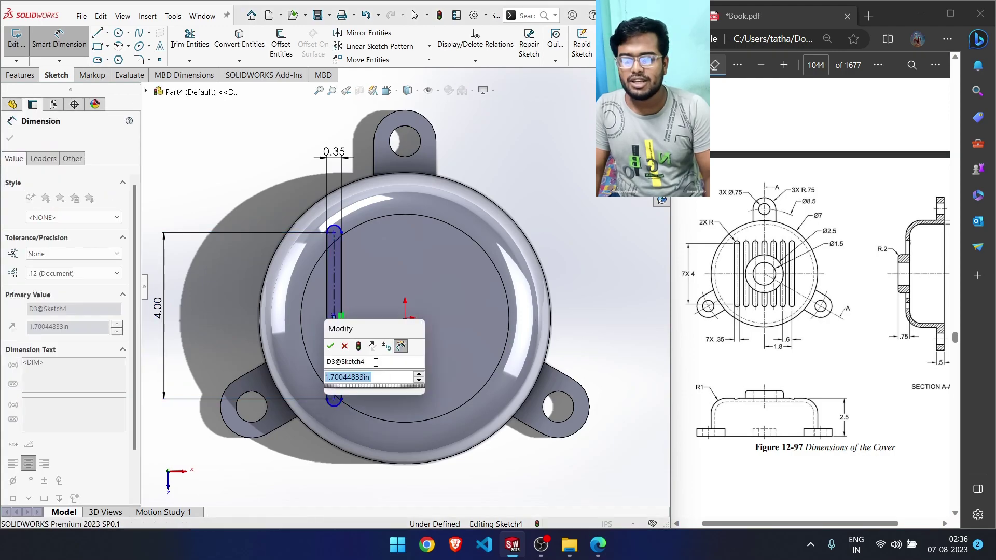
{"action": "type", "text": "1.8"}
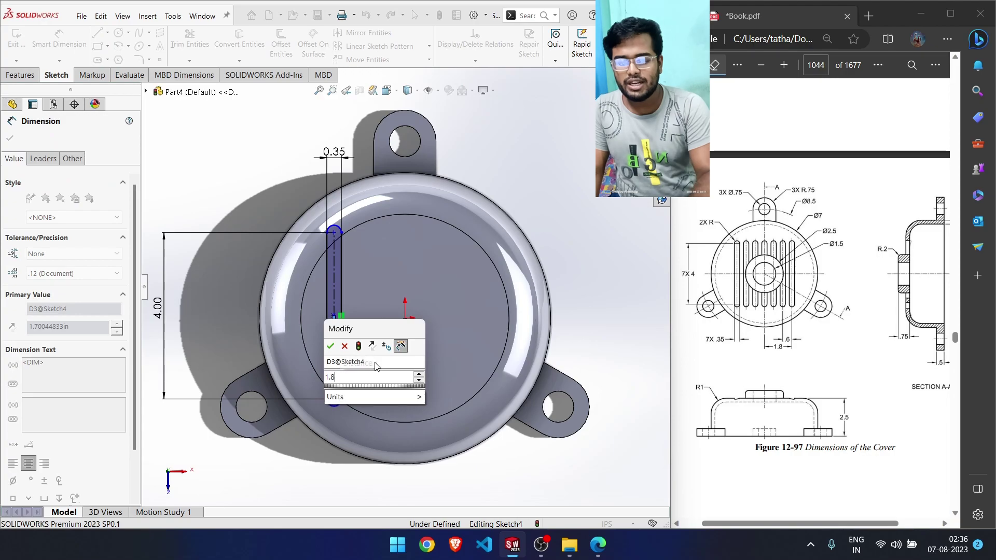
{"action": "key", "text": "Return"}
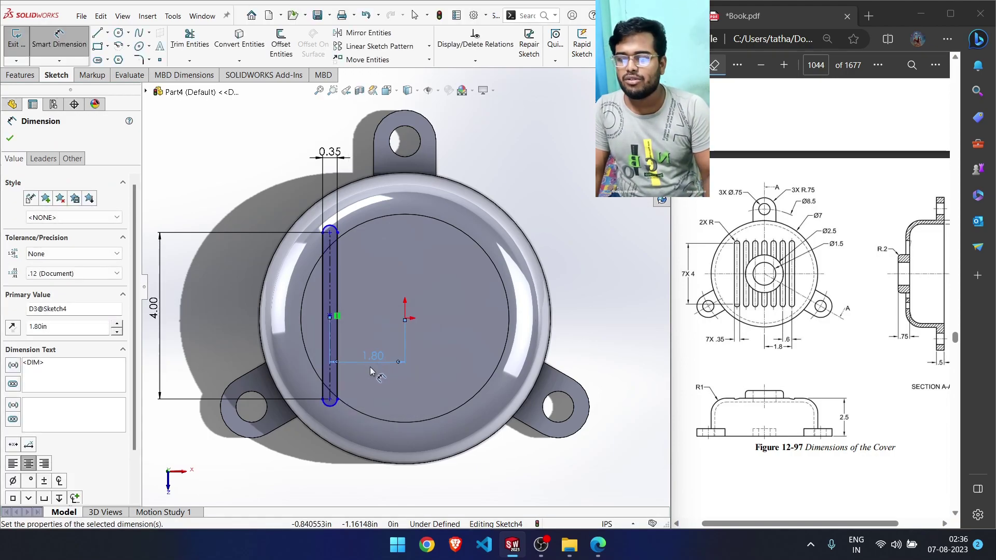
{"action": "key", "text": "Escape"}
{"action": "key", "text": "Escape"}
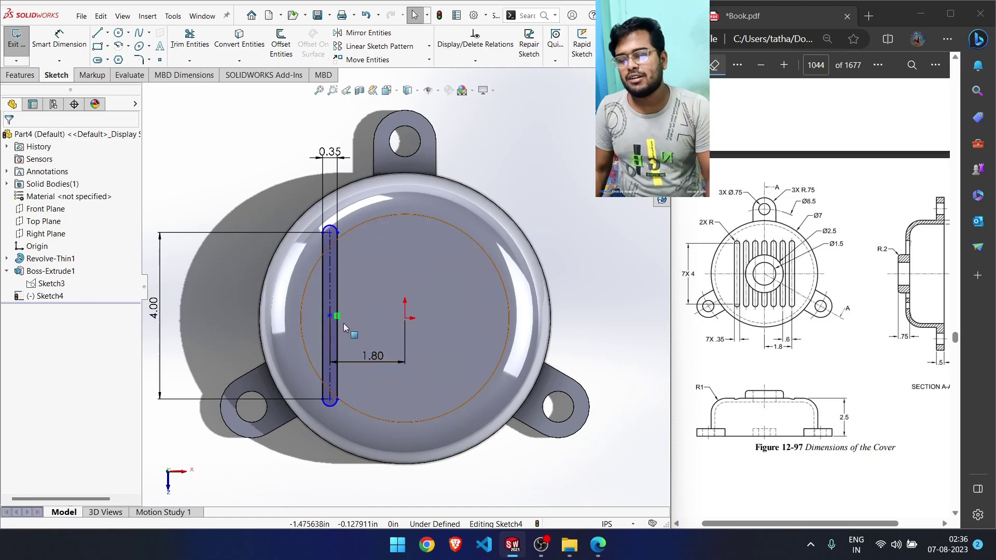
Add a horizontal relation between the origin and the slot's center point
{"action": "left_click", "coordinate": [405, 318]}
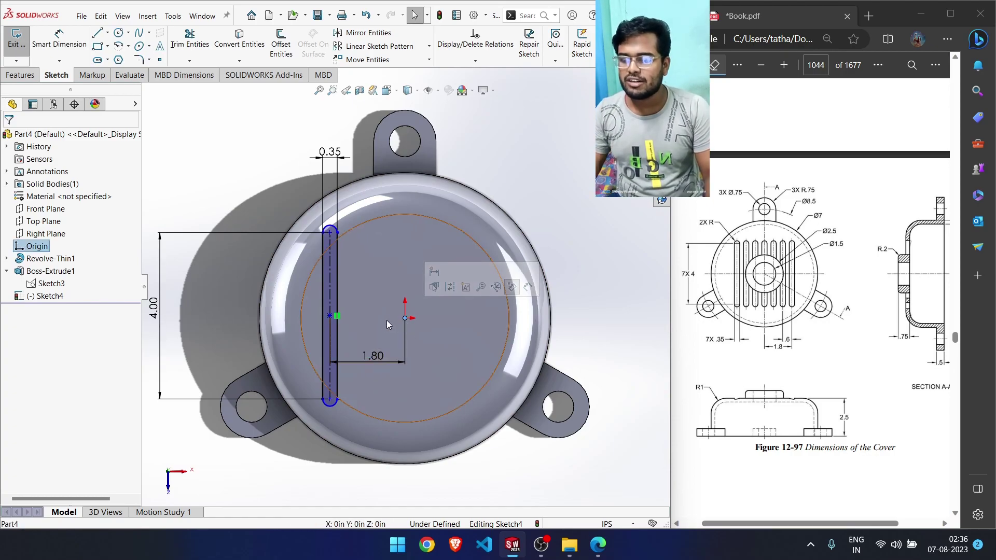
{"action": "left_click", "coordinate": [330, 315], "text": "ctrl"}
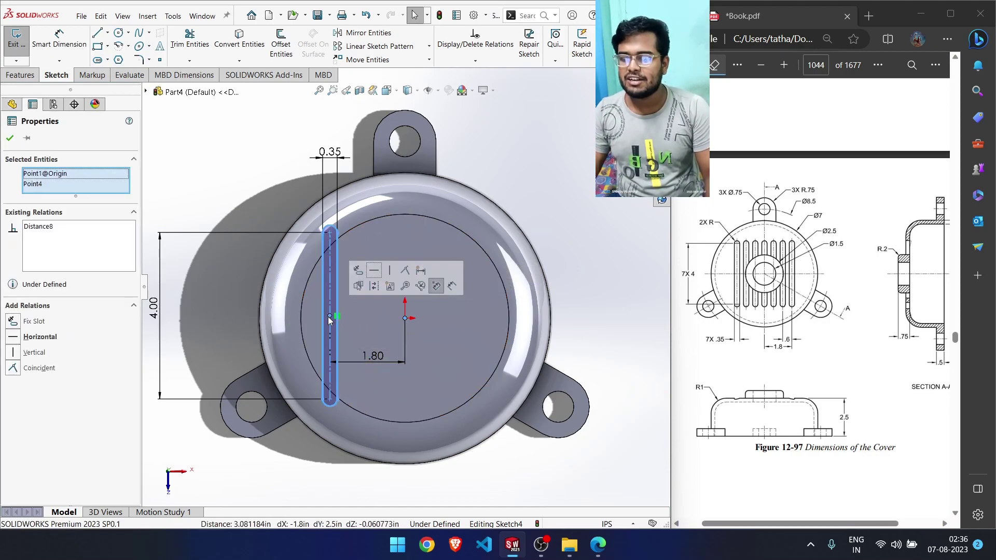
{"action": "left_click", "coordinate": [371, 274]}
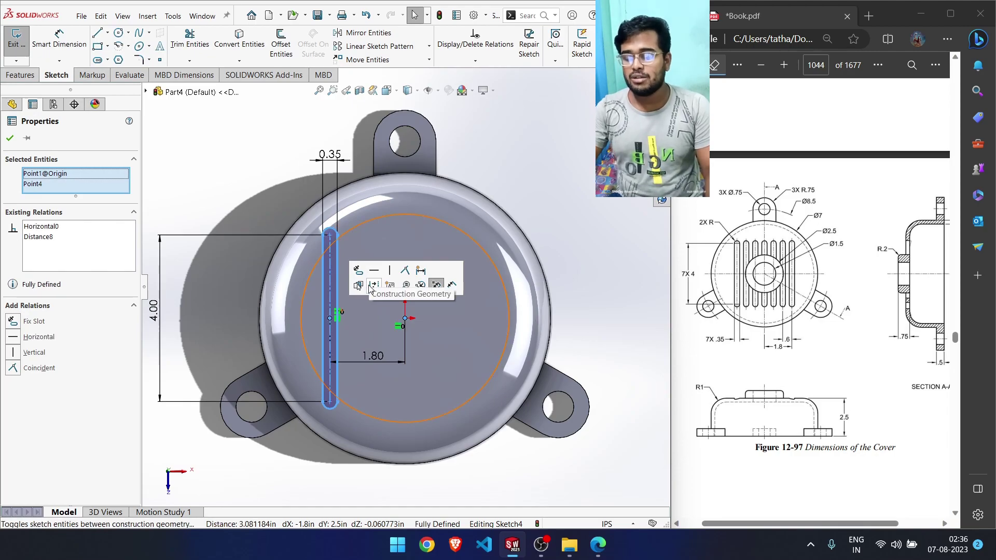
{"action": "key", "text": "Escape"}
{"action": "key", "text": "Escape"}
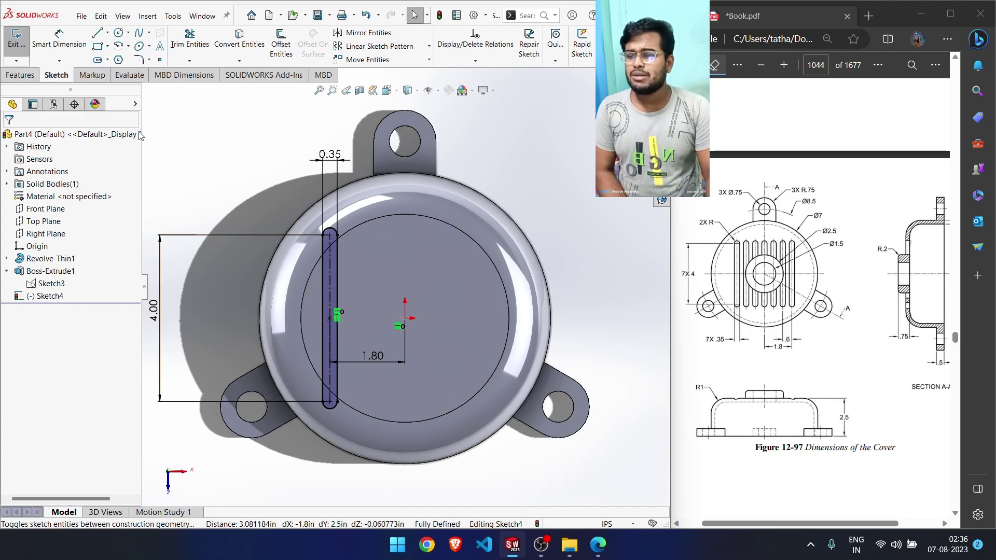
Cut-extrude the slot profile from the sketch plane with the Through All end condition
{"action": "left_click", "coordinate": [24, 76]}
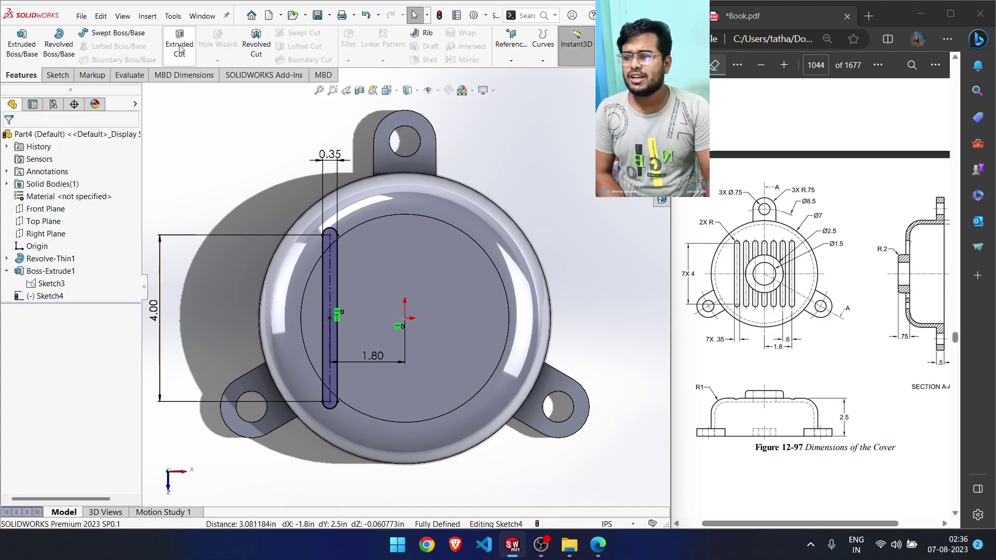
{"action": "left_click", "coordinate": [180, 47]}
{"action": "middle_click_drag", "start_coordinate": [285, 357], "coordinate": [312, 262]}
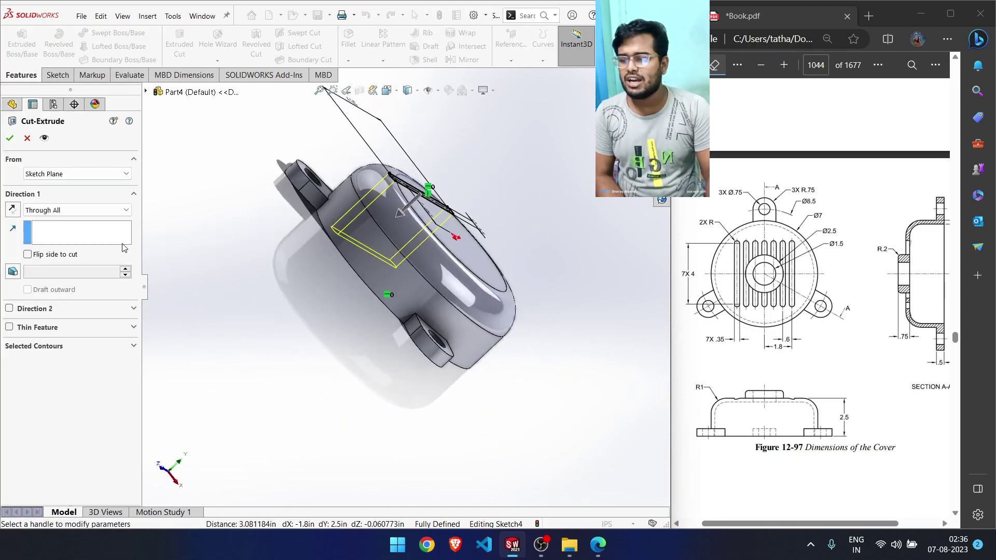
{"action": "left_click", "coordinate": [71, 209]}
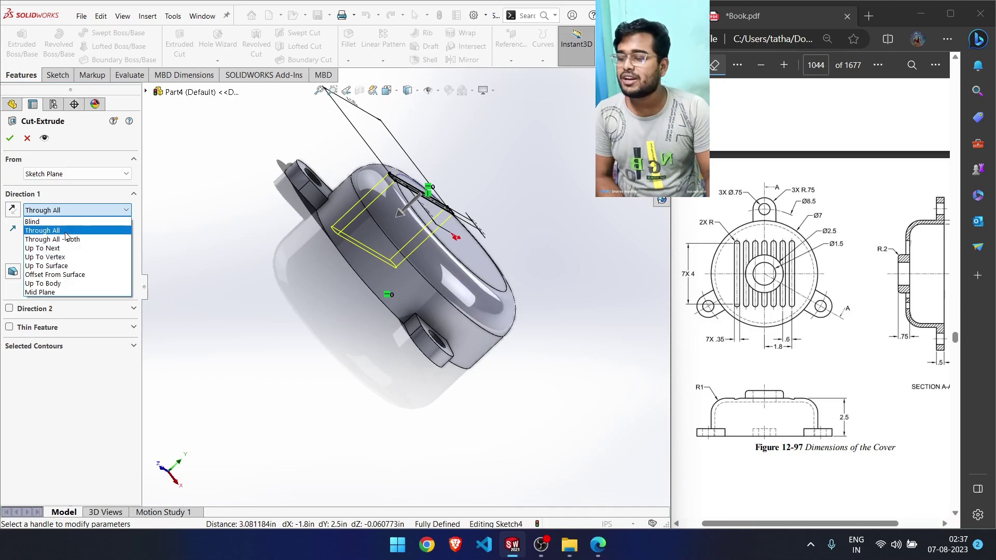
{"action": "left_click", "coordinate": [62, 249]}
{"action": "middle_click_drag", "start_coordinate": [224, 329], "coordinate": [249, 312]}
{"action": "left_click", "coordinate": [66, 210]}
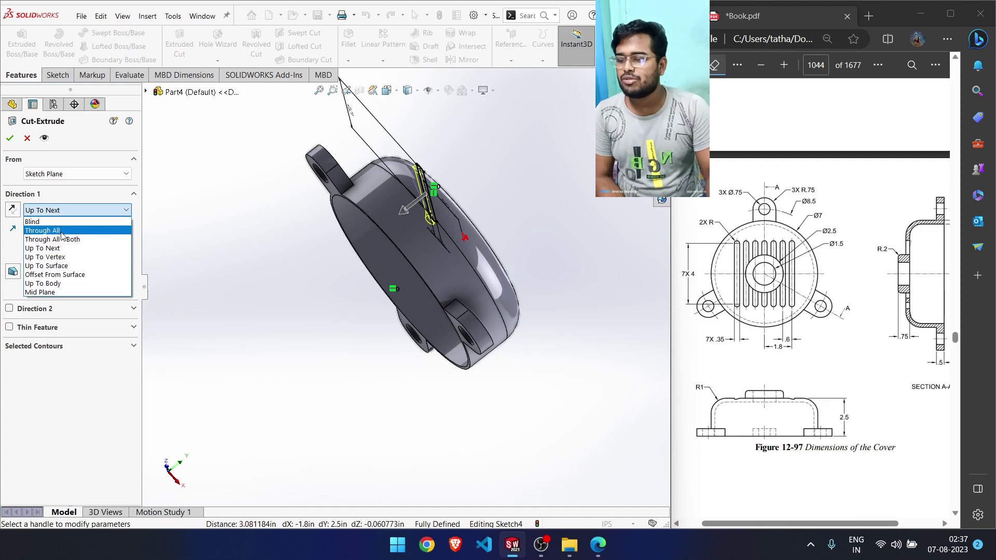
{"action": "left_click", "coordinate": [63, 229]}
{"action": "left_click", "coordinate": [10, 138]}
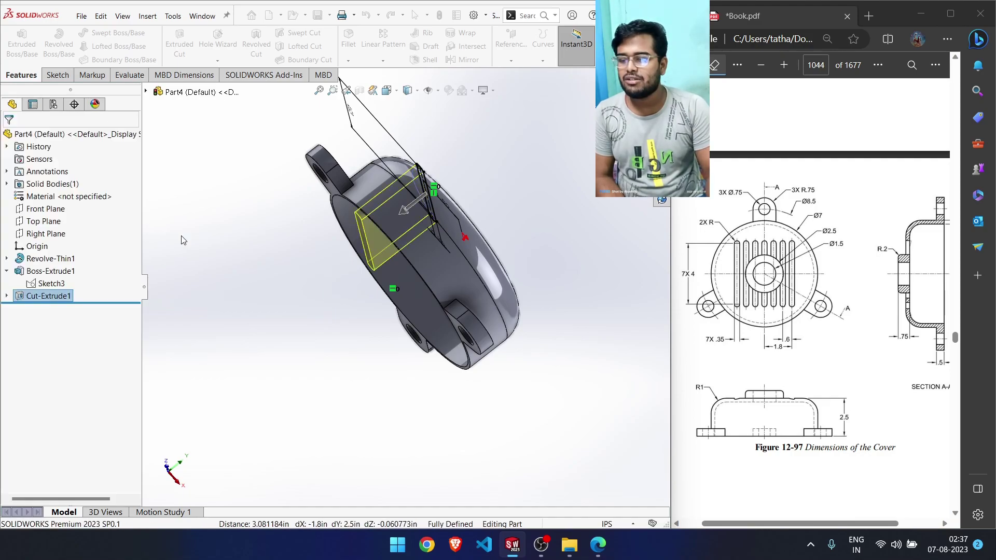
{"action": "middle_click_drag", "start_coordinate": [314, 309], "coordinate": [220, 393]}
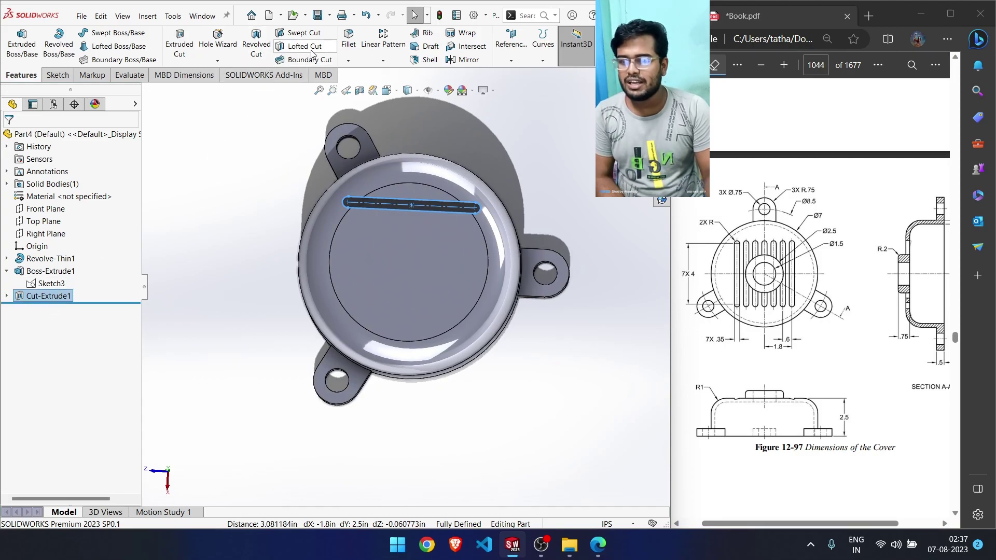
{"action": "left_click", "coordinate": [383, 44]}
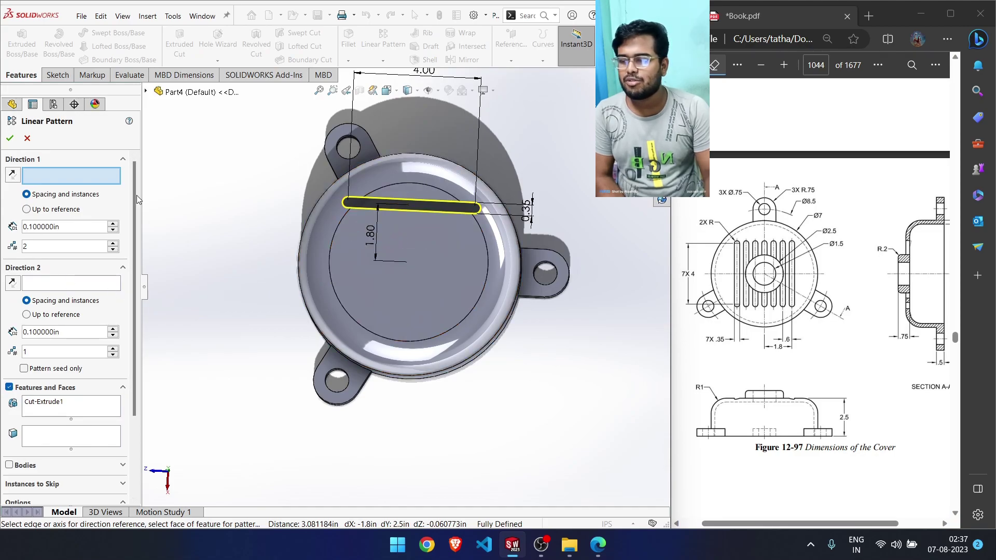
{"action": "left_click", "coordinate": [27, 138]}
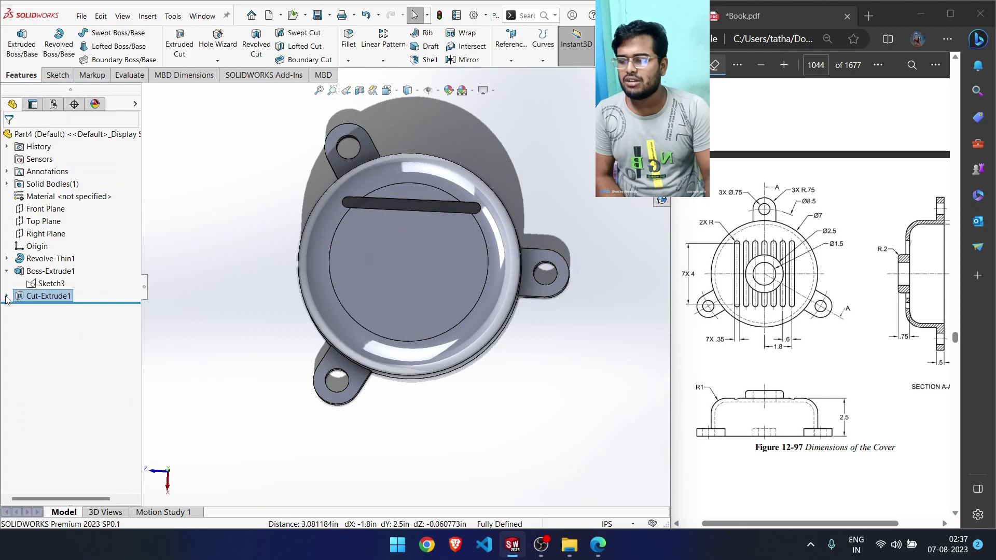
Reopen the slot cut's sketch and set up a linear sketch pattern of the slot along the X-axis with 7 instances
{"action": "left_click", "coordinate": [50, 308]}
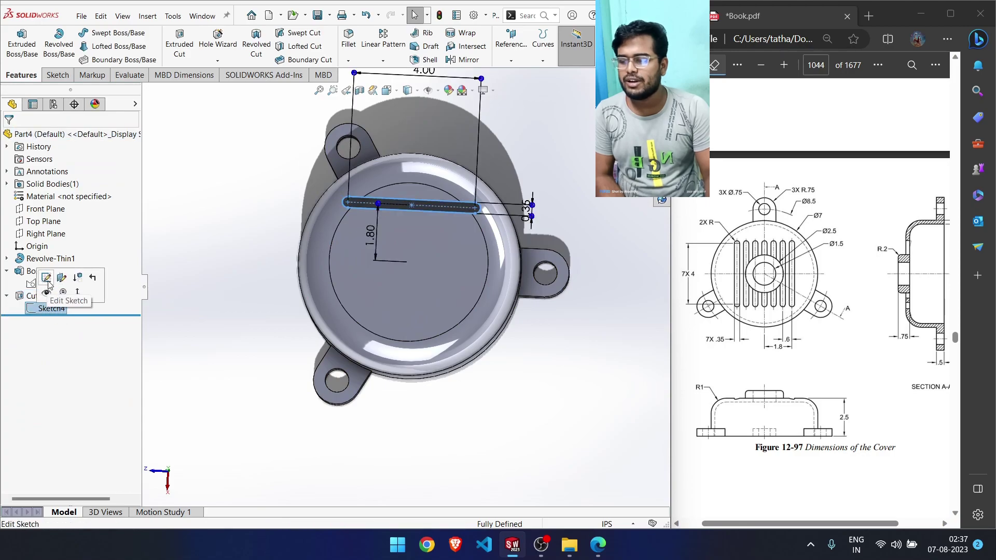
{"action": "left_click", "coordinate": [52, 280]}
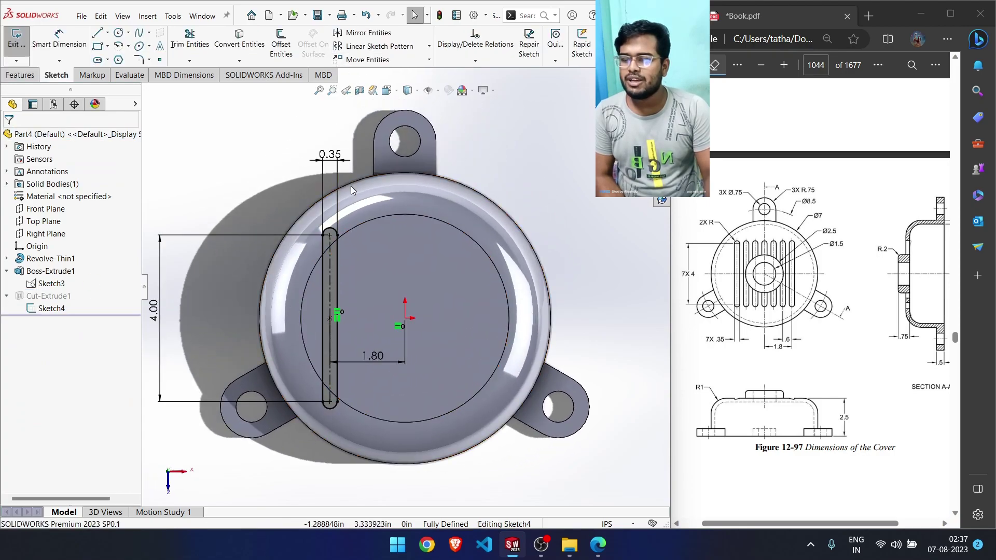
{"action": "left_click_drag", "start_coordinate": [275, 181], "coordinate": [359, 456]}
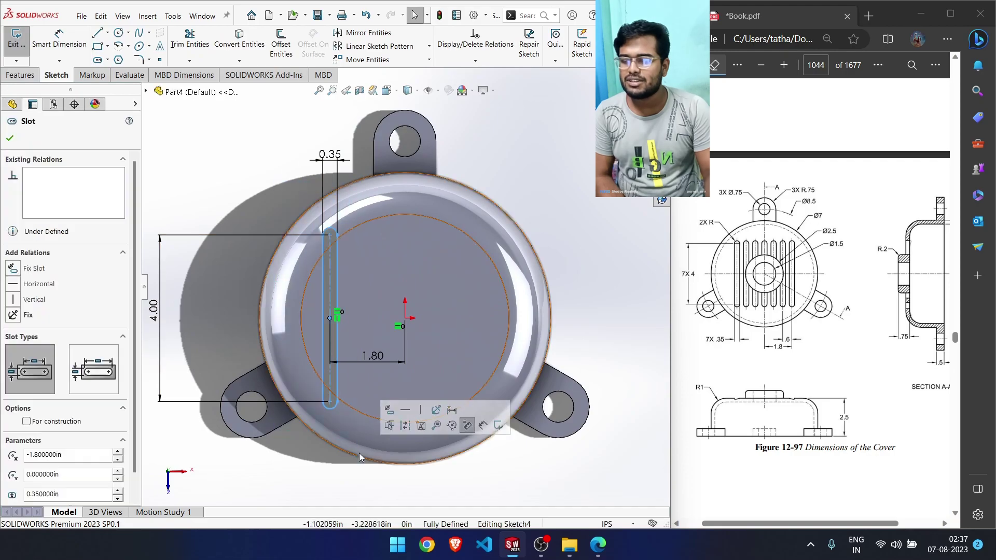
{"action": "left_click", "coordinate": [379, 46]}
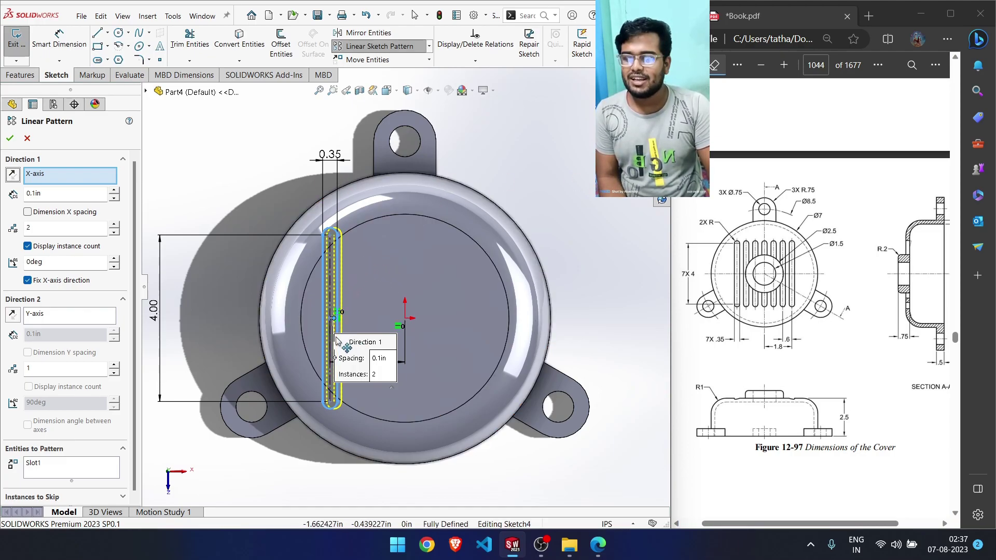
{"action": "left_click", "coordinate": [114, 226]}
{"action": "left_click", "coordinate": [115, 226]}
{"action": "left_click", "coordinate": [115, 226]}
{"action": "left_click", "coordinate": [114, 226]}
{"action": "left_click", "coordinate": [115, 227]}
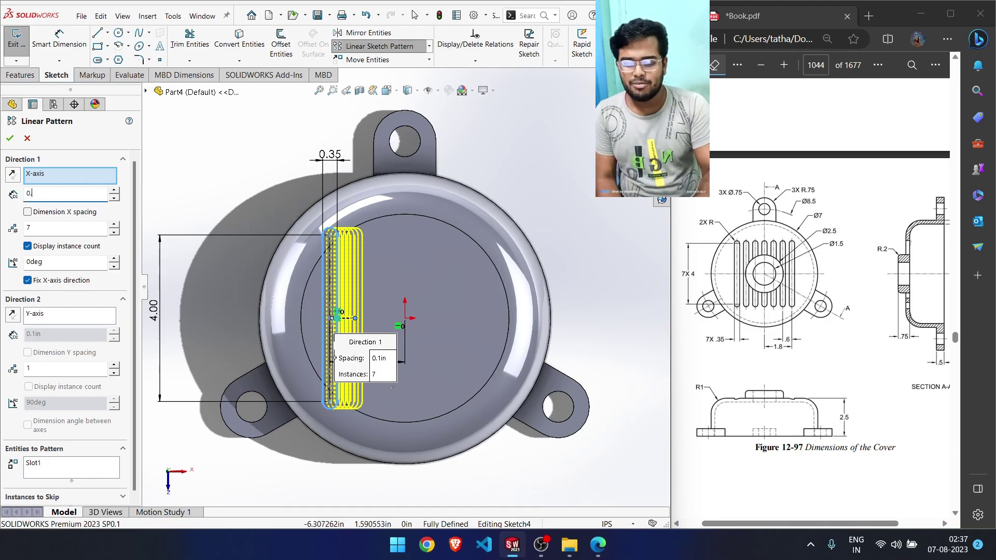
Set the slot pattern's spacing to 0.6 in, accept the pattern and exit the sketch to rebuild the cut
{"action": "left_click", "coordinate": [27, 193]}
{"action": "type", "text": "0.6"}
{"action": "key", "text": "Return"}
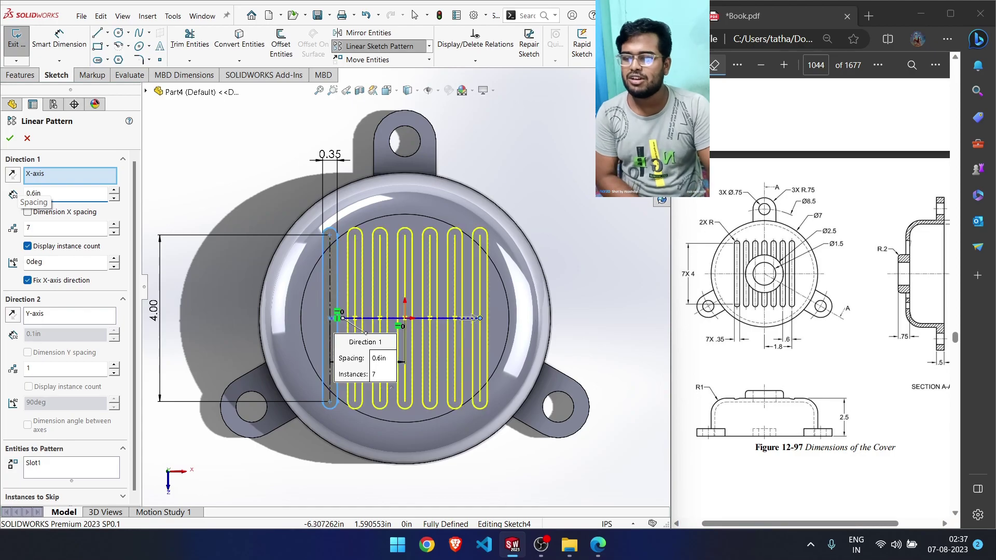
{"action": "left_click", "coordinate": [9, 138]}
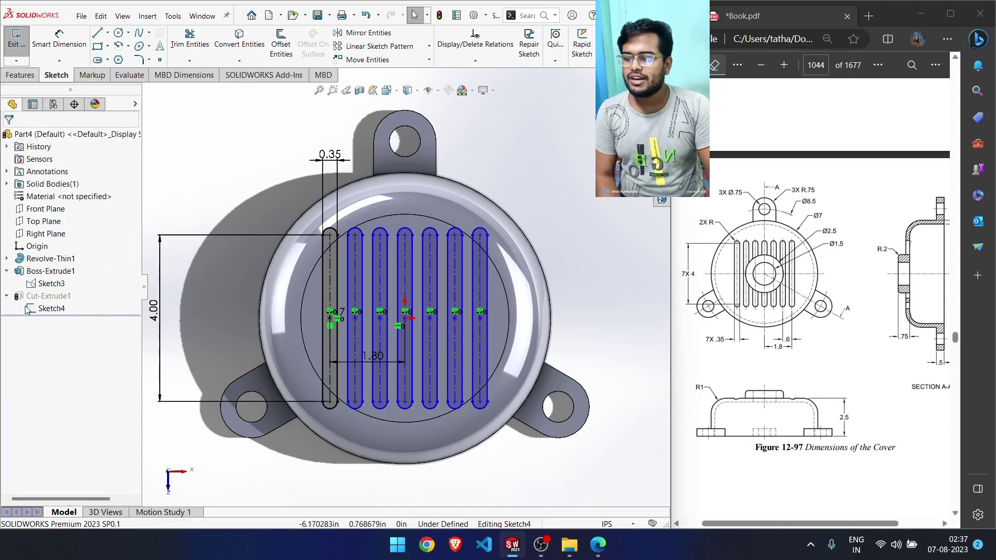
{"action": "left_click", "coordinate": [655, 98]}
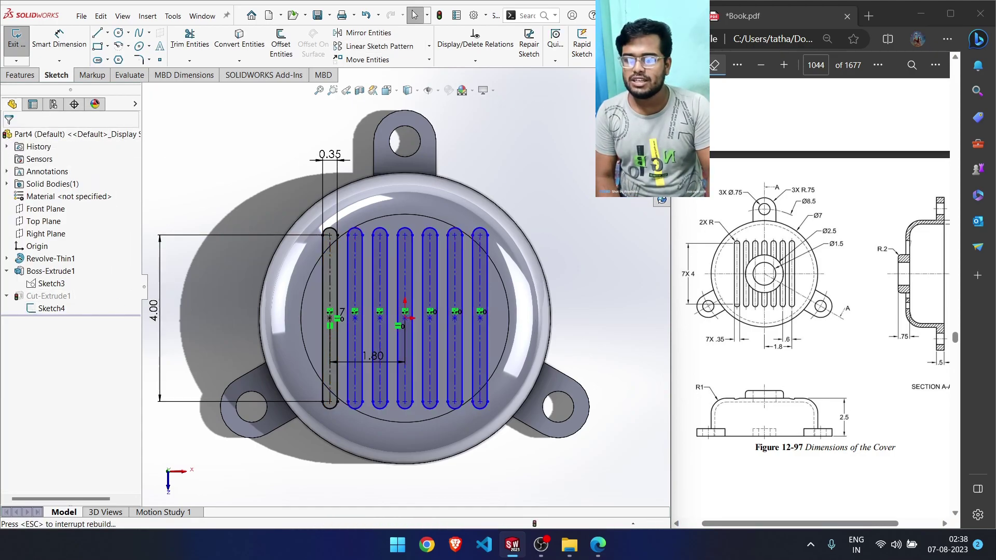
Start a new sketch on the cover's flat slotted top face
{"action": "middle_click_drag", "start_coordinate": [305, 362], "coordinate": [343, 290]}
{"action": "left_click", "coordinate": [386, 372]}
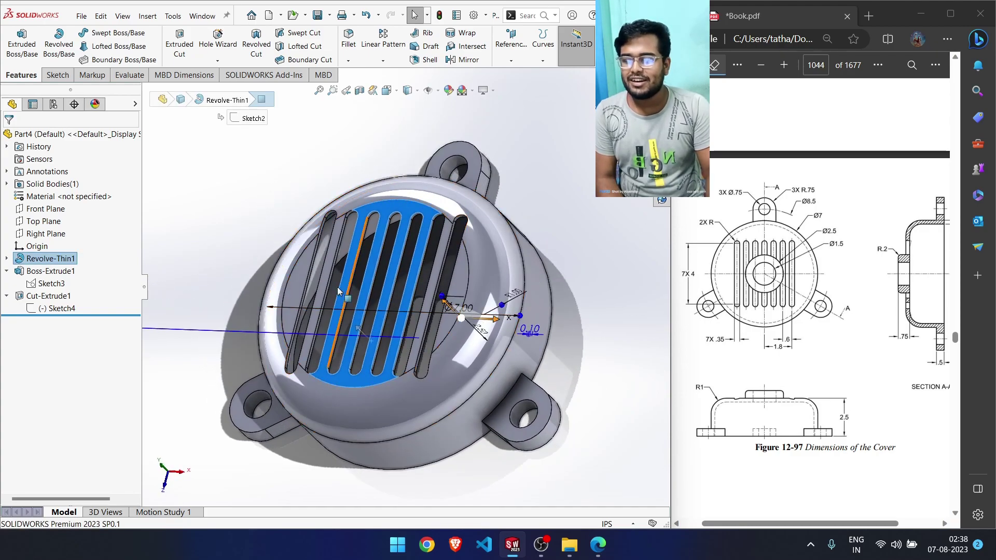
{"action": "right_click", "coordinate": [341, 308]}
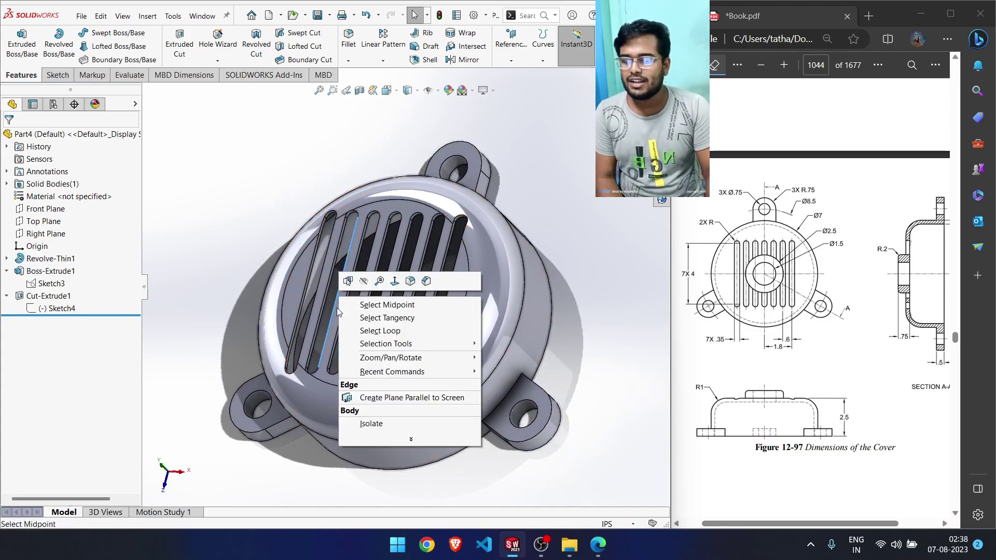
{"action": "left_click", "coordinate": [220, 210]}
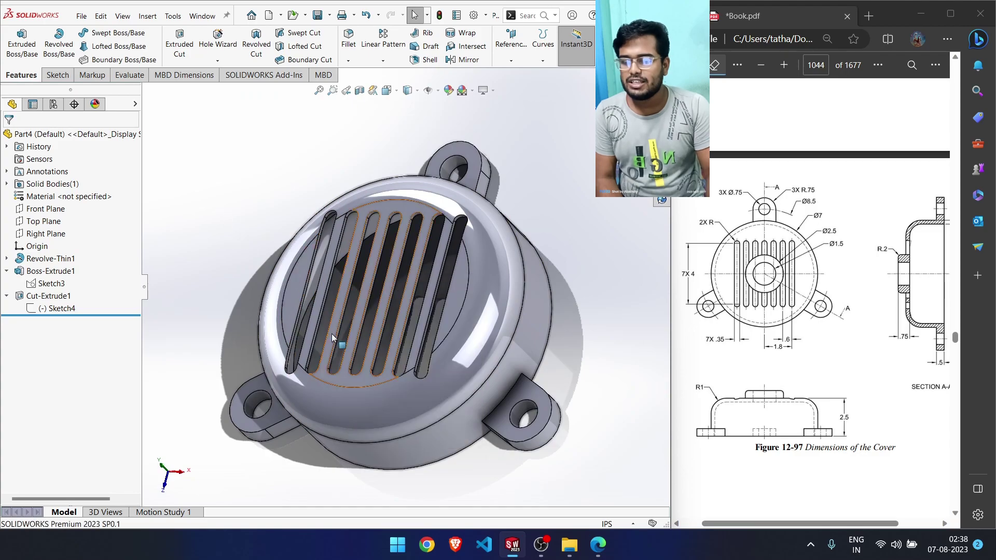
{"action": "left_click", "coordinate": [337, 339]}
{"action": "left_click", "coordinate": [376, 305]}
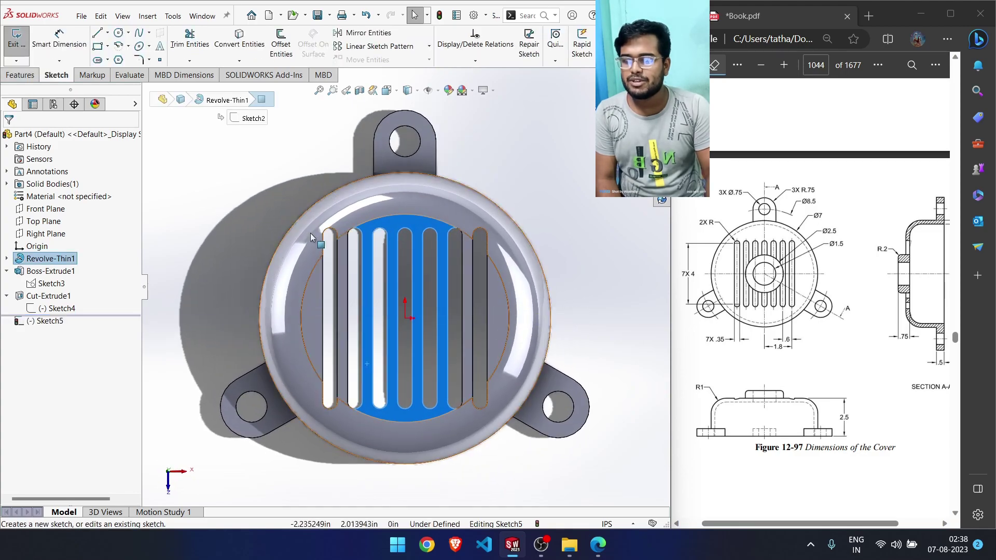
Sketch two concentric circles centred on the origin, with radii of about 0.78 in and 0.43 in
{"action": "left_click", "coordinate": [117, 32]}
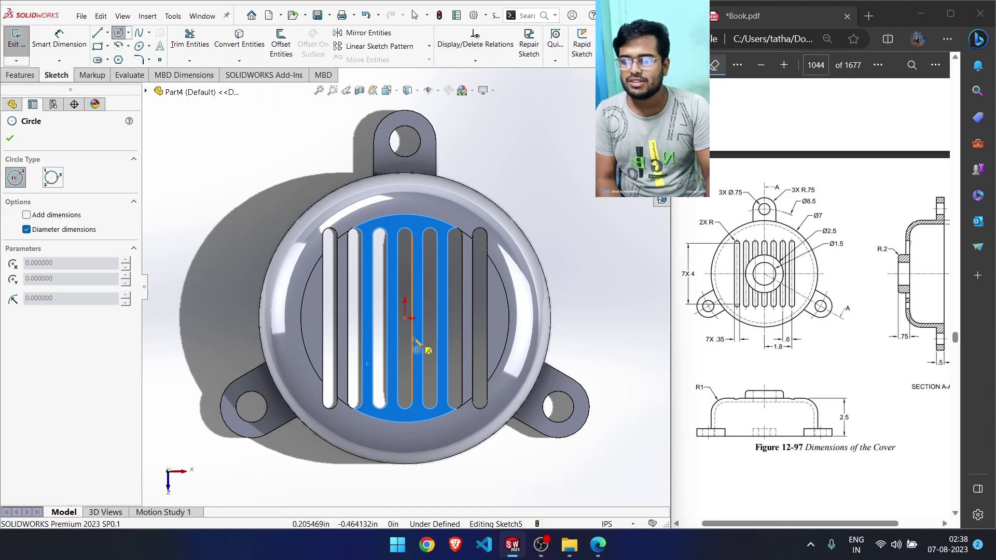
{"action": "left_click", "coordinate": [405, 318]}
{"action": "left_click", "coordinate": [427, 317]}
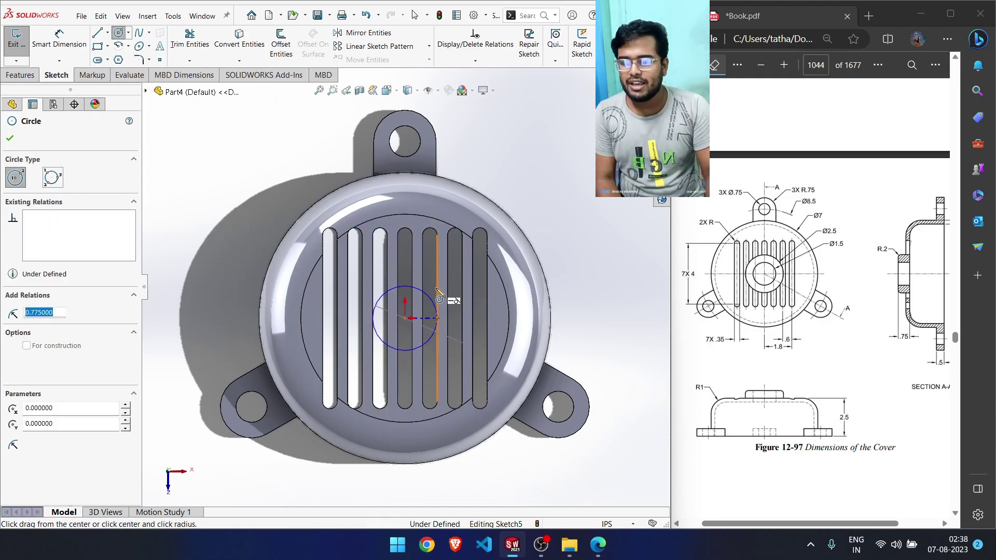
{"action": "left_click", "coordinate": [405, 318]}
{"action": "left_click", "coordinate": [425, 316]}
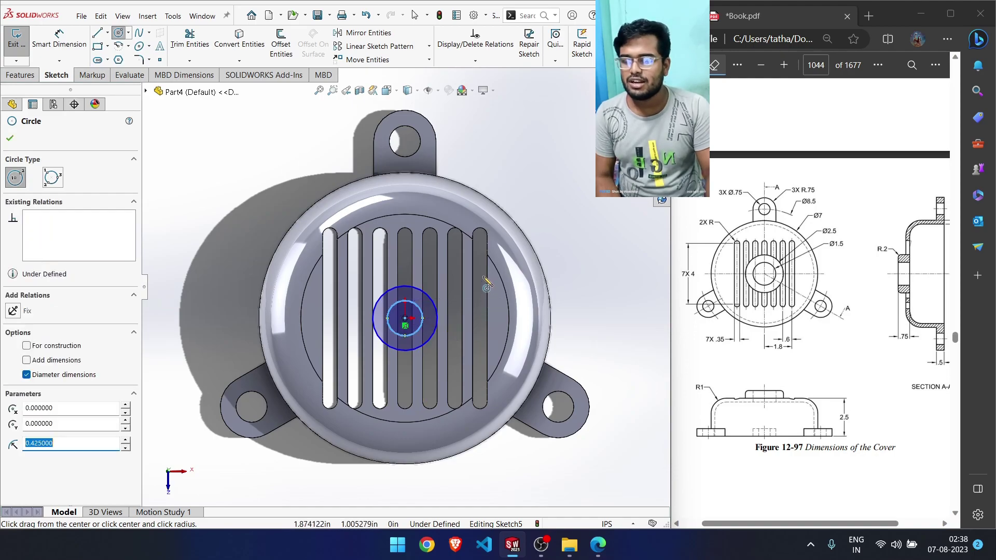
Dimension the outer circle's diameter to 2.5 in
{"action": "scroll", "coordinate": [405, 319], "scroll_direction": "down", "scroll_amount": 4}
{"action": "right_click_drag", "start_coordinate": [188, 136], "coordinate": [188, 93]}
{"action": "left_click", "coordinate": [445, 301]}
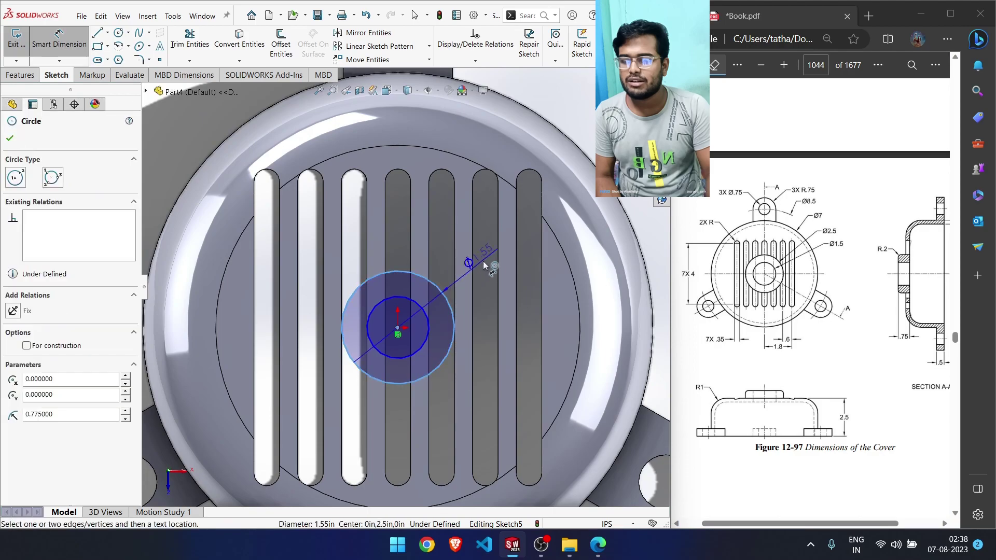
{"action": "left_click", "coordinate": [480, 248]}
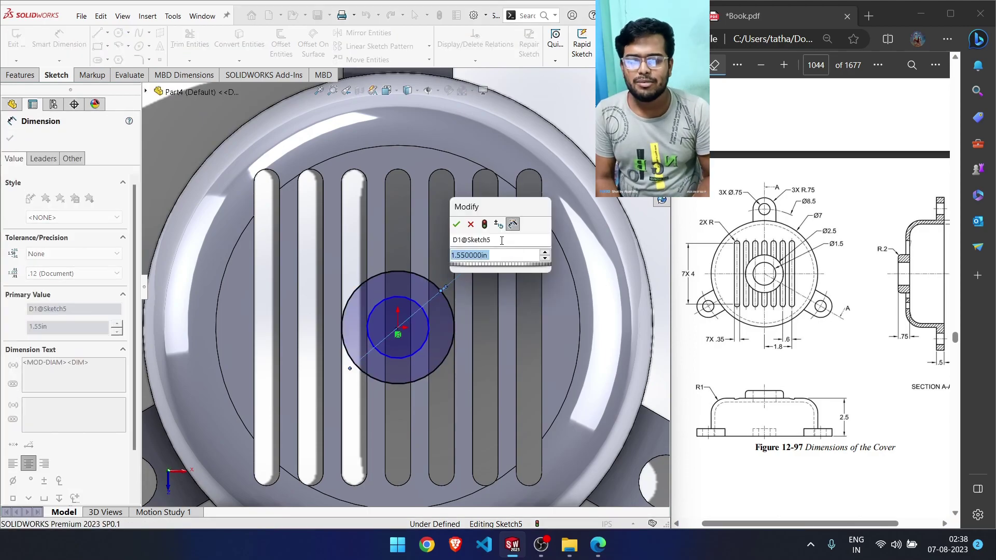
{"action": "type", "text": "2.5"}
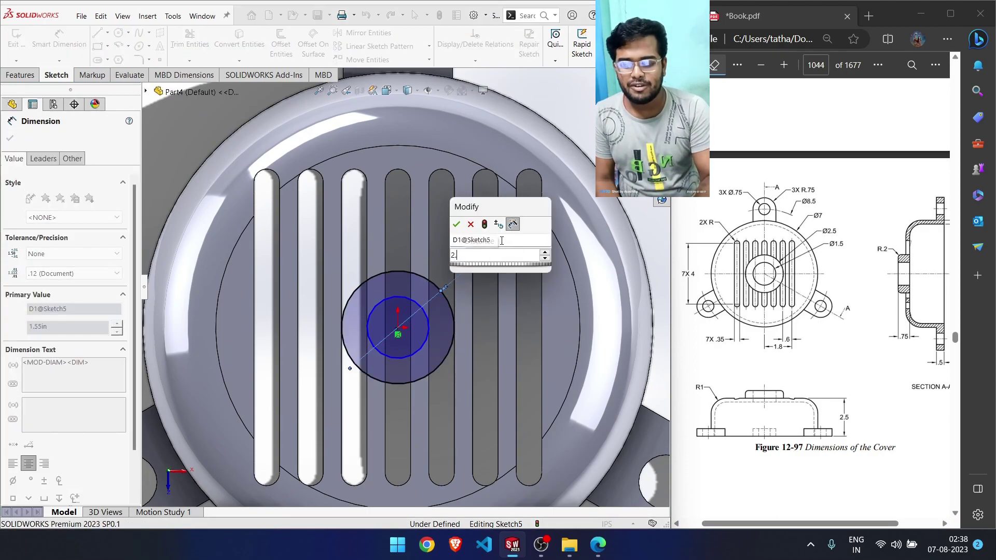
{"action": "key", "text": "Return"}
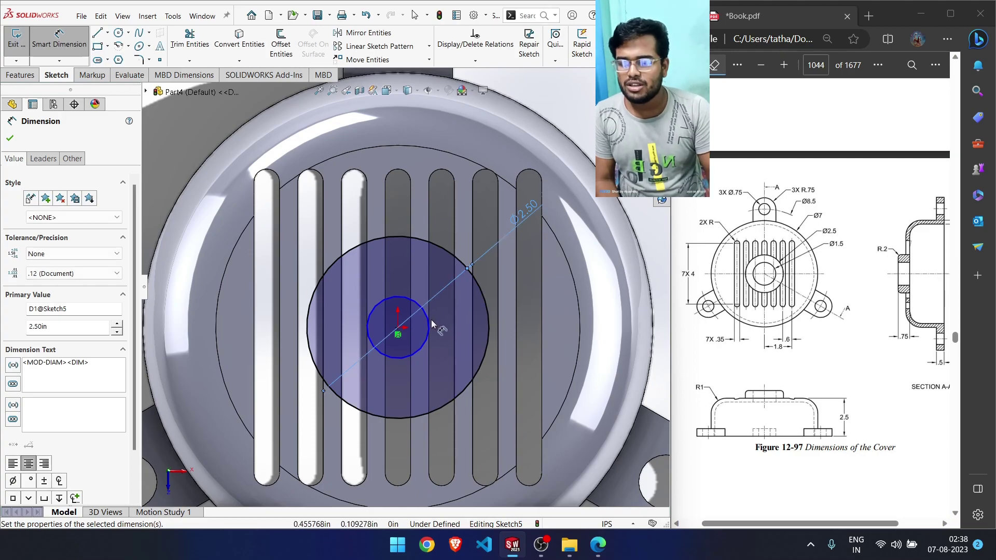
Dimension the inner circle's diameter to 1.5 in and exit the sketch
{"action": "left_click", "coordinate": [429, 325]}
{"action": "left_click", "coordinate": [609, 182]}
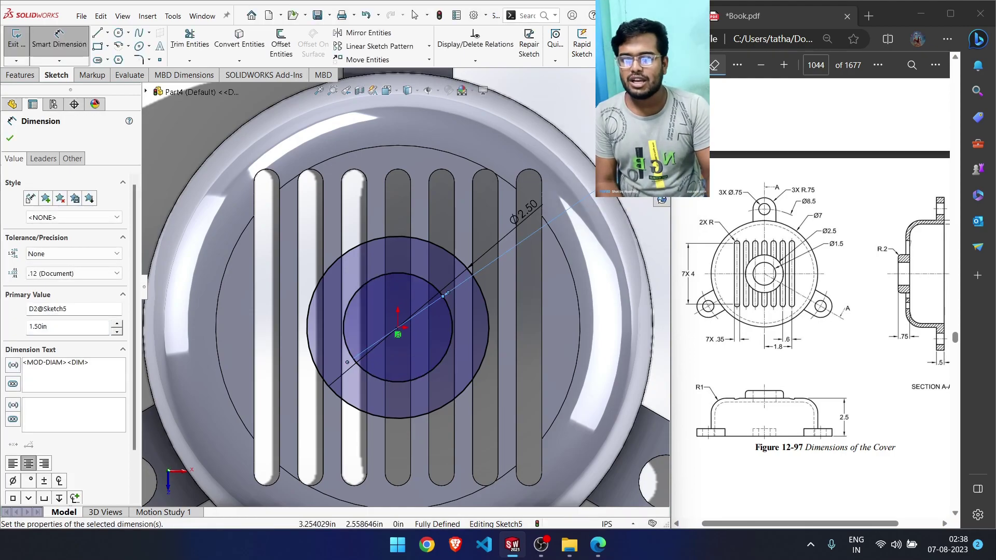
{"action": "left_click", "coordinate": [653, 96]}
{"action": "scroll", "coordinate": [419, 316], "scroll_direction": "up", "scroll_amount": 3}
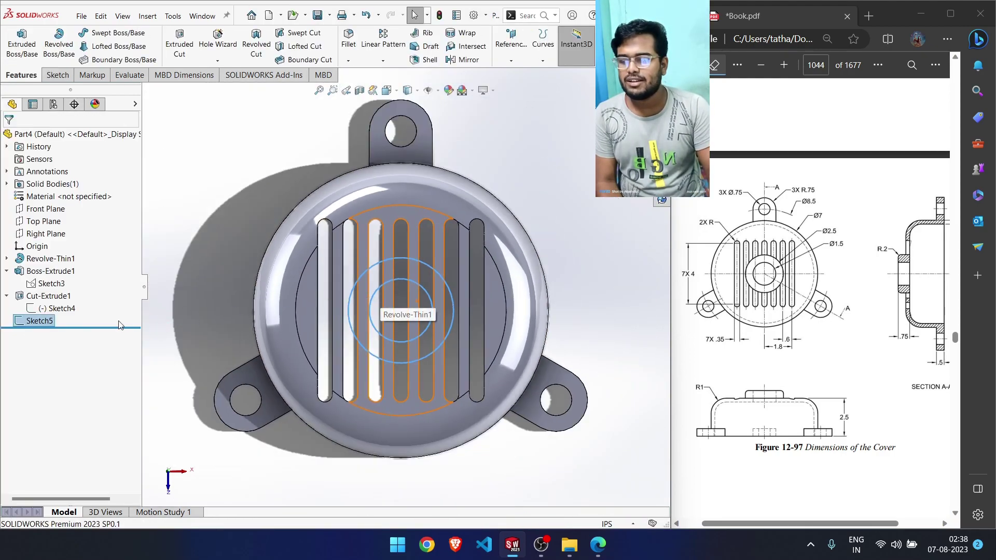
Start a Boss-Extrude of the ring profile with a Blind depth of 0.75-0.25 in in Direction 1
{"action": "left_click", "coordinate": [22, 44]}
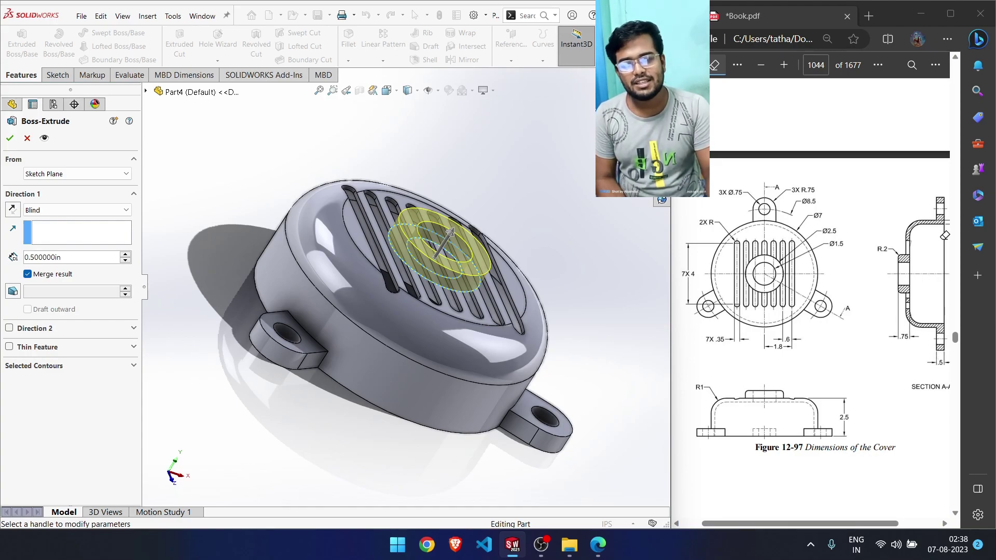
{"action": "left_click_drag", "start_coordinate": [842, 523], "coordinate": [867, 523]}
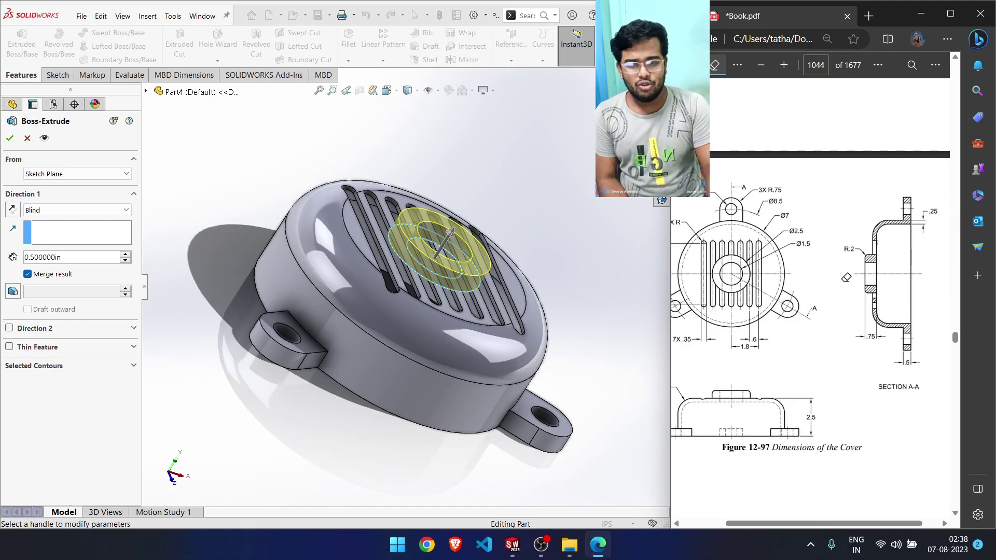
{"action": "double_click", "coordinate": [67, 258]}
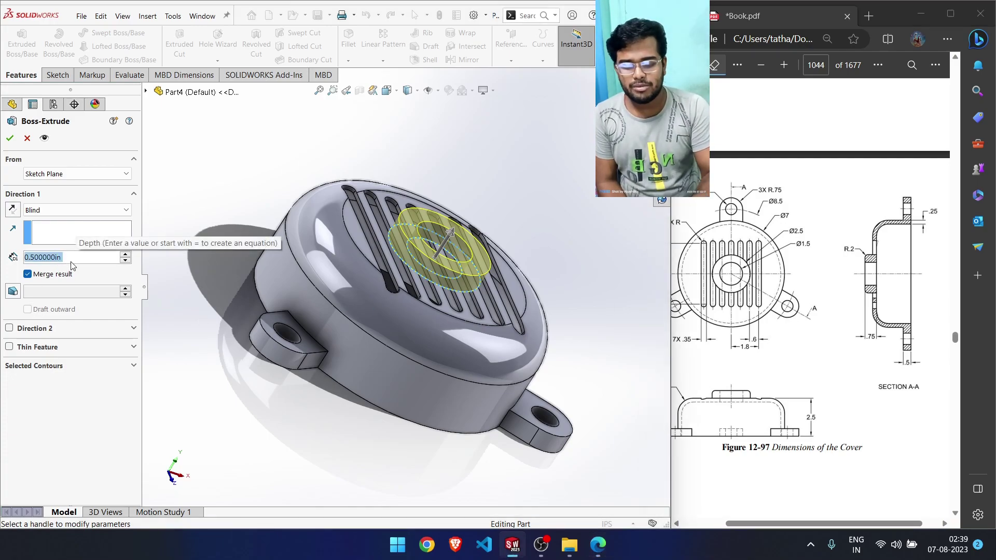
{"action": "type", "text": "0.75-0.25"}
{"action": "key", "text": "Return"}
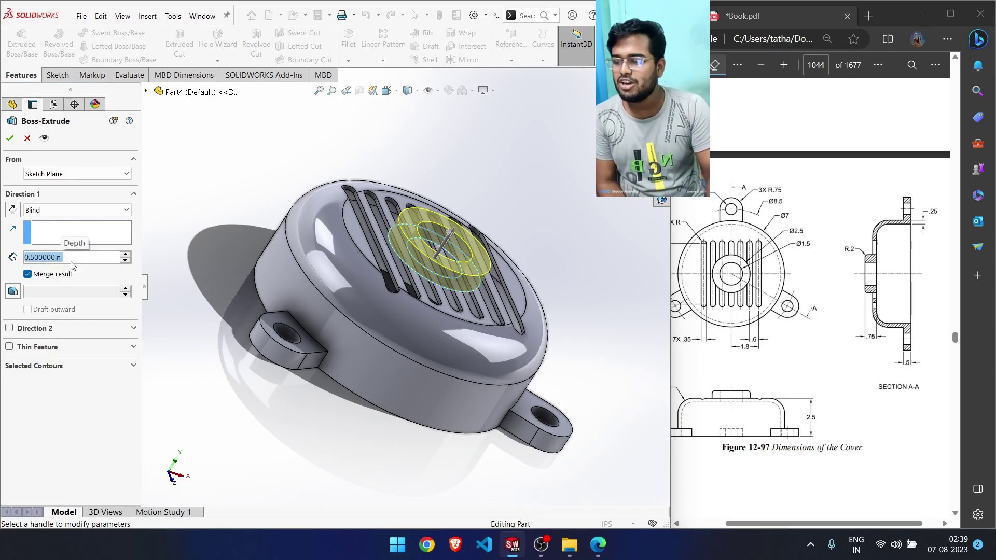
Add a Blind Direction 2 of 0.25 in to the ring's extrusion and accept the feature
{"action": "left_click", "coordinate": [10, 329]}
{"action": "left_click", "coordinate": [71, 360]}
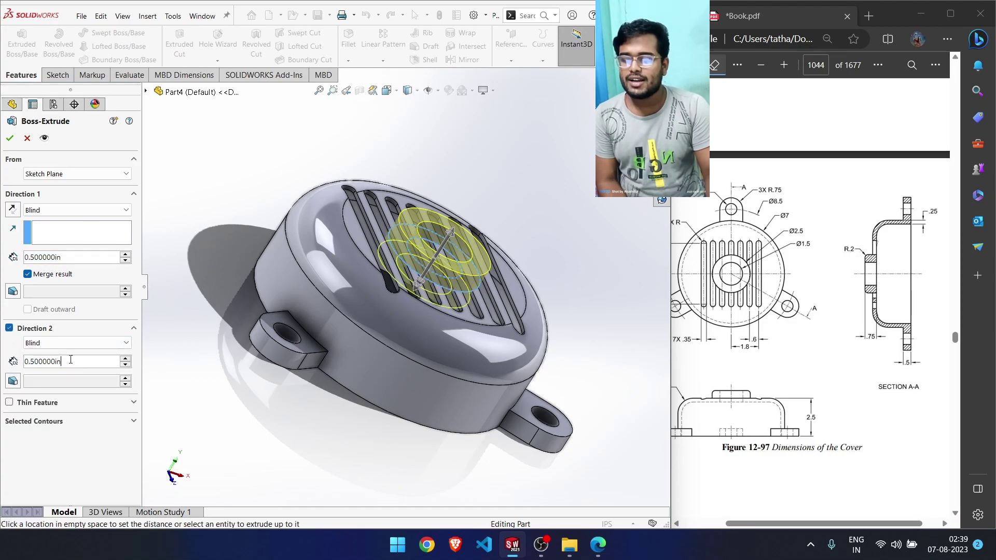
{"action": "type", "text": "0.25"}
{"action": "key", "text": "Return"}
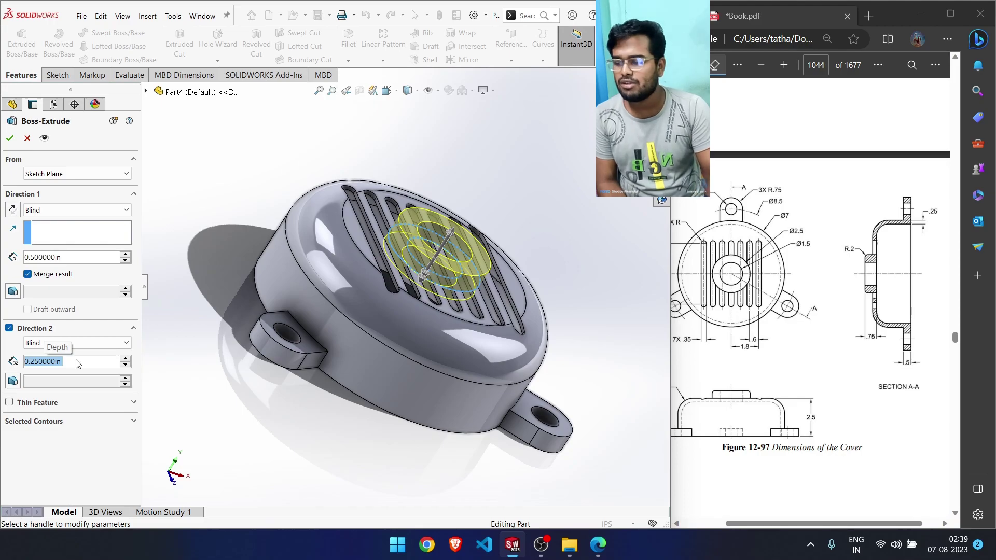
{"action": "left_click", "coordinate": [10, 138]}
Apply a light red colour from the standard swatches to the whole cover part
{"action": "middle_click_drag", "start_coordinate": [307, 459], "coordinate": [590, 183]}
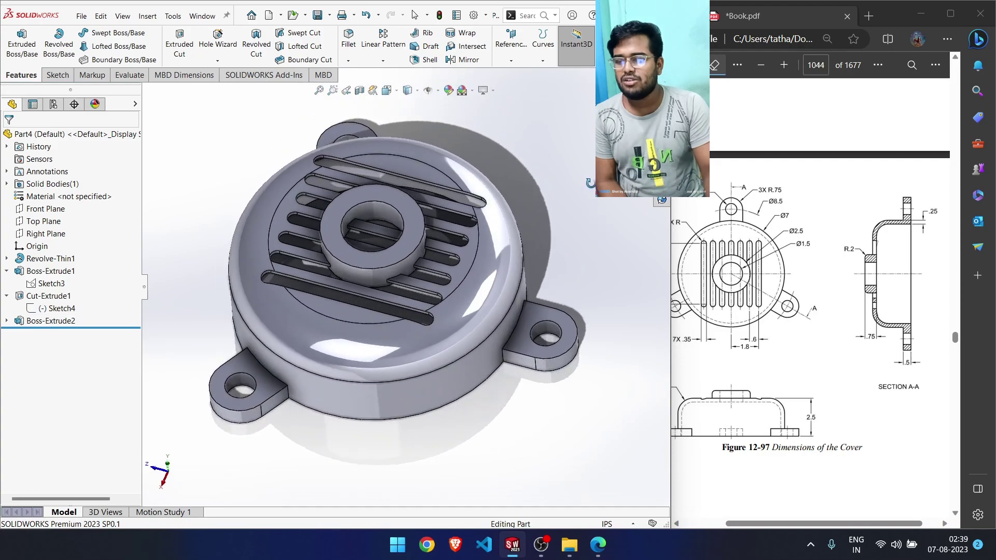
{"action": "left_click", "coordinate": [449, 91]}
{"action": "left_click", "coordinate": [45, 390]}
{"action": "left_click", "coordinate": [39, 388]}
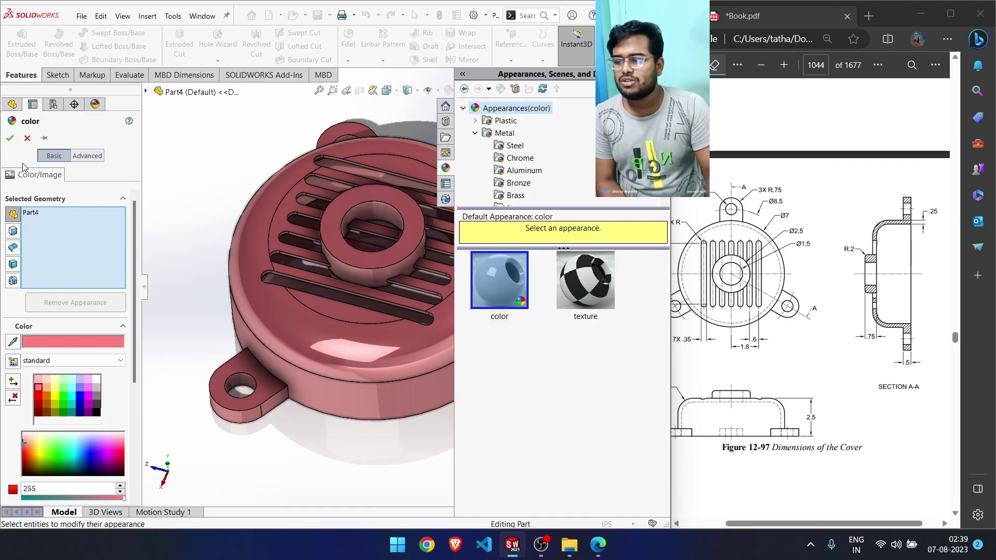
{"action": "left_click", "coordinate": [9, 138]}
{"action": "middle_click_drag", "start_coordinate": [263, 406], "coordinate": [429, 328]}
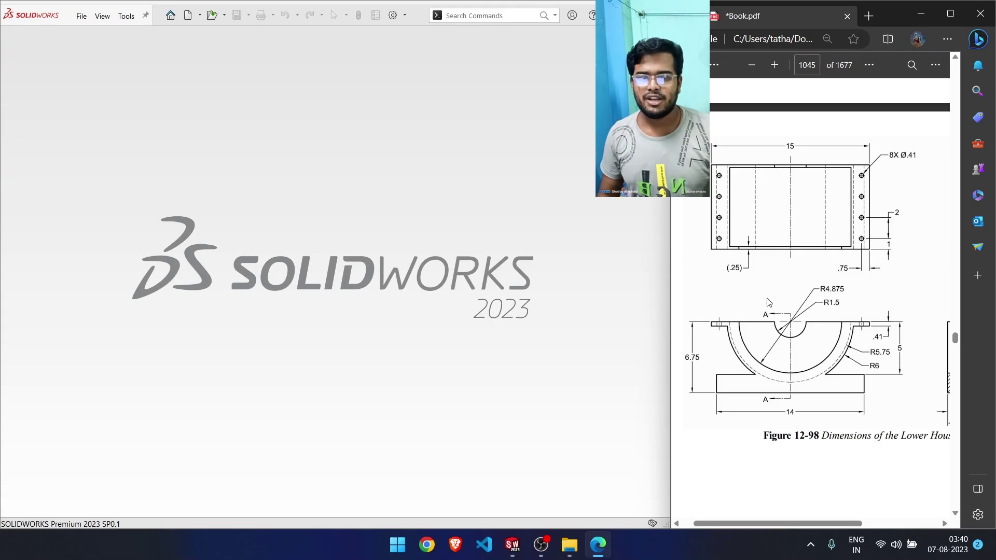
Open the finished Part3_Lower Housing model, examine its shape and close it
{"action": "left_click", "coordinate": [81, 16]}
{"action": "left_click", "coordinate": [92, 48]}
{"action": "double_click", "coordinate": [166, 151]}
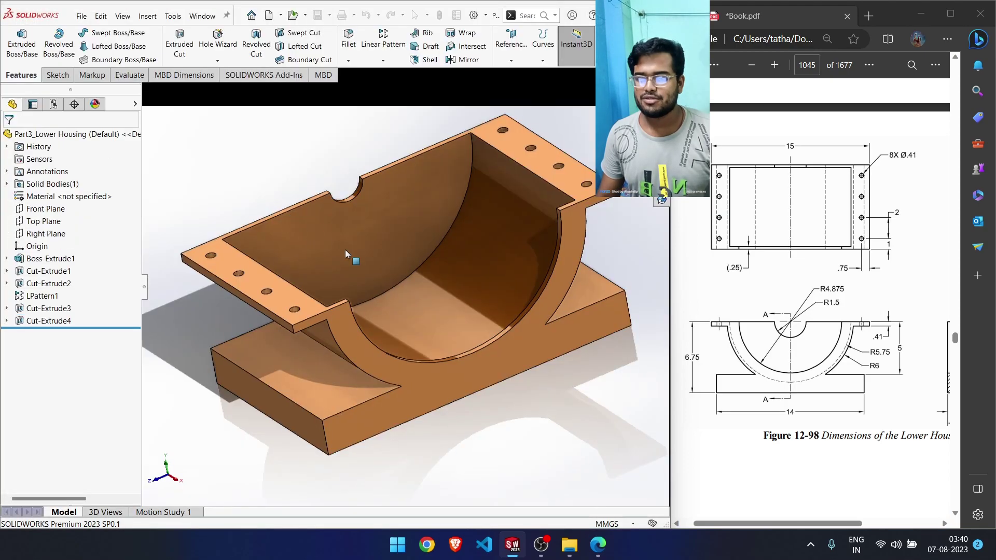
{"action": "mouse_move", "coordinate": [385, 275]}
{"action": "middle_mouse_down"}
{"action": "mouse_move", "coordinate": [516, 263]}
{"action": "mouse_move", "coordinate": [376, 264]}
{"action": "mouse_move", "coordinate": [446, 267]}
{"action": "mouse_move", "coordinate": [389, 268]}
{"action": "middle_mouse_up"}
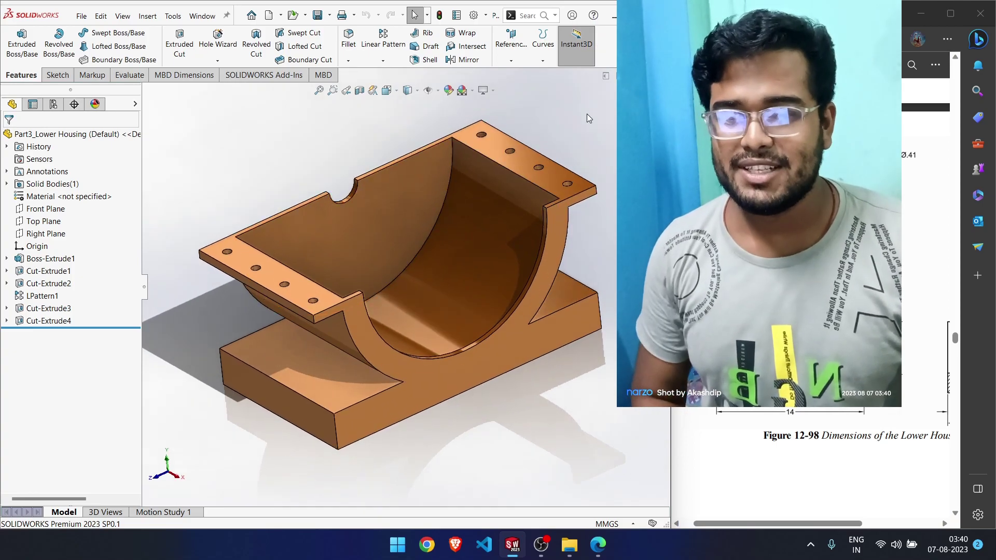
{"action": "key", "text": "ctrl+w"}
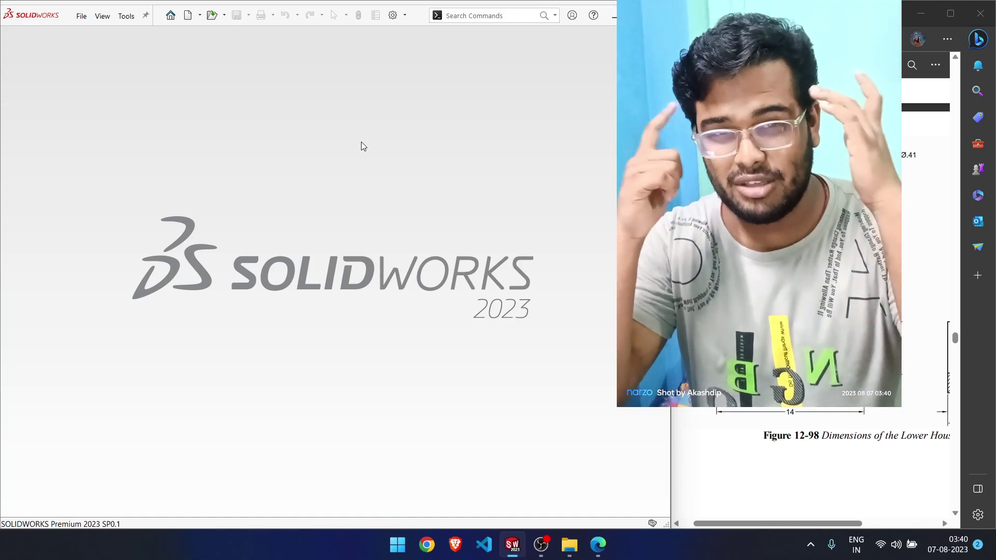
Create a new part and start a centerline sketch on the Right Plane
{"action": "left_click", "coordinate": [187, 16]}
{"action": "left_click", "coordinate": [410, 407]}
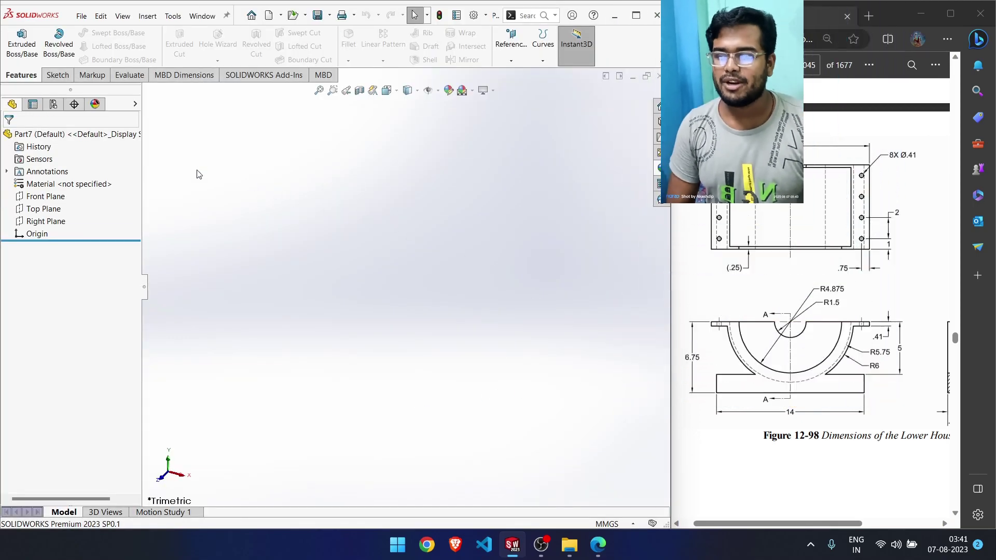
{"action": "left_click", "coordinate": [56, 75]}
{"action": "left_click", "coordinate": [107, 33]}
{"action": "left_click", "coordinate": [125, 61]}
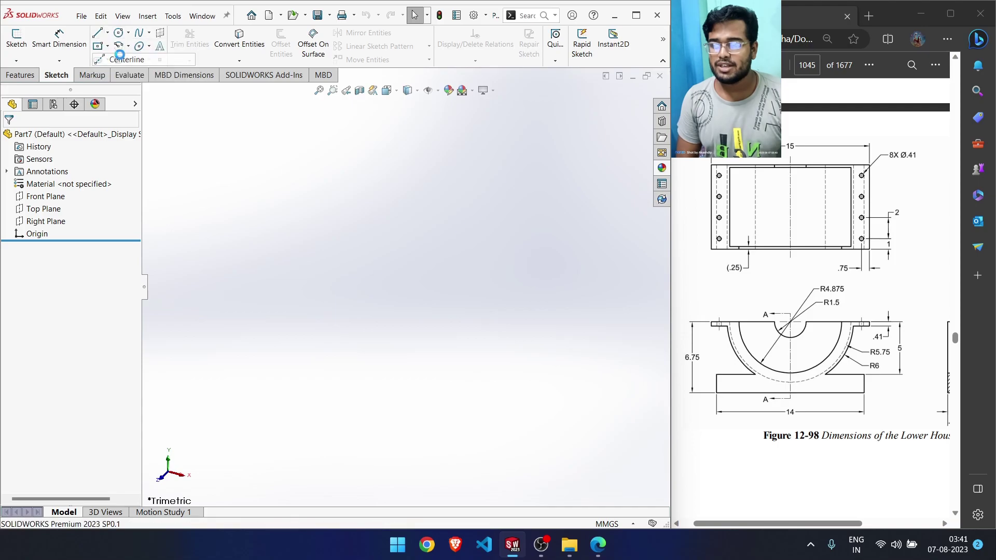
{"action": "left_click", "coordinate": [445, 179]}
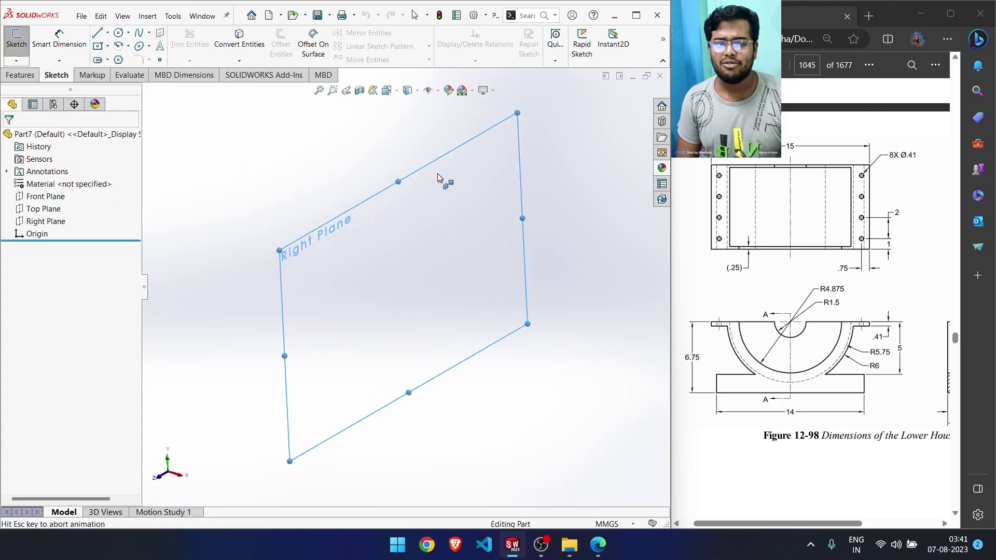
Draw a vertical and a horizontal infinite-length centerline at the origin
{"action": "left_click", "coordinate": [27, 292]}
{"action": "left_click", "coordinate": [405, 286]}
{"action": "left_click", "coordinate": [407, 273]}
{"action": "left_click", "coordinate": [405, 287]}
{"action": "left_click", "coordinate": [436, 287]}
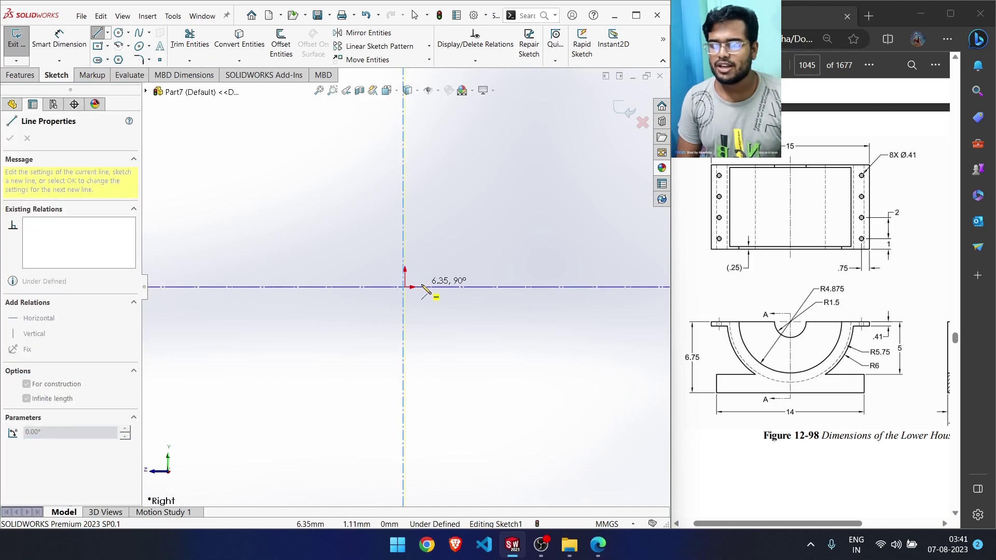
{"action": "left_click", "coordinate": [10, 138]}
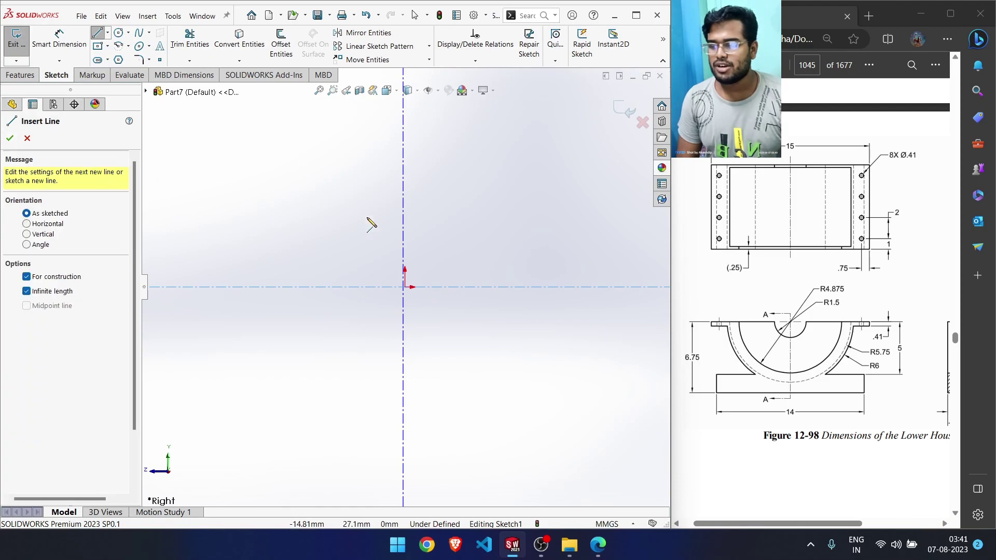
{"action": "left_click", "coordinate": [10, 138]}
Add a coincident relation between the vertical centerline and the origin
{"action": "left_click_drag", "start_coordinate": [407, 278], "coordinate": [398, 294]}
{"action": "left_click", "coordinate": [394, 283]}
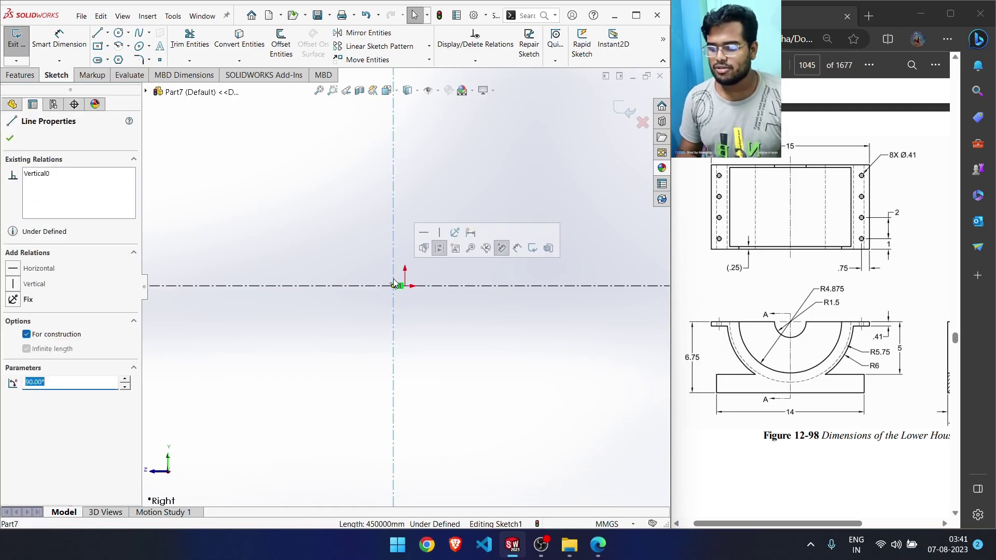
{"action": "left_click", "coordinate": [406, 286], "text": "ctrl"}
{"action": "left_click", "coordinate": [442, 254]}
{"action": "left_click", "coordinate": [10, 139]}
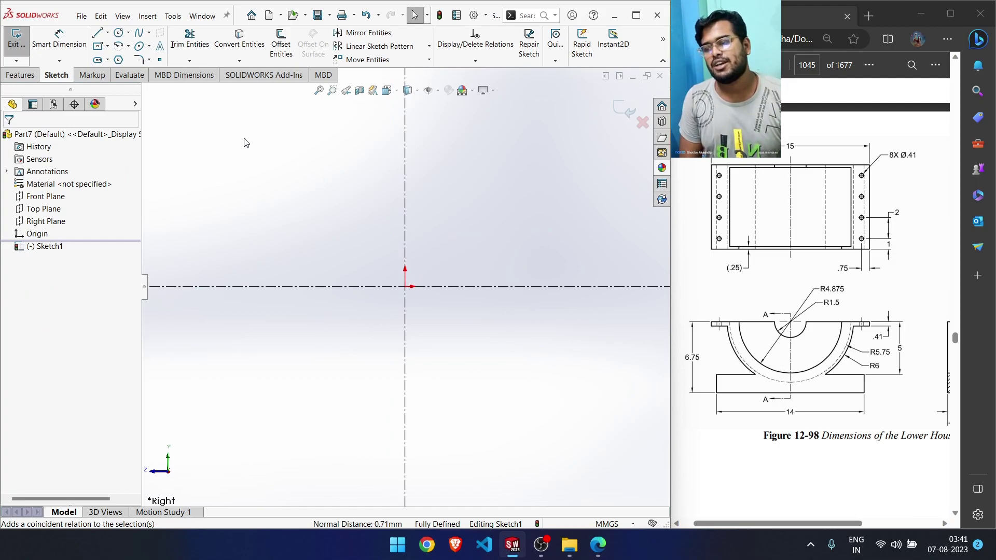
Sketch a center rectangle about 54 mm wide on the origin and a smaller, thinner one above it, centred on the vertical centerline
{"action": "left_click", "coordinate": [108, 46]}
{"action": "left_click", "coordinate": [124, 71]}
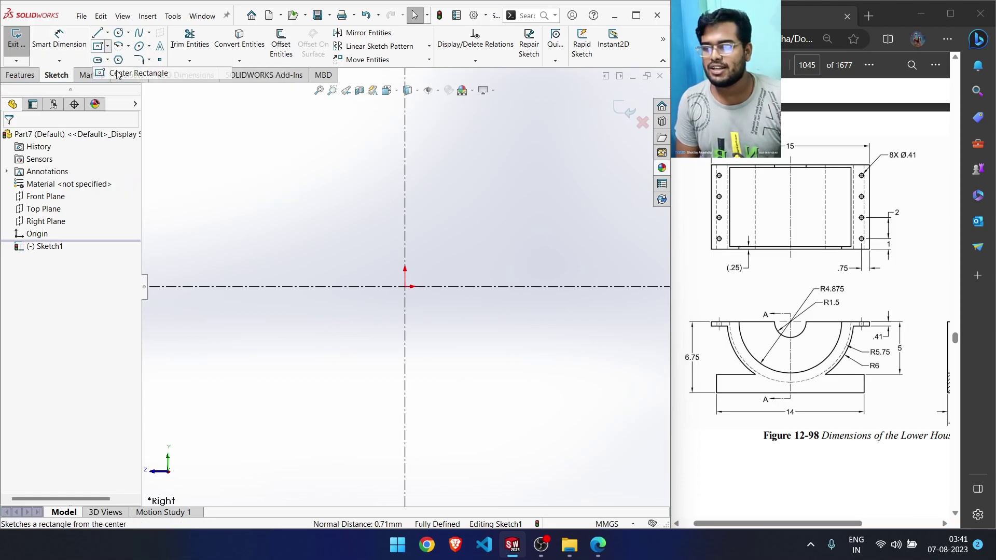
{"action": "left_click", "coordinate": [405, 287]}
{"action": "left_click", "coordinate": [556, 253]}
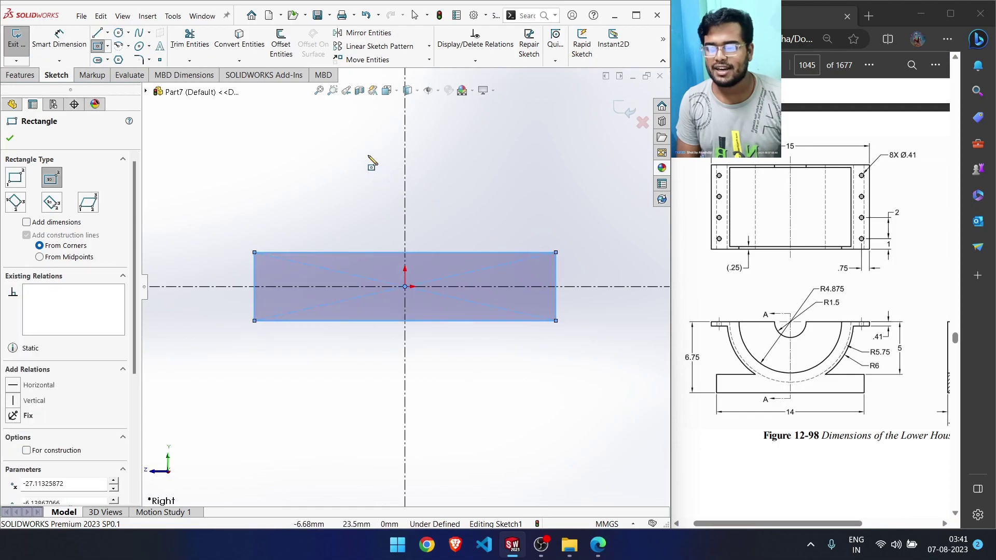
{"action": "left_click", "coordinate": [405, 137]}
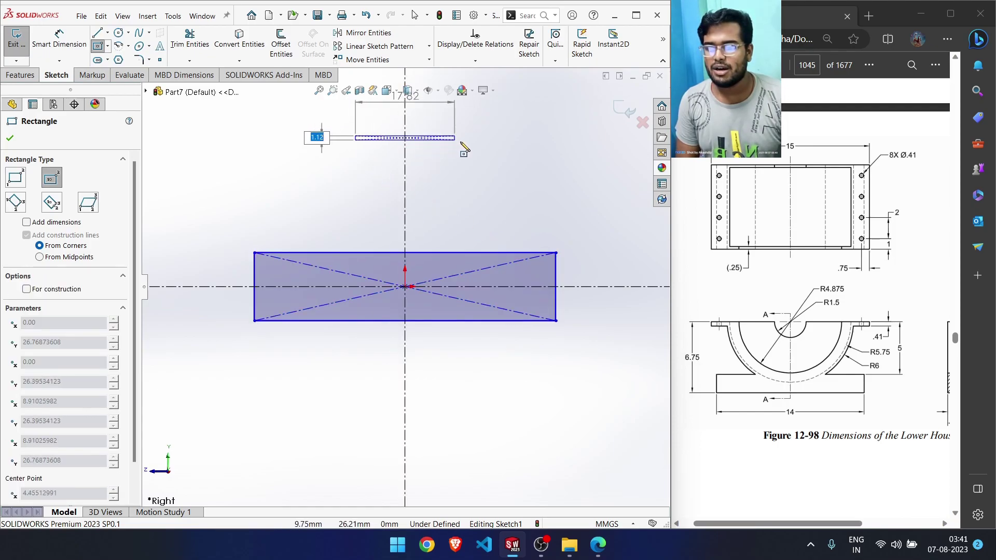
{"action": "left_click", "coordinate": [529, 151]}
Dimension the width of the rectangle at the origin to 14 mm
{"action": "right_click_drag", "start_coordinate": [476, 204], "coordinate": [477, 150]}
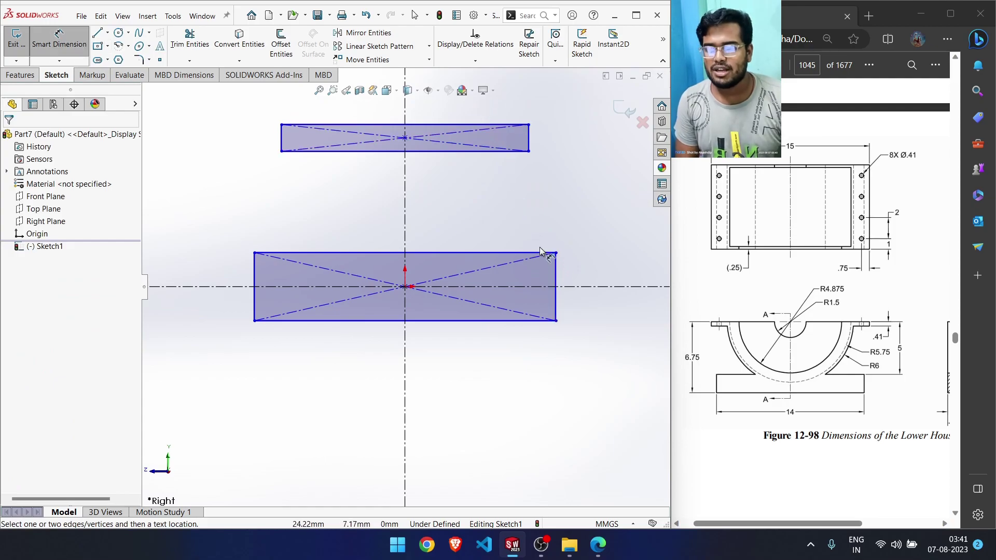
{"action": "left_click", "coordinate": [497, 321]}
{"action": "left_click", "coordinate": [486, 400]}
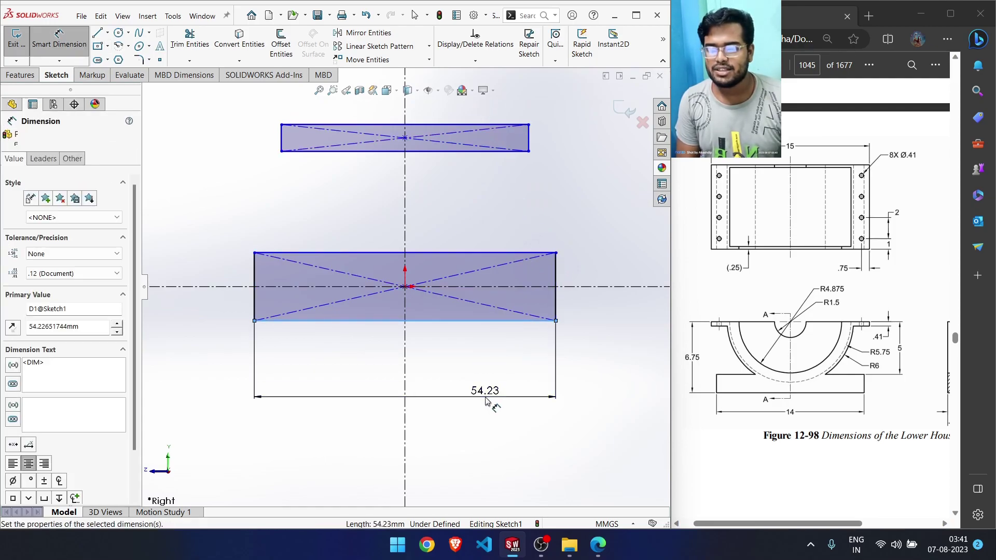
{"action": "type", "text": "14"}
{"action": "key", "text": "Return"}
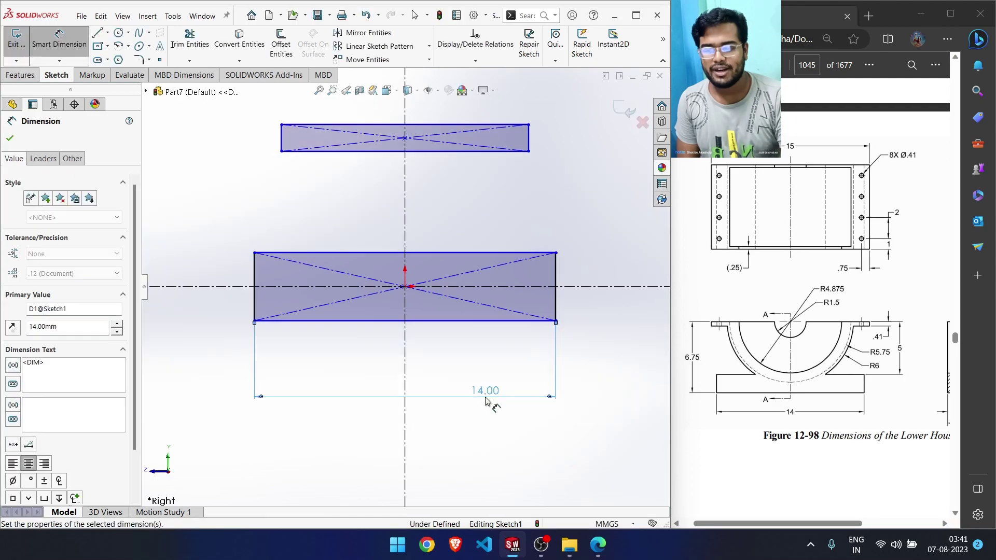
Dimension the width of the upper, thinner rectangle to 15 mm
{"action": "left_click", "coordinate": [433, 152]}
{"action": "left_click", "coordinate": [433, 180]}
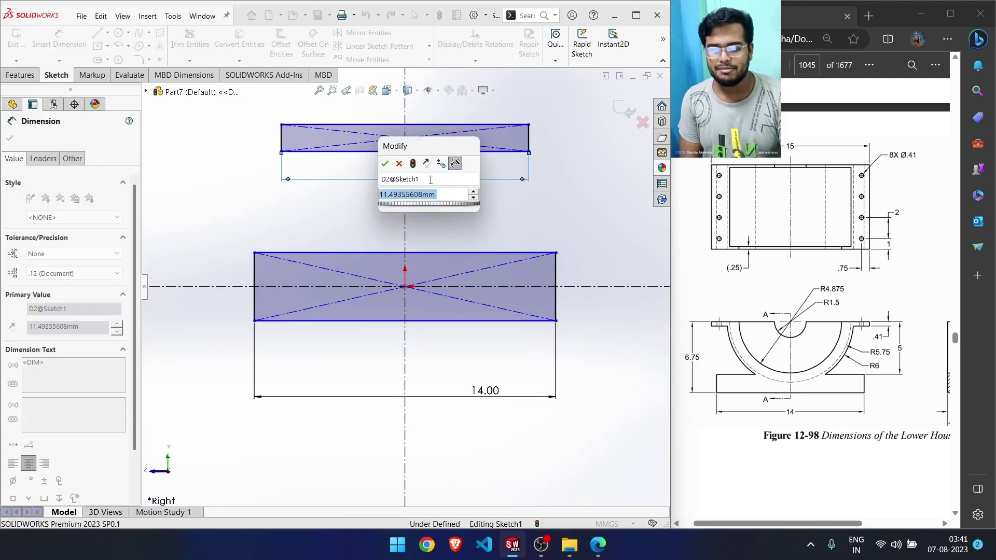
{"action": "type", "text": "15"}
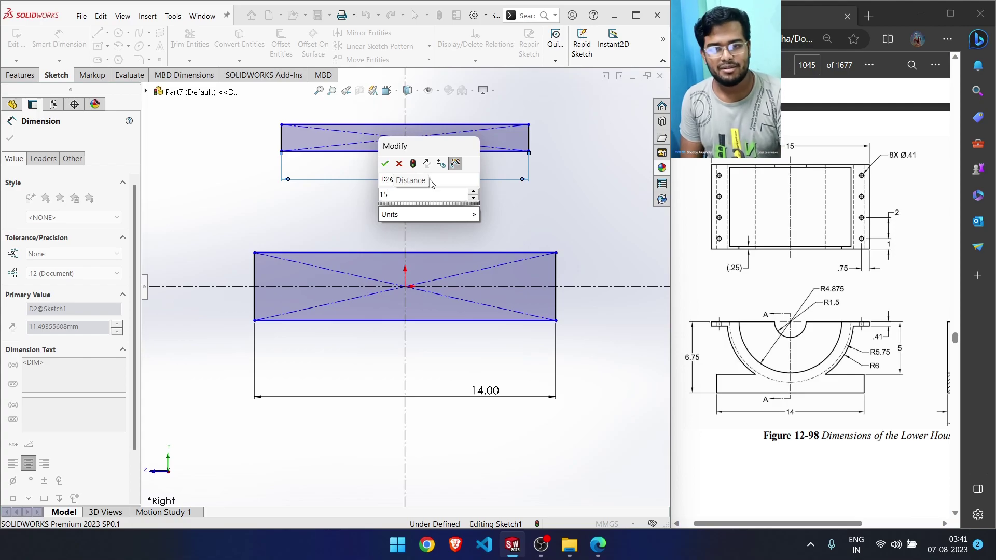
{"action": "key", "text": "Return"}
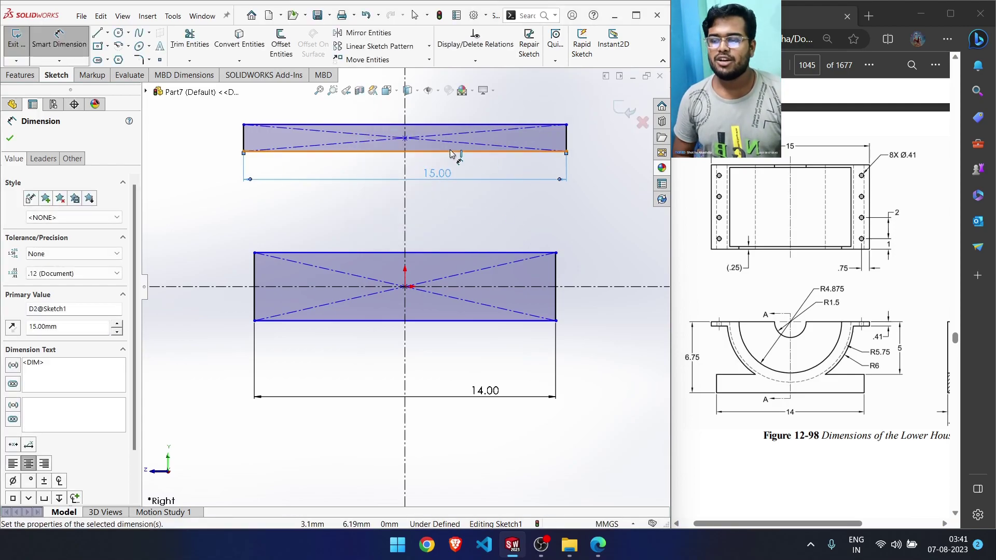
Dimension the overall height from the upper rectangle's top edge to the lower rectangle's bottom edge as 6.75 mm
{"action": "left_click", "coordinate": [329, 125]}
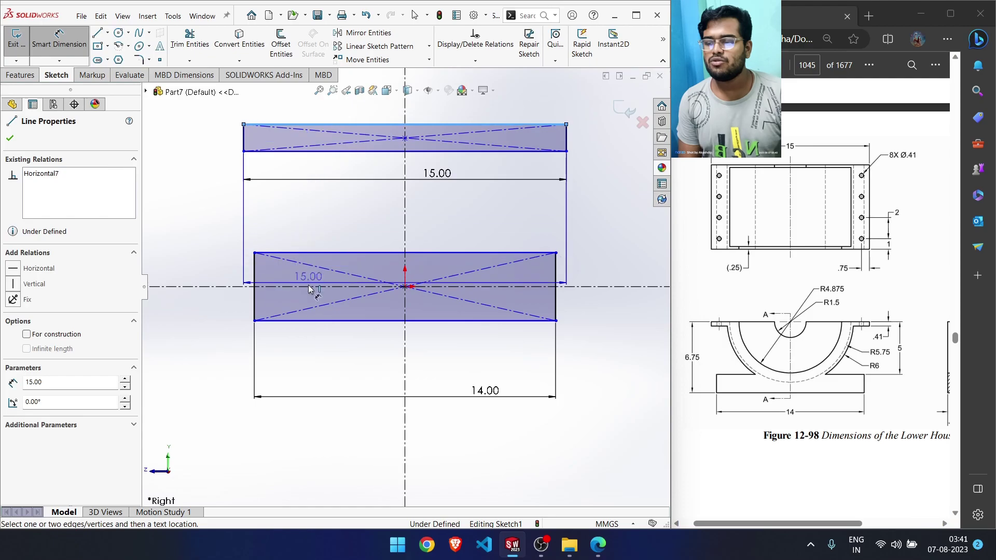
{"action": "left_click", "coordinate": [318, 322]}
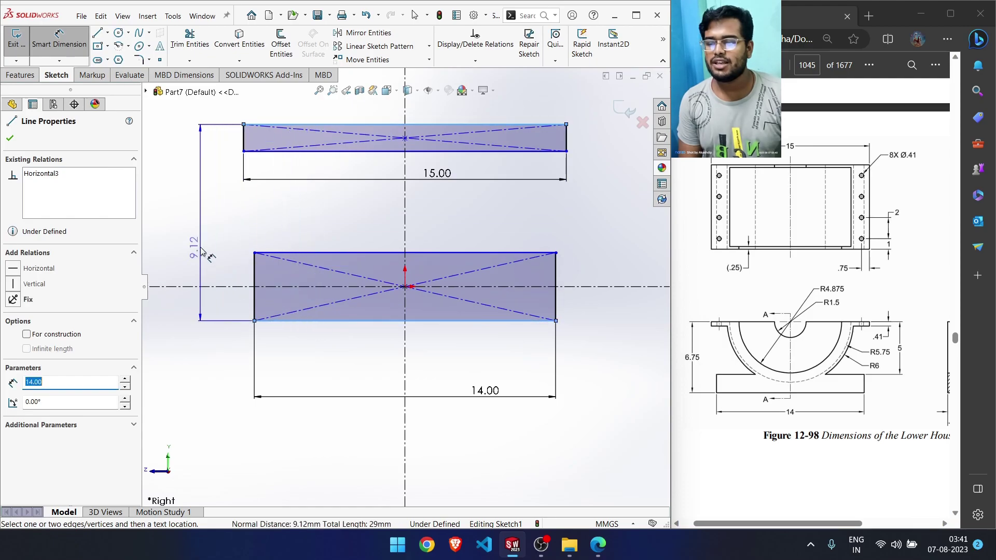
{"action": "left_click", "coordinate": [206, 239]}
{"action": "type", "text": "6.75"}
{"action": "key", "text": "Return"}
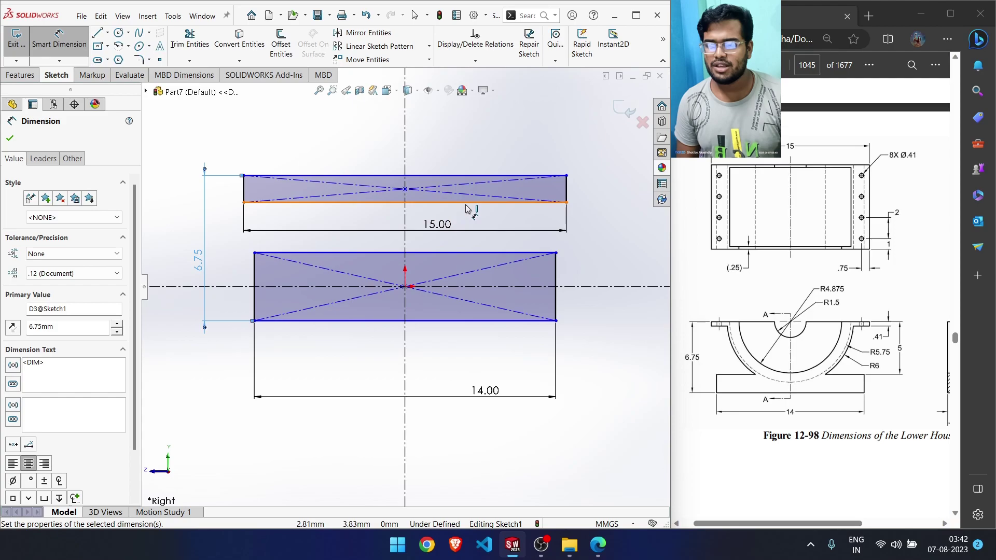
Dimension the vertical gap between the upper rectangle's bottom edge and the lower rectangle's top edge as 5 mm
{"action": "left_click", "coordinate": [465, 208]}
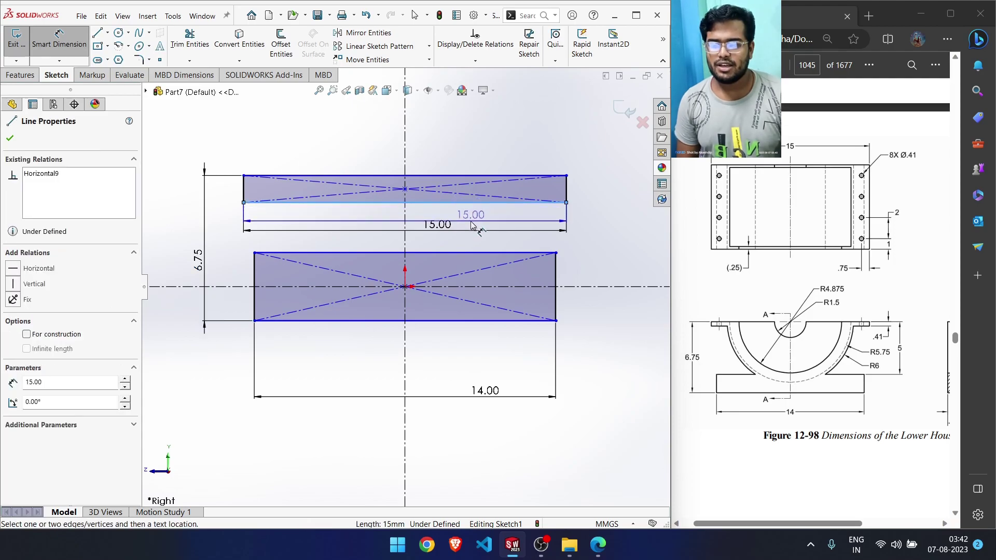
{"action": "left_click", "coordinate": [490, 253]}
{"action": "left_click", "coordinate": [594, 241]}
{"action": "type", "text": "5"}
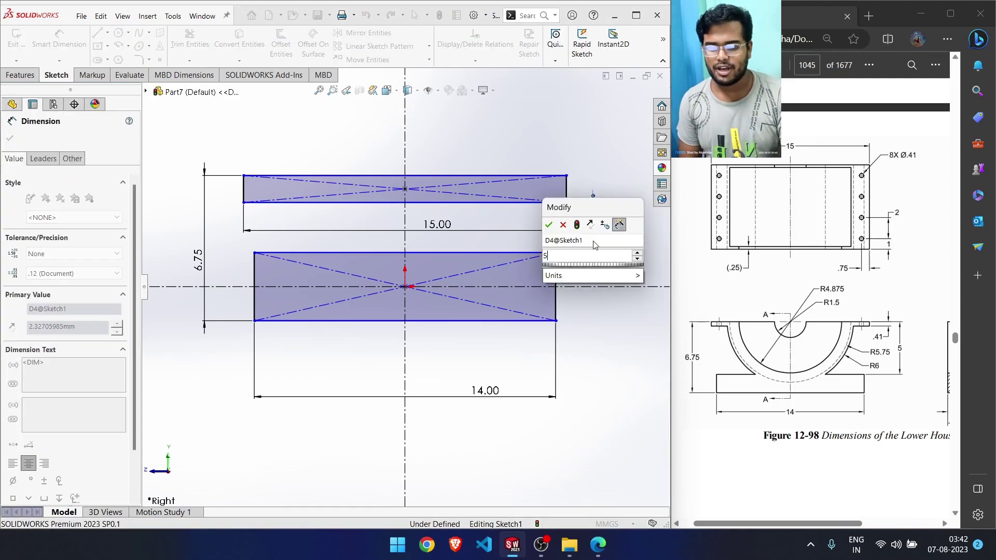
{"action": "key", "text": "Return"}
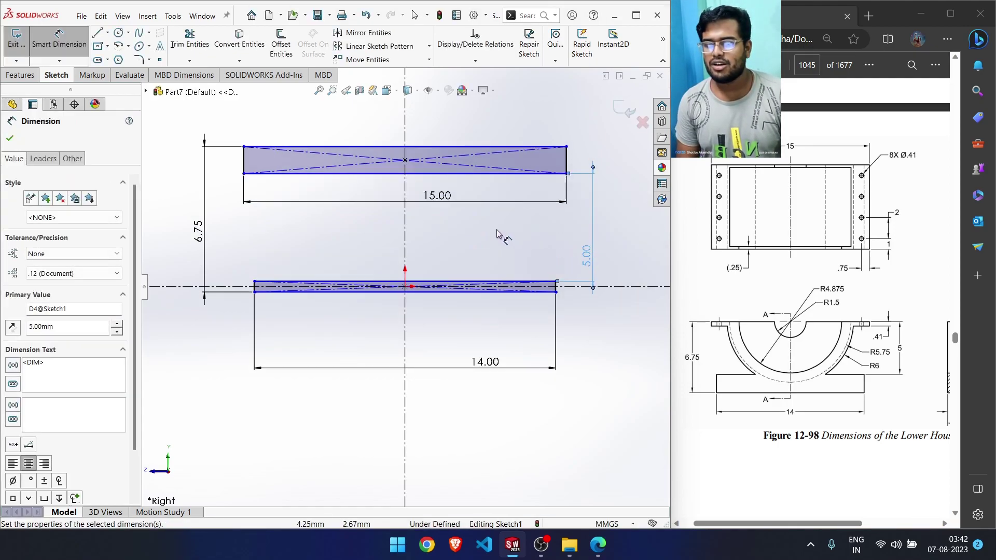
Dimension the thickness of the upper rectangle to 0.41 mm
{"action": "left_click", "coordinate": [567, 159]}
{"action": "left_click", "coordinate": [593, 167]}
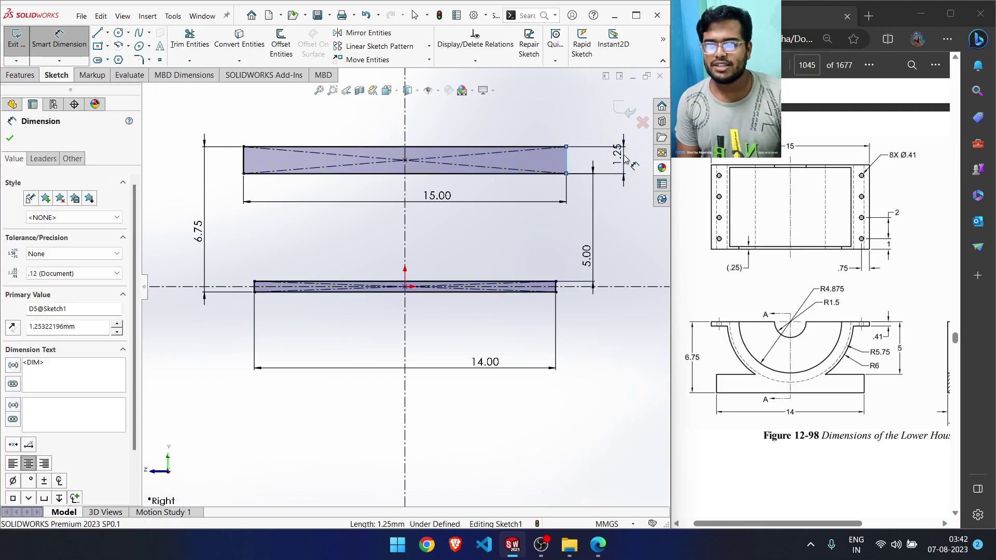
{"action": "left_click", "coordinate": [625, 154]}
{"action": "type", "text": ".41"}
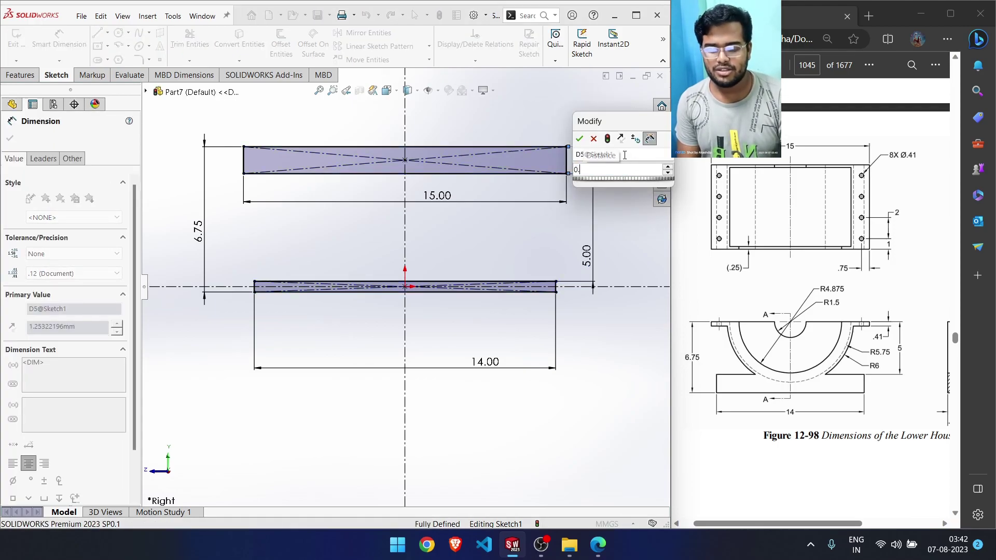
{"action": "key", "text": "Return"}
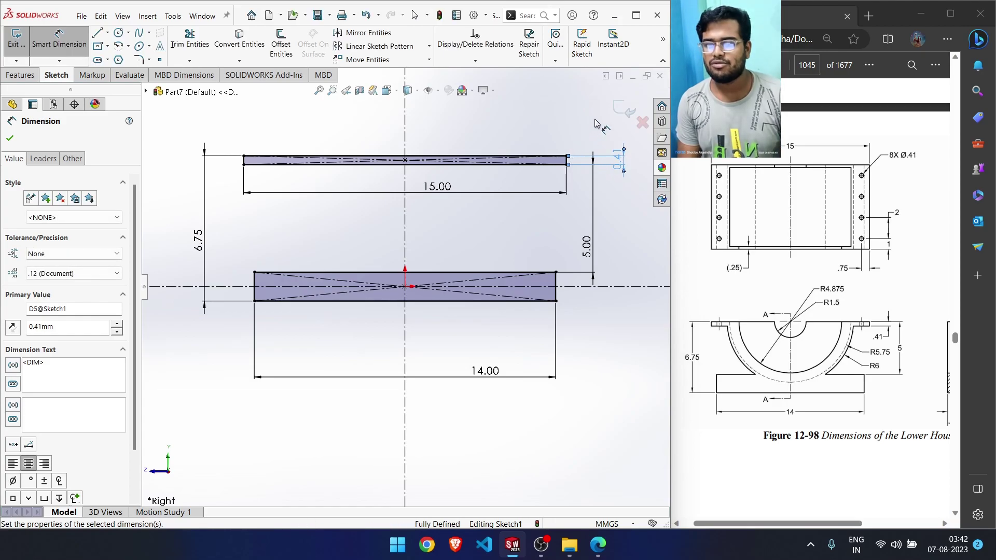
Draw a downward centerpoint semicircular arc of about 4.2 mm radius, centred on the midpoint of the upper rectangle's top edge
{"action": "mouse_move", "coordinate": [482, 232]}
{"action": "right_mouse_down"}
{"action": "mouse_move", "coordinate": [501, 233]}
{"action": "mouse_move", "coordinate": [504, 264]}
{"action": "mouse_move", "coordinate": [495, 243]}
{"action": "right_mouse_up"}
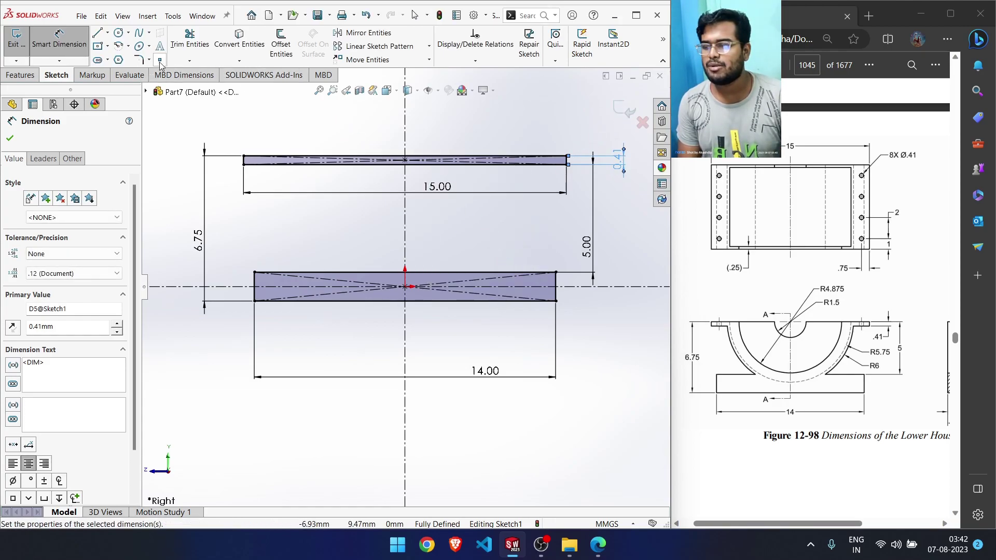
{"action": "left_click", "coordinate": [128, 46]}
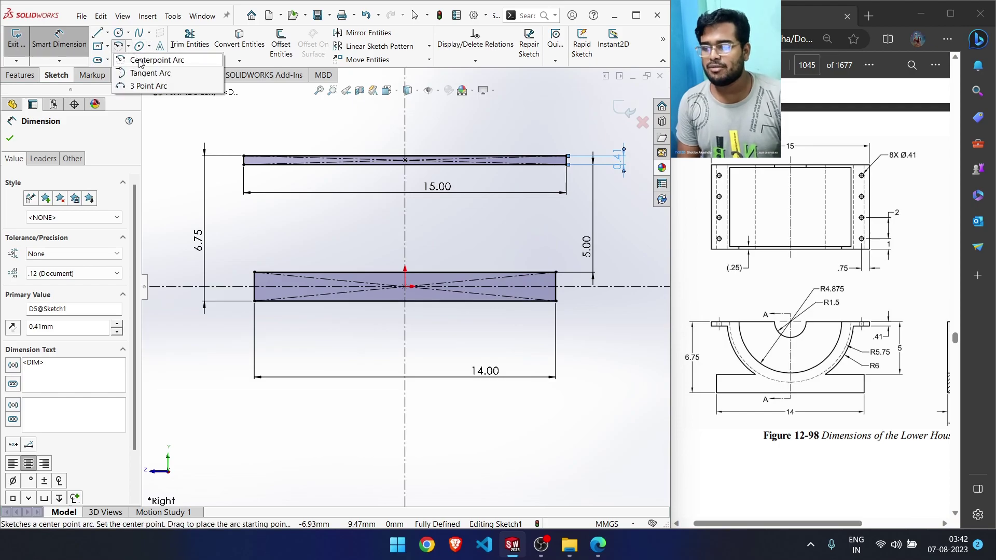
{"action": "left_click", "coordinate": [139, 60]}
{"action": "scroll", "coordinate": [363, 158], "scroll_direction": "down", "scroll_amount": 3}
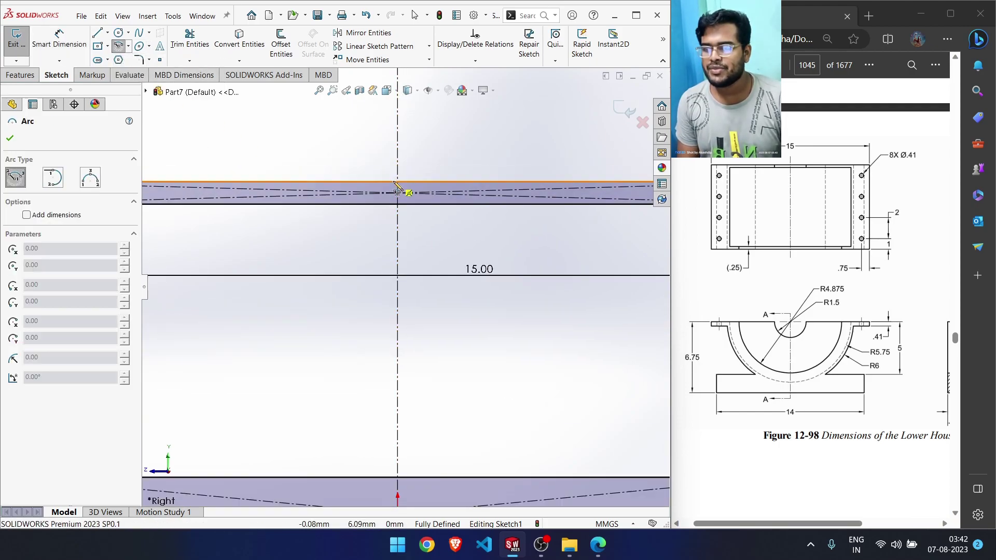
{"action": "left_click", "coordinate": [397, 181]}
{"action": "scroll", "coordinate": [401, 202], "scroll_direction": "up", "scroll_amount": 3}
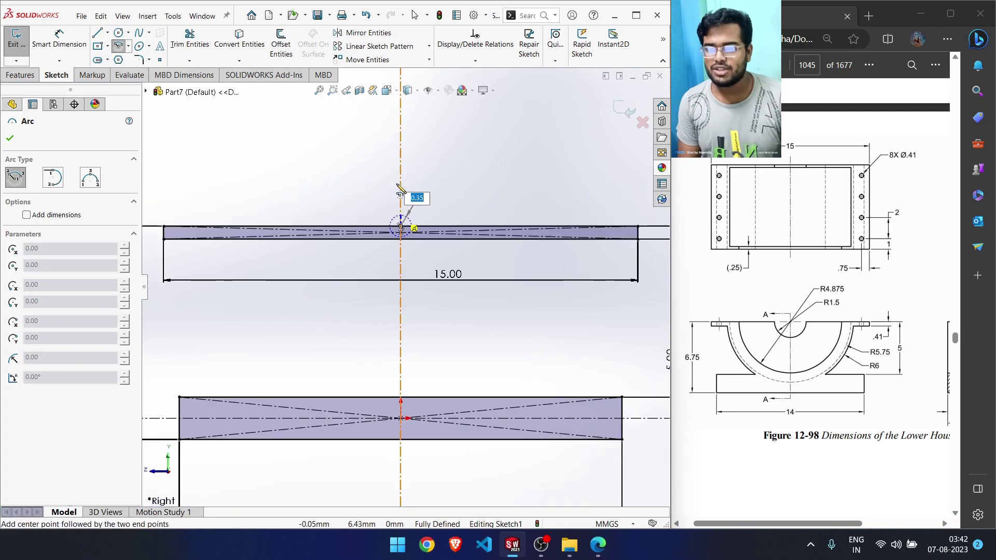
{"action": "left_click", "coordinate": [533, 225]}
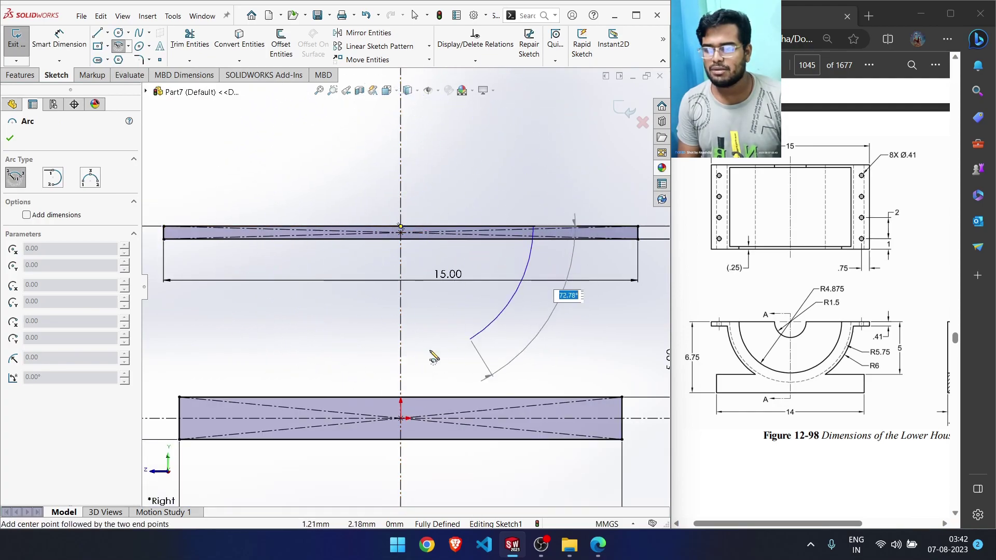
{"action": "left_click", "coordinate": [269, 227]}
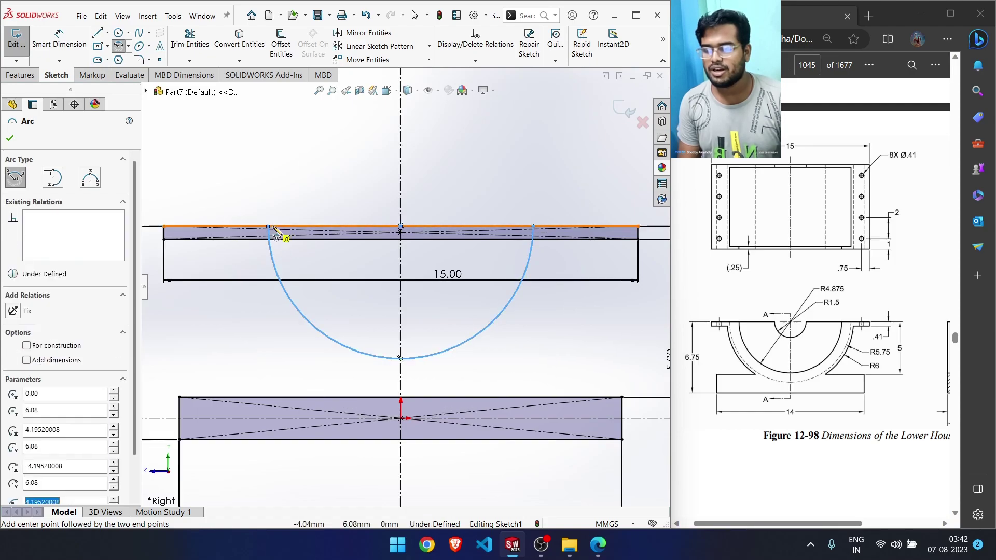
{"action": "left_click", "coordinate": [9, 139]}
Dimension the semicircular arc's radius to 6 mm
{"action": "right_click_drag", "start_coordinate": [273, 193], "coordinate": [272, 127]}
{"action": "left_click", "coordinate": [503, 322]}
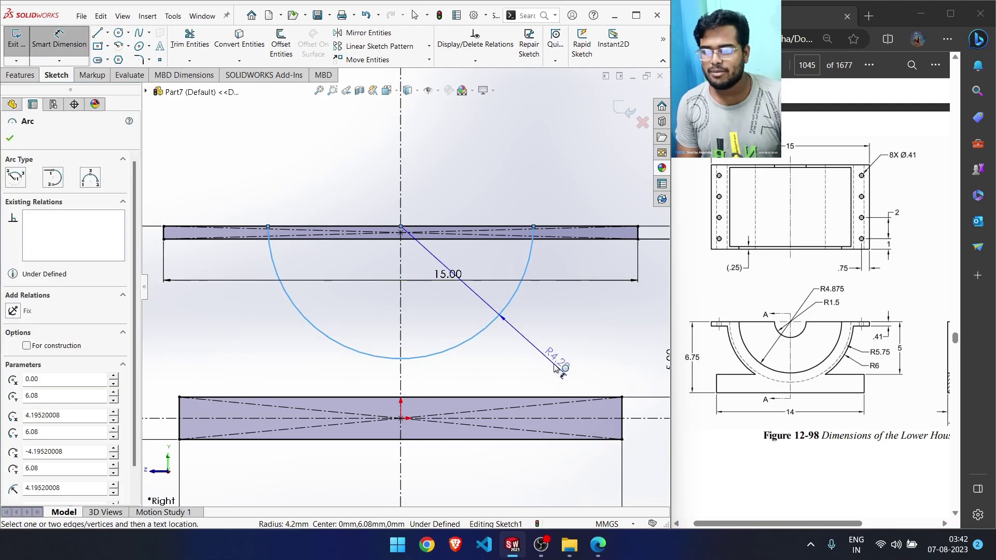
{"action": "left_click", "coordinate": [555, 364]}
{"action": "type", "text": "6"}
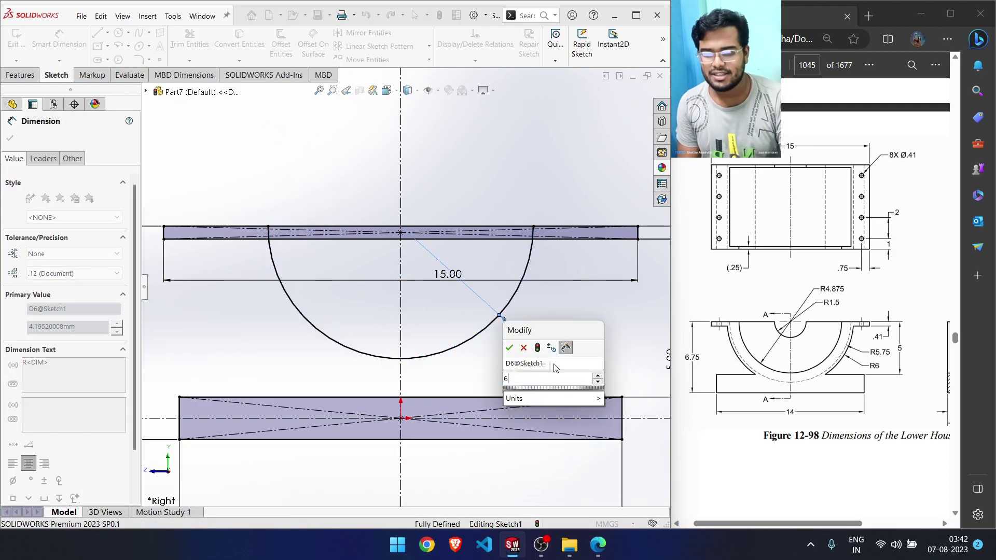
{"action": "key", "text": "Return"}
{"action": "key", "text": "f"}
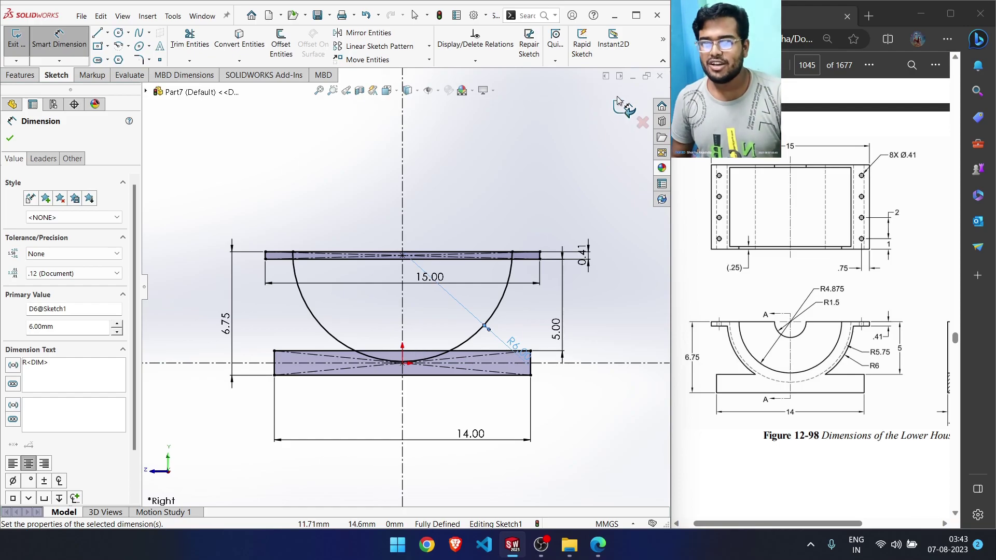
Close the sketch and start a boss extrusion with the base, semicircle and top flange regions as the selected contours
{"action": "left_click", "coordinate": [621, 107]}
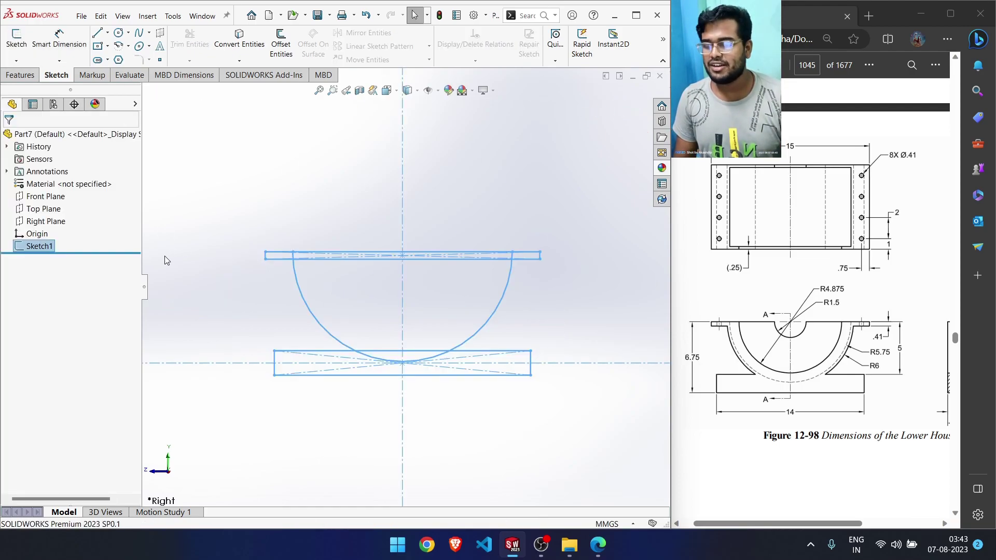
{"action": "left_click", "coordinate": [20, 75]}
{"action": "left_click", "coordinate": [20, 49]}
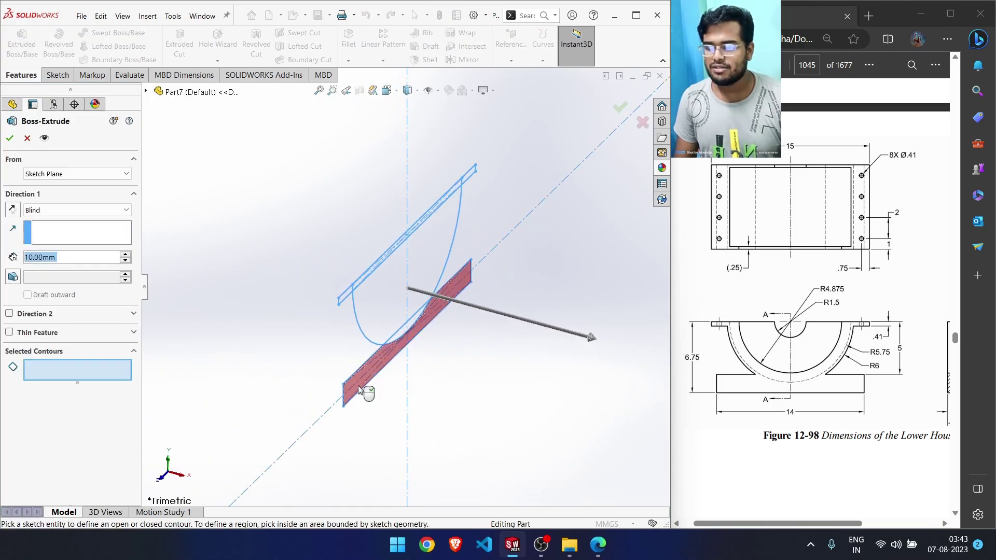
{"action": "left_click", "coordinate": [359, 390]}
{"action": "left_click", "coordinate": [378, 297]}
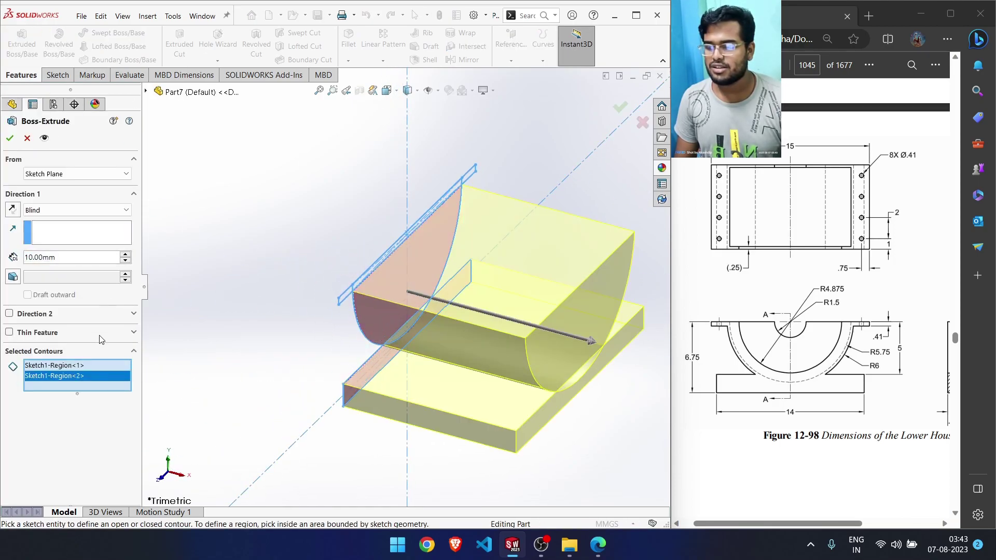
{"action": "mouse_move", "coordinate": [336, 360]}
{"action": "middle_mouse_down"}
{"action": "mouse_move", "coordinate": [391, 337]}
{"action": "mouse_move", "coordinate": [351, 344]}
{"action": "mouse_move", "coordinate": [296, 310]}
{"action": "middle_mouse_up"}
{"action": "left_click", "coordinate": [388, 336]}
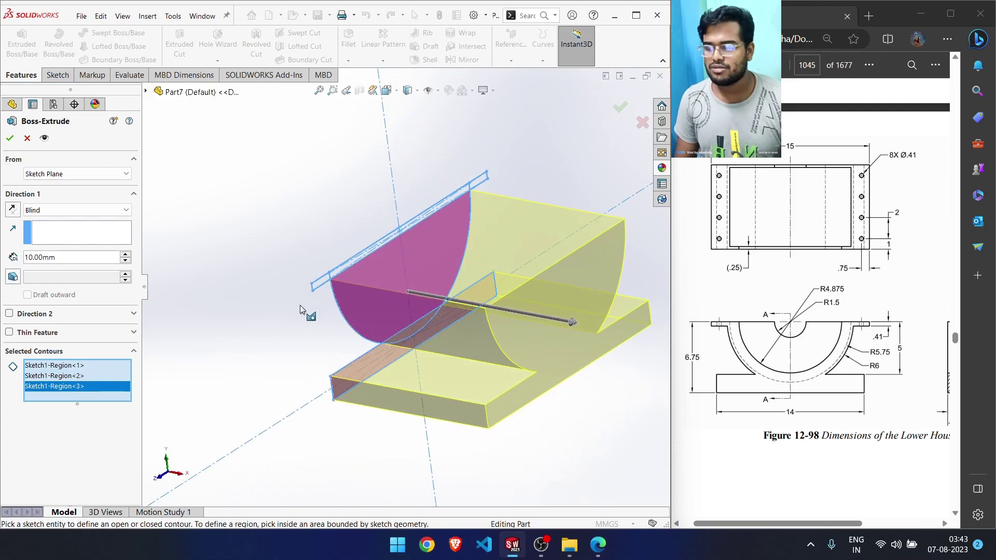
{"action": "left_click", "coordinate": [322, 281]}
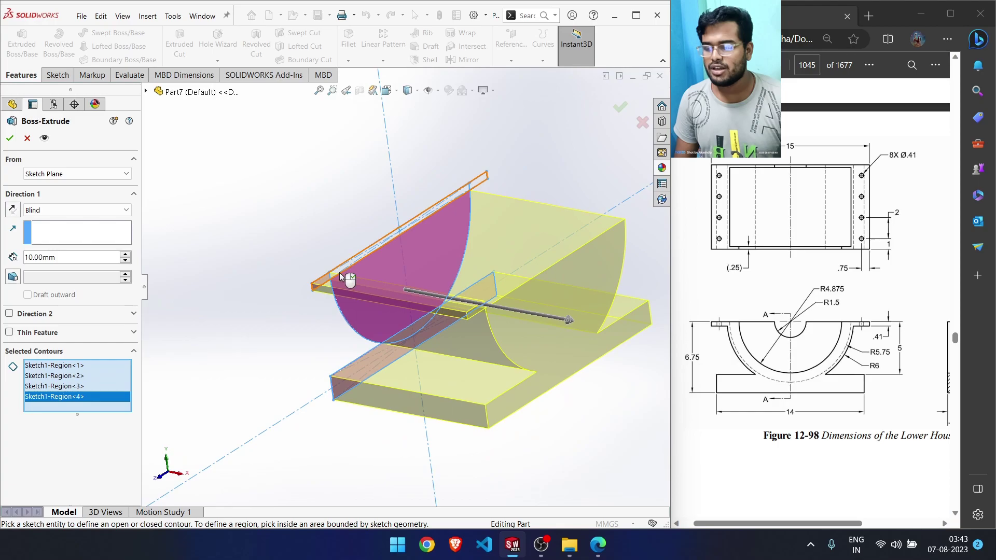
{"action": "left_click", "coordinate": [340, 271]}
{"action": "mouse_move", "coordinate": [341, 271]}
{"action": "middle_mouse_down"}
{"action": "mouse_move", "coordinate": [547, 207]}
{"action": "mouse_move", "coordinate": [488, 215]}
{"action": "mouse_move", "coordinate": [515, 205]}
{"action": "mouse_move", "coordinate": [498, 204]}
{"action": "middle_mouse_up"}
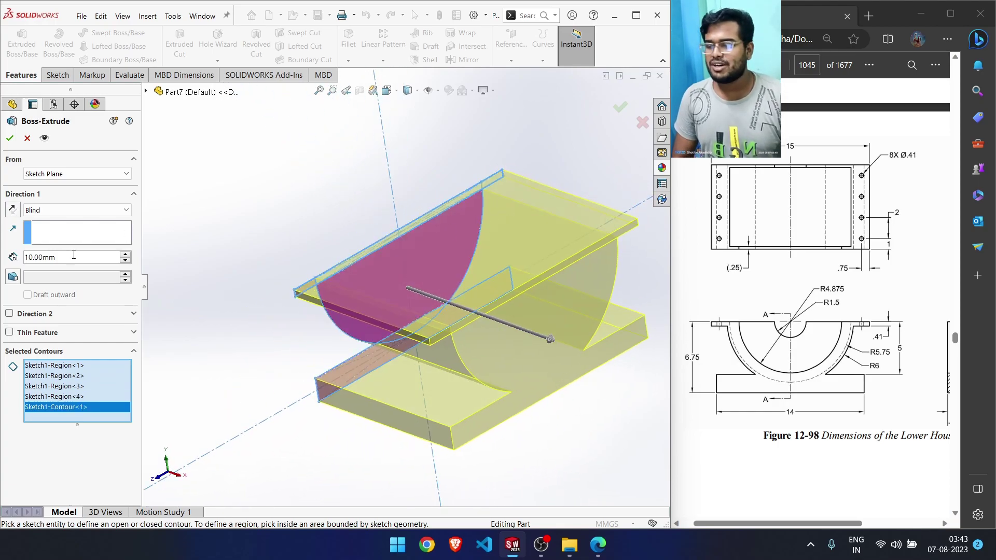
Extrude the selected contours Mid Plane to a depth of 8 mm, as dimensioned in Section A-A
{"action": "left_click", "coordinate": [51, 211]}
{"action": "left_click", "coordinate": [42, 266]}
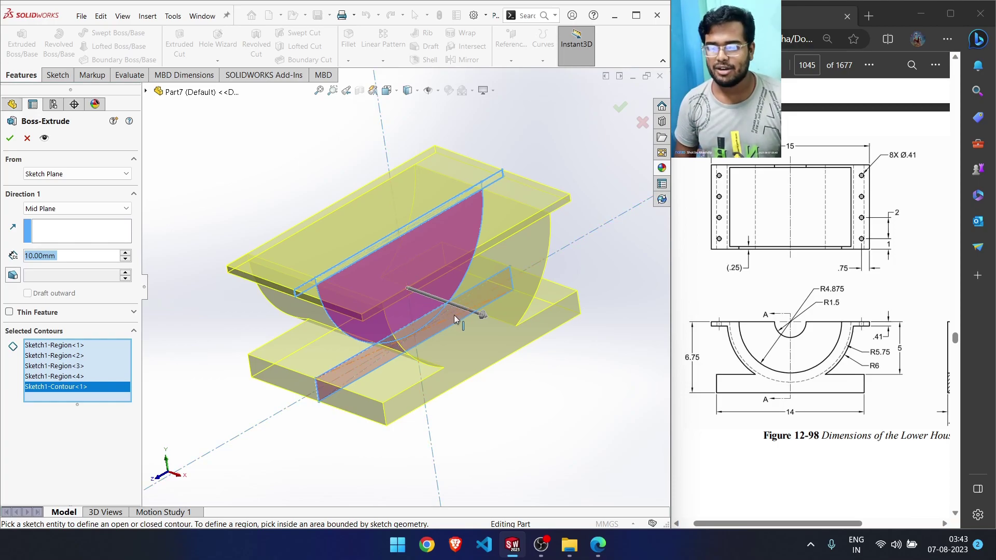
{"action": "left_click_drag", "start_coordinate": [757, 525], "coordinate": [839, 524]}
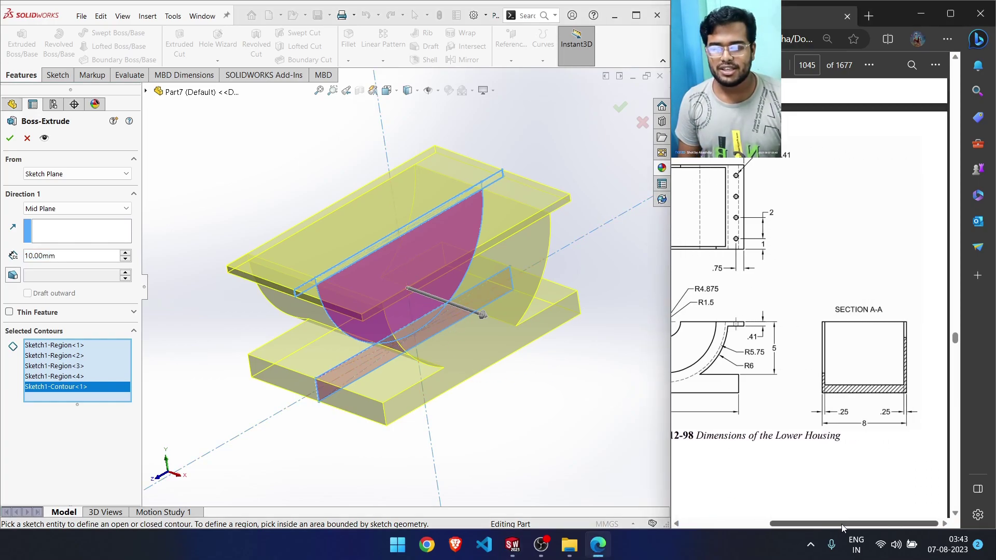
{"action": "left_click", "coordinate": [58, 256]}
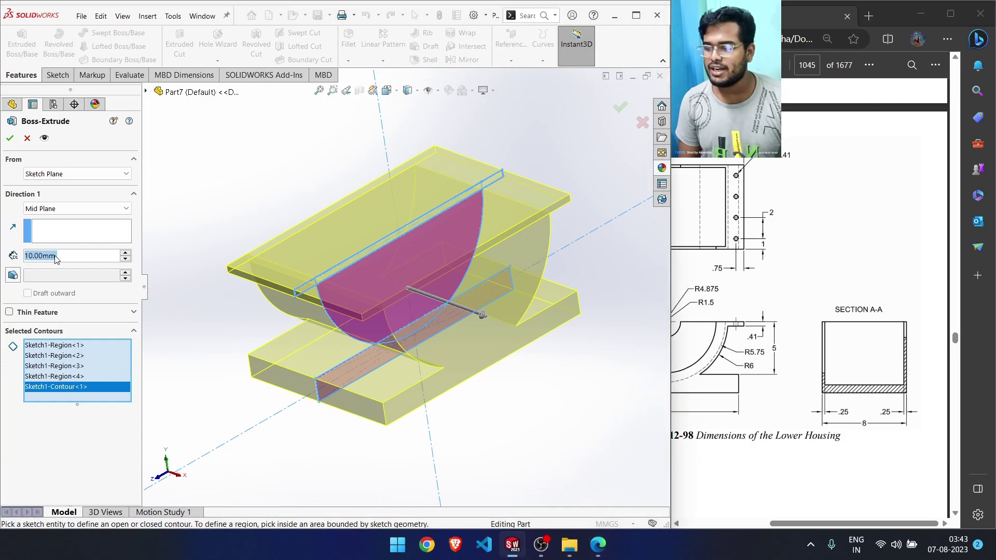
{"action": "type", "text": "8"}
{"action": "key", "text": "Return"}
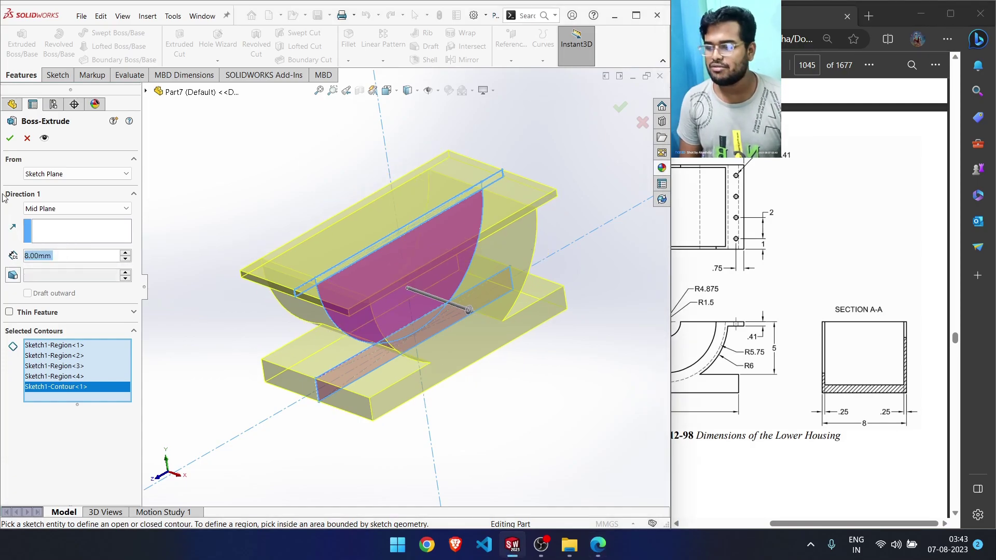
{"action": "left_click", "coordinate": [9, 138]}
{"action": "middle_click_drag", "start_coordinate": [480, 432], "coordinate": [467, 474]}
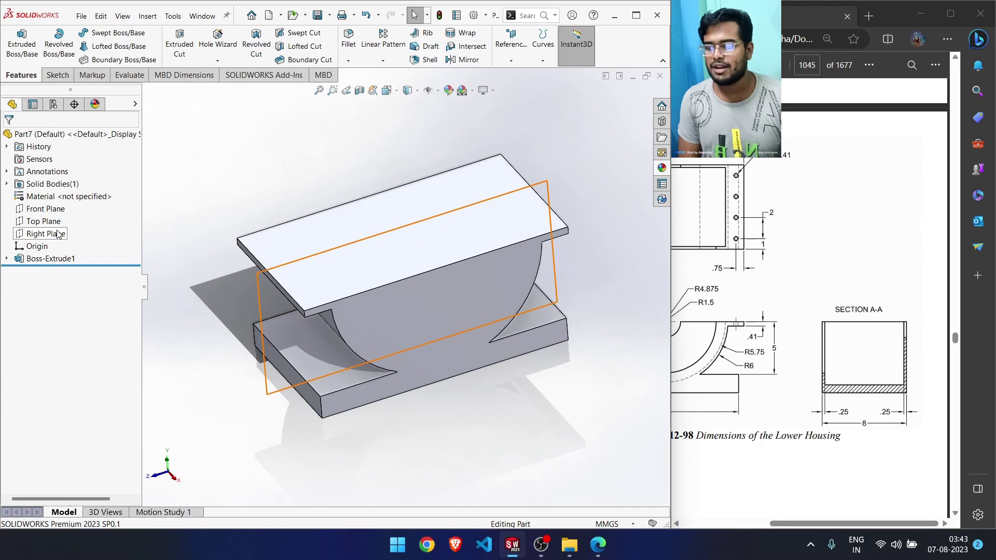
Start a sketch on the Right Plane and draw a circle of about 10.1 mm diameter centred on the flange top edge's midpoint
{"action": "left_click", "coordinate": [57, 234]}
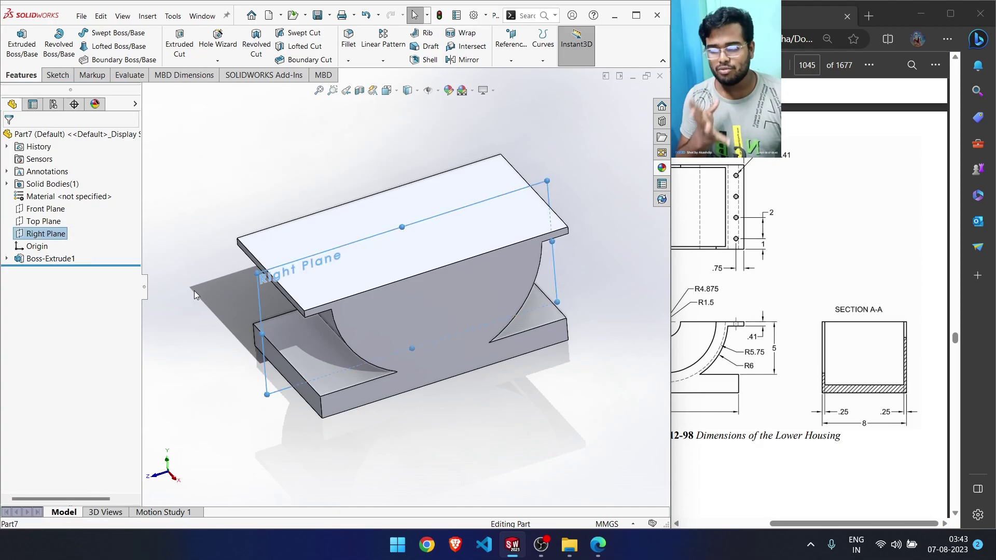
{"action": "middle_click_drag", "start_coordinate": [194, 295], "coordinate": [474, 357]}
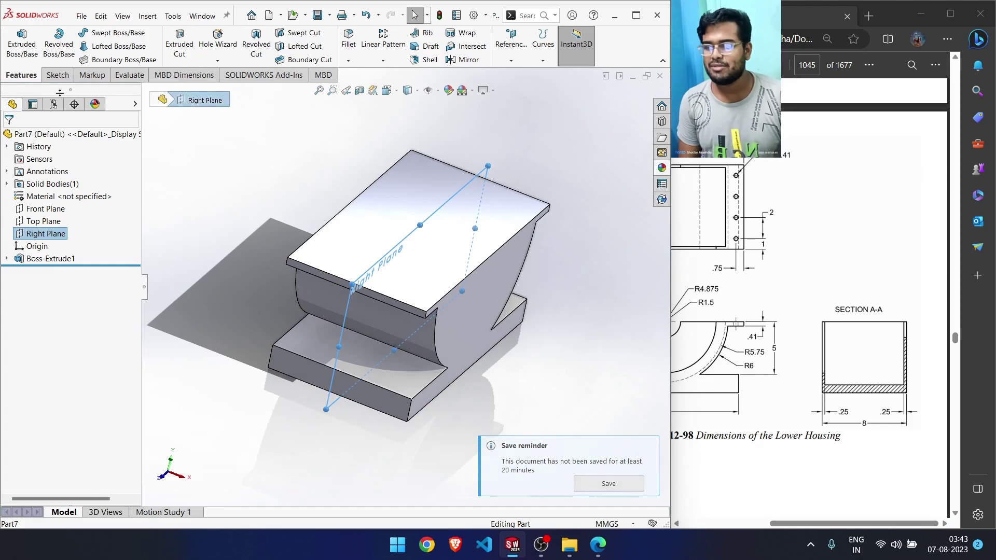
{"action": "right_click", "coordinate": [37, 233]}
{"action": "left_click", "coordinate": [40, 215]}
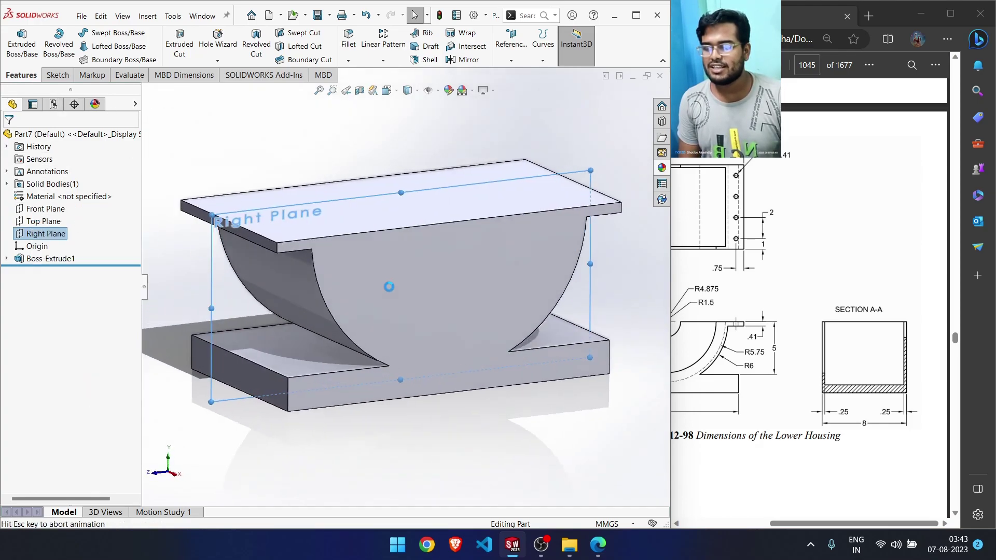
{"action": "right_click_drag", "start_coordinate": [430, 146], "coordinate": [480, 146]}
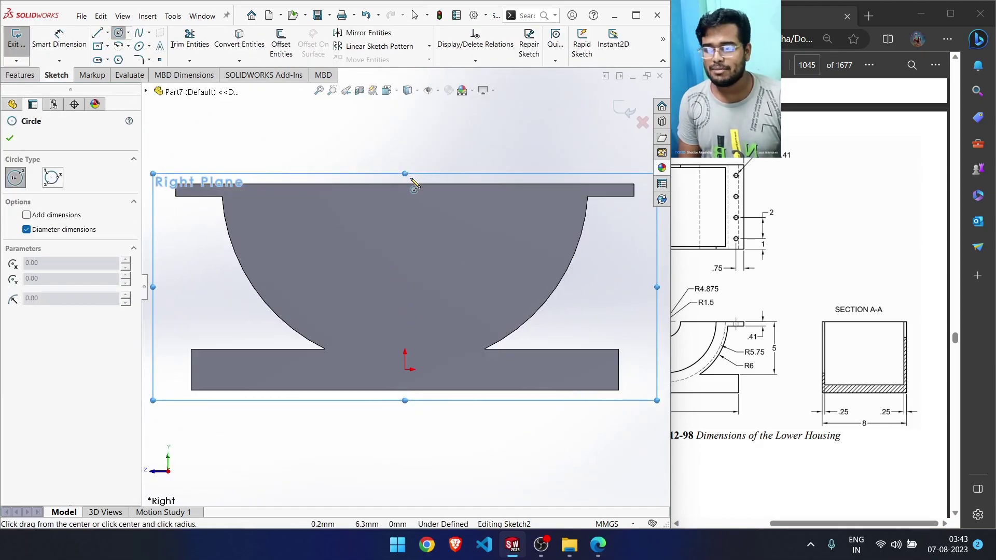
{"action": "left_click", "coordinate": [405, 184]}
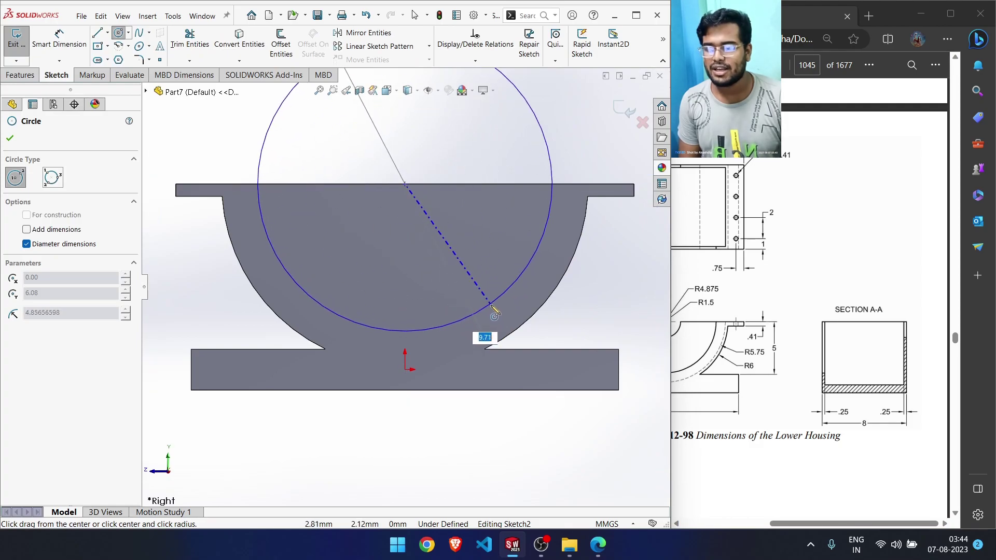
{"action": "left_click", "coordinate": [495, 309]}
Dimension the circle's diameter to 5.75 mm
{"action": "right_click_drag", "start_coordinate": [459, 412], "coordinate": [468, 328]}
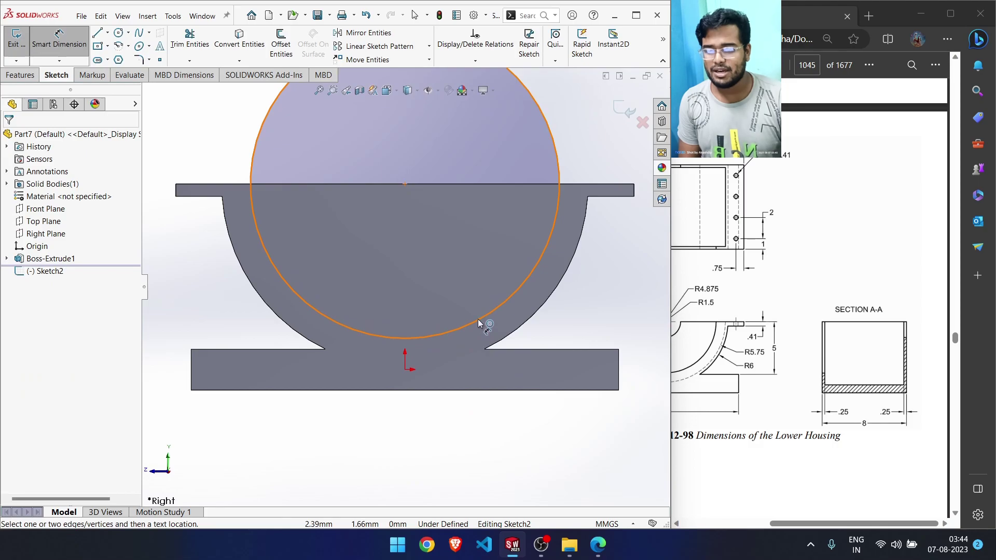
{"action": "left_click", "coordinate": [478, 321]}
{"action": "left_click", "coordinate": [540, 447]}
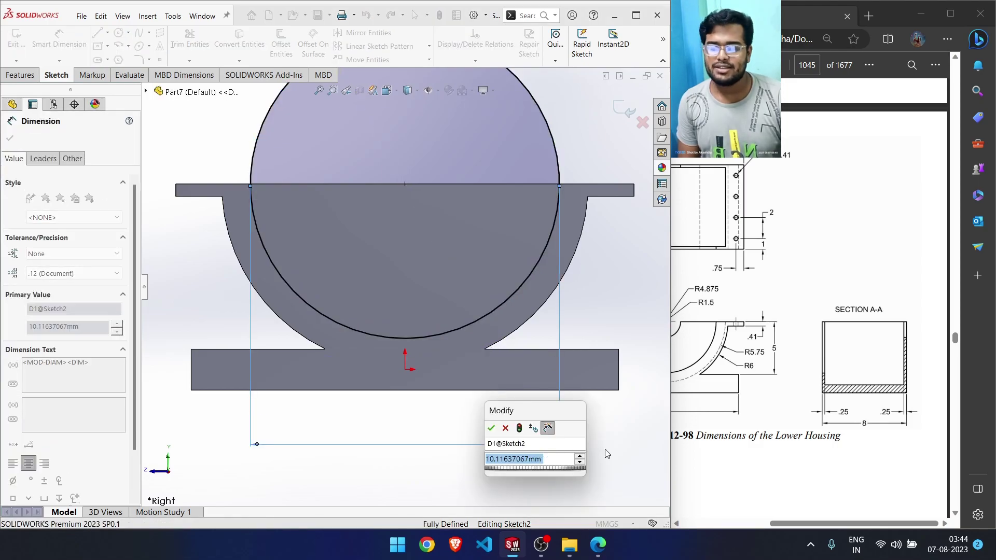
{"action": "left_click_drag", "start_coordinate": [877, 522], "coordinate": [805, 522]}
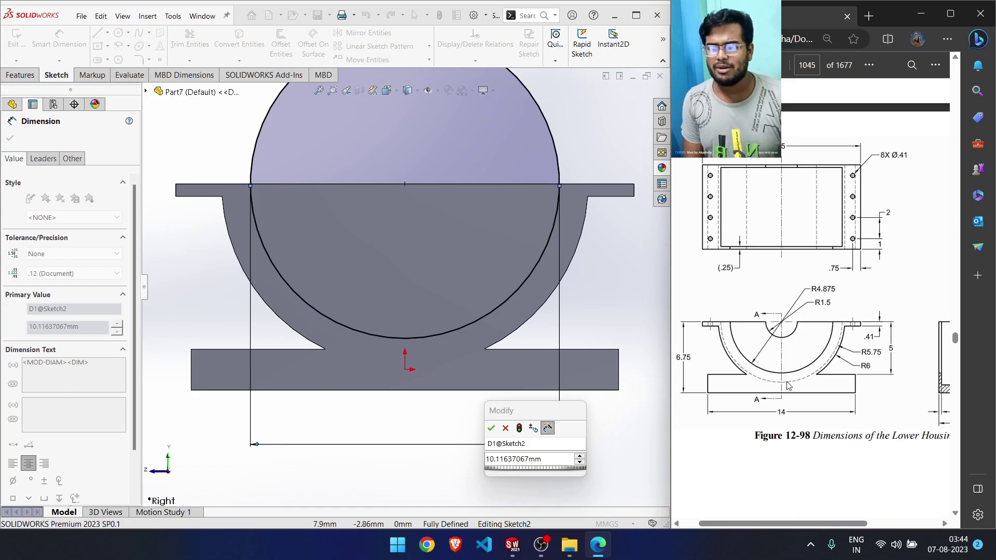
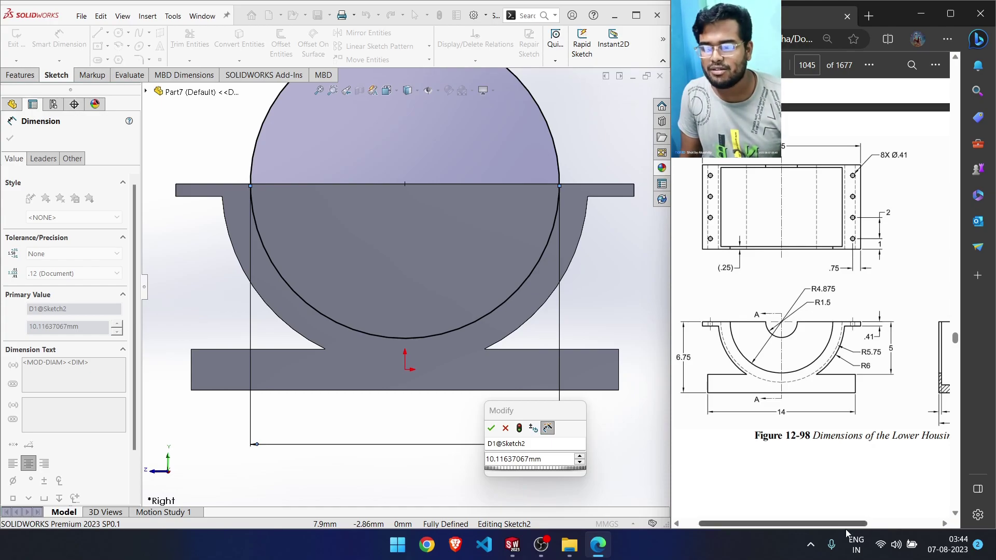
{"action": "left_click", "coordinate": [532, 409]}
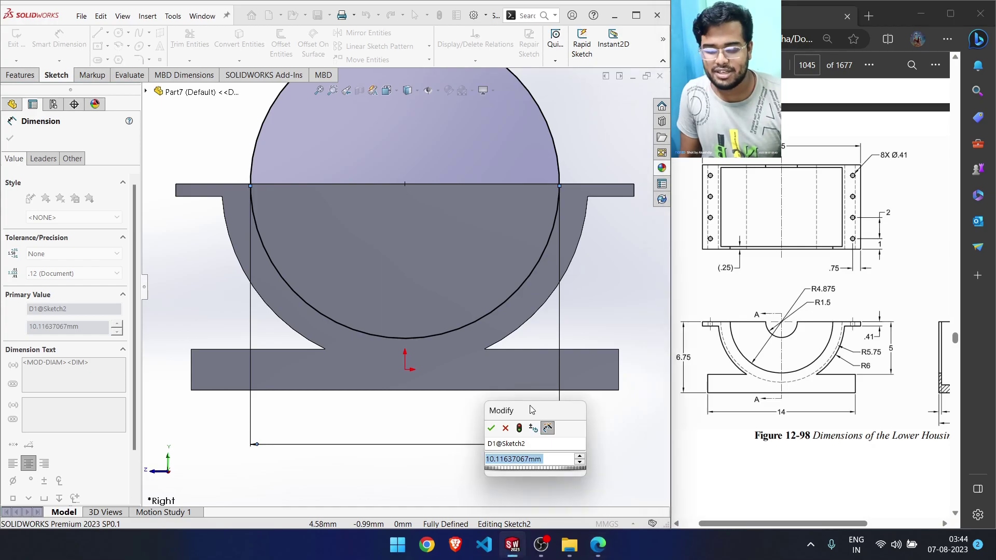
{"action": "type", "text": "5.75"}
{"action": "key", "text": "Return"}
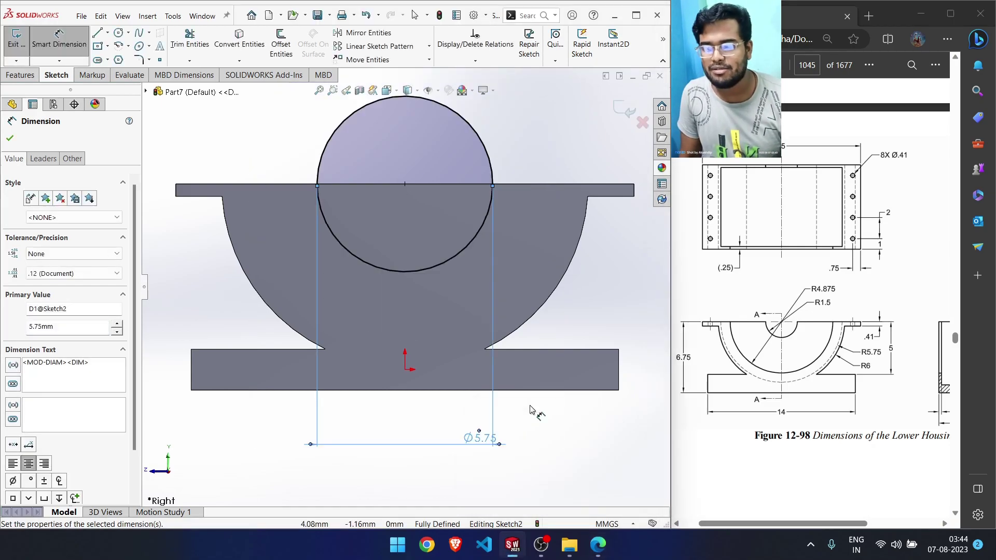
Change the circle's diameter to 5.75*2 mm to match the R5.75 inner radius in the drawing
{"action": "double_click", "coordinate": [481, 441]}
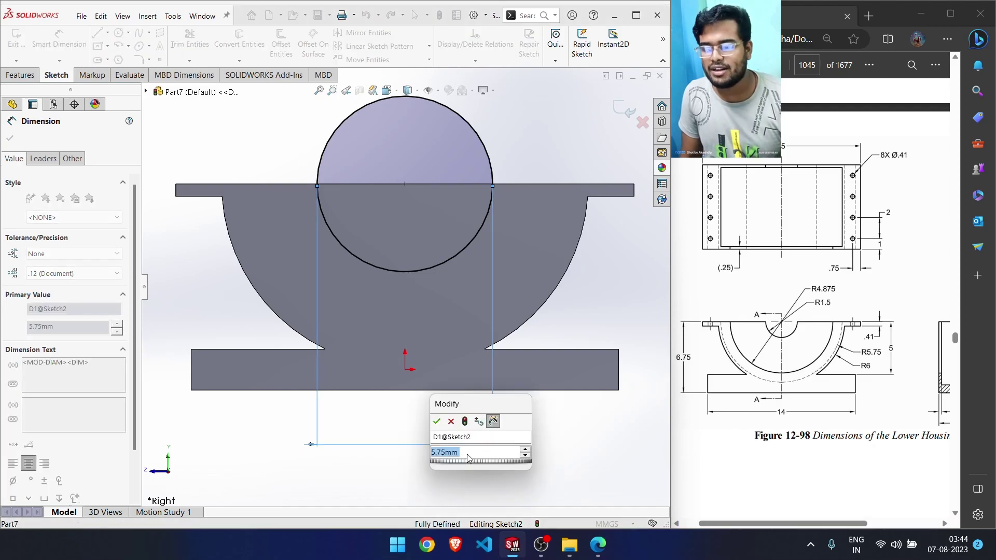
{"action": "left_click", "coordinate": [473, 454]}
{"action": "left_click_drag", "start_coordinate": [474, 454], "coordinate": [434, 455]}
{"action": "type", "text": "5"}
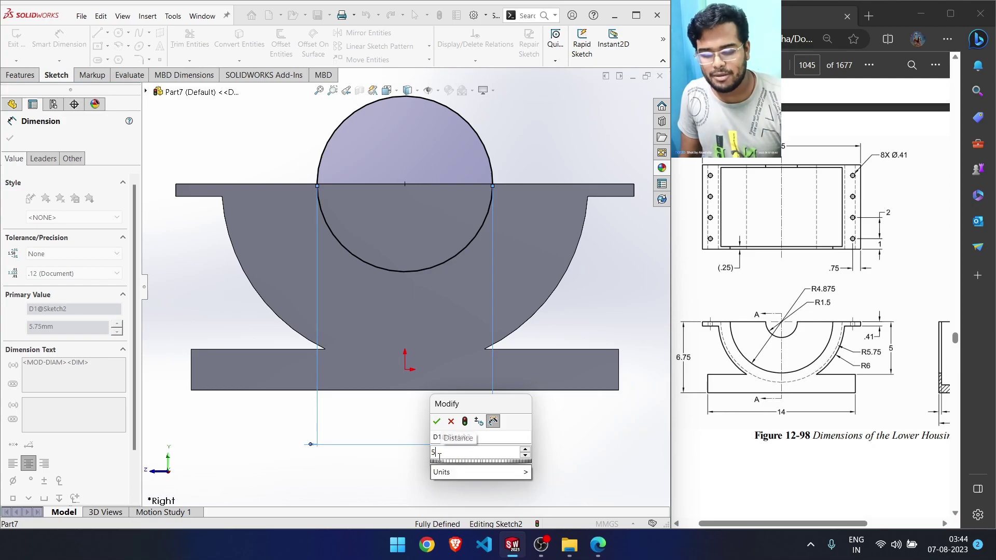
{"action": "type", "text": ".75"}
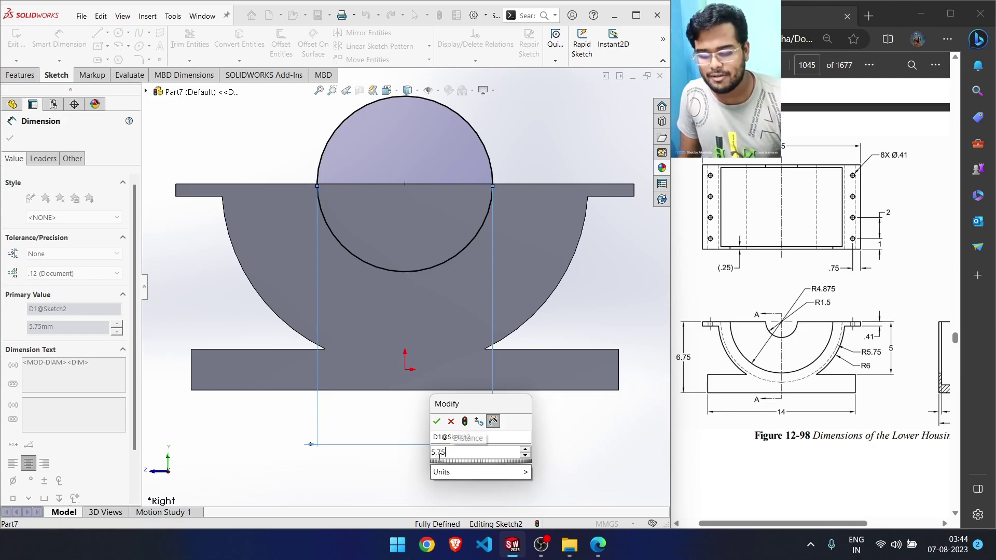
{"action": "type", "text": "*2"}
{"action": "key", "text": "Return"}
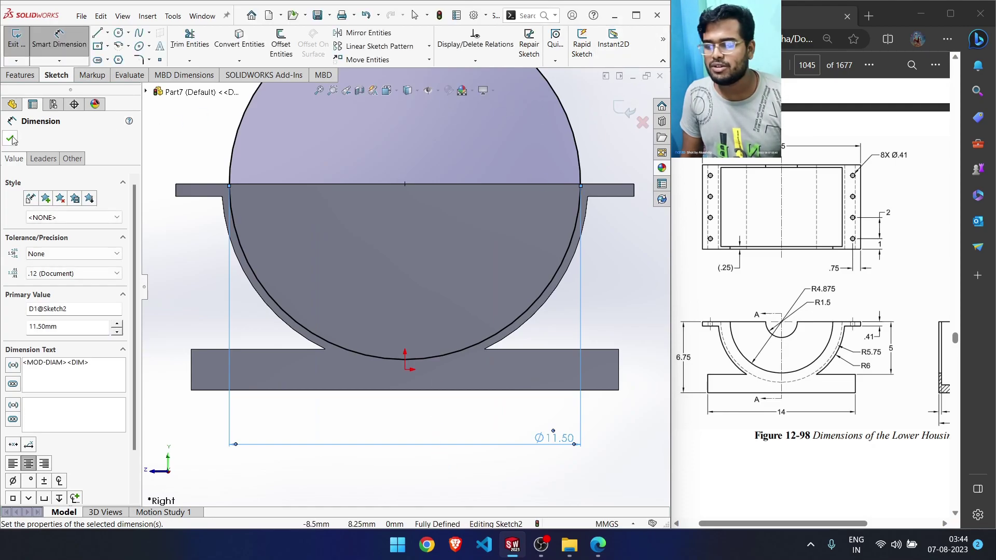
{"action": "key", "text": "Escape"}
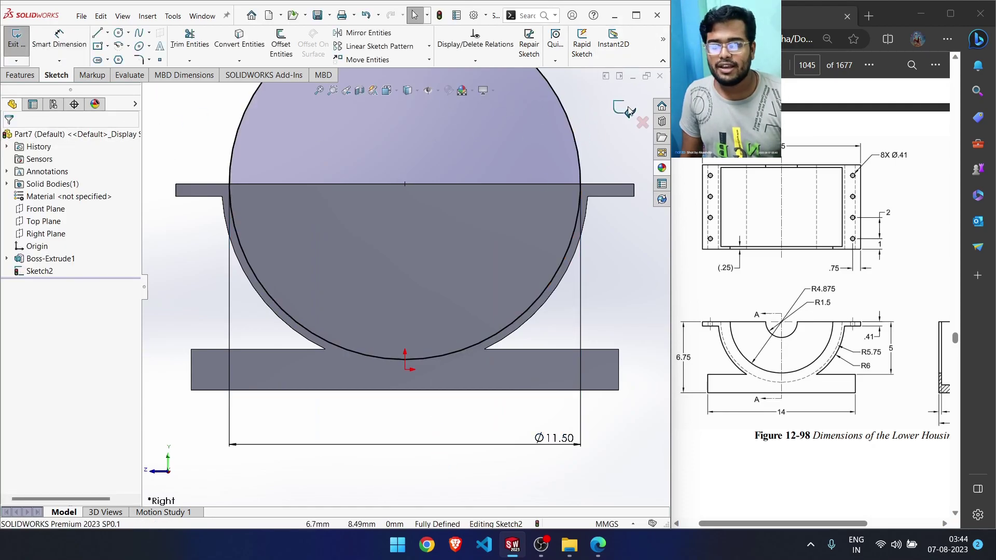
Close the sketch and start an extruded cut from the circle with the Mid Plane end condition
{"action": "left_click", "coordinate": [629, 111]}
{"action": "middle_click_drag", "start_coordinate": [451, 226], "coordinate": [488, 265]}
{"action": "scroll", "coordinate": [458, 259], "scroll_direction": "up", "scroll_amount": 3}
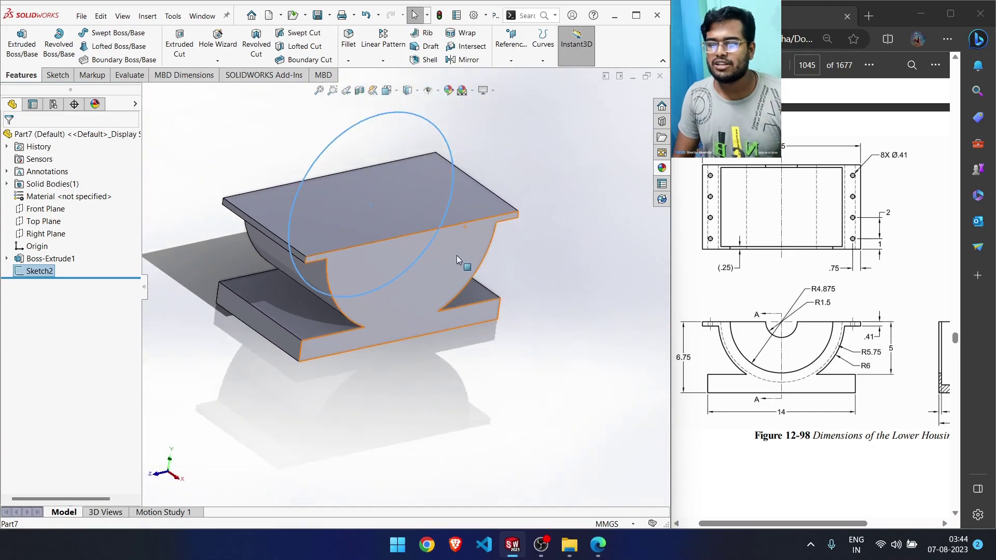
{"action": "scroll", "coordinate": [457, 255], "scroll_direction": "up", "scroll_amount": 1}
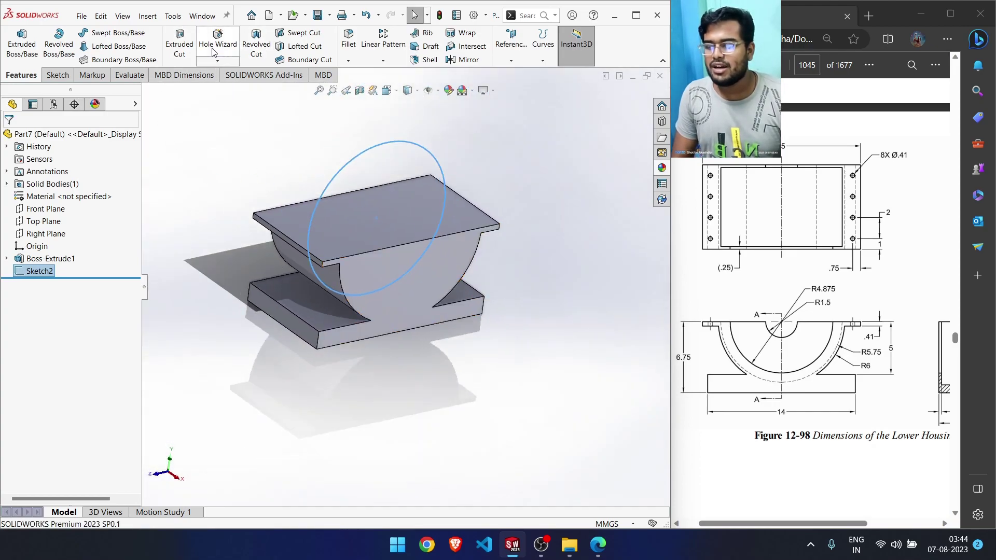
{"action": "left_click", "coordinate": [182, 50]}
{"action": "middle_click_drag", "start_coordinate": [200, 234], "coordinate": [234, 279]}
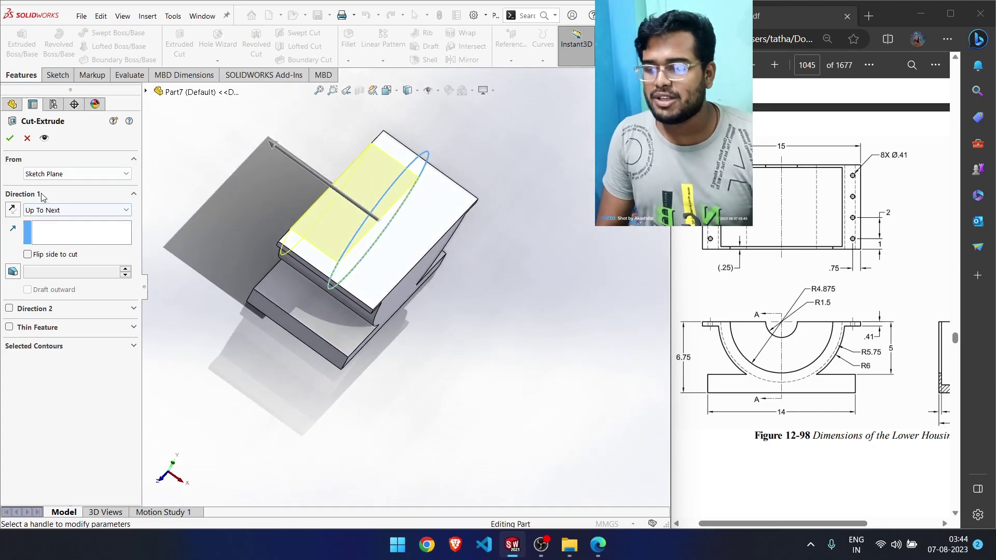
{"action": "left_click", "coordinate": [47, 210]}
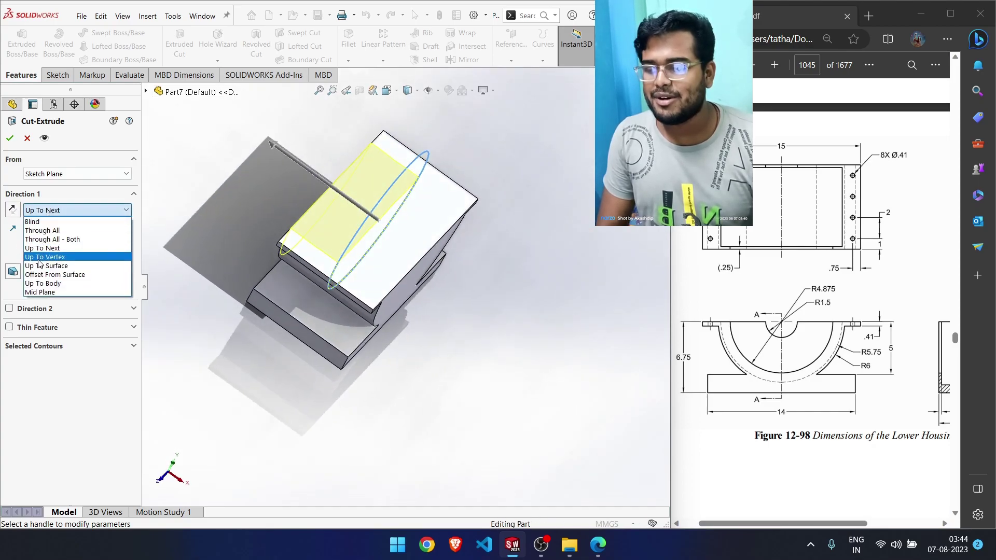
{"action": "left_click", "coordinate": [40, 293]}
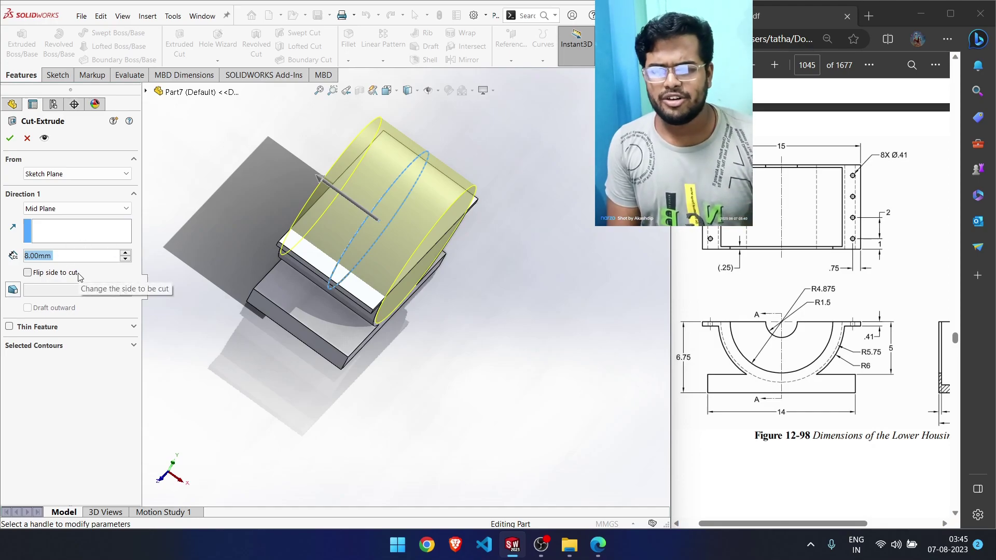
Set the cut depth to 8-0.25-0.25 mm from Section A-A and complete the cut
{"action": "mouse_move", "coordinate": [824, 523]}
{"action": "left_mouse_down"}
{"action": "mouse_move", "coordinate": [893, 525]}
{"action": "mouse_move", "coordinate": [901, 540]}
{"action": "left_mouse_up"}
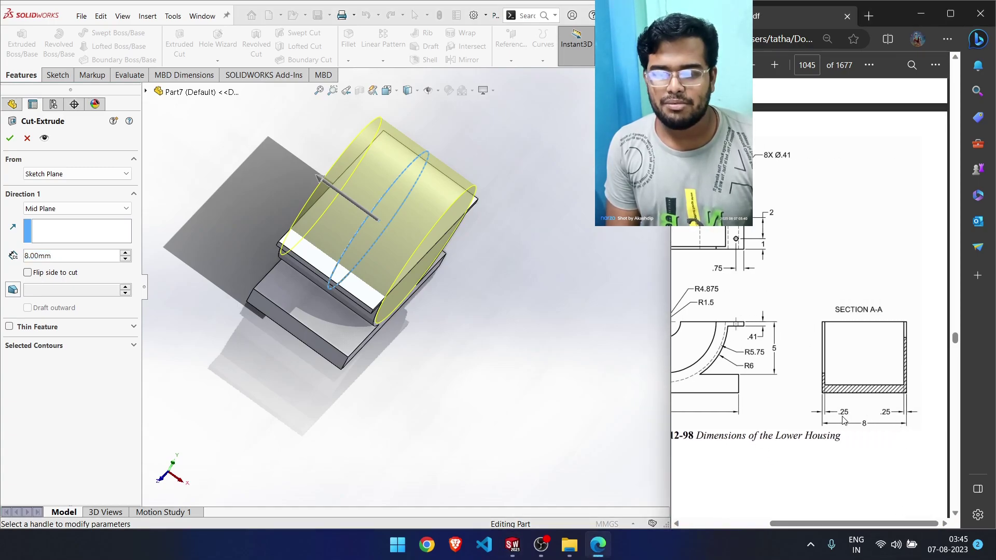
{"action": "left_click", "coordinate": [66, 255]}
{"action": "double_click", "coordinate": [60, 254]}
{"action": "left_click_drag", "start_coordinate": [25, 257], "coordinate": [88, 256]}
{"action": "type", "text": "8."}
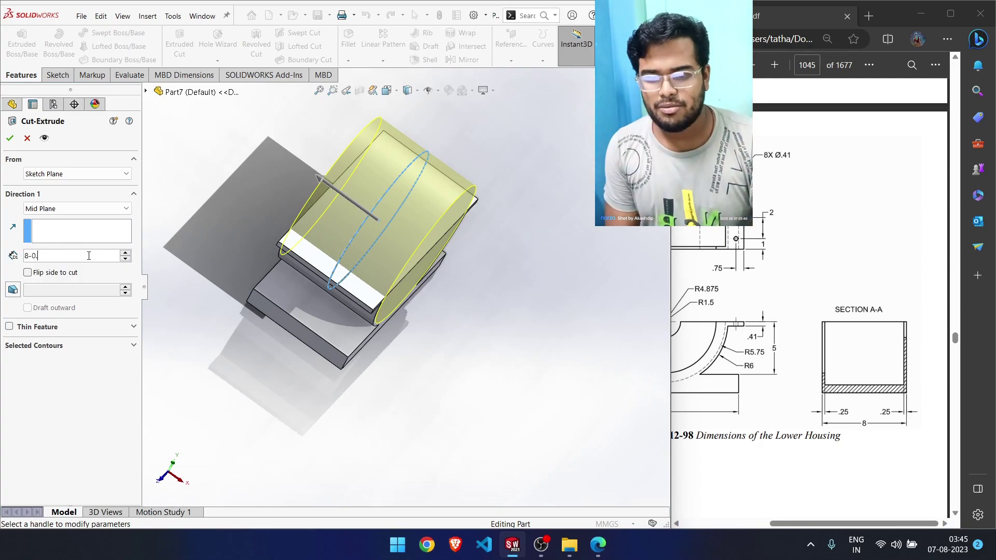
{"action": "type", "text": "0.25-0.25"}
{"action": "key", "text": "Return"}
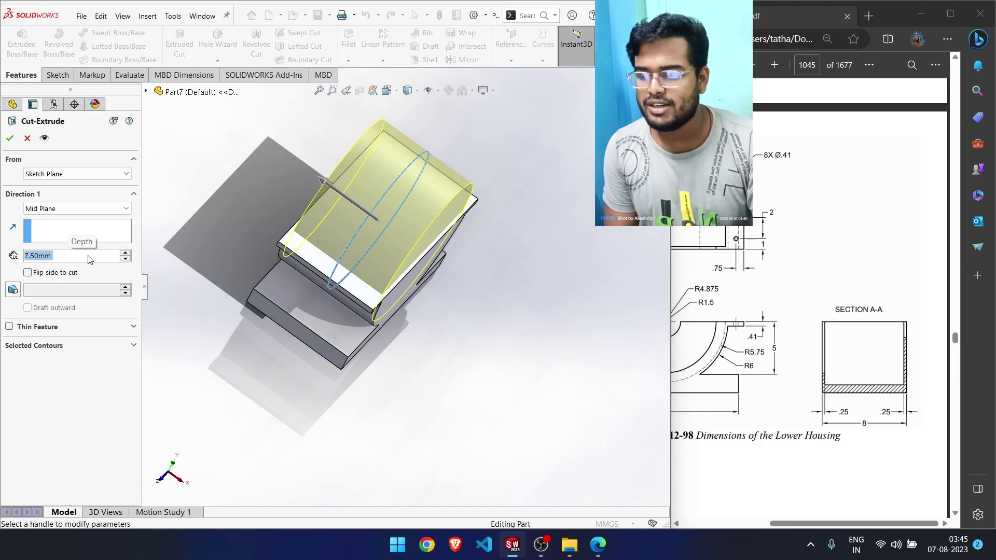
{"action": "left_click", "coordinate": [9, 138]}
Start the Hole Wizard on the top flange face, choosing the plain Hole type and resetting custom sizing to its default values
{"action": "scroll", "coordinate": [413, 255], "scroll_direction": "down", "scroll_amount": 3}
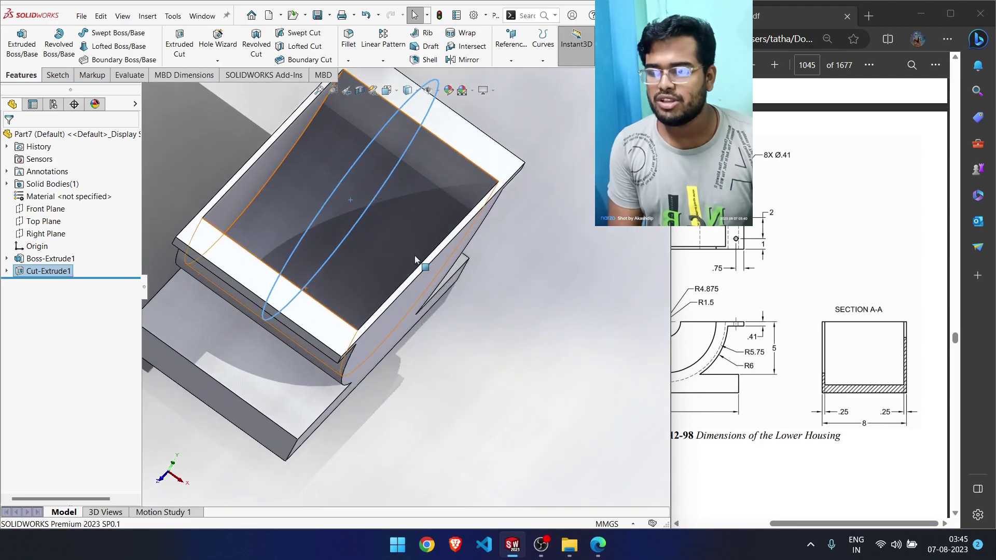
{"action": "middle_click_drag", "start_coordinate": [469, 302], "coordinate": [416, 197]}
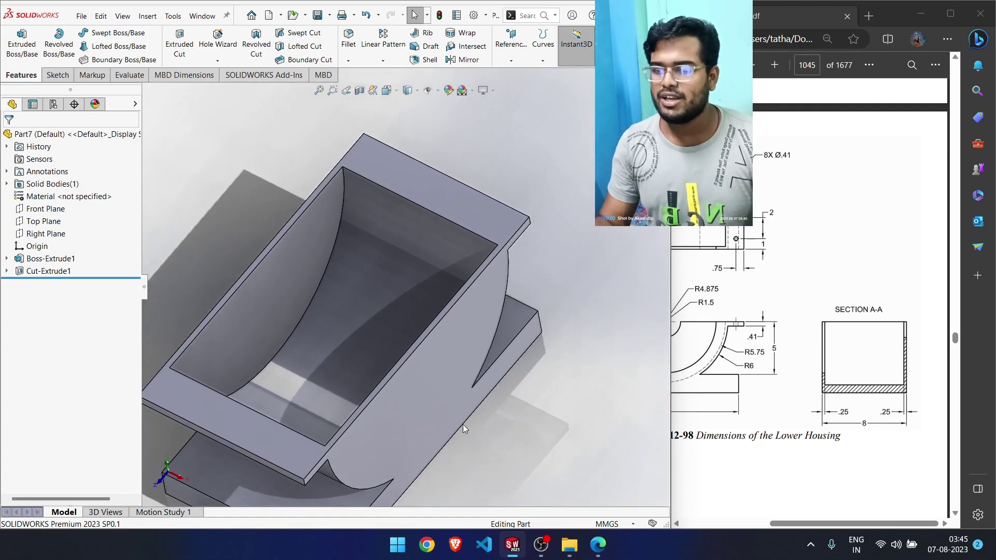
{"action": "left_click", "coordinate": [412, 183]}
{"action": "left_click", "coordinate": [218, 45]}
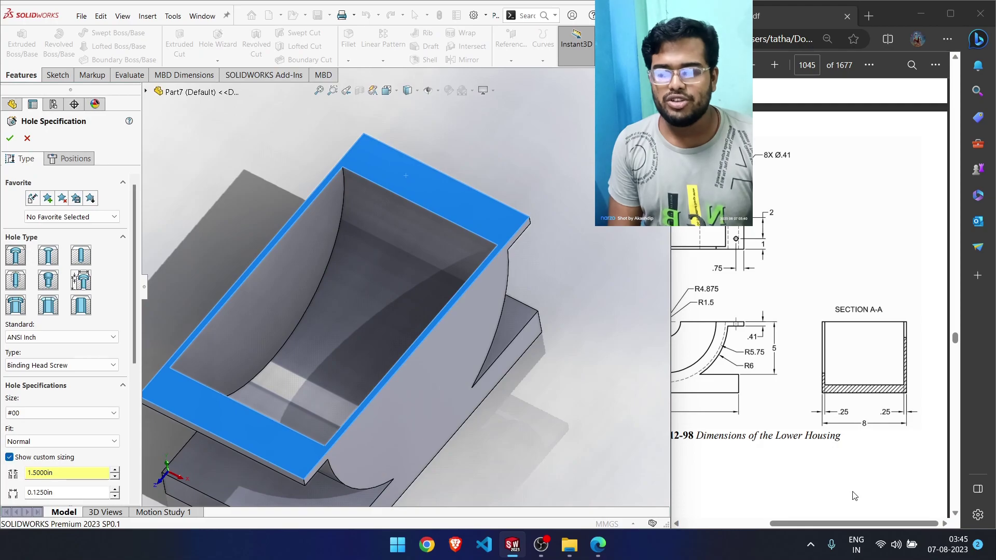
{"action": "left_click_drag", "start_coordinate": [840, 524], "coordinate": [771, 528]}
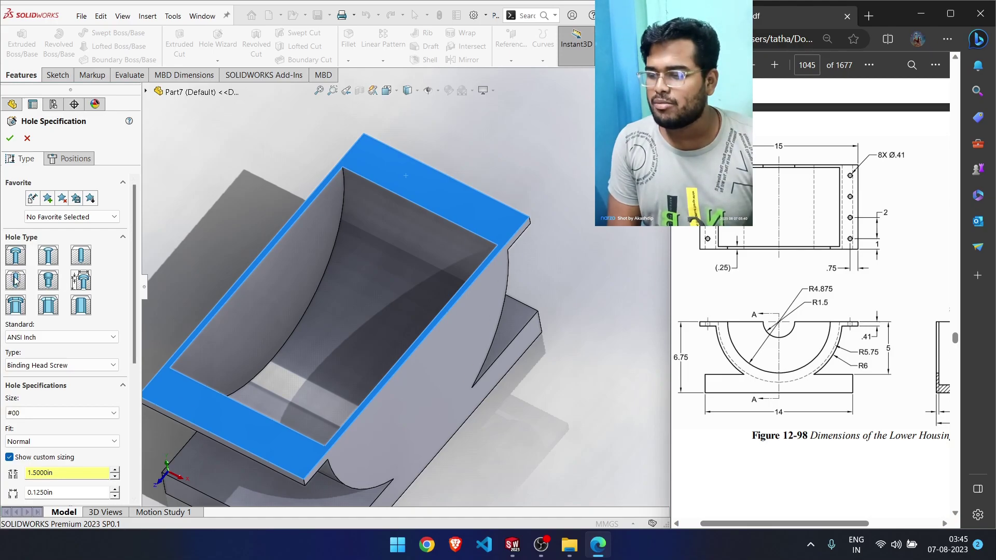
{"action": "left_click", "coordinate": [73, 262]}
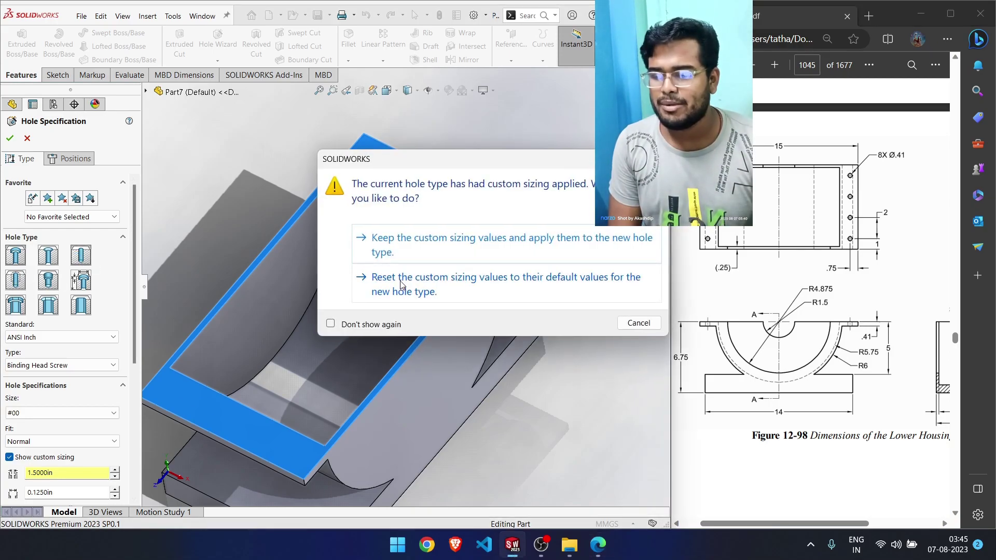
{"action": "left_click", "coordinate": [401, 285]}
{"action": "left_click_drag", "start_coordinate": [133, 282], "coordinate": [133, 369]}
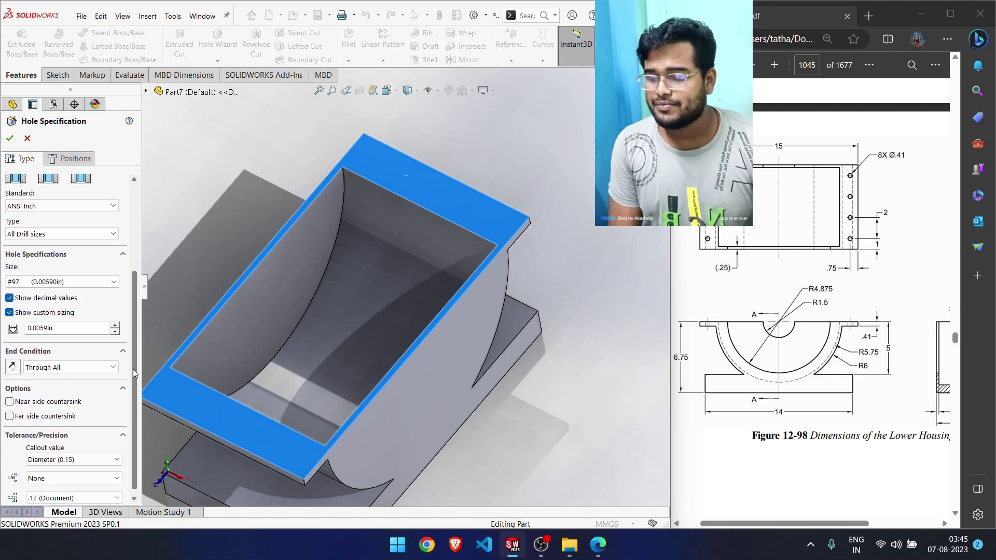
{"action": "left_click", "coordinate": [33, 207]}
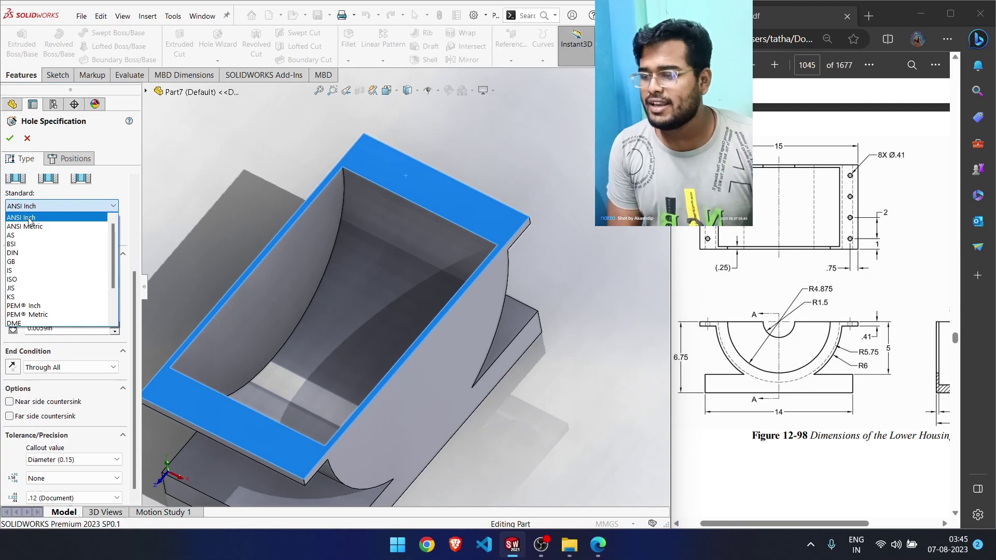
{"action": "left_click", "coordinate": [30, 219]}
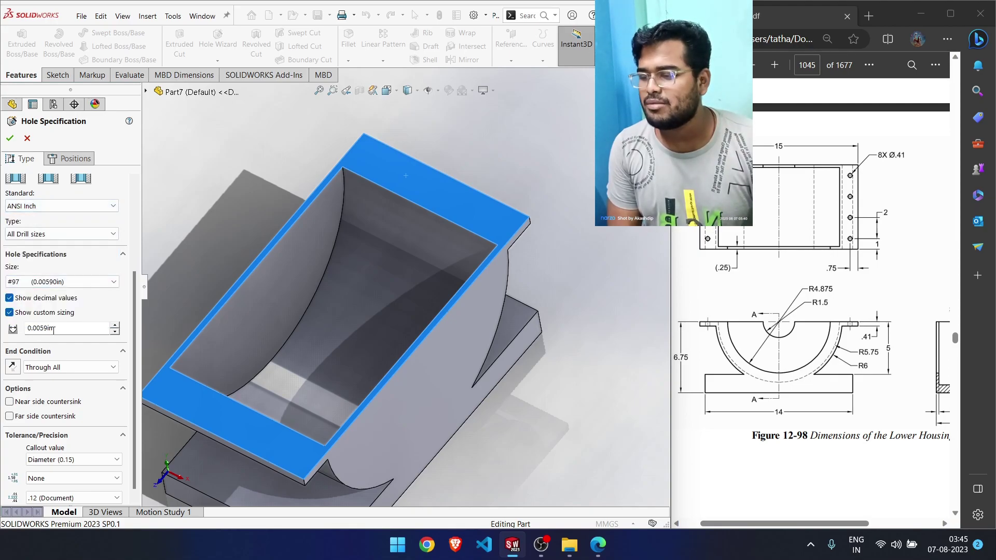
{"action": "left_click", "coordinate": [10, 312]}
{"action": "left_click", "coordinate": [10, 326]}
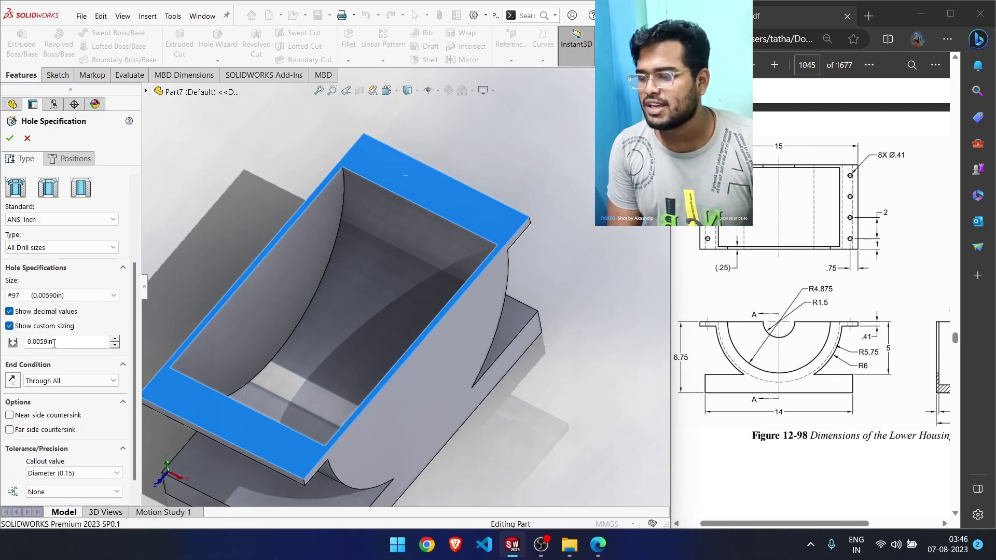
{"action": "scroll", "coordinate": [133, 373], "scroll_direction": "down", "scroll_amount": 2}
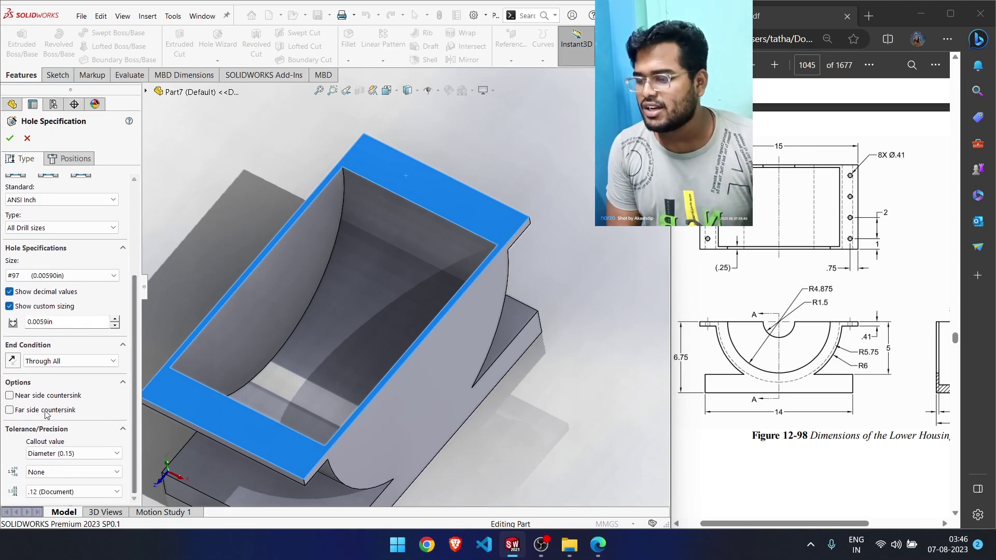
{"action": "left_click", "coordinate": [9, 396]}
{"action": "left_click", "coordinate": [10, 396]}
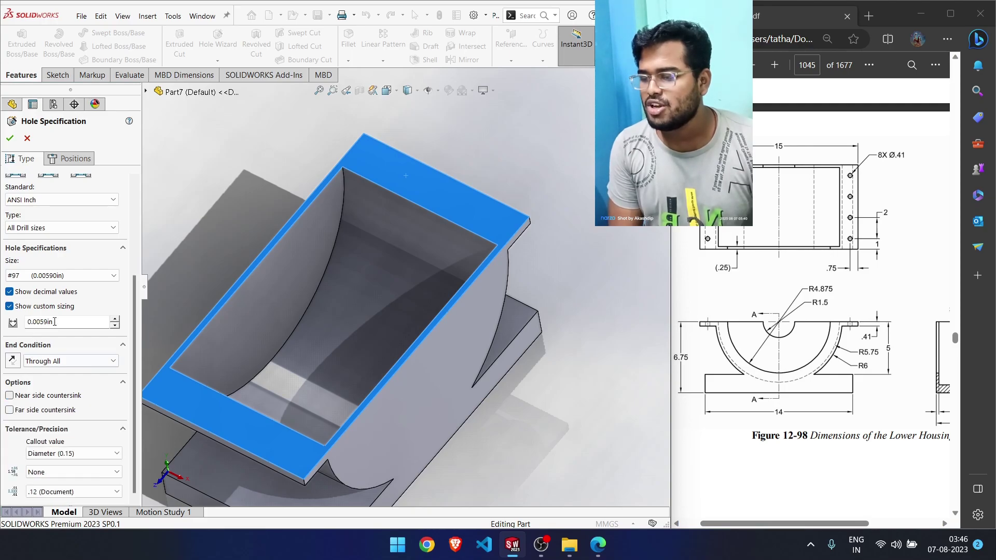
{"action": "left_click_drag", "start_coordinate": [54, 322], "coordinate": [37, 323]}
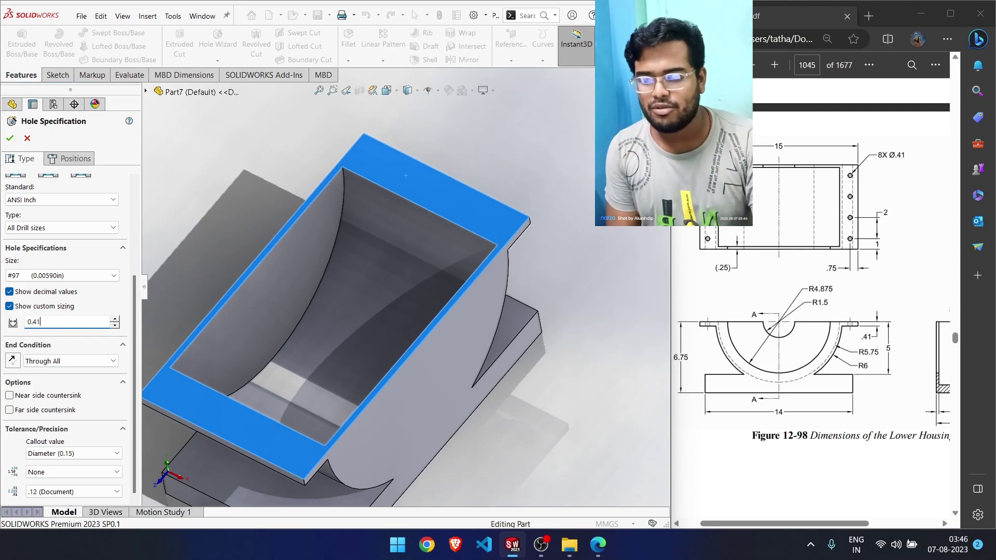
{"action": "key", "text": "Return"}
{"action": "left_click", "coordinate": [71, 158]}
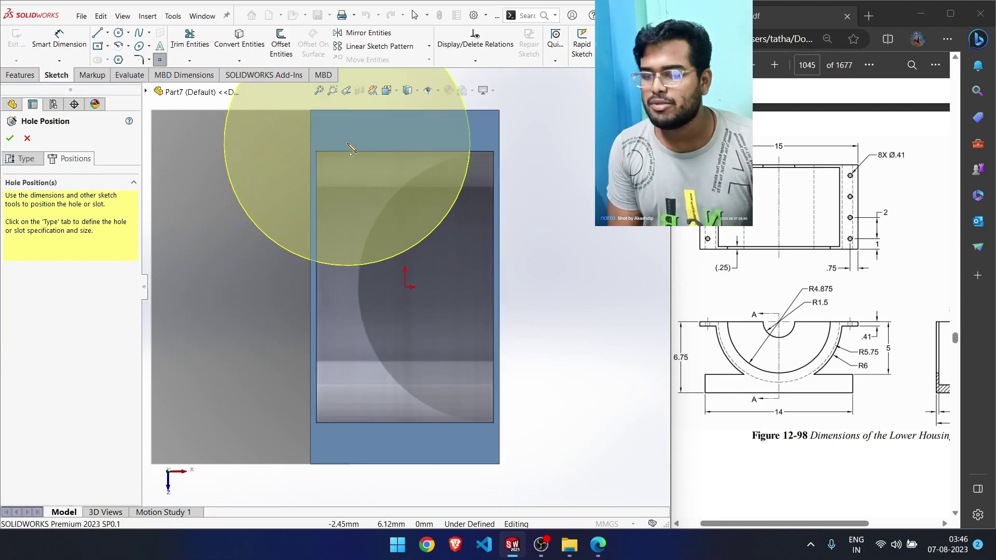
{"action": "left_click", "coordinate": [337, 128]}
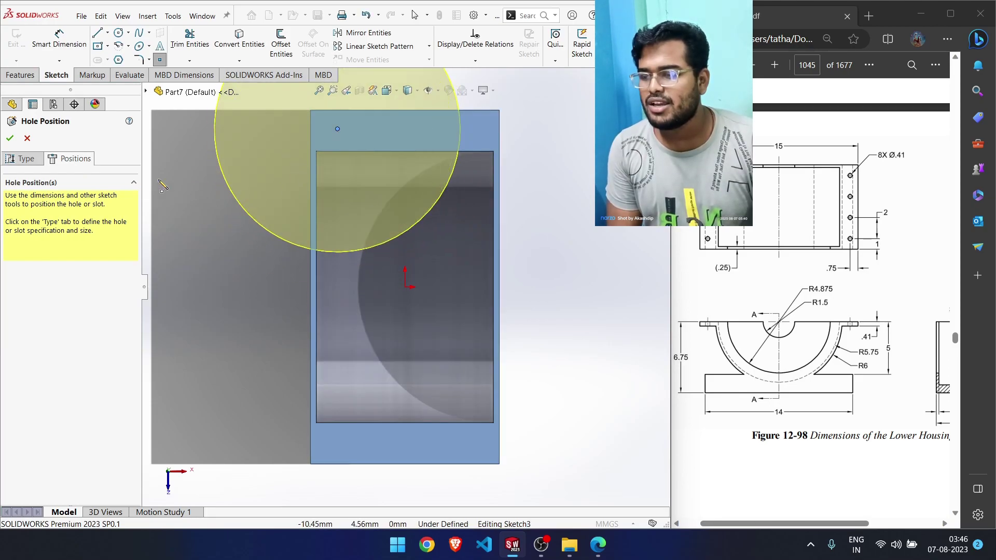
{"action": "left_click", "coordinate": [23, 158]}
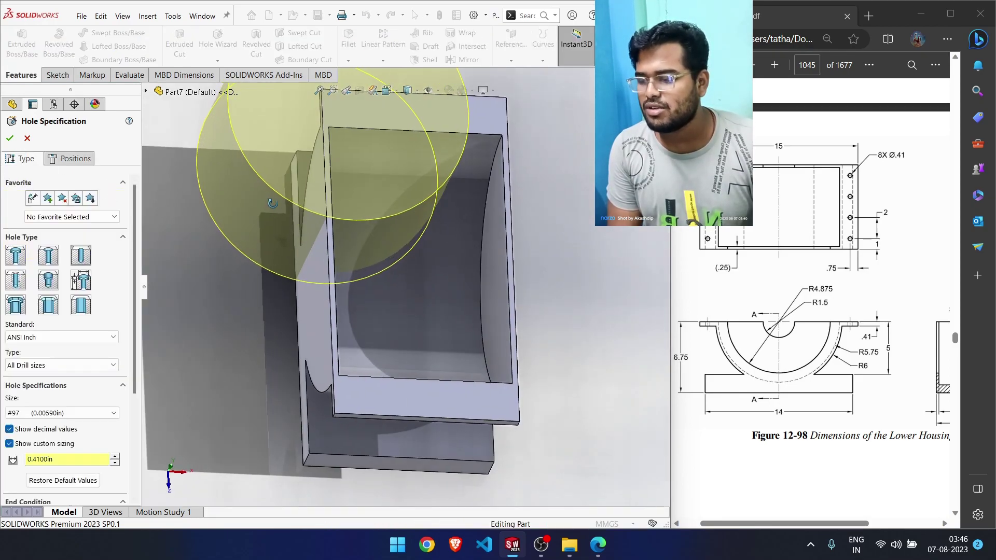
{"action": "left_click_drag", "start_coordinate": [134, 371], "coordinate": [136, 427]}
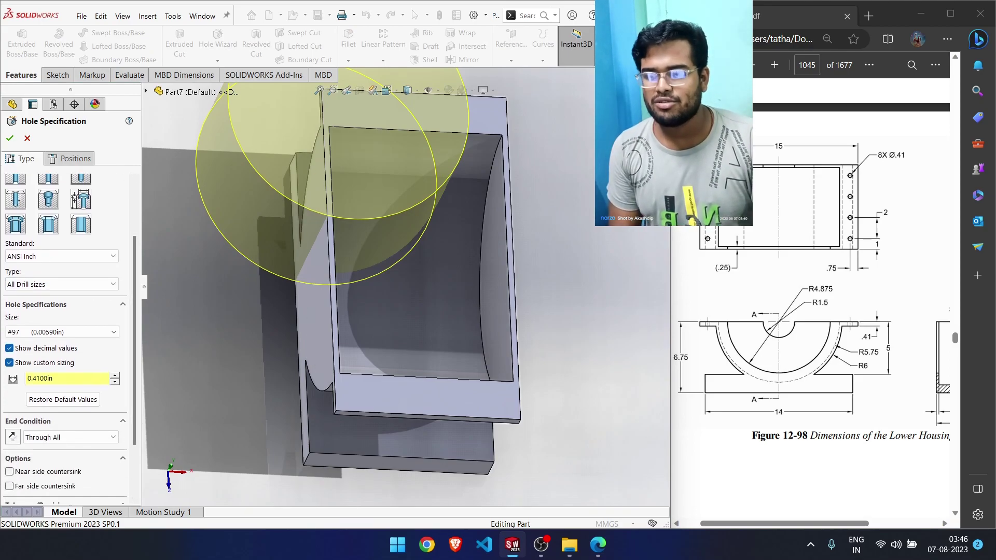
{"action": "key", "text": "Escape"}
Start a sketch on the top flange face and draw a circle about 2.19 mm in diameter near the flange's corner
{"action": "middle_click_drag", "start_coordinate": [375, 248], "coordinate": [343, 312]}
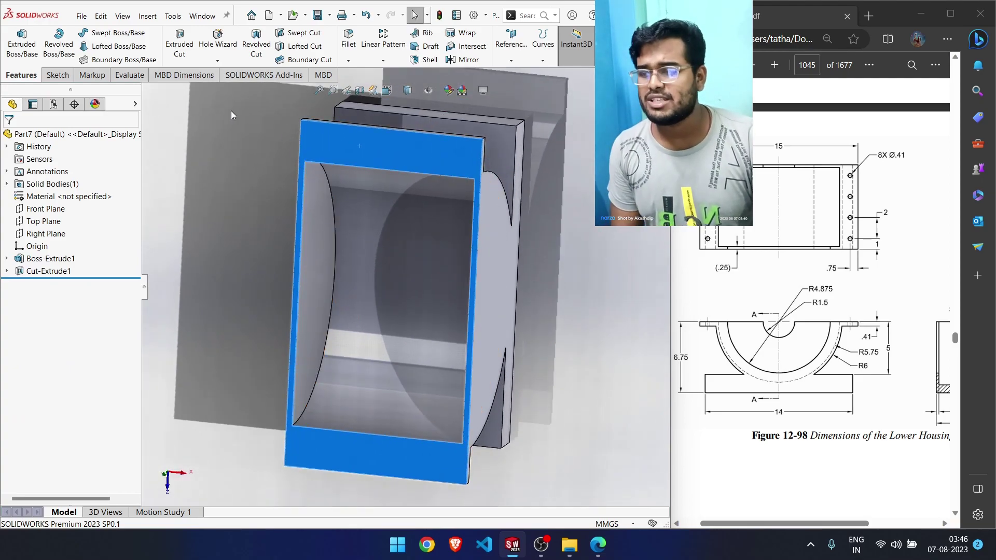
{"action": "right_click", "coordinate": [325, 142]}
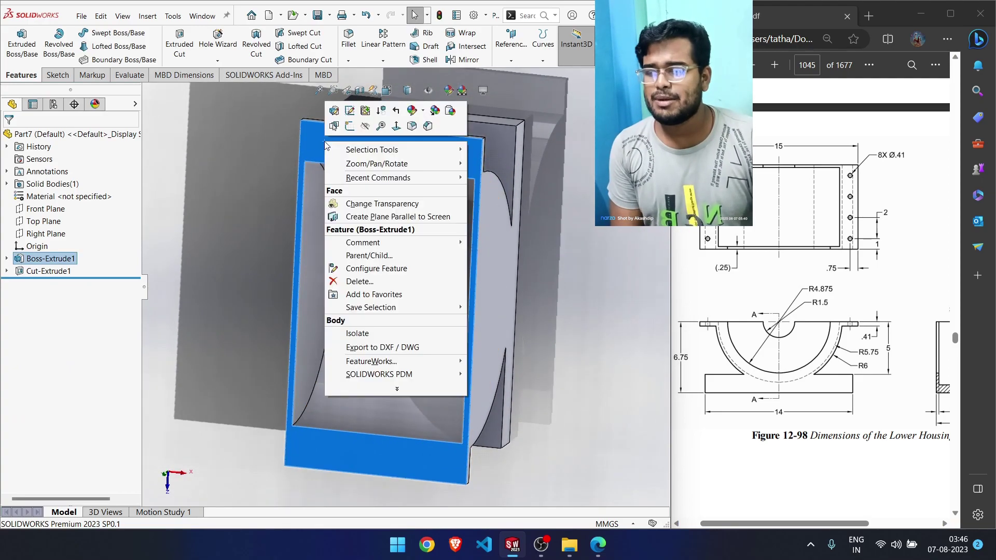
{"action": "left_click", "coordinate": [343, 122]}
{"action": "scroll", "coordinate": [337, 109], "scroll_direction": "down", "scroll_amount": 5}
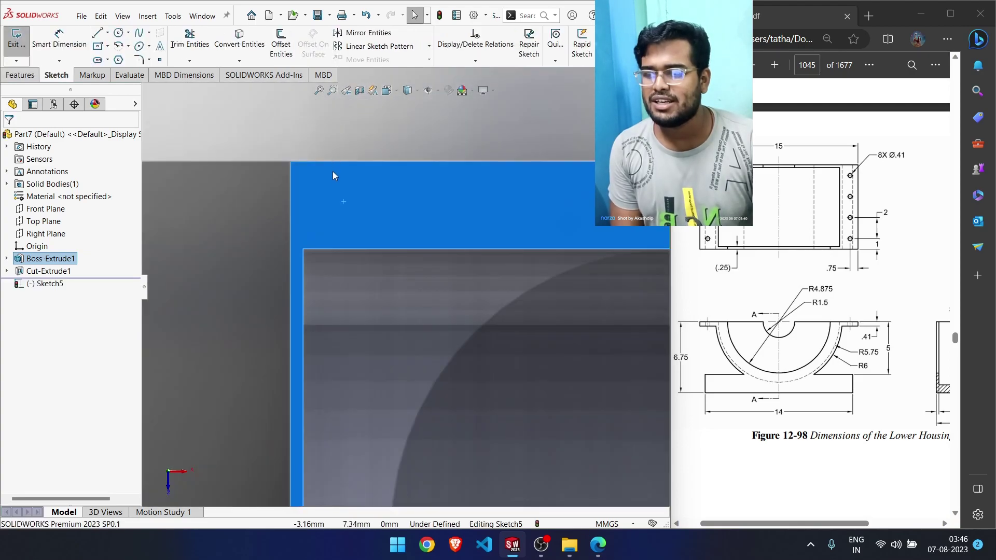
{"action": "right_click_drag", "start_coordinate": [315, 133], "coordinate": [378, 131]}
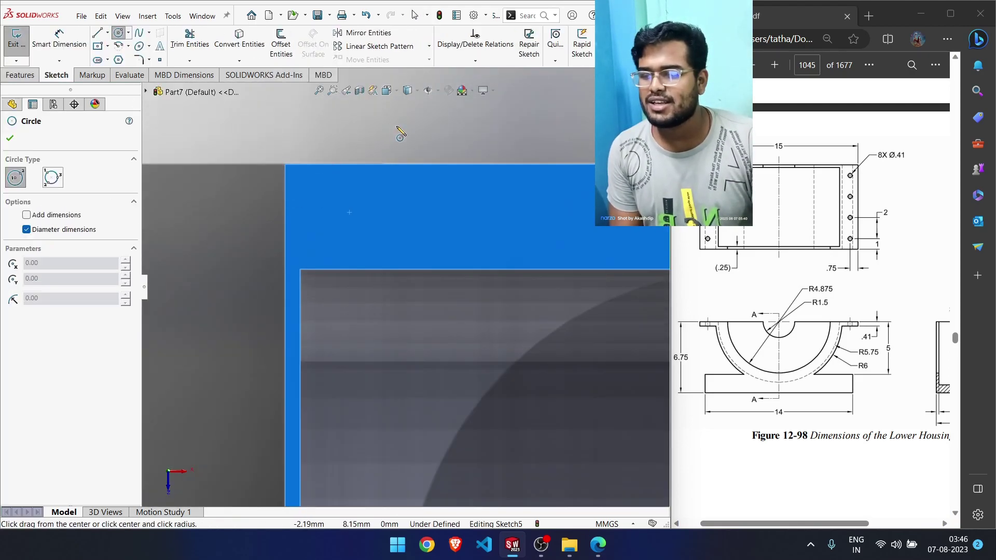
{"action": "left_click", "coordinate": [364, 203]}
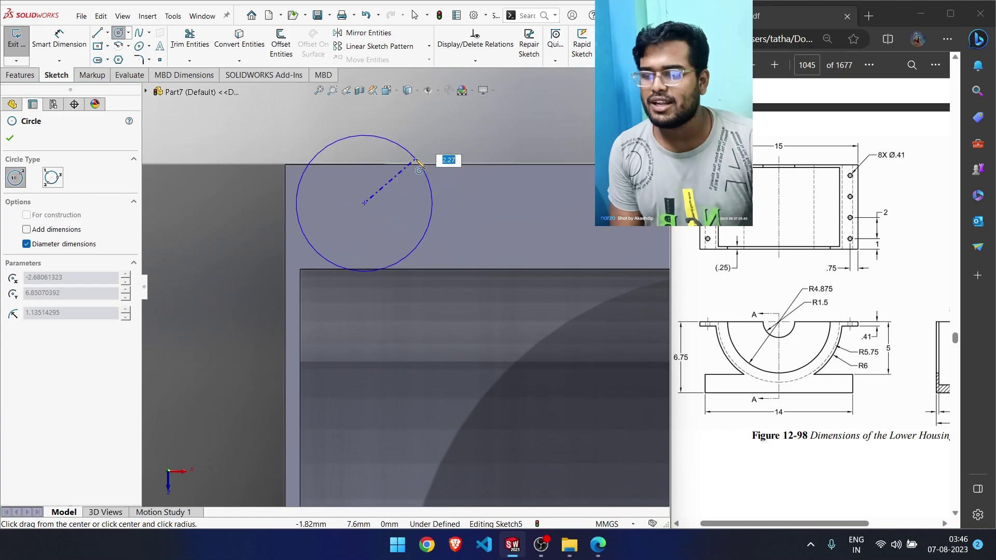
{"action": "left_click", "coordinate": [418, 170]}
Dimension the circle's diameter as 0.41 mm
{"action": "left_click", "coordinate": [59, 37]}
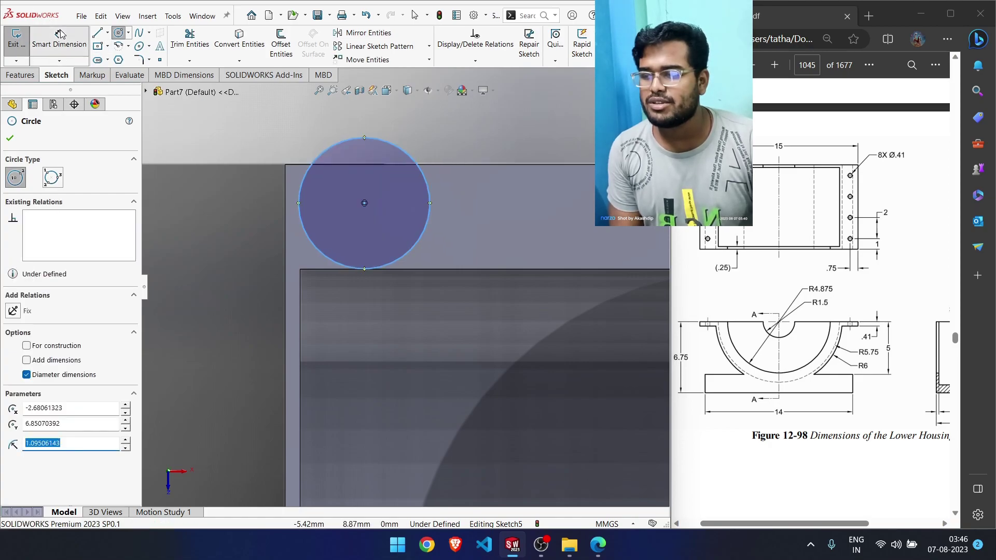
{"action": "left_click", "coordinate": [402, 151]}
{"action": "left_click", "coordinate": [414, 123]}
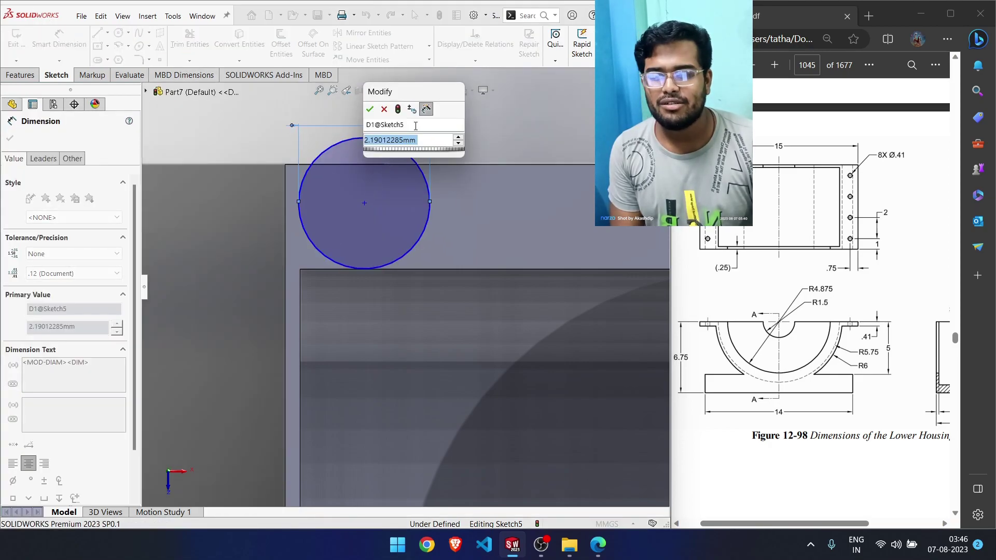
{"action": "type", "text": "0.41"}
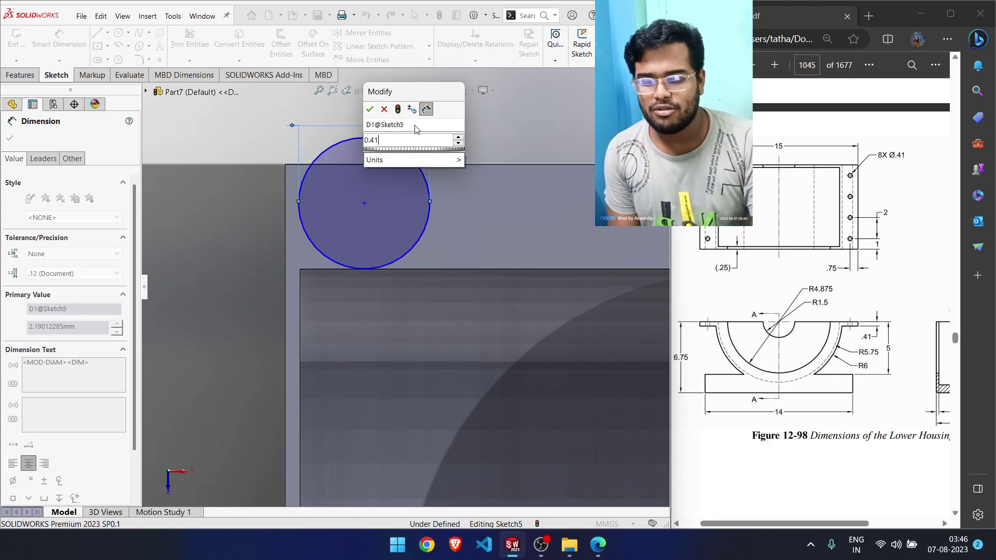
{"action": "key", "text": "Return"}
Dimension the circle's center 1 mm from the flange's long side edge
{"action": "left_click", "coordinate": [364, 203]}
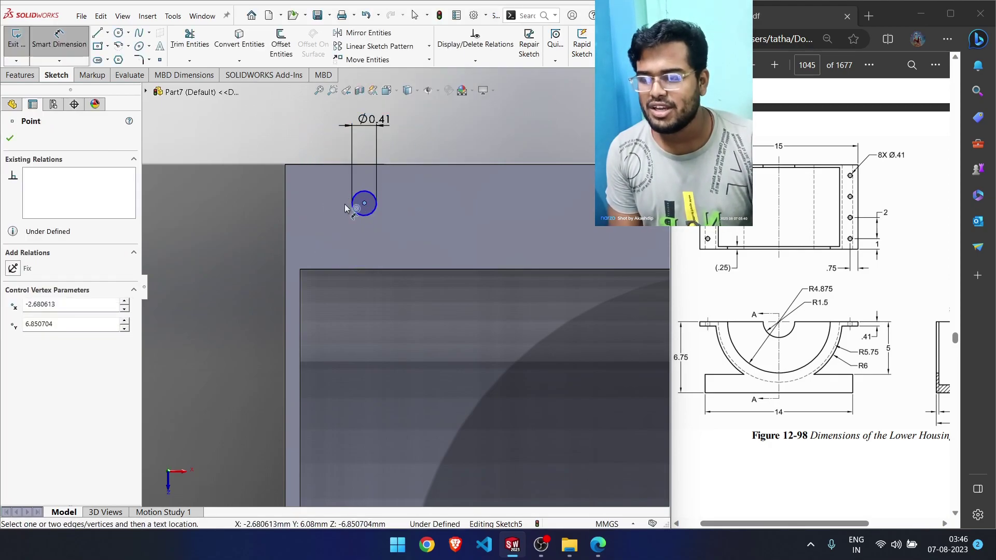
{"action": "left_click", "coordinate": [285, 220]}
{"action": "left_click", "coordinate": [308, 130]}
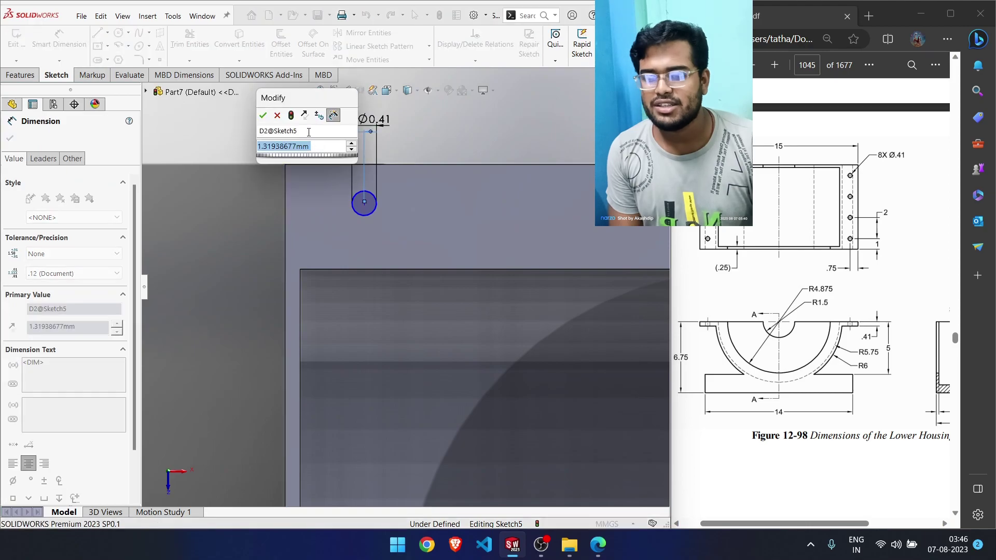
{"action": "type", "text": "1"}
{"action": "key", "text": "Return"}
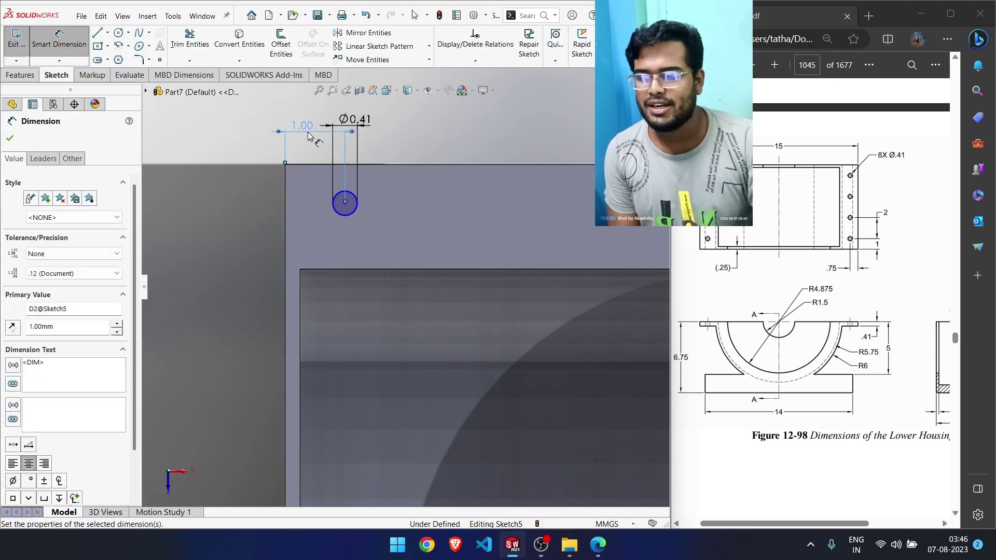
Dimension the circle's center 0.75 mm from the flange's short outer edge and finish dimensioning
{"action": "left_click", "coordinate": [323, 166]}
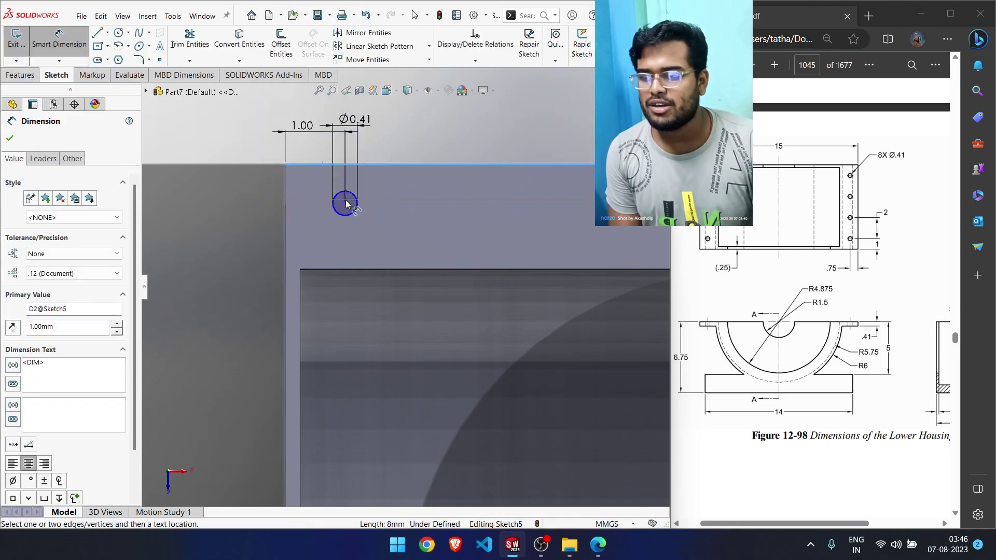
{"action": "left_click", "coordinate": [345, 204]}
{"action": "left_click", "coordinate": [245, 198]}
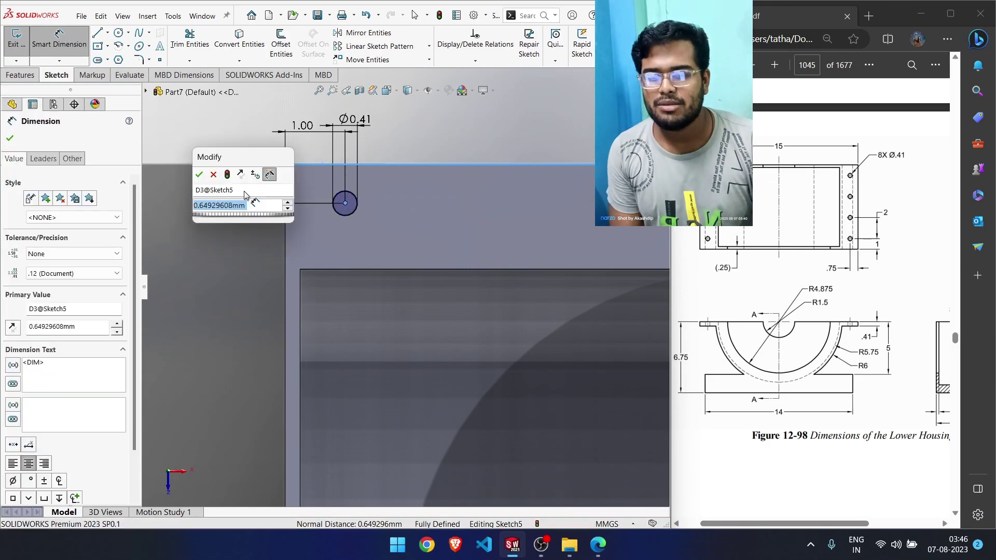
{"action": "type", "text": "0.75"}
{"action": "key", "text": "Return"}
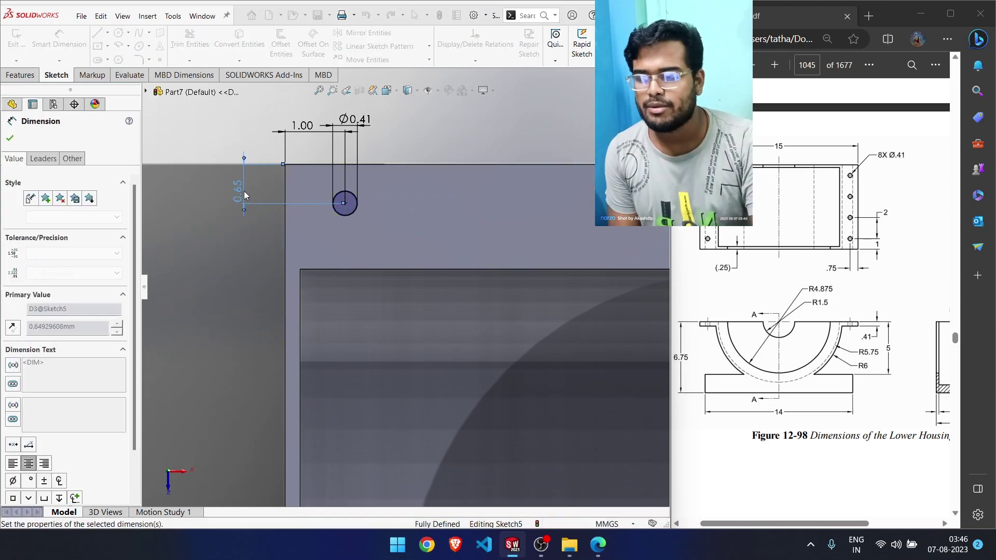
{"action": "left_click", "coordinate": [10, 138]}
Close the sketch and cut the circle through the flange with the Up To Next end condition
{"action": "middle_click_drag", "start_coordinate": [228, 207], "coordinate": [301, 258]}
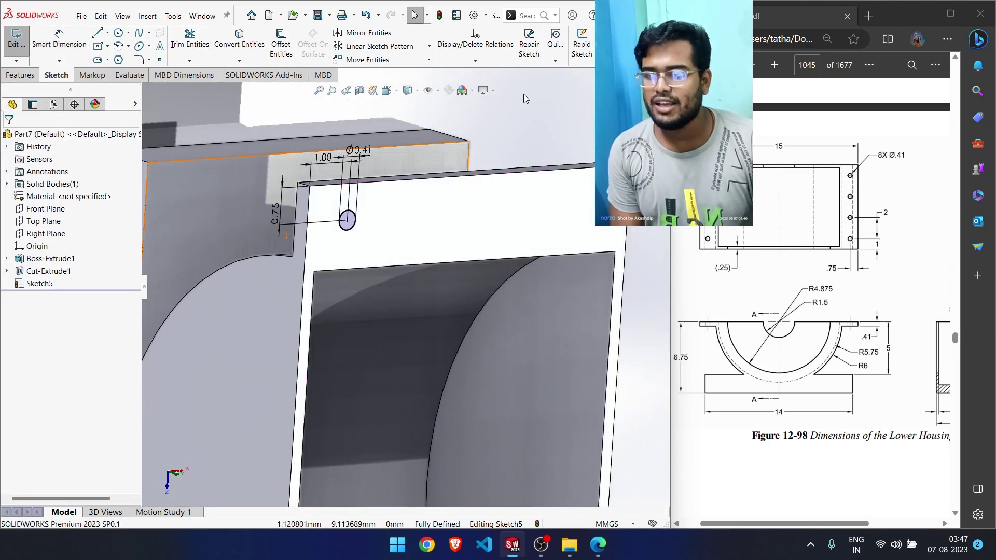
{"action": "left_click", "coordinate": [16, 41]}
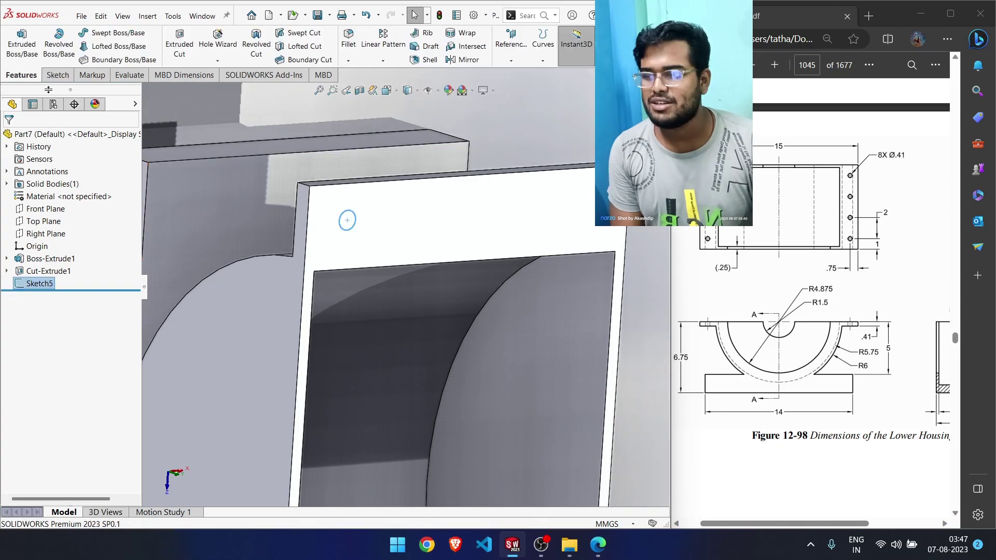
{"action": "left_click", "coordinate": [180, 46]}
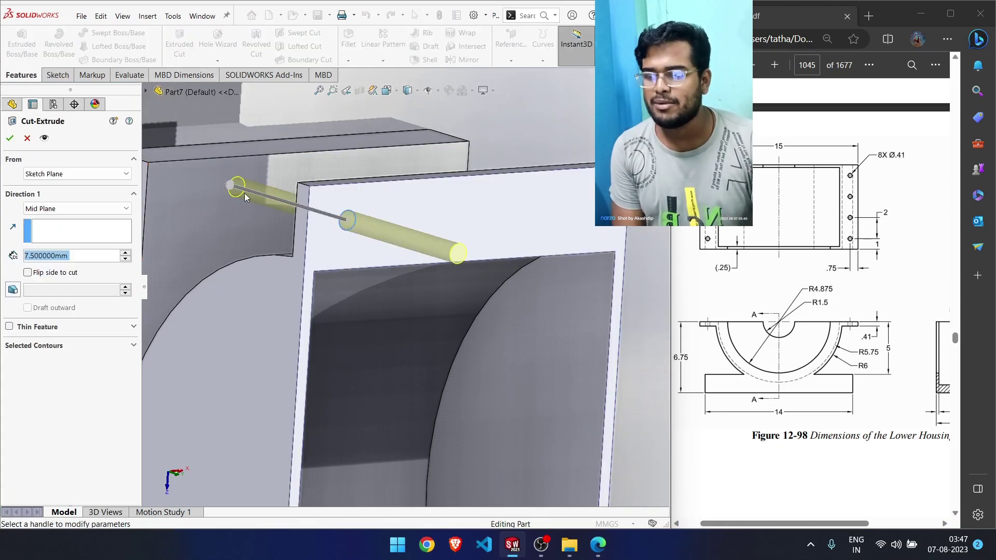
{"action": "left_click", "coordinate": [55, 208]}
{"action": "left_click", "coordinate": [43, 246]}
{"action": "middle_click_drag", "start_coordinate": [307, 267], "coordinate": [171, 244]}
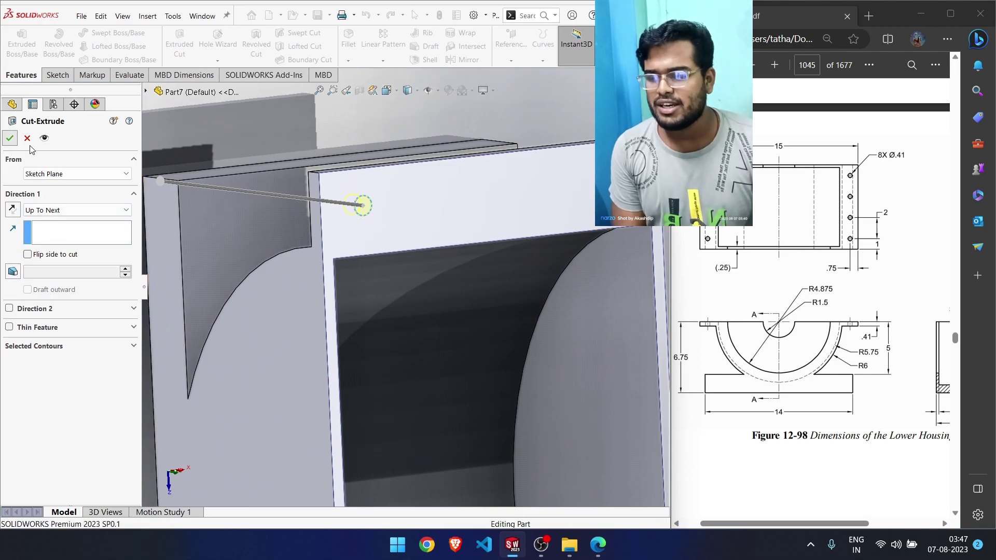
{"action": "left_click", "coordinate": [9, 137]}
{"action": "middle_click_drag", "start_coordinate": [249, 243], "coordinate": [290, 252]}
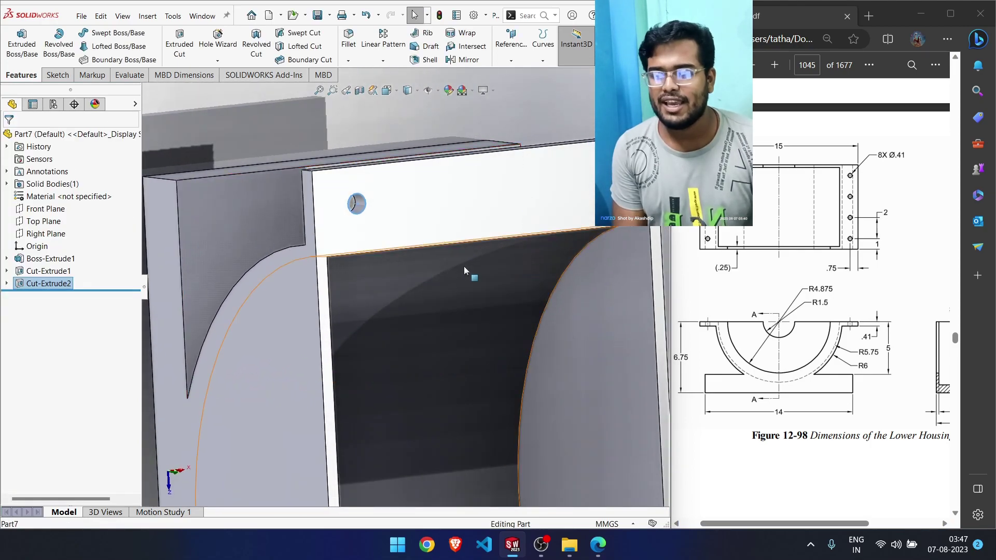
Start a linear pattern of the 0.41 mm hole along the flange's short outer edge with 4 instances spaced 2 mm apart
{"action": "scroll", "coordinate": [464, 263], "scroll_direction": "down", "scroll_amount": 2}
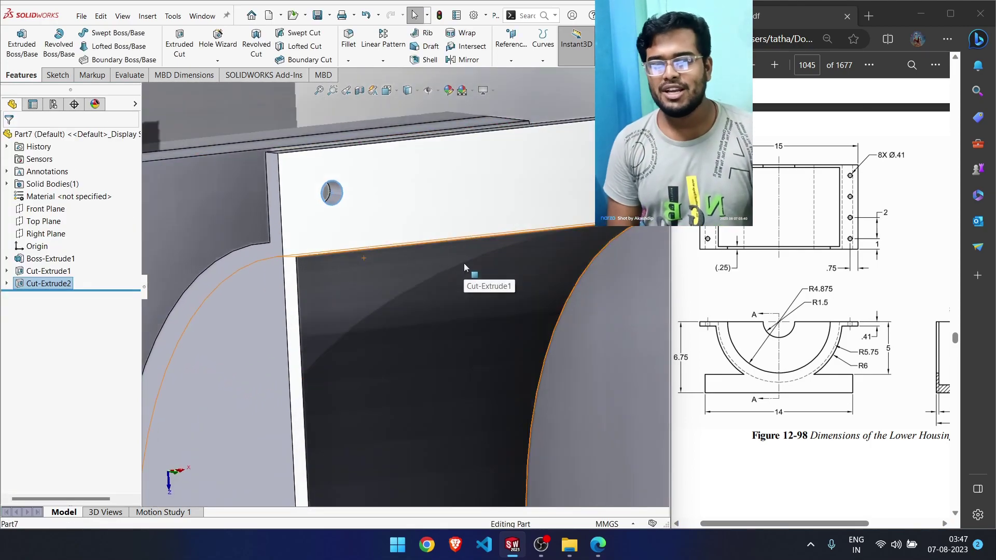
{"action": "scroll", "coordinate": [464, 263], "scroll_direction": "up", "scroll_amount": 2}
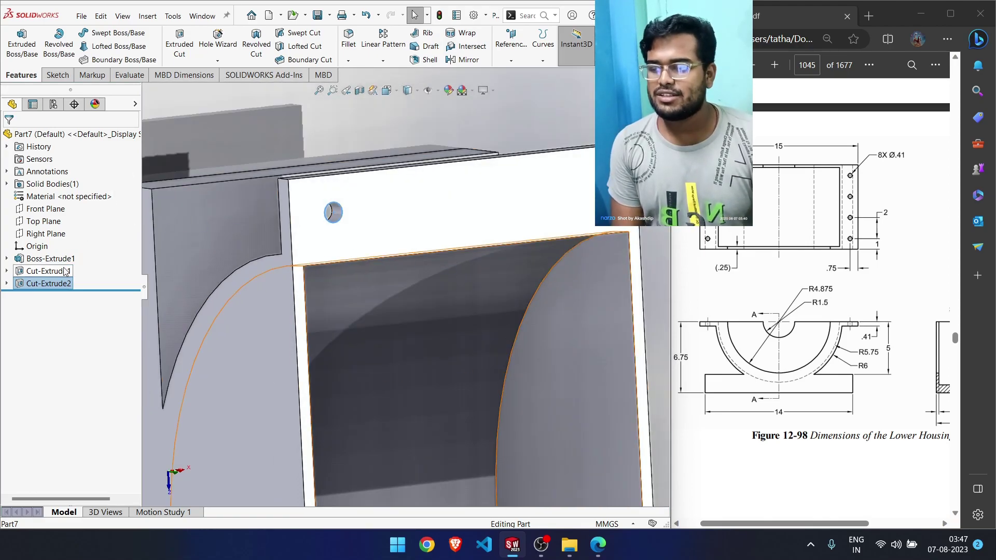
{"action": "left_click", "coordinate": [386, 48]}
{"action": "scroll", "coordinate": [347, 253], "scroll_direction": "up", "scroll_amount": 2}
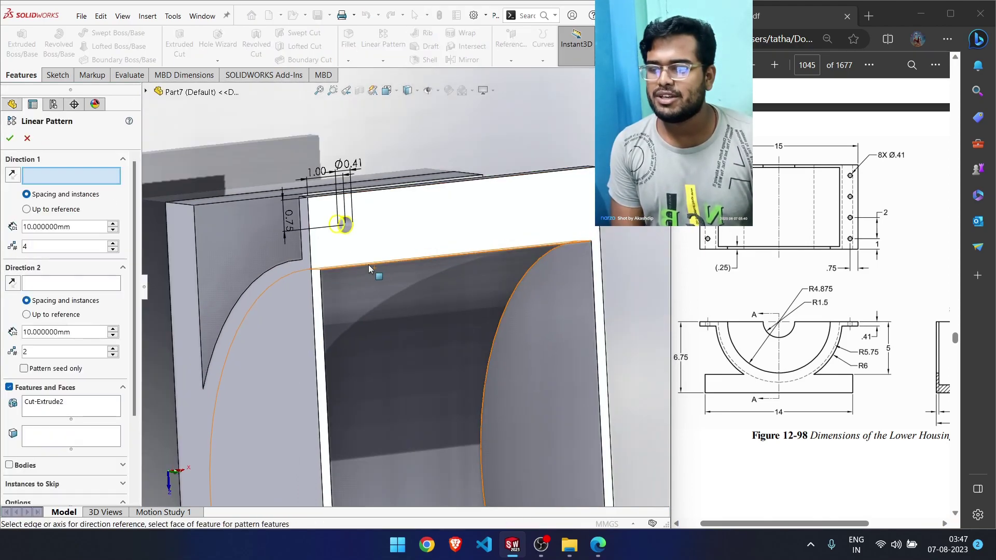
{"action": "left_click", "coordinate": [387, 195]}
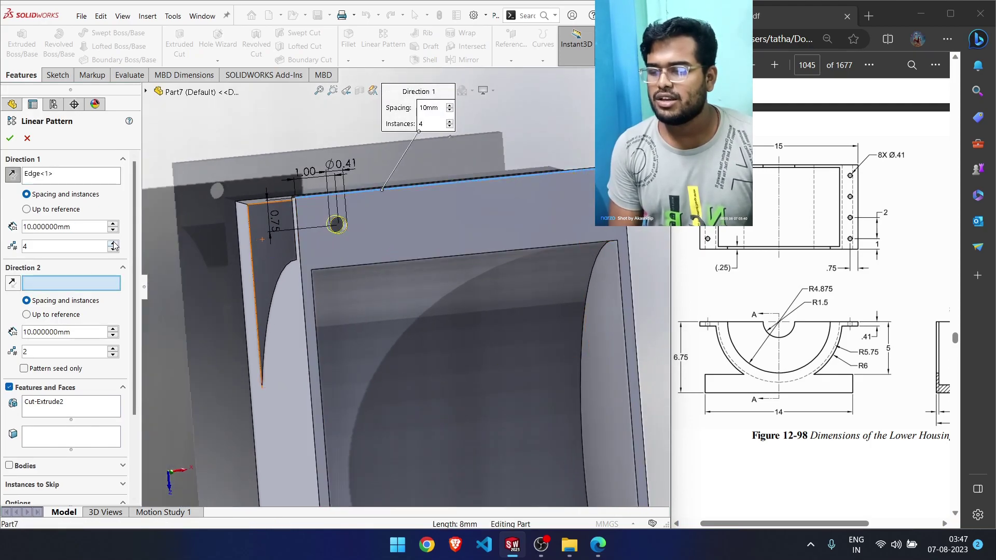
{"action": "left_click", "coordinate": [113, 249]}
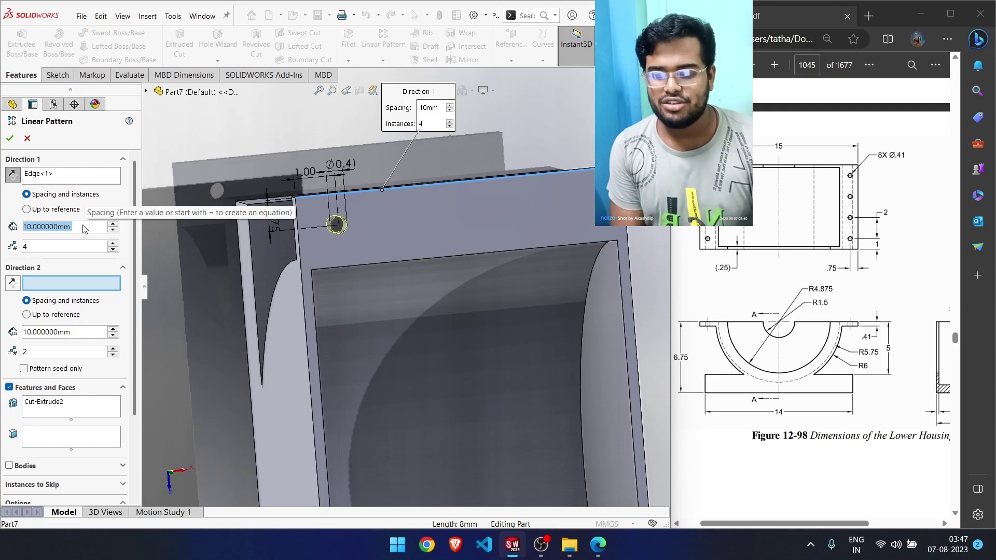
{"action": "type", "text": "2"}
{"action": "key", "text": "Return"}
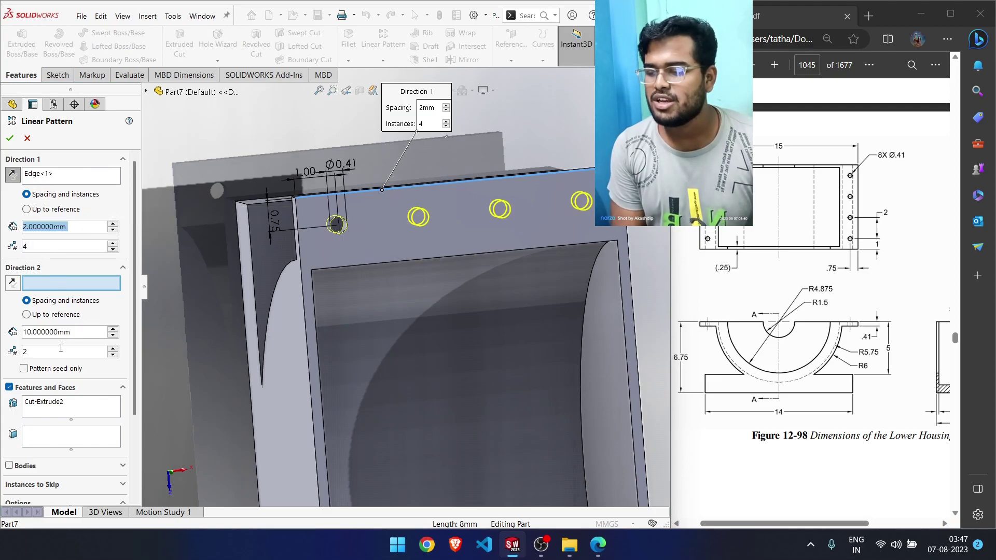
{"action": "left_click", "coordinate": [46, 285]}
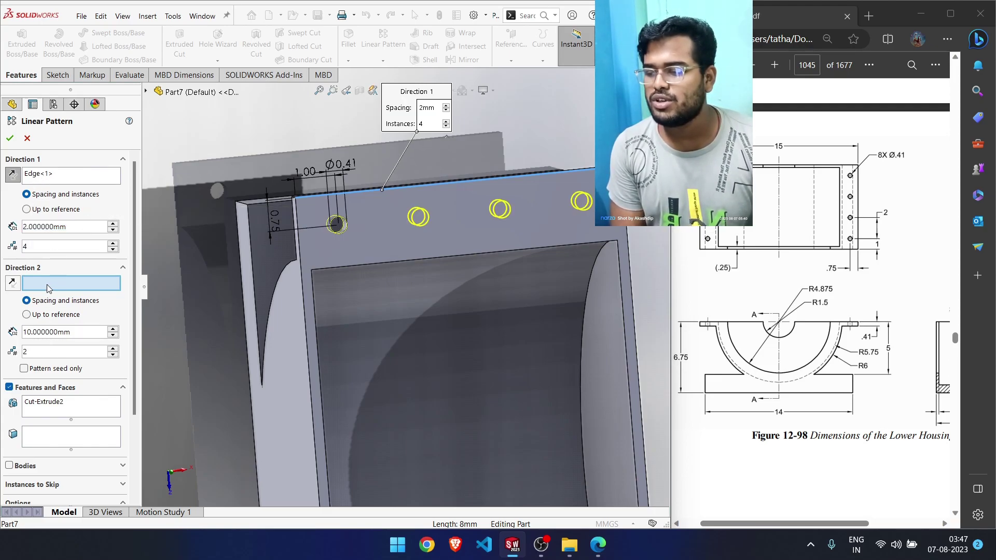
{"action": "left_click", "coordinate": [316, 317]}
{"action": "scroll", "coordinate": [357, 311], "scroll_direction": "up", "scroll_amount": 3}
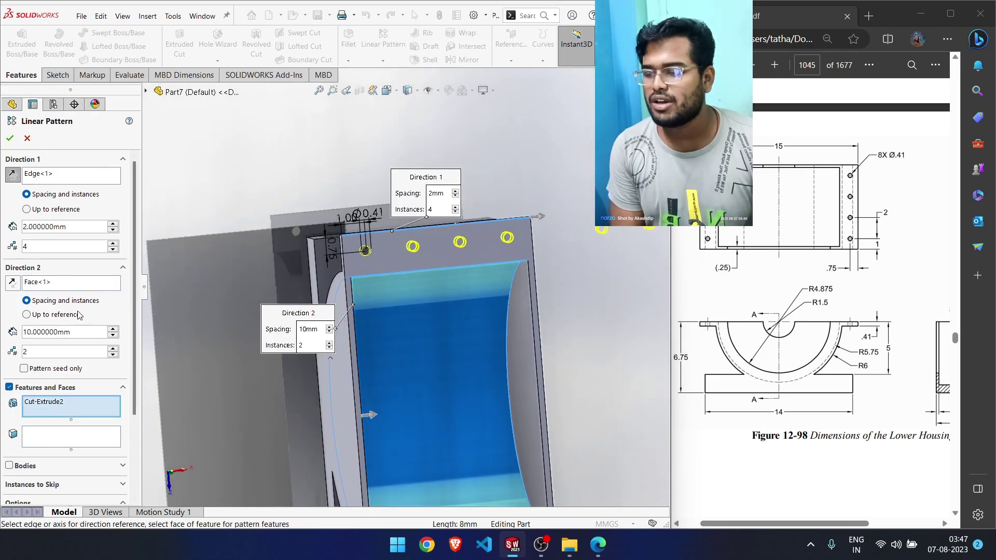
{"action": "right_click", "coordinate": [37, 286]}
{"action": "left_click", "coordinate": [68, 360]}
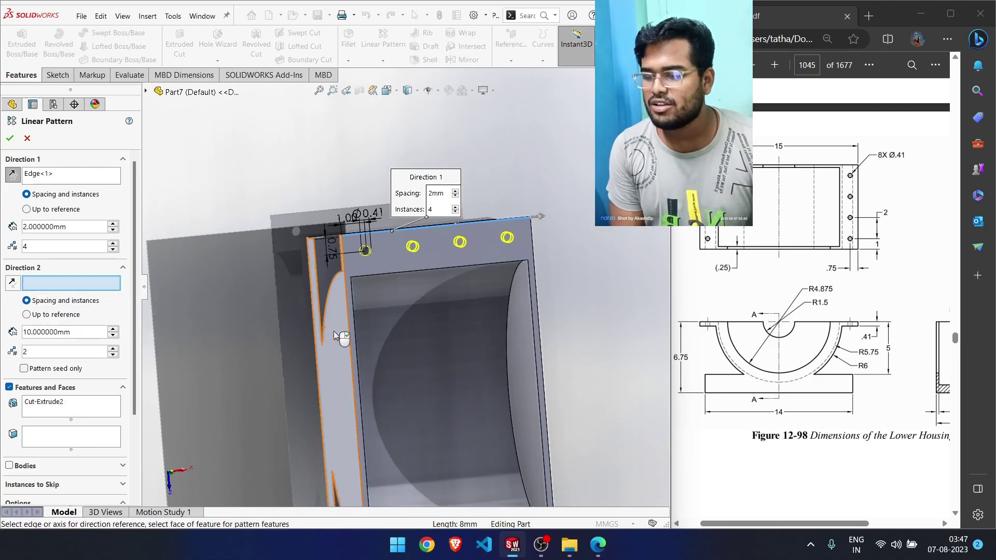
Add a second pattern direction along the long edge with 2 instances spaced 15-0.75-0.75 mm, and complete the pattern
{"action": "left_click", "coordinate": [535, 326]}
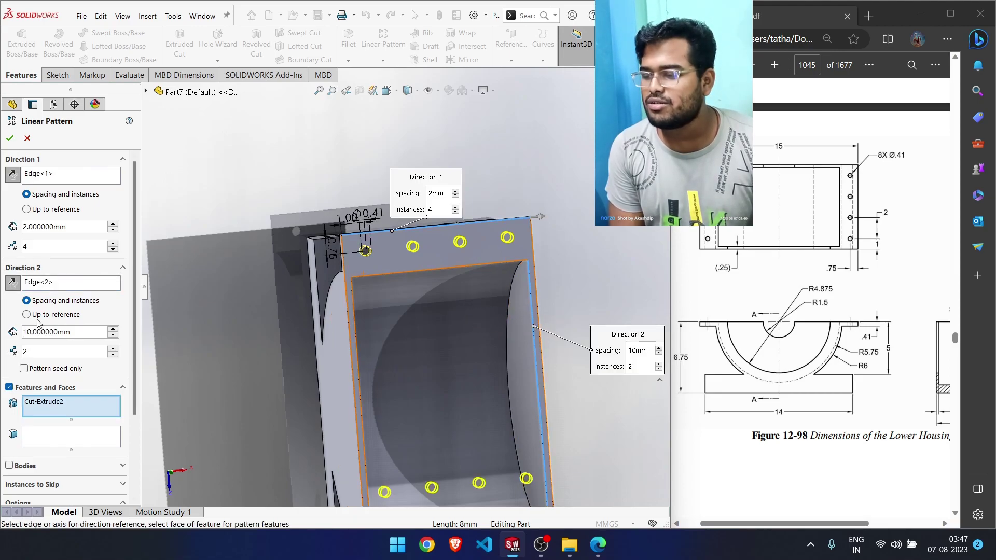
{"action": "double_click", "coordinate": [73, 332]}
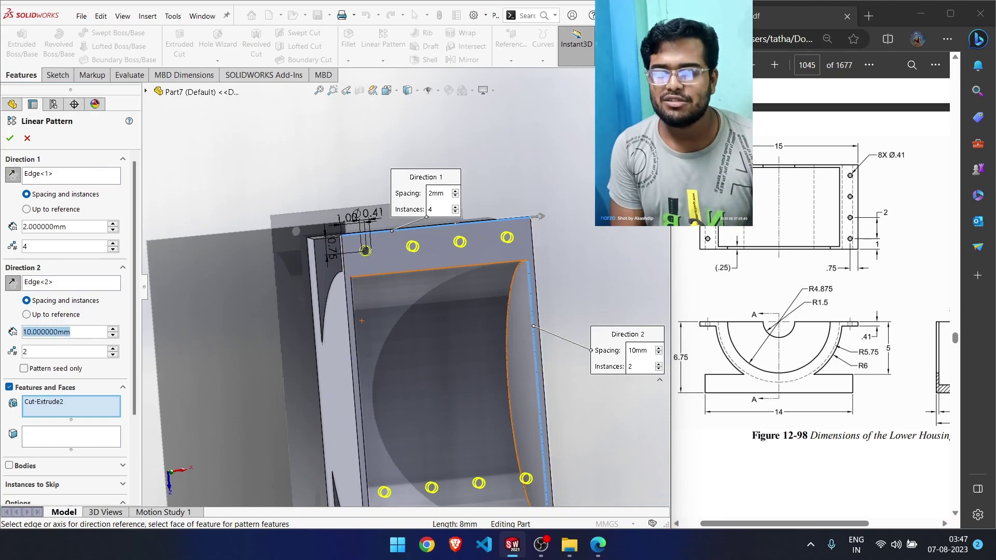
{"action": "type", "text": "15"}
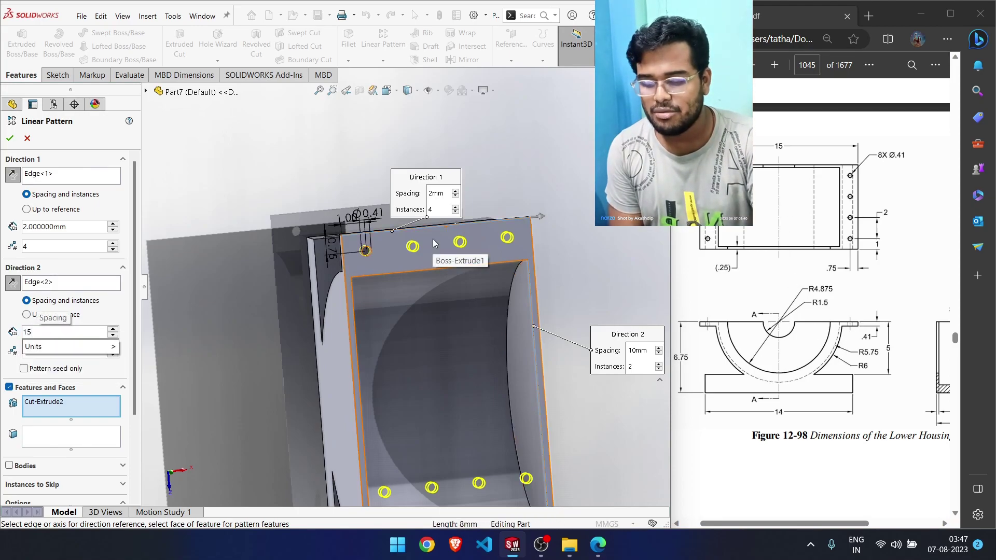
{"action": "type", "text": "-"}
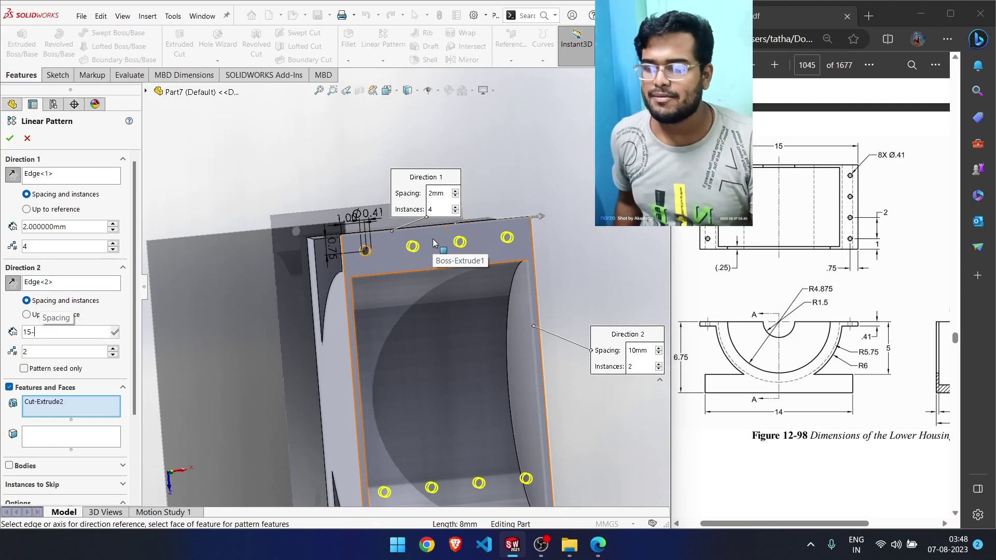
{"action": "type", "text": "0.75-"}
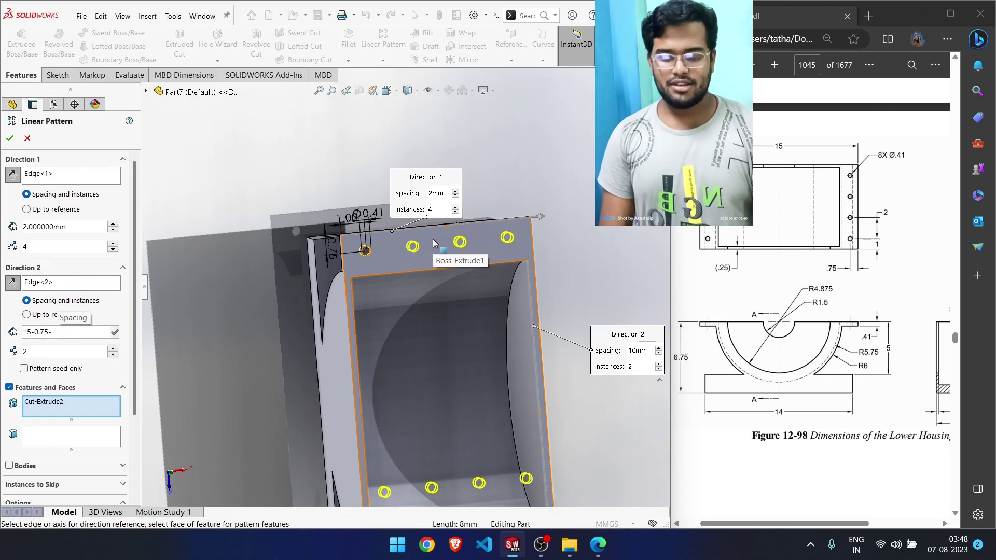
{"action": "type", "text": "0.75"}
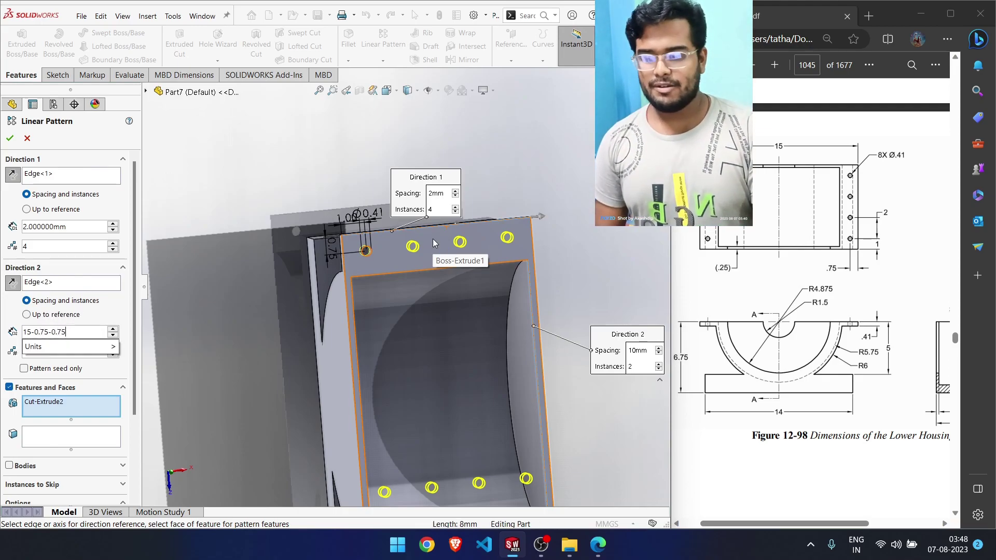
{"action": "key", "text": "Return"}
{"action": "middle_click_drag", "start_coordinate": [566, 289], "coordinate": [566, 186]}
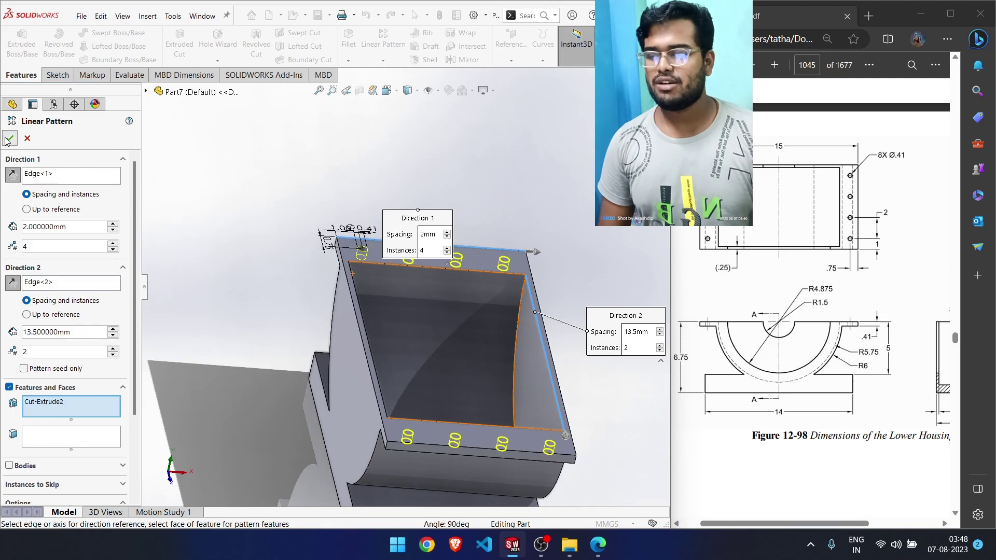
{"action": "left_click", "coordinate": [8, 138]}
Open a new sketch on the housing's flat outer profile face
{"action": "middle_click_drag", "start_coordinate": [384, 358], "coordinate": [329, 374]}
{"action": "left_click", "coordinate": [417, 409]}
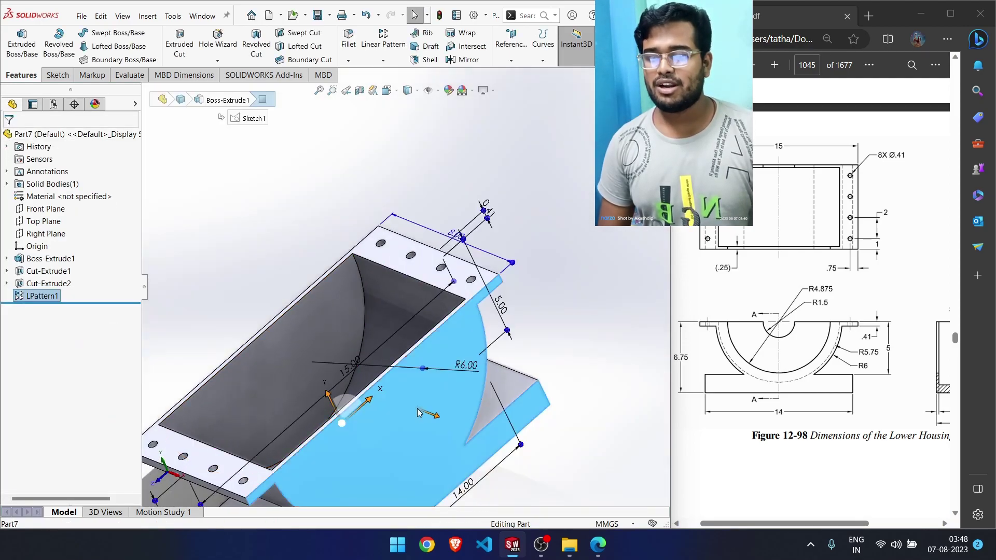
{"action": "left_click", "coordinate": [271, 332]}
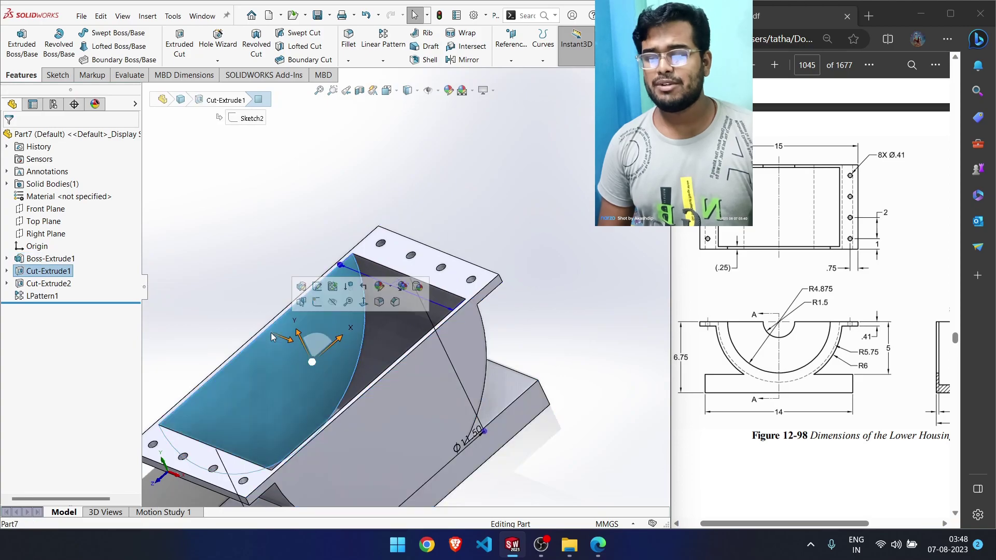
{"action": "left_click", "coordinate": [239, 281]}
{"action": "left_click", "coordinate": [397, 432]}
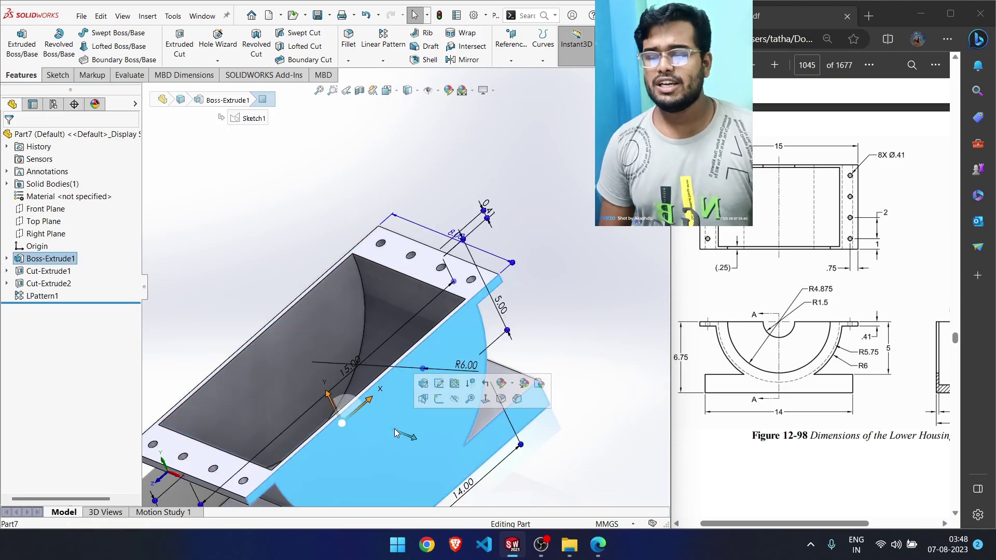
{"action": "left_click", "coordinate": [439, 399]}
Sketch two concentric circles about 3.64 mm and 8.89 mm in diameter, centered on the midpoint of the profile's upper edge
{"action": "right_click_drag", "start_coordinate": [344, 423], "coordinate": [449, 440]}
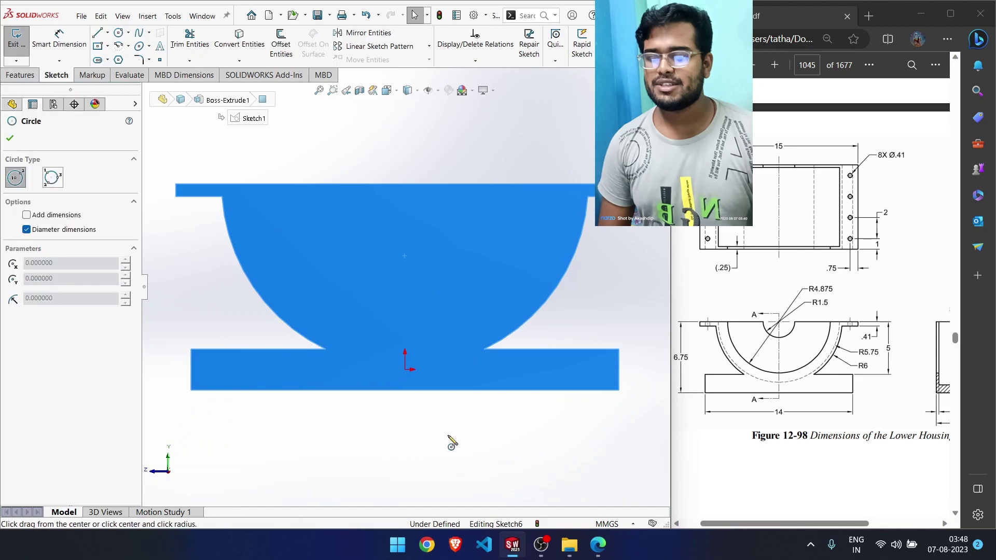
{"action": "left_click", "coordinate": [404, 184]}
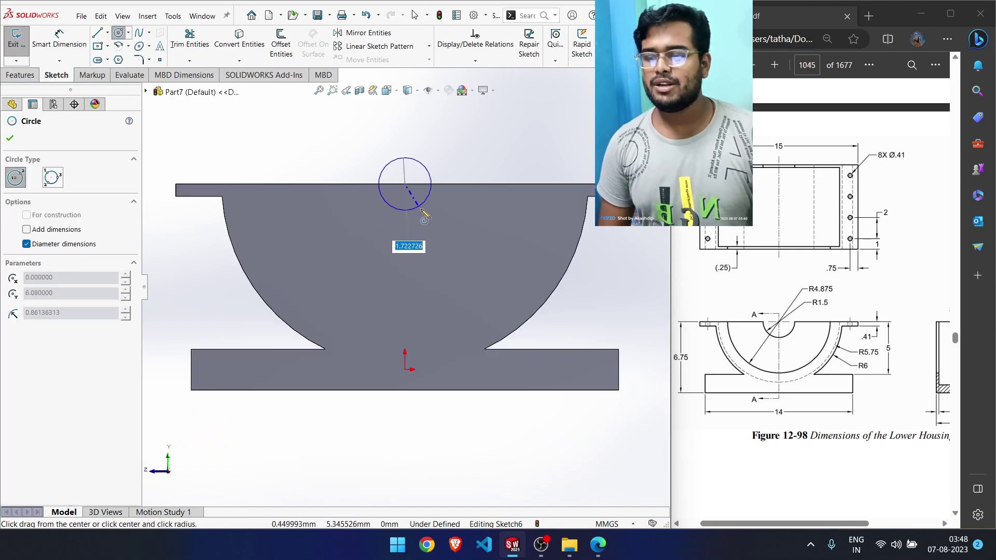
{"action": "left_click", "coordinate": [436, 232]}
{"action": "left_click", "coordinate": [405, 184]}
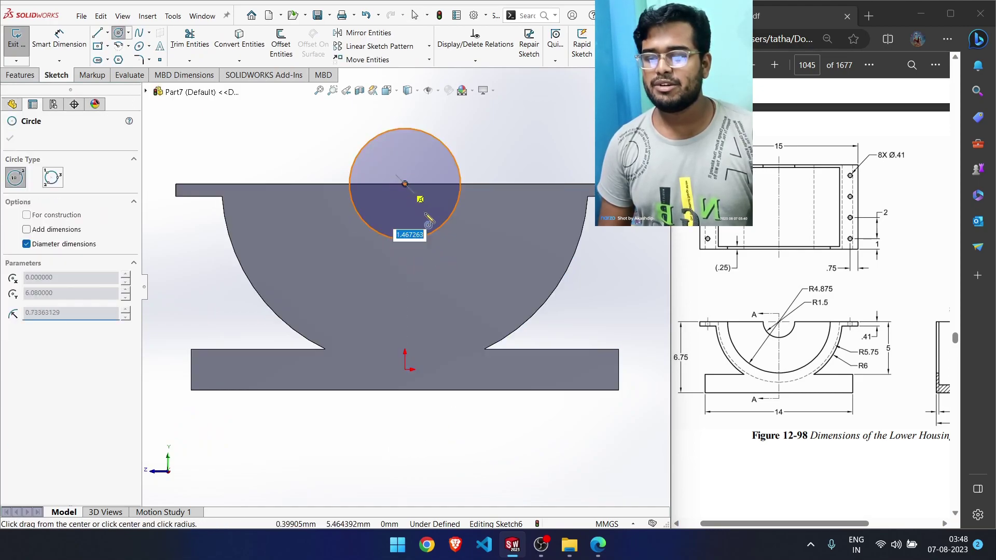
{"action": "left_click", "coordinate": [479, 299]}
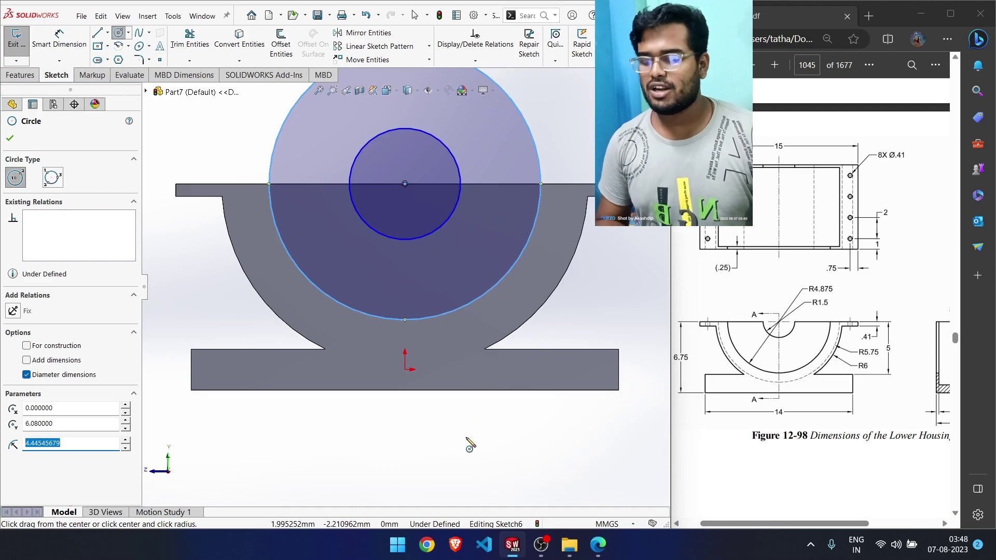
{"action": "key", "text": "Escape"}
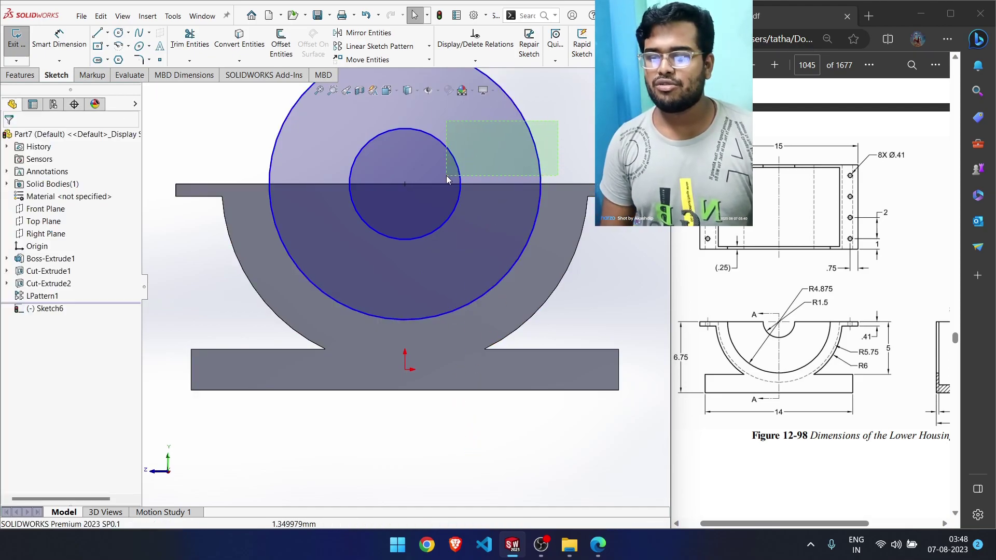
{"action": "left_click", "coordinate": [460, 177], "text": "ctrl"}
{"action": "left_click", "coordinate": [506, 130]}
{"action": "left_click", "coordinate": [439, 418]}
Dimension the inner circle's diameter as 1.5*2 mm
{"action": "right_click_drag", "start_coordinate": [436, 423], "coordinate": [439, 365]}
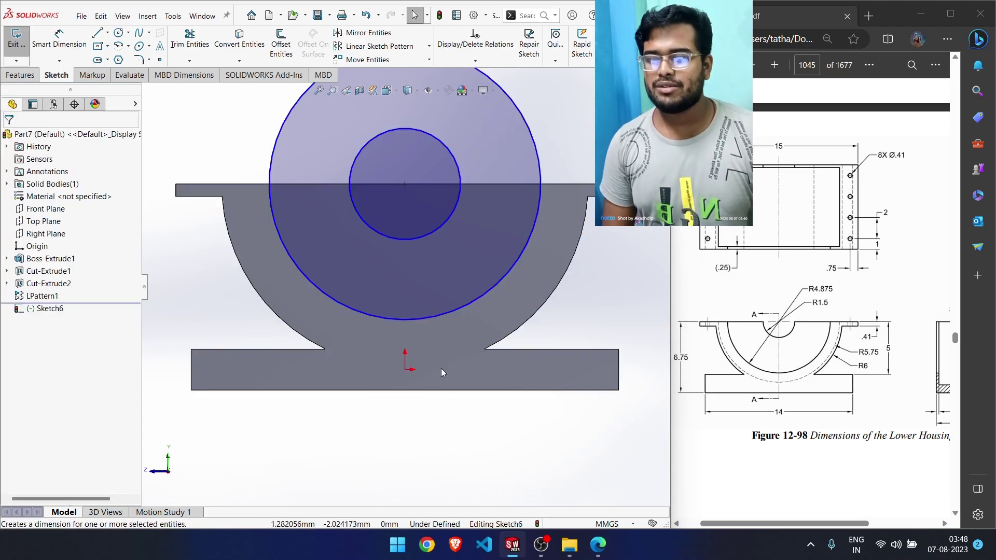
{"action": "left_click", "coordinate": [445, 232]}
{"action": "left_click", "coordinate": [499, 461]}
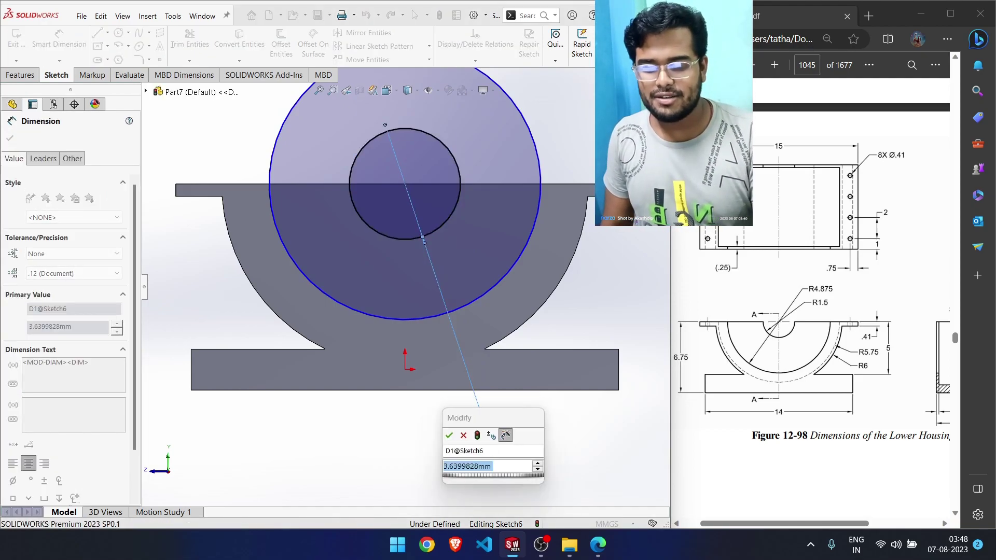
{"action": "type", "text": "4."}
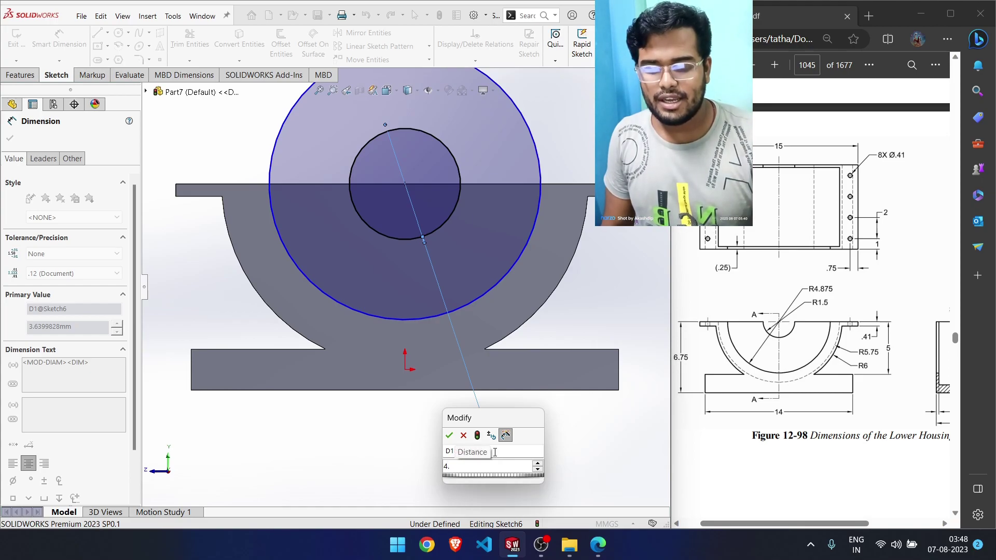
{"action": "type", "text": "8"}
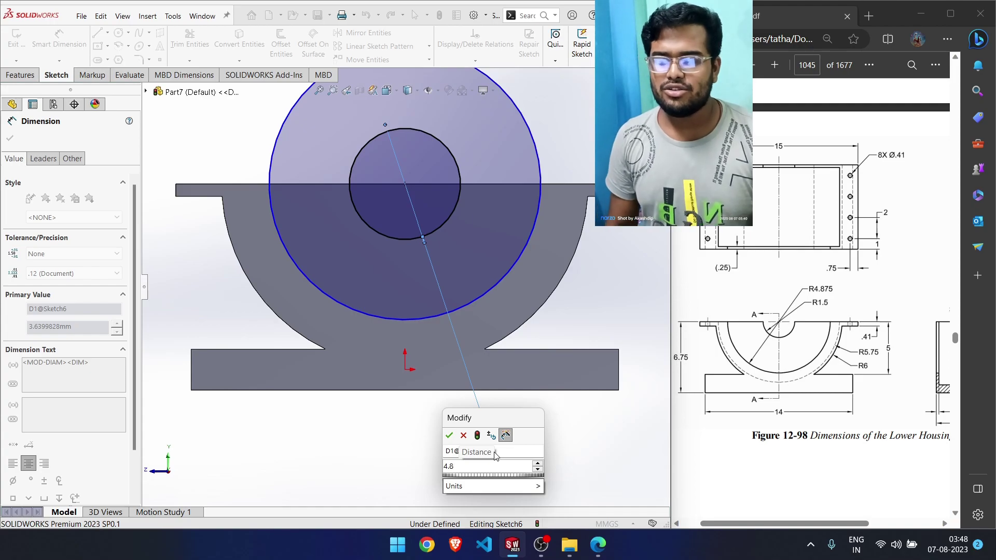
{"action": "key", "text": "BackSpace"}
{"action": "key", "text": "BackSpace"}
{"action": "key", "text": "BackSpace"}
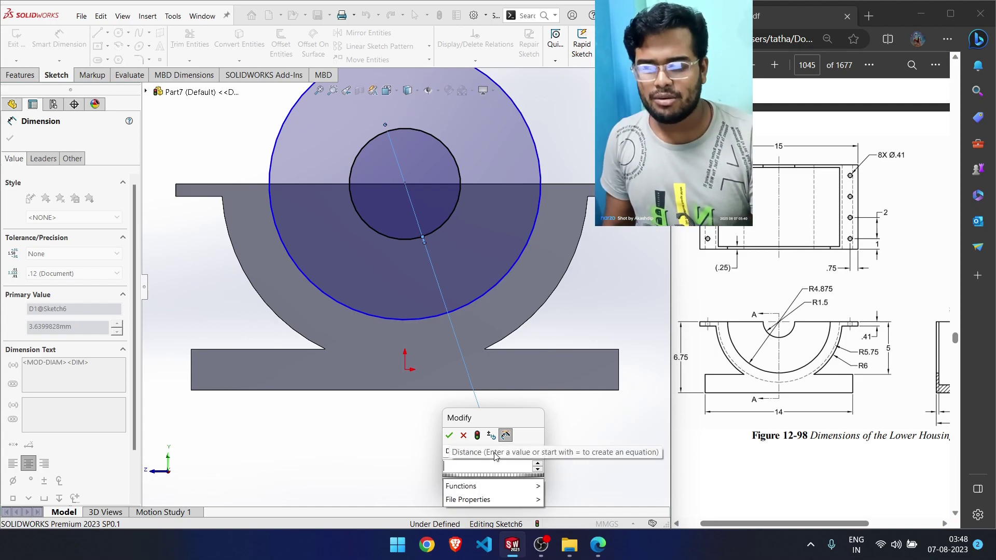
{"action": "type", "text": "1.5"}
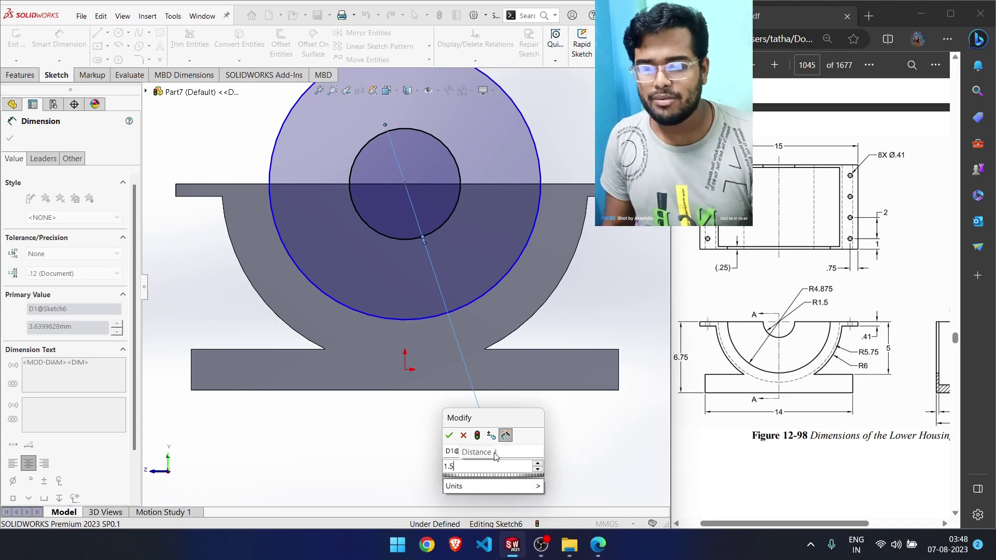
{"action": "type", "text": "*2"}
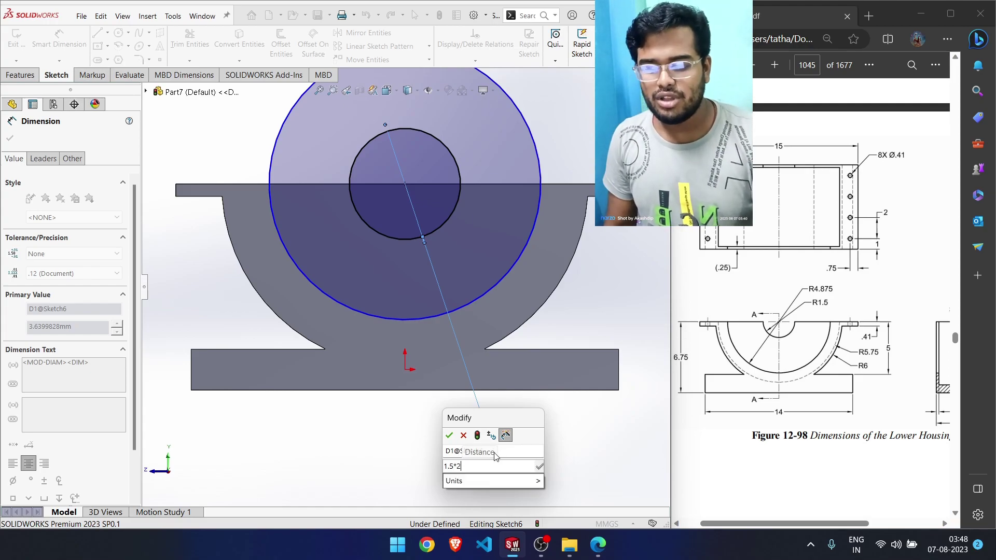
{"action": "key", "text": "Return"}
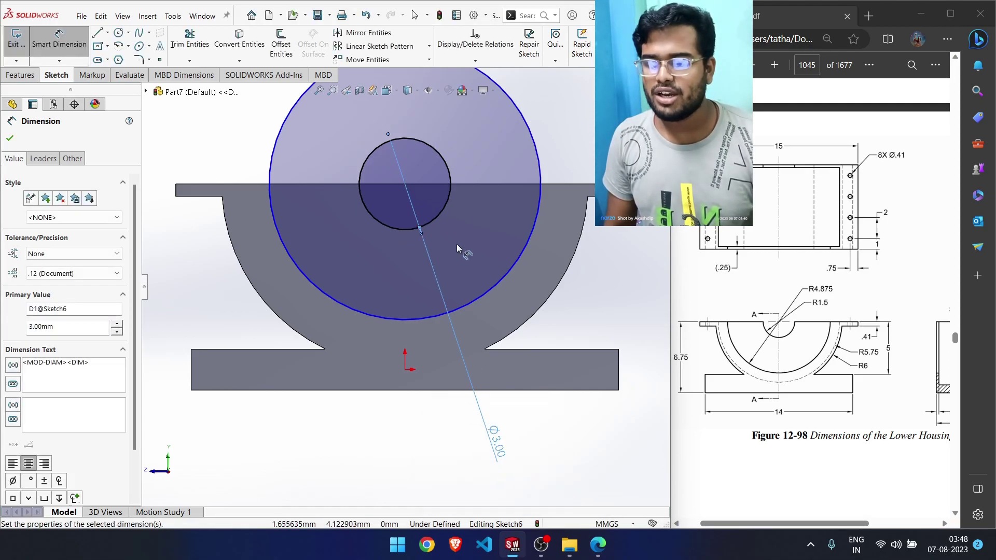
Dimension the outer circle's diameter as 4.875*2 mm and close the sketch
{"action": "left_click", "coordinate": [436, 315]}
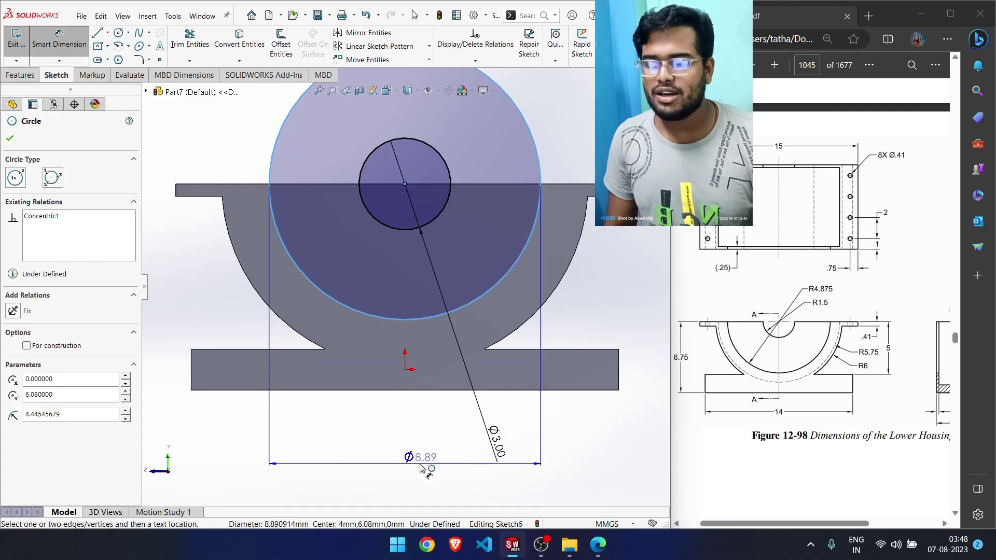
{"action": "left_click", "coordinate": [420, 464]}
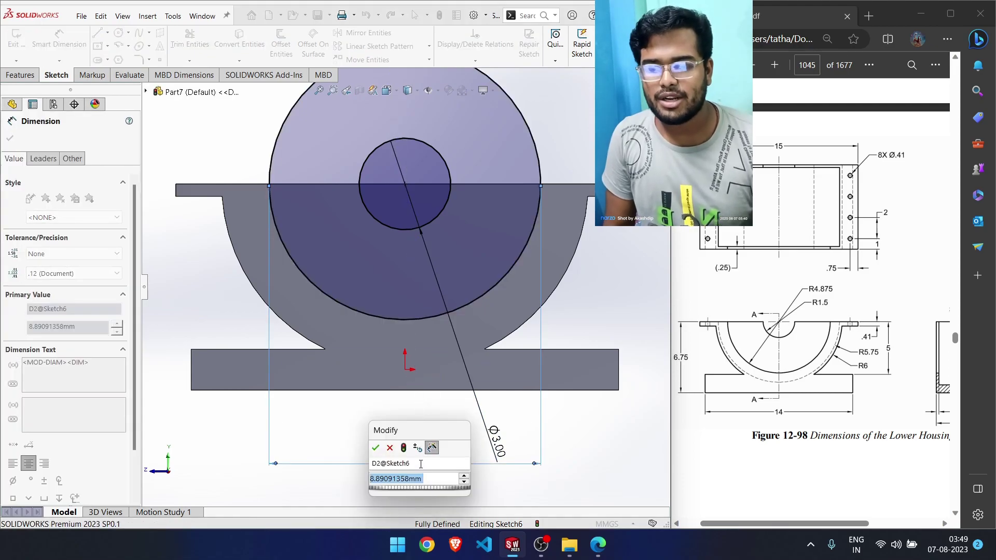
{"action": "type", "text": "4.875"}
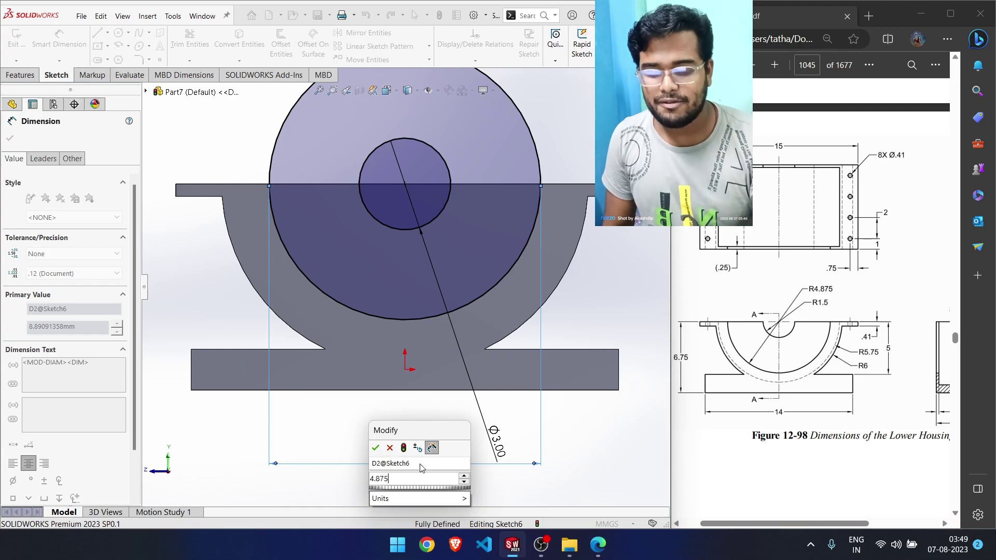
{"action": "type", "text": "*"}
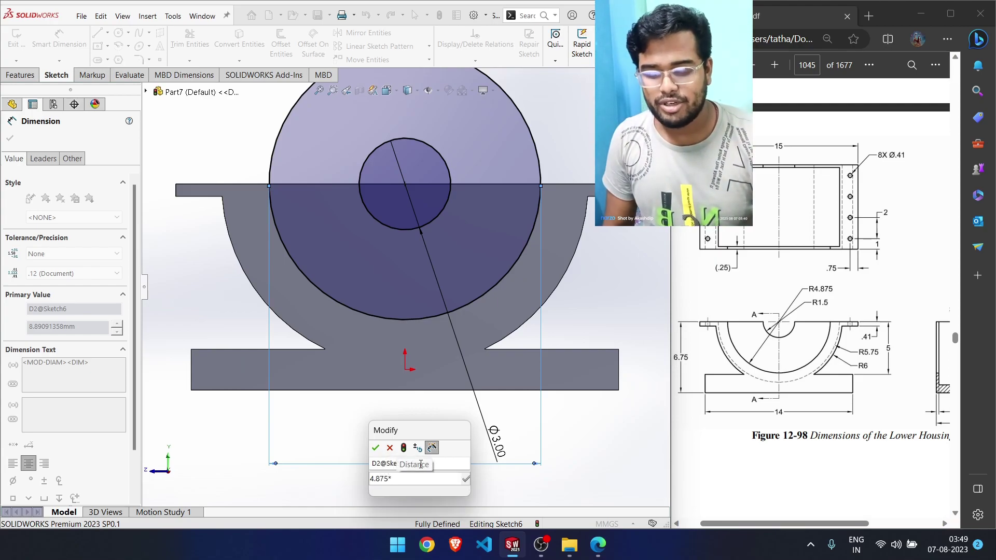
{"action": "type", "text": "2"}
{"action": "key", "text": "Return"}
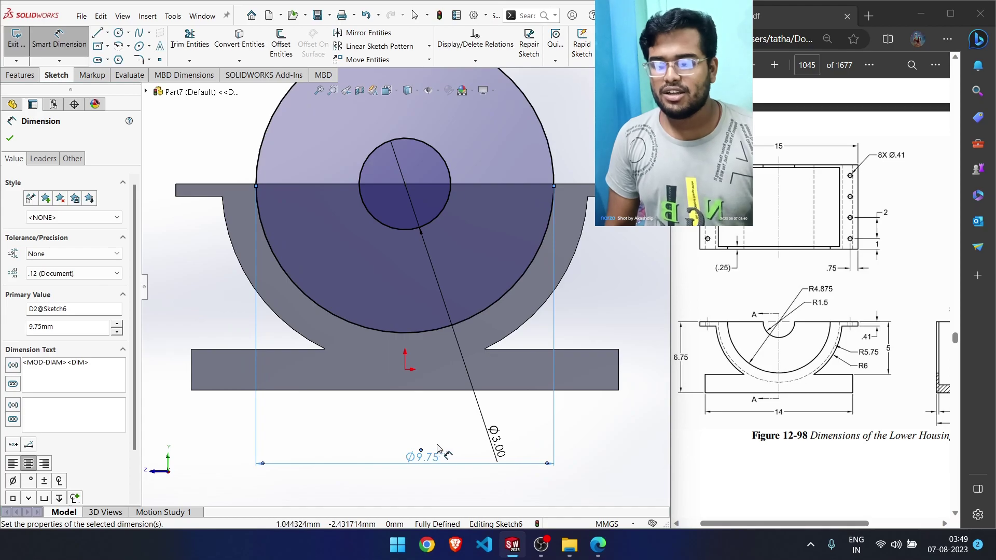
{"action": "scroll", "coordinate": [451, 442], "scroll_direction": "up", "scroll_amount": 2}
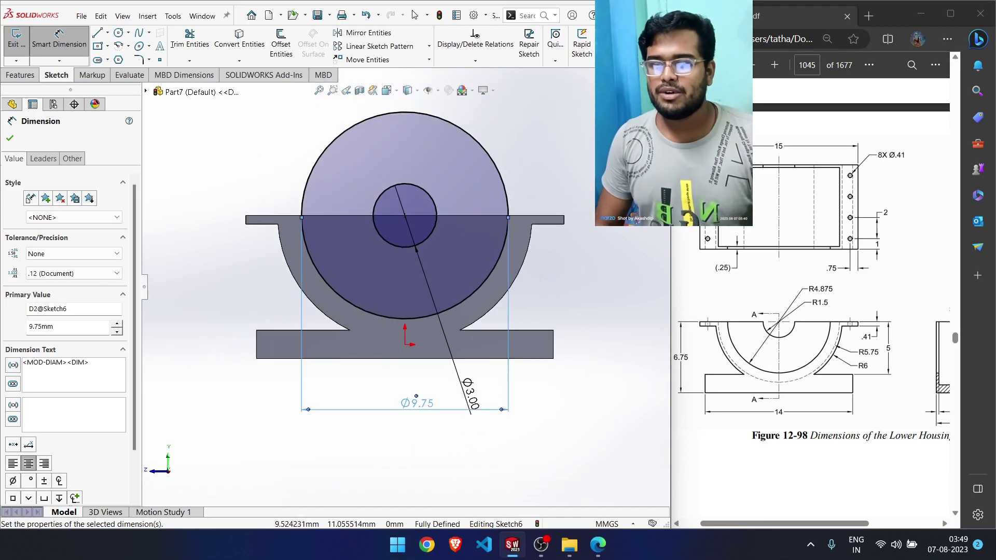
{"action": "left_click", "coordinate": [640, 101]}
{"action": "key", "text": "ctrl+7"}
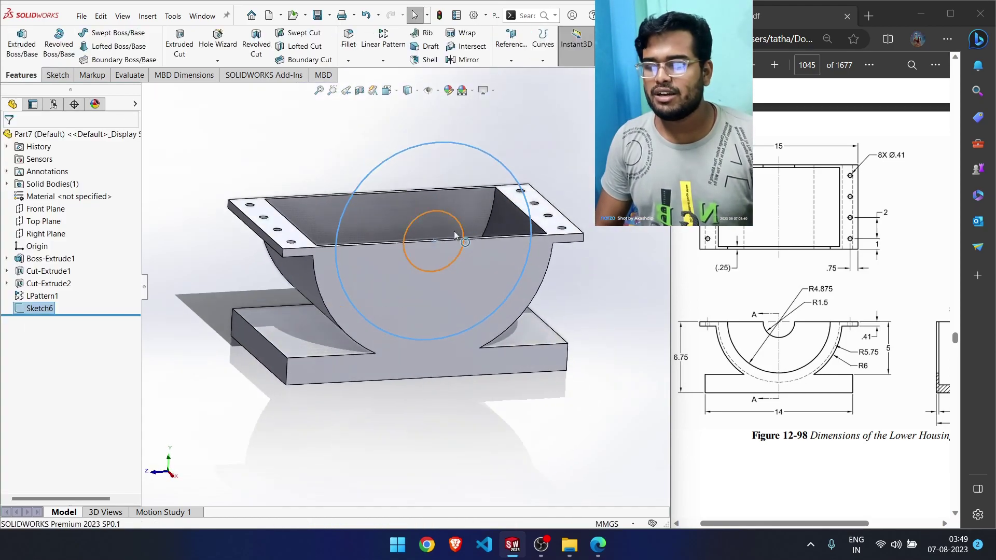
Extrude-cut only the inner circle's lower half region Through All, using it as the sole selected contour
{"action": "left_click", "coordinate": [179, 47]}
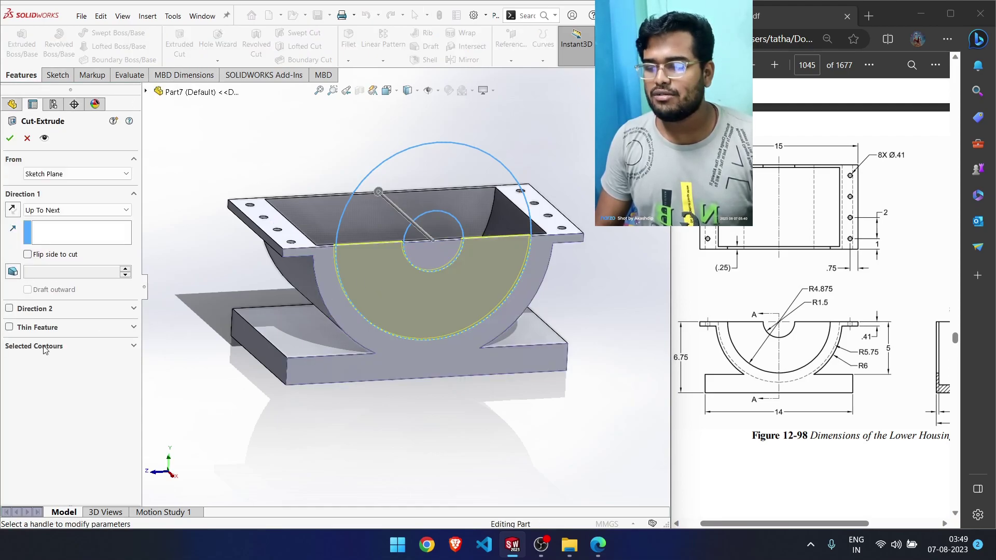
{"action": "left_click", "coordinate": [59, 213]}
{"action": "left_click", "coordinate": [65, 249]}
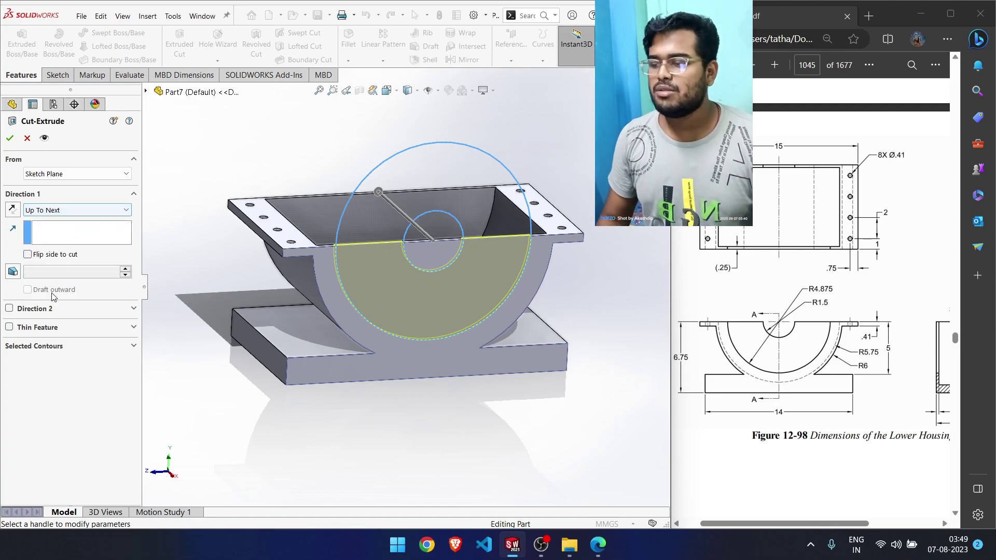
{"action": "left_click", "coordinate": [43, 347]}
{"action": "left_click", "coordinate": [44, 362]}
{"action": "right_click", "coordinate": [44, 361]}
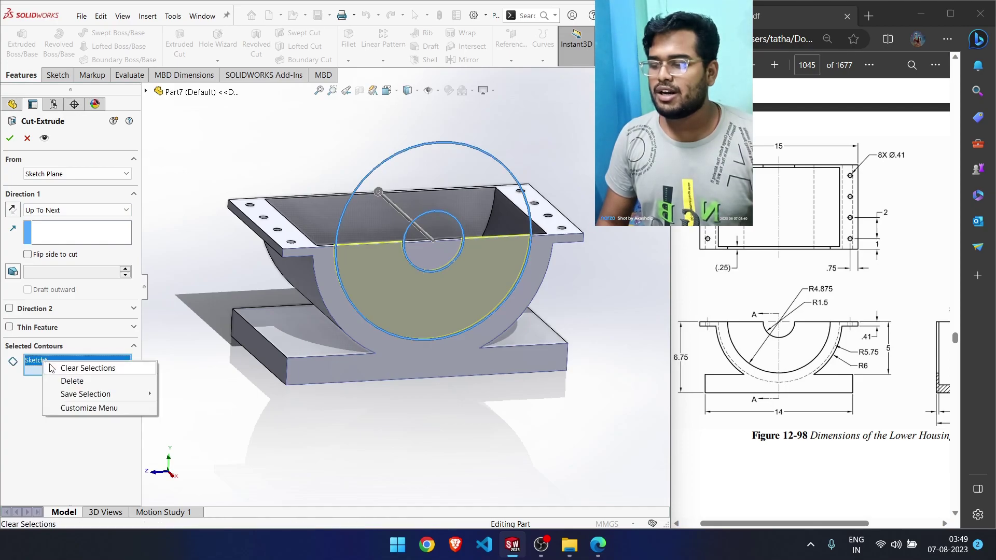
{"action": "left_click", "coordinate": [64, 381]}
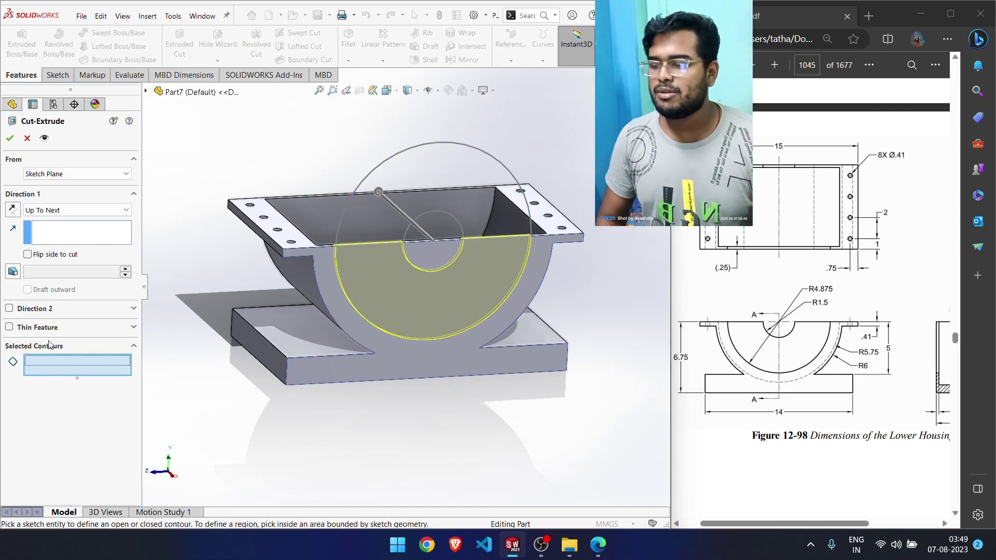
{"action": "left_click", "coordinate": [435, 253]}
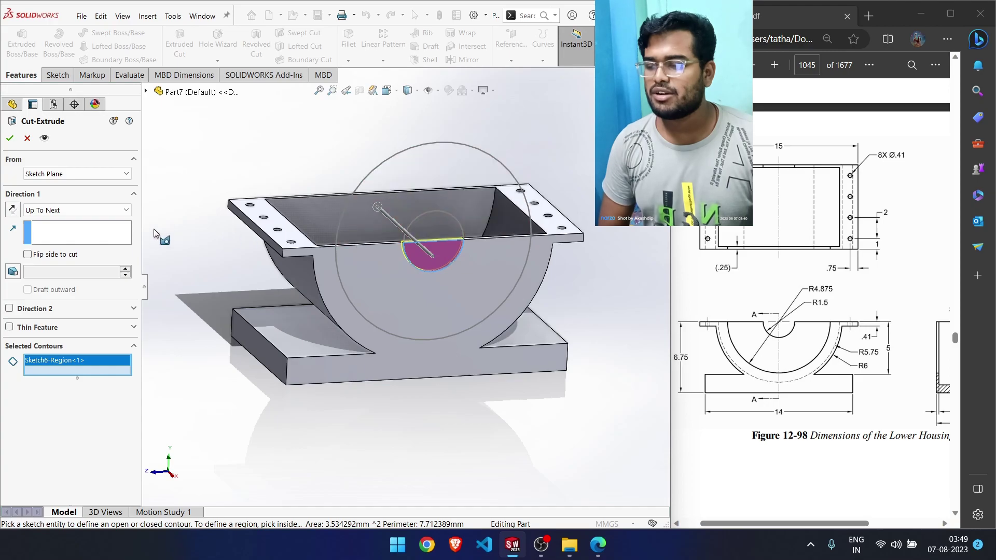
{"action": "left_click", "coordinate": [77, 210]}
{"action": "left_click", "coordinate": [77, 232]}
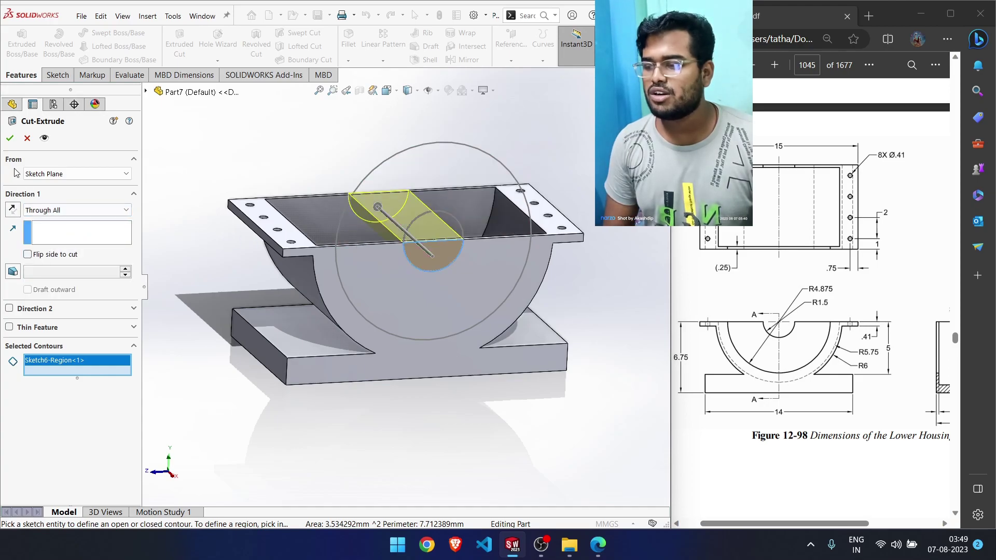
{"action": "left_click", "coordinate": [10, 138]}
Reuse the two-circle sketch for a second extruded cut set to Up To Next, opening the front side wall
{"action": "middle_click_drag", "start_coordinate": [304, 306], "coordinate": [290, 309]}
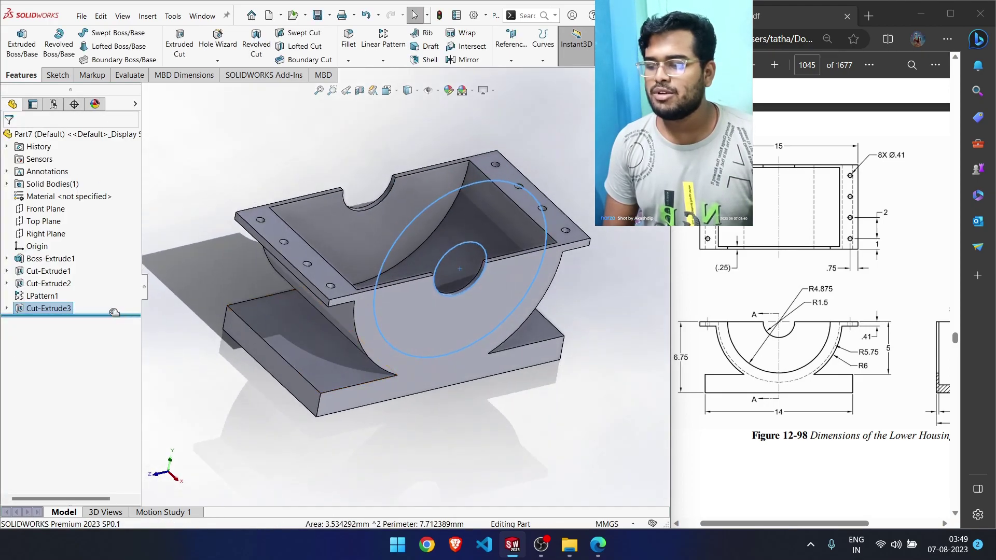
{"action": "left_click", "coordinate": [7, 309]}
{"action": "left_click", "coordinate": [45, 320]}
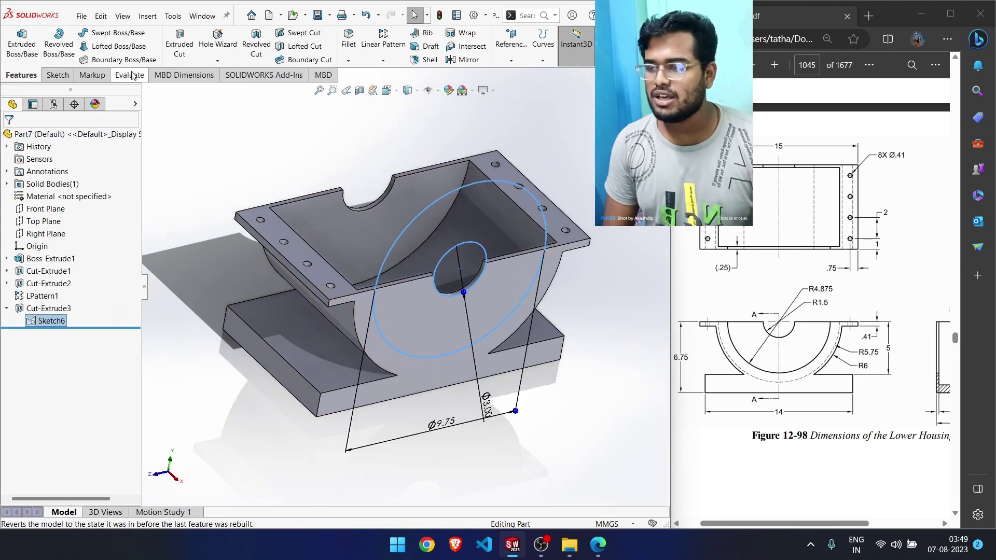
{"action": "left_click", "coordinate": [179, 47]}
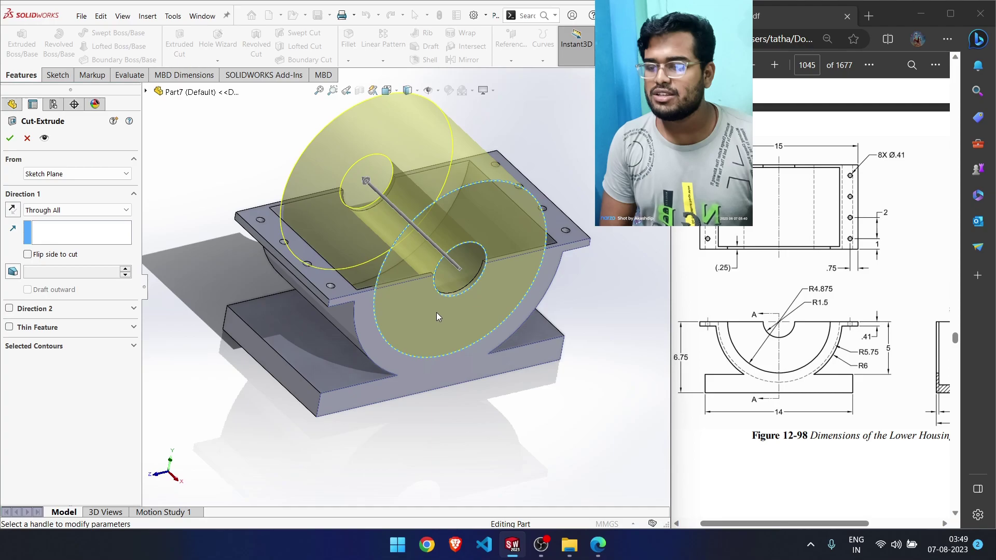
{"action": "middle_click_drag", "start_coordinate": [437, 312], "coordinate": [414, 299]}
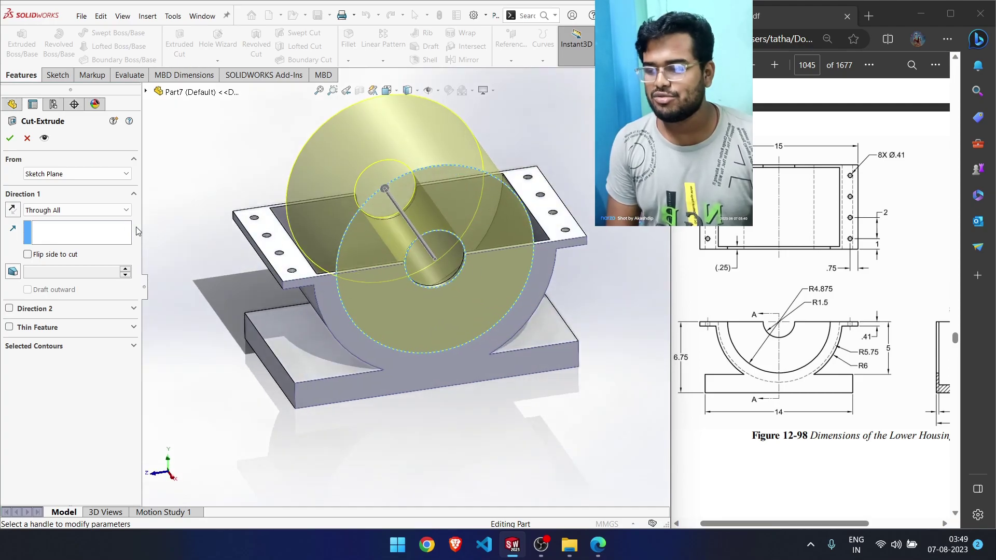
{"action": "left_click", "coordinate": [81, 210]}
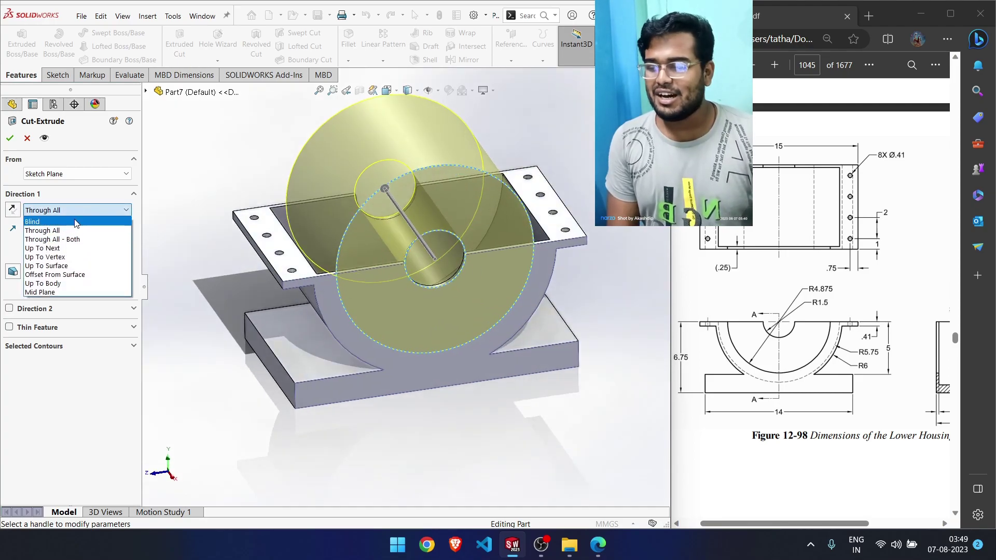
{"action": "left_click", "coordinate": [62, 237]}
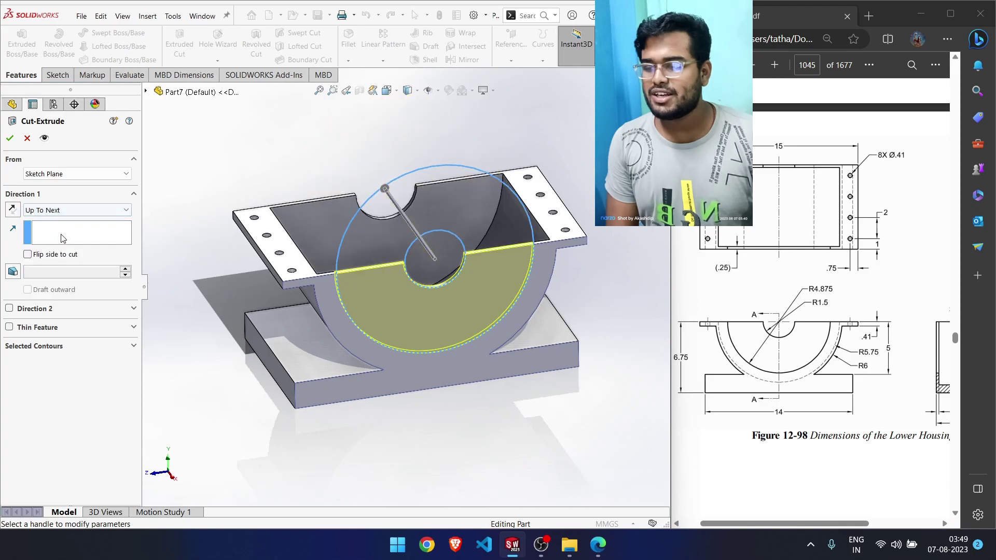
{"action": "left_click", "coordinate": [9, 138]}
Apply an orange color from the standard palette to the whole housing part
{"action": "mouse_move", "coordinate": [464, 418]}
{"action": "middle_mouse_down"}
{"action": "mouse_move", "coordinate": [344, 400]}
{"action": "mouse_move", "coordinate": [500, 396]}
{"action": "mouse_move", "coordinate": [457, 410]}
{"action": "mouse_move", "coordinate": [474, 411]}
{"action": "middle_mouse_up"}
{"action": "left_click", "coordinate": [446, 92]}
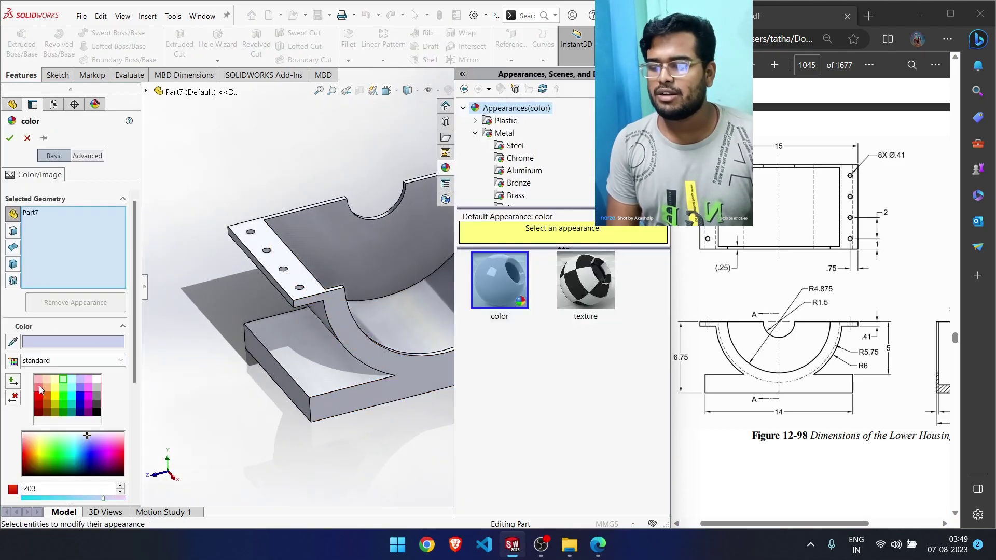
{"action": "left_click", "coordinate": [39, 387]}
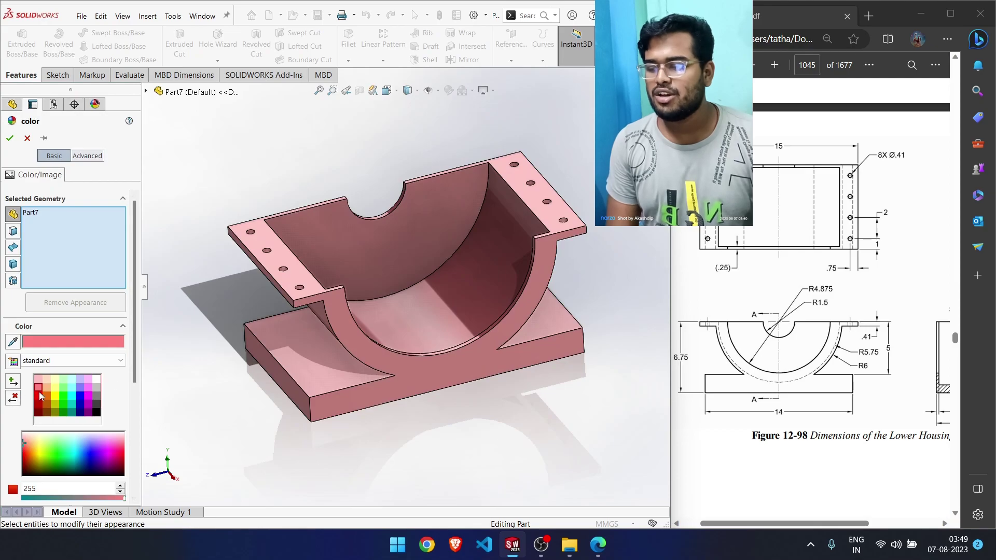
{"action": "left_click", "coordinate": [46, 394]}
{"action": "middle_click_drag", "start_coordinate": [192, 401], "coordinate": [228, 391]}
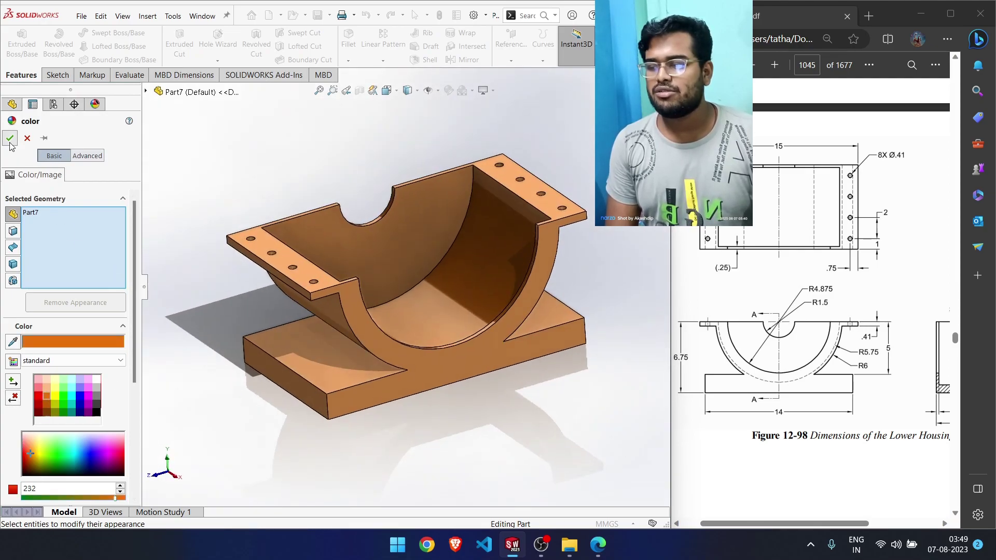
{"action": "left_click", "coordinate": [10, 139]}
{"action": "middle_click_drag", "start_coordinate": [206, 299], "coordinate": [485, 397]}
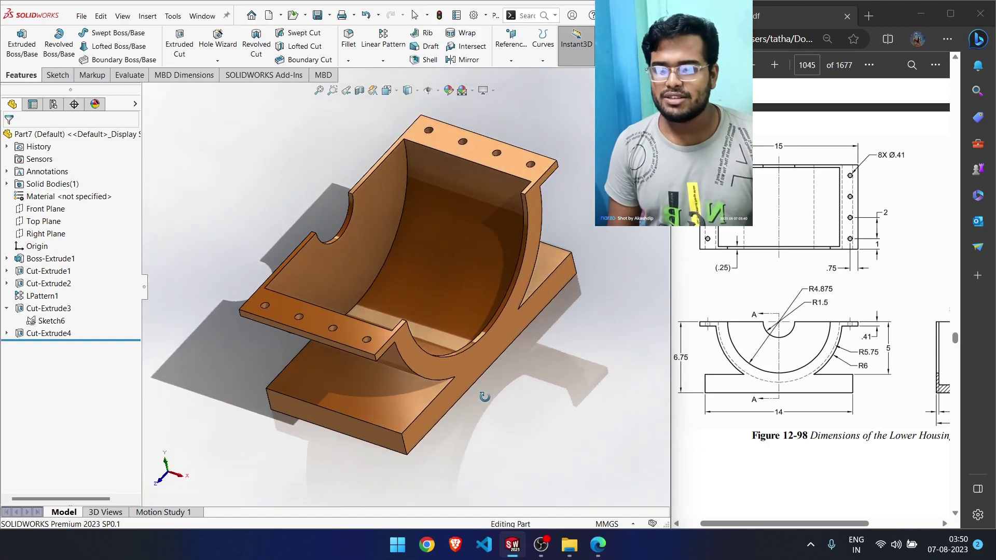
Open Part4_Motor from the Assembly_4 Blower assembly folder, examine the finished motor beside Figure 12-99, and close it
{"action": "left_click_drag", "start_coordinate": [761, 524], "coordinate": [798, 524]}
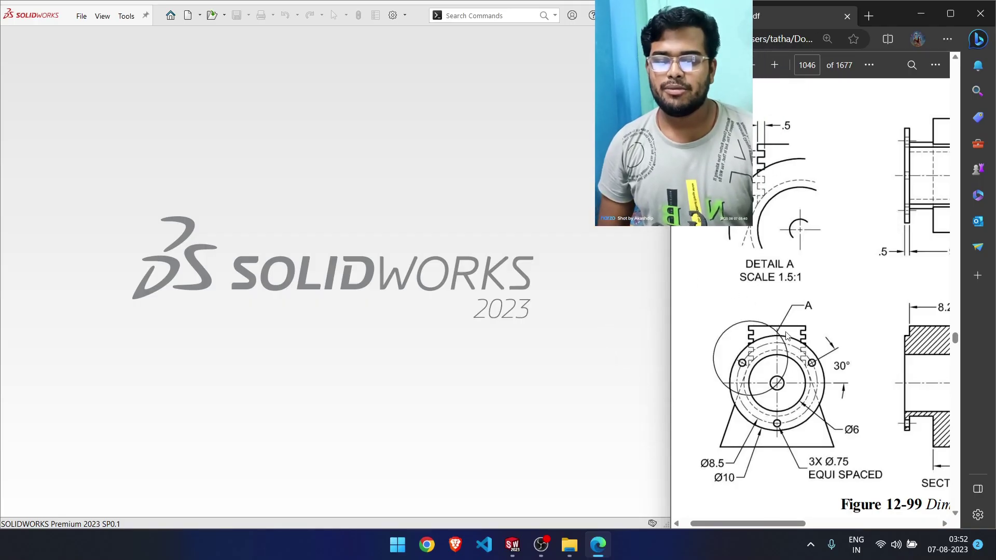
{"action": "mouse_move", "coordinate": [771, 524]}
{"action": "left_mouse_down"}
{"action": "mouse_move", "coordinate": [845, 523]}
{"action": "mouse_move", "coordinate": [777, 523]}
{"action": "left_mouse_up"}
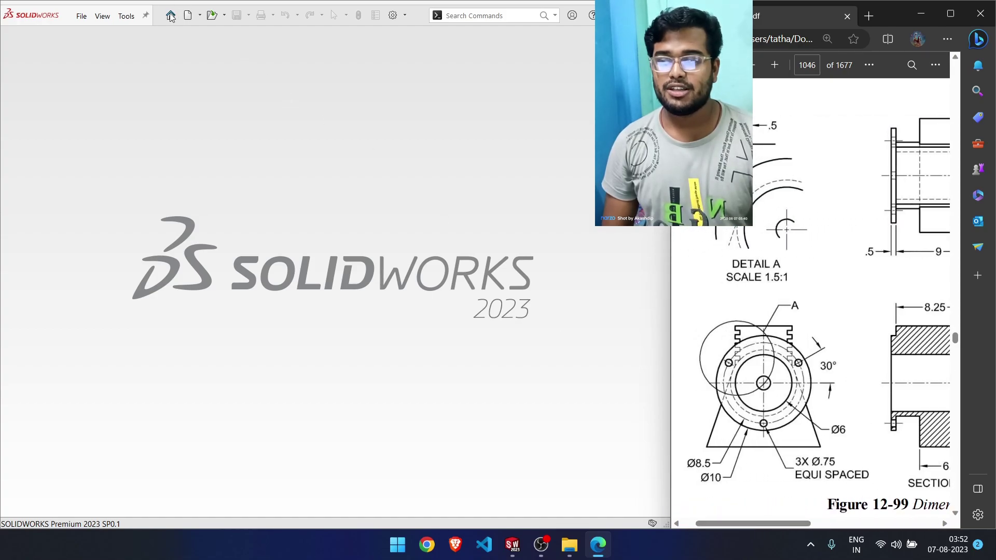
{"action": "left_click", "coordinate": [82, 17]}
{"action": "left_click", "coordinate": [95, 48]}
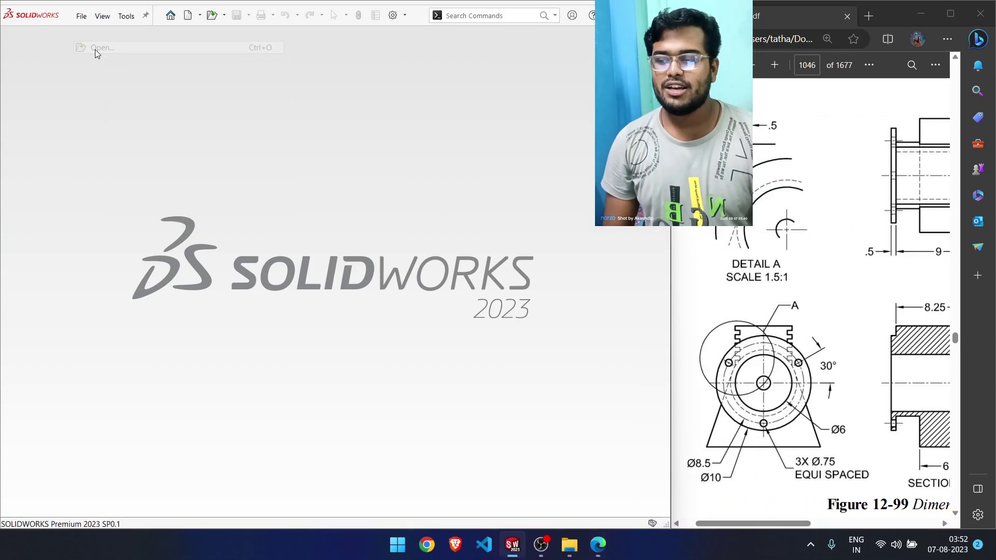
{"action": "left_click", "coordinate": [177, 171]}
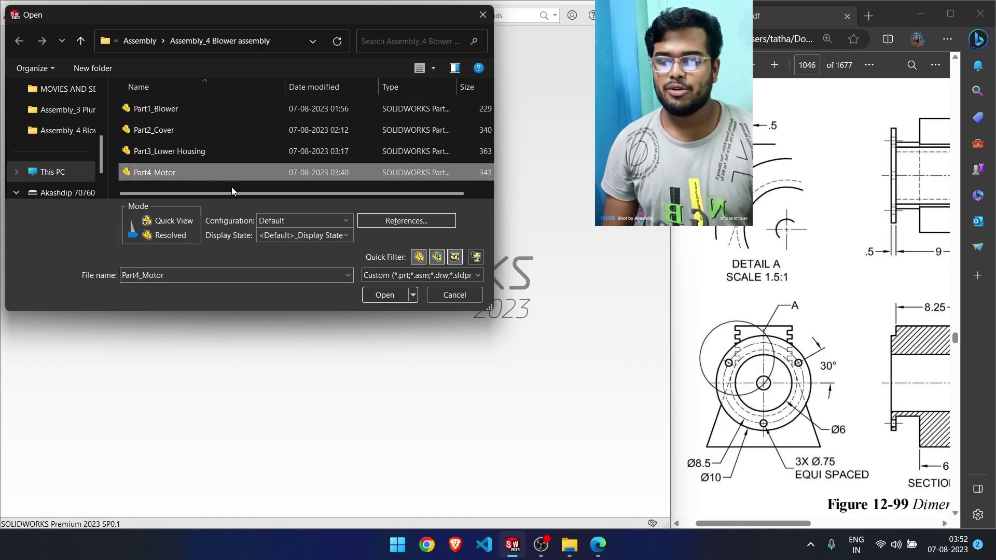
{"action": "left_click", "coordinate": [384, 295]}
{"action": "middle_click_drag", "start_coordinate": [367, 226], "coordinate": [406, 213]}
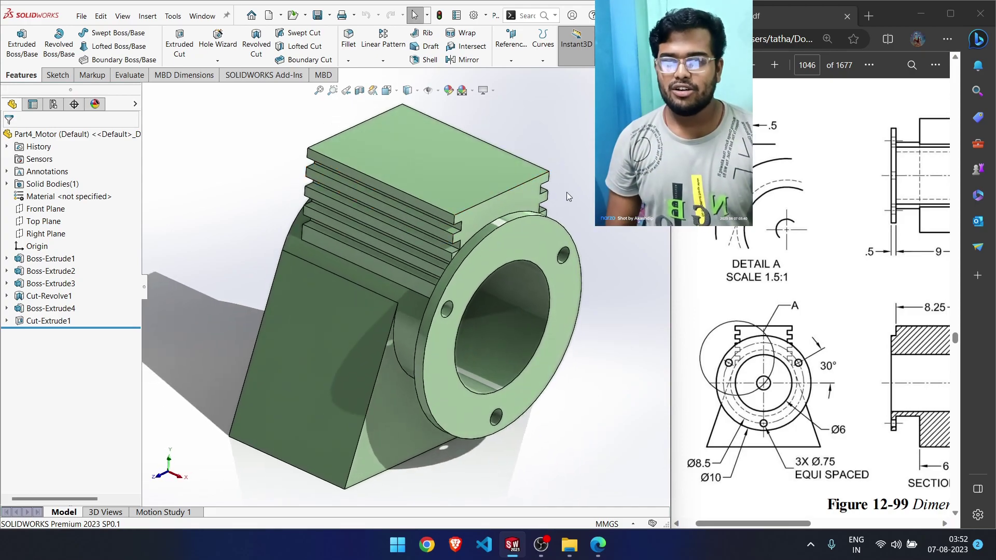
{"action": "left_click", "coordinate": [662, 76]}
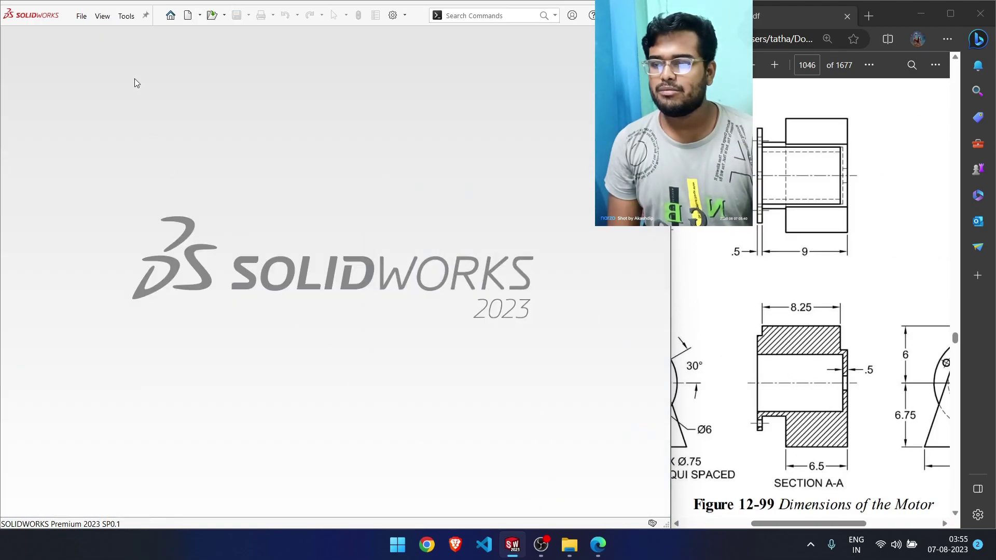
Create a new part document and set its units to IPS (inch, pound, second)
{"action": "left_click", "coordinate": [184, 16]}
{"action": "left_click", "coordinate": [410, 407]}
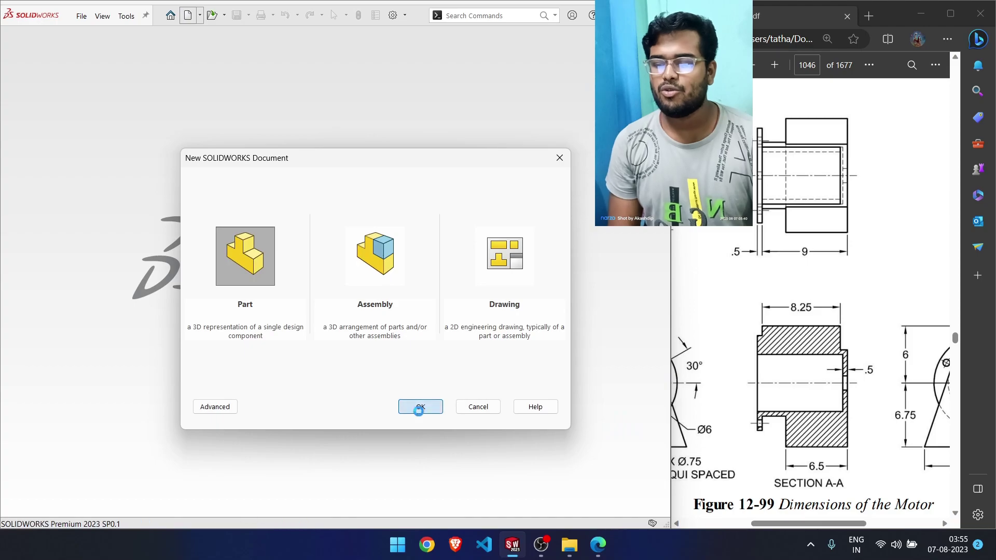
{"action": "left_click", "coordinate": [611, 525]}
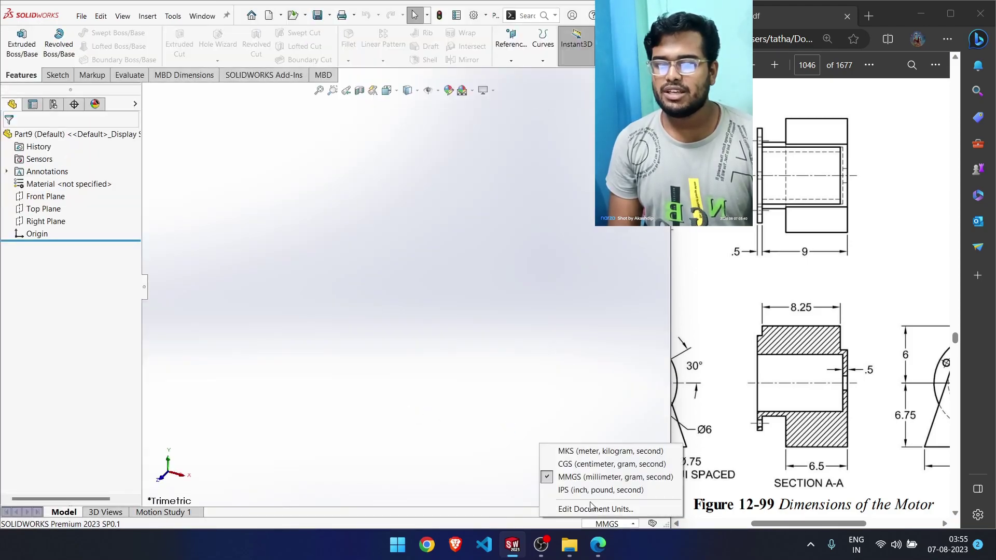
{"action": "left_click", "coordinate": [585, 491]}
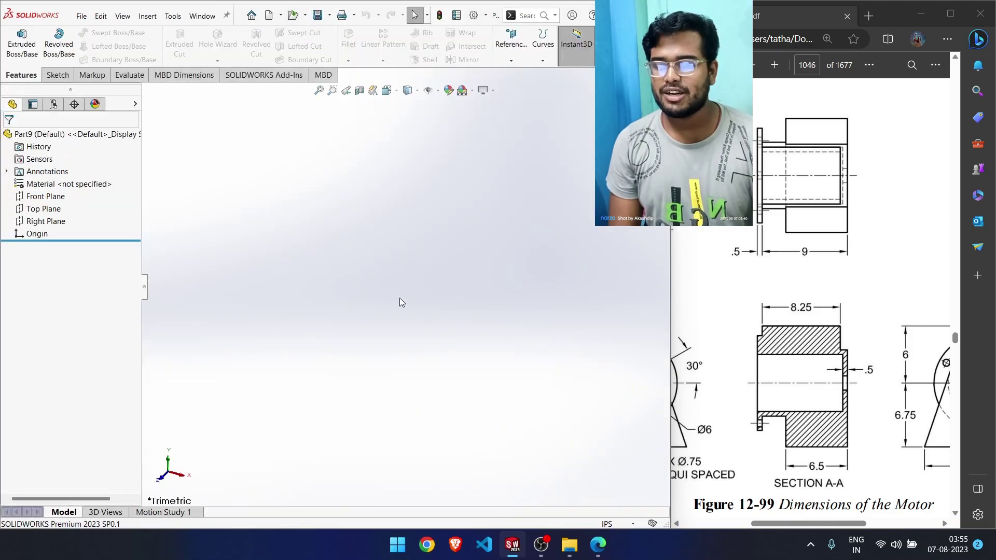
Open a new sketch on the Right Plane with the Centerline tool active
{"action": "left_click", "coordinate": [57, 75]}
{"action": "left_click", "coordinate": [107, 32]}
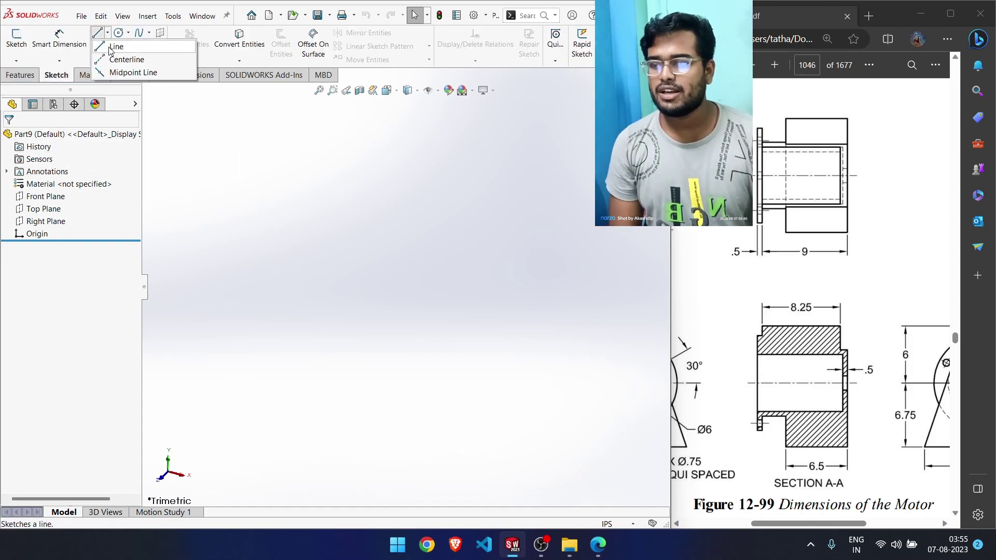
{"action": "left_click", "coordinate": [110, 47]}
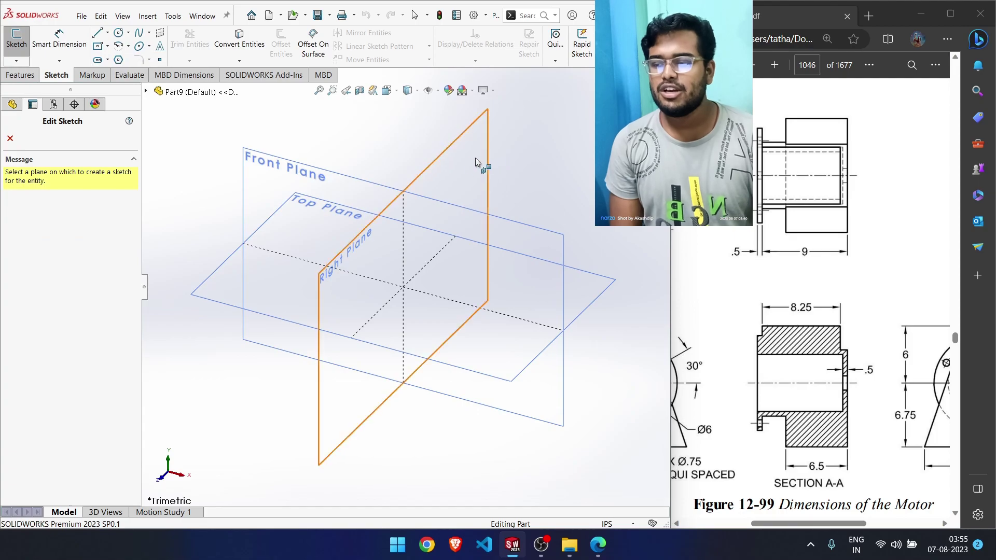
{"action": "left_click", "coordinate": [480, 160]}
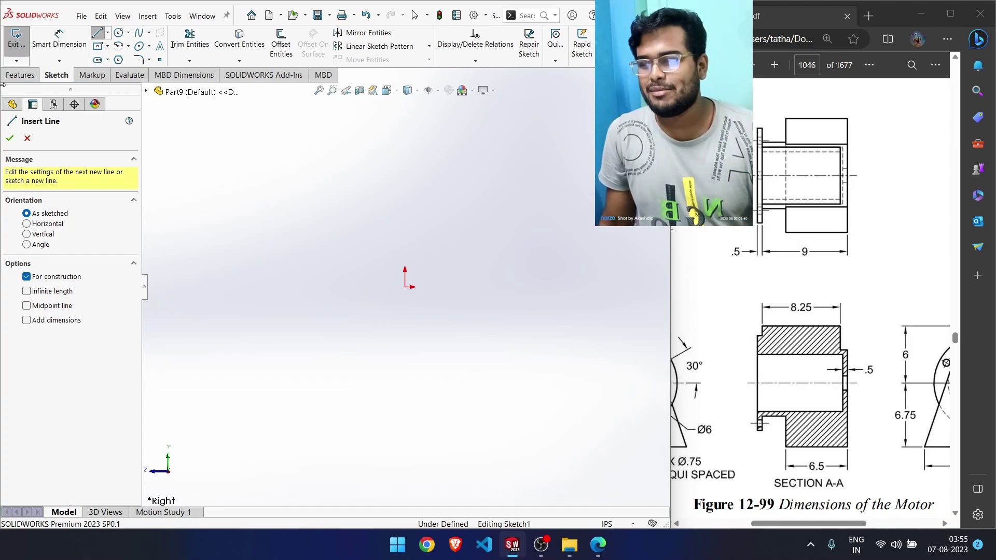
Open the Part3_Lower Housing part, check which unit system it uses, and return to the new motor part
{"action": "left_click", "coordinate": [82, 16]}
{"action": "left_click", "coordinate": [99, 45]}
{"action": "double_click", "coordinate": [208, 156]}
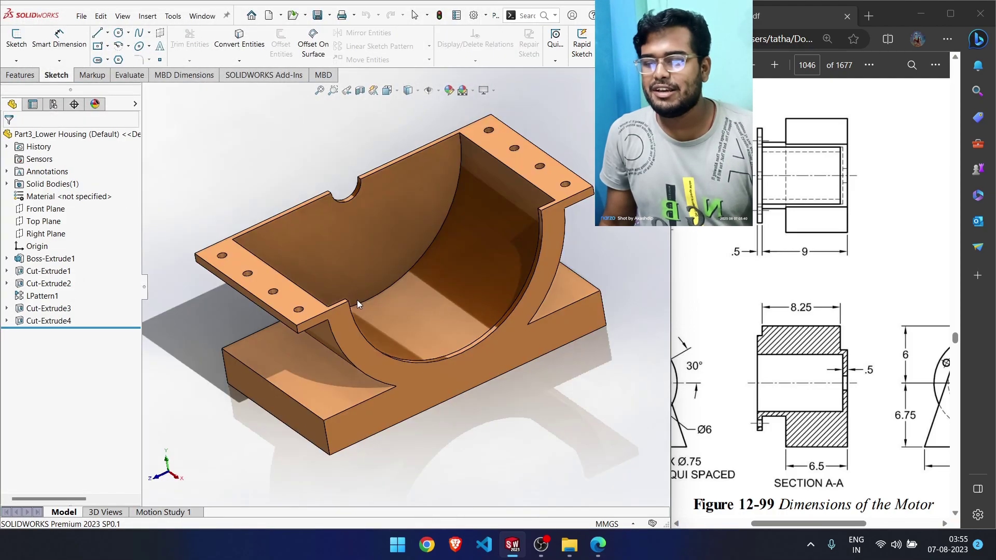
{"action": "mouse_move", "coordinate": [357, 303]}
{"action": "middle_mouse_down"}
{"action": "mouse_move", "coordinate": [406, 297]}
{"action": "mouse_move", "coordinate": [354, 291]}
{"action": "middle_mouse_up"}
{"action": "left_click", "coordinate": [630, 525]}
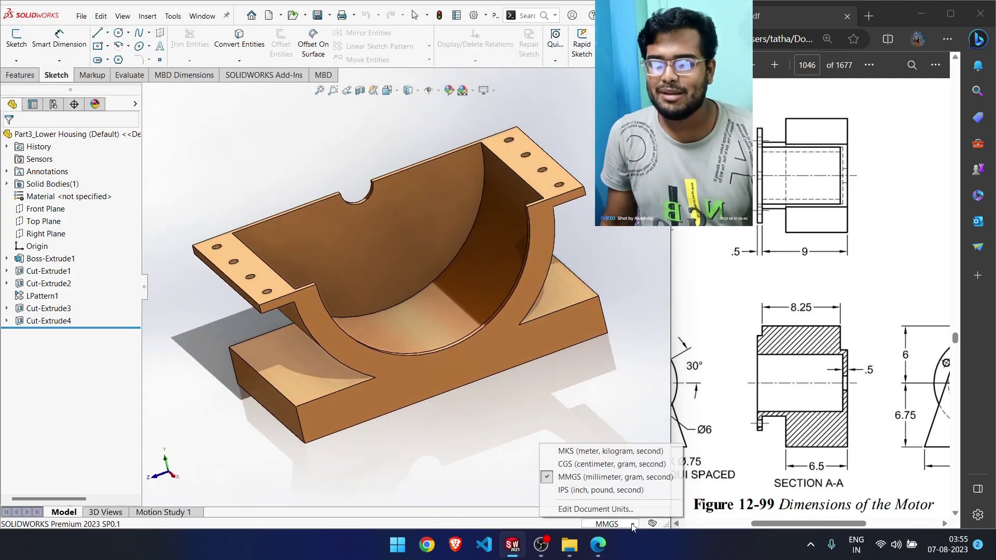
{"action": "left_click", "coordinate": [429, 370]}
{"action": "middle_click_drag", "start_coordinate": [421, 378], "coordinate": [443, 396]}
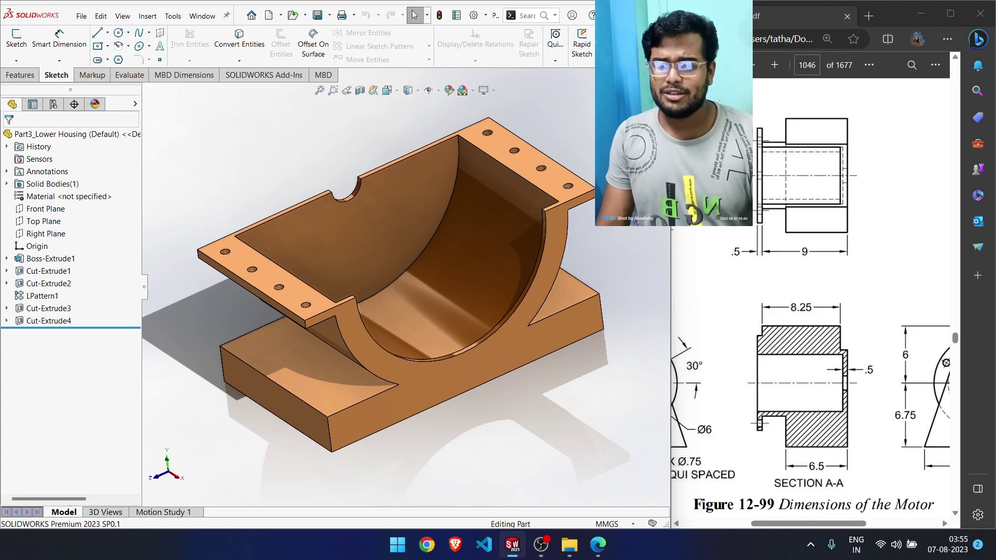
{"action": "left_click", "coordinate": [633, 525]}
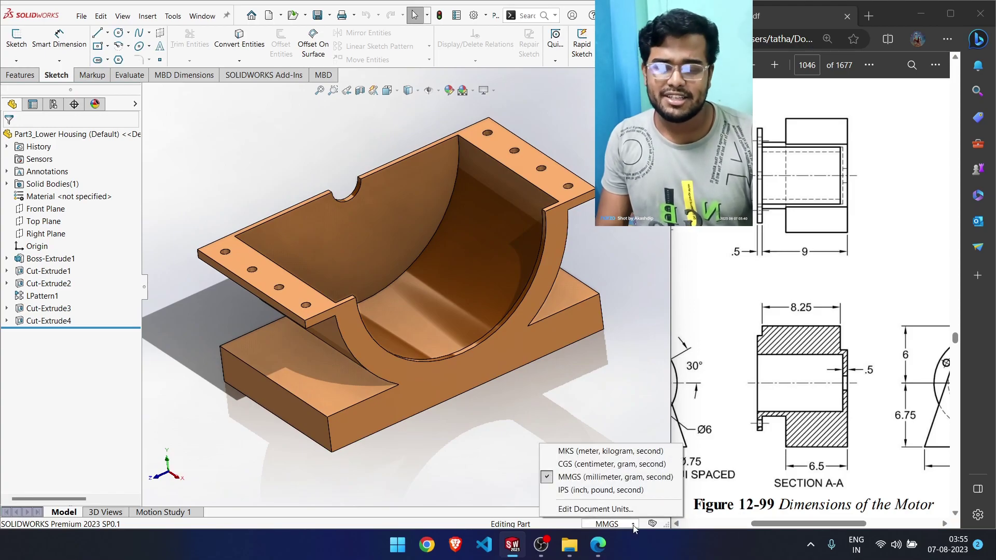
{"action": "left_click", "coordinate": [634, 526]}
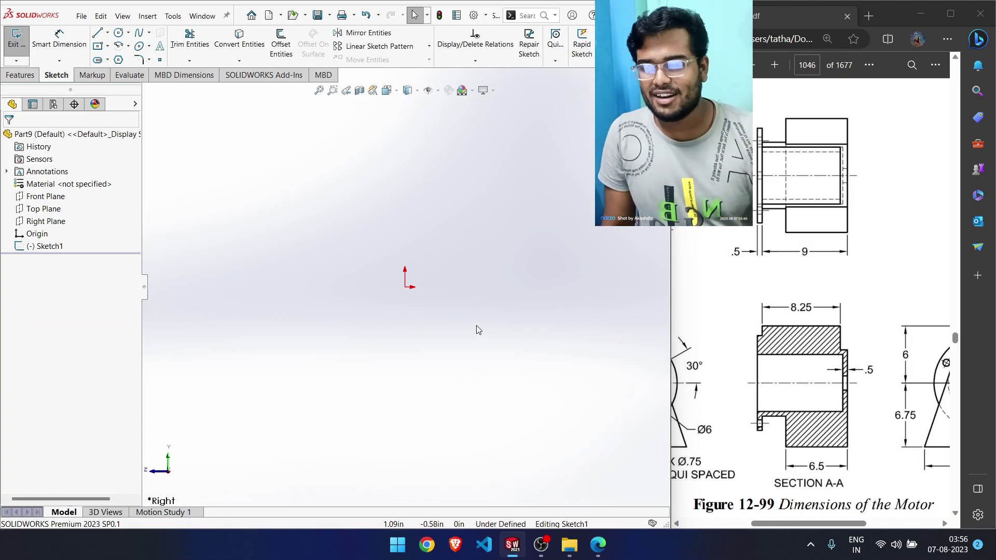
Draw vertical and horizontal infinite-length centerlines through the origin
{"action": "left_click", "coordinate": [107, 35]}
{"action": "left_click", "coordinate": [119, 60]}
{"action": "left_click", "coordinate": [27, 291]}
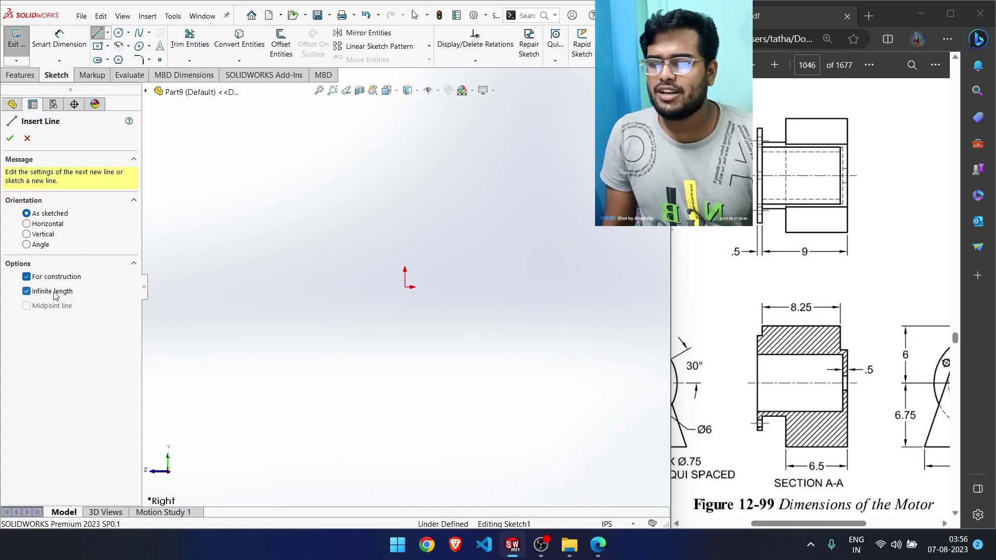
{"action": "left_click", "coordinate": [405, 287]}
{"action": "left_click", "coordinate": [404, 250]}
{"action": "left_click", "coordinate": [405, 287]}
{"action": "left_click", "coordinate": [418, 286]}
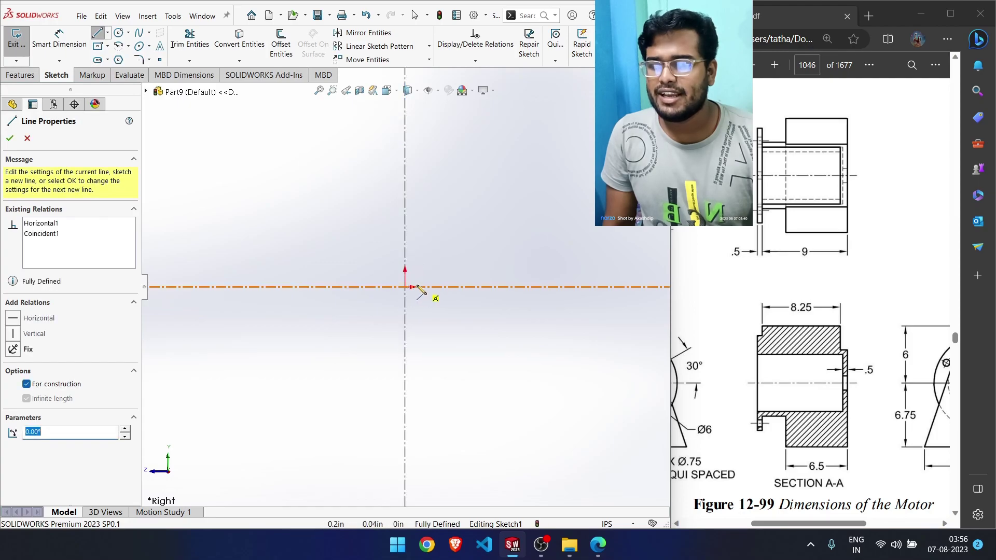
{"action": "left_click", "coordinate": [24, 145]}
Sketch a closed profile above the horizontal centerline with two slanted sides, a rounded arc on top and a straight base line
{"action": "left_click", "coordinate": [52, 292]}
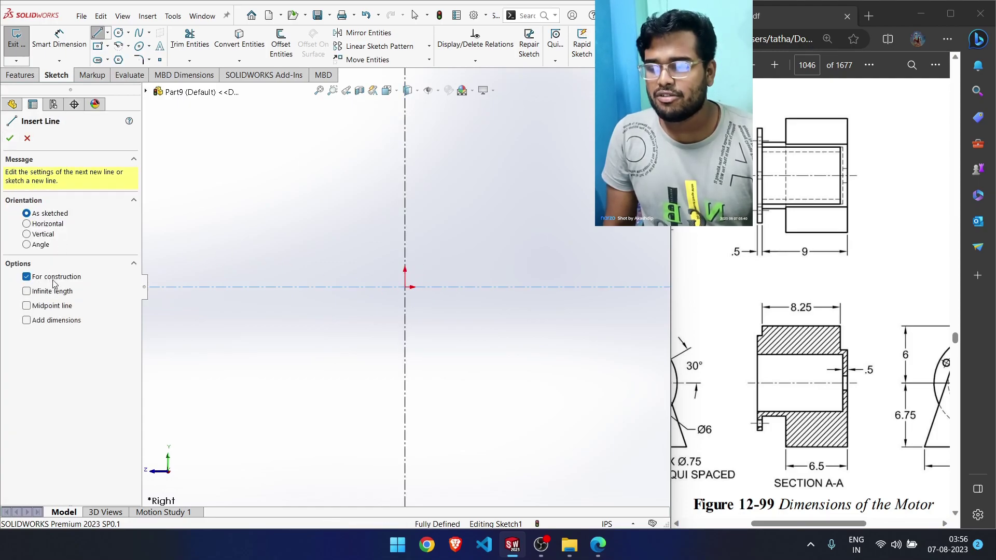
{"action": "left_click", "coordinate": [270, 287]}
{"action": "left_click", "coordinate": [306, 166]}
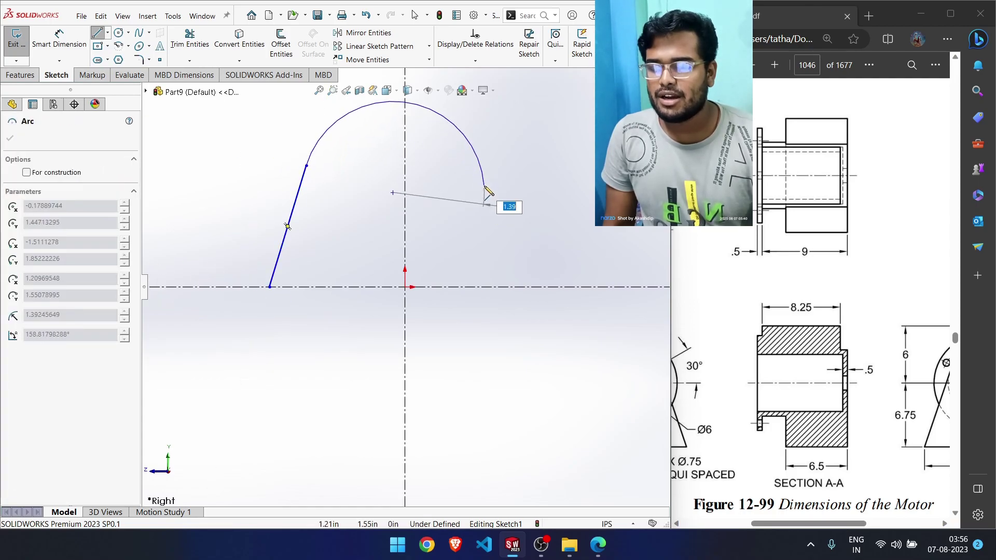
{"action": "left_click", "coordinate": [492, 178]}
{"action": "left_click", "coordinate": [519, 287]}
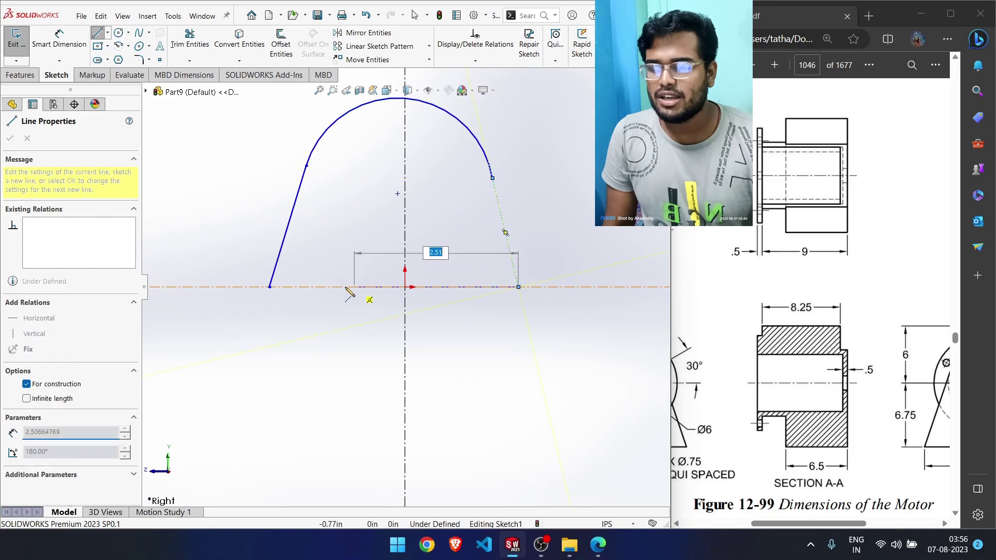
{"action": "left_click", "coordinate": [269, 287]}
{"action": "right_click", "coordinate": [292, 323]}
{"action": "left_click", "coordinate": [318, 329]}
Convert the slanted side nearest the positive horizontal axis and the infinite horizontal centerline from construction to solid geometry
{"action": "left_click", "coordinate": [499, 201]}
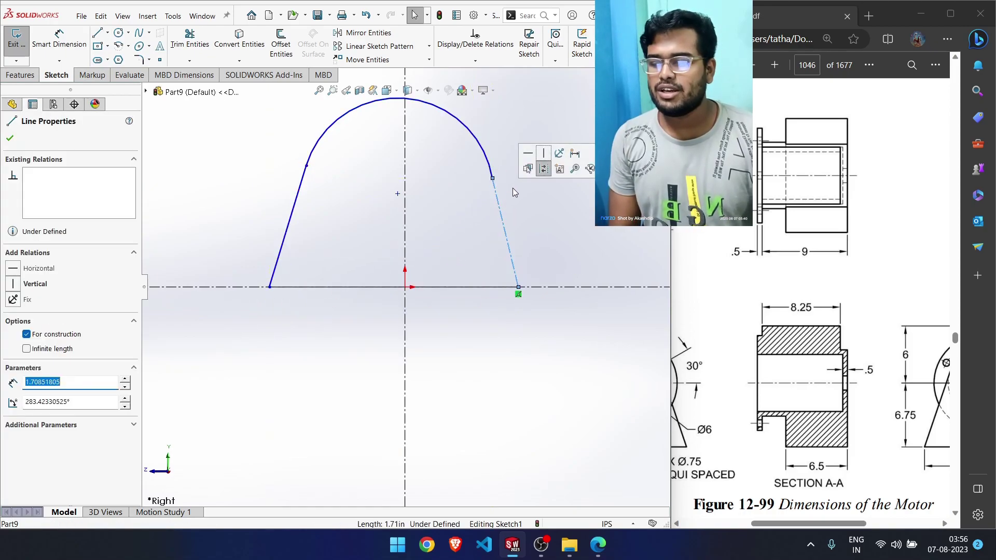
{"action": "left_click", "coordinate": [290, 288]}
{"action": "left_click", "coordinate": [27, 335]}
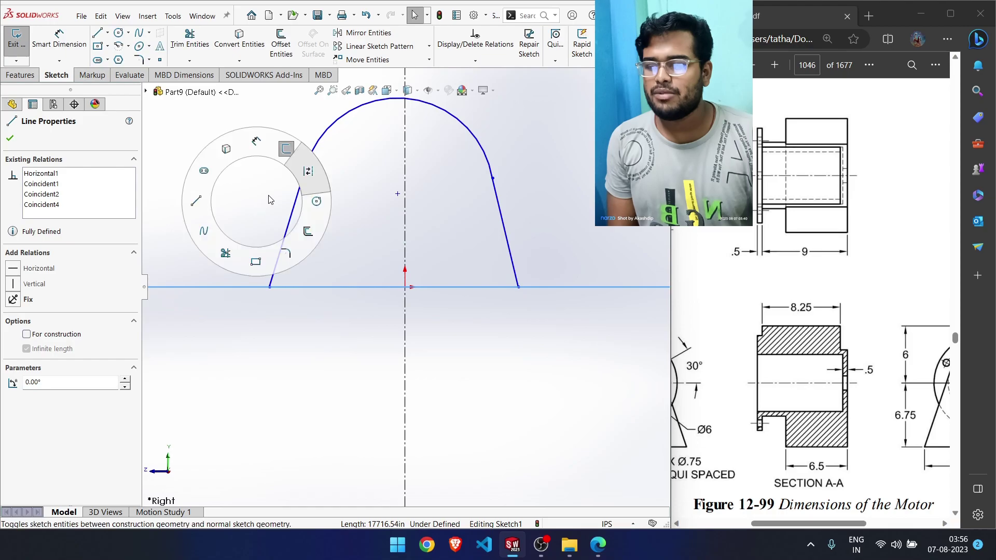
Make the top arc's center point coincident with the vertical centerline
{"action": "left_click", "coordinate": [397, 195]}
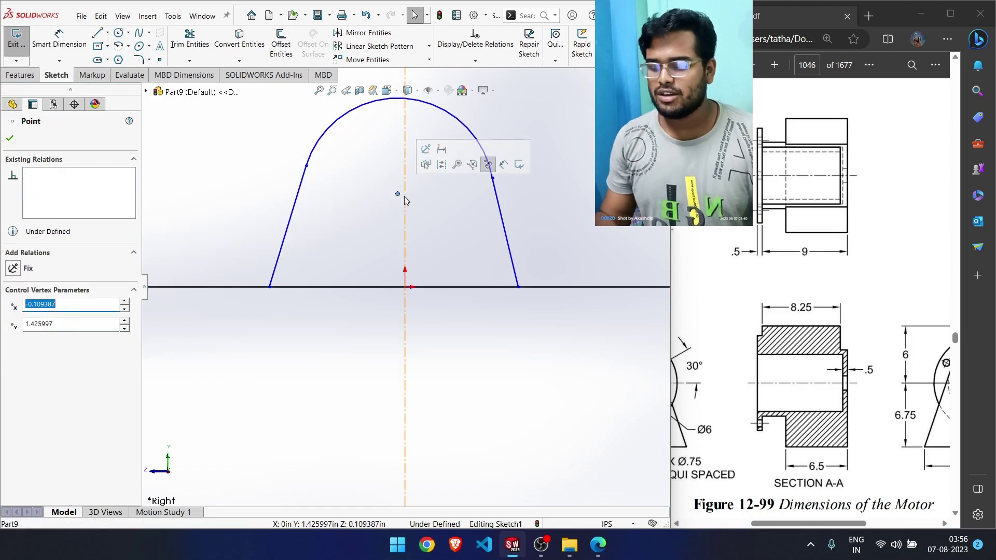
{"action": "left_click", "coordinate": [405, 200], "text": "ctrl"}
{"action": "left_click", "coordinate": [435, 149]}
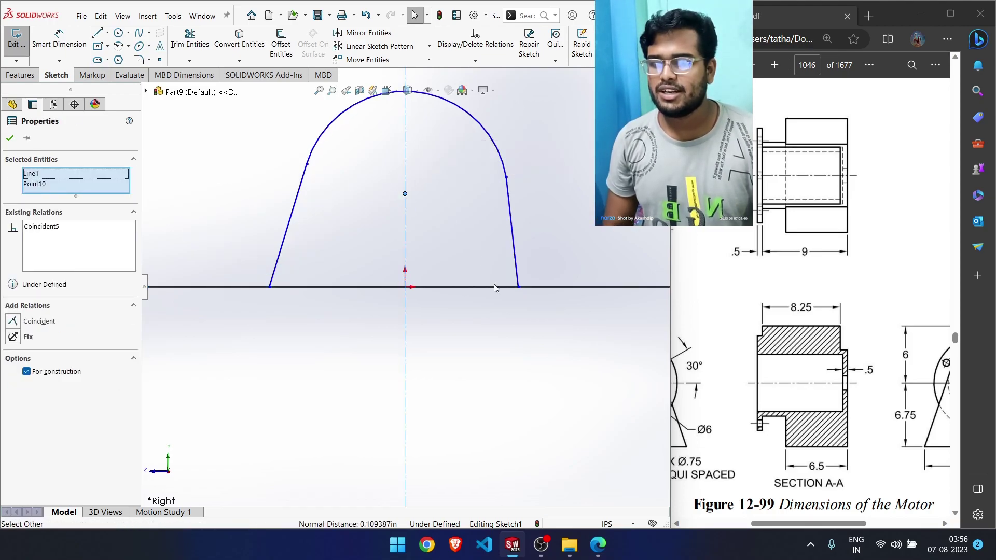
Make the two base endpoints of the profile symmetric about the vertical centerline
{"action": "left_click", "coordinate": [518, 287]}
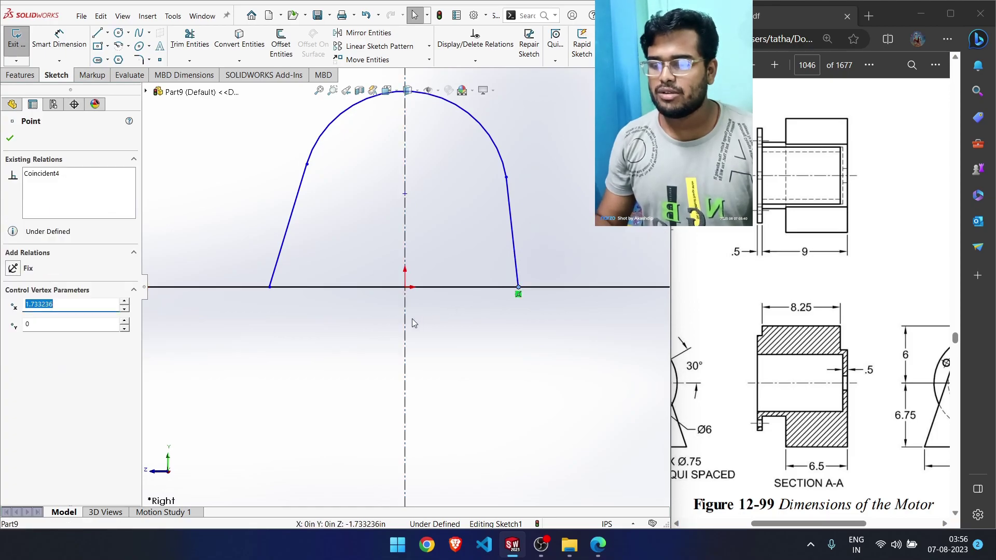
{"action": "left_click", "coordinate": [405, 327]}
{"action": "left_click", "coordinate": [267, 287], "text": "ctrl"}
{"action": "left_click", "coordinate": [519, 287], "text": "ctrl"}
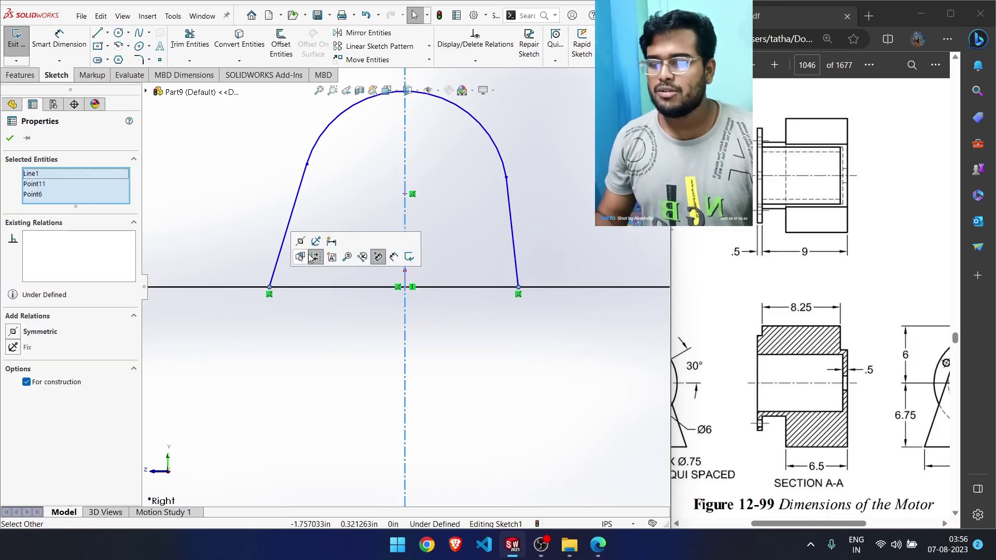
{"action": "left_click", "coordinate": [306, 248]}
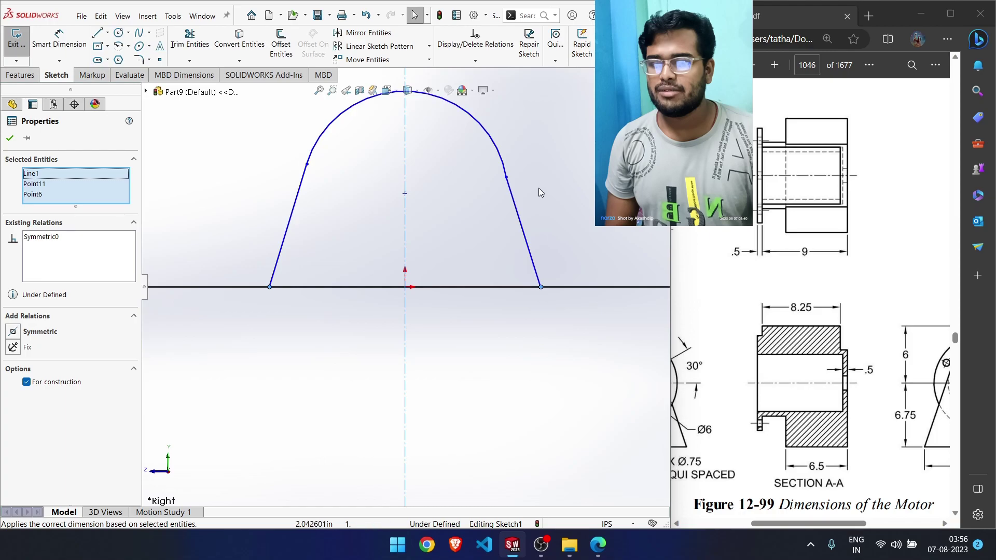
Make both slanted sides tangent to the top arc and shrink the profile slightly by moving a base endpoint inward
{"action": "left_click_drag", "start_coordinate": [521, 160], "coordinate": [493, 191]}
{"action": "left_click", "coordinate": [523, 149]}
{"action": "left_click_drag", "start_coordinate": [343, 152], "coordinate": [280, 188]}
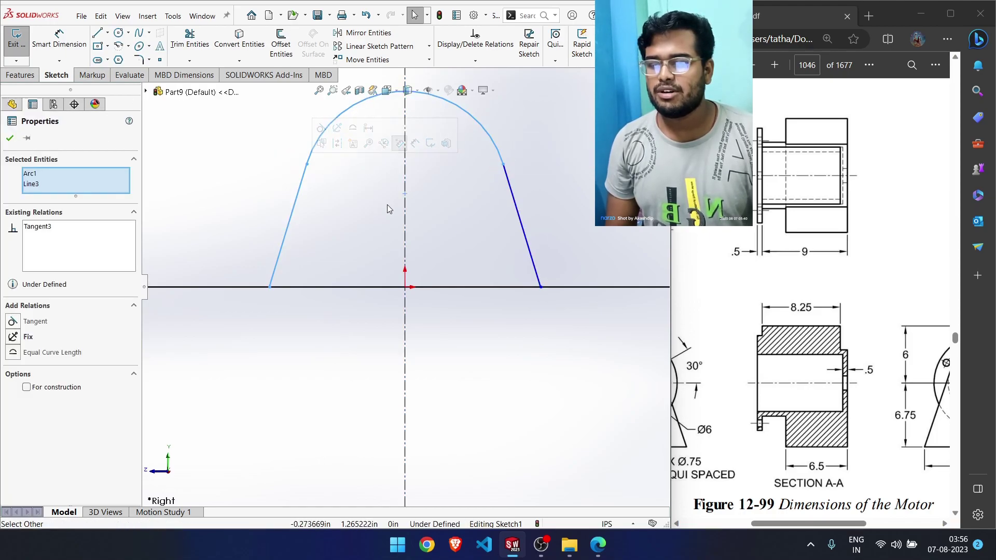
{"action": "left_click", "coordinate": [394, 253]}
{"action": "left_click_drag", "start_coordinate": [541, 287], "coordinate": [518, 288]}
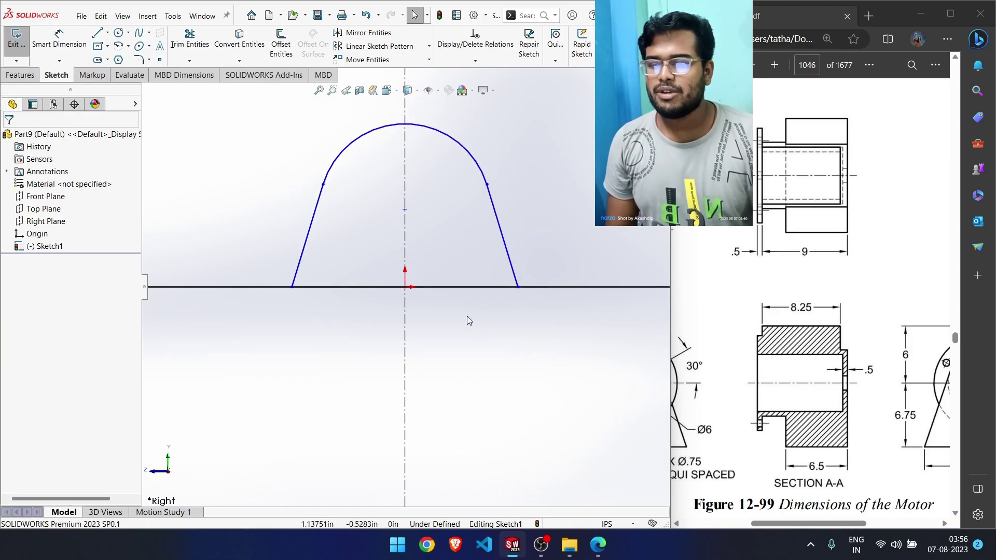
Dimension the top arc with a radius of 3.5 in, as given in the motor's end view
{"action": "right_click_drag", "start_coordinate": [486, 212], "coordinate": [493, 148]}
{"action": "left_click", "coordinate": [446, 190]}
{"action": "left_click", "coordinate": [470, 158]}
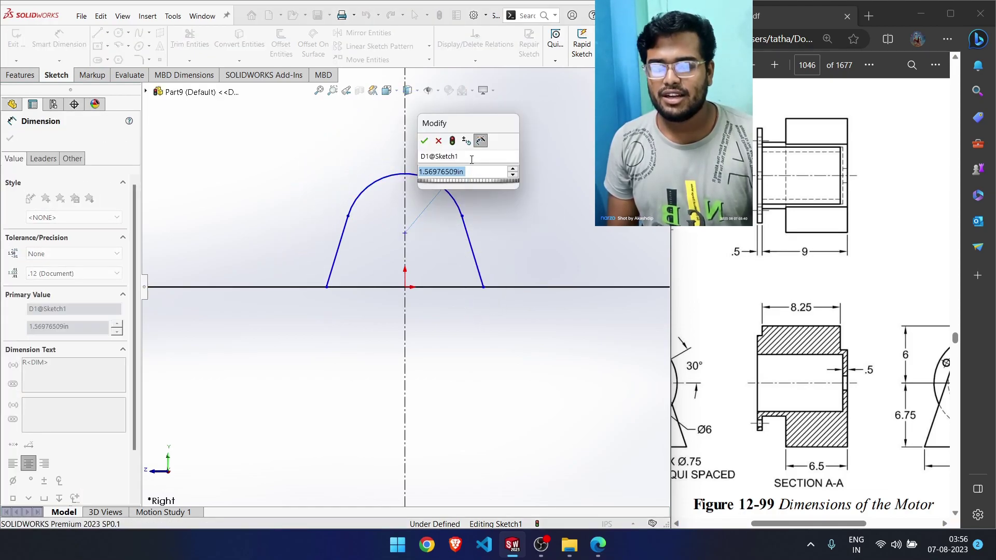
{"action": "left_click_drag", "start_coordinate": [794, 523], "coordinate": [856, 521]}
{"action": "left_click", "coordinate": [445, 125]}
{"action": "type", "text": "3.5"}
{"action": "key", "text": "Return"}
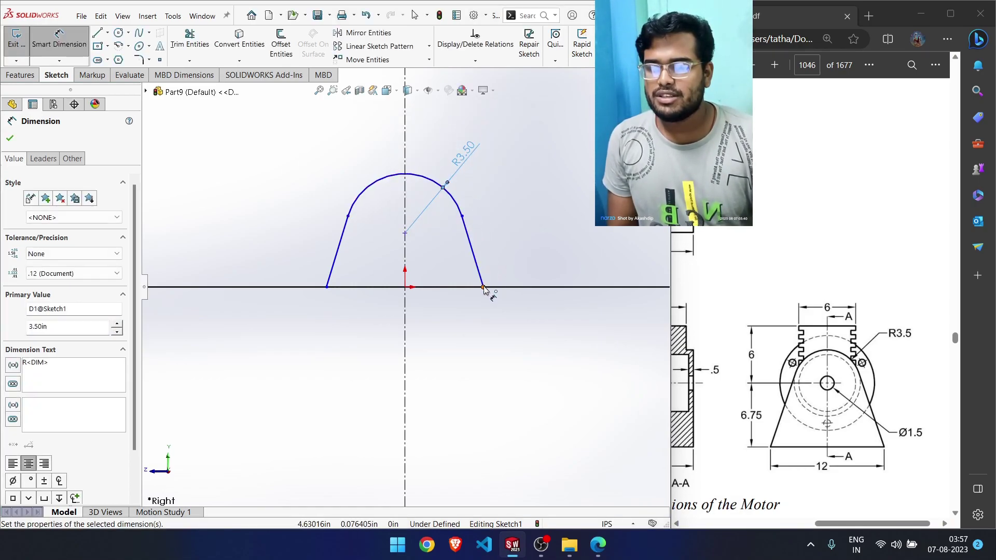
Dimension the distance between the two base endpoints as 12 in
{"action": "left_click", "coordinate": [483, 287]}
{"action": "left_click", "coordinate": [328, 288]}
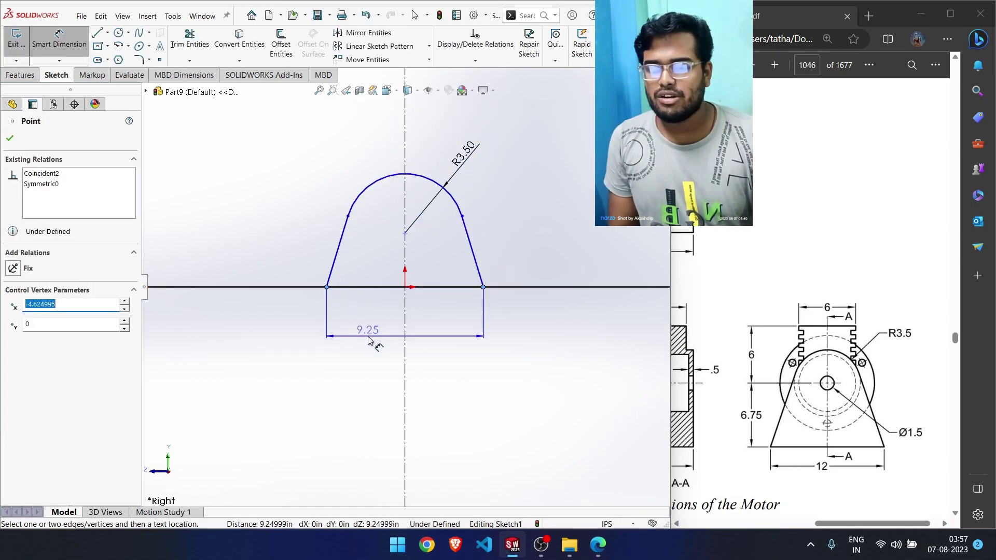
{"action": "left_click", "coordinate": [369, 337]}
{"action": "type", "text": "12"}
{"action": "key", "text": "Return"}
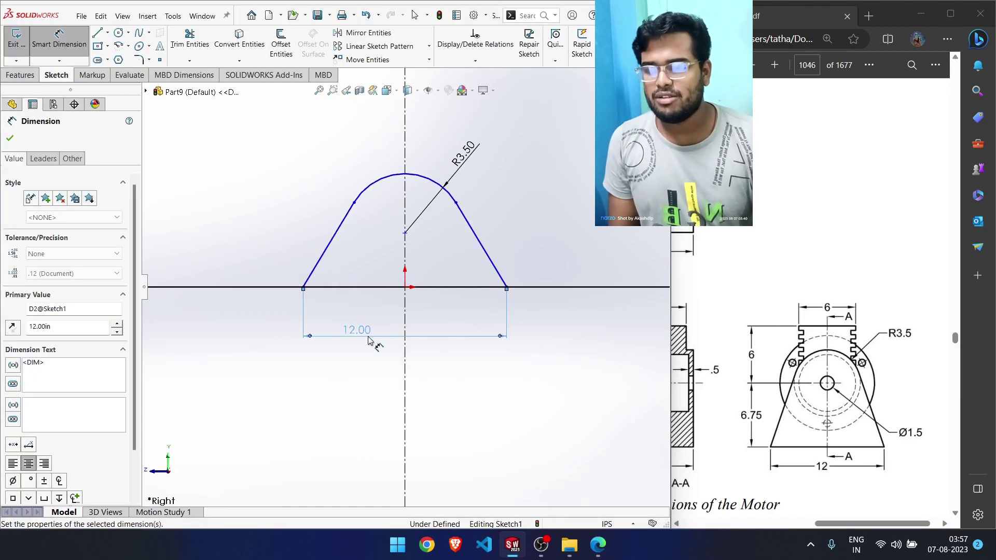
Dimension the arc center's height above the horizontal base line as 6.75 in
{"action": "left_click", "coordinate": [405, 233]}
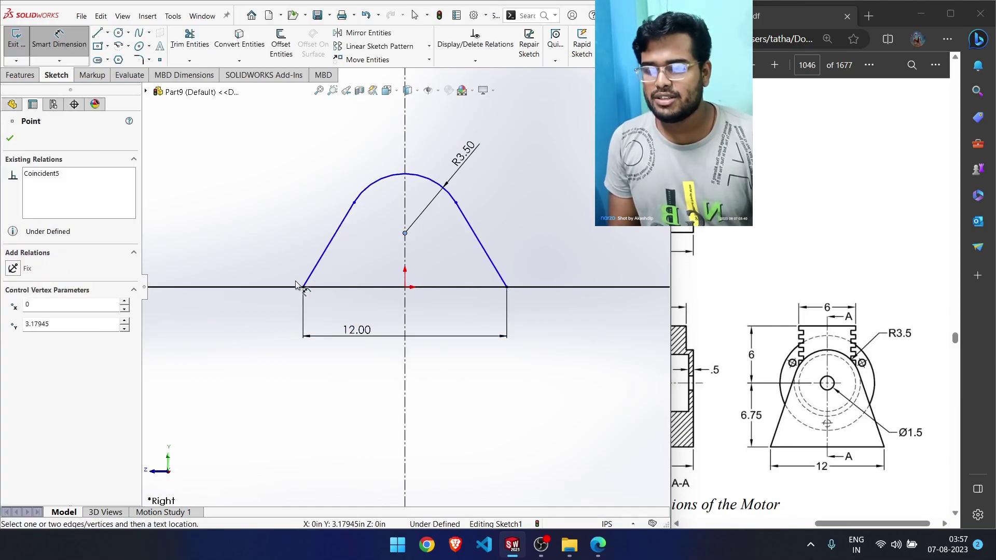
{"action": "left_click", "coordinate": [289, 287]}
{"action": "left_click", "coordinate": [269, 267]}
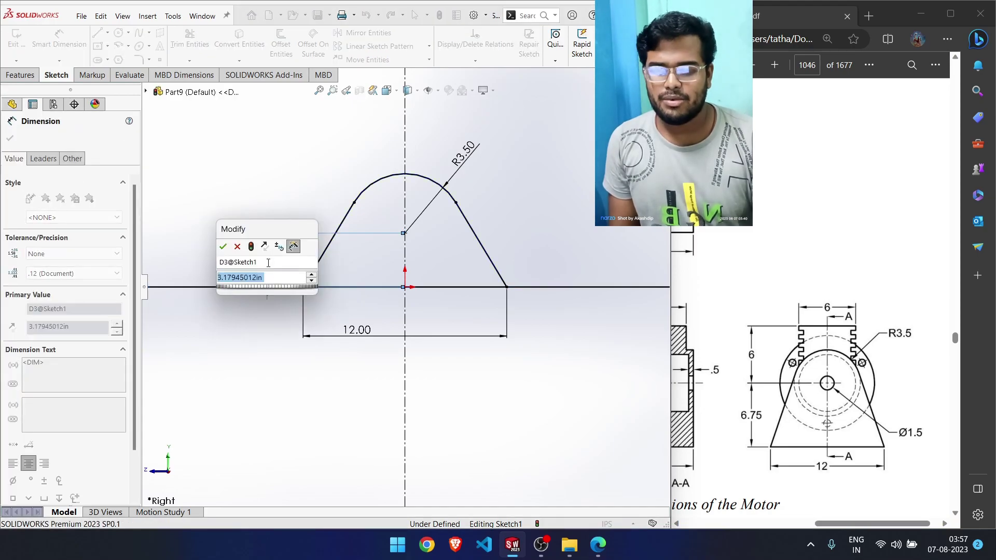
{"action": "type", "text": "6.75"}
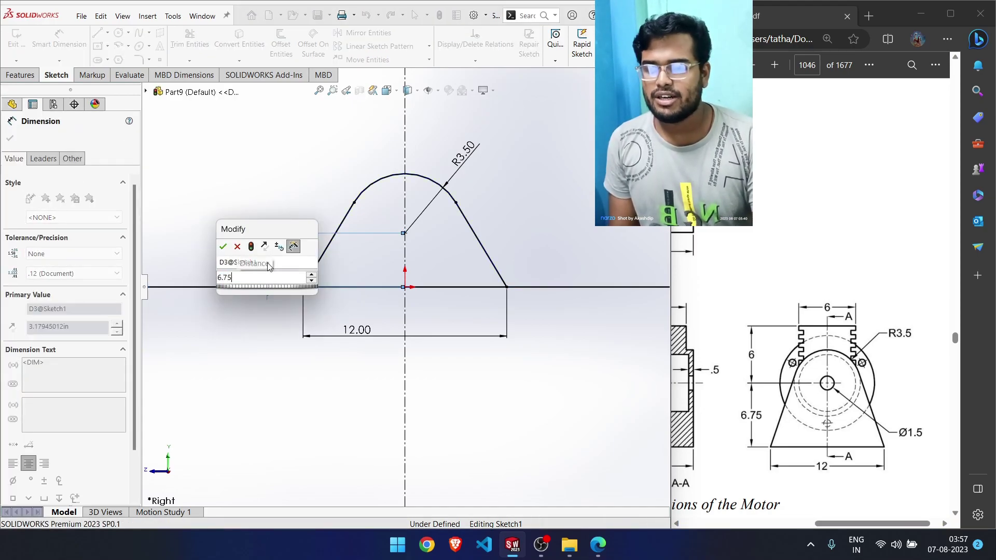
{"action": "key", "text": "Return"}
{"action": "key", "text": "Escape"}
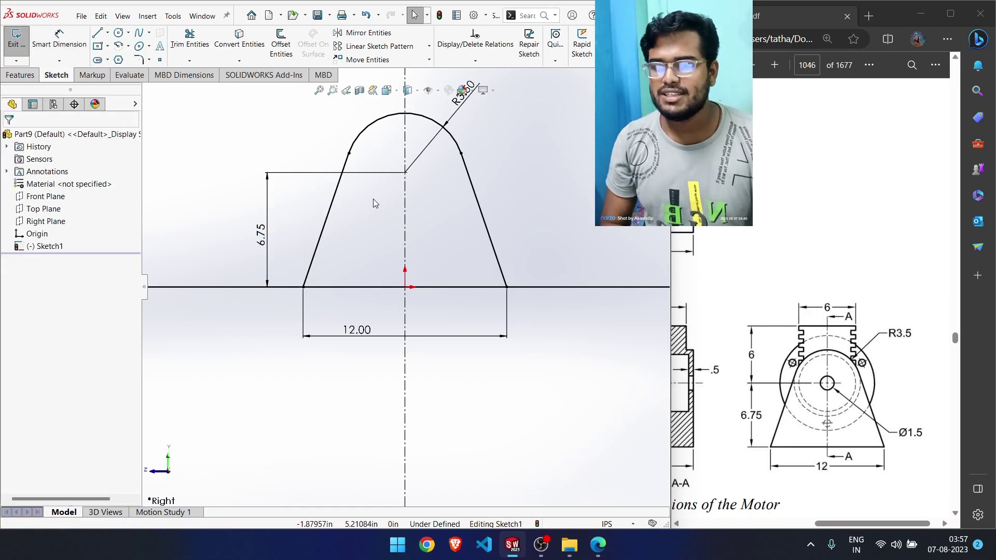
Turn the infinite horizontal line back into construction geometry and make the short base line between the profile's endpoints solid
{"action": "left_click", "coordinate": [276, 288]}
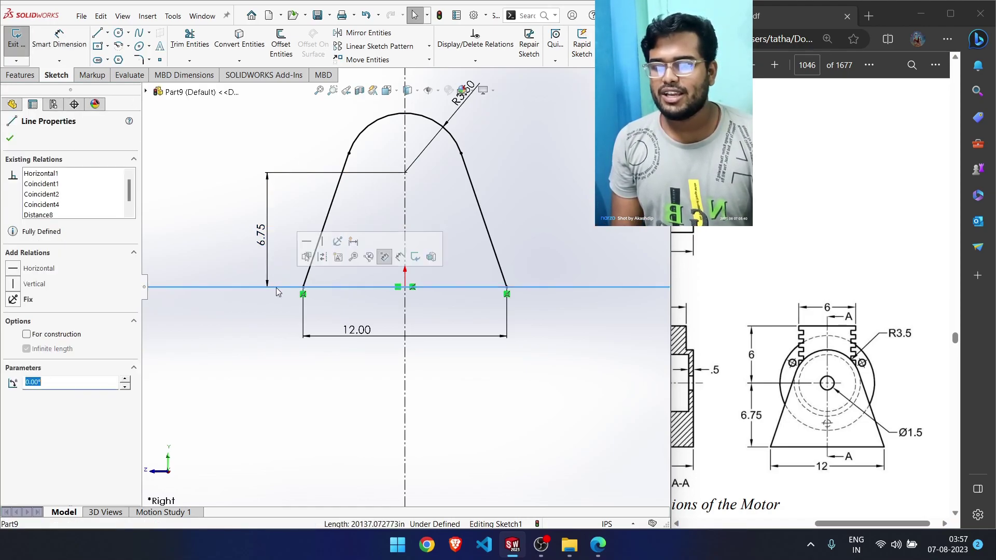
{"action": "left_click", "coordinate": [33, 336]}
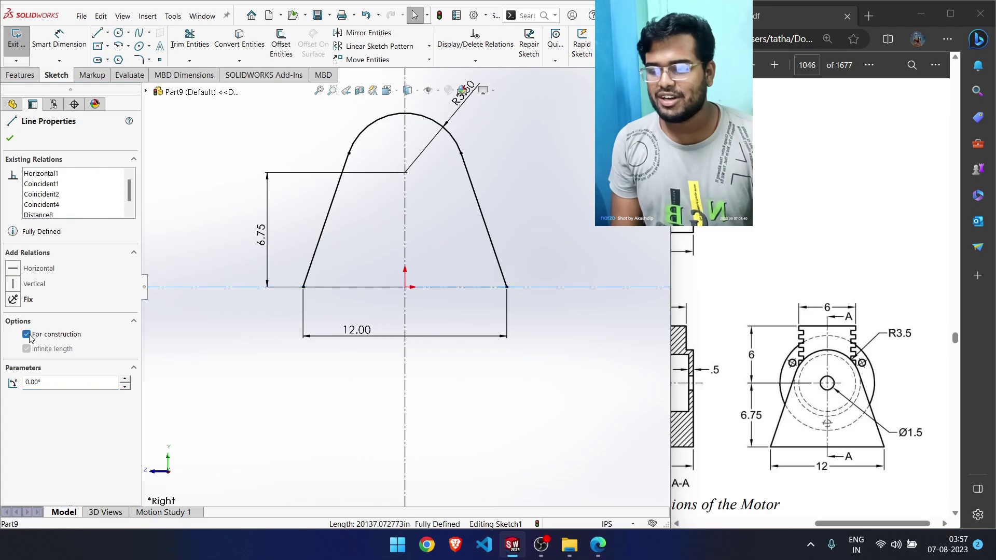
{"action": "left_click", "coordinate": [435, 276]}
{"action": "left_click_drag", "start_coordinate": [283, 245], "coordinate": [528, 324]}
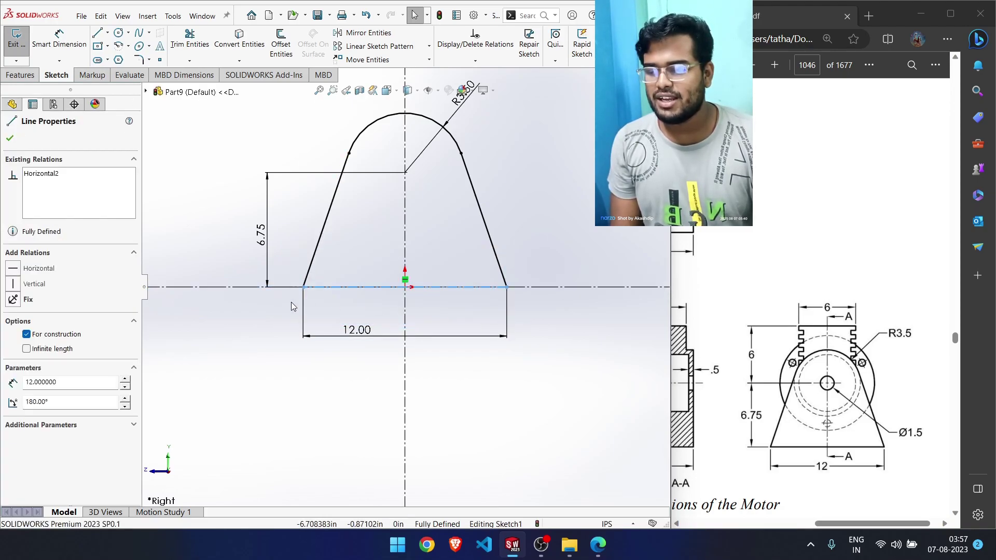
{"action": "left_click", "coordinate": [27, 336]}
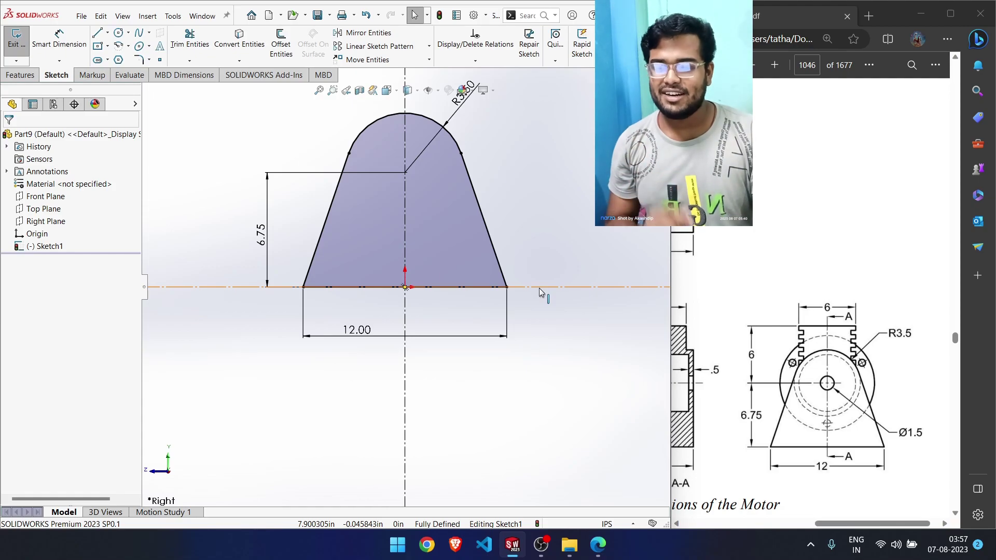
{"action": "left_click", "coordinate": [568, 287]}
{"action": "left_click", "coordinate": [556, 253]}
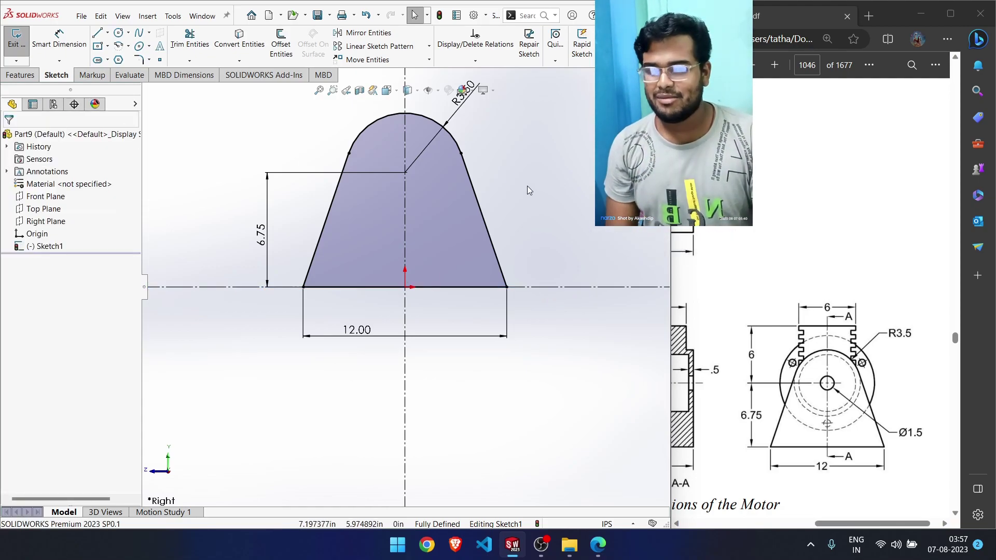
Draw a full circle of radius 3.5 in centered on the arc's center point, matching the top arc
{"action": "right_click_drag", "start_coordinate": [530, 169], "coordinate": [514, 162]}
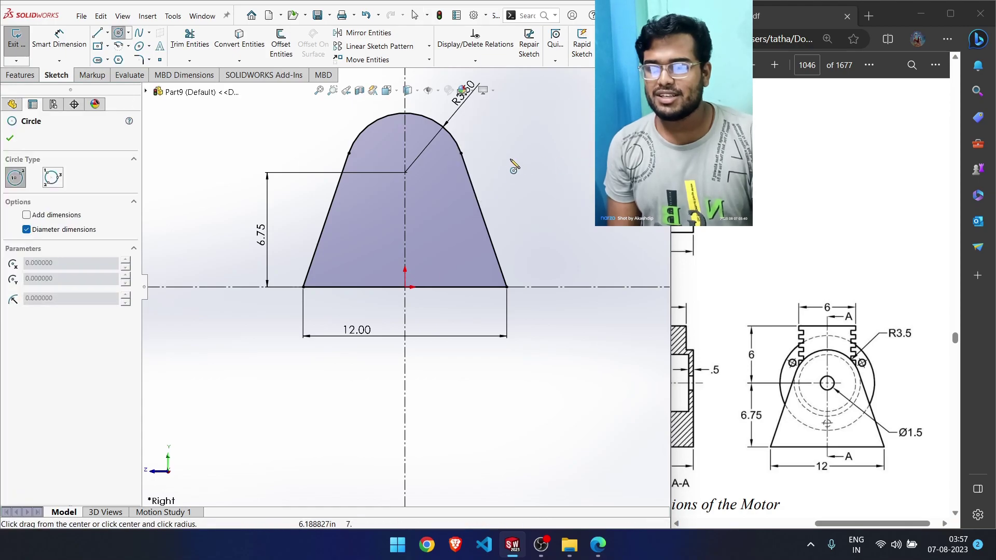
{"action": "left_click", "coordinate": [406, 173]}
{"action": "left_click", "coordinate": [465, 172]}
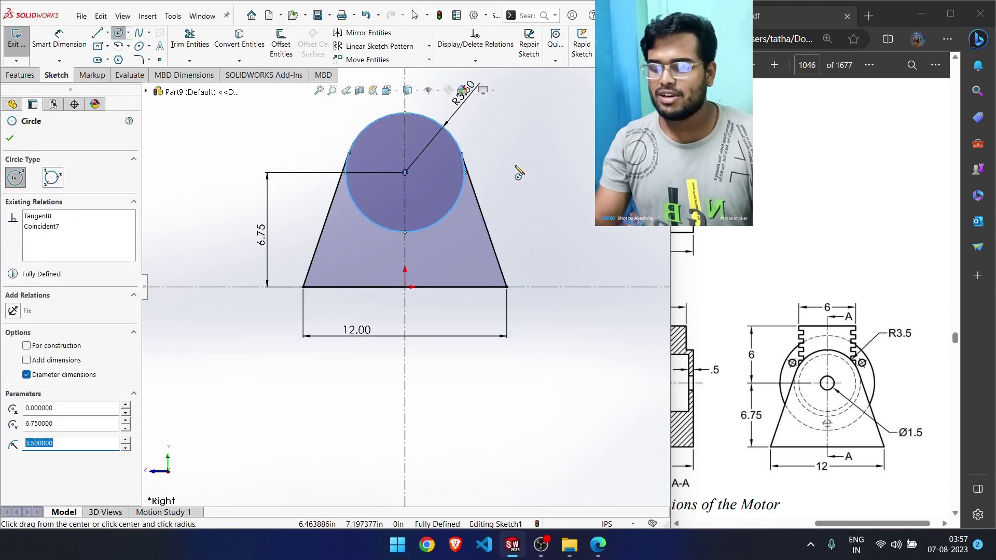
{"action": "key", "text": "Escape"}
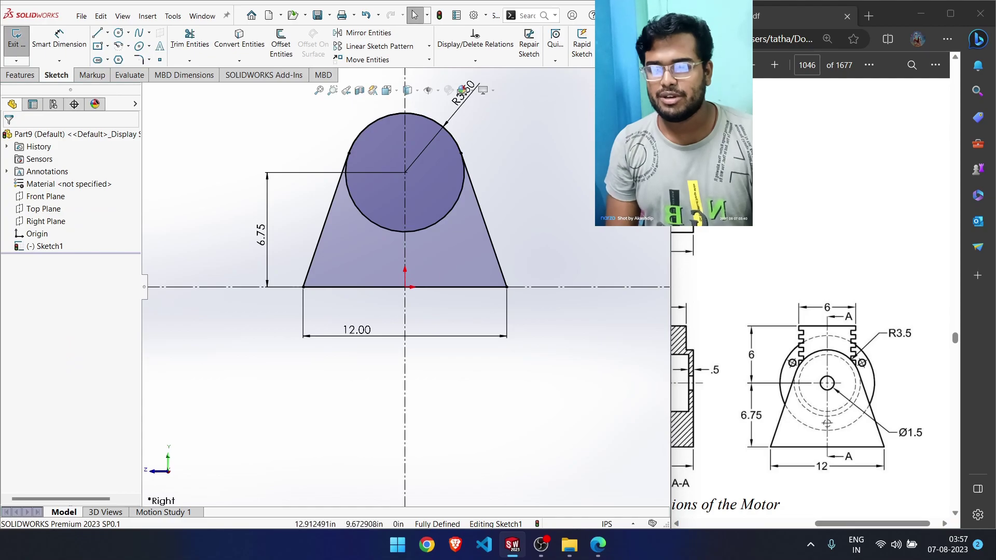
Exit the sketch and extrude only the profile region below the circle as a blind boss 6.5 in deep
{"action": "left_click", "coordinate": [17, 38]}
{"action": "middle_click_drag", "start_coordinate": [226, 242], "coordinate": [251, 278]}
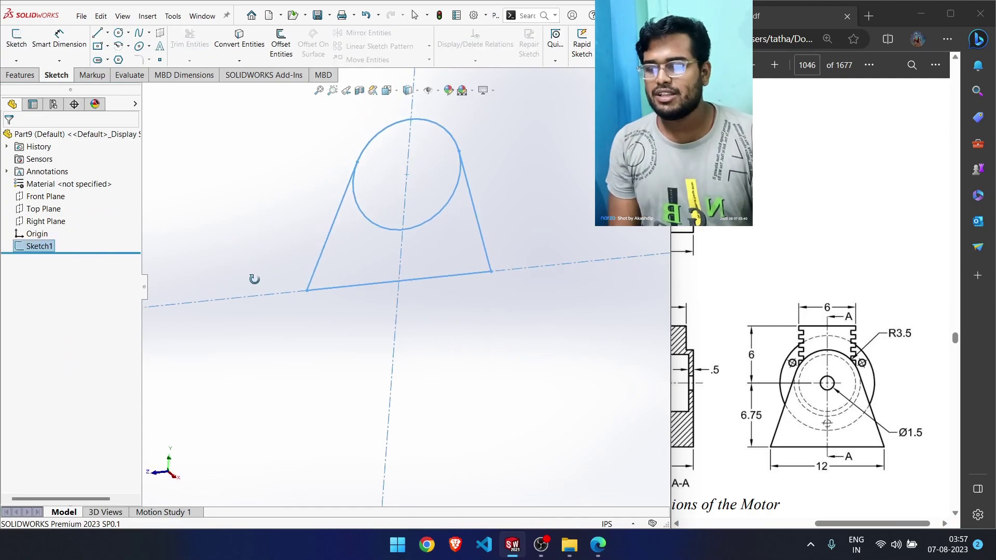
{"action": "left_click", "coordinate": [19, 75]}
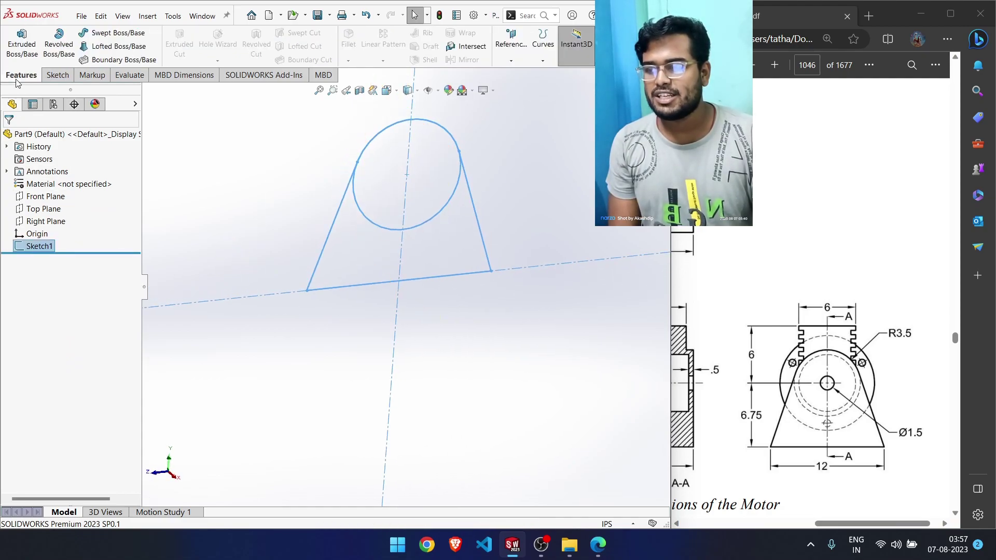
{"action": "left_click", "coordinate": [22, 46]}
{"action": "left_click", "coordinate": [346, 244]}
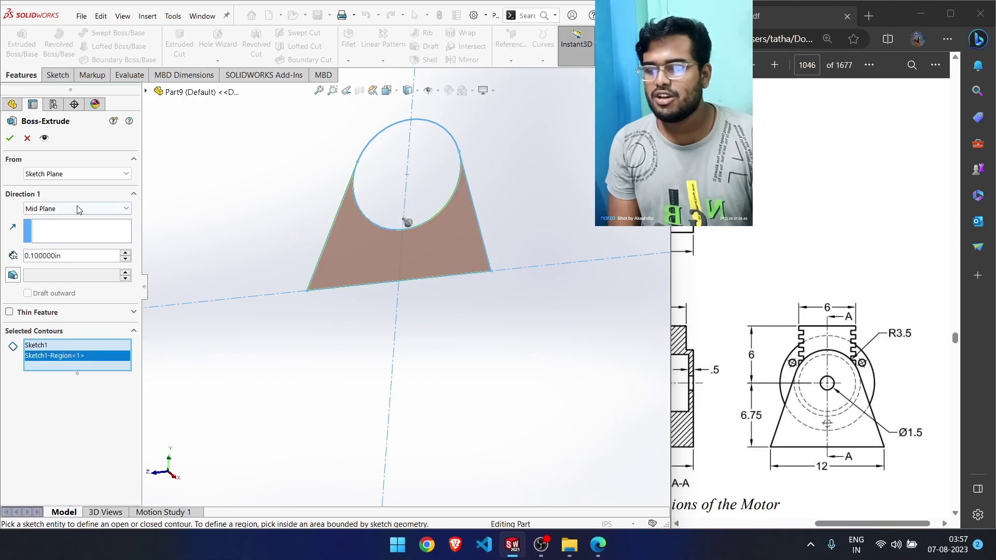
{"action": "left_click_drag", "start_coordinate": [810, 524], "coordinate": [769, 525]}
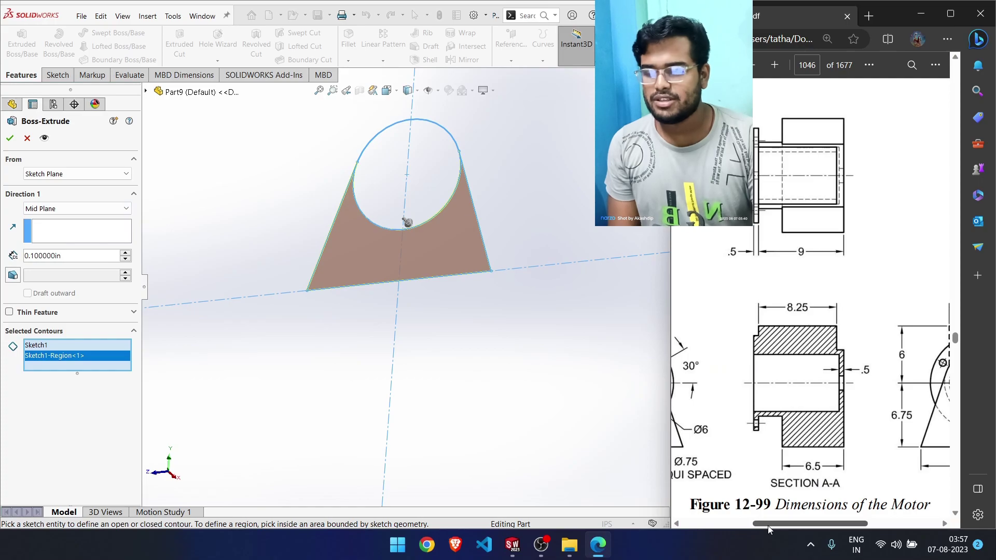
{"action": "left_click", "coordinate": [87, 256]}
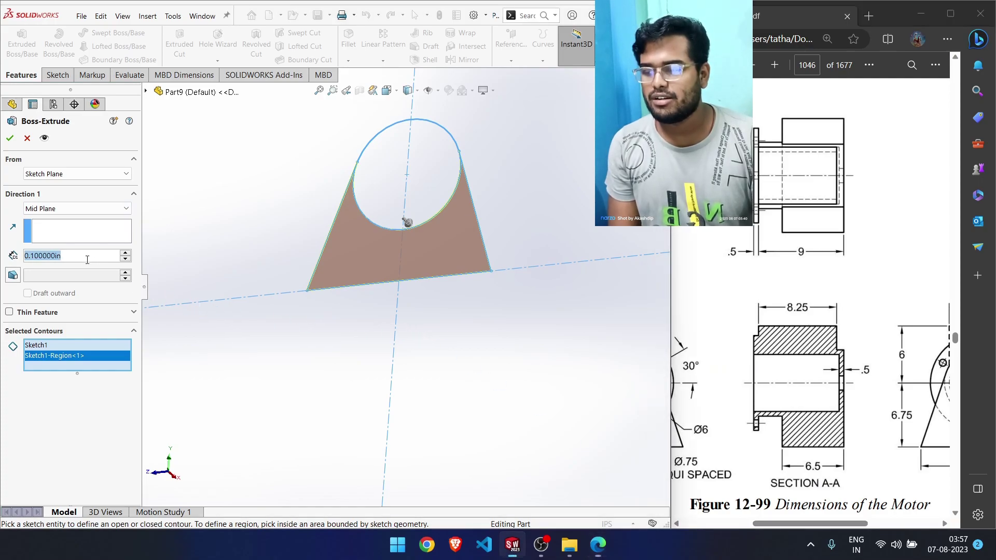
{"action": "type", "text": "6.5"}
{"action": "key", "text": "Return"}
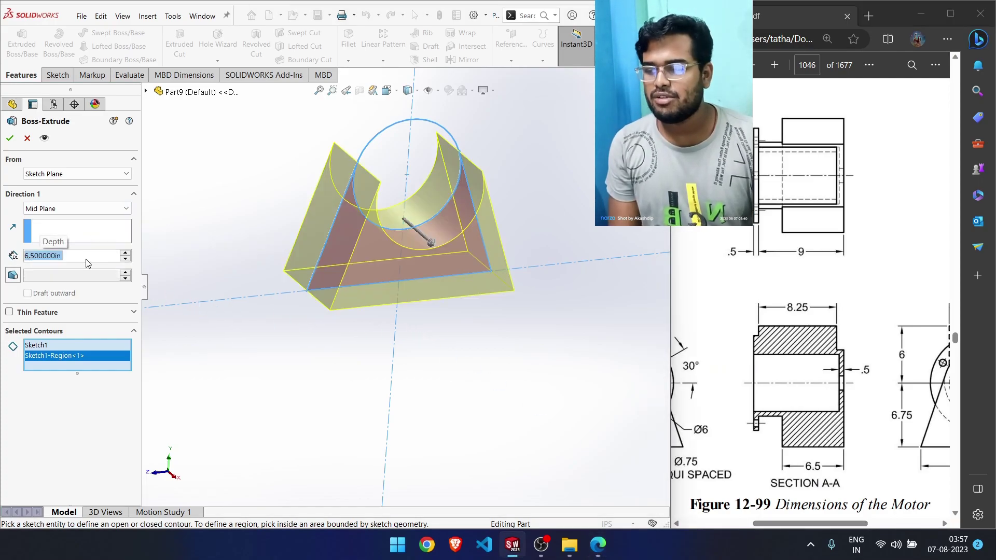
{"action": "left_click", "coordinate": [62, 208]}
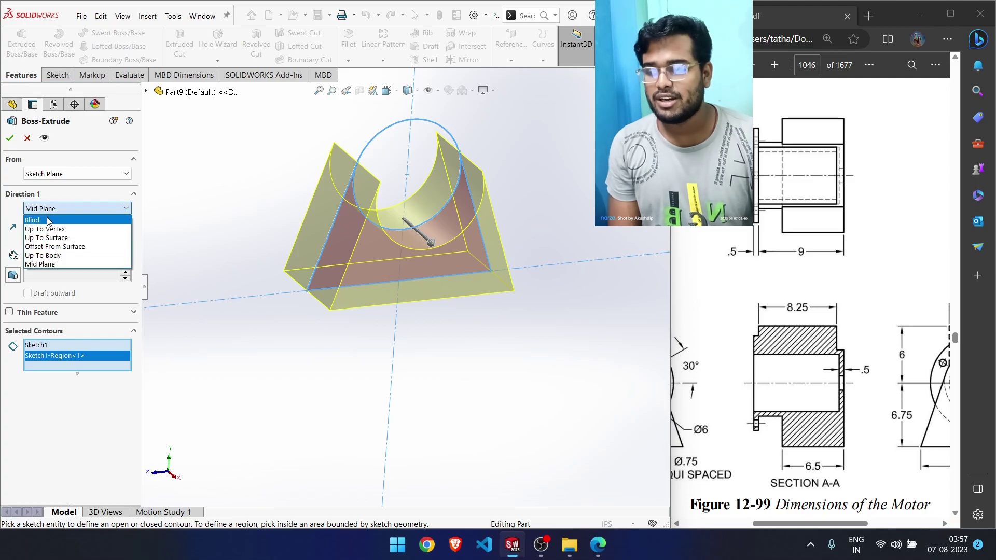
{"action": "left_click", "coordinate": [51, 220]}
{"action": "left_click", "coordinate": [10, 138]}
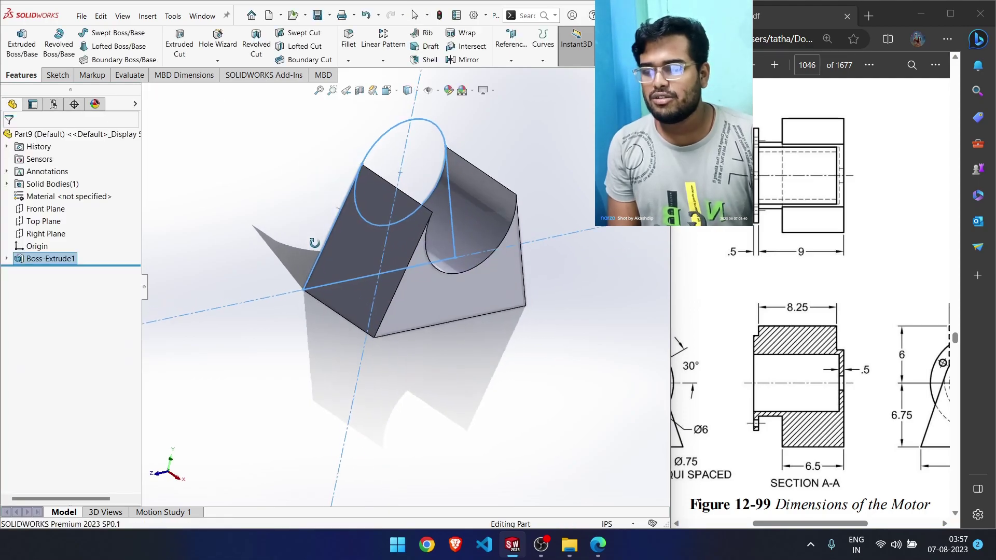
Reuse the base sketch to extrude its circular region as a blind, merged boss 9 in deep
{"action": "left_click", "coordinate": [7, 258]}
{"action": "left_click", "coordinate": [44, 271]}
{"action": "left_click", "coordinate": [21, 44]}
{"action": "left_click", "coordinate": [417, 165]}
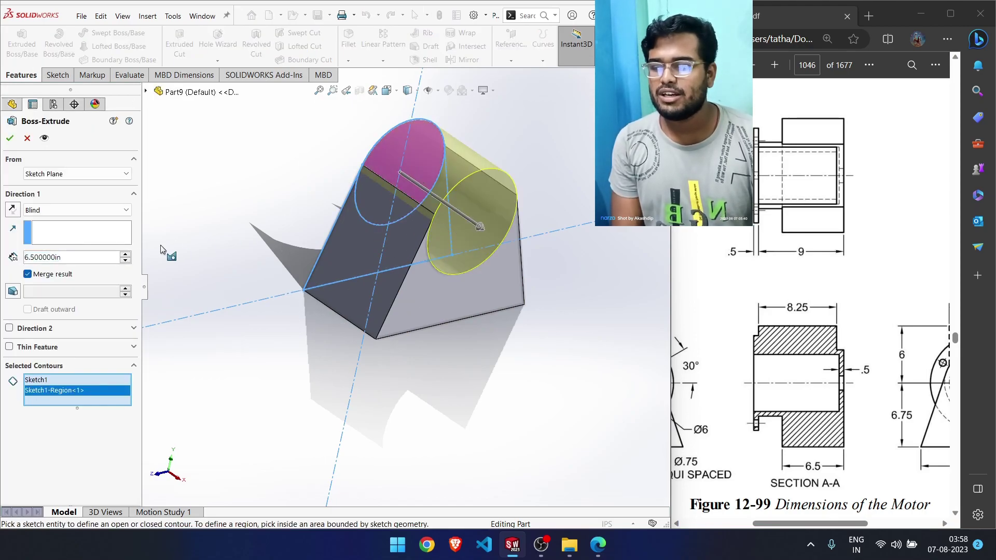
{"action": "left_click_drag", "start_coordinate": [37, 258], "coordinate": [17, 257]}
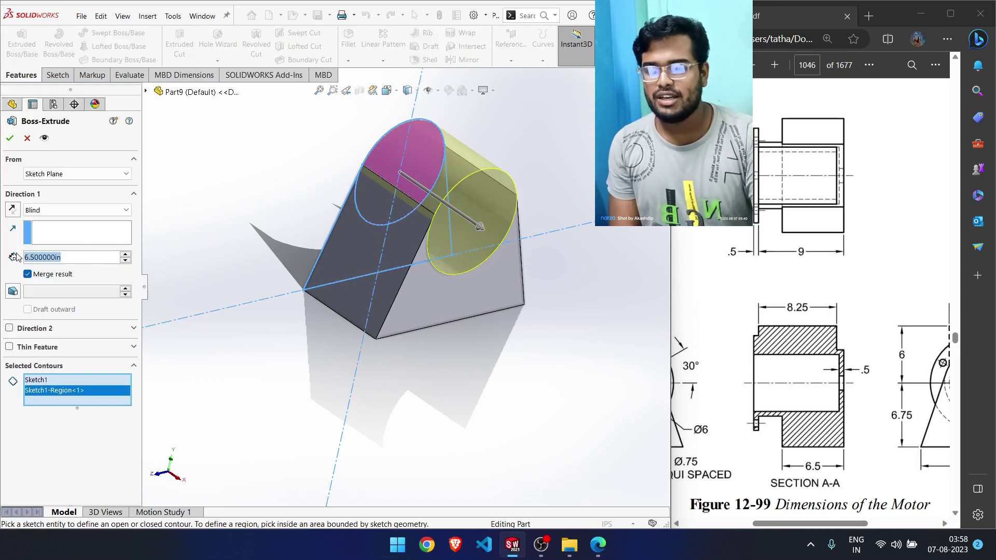
{"action": "type", "text": "9"}
{"action": "key", "text": "Return"}
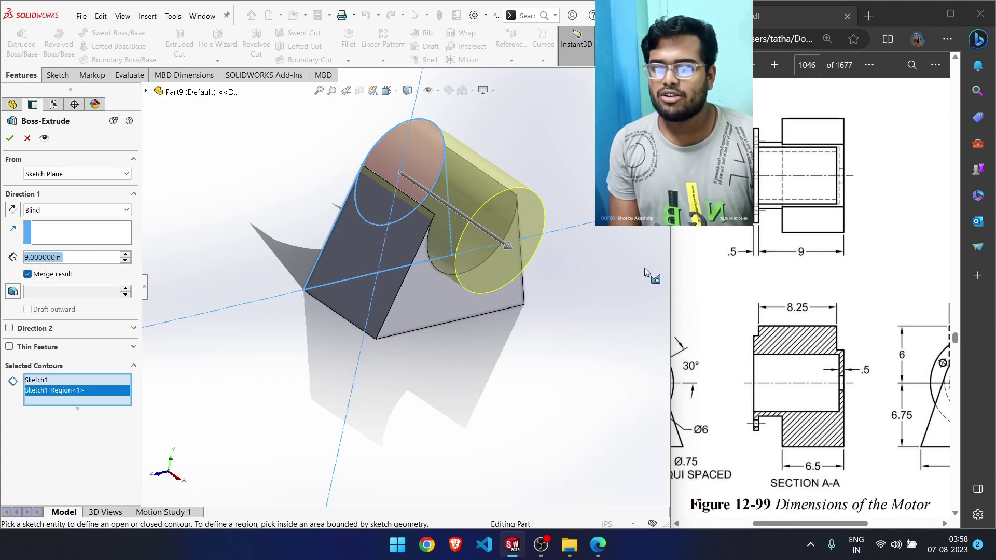
{"action": "left_click", "coordinate": [9, 141]}
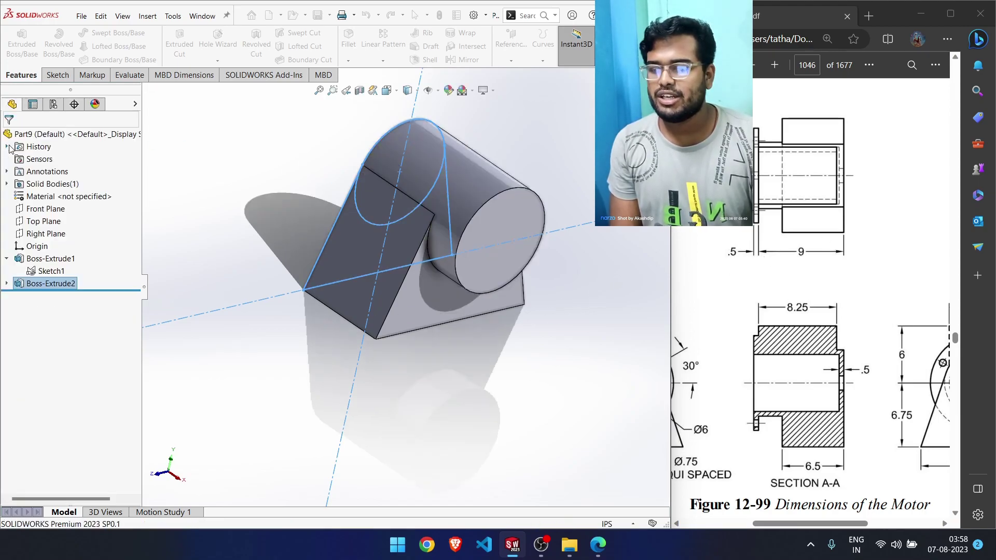
Sketch a circle about 8.86 in in diameter on the cylinder's protruding end face, centered on the cylinder axis
{"action": "left_click", "coordinate": [517, 217]}
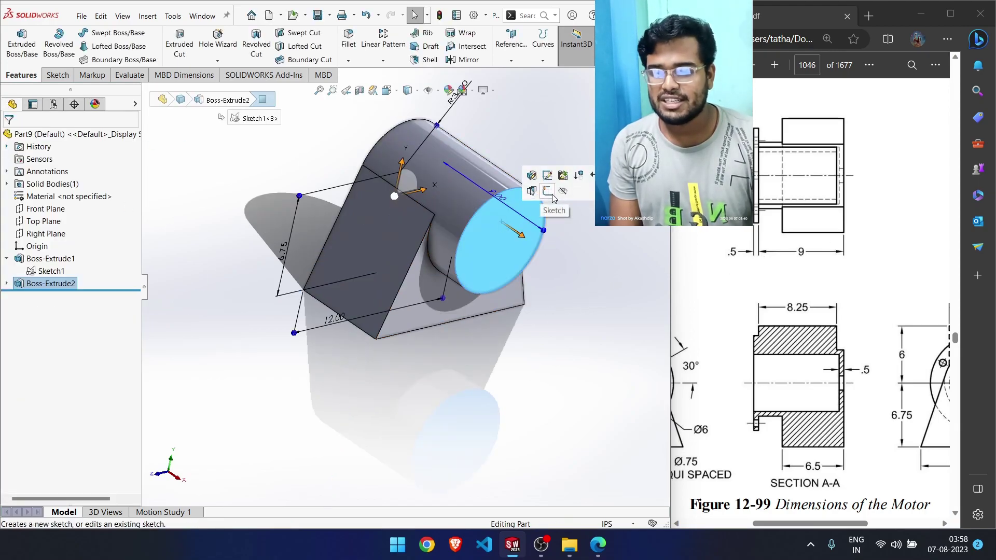
{"action": "left_click", "coordinate": [546, 190]}
{"action": "right_click_drag", "start_coordinate": [546, 160], "coordinate": [468, 198]}
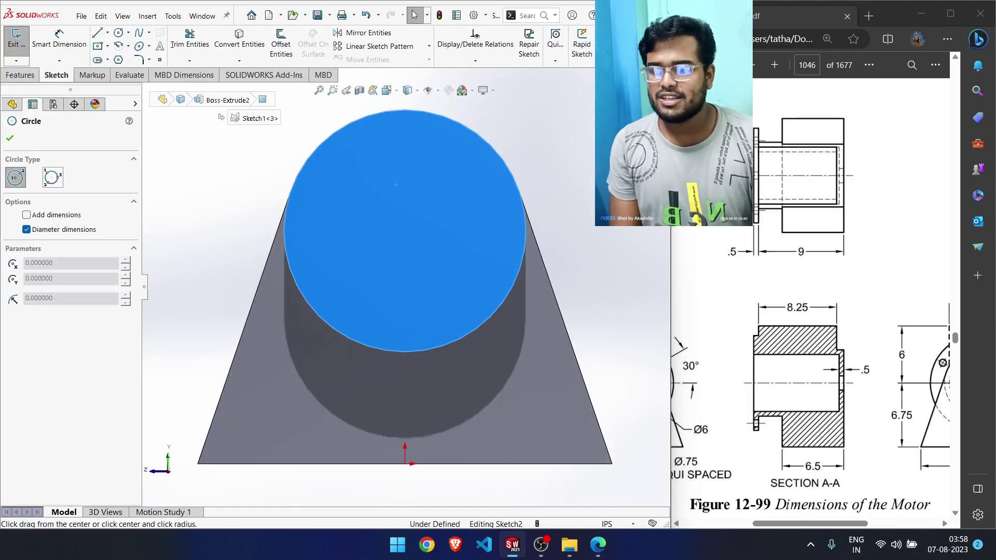
{"action": "mouse_move", "coordinate": [502, 164]}
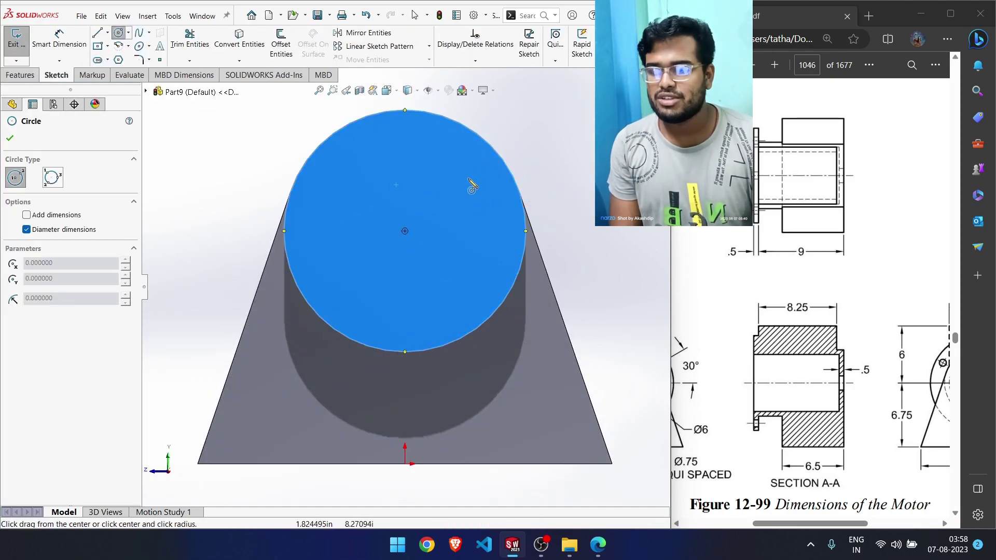
{"action": "left_click", "coordinate": [405, 231]}
{"action": "left_click", "coordinate": [560, 206]}
Dimension the flange circle's diameter as 10 in and finish the sketch
{"action": "right_click_drag", "start_coordinate": [572, 199], "coordinate": [583, 150]}
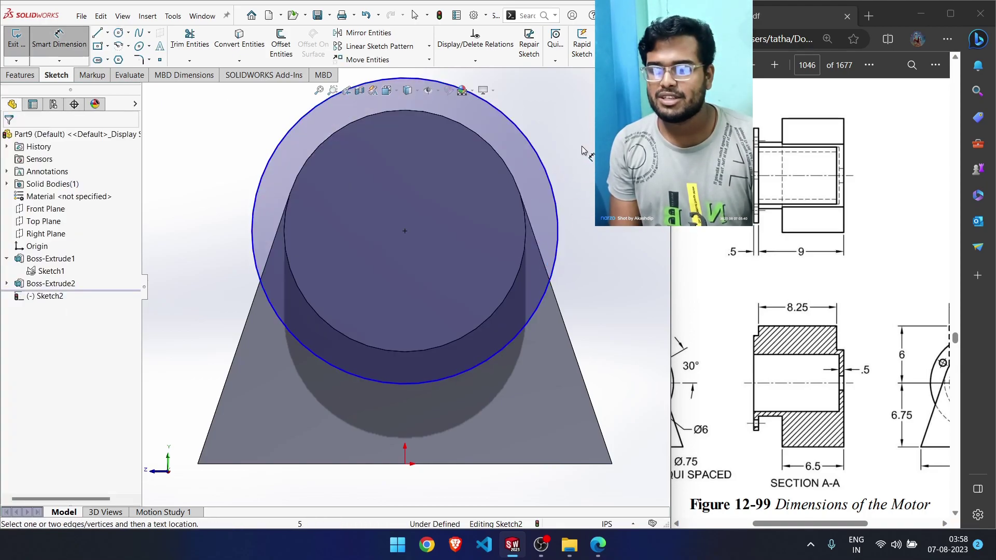
{"action": "left_click", "coordinate": [564, 207]}
{"action": "left_click", "coordinate": [576, 208]}
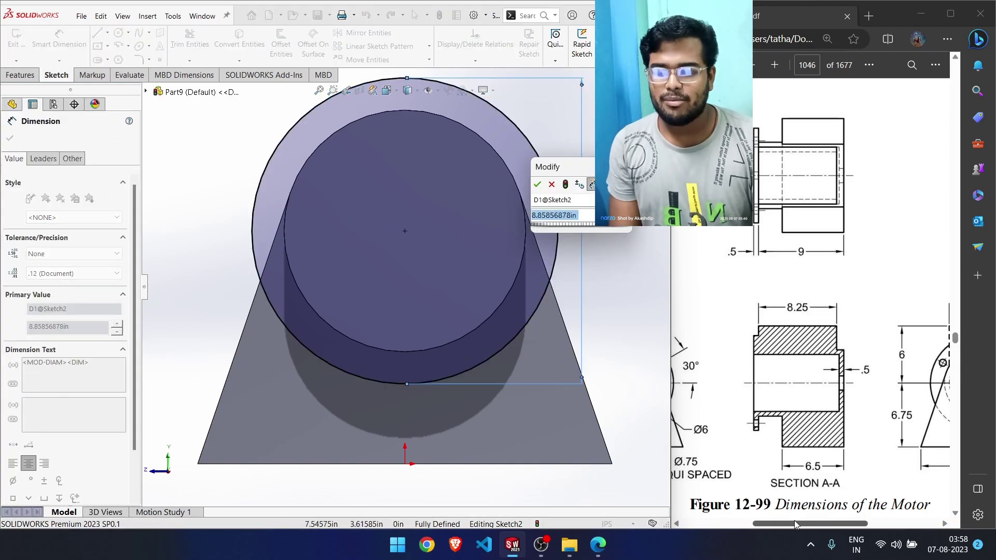
{"action": "left_click_drag", "start_coordinate": [795, 523], "coordinate": [733, 523]}
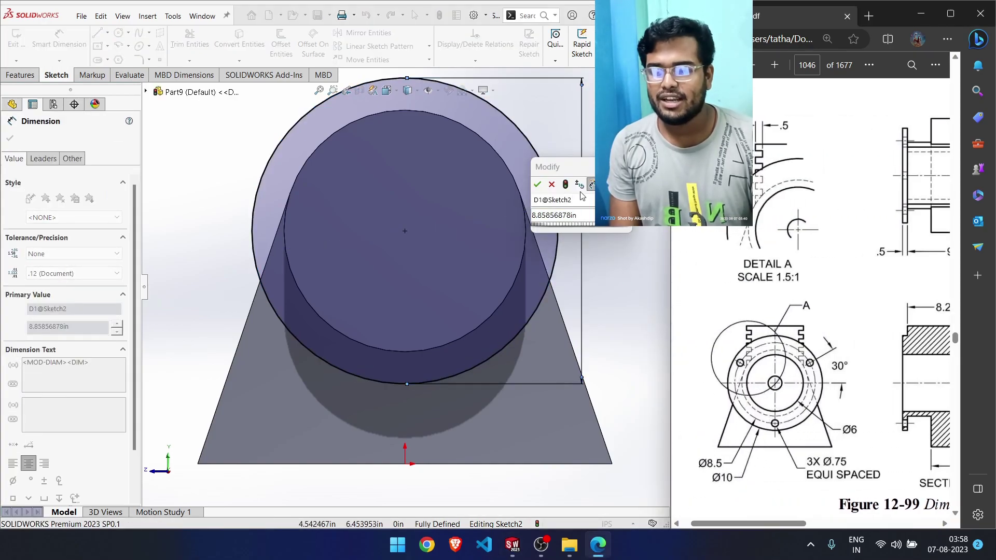
{"action": "left_click", "coordinate": [556, 166]}
{"action": "type", "text": "10"}
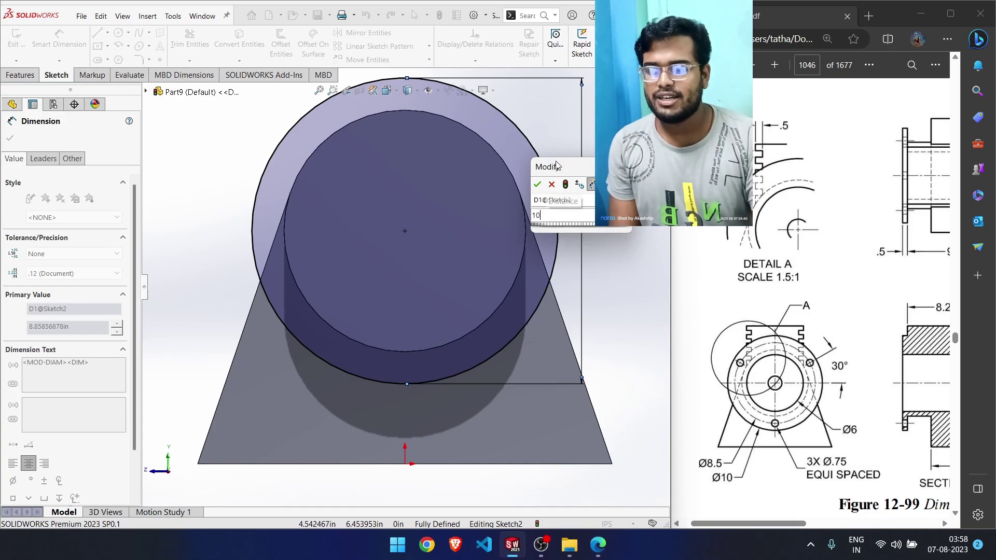
{"action": "key", "text": "Return"}
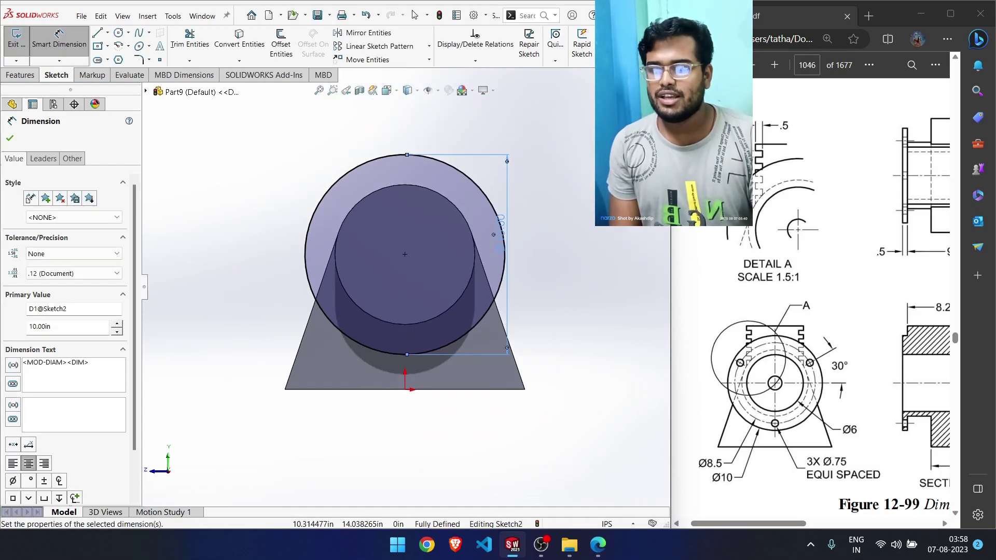
{"action": "left_click", "coordinate": [655, 98]}
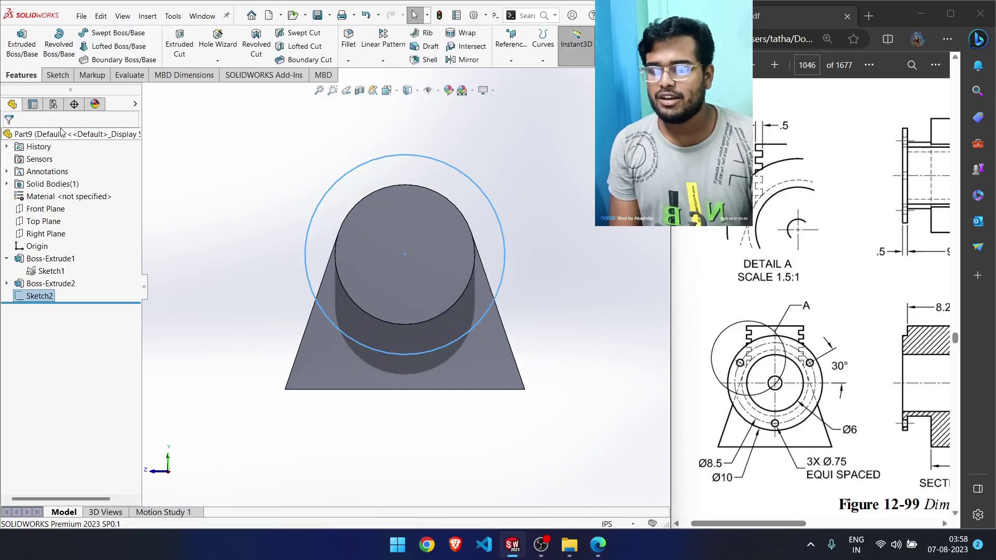
Extrude the flange circle as a blind, merged boss 0.5 in thick
{"action": "left_click", "coordinate": [22, 44]}
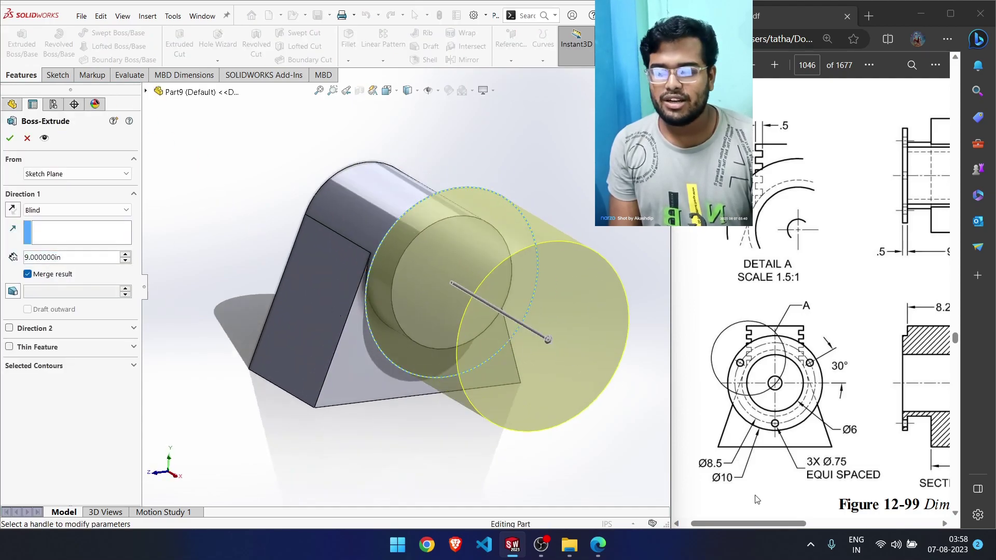
{"action": "left_click_drag", "start_coordinate": [764, 519], "coordinate": [790, 523]}
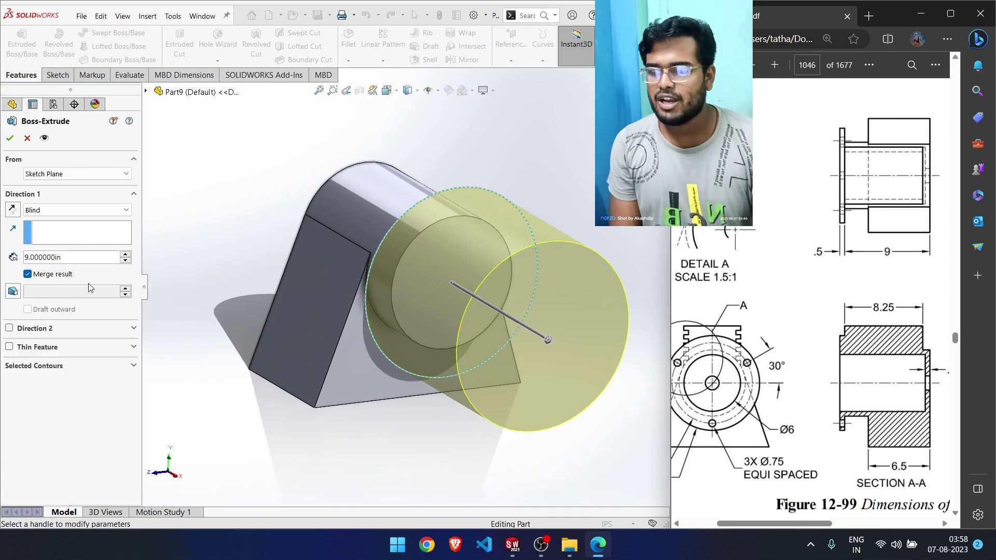
{"action": "left_click", "coordinate": [68, 258]}
{"action": "type", "text": "0.5"}
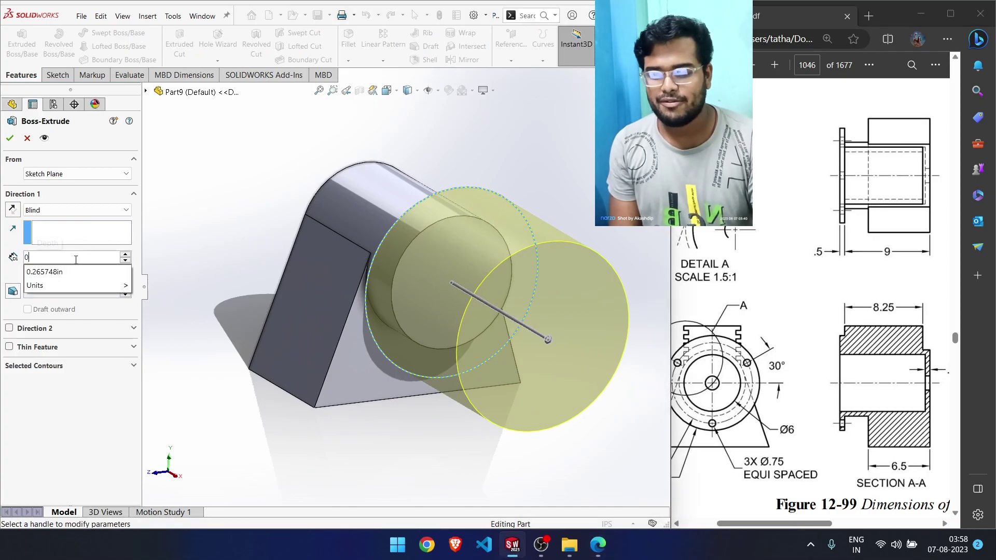
{"action": "left_click", "coordinate": [9, 138]}
Start a counterbore hole with the Hole Wizard and position it at the center of the flange's outer face
{"action": "middle_click_drag", "start_coordinate": [279, 251], "coordinate": [345, 402]}
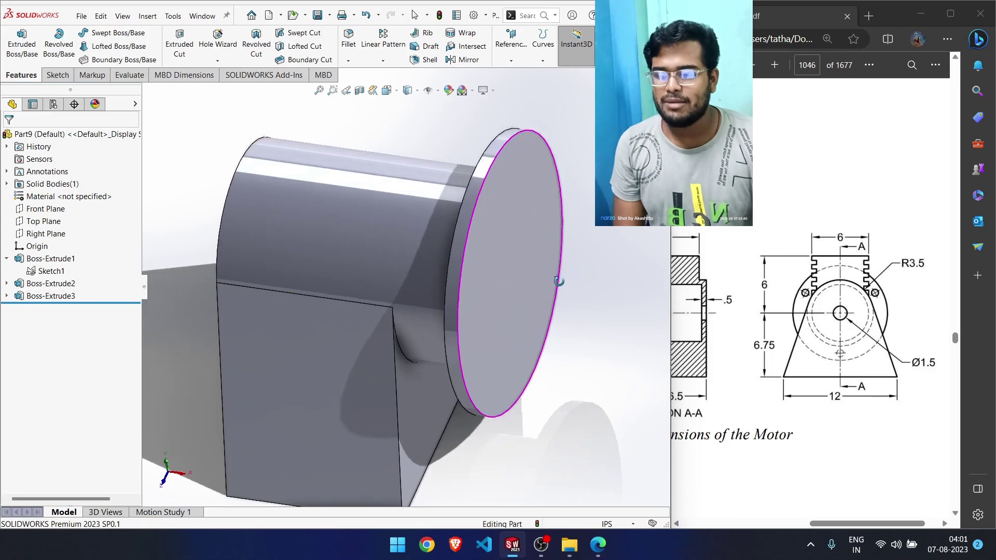
{"action": "left_click", "coordinate": [483, 274]}
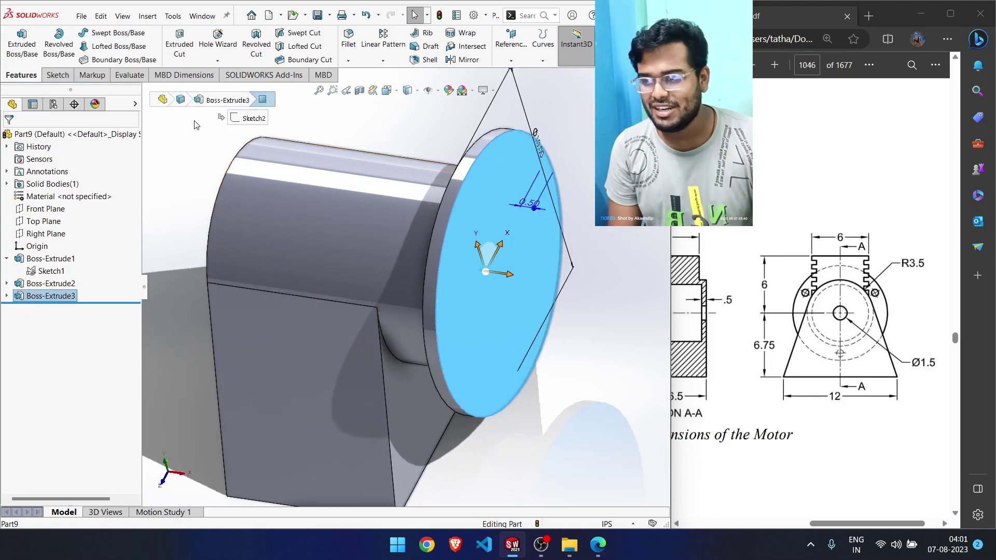
{"action": "left_click", "coordinate": [218, 47]}
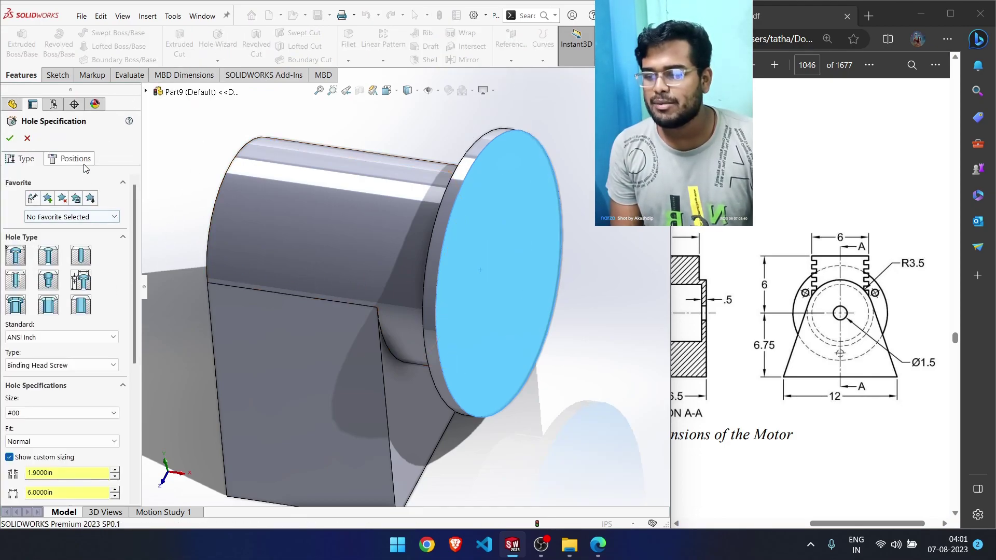
{"action": "left_click", "coordinate": [70, 158]}
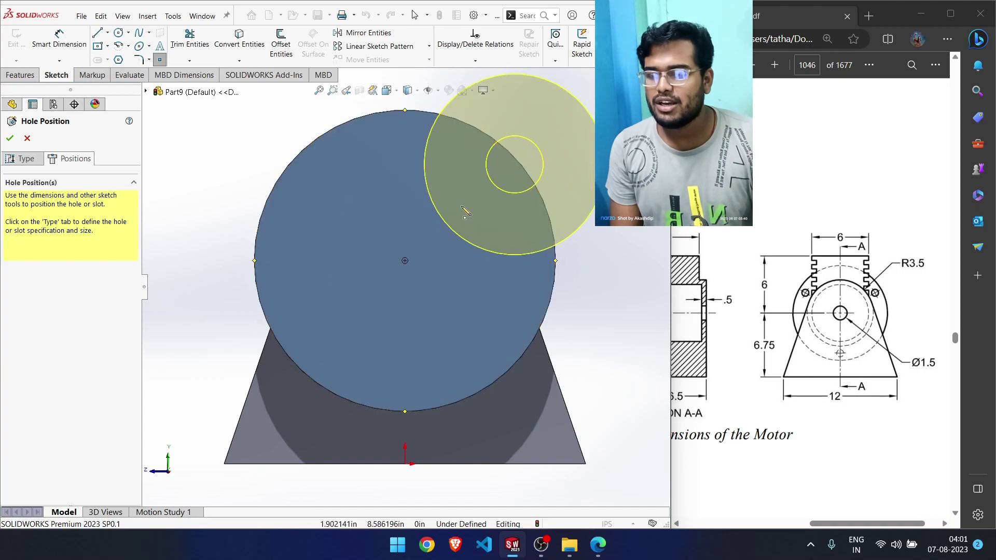
{"action": "left_click", "coordinate": [405, 261]}
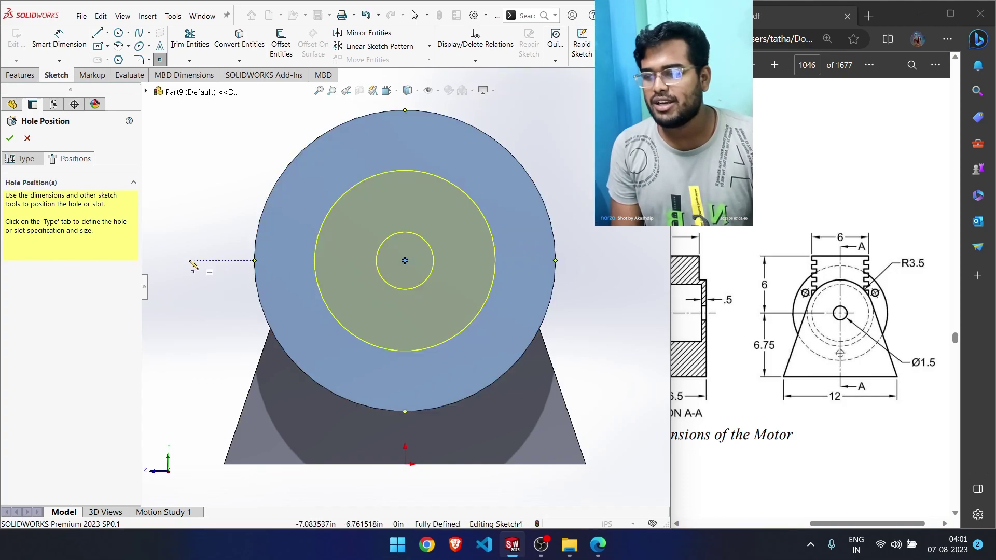
{"action": "left_click", "coordinate": [31, 161]}
{"action": "middle_click_drag", "start_coordinate": [224, 261], "coordinate": [467, 296]}
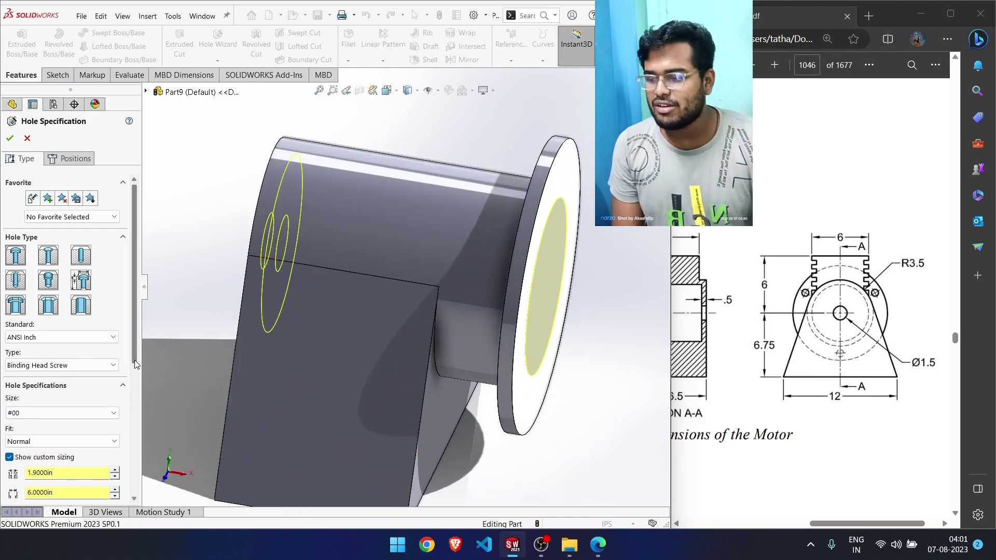
Set the counterbore's through-hole diameter to 1.5 in, keeping the 6 in bore, 9 in depth and Through All, and create the hole
{"action": "scroll", "coordinate": [137, 442], "scroll_direction": "down", "scroll_amount": 5}
{"action": "scroll", "coordinate": [138, 442], "scroll_direction": "down", "scroll_amount": 1}
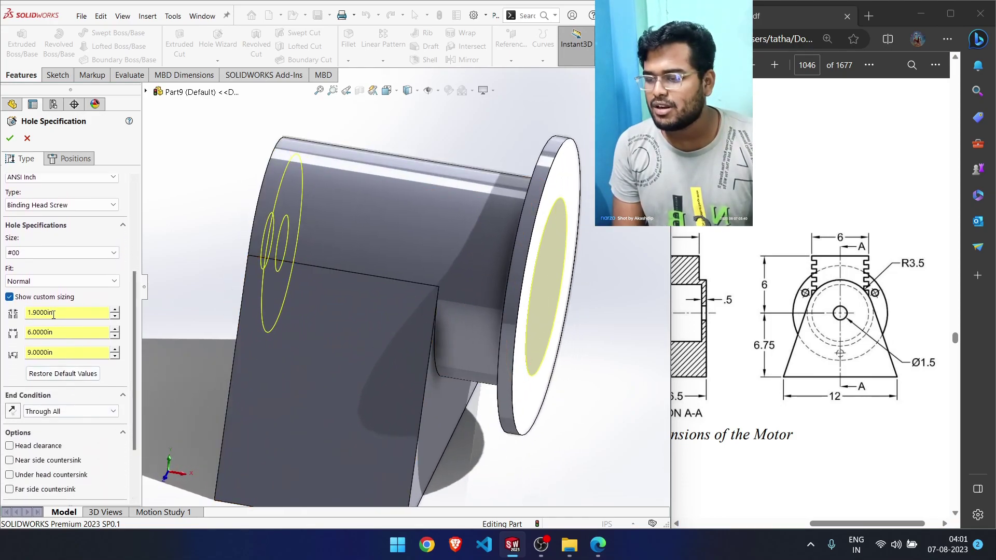
{"action": "type", "text": "1.5"}
{"action": "key", "text": "Return"}
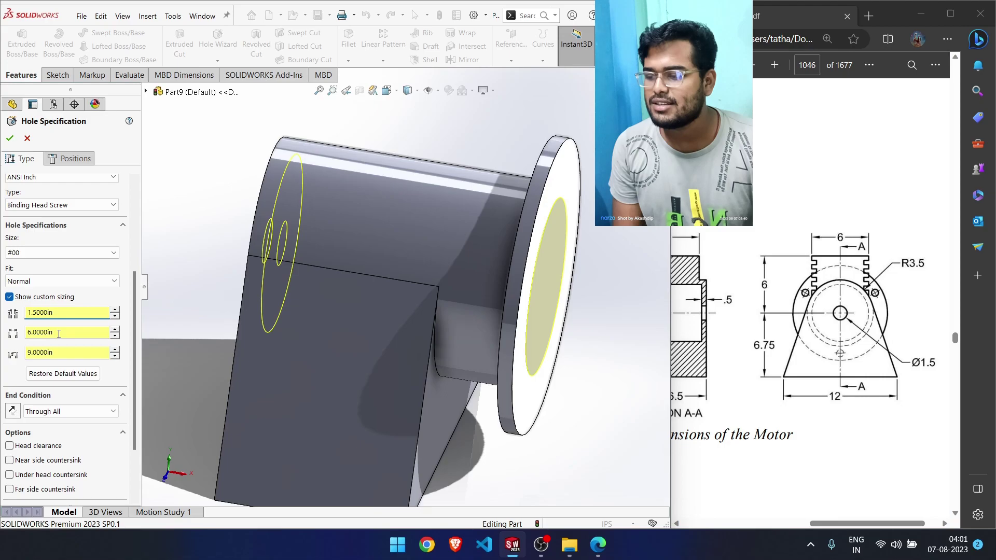
{"action": "left_click_drag", "start_coordinate": [831, 523], "coordinate": [738, 524]}
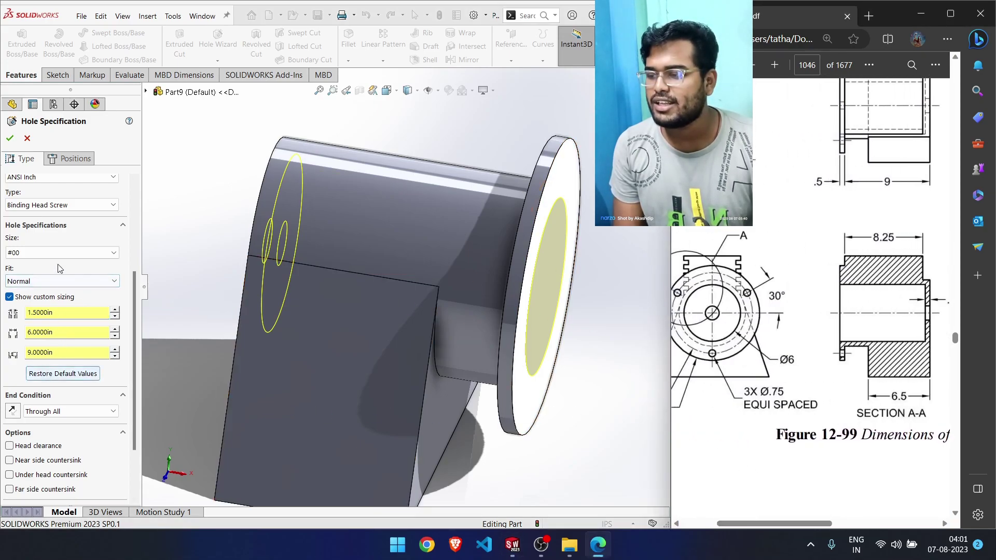
{"action": "left_click", "coordinate": [10, 138]}
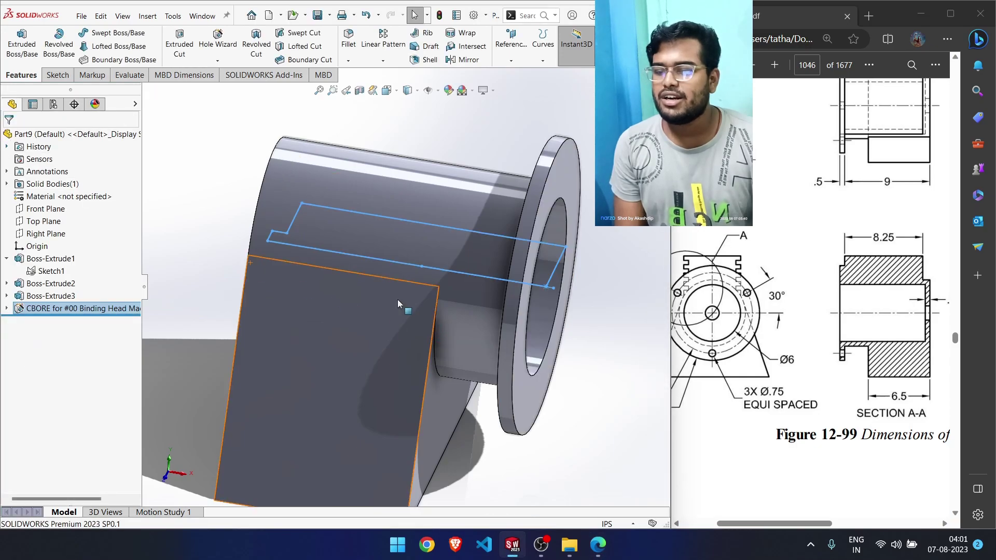
Start a new sketch on the flange's inner annular face, around the cylinder, and view it face-on
{"action": "left_click", "coordinate": [586, 392]}
{"action": "mouse_move", "coordinate": [589, 396]}
{"action": "middle_mouse_down"}
{"action": "mouse_move", "coordinate": [490, 391]}
{"action": "mouse_move", "coordinate": [467, 349]}
{"action": "mouse_move", "coordinate": [485, 338]}
{"action": "mouse_move", "coordinate": [555, 364]}
{"action": "mouse_move", "coordinate": [653, 371]}
{"action": "mouse_move", "coordinate": [574, 356]}
{"action": "mouse_move", "coordinate": [590, 255]}
{"action": "middle_mouse_up"}
{"action": "left_click", "coordinate": [590, 255]}
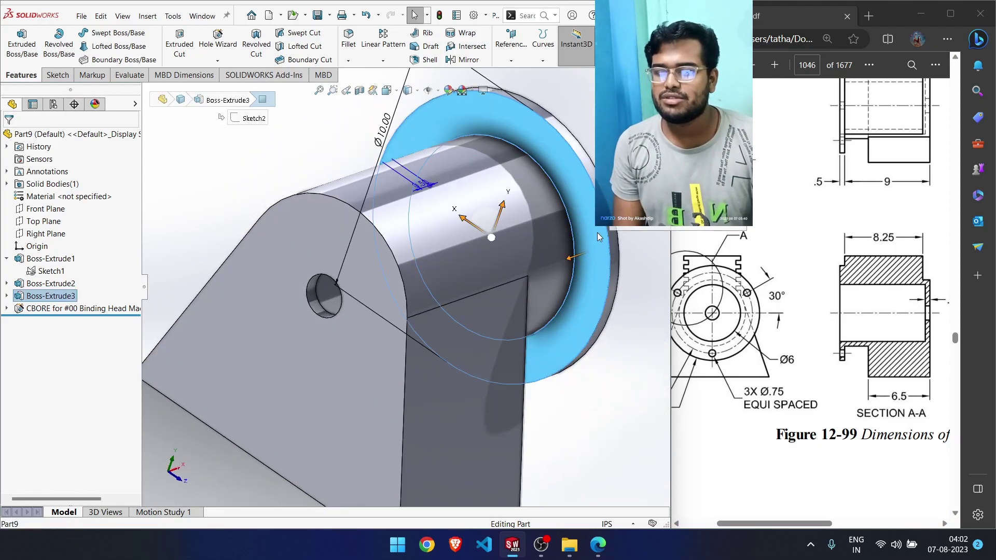
{"action": "left_click", "coordinate": [633, 228]}
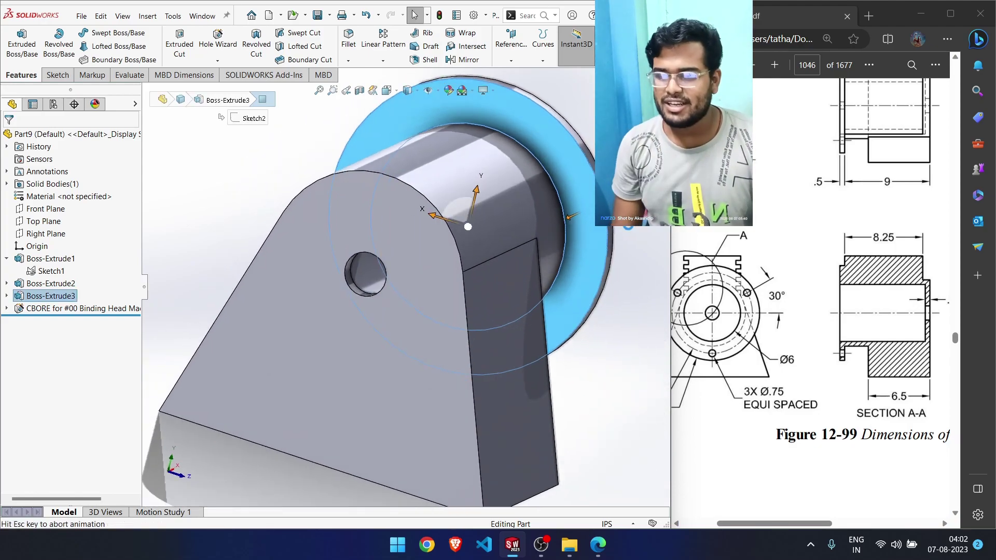
{"action": "scroll", "coordinate": [445, 324], "scroll_direction": "down", "scroll_amount": 3}
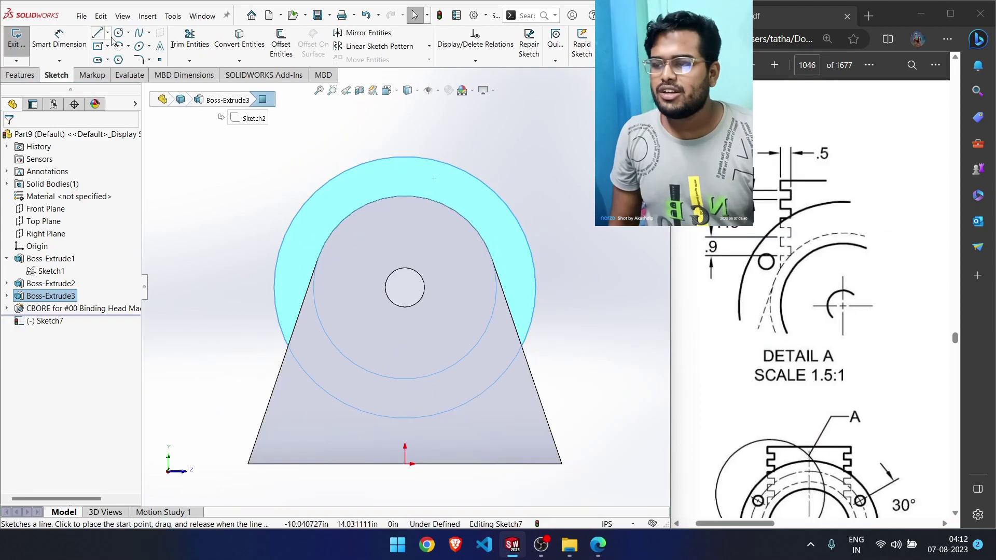
Sketch a vertical construction centerline of infinite length through the origin
{"action": "left_click", "coordinate": [108, 32]}
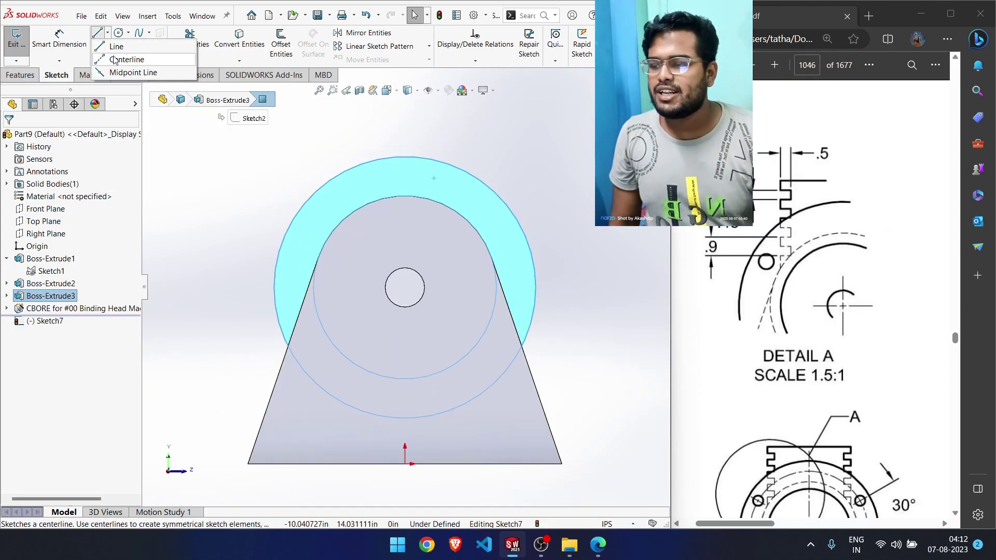
{"action": "left_click", "coordinate": [117, 59]}
{"action": "left_click", "coordinate": [27, 291]}
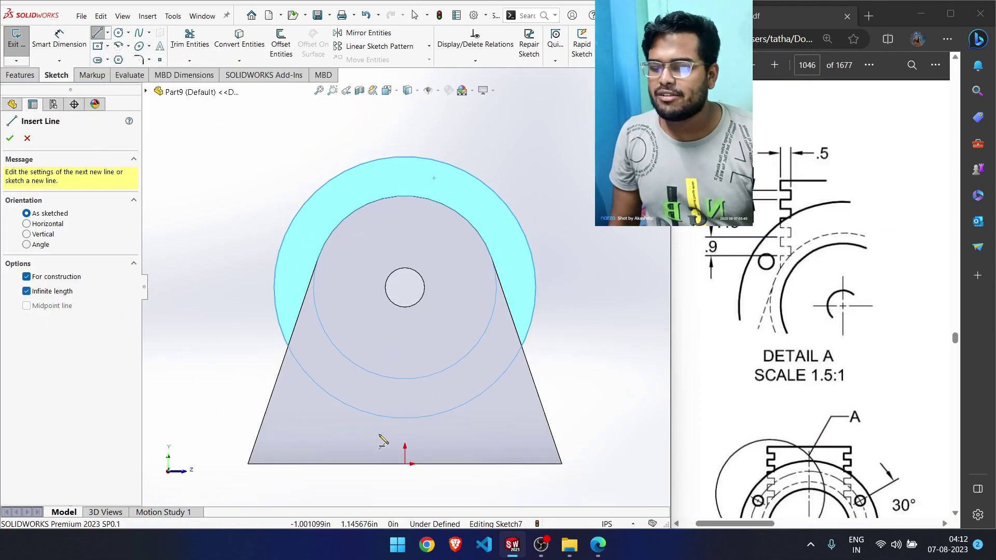
{"action": "left_click", "coordinate": [406, 463]}
{"action": "left_click", "coordinate": [407, 416]}
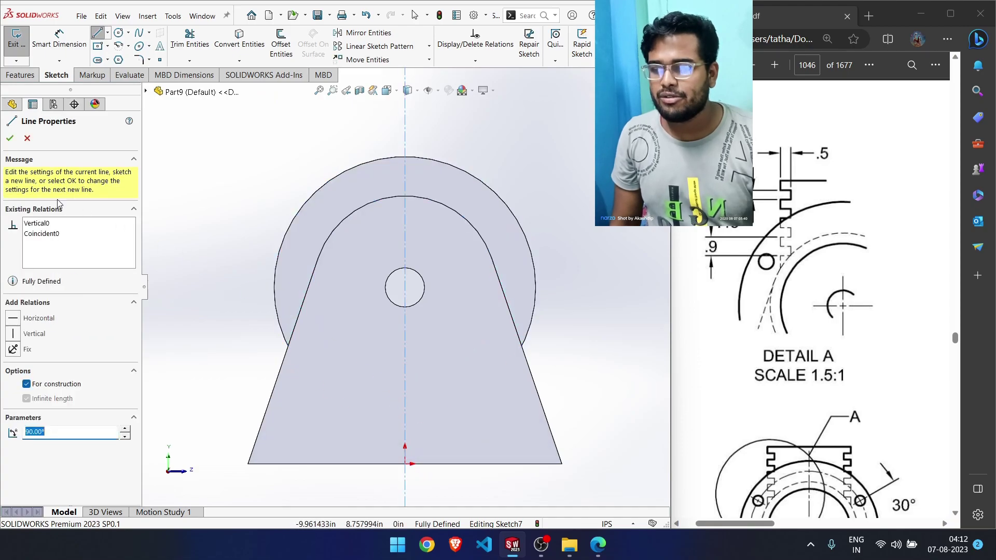
{"action": "left_click", "coordinate": [10, 140]}
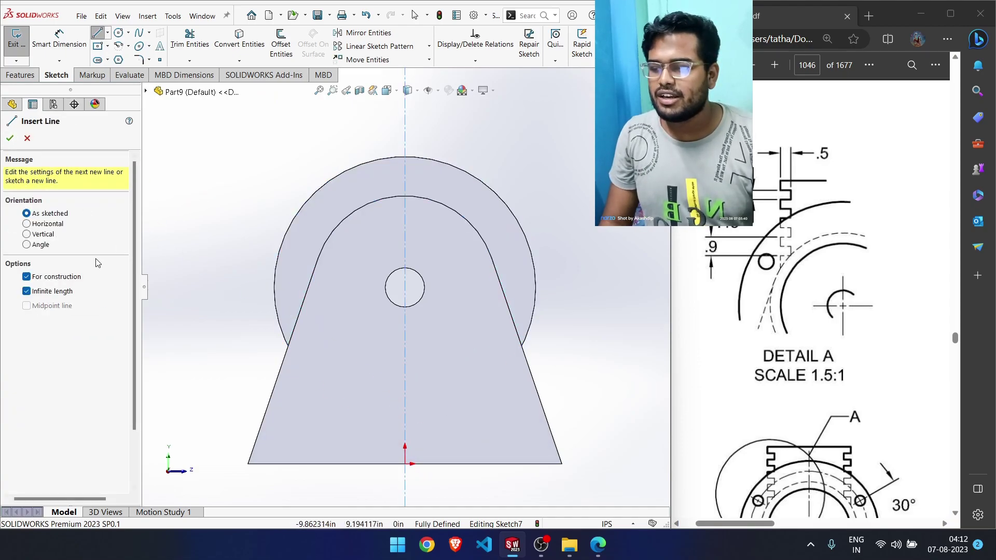
Sketch an open chain of vertical and horizontal lines beside the centerline, rising from inside the flange through four rectangular notches to a horizontal top line
{"action": "right_click_drag", "start_coordinate": [225, 197], "coordinate": [165, 207]}
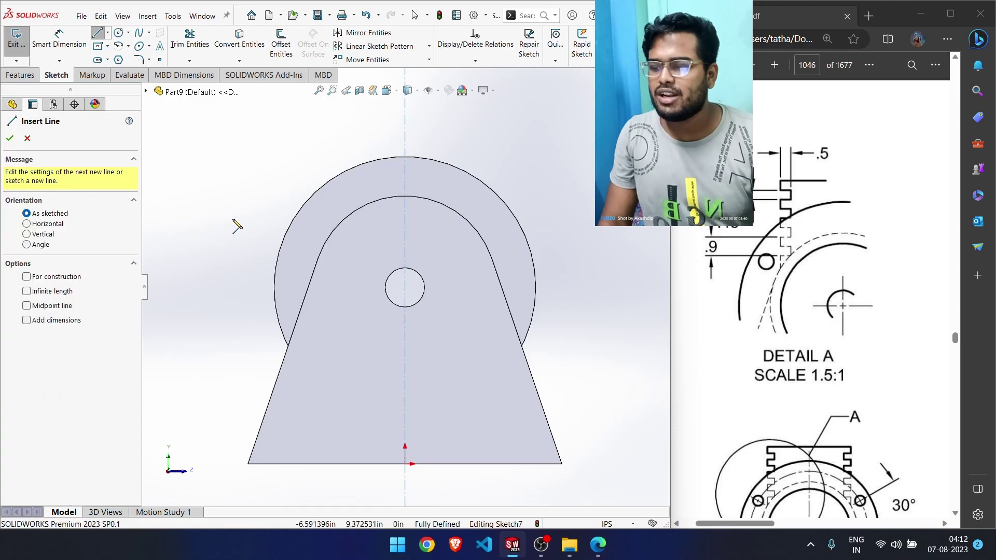
{"action": "key", "text": "f"}
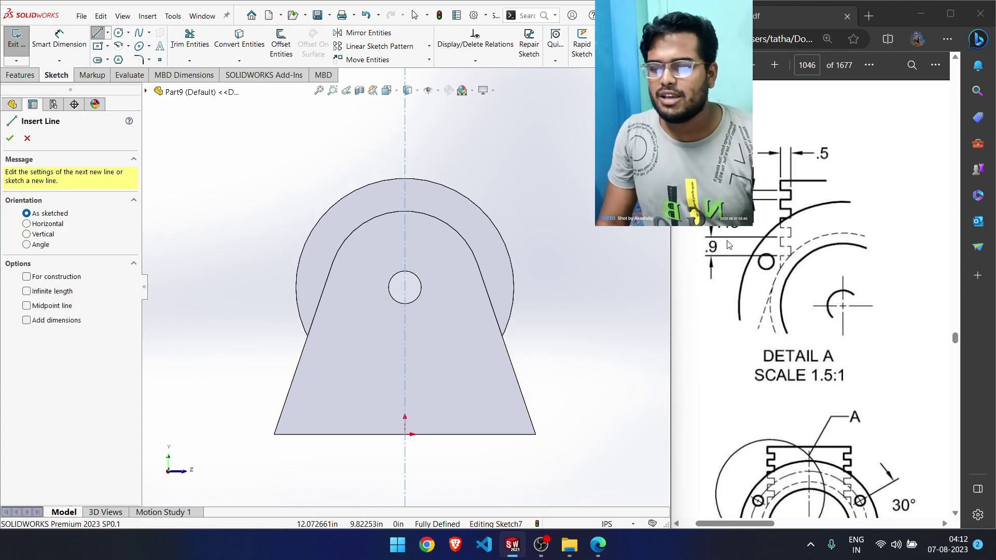
{"action": "scroll", "coordinate": [283, 188], "scroll_direction": "down", "scroll_amount": 3}
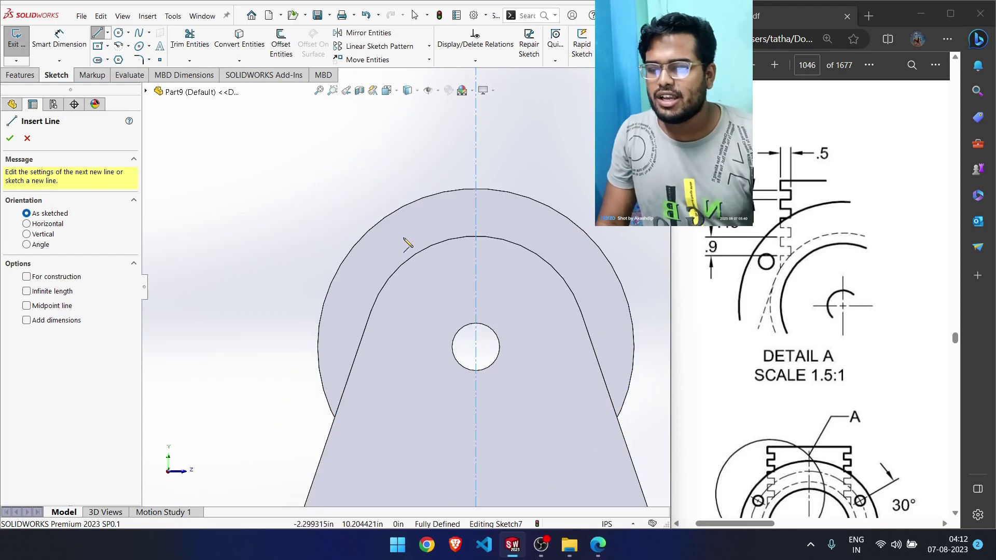
{"action": "left_click", "coordinate": [403, 237]}
{"action": "left_click", "coordinate": [403, 181]}
{"action": "left_click", "coordinate": [428, 181]}
{"action": "left_click", "coordinate": [428, 163]}
{"action": "left_click", "coordinate": [403, 163]}
{"action": "left_click", "coordinate": [404, 151]}
{"action": "left_click", "coordinate": [428, 151]}
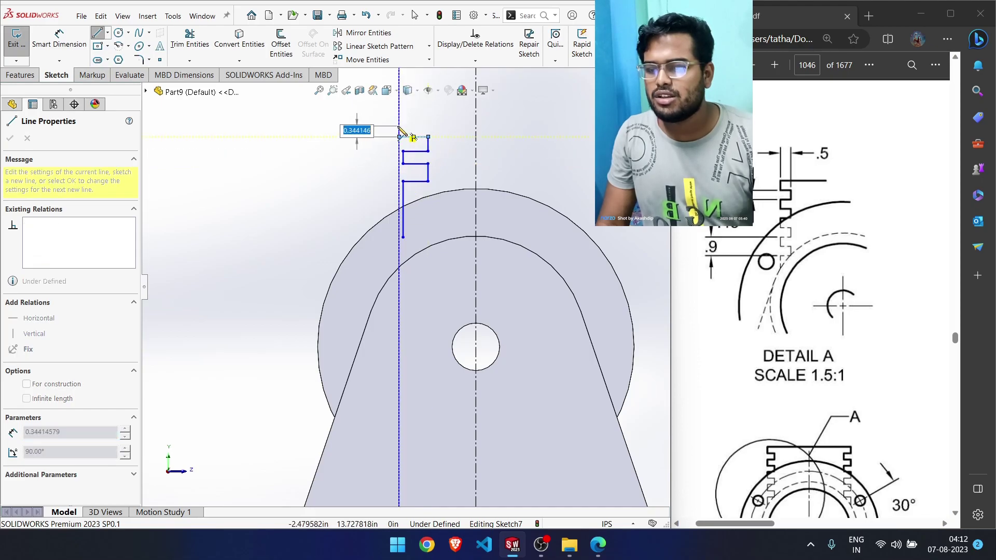
{"action": "left_click", "coordinate": [399, 123]}
{"action": "left_click", "coordinate": [413, 122]}
{"action": "middle_click_drag", "start_coordinate": [418, 122], "coordinate": [413, 246], "text": "ctrl"}
{"action": "left_click", "coordinate": [410, 228]}
{"action": "left_click", "coordinate": [396, 228]}
{"action": "left_click", "coordinate": [395, 206]}
{"action": "left_click", "coordinate": [412, 206]}
{"action": "left_click", "coordinate": [412, 186]}
{"action": "left_click", "coordinate": [391, 186]}
{"action": "left_click", "coordinate": [391, 165]}
{"action": "left_click", "coordinate": [434, 165]}
{"action": "key", "text": "Escape"}
{"action": "key", "text": "Escape"}
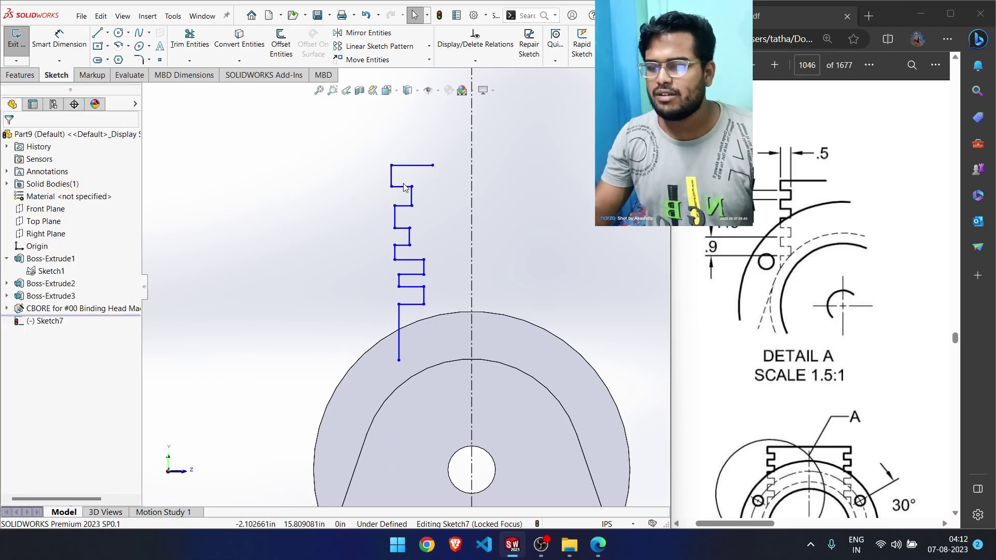
{"action": "left_click", "coordinate": [392, 178]}
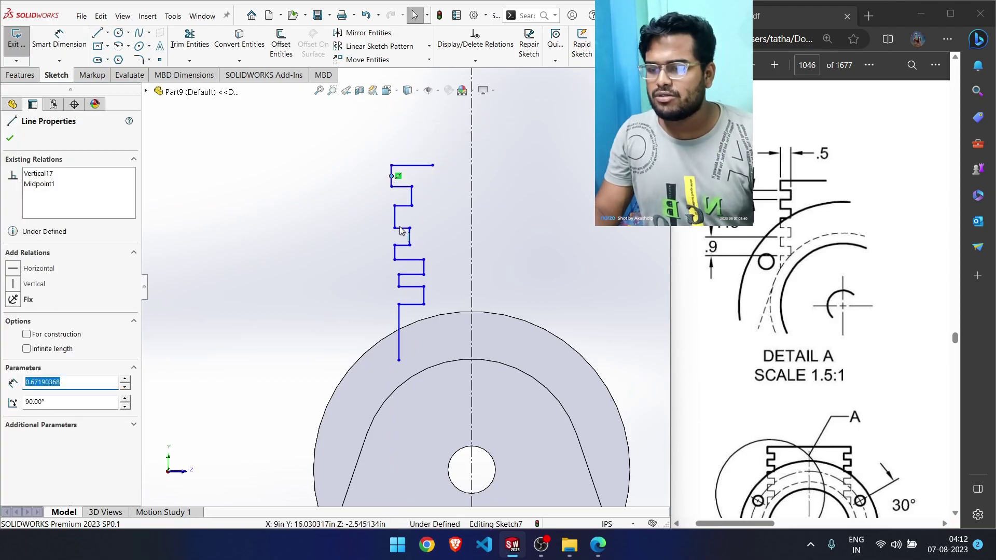
{"action": "left_click", "coordinate": [395, 216], "text": "ctrl"}
{"action": "left_click", "coordinate": [395, 253], "text": "ctrl"}
{"action": "left_click", "coordinate": [399, 281], "text": "ctrl"}
{"action": "left_click", "coordinate": [400, 312], "text": "ctrl"}
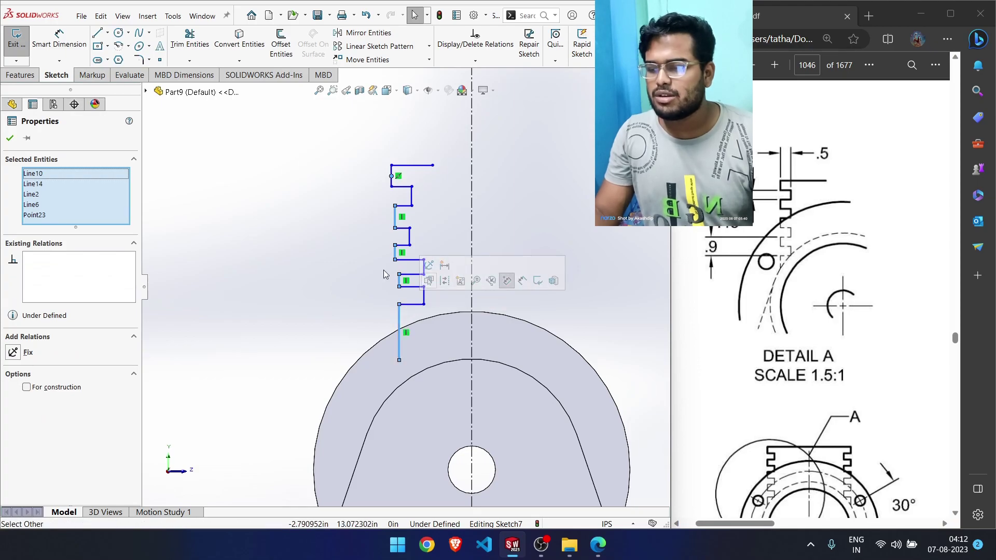
{"action": "left_click", "coordinate": [270, 287]}
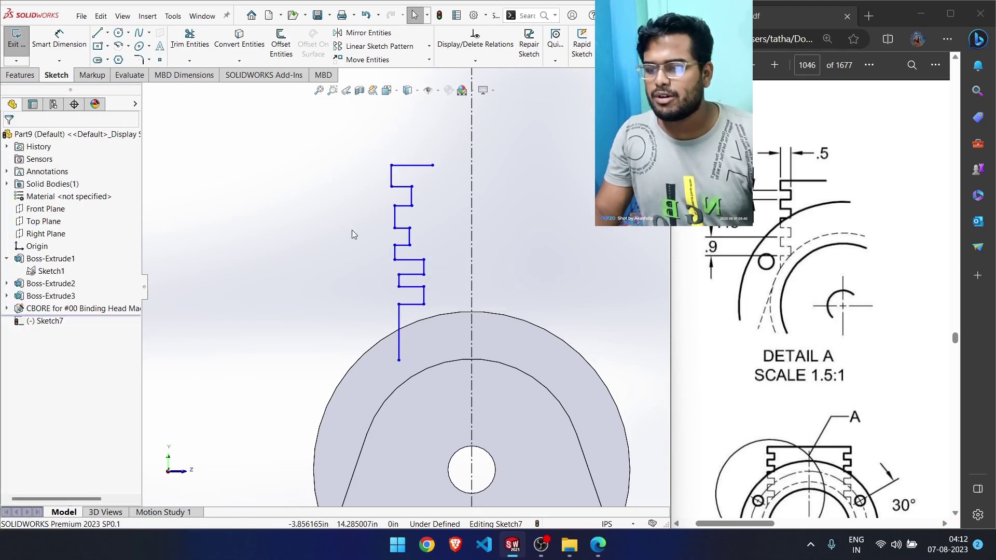
Make the five outer vertical lines of the notched profile collinear and equal in length
{"action": "left_click", "coordinate": [393, 178]}
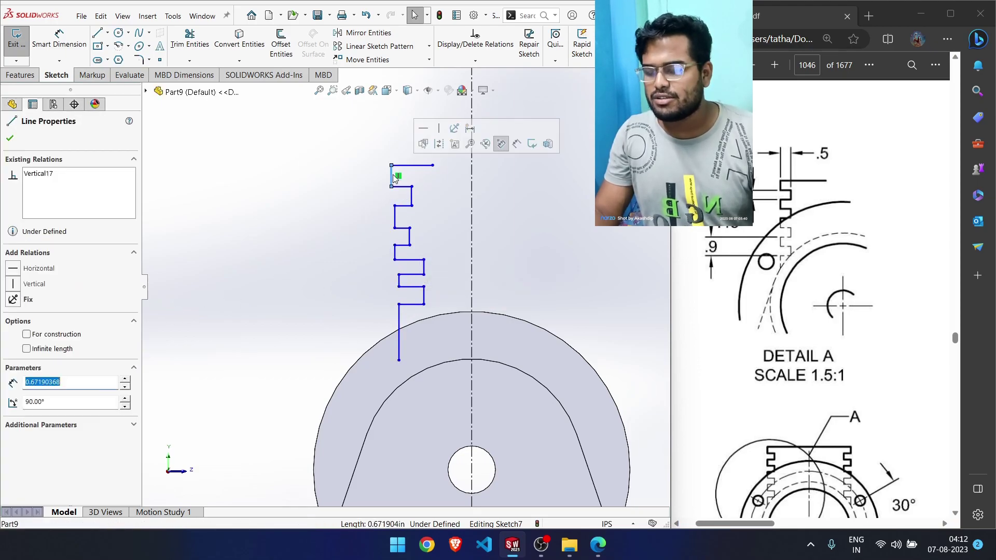
{"action": "left_click", "coordinate": [395, 218], "text": "ctrl"}
{"action": "left_click", "coordinate": [396, 253], "text": "ctrl"}
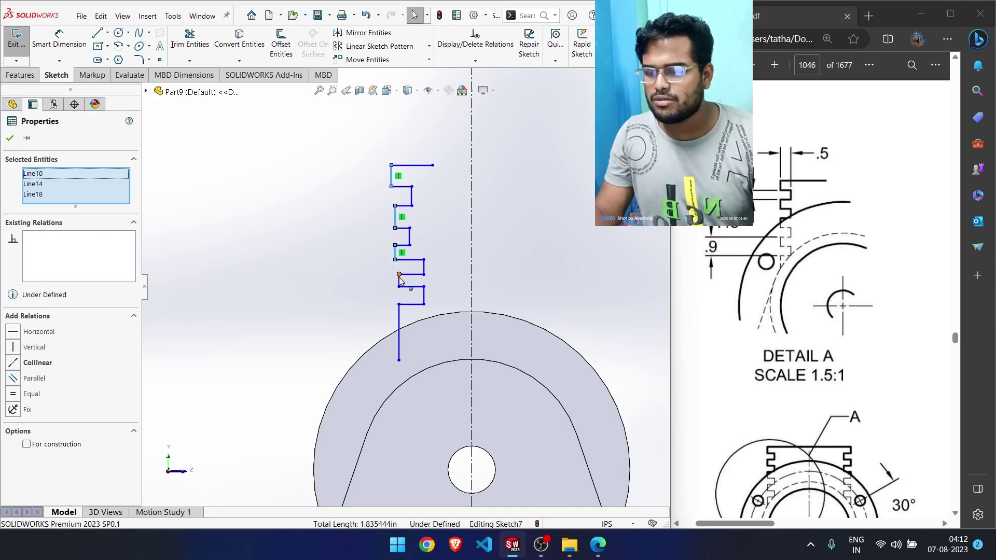
{"action": "left_click", "coordinate": [399, 279], "text": "ctrl"}
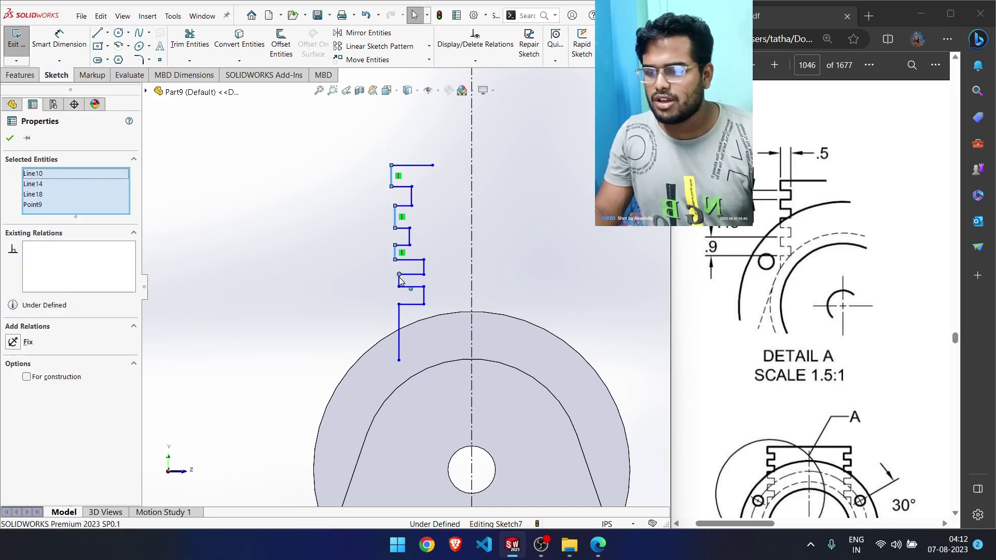
{"action": "right_click", "coordinate": [37, 204]}
{"action": "left_click", "coordinate": [62, 222]}
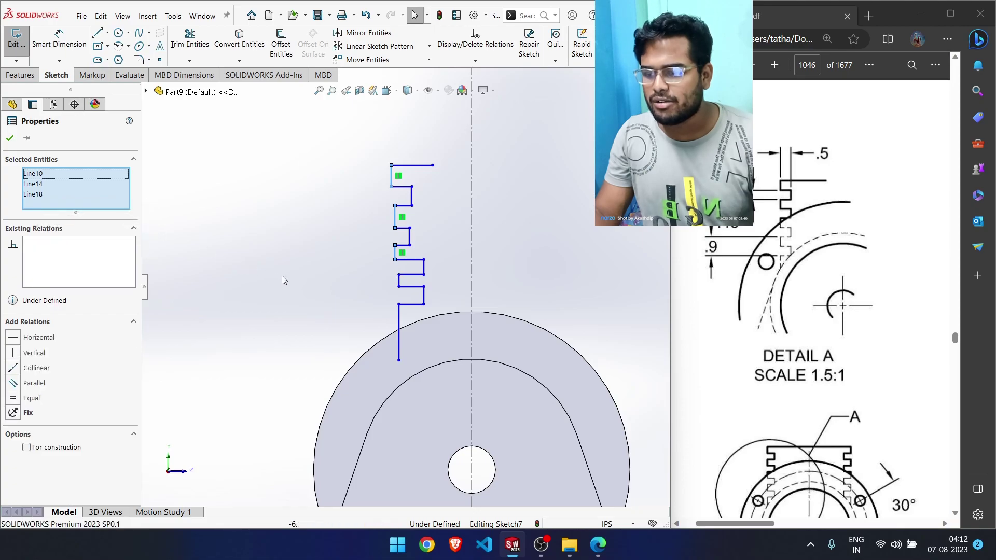
{"action": "left_click", "coordinate": [400, 280], "text": "ctrl"}
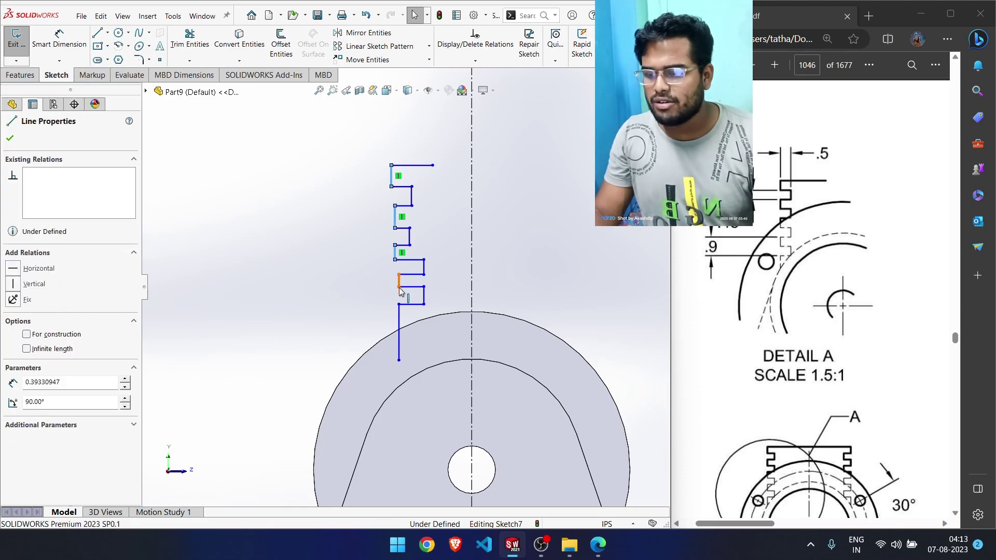
{"action": "left_click", "coordinate": [400, 318], "text": "ctrl"}
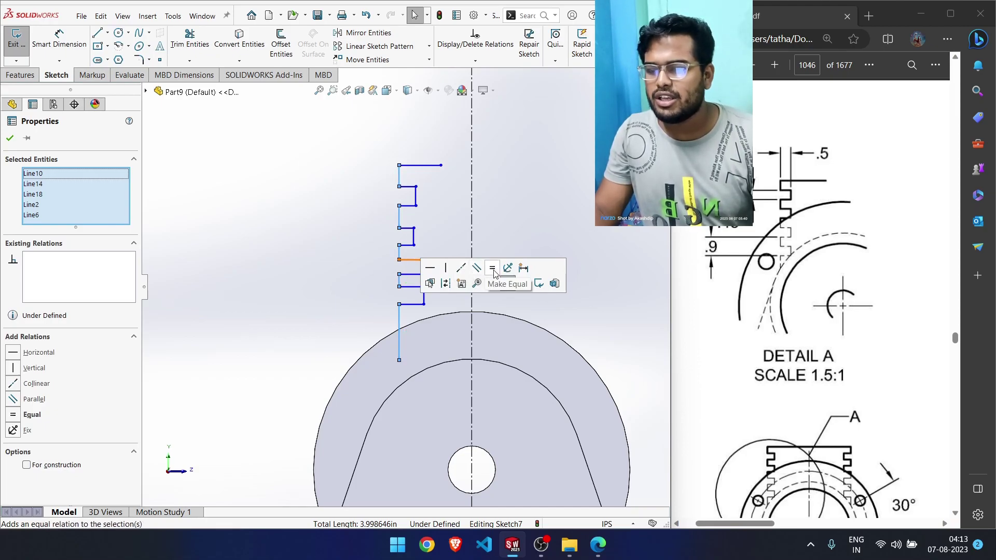
{"action": "left_click", "coordinate": [463, 269]}
{"action": "left_click", "coordinate": [431, 191]}
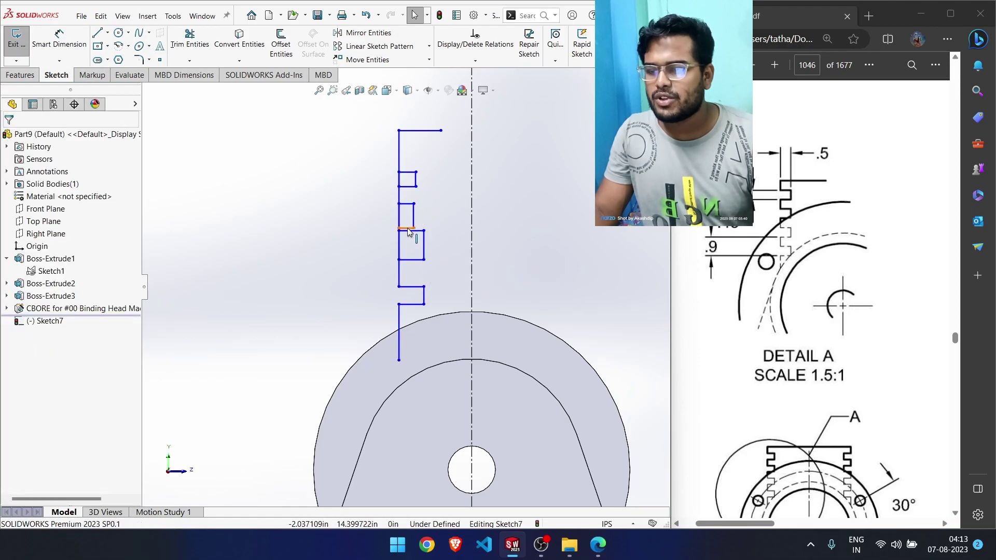
Move the horizontal edges of the lower notches apart so that neighbouring notches are clearly separated
{"action": "scroll", "coordinate": [405, 230], "scroll_direction": "down", "scroll_amount": 10}
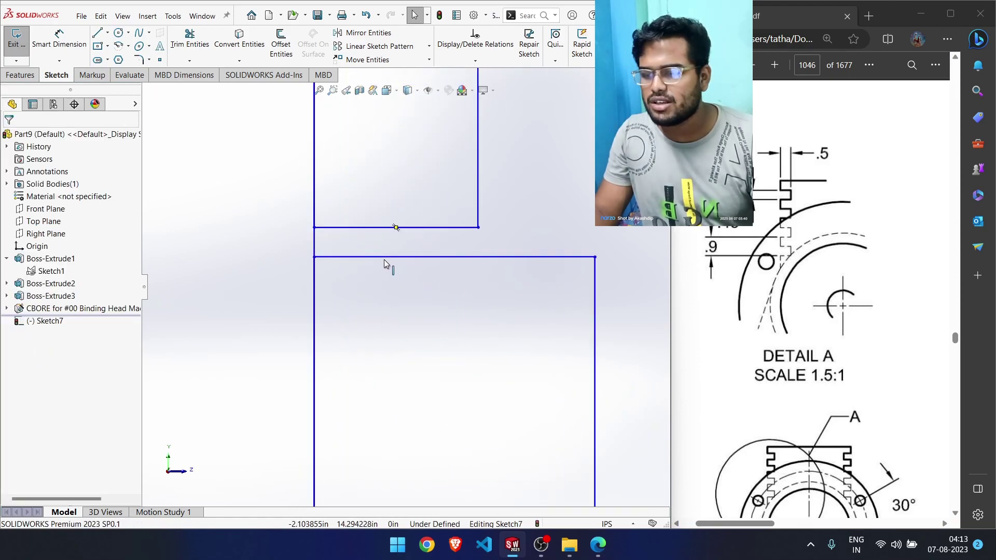
{"action": "left_click", "coordinate": [328, 226]}
{"action": "left_click_drag", "start_coordinate": [323, 218], "coordinate": [323, 192]}
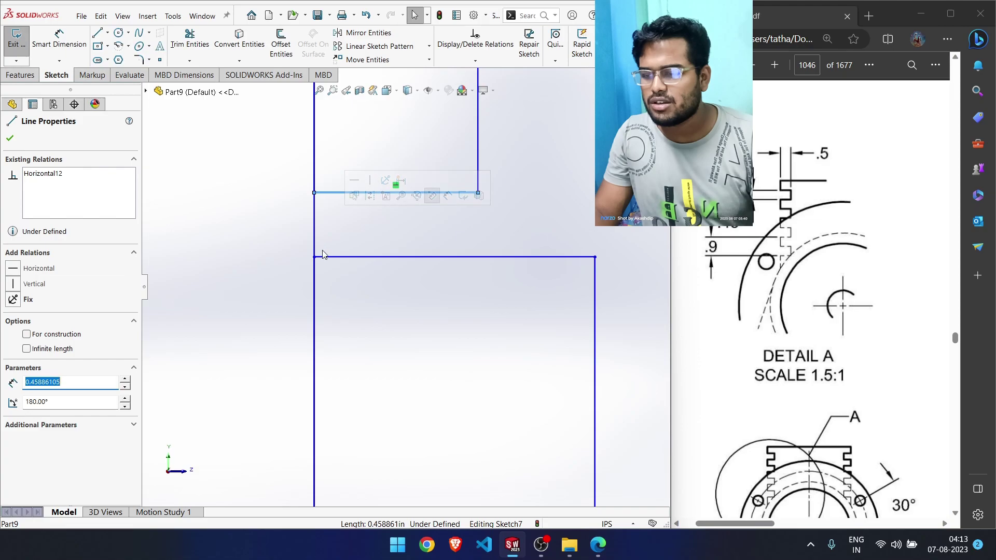
{"action": "left_click_drag", "start_coordinate": [323, 256], "coordinate": [327, 406]}
{"action": "scroll", "coordinate": [385, 304], "scroll_direction": "up", "scroll_amount": 5}
{"action": "scroll", "coordinate": [415, 236], "scroll_direction": "up", "scroll_amount": 2}
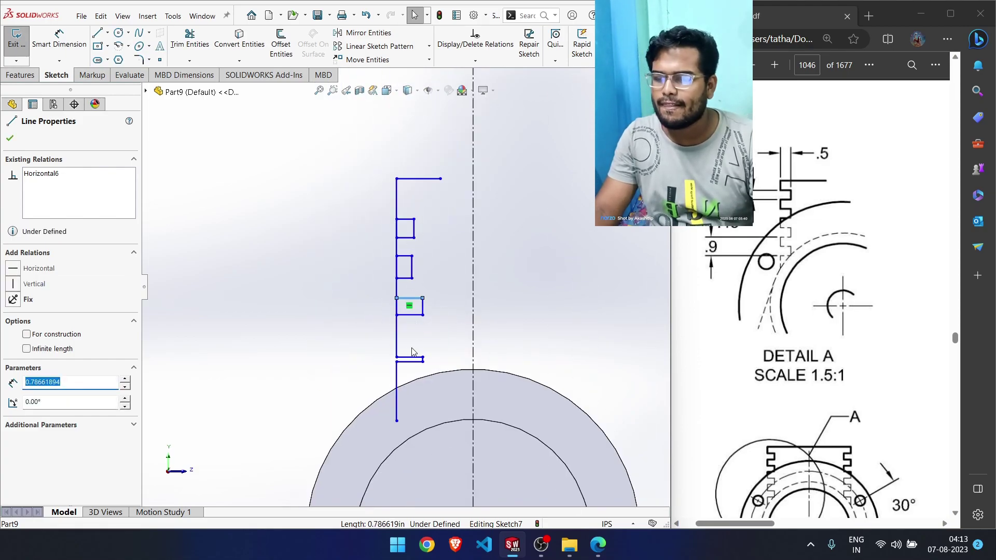
{"action": "left_click_drag", "start_coordinate": [405, 362], "coordinate": [410, 350]}
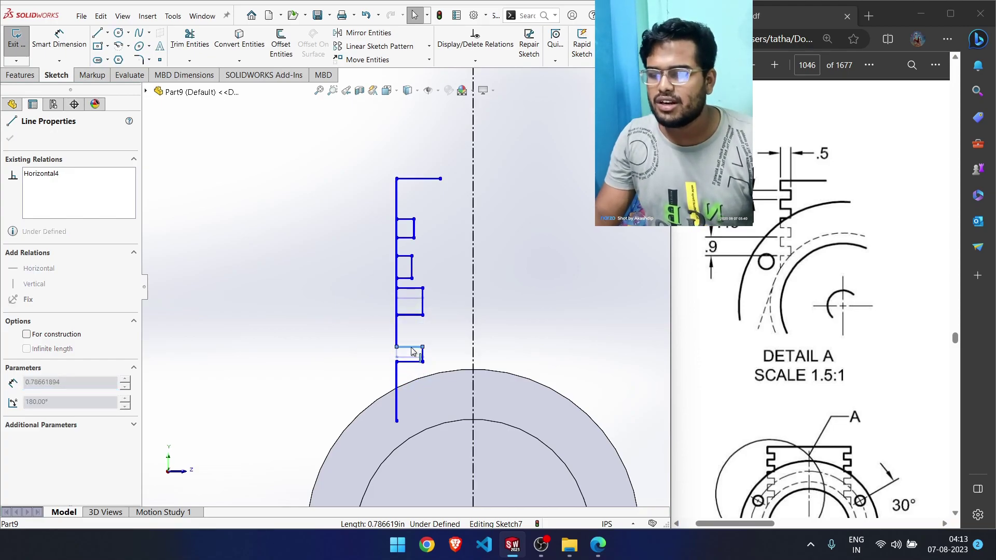
{"action": "left_click_drag", "start_coordinate": [412, 351], "coordinate": [412, 351]}
{"action": "left_click", "coordinate": [426, 221]}
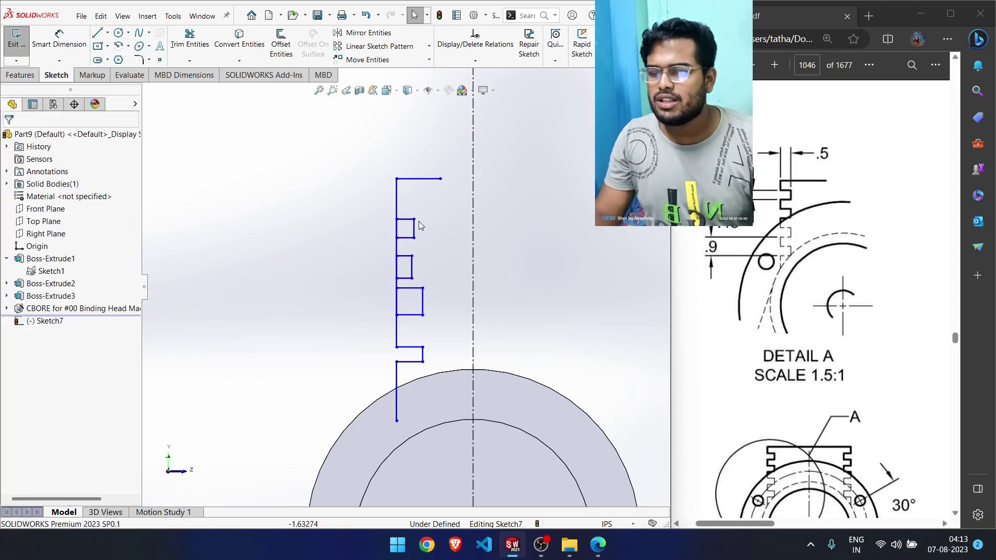
Raise the profile's top line and the upper notches' horizontal edges to space the notches out along the profile
{"action": "left_click_drag", "start_coordinate": [415, 180], "coordinate": [416, 127]}
{"action": "scroll", "coordinate": [427, 212], "scroll_direction": "up", "scroll_amount": 2}
{"action": "mouse_move", "coordinate": [408, 177]}
{"action": "left_mouse_down"}
{"action": "mouse_move", "coordinate": [414, 129]}
{"action": "mouse_move", "coordinate": [413, 179]}
{"action": "mouse_move", "coordinate": [412, 160]}
{"action": "left_mouse_up"}
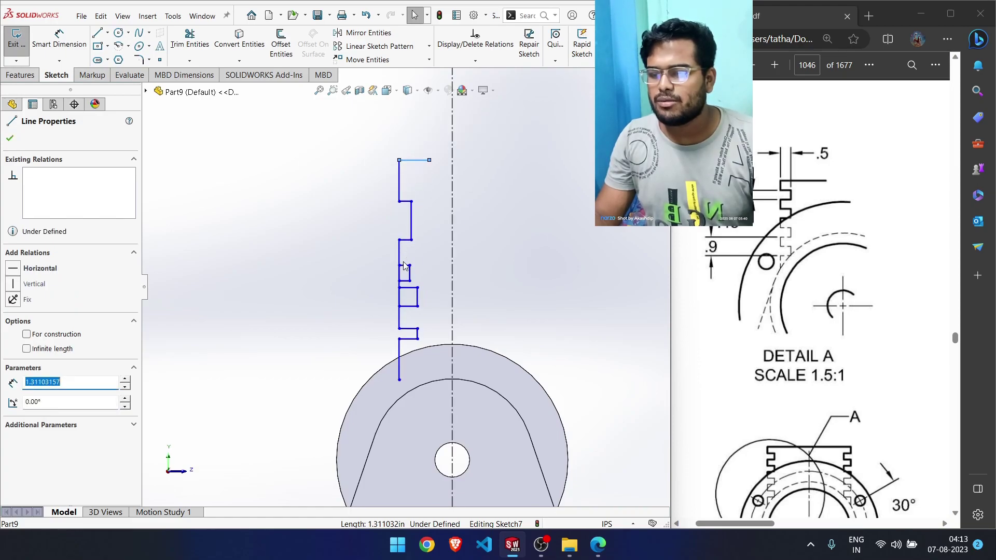
{"action": "left_click_drag", "start_coordinate": [405, 268], "coordinate": [409, 139]}
{"action": "scroll", "coordinate": [419, 176], "scroll_direction": "down", "scroll_amount": 2}
{"action": "scroll", "coordinate": [411, 196], "scroll_direction": "up", "scroll_amount": 2}
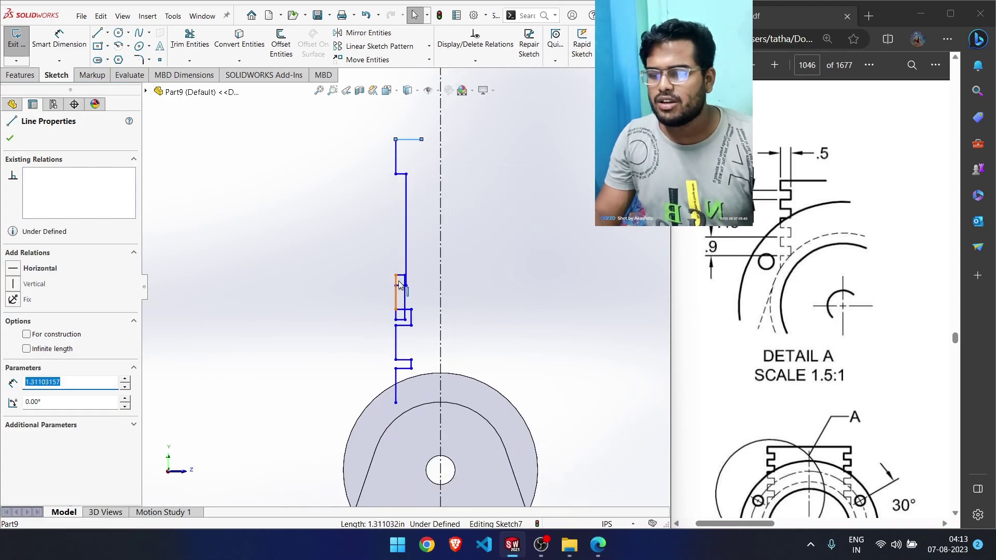
{"action": "left_click_drag", "start_coordinate": [400, 284], "coordinate": [407, 209]}
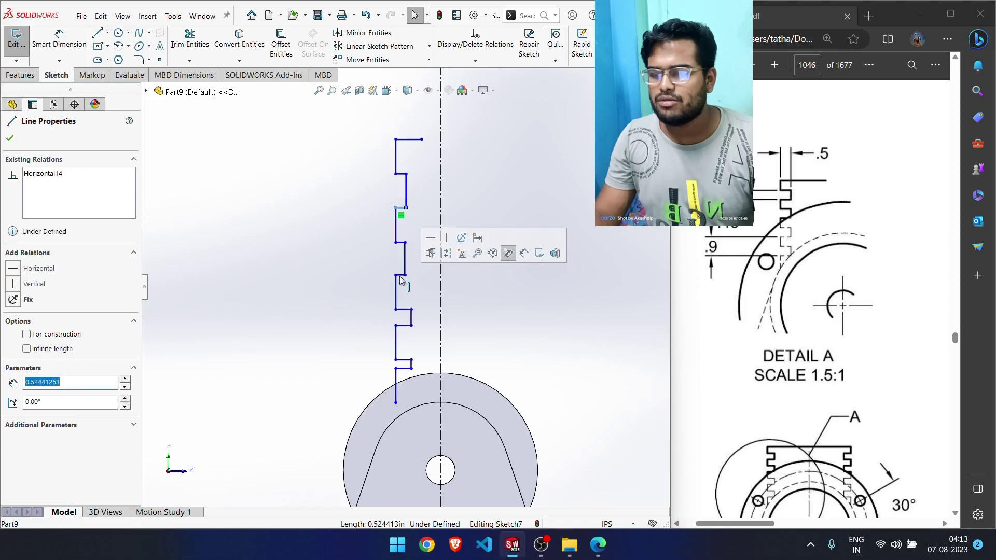
{"action": "scroll", "coordinate": [398, 224], "scroll_direction": "down", "scroll_amount": 2}
{"action": "left_click", "coordinate": [430, 231]}
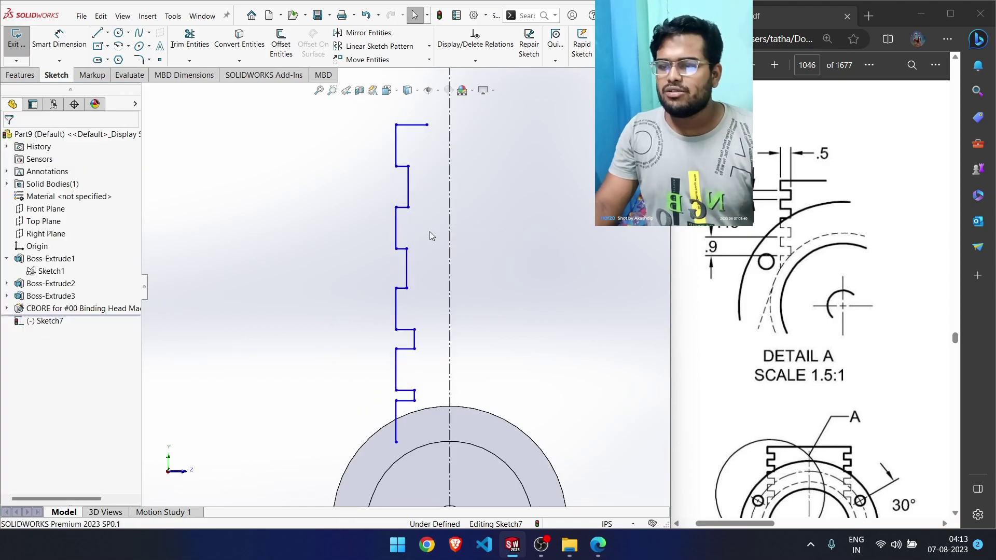
Make the four inner vertical lines of the notches collinear and equal in length
{"action": "left_click", "coordinate": [408, 186]}
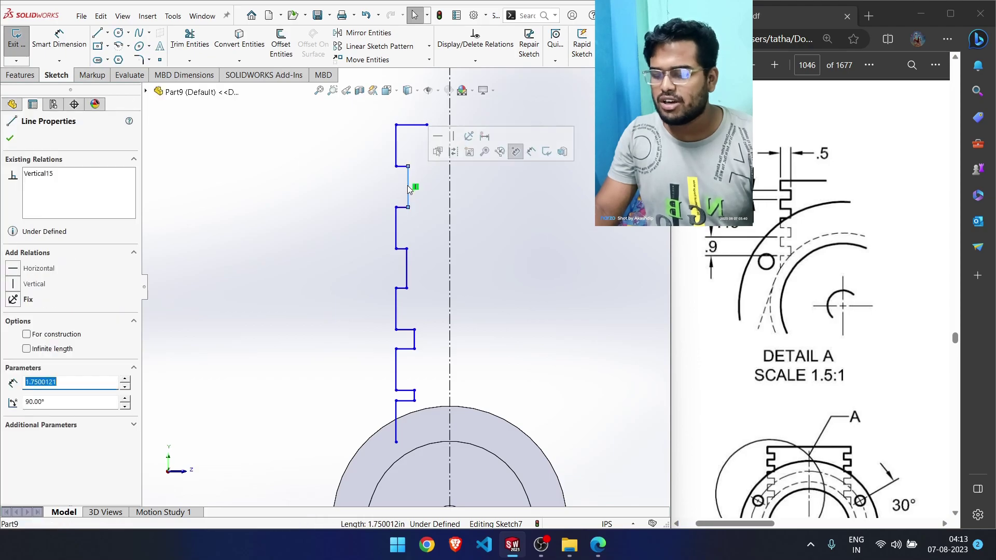
{"action": "left_click", "coordinate": [408, 262], "text": "ctrl"}
{"action": "left_click", "coordinate": [415, 342], "text": "ctrl"}
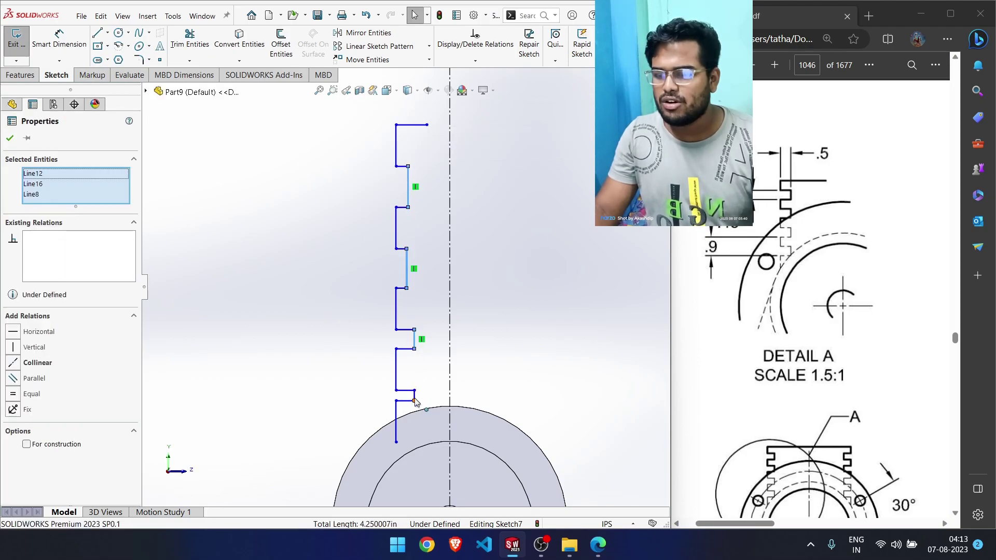
{"action": "left_click", "coordinate": [414, 395], "text": "ctrl"}
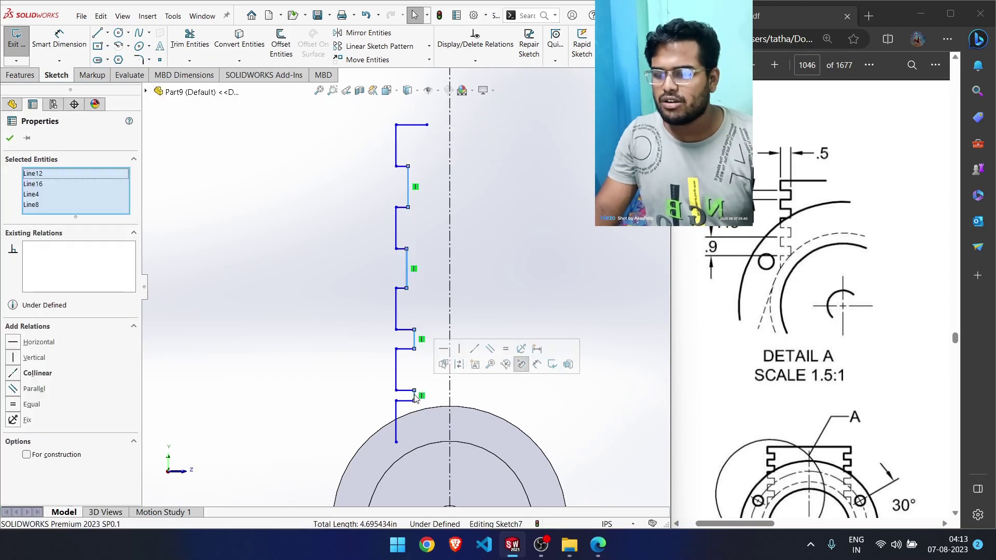
{"action": "left_click", "coordinate": [473, 352]}
{"action": "left_click", "coordinate": [510, 353]}
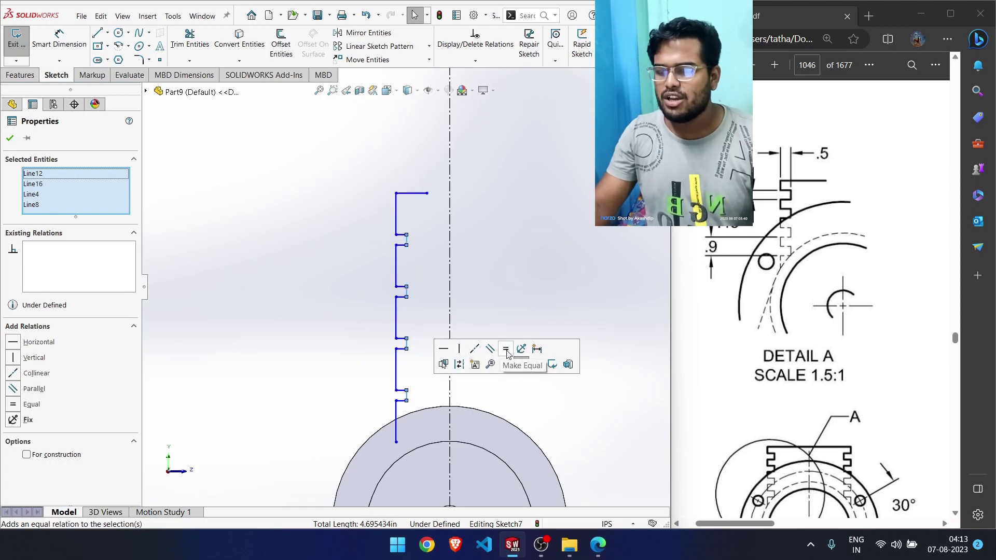
Dimension the topmost outer vertical line of the notched profile and set it to 0.45 in
{"action": "left_click", "coordinate": [406, 268]}
{"action": "right_click_drag", "start_coordinate": [343, 249], "coordinate": [368, 197]}
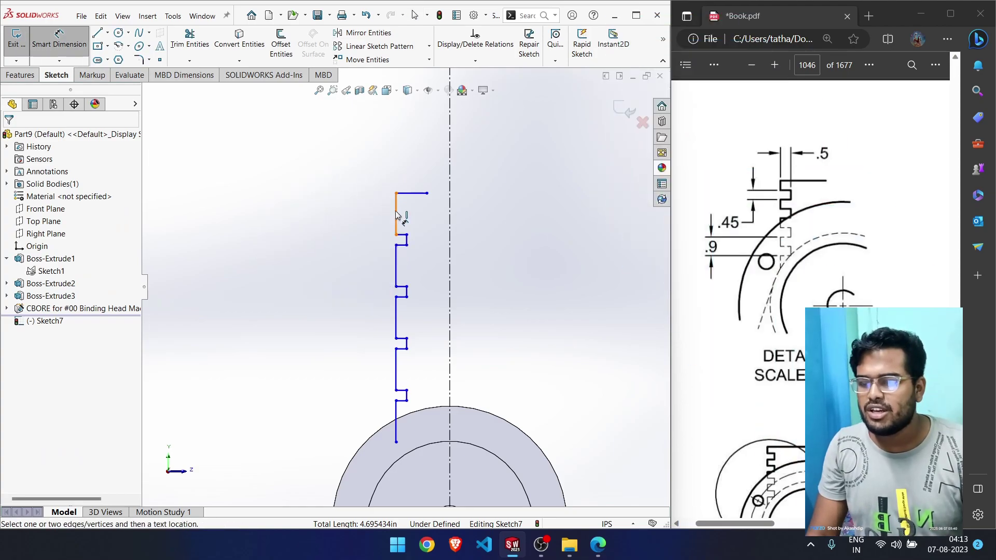
{"action": "left_click", "coordinate": [397, 214]}
{"action": "left_click", "coordinate": [353, 214]}
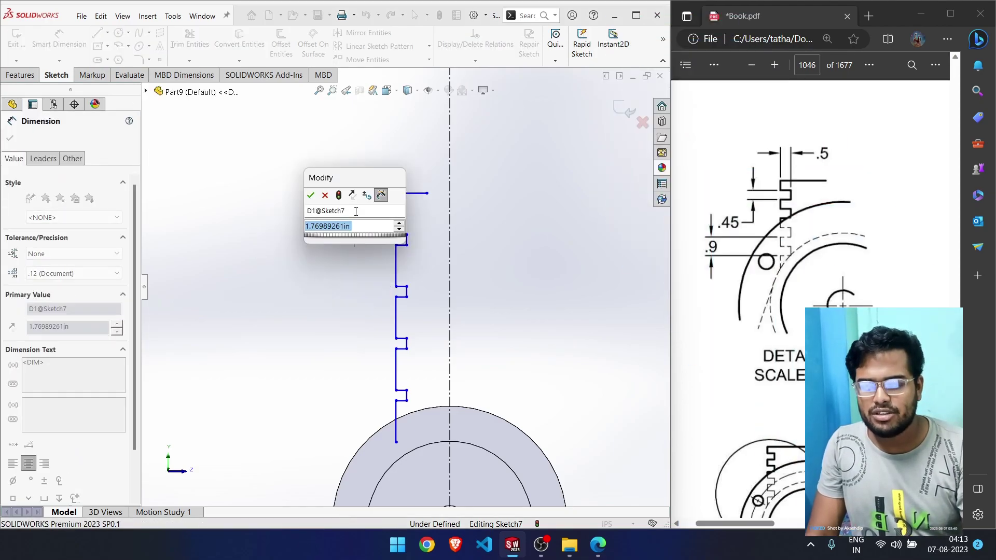
{"action": "type", "text": "0.45"}
{"action": "key", "text": "Return"}
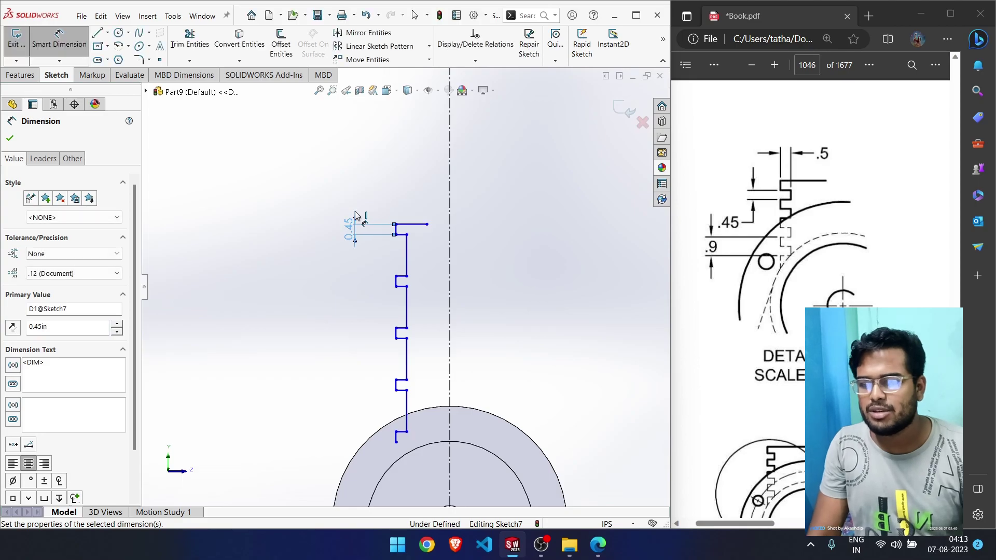
Dimension the inner vertical line of the uppermost notch at 0.45 in
{"action": "left_click", "coordinate": [401, 258]}
{"action": "left_click", "coordinate": [290, 262]}
{"action": "type", "text": "0.45"}
{"action": "key", "text": "Return"}
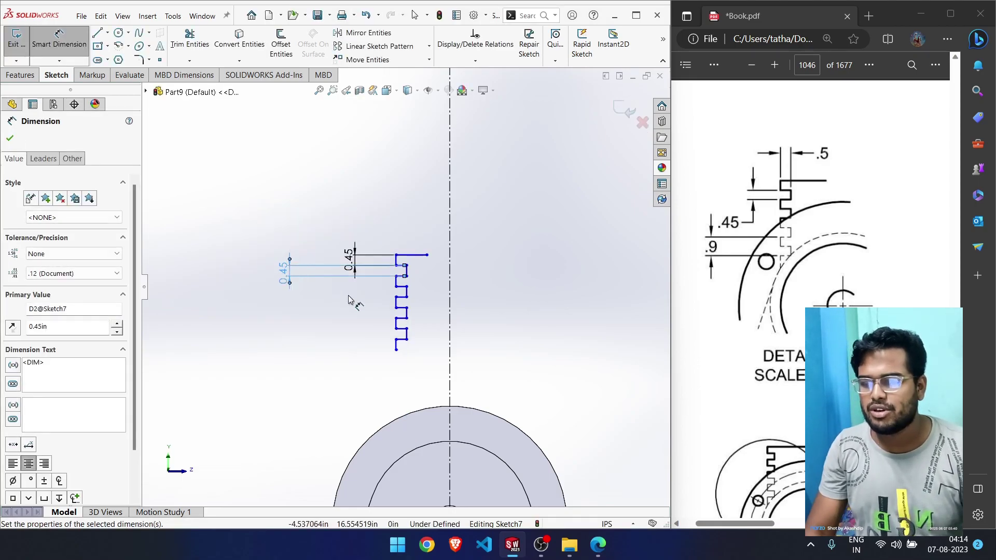
{"action": "key", "text": "Escape"}
{"action": "key", "text": "Escape"}
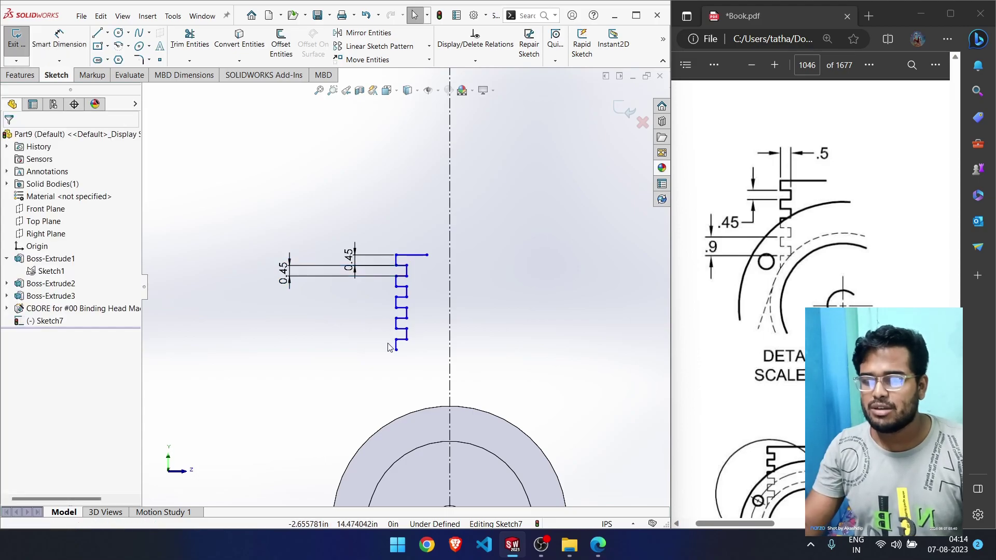
Mirror the whole notched profile about the vertical centreline and delete the original profile's short top line
{"action": "left_click_drag", "start_coordinate": [380, 216], "coordinate": [442, 374]}
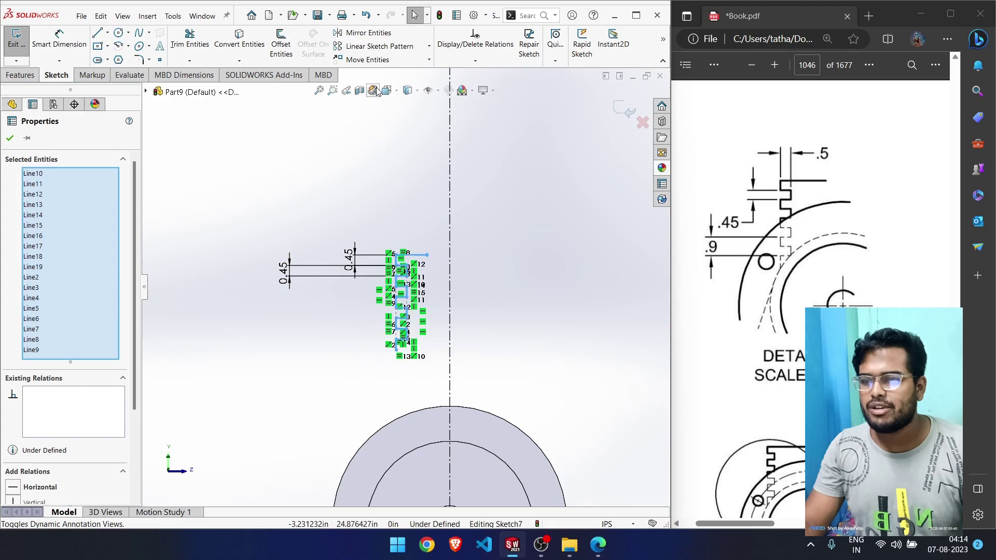
{"action": "left_click", "coordinate": [369, 33]}
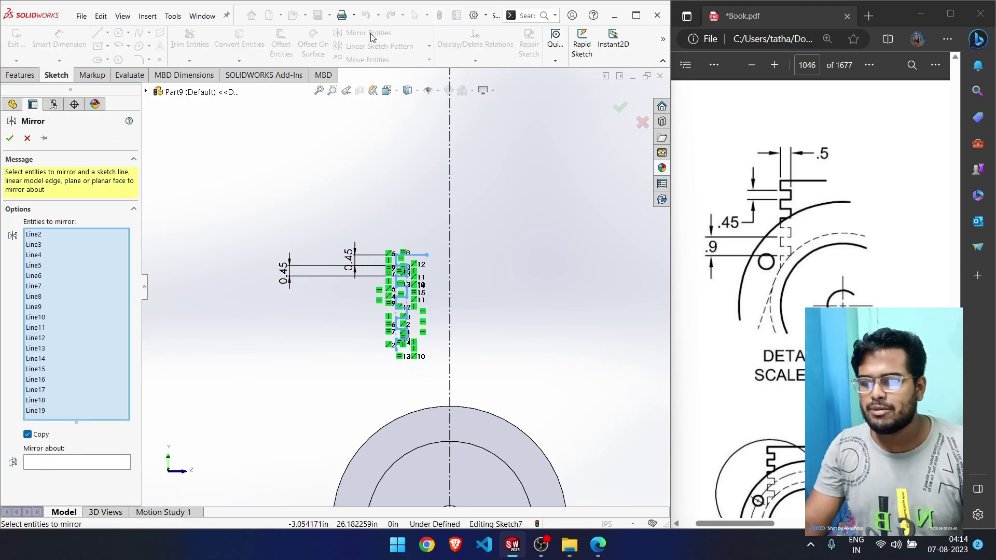
{"action": "left_click", "coordinate": [113, 467]}
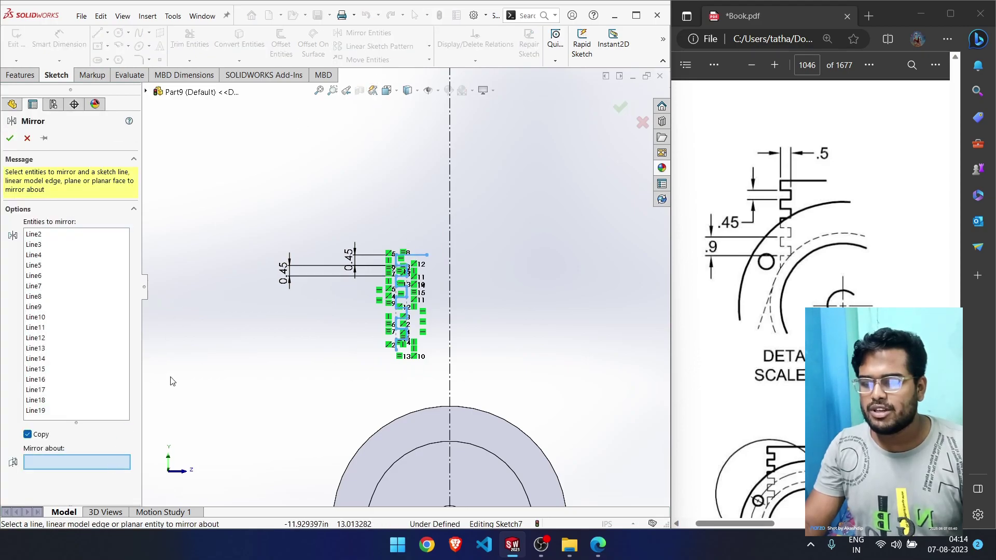
{"action": "left_click", "coordinate": [451, 382]}
{"action": "left_click", "coordinate": [7, 138]}
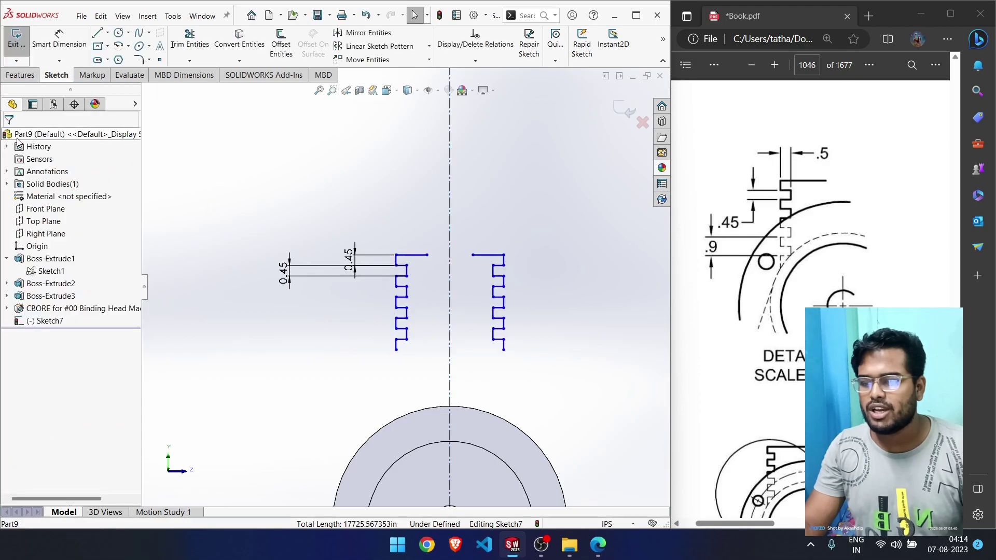
{"action": "left_click", "coordinate": [417, 256]}
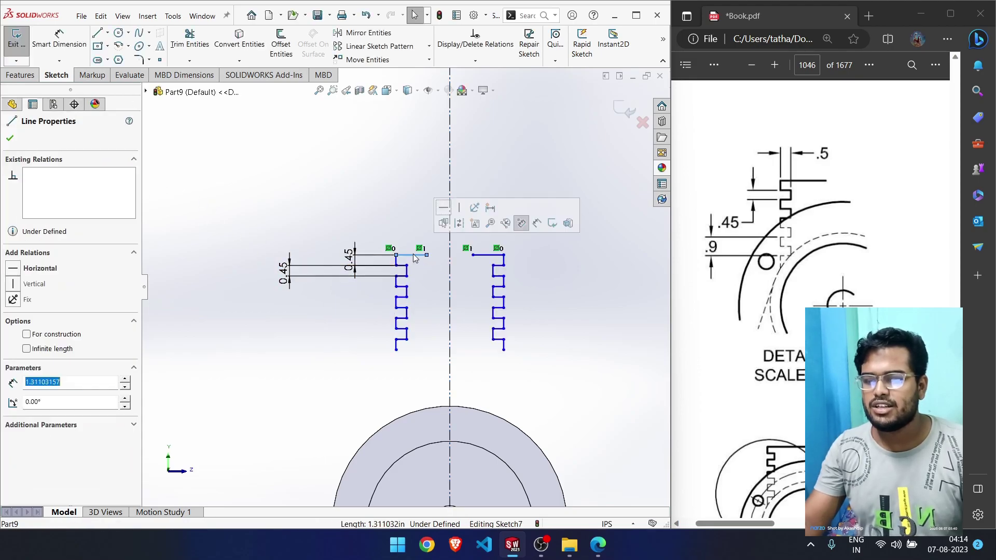
{"action": "key", "text": "Delete"}
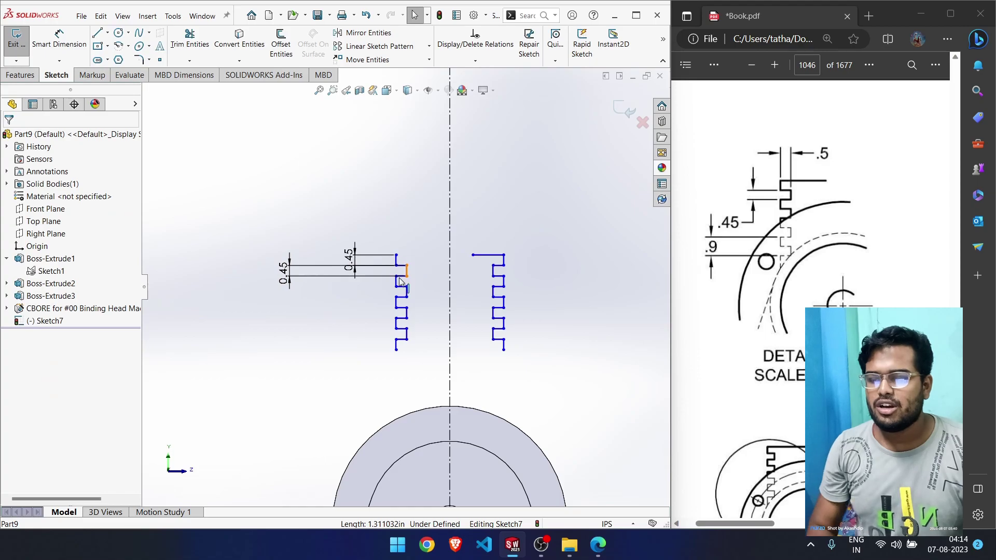
Make the original profile's bottom endpoint coincident with the inner arc edge of the body
{"action": "left_click", "coordinate": [397, 351]}
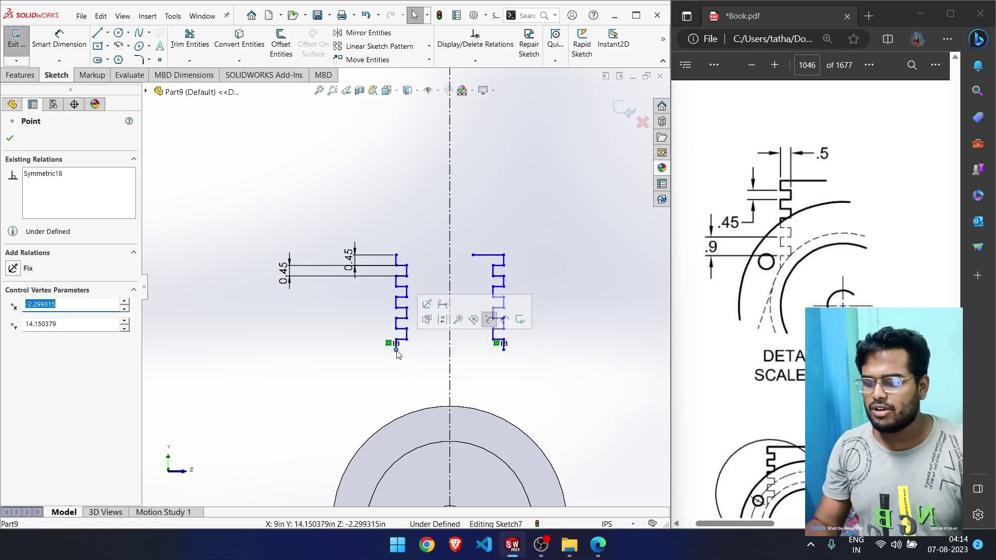
{"action": "left_click", "coordinate": [410, 452], "text": "ctrl"}
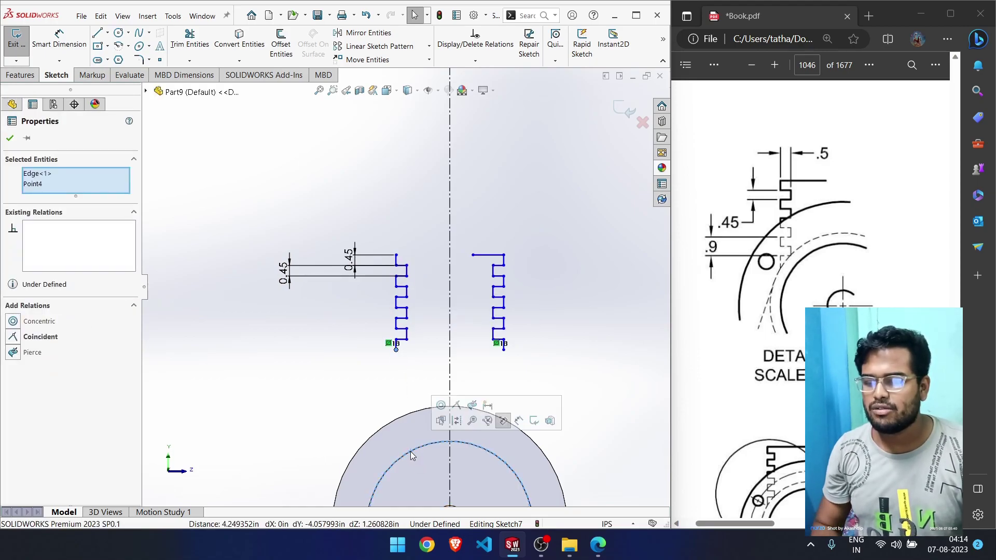
{"action": "left_click", "coordinate": [458, 409]}
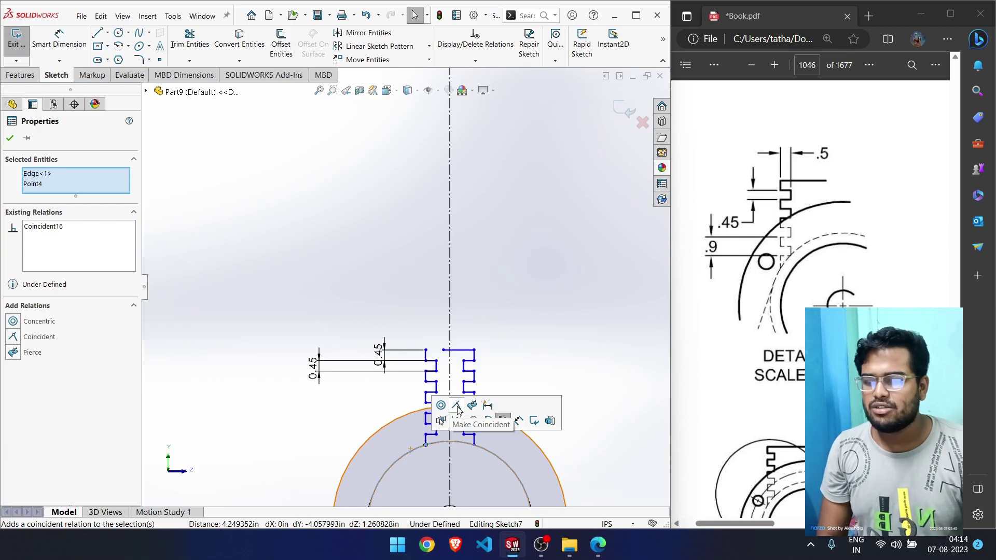
{"action": "left_click", "coordinate": [415, 295]}
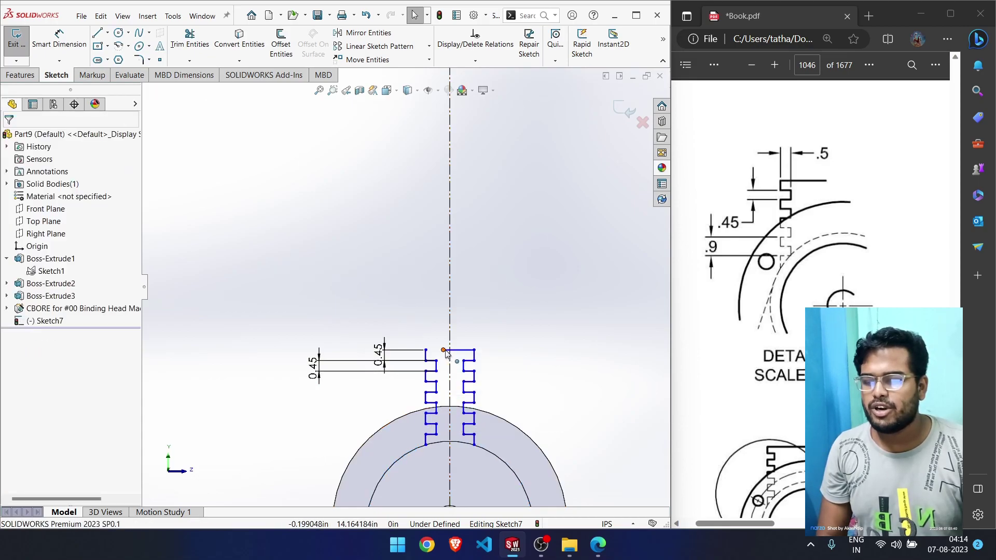
Close the top of the profile by making the mirrored top line's free endpoint coincident with the original side's upper endpoint
{"action": "scroll", "coordinate": [445, 352], "scroll_direction": "down", "scroll_amount": 3}
{"action": "left_click", "coordinate": [425, 327]}
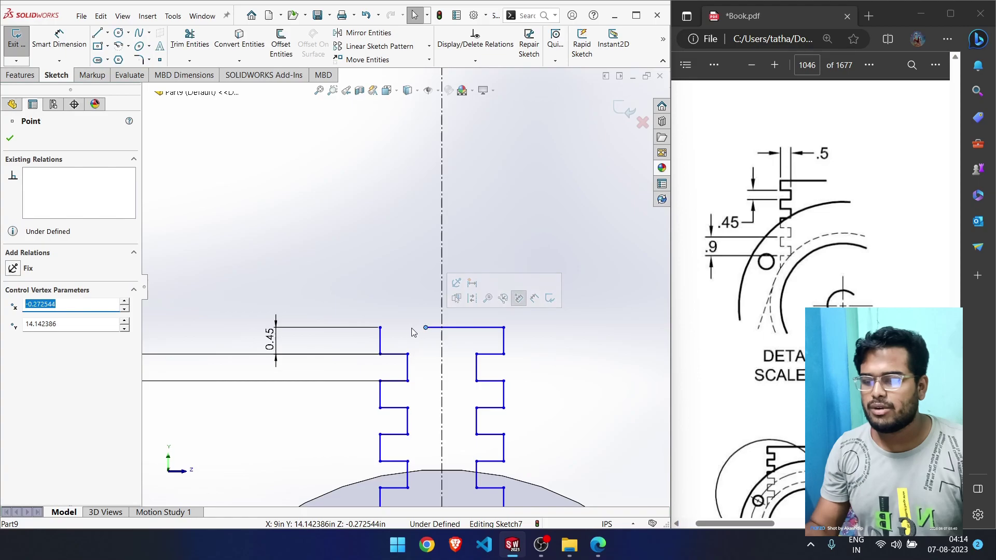
{"action": "left_click", "coordinate": [381, 328], "text": "ctrl"}
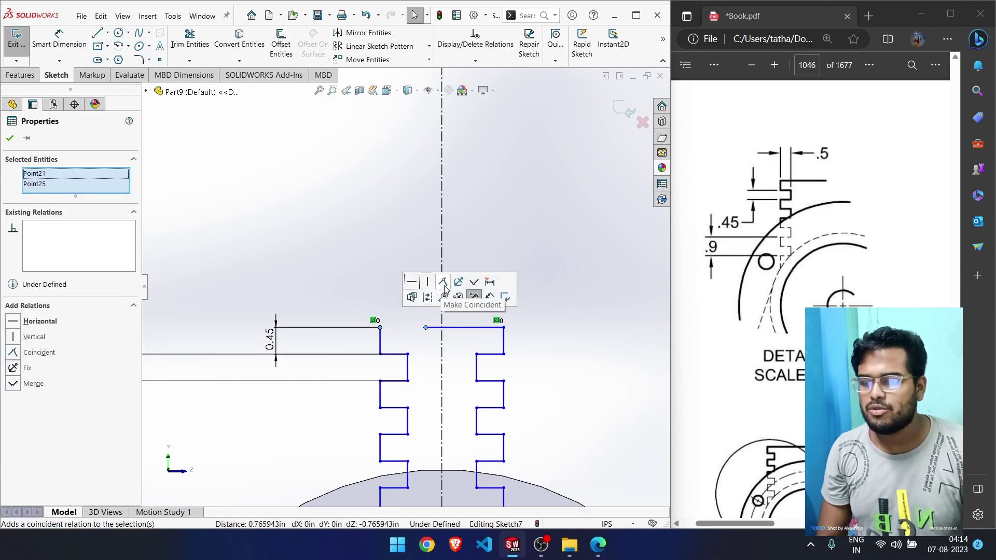
{"action": "left_click", "coordinate": [443, 283]}
{"action": "scroll", "coordinate": [384, 320], "scroll_direction": "down", "scroll_amount": 1}
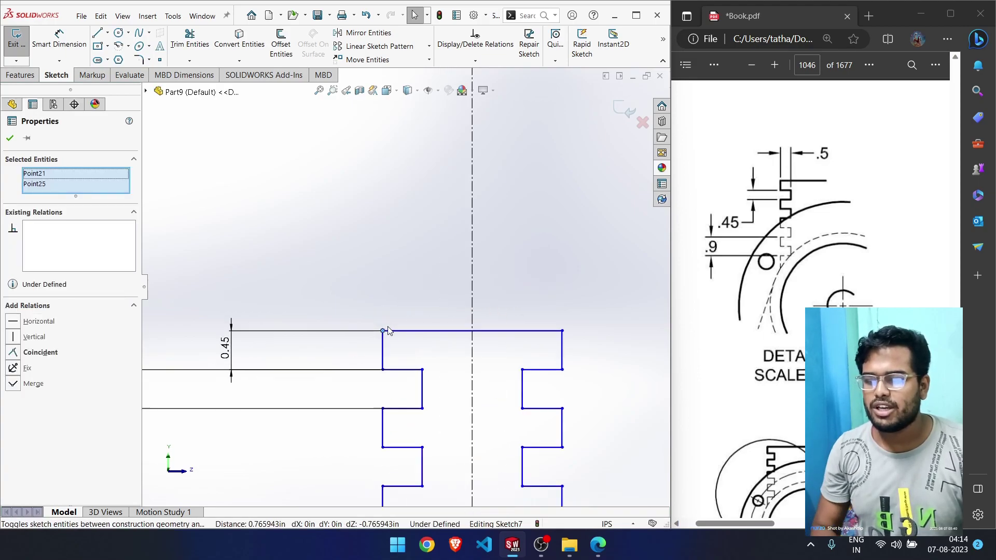
Dimension the profile's top line and set the overall width to 6 in, as given in the reference drawing
{"action": "scroll", "coordinate": [384, 322], "scroll_direction": "up", "scroll_amount": 5}
{"action": "right_click_drag", "start_coordinate": [390, 200], "coordinate": [370, 176]}
{"action": "left_click", "coordinate": [406, 294]}
{"action": "left_click", "coordinate": [404, 240]}
{"action": "left_click_drag", "start_coordinate": [715, 524], "coordinate": [862, 534]}
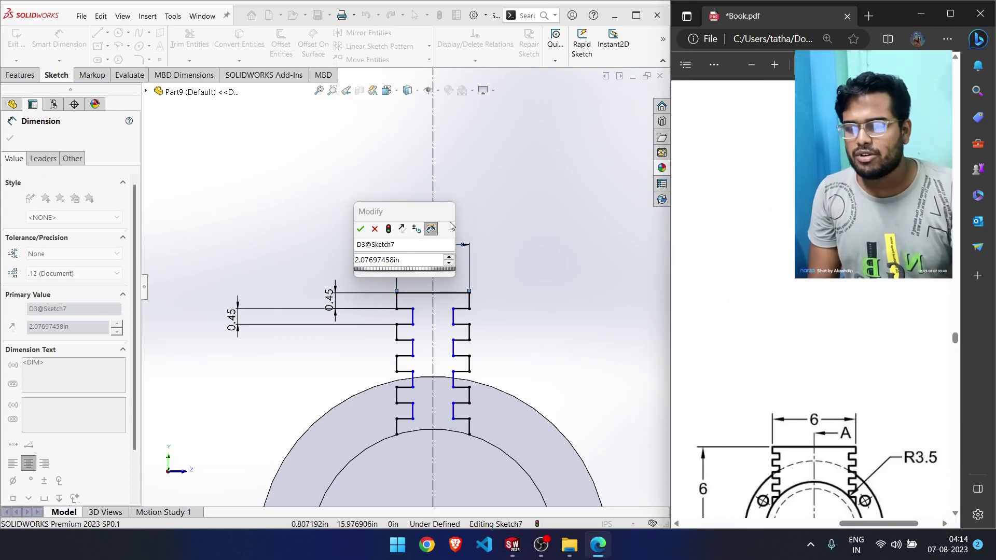
{"action": "left_click", "coordinate": [429, 214]}
{"action": "type", "text": "6"}
{"action": "key", "text": "Return"}
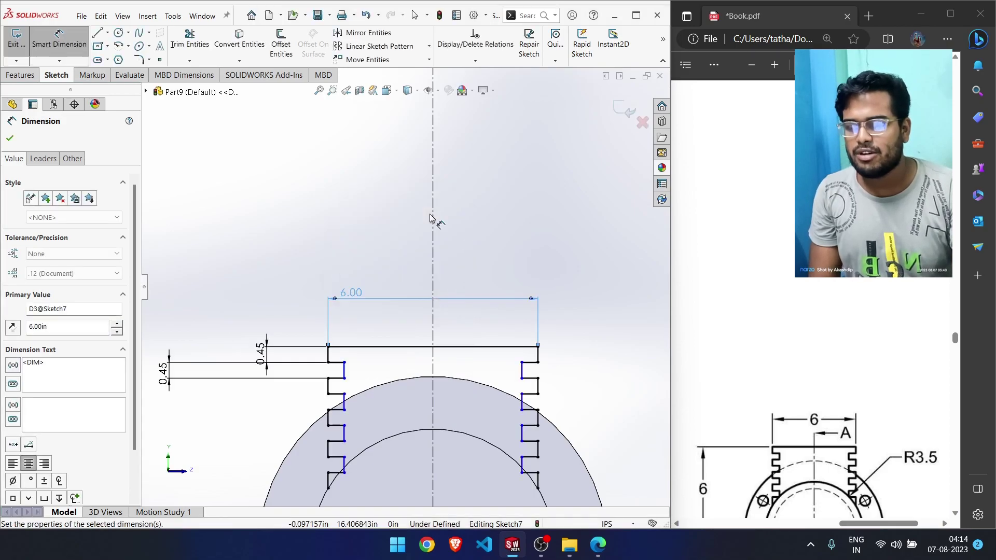
Check Detail A in the reference drawing and dimension the uppermost notch's depth at 0.5 in
{"action": "scroll", "coordinate": [494, 465], "scroll_direction": "down", "scroll_amount": 2}
{"action": "scroll", "coordinate": [494, 465], "scroll_direction": "up", "scroll_amount": 3}
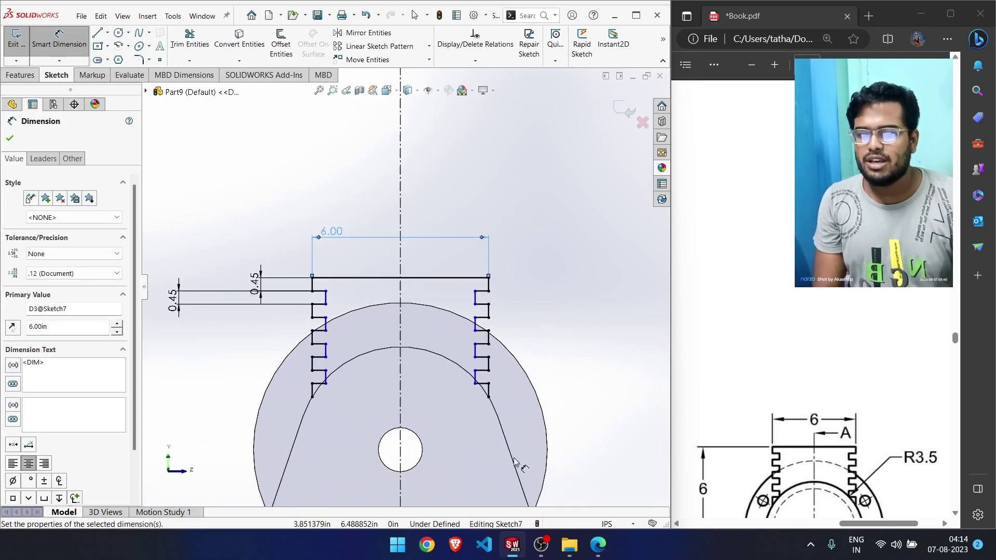
{"action": "left_click_drag", "start_coordinate": [874, 524], "coordinate": [734, 516]}
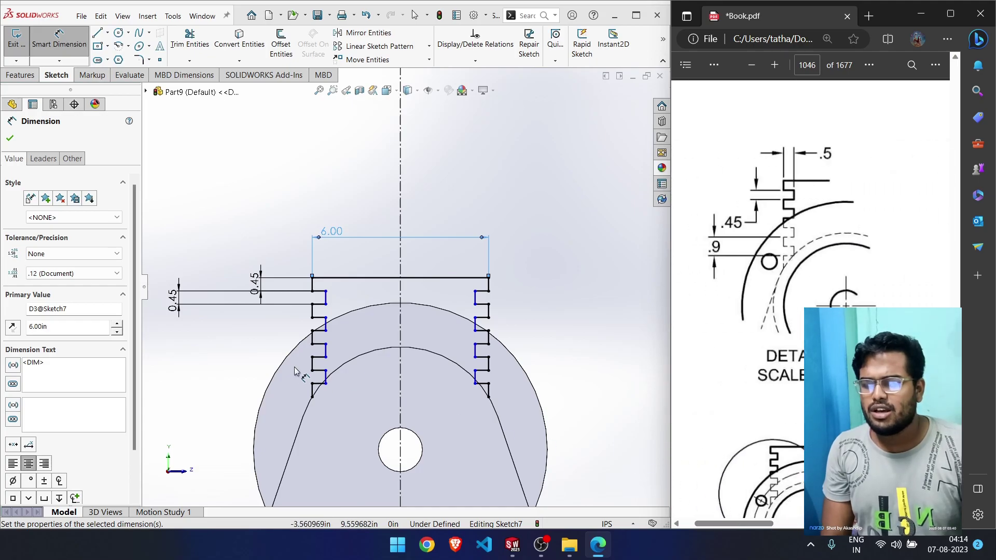
{"action": "left_click", "coordinate": [321, 293]}
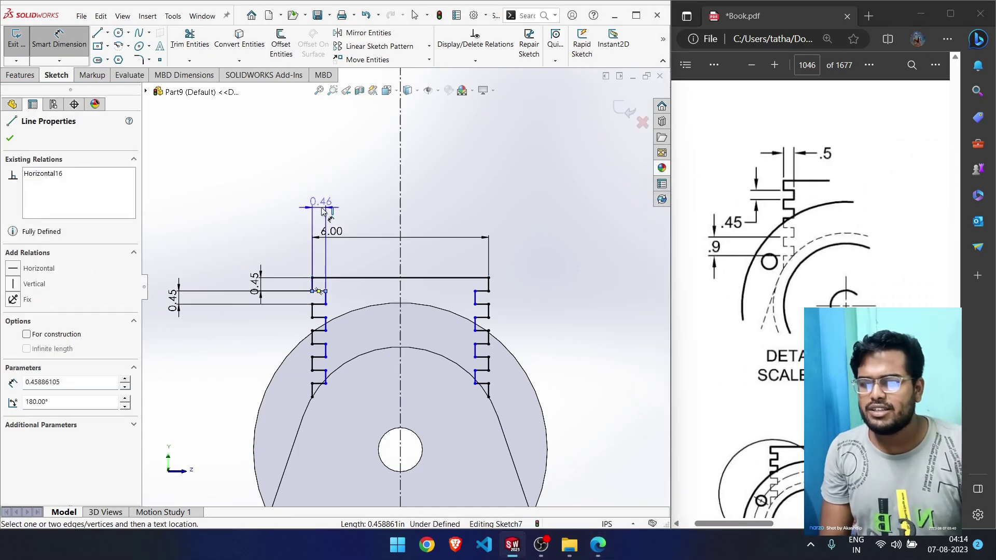
{"action": "left_click", "coordinate": [322, 206]}
{"action": "type", "text": "0.5"}
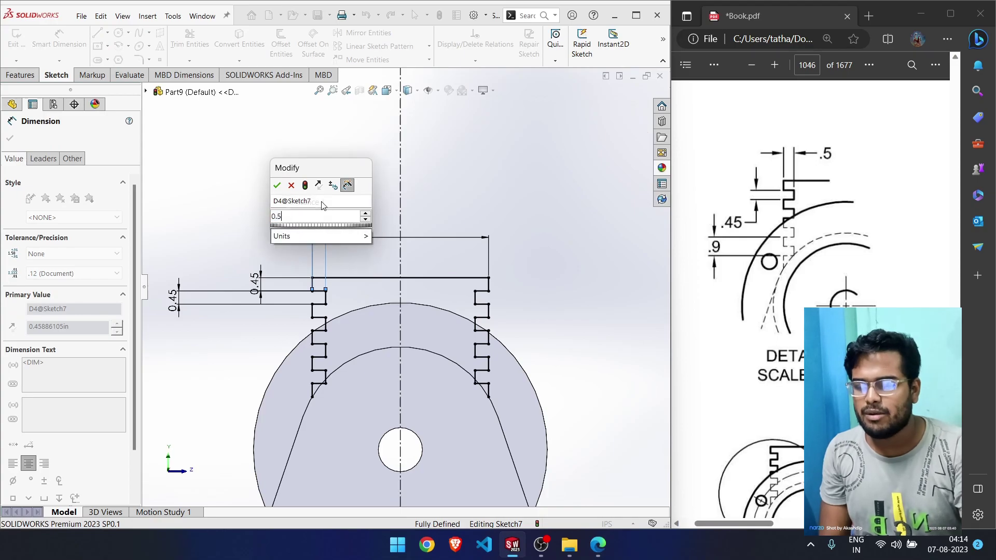
{"action": "key", "text": "Return"}
{"action": "key", "text": "Escape"}
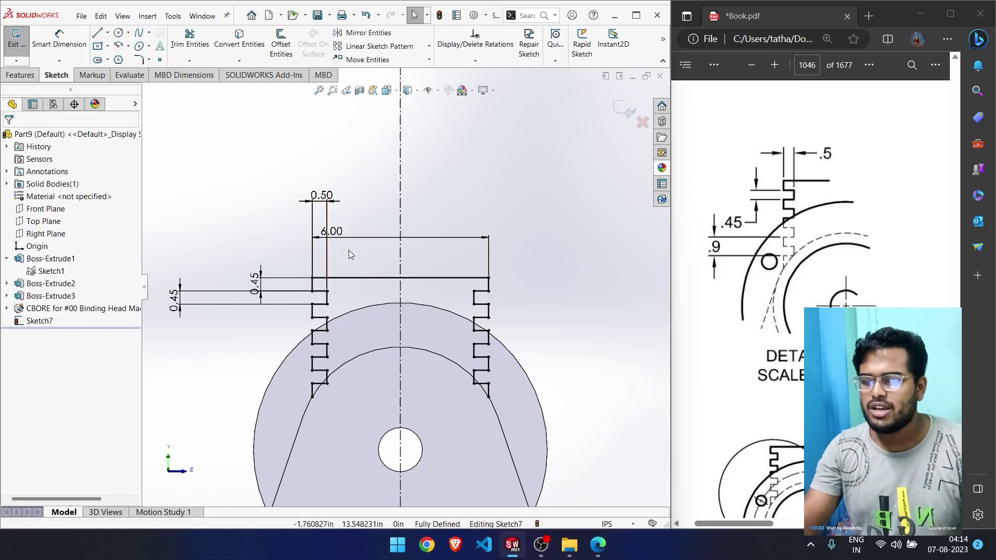
Select the inner arc edge that runs between the lower ends of the two notched sides
{"action": "scroll", "coordinate": [346, 382], "scroll_direction": "down", "scroll_amount": 1}
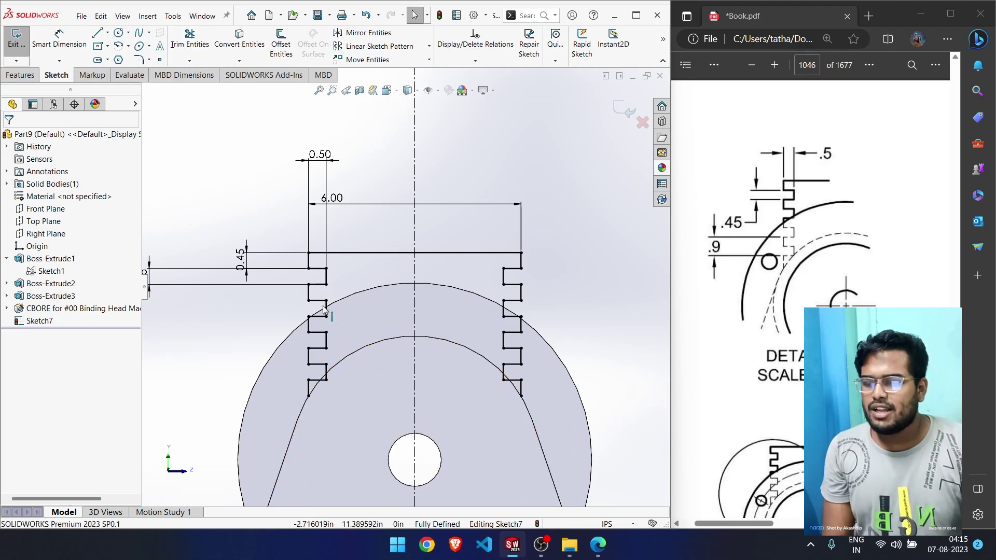
{"action": "left_click", "coordinate": [350, 357]}
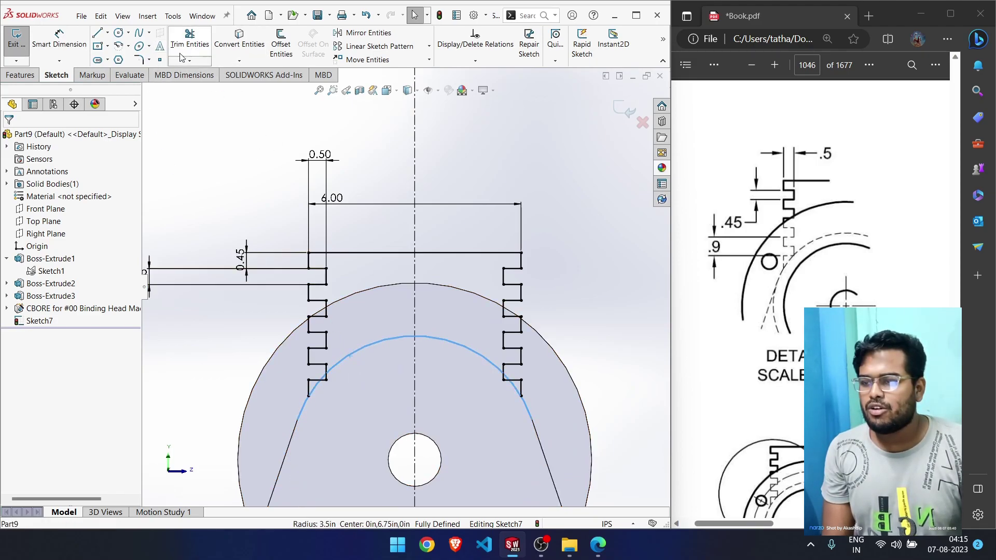
Trim the arc ends below the lowest teeth and the tooth lines crossing inside the arc on both sides of the sketch
{"action": "key", "text": "Escape"}
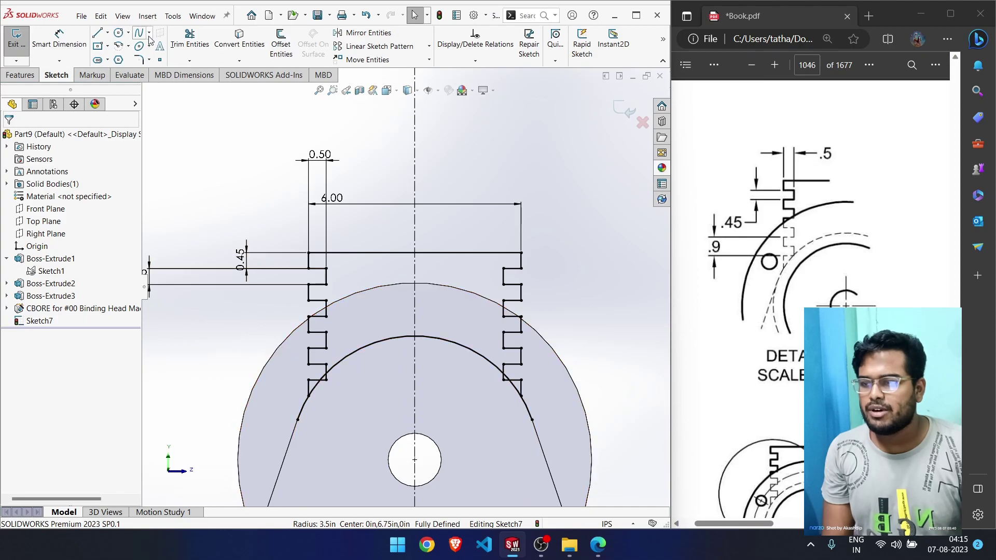
{"action": "left_click", "coordinate": [189, 37]}
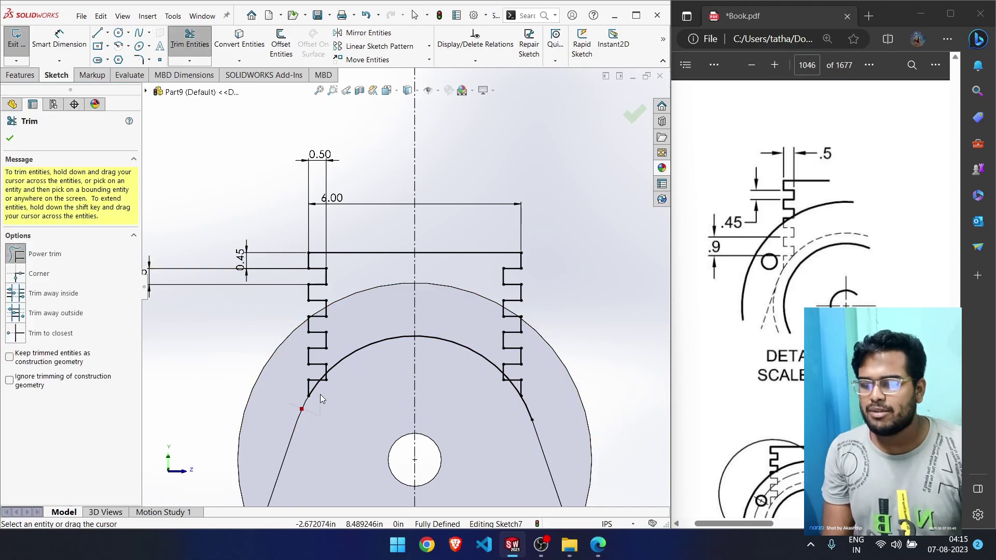
{"action": "scroll", "coordinate": [522, 427], "scroll_direction": "down", "scroll_amount": 4}
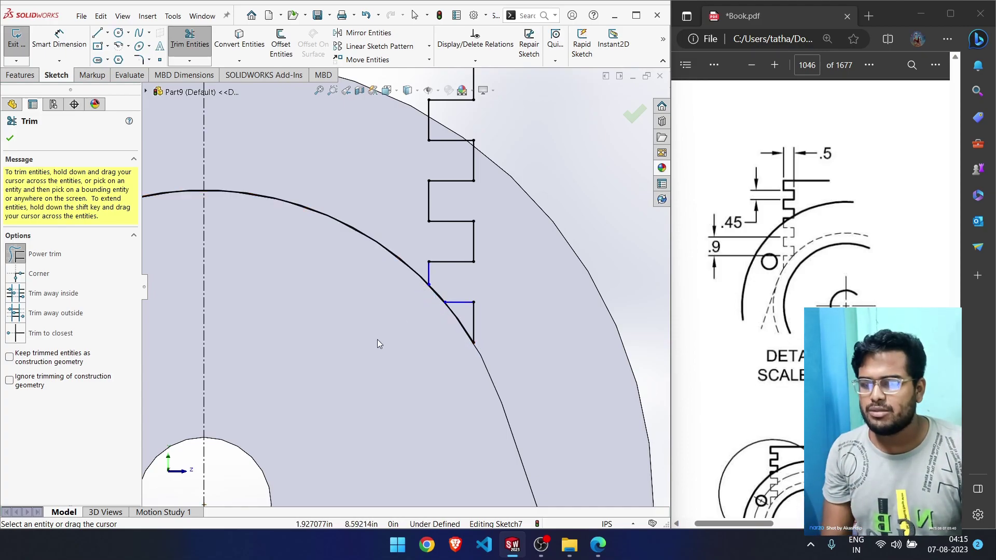
{"action": "scroll", "coordinate": [378, 340], "scroll_direction": "up", "scroll_amount": 5}
{"action": "scroll", "coordinate": [324, 298], "scroll_direction": "down", "scroll_amount": 5}
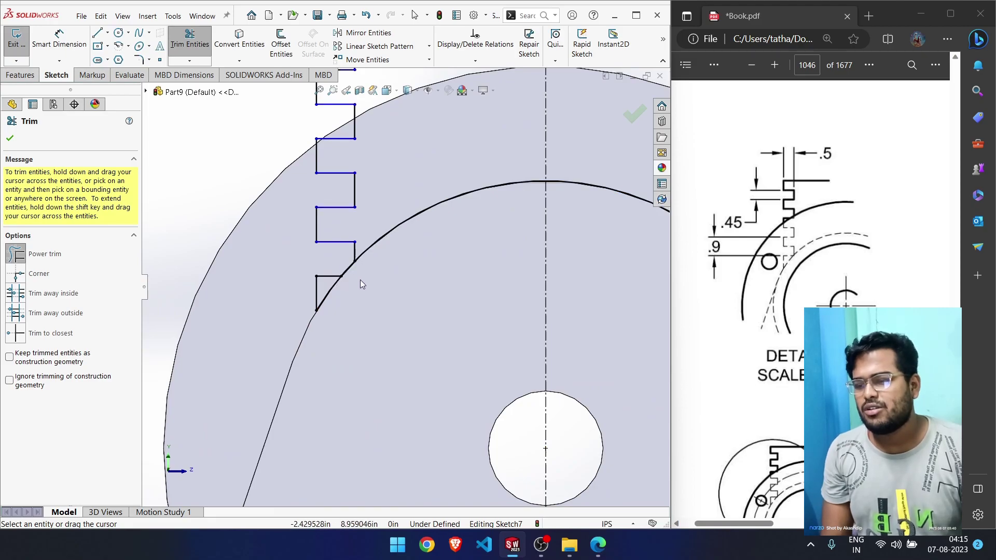
{"action": "scroll", "coordinate": [360, 279], "scroll_direction": "up", "scroll_amount": 4}
{"action": "scroll", "coordinate": [363, 283], "scroll_direction": "down", "scroll_amount": 1}
{"action": "scroll", "coordinate": [488, 276], "scroll_direction": "down", "scroll_amount": 4}
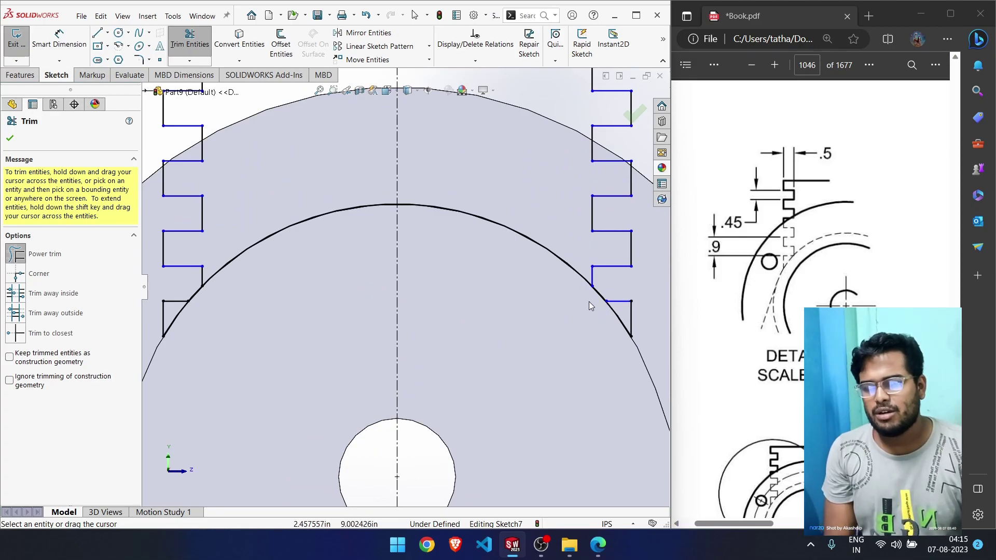
{"action": "left_click", "coordinate": [594, 287]}
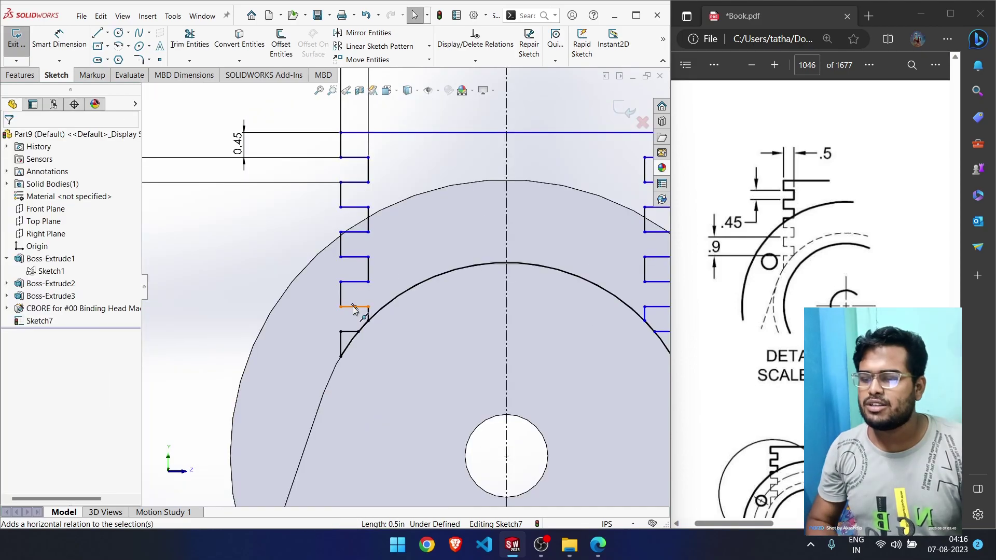
Move the loose horizontal edge above the lowest left tooth slightly upward and compare the tooth spacing with the reference drawing
{"action": "left_click_drag", "start_coordinate": [353, 310], "coordinate": [354, 301]}
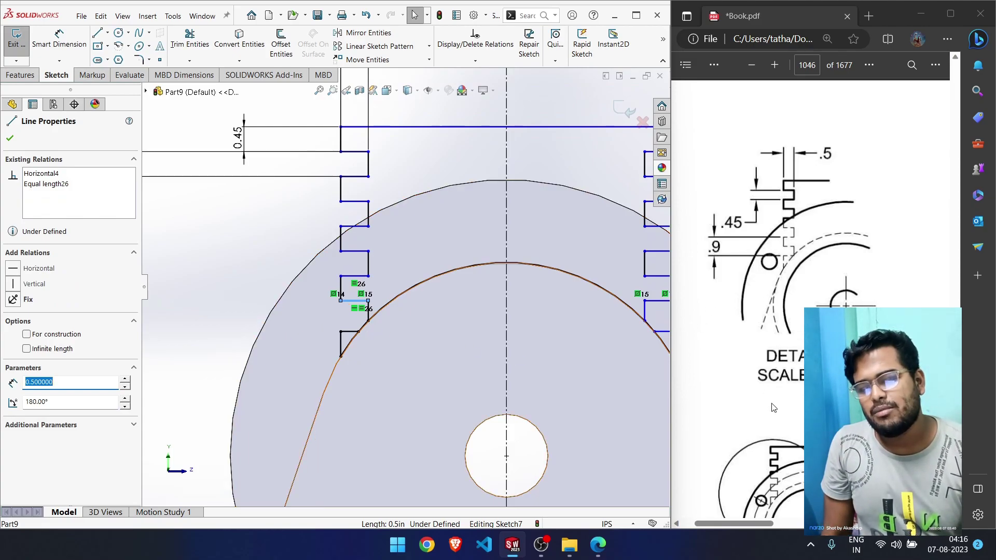
{"action": "scroll", "coordinate": [774, 407], "scroll_direction": "down", "scroll_amount": 3}
{"action": "scroll", "coordinate": [776, 402], "scroll_direction": "up", "scroll_amount": 3}
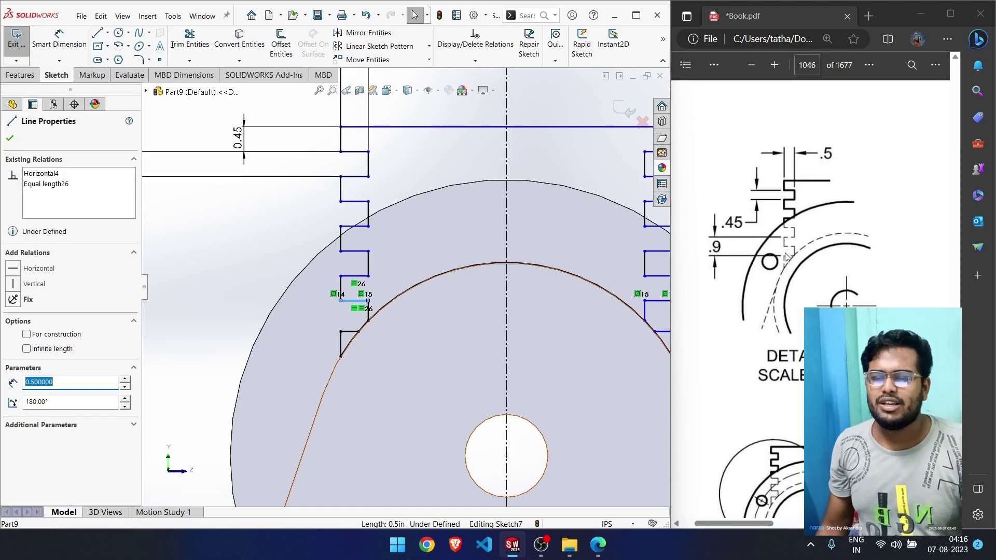
{"action": "right_click_drag", "start_coordinate": [208, 237], "coordinate": [203, 188]}
{"action": "scroll", "coordinate": [467, 316], "scroll_direction": "up", "scroll_amount": 3}
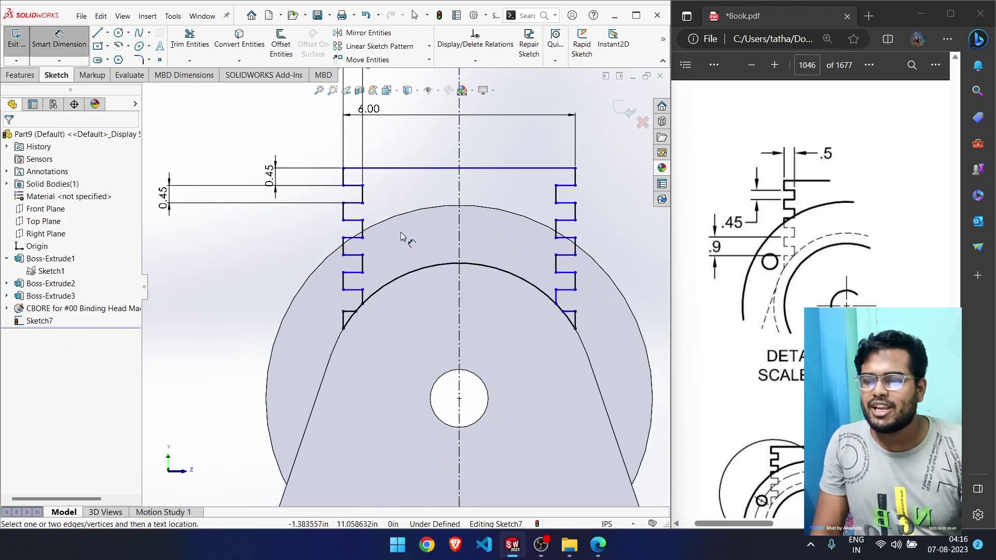
{"action": "right_click_drag", "start_coordinate": [243, 280], "coordinate": [239, 224]}
{"action": "right_click_drag", "start_coordinate": [232, 282], "coordinate": [233, 257]}
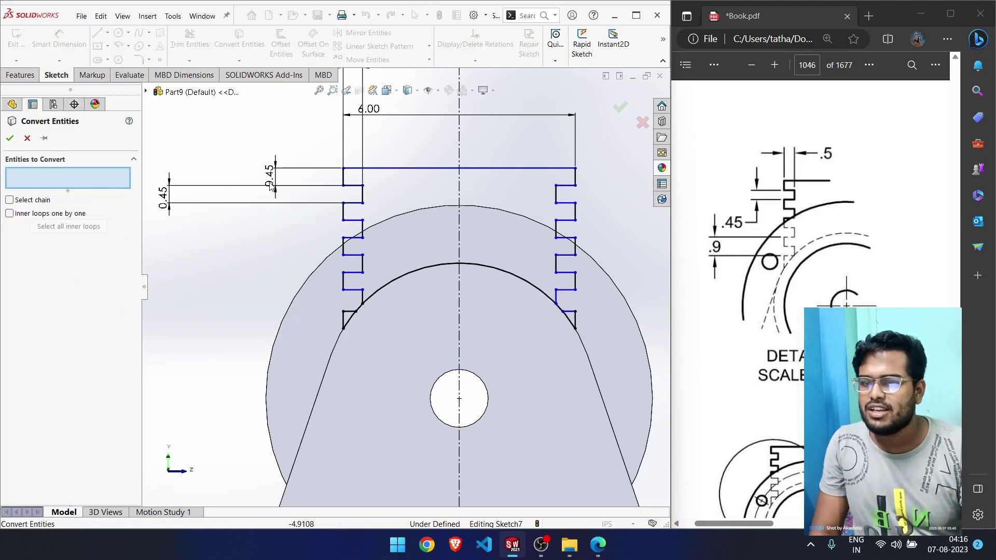
{"action": "left_click", "coordinate": [623, 113]}
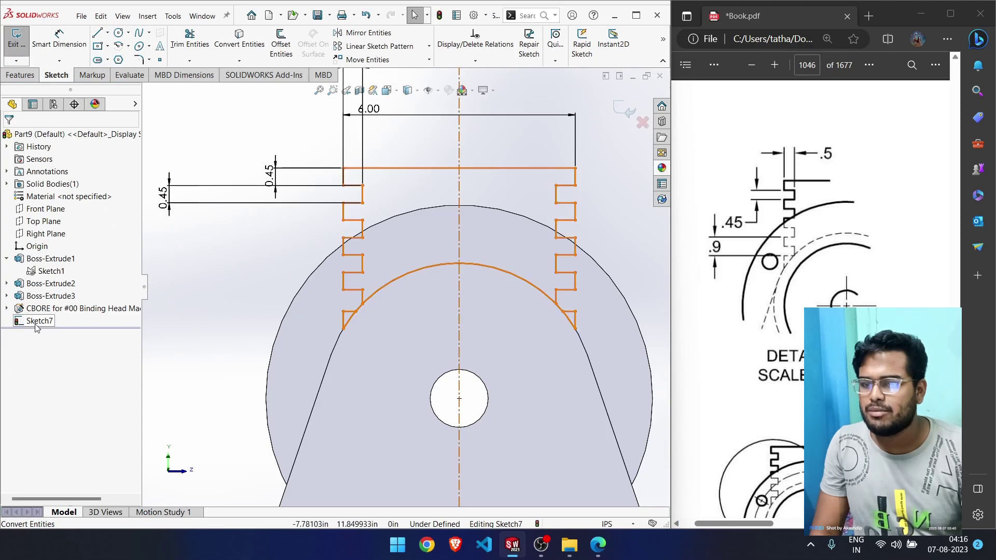
Dimension the vertical distance from the lowest left tooth's upper corner to the left corner of the tooth above as 0.9 in
{"action": "right_click_drag", "start_coordinate": [219, 281], "coordinate": [236, 228]}
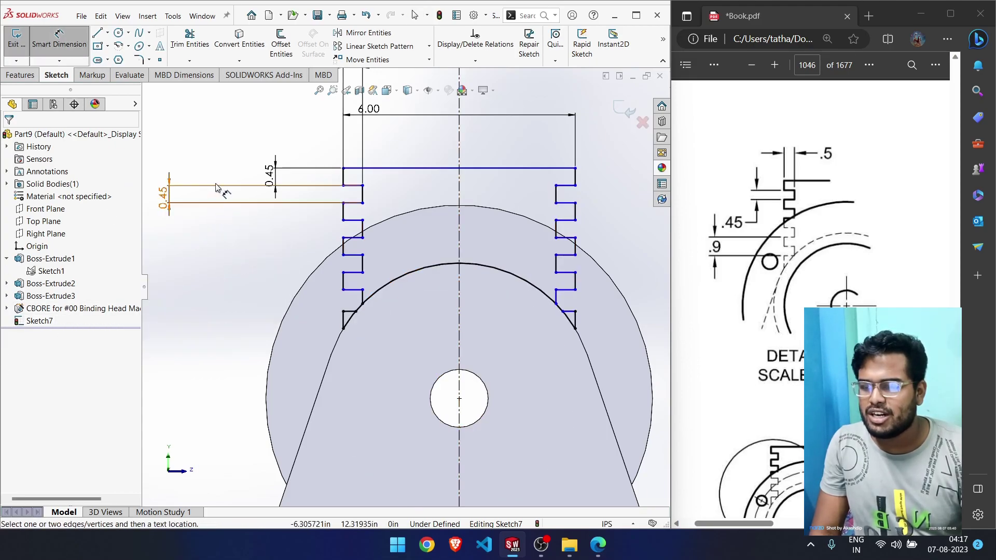
{"action": "left_click", "coordinate": [343, 312]}
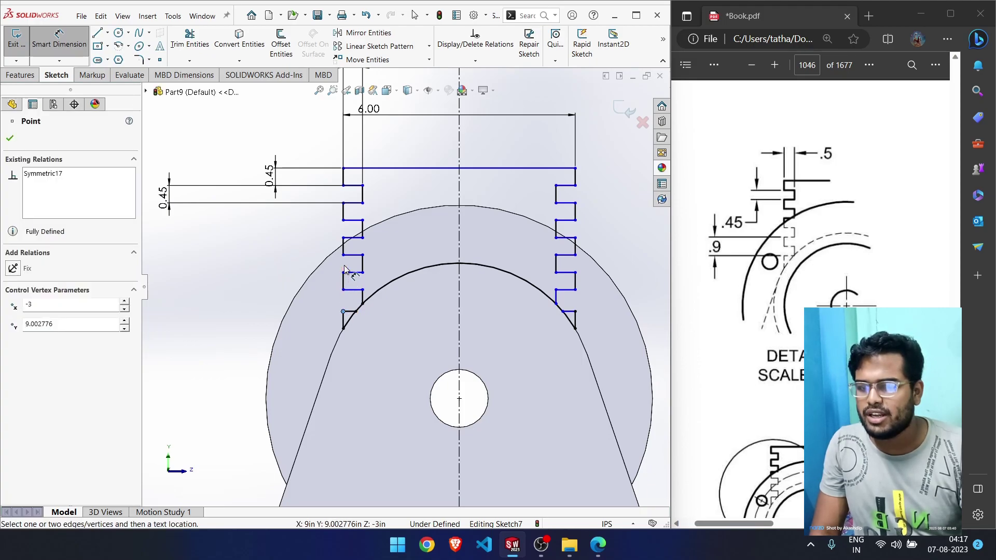
{"action": "left_click", "coordinate": [344, 273]}
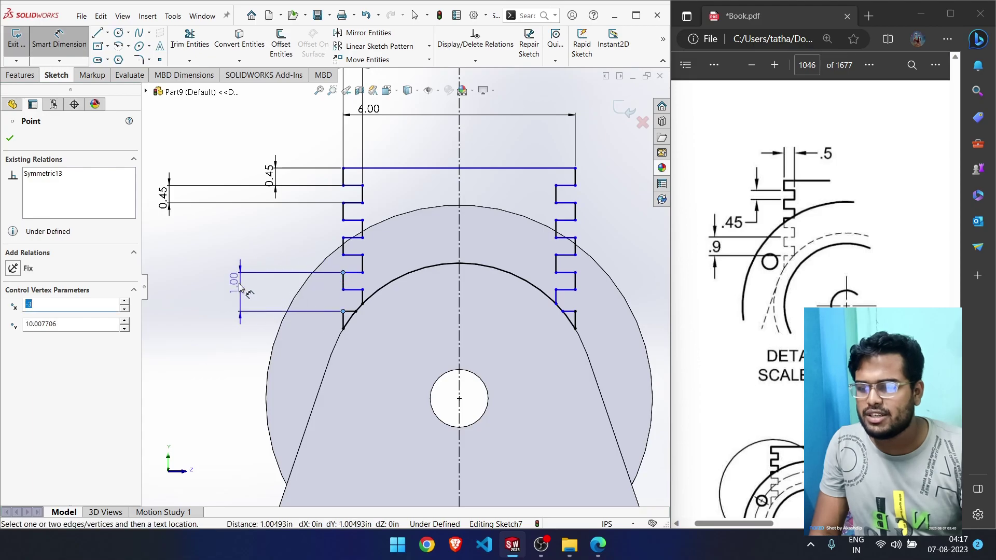
{"action": "left_click", "coordinate": [228, 287]}
{"action": "type", "text": "0.9"}
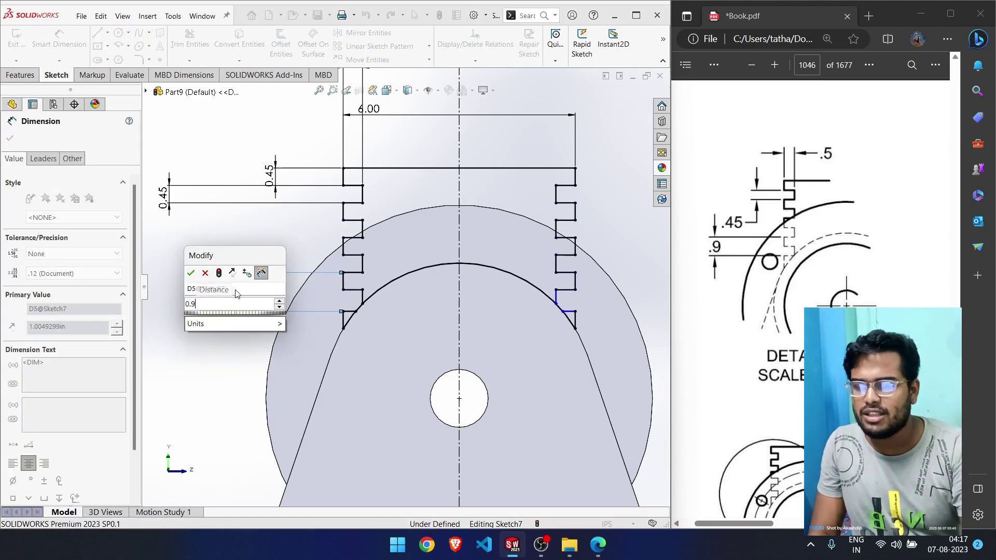
{"action": "key", "text": "Return"}
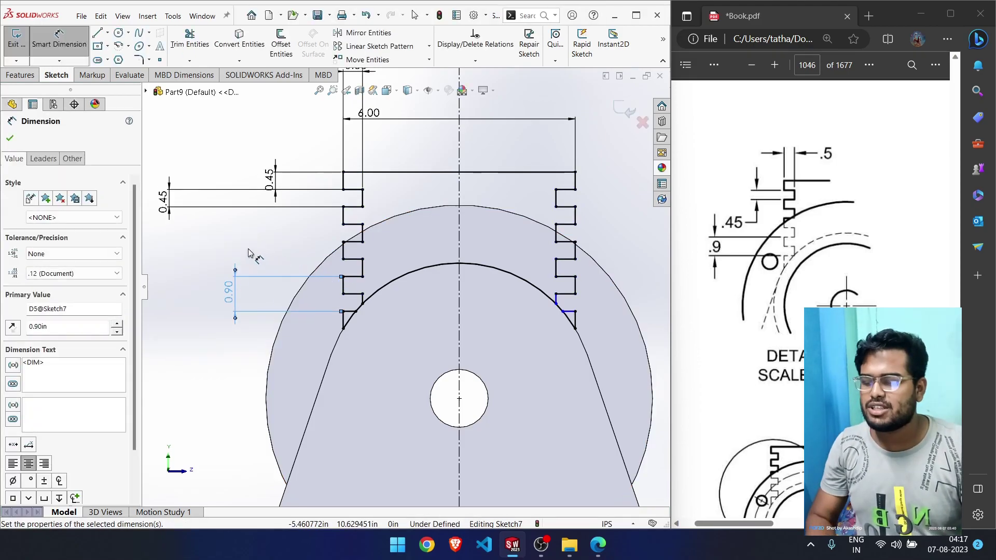
{"action": "key", "text": "Escape"}
Add a vertical relation to the short line ending on the arc at right and a horizontal relation to the lowest tooth's top line, then exit the sketch
{"action": "scroll", "coordinate": [544, 300], "scroll_direction": "down", "scroll_amount": 5}
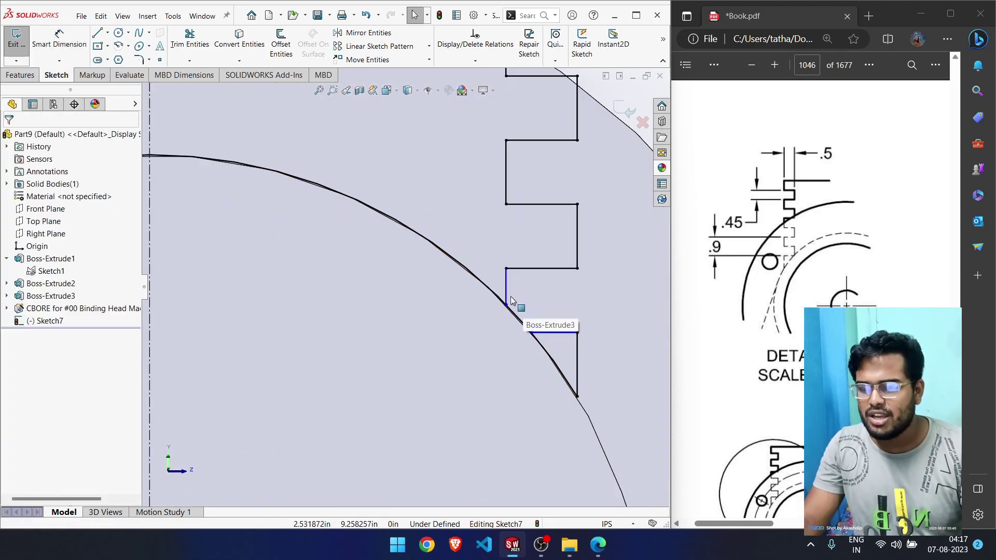
{"action": "left_click", "coordinate": [508, 297]}
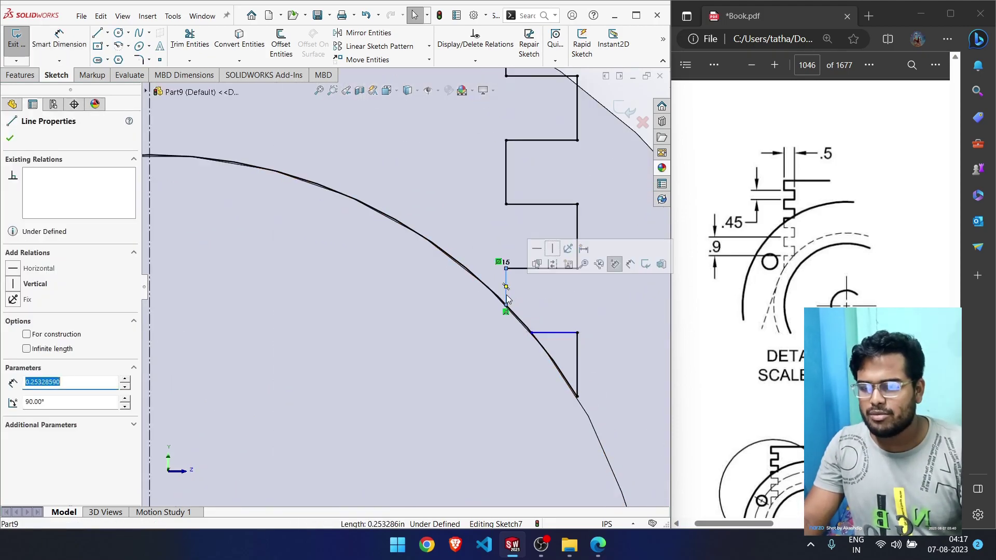
{"action": "left_click", "coordinate": [543, 293]}
{"action": "left_click", "coordinate": [549, 336]}
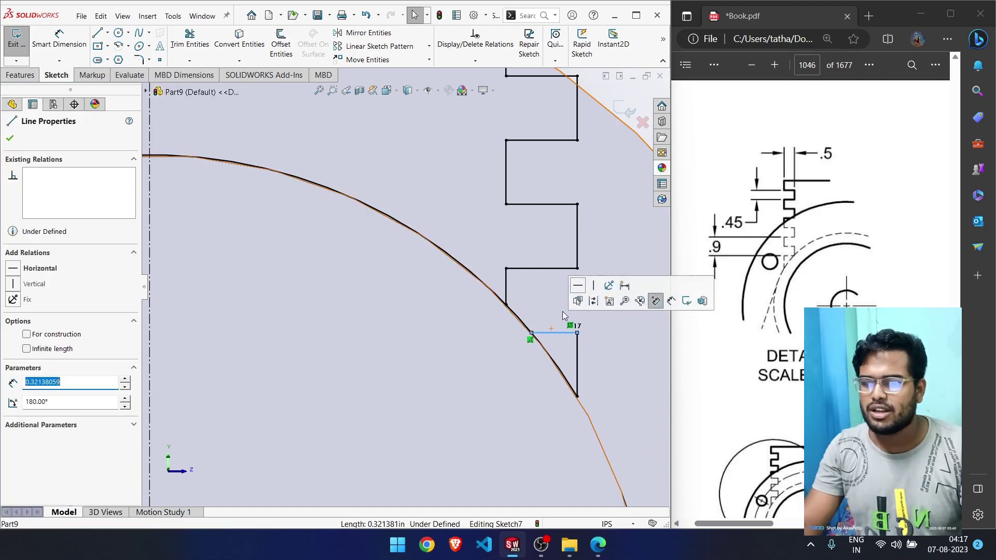
{"action": "left_click", "coordinate": [575, 291]}
{"action": "left_click", "coordinate": [563, 299]}
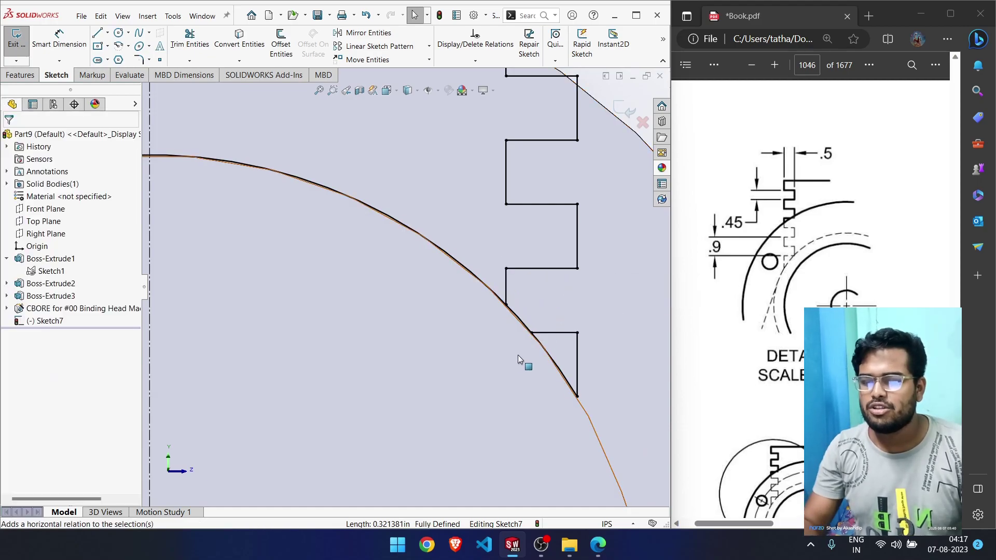
{"action": "scroll", "coordinate": [525, 358], "scroll_direction": "up", "scroll_amount": 6}
{"action": "scroll", "coordinate": [265, 284], "scroll_direction": "up", "scroll_amount": 1}
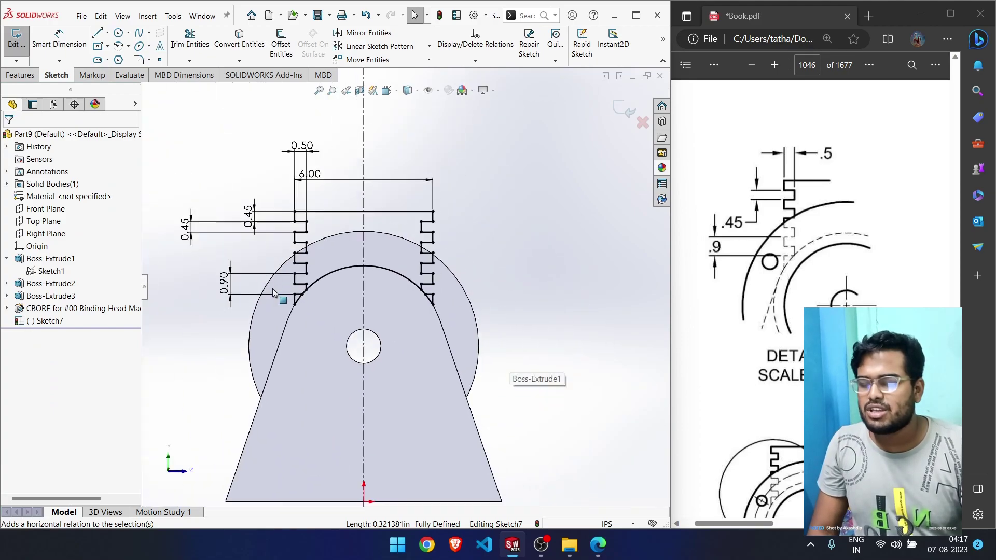
{"action": "left_click", "coordinate": [620, 112]}
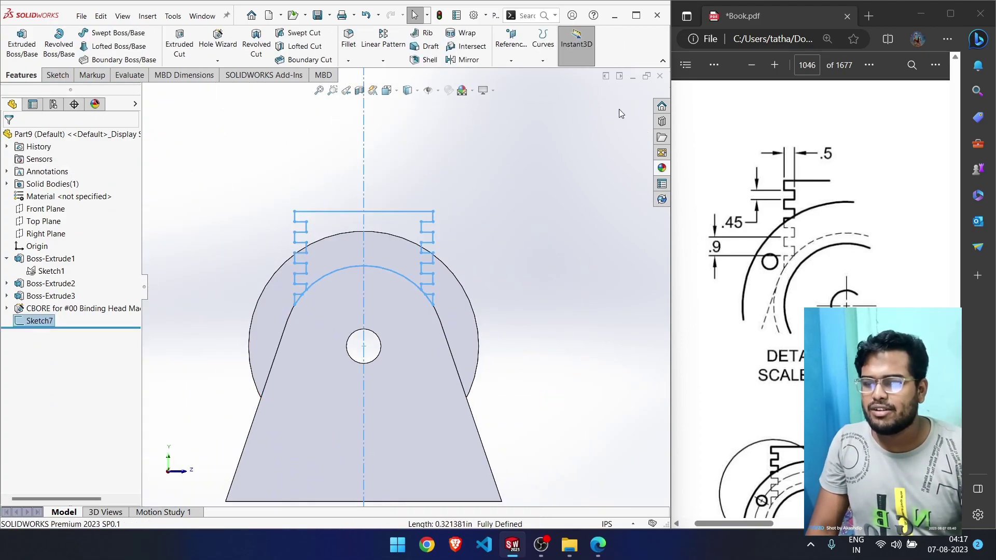
{"action": "left_click", "coordinate": [22, 44]}
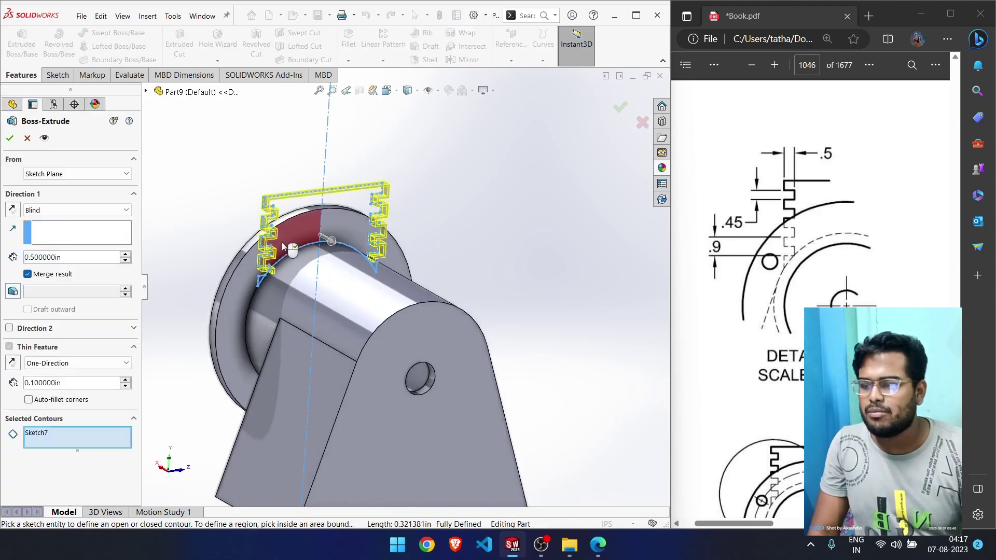
{"action": "left_click", "coordinate": [290, 210]}
{"action": "left_click", "coordinate": [363, 212]}
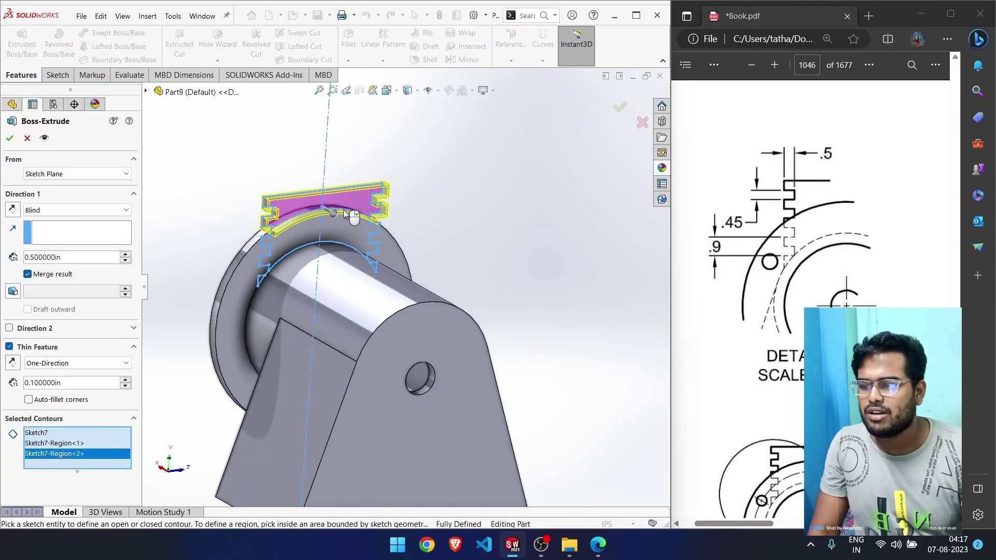
{"action": "left_click", "coordinate": [343, 232]}
{"action": "left_click", "coordinate": [300, 239]}
{"action": "mouse_move", "coordinate": [313, 251]}
{"action": "middle_mouse_down"}
{"action": "mouse_move", "coordinate": [244, 241]}
{"action": "mouse_move", "coordinate": [178, 276]}
{"action": "mouse_move", "coordinate": [187, 284]}
{"action": "mouse_move", "coordinate": [62, 273]}
{"action": "middle_mouse_up"}
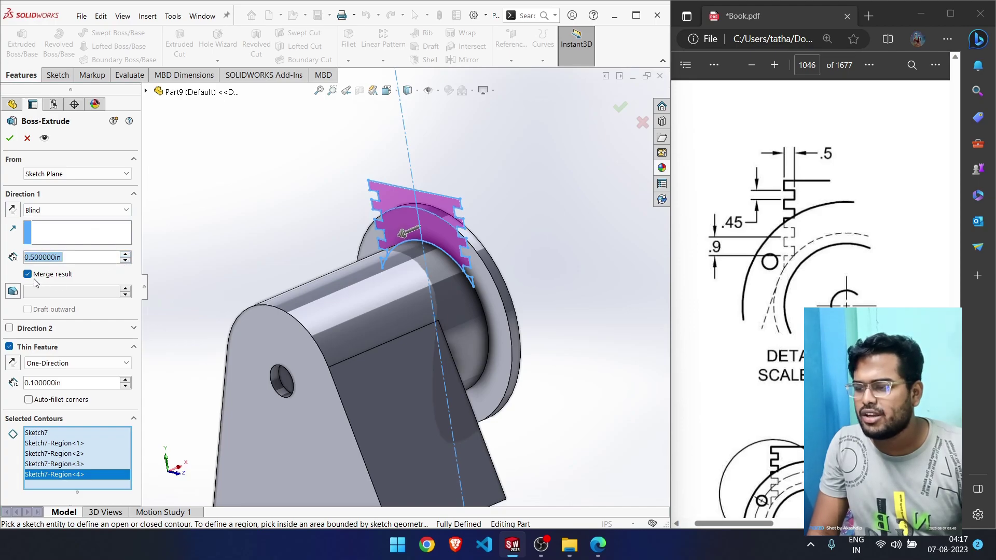
{"action": "left_click", "coordinate": [26, 137]}
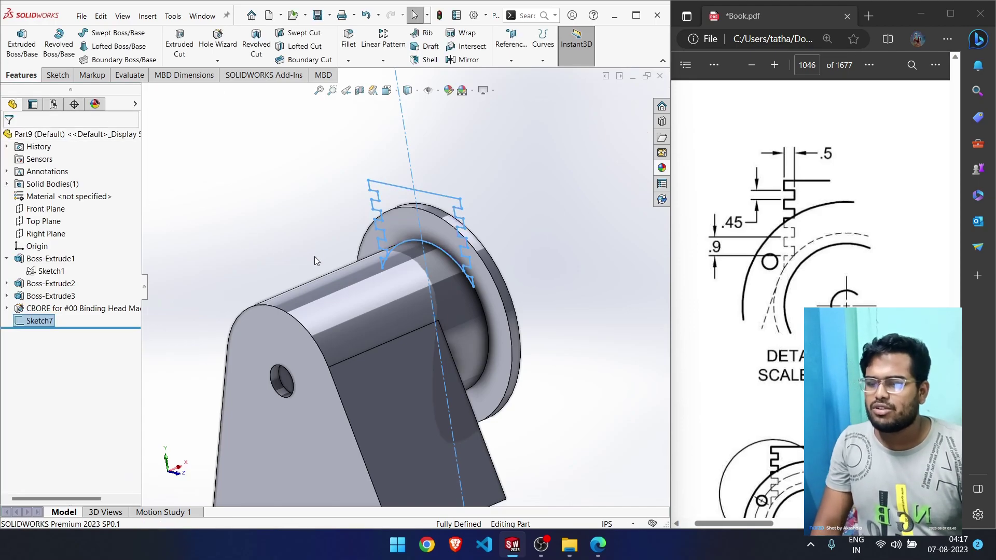
Reopen Sketch7 for editing and trim the arc segment between the two lowest teeth on the right side
{"action": "scroll", "coordinate": [315, 261], "scroll_direction": "down", "scroll_amount": 10}
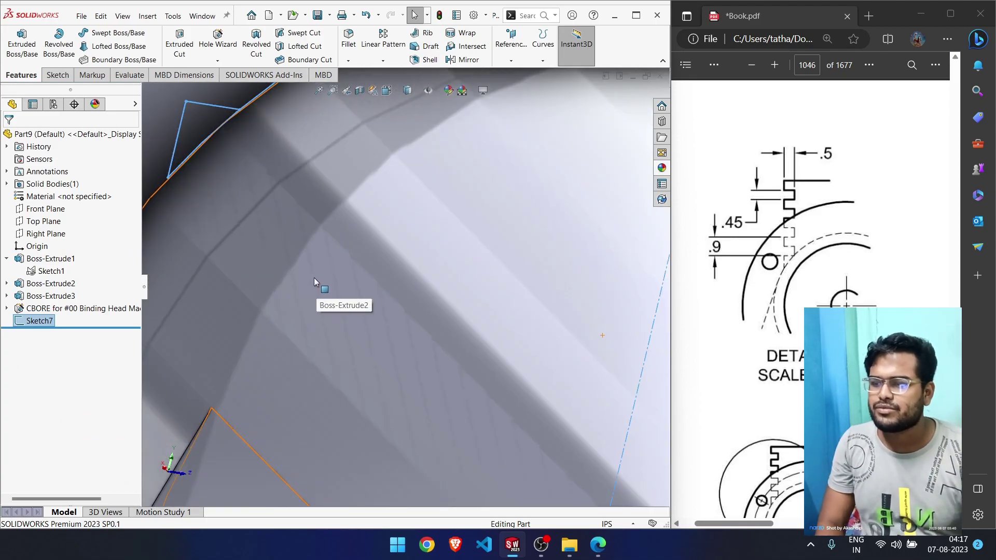
{"action": "middle_click_drag", "start_coordinate": [322, 260], "coordinate": [292, 253]}
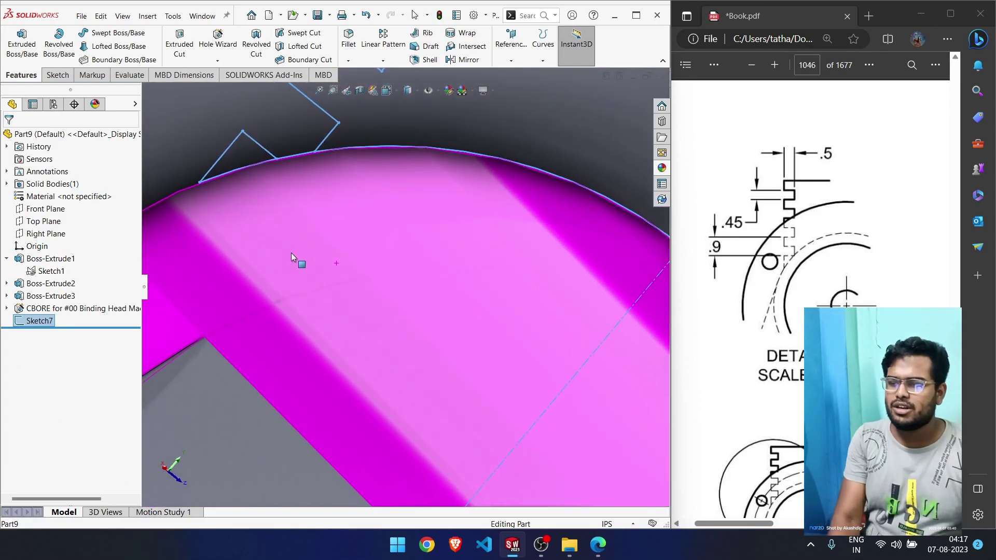
{"action": "right_click", "coordinate": [54, 324]}
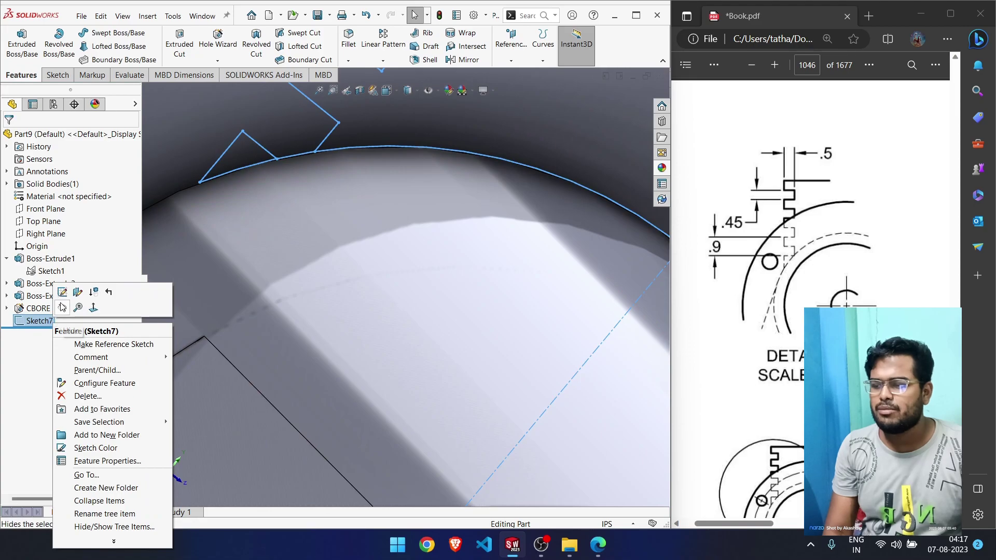
{"action": "left_click", "coordinate": [62, 309]}
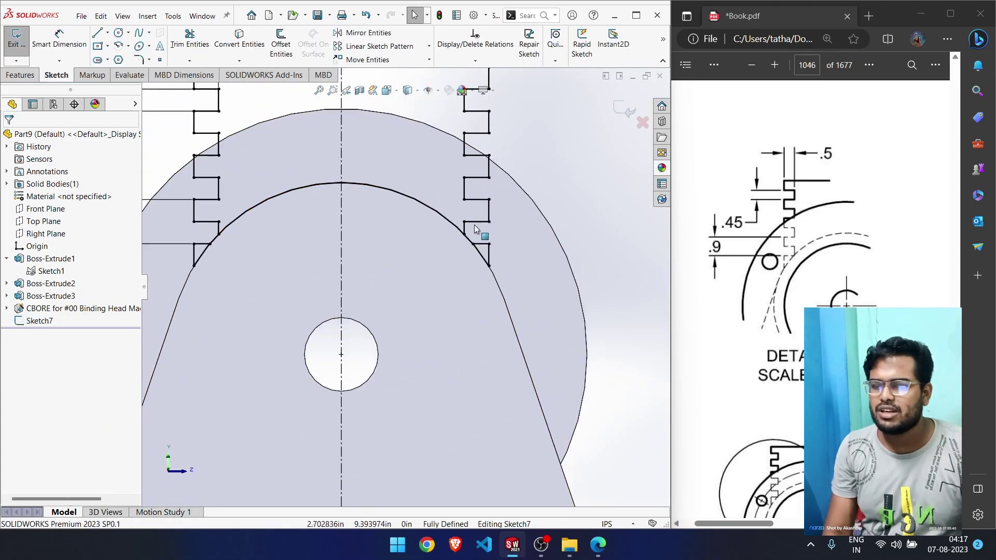
{"action": "scroll", "coordinate": [476, 226], "scroll_direction": "down", "scroll_amount": 5}
{"action": "scroll", "coordinate": [465, 247], "scroll_direction": "up", "scroll_amount": 3}
{"action": "key", "text": "t"}
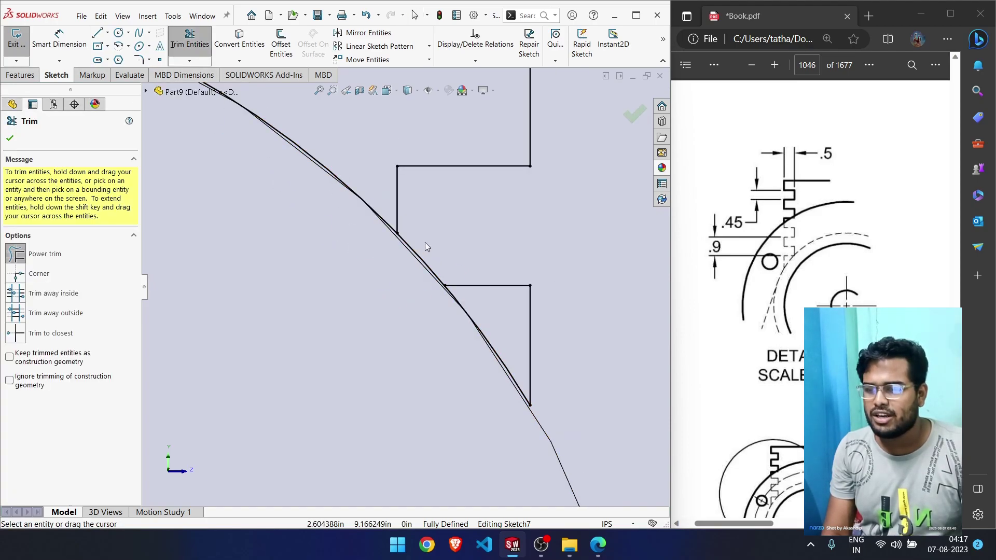
{"action": "left_click_drag", "start_coordinate": [416, 258], "coordinate": [407, 283]}
{"action": "scroll", "coordinate": [407, 283], "scroll_direction": "up", "scroll_amount": 8}
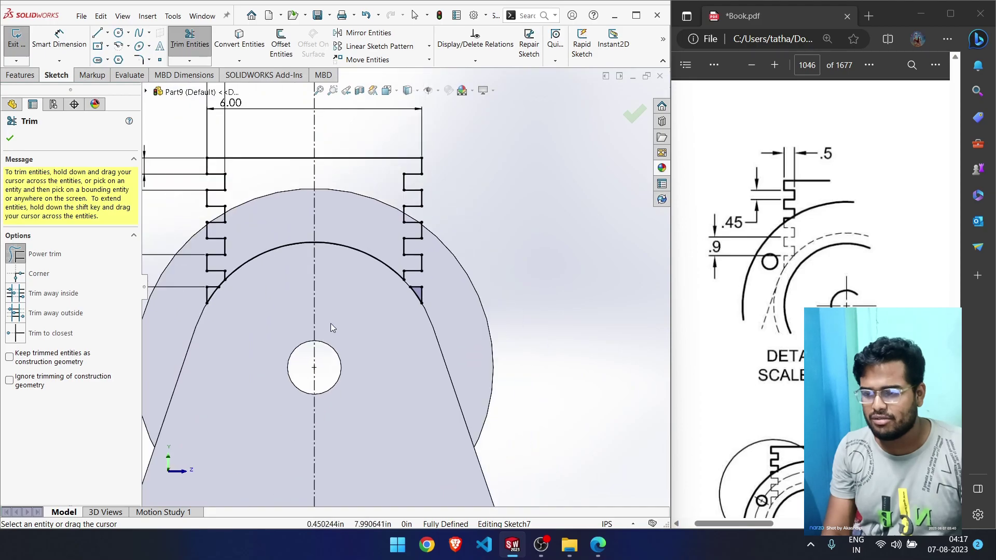
Trim the matching arc segment between the two lowest teeth on the left side and finish trimming
{"action": "scroll", "coordinate": [244, 343], "scroll_direction": "down", "scroll_amount": 6}
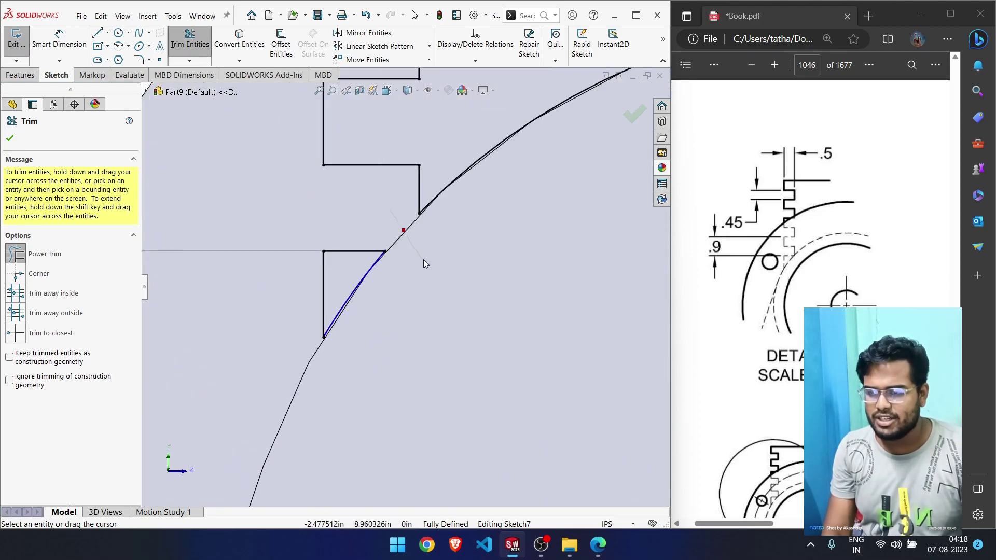
{"action": "left_click_drag", "start_coordinate": [424, 259], "coordinate": [422, 264]}
{"action": "scroll", "coordinate": [422, 265], "scroll_direction": "up", "scroll_amount": 6}
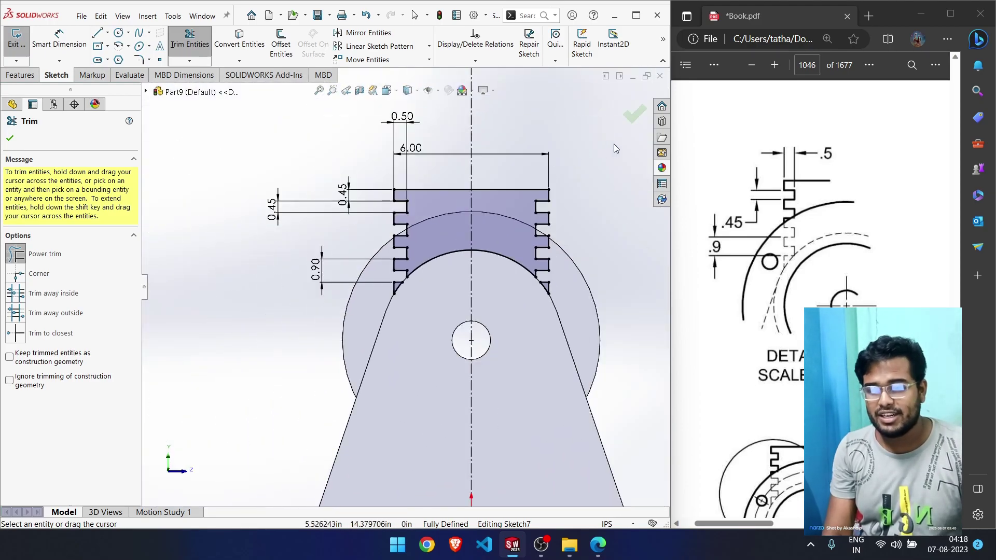
{"action": "left_click", "coordinate": [636, 117]}
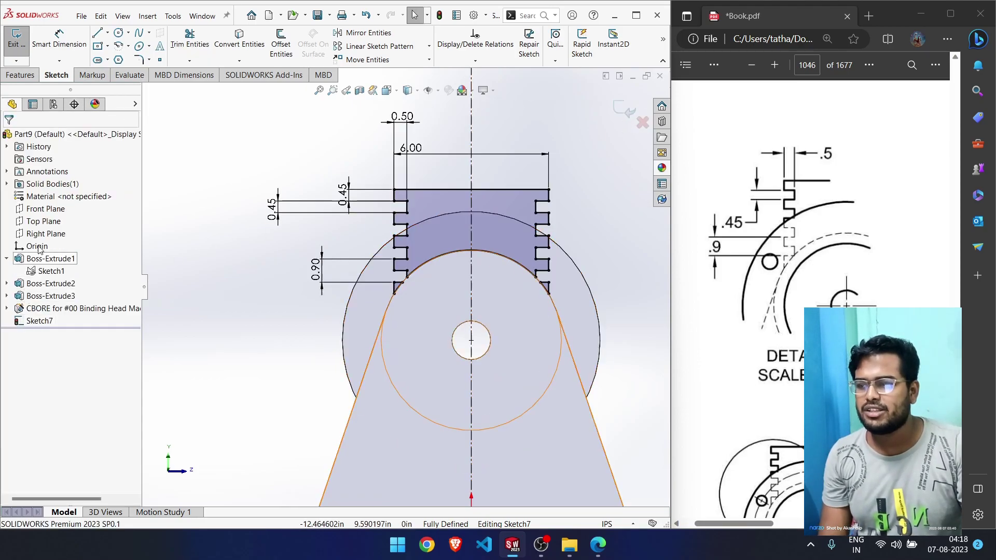
Extrude the toothed rack profile Sketch7 as a blind boss with a depth of 8.25 in, merged with the part
{"action": "left_click", "coordinate": [34, 321]}
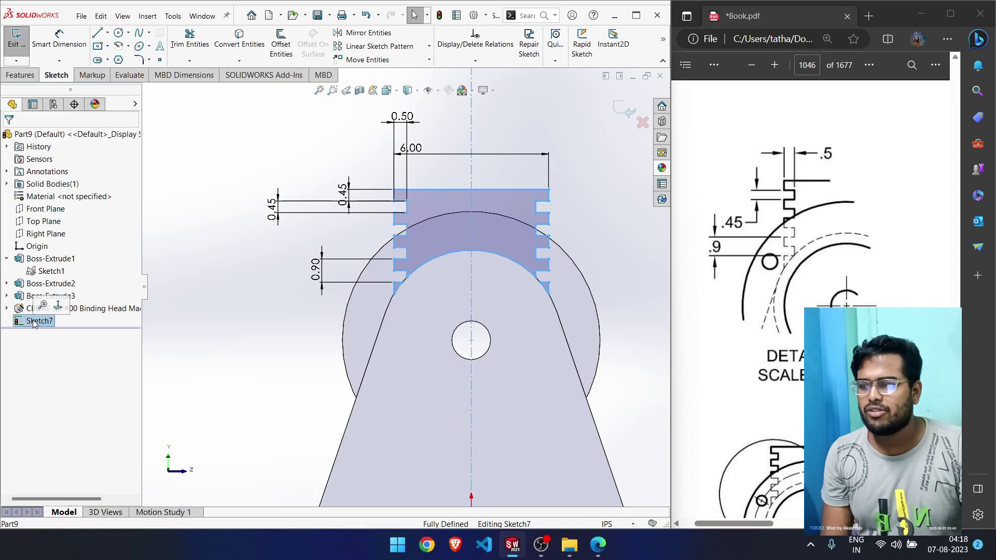
{"action": "left_click", "coordinate": [19, 74]}
{"action": "left_click", "coordinate": [22, 45]}
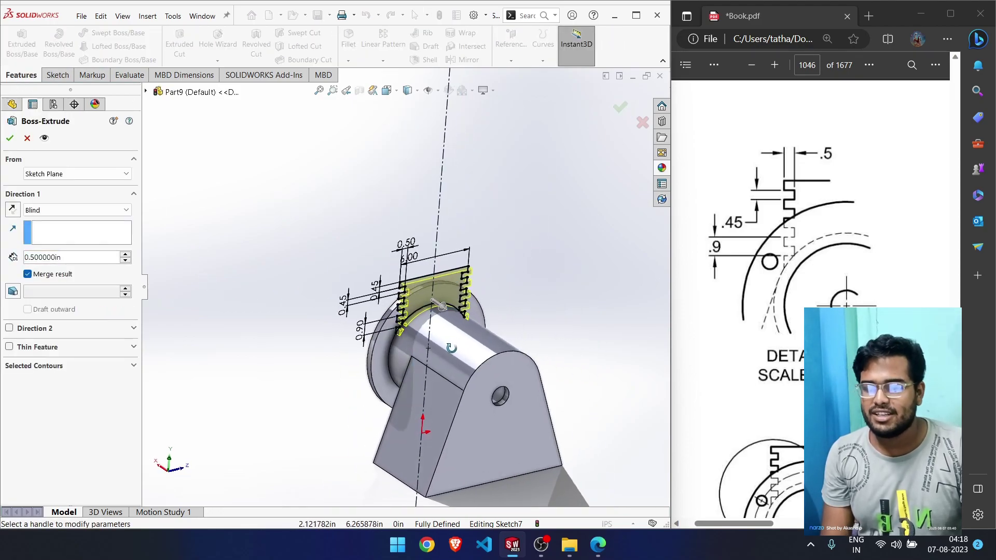
{"action": "scroll", "coordinate": [792, 454], "scroll_direction": "down", "scroll_amount": 4, "text": "ctrl"}
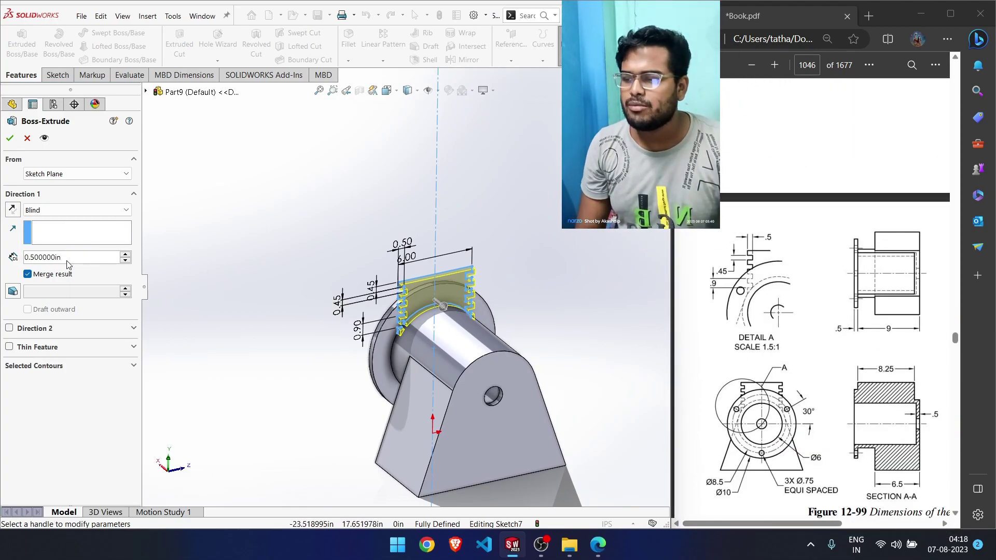
{"action": "left_click_drag", "start_coordinate": [72, 258], "coordinate": [30, 258]}
{"action": "type", "text": "8.25"}
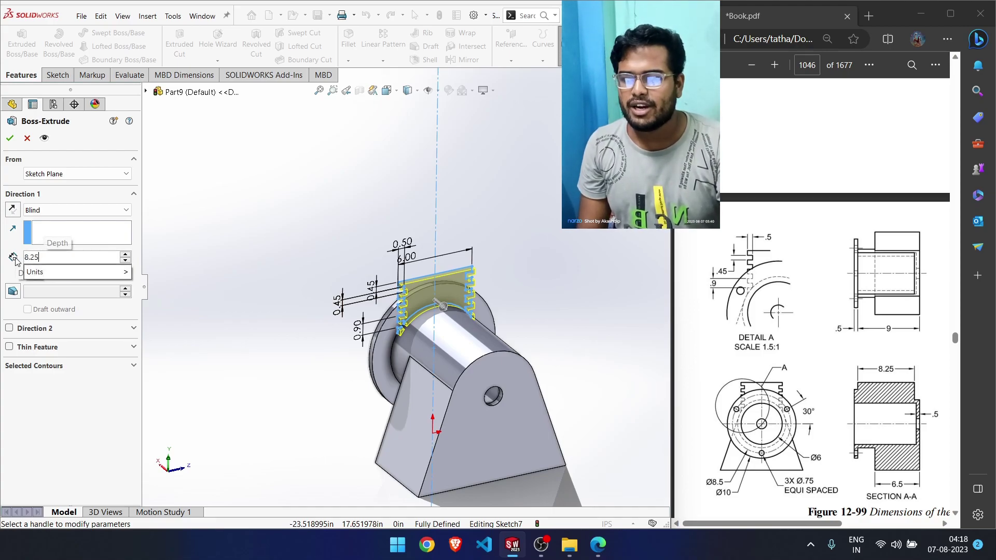
{"action": "key", "text": "Return"}
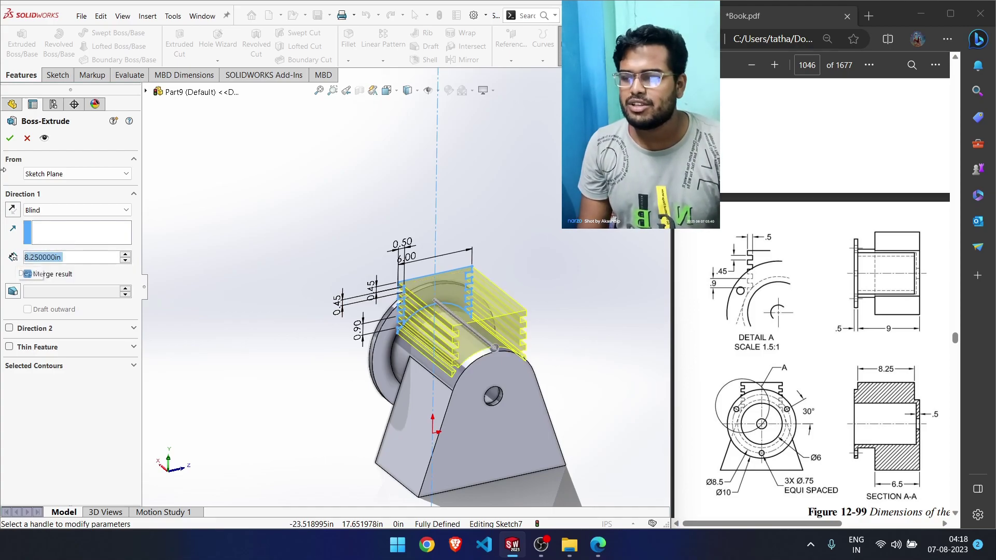
{"action": "left_click", "coordinate": [9, 138]}
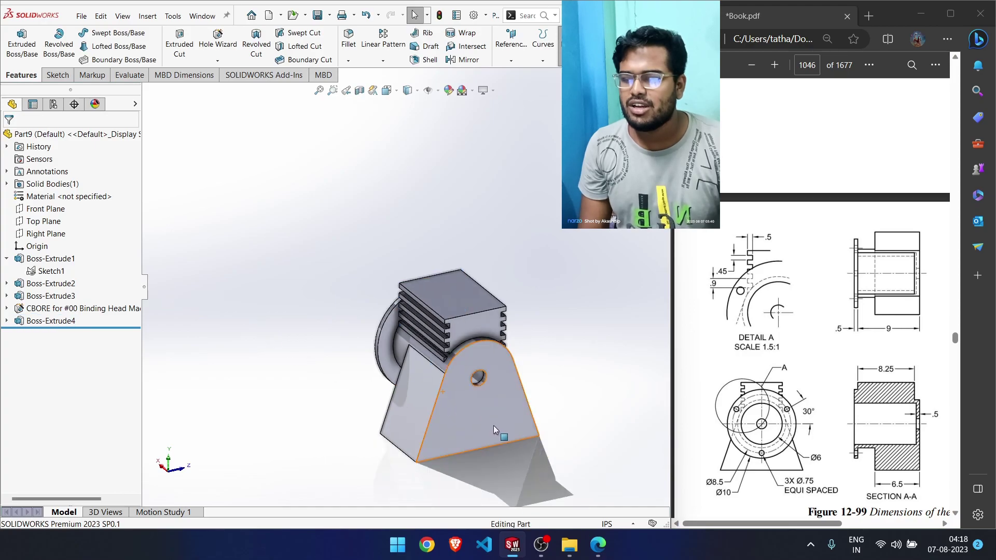
Apply a light green colour to the whole part and show it in isometric view
{"action": "scroll", "coordinate": [473, 372], "scroll_direction": "up", "scroll_amount": 2}
{"action": "middle_click_drag", "start_coordinate": [472, 371], "coordinate": [415, 415]}
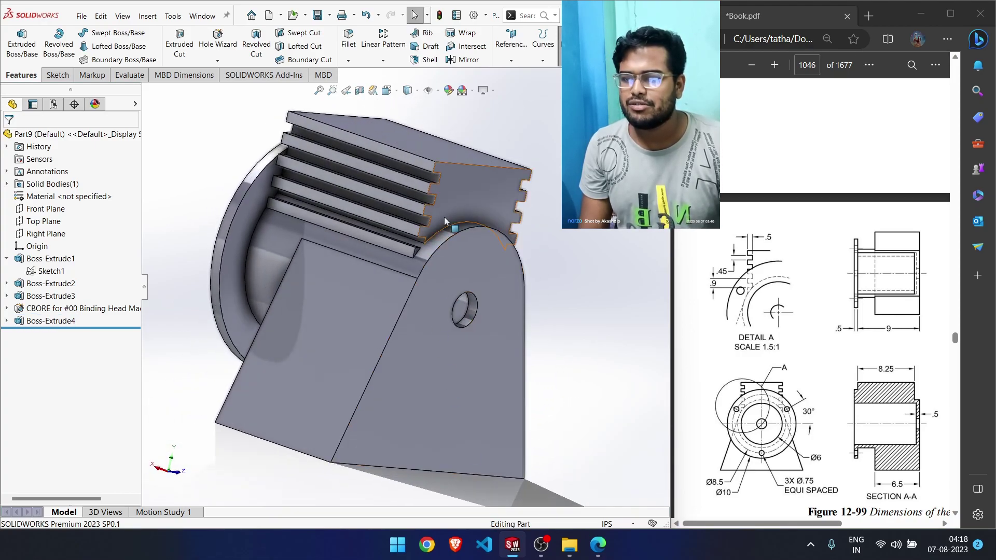
{"action": "left_click", "coordinate": [448, 90]}
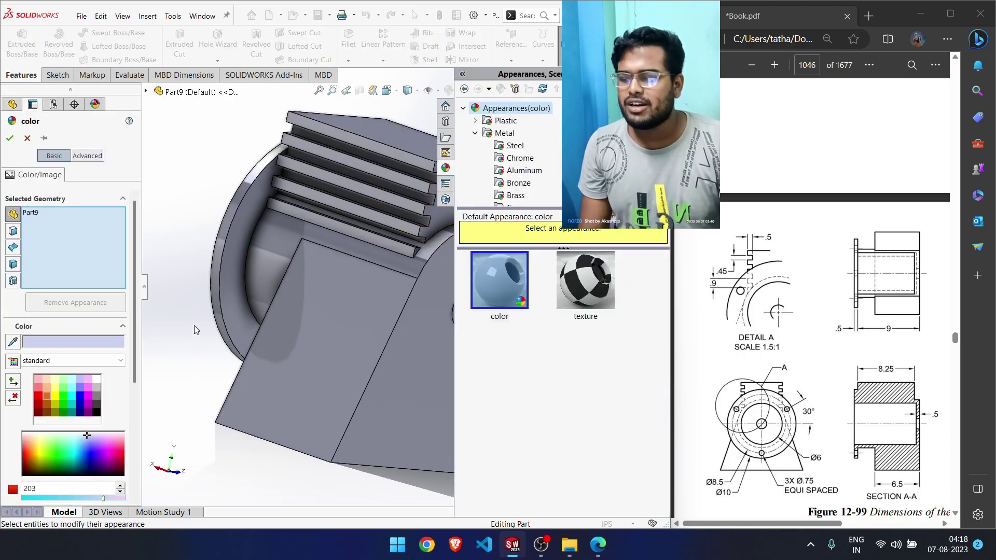
{"action": "left_click", "coordinate": [64, 380]}
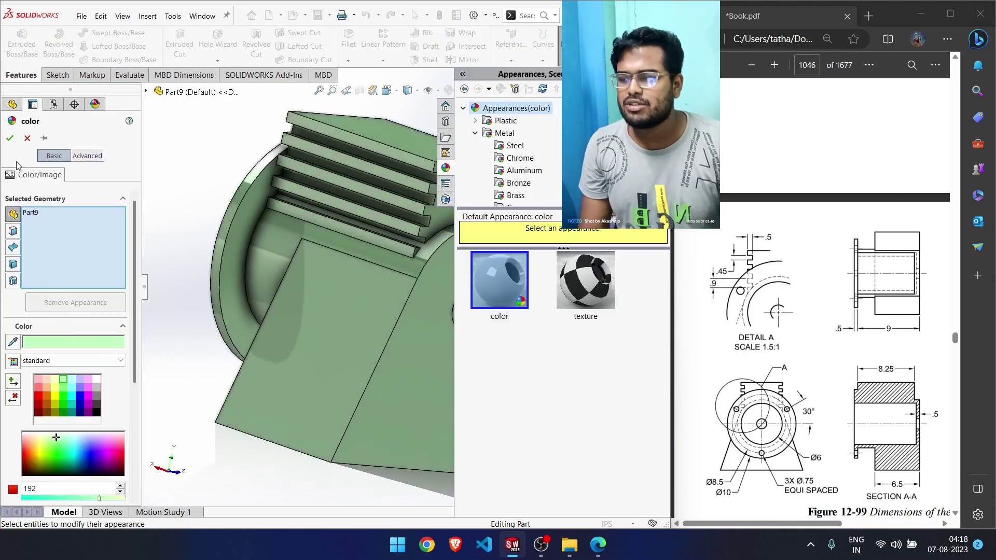
{"action": "left_click", "coordinate": [10, 138]}
{"action": "middle_click_drag", "start_coordinate": [269, 358], "coordinate": [247, 524]}
{"action": "key", "text": "space"}
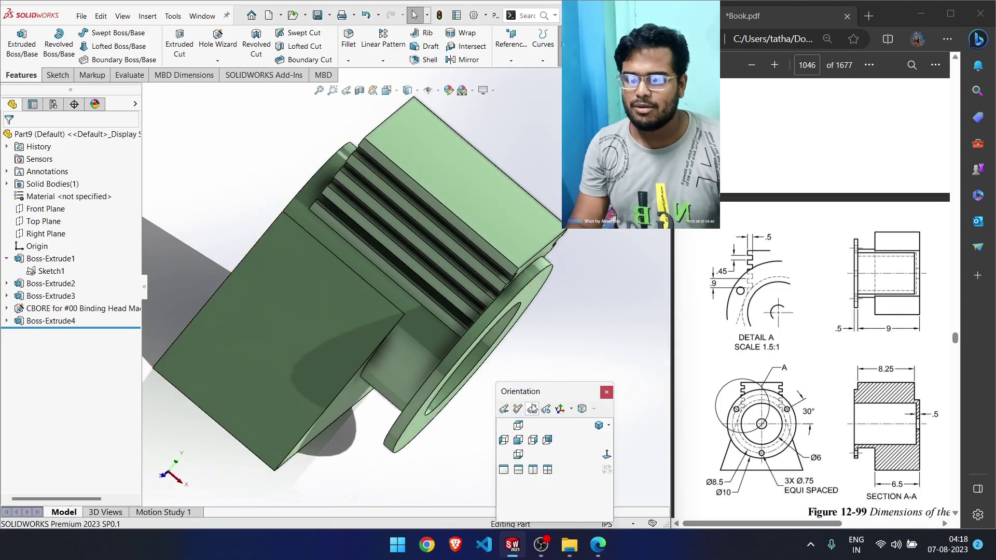
{"action": "left_click", "coordinate": [598, 426]}
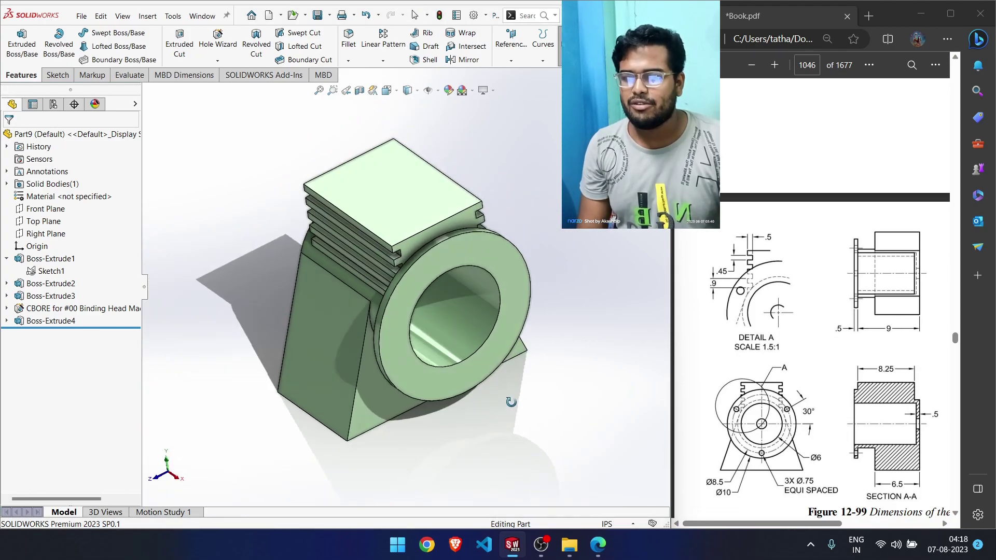
Examine the Upper Housing drawing in the reference PDF and the finished upper housing model
{"action": "scroll", "coordinate": [810, 363], "scroll_direction": "down", "scroll_amount": 3}
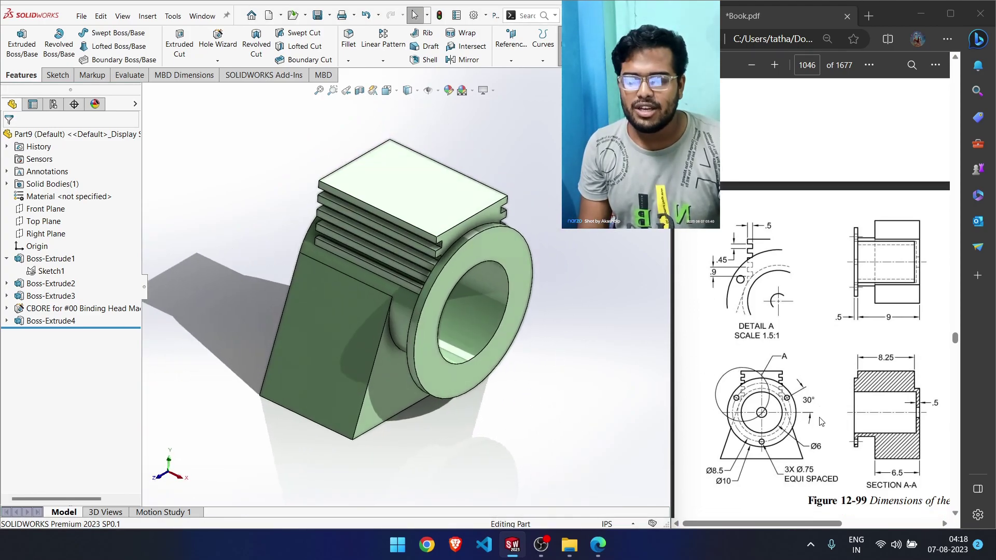
{"action": "left_click_drag", "start_coordinate": [827, 524], "coordinate": [877, 525]}
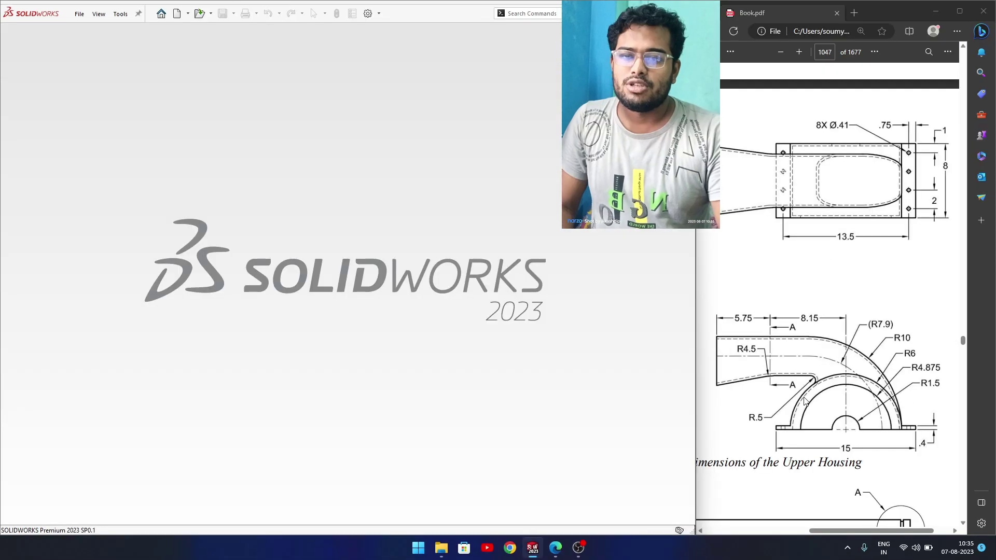
{"action": "scroll", "coordinate": [806, 401], "scroll_direction": "up", "scroll_amount": 8}
{"action": "scroll", "coordinate": [805, 401], "scroll_direction": "down", "scroll_amount": 3}
{"action": "scroll", "coordinate": [805, 402], "scroll_direction": "down", "scroll_amount": 5}
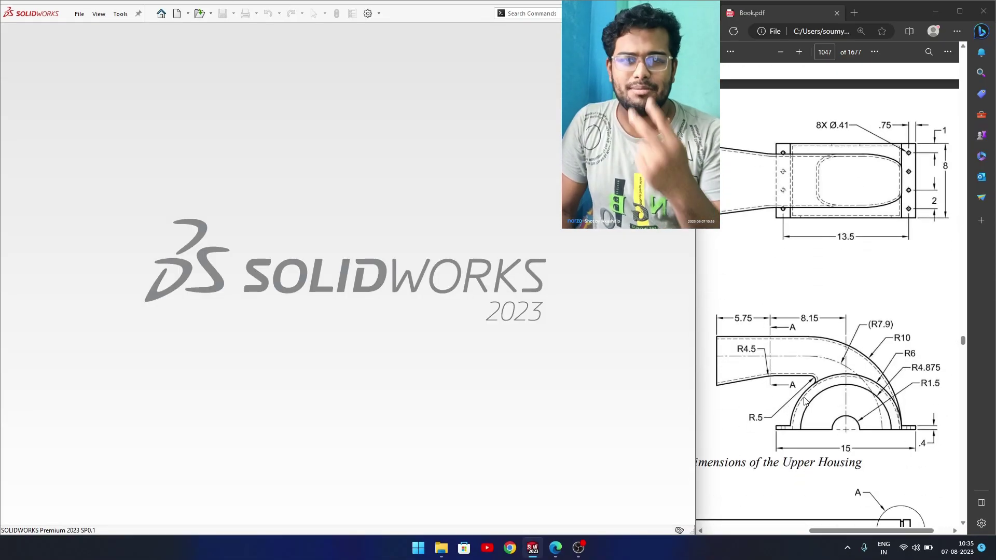
{"action": "scroll", "coordinate": [801, 463], "scroll_direction": "down", "scroll_amount": 8}
{"action": "scroll", "coordinate": [822, 460], "scroll_direction": "up", "scroll_amount": 8}
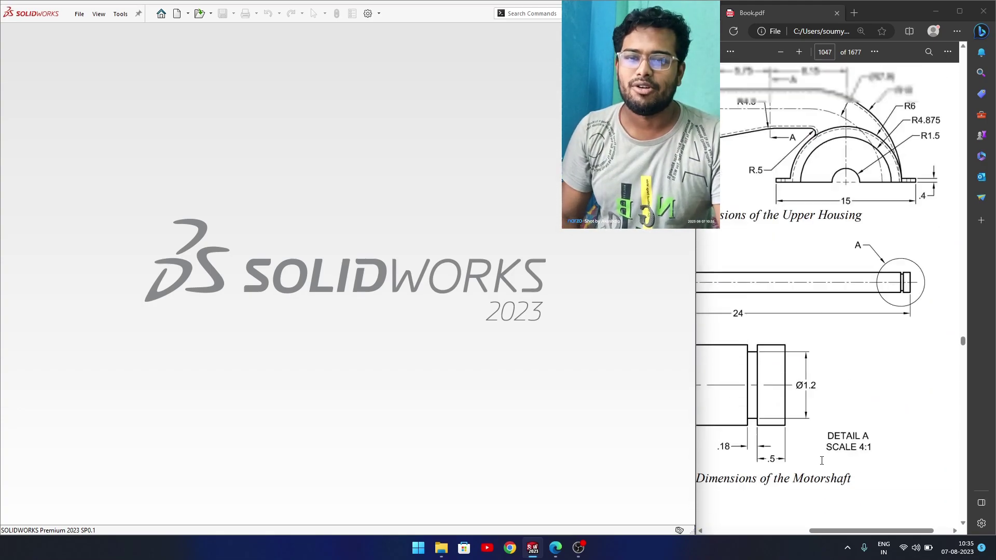
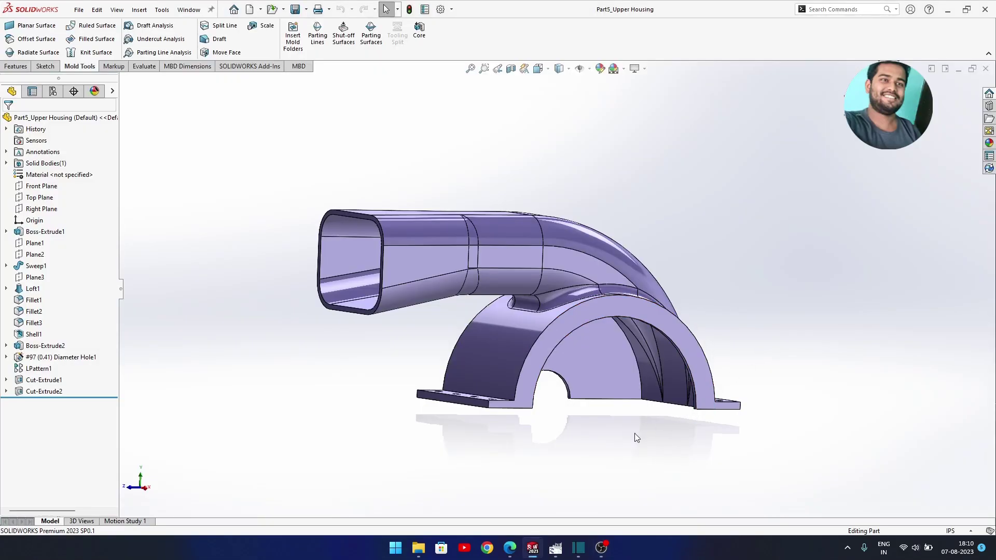
{"action": "middle_click_drag", "start_coordinate": [634, 434], "coordinate": [661, 385]}
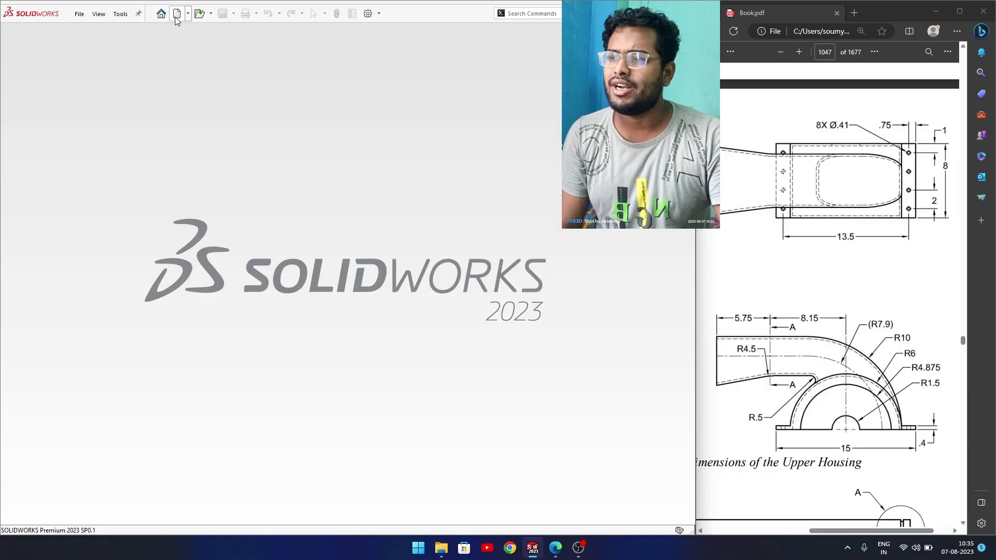
Create a new part document and set its units to IPS (inch, pound, second)
{"action": "left_click", "coordinate": [177, 14]}
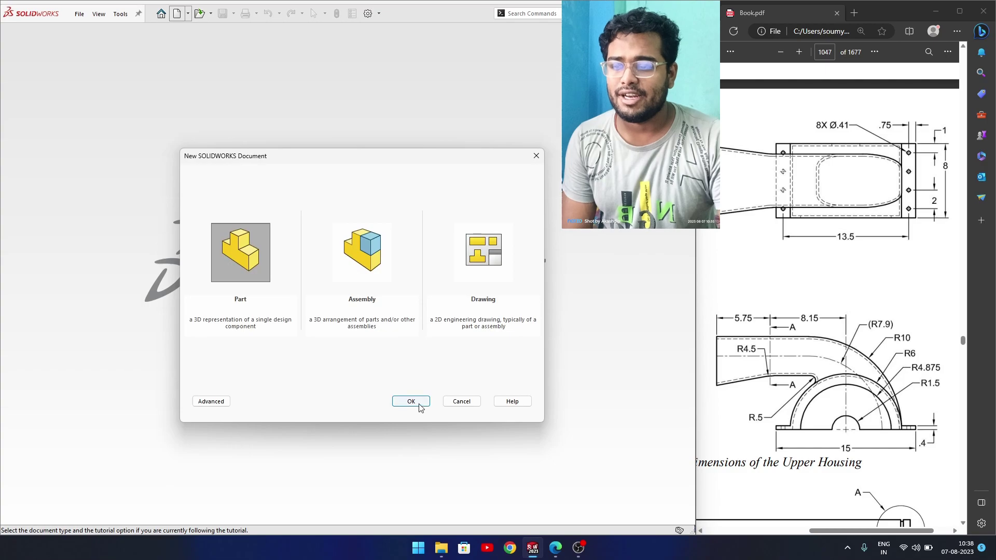
{"action": "left_click", "coordinate": [419, 404]}
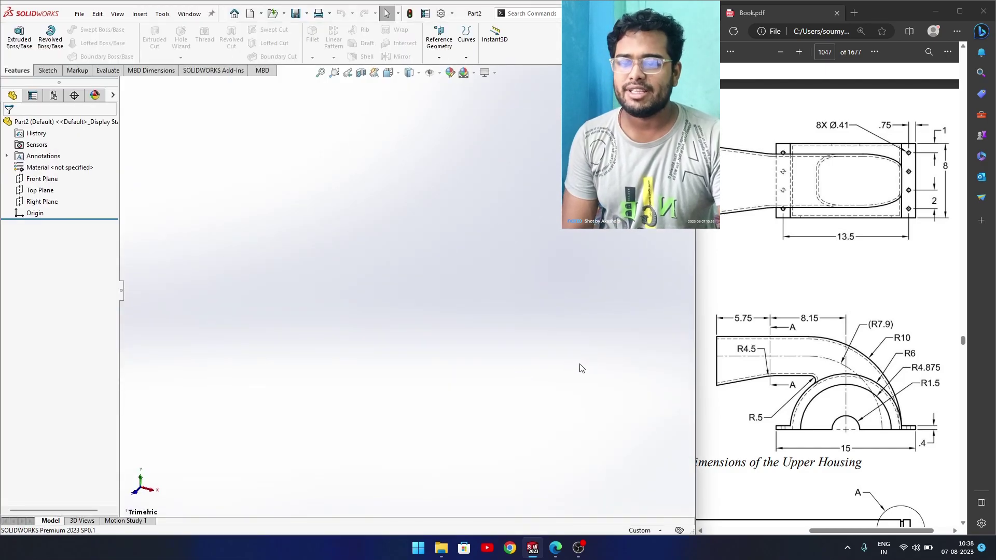
{"action": "left_click", "coordinate": [660, 531]}
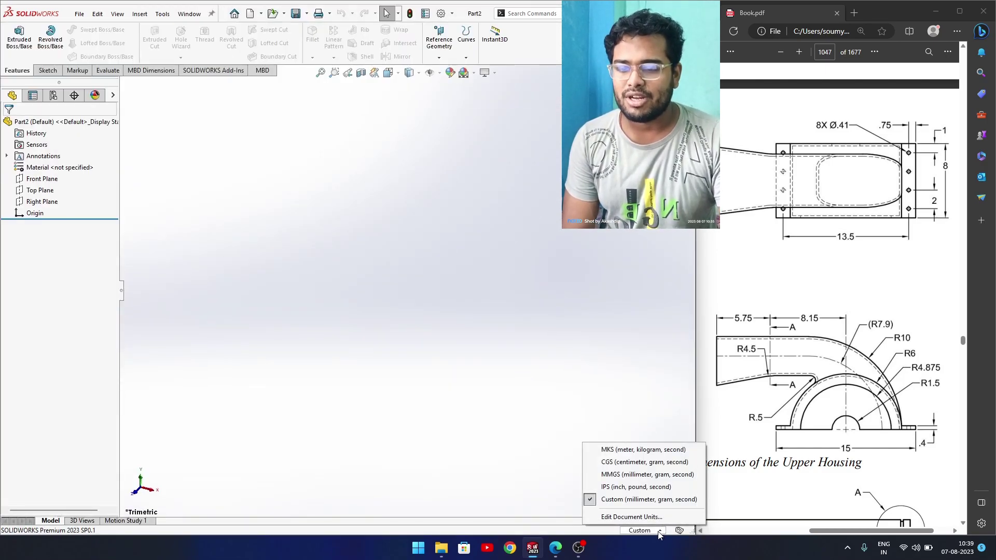
{"action": "left_click", "coordinate": [621, 488]}
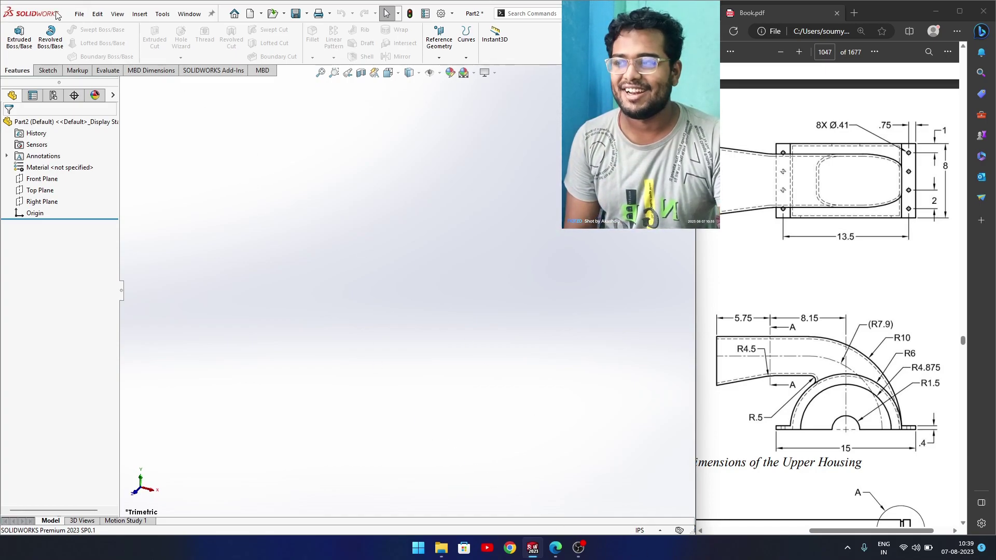
Start a sketch on the Right Plane and draw infinite vertical and horizontal centerlines through the origin
{"action": "left_click", "coordinate": [47, 71]}
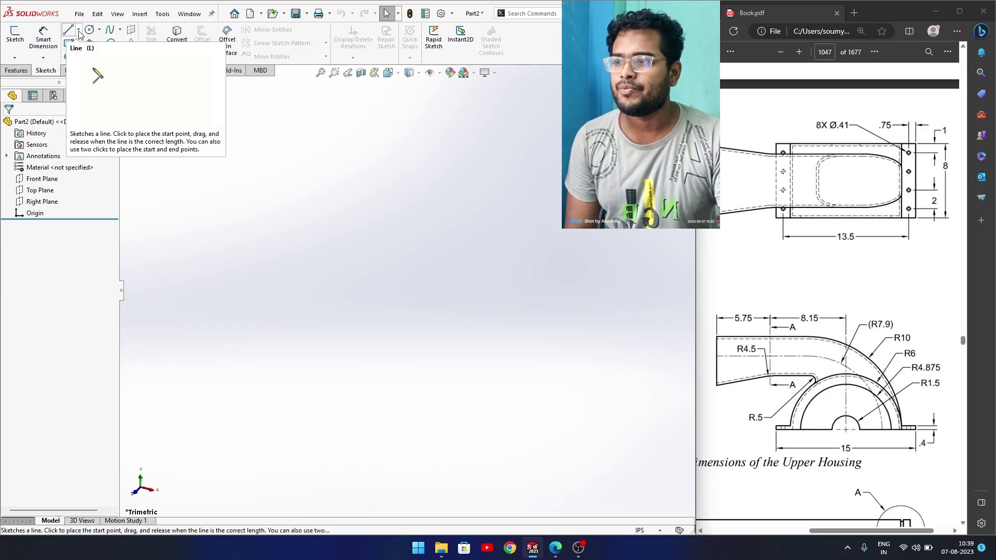
{"action": "left_click", "coordinate": [78, 29]}
{"action": "left_click", "coordinate": [94, 49]}
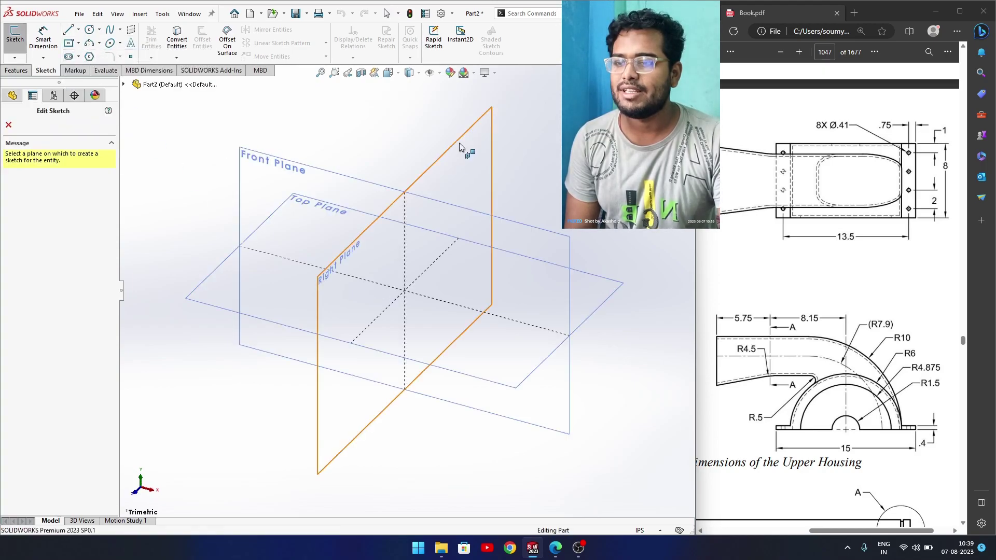
{"action": "left_click", "coordinate": [460, 147]}
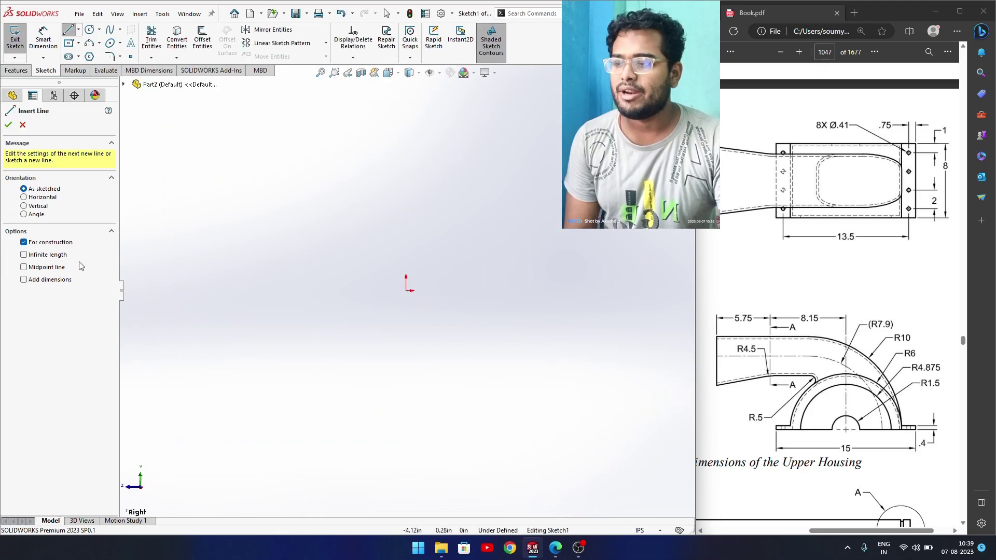
{"action": "left_click", "coordinate": [24, 254]}
{"action": "left_click", "coordinate": [405, 291]}
{"action": "left_click", "coordinate": [406, 272]}
{"action": "left_click", "coordinate": [406, 291]}
{"action": "left_click", "coordinate": [439, 291]}
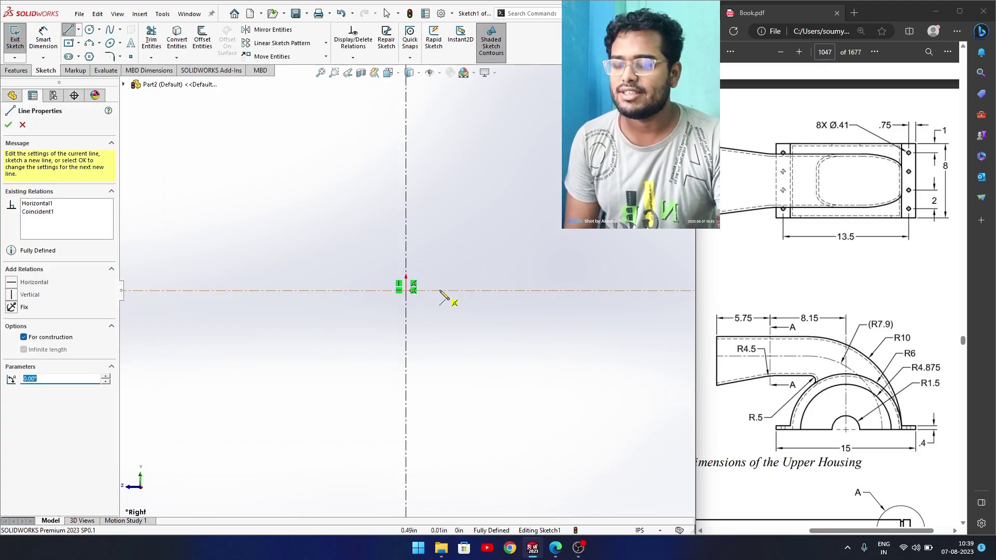
{"action": "left_click", "coordinate": [10, 125]}
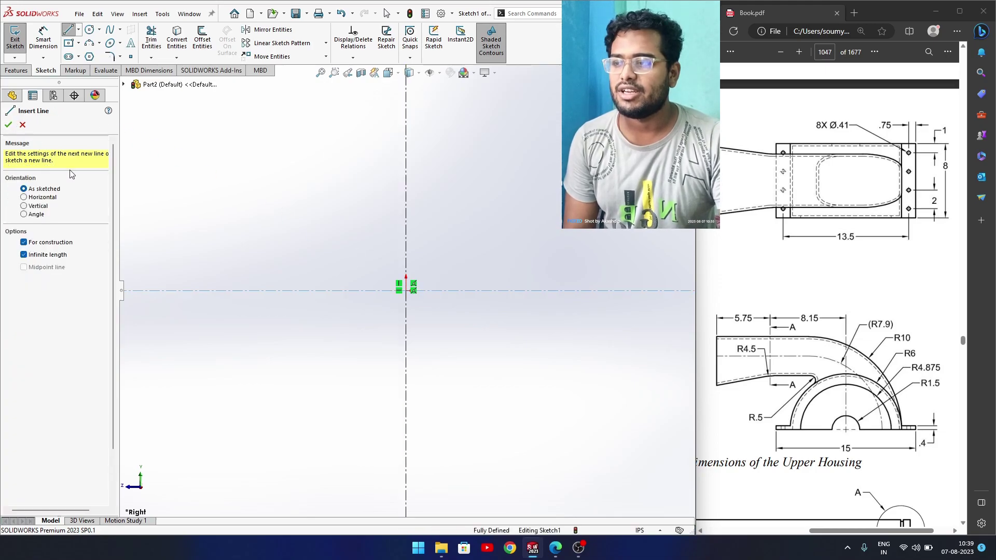
{"action": "left_click", "coordinate": [8, 126]}
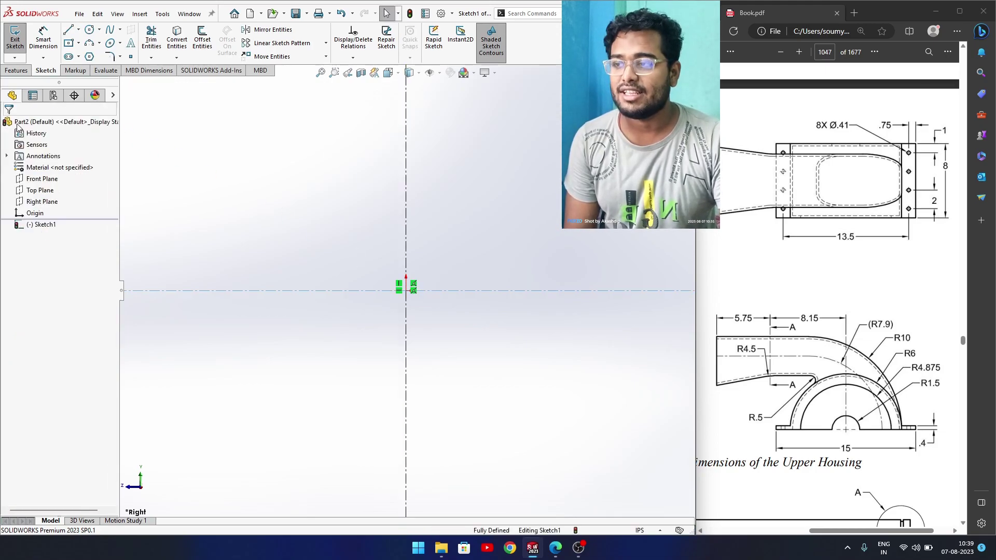
Sketch an upper semicircle of about 2.18 in radius centred on the origin and close it with a horizontal line between its ends
{"action": "left_click", "coordinate": [99, 44]}
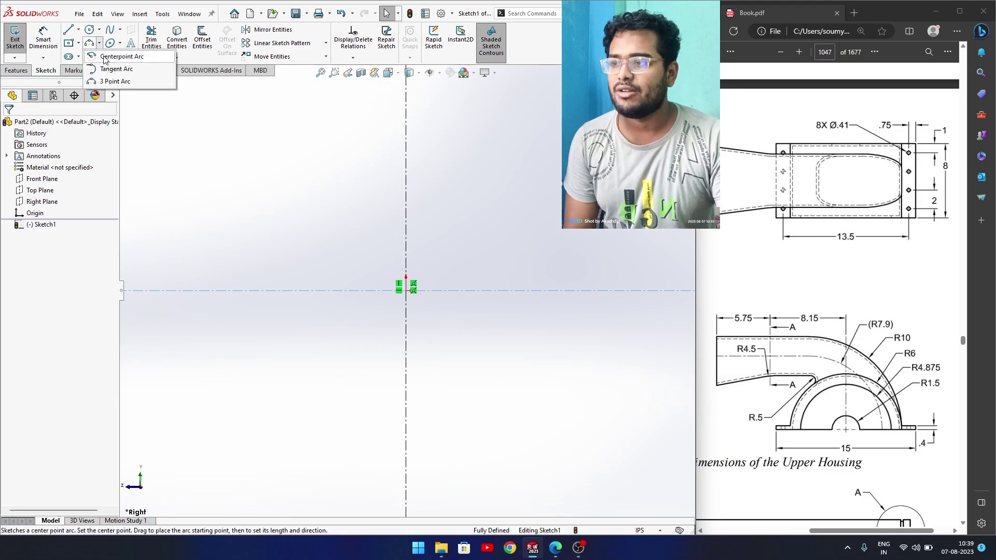
{"action": "left_click", "coordinate": [109, 58]}
{"action": "left_click", "coordinate": [406, 290]}
{"action": "left_click", "coordinate": [256, 291]}
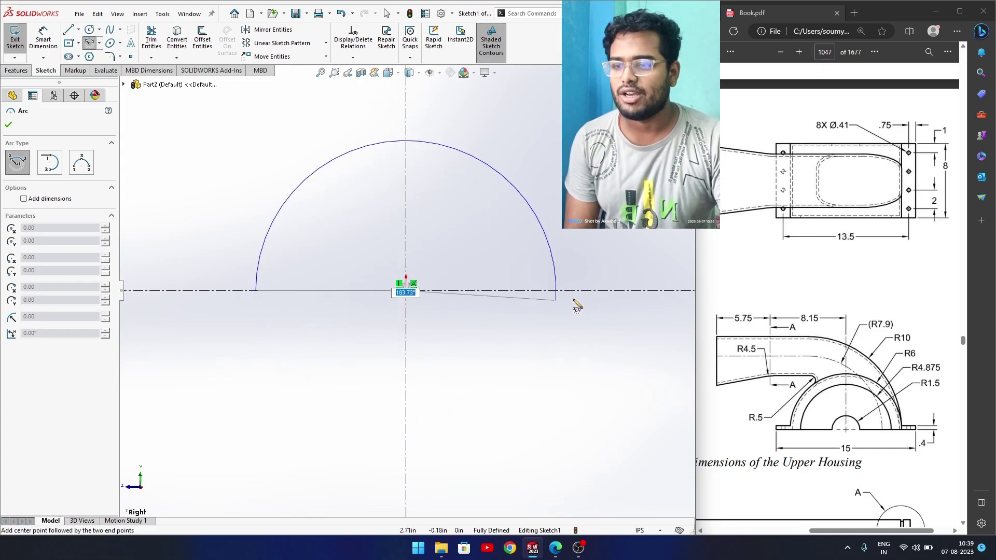
{"action": "left_click", "coordinate": [554, 292]}
{"action": "right_click_drag", "start_coordinate": [218, 193], "coordinate": [174, 193]}
{"action": "left_click", "coordinate": [255, 292]}
{"action": "left_click", "coordinate": [557, 291]}
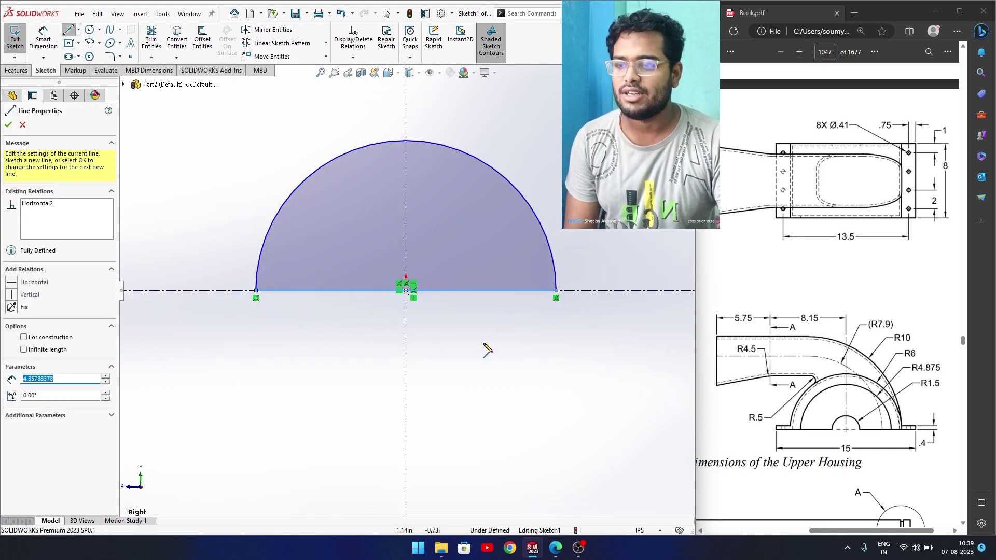
Dimension the semicircle's radius as 6 in and exit the sketch
{"action": "right_click_drag", "start_coordinate": [483, 358], "coordinate": [480, 311]}
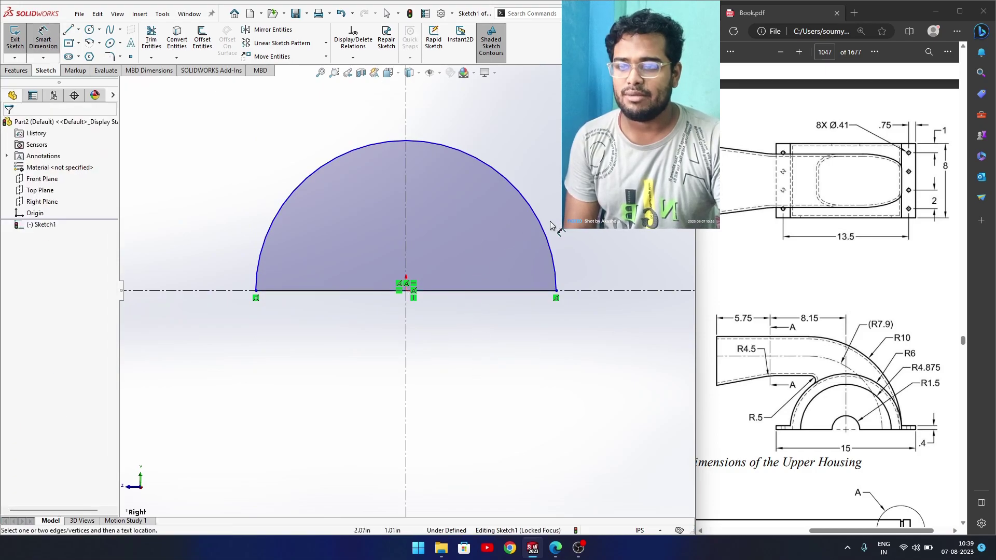
{"action": "left_click", "coordinate": [545, 233]}
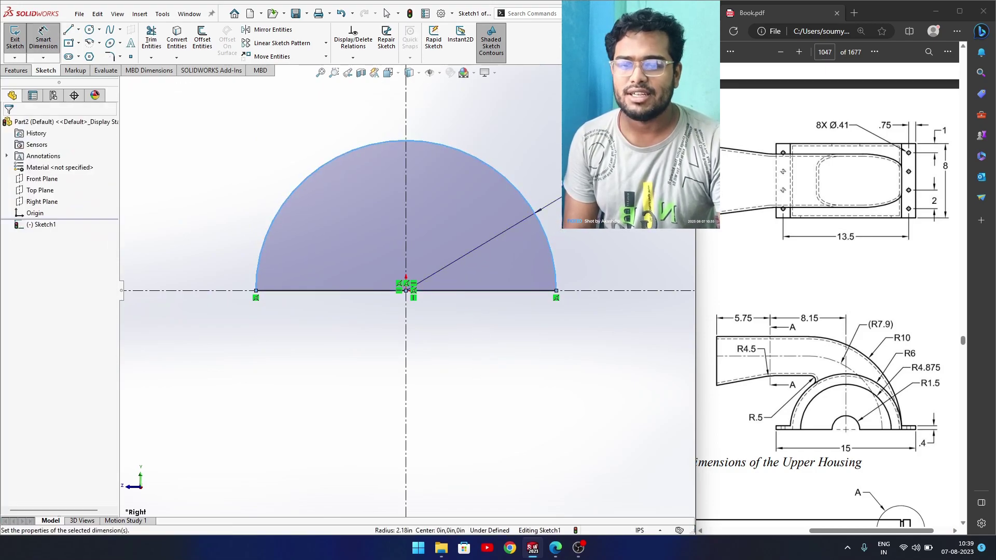
{"action": "left_click", "coordinate": [565, 195]}
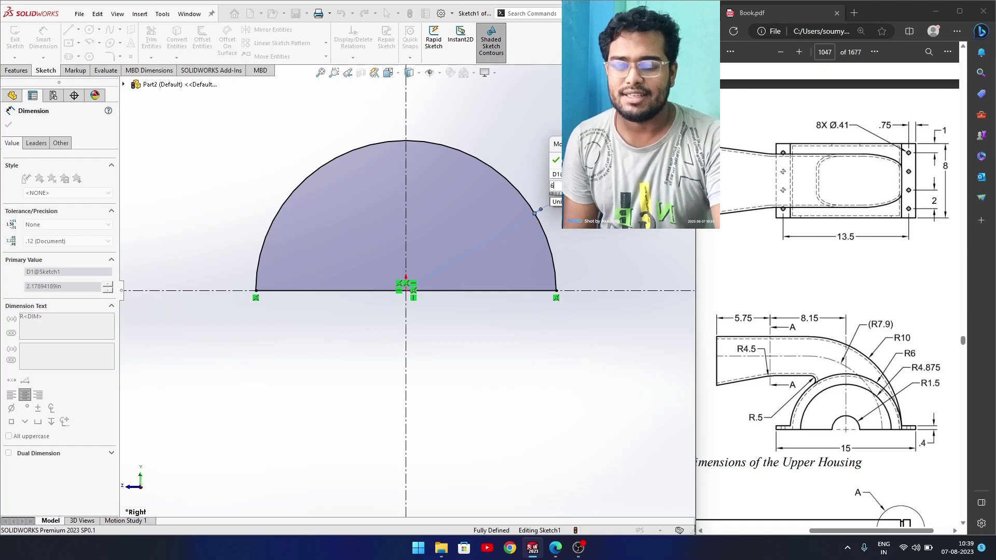
{"action": "type", "text": "6"}
{"action": "key", "text": "Return"}
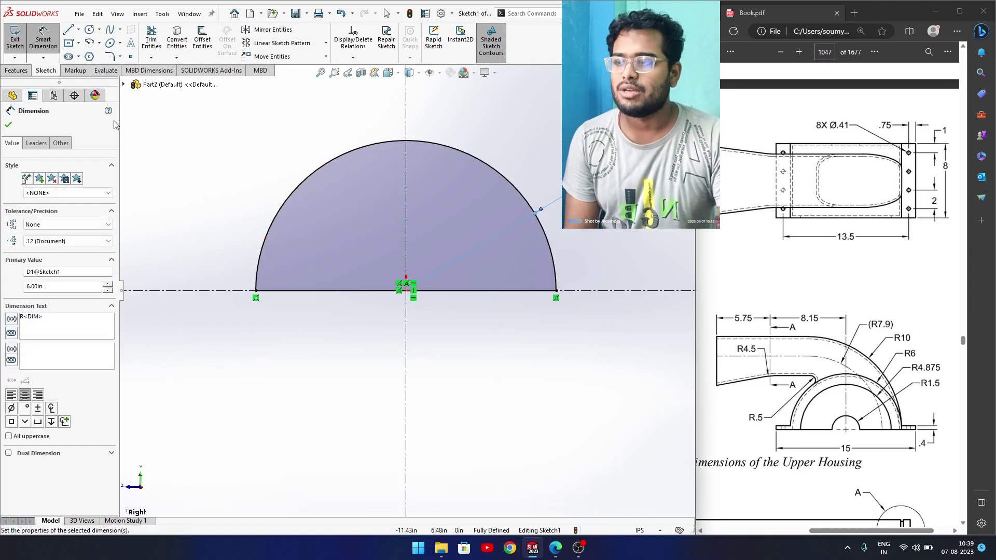
{"action": "left_click", "coordinate": [674, 88]}
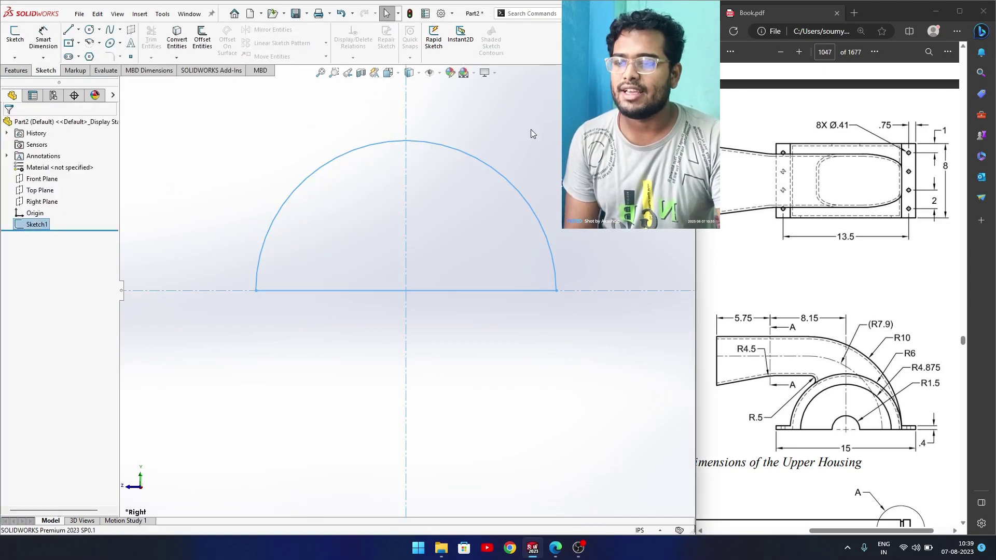
Extrude the semicircle sketch 8 in with the Mid Plane end condition
{"action": "left_click", "coordinate": [23, 71]}
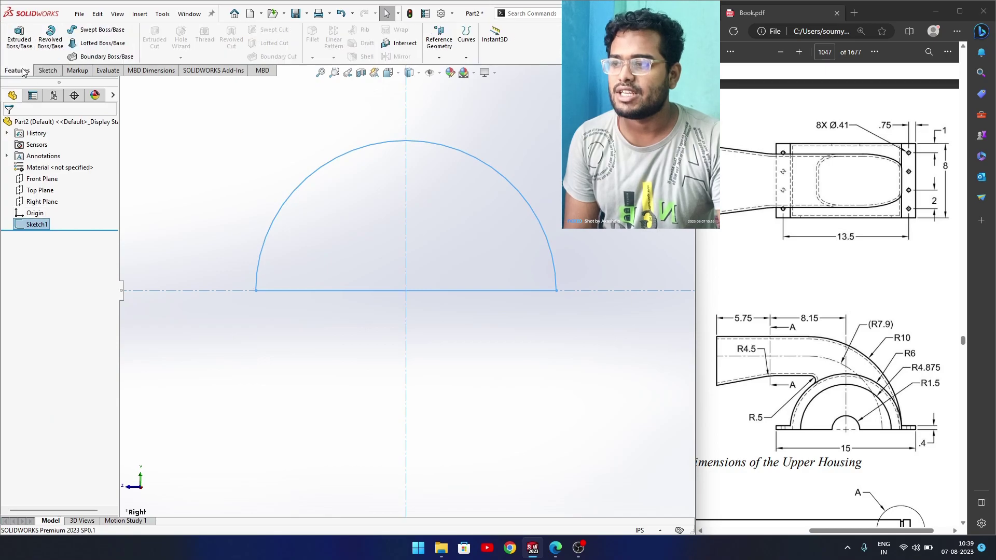
{"action": "left_click", "coordinate": [19, 42]}
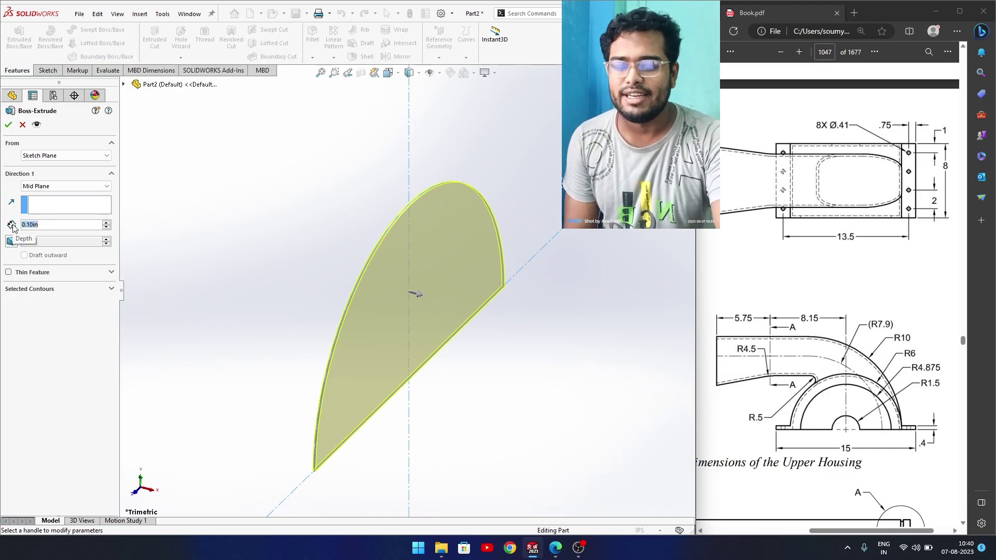
{"action": "type", "text": "8"}
{"action": "key", "text": "Return"}
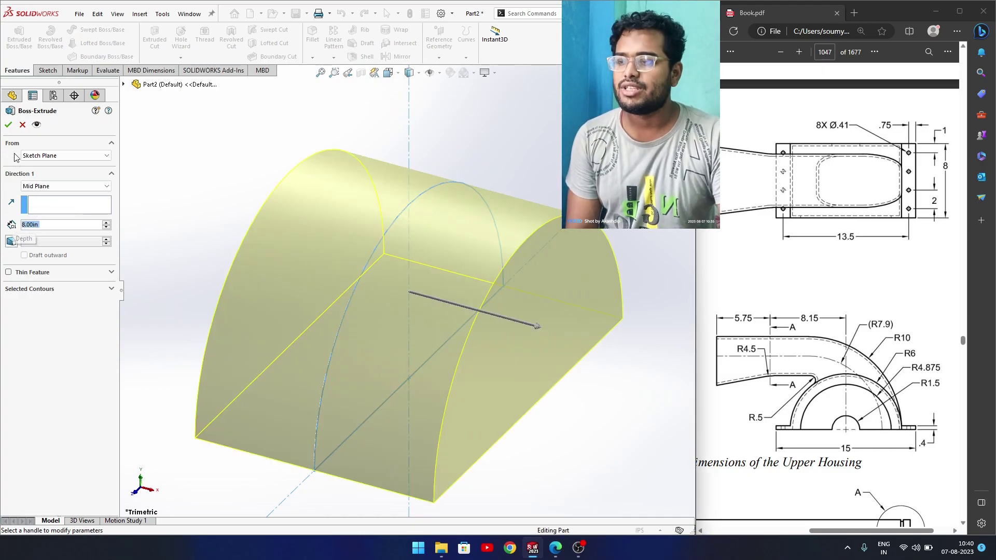
{"action": "left_click", "coordinate": [39, 186]}
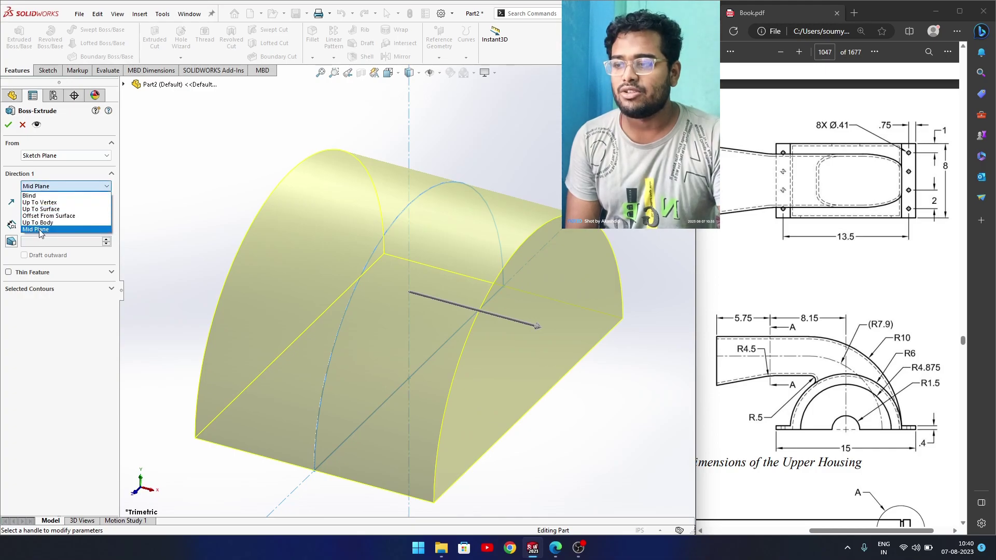
{"action": "left_click", "coordinate": [40, 230]}
{"action": "left_click", "coordinate": [8, 124]}
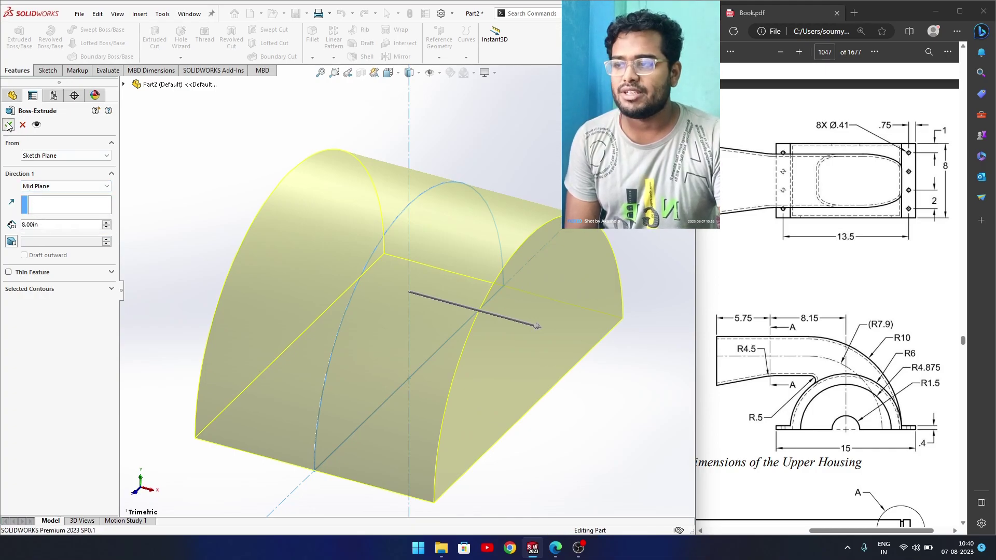
{"action": "scroll", "coordinate": [358, 334], "scroll_direction": "up", "scroll_amount": 3}
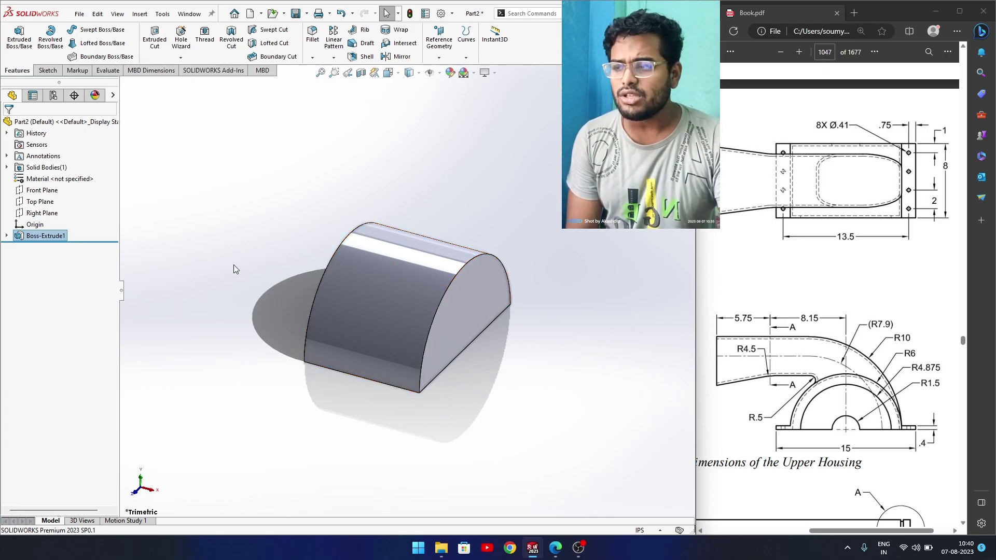
Create a reference plane midway between the two flat semicircular end faces of the body
{"action": "left_click", "coordinate": [29, 216]}
{"action": "mouse_move", "coordinate": [205, 285]}
{"action": "middle_mouse_down"}
{"action": "mouse_move", "coordinate": [223, 280]}
{"action": "mouse_move", "coordinate": [198, 265]}
{"action": "mouse_move", "coordinate": [206, 286]}
{"action": "middle_mouse_up"}
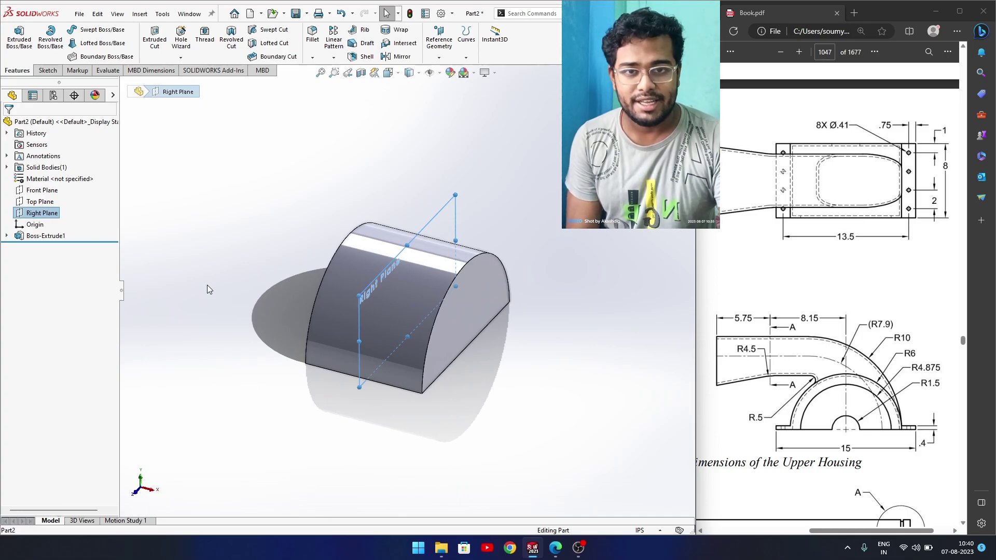
{"action": "left_click", "coordinate": [175, 259]}
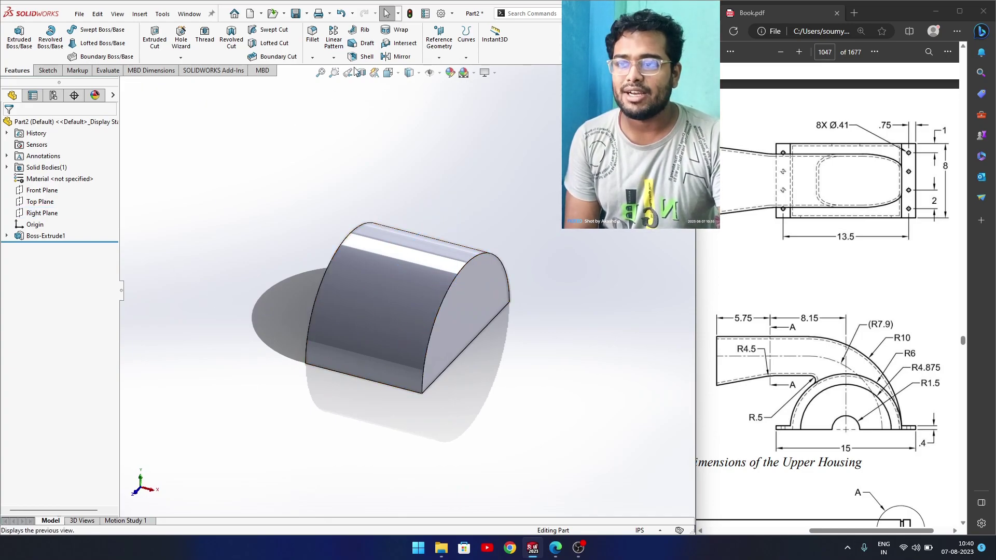
{"action": "left_click", "coordinate": [439, 58]}
{"action": "left_click", "coordinate": [445, 73]}
{"action": "left_click", "coordinate": [451, 332]}
{"action": "middle_click_drag", "start_coordinate": [322, 349], "coordinate": [382, 374]}
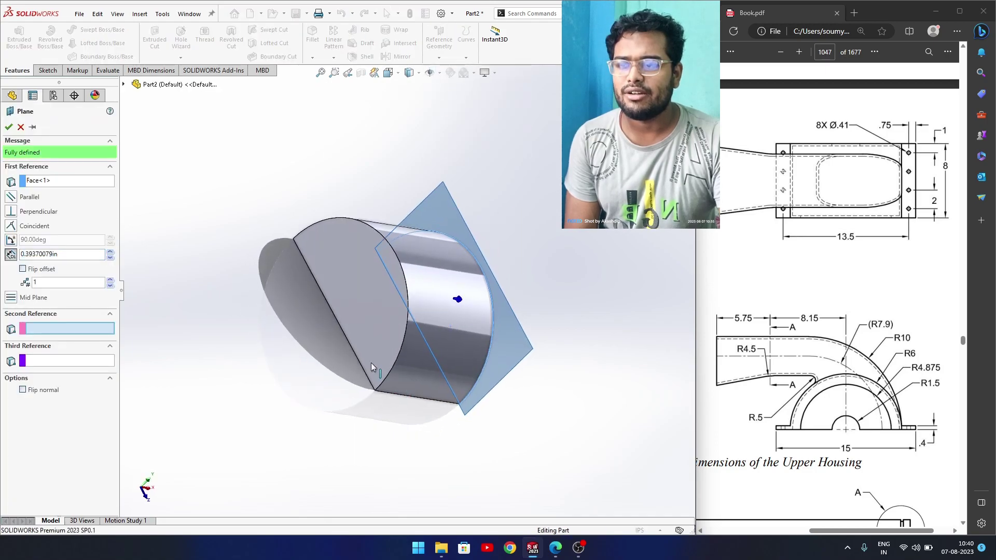
{"action": "left_click", "coordinate": [369, 338]}
{"action": "middle_click_drag", "start_coordinate": [369, 338], "coordinate": [289, 321]}
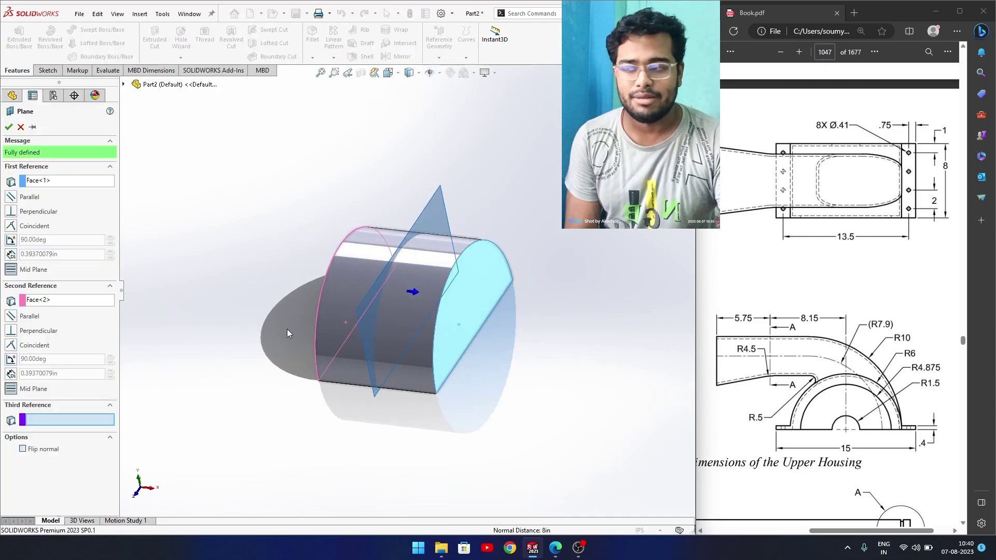
{"action": "left_click", "coordinate": [8, 127]}
Start a sketch on the new mid plane and draw a three-point arc of about 8.8 in radius from the semicircle's right corner over the body
{"action": "right_click", "coordinate": [31, 250]}
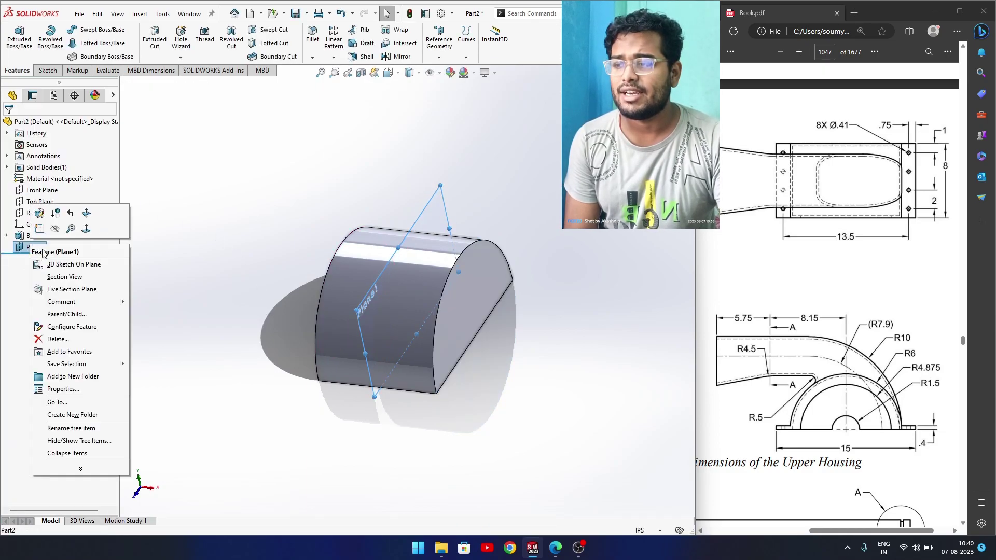
{"action": "left_click", "coordinate": [45, 231]}
{"action": "scroll", "coordinate": [335, 292], "scroll_direction": "up", "scroll_amount": 2}
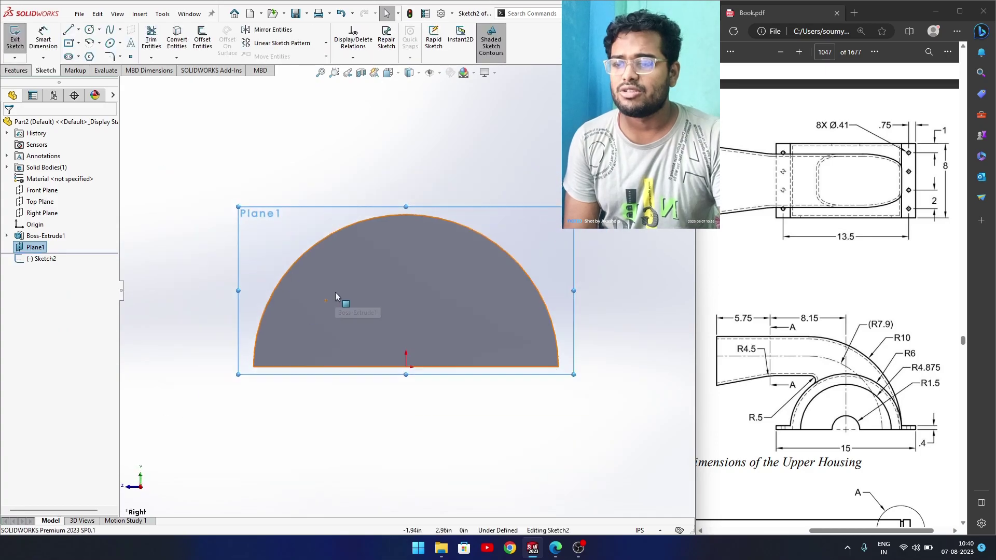
{"action": "mouse_move", "coordinate": [275, 170]}
{"action": "right_mouse_down"}
{"action": "mouse_move", "coordinate": [295, 164]}
{"action": "mouse_move", "coordinate": [285, 165]}
{"action": "right_mouse_up"}
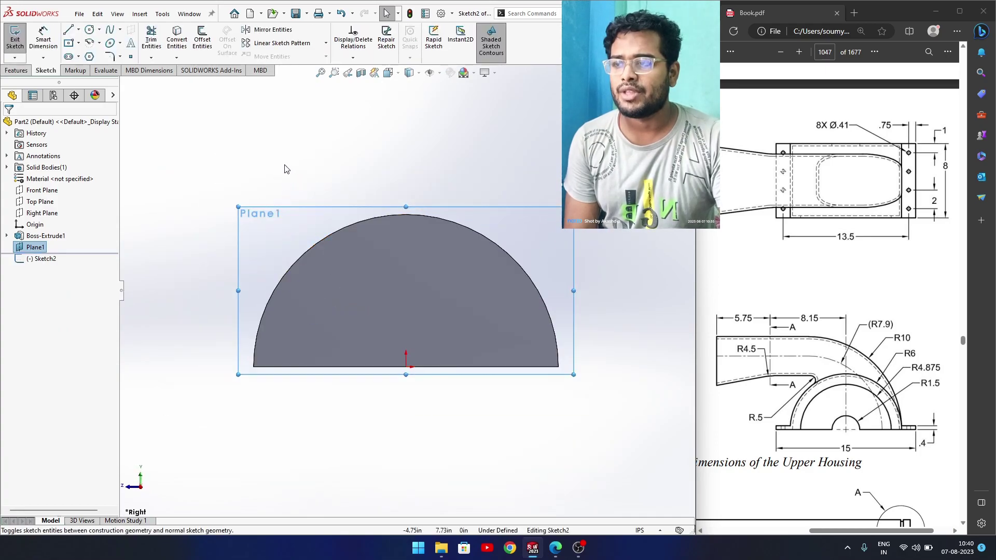
{"action": "left_click", "coordinate": [99, 43]}
{"action": "left_click", "coordinate": [114, 82]}
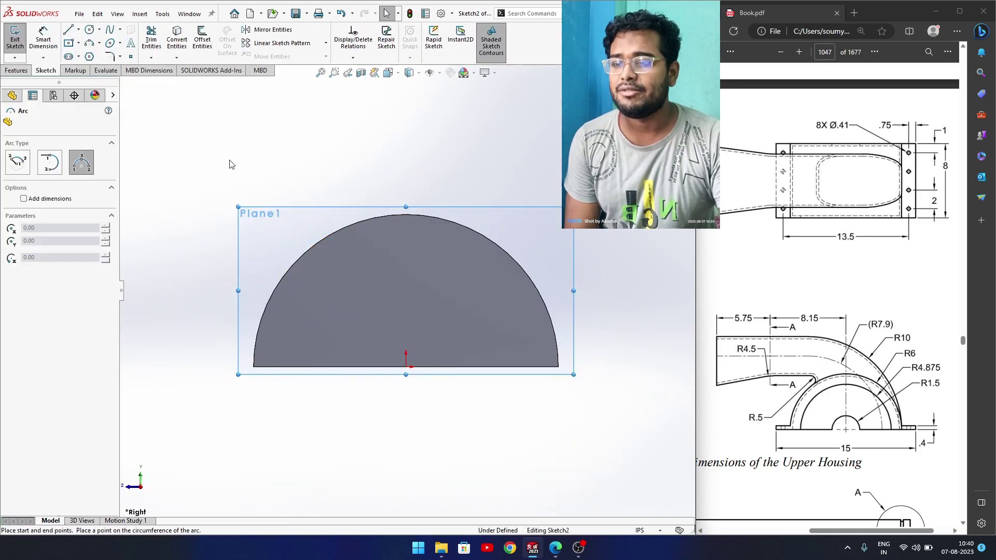
{"action": "left_click", "coordinate": [559, 368]}
{"action": "left_click", "coordinate": [292, 134]}
{"action": "left_click", "coordinate": [436, 157]}
Draw a horizontal line outward from the arc's upper end and make it tangent to the arc
{"action": "right_click_drag", "start_coordinate": [346, 173], "coordinate": [276, 140]}
{"action": "left_click", "coordinate": [293, 134]}
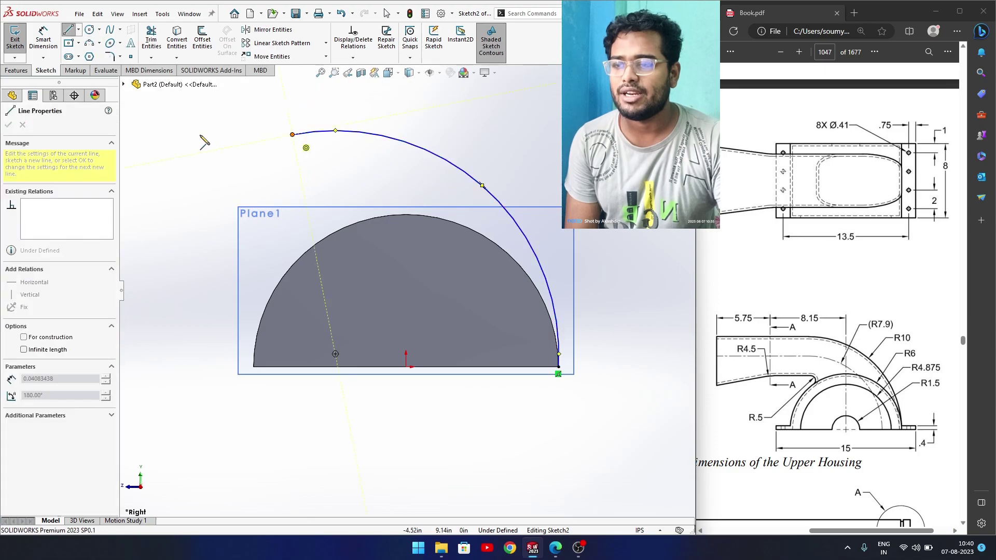
{"action": "left_click", "coordinate": [196, 135]}
{"action": "right_click", "coordinate": [213, 165]}
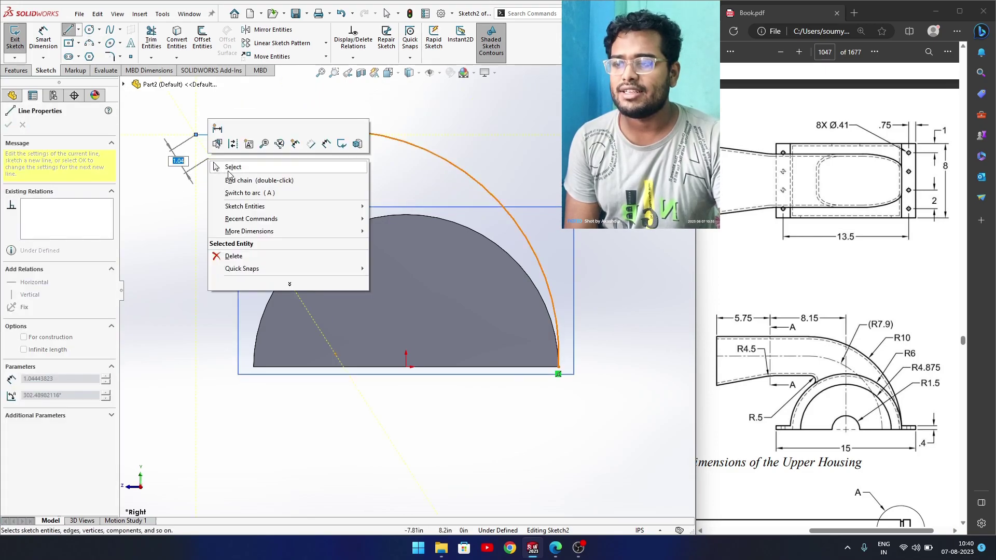
{"action": "left_click", "coordinate": [229, 168]}
{"action": "left_click_drag", "start_coordinate": [277, 146], "coordinate": [277, 147]}
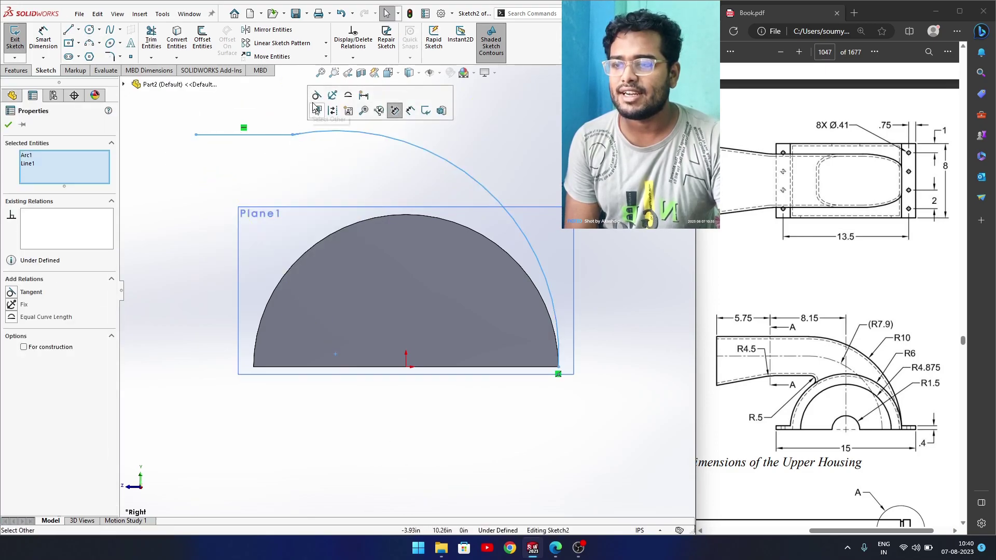
Dimension the large arc's radius as 10 in
{"action": "right_click_drag", "start_coordinate": [305, 159], "coordinate": [306, 113]}
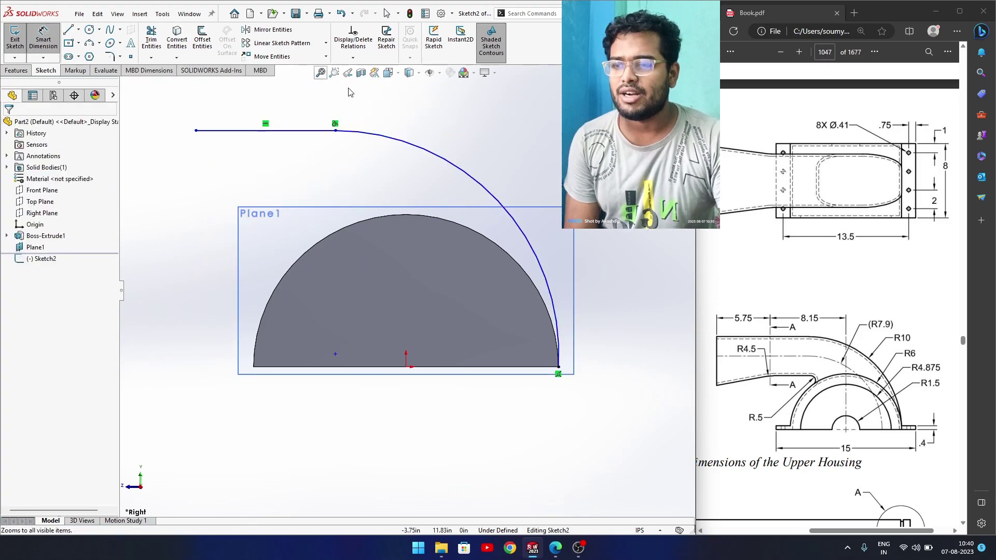
{"action": "left_click", "coordinate": [502, 149]}
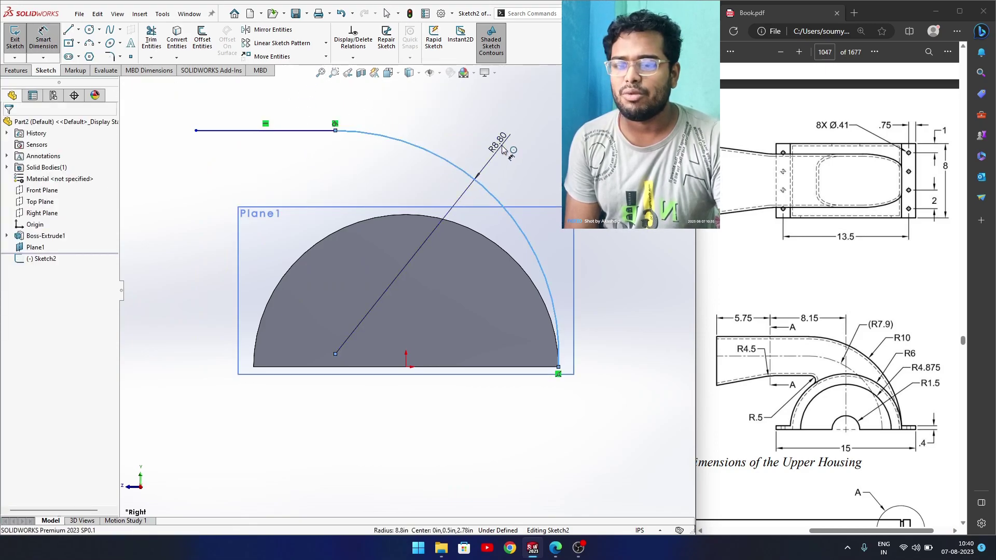
{"action": "type", "text": "10"}
{"action": "key", "text": "Return"}
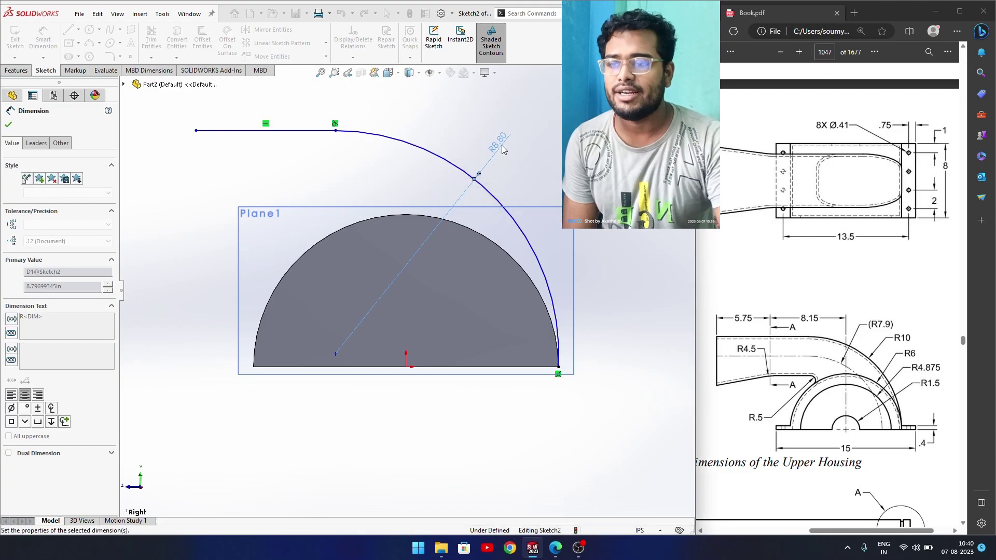
Dimension the horizontal distance from the line's free end to the origin as 8.15 in
{"action": "scroll", "coordinate": [373, 174], "scroll_direction": "up", "scroll_amount": 3}
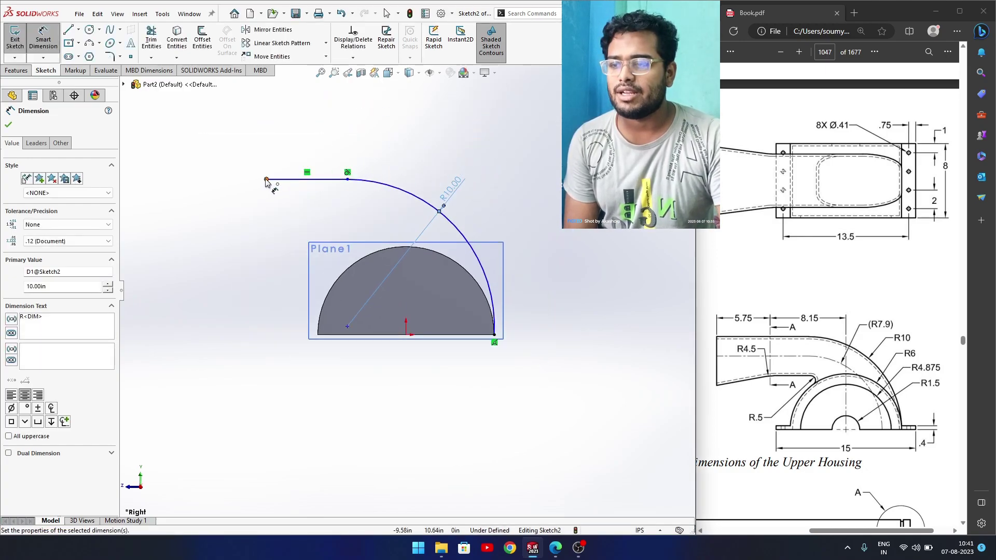
{"action": "left_click", "coordinate": [266, 180]}
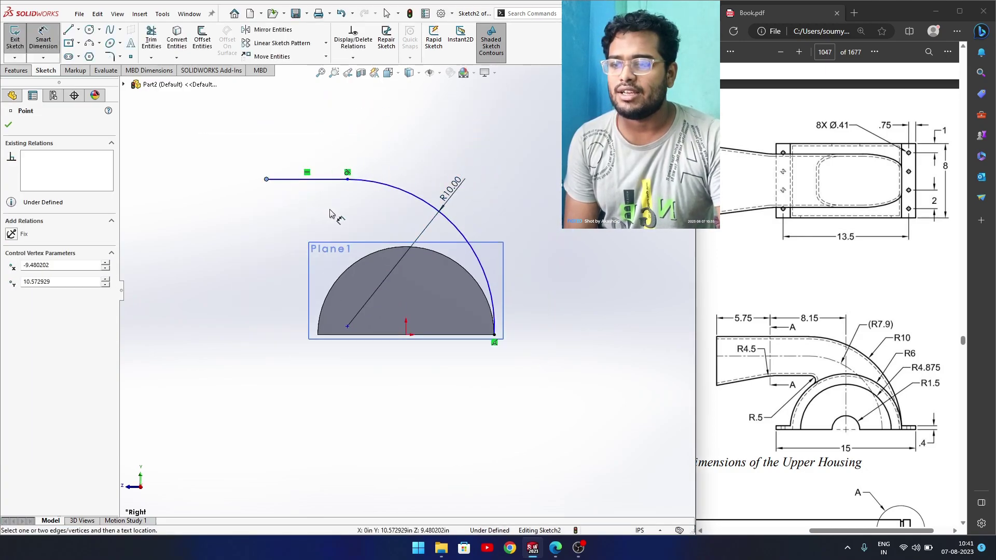
{"action": "left_click", "coordinate": [407, 335]}
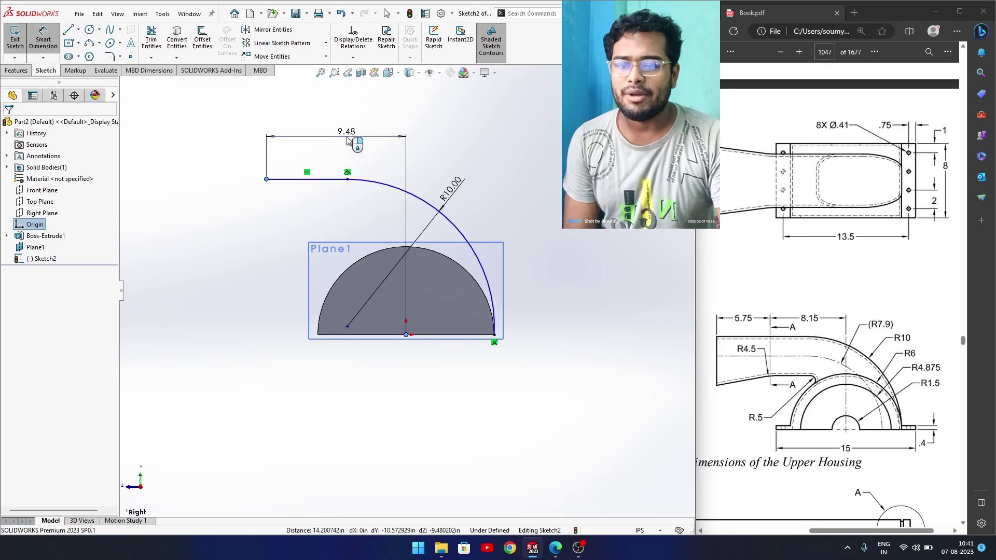
{"action": "left_click", "coordinate": [348, 140]}
{"action": "type", "text": "8.15"}
{"action": "key", "text": "Return"}
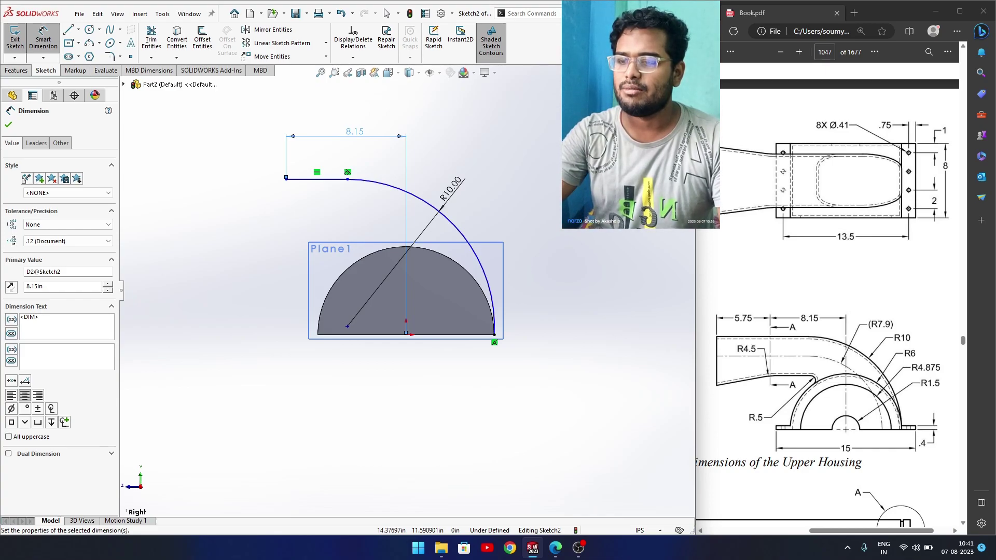
{"action": "key", "text": "Escape"}
Draw an infinite vertical centerline through the large arc's lower endpoint at the semicircle's corner
{"action": "mouse_move", "coordinate": [453, 219]}
{"action": "left_mouse_down"}
{"action": "mouse_move", "coordinate": [497, 194]}
{"action": "mouse_move", "coordinate": [447, 218]}
{"action": "mouse_move", "coordinate": [461, 199]}
{"action": "mouse_move", "coordinate": [442, 210]}
{"action": "left_mouse_up"}
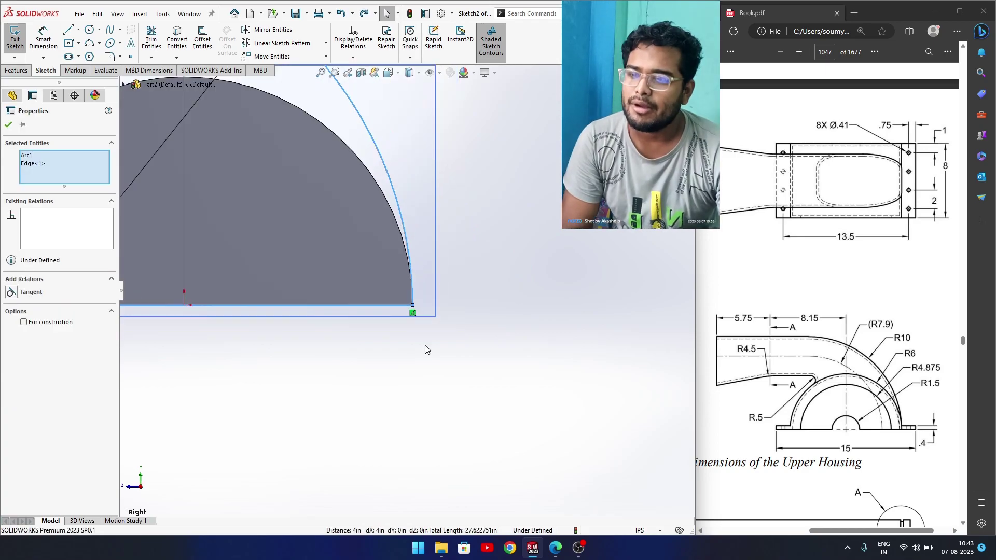
{"action": "scroll", "coordinate": [415, 337], "scroll_direction": "up", "scroll_amount": 3}
{"action": "scroll", "coordinate": [394, 328], "scroll_direction": "down", "scroll_amount": 3}
{"action": "right_click_drag", "start_coordinate": [355, 353], "coordinate": [266, 338]}
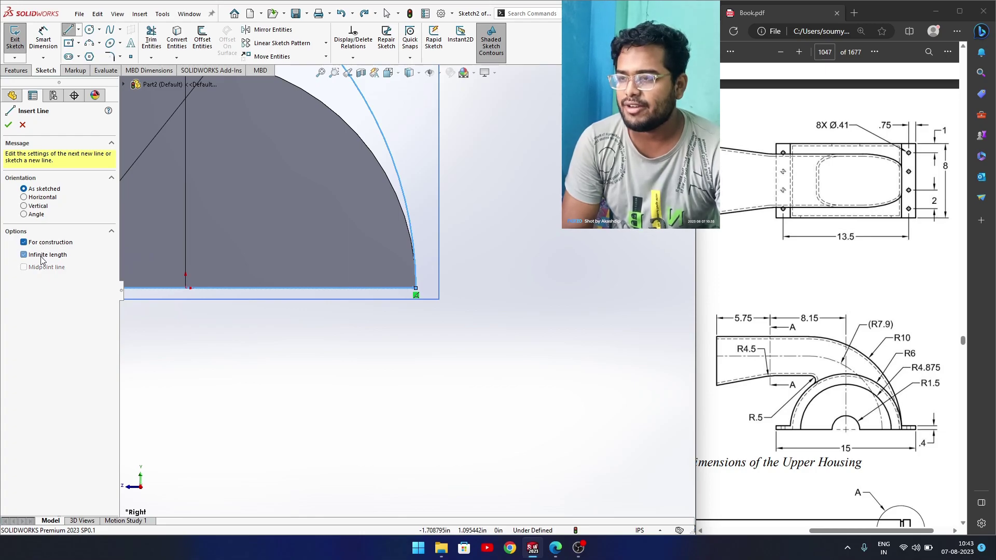
{"action": "left_click", "coordinate": [78, 29]}
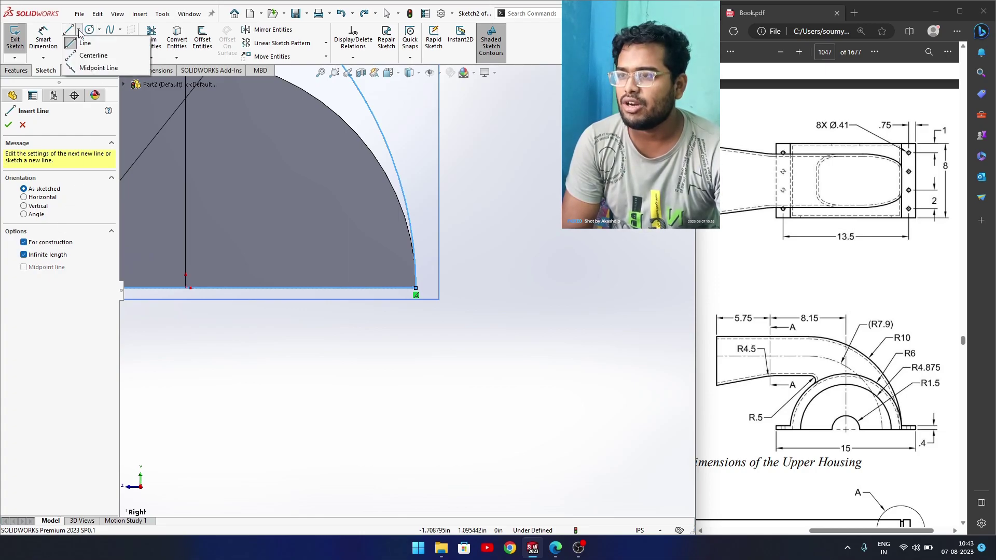
{"action": "left_click", "coordinate": [91, 56]}
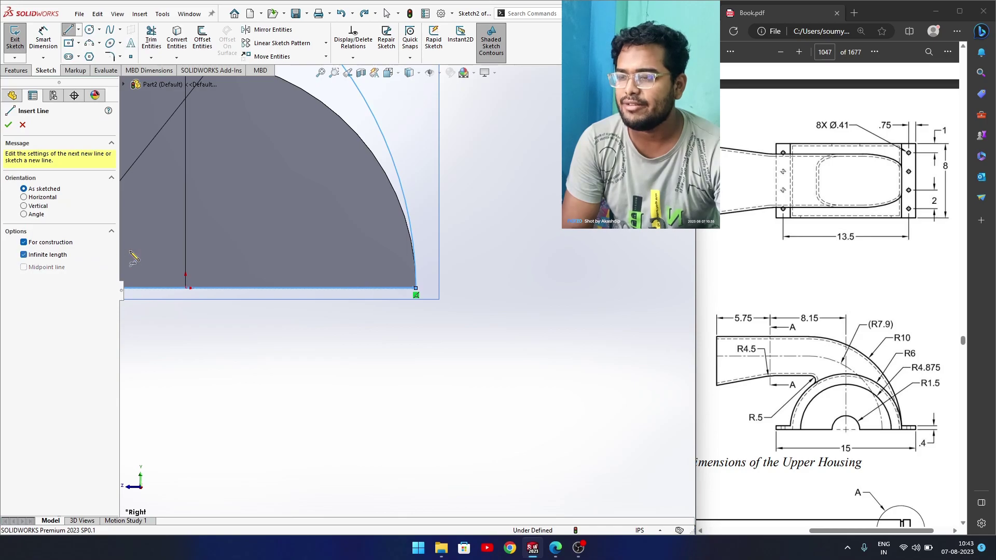
{"action": "left_click", "coordinate": [416, 294]}
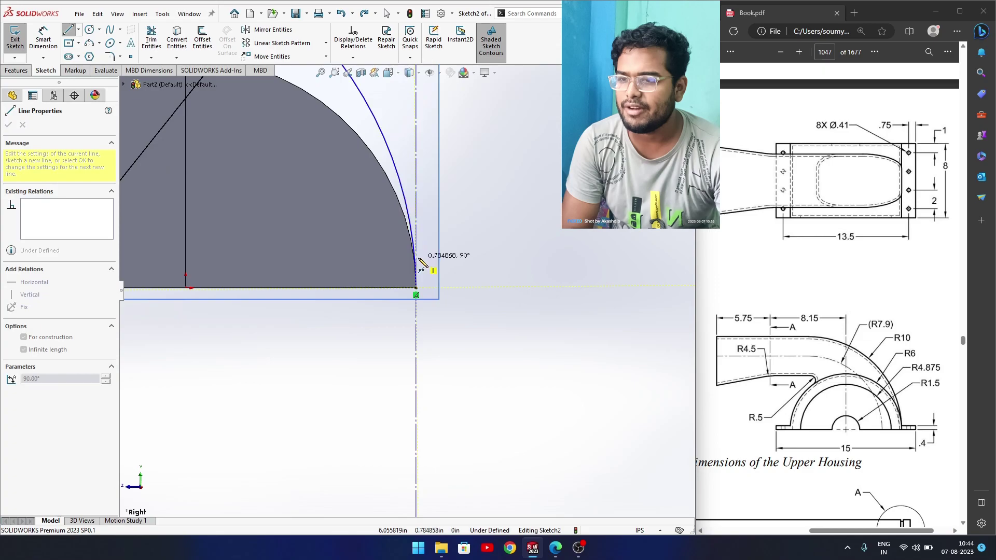
{"action": "left_click", "coordinate": [422, 264]}
{"action": "key", "text": "Escape"}
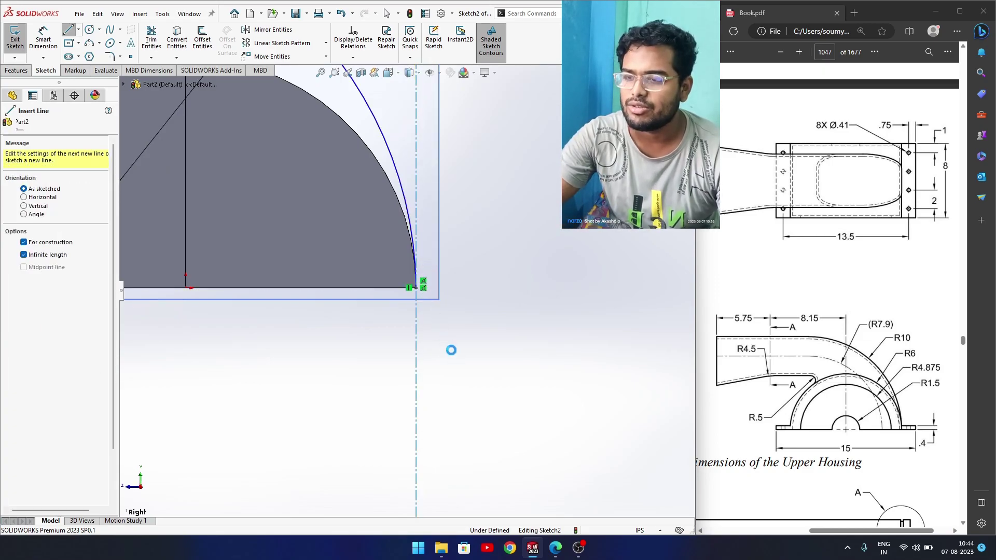
Make the large arc tangent to the vertical centerline at its lower end
{"action": "scroll", "coordinate": [451, 356], "scroll_direction": "up", "scroll_amount": 2}
{"action": "scroll", "coordinate": [397, 251], "scroll_direction": "down", "scroll_amount": 4}
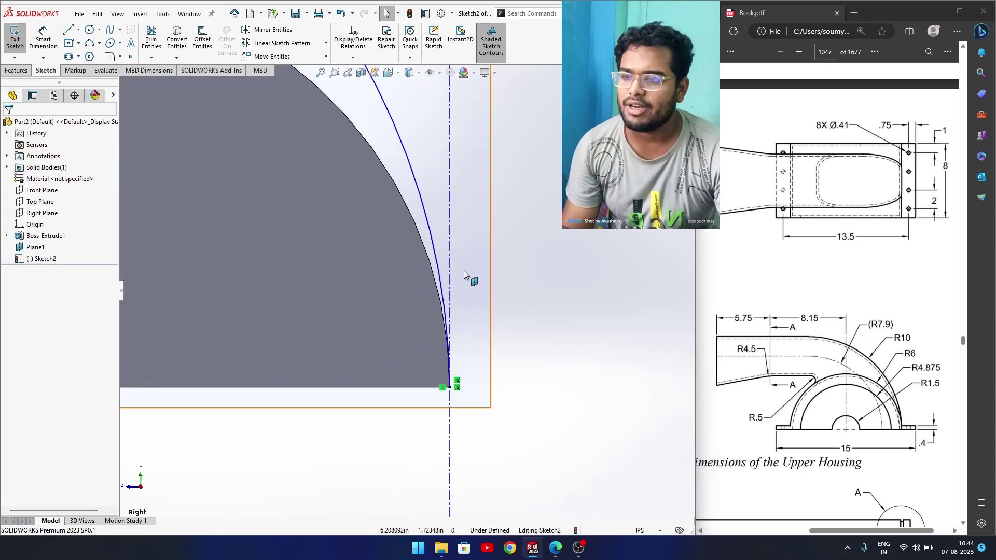
{"action": "left_click", "coordinate": [451, 256]}
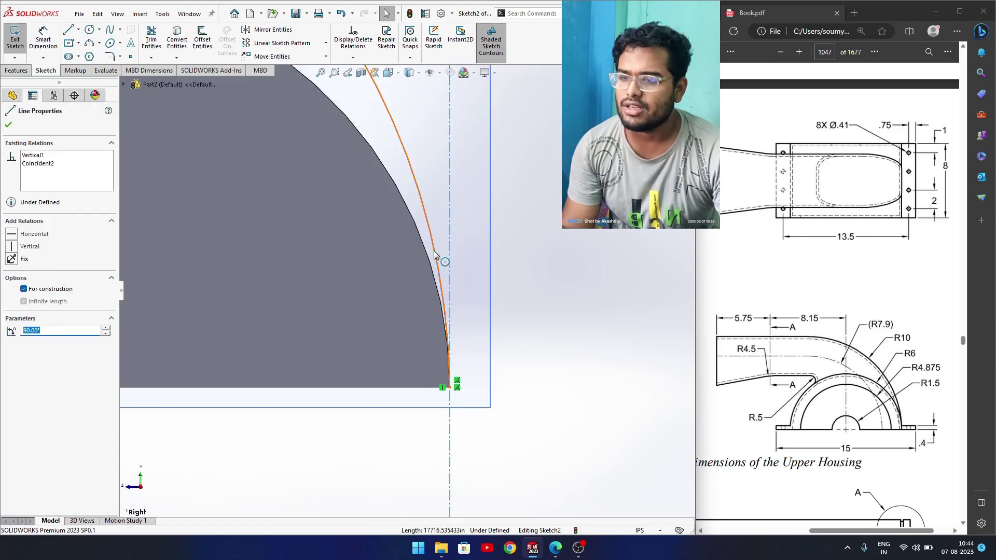
{"action": "left_click", "coordinate": [435, 255], "text": "ctrl"}
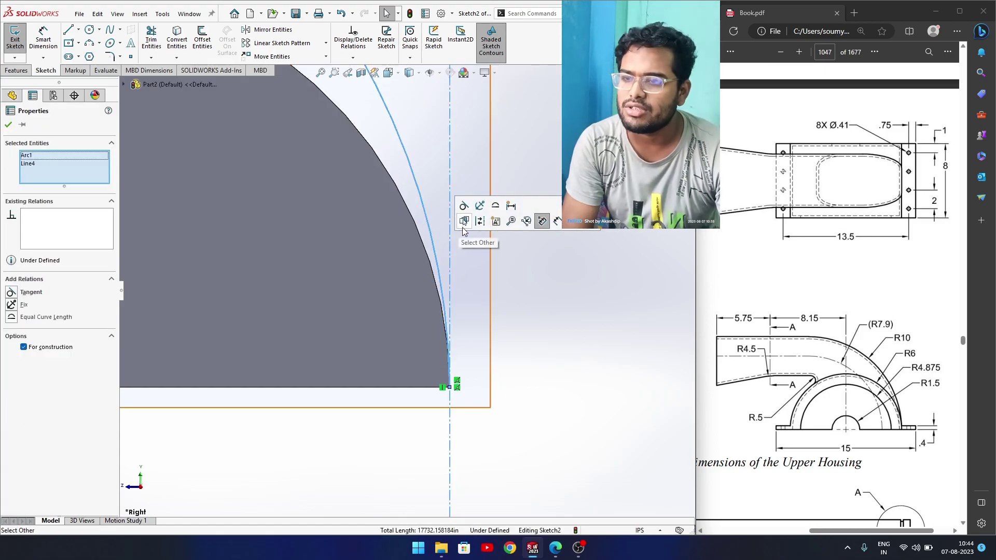
{"action": "left_click", "coordinate": [464, 207]}
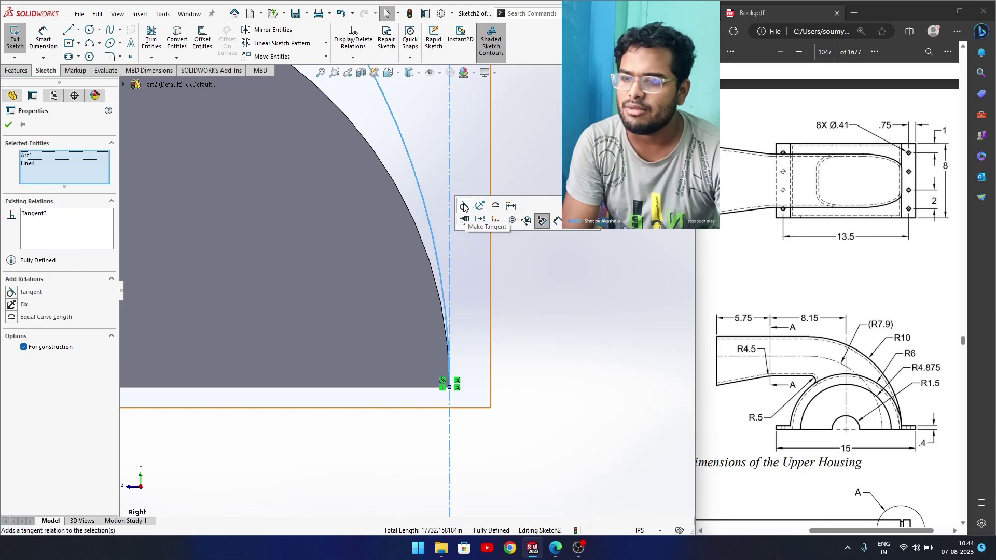
{"action": "left_click", "coordinate": [551, 335]}
{"action": "key", "text": "f"}
{"action": "scroll", "coordinate": [552, 334], "scroll_direction": "up", "scroll_amount": 3}
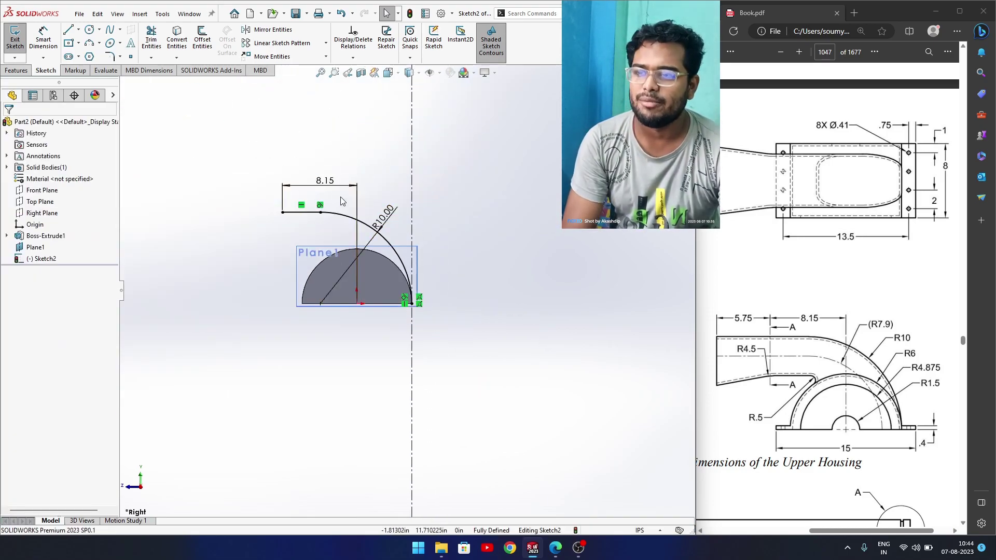
Finish and close the fully defined path sketch of the duct's straight line and 10 in arc
{"action": "scroll", "coordinate": [340, 197], "scroll_direction": "down", "scroll_amount": 4}
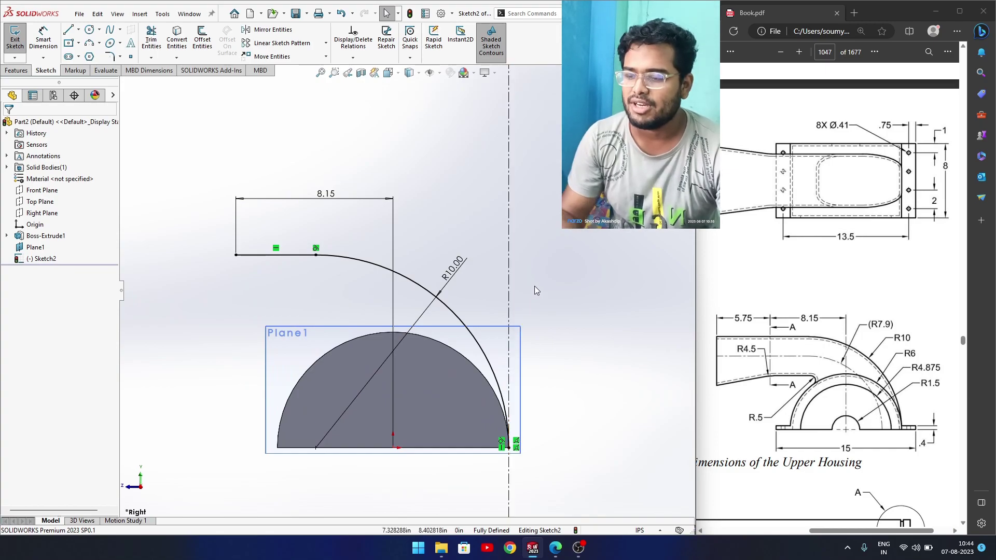
{"action": "left_click", "coordinate": [457, 314]}
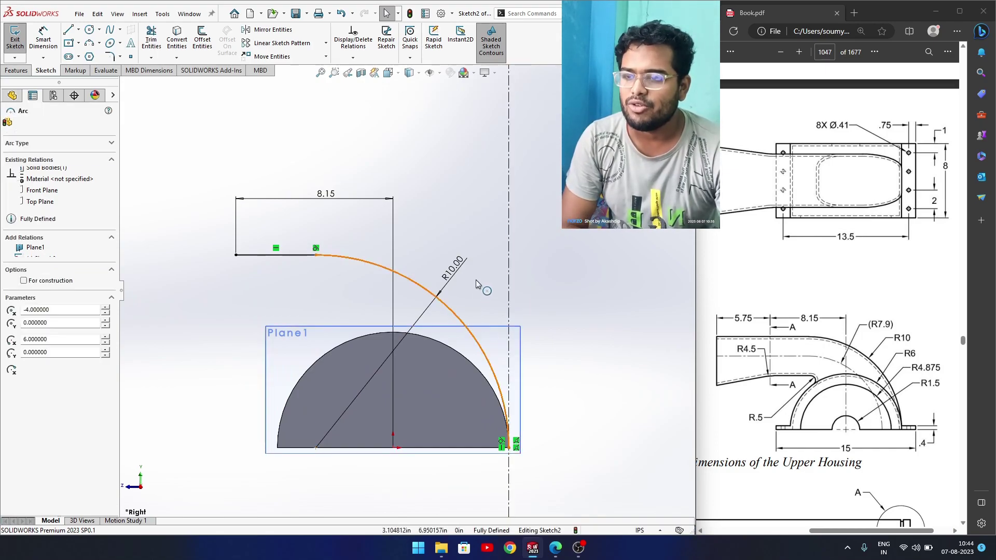
{"action": "left_click", "coordinate": [580, 406]}
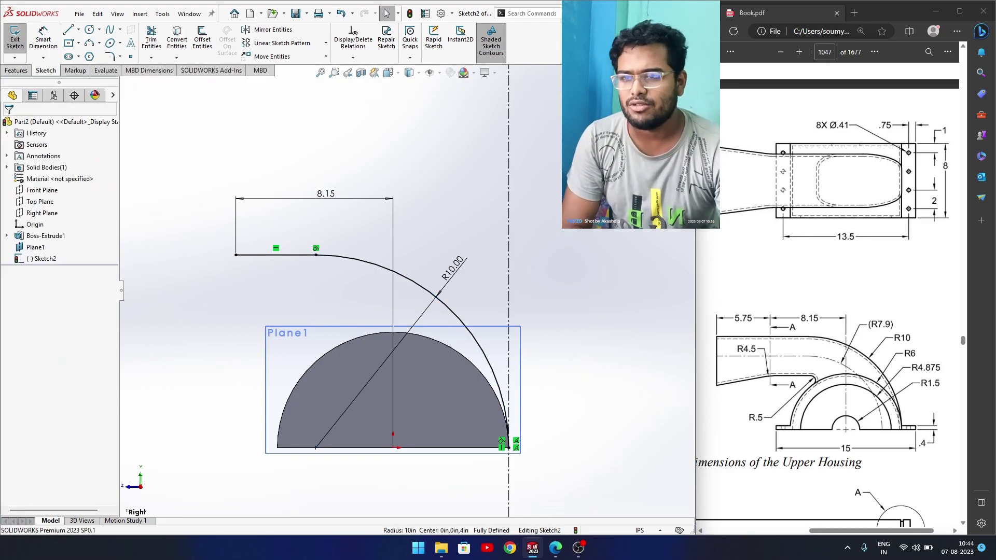
{"action": "left_click", "coordinate": [669, 86]}
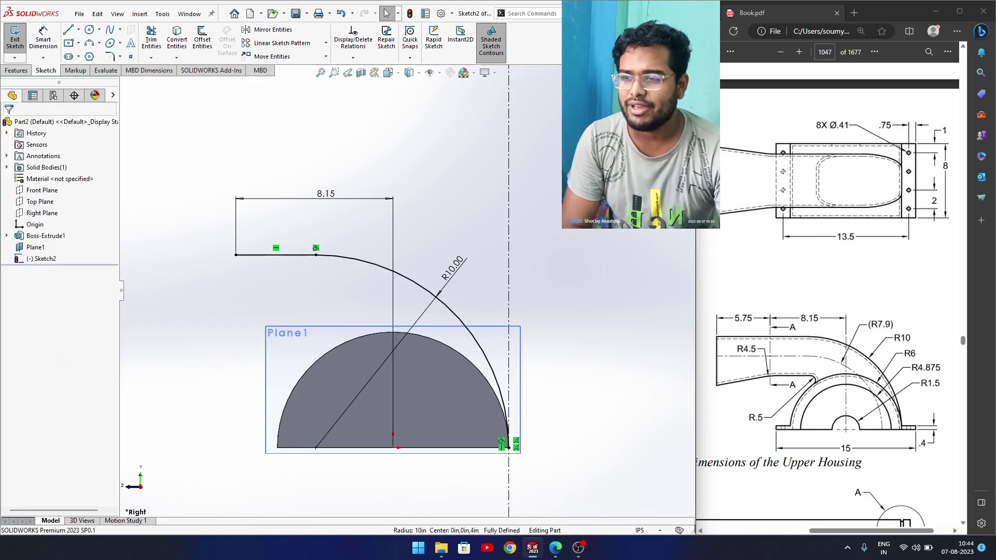
Create a reference plane perpendicular to the path's straight line and coincident with its free endpoint
{"action": "mouse_move", "coordinate": [441, 244]}
{"action": "middle_mouse_down"}
{"action": "mouse_move", "coordinate": [467, 263]}
{"action": "mouse_move", "coordinate": [493, 327]}
{"action": "mouse_move", "coordinate": [472, 345]}
{"action": "mouse_move", "coordinate": [428, 338]}
{"action": "mouse_move", "coordinate": [419, 351]}
{"action": "mouse_move", "coordinate": [467, 253]}
{"action": "mouse_move", "coordinate": [447, 274]}
{"action": "mouse_move", "coordinate": [445, 254]}
{"action": "middle_mouse_up"}
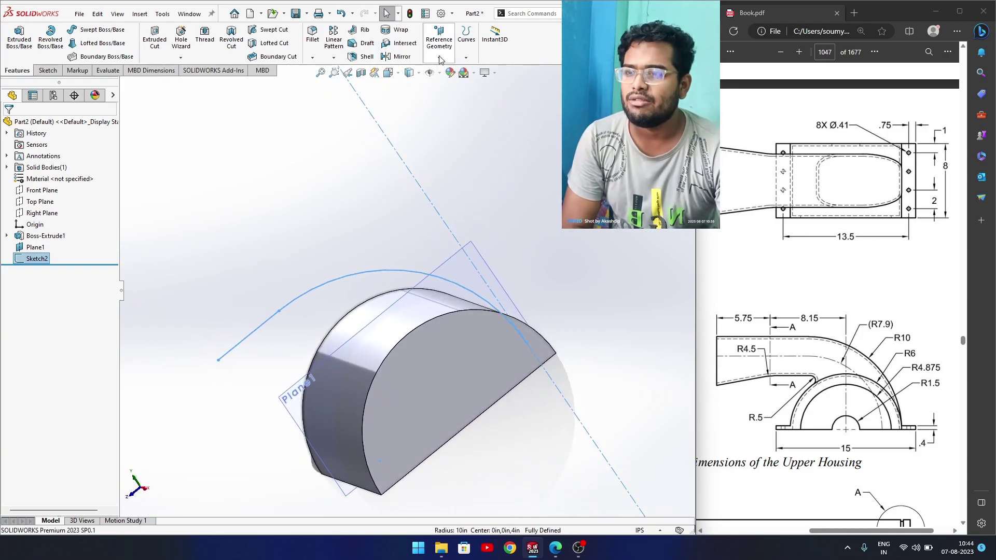
{"action": "left_click", "coordinate": [440, 58]}
{"action": "left_click", "coordinate": [444, 70]}
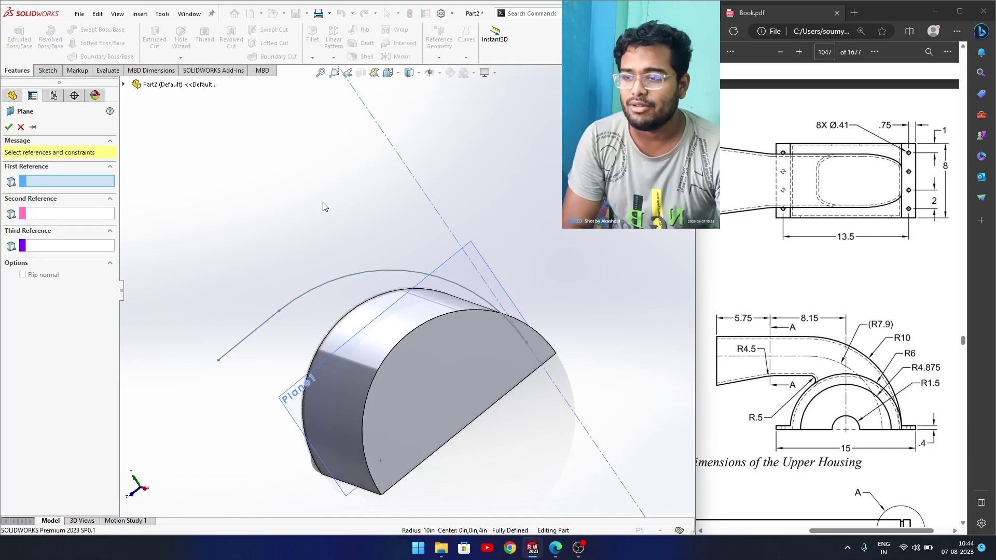
{"action": "left_click", "coordinate": [236, 350]}
{"action": "scroll", "coordinate": [234, 356], "scroll_direction": "down", "scroll_amount": 5}
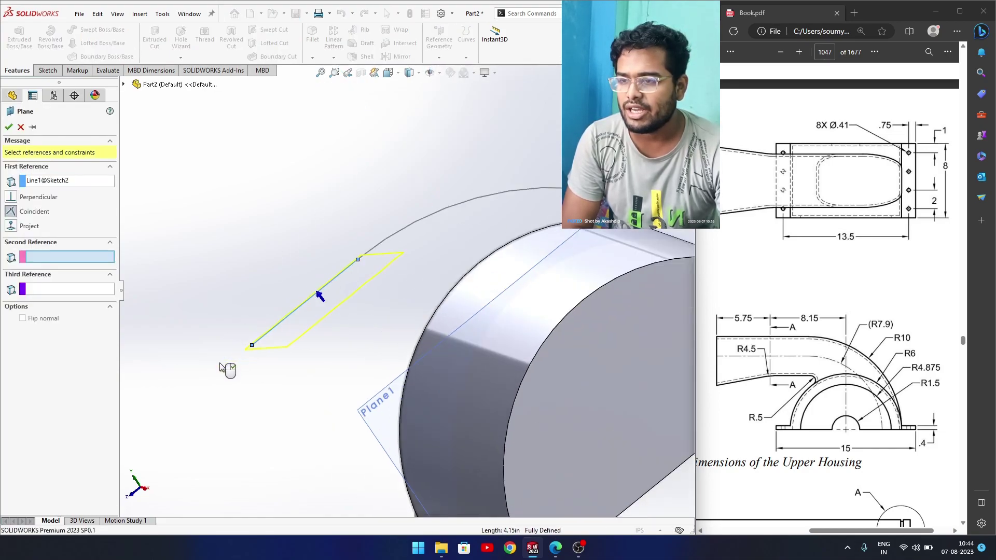
{"action": "left_click", "coordinate": [287, 331]}
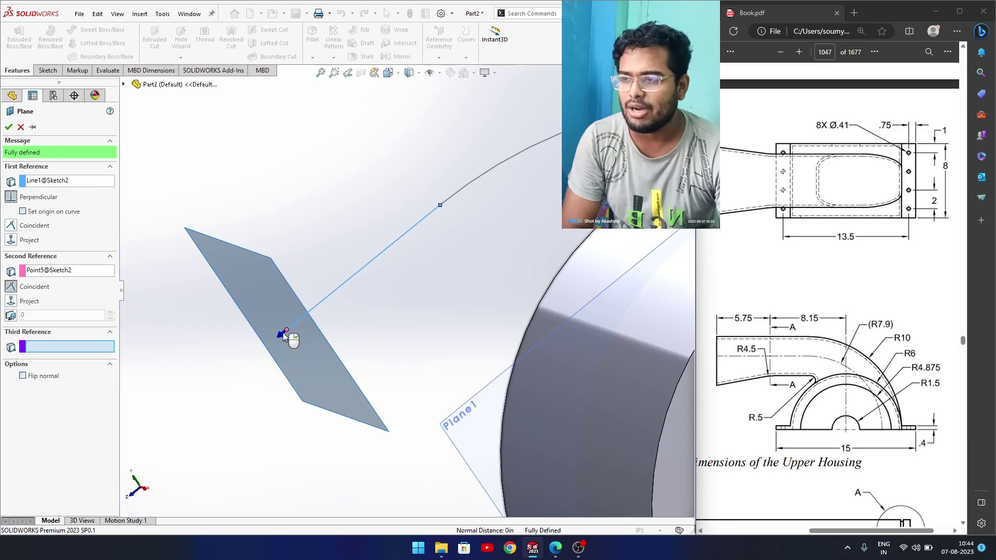
{"action": "key", "text": "f"}
{"action": "left_click", "coordinate": [8, 127]}
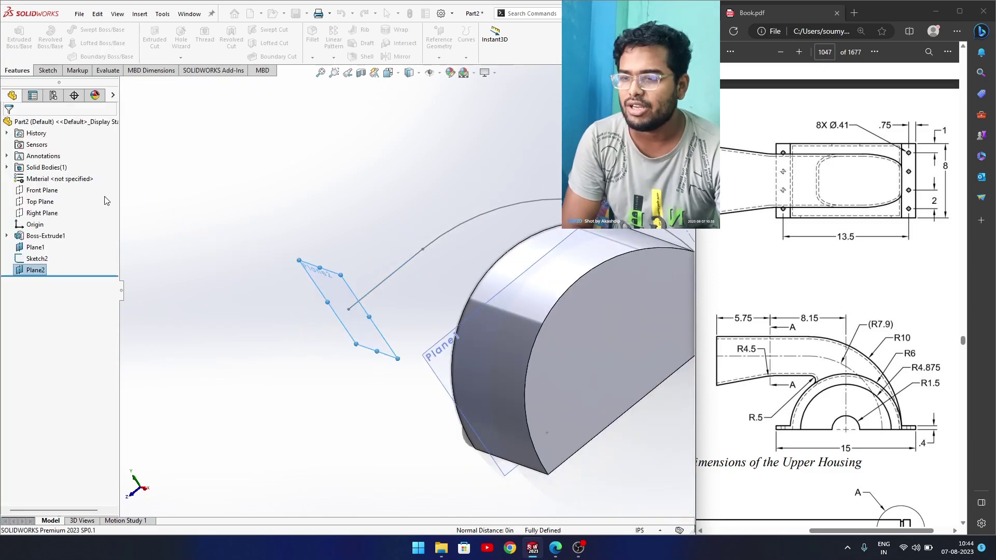
Start a sketch on the new plane and draw a corner rectangle about 6.6 by 3.1 in below the path's endpoint
{"action": "left_click", "coordinate": [334, 295]}
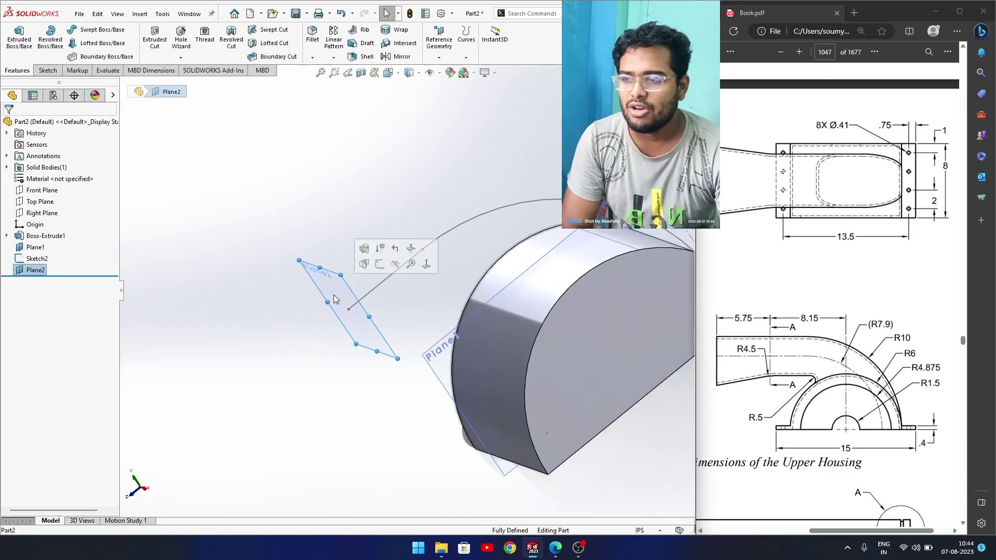
{"action": "left_click", "coordinate": [380, 265]}
{"action": "mouse_move", "coordinate": [262, 171]}
{"action": "right_mouse_down"}
{"action": "mouse_move", "coordinate": [278, 196]}
{"action": "mouse_move", "coordinate": [261, 217]}
{"action": "right_mouse_up"}
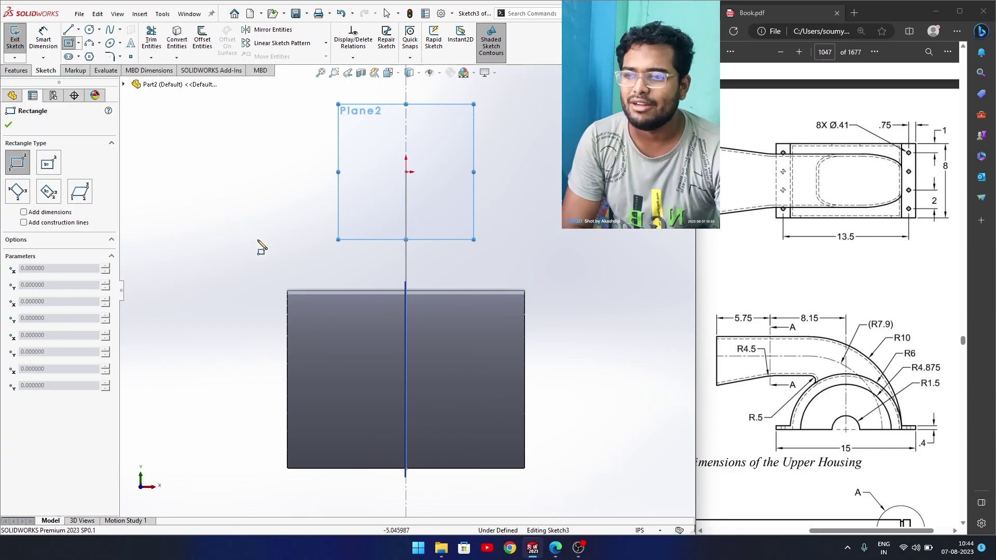
{"action": "mouse_move", "coordinate": [312, 171]}
{"action": "left_mouse_down"}
{"action": "mouse_move", "coordinate": [467, 263]}
{"action": "mouse_move", "coordinate": [507, 264]}
{"action": "left_mouse_up"}
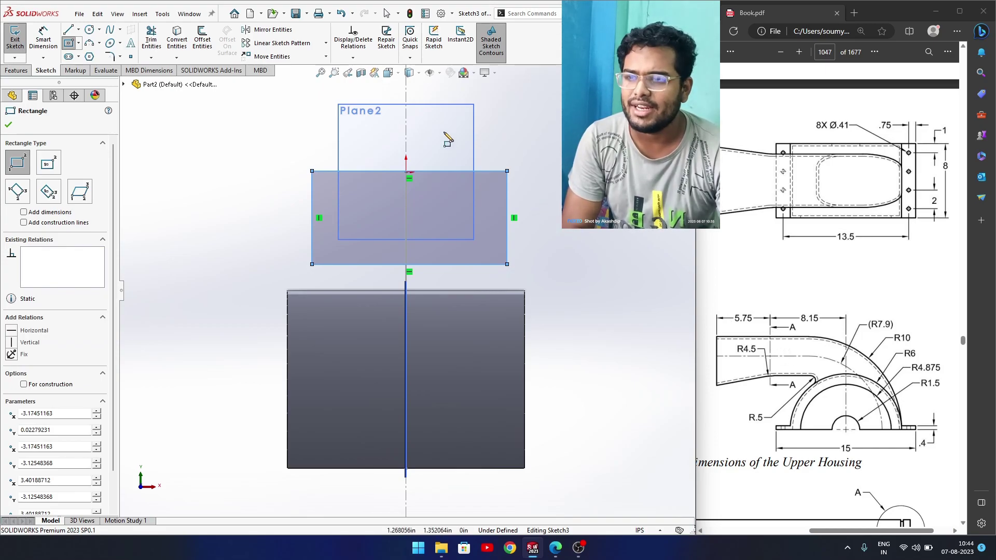
{"action": "scroll", "coordinate": [432, 175], "scroll_direction": "down", "scroll_amount": 3}
{"action": "key", "text": "Escape"}
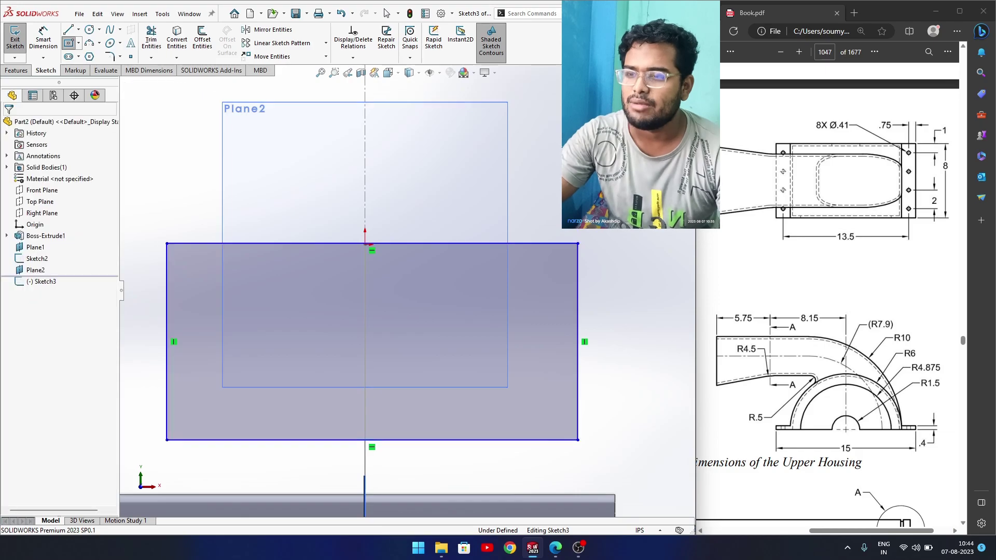
Lower the rectangle's upper edge slightly below the path's endpoint and make its midpoint coincident with the vertical centerline
{"action": "left_click_drag", "start_coordinate": [400, 245], "coordinate": [368, 275]}
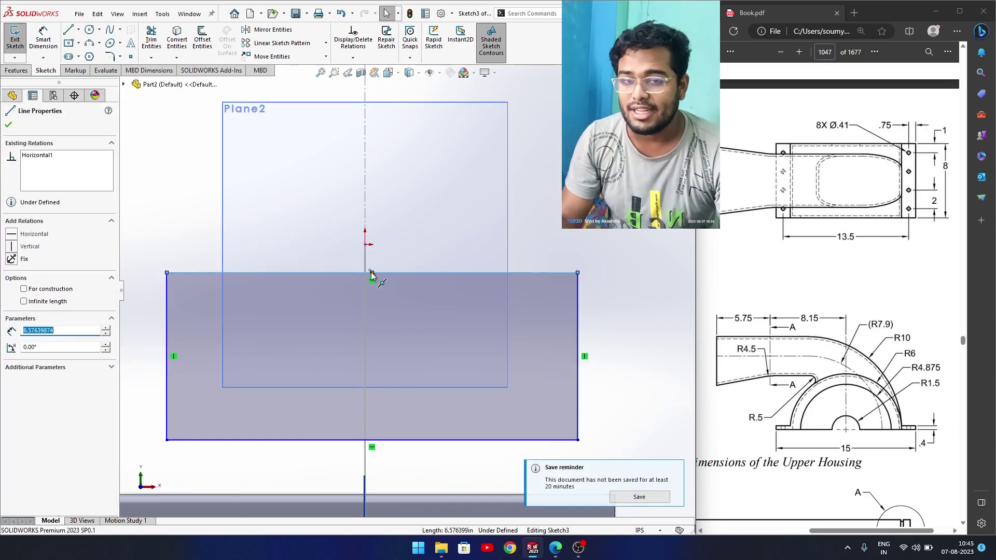
{"action": "left_click", "coordinate": [372, 272]}
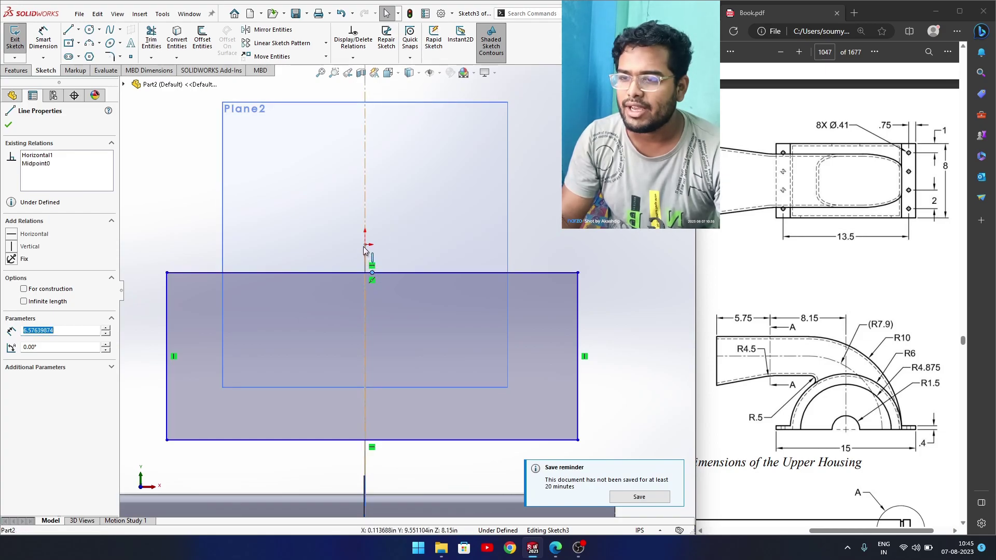
{"action": "left_click", "coordinate": [365, 249], "text": "ctrl"}
{"action": "left_click", "coordinate": [618, 233]}
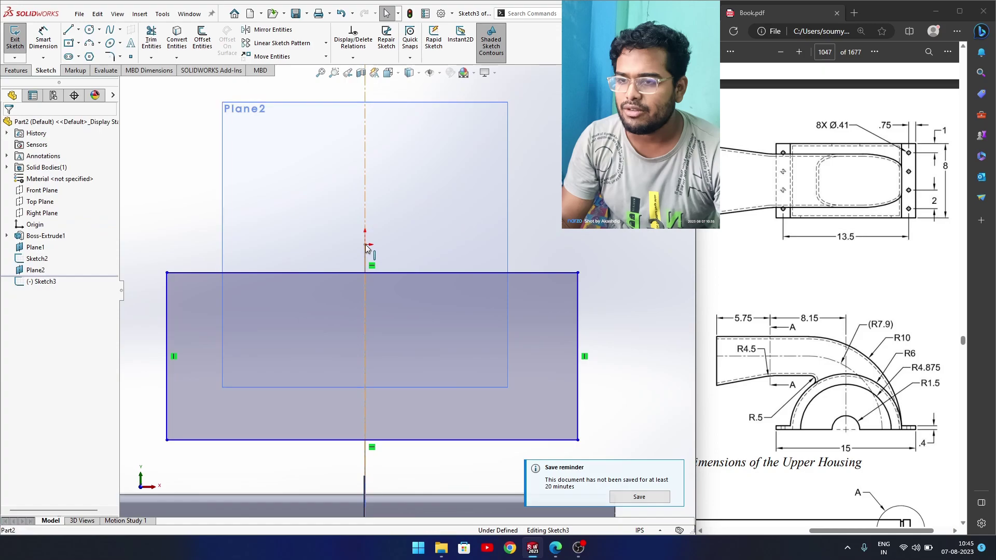
{"action": "left_click", "coordinate": [365, 249]}
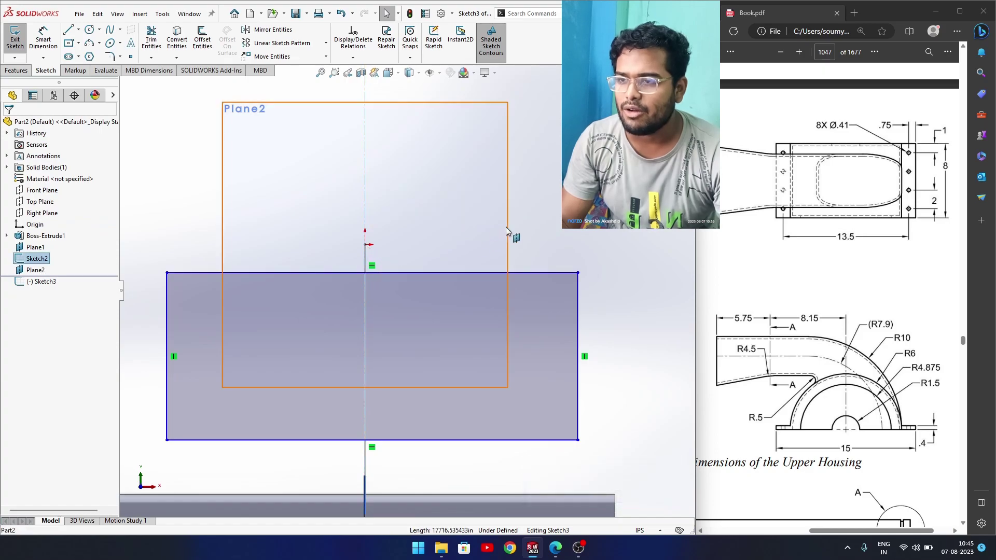
{"action": "left_click", "coordinate": [541, 221]}
{"action": "left_click", "coordinate": [380, 273]}
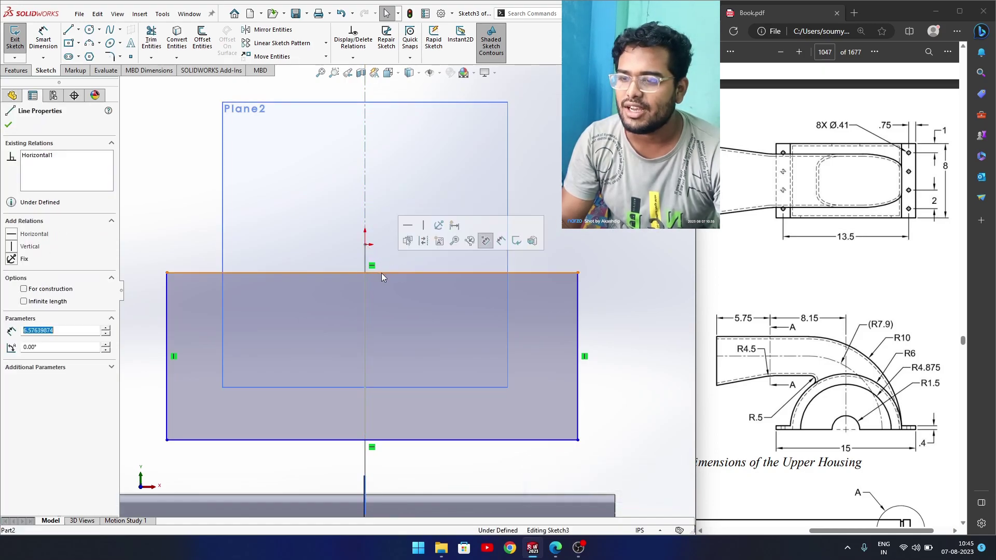
{"action": "left_click", "coordinate": [366, 248], "text": "ctrl"}
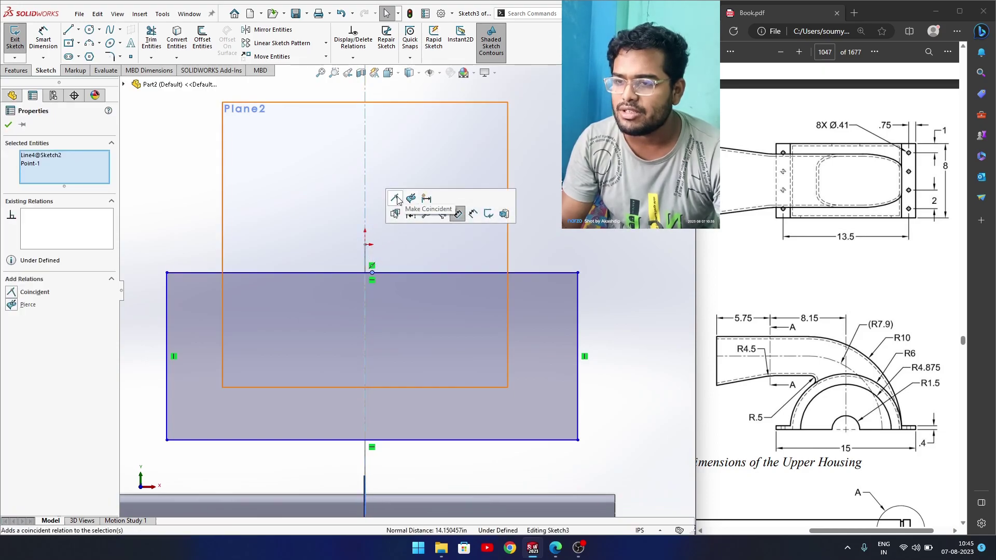
{"action": "left_click", "coordinate": [395, 198]}
{"action": "left_click", "coordinate": [501, 247]}
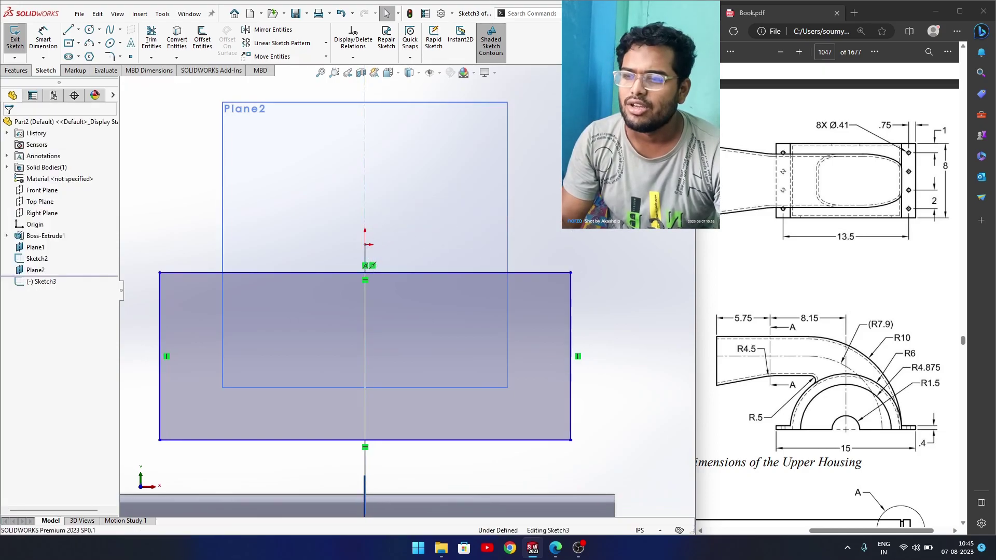
{"action": "left_click", "coordinate": [365, 274]}
{"action": "left_click", "coordinate": [366, 246], "text": "ctrl"}
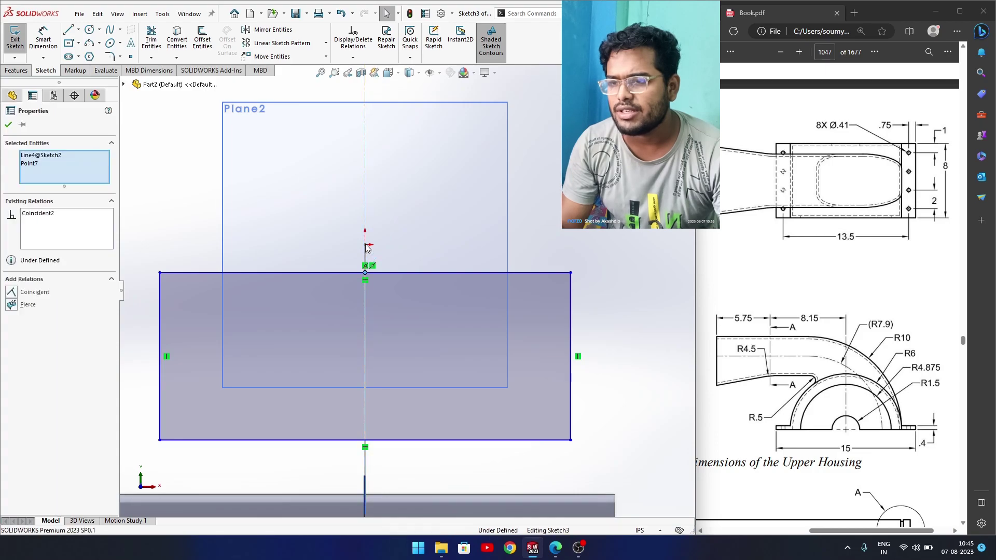
{"action": "left_click", "coordinate": [466, 237]}
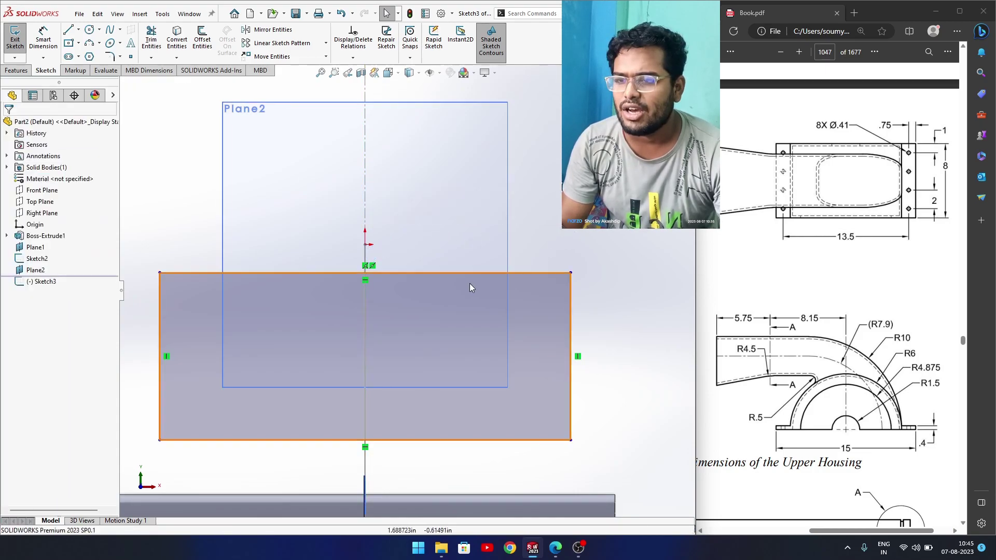
{"action": "mouse_move", "coordinate": [469, 272]}
{"action": "left_mouse_down"}
{"action": "mouse_move", "coordinate": [472, 222]}
{"action": "mouse_move", "coordinate": [473, 269]}
{"action": "left_mouse_up"}
Make the midpoint of the rectangle's upper edge coincident with the free endpoint of the path's straight line
{"action": "middle_click_drag", "start_coordinate": [546, 232], "coordinate": [531, 242]}
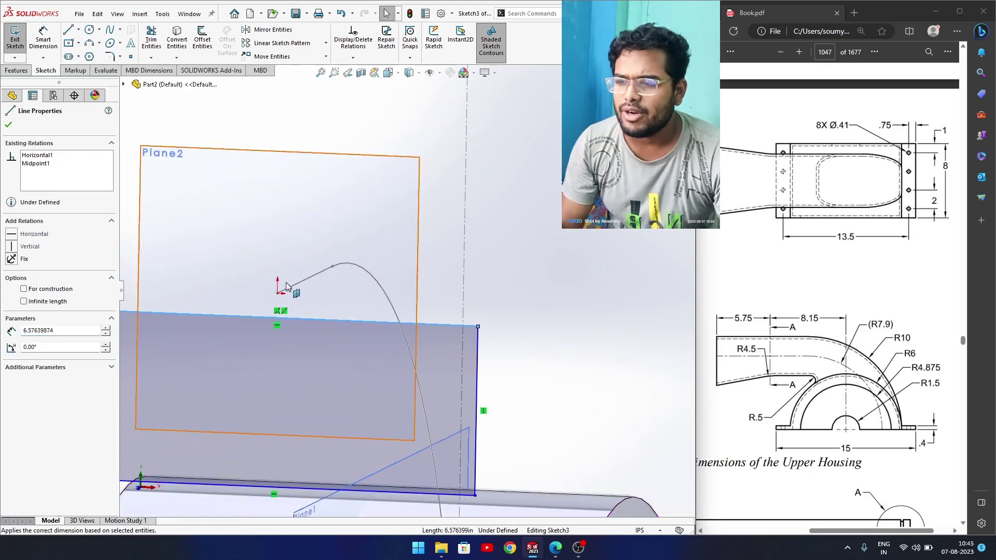
{"action": "scroll", "coordinate": [276, 298], "scroll_direction": "down", "scroll_amount": 5}
{"action": "key", "text": "Escape"}
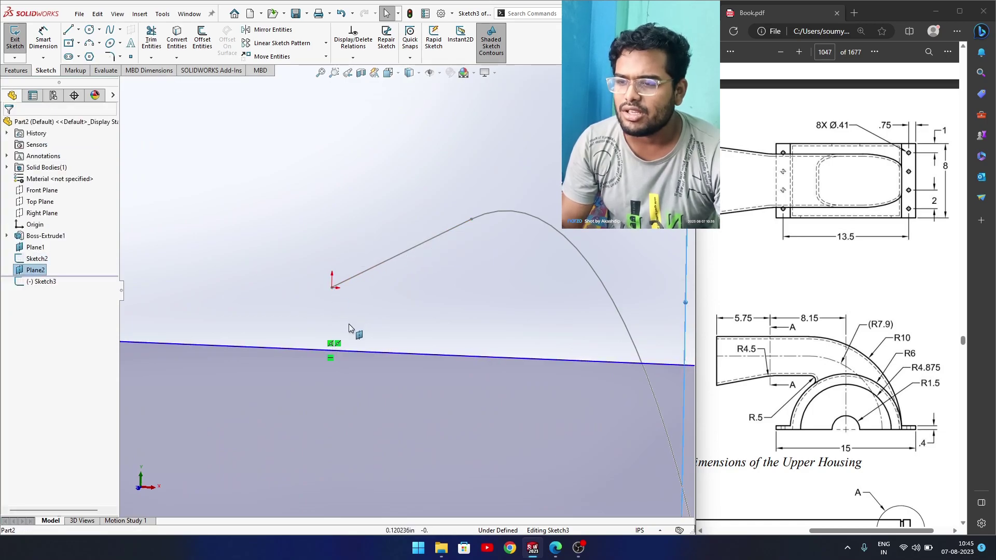
{"action": "left_click", "coordinate": [334, 350]}
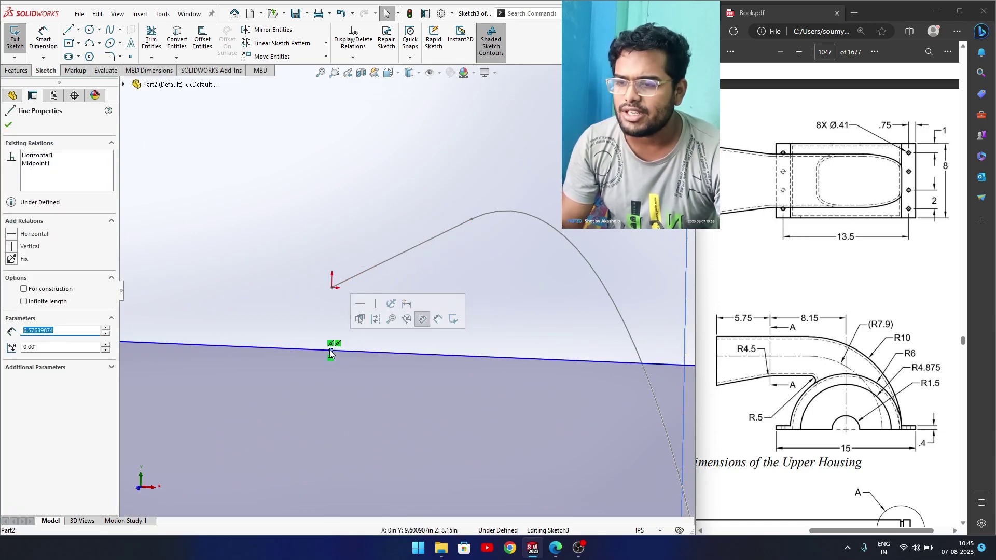
{"action": "left_click", "coordinate": [333, 289], "text": "ctrl"}
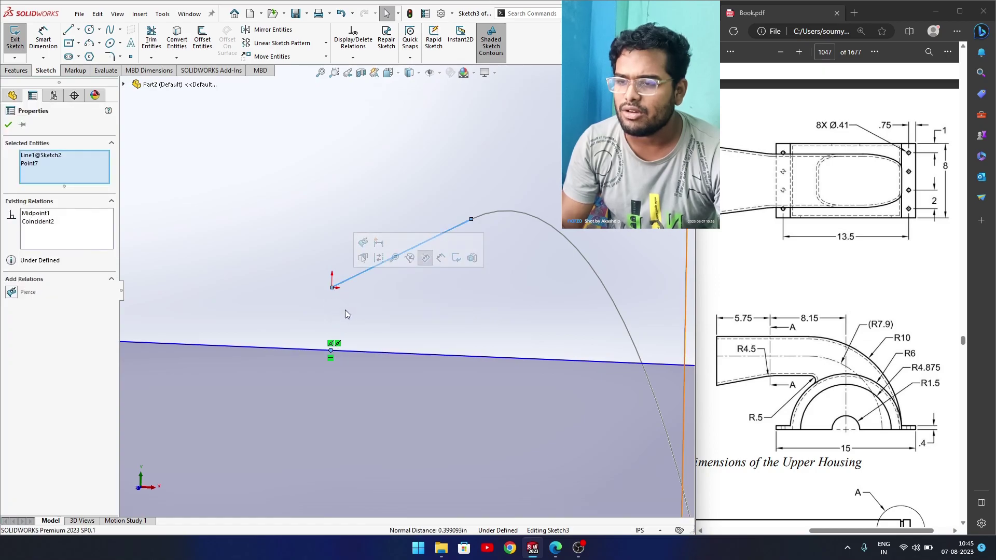
{"action": "left_click", "coordinate": [347, 320]}
{"action": "left_click", "coordinate": [336, 351]}
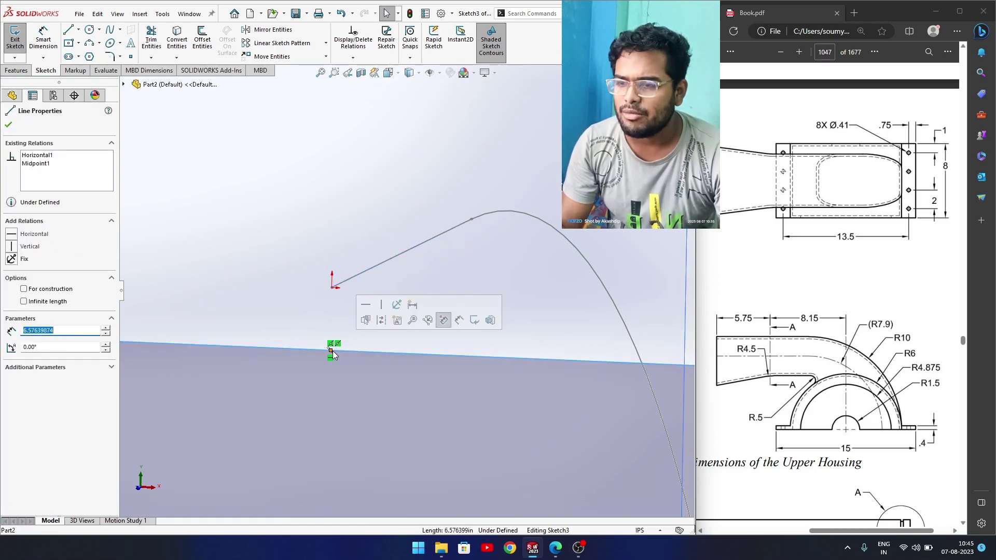
{"action": "left_click", "coordinate": [332, 289], "text": "ctrl"}
{"action": "left_click", "coordinate": [393, 243]}
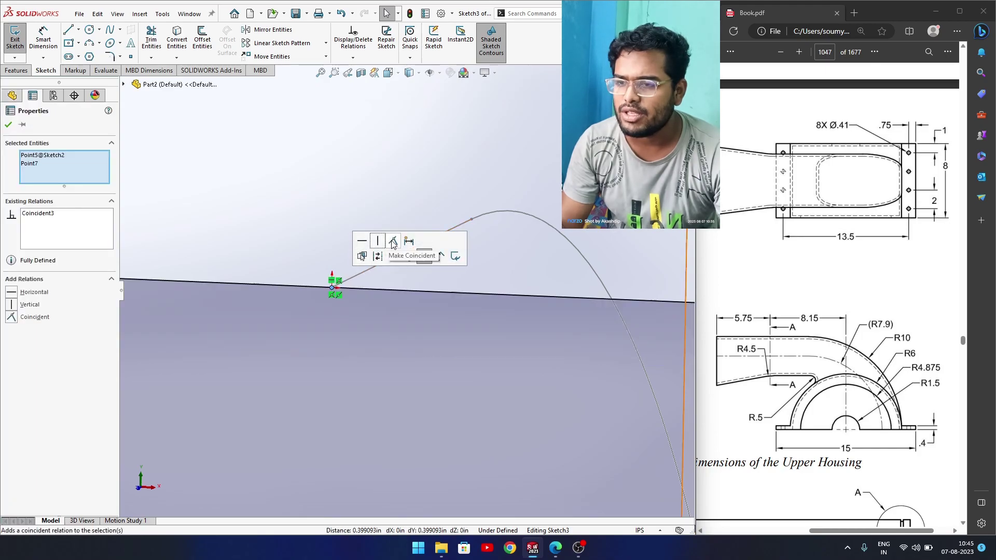
Orient the model to the front view so that the rectangle sketch is seen face-on
{"action": "scroll", "coordinate": [381, 307], "scroll_direction": "up", "scroll_amount": 7}
{"action": "key", "text": "space"}
{"action": "left_click", "coordinate": [506, 394]}
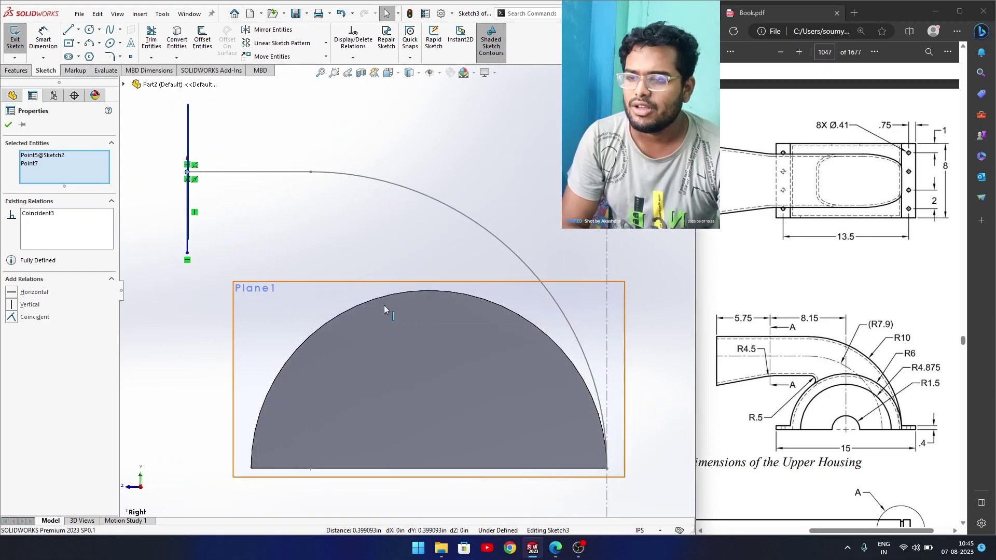
{"action": "key", "text": "space"}
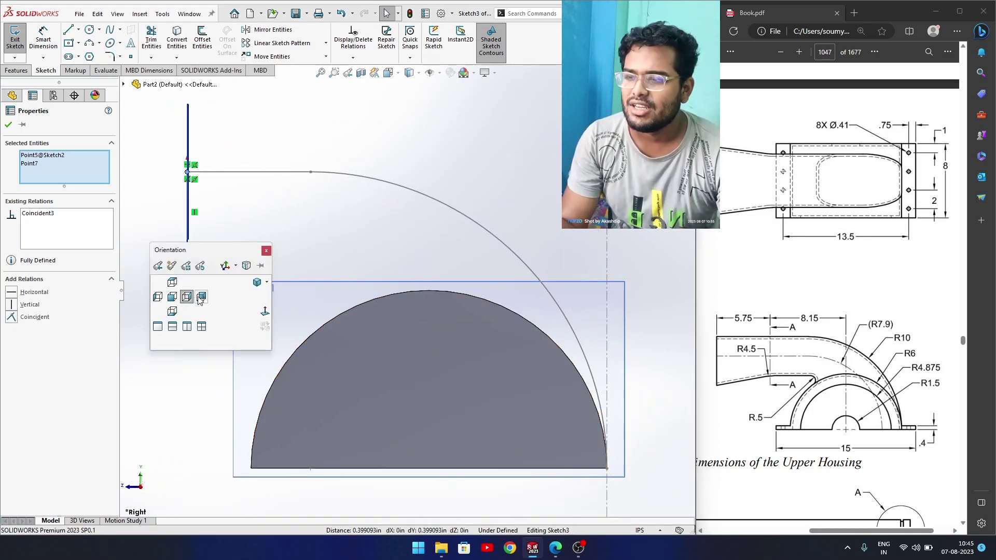
{"action": "left_click", "coordinate": [158, 297]}
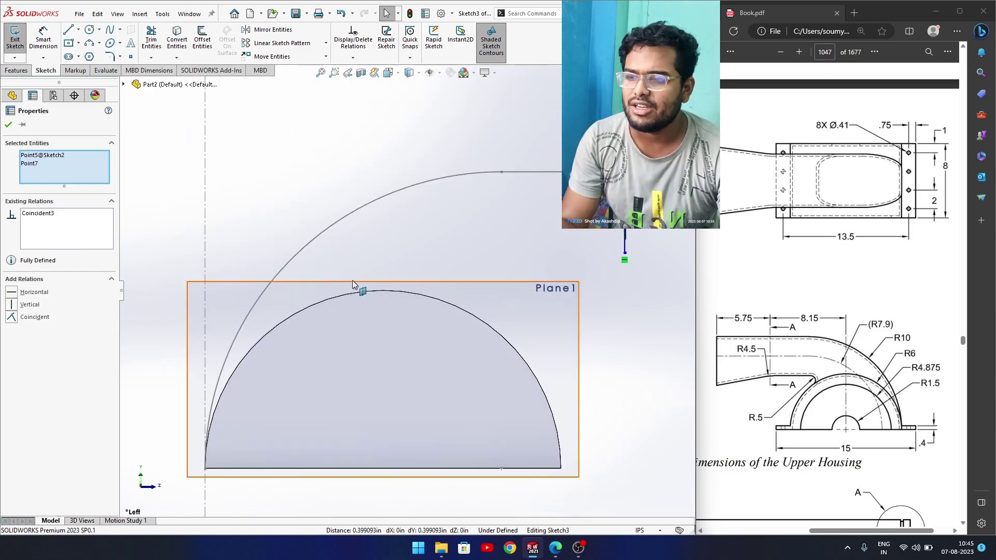
{"action": "key", "text": "space"}
{"action": "left_click", "coordinate": [385, 286]}
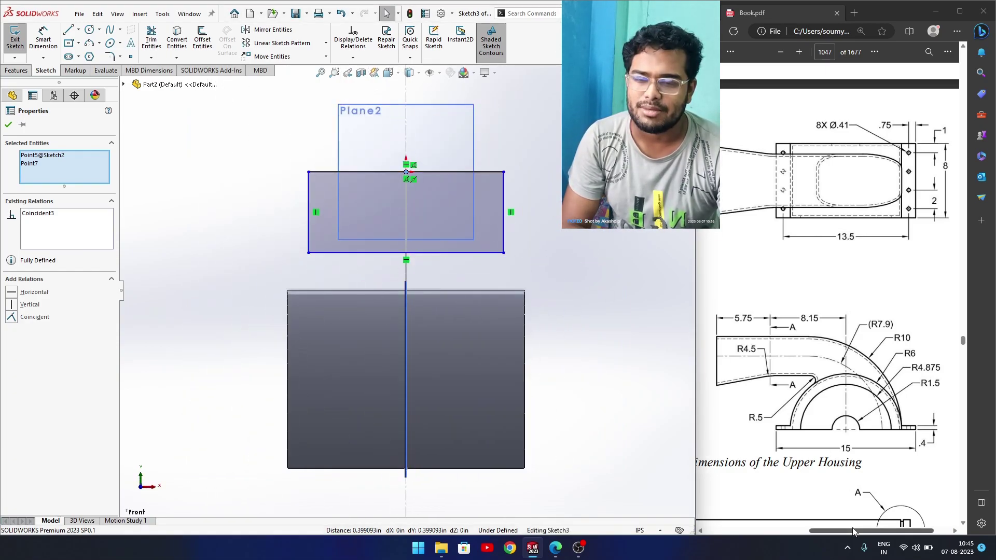
Dimension the lower edge of the profile rectangle to 5.75 in, as given in Section A-A of the reference drawing
{"action": "left_click_drag", "start_coordinate": [855, 534], "coordinate": [835, 535]}
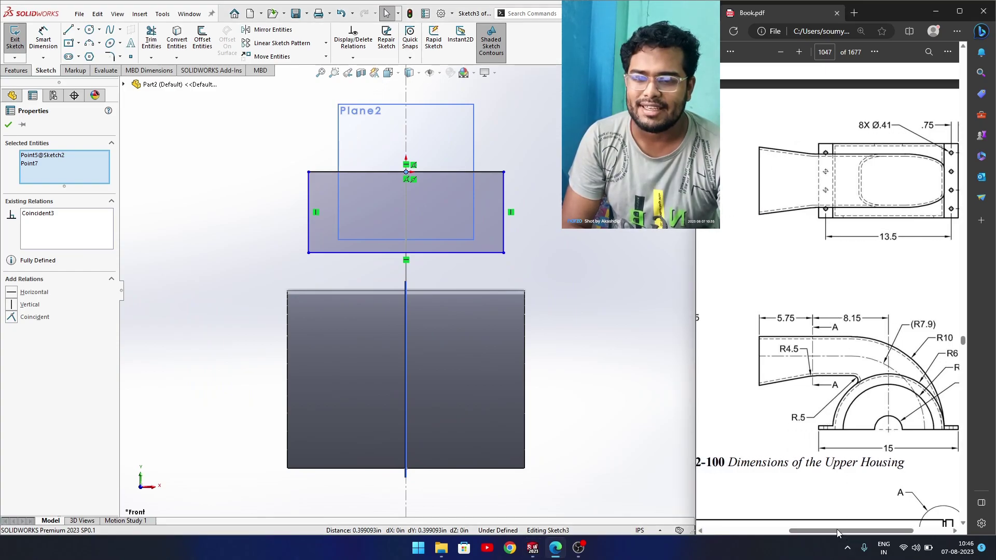
{"action": "left_click_drag", "start_coordinate": [835, 535], "coordinate": [751, 534]}
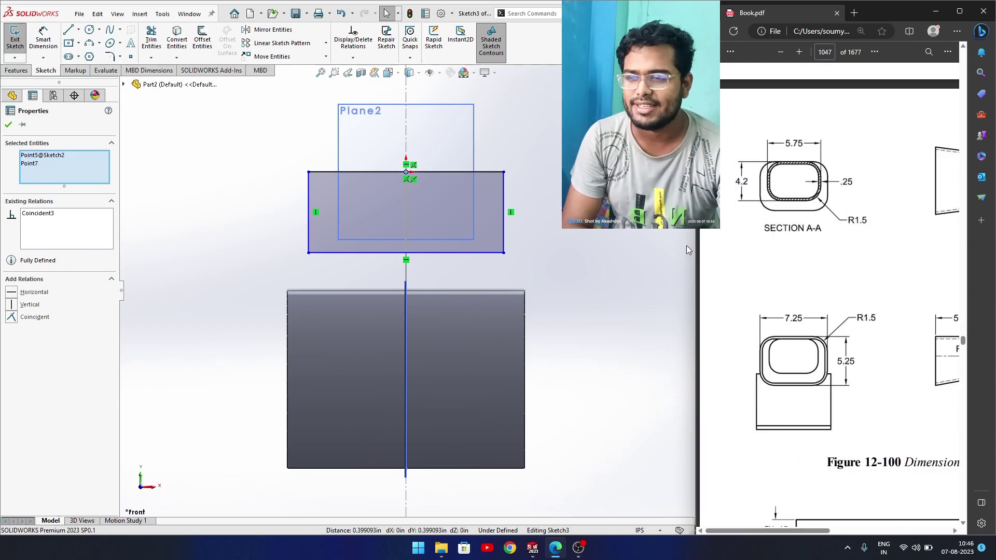
{"action": "right_click_drag", "start_coordinate": [527, 196], "coordinate": [533, 128]}
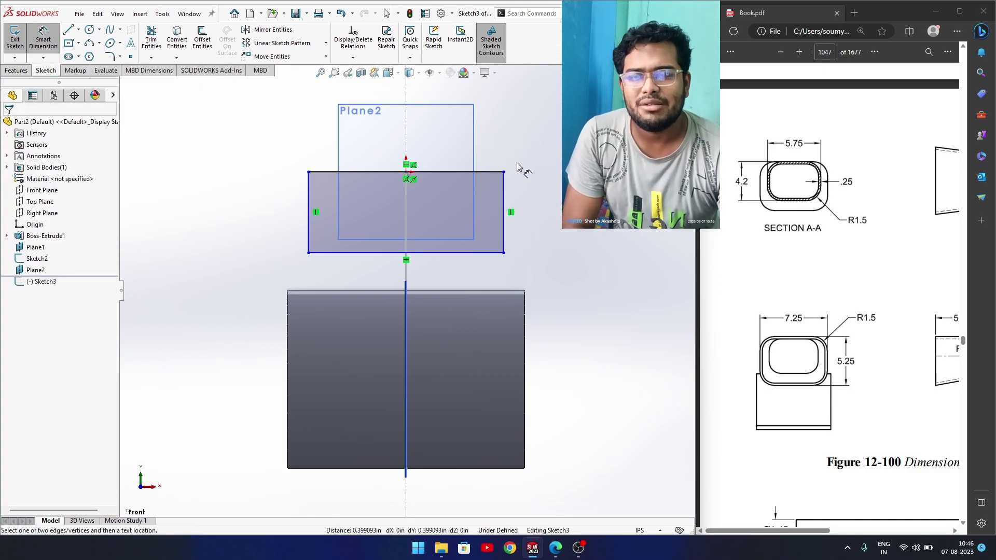
{"action": "left_click", "coordinate": [445, 254]}
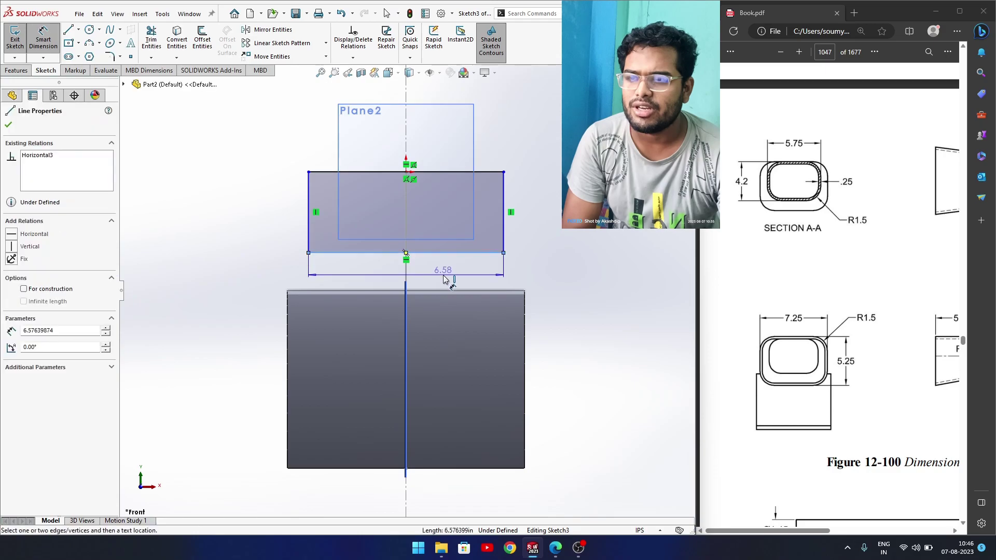
{"action": "left_click", "coordinate": [443, 279]}
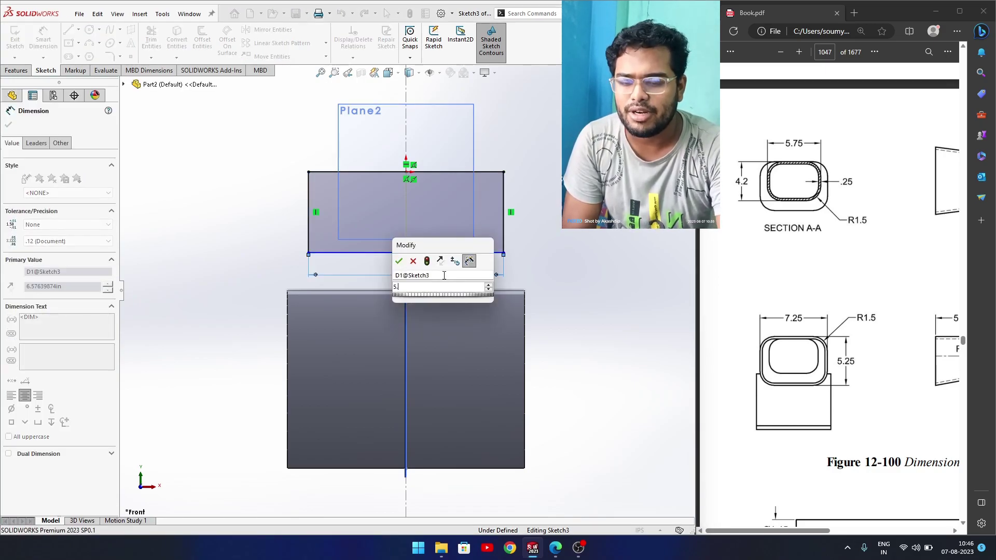
{"action": "key", "text": "Return"}
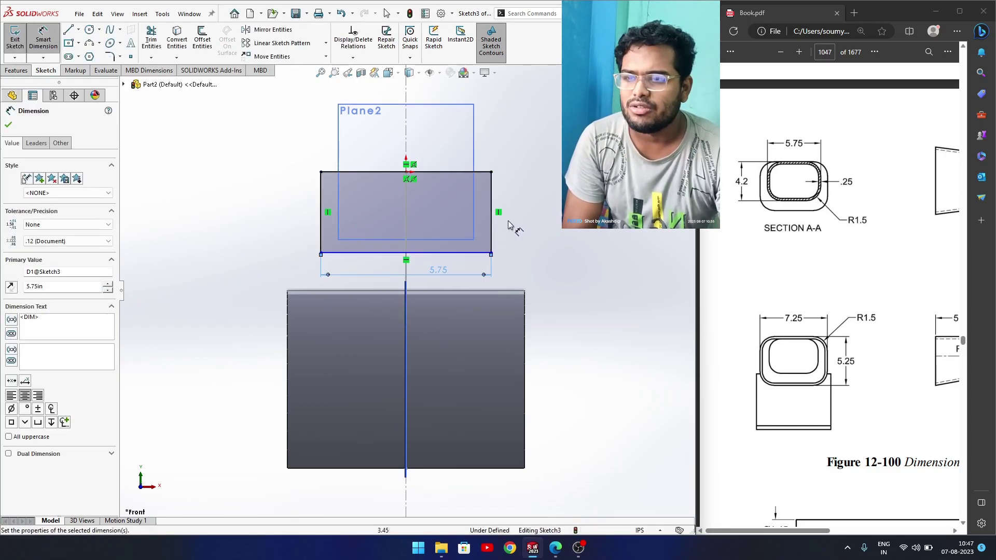
Dimension the profile rectangle's vertical side to 4.2 in and finish the sketch
{"action": "left_click", "coordinate": [492, 236]}
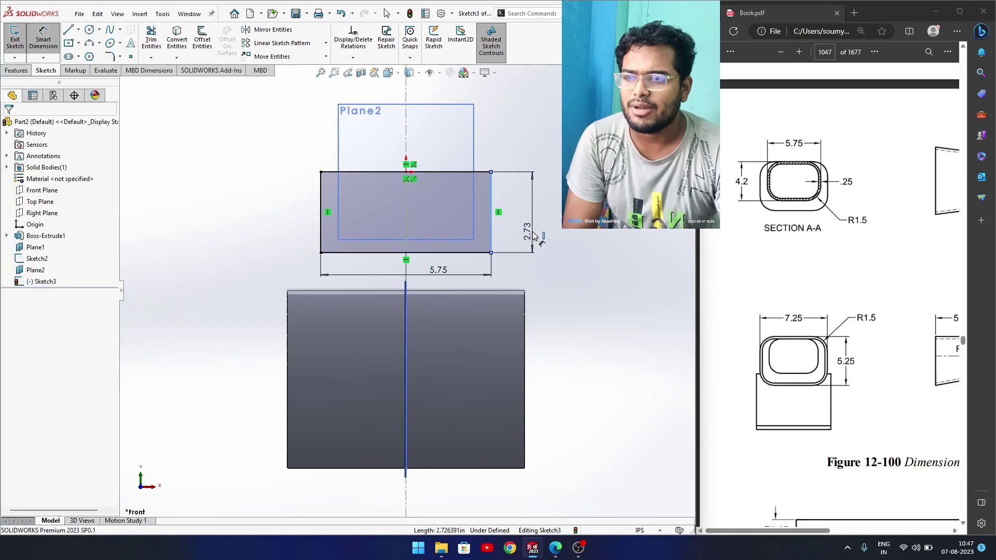
{"action": "left_click", "coordinate": [533, 232]}
{"action": "type", "text": "4.2"}
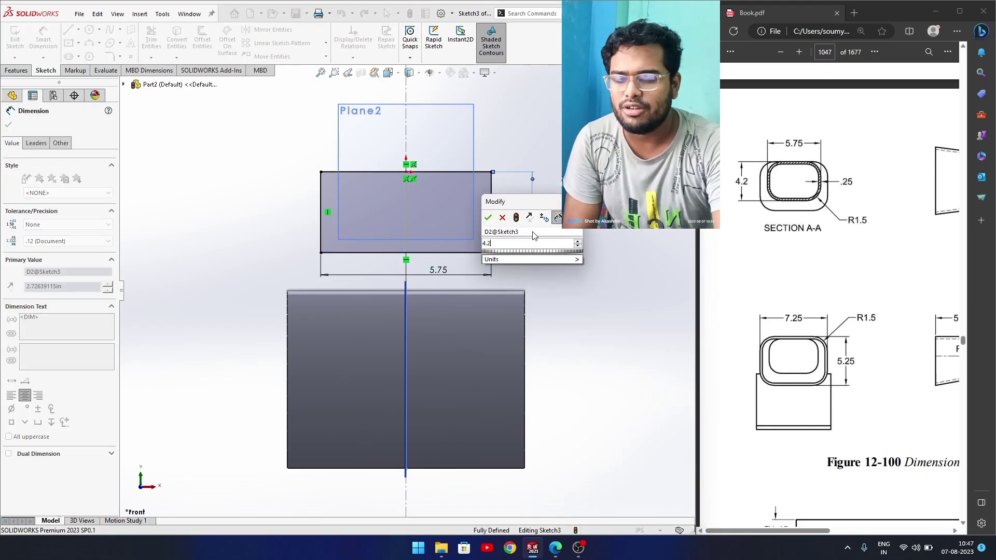
{"action": "key", "text": "Return"}
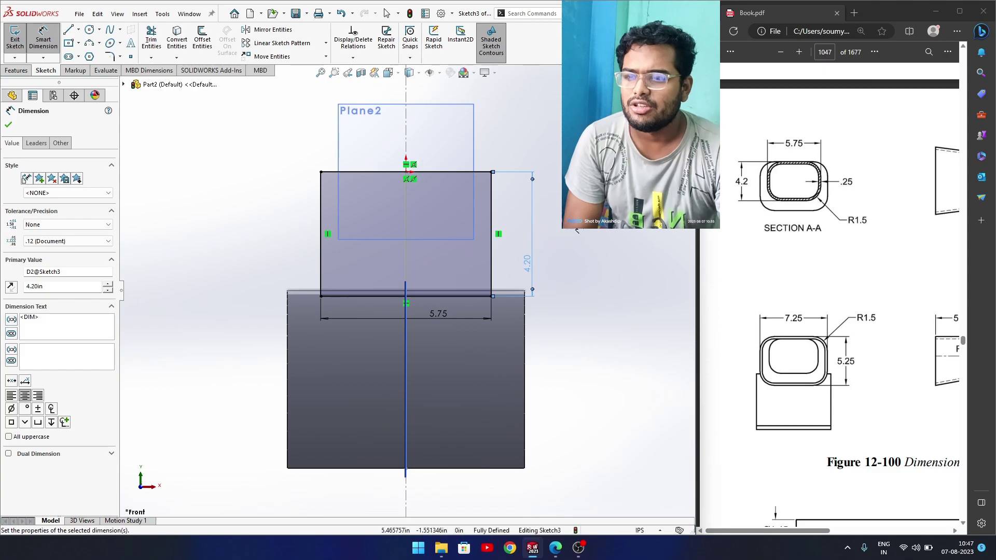
{"action": "left_click", "coordinate": [6, 126]}
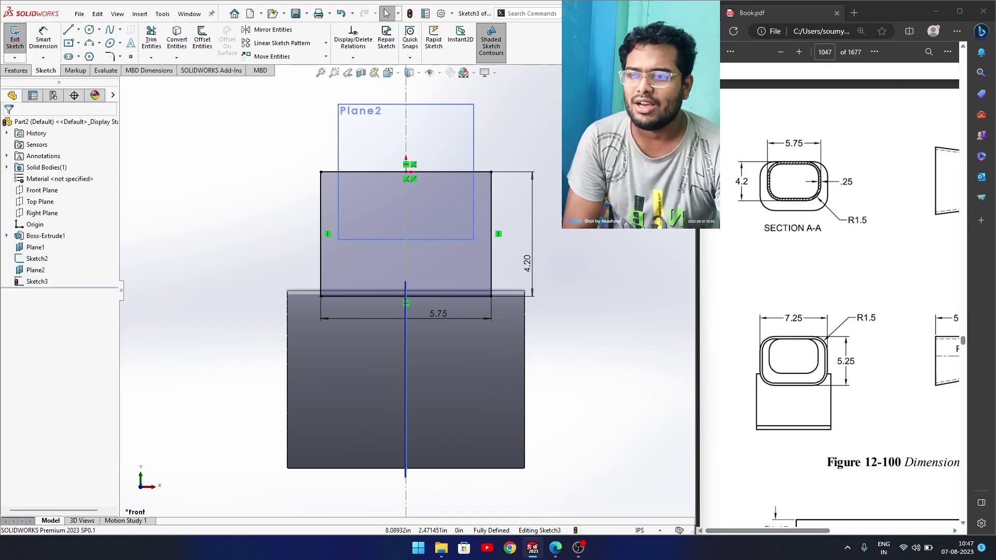
{"action": "left_click", "coordinate": [676, 87]}
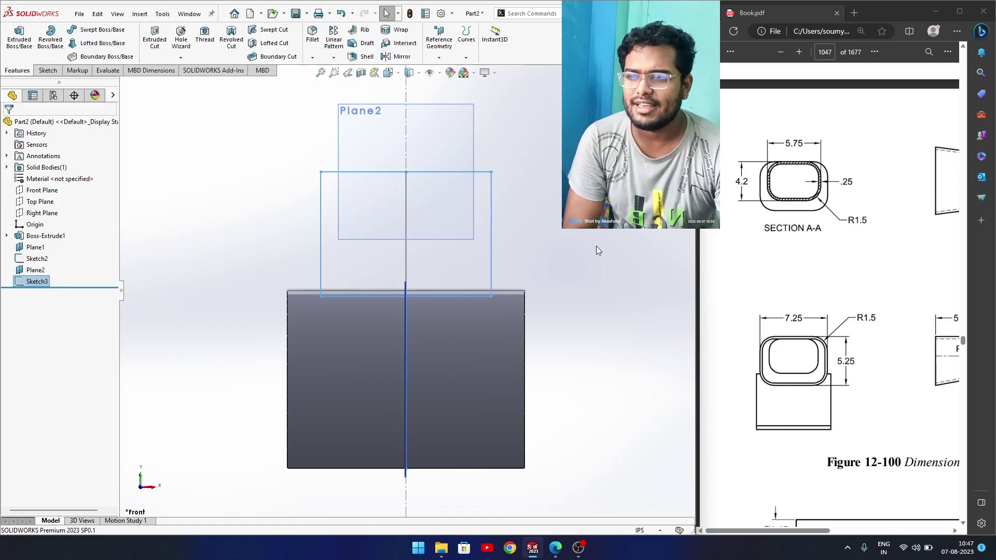
Create a swept boss from the rectangular profile along the duct path sketch
{"action": "key", "text": "ctrl+7"}
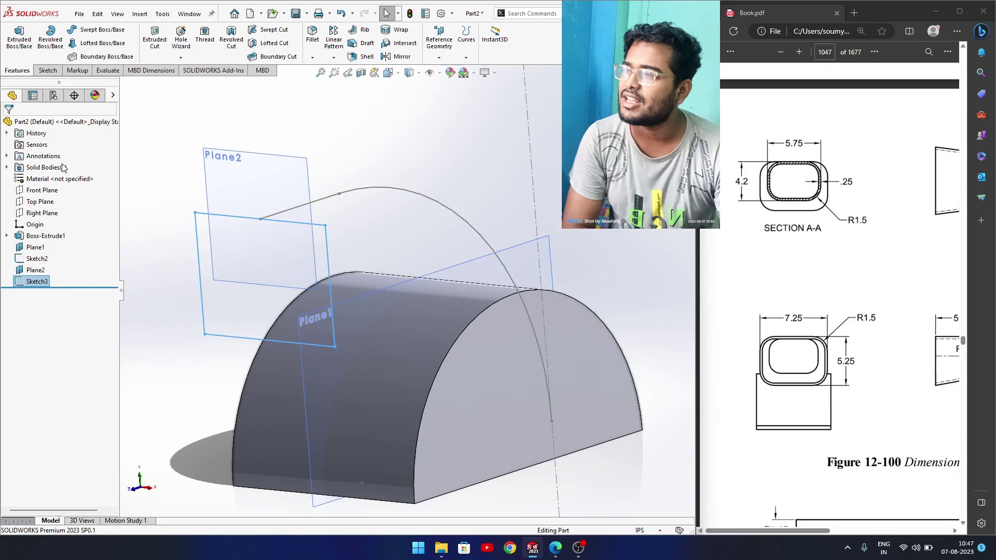
{"action": "left_click", "coordinate": [96, 32]}
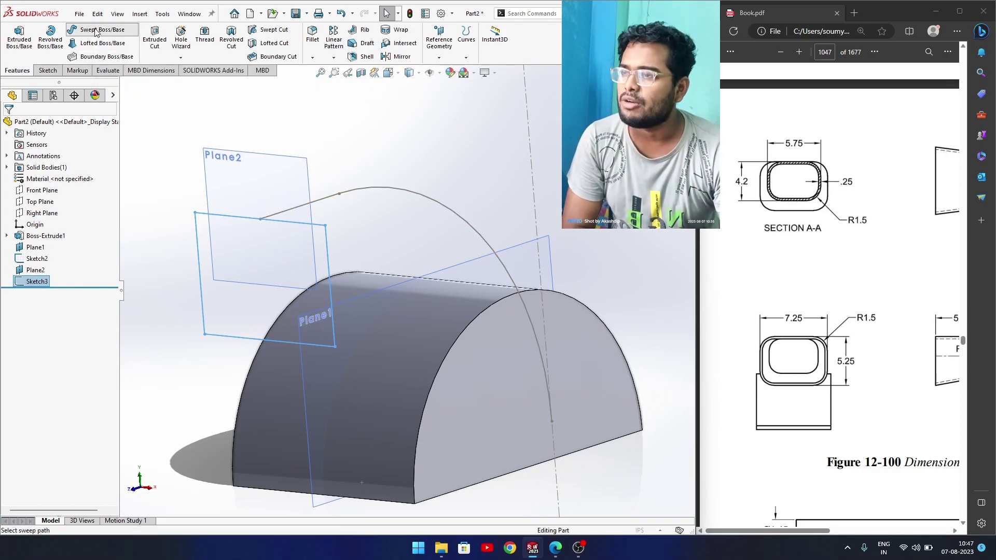
{"action": "left_click", "coordinate": [334, 198]}
{"action": "middle_click_drag", "start_coordinate": [385, 277], "coordinate": [430, 260]}
{"action": "left_click_drag", "start_coordinate": [725, 531], "coordinate": [872, 532]}
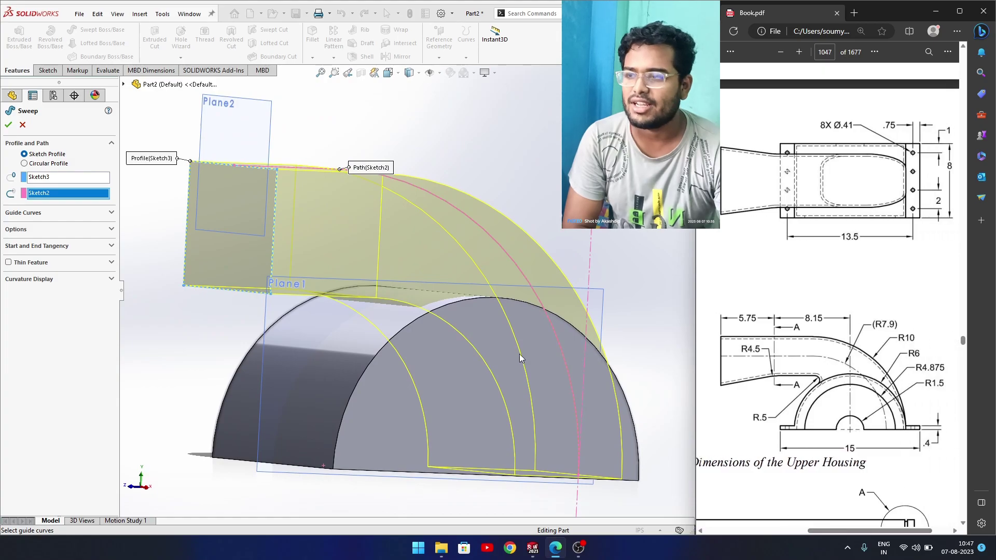
{"action": "left_click", "coordinate": [8, 125]}
{"action": "mouse_move", "coordinate": [223, 328]}
{"action": "middle_mouse_down"}
{"action": "mouse_move", "coordinate": [186, 329]}
{"action": "mouse_move", "coordinate": [210, 331]}
{"action": "middle_mouse_up"}
{"action": "left_click", "coordinate": [244, 146]}
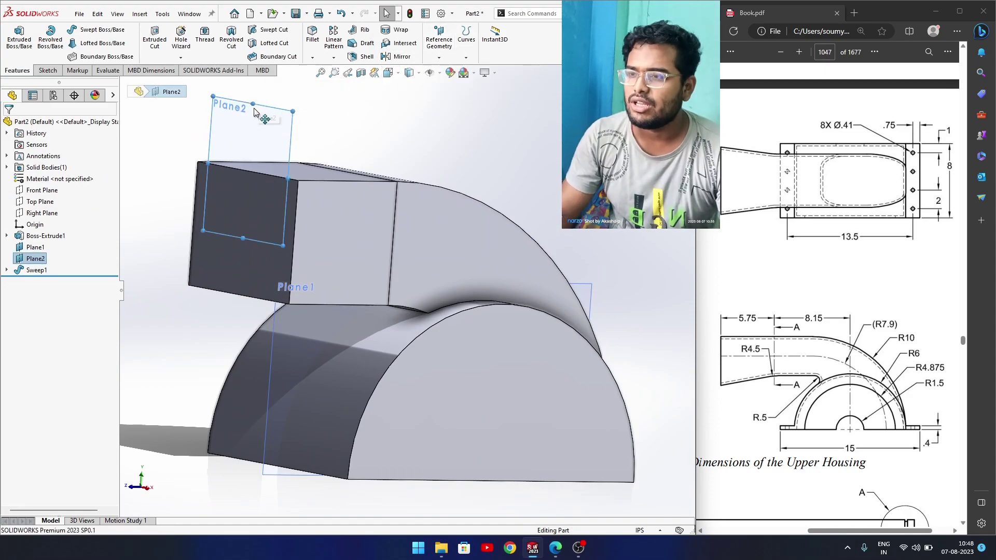
{"action": "left_click", "coordinate": [172, 145]}
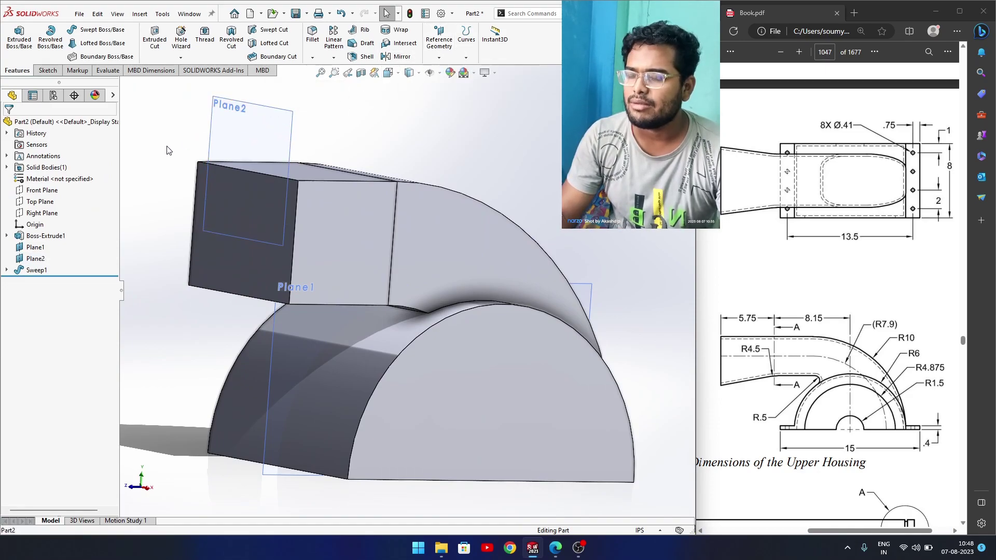
{"action": "key", "text": "z"}
{"action": "mouse_move", "coordinate": [410, 233]}
{"action": "middle_mouse_down"}
{"action": "mouse_move", "coordinate": [417, 261]}
{"action": "mouse_move", "coordinate": [410, 244]}
{"action": "middle_mouse_up"}
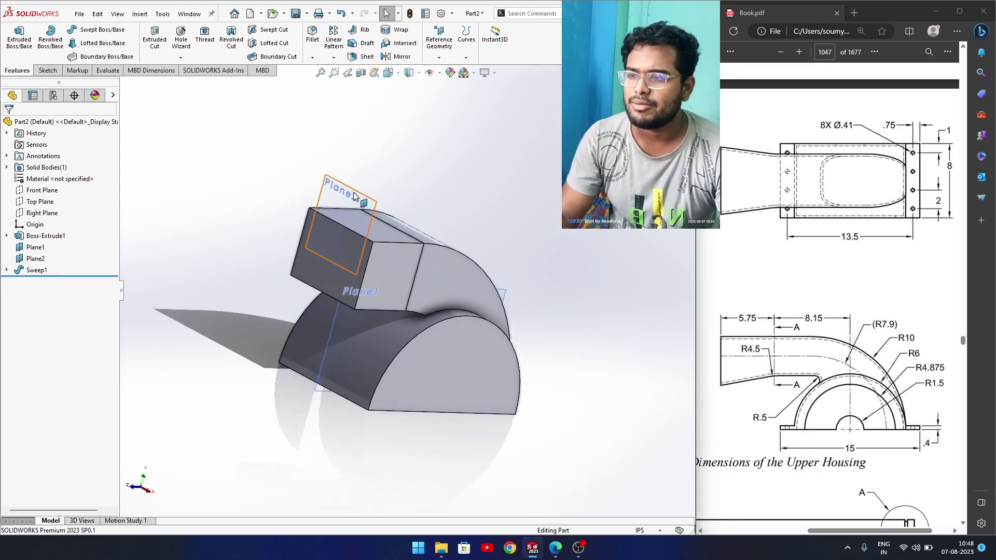
{"action": "left_click", "coordinate": [354, 203]}
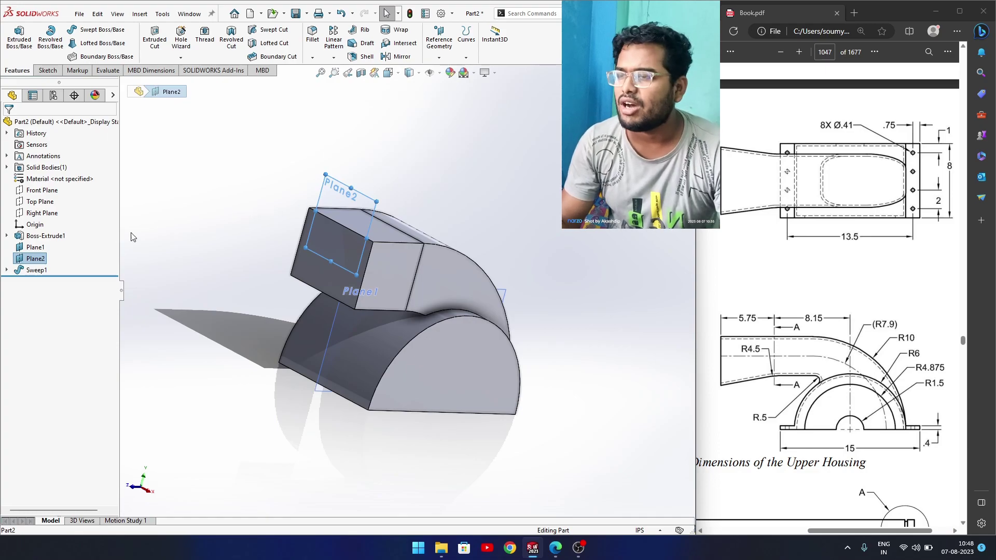
{"action": "right_click", "coordinate": [40, 263]}
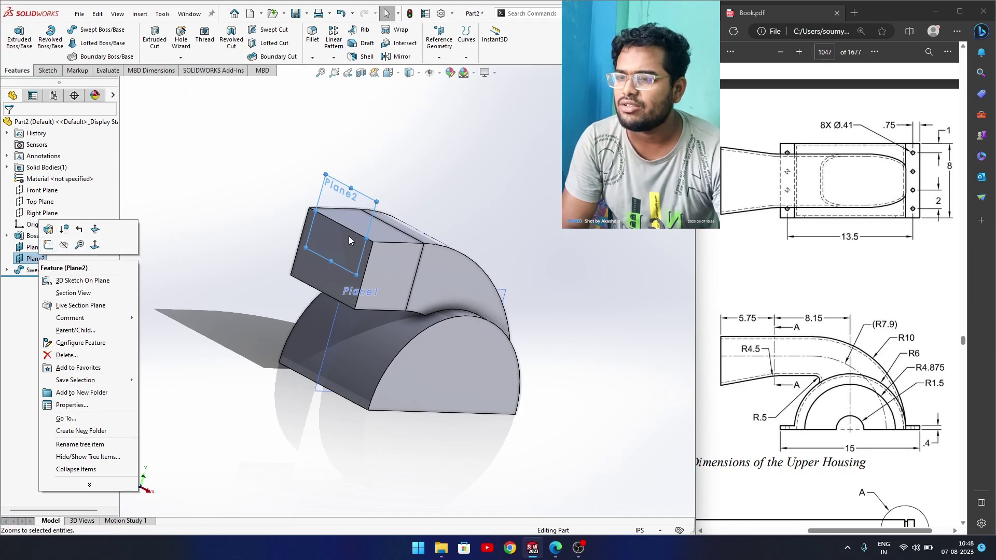
{"action": "left_click", "coordinate": [250, 175]}
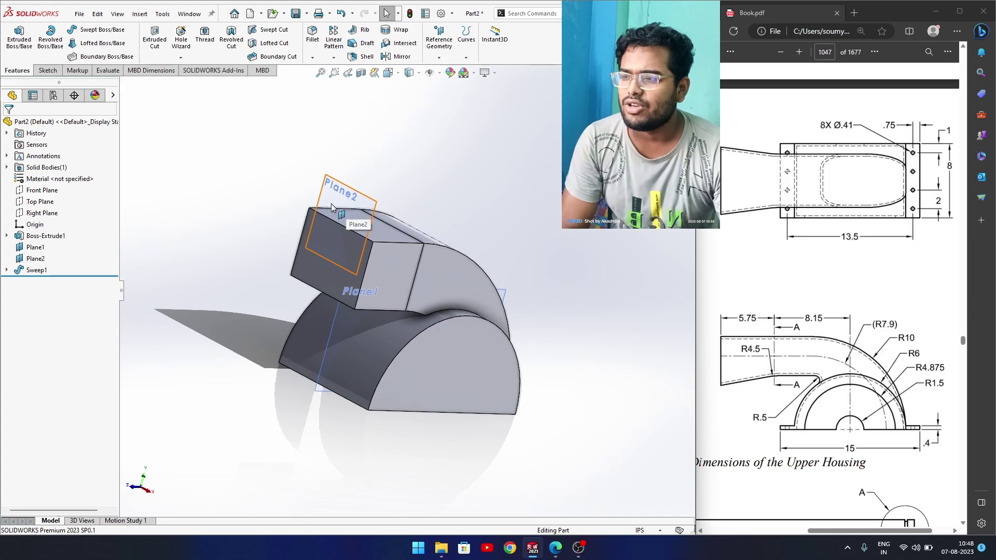
Create a reference plane offset 5.75 in outward from Plane2 at the duct's open end
{"action": "left_click", "coordinate": [361, 210]}
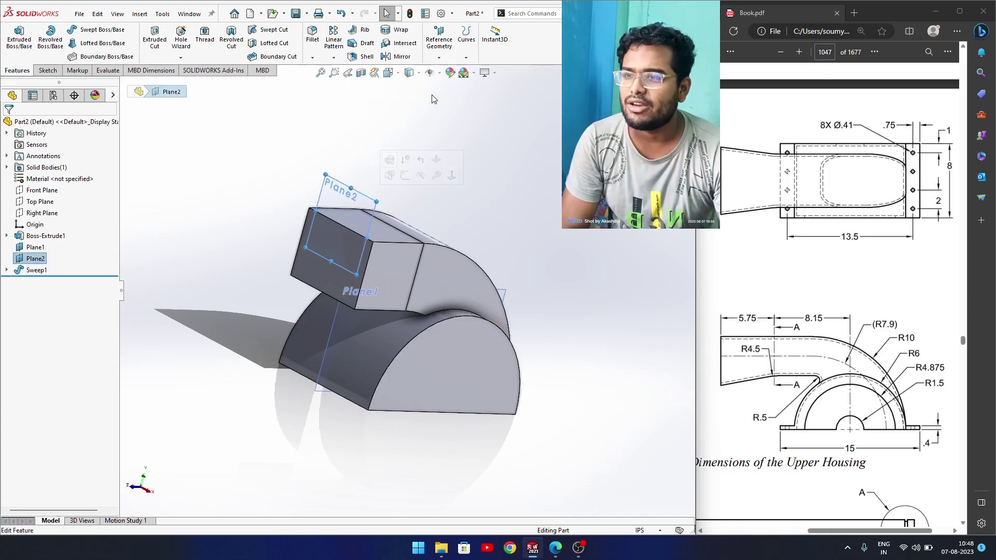
{"action": "left_click", "coordinate": [439, 57]}
{"action": "left_click", "coordinate": [446, 72]}
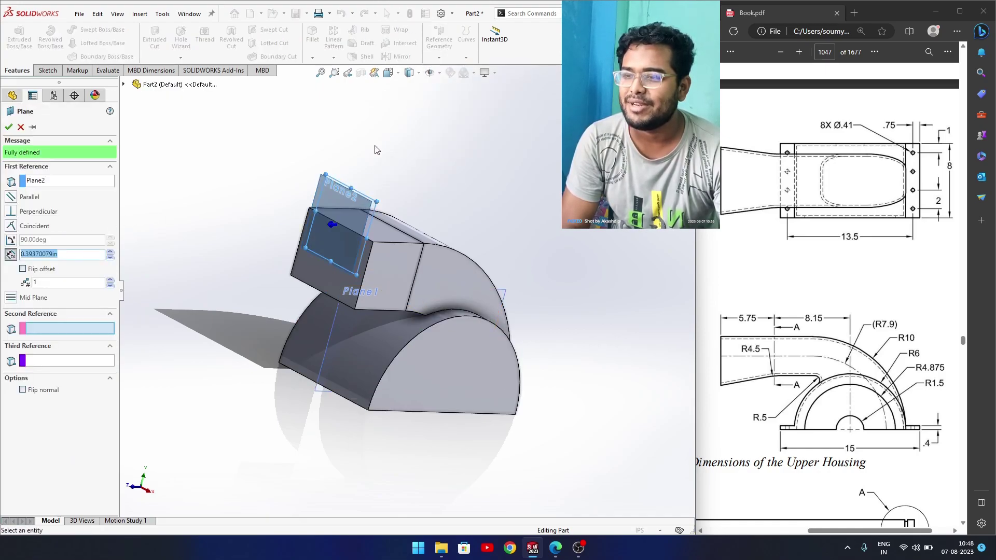
{"action": "middle_click_drag", "start_coordinate": [412, 229], "coordinate": [372, 217]}
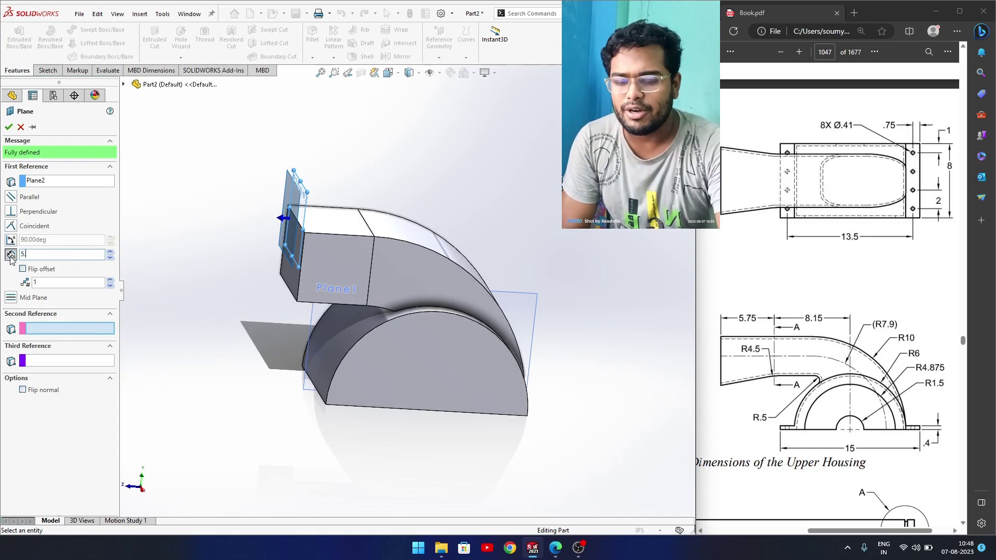
{"action": "type", "text": "5"}
{"action": "key", "text": "Return"}
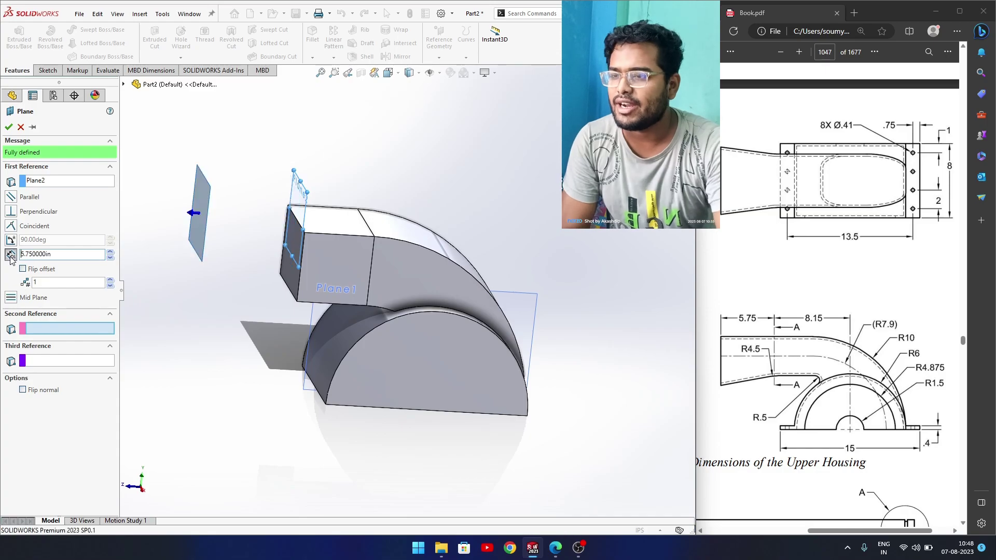
{"action": "left_click", "coordinate": [9, 126]}
{"action": "middle_click_drag", "start_coordinate": [148, 266], "coordinate": [252, 279]}
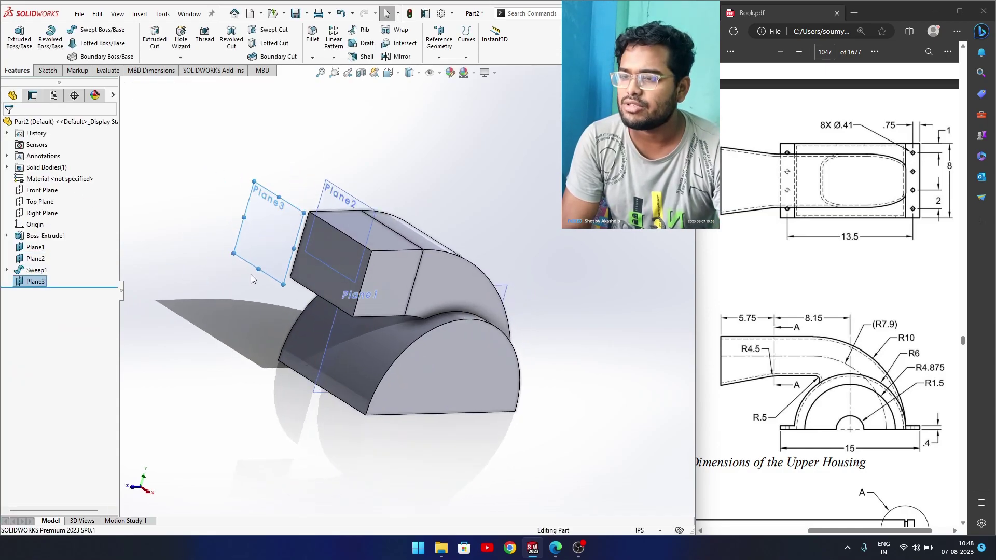
Enlarge the displayed outline of the new offset plane and start a sketch on that plane
{"action": "left_click_drag", "start_coordinate": [247, 295], "coordinate": [231, 349]}
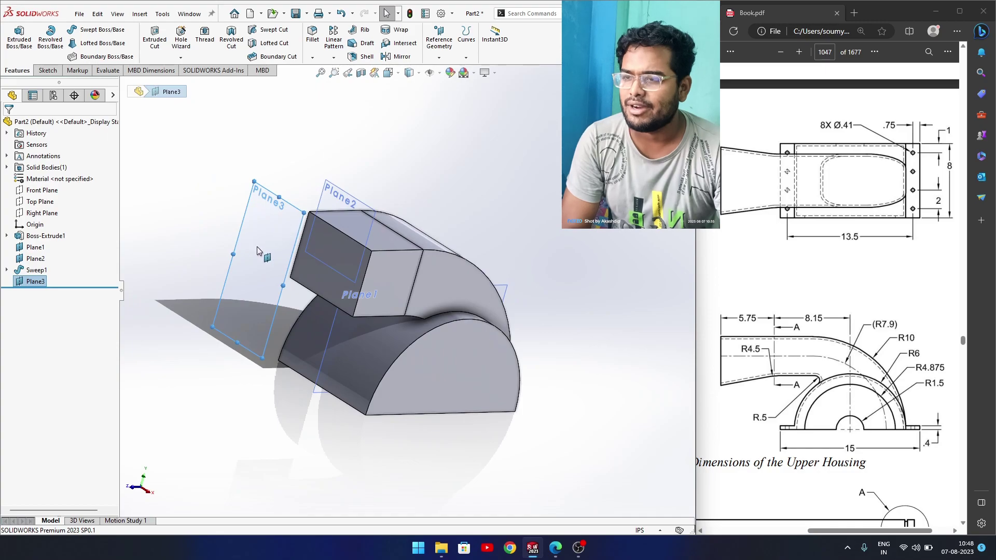
{"action": "left_click_drag", "start_coordinate": [234, 256], "coordinate": [195, 230]}
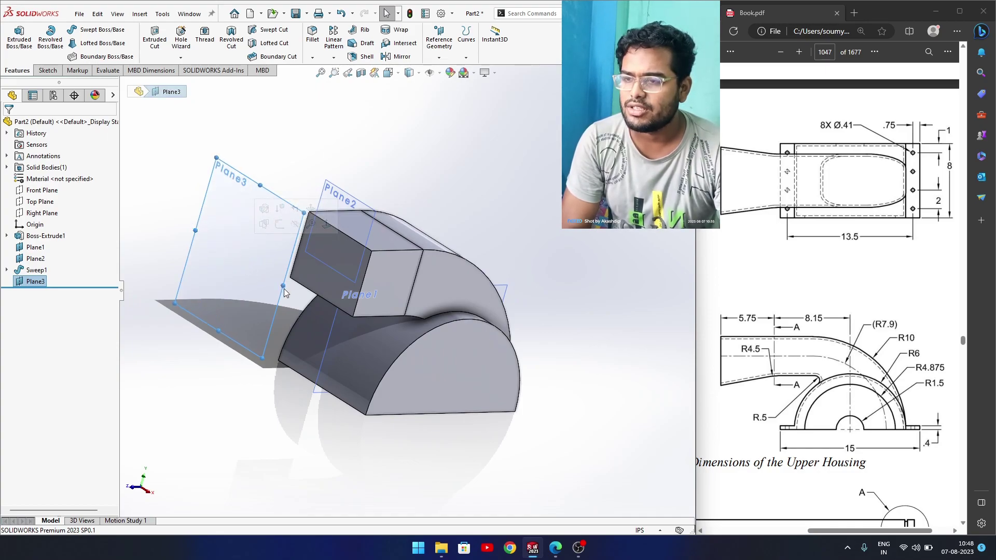
{"action": "middle_click_drag", "start_coordinate": [263, 291], "coordinate": [279, 293]}
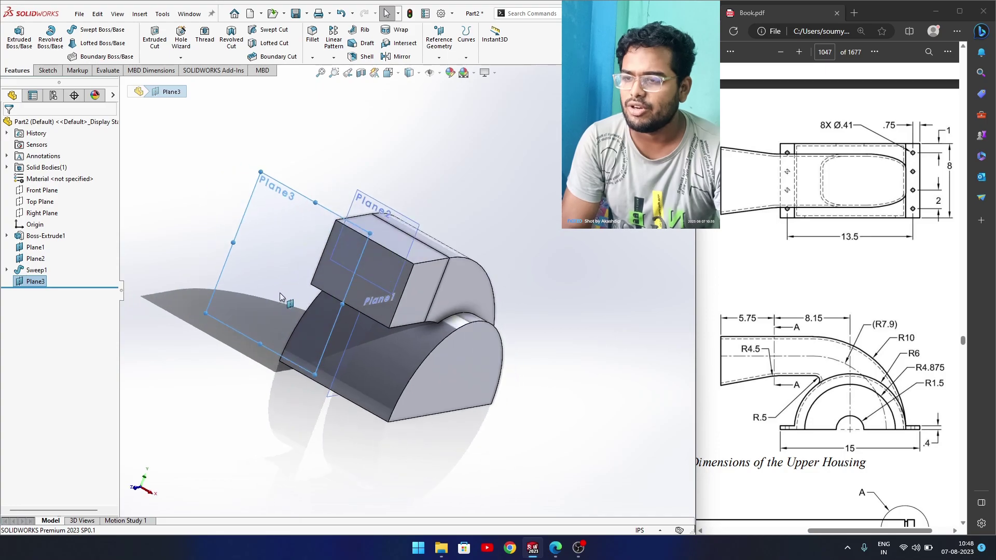
{"action": "right_click", "coordinate": [283, 295]}
{"action": "left_click", "coordinate": [304, 279]}
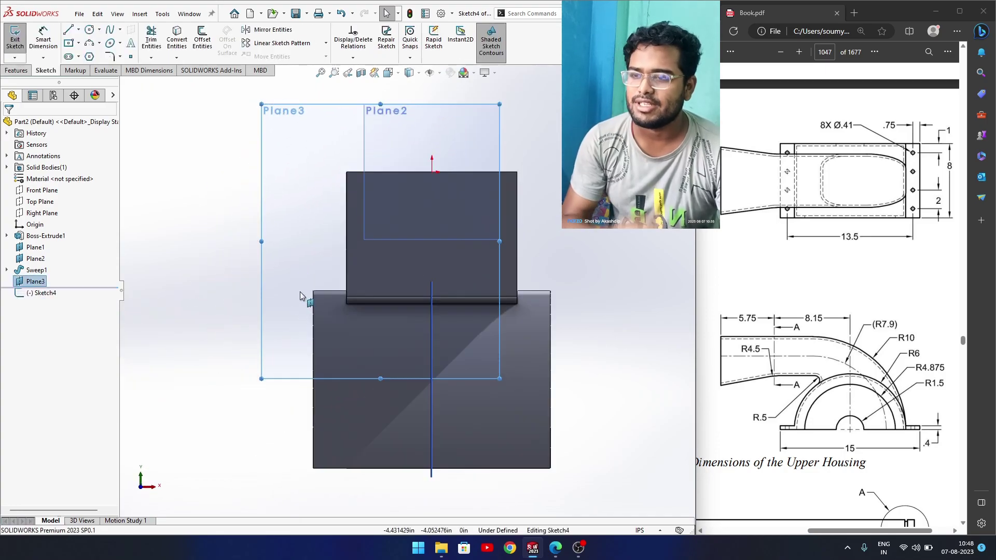
{"action": "left_click_drag", "start_coordinate": [842, 530], "coordinate": [746, 532]}
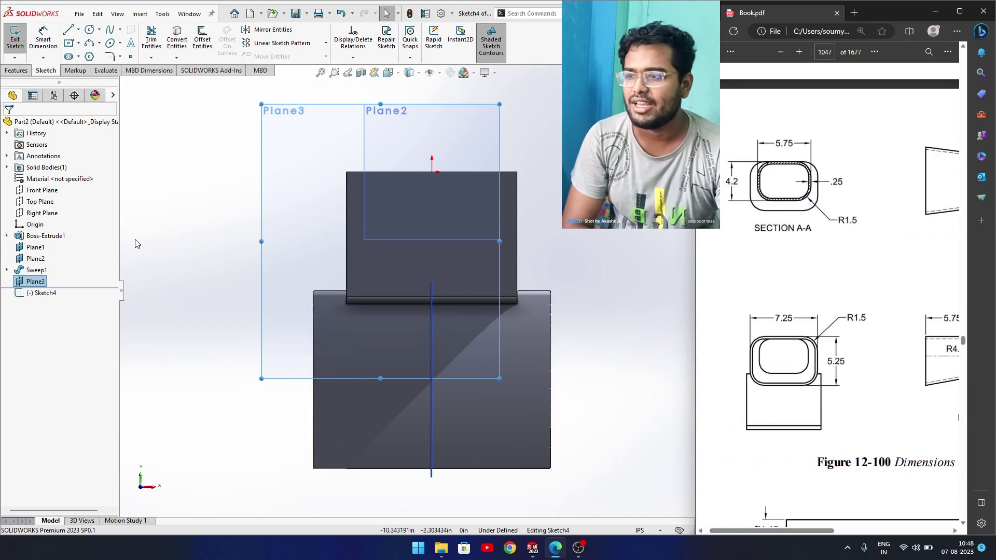
{"action": "left_click", "coordinate": [69, 43]}
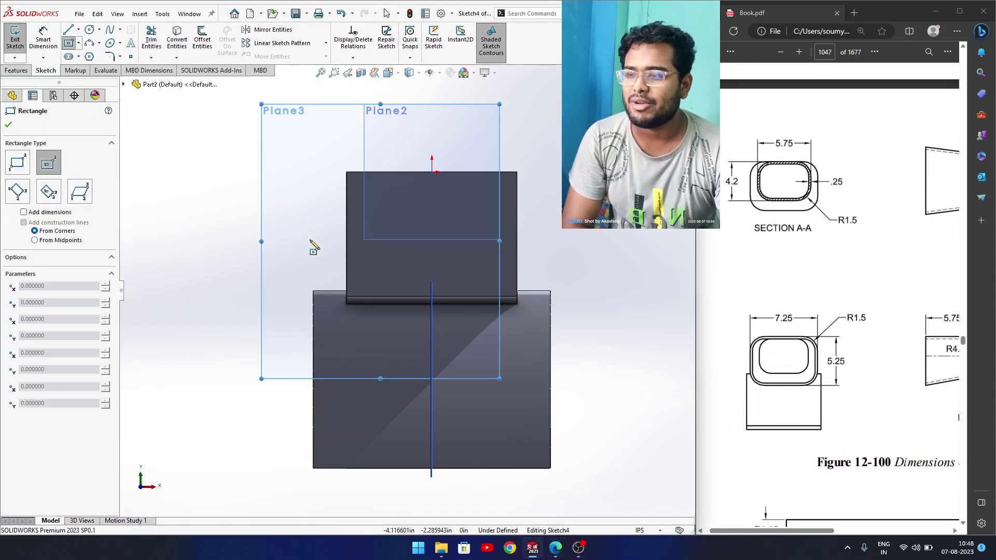
{"action": "left_click", "coordinate": [312, 214]}
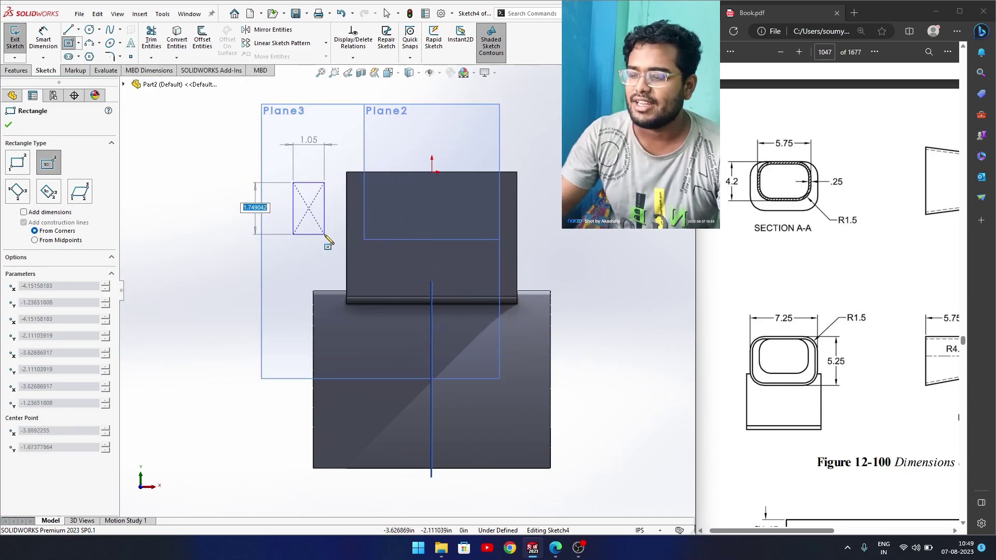
{"action": "key", "text": "Escape"}
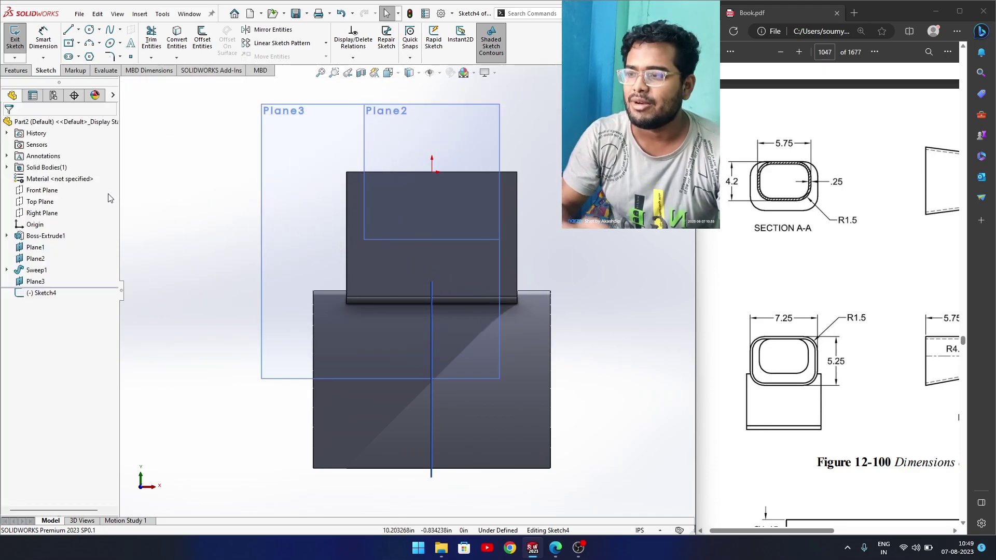
Draw a corner rectangle about 2.7 in high across the lower part of the duct end, extending beyond both sides
{"action": "left_click", "coordinate": [79, 43]}
{"action": "left_click", "coordinate": [86, 55]}
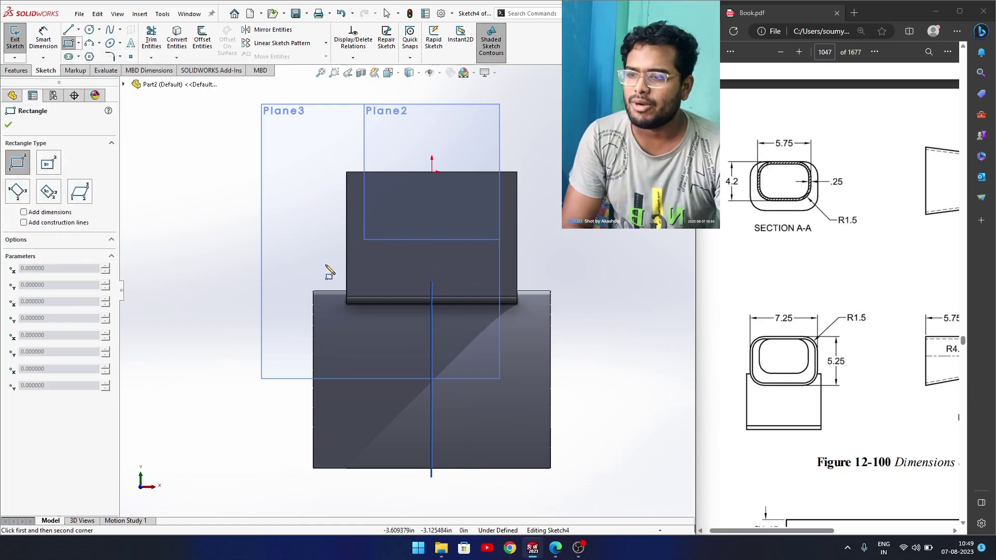
{"action": "left_click", "coordinate": [320, 240]}
{"action": "left_click", "coordinate": [593, 322]}
Dimension the rectangle on the offset plane to 5.25 in high and 7.25 in wide
{"action": "mouse_move", "coordinate": [600, 372]}
{"action": "right_mouse_down"}
{"action": "mouse_move", "coordinate": [608, 398]}
{"action": "mouse_move", "coordinate": [600, 332]}
{"action": "right_mouse_up"}
{"action": "left_click", "coordinate": [593, 290]}
{"action": "left_click", "coordinate": [633, 310]}
{"action": "type", "text": "5.25"}
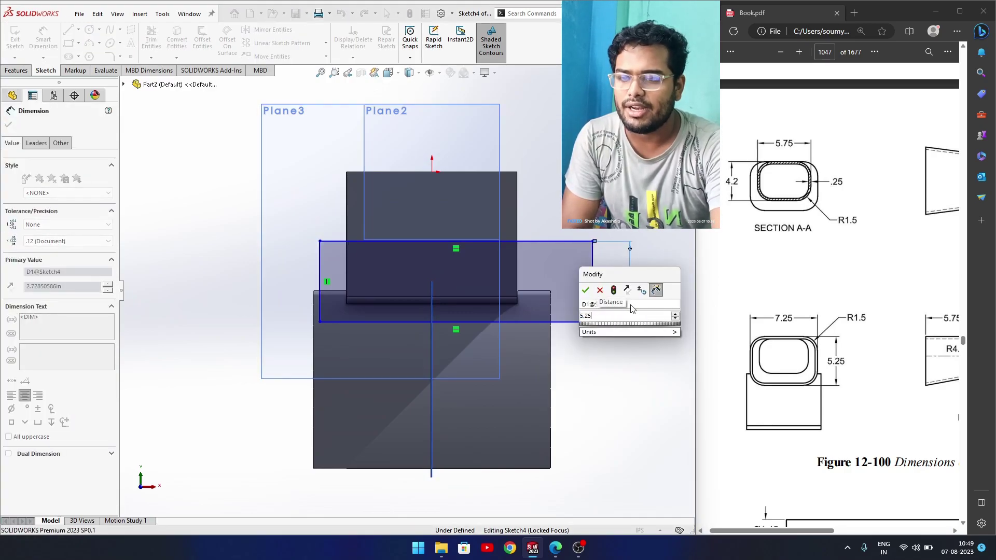
{"action": "key", "text": "Return"}
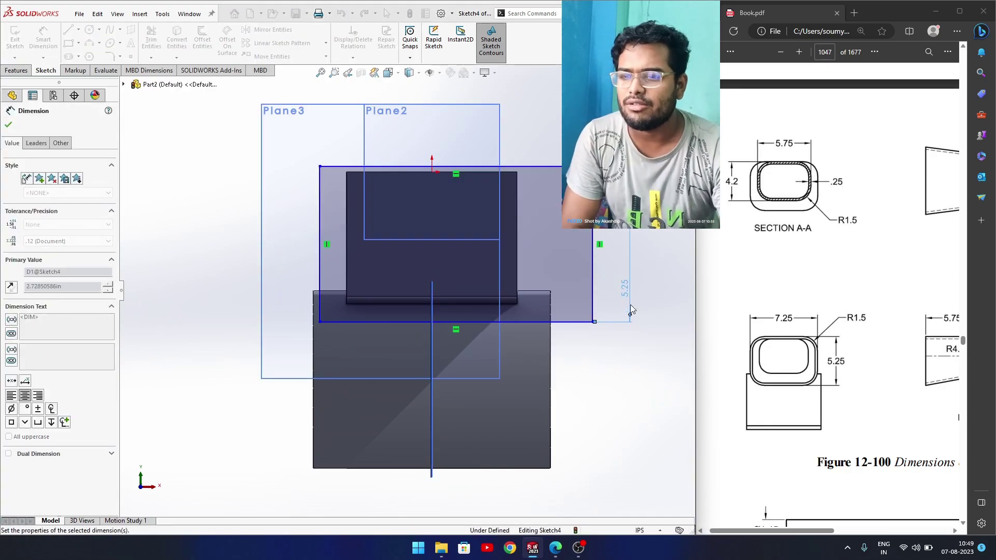
{"action": "left_click", "coordinate": [572, 322]}
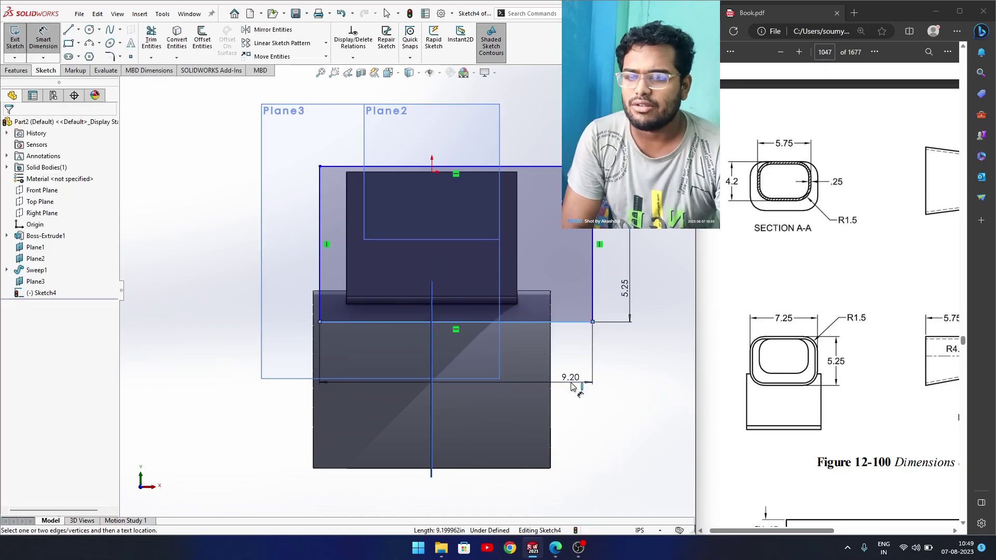
{"action": "left_click", "coordinate": [572, 387]}
{"action": "type", "text": "7.25"}
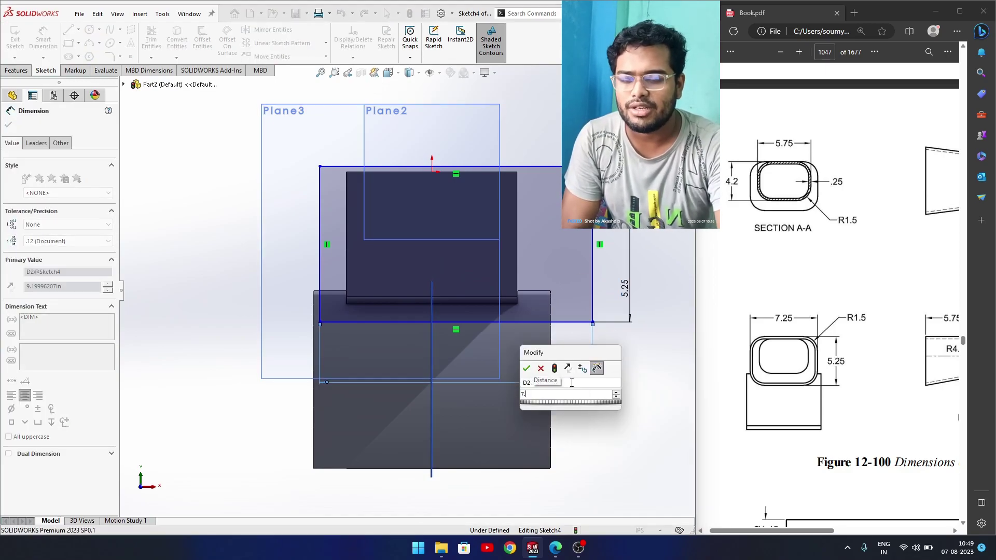
{"action": "key", "text": "Return"}
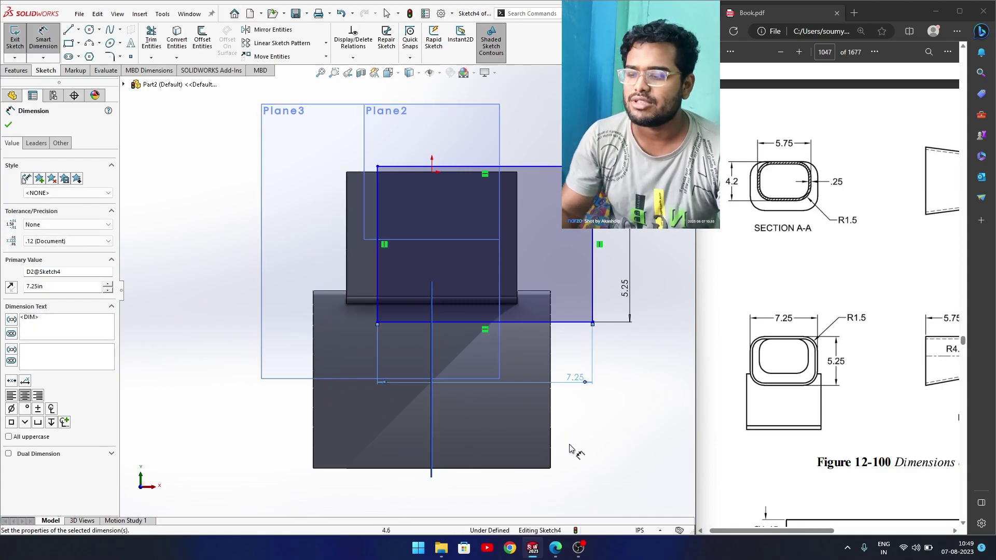
{"action": "key", "text": "Escape"}
Make the rectangle's upper line collinear with the upper edge of the duct end
{"action": "scroll", "coordinate": [516, 160], "scroll_direction": "down", "scroll_amount": 4}
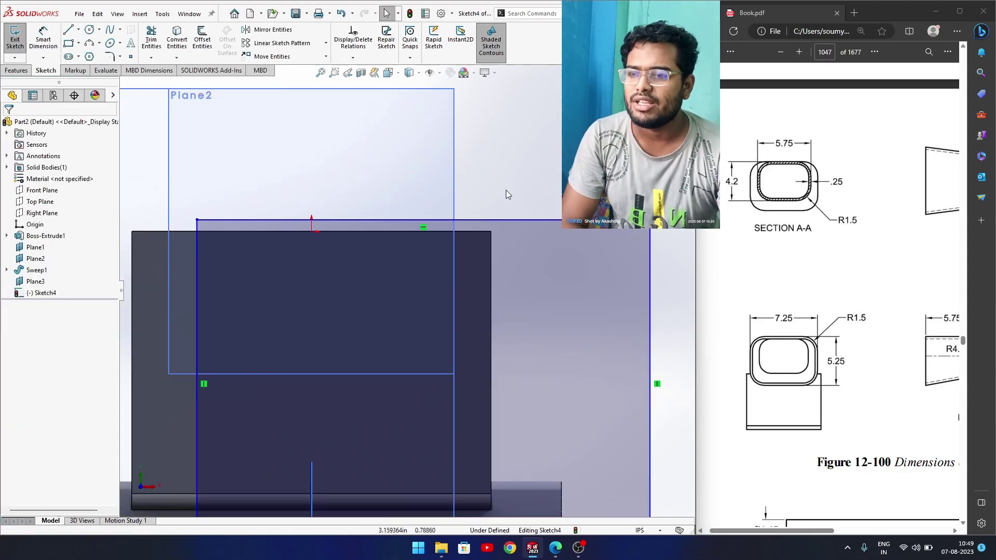
{"action": "left_click", "coordinate": [465, 220]}
{"action": "left_click", "coordinate": [466, 232], "text": "ctrl"}
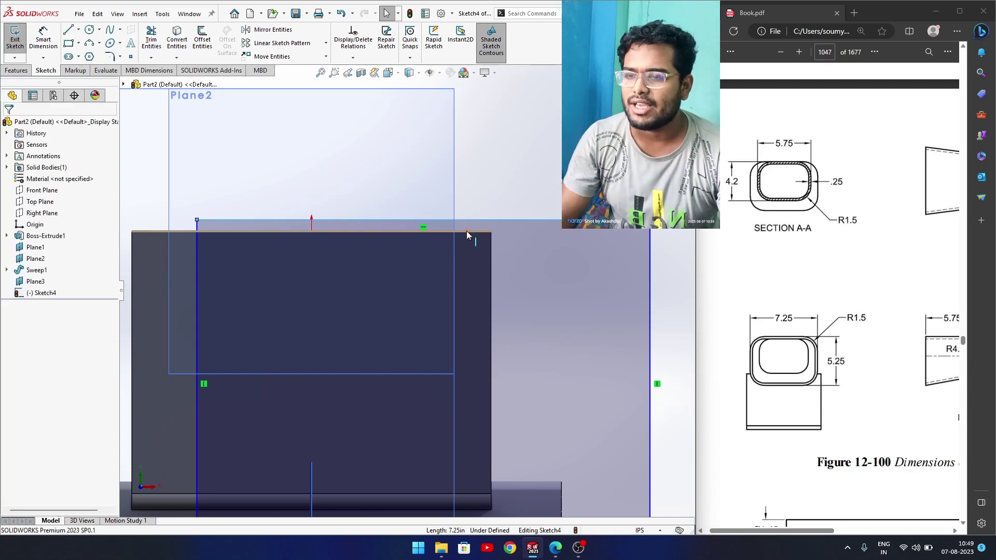
{"action": "left_click", "coordinate": [499, 188]}
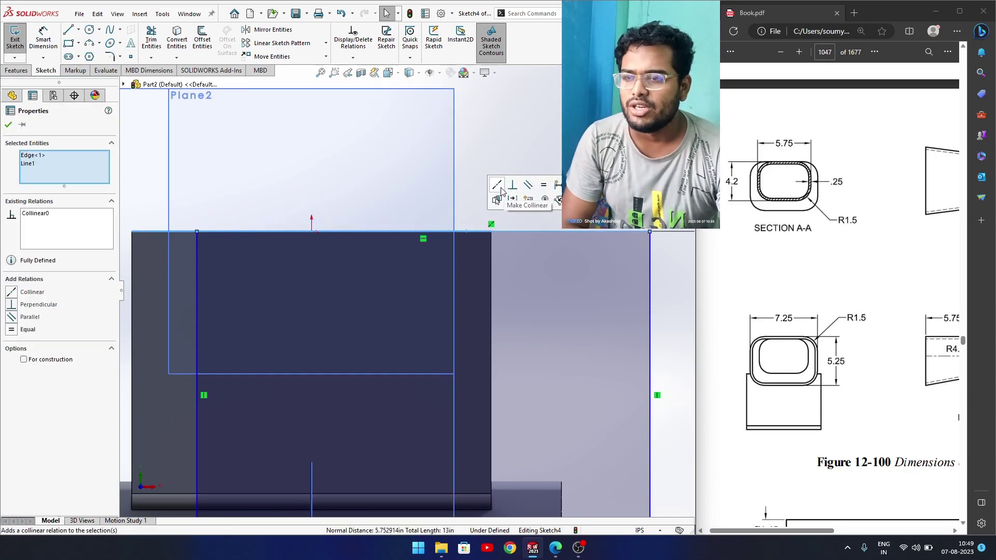
{"action": "left_click", "coordinate": [519, 166]}
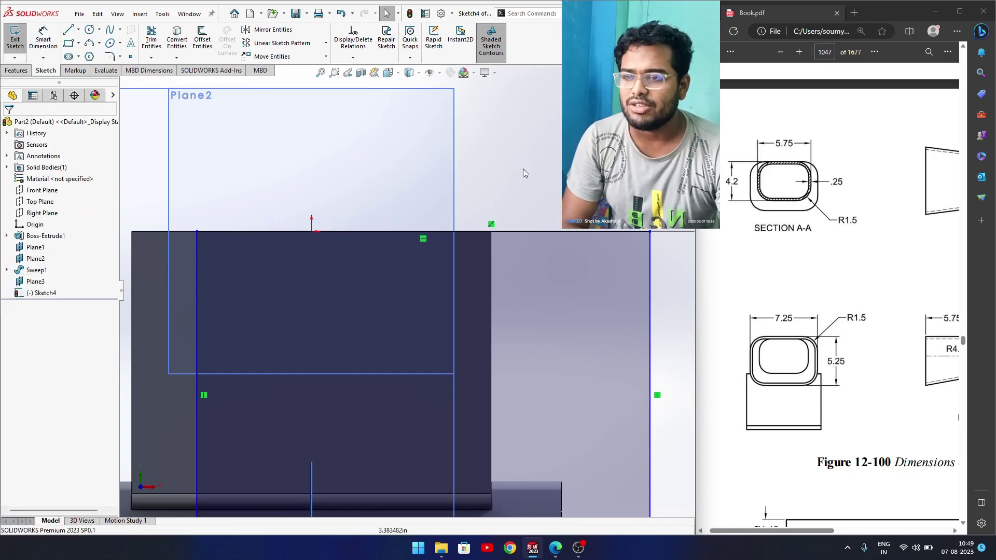
Try to relate the midpoint of the rectangle's upper line to the sketch origin
{"action": "left_click", "coordinate": [509, 231]}
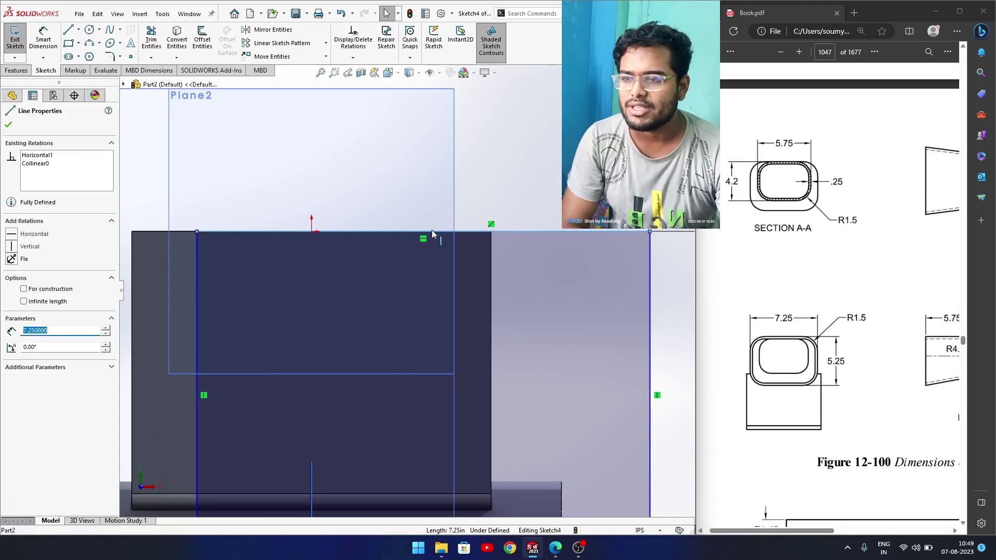
{"action": "left_click", "coordinate": [427, 237]}
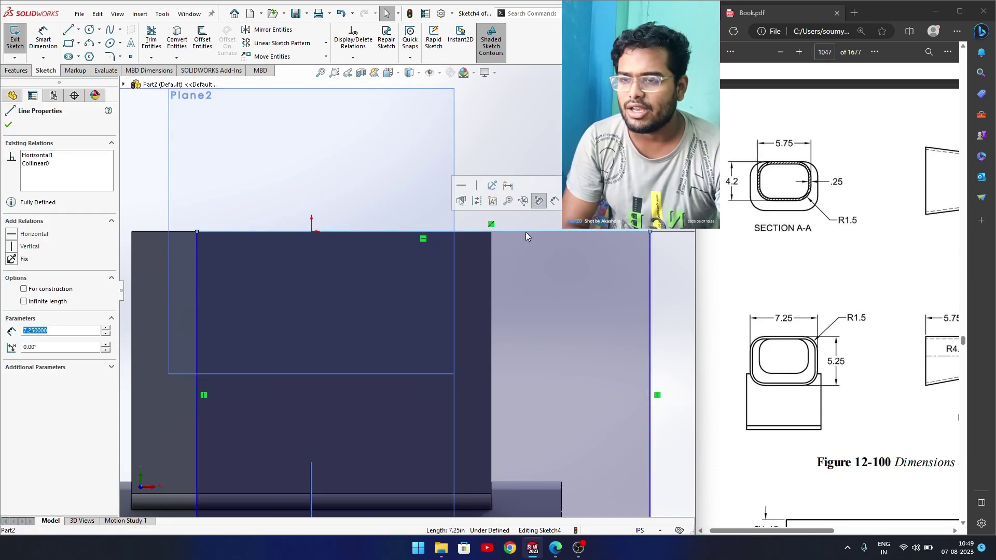
{"action": "middle_click_drag", "start_coordinate": [519, 231], "coordinate": [425, 262]}
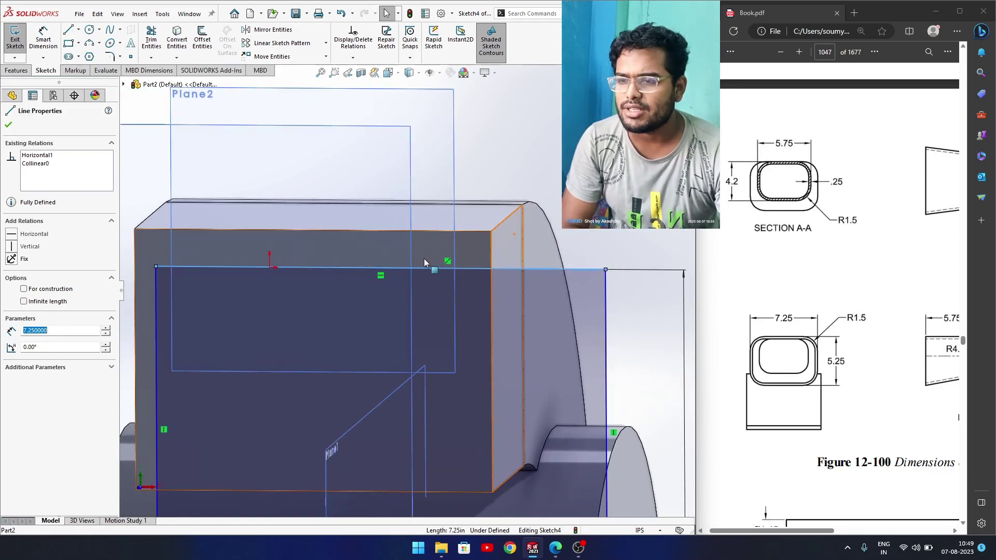
{"action": "left_click", "coordinate": [397, 271]}
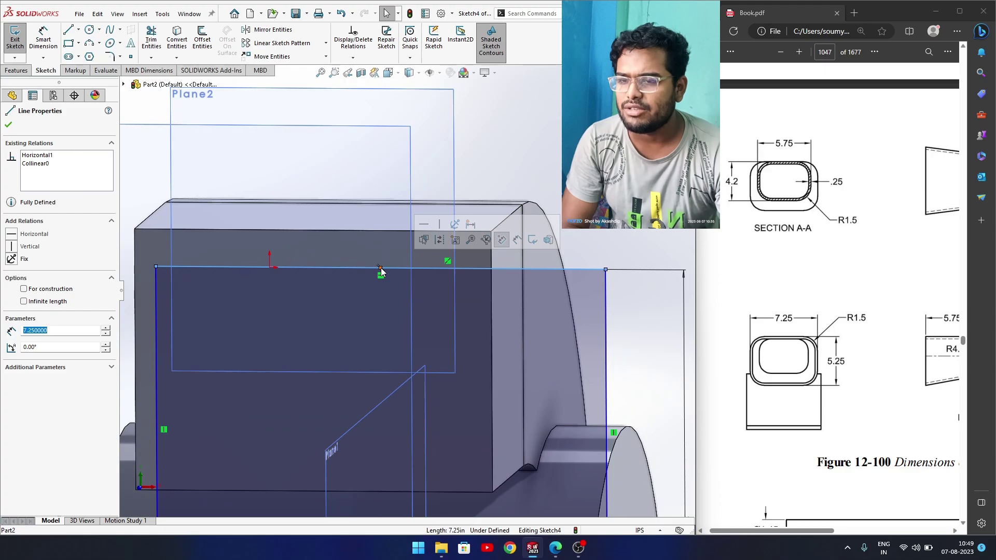
{"action": "left_click", "coordinate": [381, 268]}
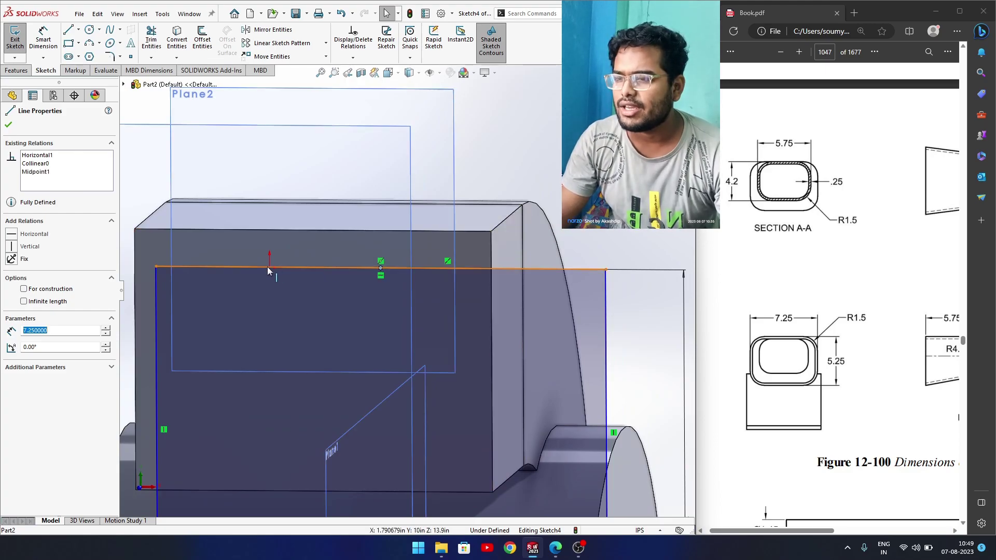
{"action": "mouse_move", "coordinate": [298, 257]}
{"action": "middle_mouse_down", "text": "ctrl"}
{"action": "mouse_move", "coordinate": [353, 234]}
{"action": "mouse_move", "coordinate": [343, 242]}
{"action": "middle_mouse_up", "text": "ctrl"}
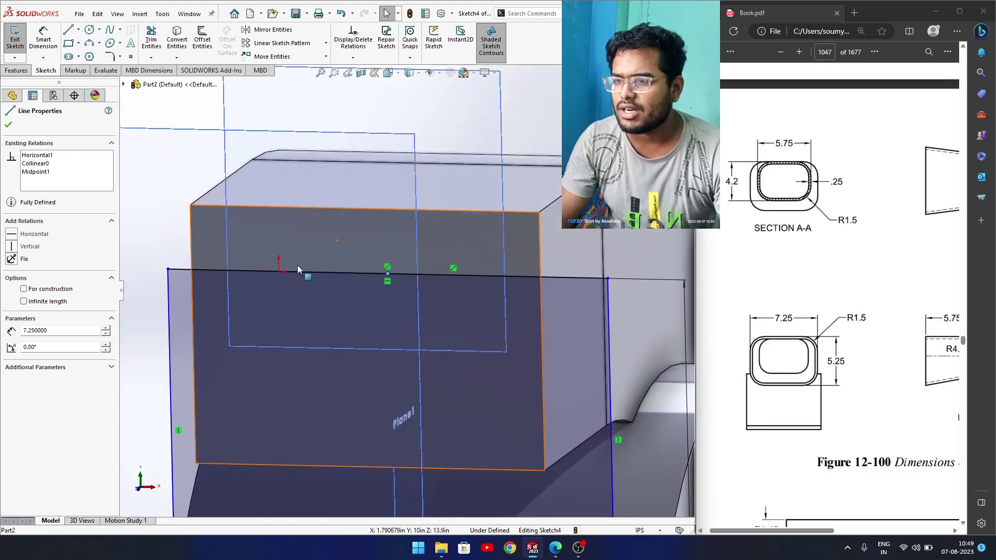
{"action": "scroll", "coordinate": [299, 268], "scroll_direction": "down", "scroll_amount": 3}
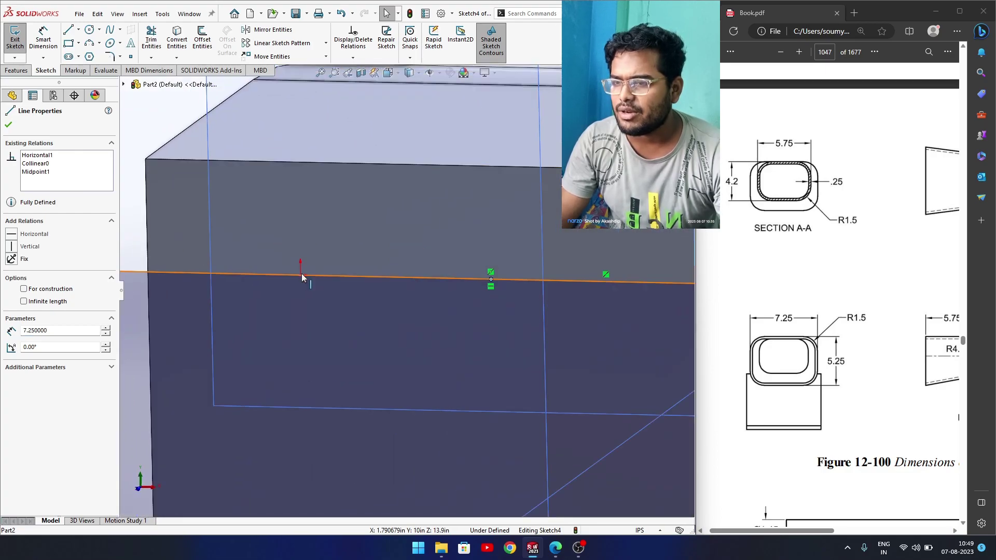
{"action": "left_click", "coordinate": [301, 276], "text": "ctrl"}
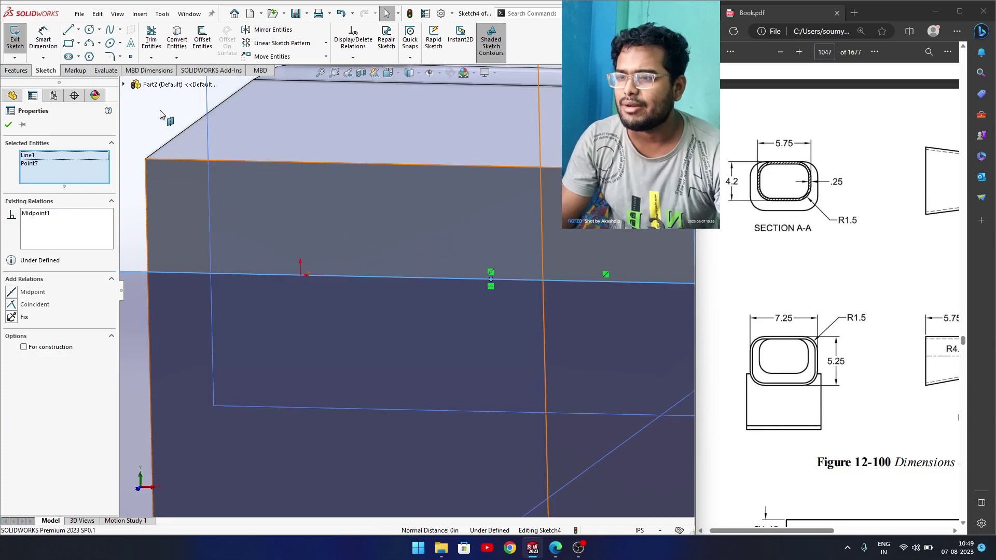
{"action": "left_click", "coordinate": [164, 115]}
{"action": "left_click", "coordinate": [301, 275]}
{"action": "middle_click_drag", "start_coordinate": [368, 292], "coordinate": [502, 316]}
{"action": "key", "text": "space"}
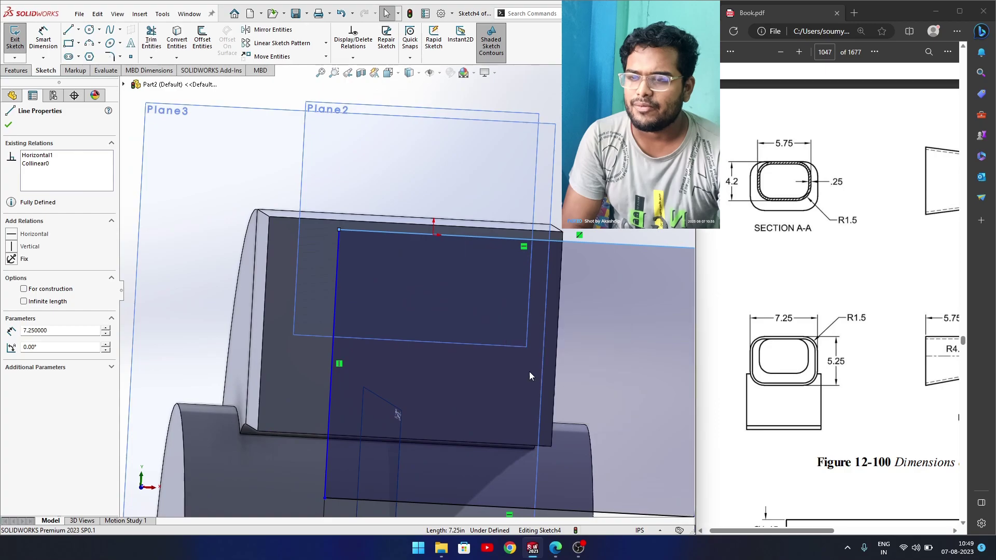
{"action": "left_click", "coordinate": [529, 371]}
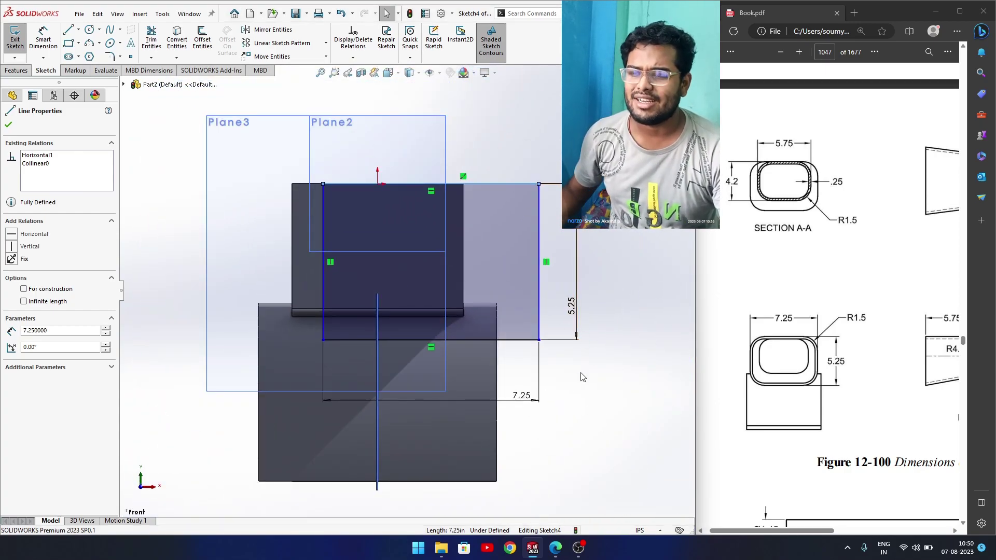
{"action": "left_click", "coordinate": [79, 30]}
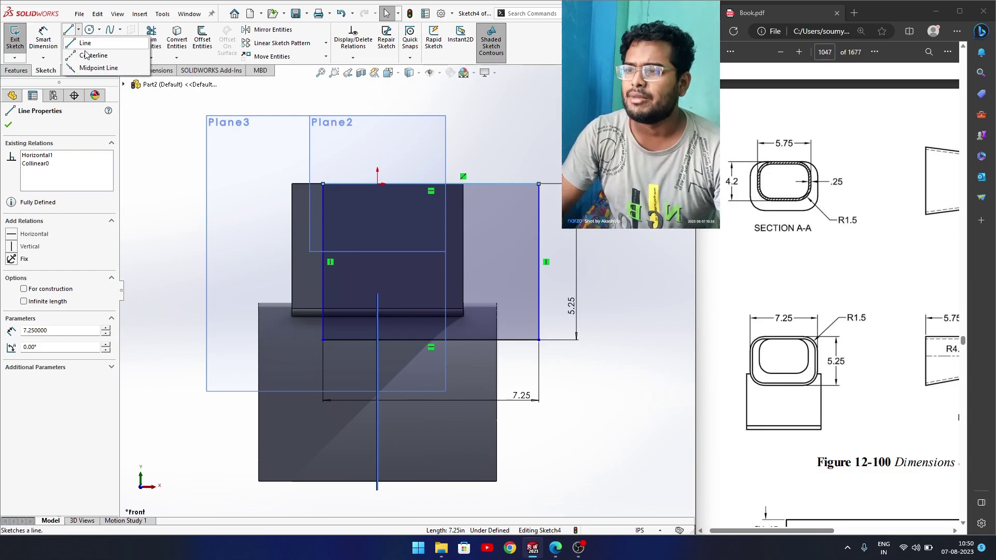
{"action": "left_click", "coordinate": [93, 55]}
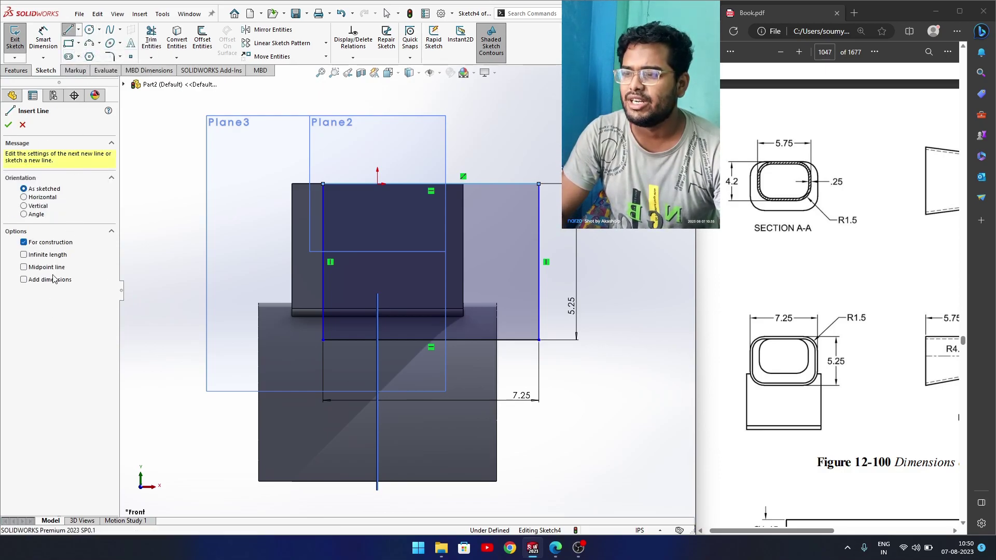
{"action": "left_click", "coordinate": [24, 255]}
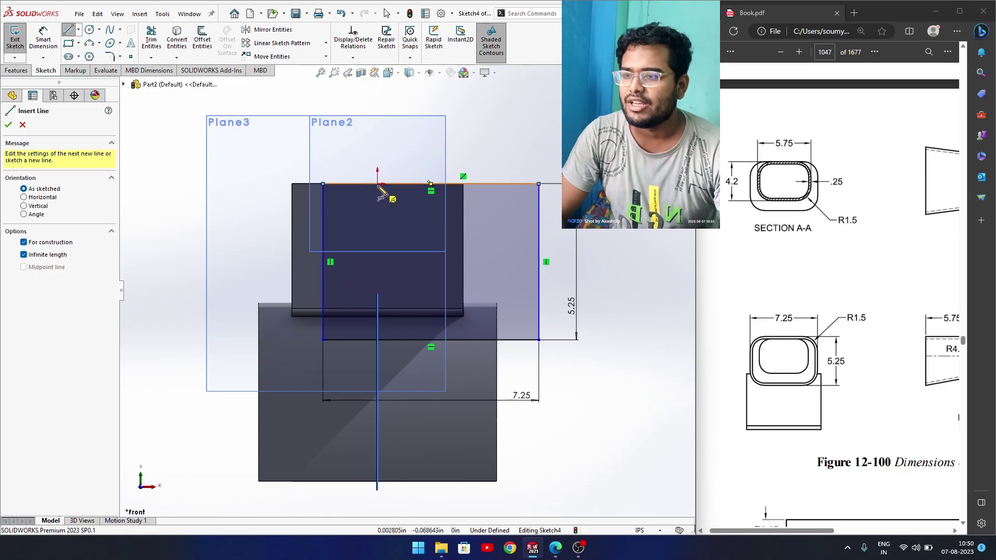
{"action": "scroll", "coordinate": [381, 189], "scroll_direction": "down", "scroll_amount": 5}
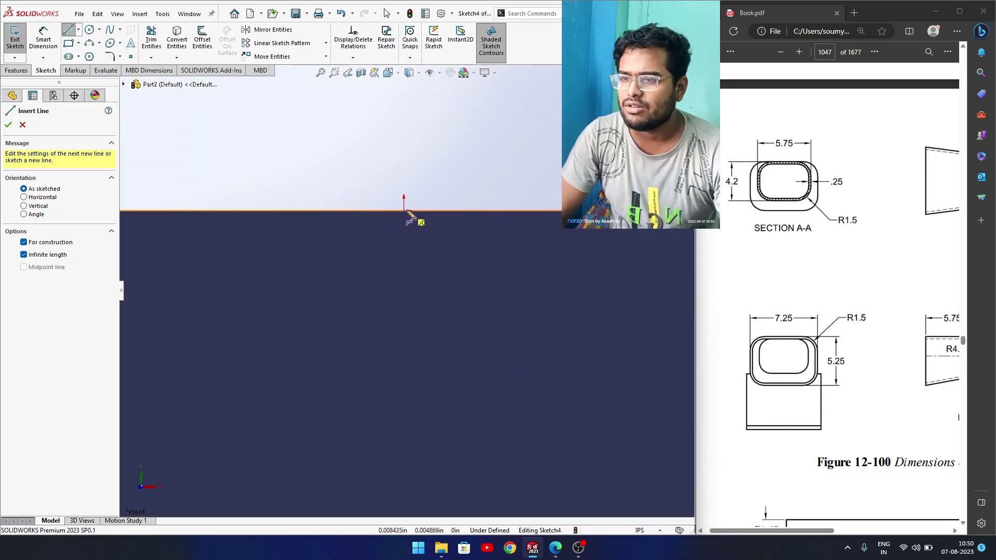
{"action": "scroll", "coordinate": [405, 213], "scroll_direction": "up", "scroll_amount": 5}
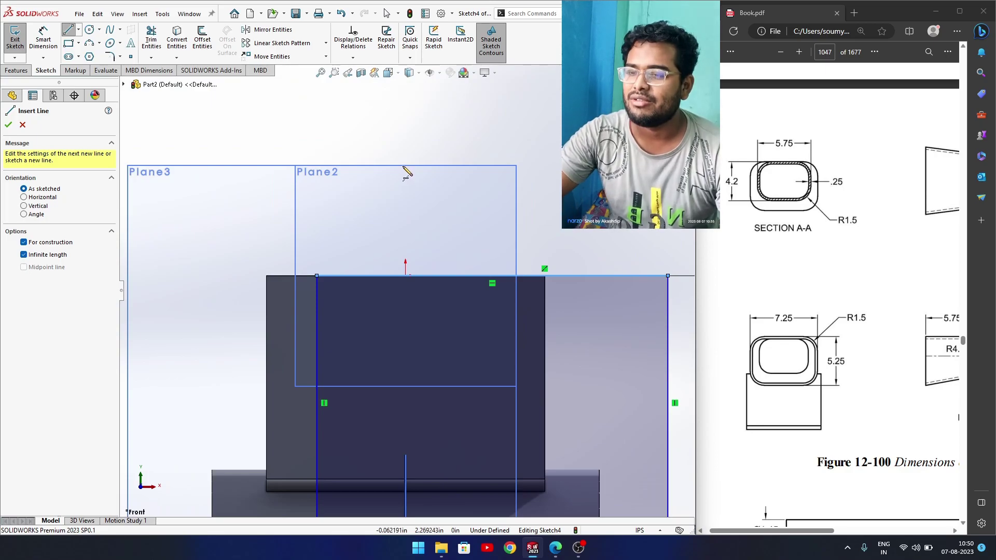
{"action": "key", "text": "Escape"}
{"action": "scroll", "coordinate": [483, 299], "scroll_direction": "up", "scroll_amount": 3}
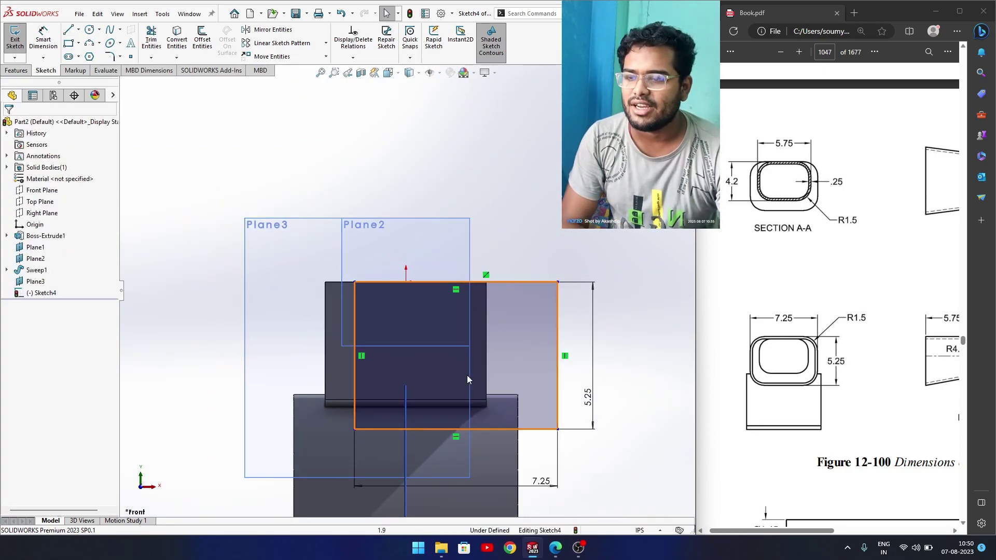
Move the rectangle clear of the duct end and sketch an infinite vertical centerline through the midpoint of the duct's lower edge
{"action": "left_click_drag", "start_coordinate": [551, 384], "coordinate": [291, 384]}
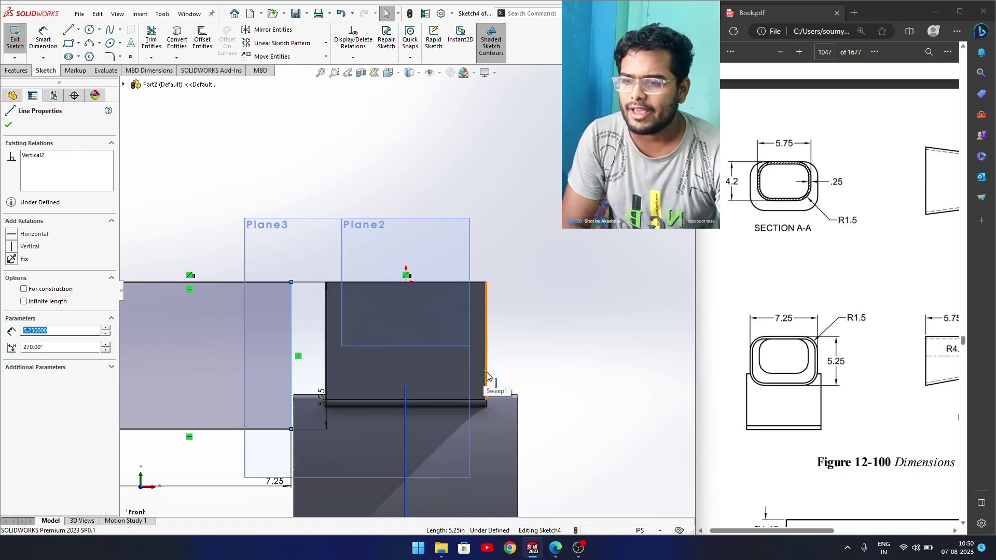
{"action": "key", "text": "Escape"}
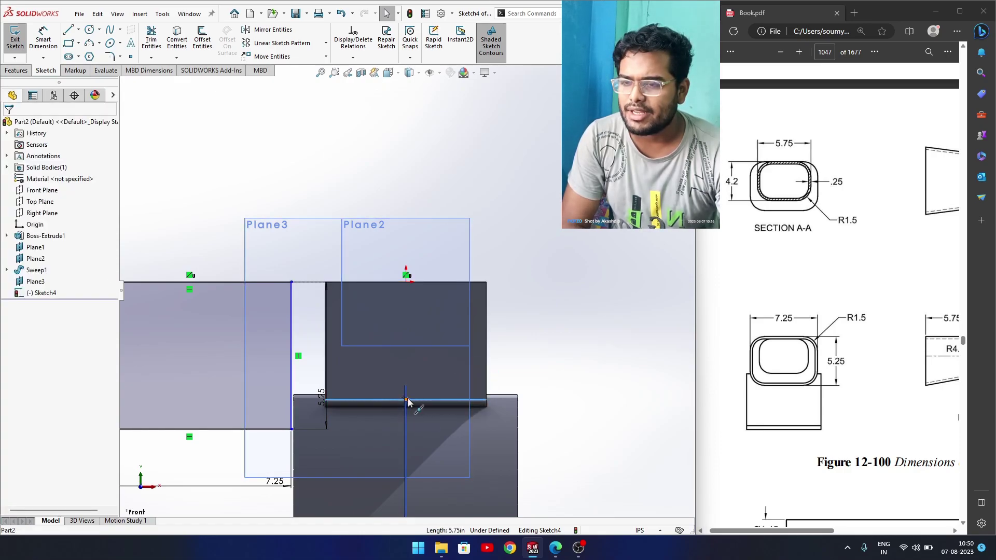
{"action": "scroll", "coordinate": [408, 402], "scroll_direction": "up", "scroll_amount": 2}
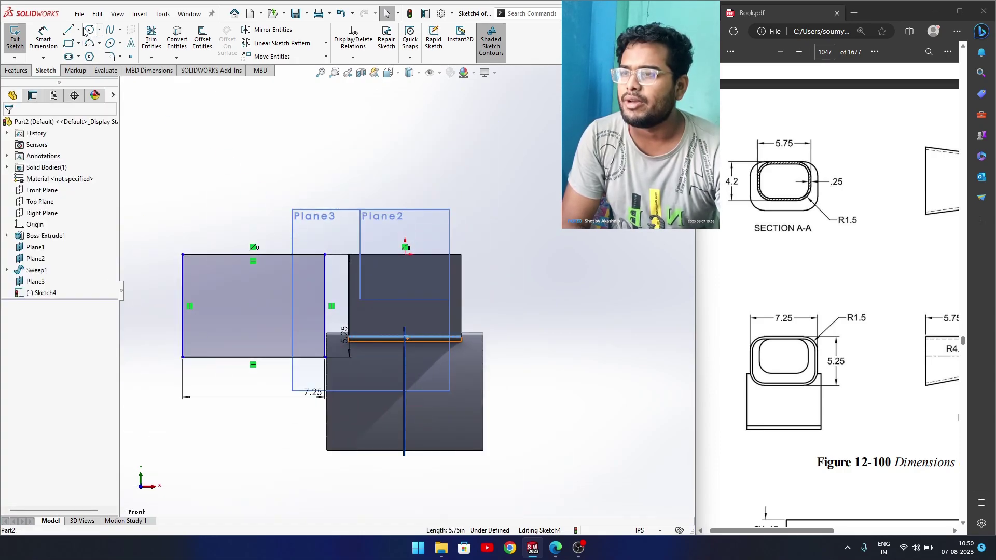
{"action": "left_click", "coordinate": [78, 29]}
{"action": "left_click", "coordinate": [89, 52]}
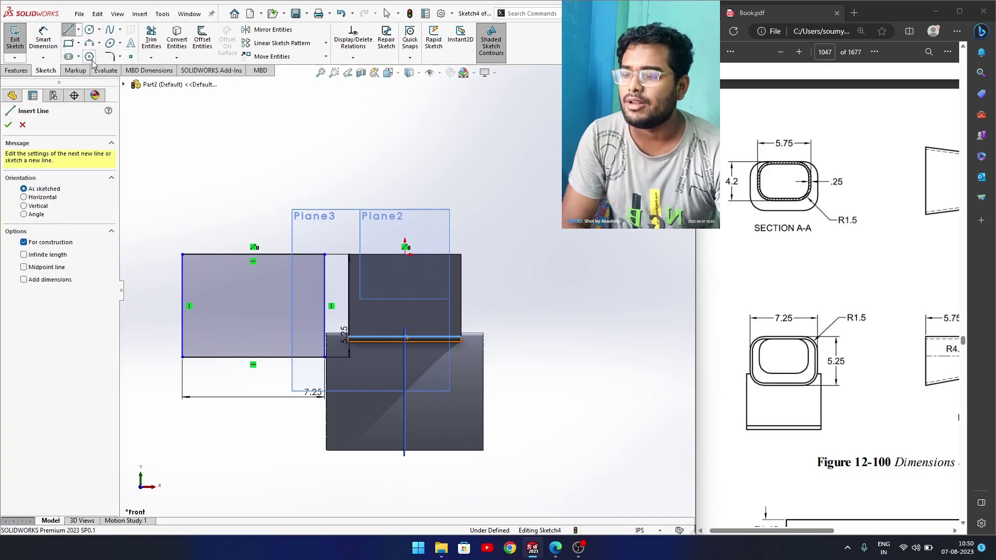
{"action": "left_click", "coordinate": [52, 256]}
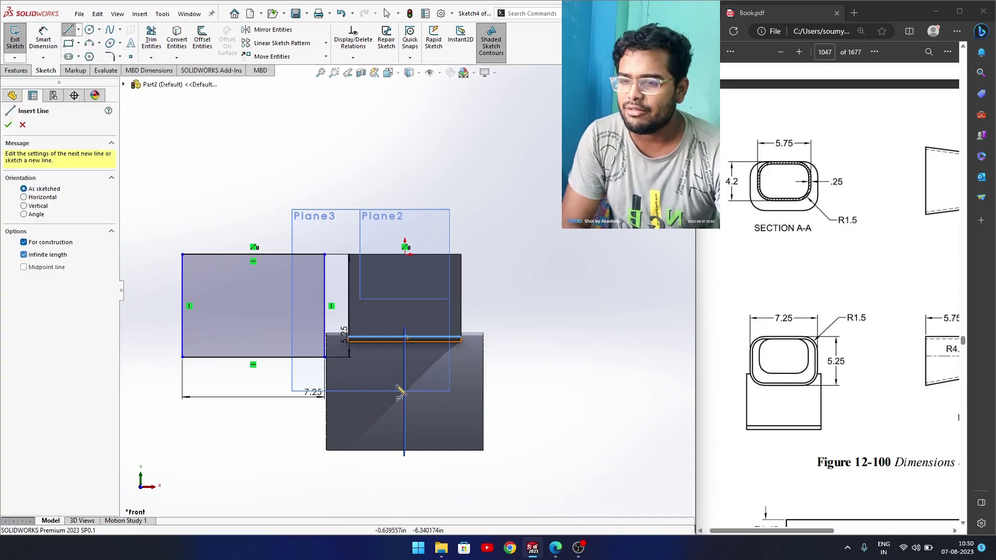
{"action": "left_click", "coordinate": [405, 339]}
{"action": "left_click", "coordinate": [406, 312]}
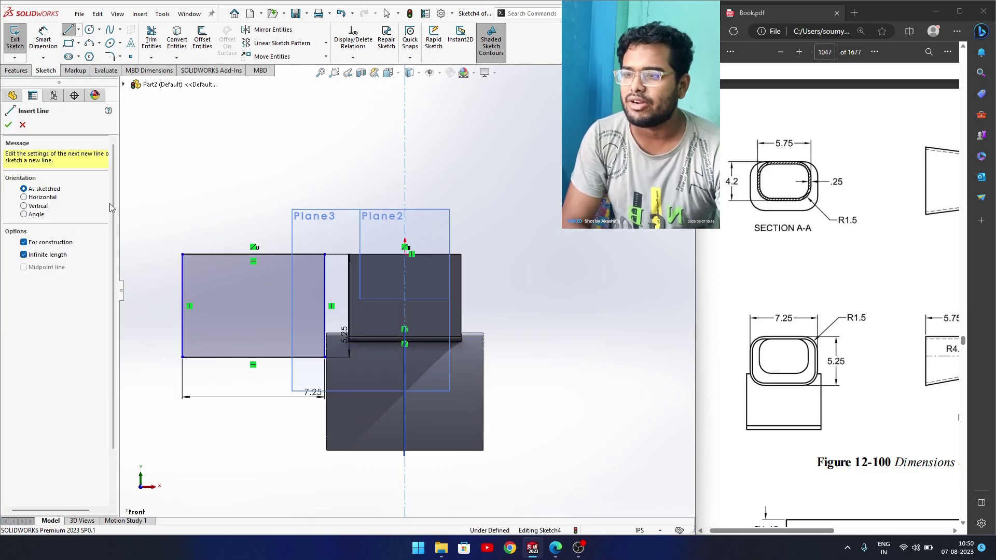
{"action": "left_click", "coordinate": [253, 254]}
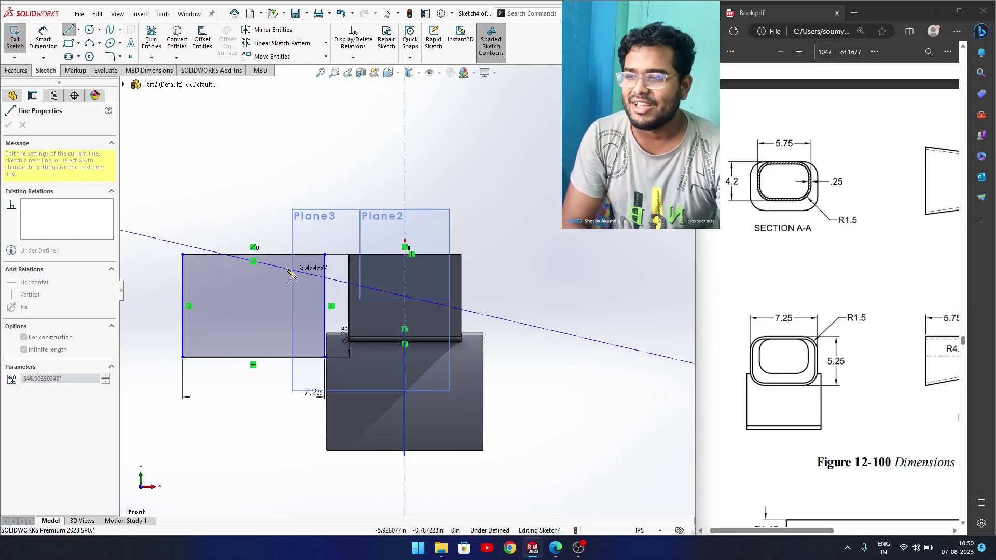
{"action": "left_click", "coordinate": [276, 265]}
{"action": "key", "text": "Escape"}
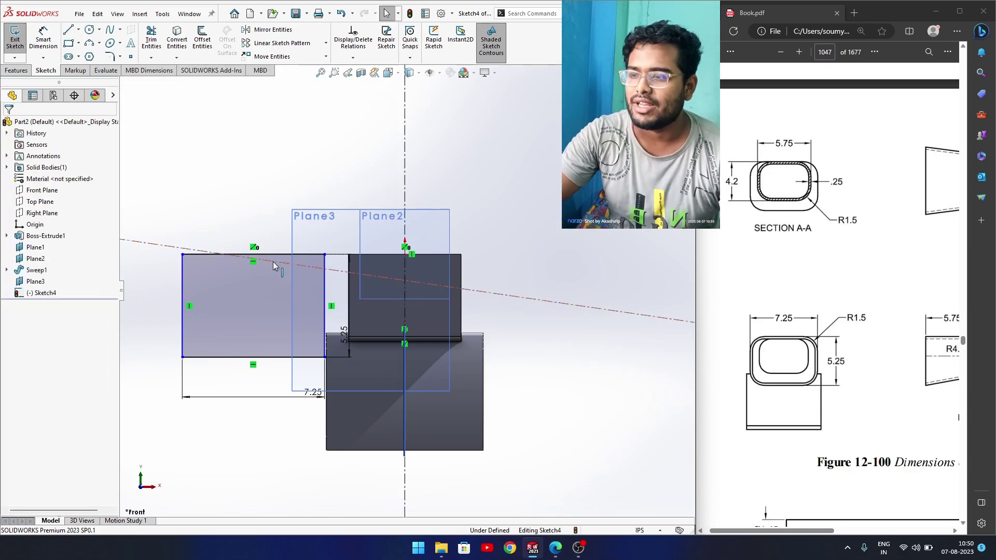
{"action": "left_click", "coordinate": [558, 303]}
{"action": "key", "text": "Delete"}
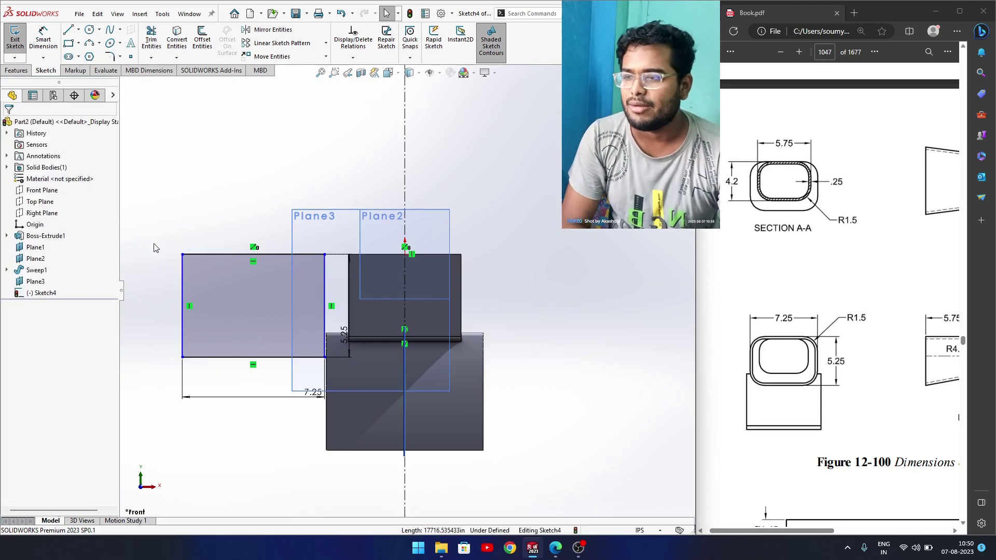
Move the rectangle back over the duct end so that it straddles the vertical centerline
{"action": "left_click_drag", "start_coordinate": [200, 254], "coordinate": [267, 264]}
{"action": "left_click_drag", "start_coordinate": [326, 282], "coordinate": [492, 297]}
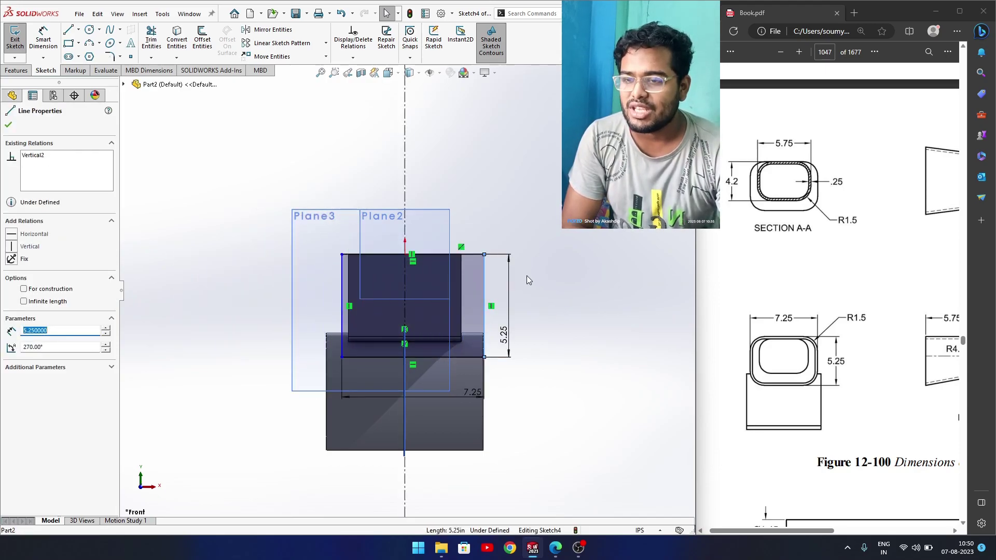
Make the rectangle's two vertical sides symmetric about the vertical centerline and finish the sketch
{"action": "scroll", "coordinate": [528, 276], "scroll_direction": "down", "scroll_amount": 3}
{"action": "left_click", "coordinate": [520, 290]}
{"action": "left_click", "coordinate": [430, 313]}
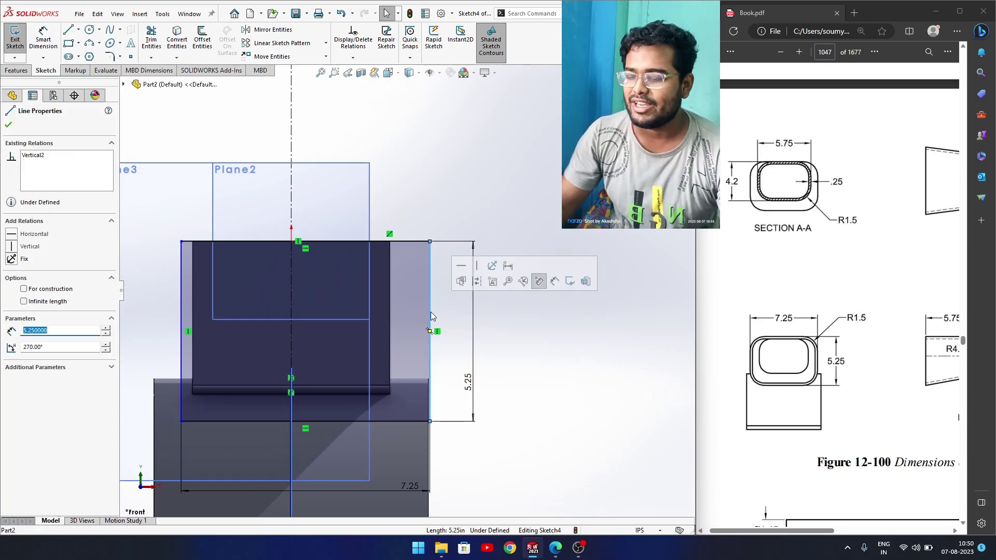
{"action": "left_click", "coordinate": [291, 137], "text": "ctrl"}
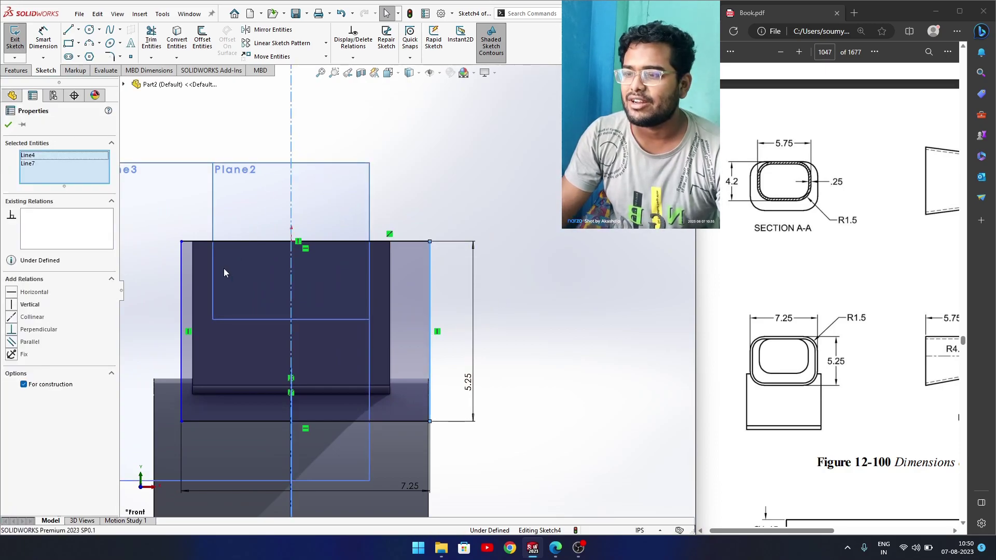
{"action": "left_click", "coordinate": [181, 333], "text": "ctrl"}
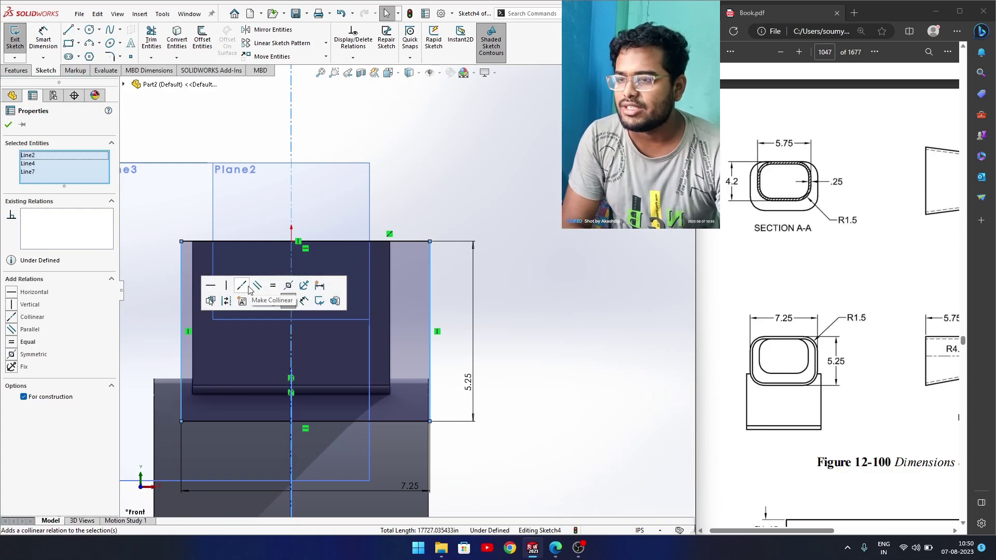
{"action": "left_click", "coordinate": [289, 286]}
{"action": "left_click", "coordinate": [525, 288]}
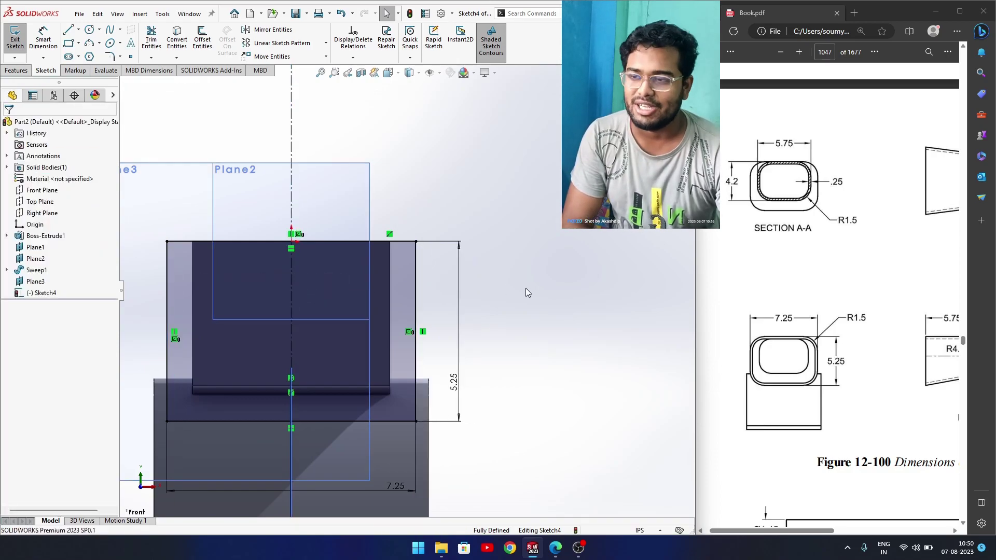
{"action": "scroll", "coordinate": [525, 288], "scroll_direction": "up", "scroll_amount": 2}
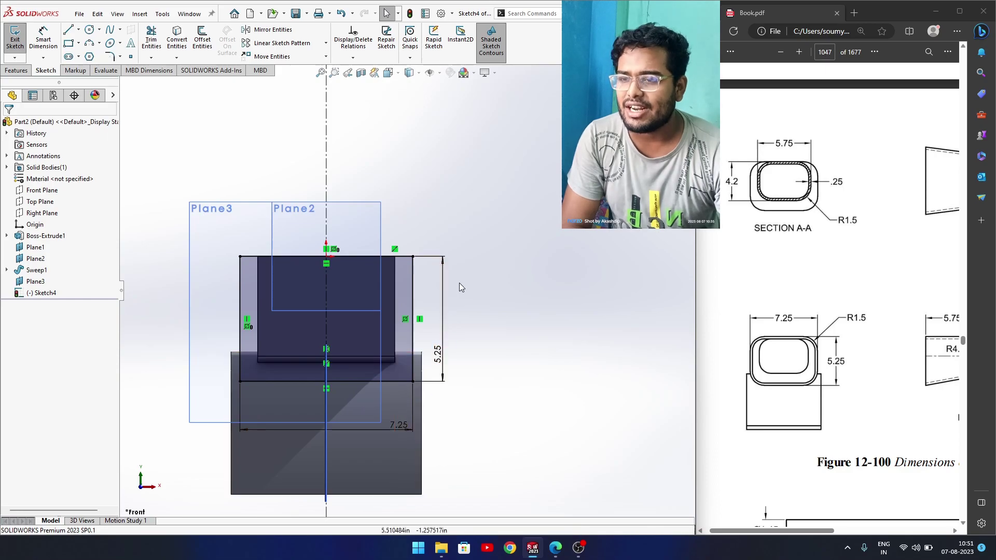
{"action": "left_click", "coordinate": [676, 87]}
{"action": "middle_click_drag", "start_coordinate": [553, 285], "coordinate": [525, 316]}
{"action": "scroll", "coordinate": [437, 316], "scroll_direction": "up", "scroll_amount": 3}
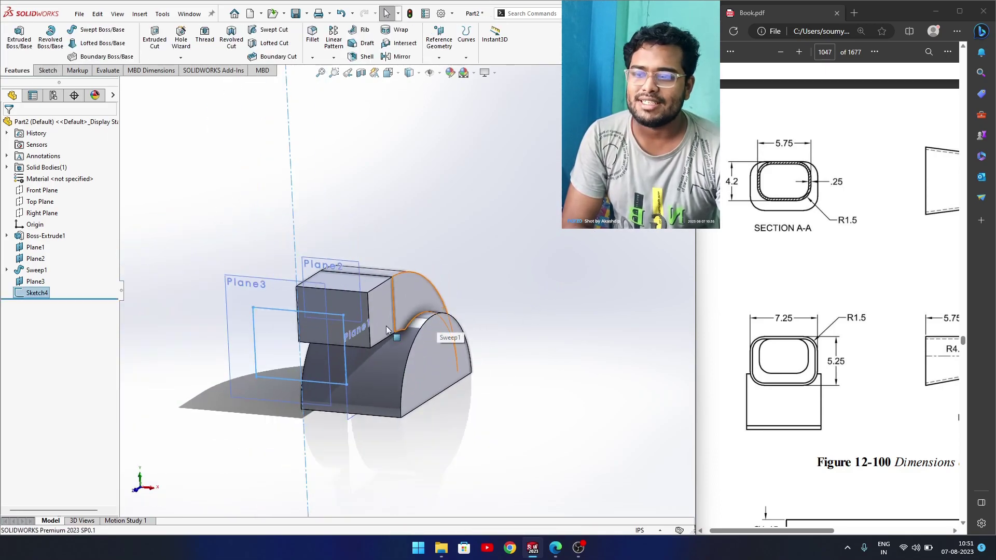
{"action": "mouse_move", "coordinate": [387, 326]}
{"action": "middle_mouse_down"}
{"action": "mouse_move", "coordinate": [341, 353]}
{"action": "mouse_move", "coordinate": [369, 347]}
{"action": "middle_mouse_up"}
{"action": "middle_click_drag", "start_coordinate": [374, 347], "coordinate": [358, 349]}
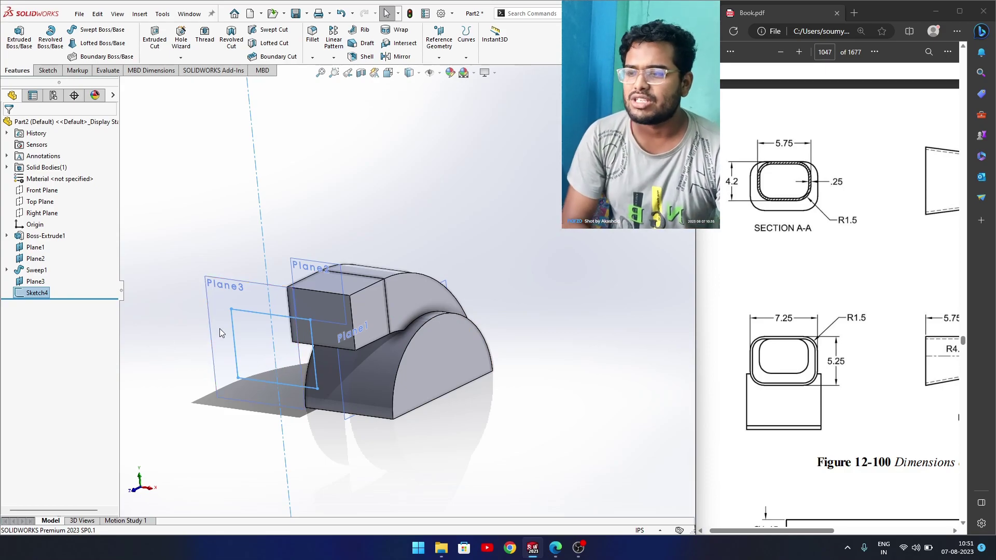
{"action": "left_click", "coordinate": [102, 44]}
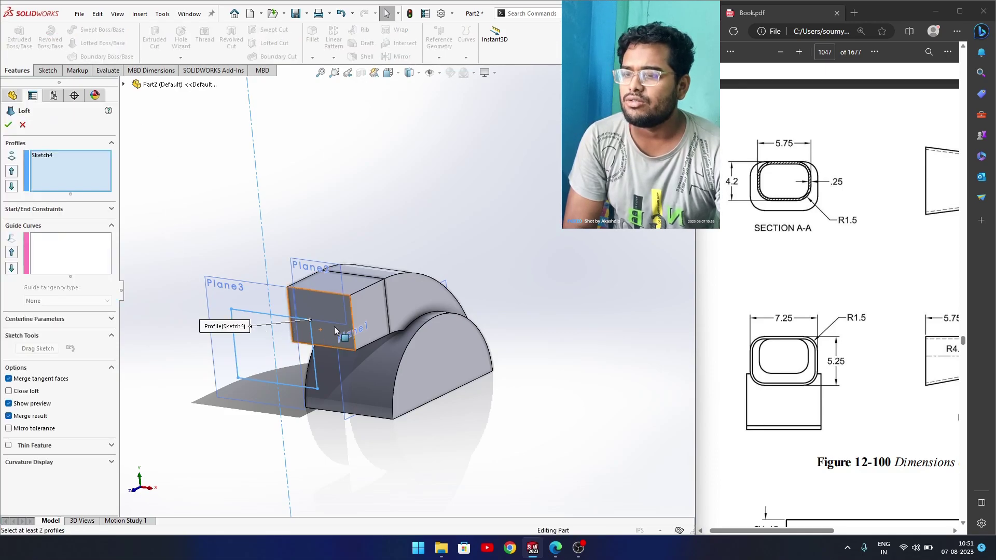
{"action": "left_click", "coordinate": [351, 316]}
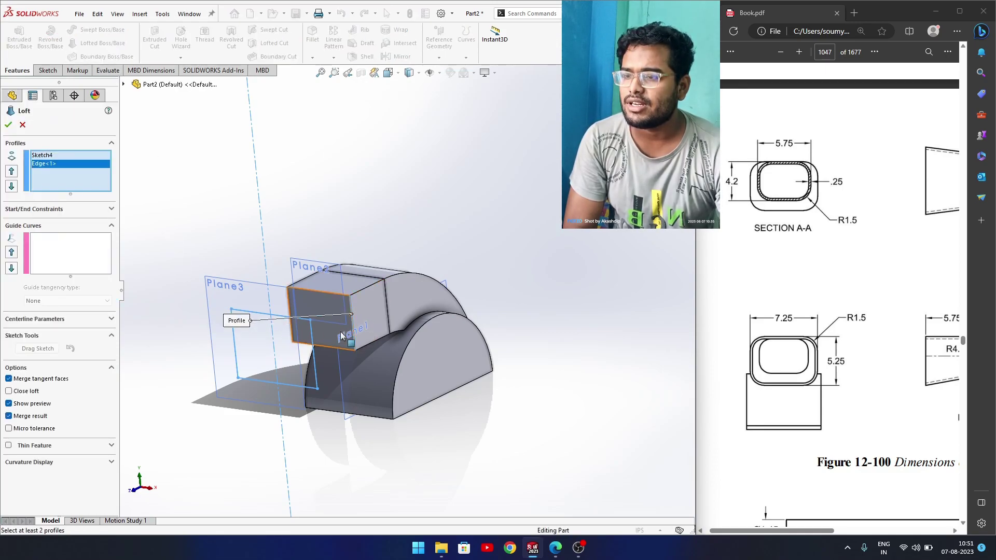
{"action": "left_click", "coordinate": [23, 126]}
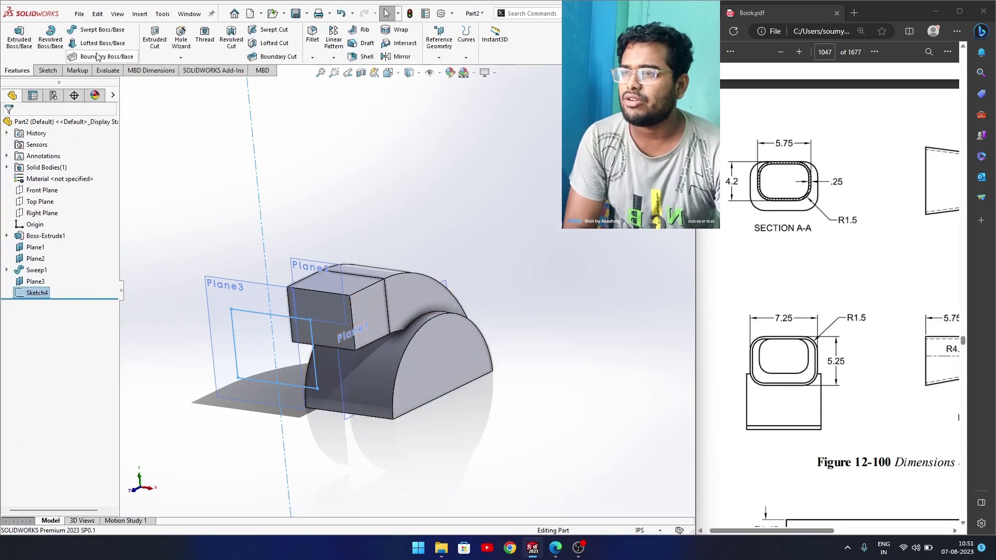
{"action": "left_click", "coordinate": [324, 310]}
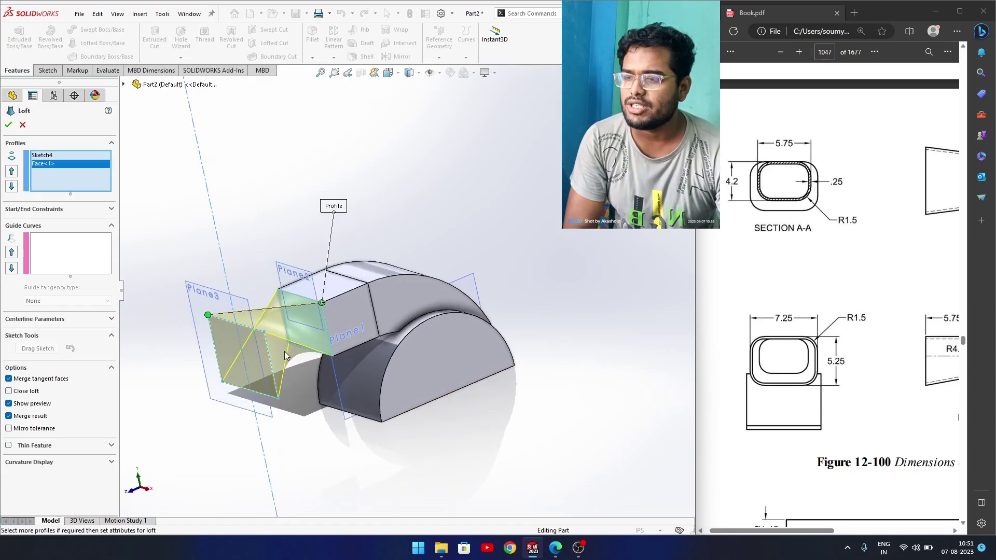
{"action": "scroll", "coordinate": [285, 342], "scroll_direction": "down", "scroll_amount": 5}
{"action": "left_click", "coordinate": [283, 286]}
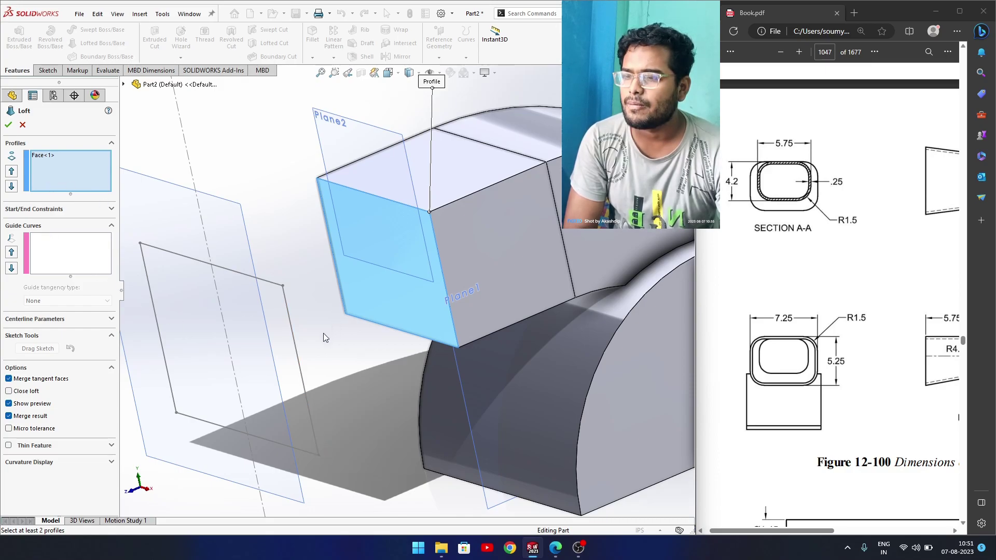
{"action": "left_click", "coordinate": [52, 157]}
{"action": "right_click", "coordinate": [51, 157]}
{"action": "left_click", "coordinate": [73, 177]}
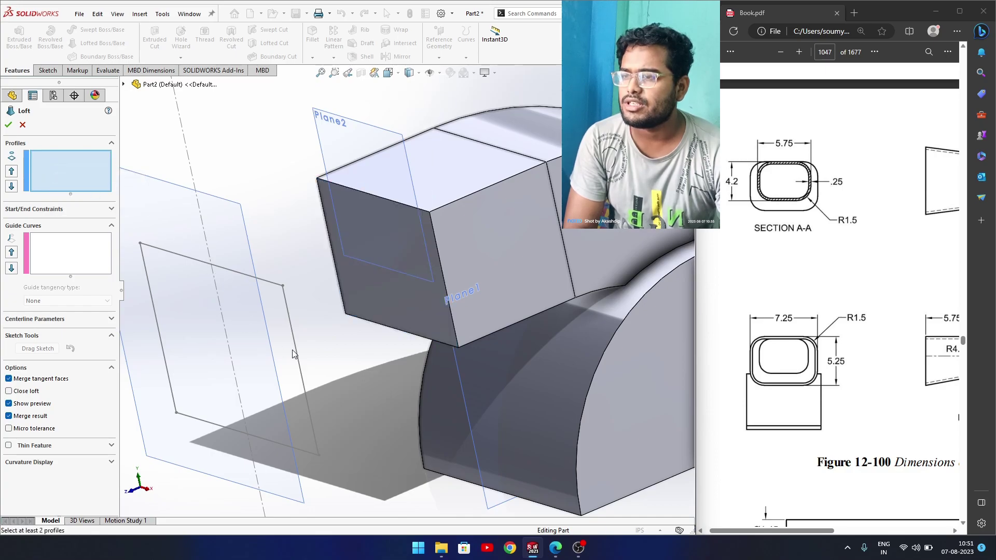
{"action": "key", "text": "Escape"}
Loft from the 7.25 by 5.25 in rectangle to the duct's end face, matching the connector to the corresponding rectangle corner
{"action": "left_click", "coordinate": [32, 293]}
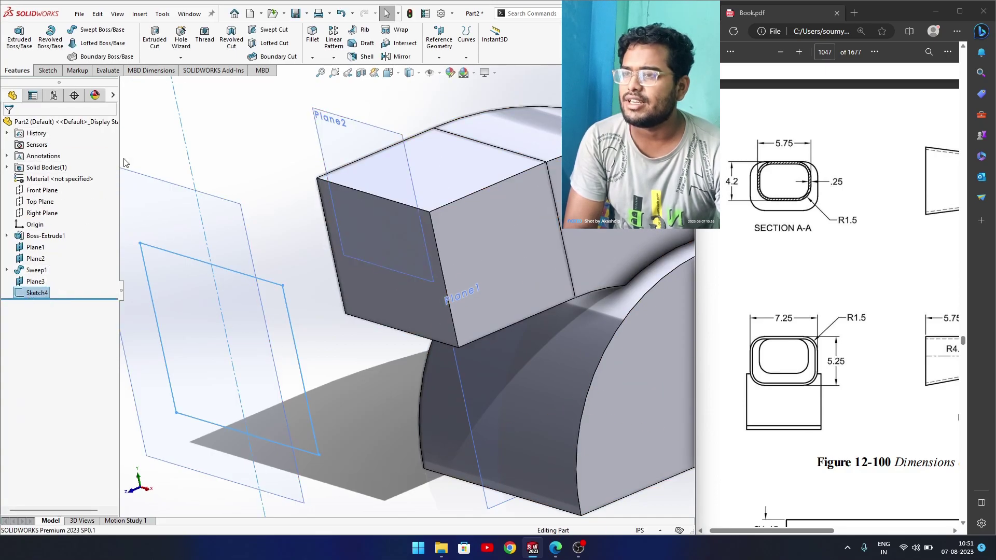
{"action": "left_click", "coordinate": [75, 44]}
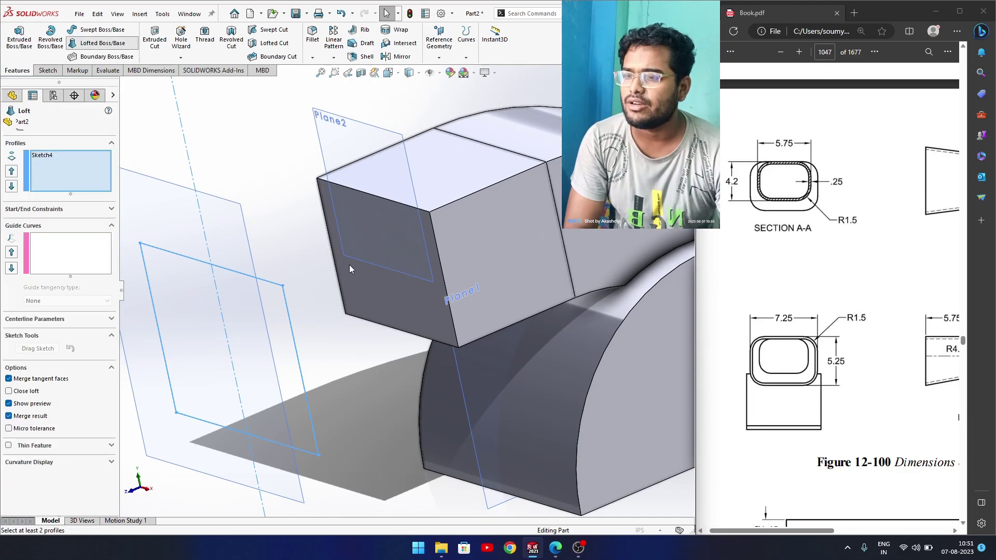
{"action": "left_click", "coordinate": [376, 305]}
{"action": "middle_click_drag", "start_coordinate": [355, 397], "coordinate": [429, 307]}
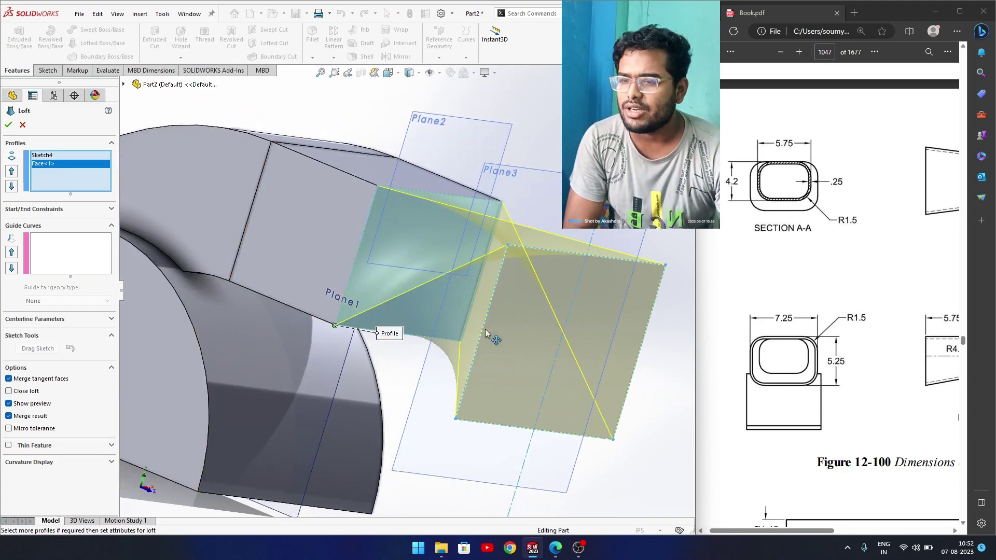
{"action": "left_click_drag", "start_coordinate": [454, 422], "coordinate": [455, 419]}
{"action": "middle_click_drag", "start_coordinate": [530, 328], "coordinate": [171, 180]}
{"action": "left_click", "coordinate": [8, 125]}
{"action": "middle_click_drag", "start_coordinate": [301, 259], "coordinate": [321, 332]}
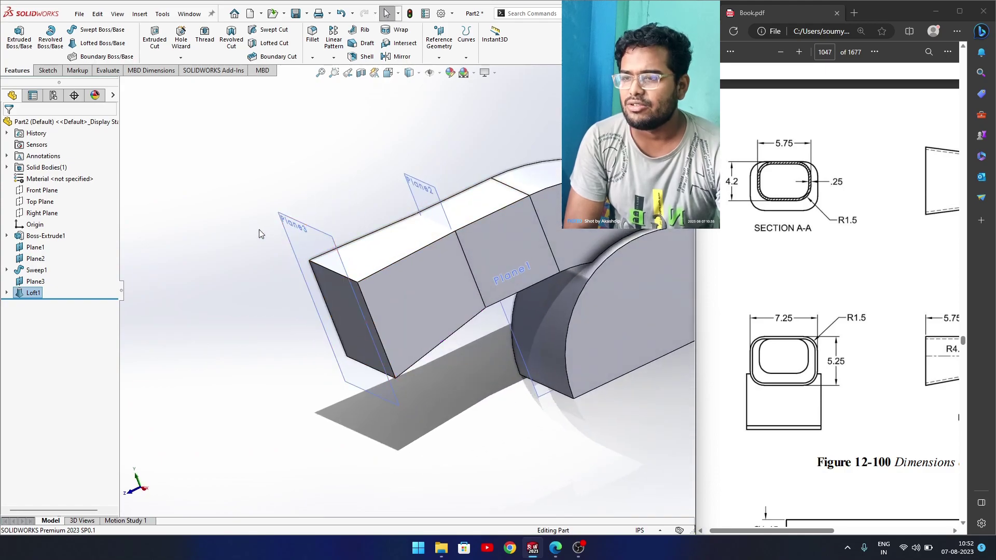
Hide the reference planes Plane3, Plane2 and Plane1
{"action": "middle_click_drag", "start_coordinate": [261, 234], "coordinate": [311, 228]}
{"action": "left_click", "coordinate": [332, 228]}
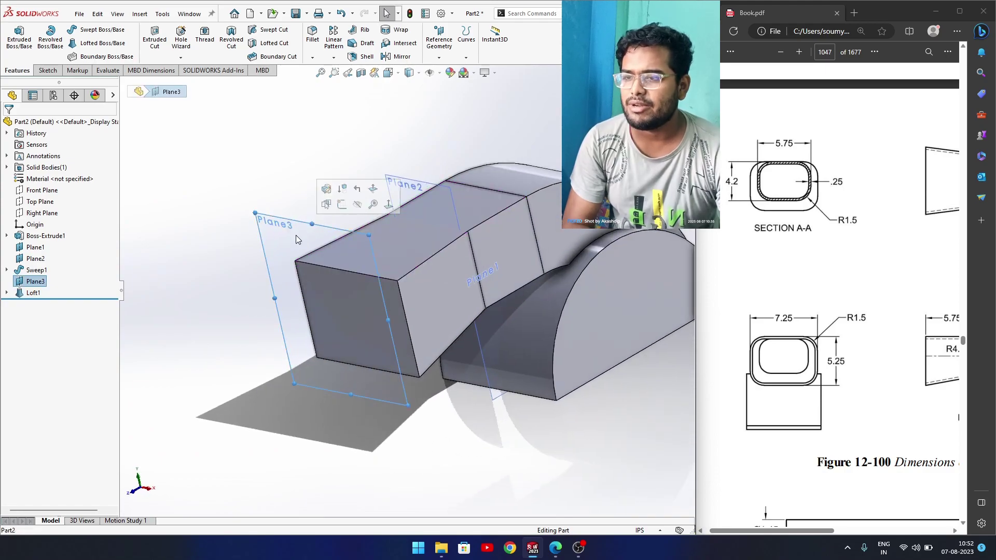
{"action": "left_click", "coordinate": [357, 207]}
{"action": "left_click", "coordinate": [405, 190]}
{"action": "left_click", "coordinate": [465, 160]}
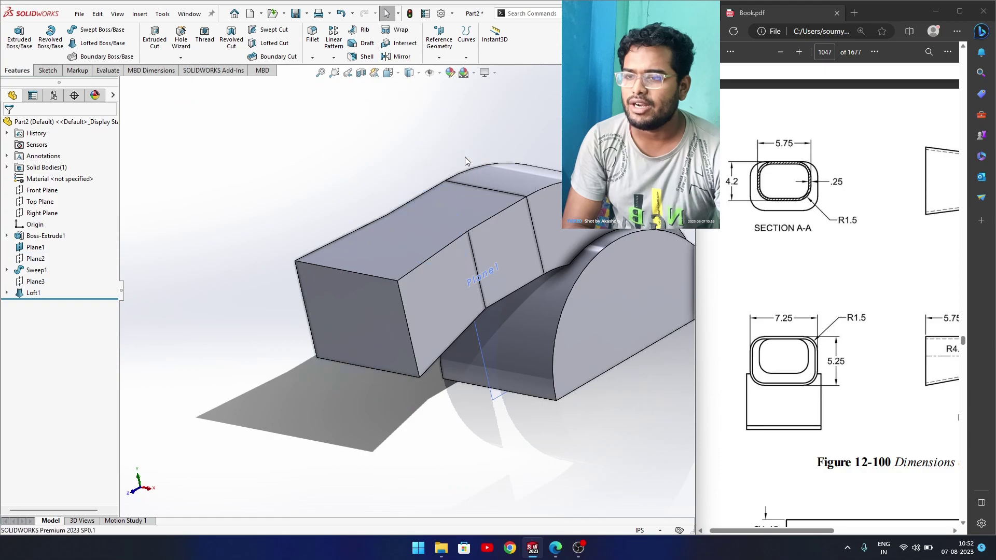
{"action": "middle_click_drag", "start_coordinate": [527, 255], "coordinate": [474, 337]}
{"action": "left_click", "coordinate": [509, 312]}
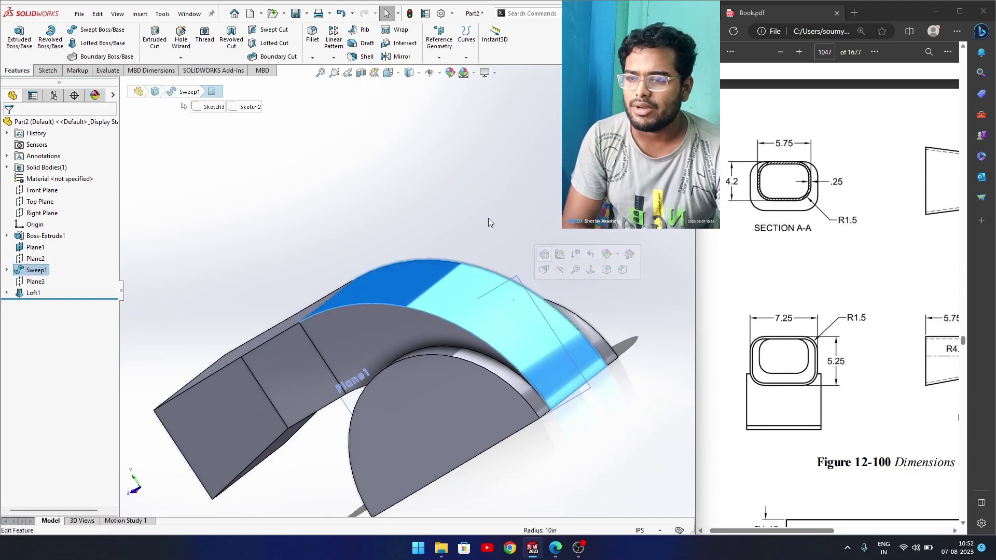
{"action": "left_click", "coordinate": [500, 229]}
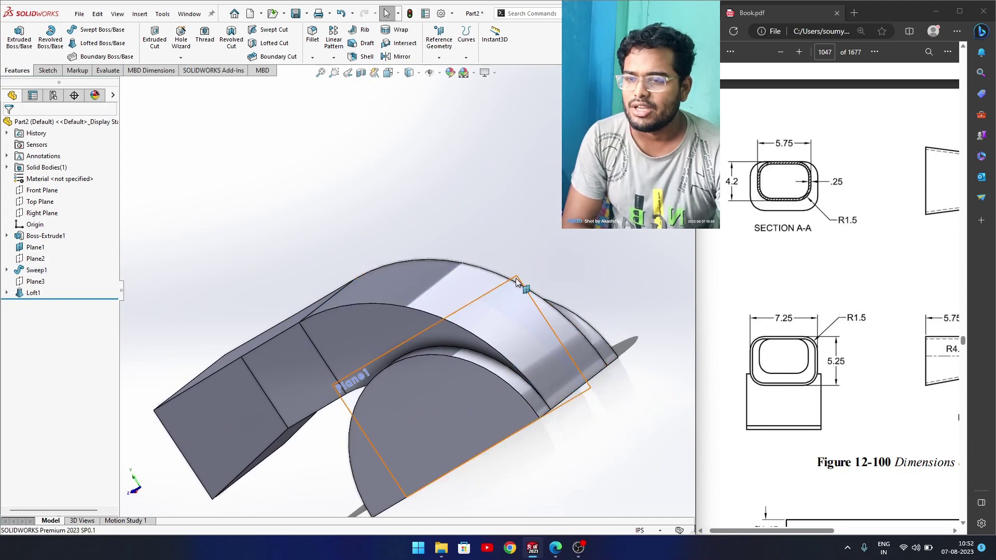
{"action": "left_click", "coordinate": [516, 281]}
{"action": "left_click", "coordinate": [574, 250]}
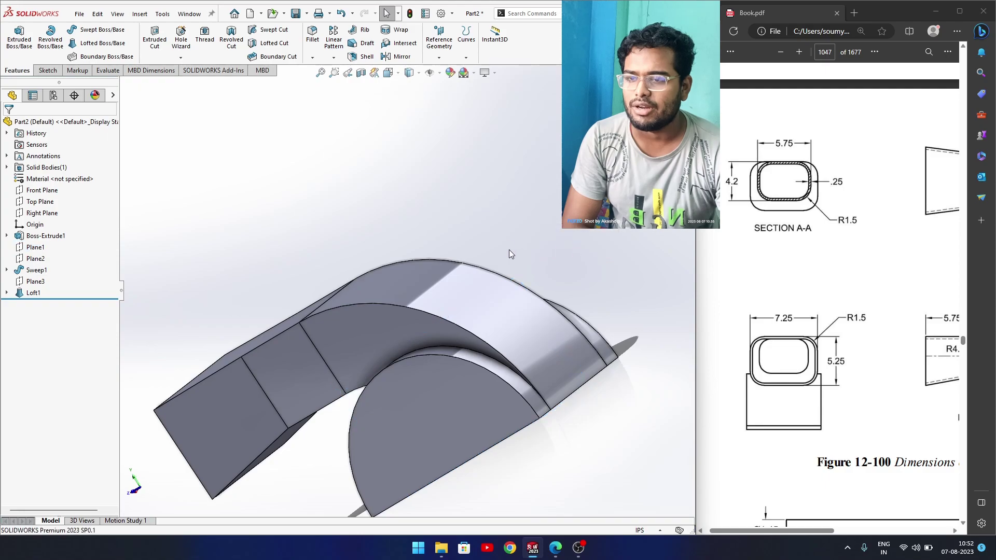
Start a symmetric 1.5 in fillet on the near upper edges of the lofted inlet and the swept duct
{"action": "middle_click_drag", "start_coordinate": [508, 254], "coordinate": [587, 301]}
{"action": "key", "text": "space"}
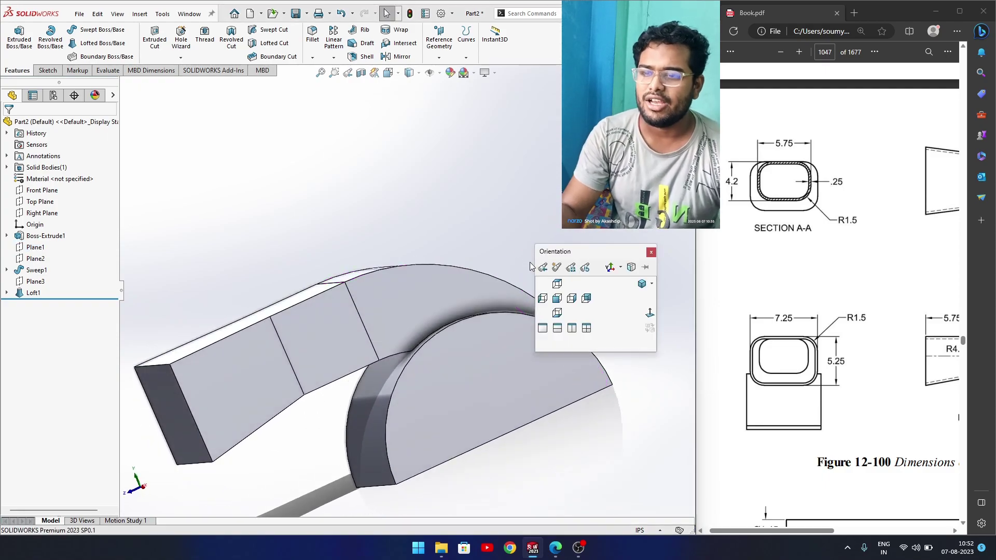
{"action": "left_click", "coordinate": [642, 283]}
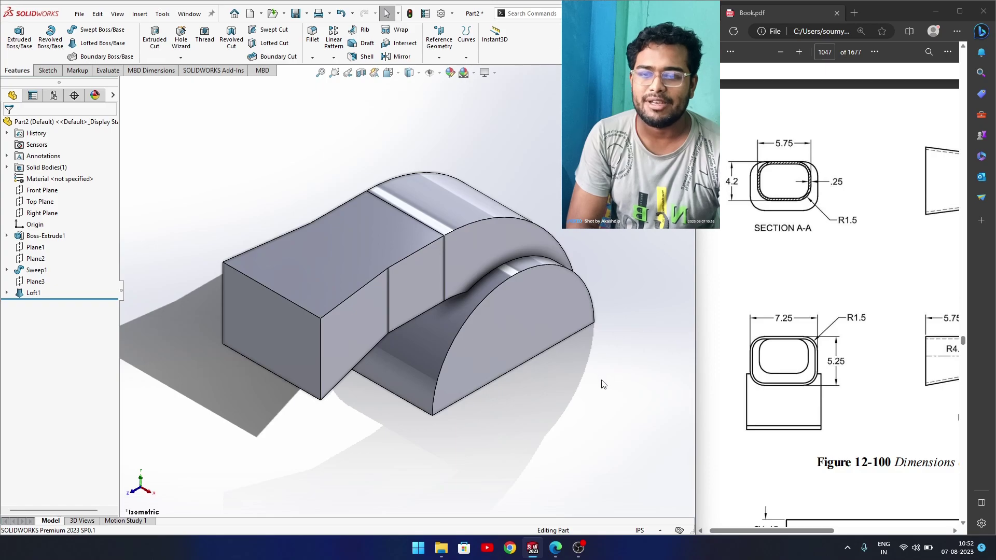
{"action": "left_click", "coordinate": [313, 36]}
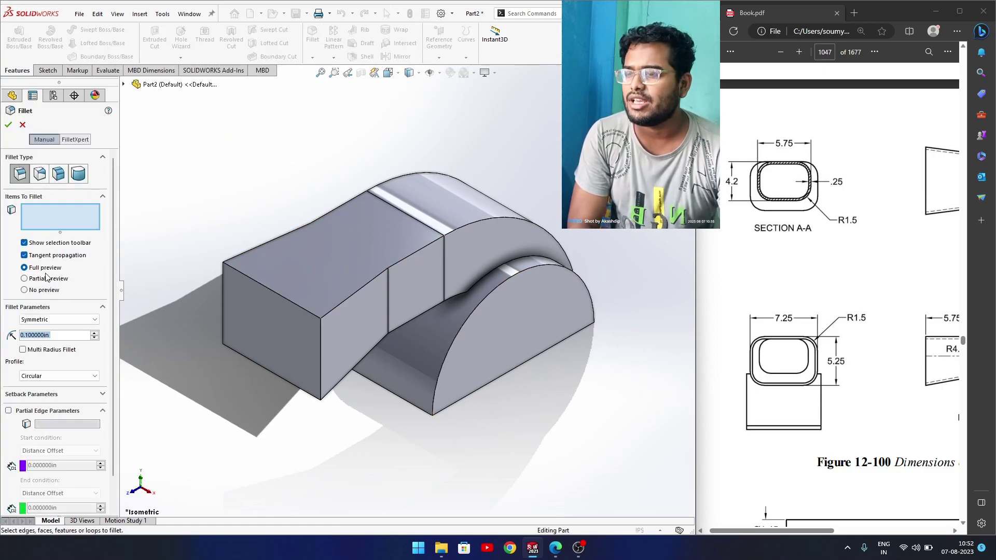
{"action": "type", "text": "1.5"}
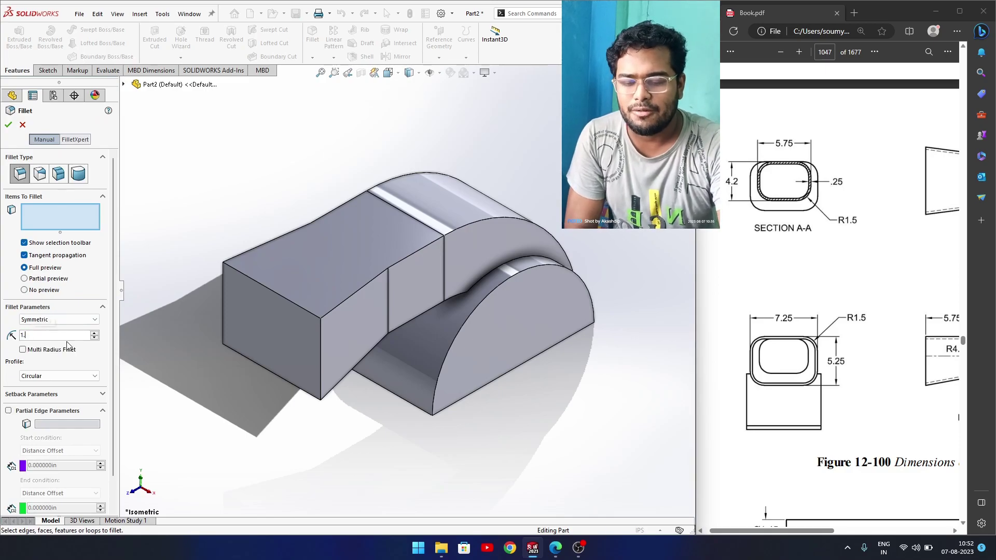
{"action": "key", "text": "Return"}
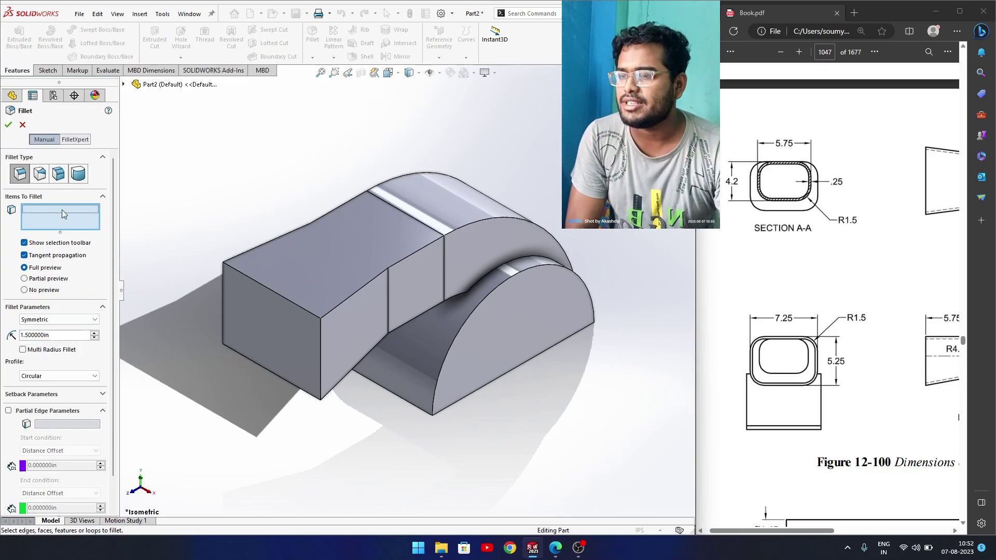
{"action": "left_click", "coordinate": [363, 289]}
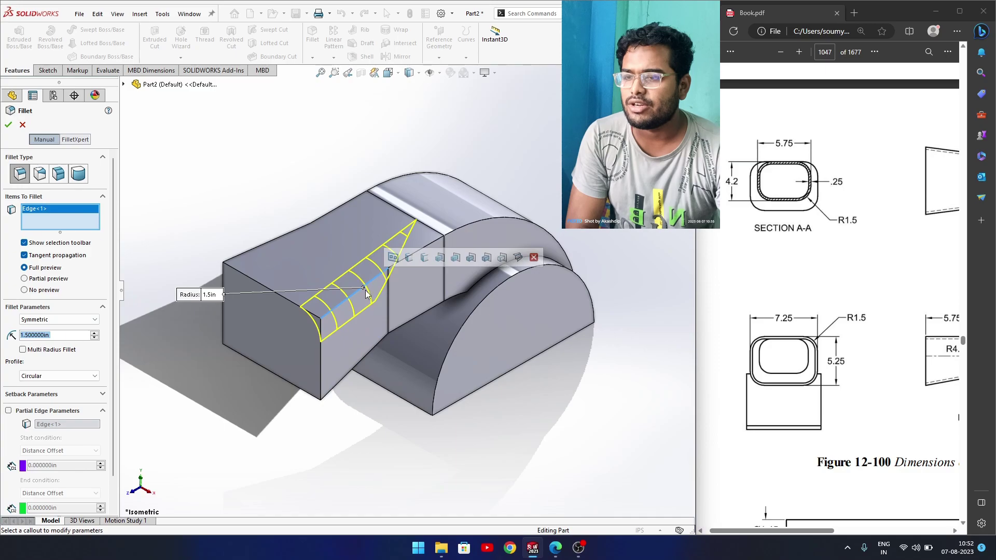
{"action": "left_click", "coordinate": [457, 235]}
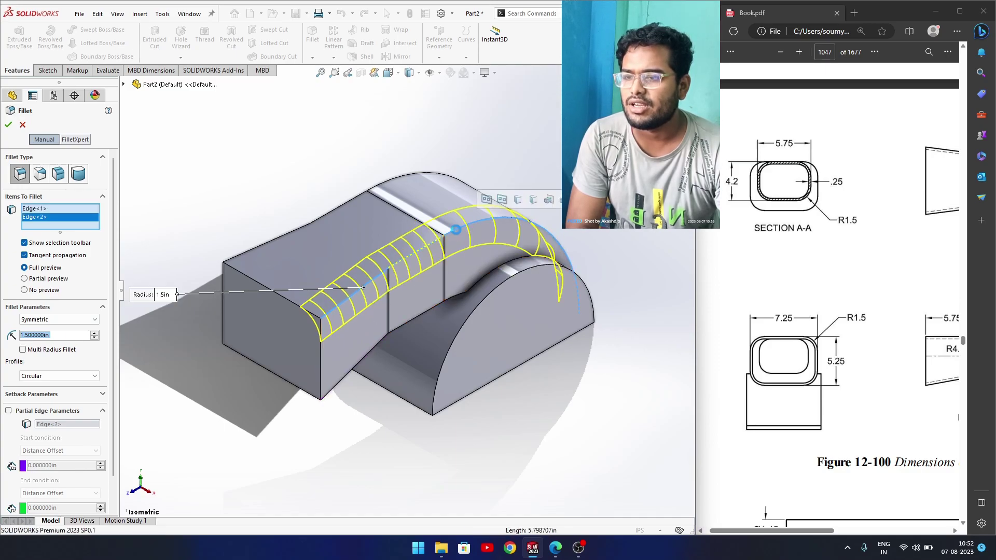
{"action": "left_click", "coordinate": [370, 356]}
{"action": "middle_click_drag", "start_coordinate": [370, 356], "coordinate": [389, 329]}
{"action": "left_click", "coordinate": [382, 287]}
{"action": "left_click", "coordinate": [534, 325]}
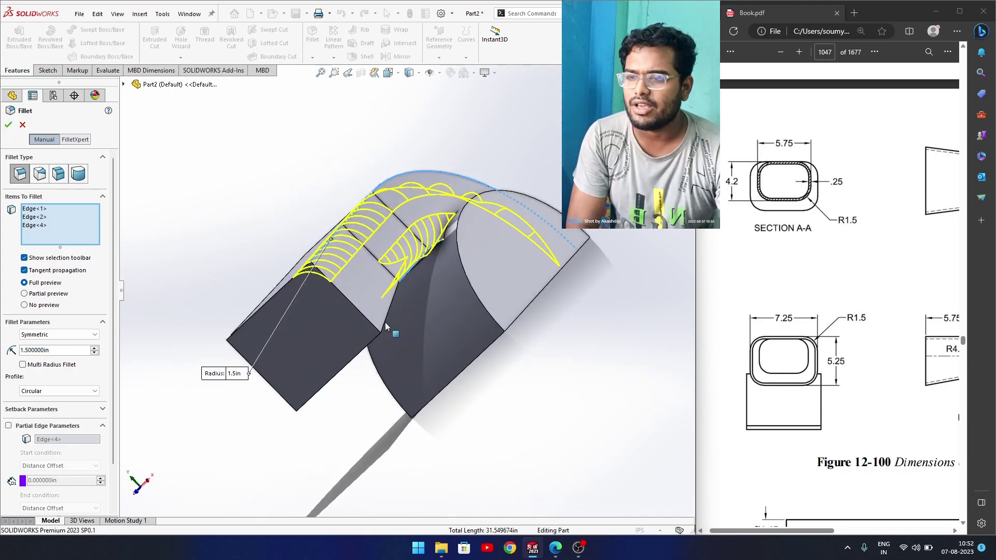
{"action": "right_click", "coordinate": [37, 227]}
{"action": "left_click", "coordinate": [78, 240]}
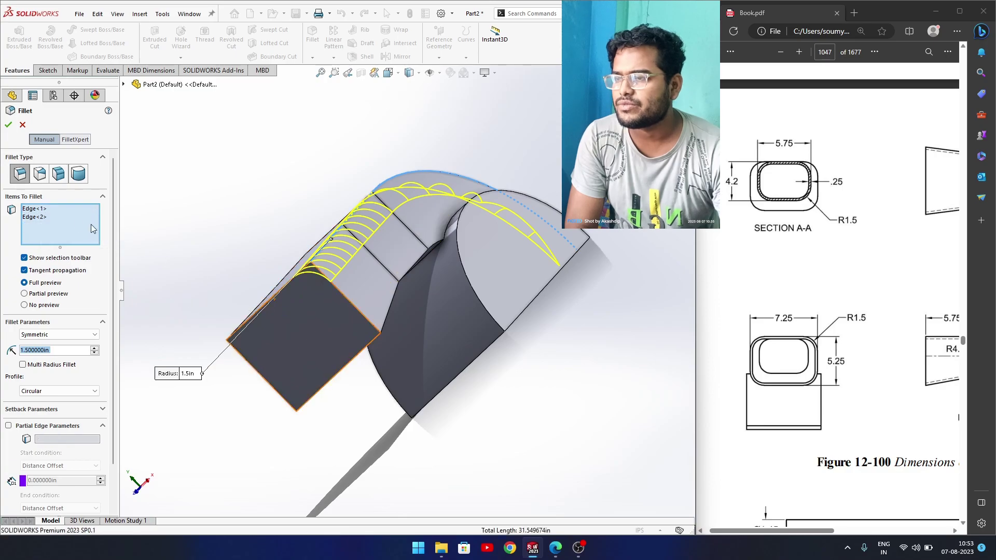
Add the remaining lengthwise edges of the lofted inlet and swept duct to the 1.5 in fillet and apply it
{"action": "middle_click_drag", "start_coordinate": [202, 262], "coordinate": [312, 312]}
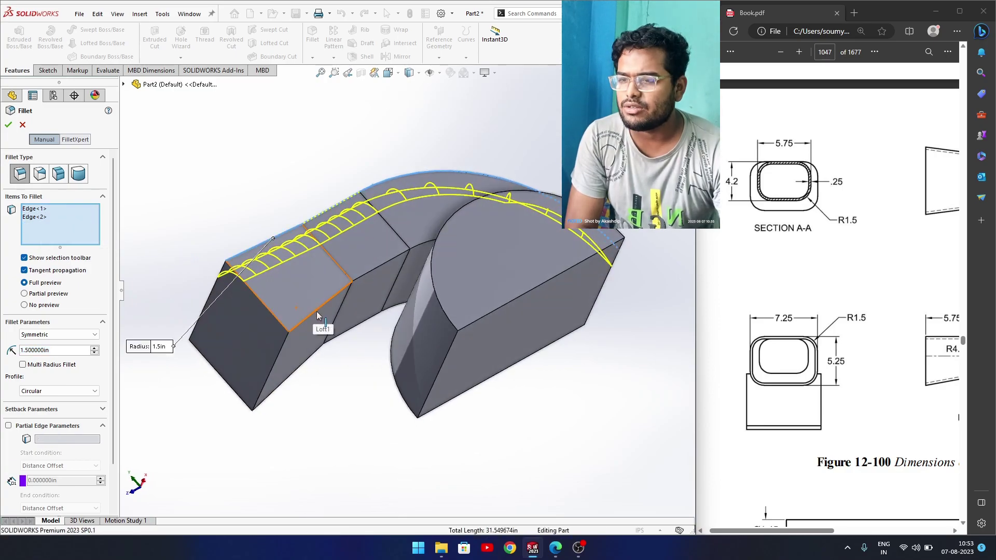
{"action": "left_click", "coordinate": [317, 312]}
{"action": "left_click", "coordinate": [377, 290]}
{"action": "middle_click_drag", "start_coordinate": [377, 289], "coordinate": [539, 293]}
{"action": "left_click", "coordinate": [473, 293]}
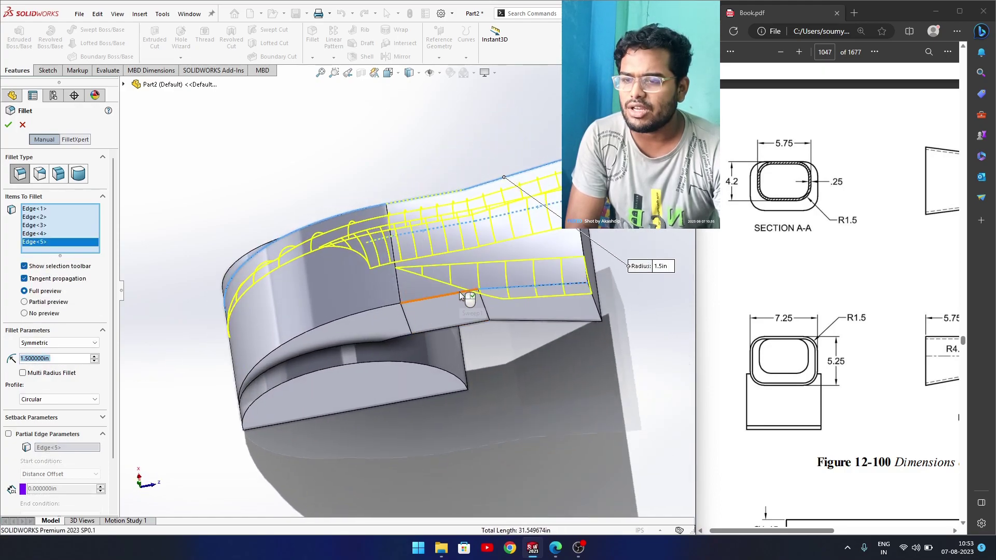
{"action": "left_click", "coordinate": [460, 295]}
{"action": "middle_click_drag", "start_coordinate": [507, 317], "coordinate": [518, 284]}
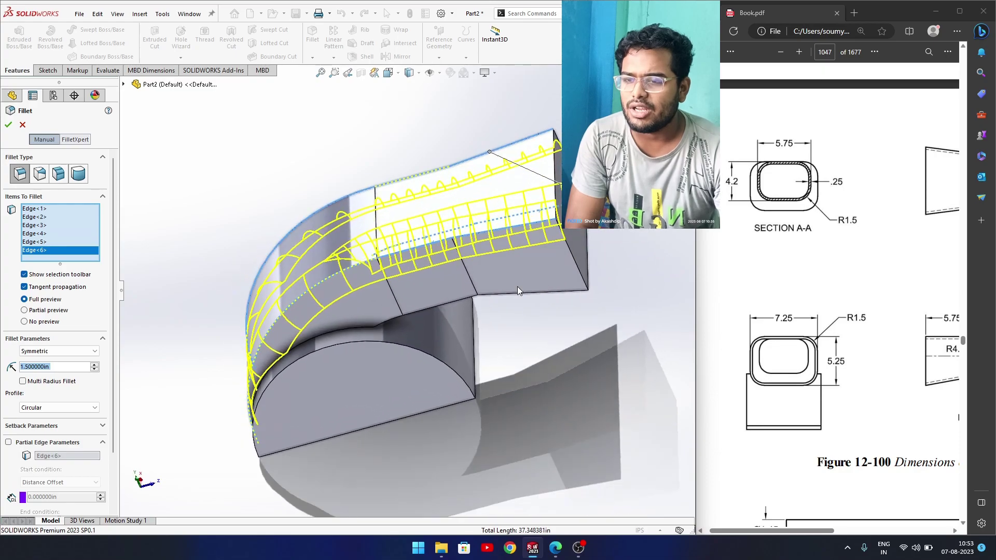
{"action": "left_click", "coordinate": [525, 295]}
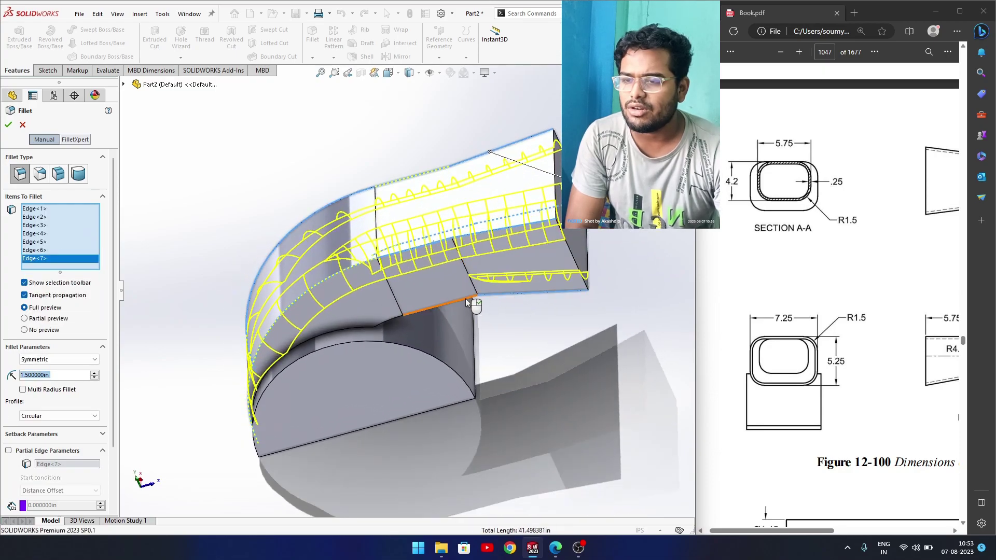
{"action": "left_click", "coordinate": [466, 302]}
{"action": "middle_click_drag", "start_coordinate": [467, 332], "coordinate": [363, 373]}
{"action": "left_click", "coordinate": [8, 125]}
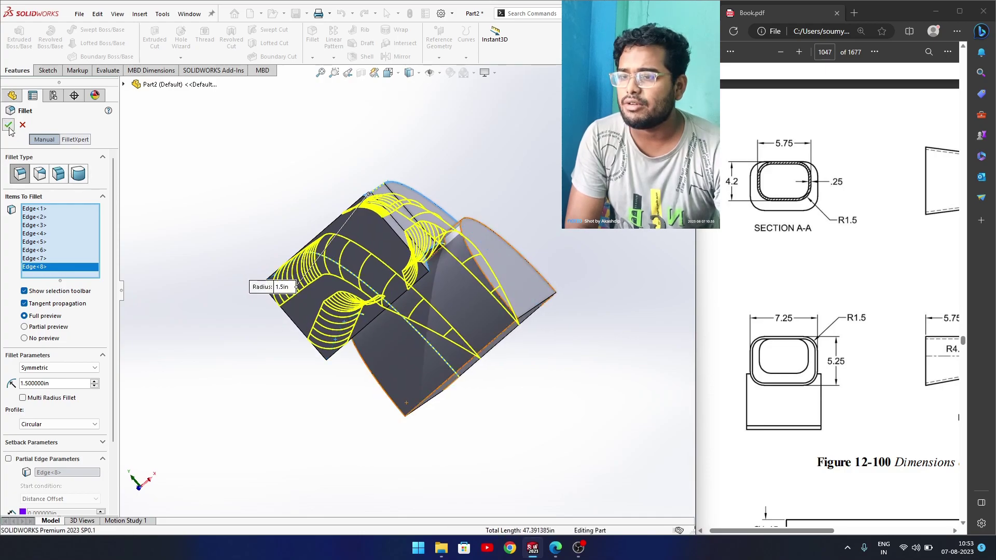
{"action": "middle_click_drag", "start_coordinate": [394, 300], "coordinate": [323, 401]}
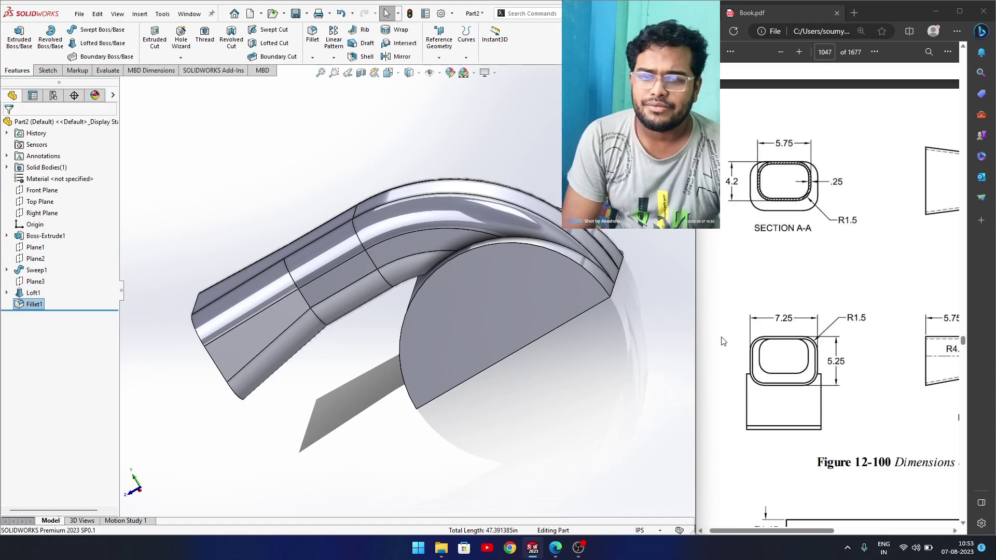
Fillet the underside edge where the lofted inlet meets the swept duct with a symmetric 4.5 in radius
{"action": "left_click_drag", "start_coordinate": [812, 529], "coordinate": [888, 537]}
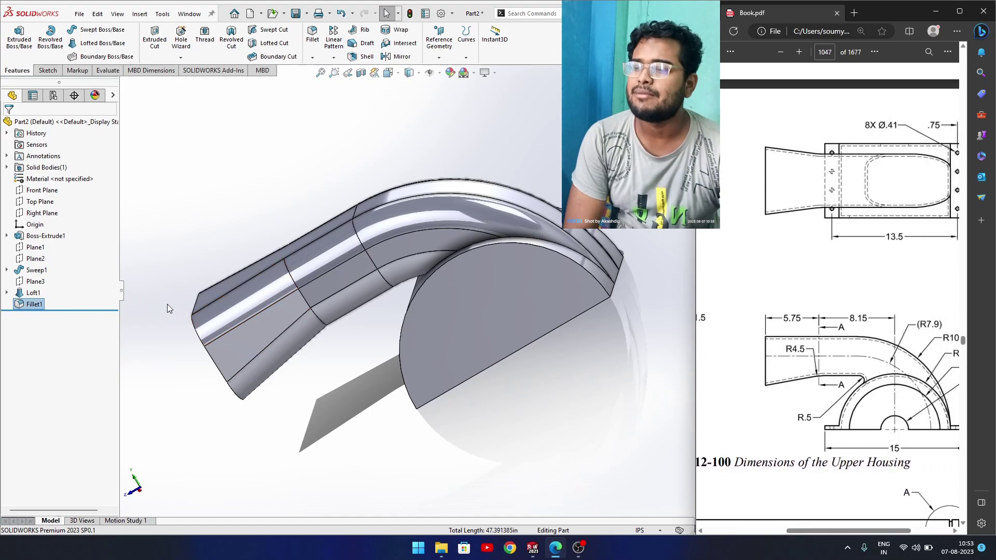
{"action": "left_click", "coordinate": [313, 36]}
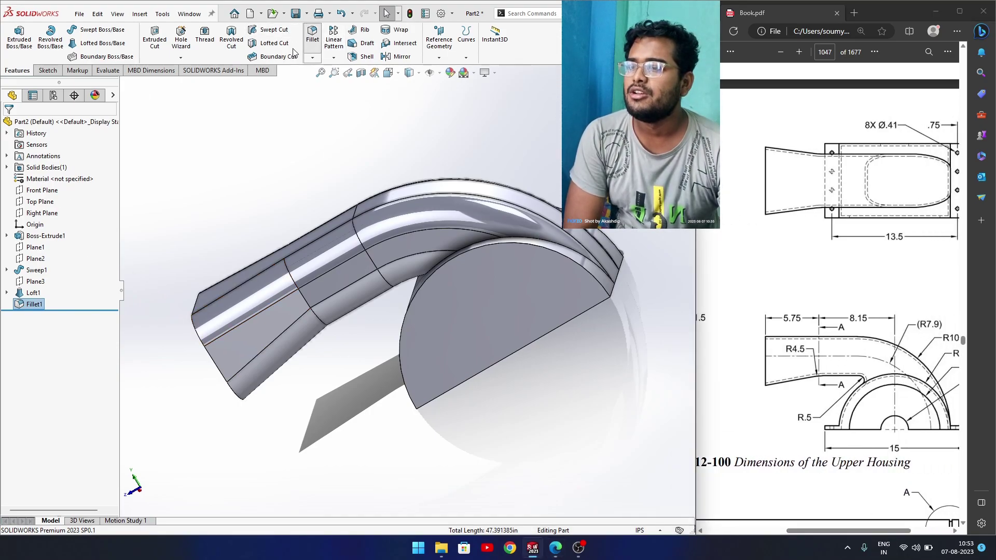
{"action": "type", "text": "4.5"}
{"action": "key", "text": "Return"}
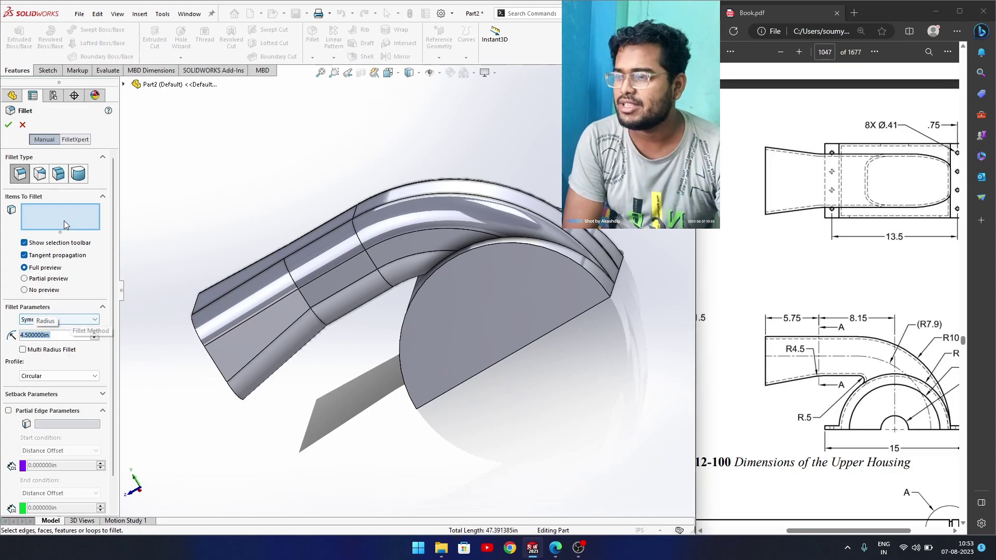
{"action": "middle_click_drag", "start_coordinate": [245, 296], "coordinate": [330, 318]}
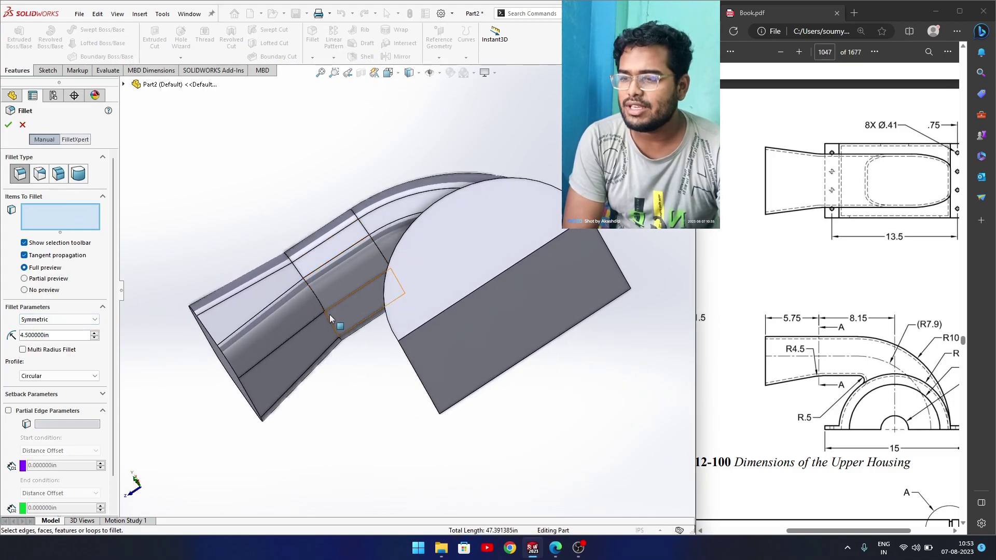
{"action": "left_click", "coordinate": [329, 317]}
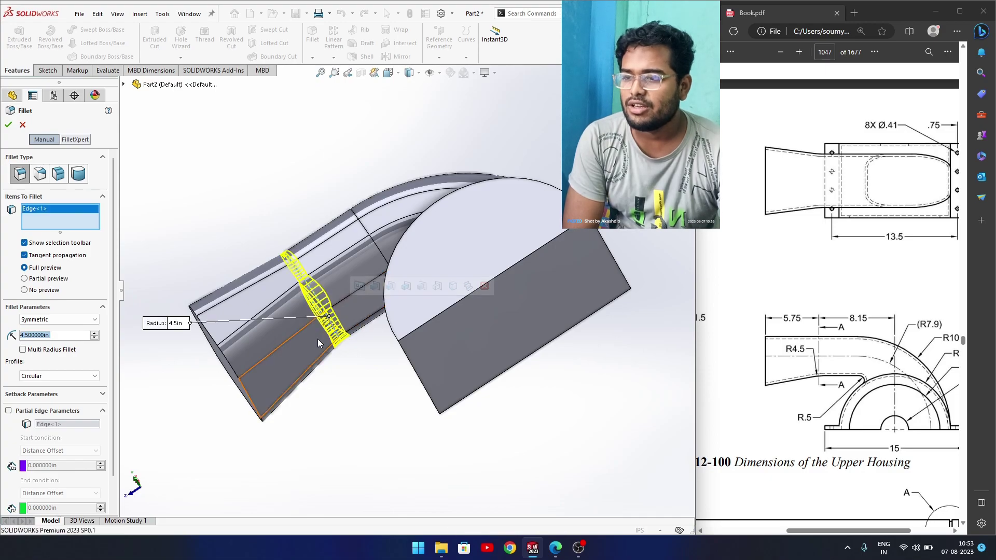
{"action": "middle_click_drag", "start_coordinate": [320, 348], "coordinate": [338, 369]}
{"action": "left_click", "coordinate": [9, 126]}
{"action": "scroll", "coordinate": [317, 344], "scroll_direction": "down", "scroll_amount": 2}
{"action": "scroll", "coordinate": [370, 370], "scroll_direction": "up", "scroll_amount": 3}
{"action": "middle_click_drag", "start_coordinate": [372, 359], "coordinate": [406, 353]}
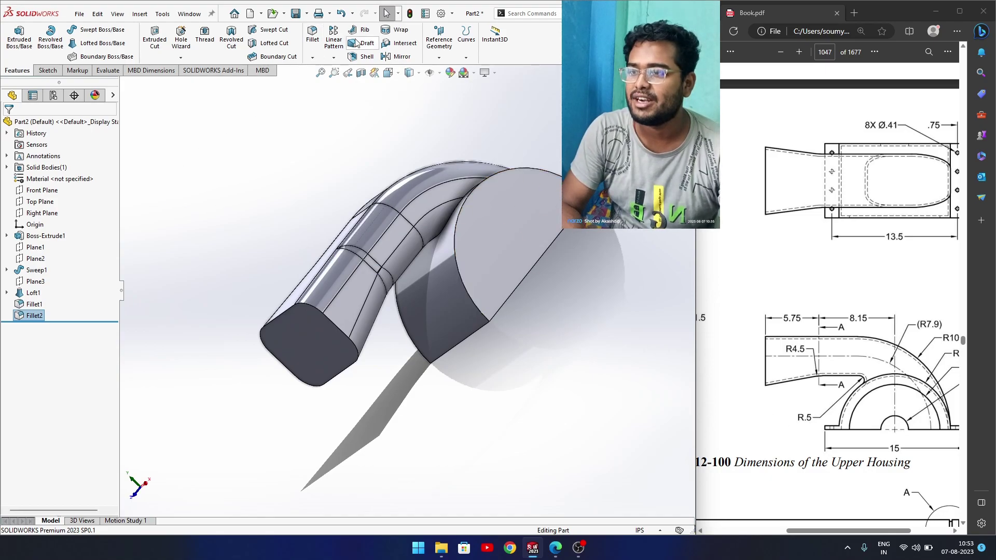
Fillet the edge where the swept duct joins the half-cylinder body with a symmetric 0.5 in radius
{"action": "left_click", "coordinate": [314, 37]}
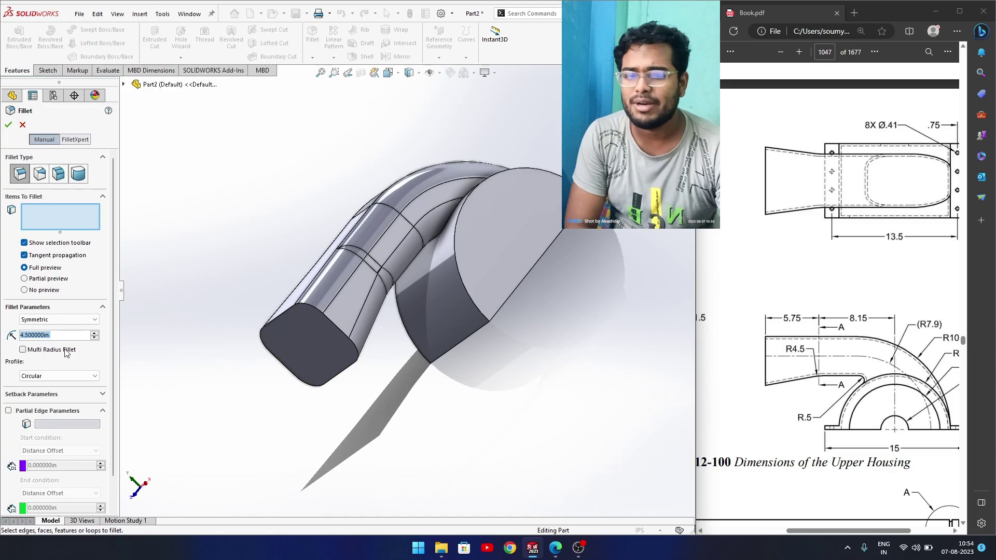
{"action": "type", "text": "0.5"}
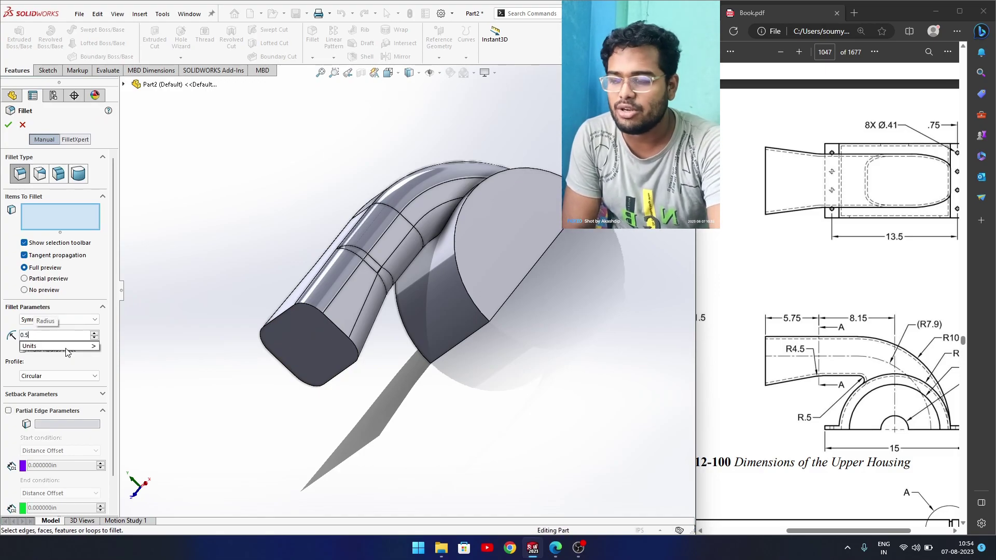
{"action": "key", "text": "Return"}
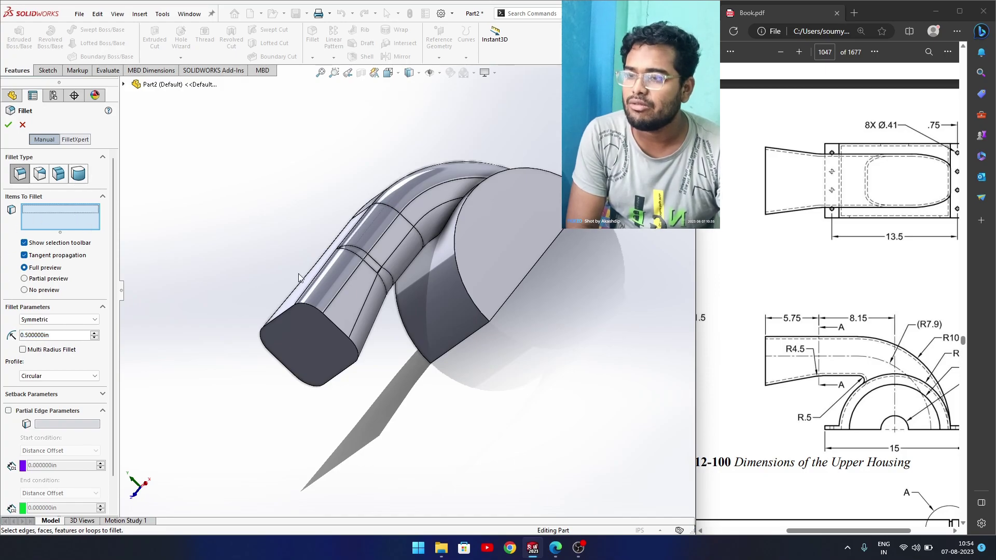
{"action": "scroll", "coordinate": [428, 257], "scroll_direction": "down", "scroll_amount": 3}
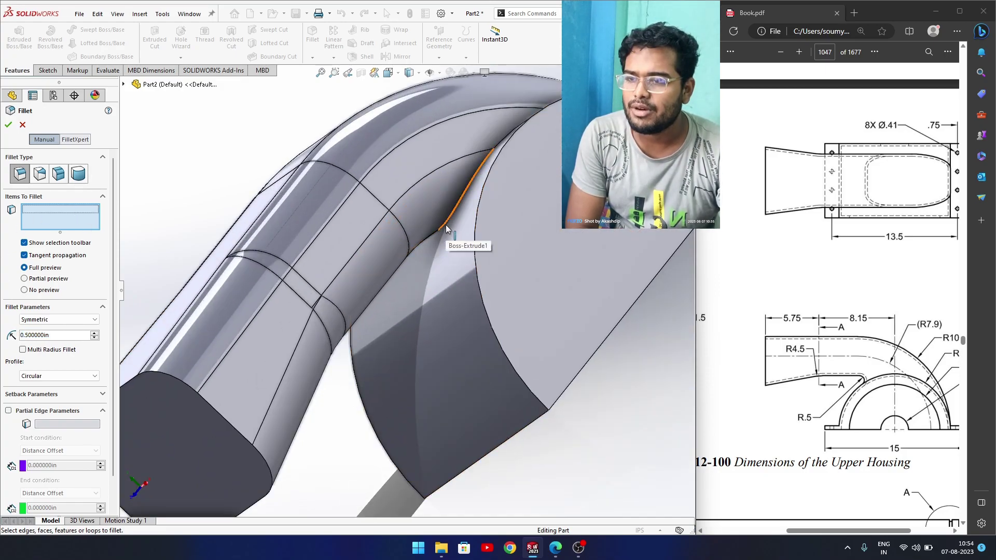
{"action": "scroll", "coordinate": [434, 254], "scroll_direction": "down", "scroll_amount": 5}
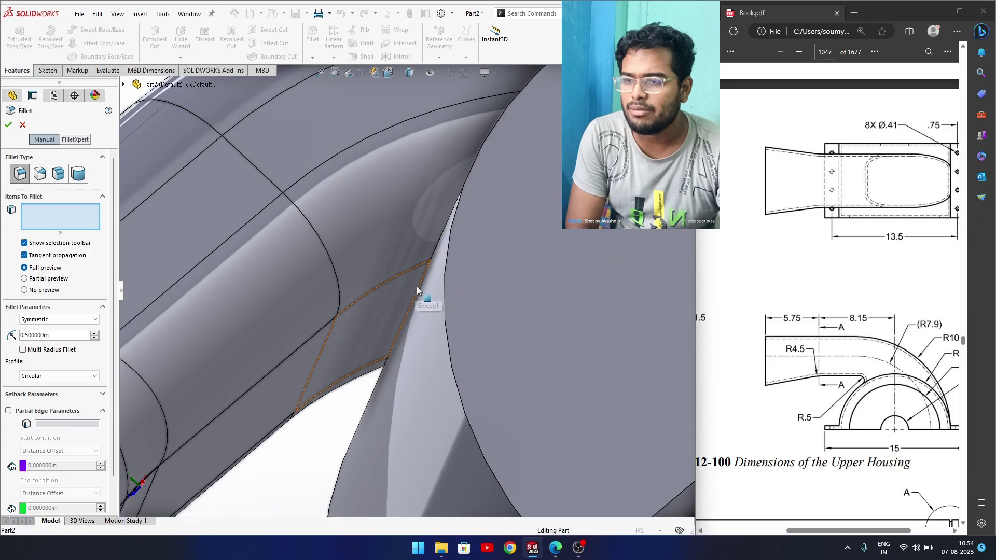
{"action": "left_click", "coordinate": [418, 289]}
{"action": "scroll", "coordinate": [418, 289], "scroll_direction": "up", "scroll_amount": 6}
{"action": "middle_click_drag", "start_coordinate": [424, 298], "coordinate": [235, 219]}
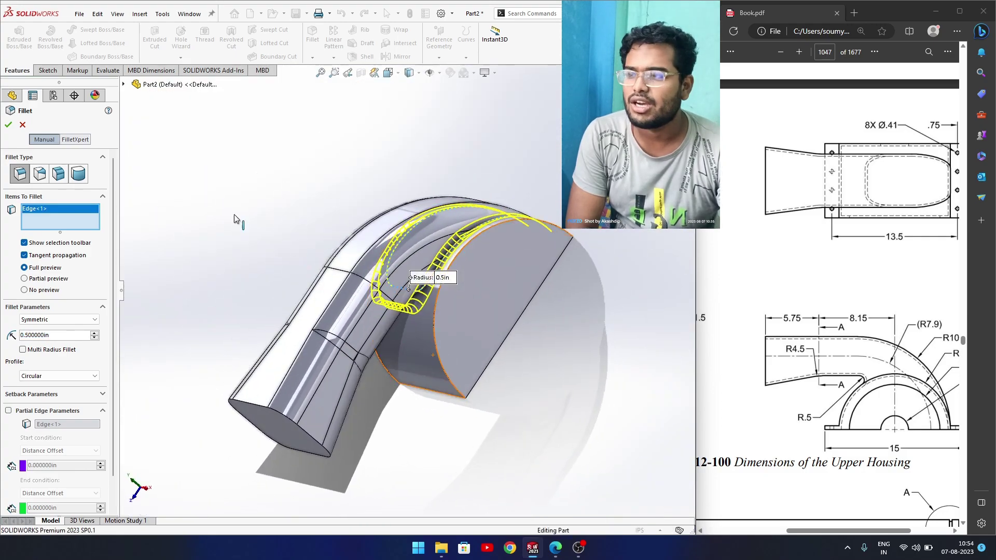
{"action": "left_click", "coordinate": [9, 125]}
{"action": "middle_click_drag", "start_coordinate": [387, 320], "coordinate": [456, 382]}
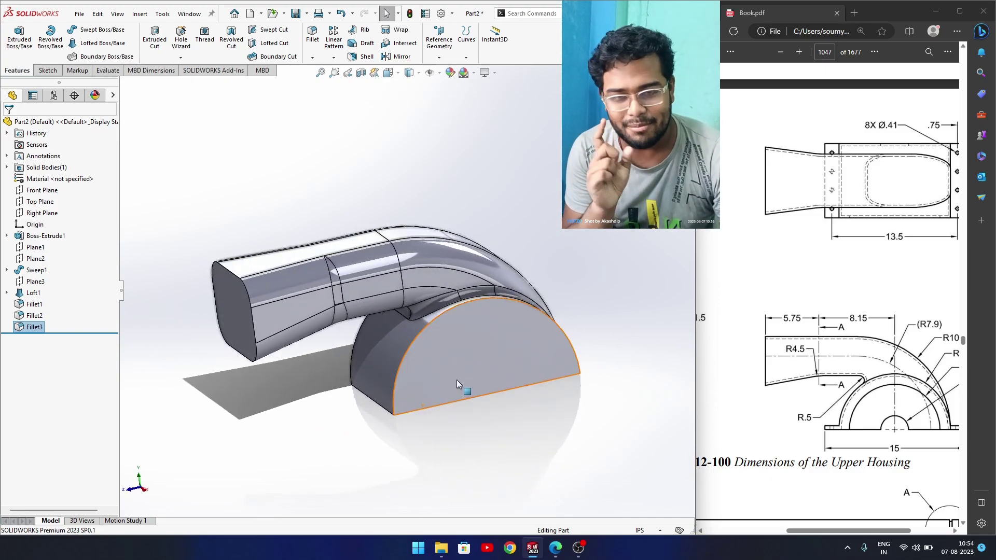
{"action": "middle_click_drag", "start_coordinate": [456, 378], "coordinate": [475, 386]}
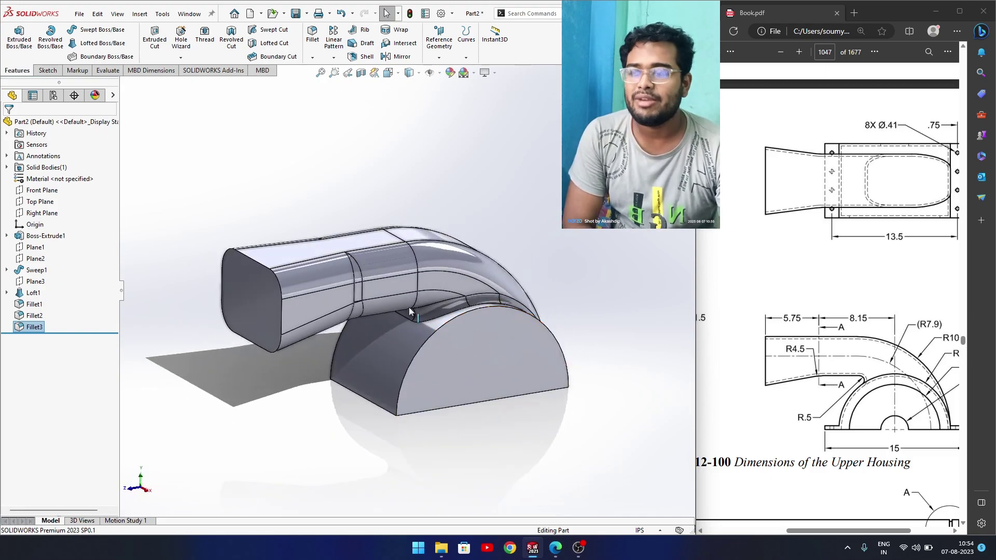
Shell the body to a 0.25 in wall, removing the inlet's end face and the flat bottom face of the half-cylinder
{"action": "left_click", "coordinate": [364, 57]}
{"action": "left_click", "coordinate": [250, 303]}
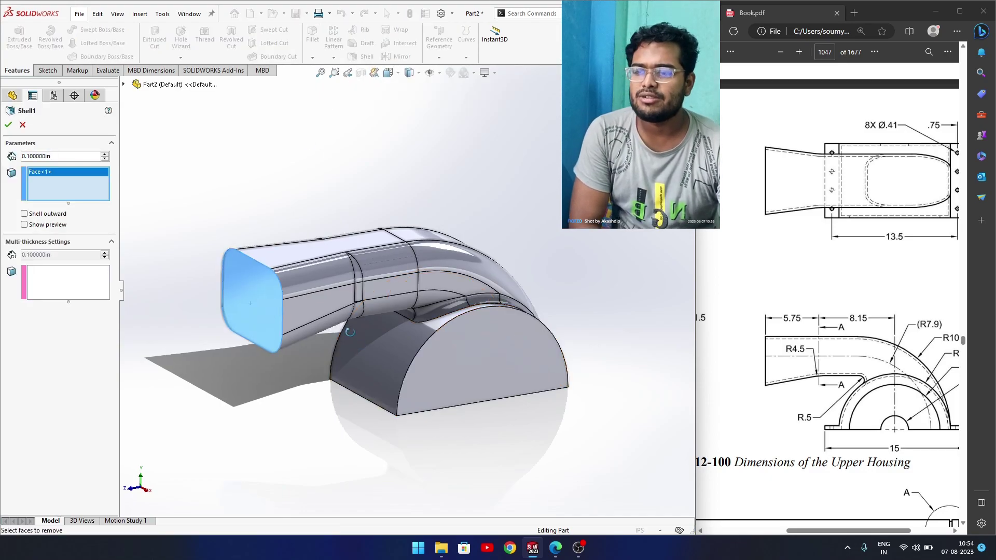
{"action": "middle_click_drag", "start_coordinate": [250, 304], "coordinate": [376, 347]}
{"action": "left_click", "coordinate": [419, 383]}
{"action": "middle_click_drag", "start_coordinate": [419, 383], "coordinate": [522, 385]}
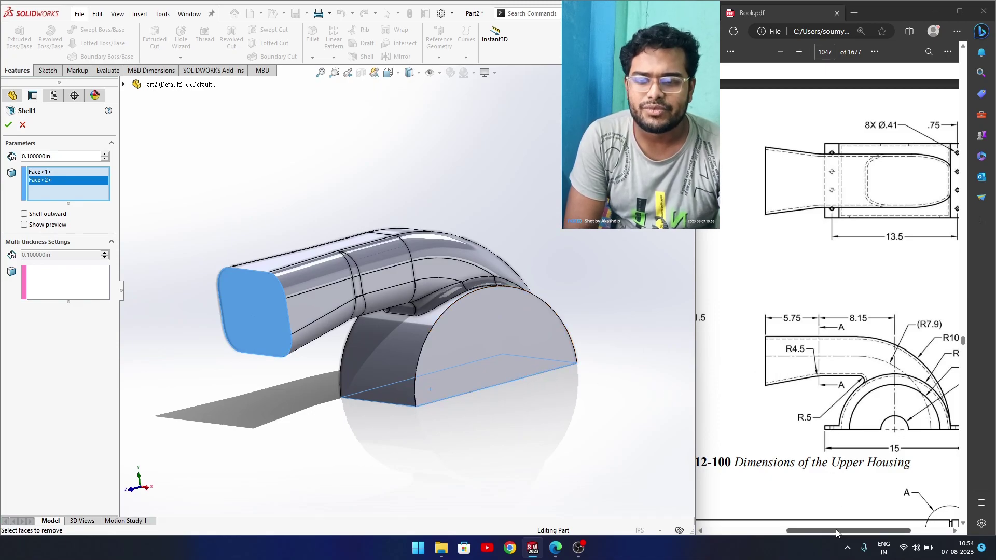
{"action": "left_click_drag", "start_coordinate": [836, 530], "coordinate": [777, 524]}
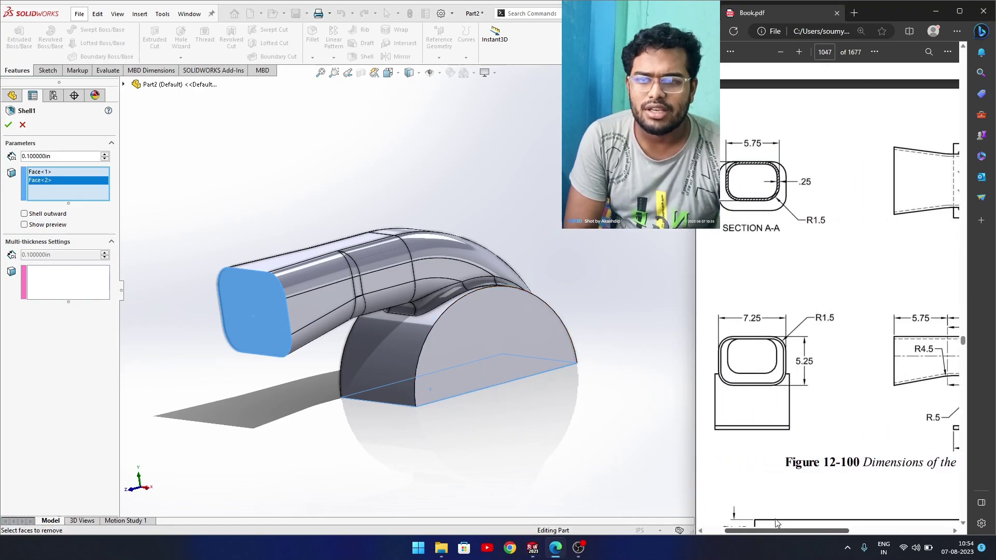
{"action": "left_click", "coordinate": [57, 156]}
{"action": "type", "text": "0.25"}
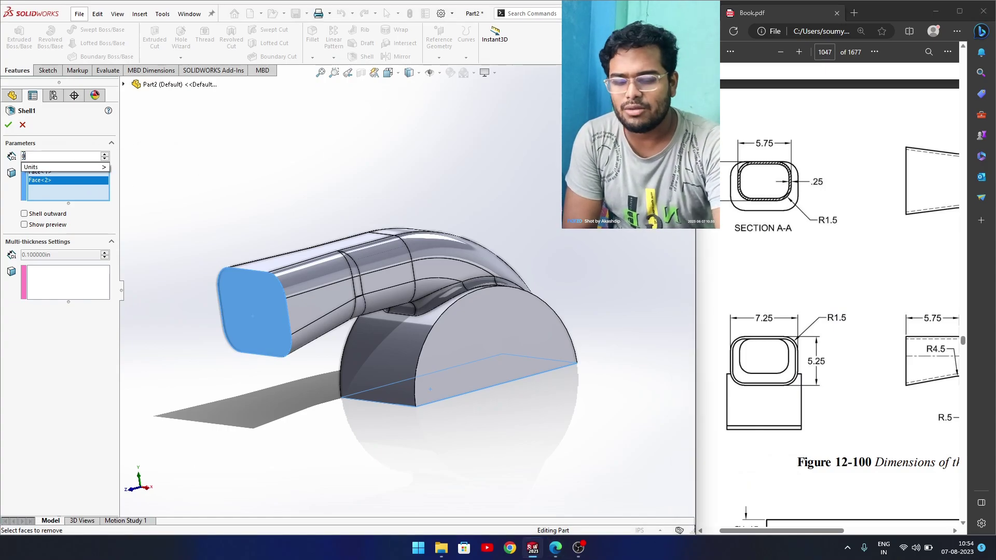
{"action": "key", "text": "Return"}
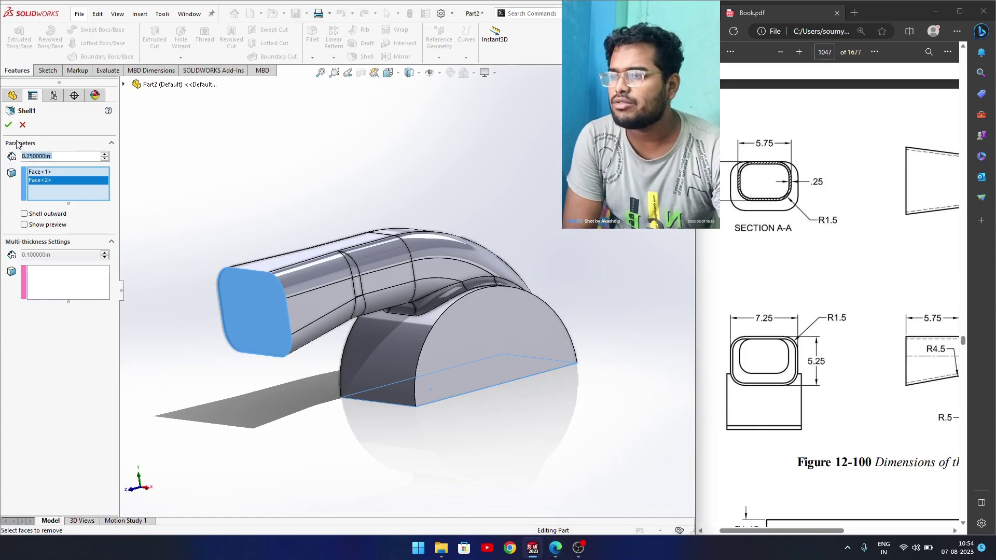
{"action": "left_click", "coordinate": [8, 125]}
{"action": "middle_click_drag", "start_coordinate": [274, 413], "coordinate": [239, 416]}
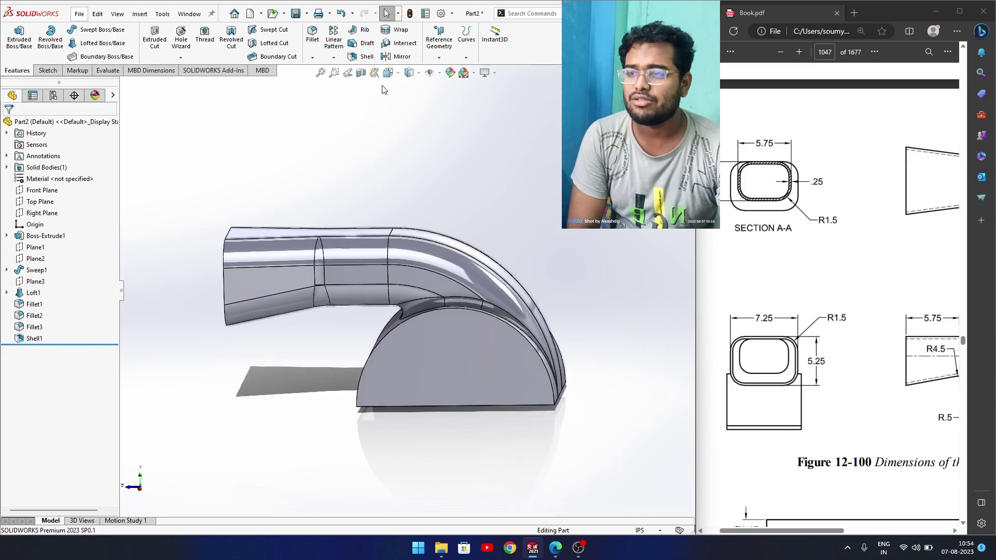
Section the housing along the Right Plane to inspect the hollow interior, and turn the section view off
{"action": "left_click", "coordinate": [361, 72]}
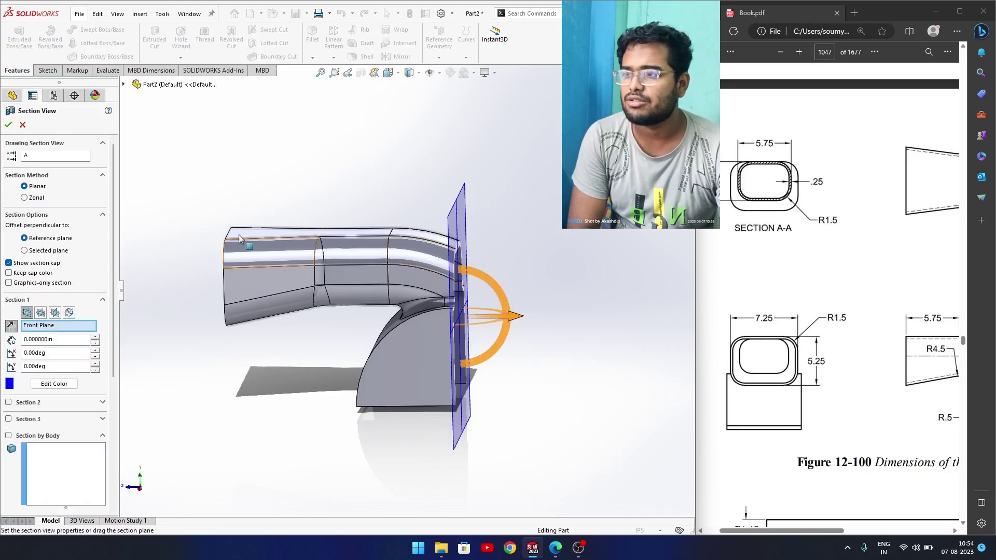
{"action": "left_click", "coordinate": [55, 313]}
{"action": "middle_click_drag", "start_coordinate": [460, 366], "coordinate": [498, 378]}
{"action": "left_click", "coordinate": [9, 124]}
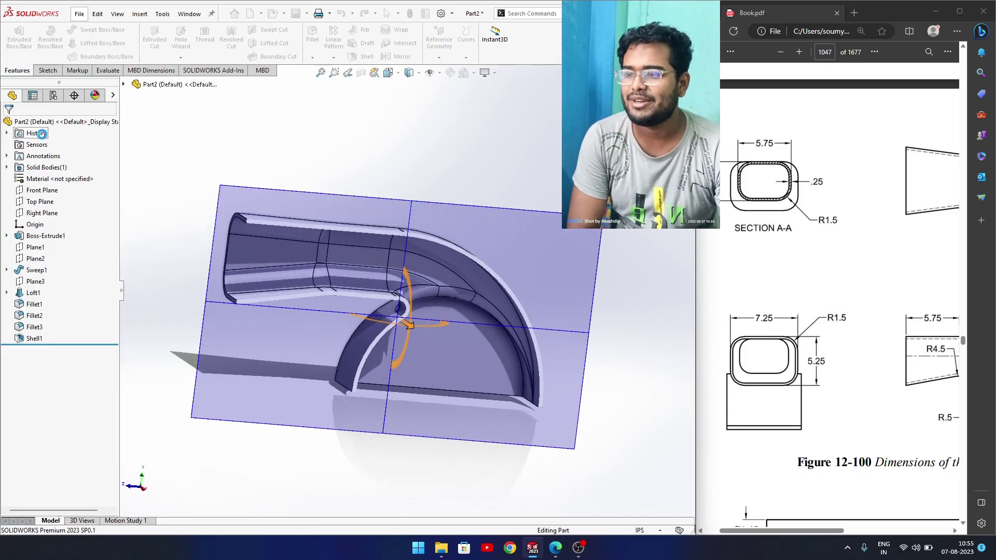
{"action": "middle_click_drag", "start_coordinate": [412, 269], "coordinate": [345, 280]}
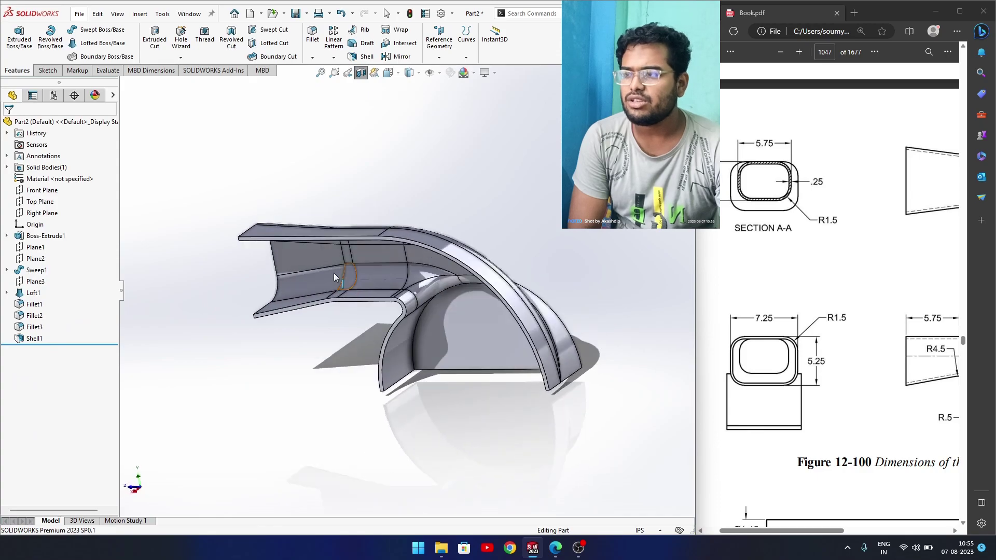
{"action": "left_click", "coordinate": [361, 72]}
{"action": "middle_click_drag", "start_coordinate": [428, 216], "coordinate": [487, 180]}
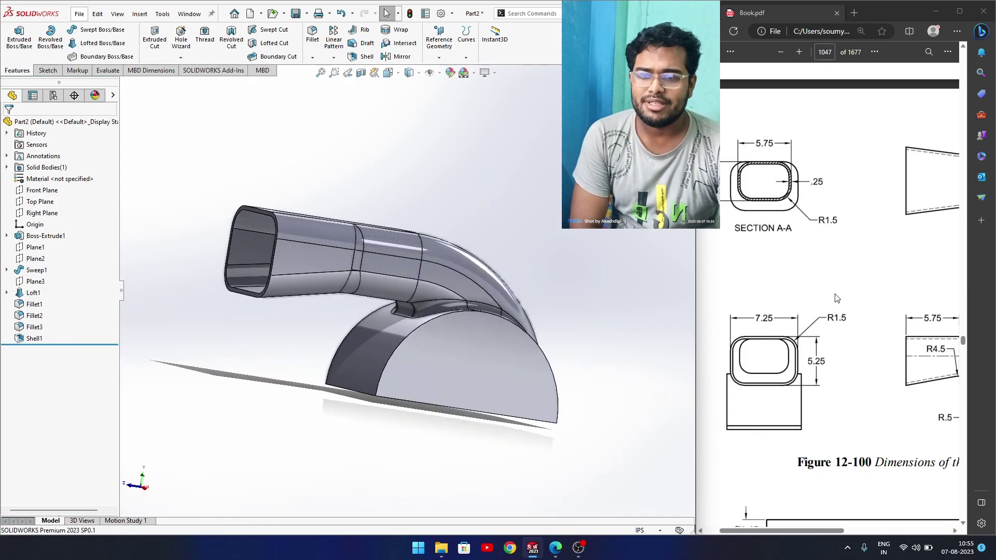
Sketch a rectangle about 17.2 in wide and 1 in high on the Right Plane, just below the half-cylinder's flat base
{"action": "left_click_drag", "start_coordinate": [824, 528], "coordinate": [934, 531]}
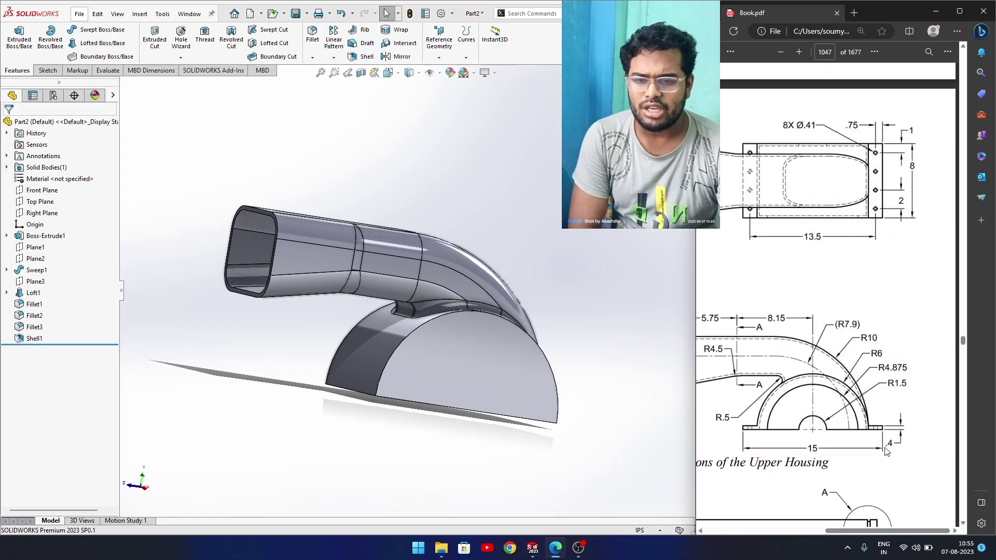
{"action": "middle_click_drag", "start_coordinate": [540, 449], "coordinate": [493, 460]}
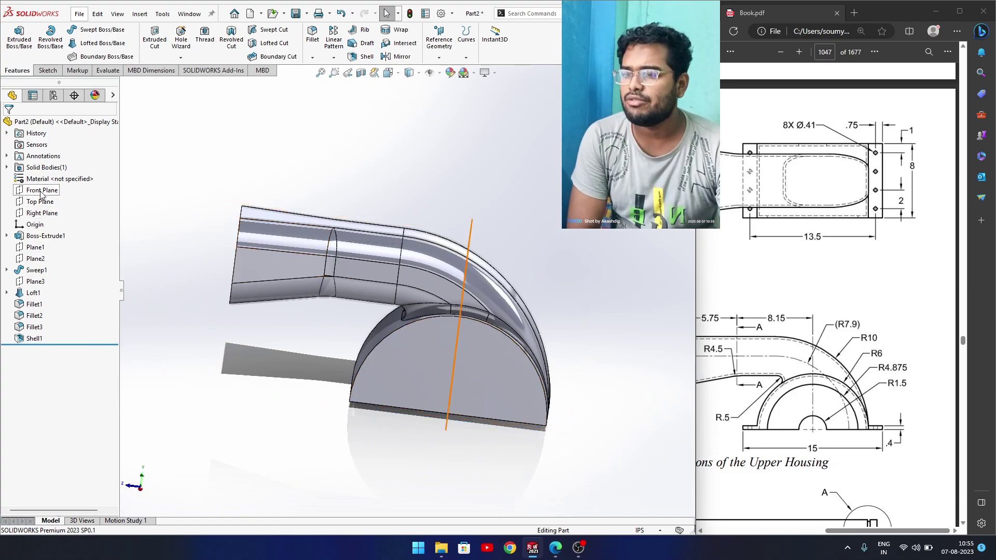
{"action": "left_click", "coordinate": [42, 213]}
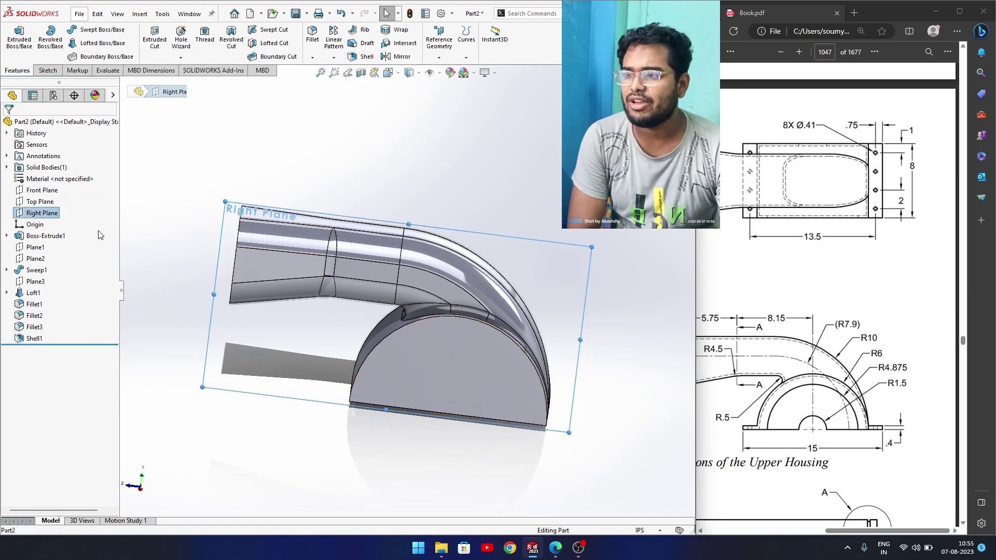
{"action": "middle_click_drag", "start_coordinate": [167, 251], "coordinate": [259, 280]}
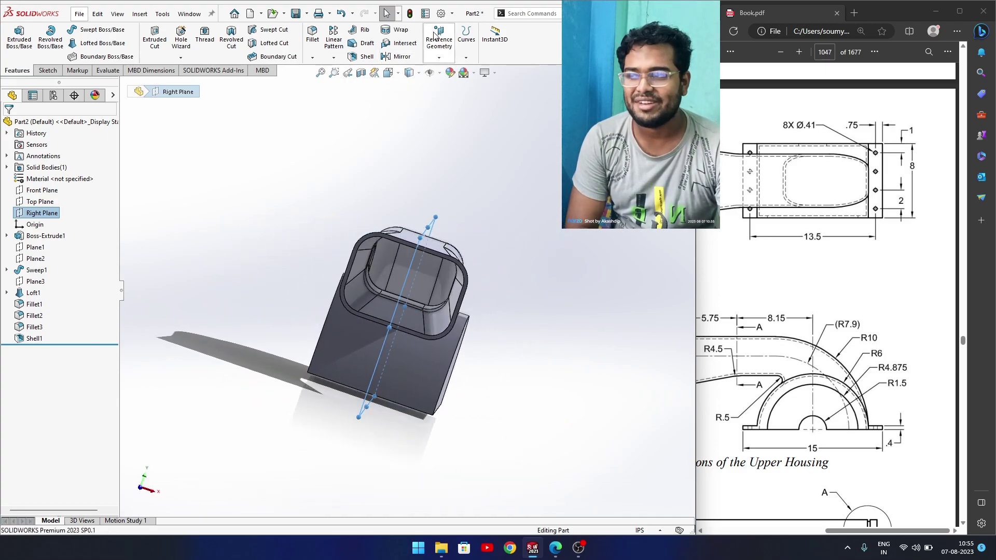
{"action": "right_click", "coordinate": [36, 213]}
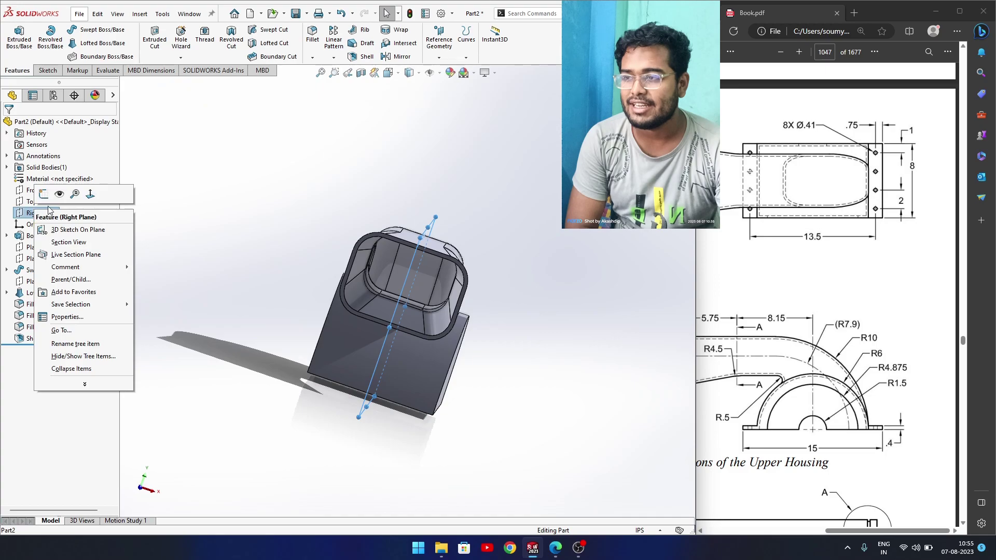
{"action": "left_click", "coordinate": [43, 195]}
{"action": "mouse_move", "coordinate": [323, 358]}
{"action": "right_mouse_down"}
{"action": "mouse_move", "coordinate": [333, 378]}
{"action": "mouse_move", "coordinate": [319, 384]}
{"action": "mouse_move", "coordinate": [335, 471]}
{"action": "right_mouse_up"}
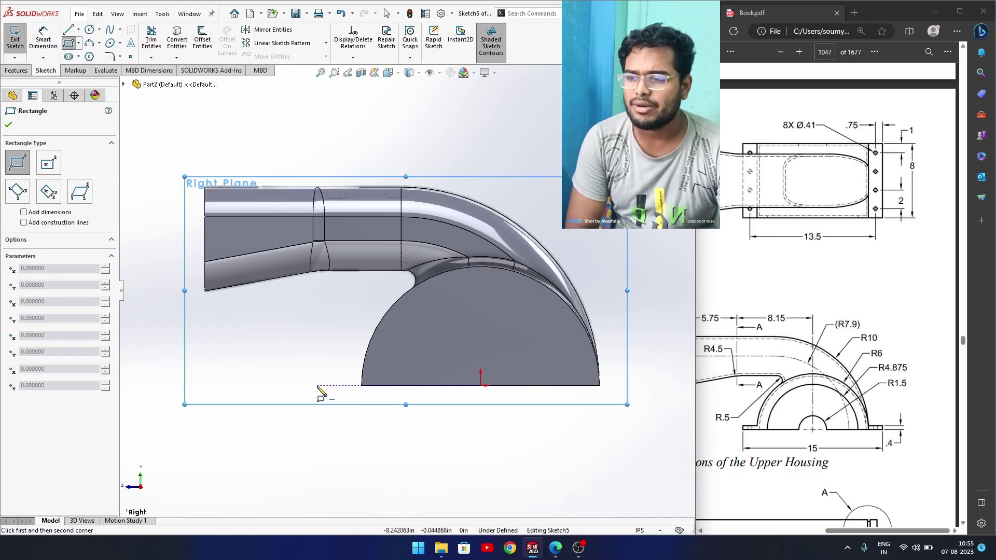
{"action": "left_click", "coordinate": [318, 386]}
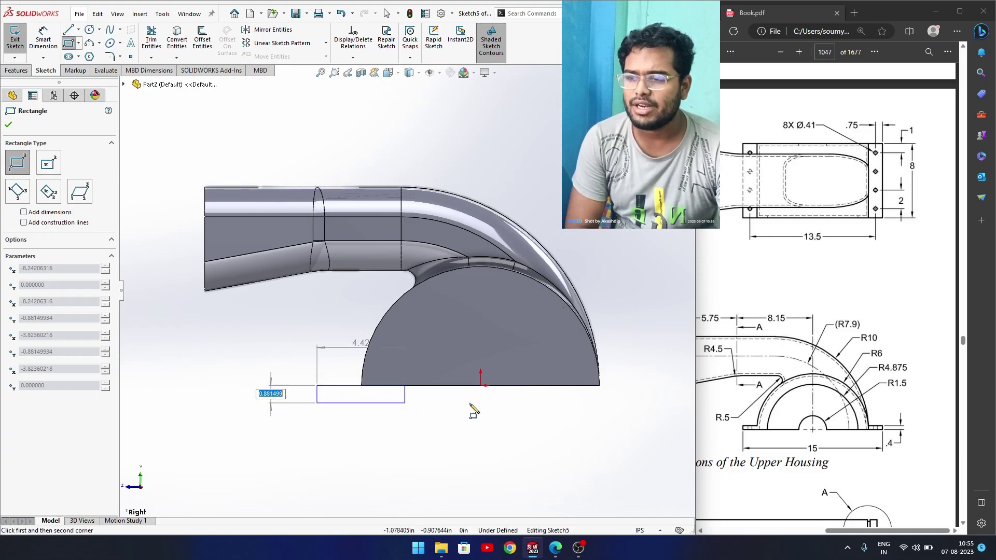
{"action": "left_click", "coordinate": [660, 406]}
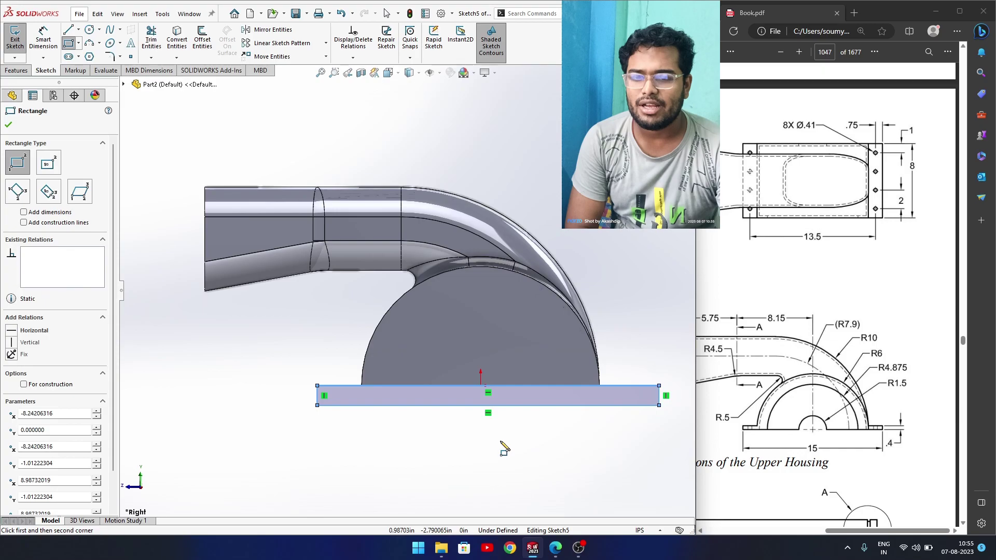
{"action": "scroll", "coordinate": [504, 449], "scroll_direction": "down", "scroll_amount": 2}
{"action": "key", "text": "Escape"}
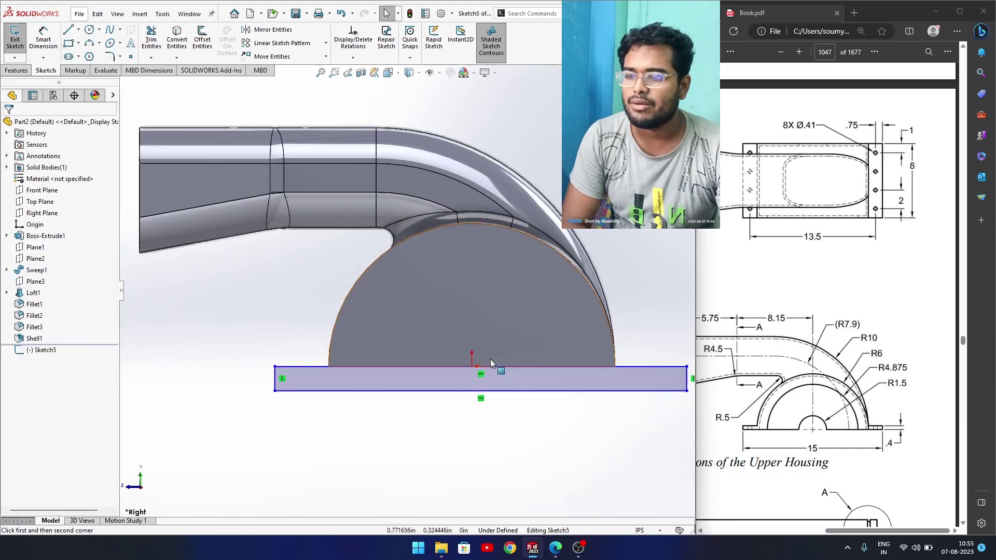
Raise the rectangle's upper edge above the base line and make the midpoint of its lower edge coincident with the origin
{"action": "left_click_drag", "start_coordinate": [489, 367], "coordinate": [489, 333]}
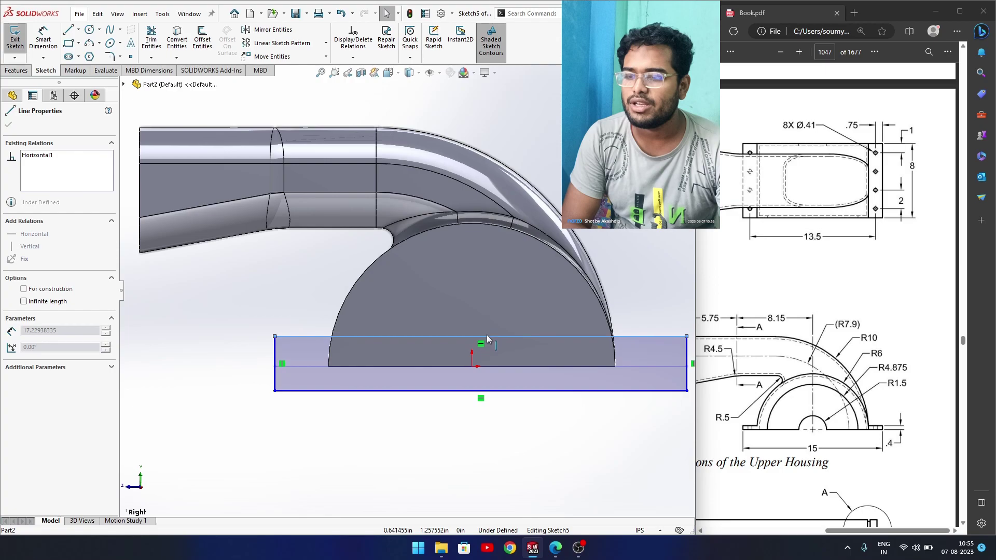
{"action": "left_click", "coordinate": [476, 390]}
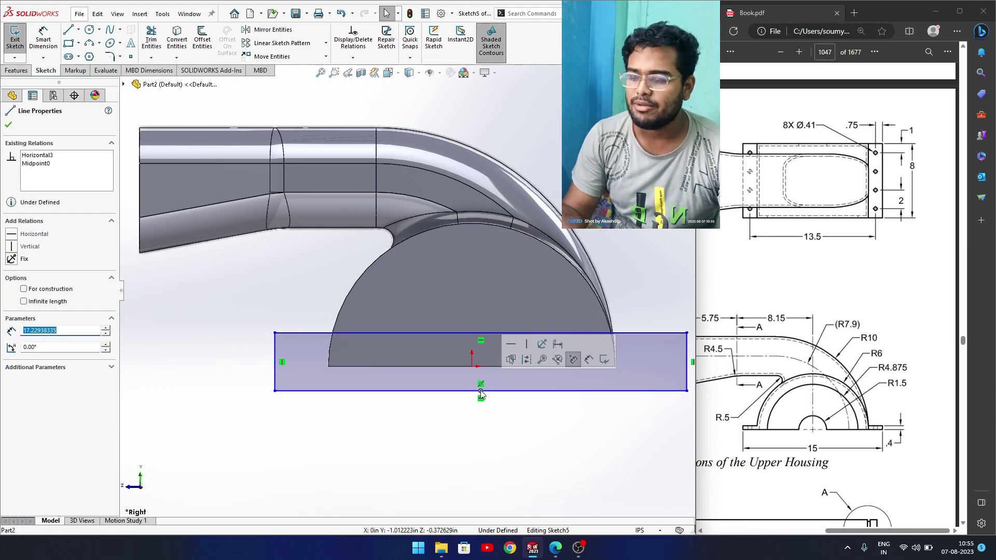
{"action": "key", "text": "Escape"}
{"action": "left_click", "coordinate": [472, 367], "text": "ctrl"}
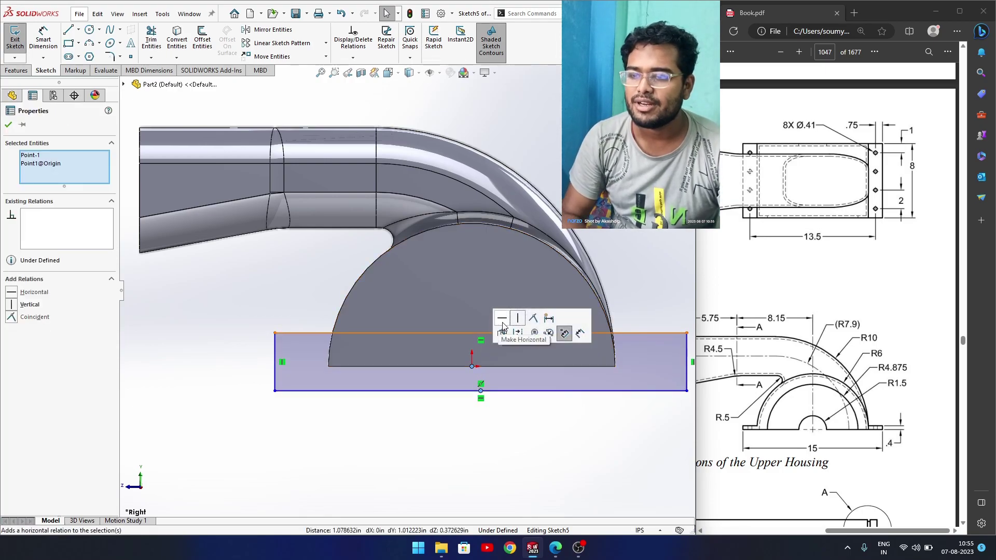
{"action": "left_click", "coordinate": [533, 320]}
{"action": "scroll", "coordinate": [507, 425], "scroll_direction": "up", "scroll_amount": 2}
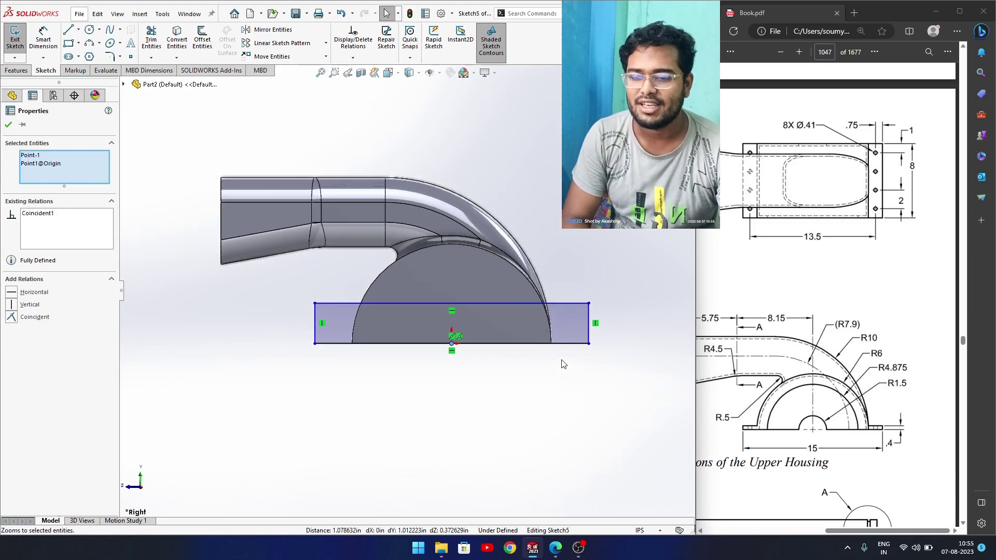
{"action": "scroll", "coordinate": [544, 364], "scroll_direction": "down", "scroll_amount": 2}
Dimension the rectangle's height as 0.4 in
{"action": "right_click_drag", "start_coordinate": [519, 379], "coordinate": [540, 314]}
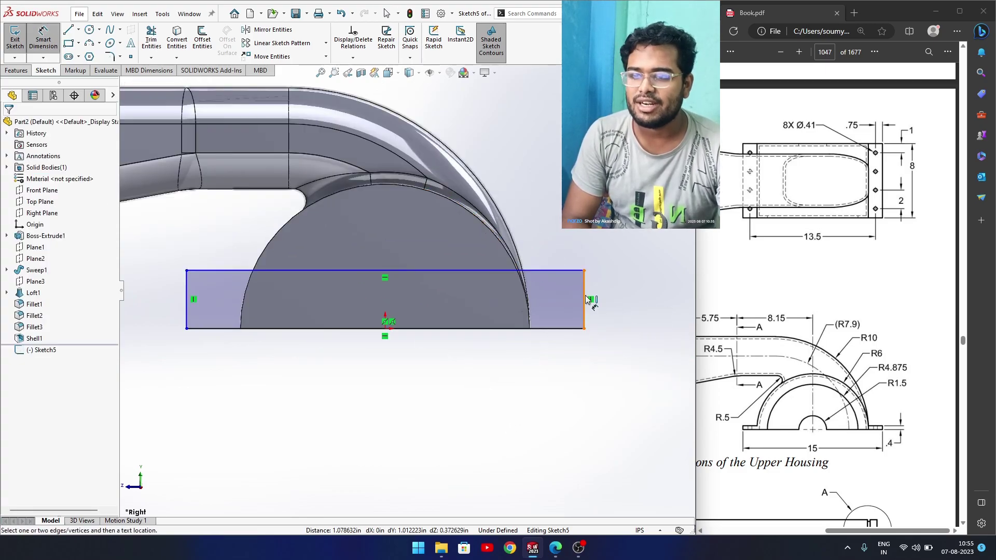
{"action": "left_click", "coordinate": [583, 322]}
{"action": "left_click", "coordinate": [608, 318]}
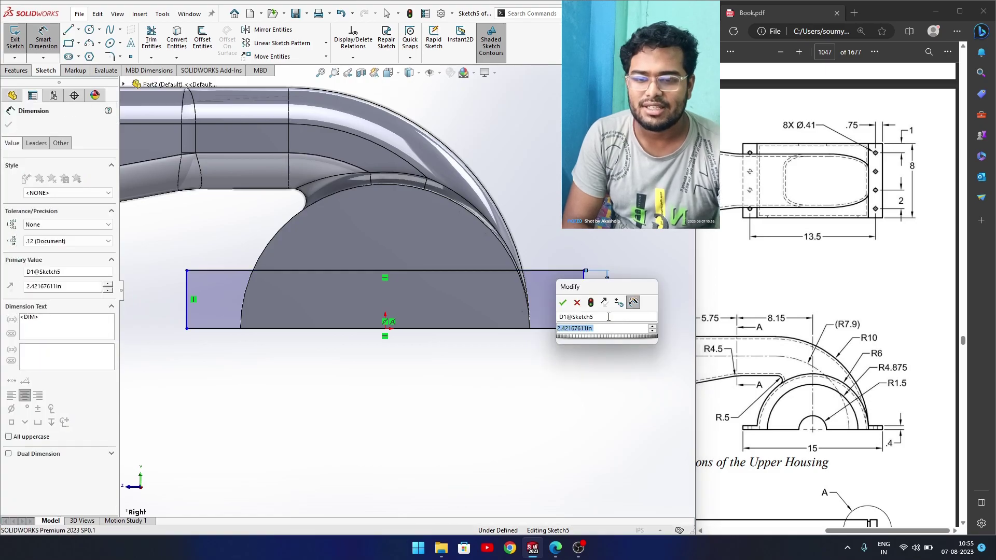
{"action": "type", "text": ".4"}
{"action": "key", "text": "Return"}
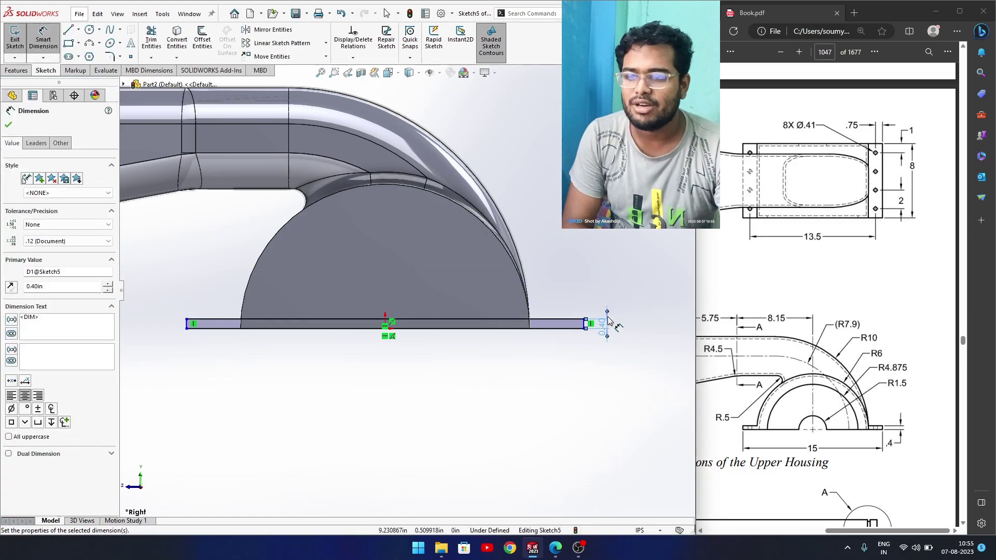
Dimension the rectangle's overall length as 15 in between its two short edges
{"action": "left_click", "coordinate": [187, 324]}
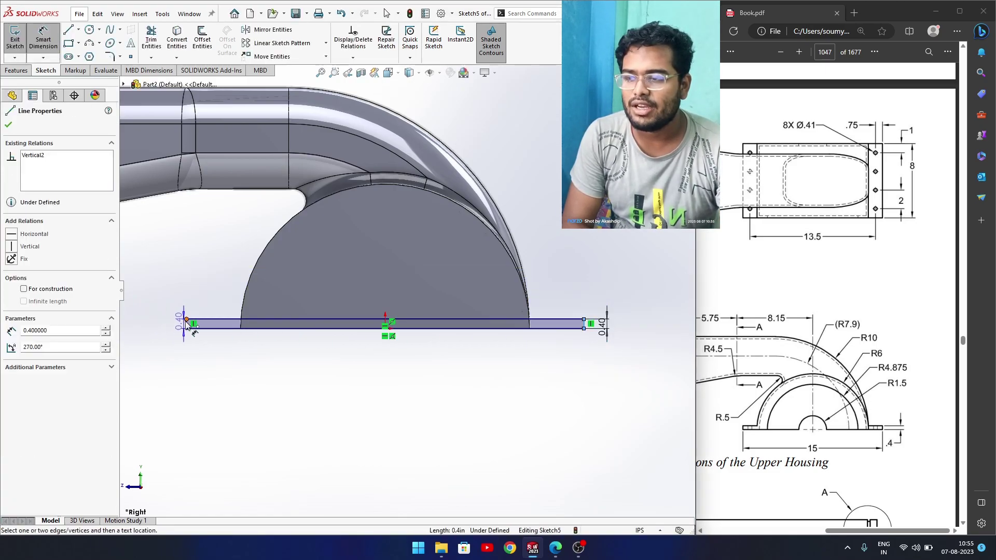
{"action": "left_click", "coordinate": [187, 322]}
{"action": "left_click", "coordinate": [323, 378]}
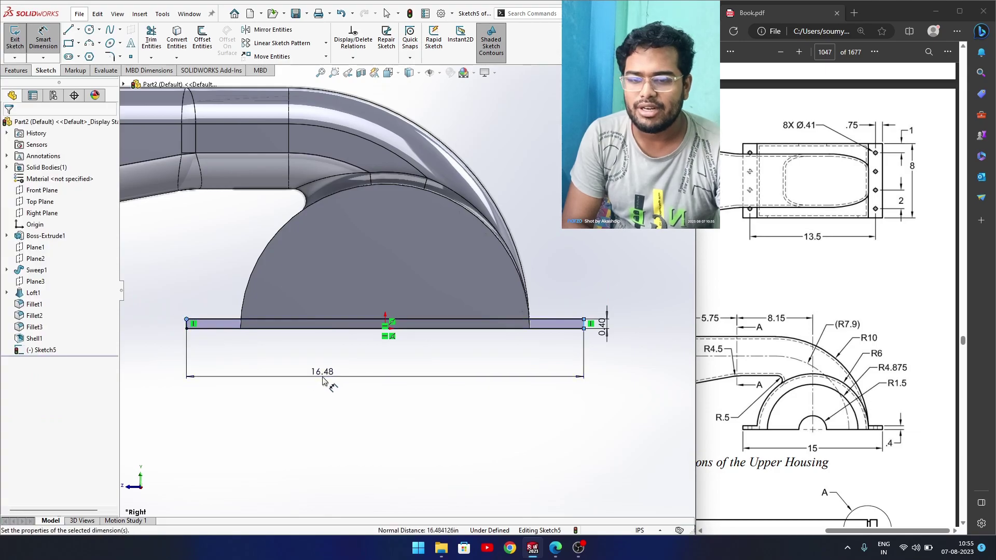
{"action": "type", "text": "15"}
{"action": "key", "text": "Return"}
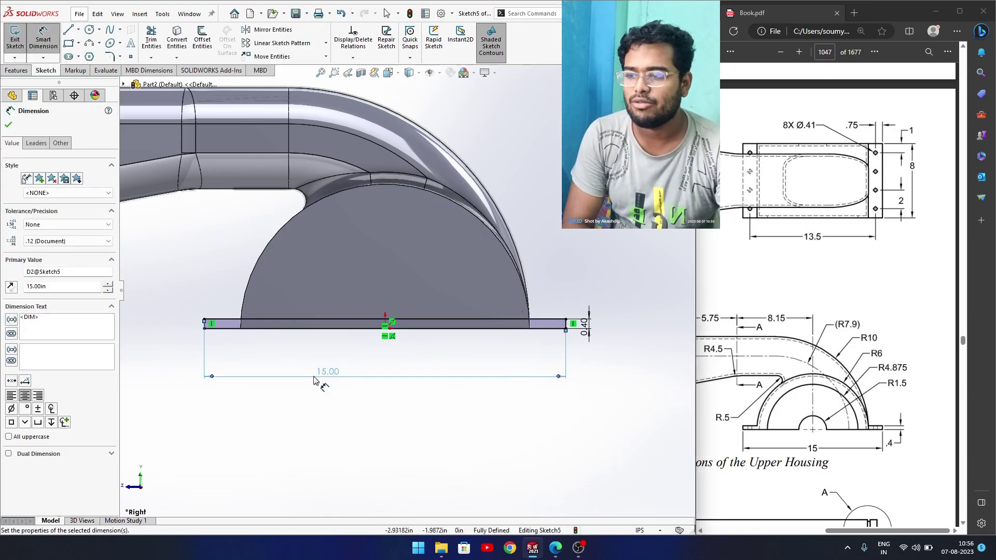
{"action": "left_click", "coordinate": [8, 125]}
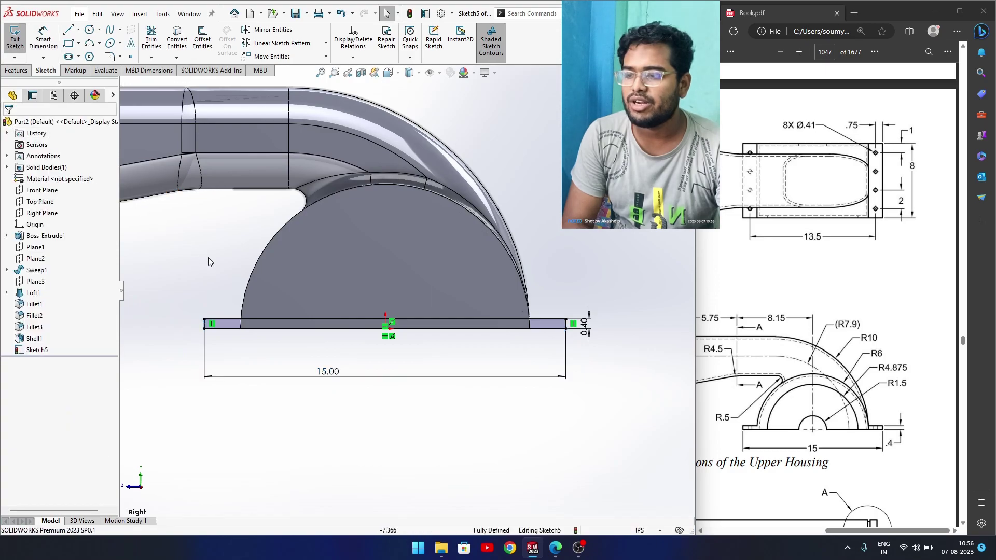
Convert the half-cylinder's outer arc edge into the flange sketch and exit the sketch
{"action": "scroll", "coordinate": [209, 257], "scroll_direction": "down", "scroll_amount": 2}
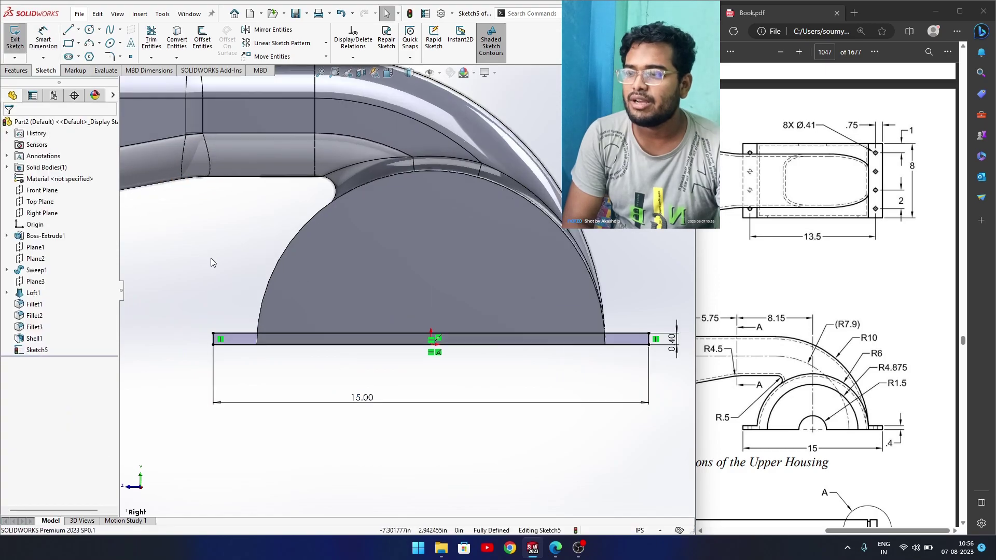
{"action": "left_click", "coordinate": [288, 244]}
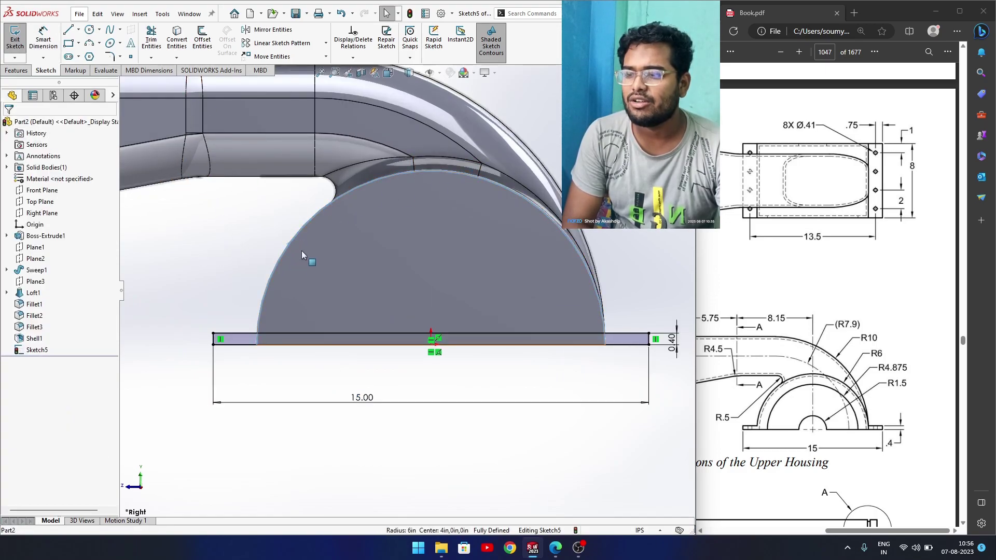
{"action": "left_click", "coordinate": [277, 260]}
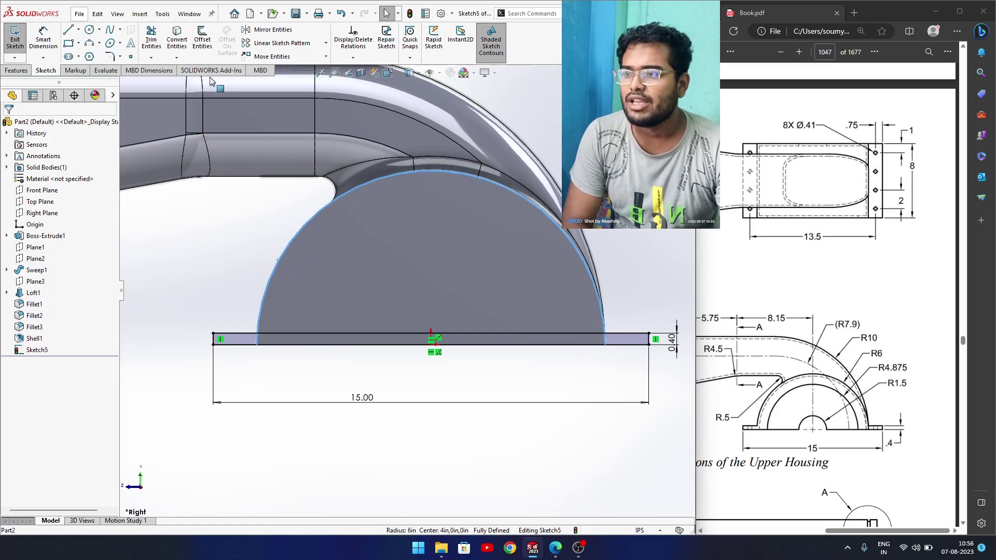
{"action": "left_click", "coordinate": [177, 40]}
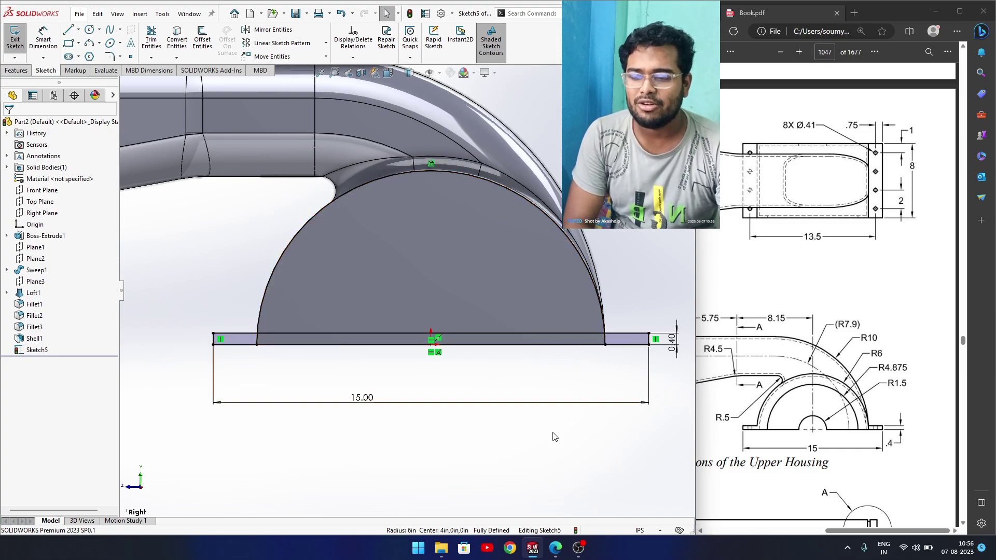
{"action": "left_click", "coordinate": [678, 86]}
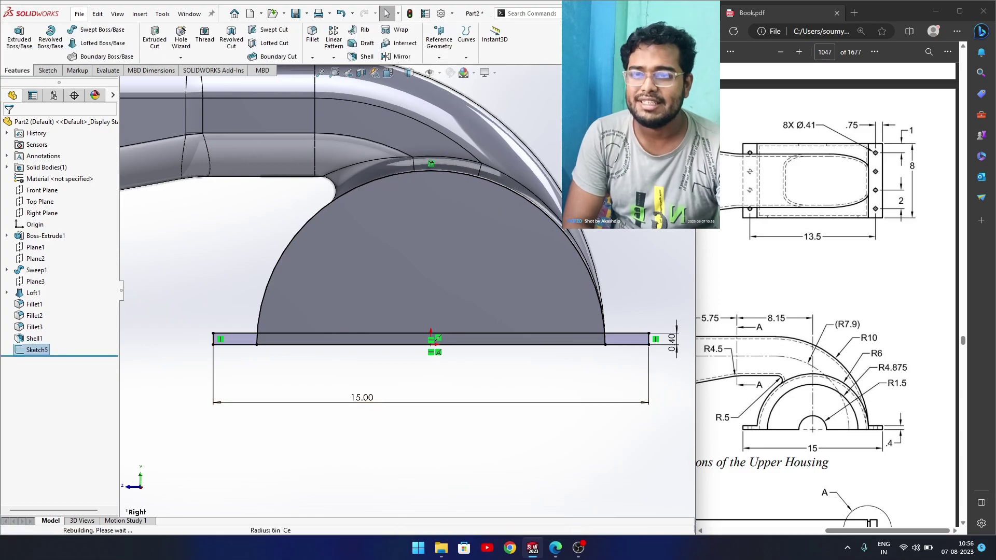
Extrude the two rectangle regions outside the arc 8 in with Mid Plane and merged result to form the base flanges
{"action": "mouse_move", "coordinate": [178, 202]}
{"action": "middle_mouse_down"}
{"action": "mouse_move", "coordinate": [211, 222]}
{"action": "mouse_move", "coordinate": [193, 222]}
{"action": "middle_mouse_up"}
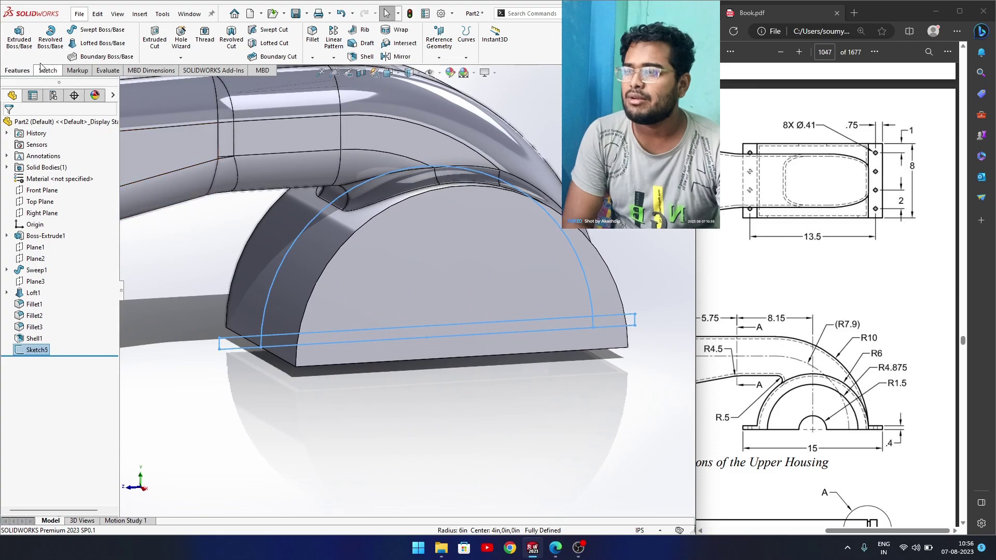
{"action": "left_click", "coordinate": [16, 40]}
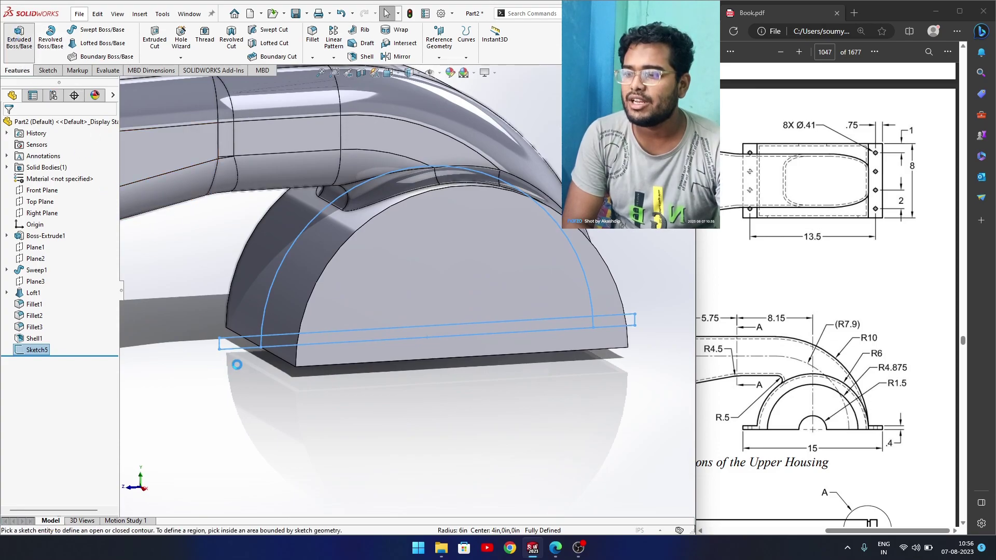
{"action": "left_click", "coordinate": [241, 348]}
{"action": "middle_click_drag", "start_coordinate": [389, 378], "coordinate": [306, 394]}
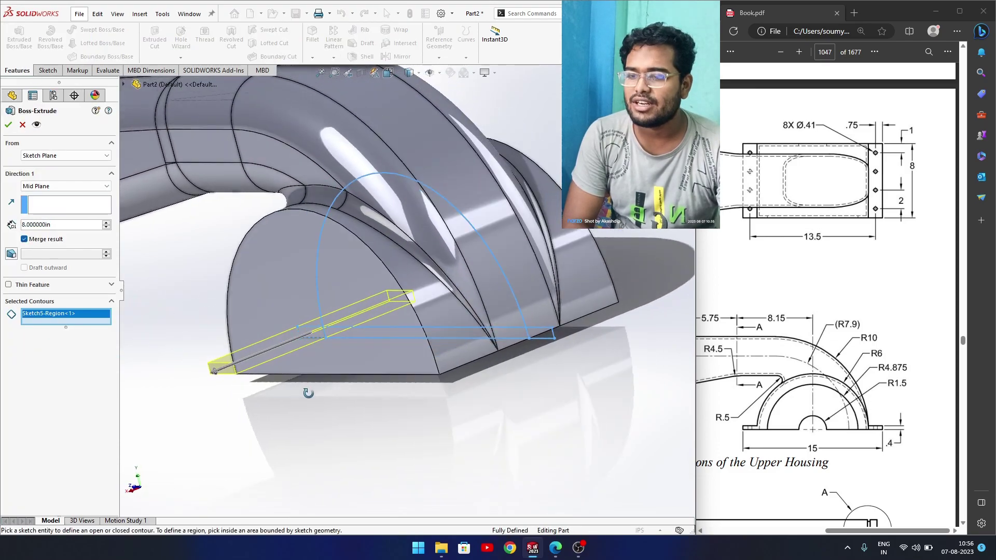
{"action": "left_click", "coordinate": [546, 334]}
{"action": "middle_click_drag", "start_coordinate": [522, 388], "coordinate": [569, 392]}
{"action": "left_click", "coordinate": [55, 226]}
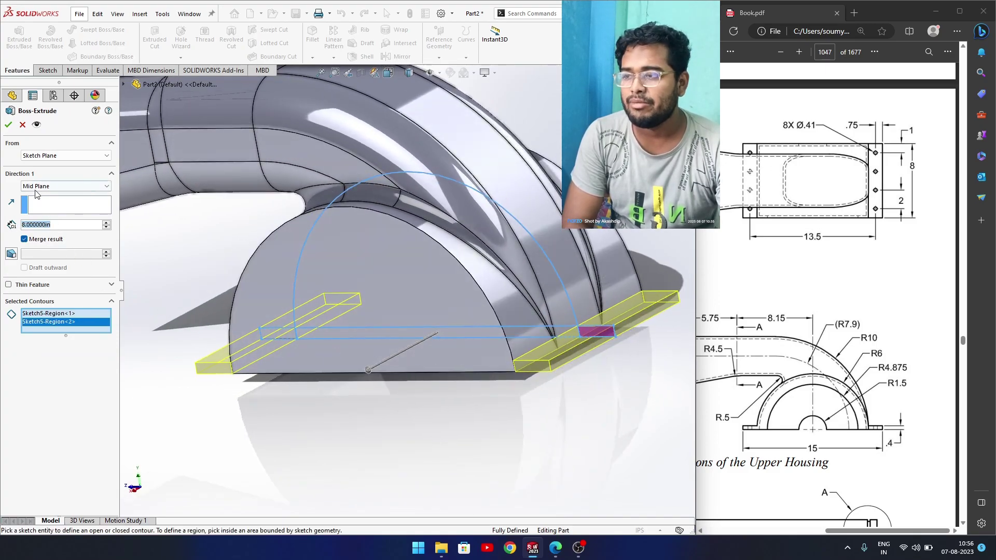
{"action": "left_click", "coordinate": [8, 123]}
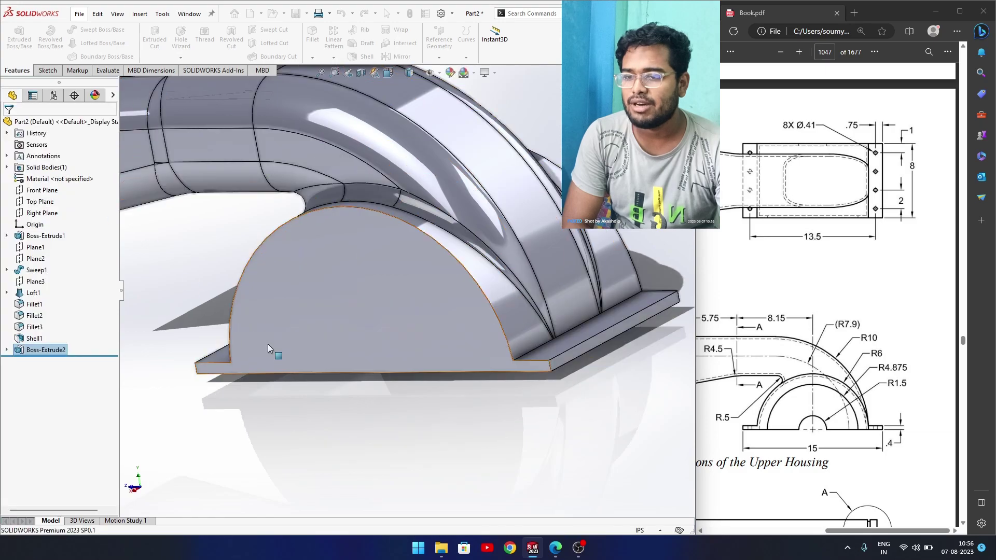
Start a Hole Wizard simple hole for the base flanges using the ANSI Inch standard
{"action": "middle_click_drag", "start_coordinate": [353, 393], "coordinate": [405, 335]}
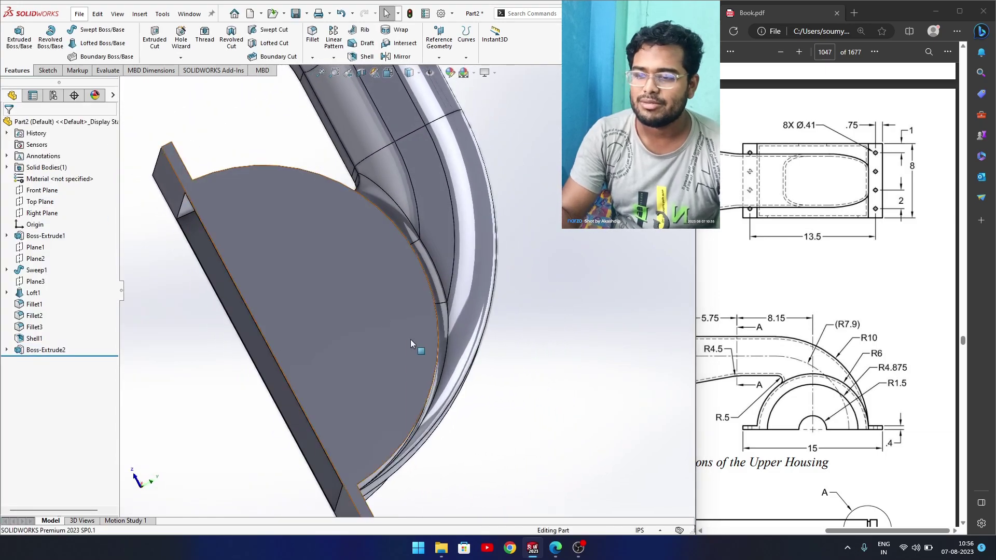
{"action": "key", "text": "space"}
{"action": "left_click", "coordinate": [513, 382]}
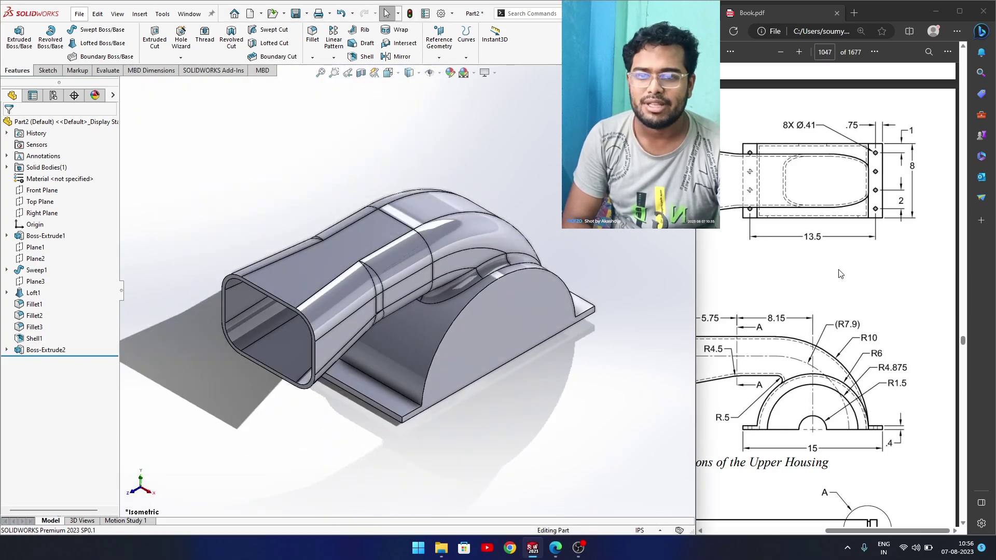
{"action": "middle_click_drag", "start_coordinate": [487, 450], "coordinate": [513, 300]}
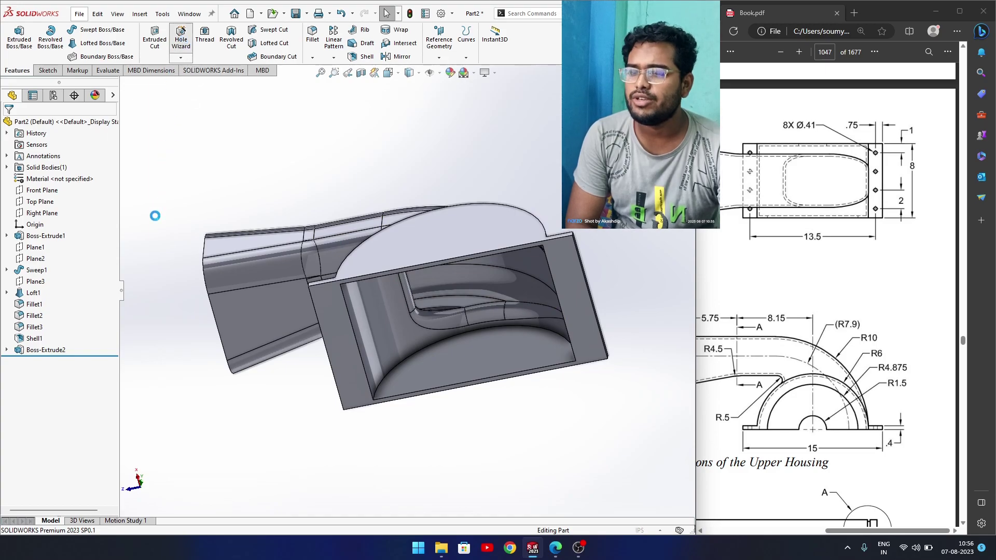
{"action": "left_click", "coordinate": [78, 236]}
{"action": "scroll", "coordinate": [112, 248], "scroll_direction": "down", "scroll_amount": 2}
{"action": "left_click", "coordinate": [51, 282]}
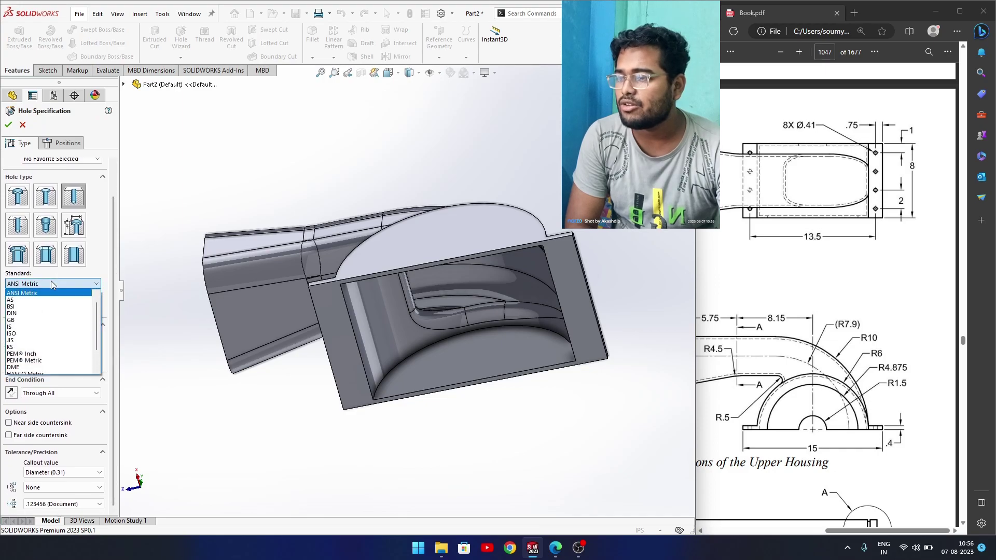
{"action": "scroll", "coordinate": [46, 295], "scroll_direction": "up", "scroll_amount": 1}
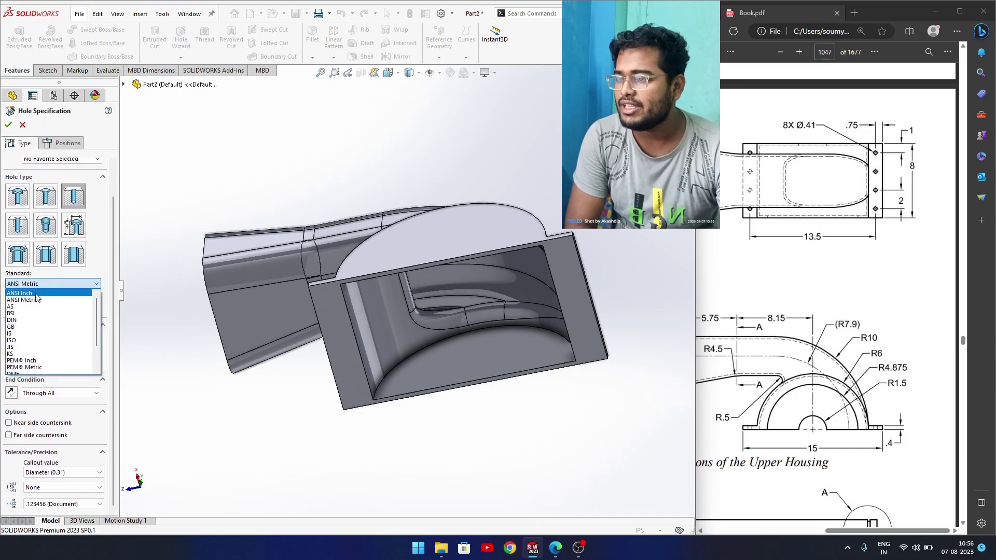
{"action": "left_click", "coordinate": [36, 293]}
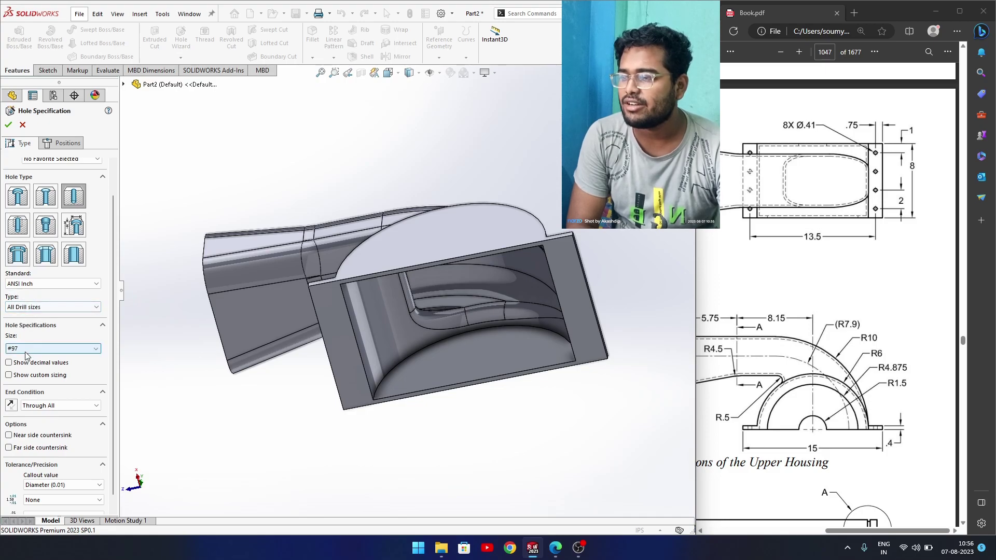
Enable custom sizing for the hole and set its diameter to 0.41 in, without countersinks
{"action": "left_click", "coordinate": [8, 376]}
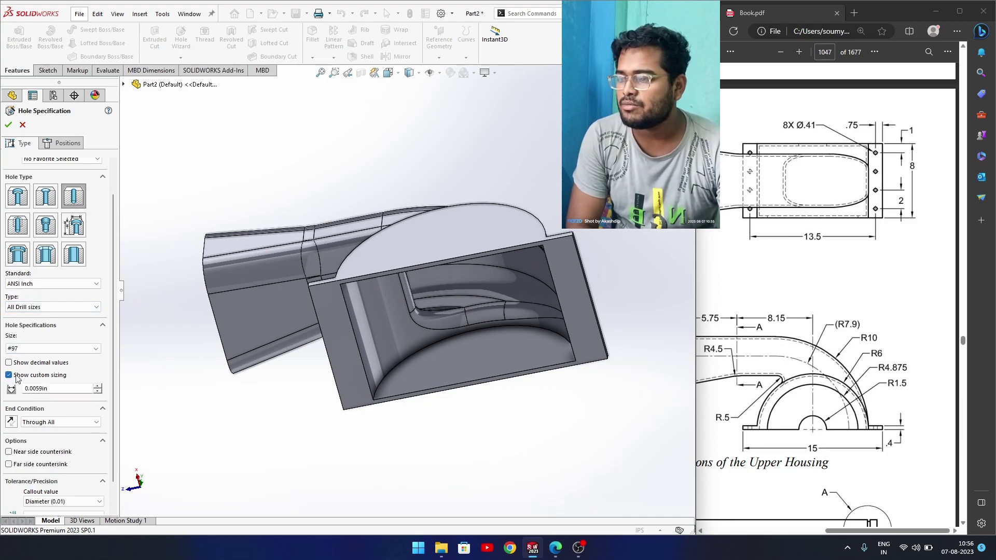
{"action": "scroll", "coordinate": [114, 379], "scroll_direction": "down", "scroll_amount": 1}
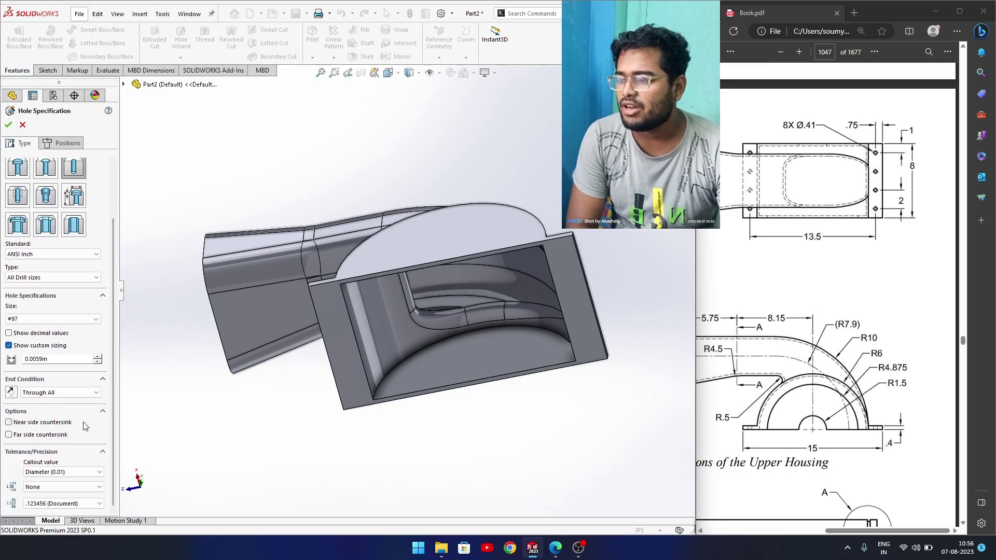
{"action": "left_click", "coordinate": [9, 424]}
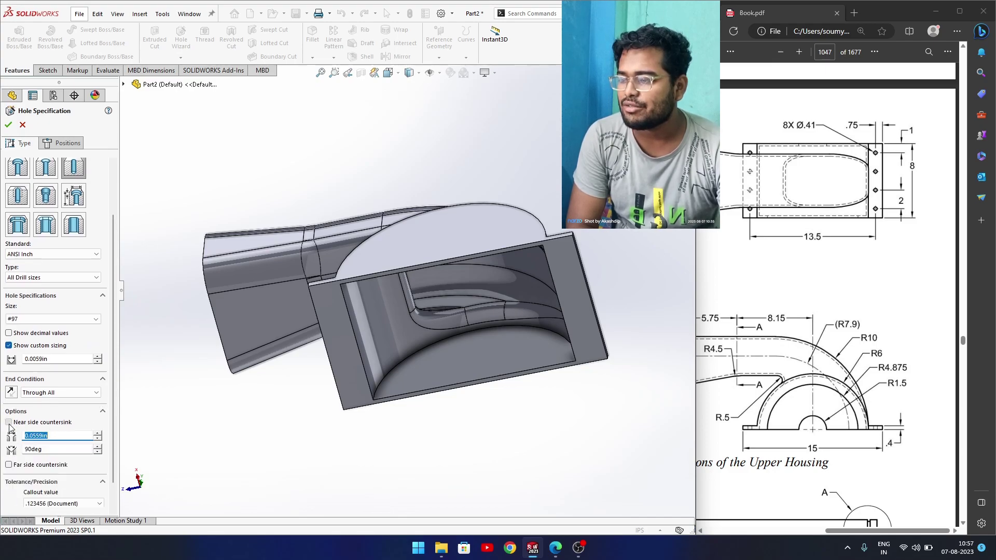
{"action": "left_click", "coordinate": [8, 423]}
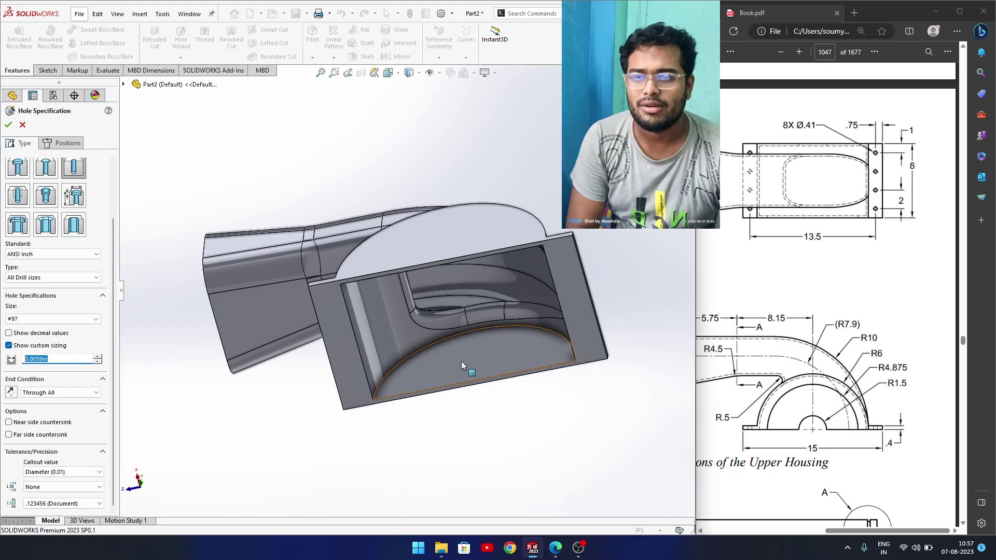
{"action": "type", "text": "0."}
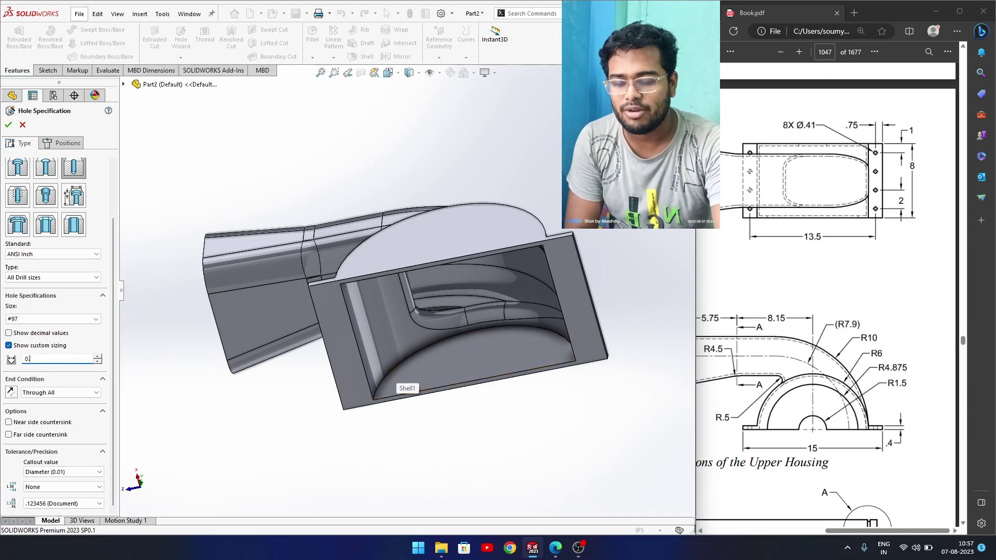
{"action": "type", "text": "41"}
{"action": "key", "text": "Return"}
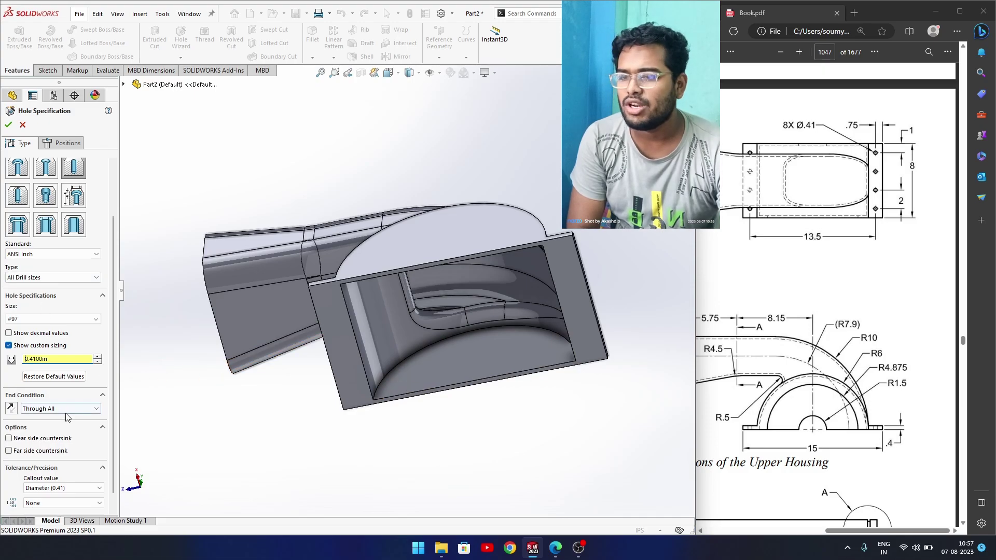
Place one hole with a 3D positioning sketch on the flange's underside near a corner and view that face straight on
{"action": "left_click", "coordinate": [63, 146]}
{"action": "left_click", "coordinate": [57, 234]}
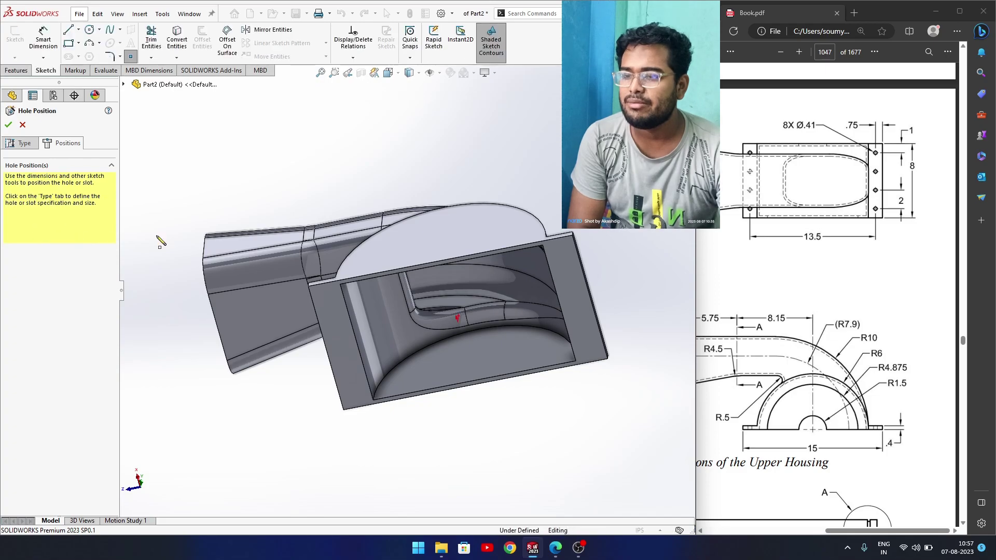
{"action": "left_click", "coordinate": [564, 258]}
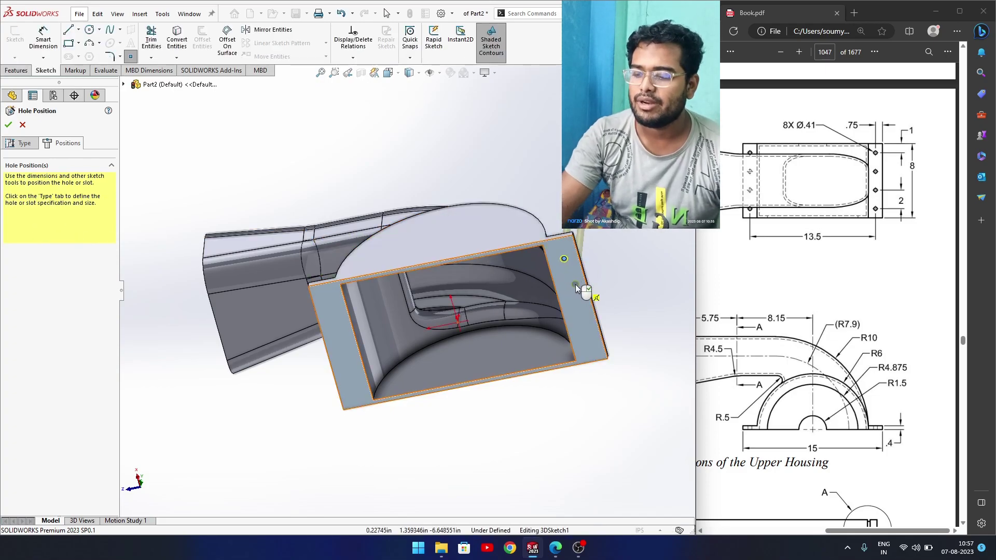
{"action": "key", "text": "Escape"}
{"action": "key", "text": "space"}
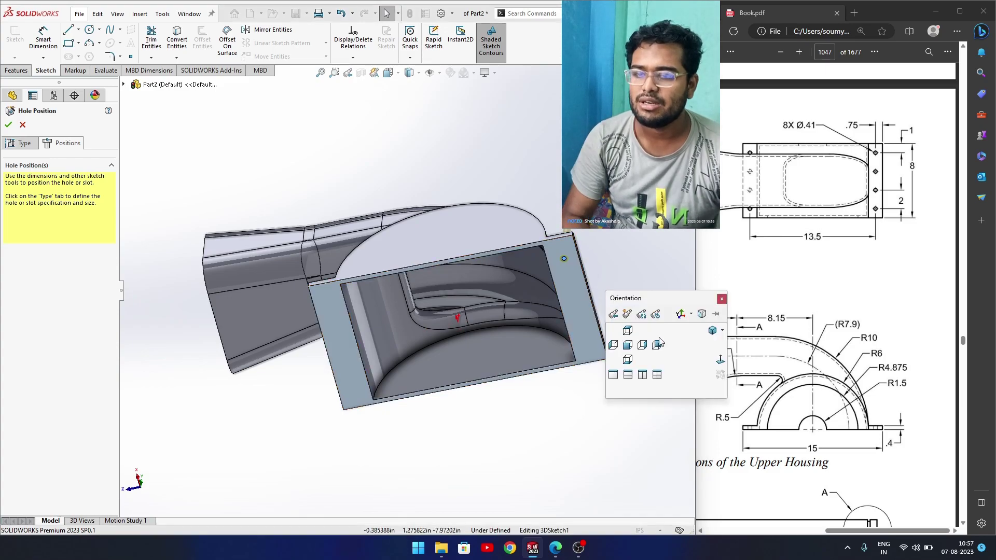
{"action": "left_click", "coordinate": [720, 359]}
{"action": "scroll", "coordinate": [395, 183], "scroll_direction": "down", "scroll_amount": 5}
{"action": "scroll", "coordinate": [394, 183], "scroll_direction": "down", "scroll_amount": 1}
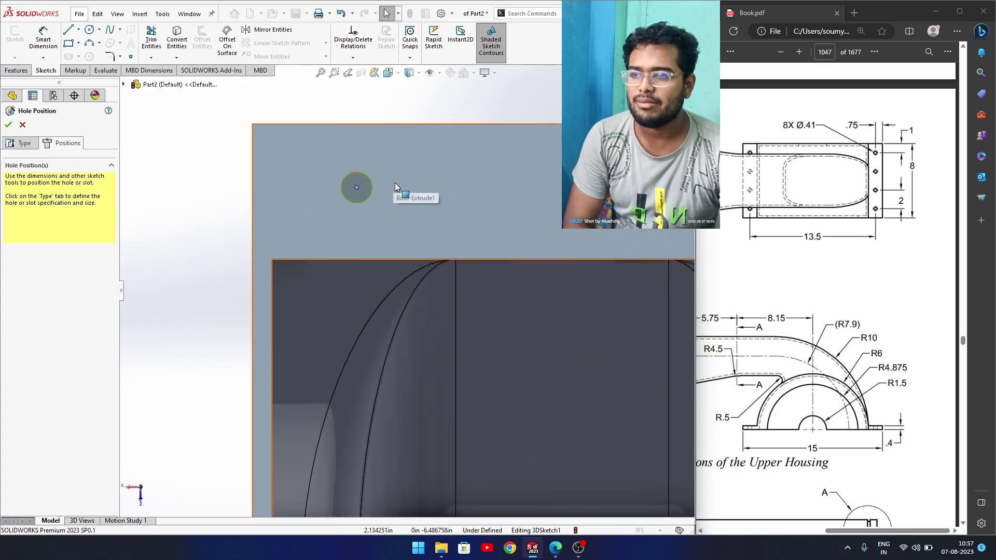
Dimension the hole's centre 1 in from the nearby long side edge of the base
{"action": "left_click", "coordinate": [213, 157]}
{"action": "right_click_drag", "start_coordinate": [198, 151], "coordinate": [191, 91]}
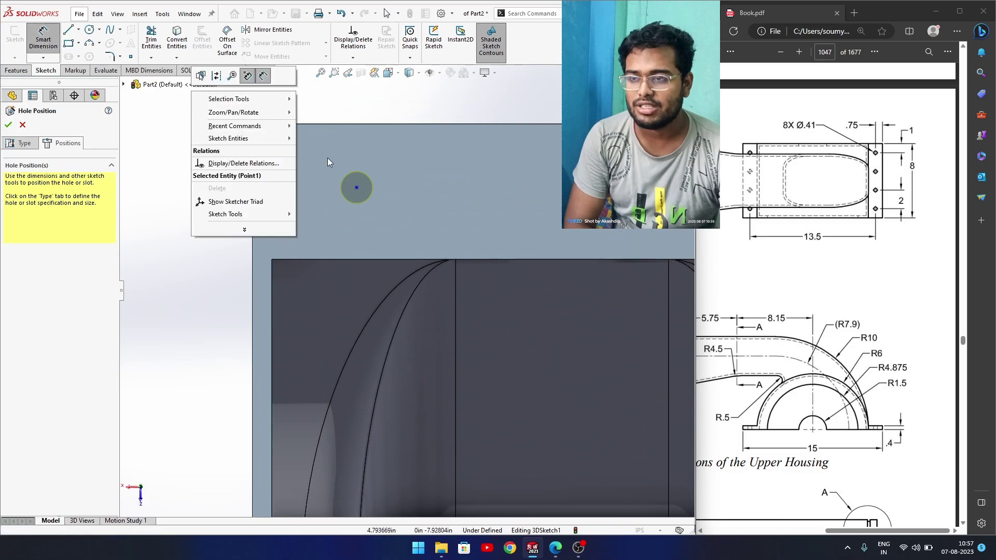
{"action": "right_click_drag", "start_coordinate": [165, 251], "coordinate": [162, 196]}
{"action": "right_click_drag", "start_coordinate": [186, 233], "coordinate": [190, 197]}
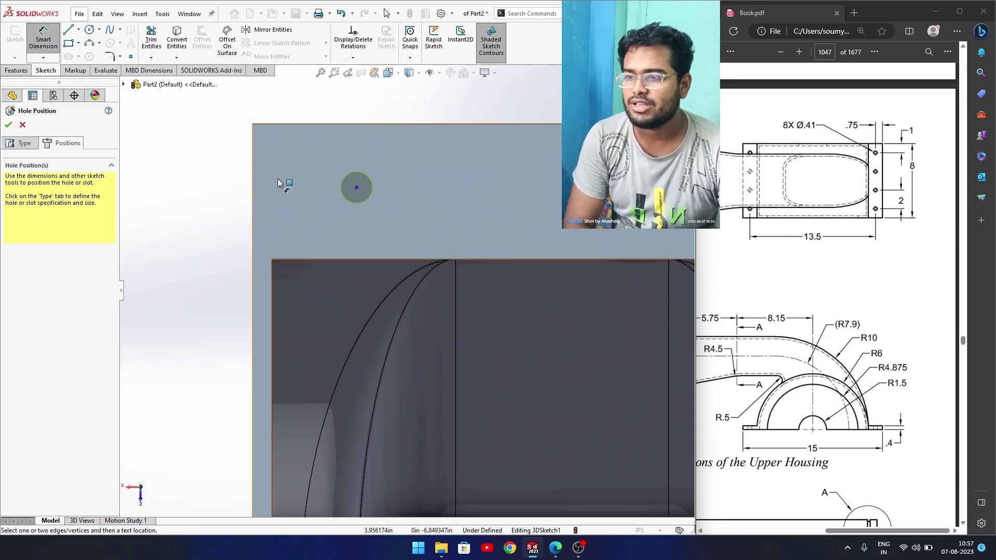
{"action": "left_click", "coordinate": [357, 188]}
{"action": "left_click", "coordinate": [253, 210]}
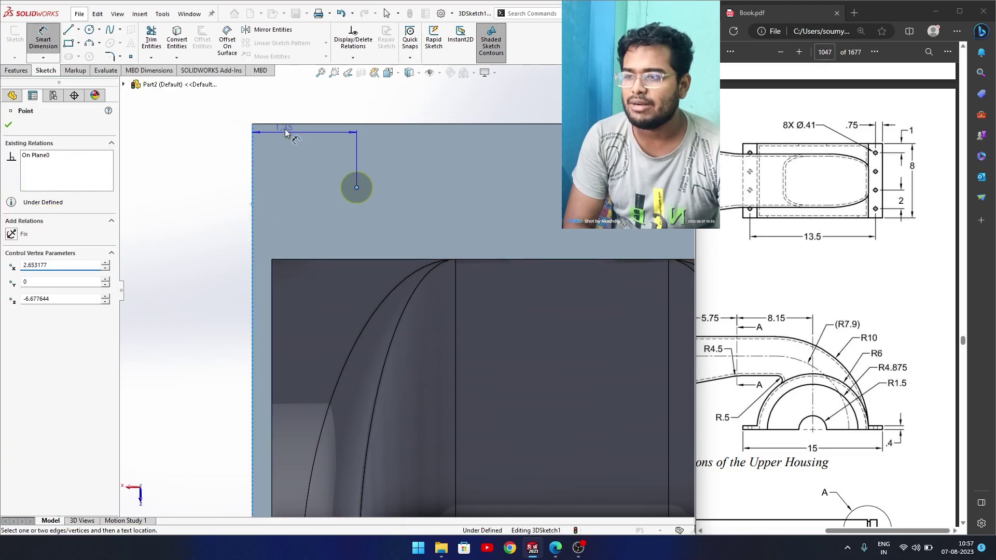
{"action": "left_click", "coordinate": [291, 104]}
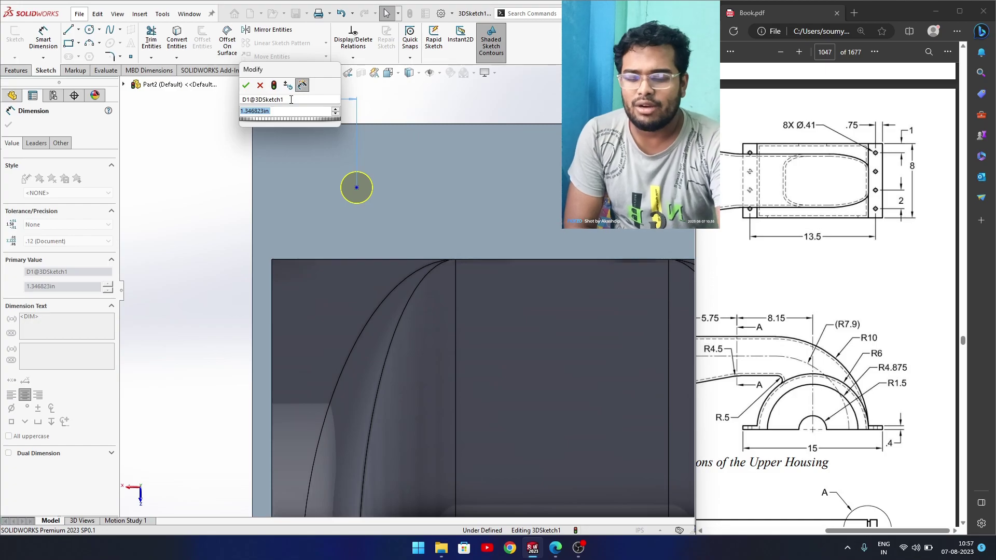
{"action": "type", "text": "1"}
{"action": "key", "text": "Return"}
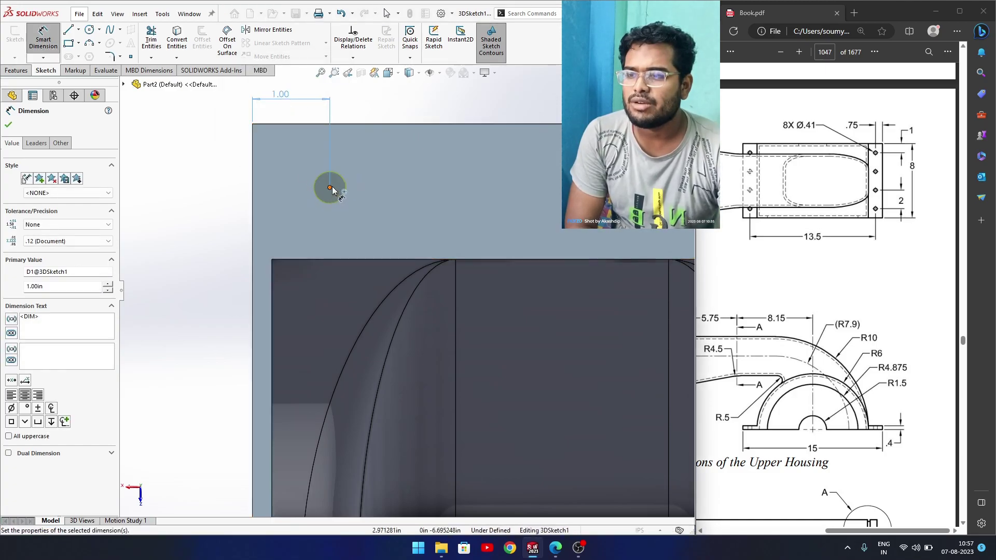
{"action": "left_click", "coordinate": [253, 204]}
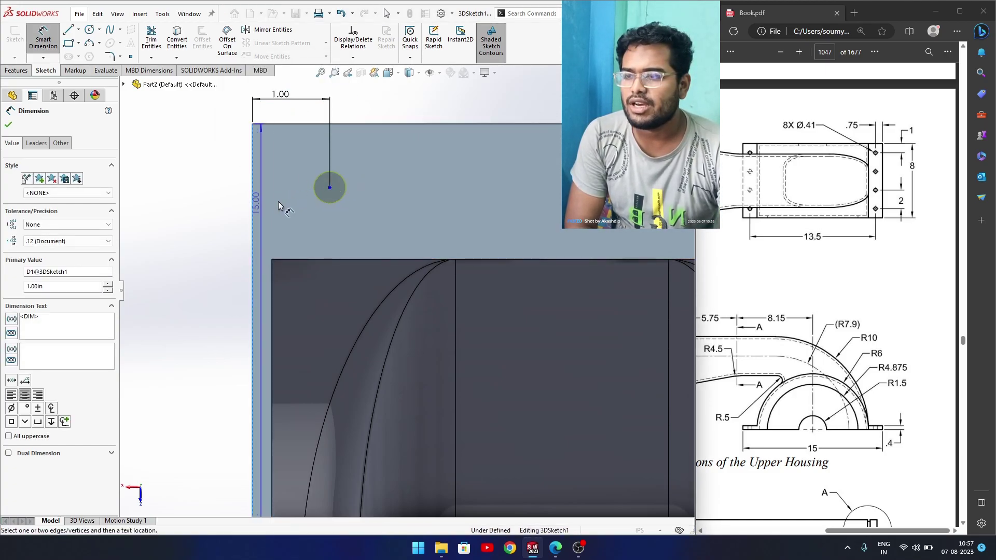
{"action": "left_click", "coordinate": [329, 188]}
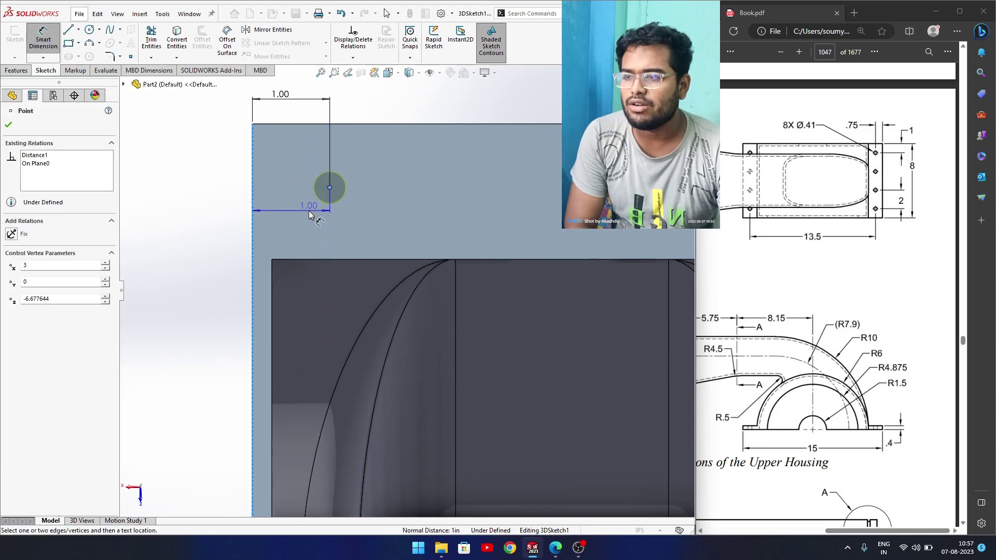
{"action": "left_click", "coordinate": [305, 220]}
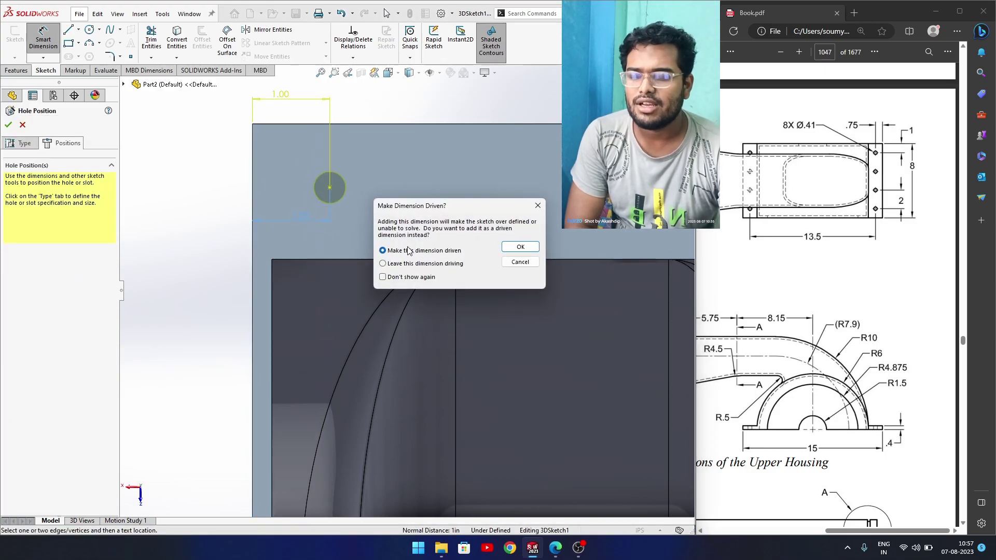
{"action": "left_click", "coordinate": [520, 262]}
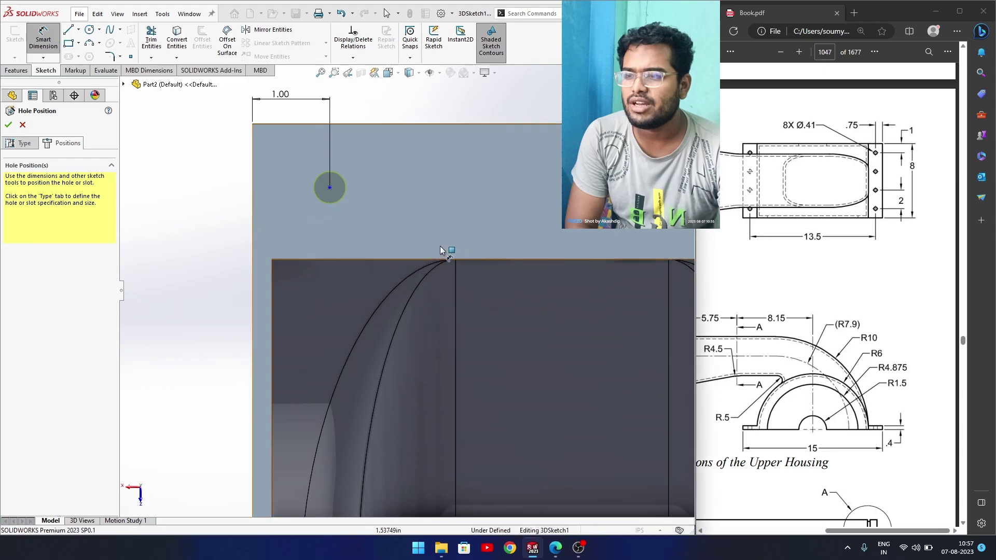
{"action": "scroll", "coordinate": [407, 231], "scroll_direction": "up", "scroll_amount": 3}
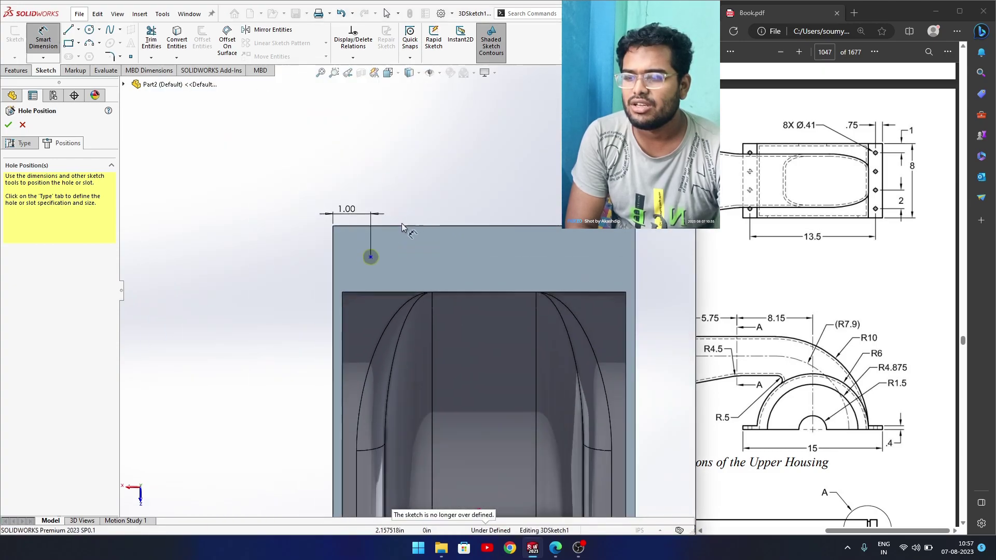
{"action": "scroll", "coordinate": [405, 234], "scroll_direction": "down", "scroll_amount": 1}
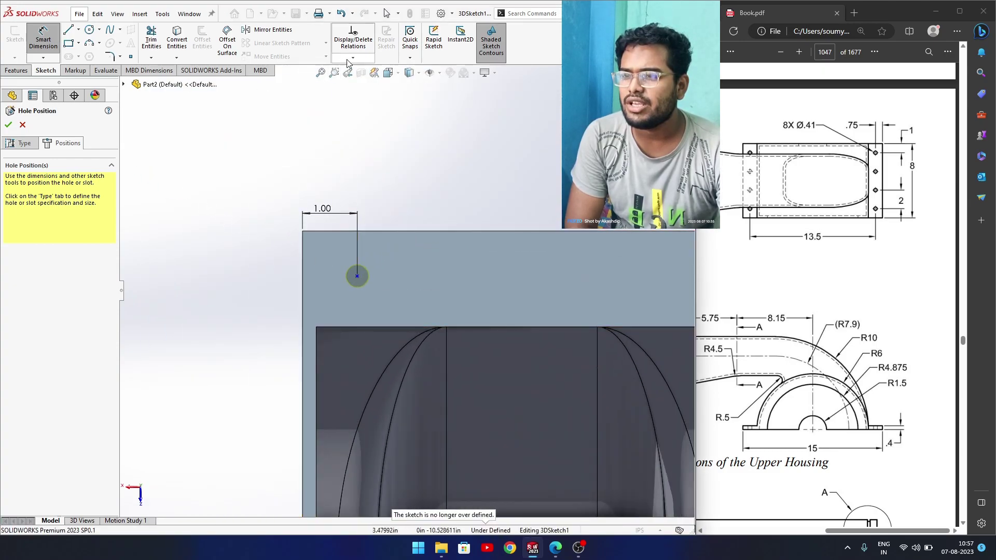
{"action": "left_click", "coordinate": [440, 75]}
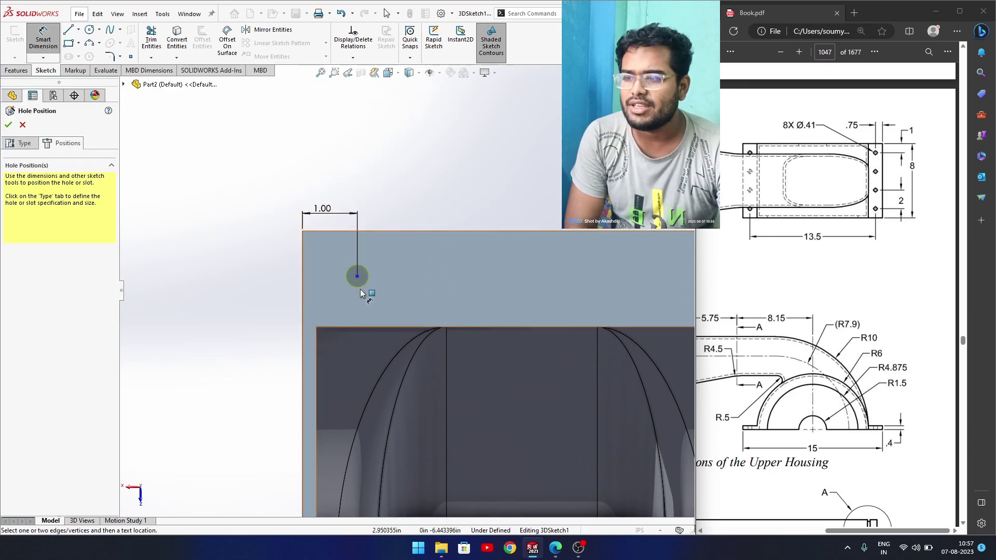
{"action": "left_click", "coordinate": [341, 281]}
{"action": "left_click", "coordinate": [303, 281]}
{"action": "left_click", "coordinate": [325, 164]}
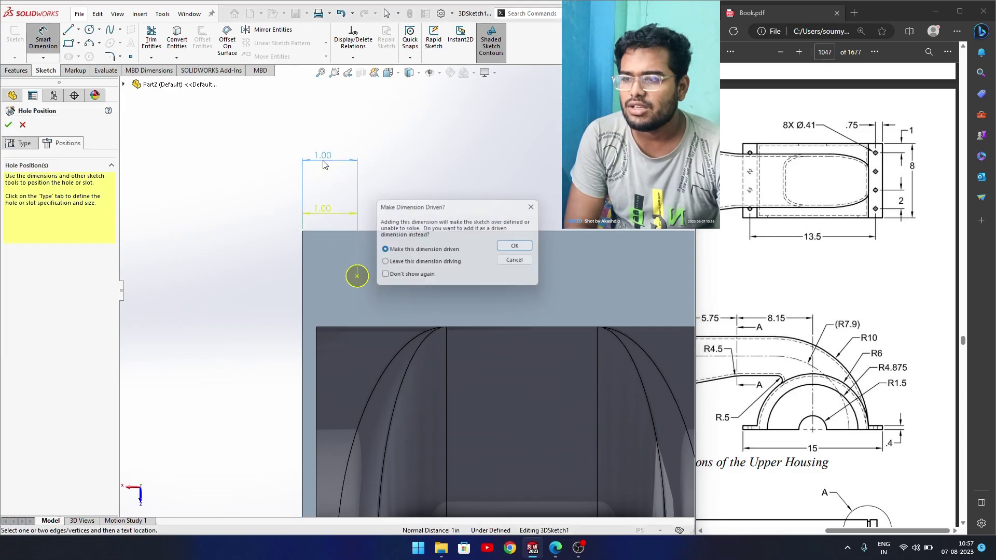
{"action": "left_click", "coordinate": [520, 262]}
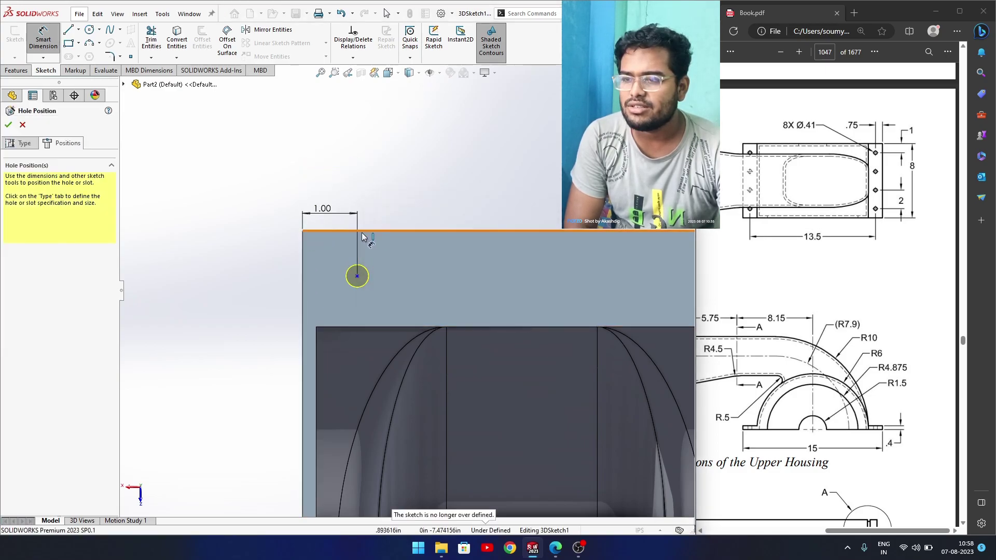
Dimension the hole's centre 0.75 in from the flange's short outer edge and finish the hole
{"action": "left_click", "coordinate": [357, 277]}
{"action": "left_click", "coordinate": [269, 255]}
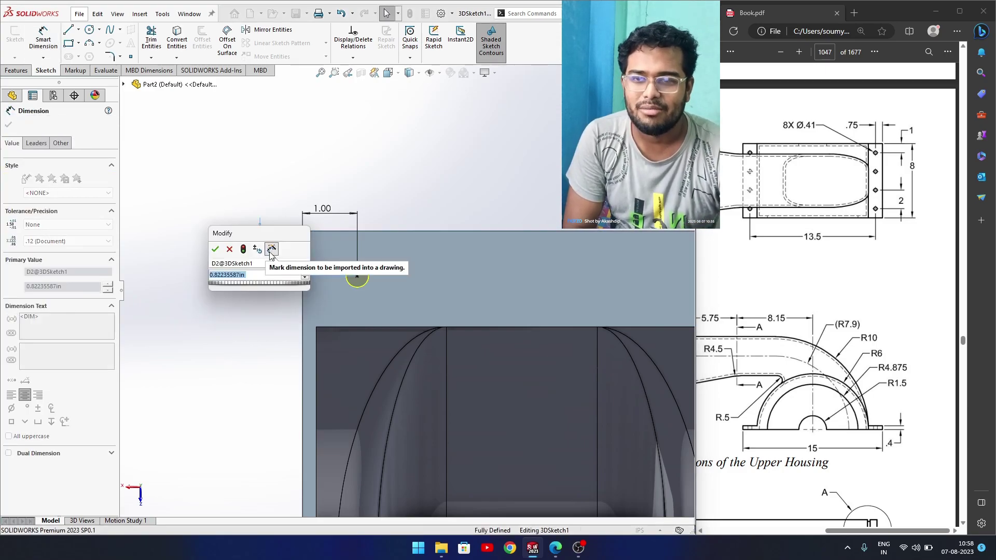
{"action": "type", "text": "0.75"}
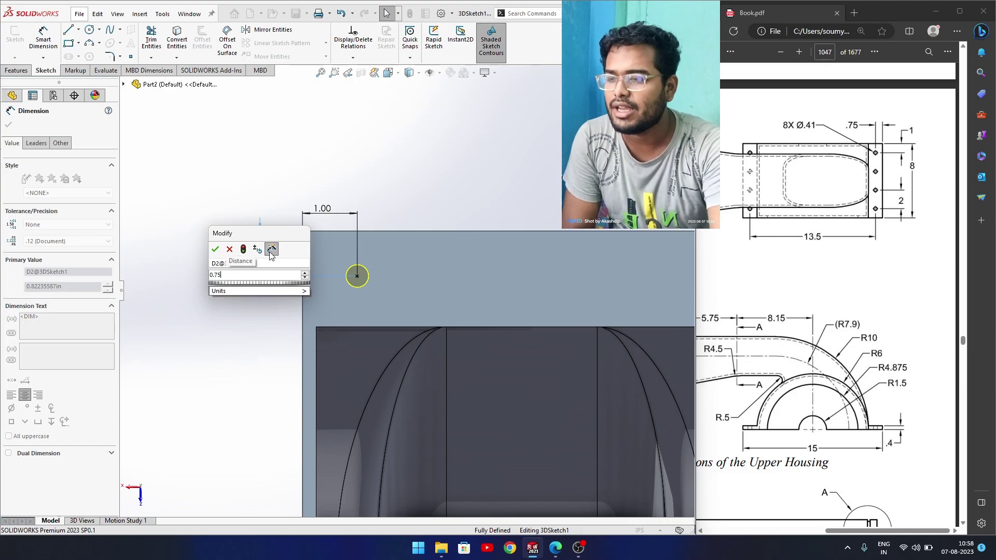
{"action": "key", "text": "Return"}
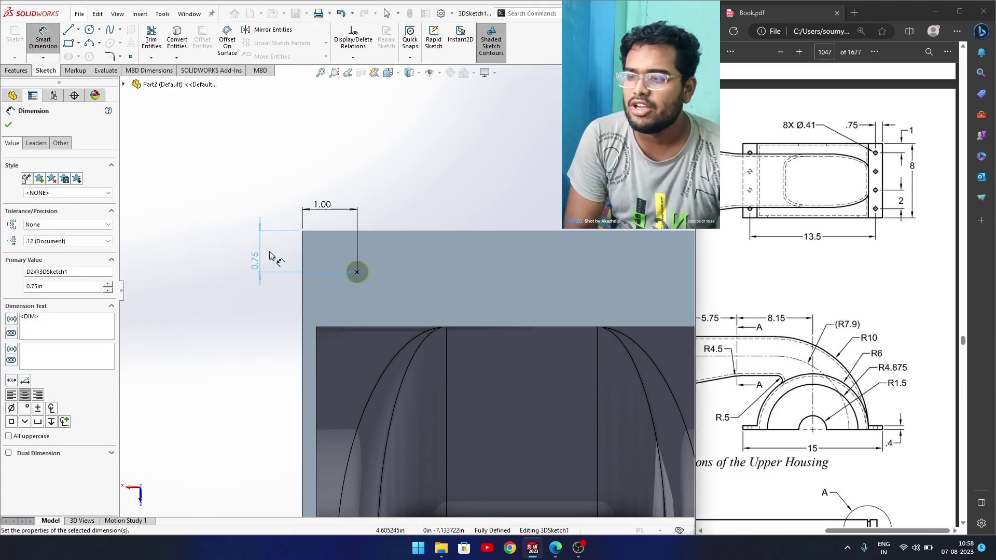
{"action": "key", "text": "Escape"}
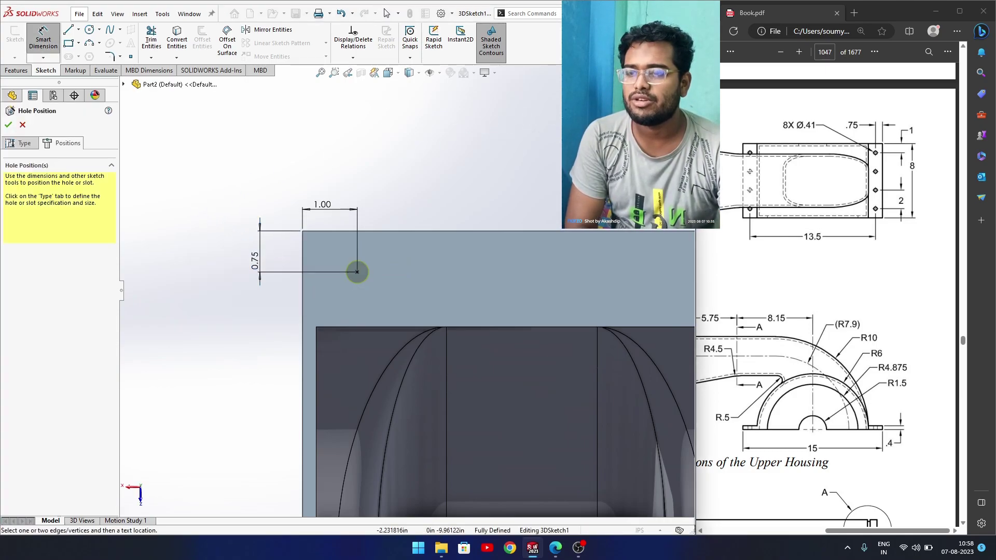
{"action": "key", "text": "Return"}
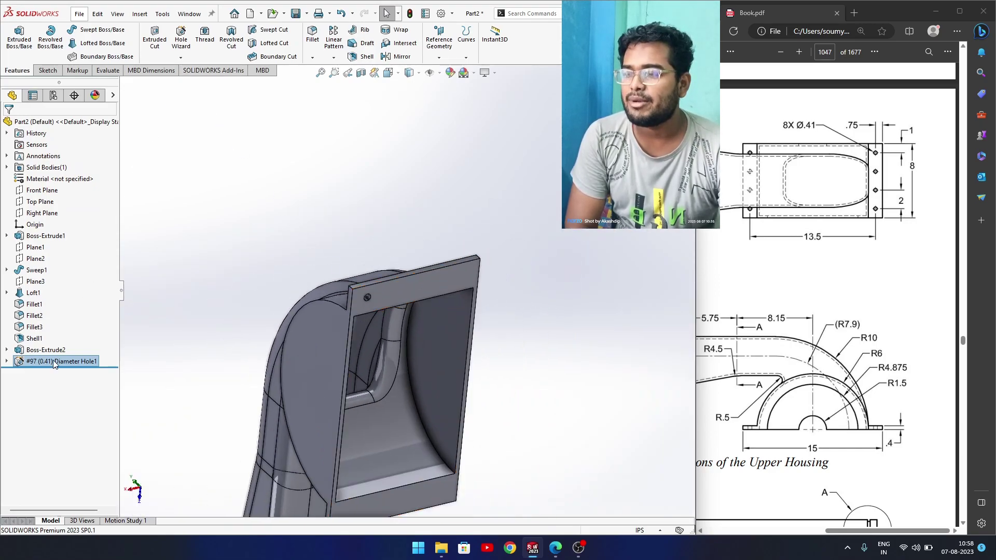
Start a linear pattern of the 0.41 in hole along the flange's short outer edge with four instances spaced 2 in
{"action": "left_click", "coordinate": [335, 41]}
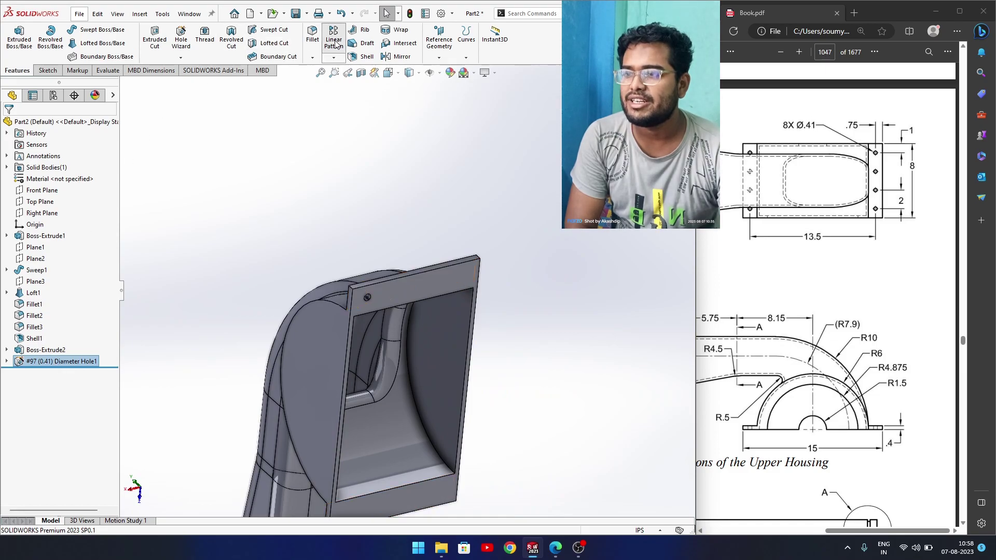
{"action": "left_click", "coordinate": [403, 279]}
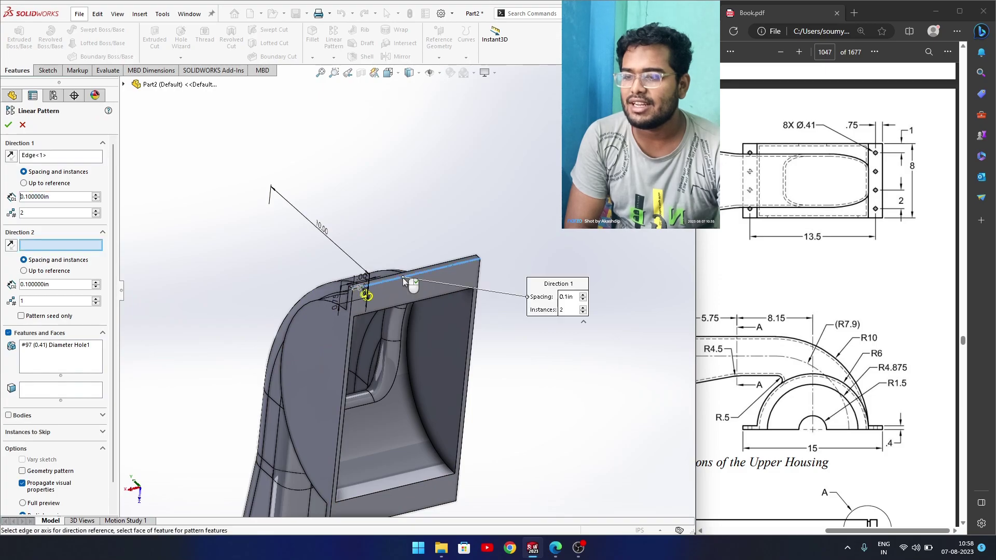
{"action": "middle_click_drag", "start_coordinate": [344, 332], "coordinate": [287, 296]}
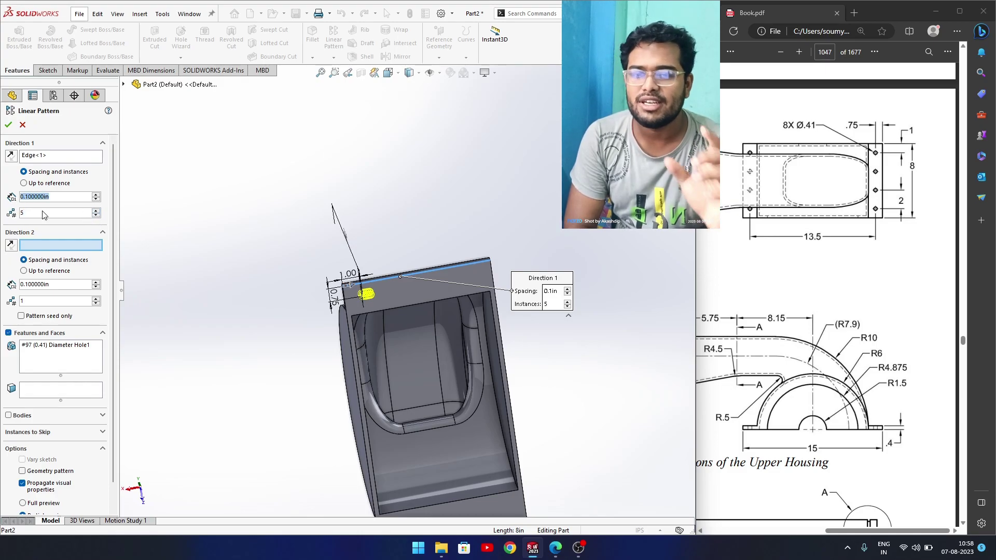
{"action": "type", "text": "2"}
{"action": "key", "text": "Return"}
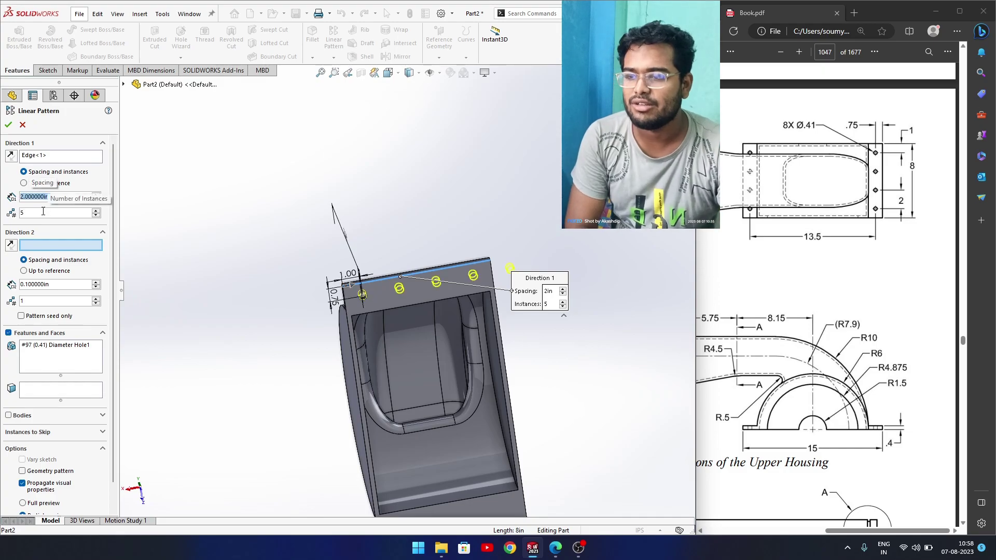
{"action": "scroll", "coordinate": [459, 336], "scroll_direction": "down", "scroll_amount": 3}
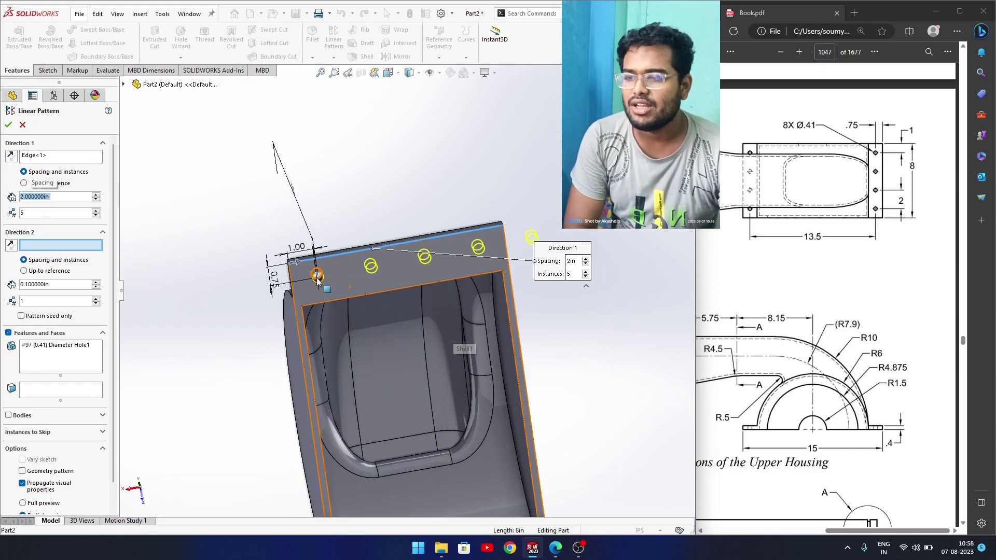
{"action": "left_click", "coordinate": [96, 216]}
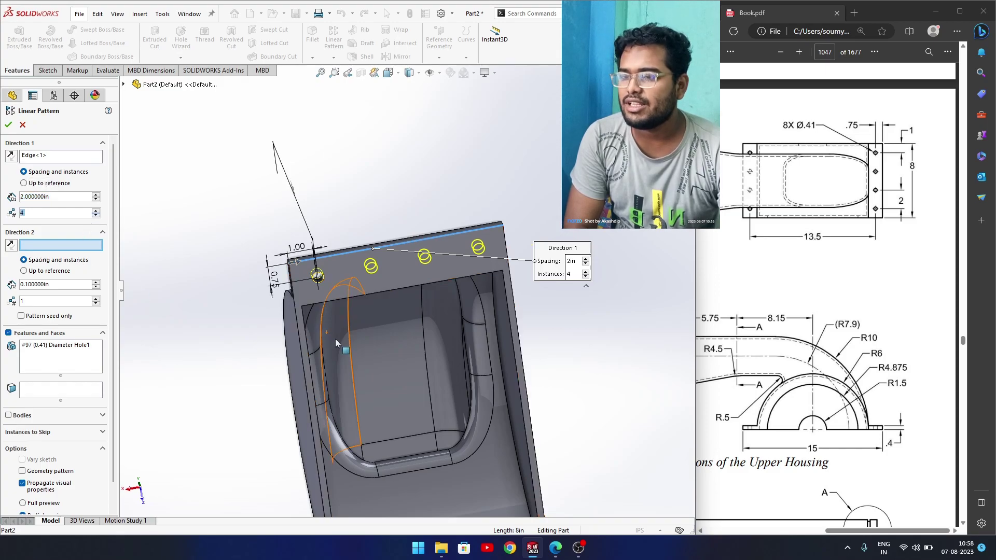
Add a second pattern direction along the base's long inner edge with two instances spaced 13.5 in towards the opposite flange, and finish the pattern
{"action": "scroll", "coordinate": [402, 389], "scroll_direction": "up", "scroll_amount": 3}
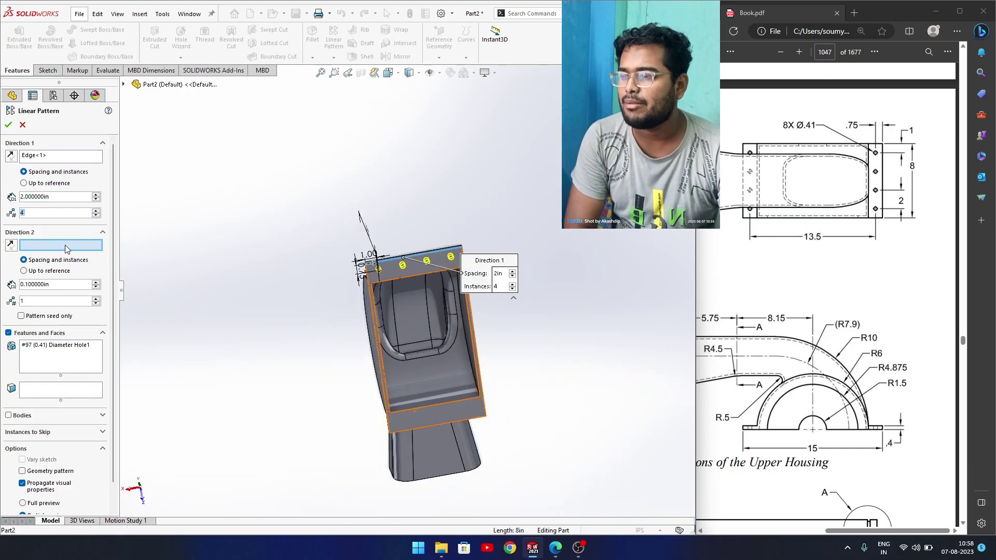
{"action": "scroll", "coordinate": [483, 353], "scroll_direction": "down", "scroll_amount": 3}
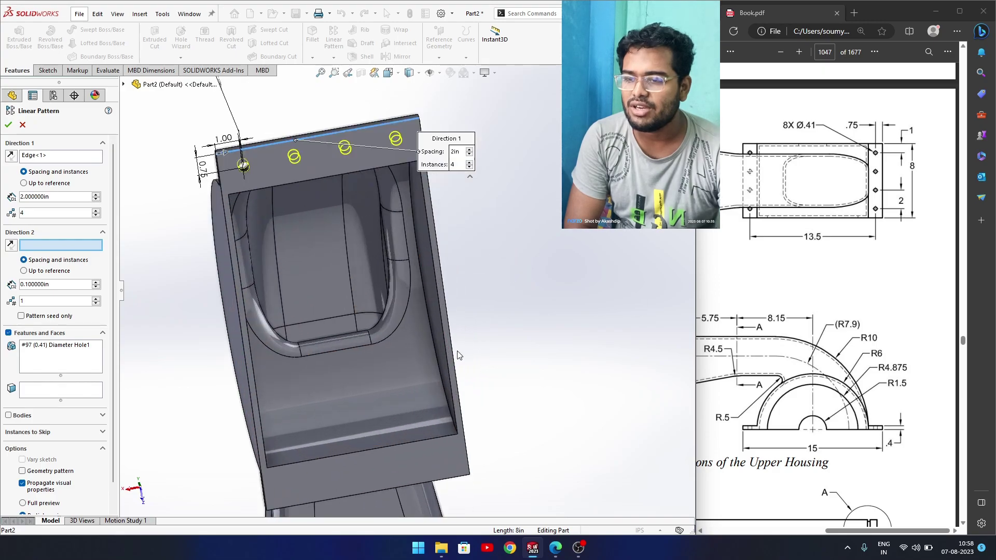
{"action": "left_click", "coordinate": [447, 356]}
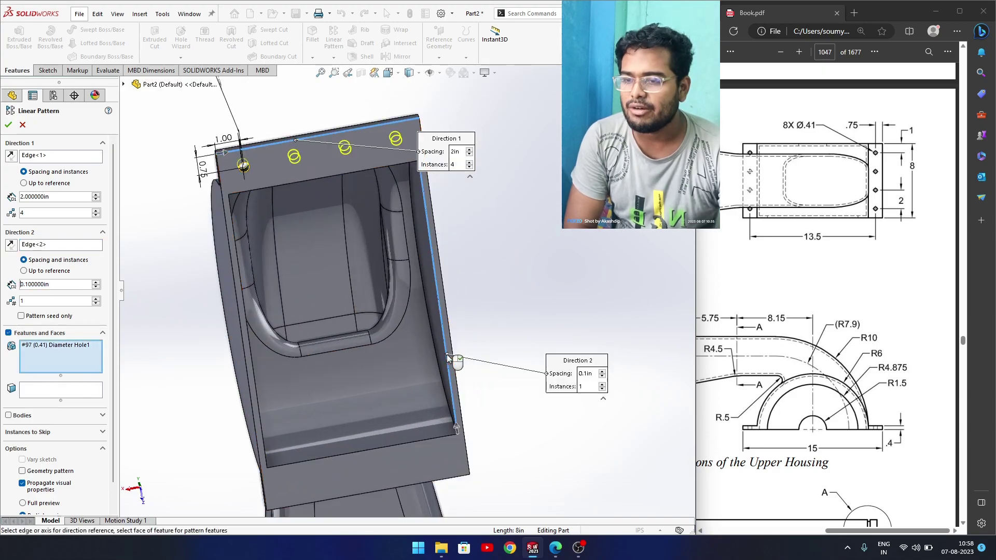
{"action": "scroll", "coordinate": [319, 292], "scroll_direction": "up", "scroll_amount": 3}
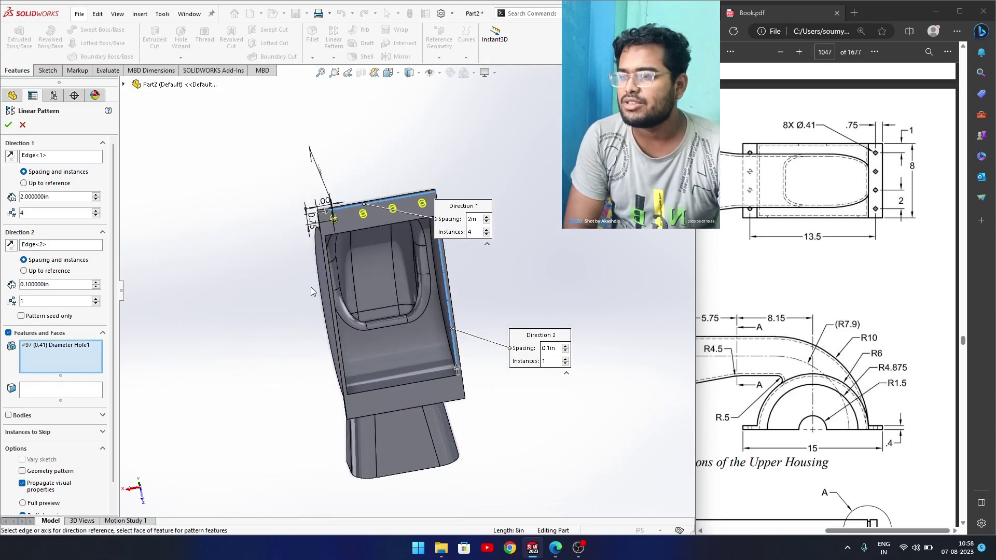
{"action": "scroll", "coordinate": [313, 288], "scroll_direction": "down", "scroll_amount": 2}
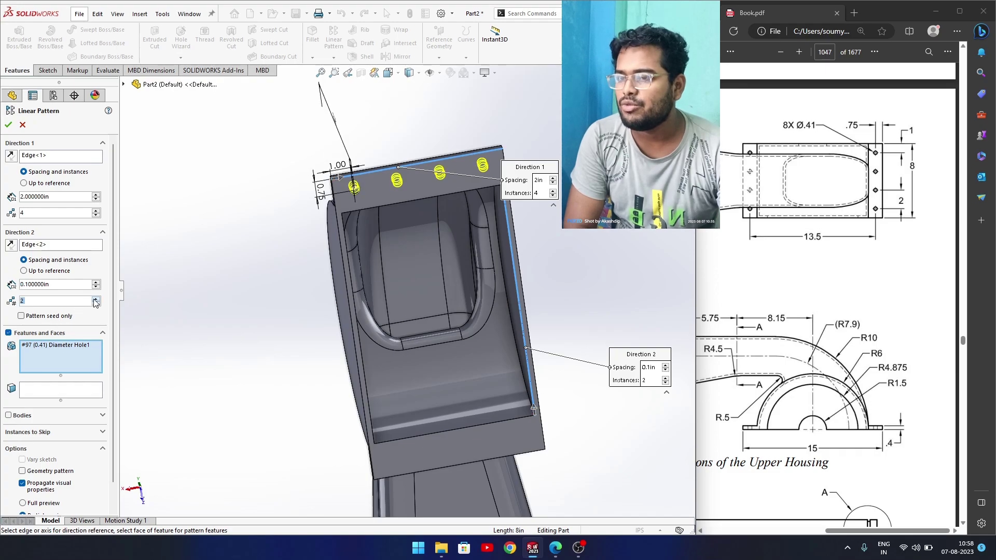
{"action": "left_click", "coordinate": [10, 248]}
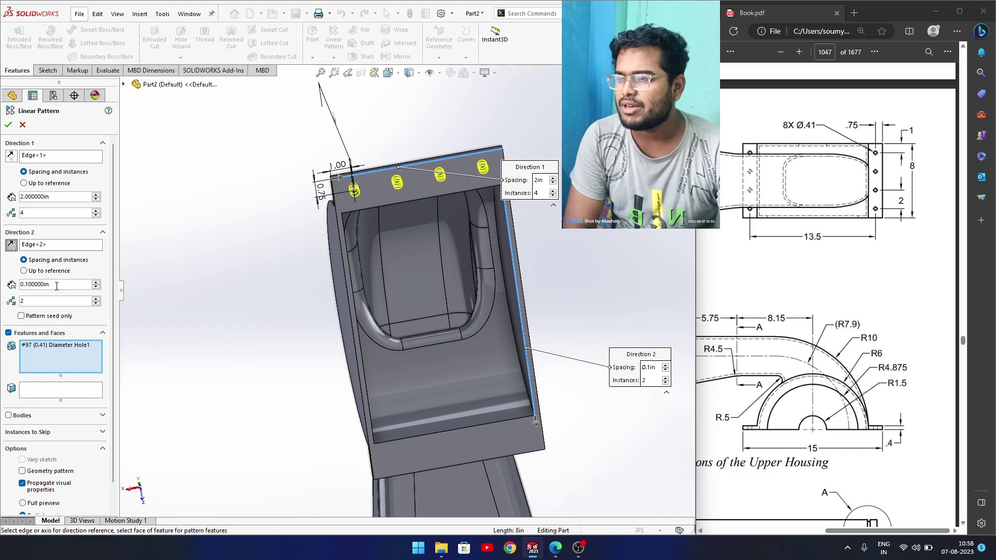
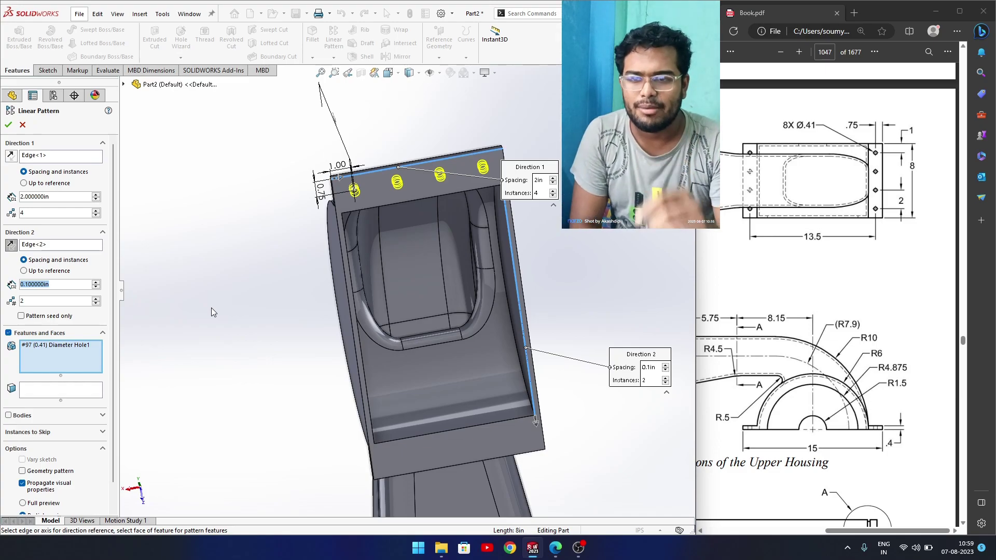
{"action": "type", "text": "13"}
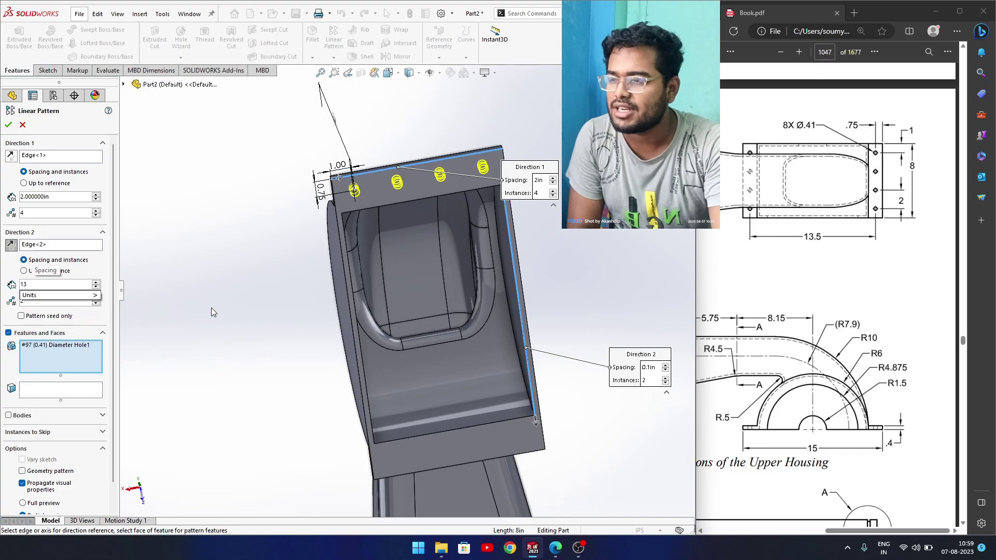
{"action": "type", "text": ".5"}
{"action": "key", "text": "Return"}
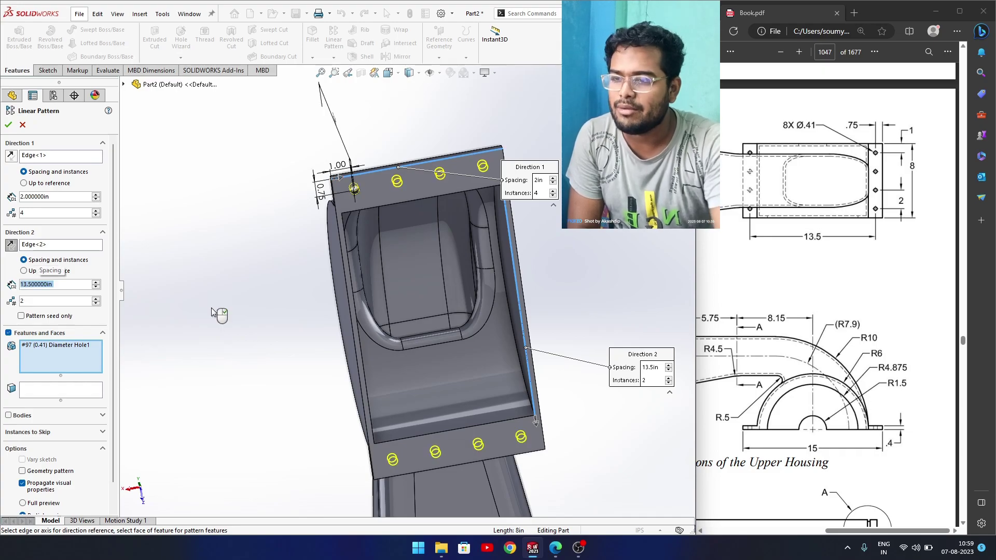
{"action": "left_click", "coordinate": [9, 125]}
Edit the seed flange hole so its end condition is Up To Next, keeping it from cutting into the duct
{"action": "middle_click_drag", "start_coordinate": [276, 285], "coordinate": [527, 283]}
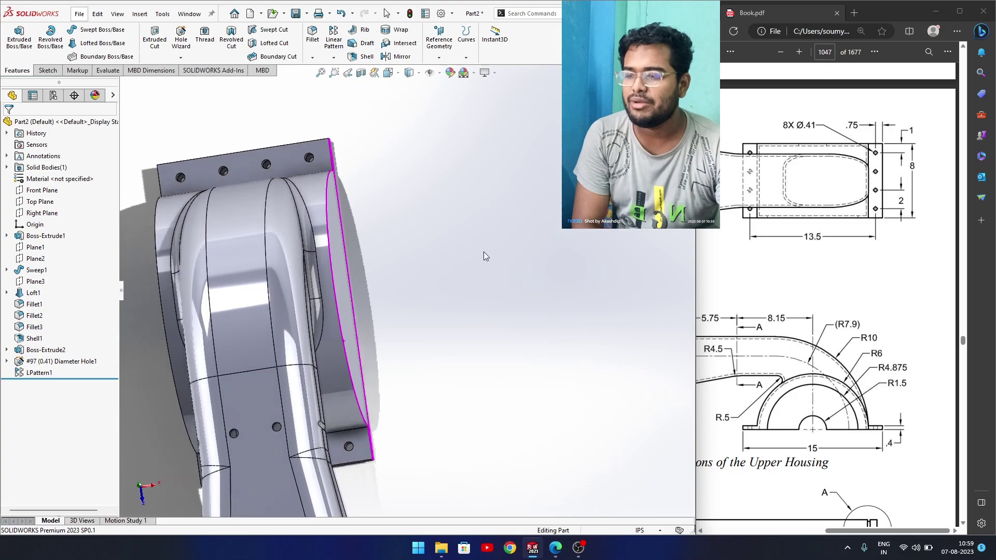
{"action": "middle_click_drag", "start_coordinate": [421, 417], "coordinate": [244, 363]}
{"action": "left_click", "coordinate": [33, 362]}
{"action": "right_click", "coordinate": [35, 361]}
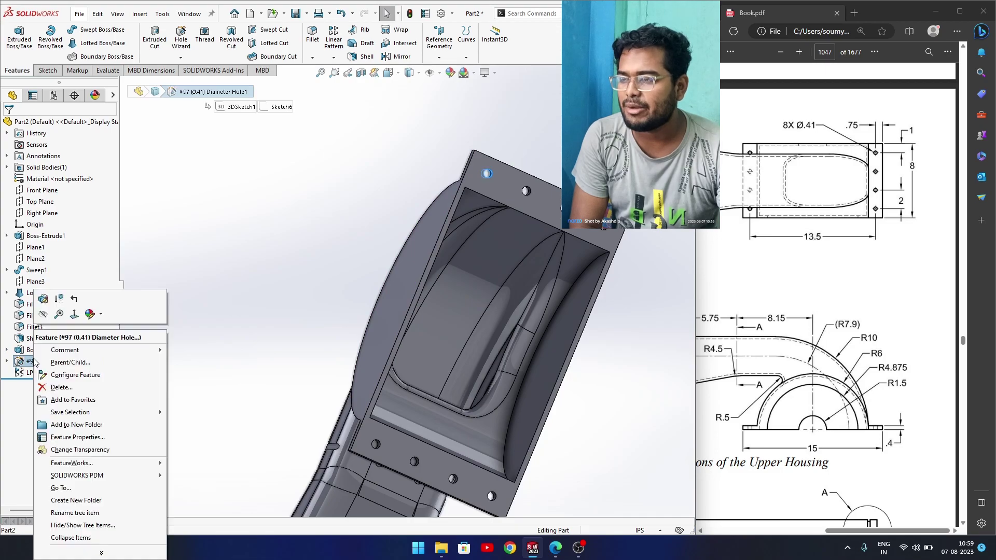
{"action": "left_click", "coordinate": [44, 300]}
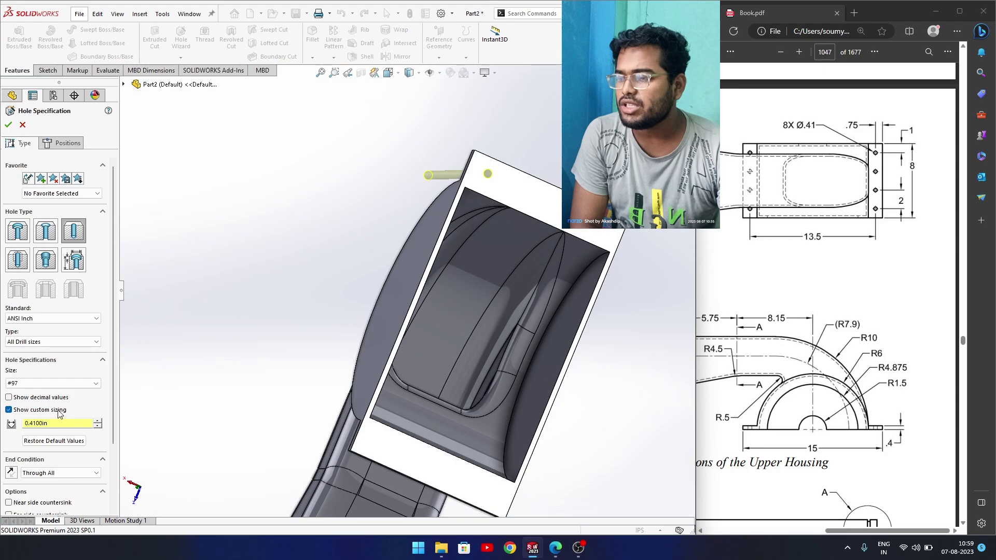
{"action": "scroll", "coordinate": [116, 444], "scroll_direction": "down", "scroll_amount": 3}
{"action": "middle_click_drag", "start_coordinate": [217, 421], "coordinate": [269, 423]}
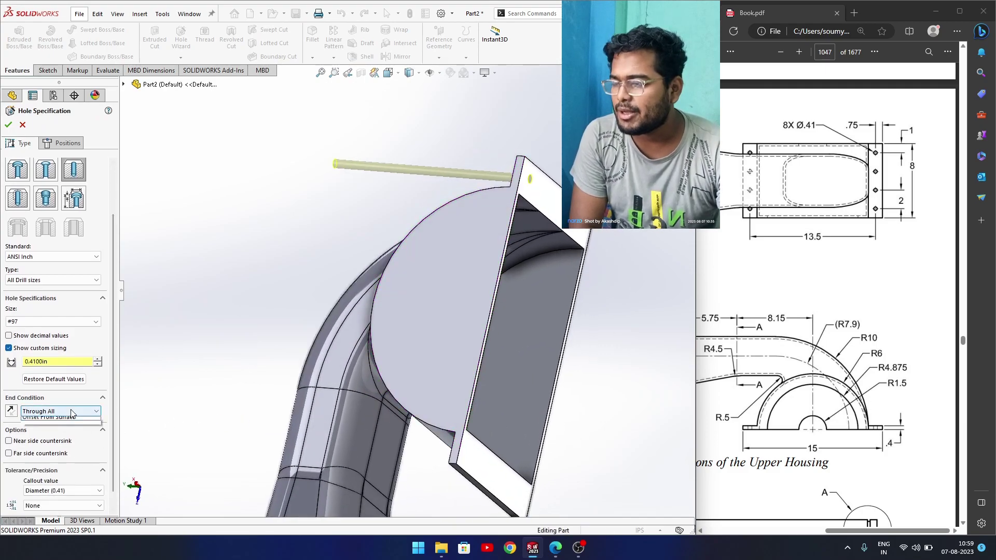
{"action": "left_click", "coordinate": [65, 412]}
{"action": "left_click", "coordinate": [37, 434]}
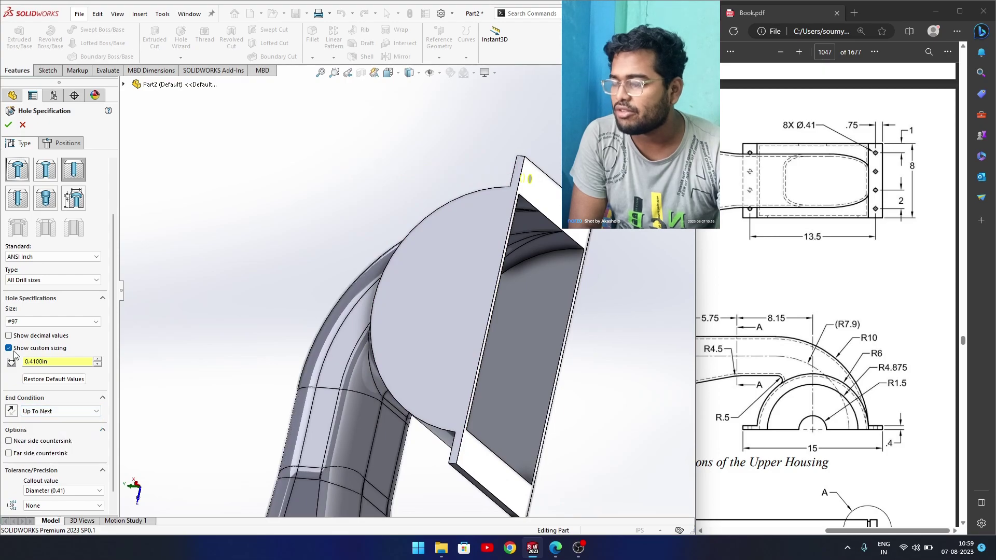
{"action": "left_click", "coordinate": [8, 124]}
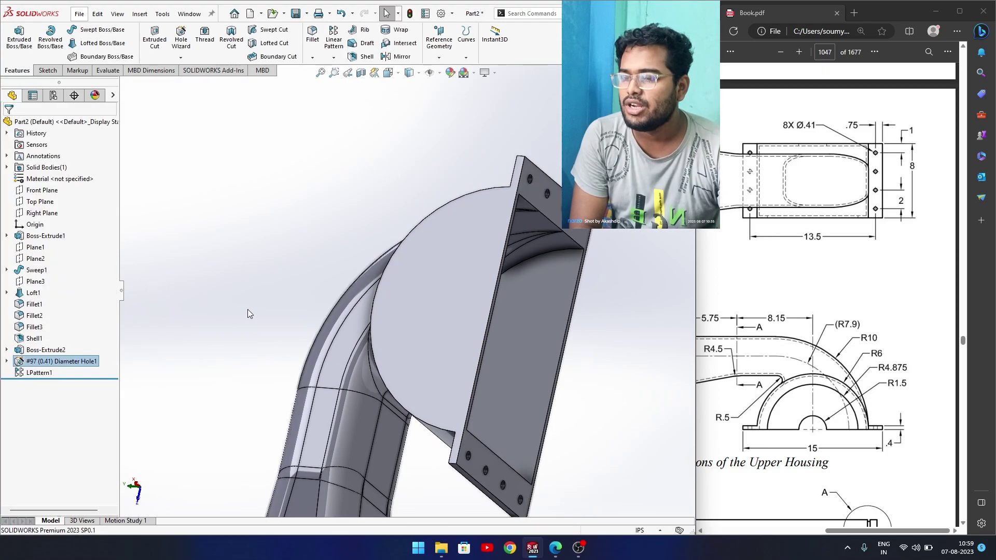
Start a sketch on the flat half-circle side face of the body and view it straight on
{"action": "middle_click_drag", "start_coordinate": [266, 327], "coordinate": [347, 390]}
{"action": "middle_click_drag", "start_coordinate": [285, 421], "coordinate": [149, 406]}
{"action": "middle_click_drag", "start_coordinate": [384, 224], "coordinate": [391, 260]}
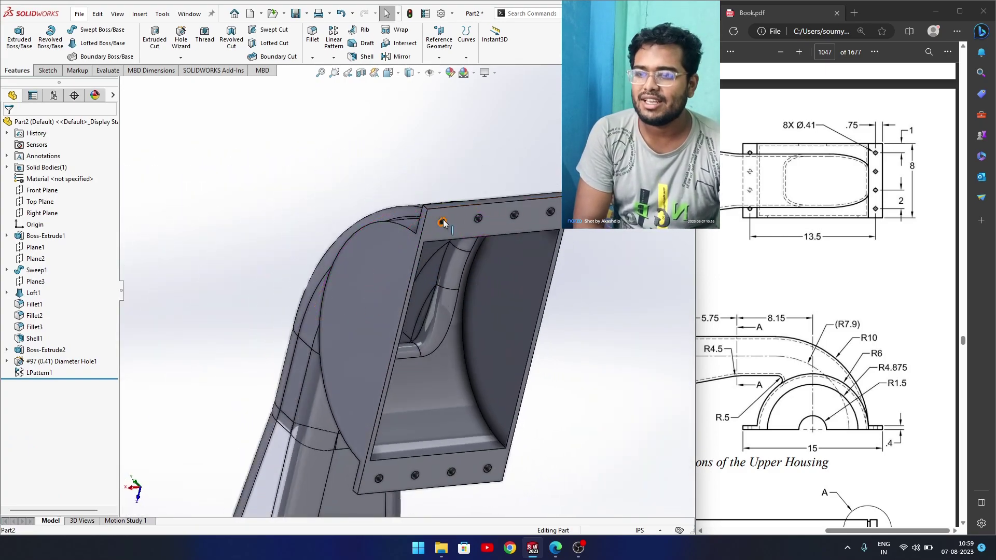
{"action": "middle_click_drag", "start_coordinate": [596, 249], "coordinate": [472, 407]}
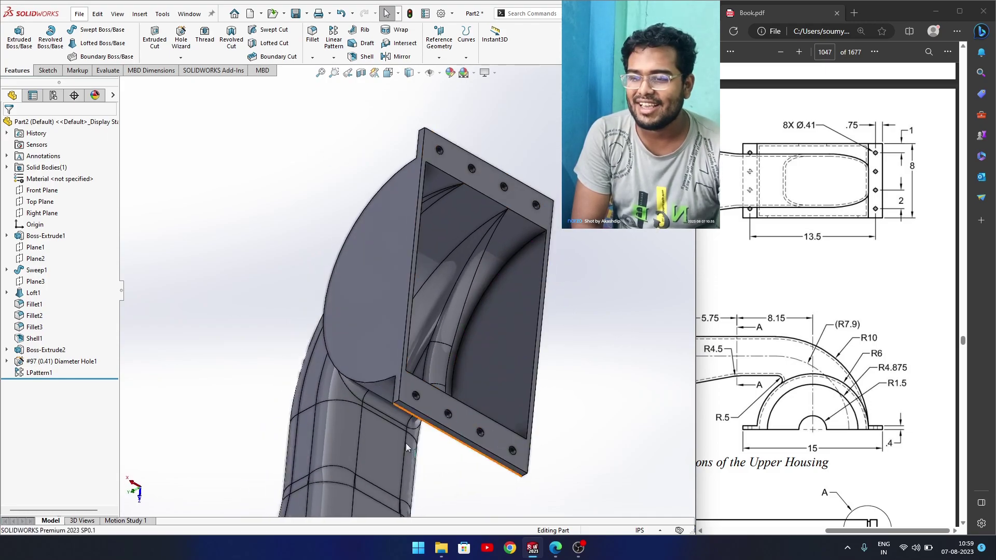
{"action": "middle_click_drag", "start_coordinate": [382, 462], "coordinate": [497, 206]}
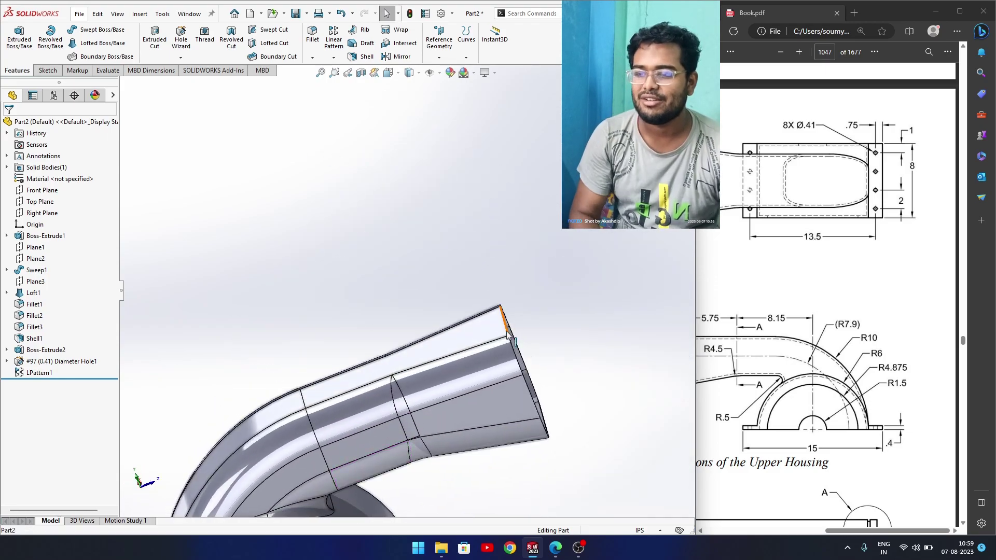
{"action": "middle_click_drag", "start_coordinate": [504, 349], "coordinate": [791, 465]}
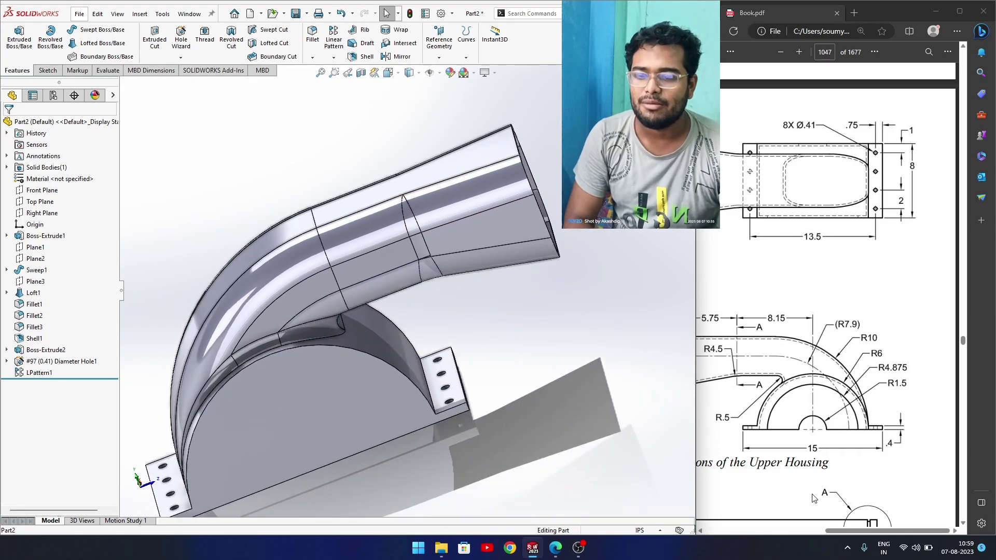
{"action": "middle_click_drag", "start_coordinate": [505, 366], "coordinate": [330, 441]}
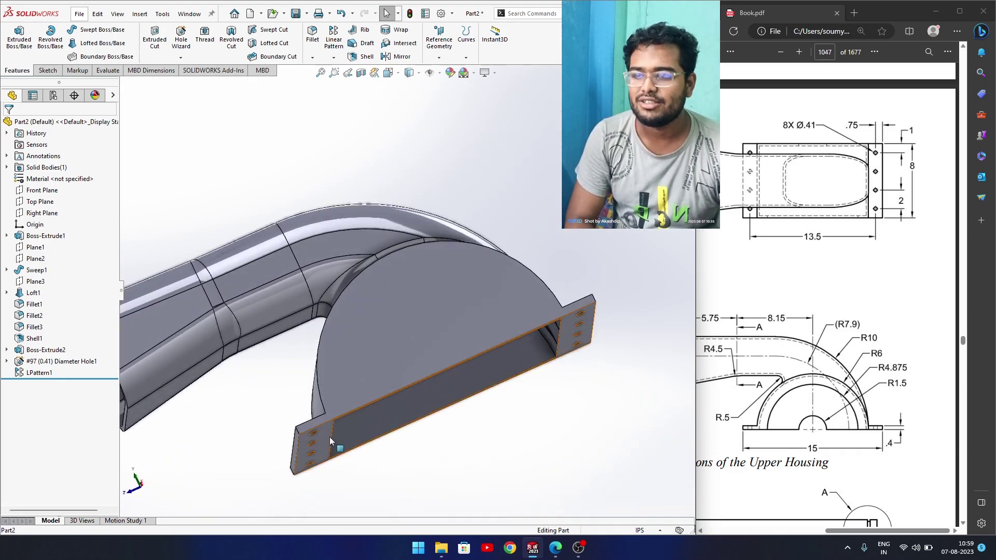
{"action": "left_click", "coordinate": [403, 333]}
{"action": "left_click", "coordinate": [443, 326]}
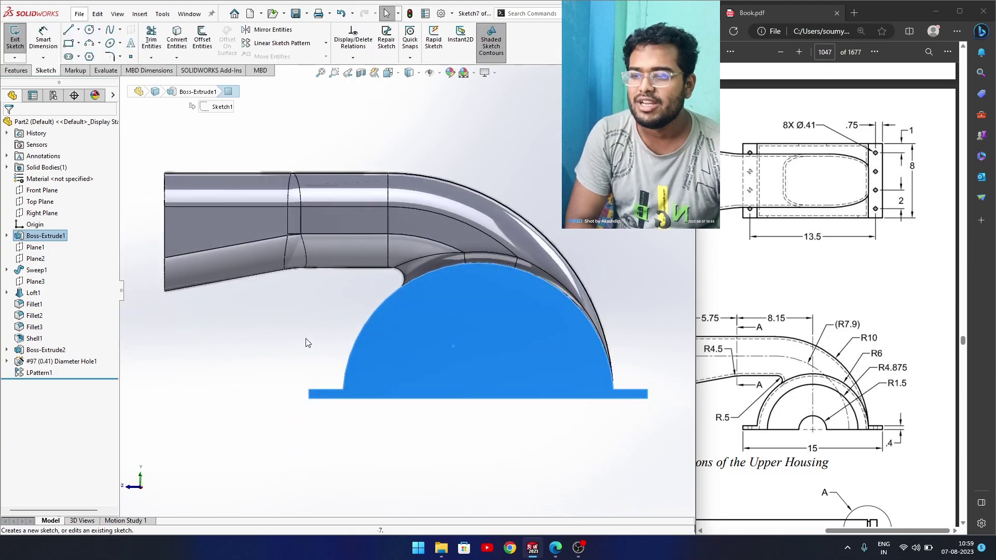
Sketch two concentric circles about 7.28 in and 3.65 in in diameter, centred on the origin, on the housing's flat semicircular face
{"action": "left_click", "coordinate": [100, 44]}
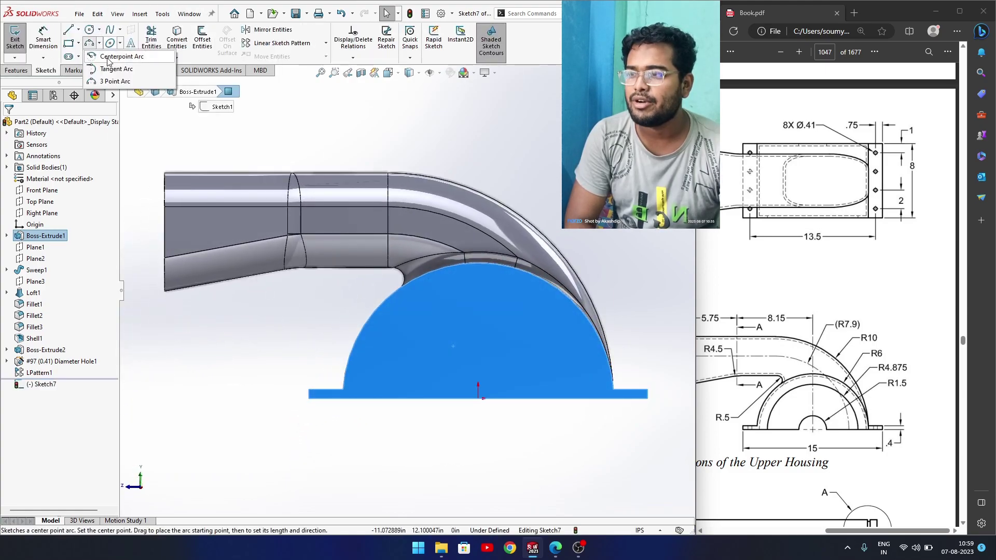
{"action": "left_click", "coordinate": [89, 30]}
{"action": "left_click", "coordinate": [479, 398]}
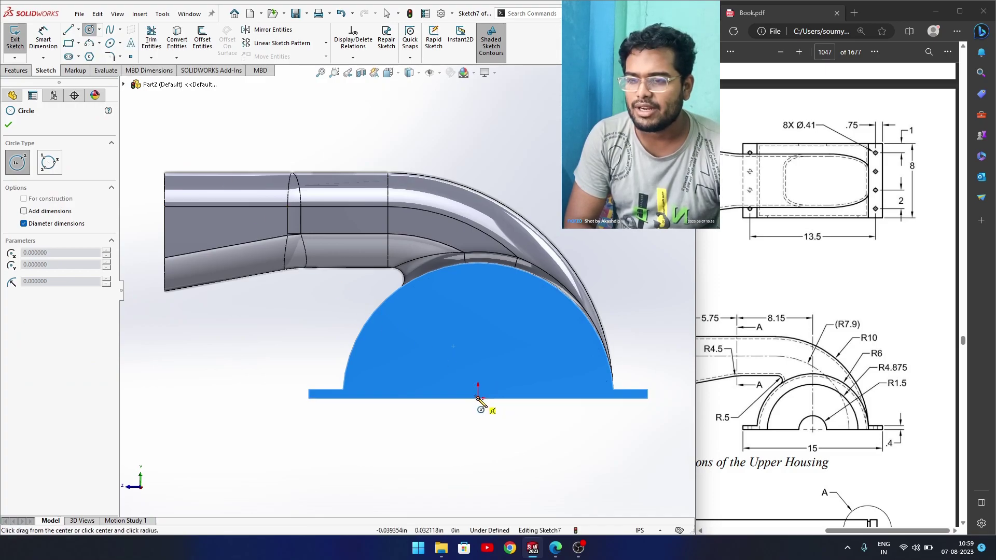
{"action": "left_click", "coordinate": [523, 330]}
{"action": "left_click", "coordinate": [479, 399]}
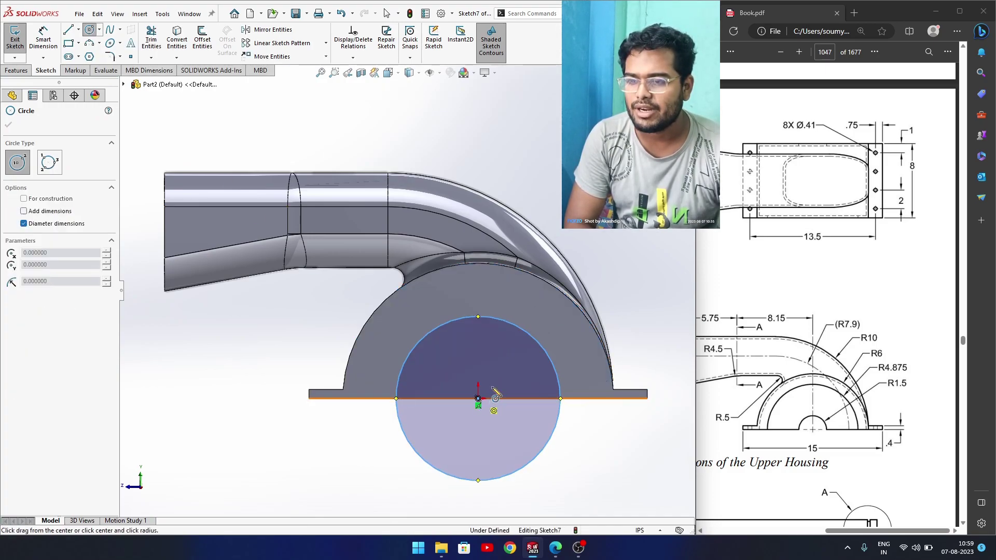
{"action": "left_click", "coordinate": [507, 370]}
Dimension the larger sketch circle's diameter as 1.5 in
{"action": "right_click_drag", "start_coordinate": [248, 421], "coordinate": [248, 394]}
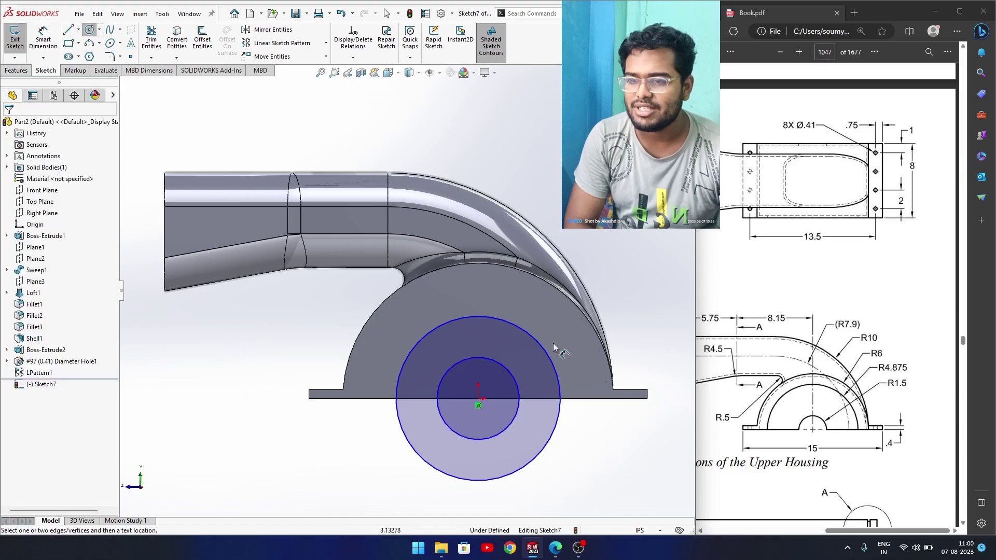
{"action": "left_click", "coordinate": [556, 375]}
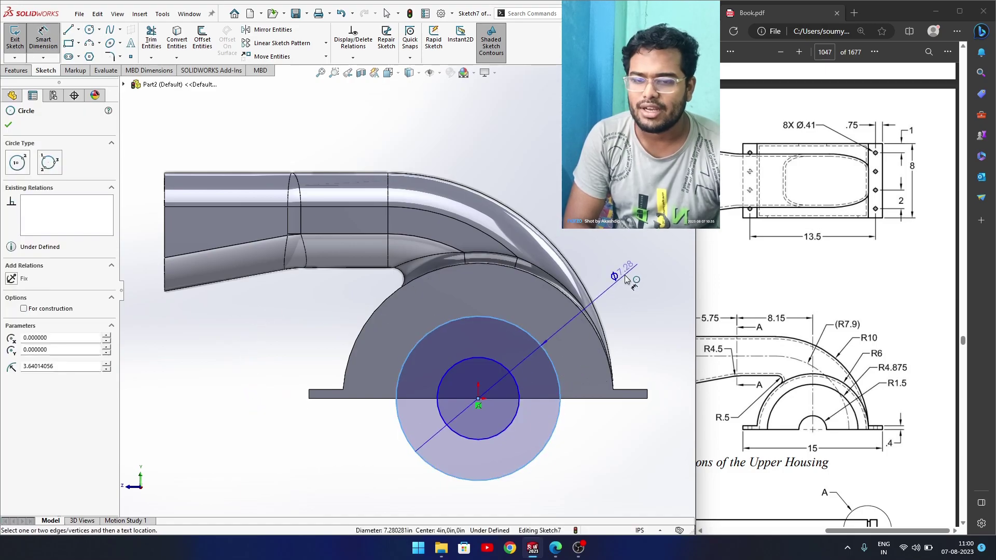
{"action": "left_click", "coordinate": [625, 275]}
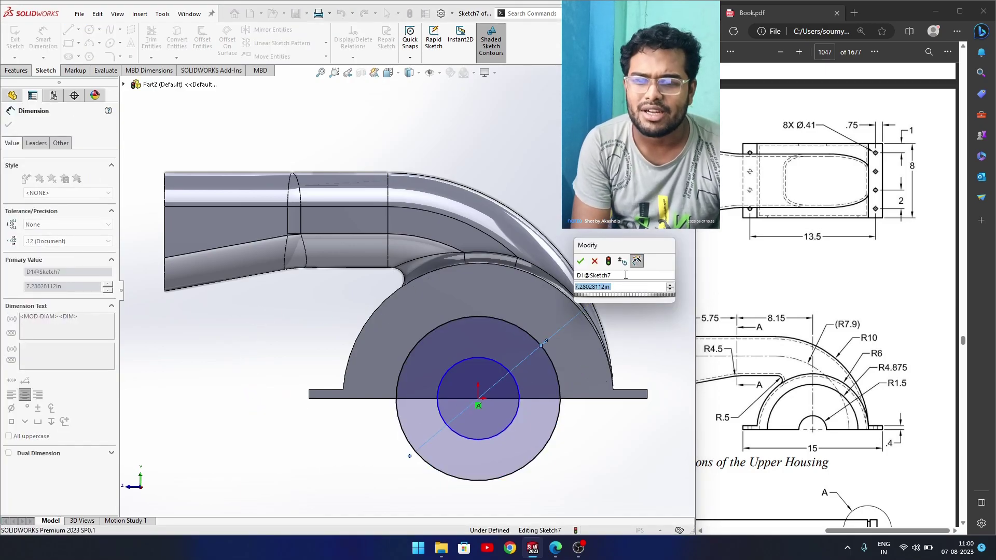
{"action": "type", "text": "1.5"}
{"action": "key", "text": "Return"}
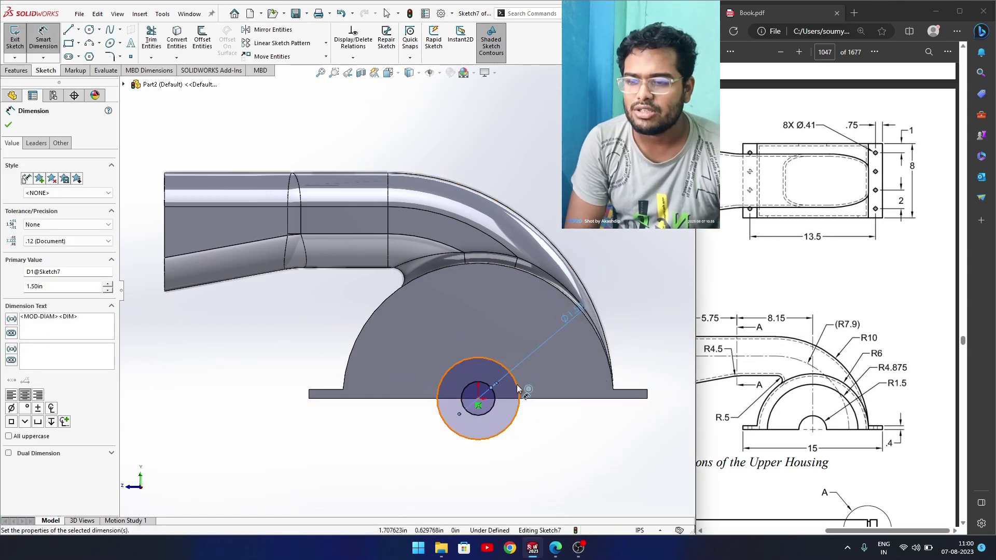
Dimension the other concentric circle's diameter as 4.875 in
{"action": "left_click", "coordinate": [518, 393]}
{"action": "left_click", "coordinate": [622, 314]}
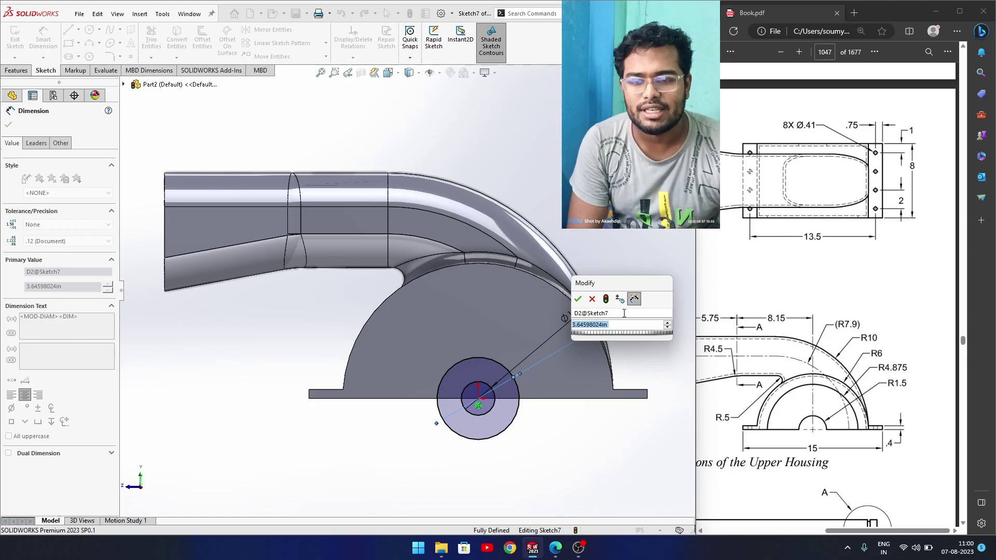
{"action": "type", "text": "4."}
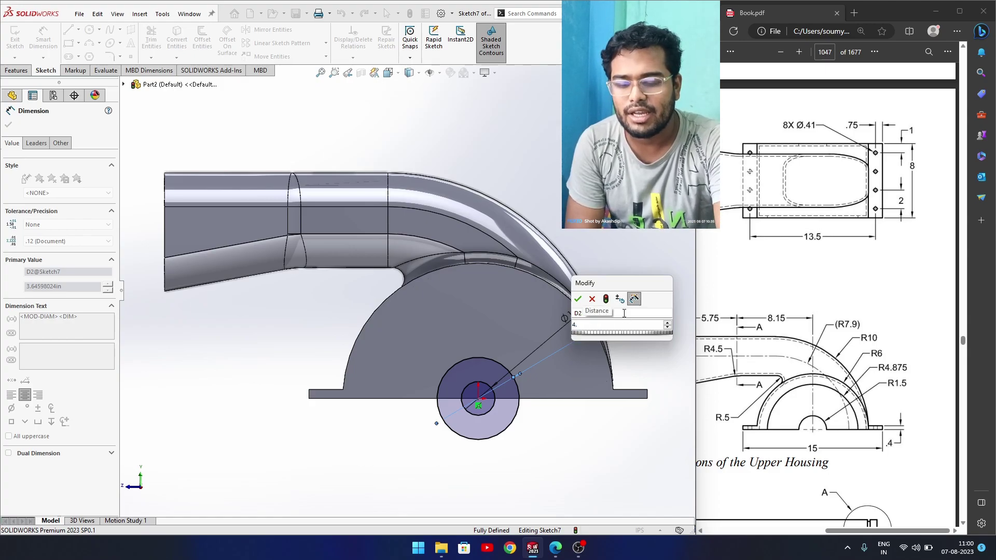
{"action": "type", "text": "875"}
{"action": "key", "text": "Return"}
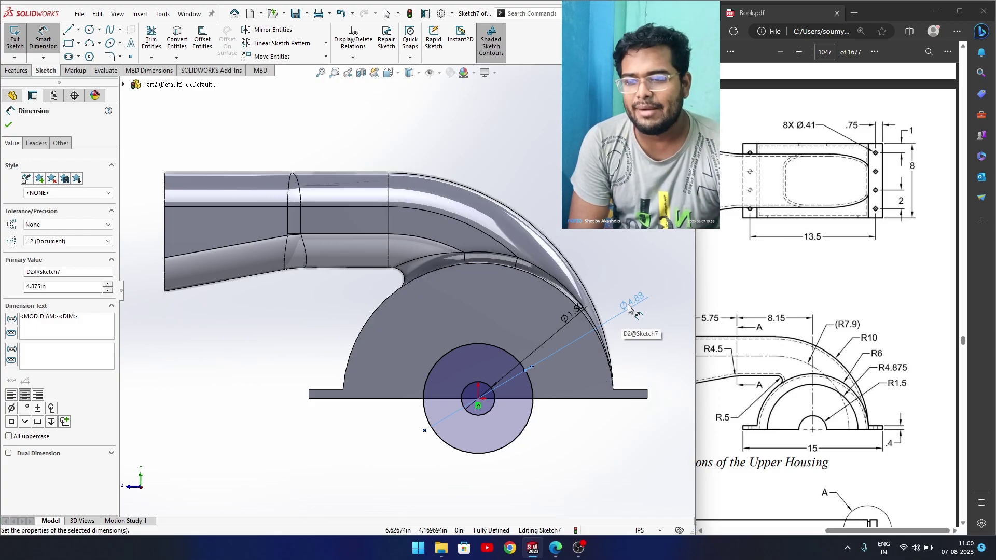
Change the outer circle's diameter to 4.875*2 in, so the drawing's value acts as the radius
{"action": "double_click", "coordinate": [628, 307]}
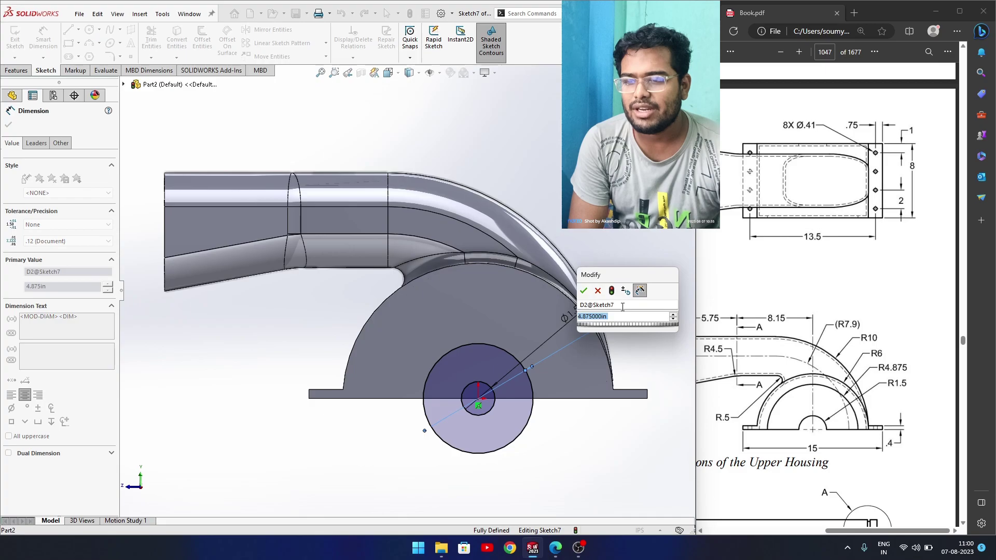
{"action": "type", "text": "4"}
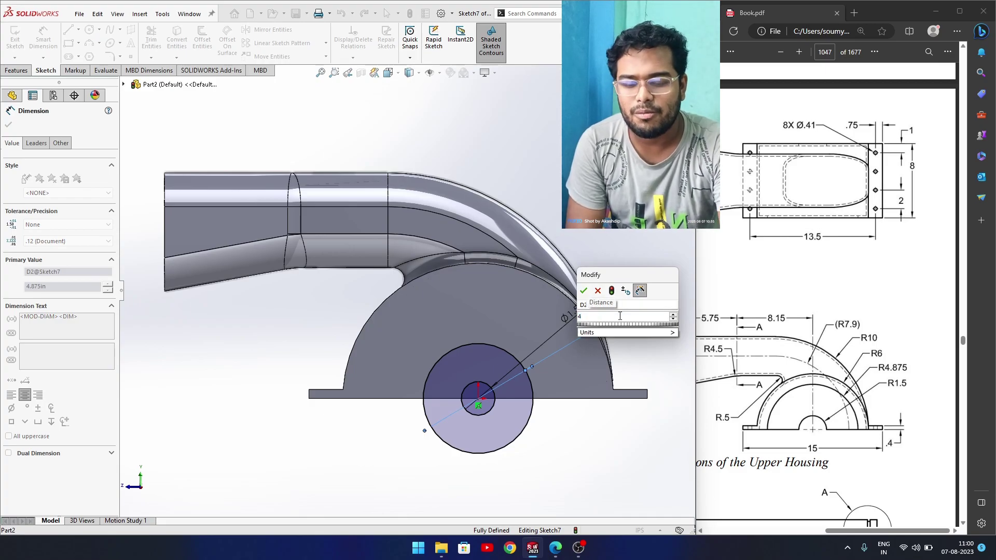
{"action": "type", "text": ".875*2"}
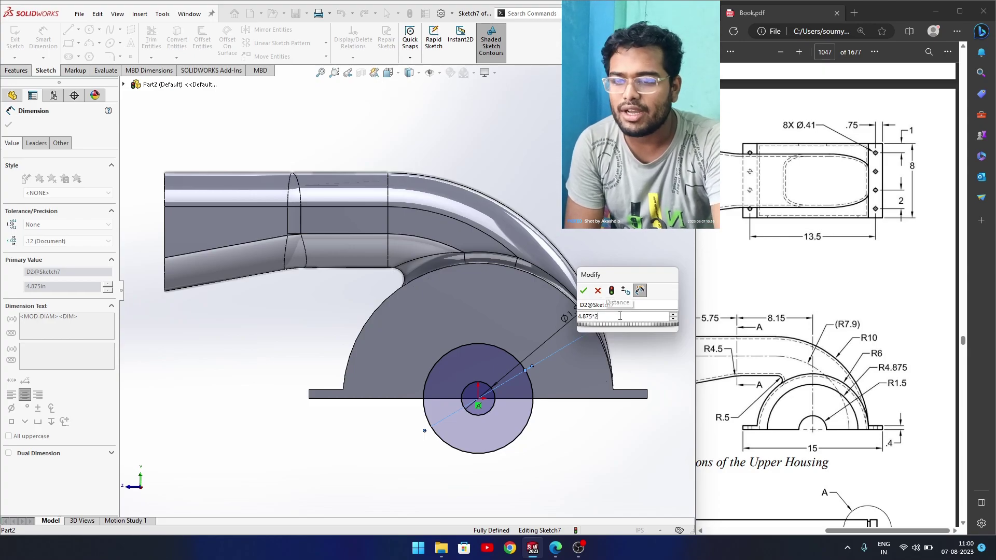
{"action": "key", "text": "Return"}
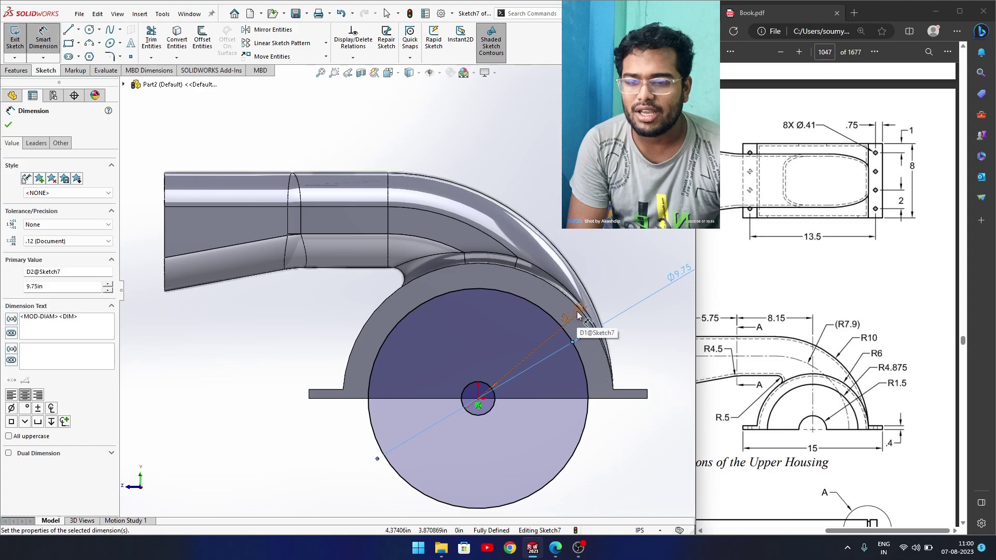
Change the inner circle's diameter to 1.5*2 in and exit the sketch
{"action": "double_click", "coordinate": [578, 314]}
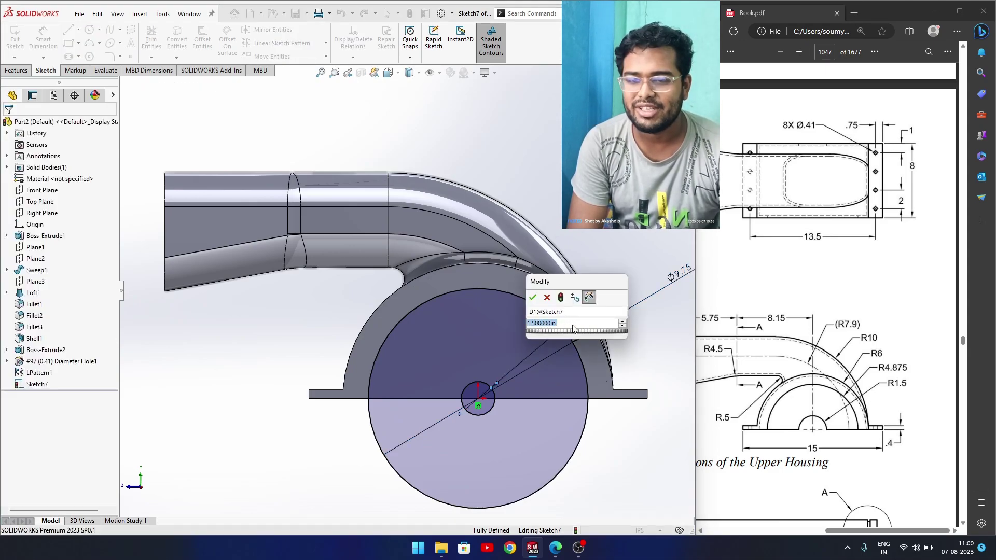
{"action": "type", "text": "1.5*2"}
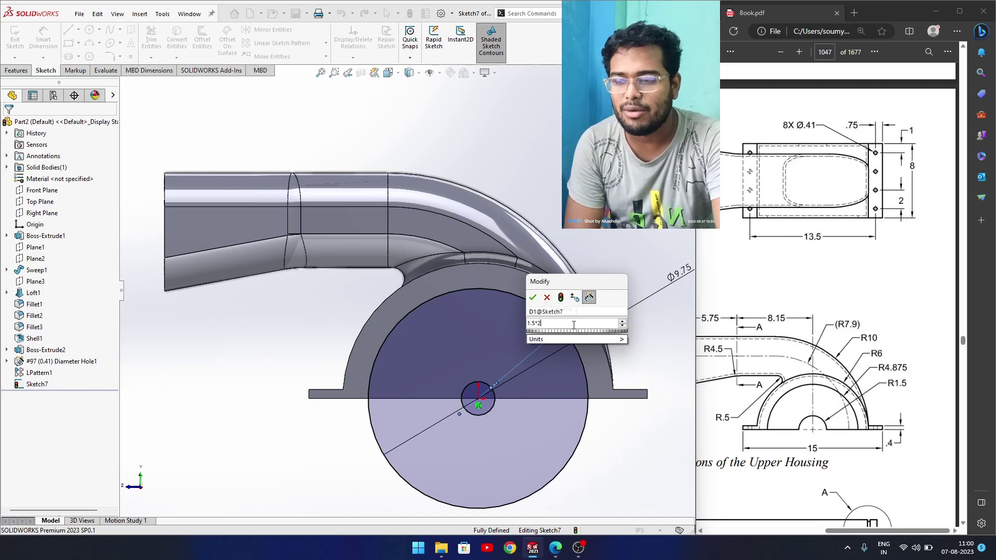
{"action": "key", "text": "Return"}
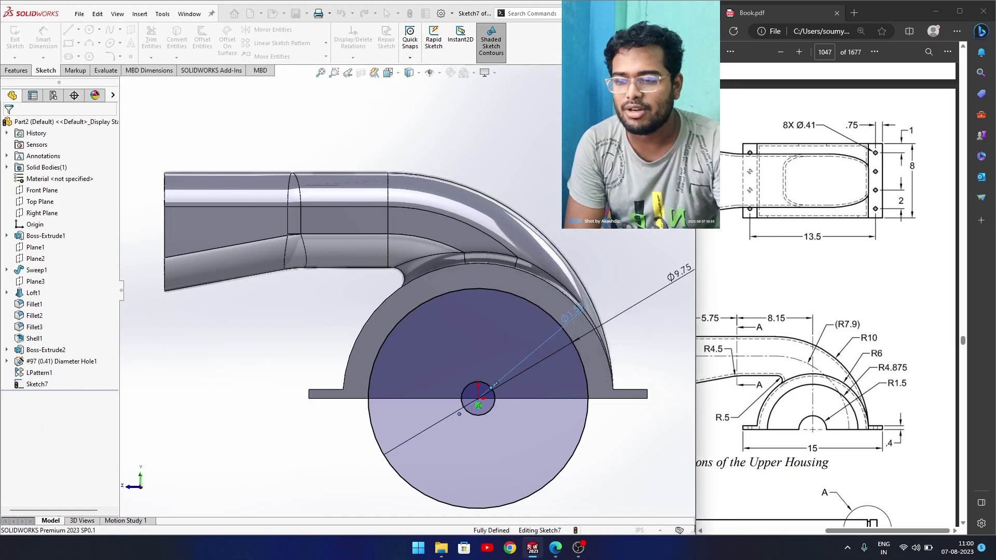
{"action": "left_click", "coordinate": [590, 237]}
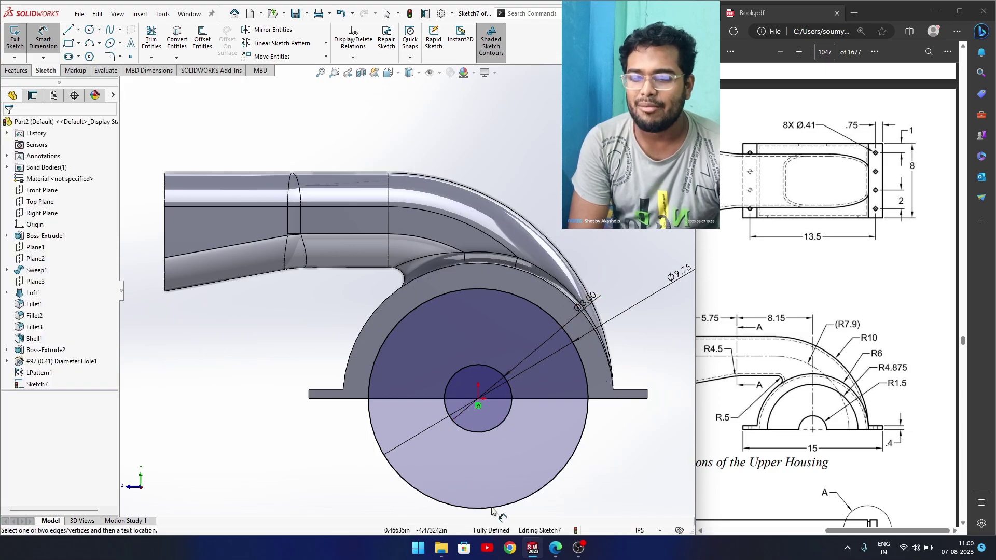
{"action": "left_click", "coordinate": [679, 87]}
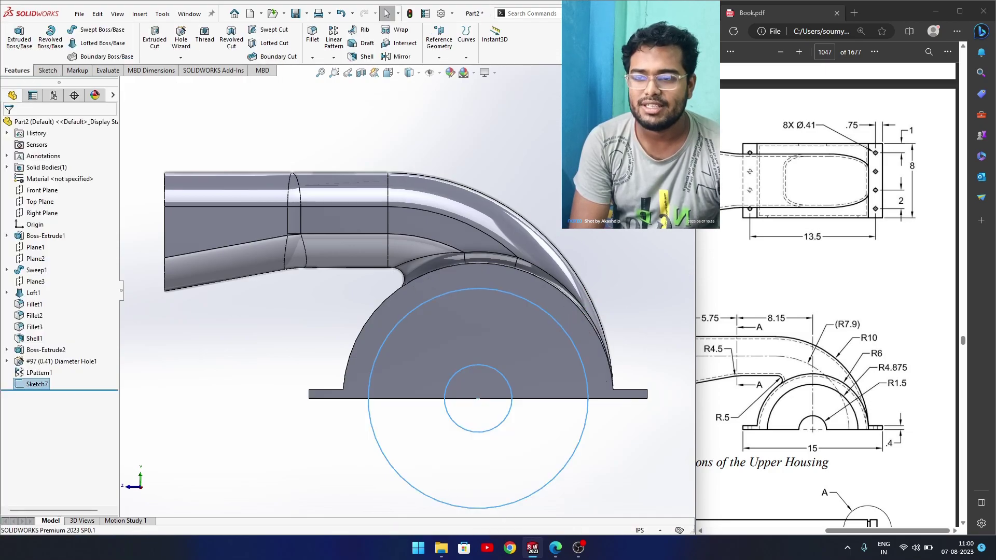
Extrude-cut only the small half-circle region of the sketch Through All to open the shaft hole across the housing
{"action": "middle_click_drag", "start_coordinate": [617, 156], "coordinate": [659, 147]}
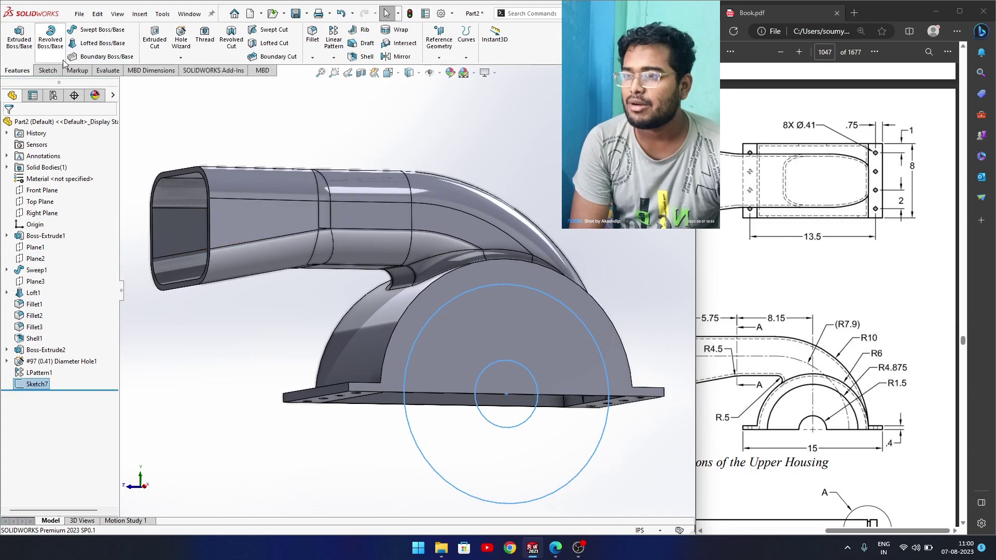
{"action": "left_click", "coordinate": [155, 39]}
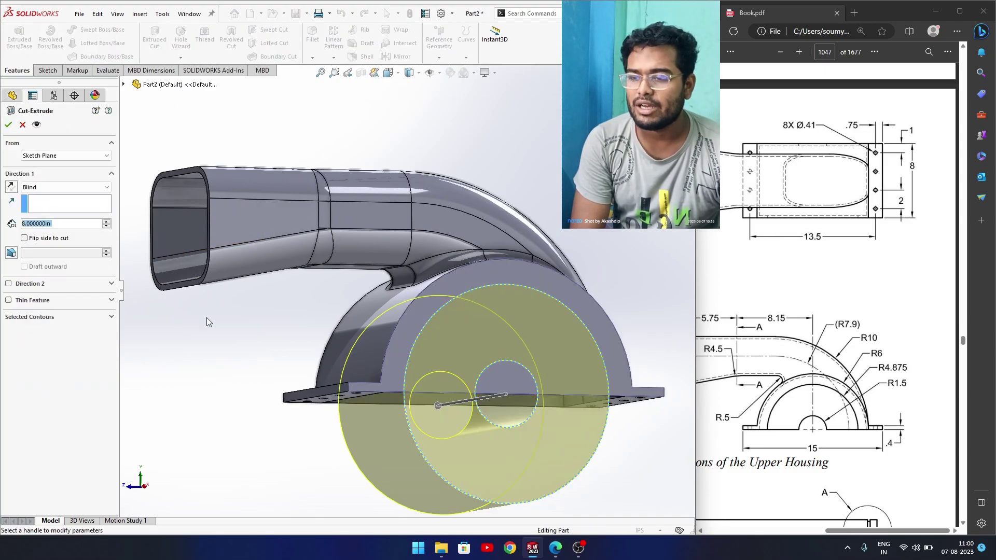
{"action": "left_click", "coordinate": [59, 313]}
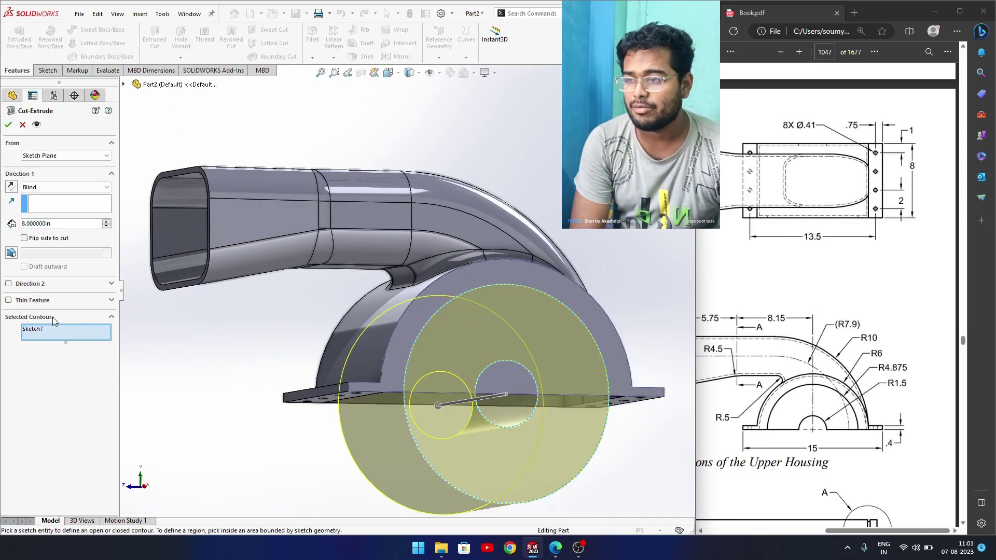
{"action": "right_click", "coordinate": [41, 336]}
{"action": "left_click", "coordinate": [78, 339]}
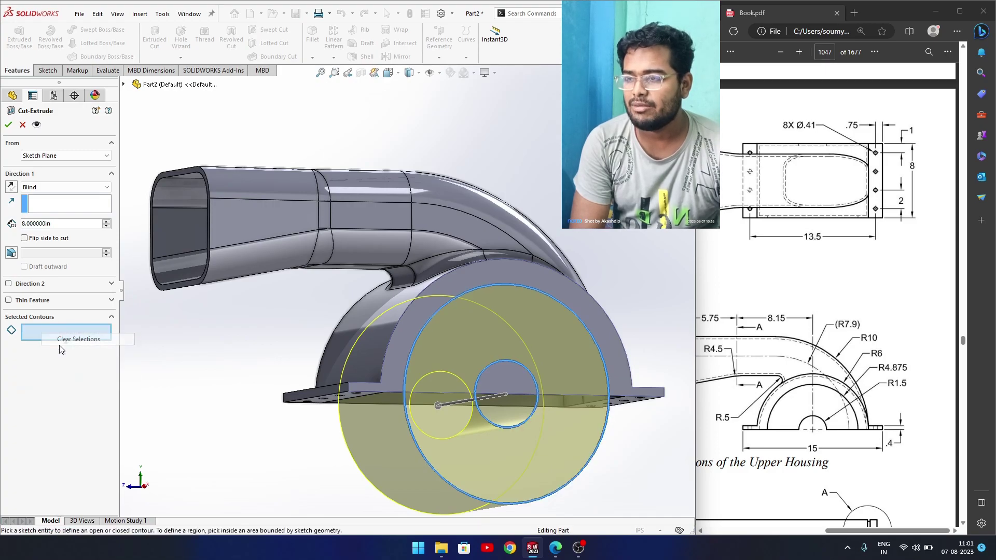
{"action": "left_click", "coordinate": [512, 380]}
{"action": "middle_click_drag", "start_coordinate": [451, 395], "coordinate": [438, 427]}
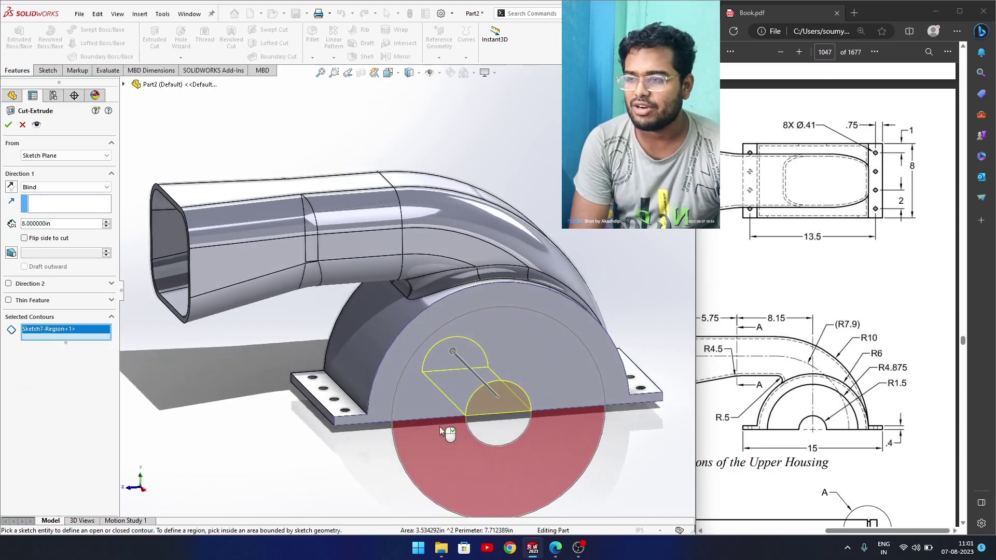
{"action": "left_click", "coordinate": [54, 188]}
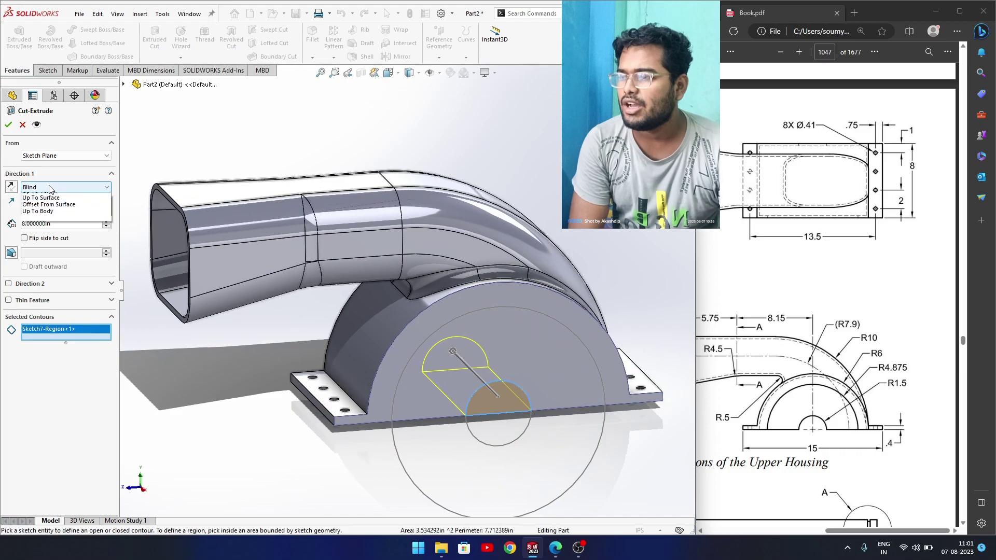
{"action": "left_click", "coordinate": [50, 206]}
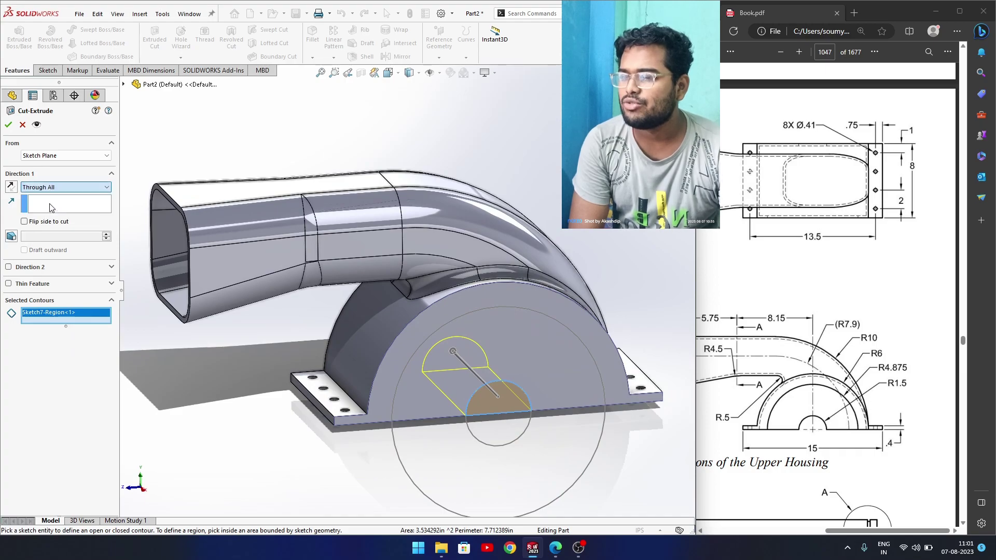
{"action": "left_click", "coordinate": [8, 124]}
Reuse the two-circle sketch for a second extruded cut with the Up To Next end condition, opening the front semicircular wall
{"action": "middle_click_drag", "start_coordinate": [333, 270], "coordinate": [332, 327]}
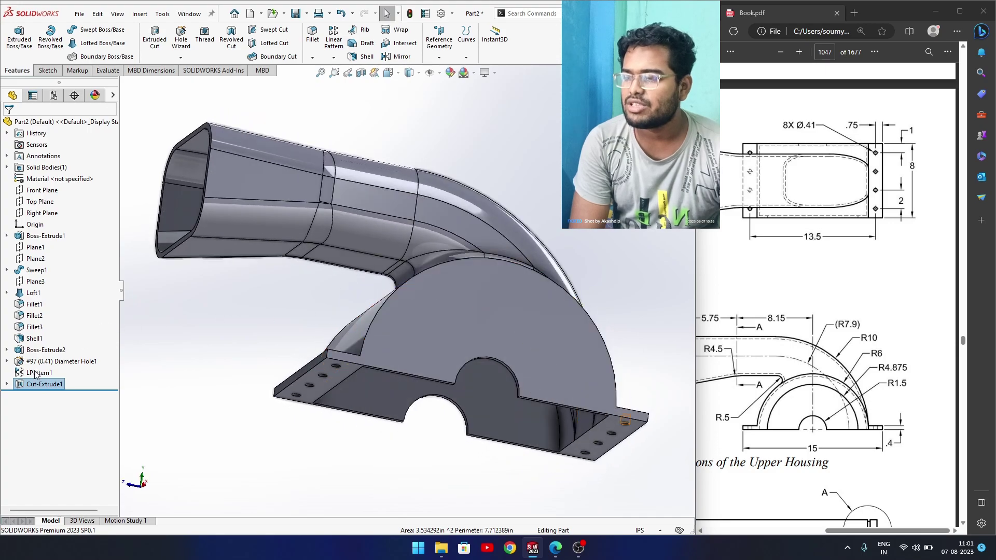
{"action": "left_click", "coordinate": [7, 384]}
{"action": "left_click", "coordinate": [48, 396]}
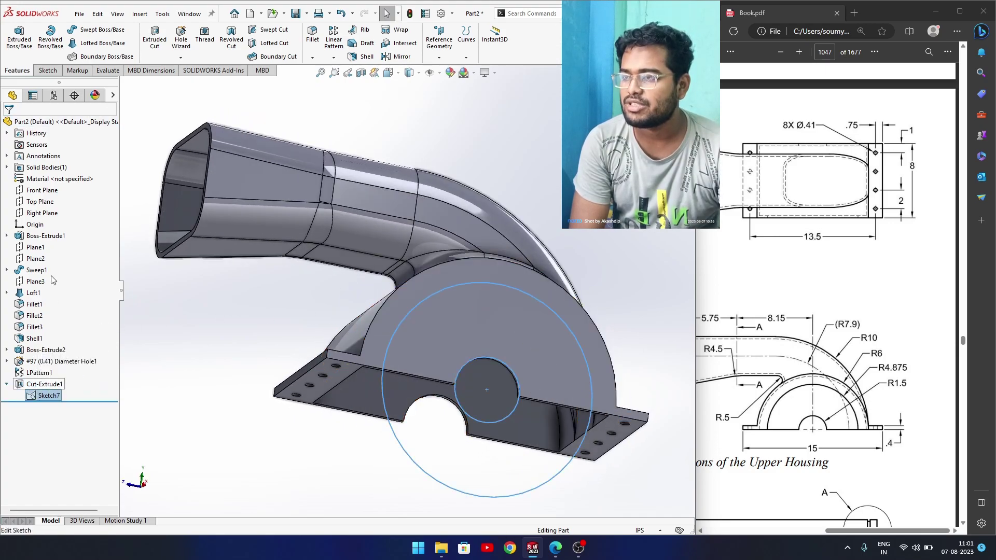
{"action": "left_click", "coordinate": [157, 41]}
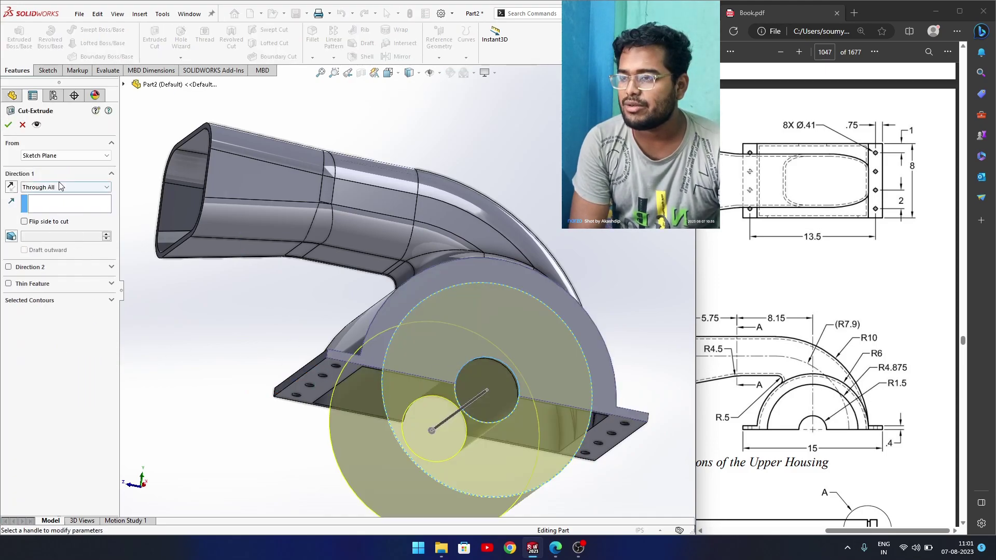
{"action": "left_click", "coordinate": [86, 187]}
{"action": "left_click", "coordinate": [57, 217]}
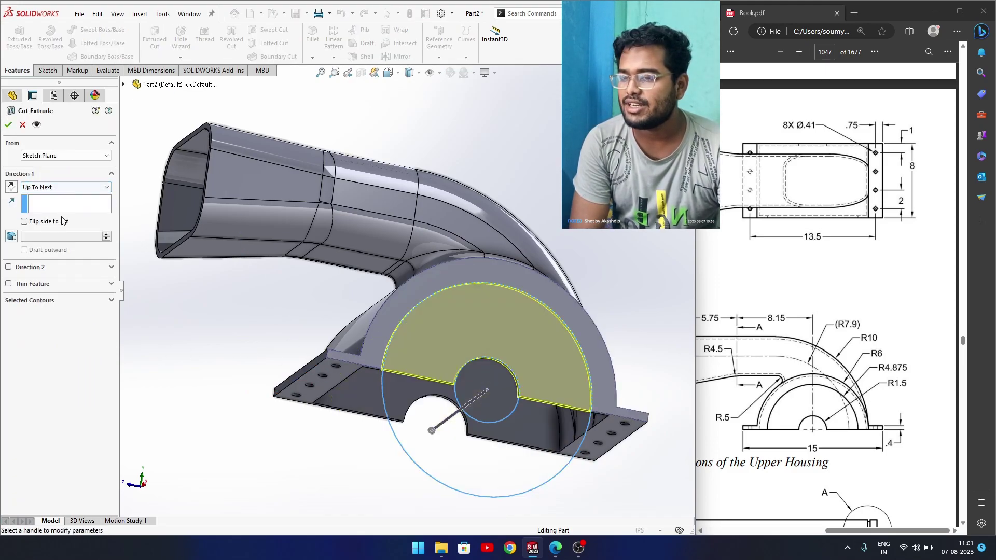
{"action": "left_click", "coordinate": [10, 126]}
Apply a light purple colour (RGB 166, 159, 255) to the whole part
{"action": "middle_click_drag", "start_coordinate": [298, 358], "coordinate": [356, 417]}
{"action": "middle_click_drag", "start_coordinate": [346, 141], "coordinate": [393, 116]}
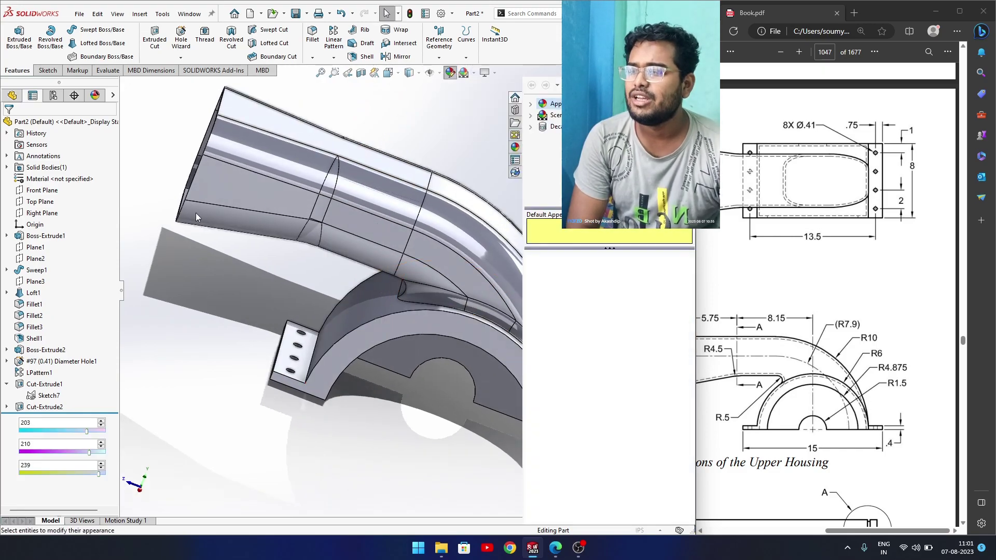
{"action": "left_click", "coordinate": [76, 370]}
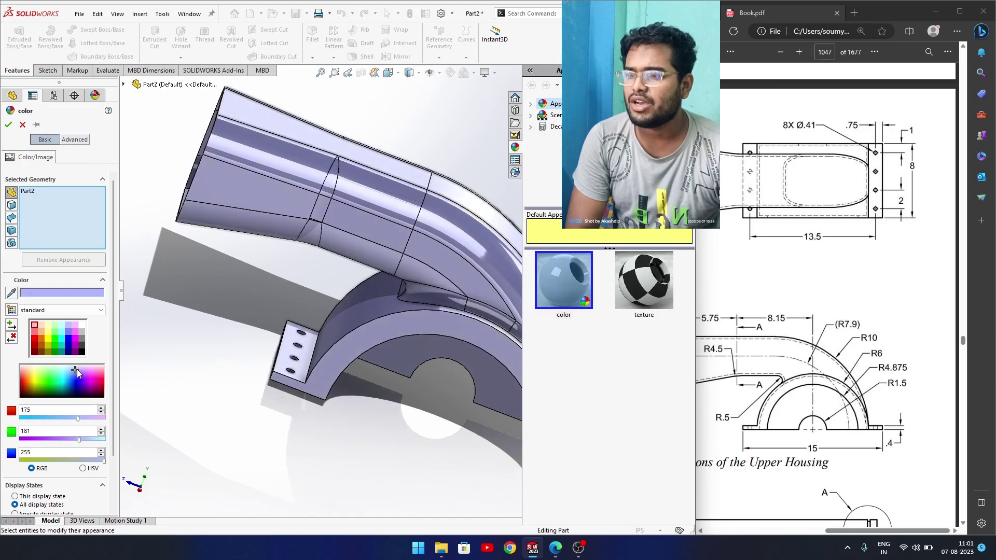
{"action": "left_click", "coordinate": [77, 371]}
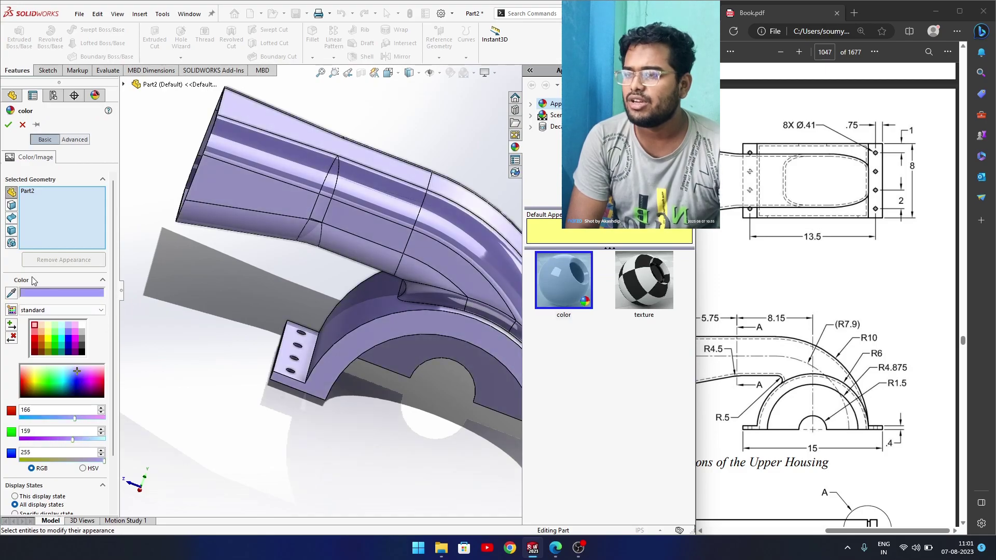
{"action": "left_click", "coordinate": [9, 125]}
{"action": "middle_click_drag", "start_coordinate": [221, 343], "coordinate": [217, 317]}
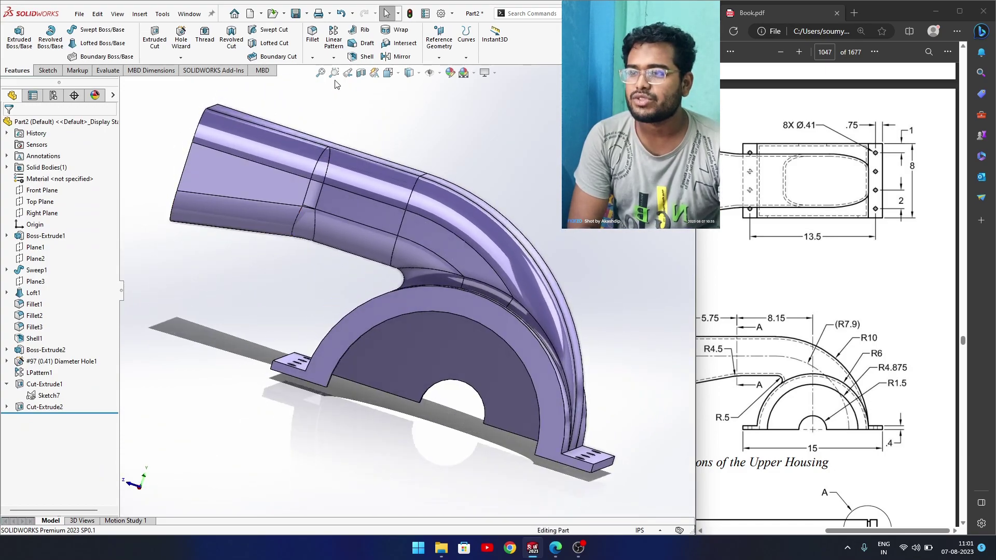
{"action": "left_click", "coordinate": [295, 14]}
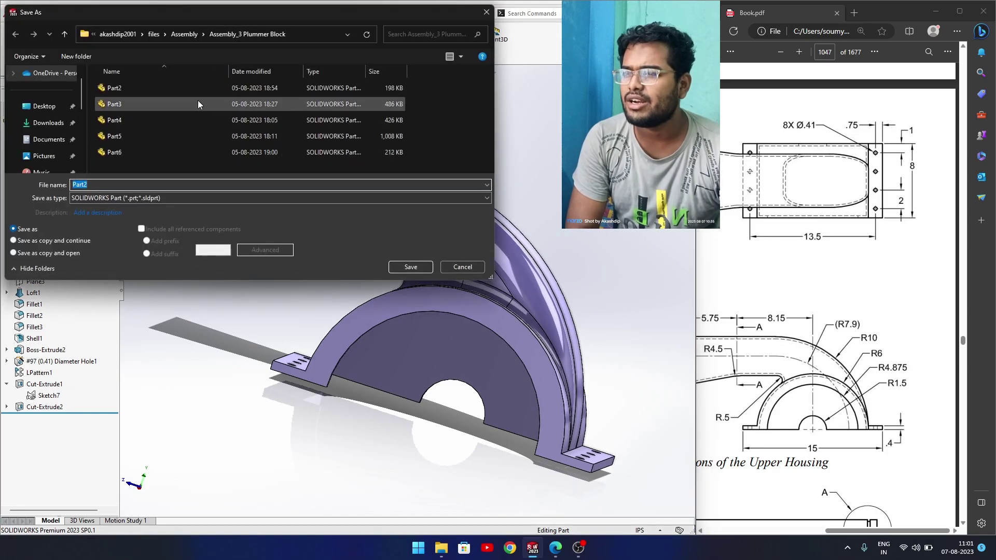
{"action": "left_click", "coordinate": [461, 57]}
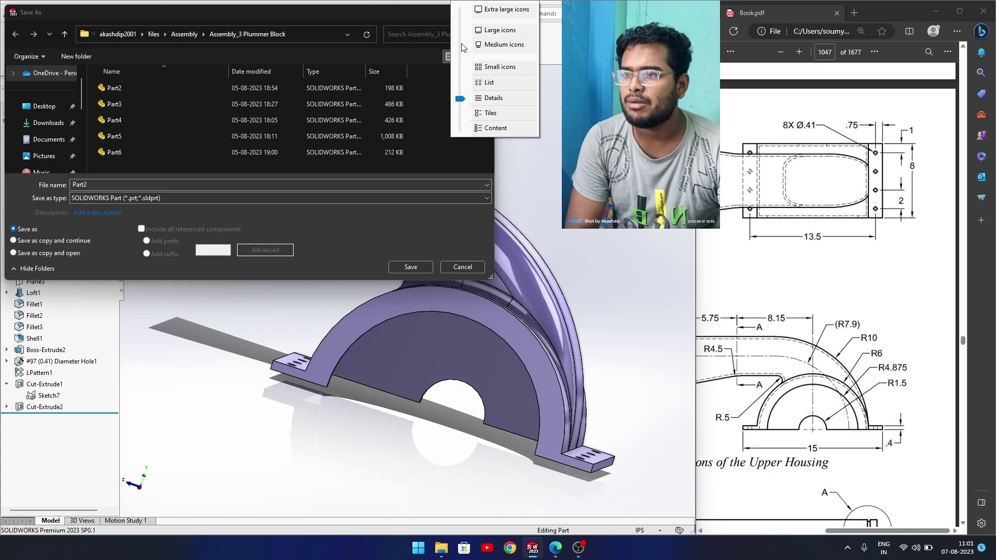
{"action": "left_click", "coordinate": [483, 30]}
{"action": "double_click", "coordinate": [88, 185]}
{"action": "key", "text": "BackSpace"}
{"action": "type", "text": "7"}
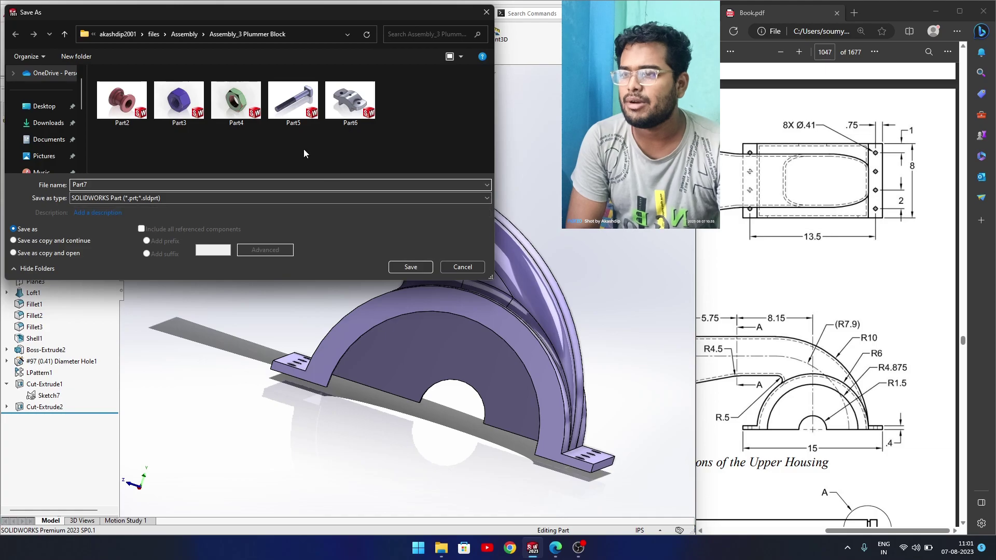
{"action": "left_click", "coordinate": [467, 270]}
Save the part as Part5_Upper Housing in the Assembly_4 Blower assembly folder, with the folder's files shown as large icons
{"action": "left_click", "coordinate": [295, 14]}
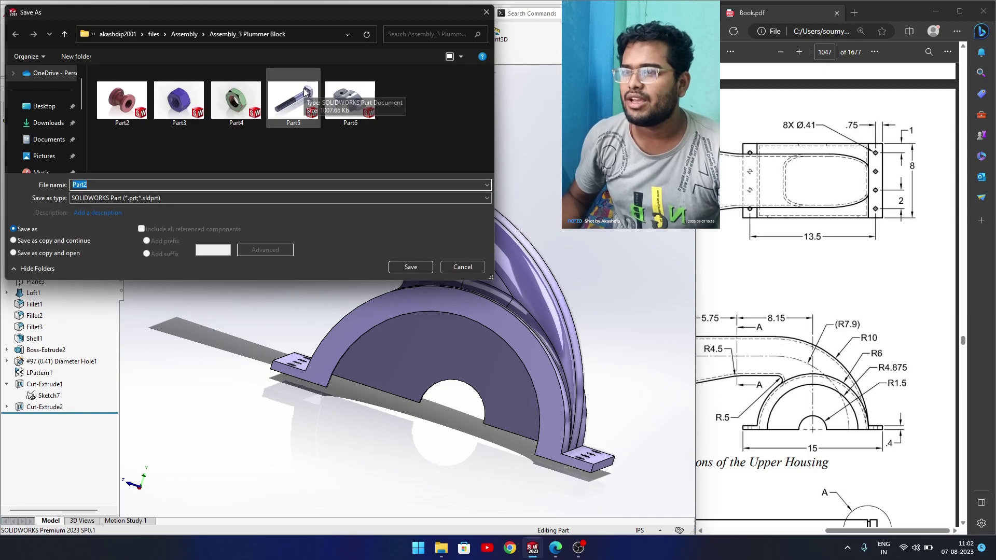
{"action": "left_click", "coordinate": [185, 35]}
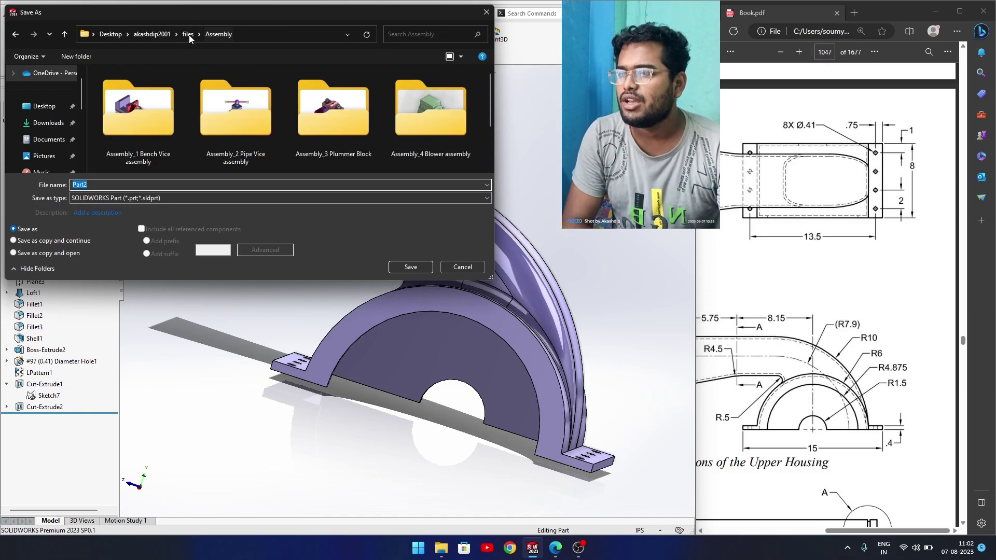
{"action": "double_click", "coordinate": [418, 136]}
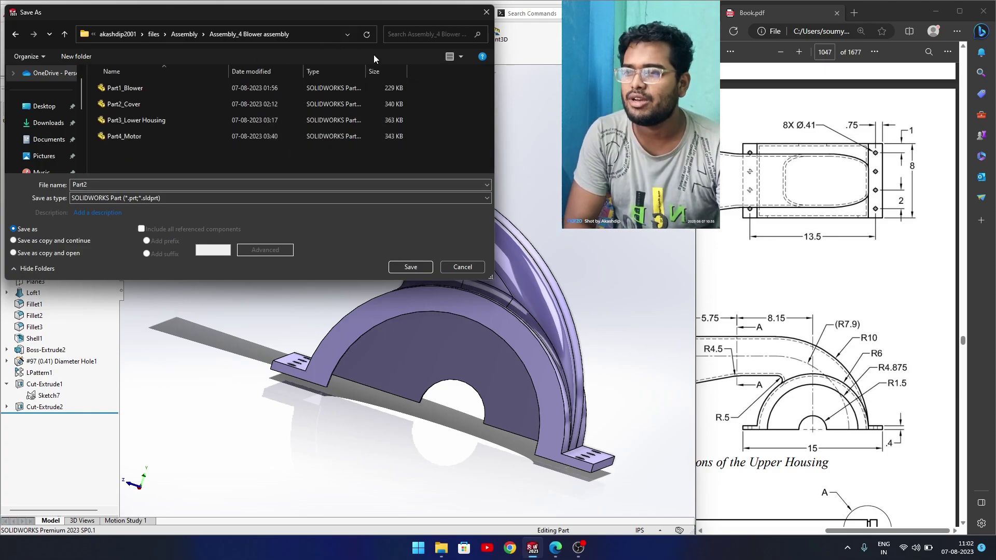
{"action": "left_click", "coordinate": [460, 57]}
{"action": "left_click", "coordinate": [484, 31]}
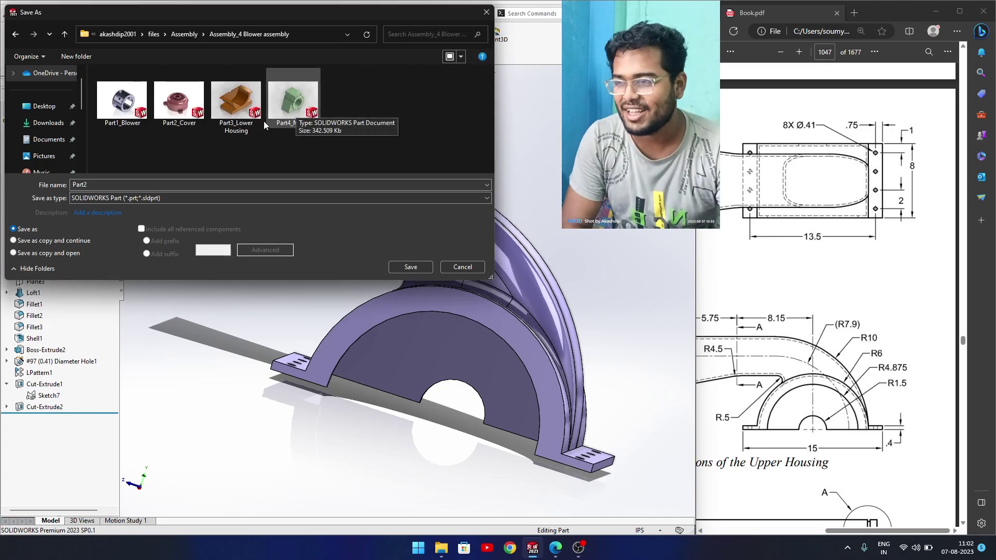
{"action": "double_click", "coordinate": [91, 183]}
{"action": "key", "text": "BackSpace"}
{"action": "type", "text": "5_Upper Housing"}
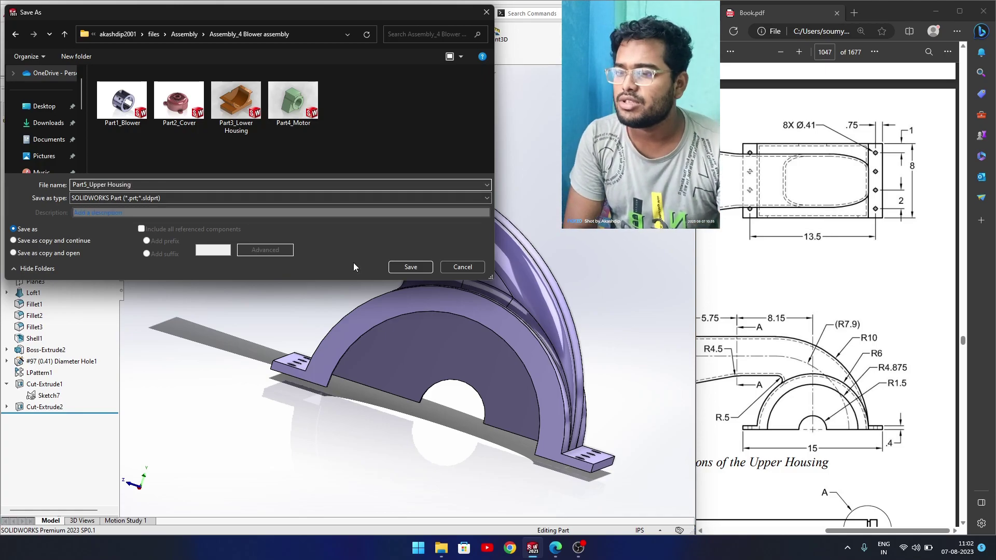
{"action": "left_click", "coordinate": [411, 268]}
Bring the Motorshaft drawing, Figure 12-101, into view in Book.pdf and create a new part document
{"action": "mouse_move", "coordinate": [361, 292]}
{"action": "middle_mouse_down"}
{"action": "mouse_move", "coordinate": [331, 307]}
{"action": "mouse_move", "coordinate": [351, 303]}
{"action": "middle_mouse_up"}
{"action": "scroll", "coordinate": [727, 358], "scroll_direction": "down", "scroll_amount": 5}
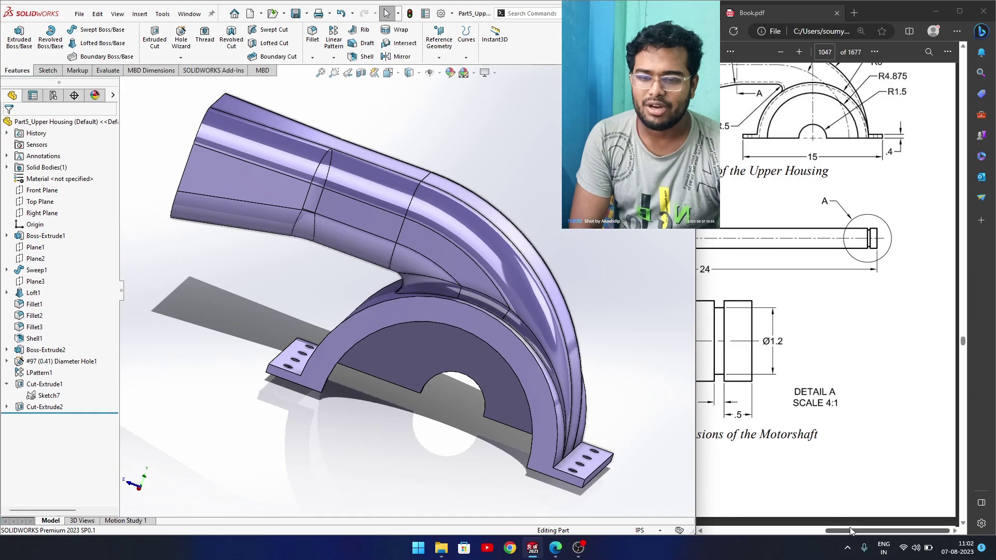
{"action": "left_click_drag", "start_coordinate": [852, 530], "coordinate": [800, 531]}
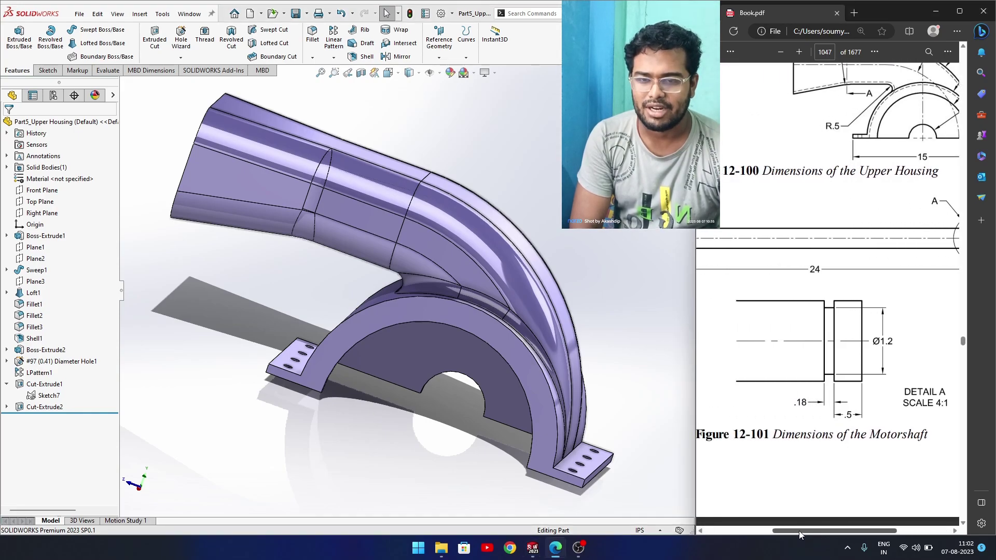
{"action": "scroll", "coordinate": [827, 451], "scroll_direction": "up", "scroll_amount": 2, "text": "ctrl"}
{"action": "scroll", "coordinate": [827, 452], "scroll_direction": "up", "scroll_amount": 1, "text": "ctrl"}
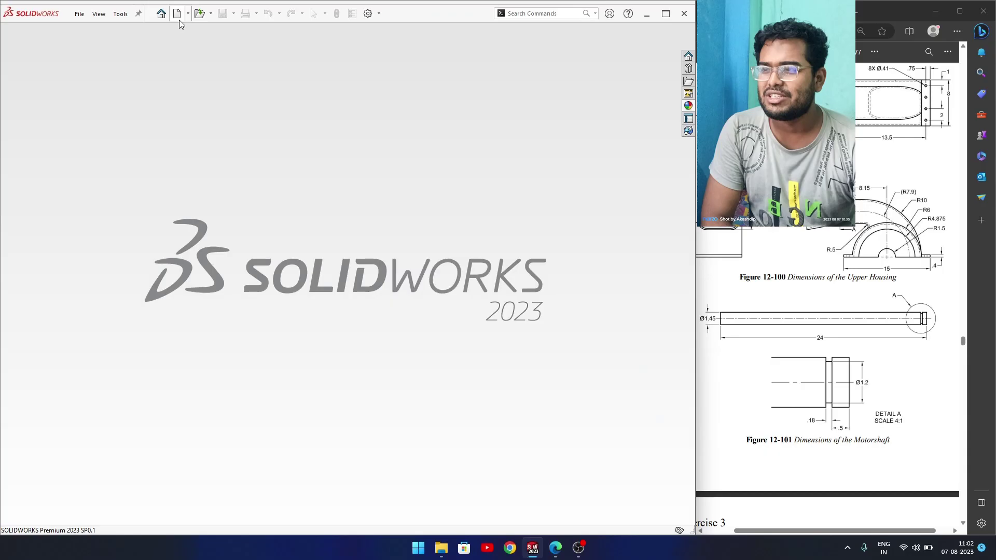
{"action": "left_click", "coordinate": [177, 13]}
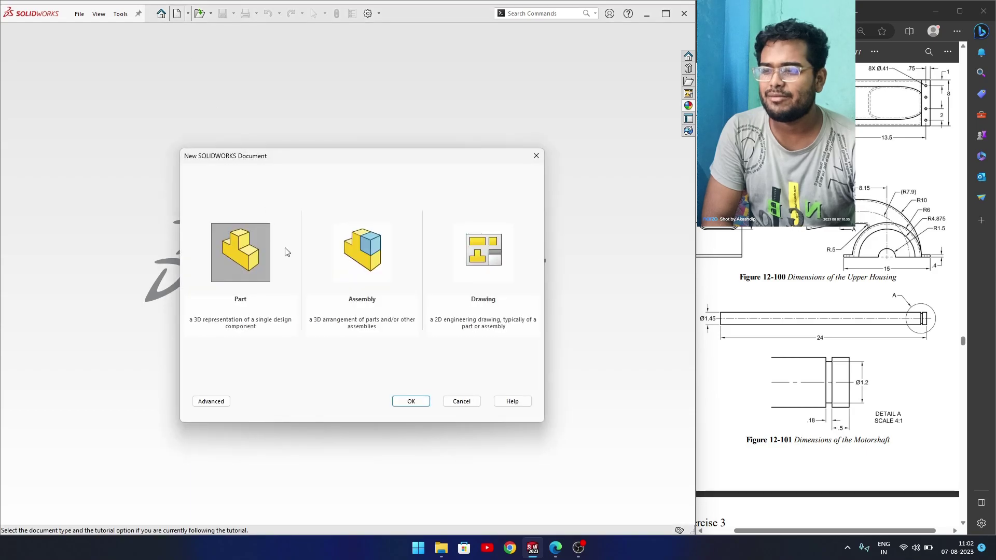
{"action": "left_click", "coordinate": [411, 402]}
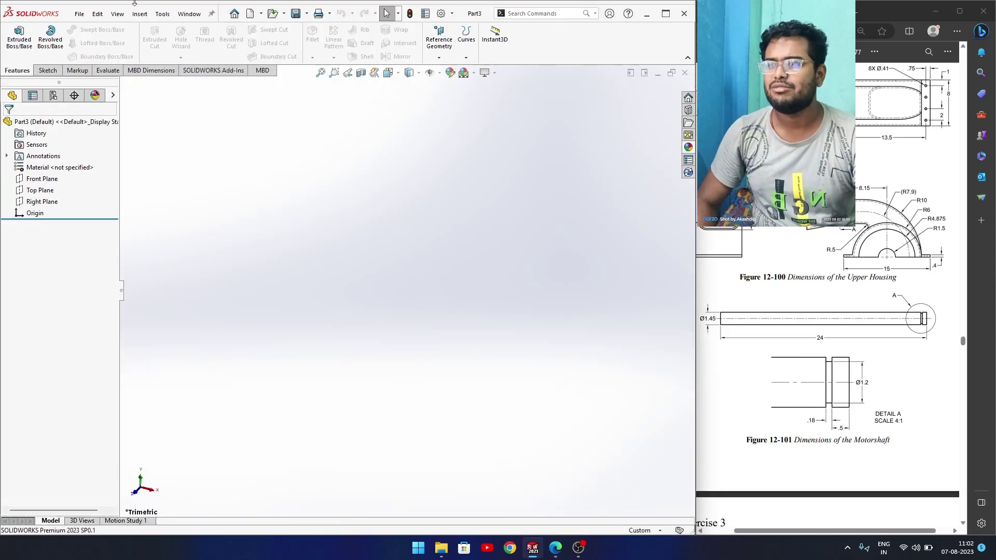
Start a sketch on the Right Plane with infinite vertical and horizontal construction lines through the origin
{"action": "left_click", "coordinate": [48, 70]}
{"action": "left_click", "coordinate": [79, 30]}
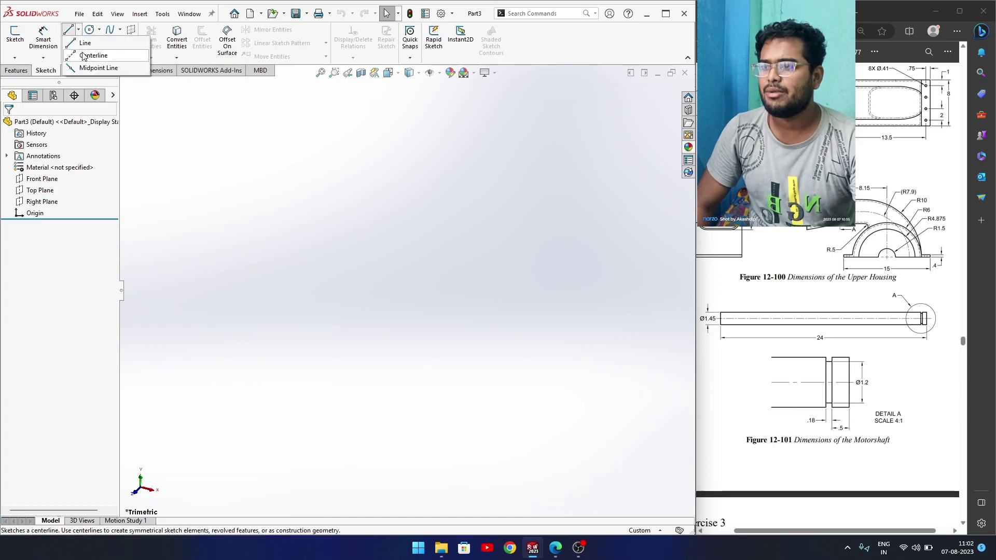
{"action": "left_click", "coordinate": [96, 53]}
{"action": "left_click", "coordinate": [423, 188]}
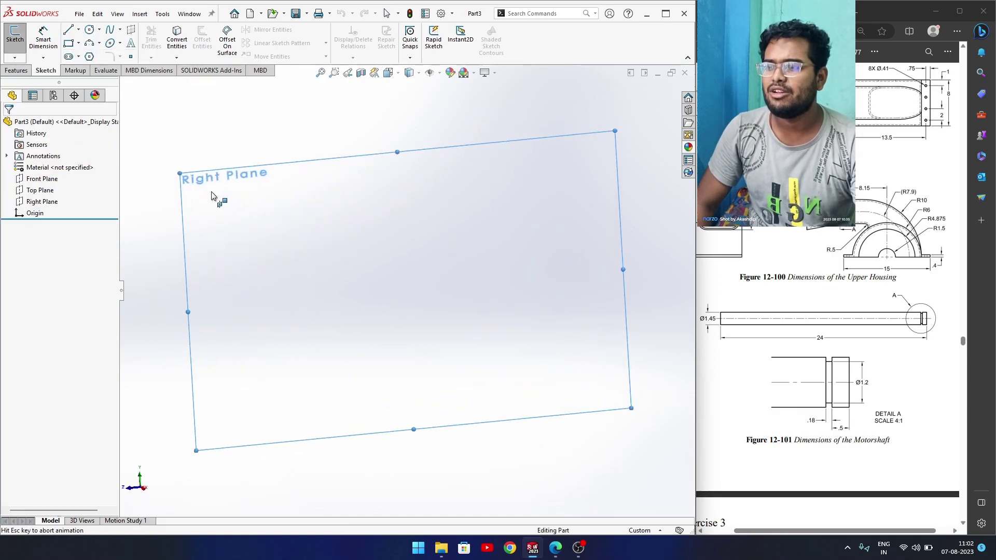
{"action": "left_click", "coordinate": [24, 255]}
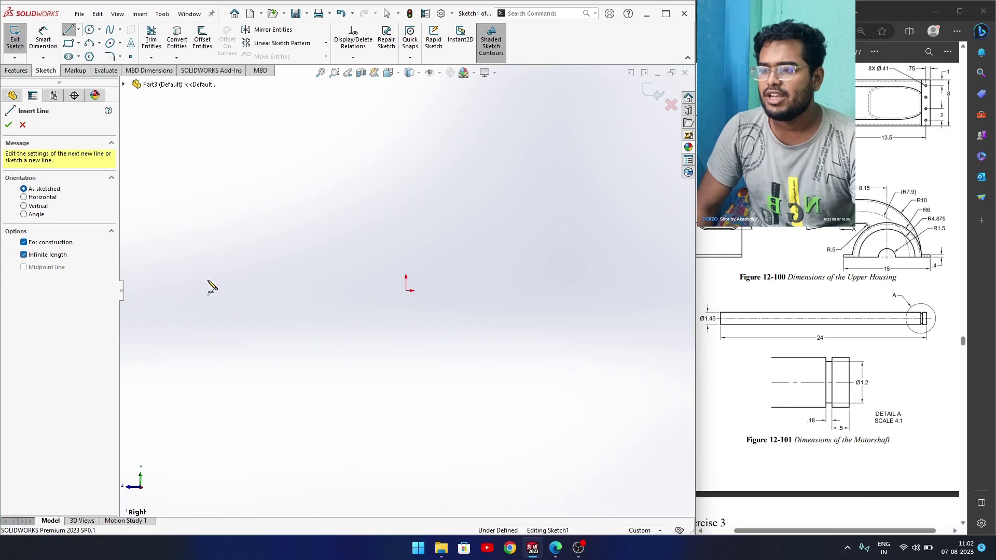
{"action": "left_click", "coordinate": [407, 291]}
{"action": "left_click", "coordinate": [406, 269]}
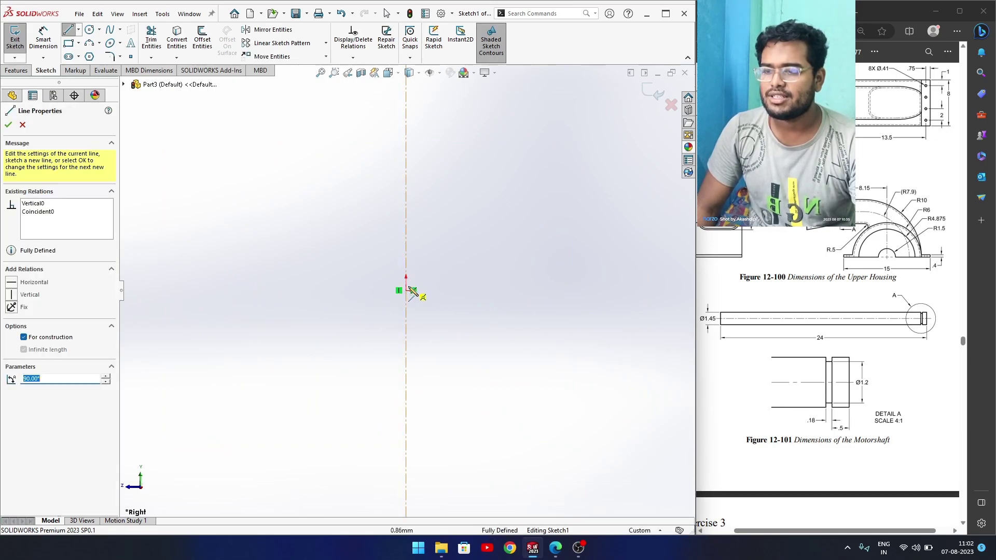
{"action": "left_click", "coordinate": [406, 291]}
{"action": "left_click", "coordinate": [436, 291]}
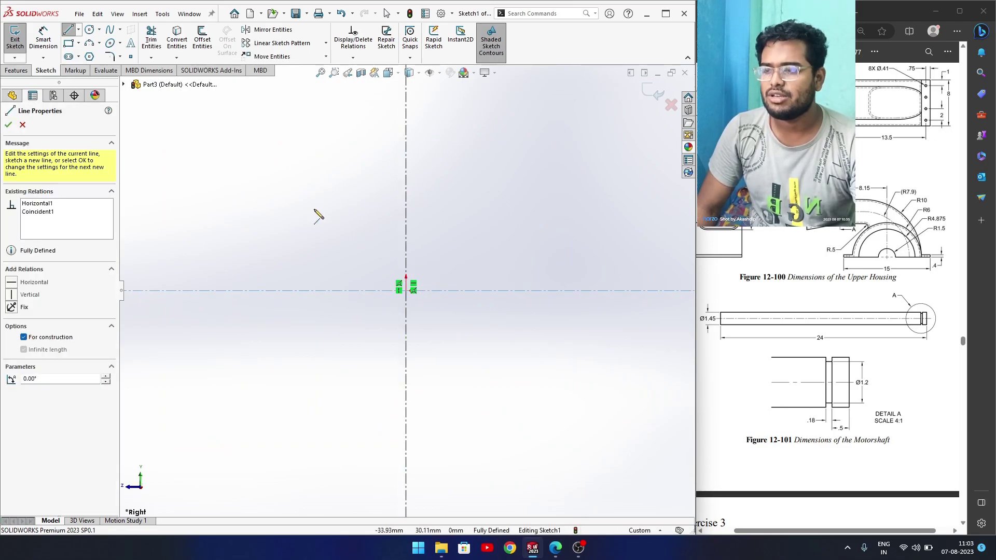
{"action": "right_click", "coordinate": [318, 212]}
{"action": "left_click", "coordinate": [9, 125]}
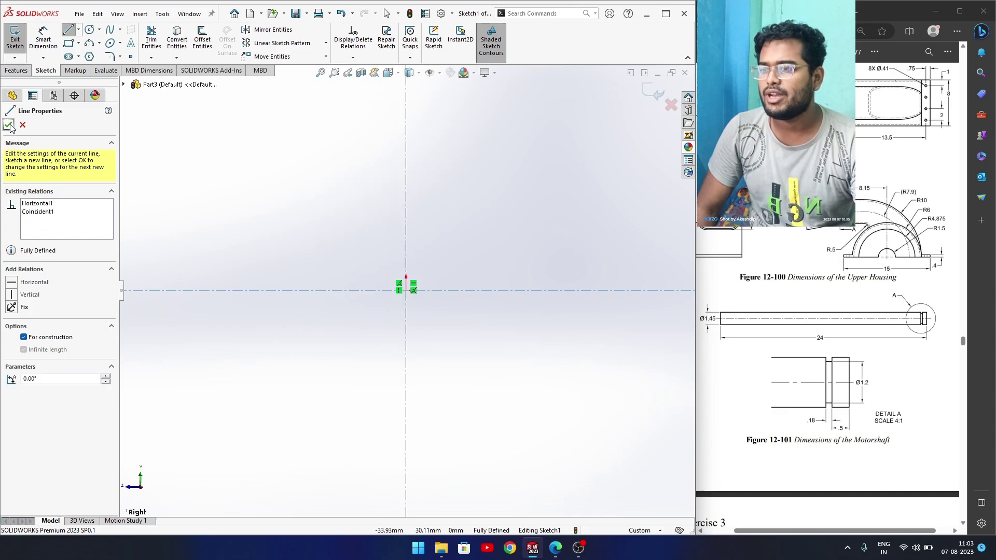
{"action": "left_click", "coordinate": [9, 125]}
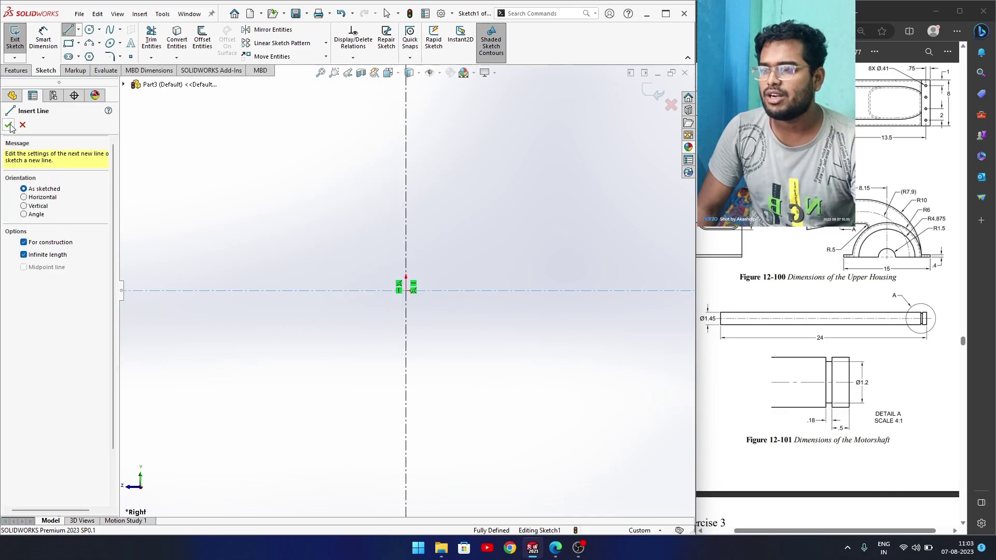
Sketch the closed half-profile of the shaft from the origin, about 76 mm long, with a rectangular groove notched near its far end
{"action": "left_click", "coordinate": [58, 254]}
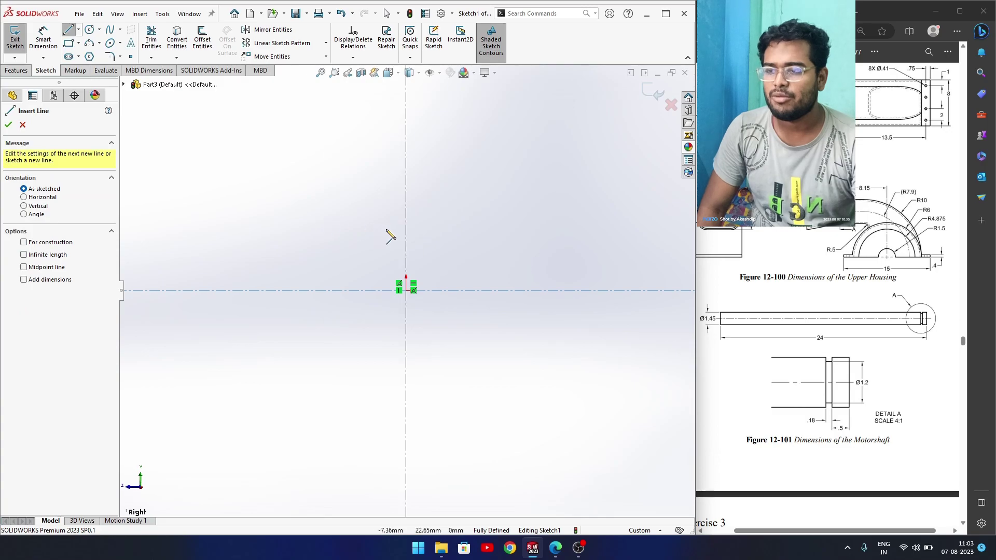
{"action": "left_click_drag", "start_coordinate": [408, 236], "coordinate": [581, 238]}
{"action": "left_click", "coordinate": [580, 262]}
{"action": "left_click", "coordinate": [594, 263]}
{"action": "left_click", "coordinate": [594, 236]}
{"action": "left_click", "coordinate": [613, 235]}
{"action": "left_click", "coordinate": [613, 291]}
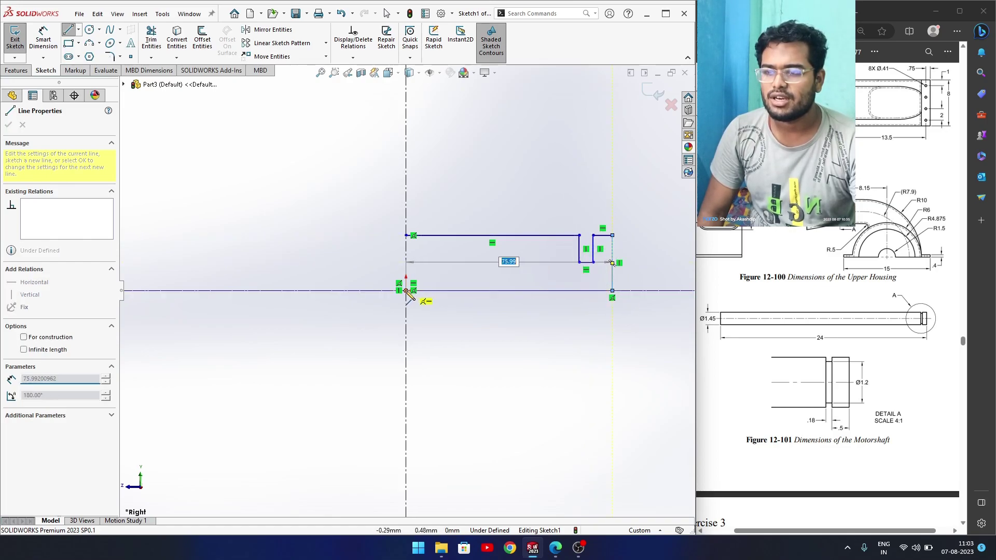
{"action": "left_click", "coordinate": [407, 290]}
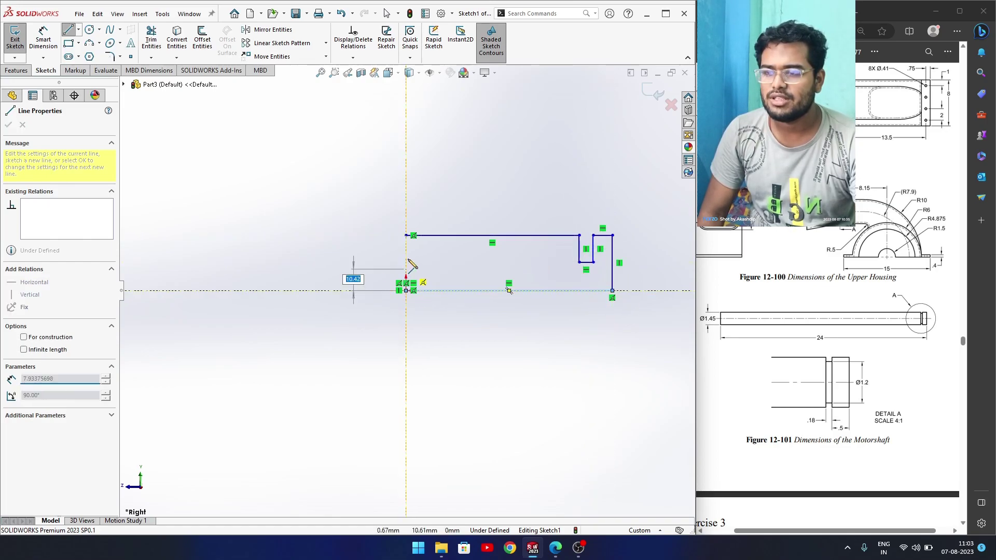
{"action": "left_click", "coordinate": [407, 236]}
Dimension the profile's long upper edge, from the vertical centerline to the groove, to 24 mm
{"action": "mouse_move", "coordinate": [319, 223]}
{"action": "right_mouse_down"}
{"action": "mouse_move", "coordinate": [331, 232]}
{"action": "mouse_move", "coordinate": [320, 176]}
{"action": "right_mouse_up"}
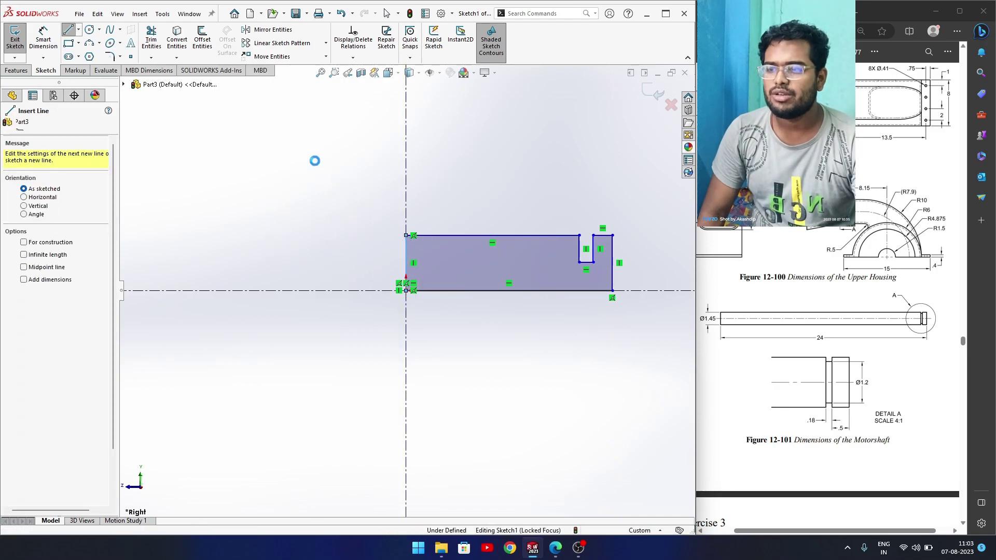
{"action": "left_click", "coordinate": [443, 236]}
{"action": "left_click", "coordinate": [442, 178]}
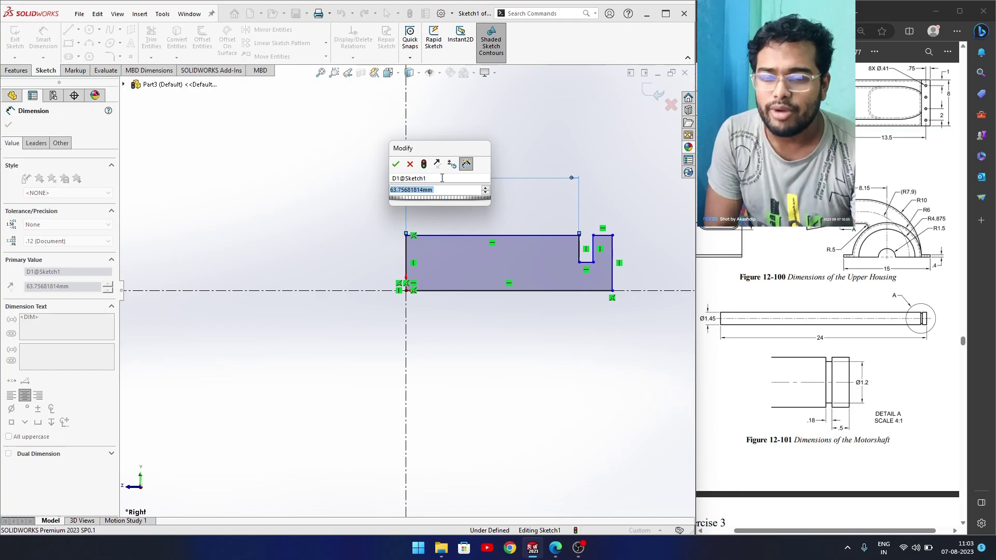
{"action": "type", "text": "24"}
{"action": "key", "text": "Return"}
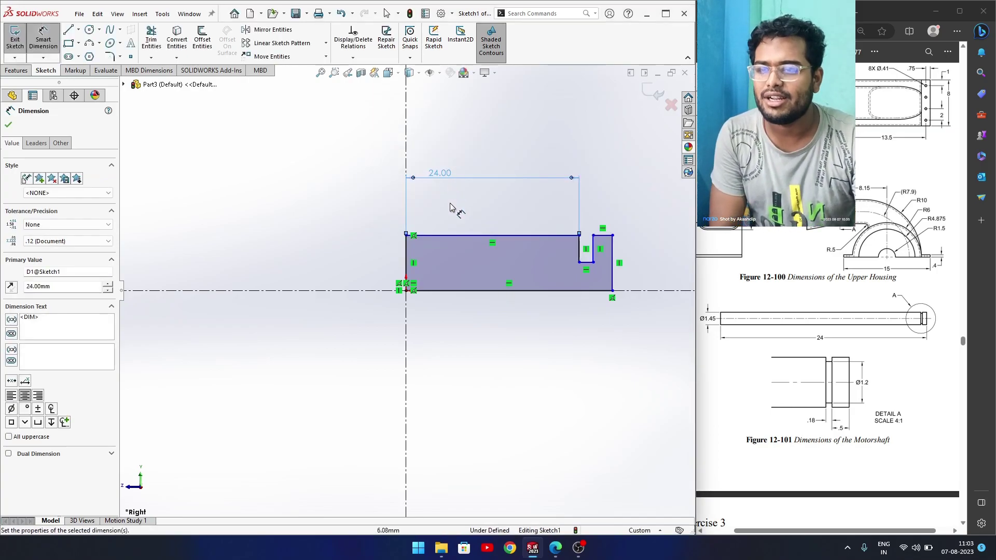
Dimension the short upper edge beyond the groove to 0.5 mm and the groove's width to 0.18 mm
{"action": "left_click", "coordinate": [605, 236]}
{"action": "left_click", "coordinate": [606, 184]}
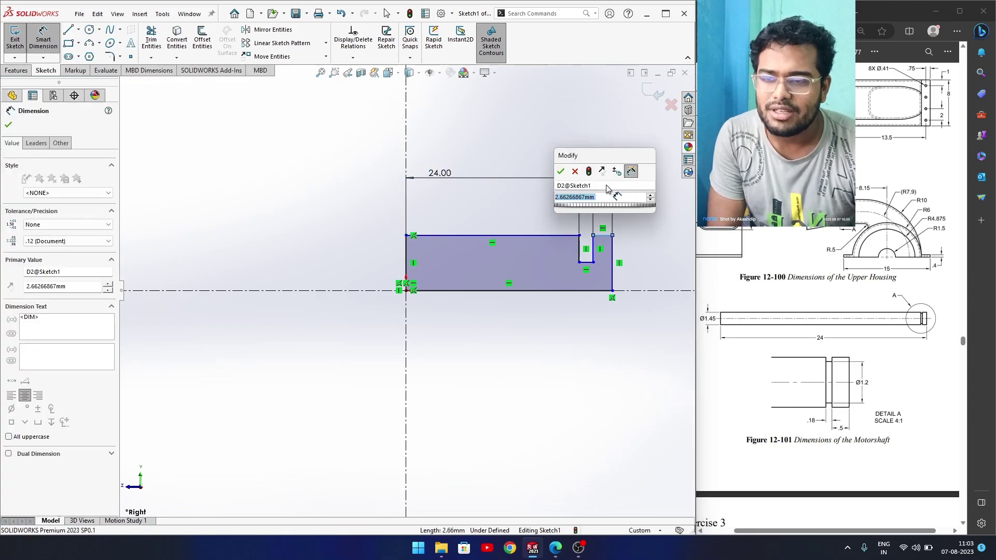
{"action": "type", "text": "0.5"}
{"action": "key", "text": "Return"}
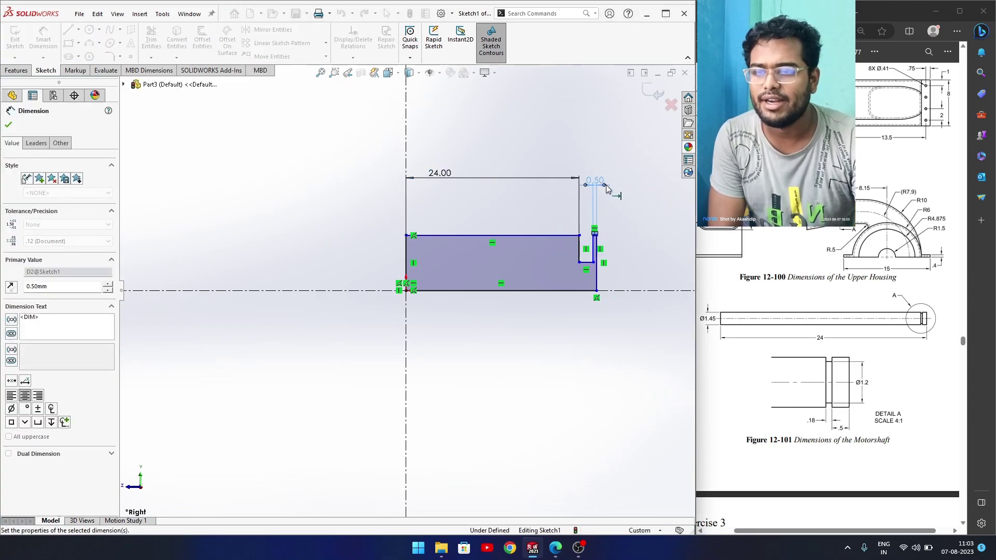
{"action": "left_click", "coordinate": [586, 264]}
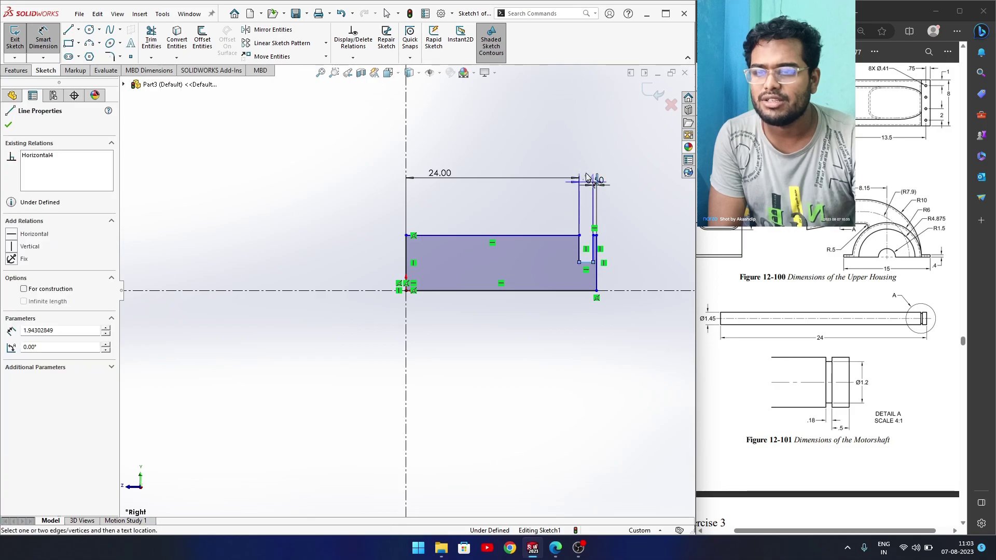
{"action": "left_click", "coordinate": [587, 136]}
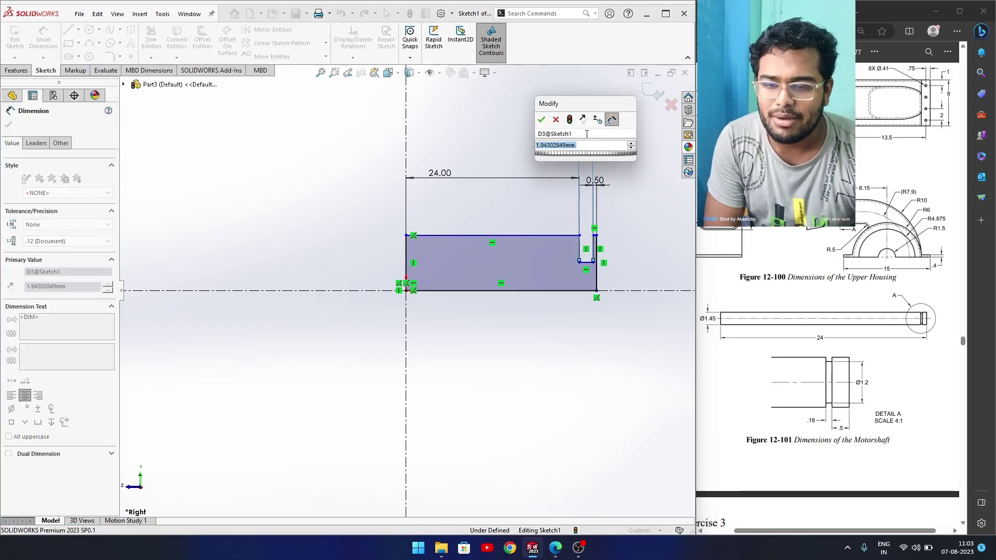
{"action": "type", "text": "0.18"}
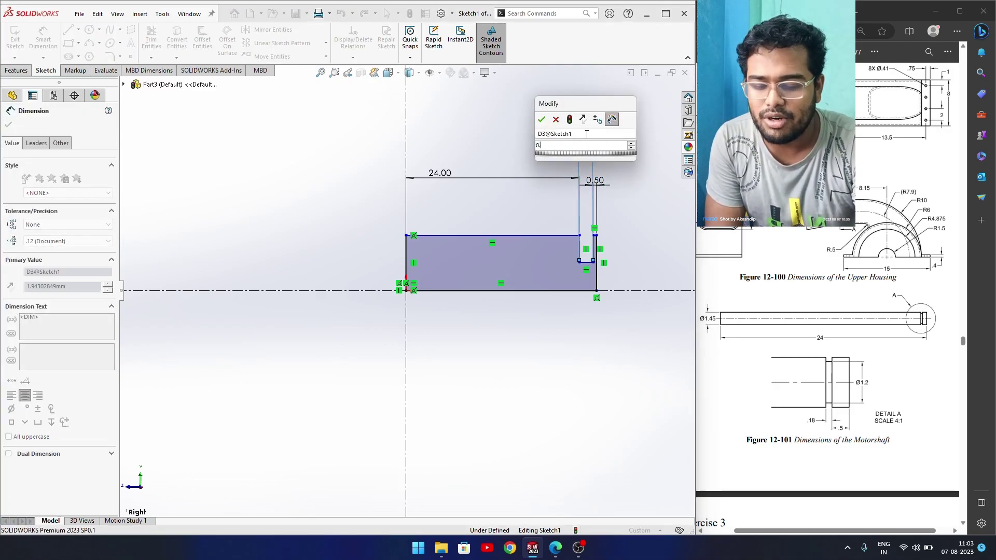
{"action": "key", "text": "Return"}
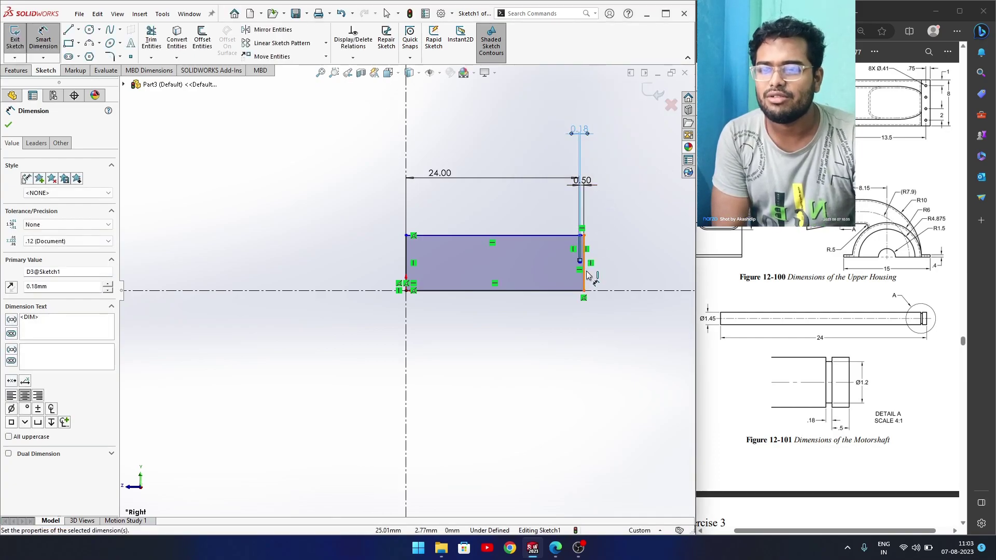
{"action": "scroll", "coordinate": [589, 267], "scroll_direction": "down", "scroll_amount": 3}
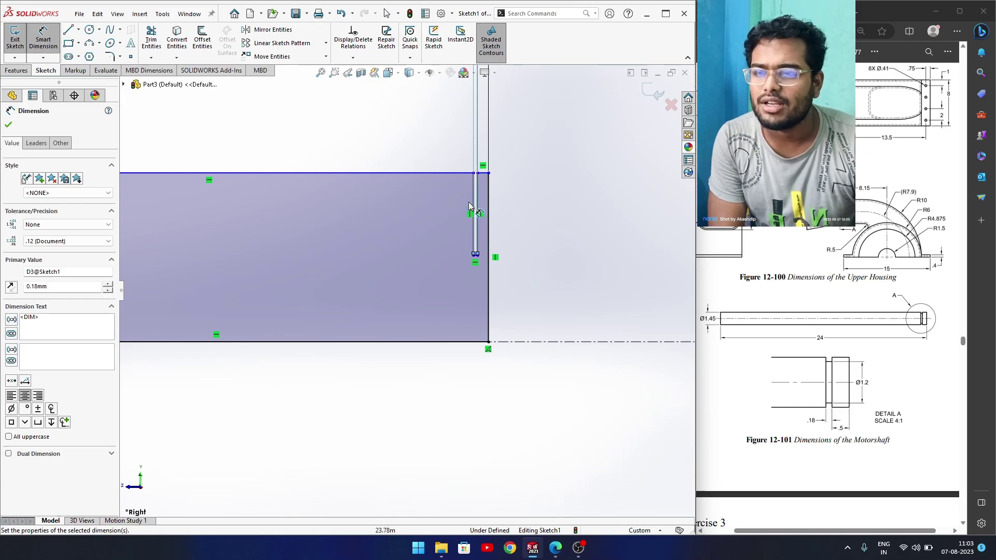
{"action": "scroll", "coordinate": [482, 262], "scroll_direction": "down", "scroll_amount": 5}
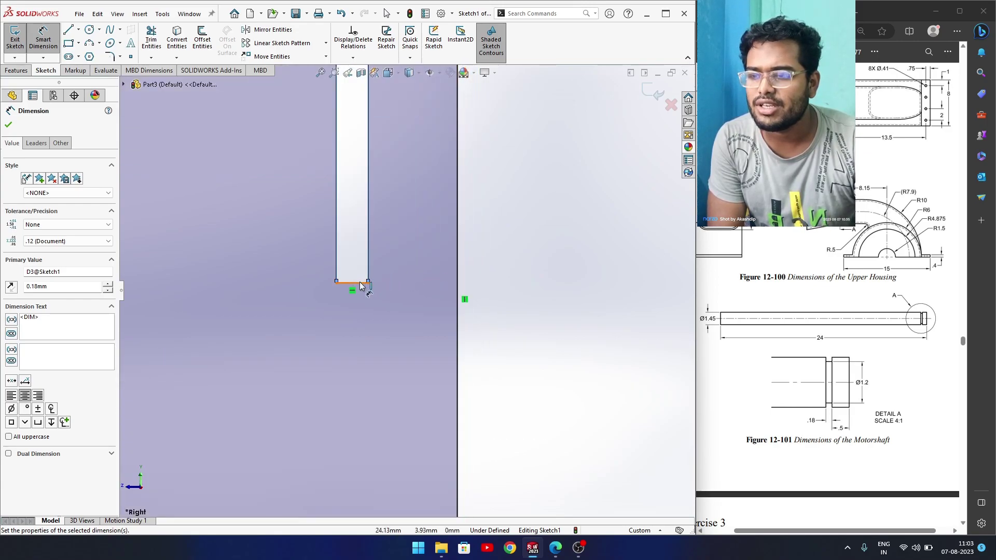
Dimension the groove's bottom edge about the horizontal centerline as a 1.2 mm diameter
{"action": "left_click", "coordinate": [369, 283]}
{"action": "scroll", "coordinate": [370, 286], "scroll_direction": "up", "scroll_amount": 4}
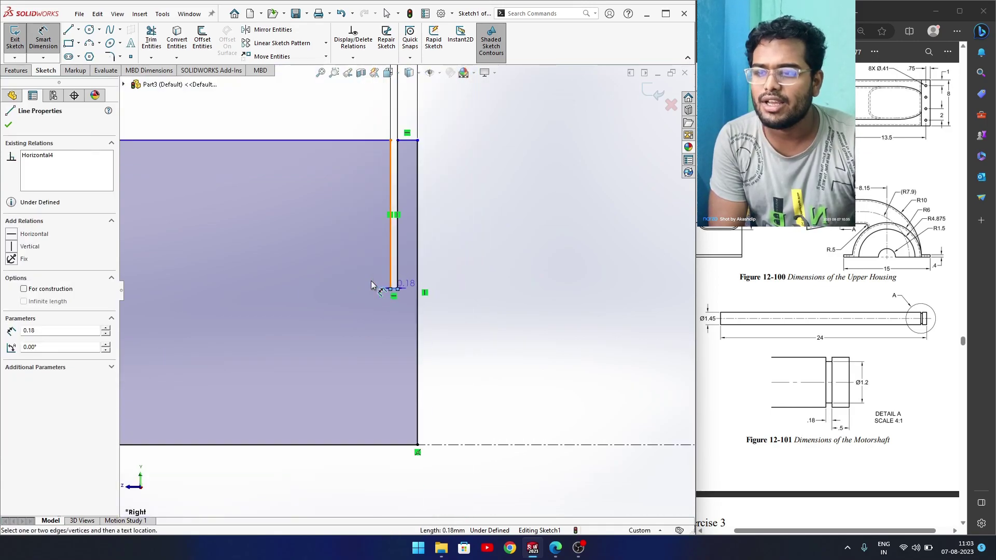
{"action": "left_click", "coordinate": [465, 446]}
{"action": "scroll", "coordinate": [458, 467], "scroll_direction": "up", "scroll_amount": 3}
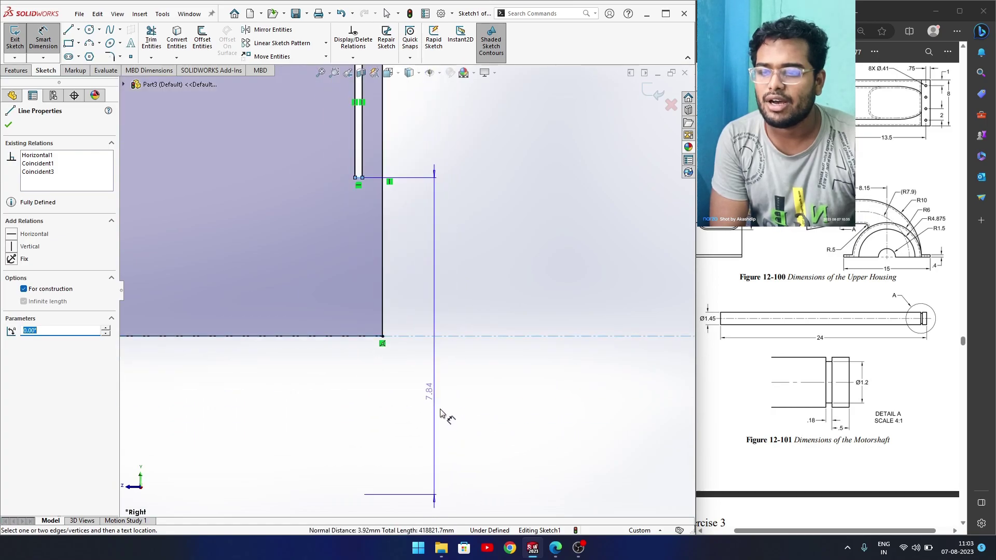
{"action": "left_click", "coordinate": [434, 360]}
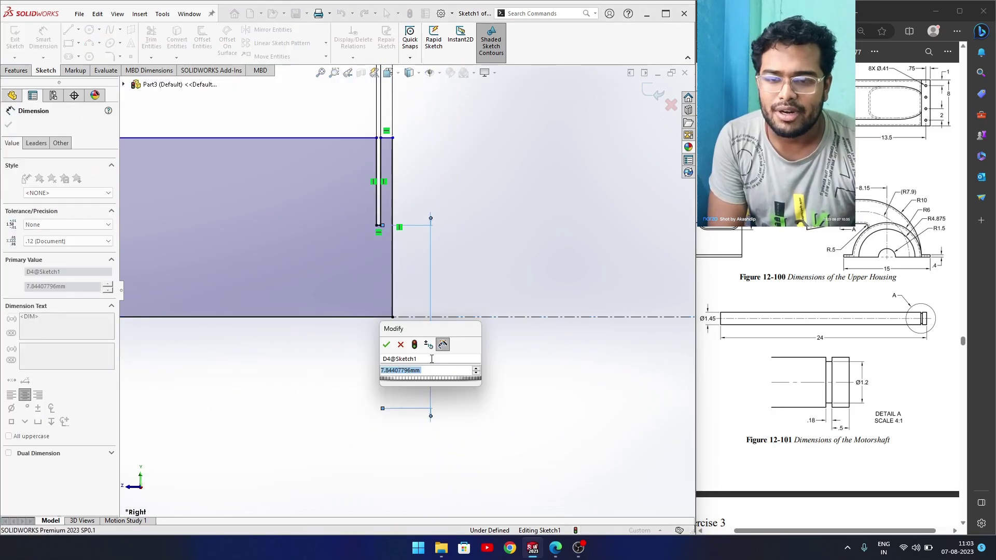
{"action": "type", "text": "1.2"}
{"action": "key", "text": "Return"}
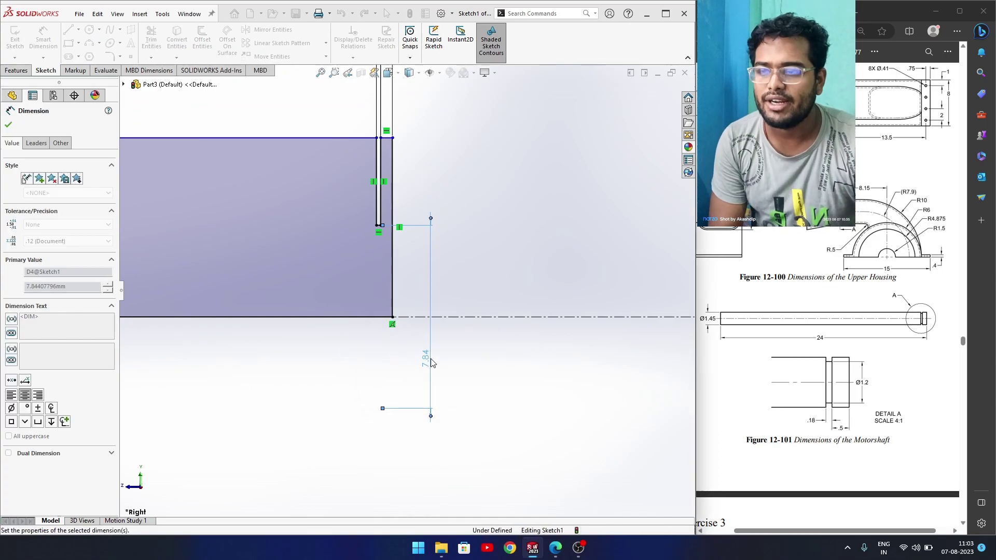
Dimension the profile's long upper edge about the horizontal centerline as a 1.45 mm diameter
{"action": "left_click", "coordinate": [361, 139]}
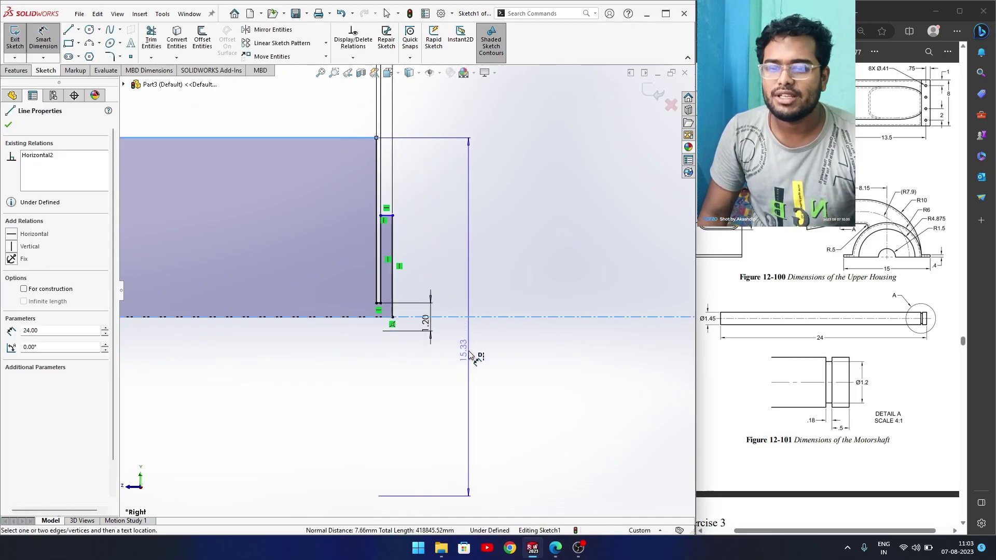
{"action": "left_click", "coordinate": [473, 357]}
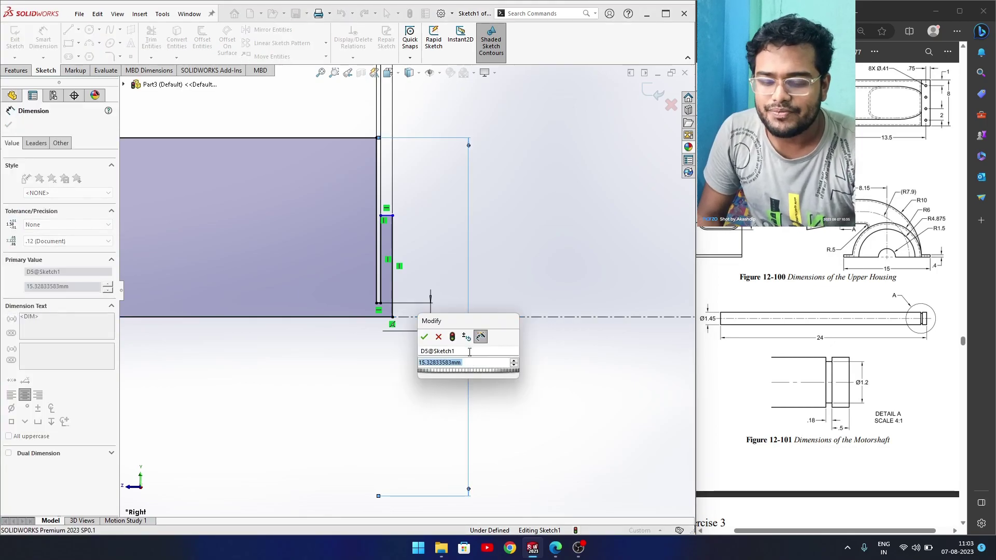
{"action": "type", "text": "1.45"}
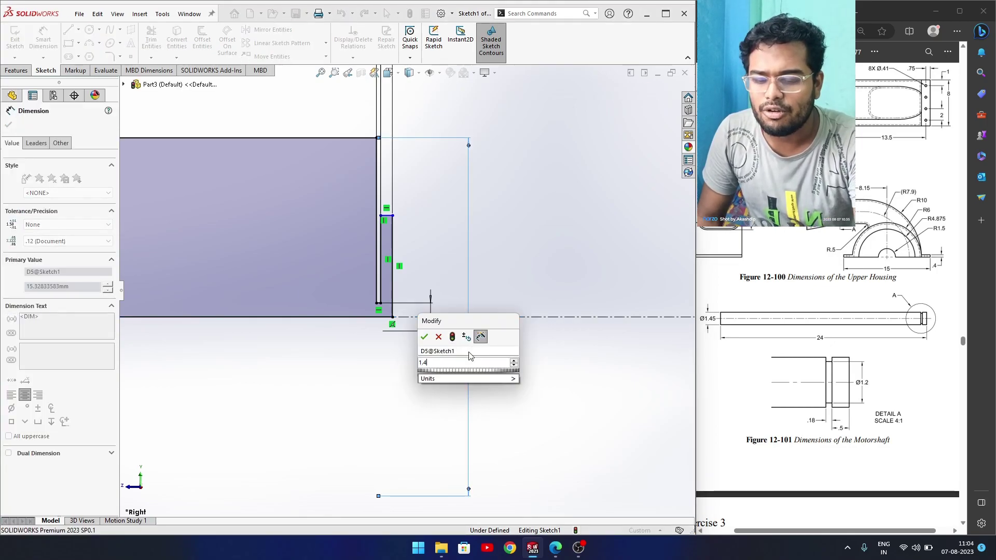
{"action": "key", "text": "Return"}
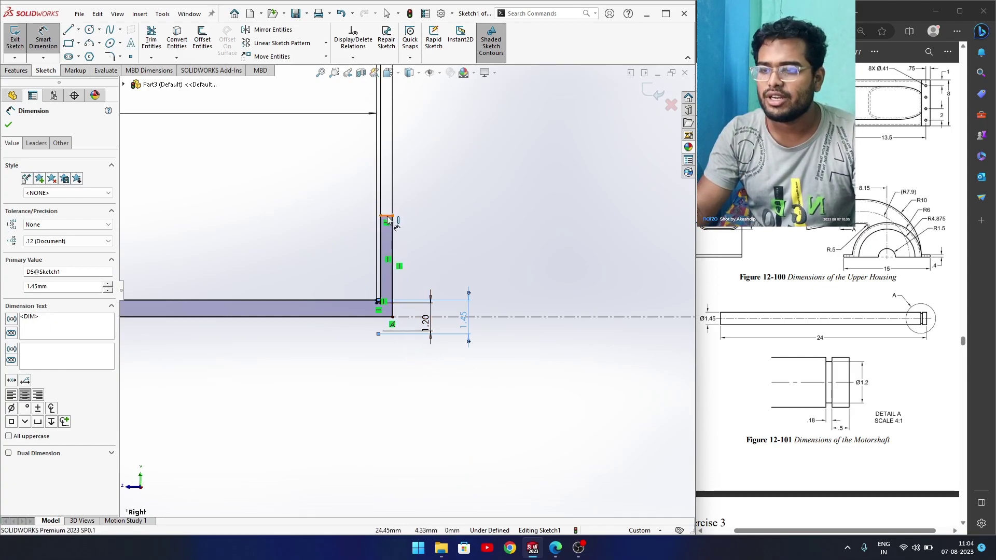
{"action": "left_click", "coordinate": [386, 216]}
{"action": "scroll", "coordinate": [367, 340], "scroll_direction": "down", "scroll_amount": 2}
{"action": "scroll", "coordinate": [370, 327], "scroll_direction": "down", "scroll_amount": 1}
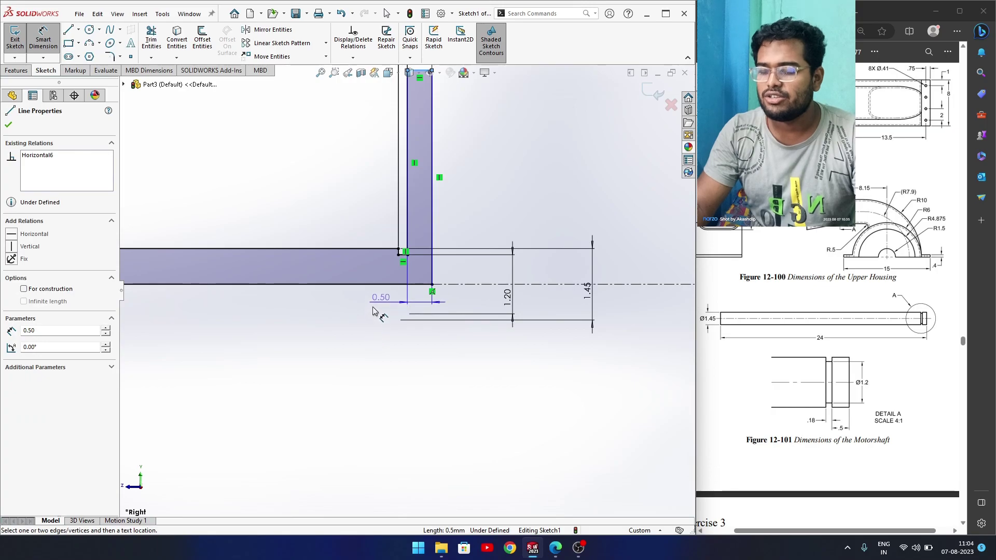
{"action": "left_click", "coordinate": [378, 251]}
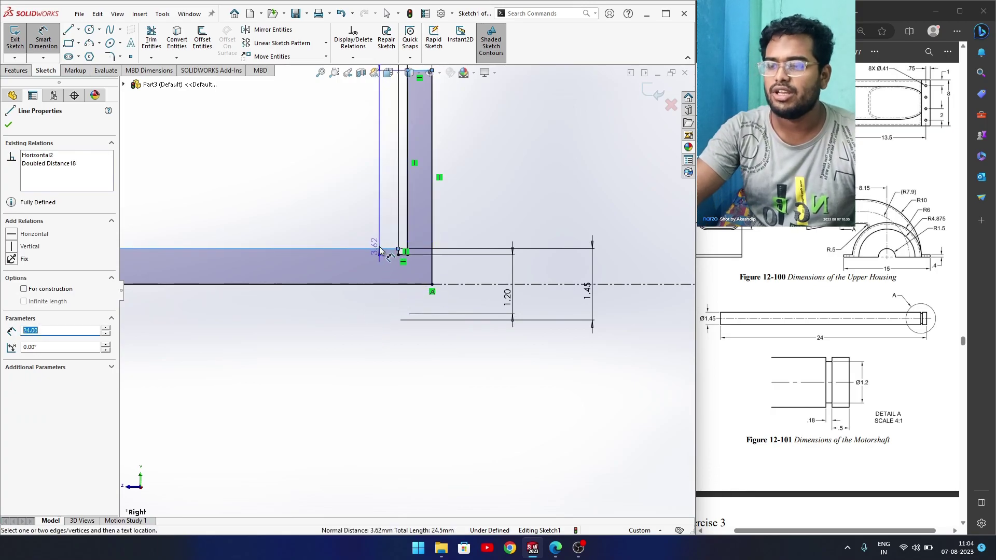
{"action": "key", "text": "Escape"}
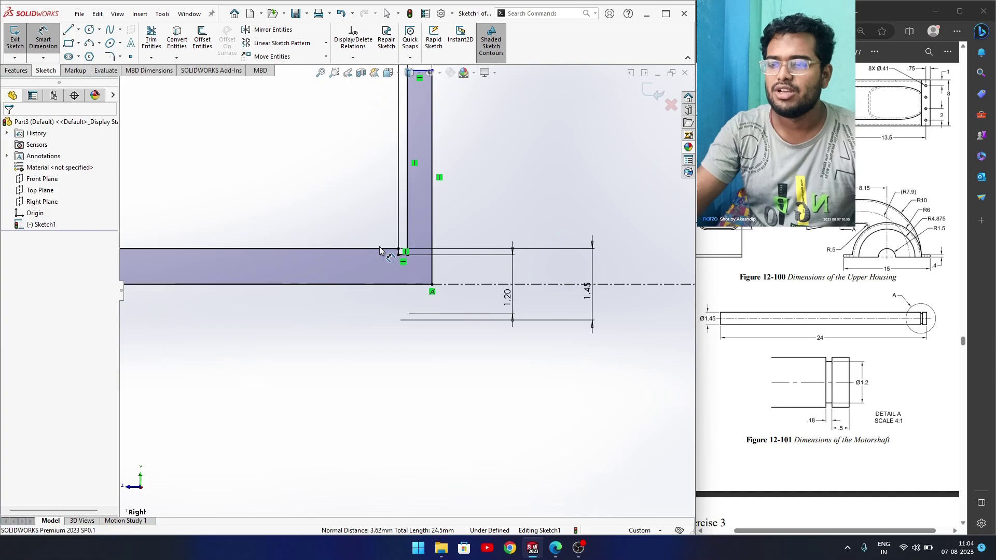
{"action": "key", "text": "Escape"}
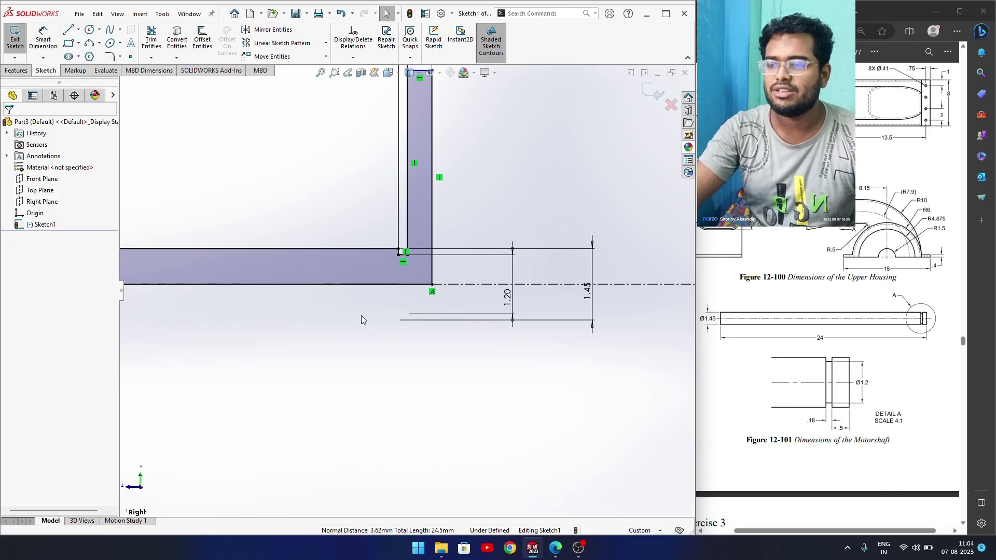
Make the short upper edge beyond the groove collinear with the profile's long upper edge
{"action": "left_click", "coordinate": [363, 249]}
{"action": "scroll", "coordinate": [371, 247], "scroll_direction": "up", "scroll_amount": 4}
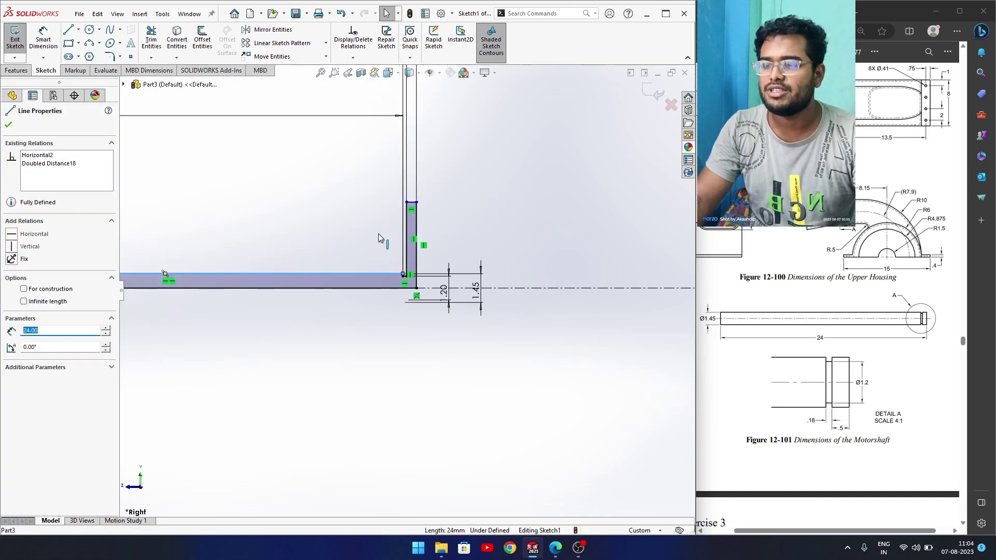
{"action": "left_click", "coordinate": [412, 204], "text": "ctrl"}
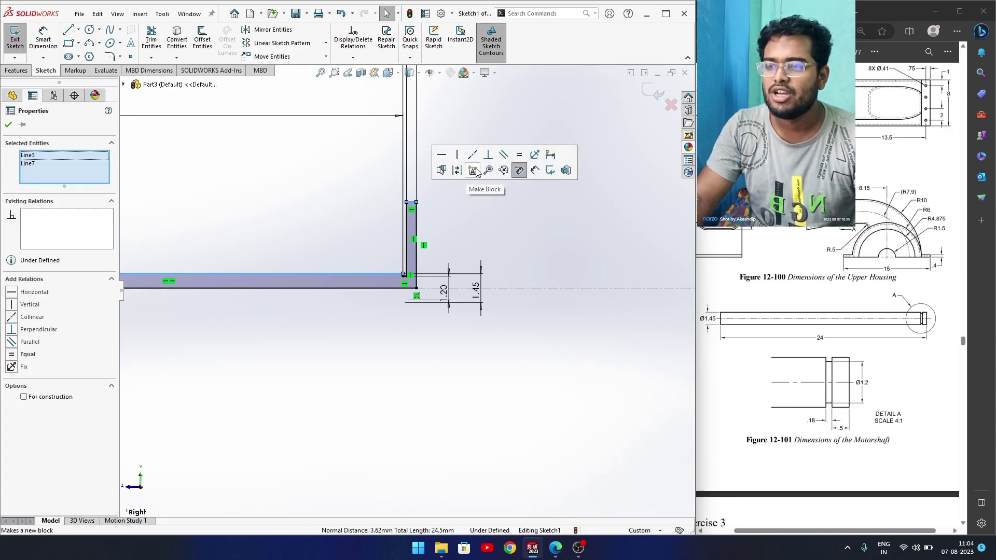
{"action": "left_click", "coordinate": [472, 155]}
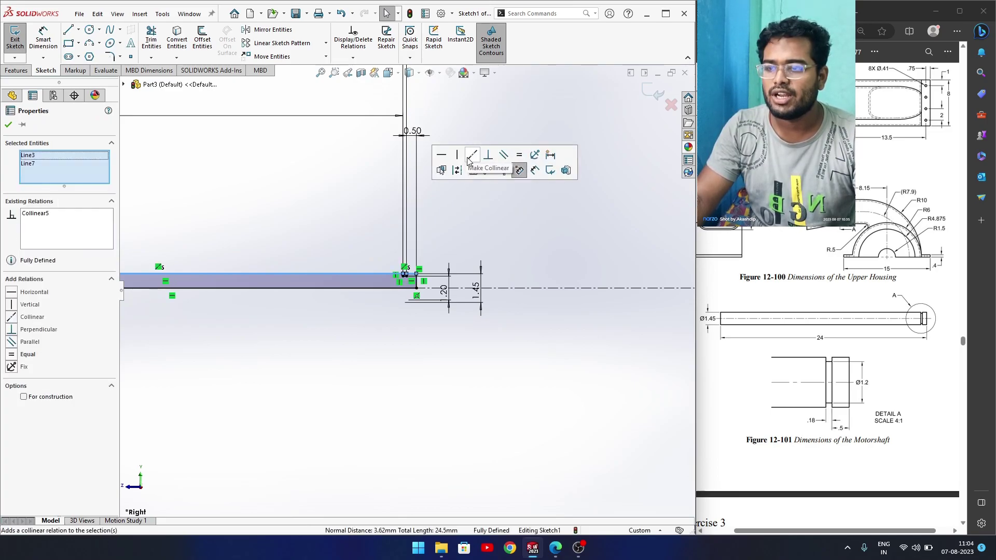
{"action": "left_click", "coordinate": [346, 389]}
{"action": "scroll", "coordinate": [345, 370], "scroll_direction": "up", "scroll_amount": 4}
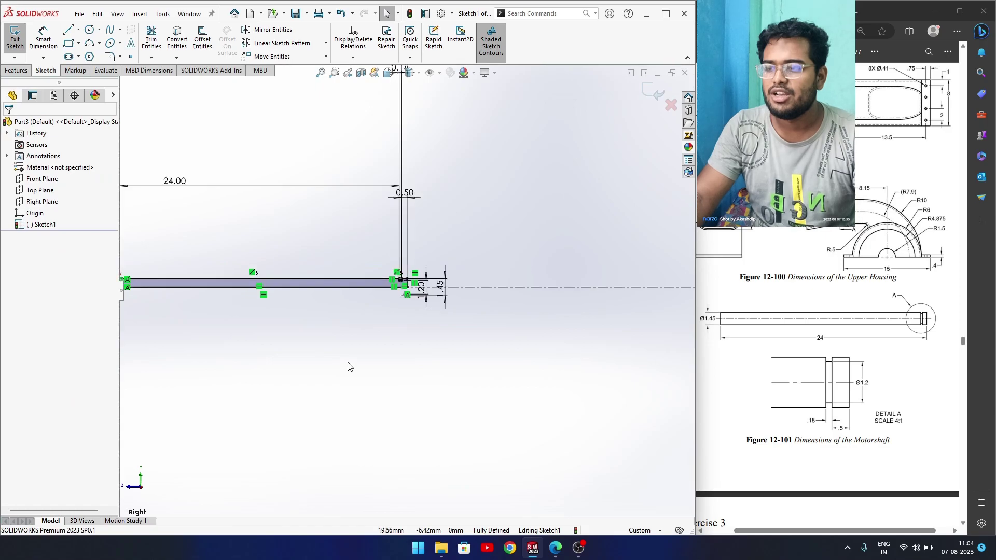
Finish the sketch and revolve the half-profile 360° about the horizontal centerline into the solid shaft
{"action": "left_click", "coordinate": [653, 97]}
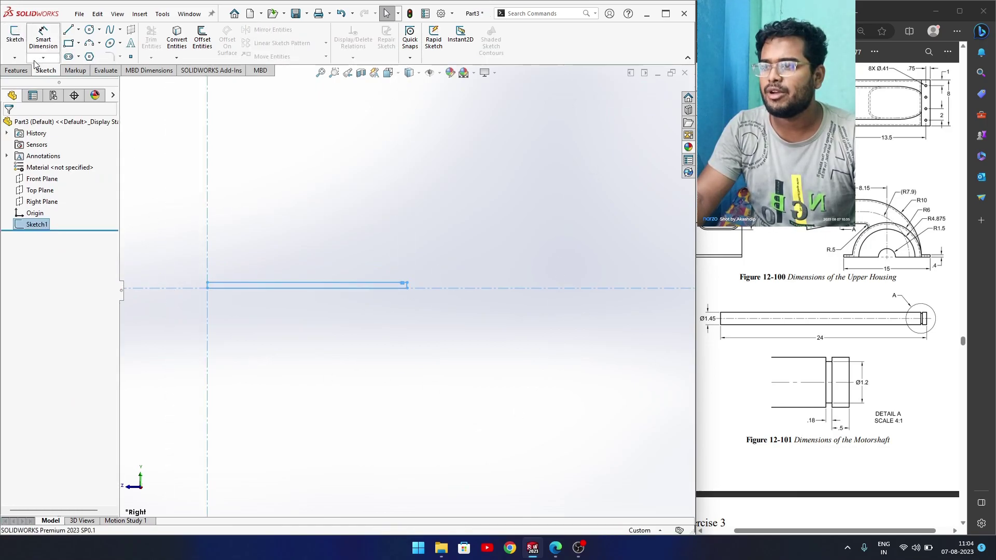
{"action": "left_click", "coordinate": [16, 70]}
{"action": "left_click", "coordinate": [52, 39]}
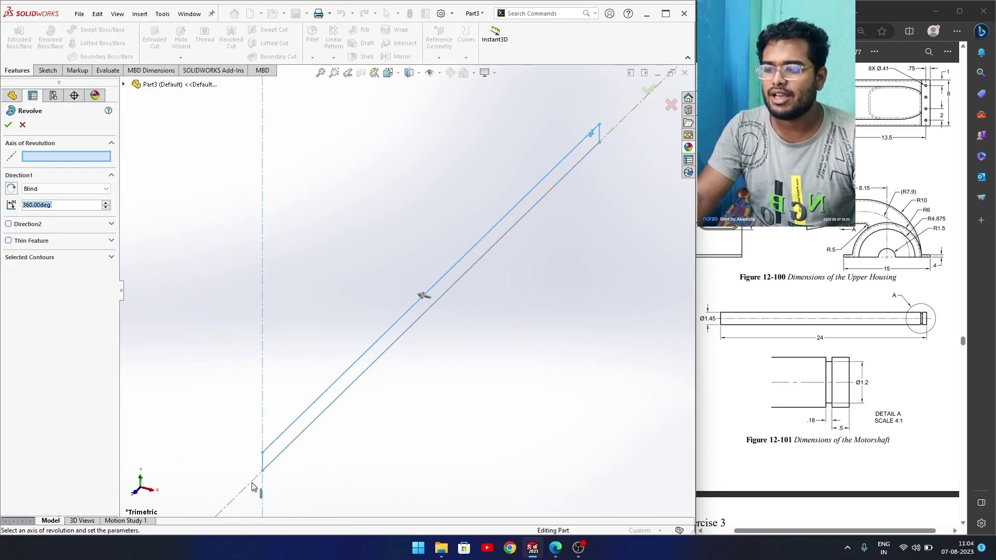
{"action": "left_click", "coordinate": [254, 486]}
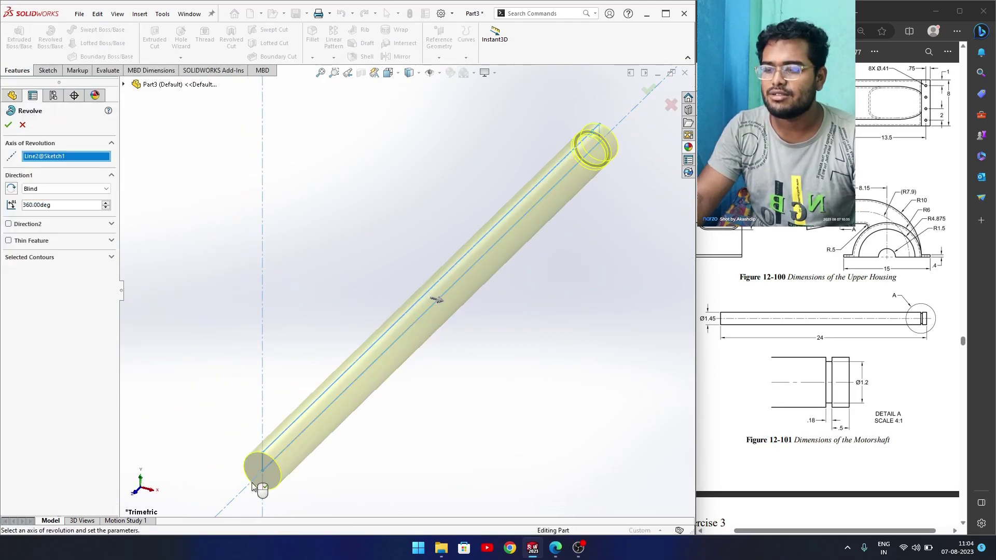
{"action": "left_click", "coordinate": [7, 126]}
Color the revolved shaft bright magenta-pink (RGB 255, 47, 162)
{"action": "middle_click_drag", "start_coordinate": [400, 329], "coordinate": [621, 405]}
{"action": "scroll", "coordinate": [640, 350], "scroll_direction": "down", "scroll_amount": 5}
{"action": "middle_click_drag", "start_coordinate": [577, 362], "coordinate": [502, 324]}
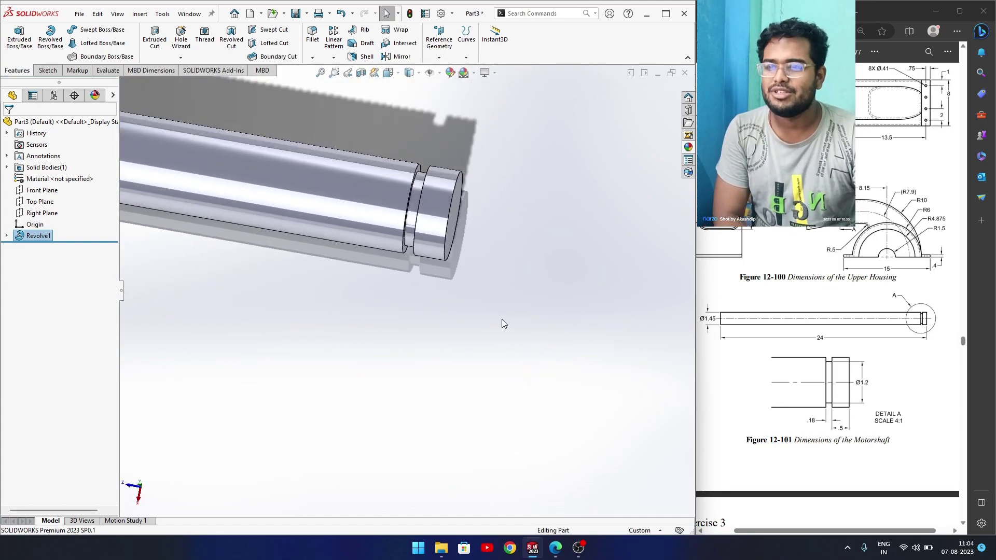
{"action": "scroll", "coordinate": [437, 260], "scroll_direction": "up", "scroll_amount": 3}
{"action": "left_click", "coordinate": [450, 72]}
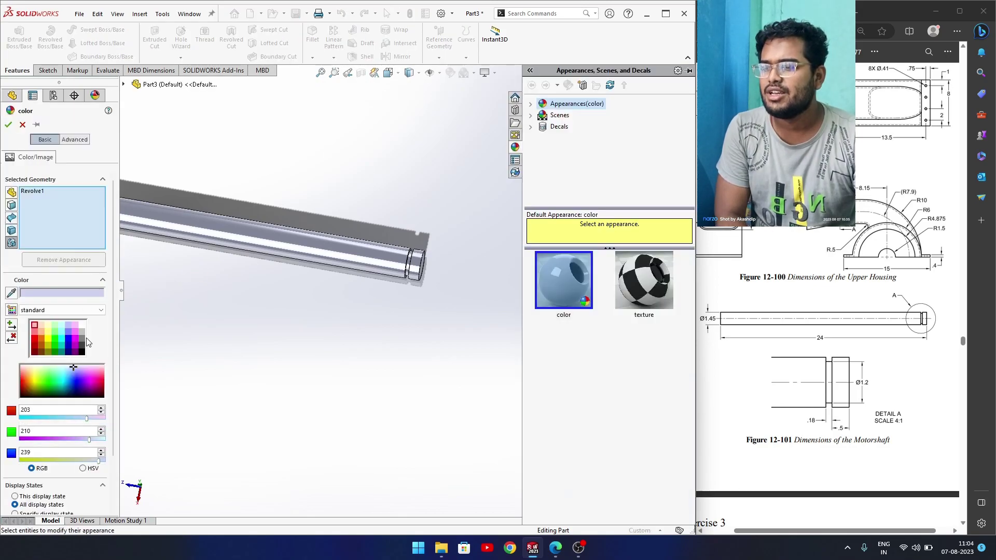
{"action": "left_click", "coordinate": [96, 374]}
{"action": "left_click", "coordinate": [96, 378]}
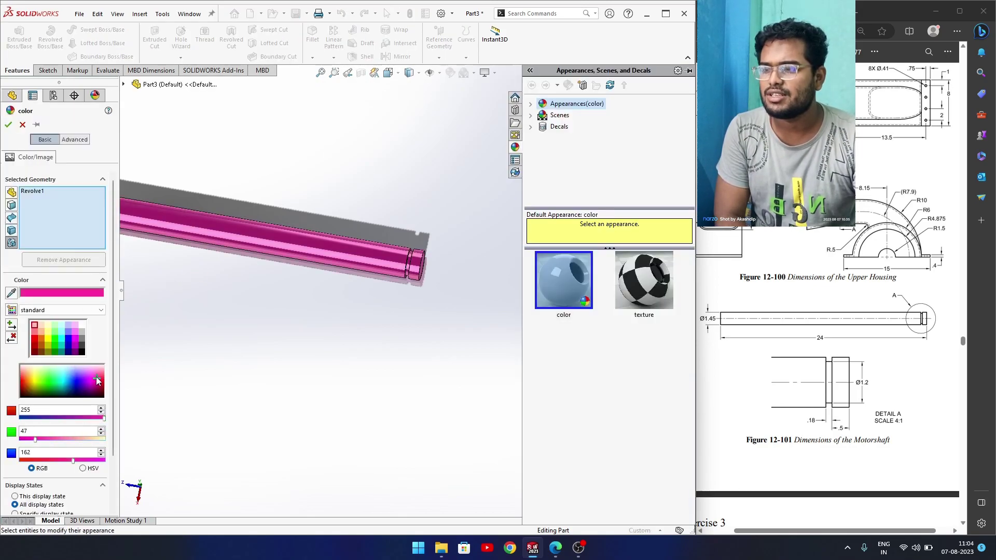
{"action": "left_click", "coordinate": [9, 125]}
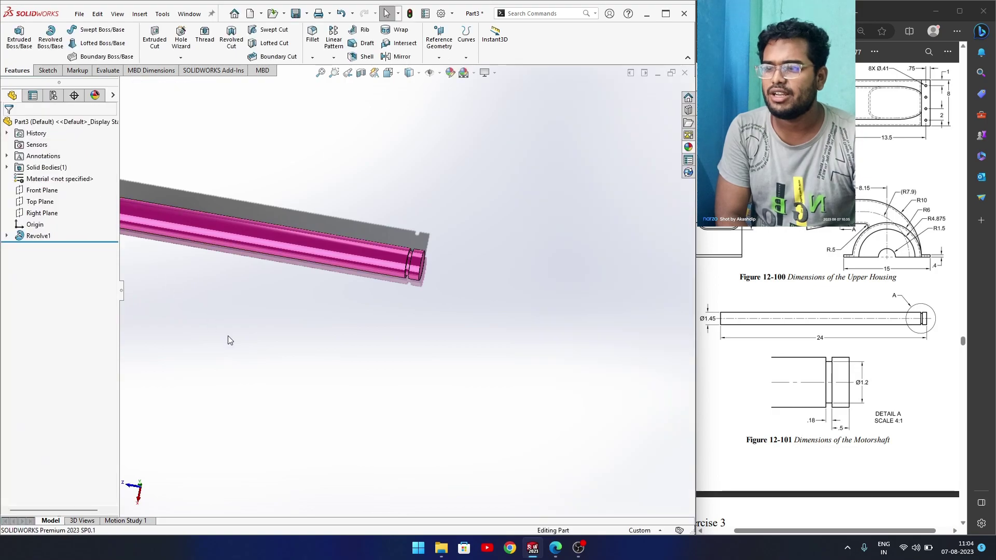
Save the shaft in isometric view as Part6_Motorshaft in the Assembly_4 Blower assembly folder and close the part
{"action": "key", "text": "space"}
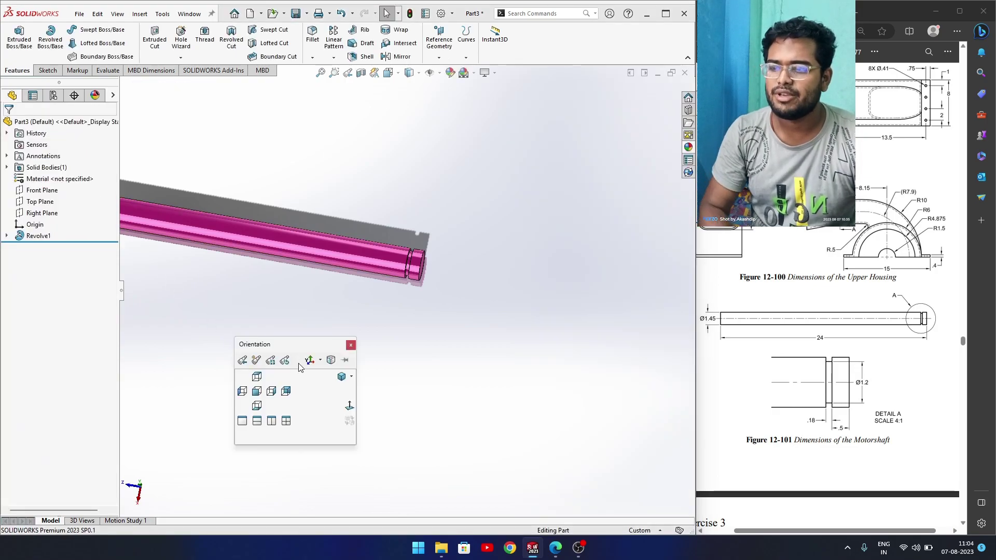
{"action": "left_click", "coordinate": [335, 374]}
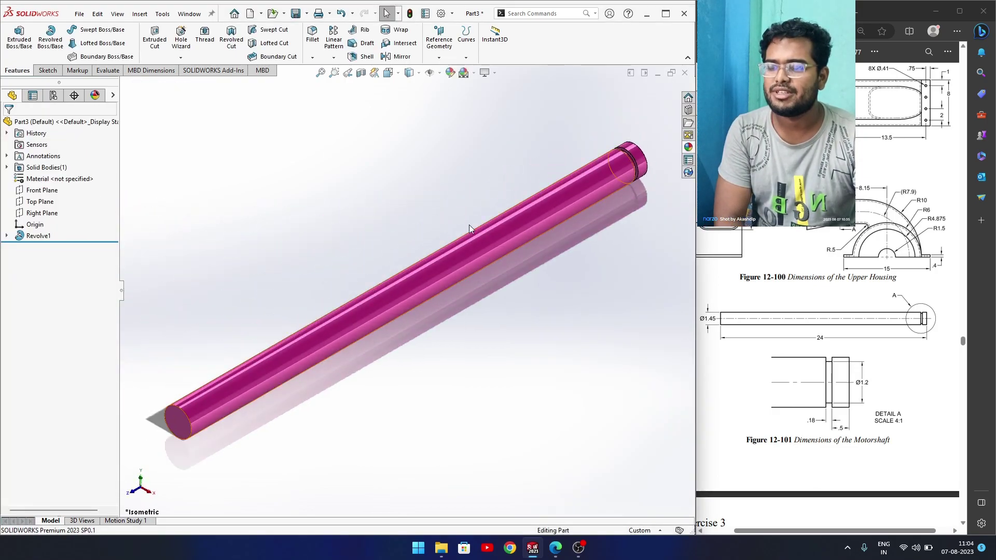
{"action": "left_click", "coordinate": [294, 17]}
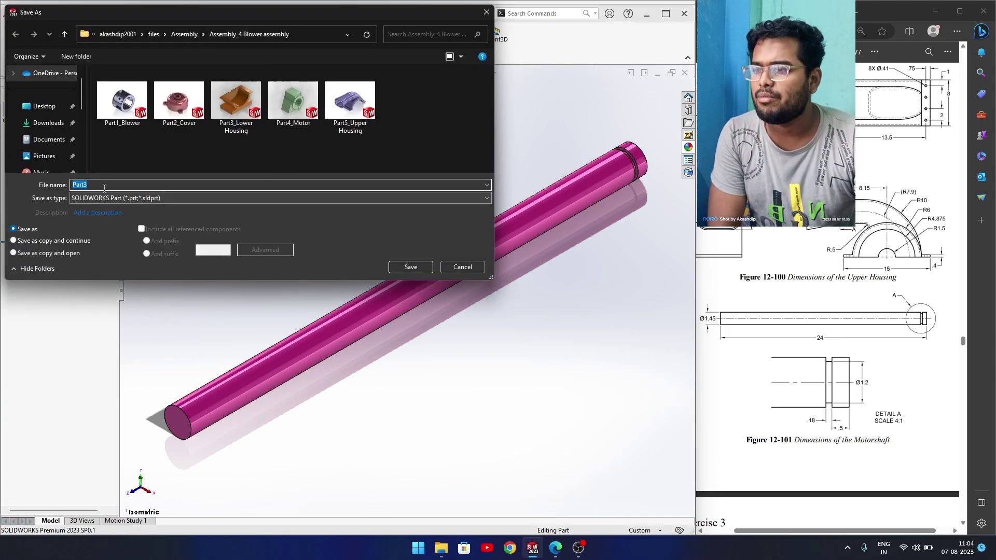
{"action": "key", "text": "BackSpace"}
{"action": "type", "text": "6_"}
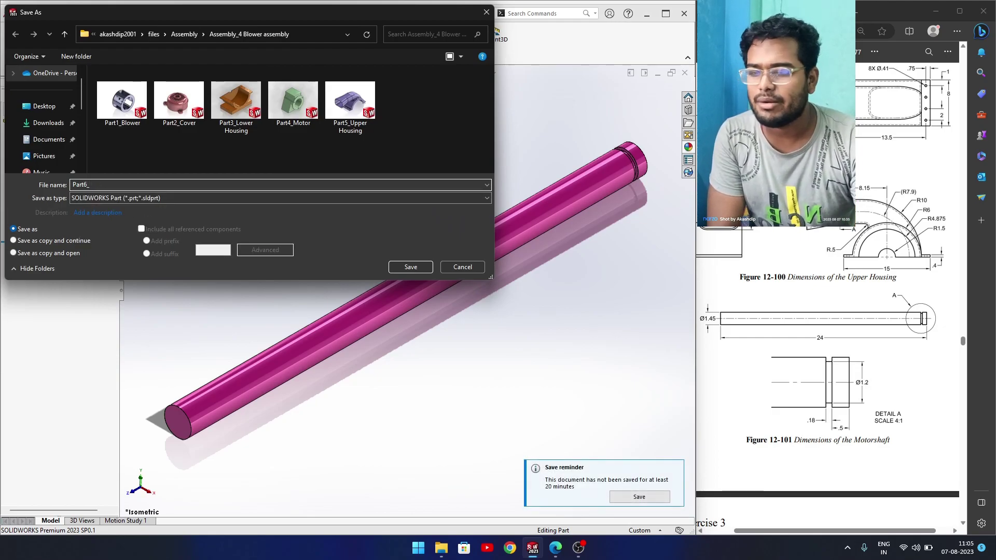
{"action": "left_click", "coordinate": [121, 214]}
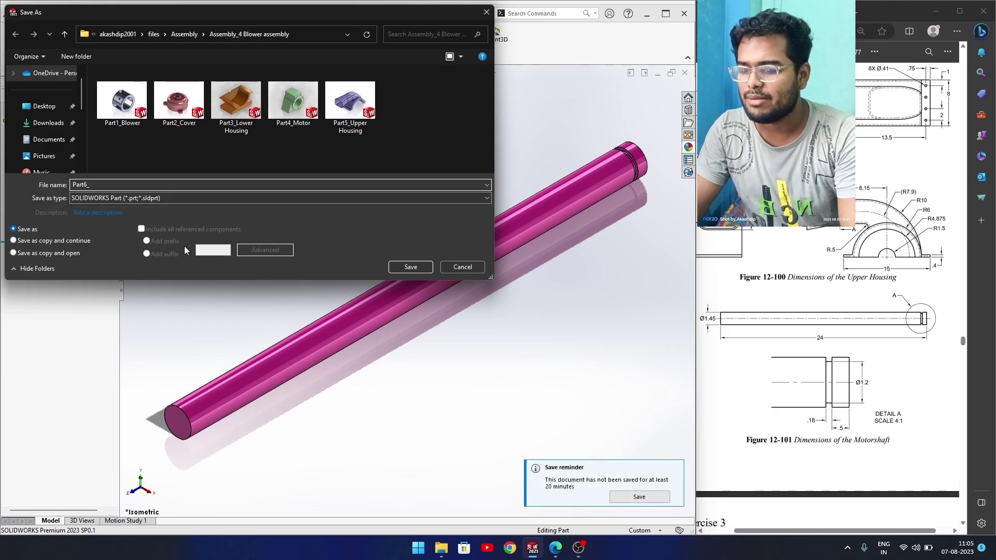
{"action": "type", "text": "Mo"}
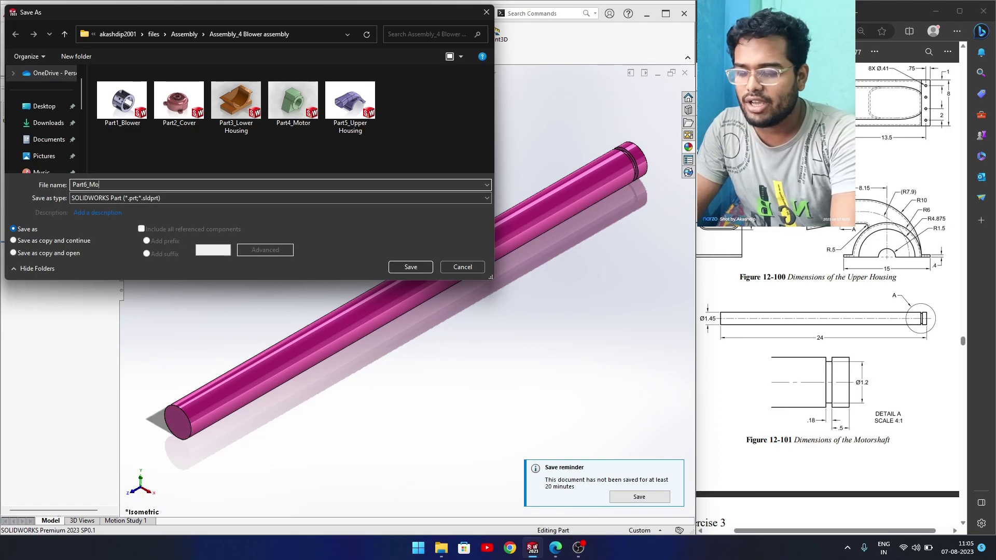
{"action": "type", "text": "torshaft"}
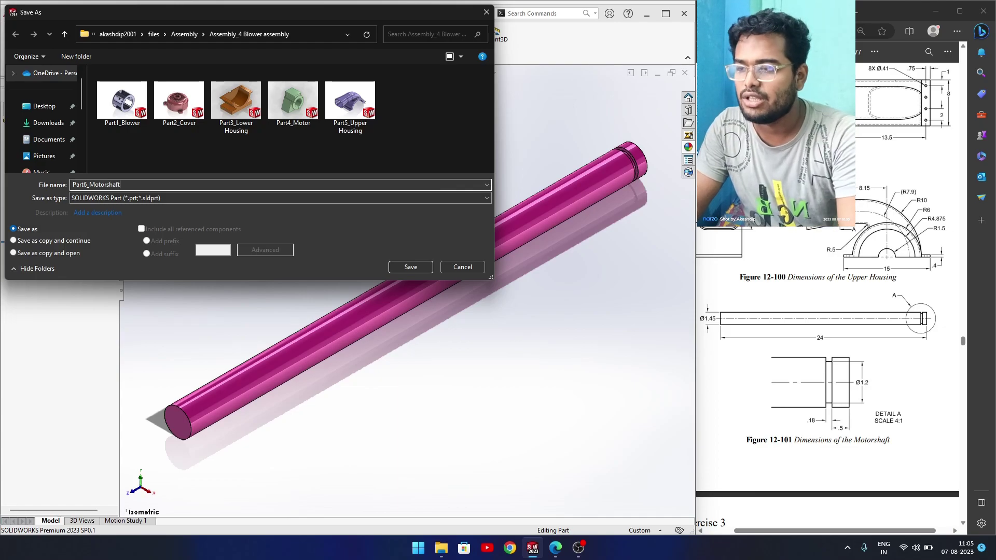
{"action": "key", "text": "Return"}
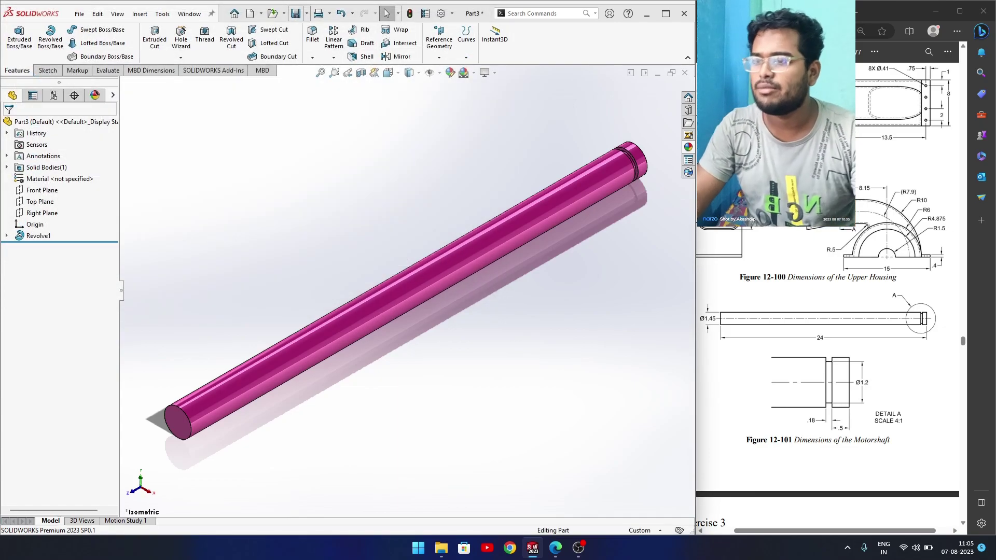
{"action": "left_click", "coordinate": [685, 73]}
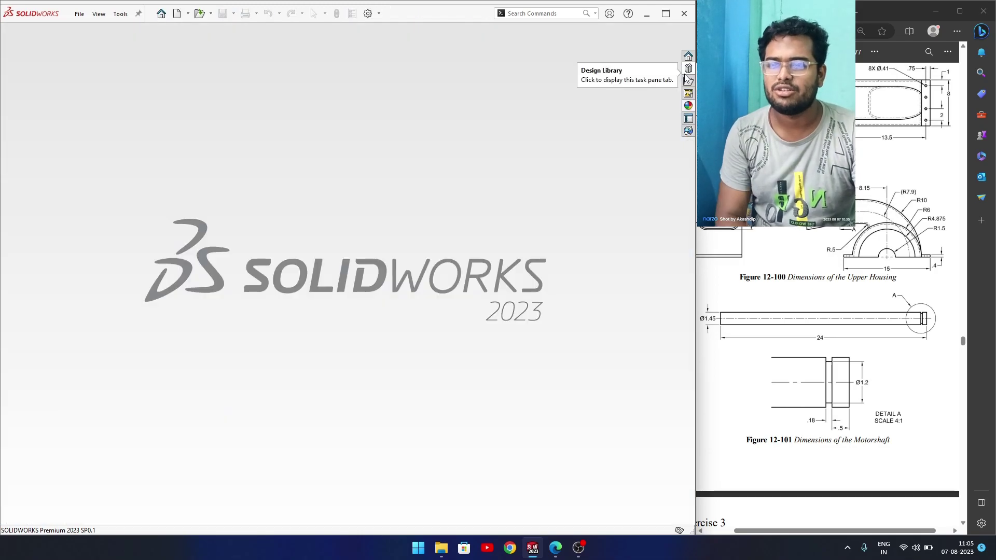
Look up the blower assembly drawing and its parts list in Figure 12-95 of the PDF book
{"action": "scroll", "coordinate": [856, 329], "scroll_direction": "down", "scroll_amount": 5}
{"action": "scroll", "coordinate": [855, 330], "scroll_direction": "up", "scroll_amount": 7}
{"action": "scroll", "coordinate": [856, 329], "scroll_direction": "up", "scroll_amount": 12}
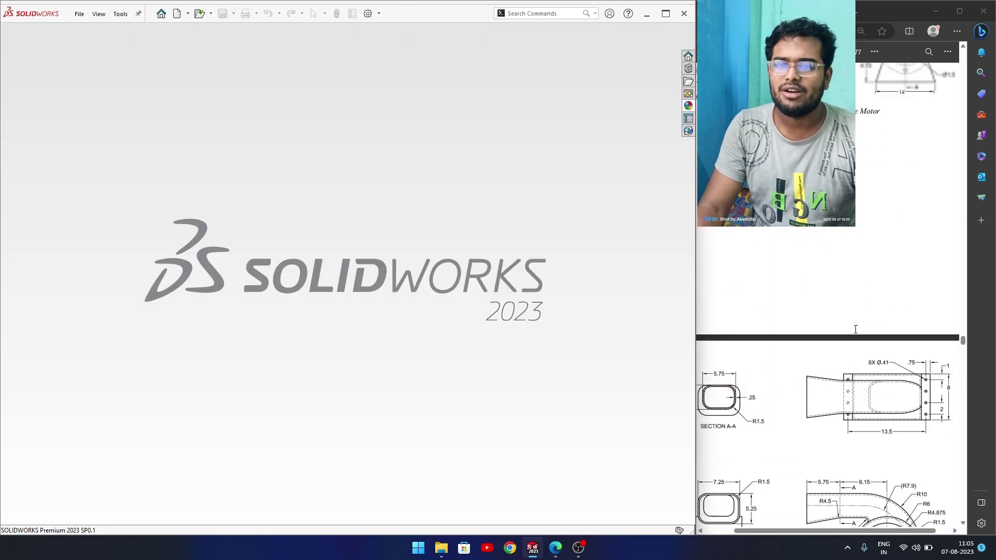
{"action": "scroll", "coordinate": [856, 330], "scroll_direction": "up", "scroll_amount": 8}
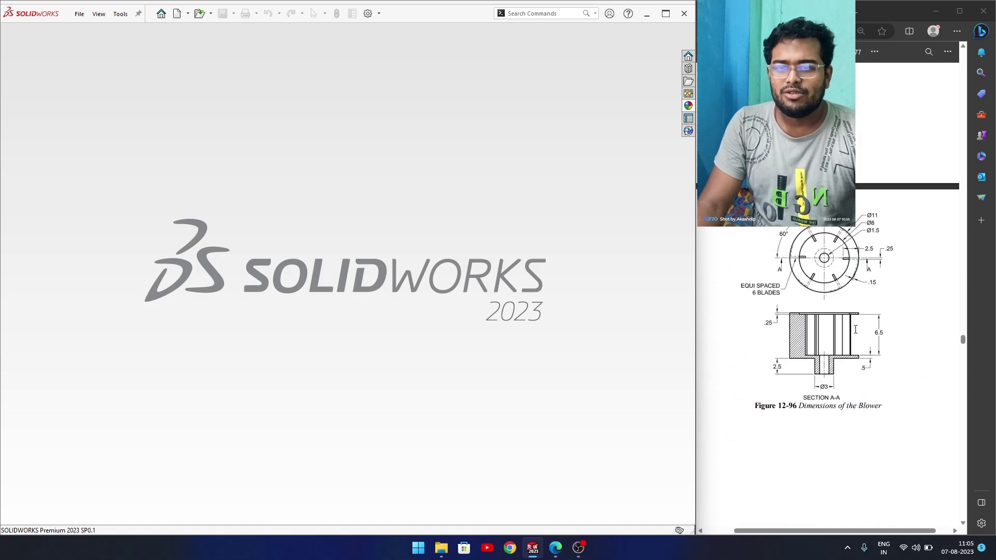
{"action": "scroll", "coordinate": [855, 329], "scroll_direction": "down", "scroll_amount": 1}
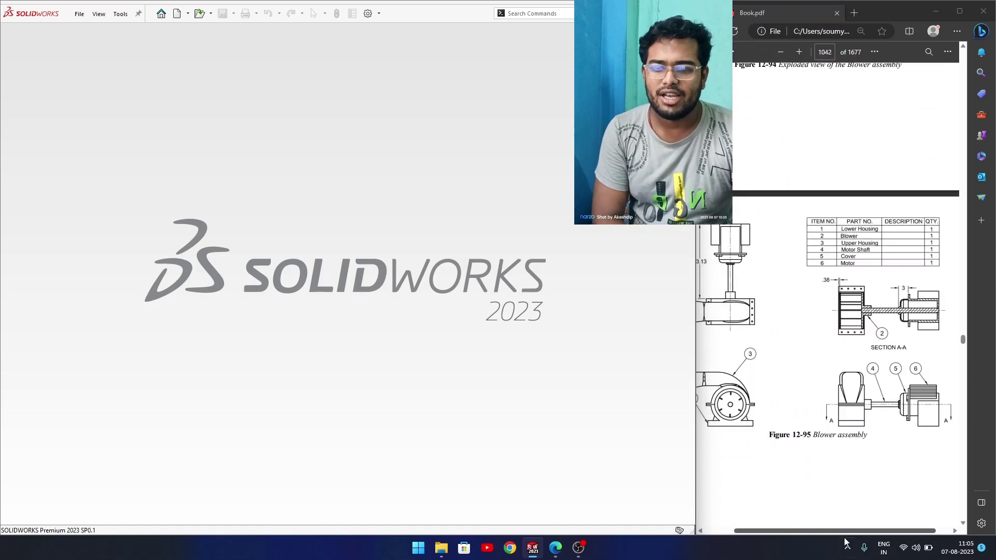
Look up the blower assembly and its exploded view in Figures 12-93 and 12-94 of the PDF book
{"action": "left_click_drag", "start_coordinate": [839, 531], "coordinate": [806, 529]}
{"action": "scroll", "coordinate": [878, 275], "scroll_direction": "up", "scroll_amount": 7}
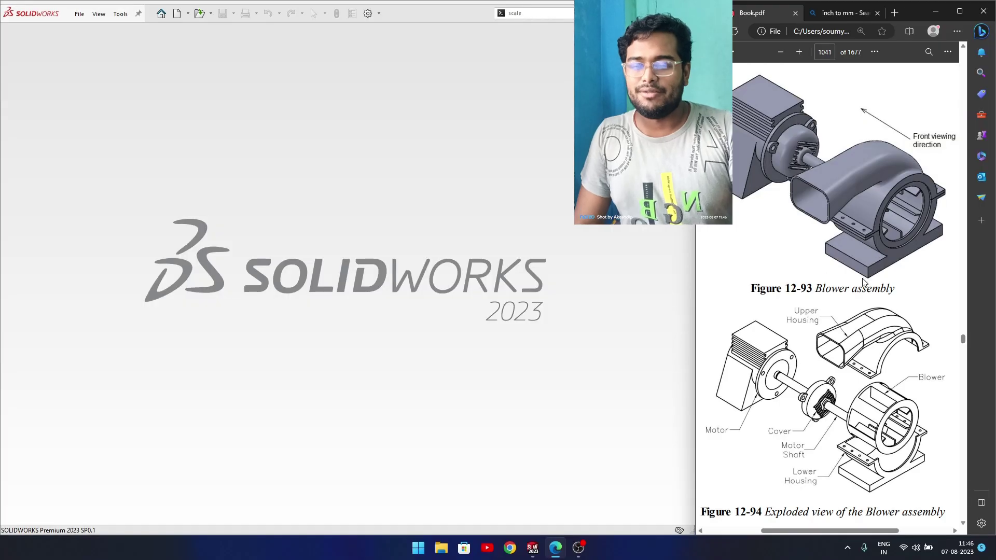
{"action": "scroll", "coordinate": [862, 278], "scroll_direction": "up", "scroll_amount": 1}
{"action": "scroll", "coordinate": [862, 278], "scroll_direction": "down", "scroll_amount": 1}
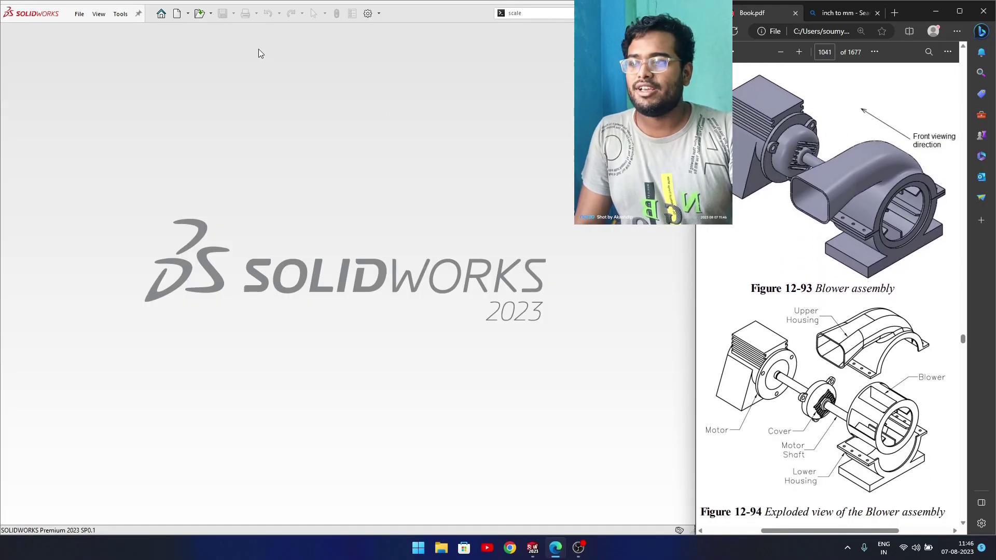
Create a new assembly and insert Part3_Lower Housing from the Assembly_4 Blower assembly folder as its first component
{"action": "left_click", "coordinate": [177, 14]}
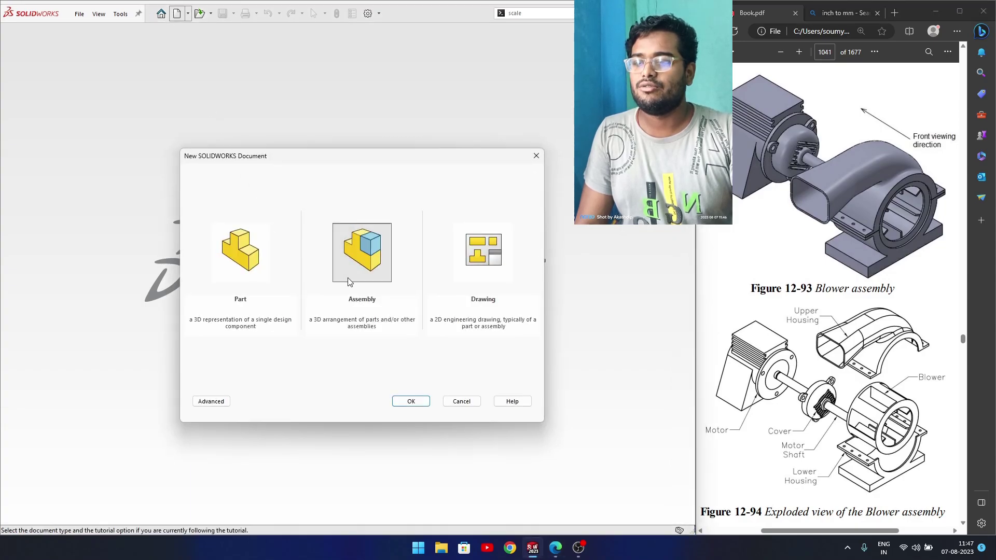
{"action": "left_click", "coordinate": [411, 401]}
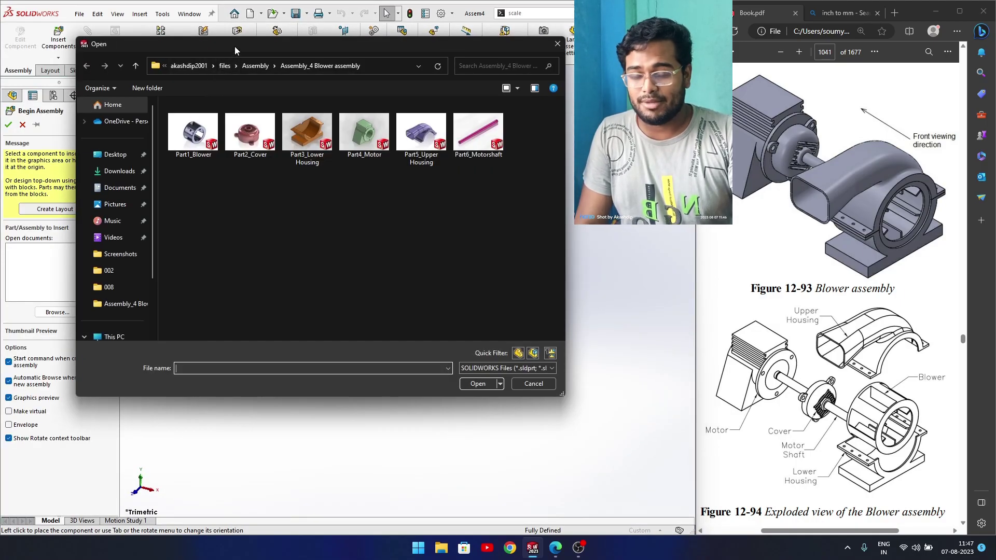
{"action": "left_click_drag", "start_coordinate": [235, 46], "coordinate": [272, 94]}
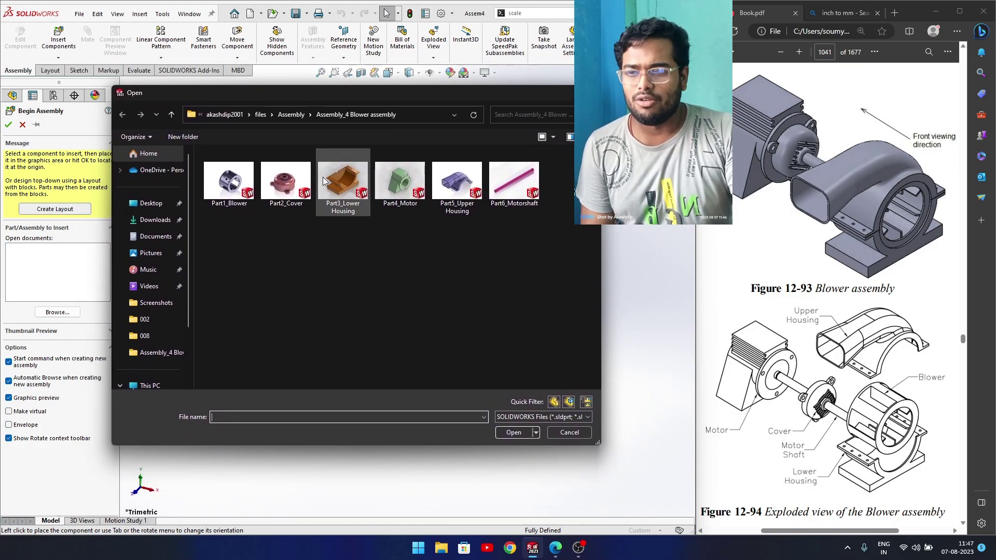
{"action": "left_click", "coordinate": [333, 188]}
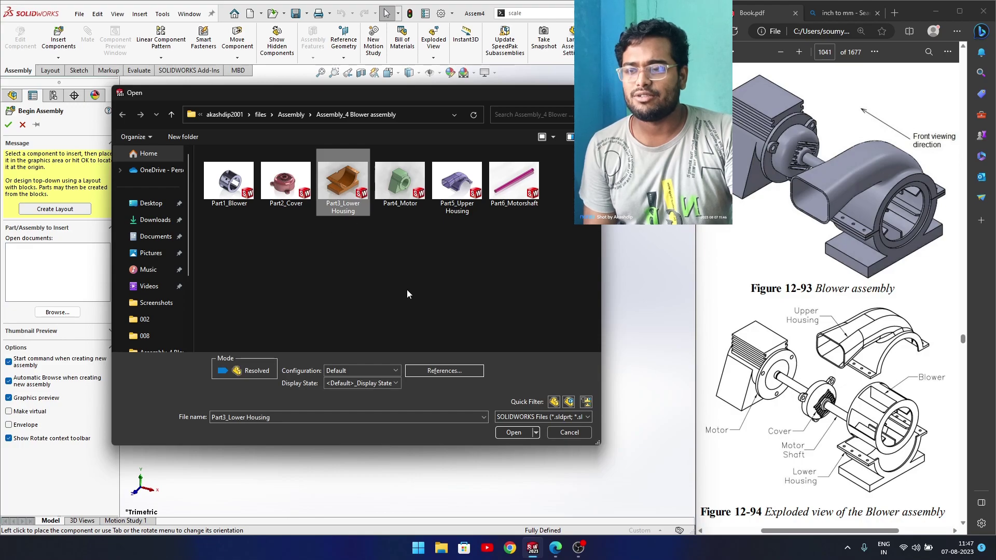
{"action": "left_click", "coordinate": [519, 434]}
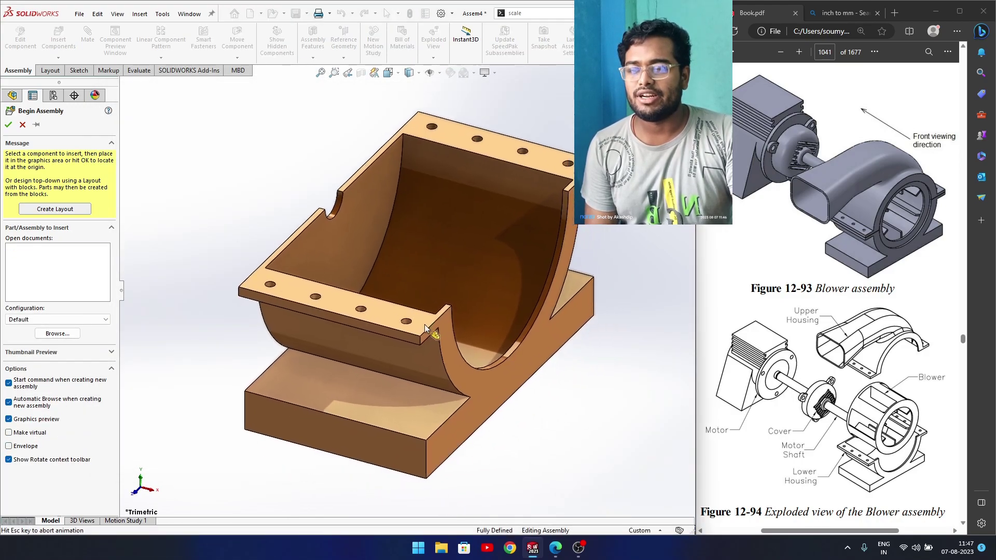
{"action": "left_click", "coordinate": [424, 324]}
Change the lower housing from fixed to floating
{"action": "left_click", "coordinate": [403, 309]}
{"action": "right_click", "coordinate": [404, 309]}
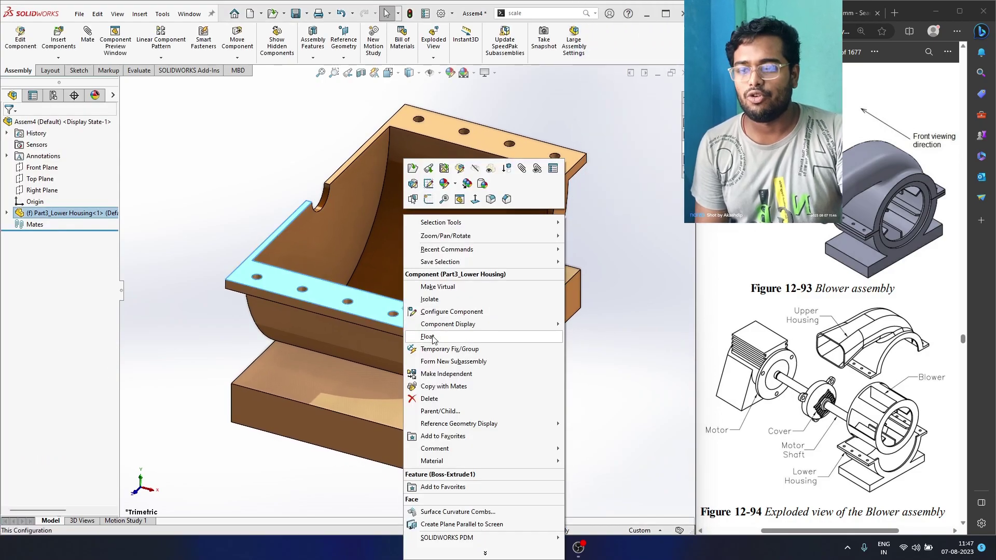
{"action": "left_click", "coordinate": [429, 337]}
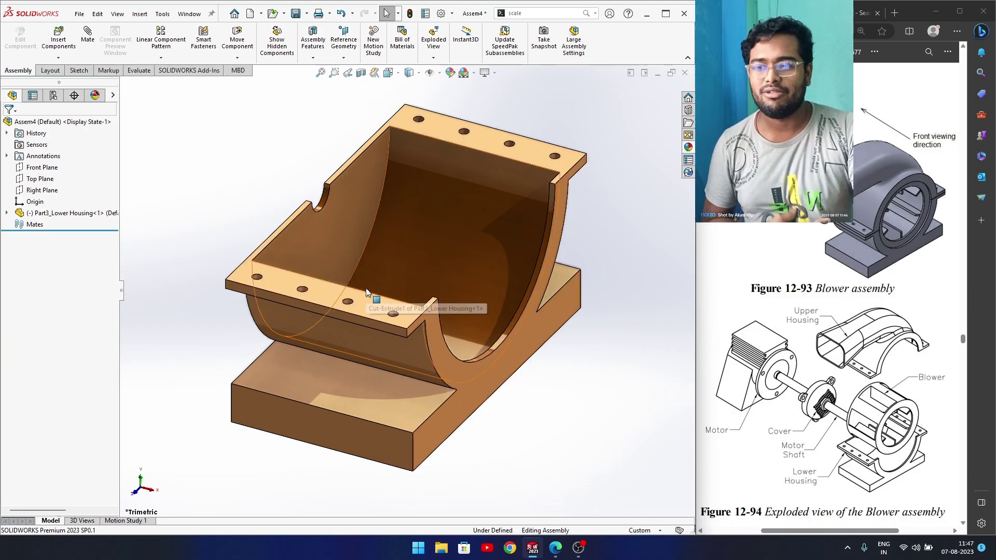
{"action": "left_click", "coordinate": [42, 218]}
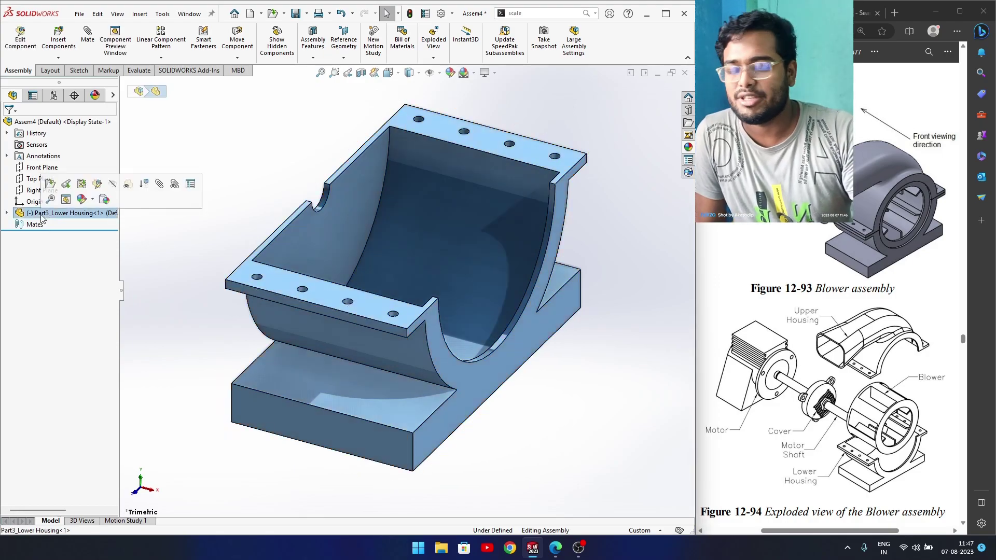
{"action": "left_click", "coordinate": [88, 45]}
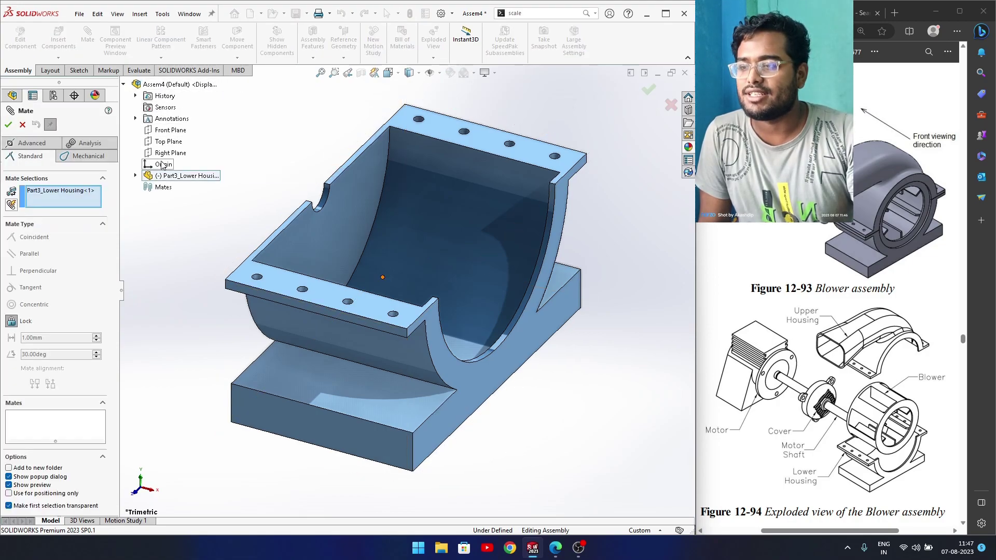
{"action": "left_click", "coordinate": [135, 176]}
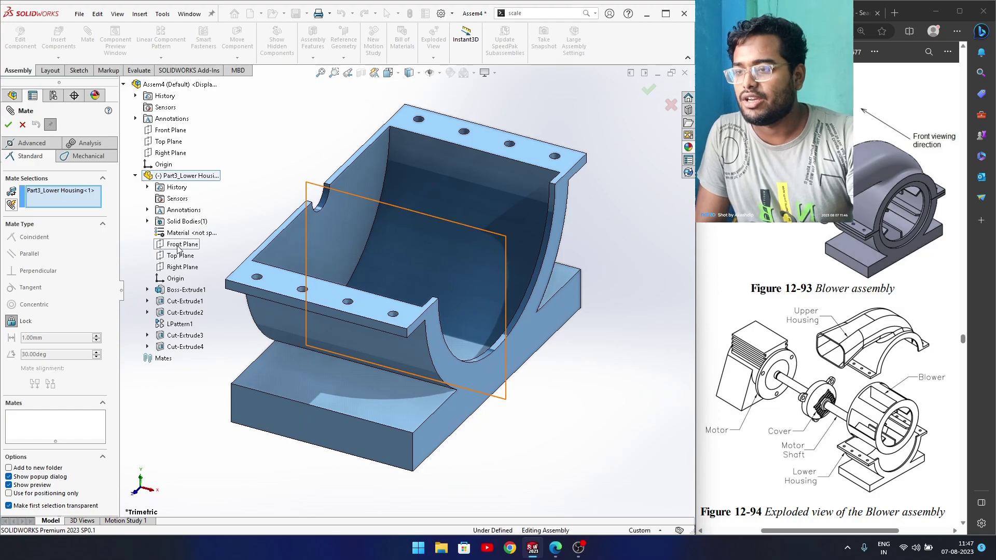
{"action": "left_click", "coordinate": [22, 125]}
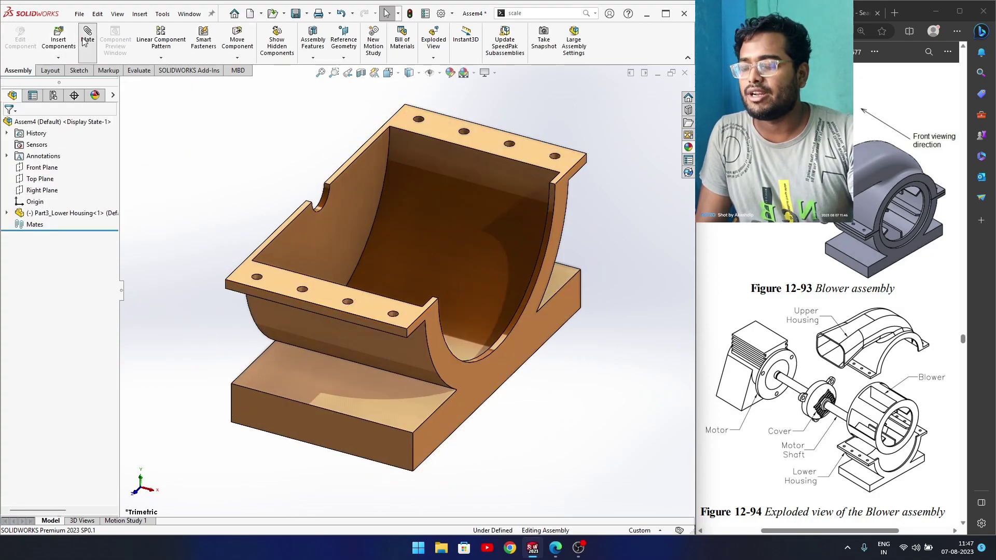
{"action": "right_click", "coordinate": [520, 235]}
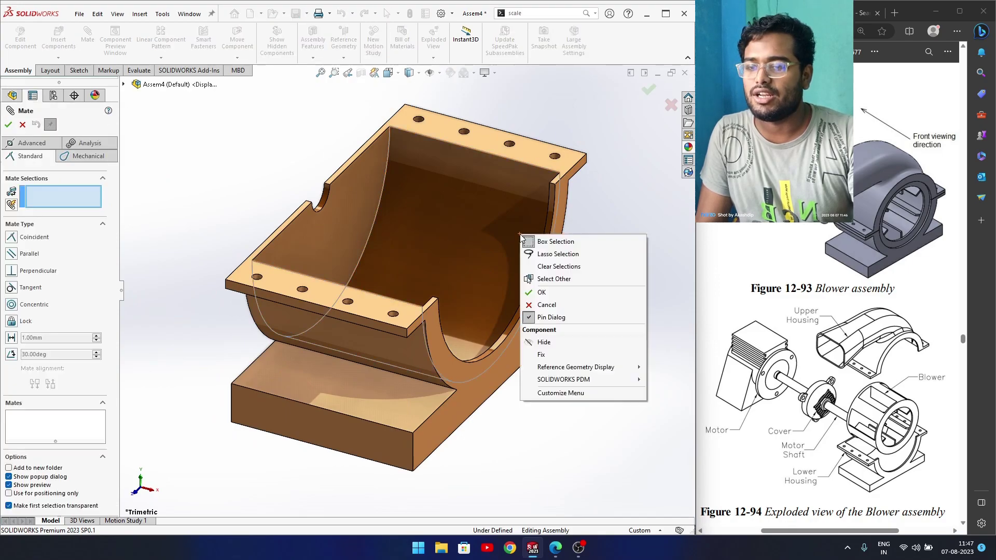
{"action": "left_click", "coordinate": [22, 125]}
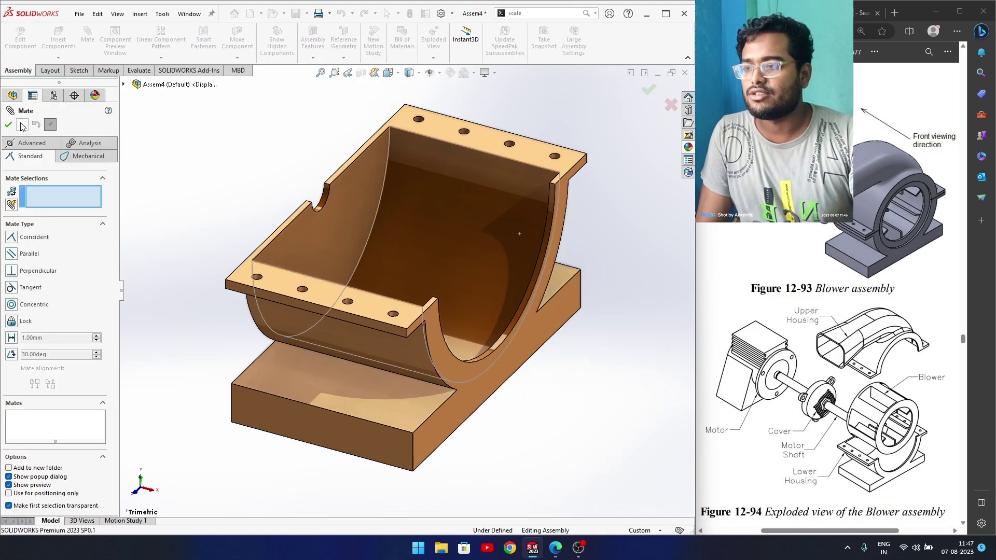
{"action": "left_click", "coordinate": [22, 125]}
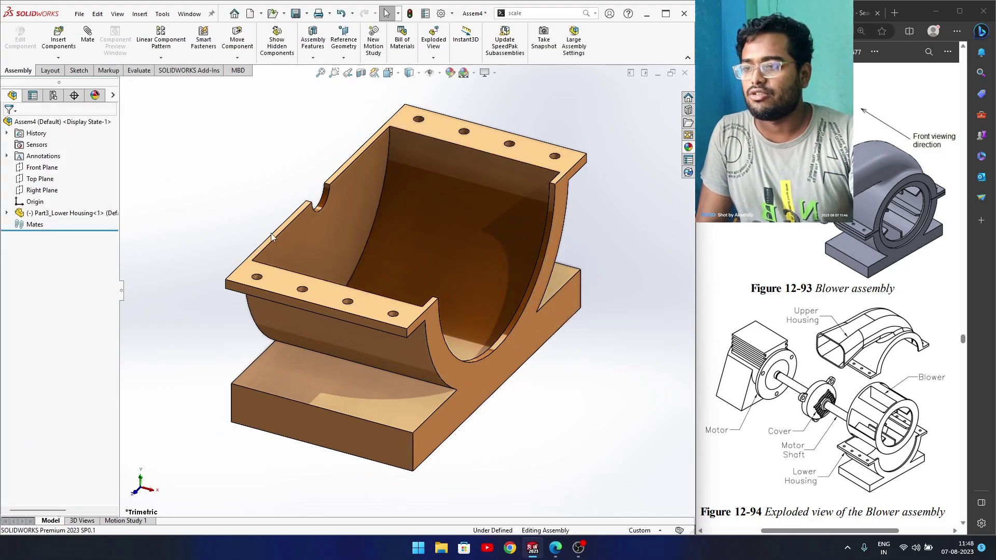
{"action": "right_click", "coordinate": [285, 285]}
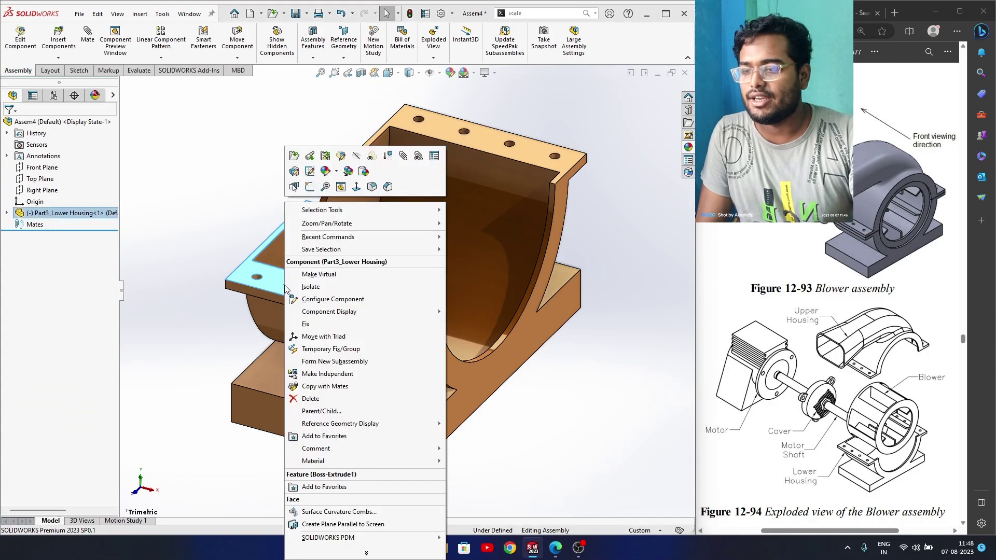
{"action": "left_click", "coordinate": [325, 326]}
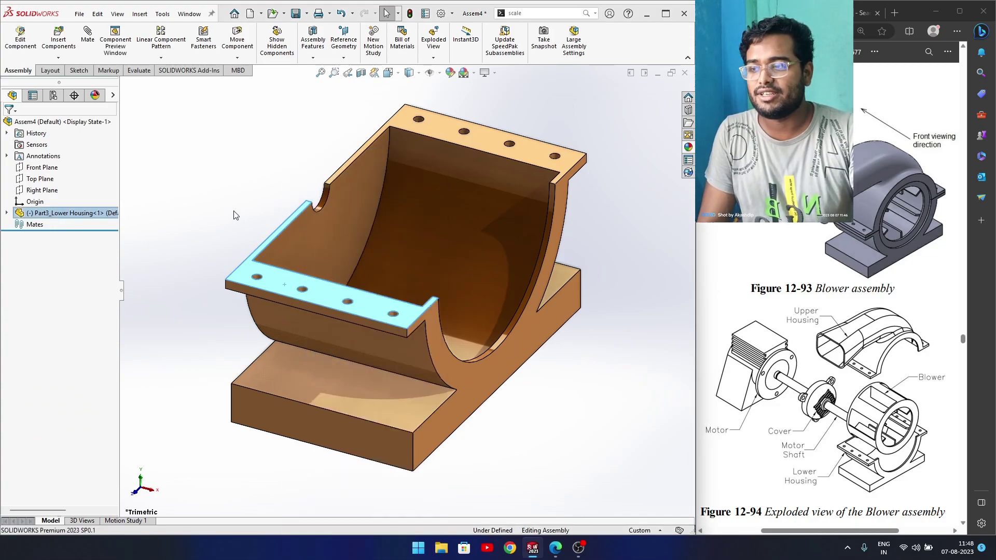
Add a coincident mate between the assembly's Front Plane and the lower housing's Front Plane
{"action": "left_click", "coordinate": [87, 41]}
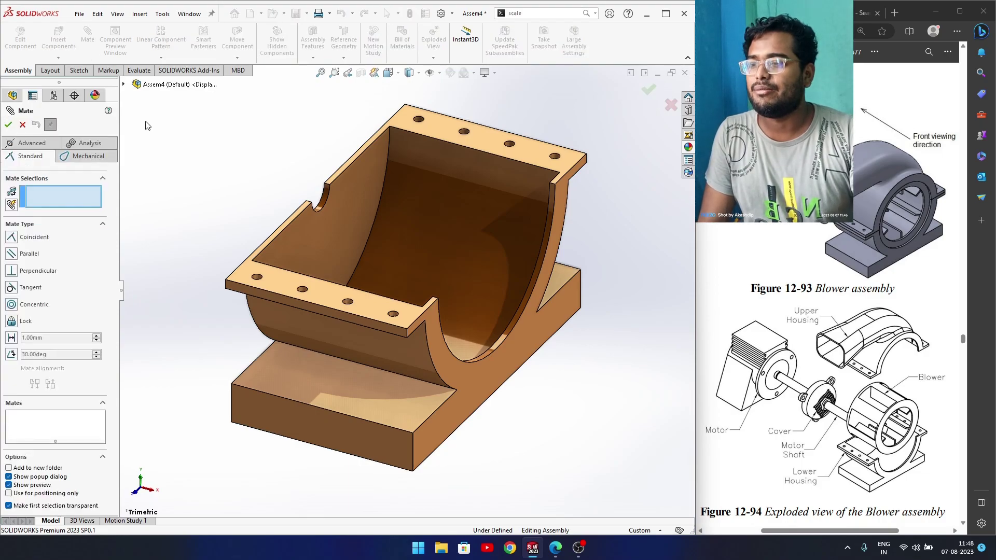
{"action": "left_click", "coordinate": [124, 84]}
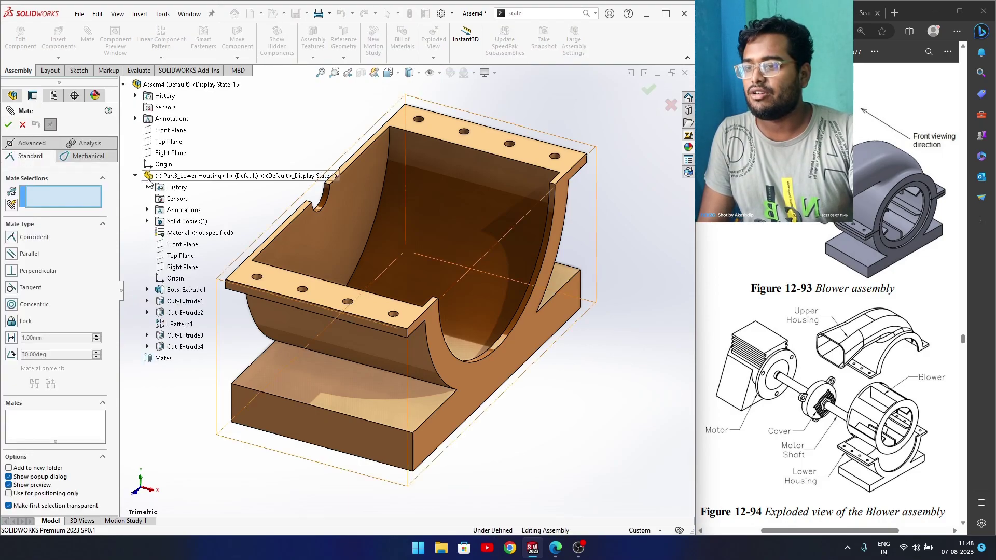
{"action": "left_click", "coordinate": [155, 130]}
{"action": "left_click", "coordinate": [183, 245]}
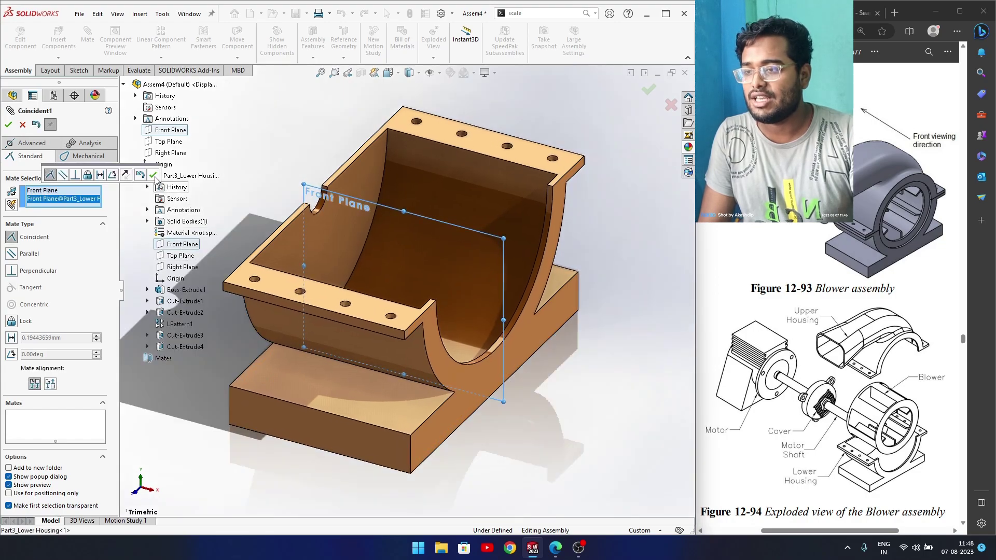
{"action": "left_click", "coordinate": [156, 175]}
Mate the lower housing's Top Plane and Right Plane coincident with the matching assembly planes and finish mating
{"action": "left_click", "coordinate": [170, 142]}
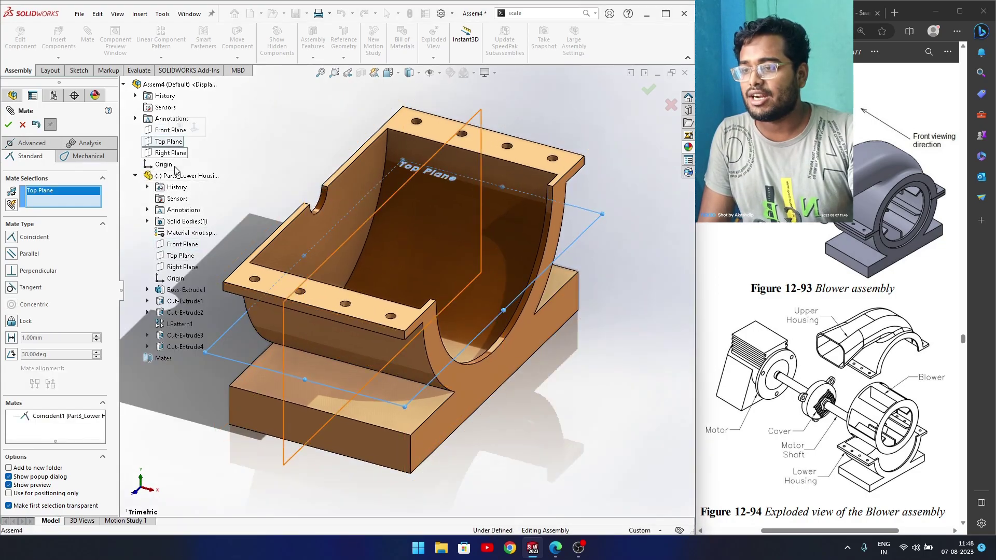
{"action": "left_click", "coordinate": [175, 261]}
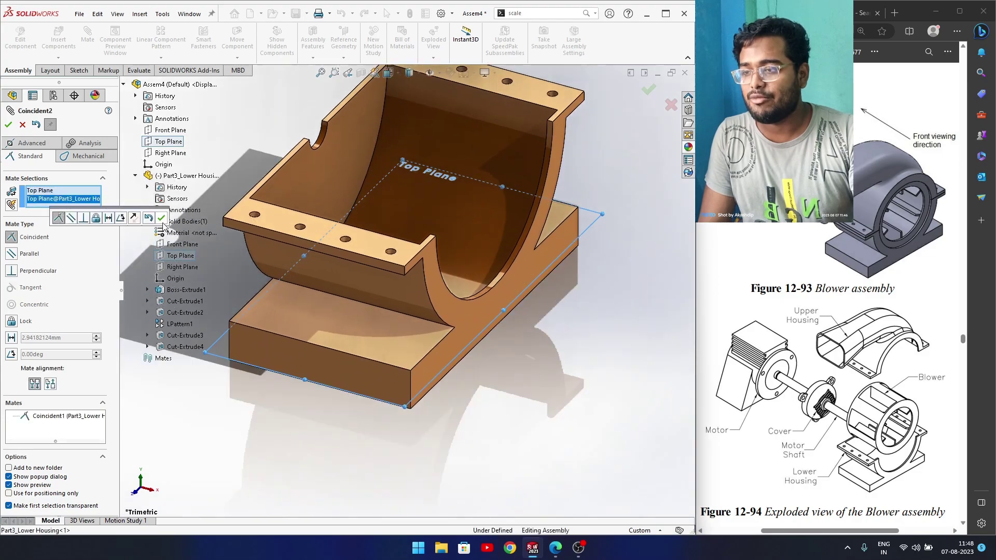
{"action": "left_click", "coordinate": [169, 168]}
{"action": "left_click", "coordinate": [171, 153]}
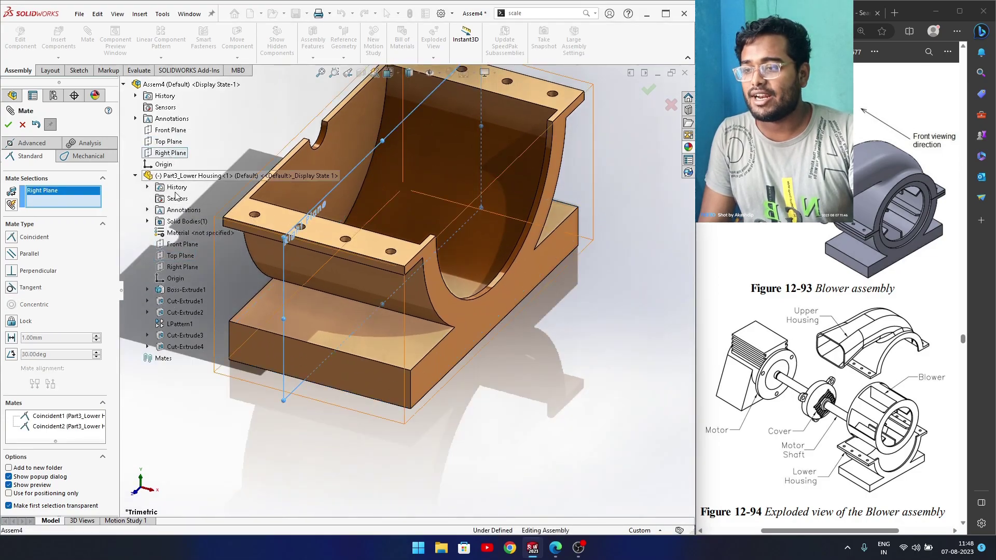
{"action": "left_click", "coordinate": [183, 266]}
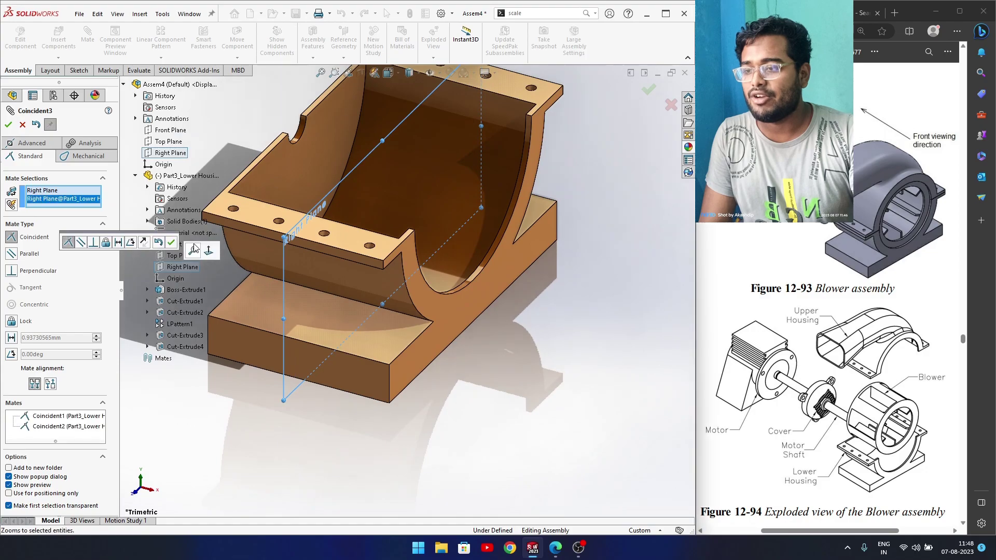
{"action": "left_click", "coordinate": [172, 243]}
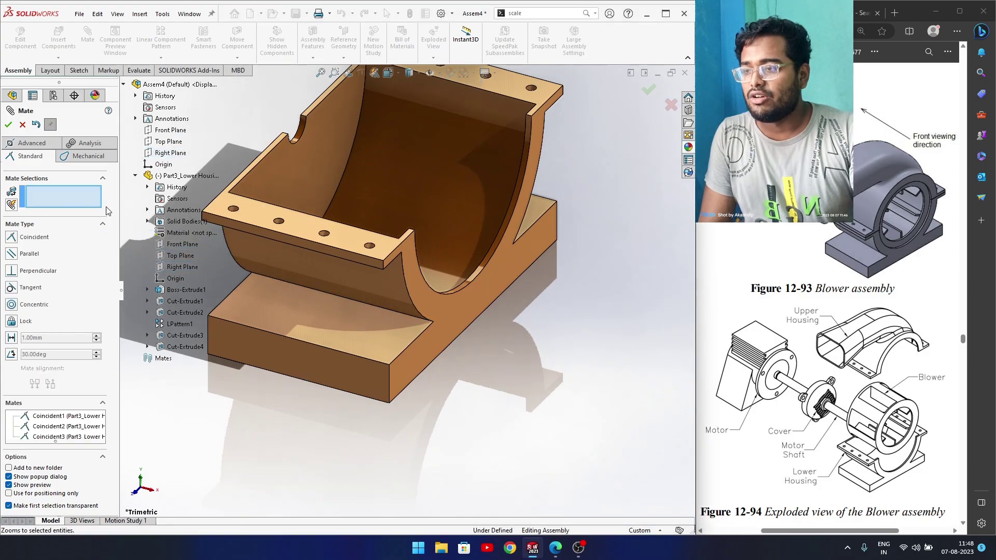
{"action": "left_click", "coordinate": [8, 124]}
Insert Part1_Blower from the Assembly_4 Blower assembly folder and place it beside the lower housing
{"action": "mouse_move", "coordinate": [396, 377]}
{"action": "middle_mouse_down"}
{"action": "mouse_move", "coordinate": [517, 374]}
{"action": "mouse_move", "coordinate": [410, 365]}
{"action": "middle_mouse_up"}
{"action": "scroll", "coordinate": [444, 338], "scroll_direction": "up", "scroll_amount": 2}
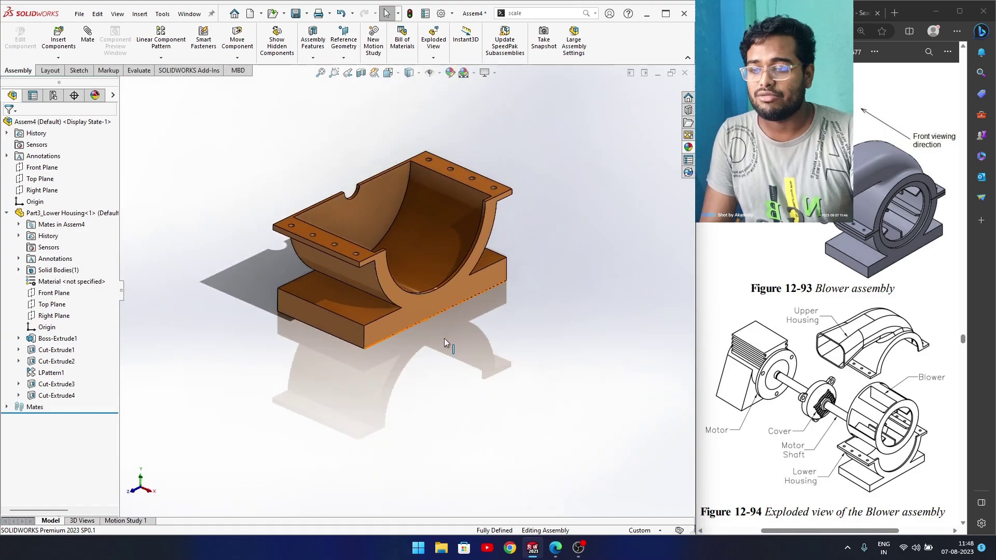
{"action": "middle_click_drag", "start_coordinate": [511, 232], "coordinate": [281, 141]}
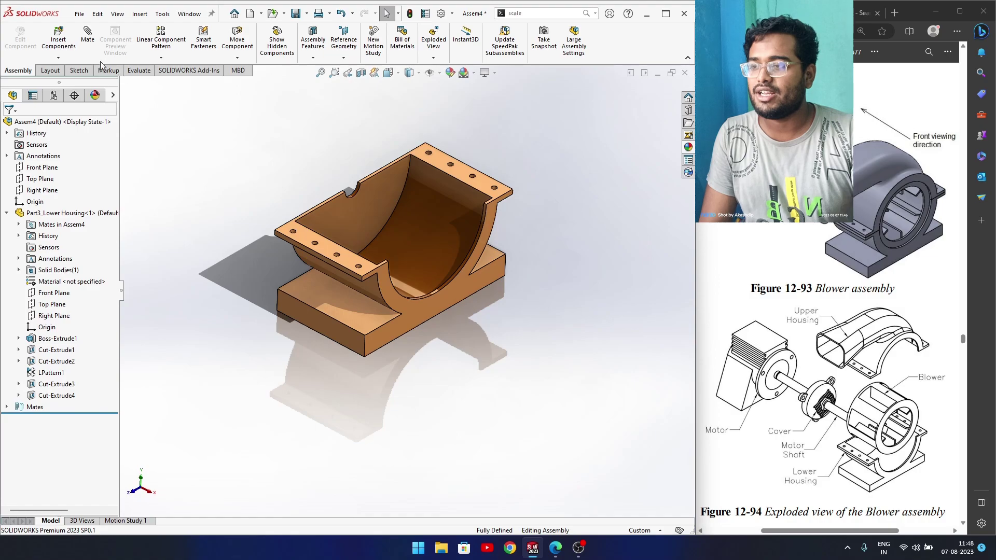
{"action": "left_click", "coordinate": [58, 39]}
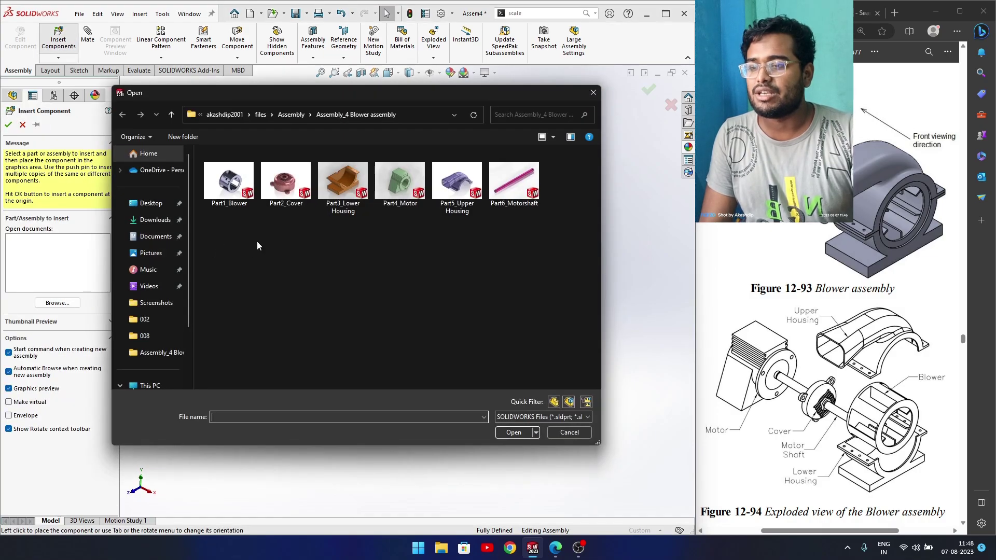
{"action": "left_click", "coordinate": [229, 186]}
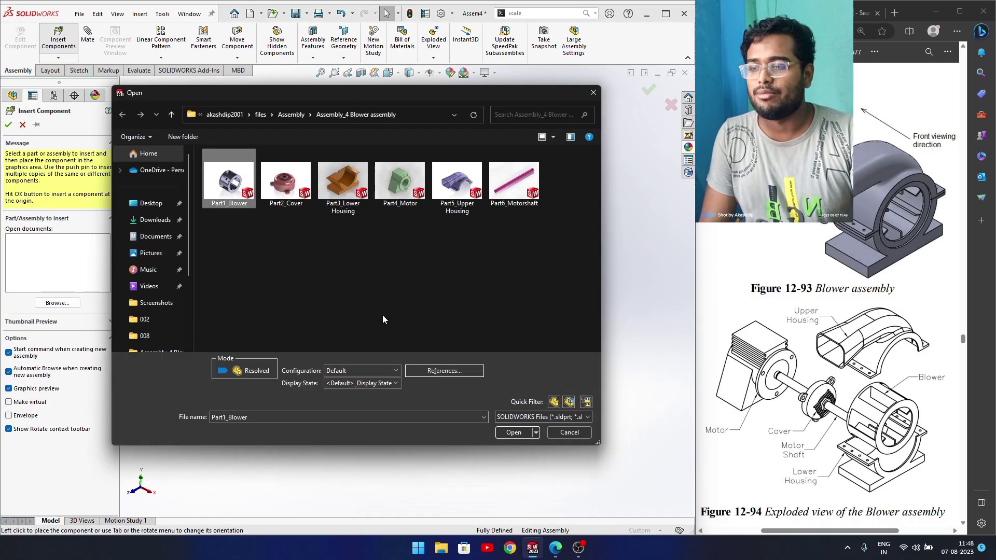
{"action": "left_click", "coordinate": [514, 432]}
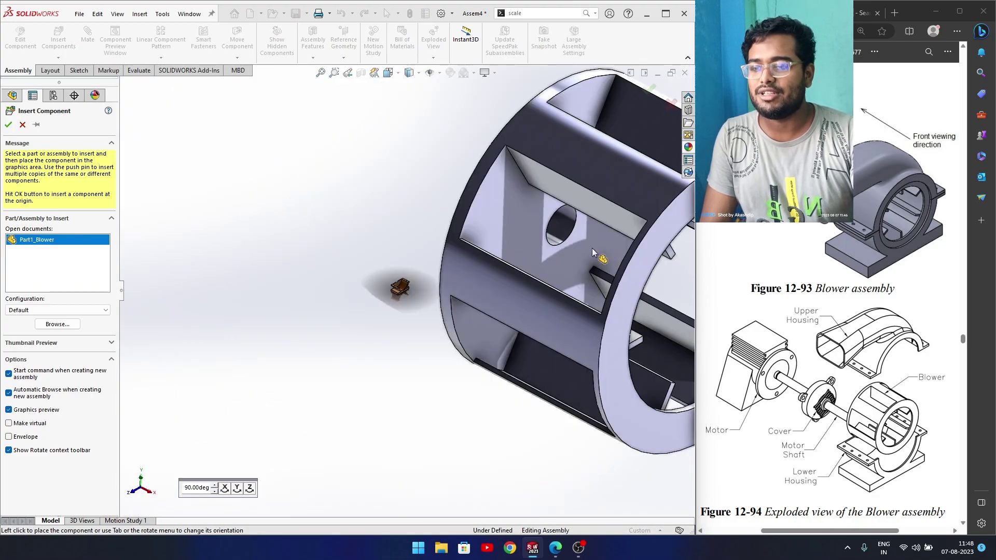
{"action": "left_click", "coordinate": [576, 204]}
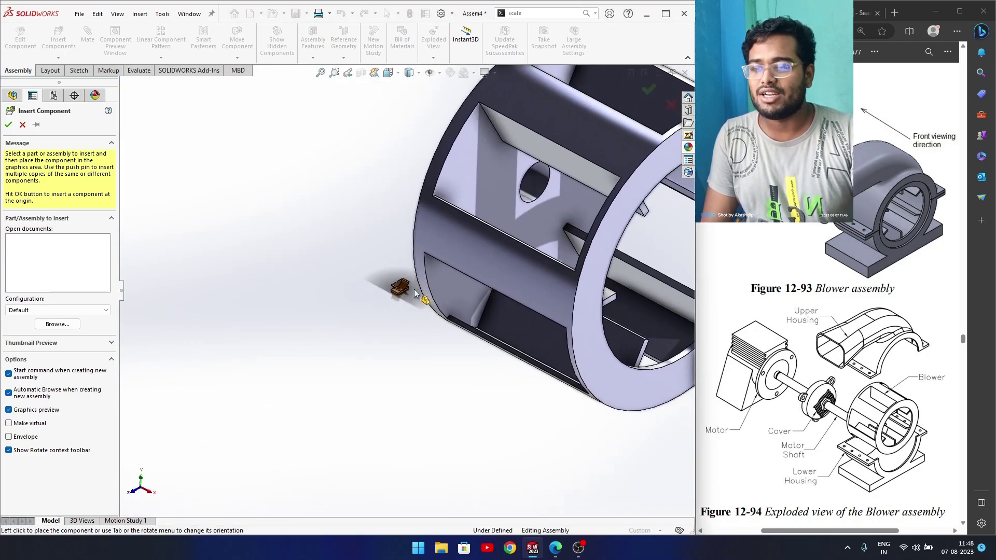
Examine the lower housing's size relative to the inserted blower
{"action": "scroll", "coordinate": [413, 289], "scroll_direction": "down", "scroll_amount": 6}
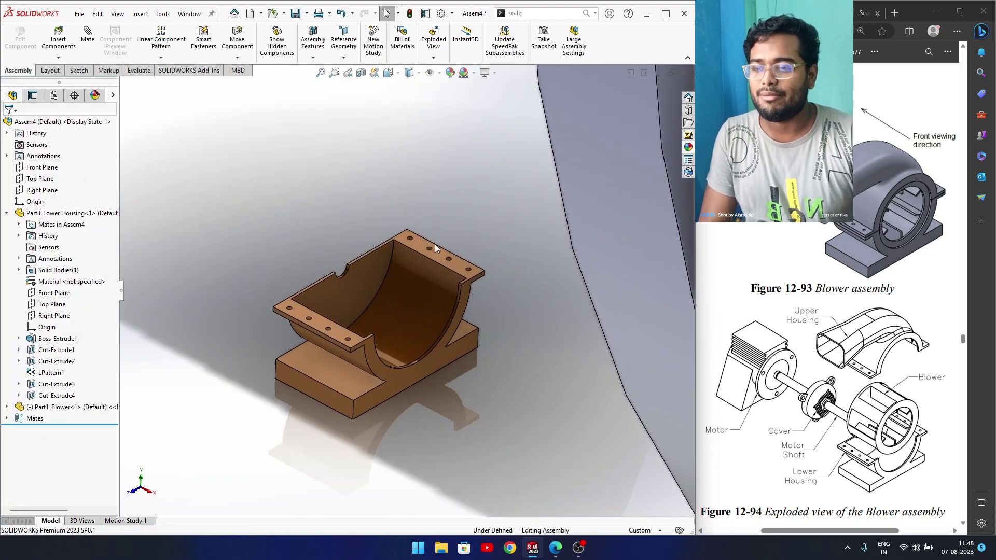
{"action": "middle_click_drag", "start_coordinate": [416, 353], "coordinate": [416, 349]}
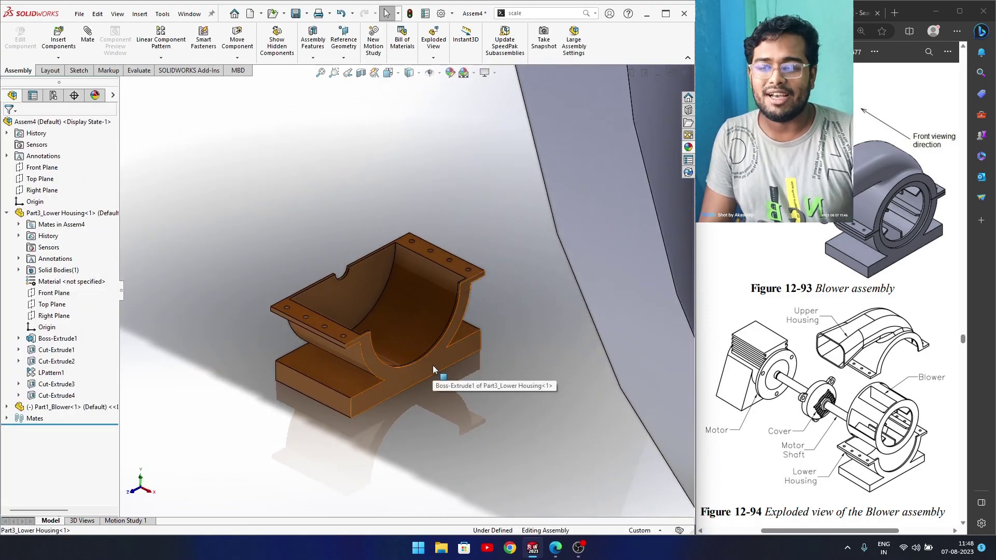
{"action": "scroll", "coordinate": [435, 361], "scroll_direction": "down", "scroll_amount": 2}
{"action": "scroll", "coordinate": [435, 361], "scroll_direction": "up", "scroll_amount": 2}
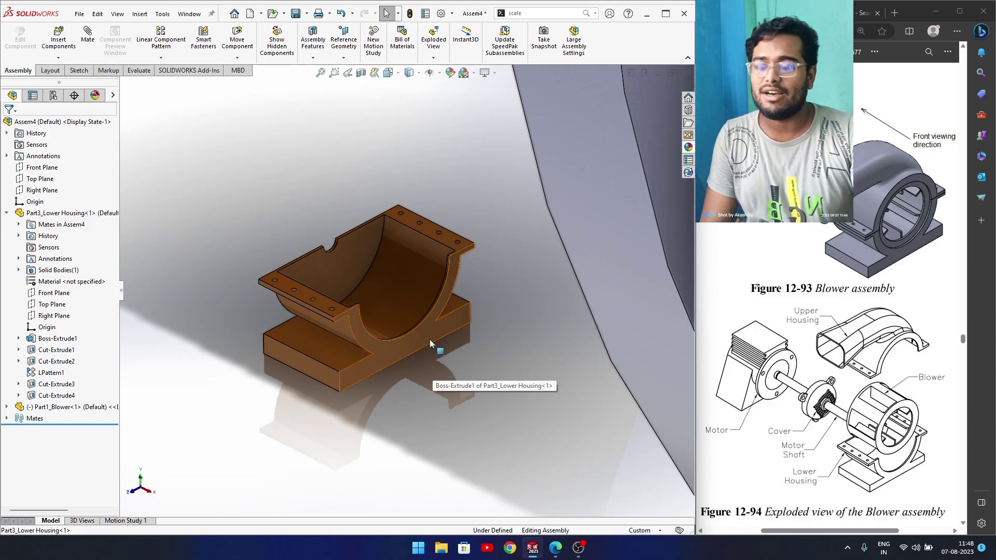
Open the lower housing part in its own window and set its unit system to IPS
{"action": "left_click", "coordinate": [430, 343]}
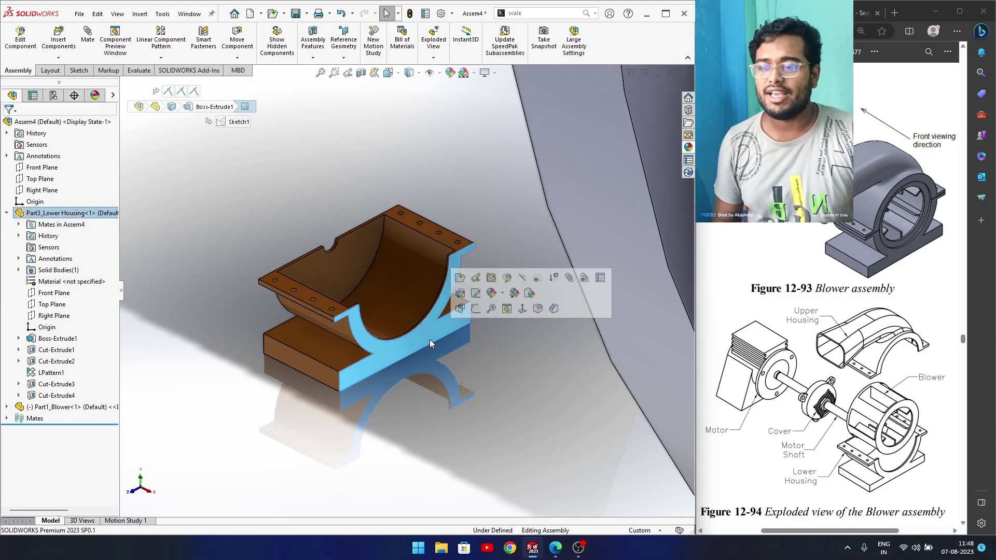
{"action": "left_click", "coordinate": [461, 279]}
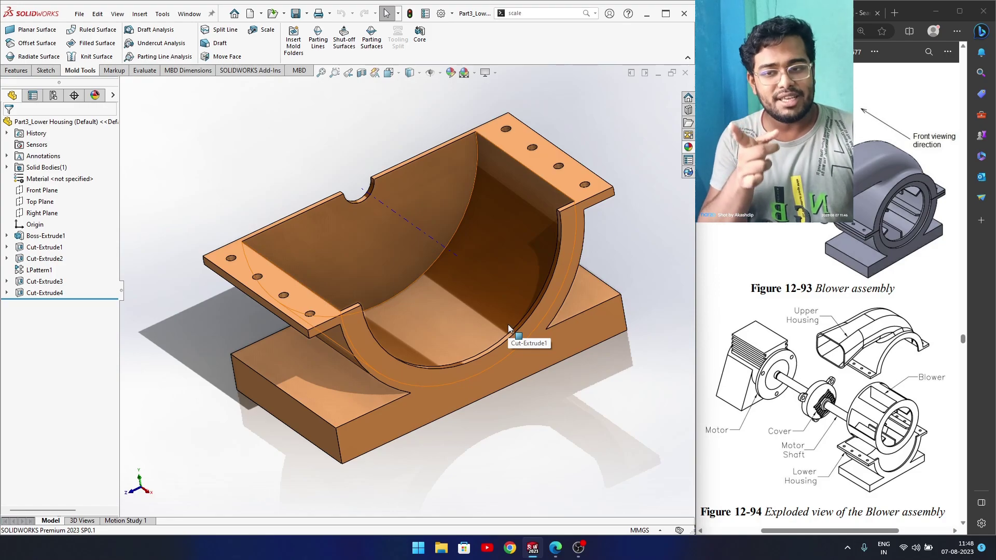
{"action": "left_click", "coordinate": [643, 535]}
{"action": "left_click", "coordinate": [638, 502]}
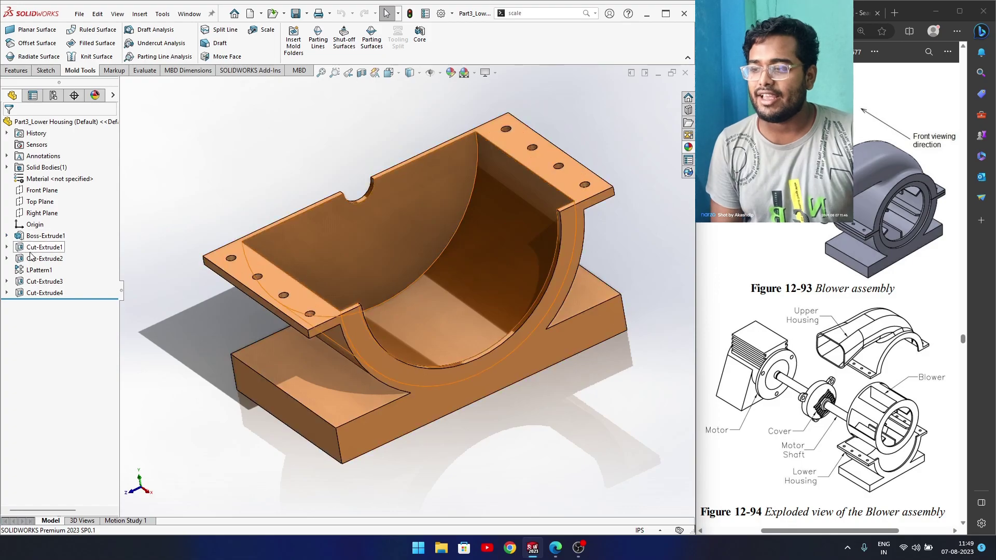
Inspect the dimensions in the sketch of the lower housing's first boss extrusion, and leave the sketch without changes
{"action": "left_click", "coordinate": [6, 235]}
{"action": "left_click", "coordinate": [33, 247]}
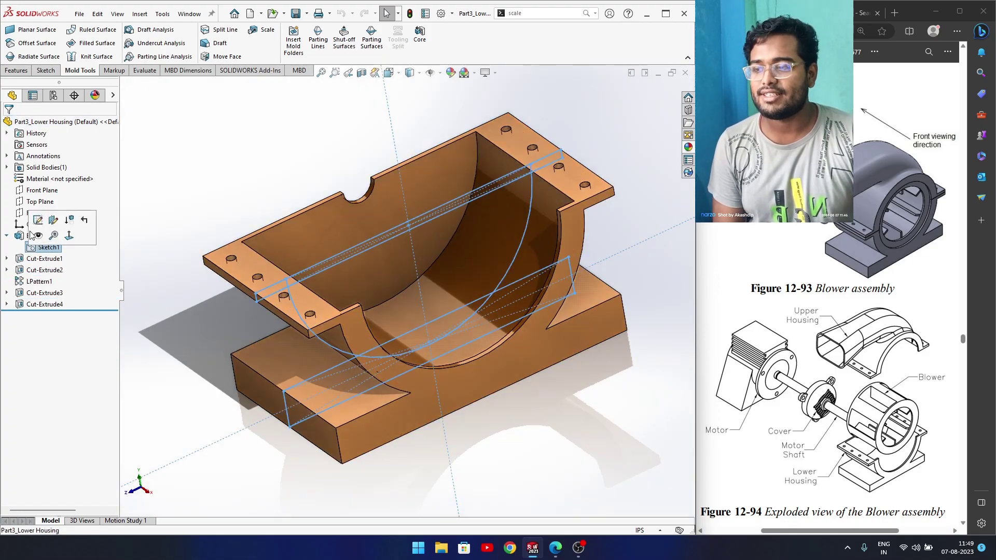
{"action": "left_click", "coordinate": [35, 222]}
{"action": "scroll", "coordinate": [449, 290], "scroll_direction": "down", "scroll_amount": 7}
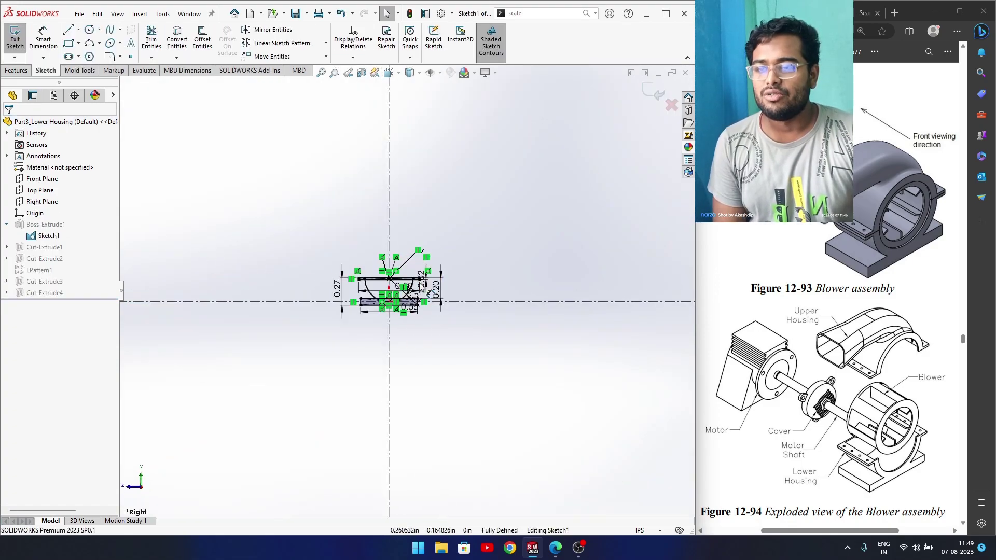
{"action": "scroll", "coordinate": [418, 294], "scroll_direction": "up", "scroll_amount": 3}
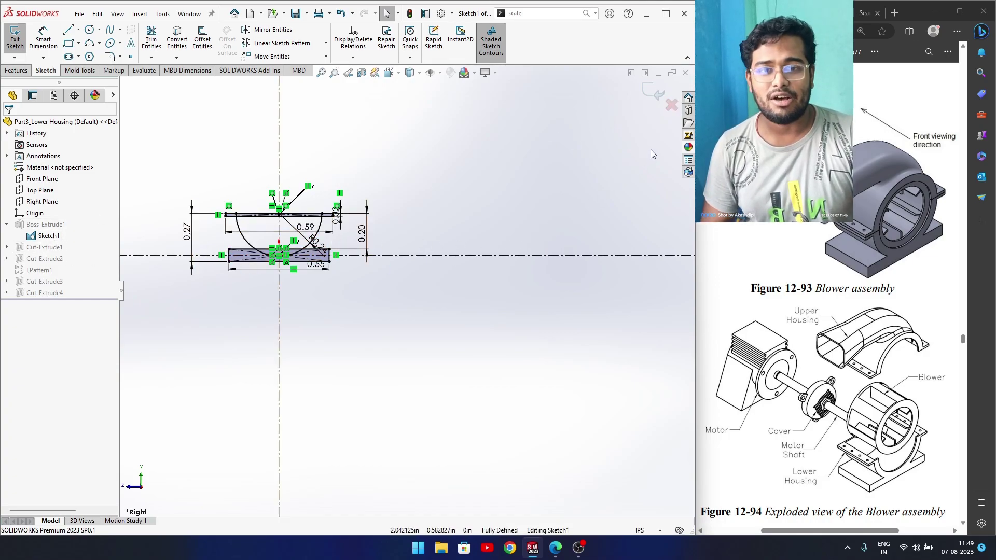
{"action": "left_click", "coordinate": [668, 106]}
{"action": "left_click", "coordinate": [470, 278]}
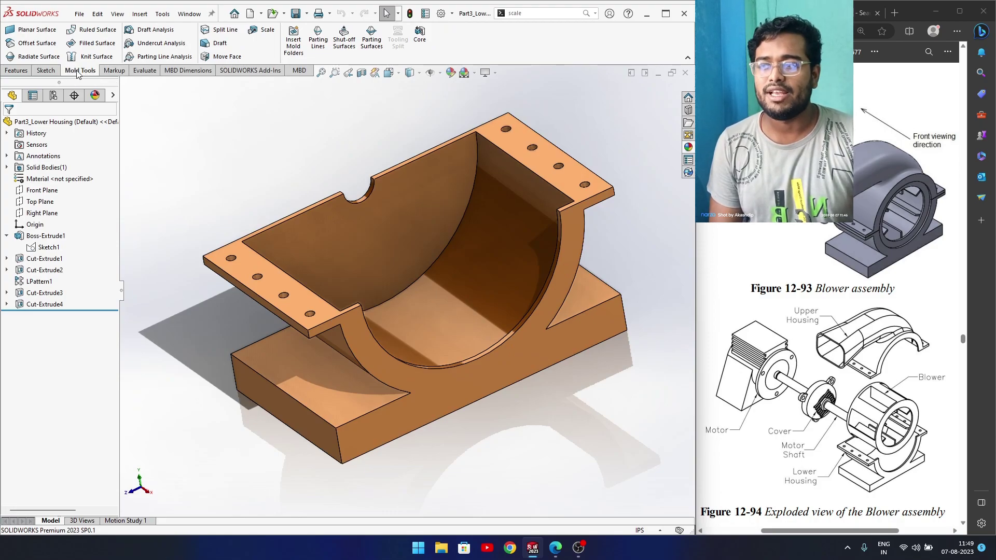
Find the Scale command, searching the commands for "scale", and start it on the lower housing
{"action": "right_click", "coordinate": [237, 72]}
{"action": "mouse_move", "coordinate": [280, 102]}
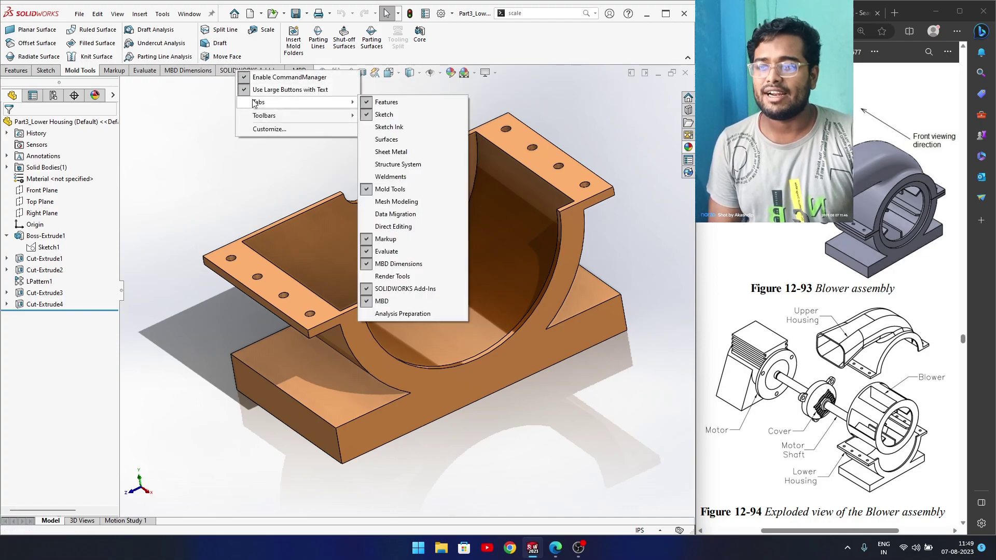
{"action": "left_click", "coordinate": [231, 177]}
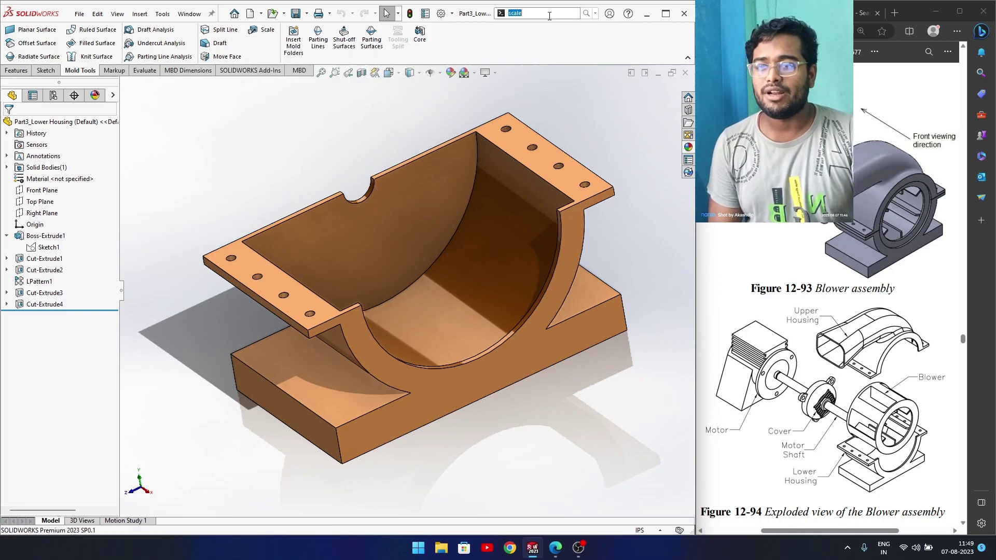
{"action": "left_click", "coordinate": [595, 14]}
{"action": "left_click", "coordinate": [543, 27]}
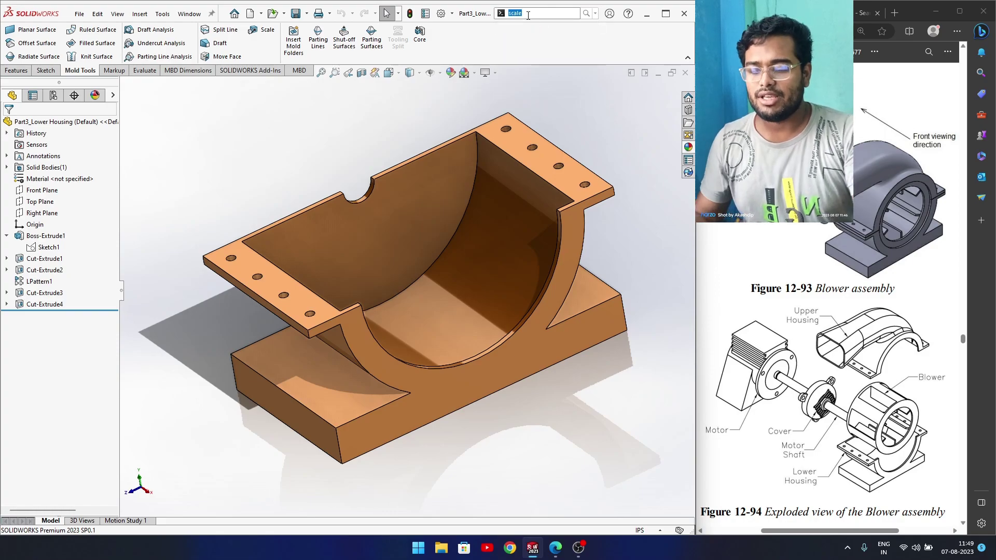
{"action": "type", "text": "scale"}
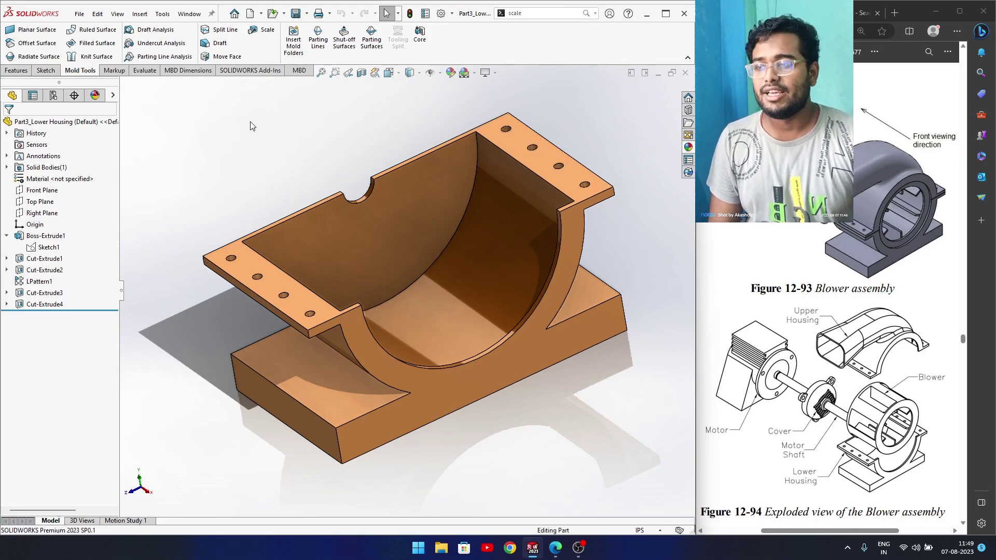
{"action": "left_click", "coordinate": [141, 15]}
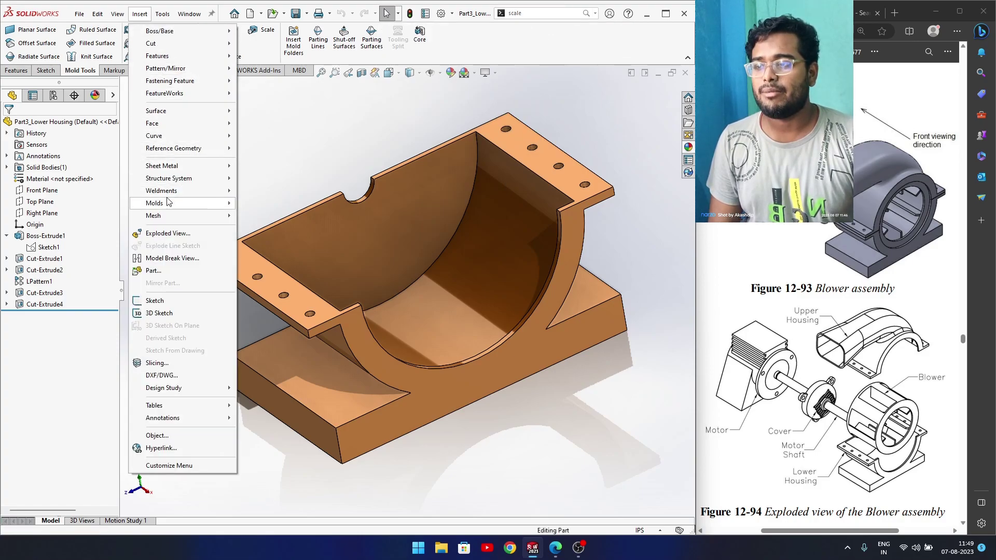
{"action": "mouse_move", "coordinate": [167, 202]}
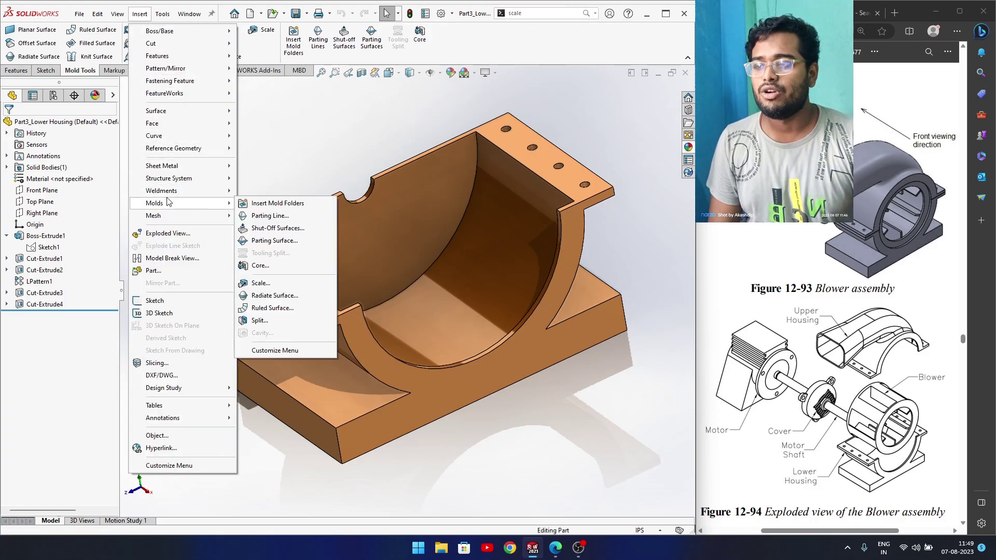
{"action": "left_click", "coordinate": [275, 284]}
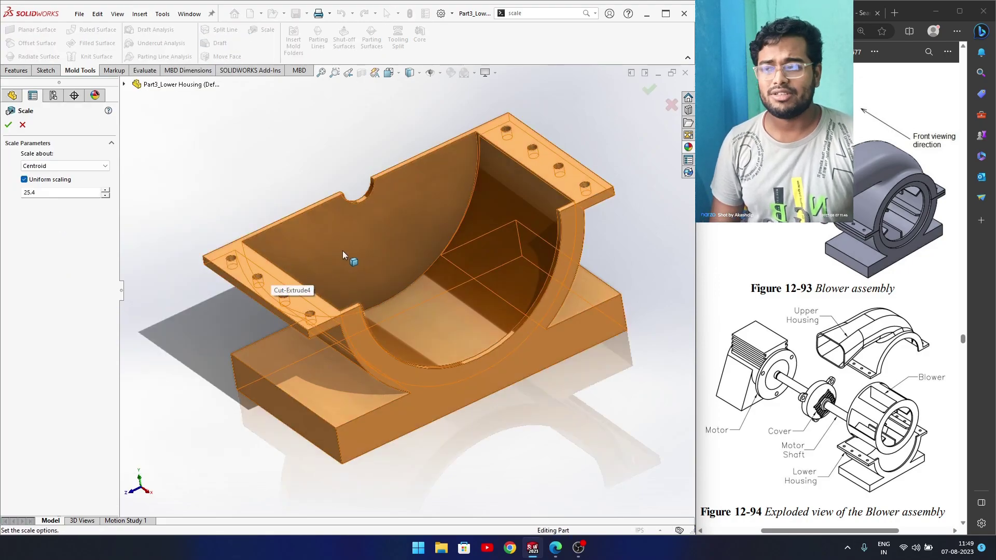
Switch to the browser and check the inch-to-millimetre conversion factor for the scale
{"action": "left_click", "coordinate": [839, 13]}
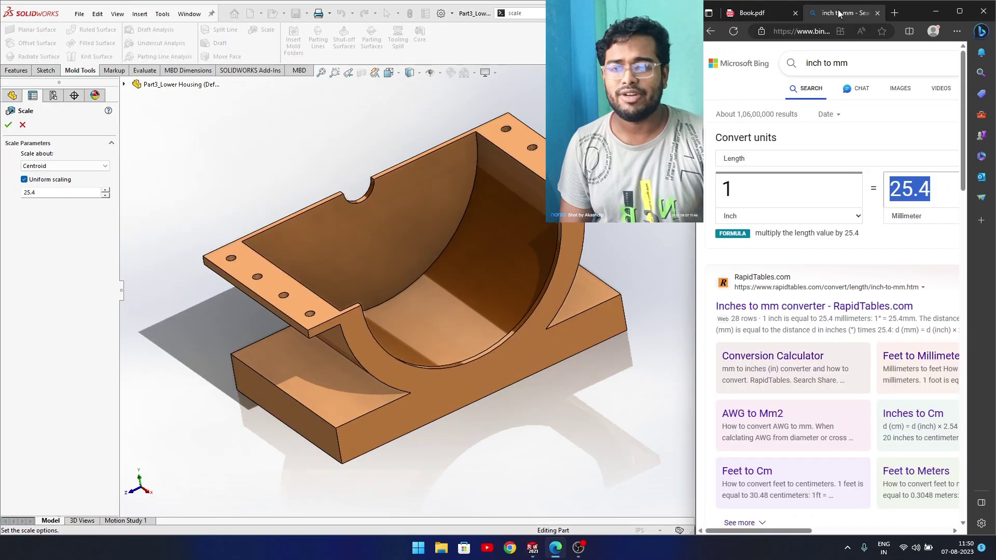
{"action": "left_click_drag", "start_coordinate": [851, 63], "coordinate": [772, 72]}
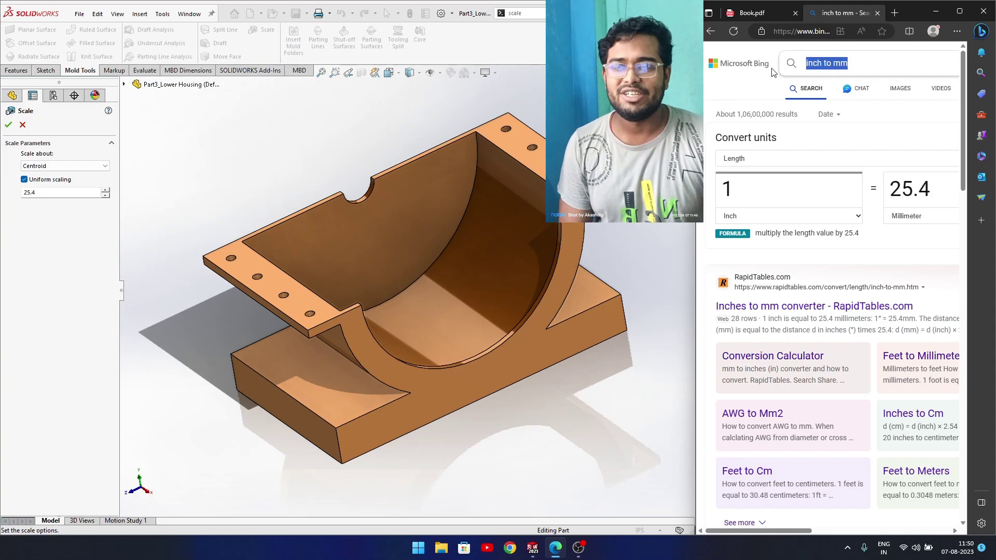
{"action": "left_click", "coordinate": [734, 198]}
{"action": "left_click_drag", "start_coordinate": [932, 189], "coordinate": [887, 188]}
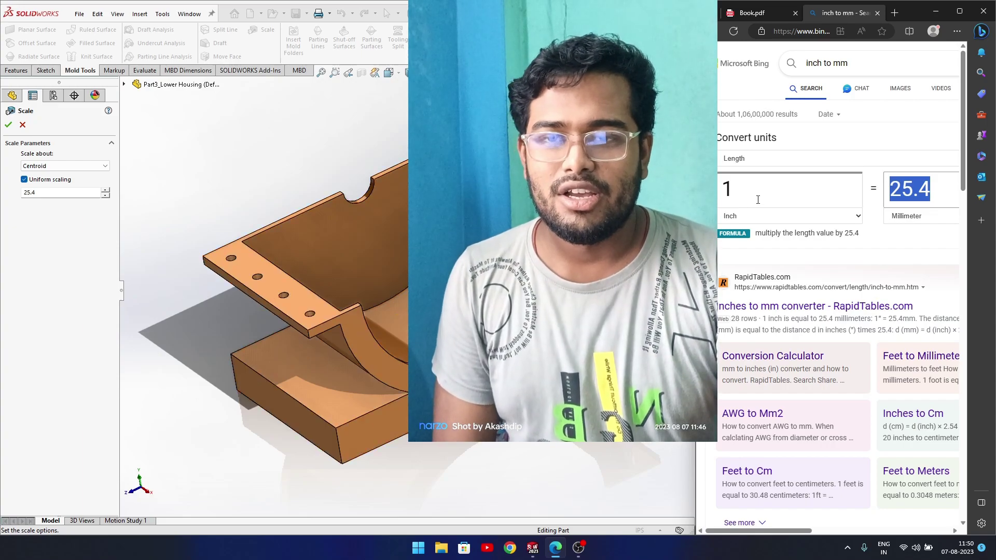
{"action": "left_click", "coordinate": [804, 66]}
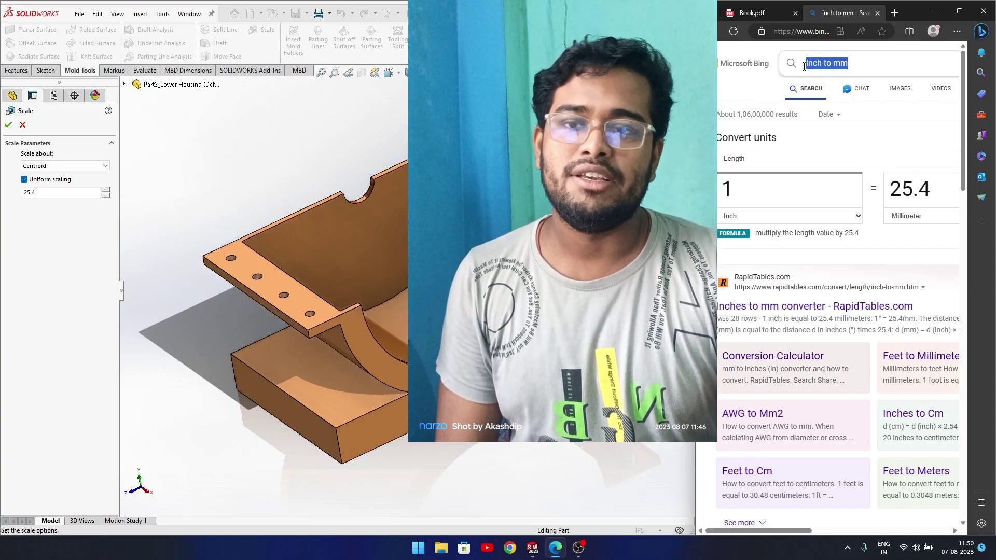
{"action": "left_click_drag", "start_coordinate": [848, 64], "coordinate": [805, 65]}
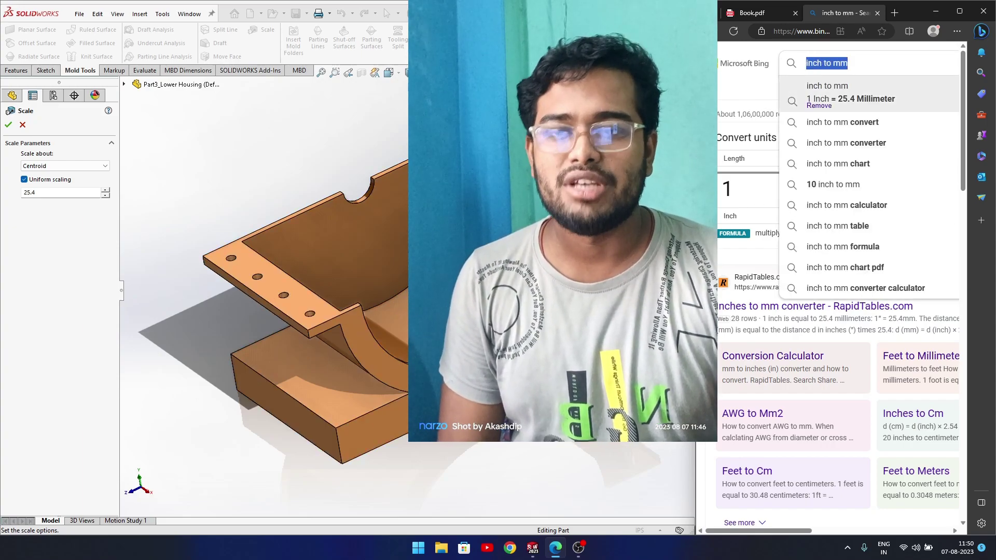
{"action": "left_click", "coordinate": [747, 190]}
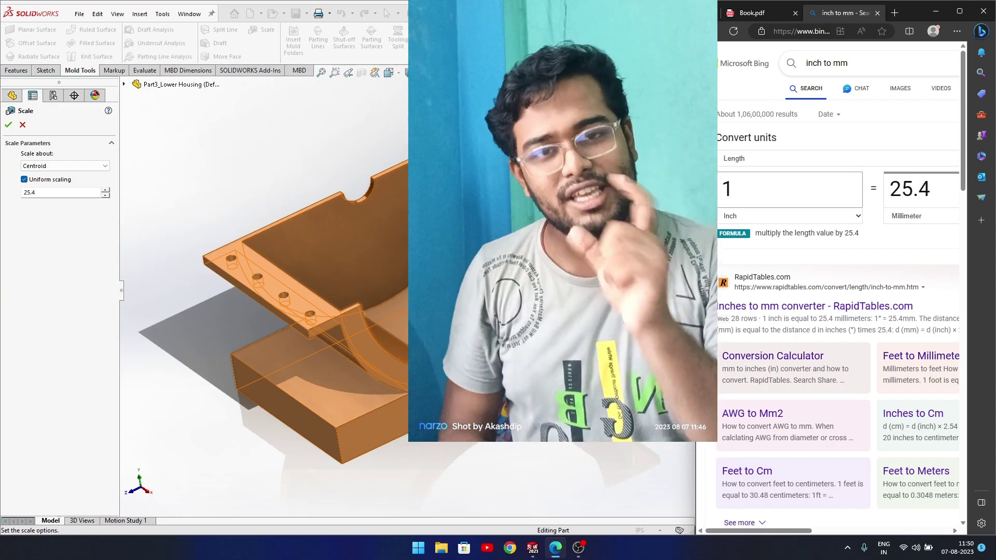
{"action": "left_click", "coordinate": [925, 191]}
{"action": "double_click", "coordinate": [925, 191]}
{"action": "right_click", "coordinate": [925, 191]}
{"action": "left_click", "coordinate": [830, 254]}
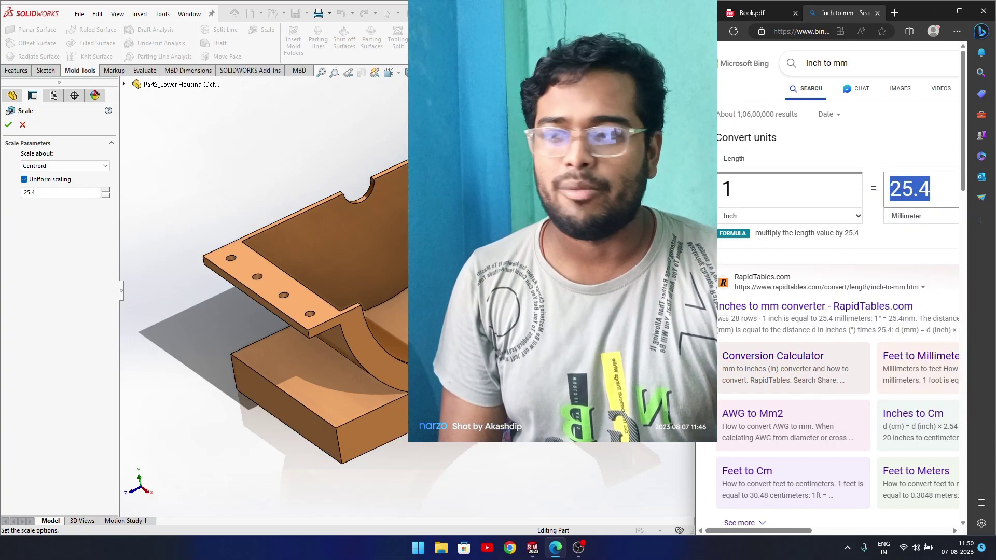
Scale the lower housing uniformly about its centroid by a factor of 25.4
{"action": "left_click", "coordinate": [45, 193]}
{"action": "left_click_drag", "start_coordinate": [46, 193], "coordinate": [19, 195]}
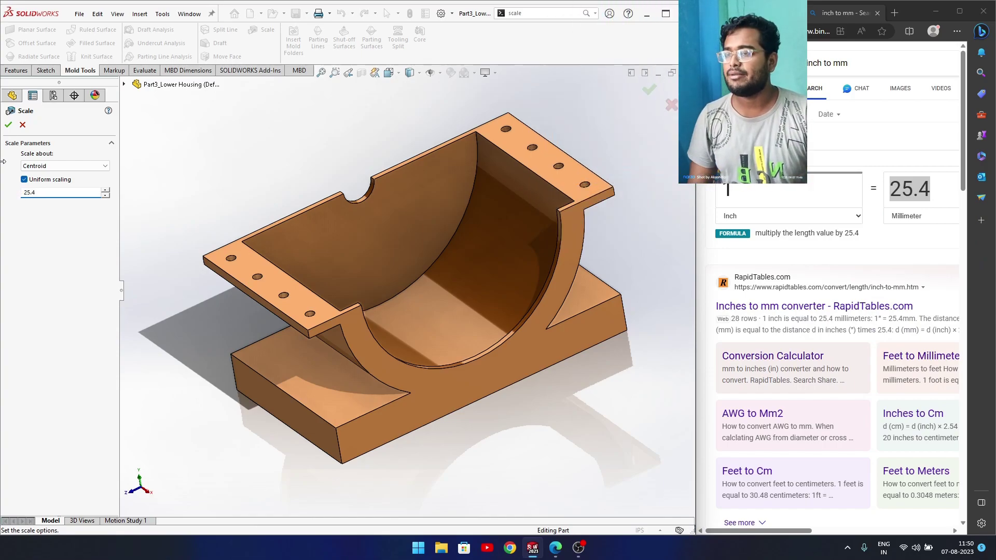
{"action": "left_click", "coordinate": [8, 124]}
{"action": "scroll", "coordinate": [383, 326], "scroll_direction": "up", "scroll_amount": 12}
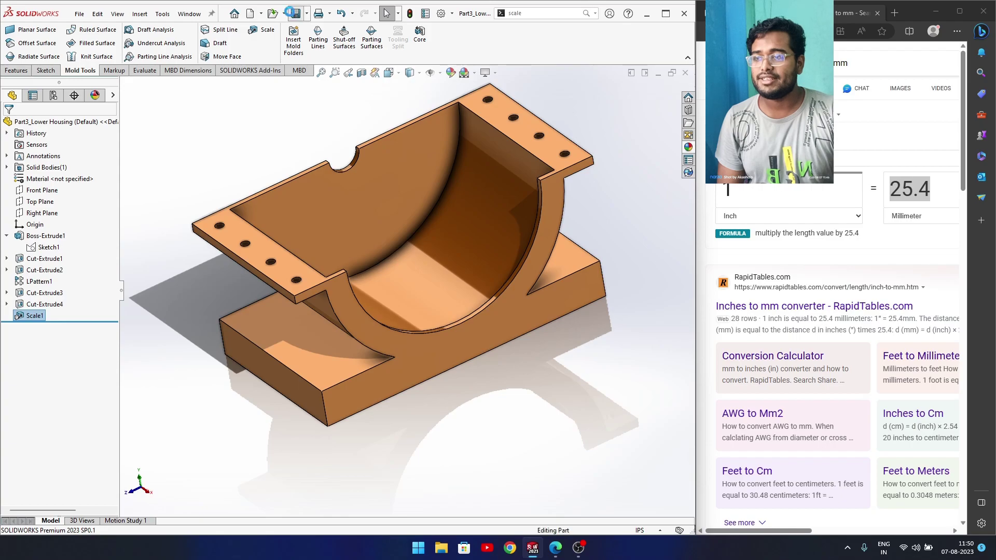
Save and close the scaled lower housing part, and rebuild the assembly with the changed model
{"action": "left_click", "coordinate": [685, 75]}
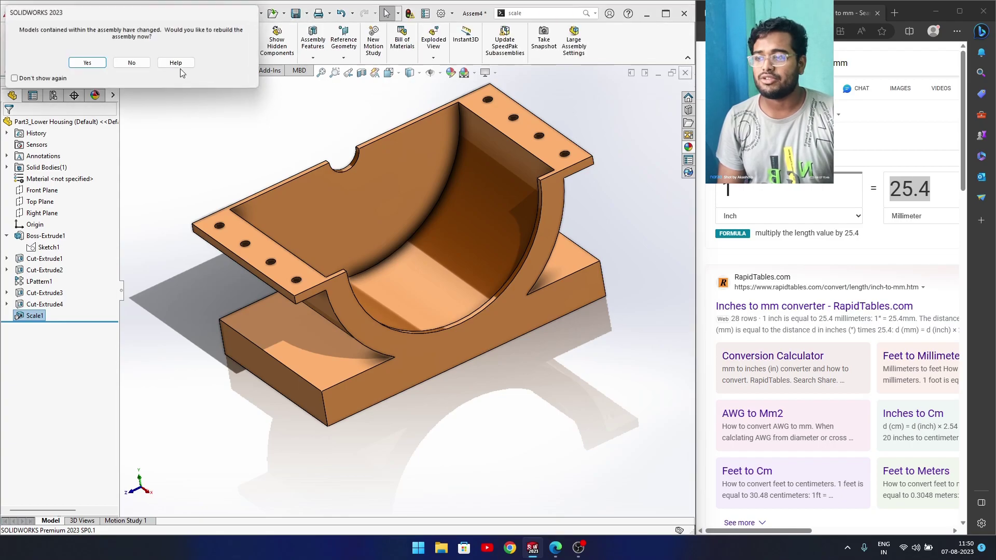
{"action": "left_click", "coordinate": [79, 62]}
{"action": "scroll", "coordinate": [422, 303], "scroll_direction": "up", "scroll_amount": 8}
{"action": "scroll", "coordinate": [499, 255], "scroll_direction": "up", "scroll_amount": 3}
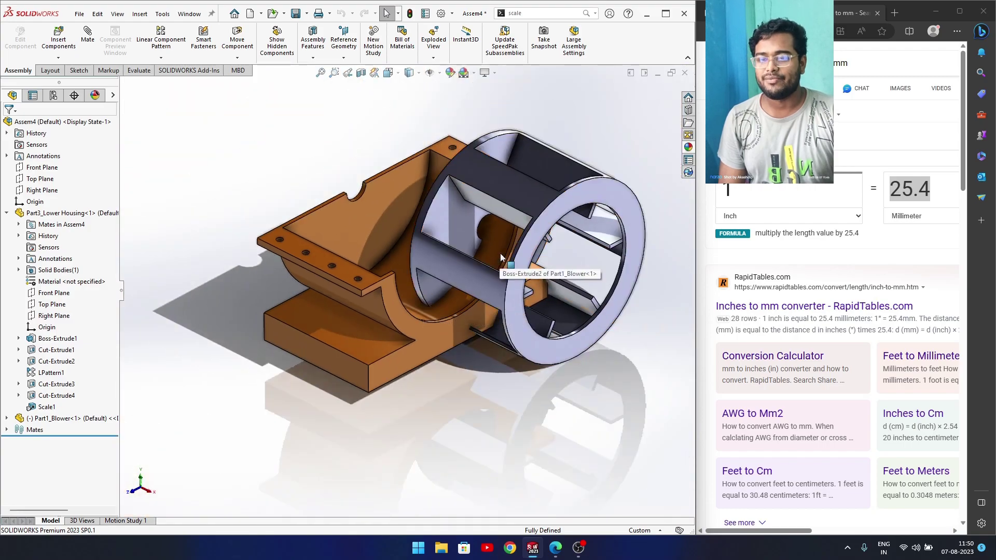
Add a concentric mate between the blower's outer cylindrical face and the lower housing's curved inner face
{"action": "left_click", "coordinate": [763, 13]}
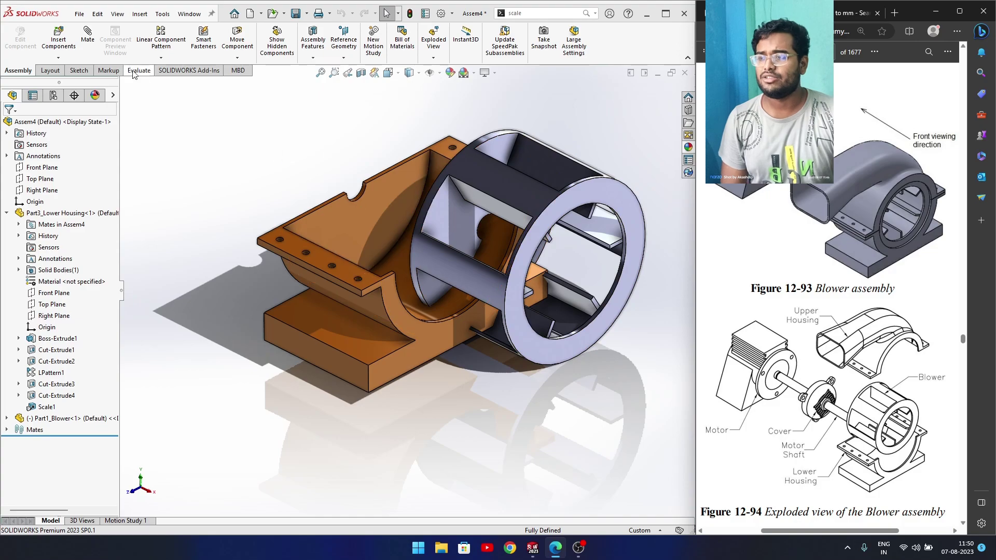
{"action": "left_click", "coordinate": [92, 45]}
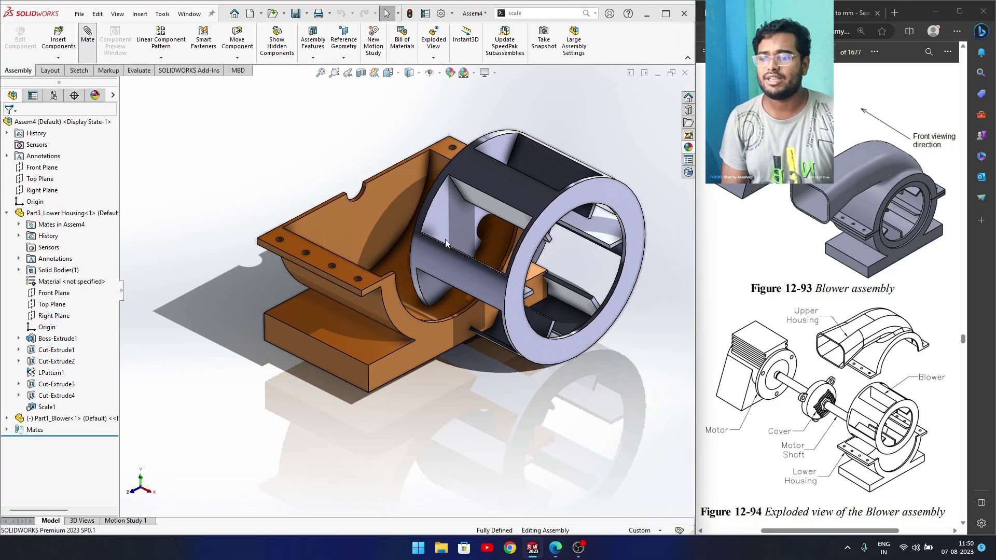
{"action": "left_click", "coordinate": [419, 220]}
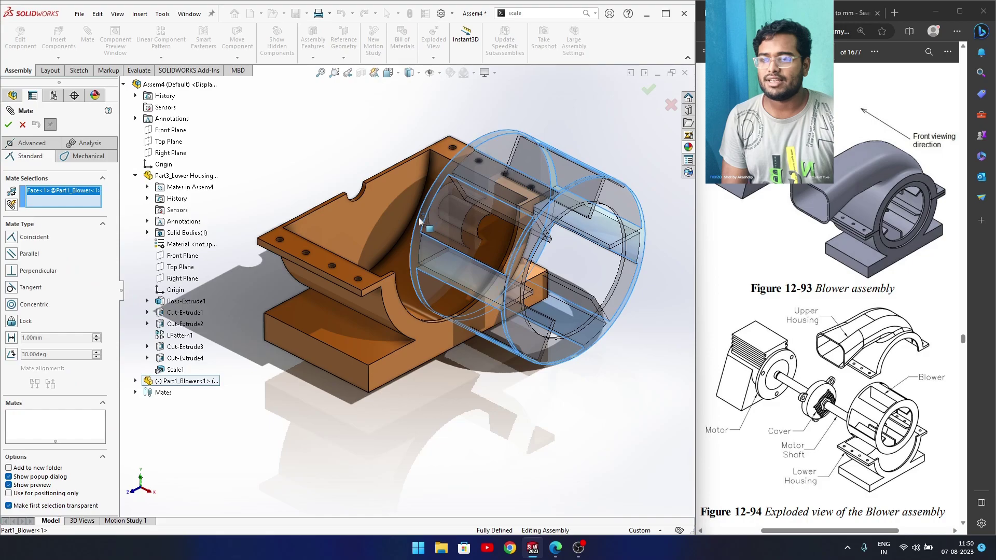
{"action": "left_click", "coordinate": [415, 314]}
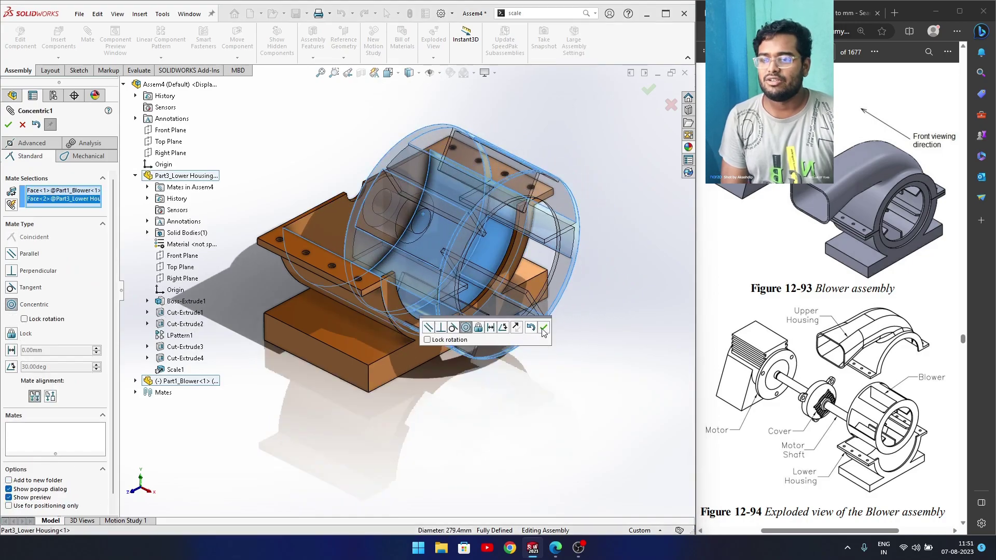
{"action": "left_click", "coordinate": [545, 332]}
Start a distance mate between the blower's back plate face and the lower housing's inner back wall
{"action": "middle_click_drag", "start_coordinate": [545, 332], "coordinate": [513, 371]}
{"action": "left_click", "coordinate": [456, 194]}
{"action": "middle_click_drag", "start_coordinate": [455, 194], "coordinate": [373, 235]}
{"action": "left_click", "coordinate": [356, 182]}
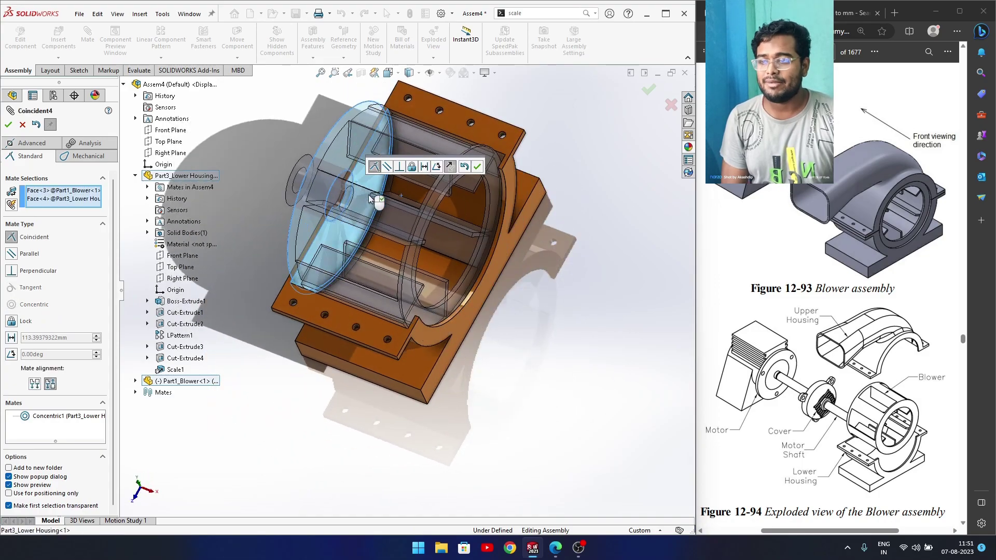
{"action": "left_click", "coordinate": [424, 166]}
Examine the lower housing's width and wall thickness dimensions in Figure 12-98 of the reference PDF
{"action": "scroll", "coordinate": [850, 311], "scroll_direction": "down", "scroll_amount": 10}
{"action": "scroll", "coordinate": [849, 310], "scroll_direction": "down", "scroll_amount": 15}
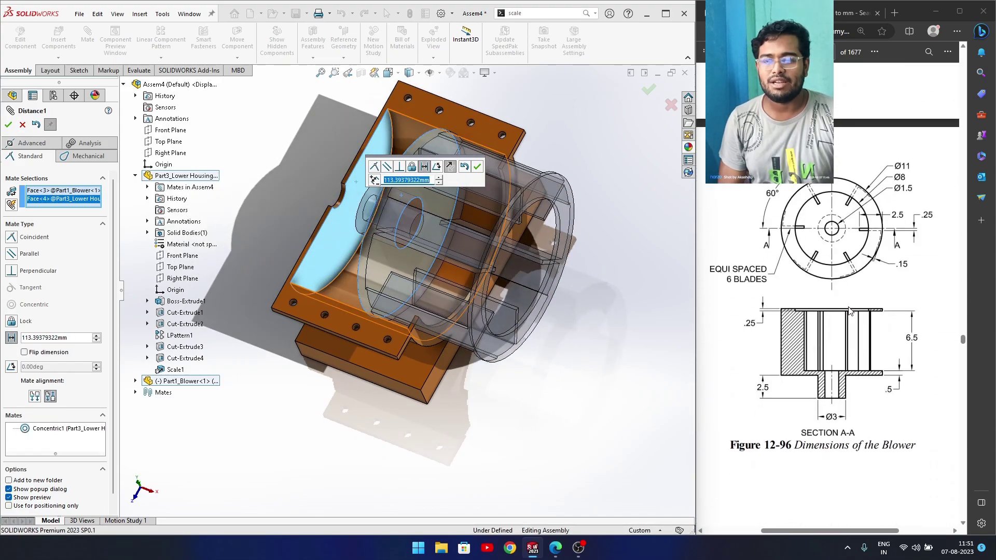
{"action": "scroll", "coordinate": [850, 311], "scroll_direction": "up", "scroll_amount": 2}
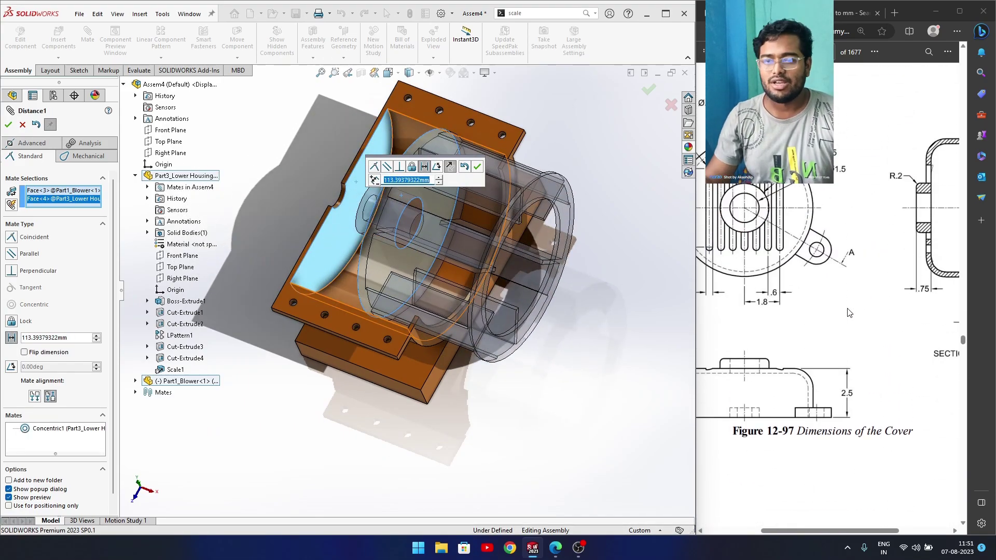
{"action": "scroll", "coordinate": [849, 311], "scroll_direction": "down", "scroll_amount": 3, "text": "ctrl"}
{"action": "scroll", "coordinate": [849, 312], "scroll_direction": "down", "scroll_amount": 10}
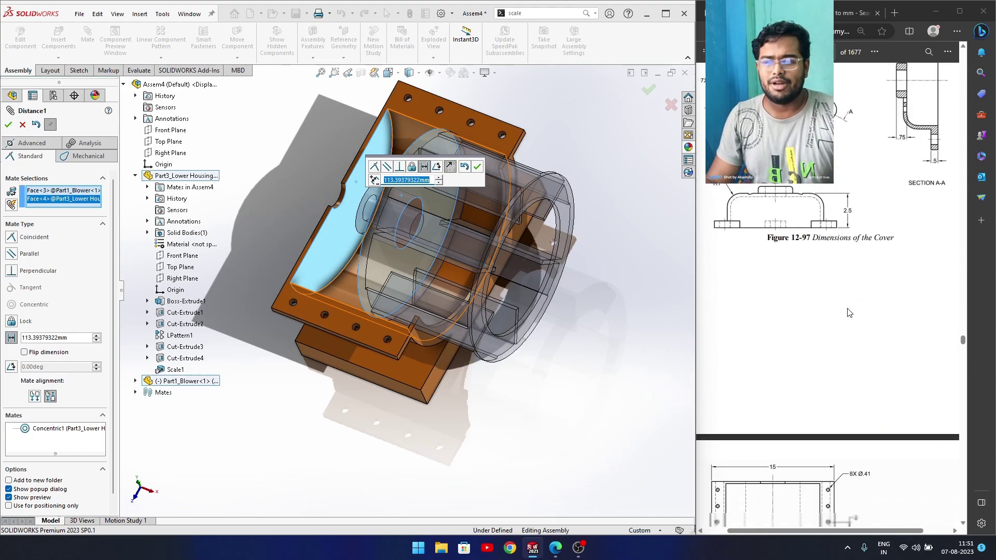
{"action": "scroll", "coordinate": [836, 204], "scroll_direction": "up", "scroll_amount": 2}
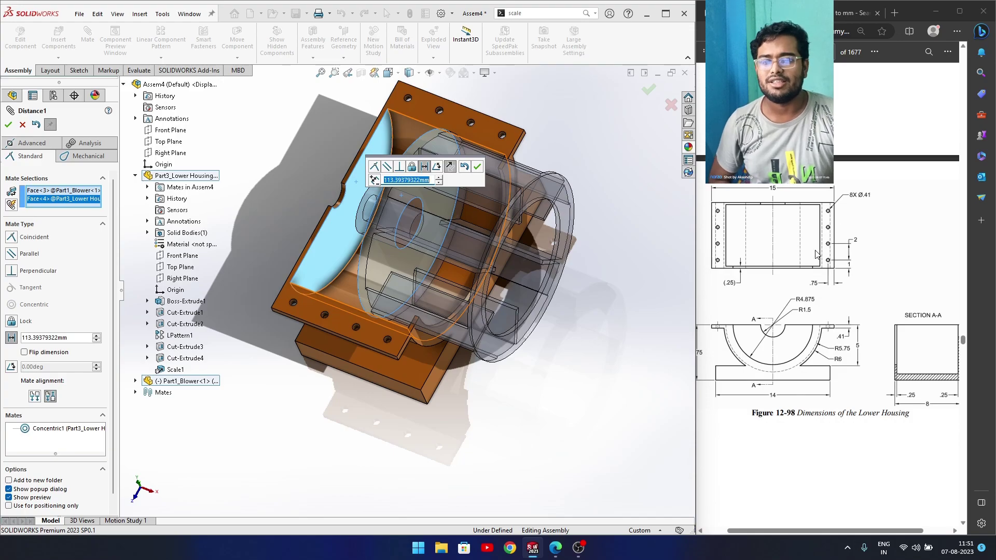
{"action": "scroll", "coordinate": [825, 245], "scroll_direction": "up", "scroll_amount": 1, "text": "ctrl"}
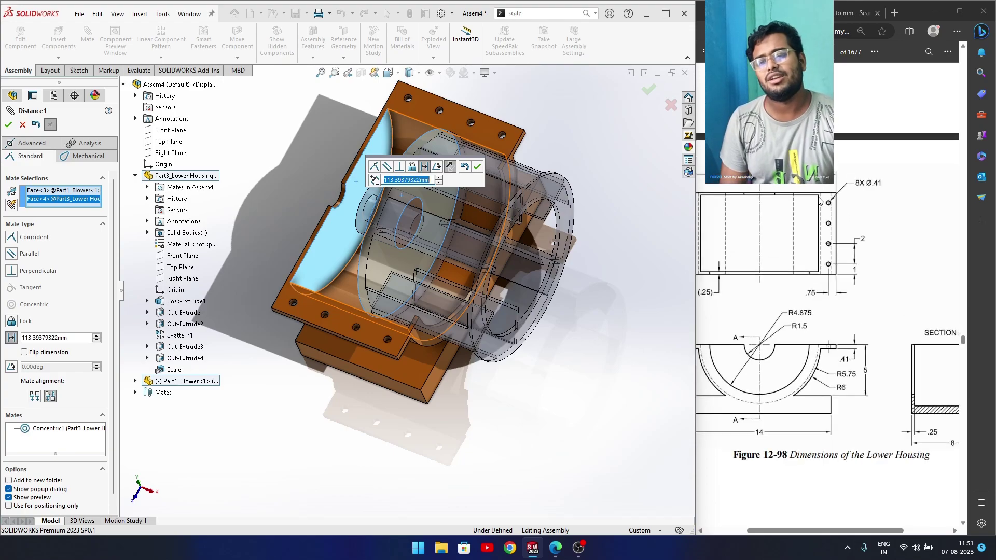
Find and open the Windows Calculator app
{"action": "left_click", "coordinate": [418, 549]}
{"action": "type", "text": "ca"}
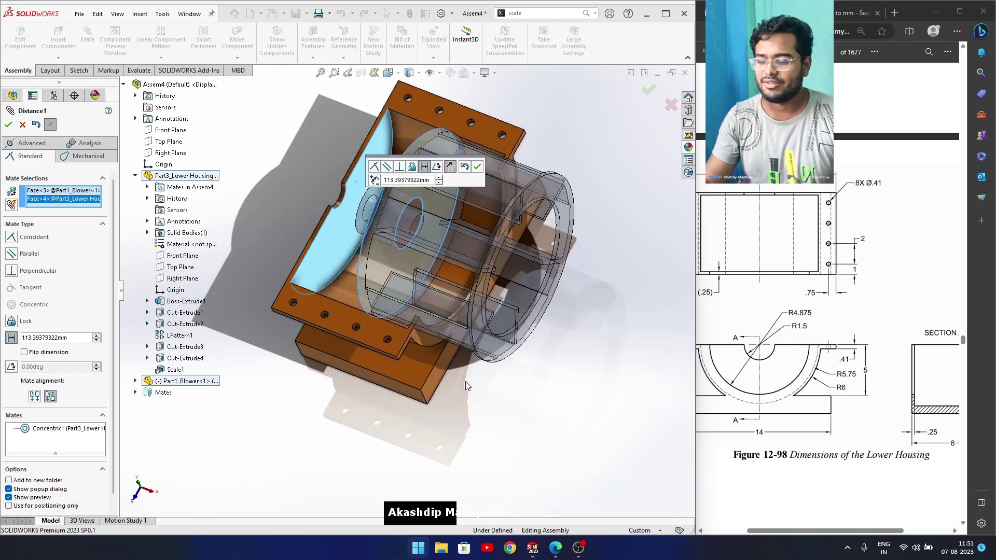
{"action": "type", "text": "lculator"}
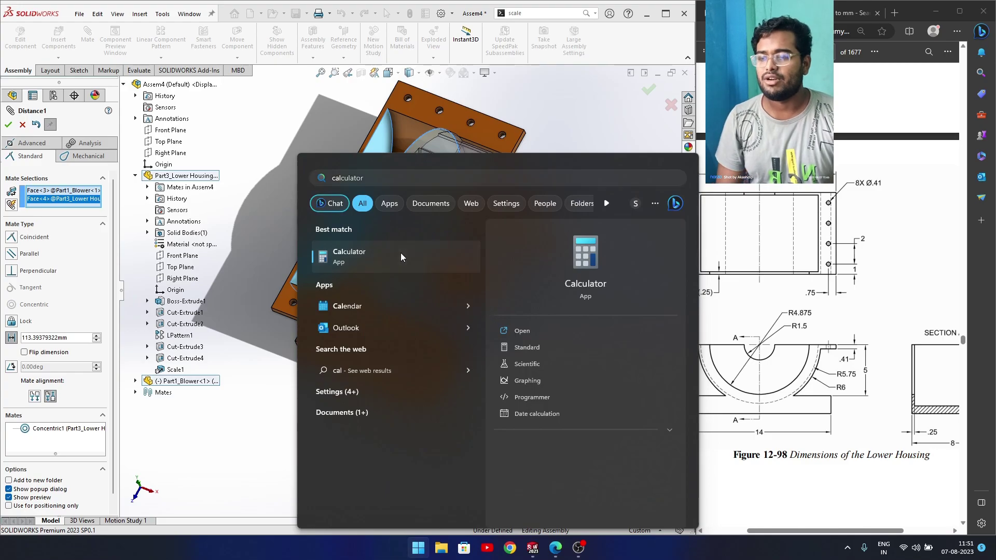
{"action": "left_click", "coordinate": [401, 253]}
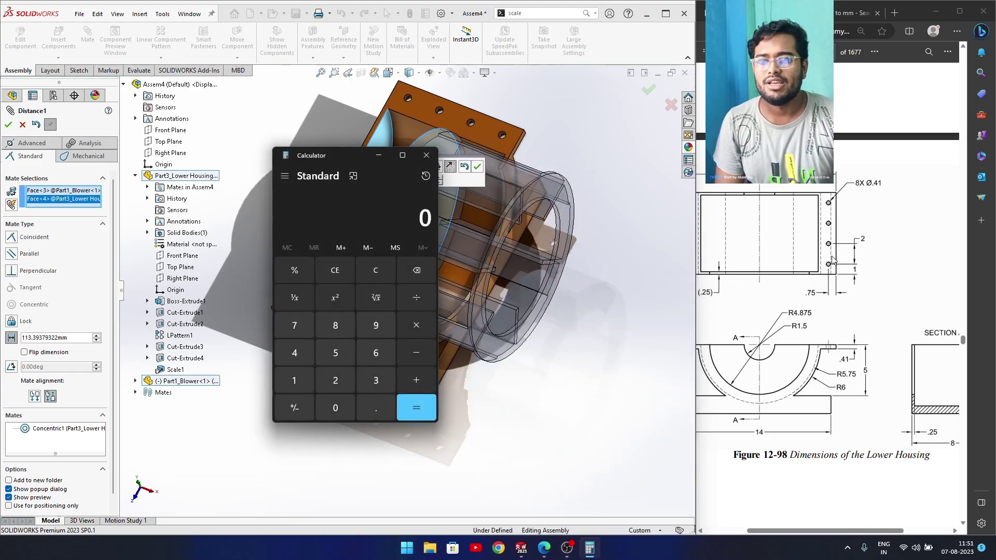
Calculate the lower housing's inner width by subtracting the two 0.25 walls from 8, checking the values in Section A-A
{"action": "mouse_move", "coordinate": [837, 530]}
{"action": "left_mouse_down"}
{"action": "mouse_move", "coordinate": [814, 531]}
{"action": "mouse_move", "coordinate": [876, 535]}
{"action": "left_mouse_up"}
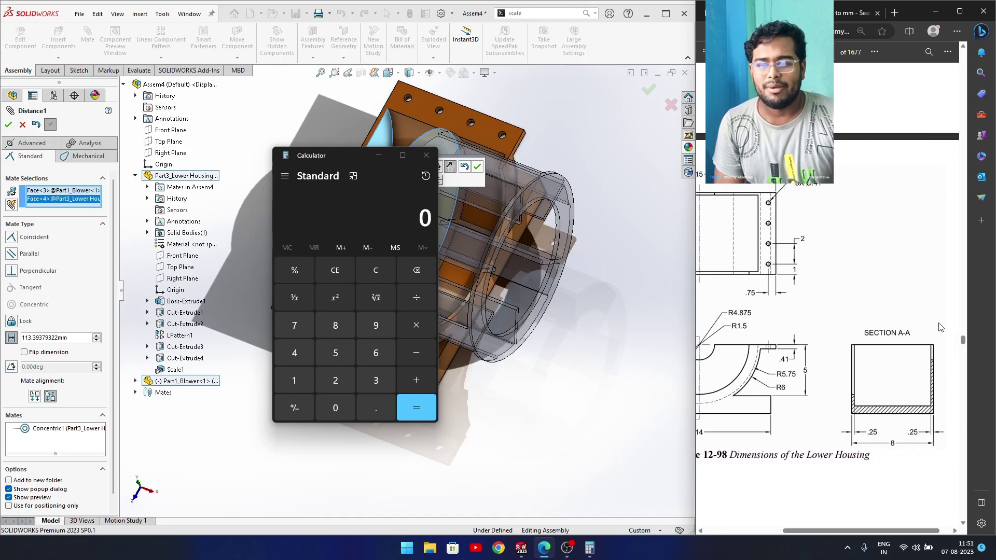
{"action": "left_click", "coordinate": [336, 326]}
{"action": "left_click_drag", "start_coordinate": [837, 528], "coordinate": [834, 529]}
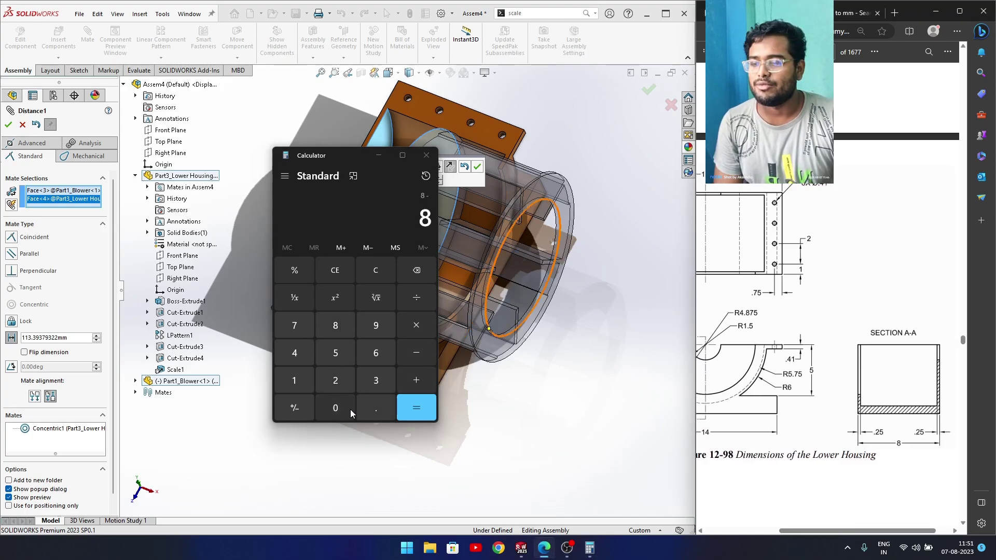
{"action": "left_click", "coordinate": [379, 401]}
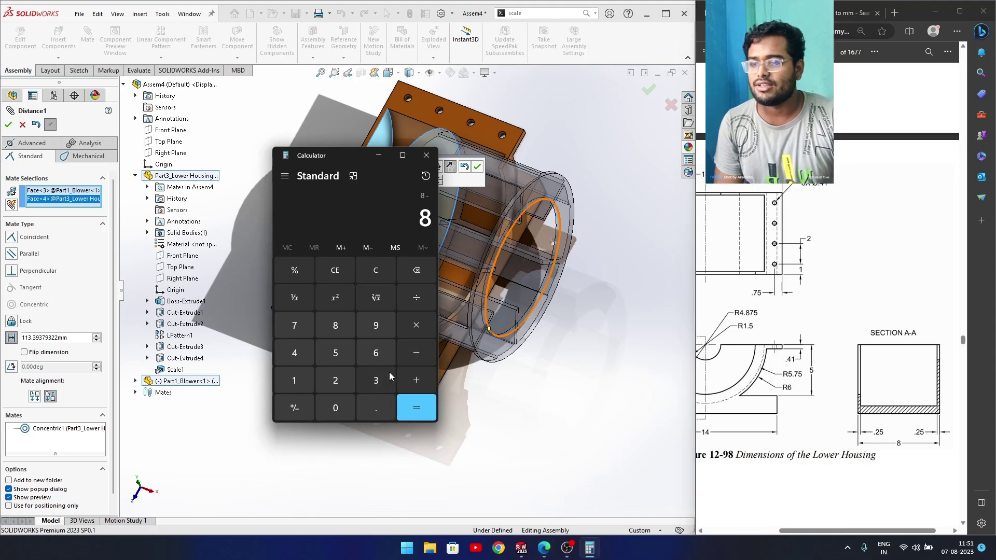
{"action": "left_click", "coordinate": [379, 402]}
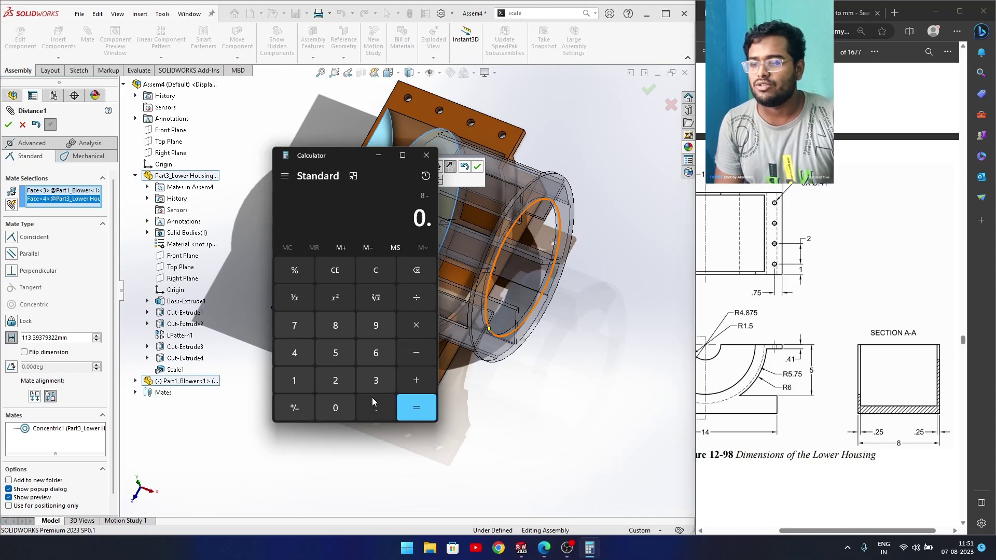
{"action": "left_click", "coordinate": [344, 360]}
{"action": "left_click", "coordinate": [421, 353]}
{"action": "left_click", "coordinate": [371, 408]}
{"action": "left_click", "coordinate": [341, 384]}
{"action": "left_click", "coordinate": [338, 353]}
{"action": "left_click", "coordinate": [420, 408]}
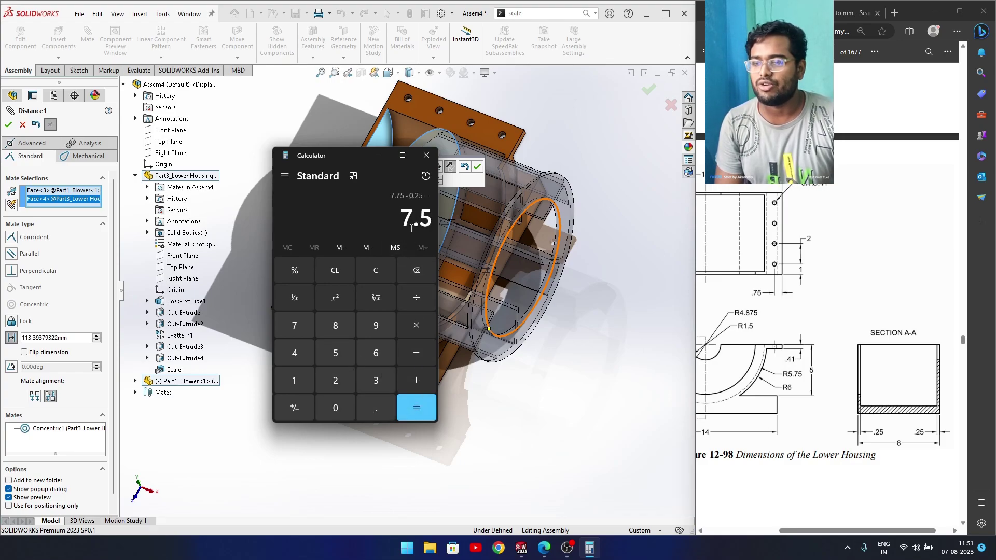
Examine the blower's height and plate thickness dimensions in Figure 12-96 of the reference PDF
{"action": "scroll", "coordinate": [873, 407], "scroll_direction": "down", "scroll_amount": 10}
{"action": "scroll", "coordinate": [874, 373], "scroll_direction": "down", "scroll_amount": 5}
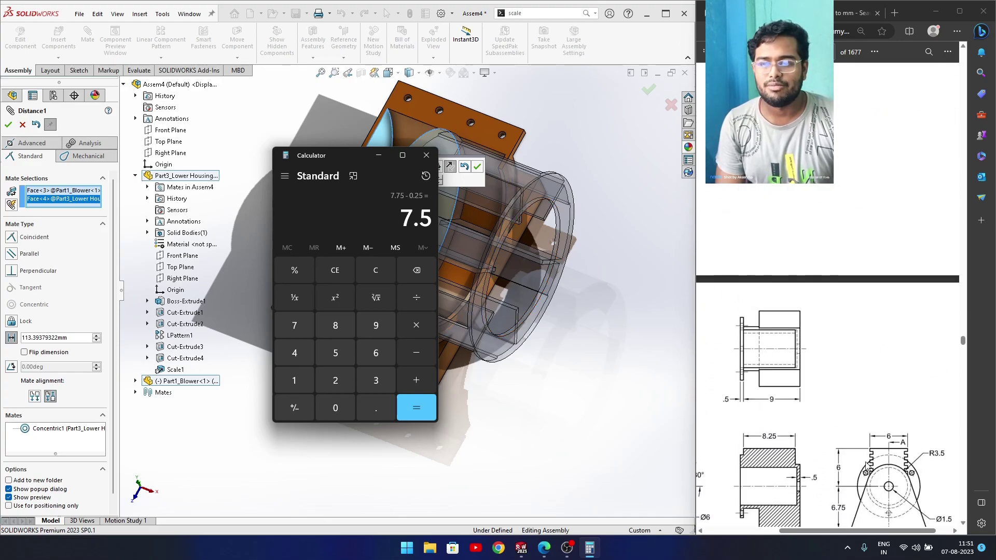
{"action": "left_click_drag", "start_coordinate": [856, 531], "coordinate": [789, 531]}
{"action": "scroll", "coordinate": [798, 466], "scroll_direction": "down", "scroll_amount": 5}
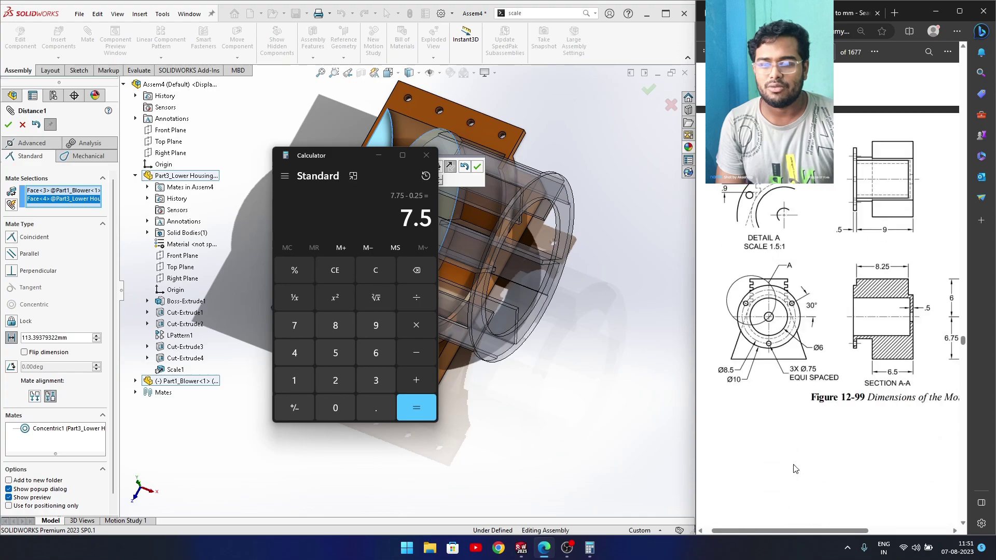
{"action": "scroll", "coordinate": [797, 466], "scroll_direction": "up", "scroll_amount": 15}
{"action": "scroll", "coordinate": [797, 466], "scroll_direction": "up", "scroll_amount": 10}
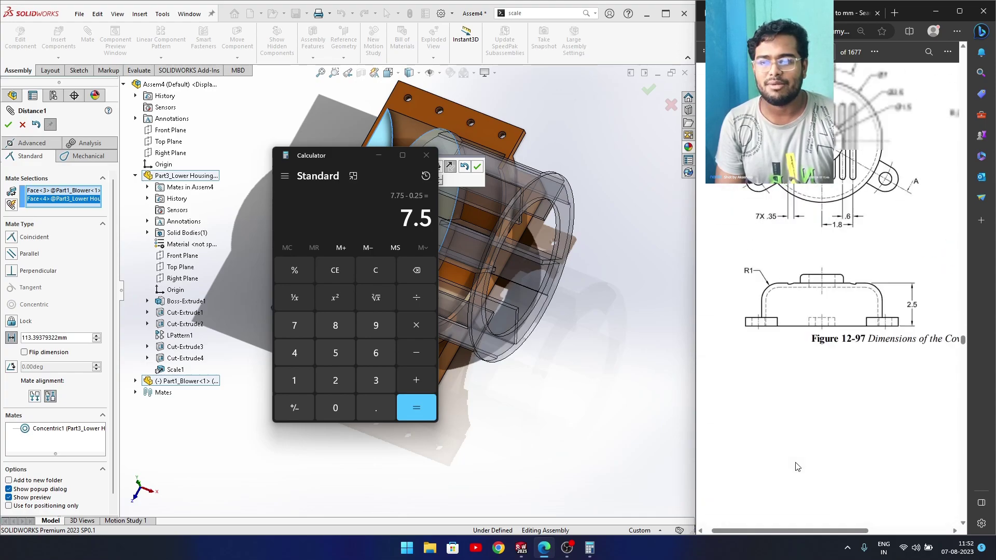
{"action": "left_click_drag", "start_coordinate": [824, 529], "coordinate": [873, 530]}
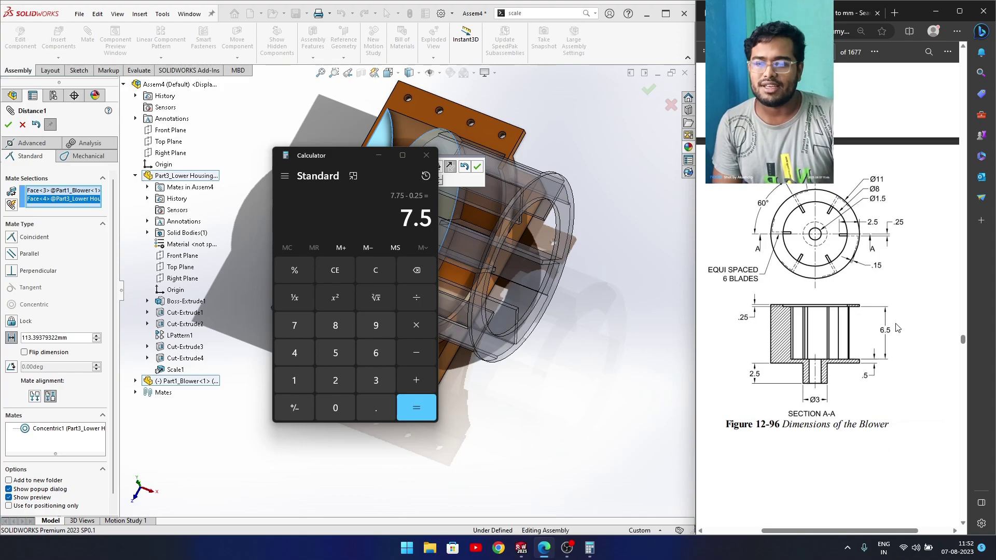
Open a second Calculator window and place it beside the first one
{"action": "left_click_drag", "start_coordinate": [401, 222], "coordinate": [428, 228]}
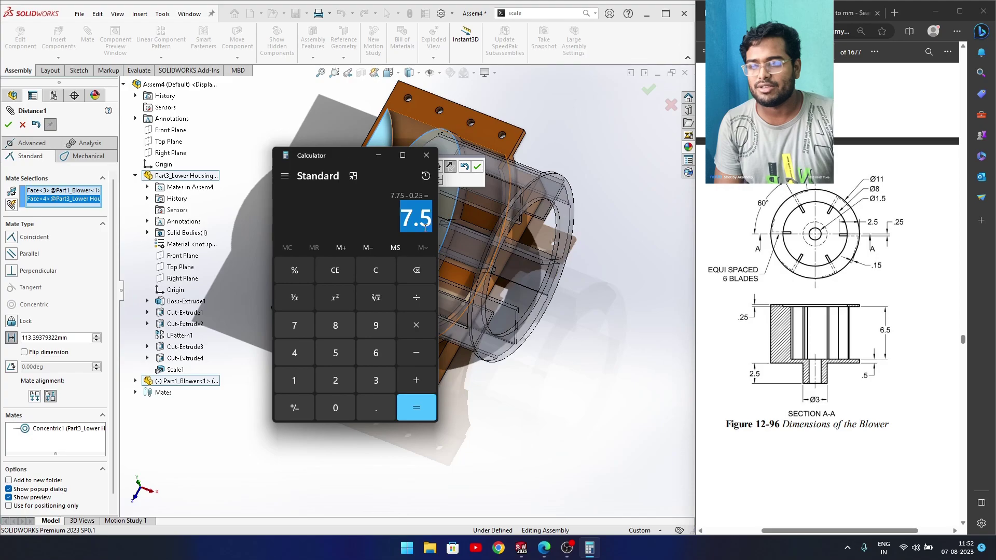
{"action": "left_click", "coordinate": [416, 225]}
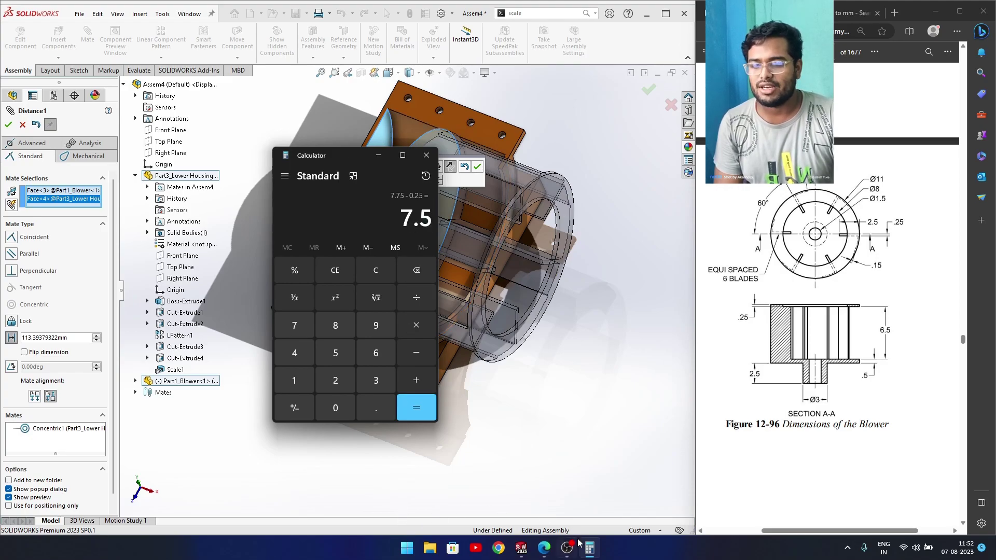
{"action": "right_click", "coordinate": [585, 552]}
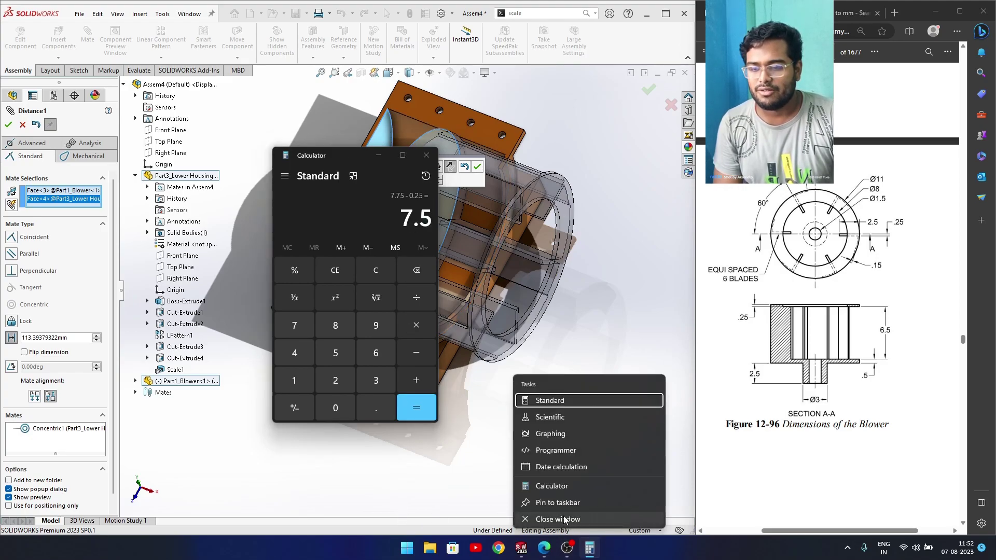
{"action": "left_click", "coordinate": [552, 487]}
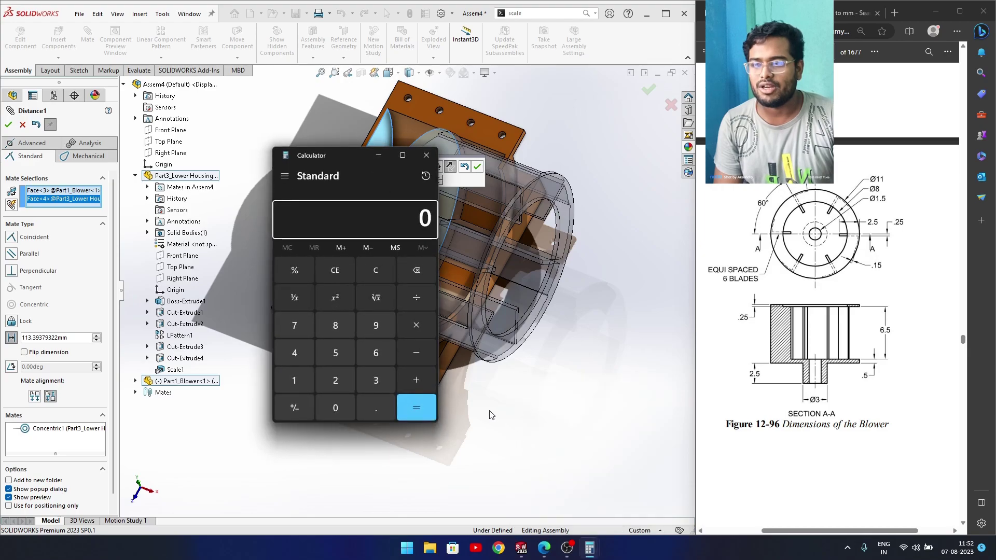
{"action": "left_click_drag", "start_coordinate": [335, 157], "coordinate": [560, 187]}
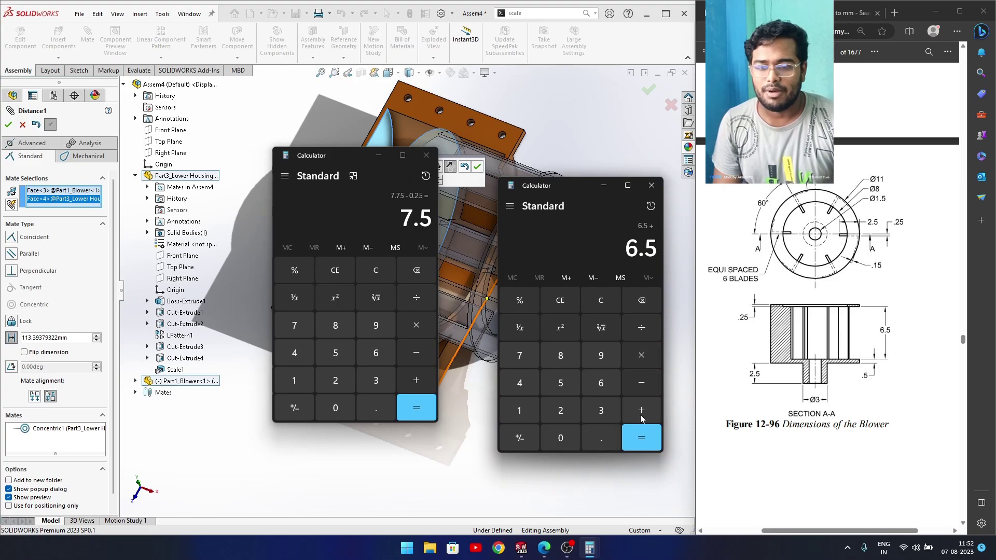
Calculate the blower's overall width between its plates by adding 6.5, 0.5 and 0.25 in the second Calculator window
{"action": "left_click", "coordinate": [558, 440]}
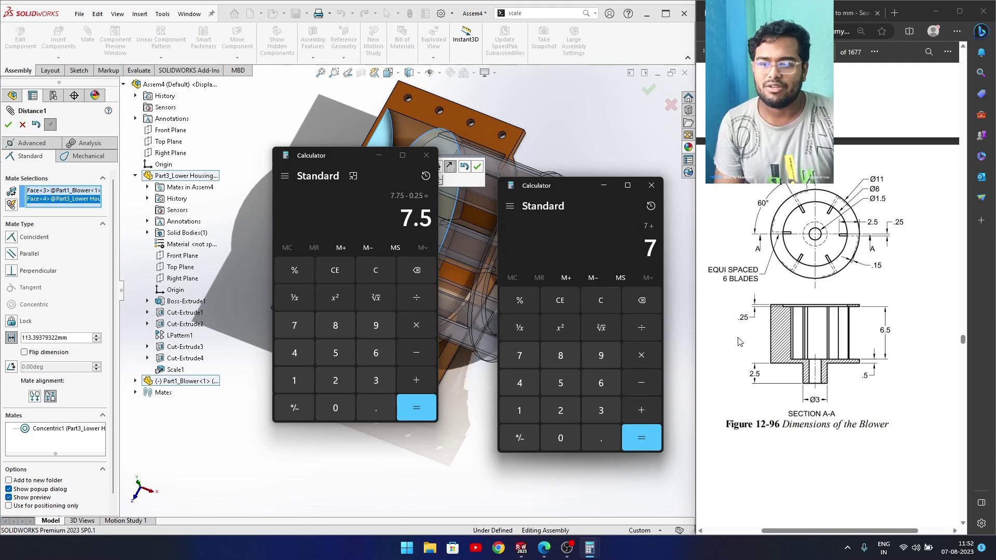
{"action": "left_click", "coordinate": [558, 445]}
{"action": "left_click", "coordinate": [584, 442]}
{"action": "left_click", "coordinate": [570, 409]}
{"action": "left_click", "coordinate": [569, 386]}
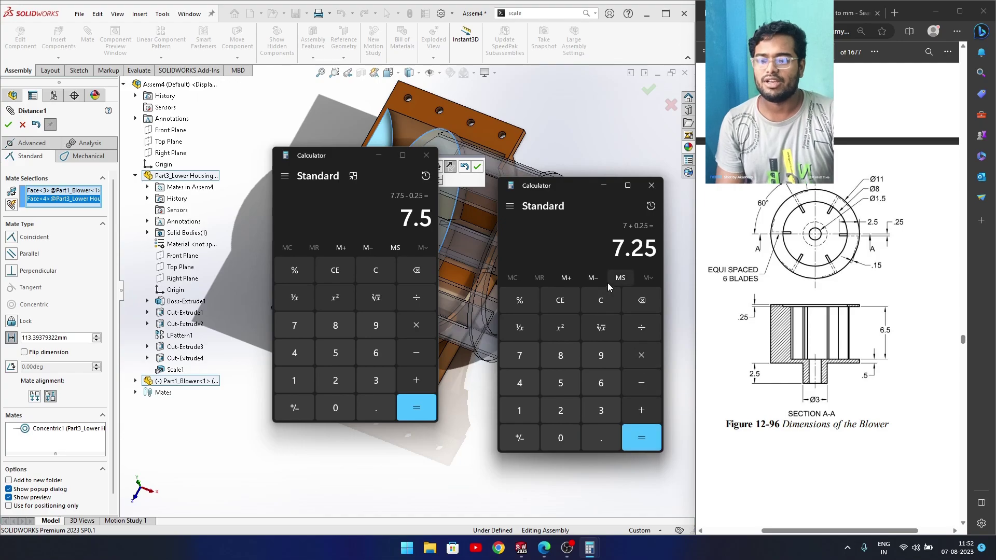
{"action": "left_click_drag", "start_coordinate": [615, 257], "coordinate": [659, 254]}
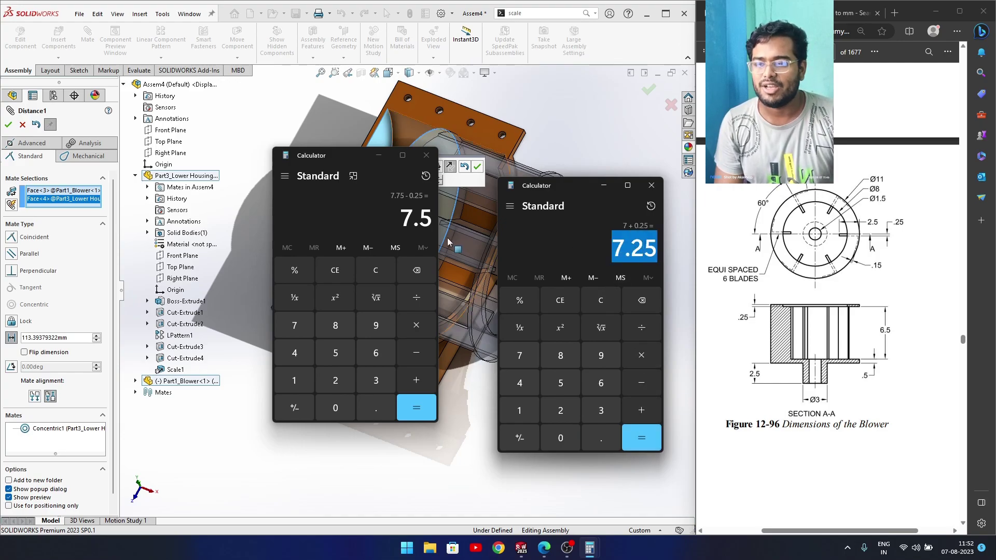
Subtract 7.25 from 7.5 in the first Calculator window, copy the result and close both calculators
{"action": "left_click_drag", "start_coordinate": [406, 222], "coordinate": [429, 222]}
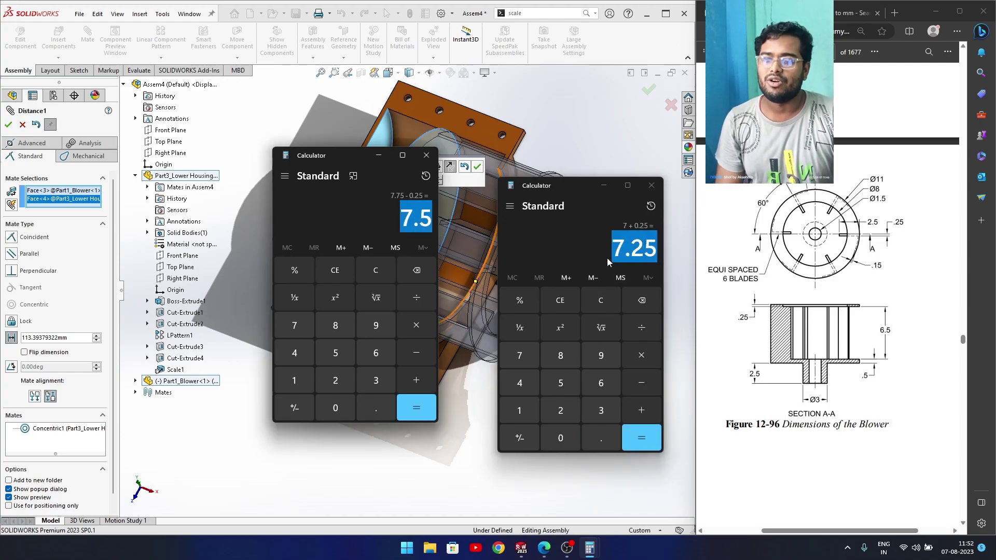
{"action": "left_click", "coordinate": [410, 221]}
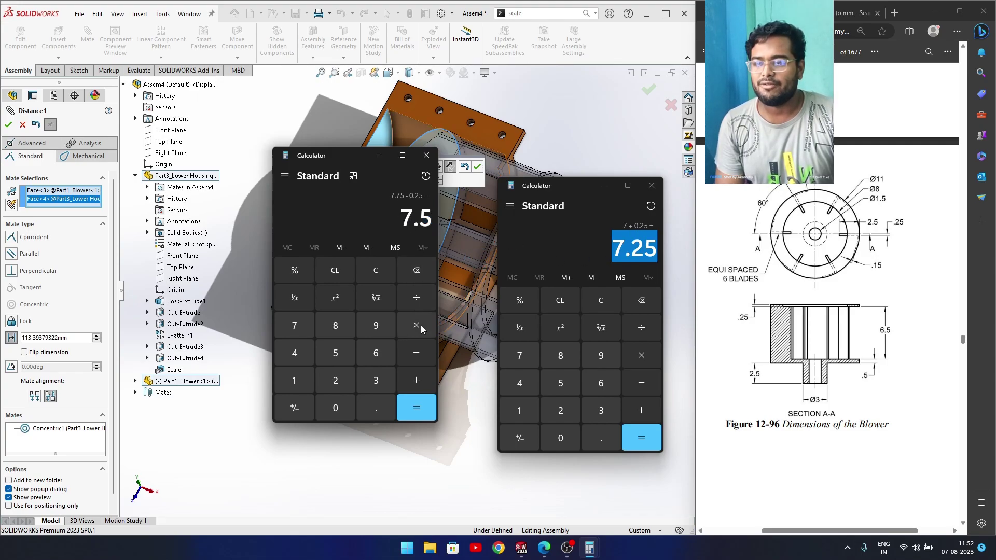
{"action": "left_click", "coordinate": [418, 353]}
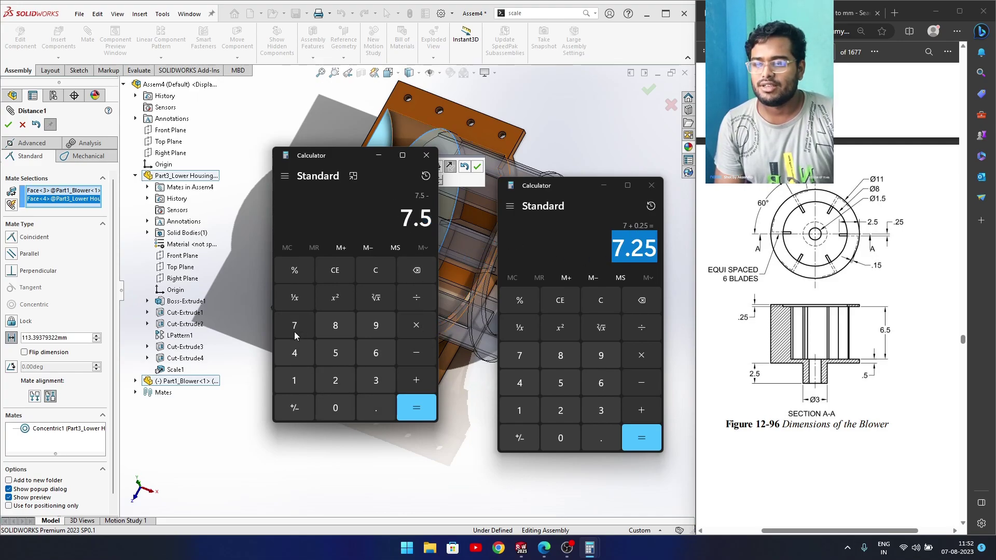
{"action": "left_click", "coordinate": [369, 413]}
{"action": "left_click", "coordinate": [340, 384]}
{"action": "left_click", "coordinate": [348, 358]}
{"action": "left_click", "coordinate": [418, 408]}
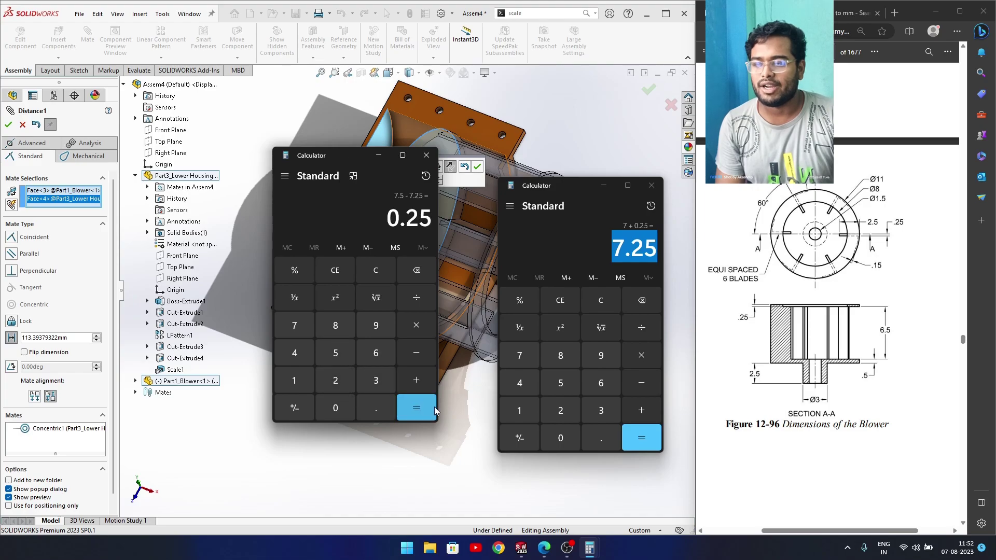
{"action": "left_click", "coordinate": [645, 192]}
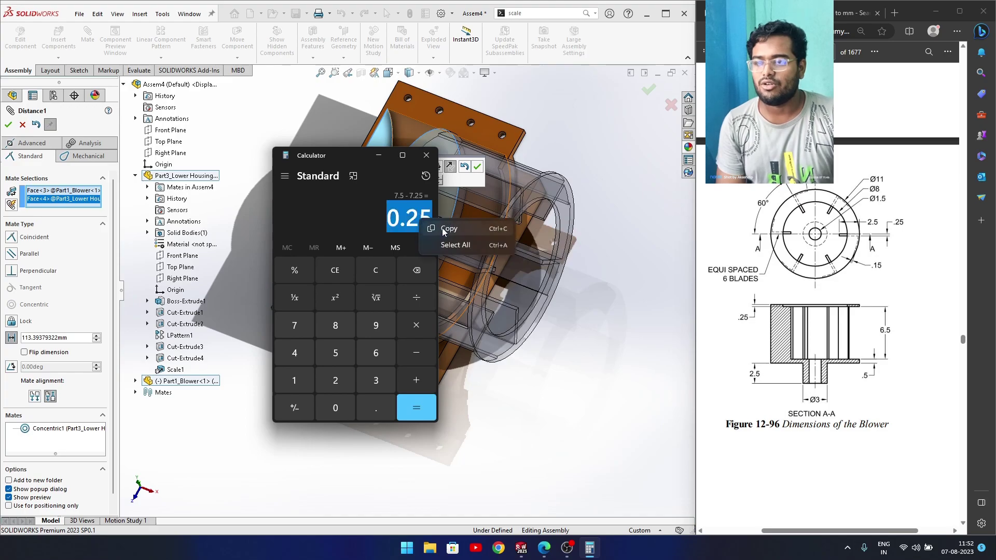
{"action": "left_click", "coordinate": [426, 155]}
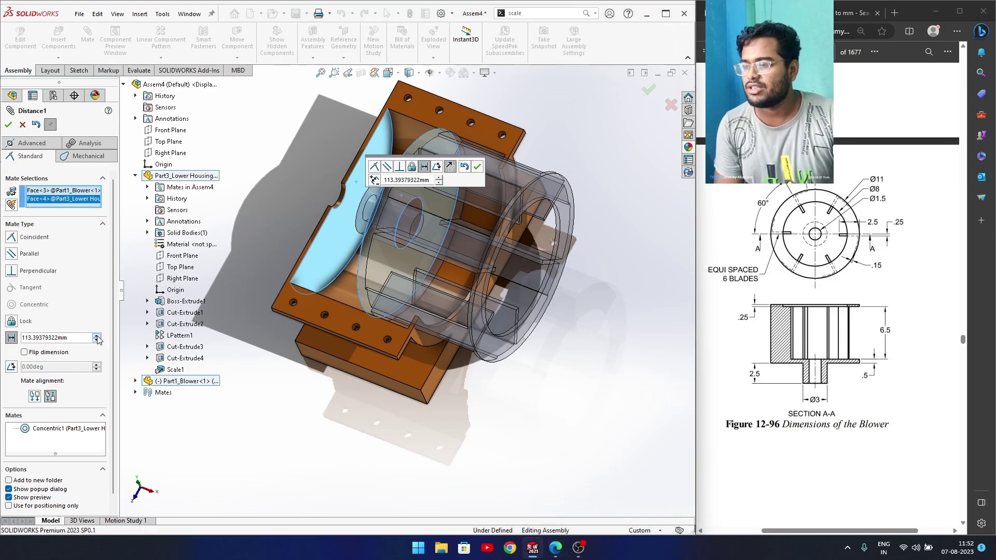
Set the distance mate between the blower's back plate and the lower housing's inner back wall to 0.25 in
{"action": "left_click", "coordinate": [76, 338]}
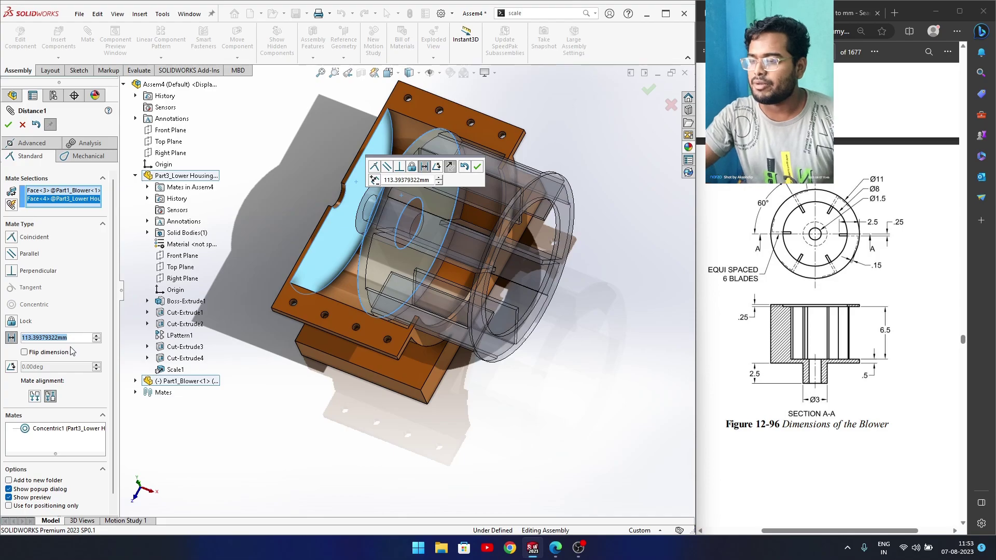
{"action": "type", "text": "0.25"}
{"action": "mouse_move", "coordinate": [58, 348]}
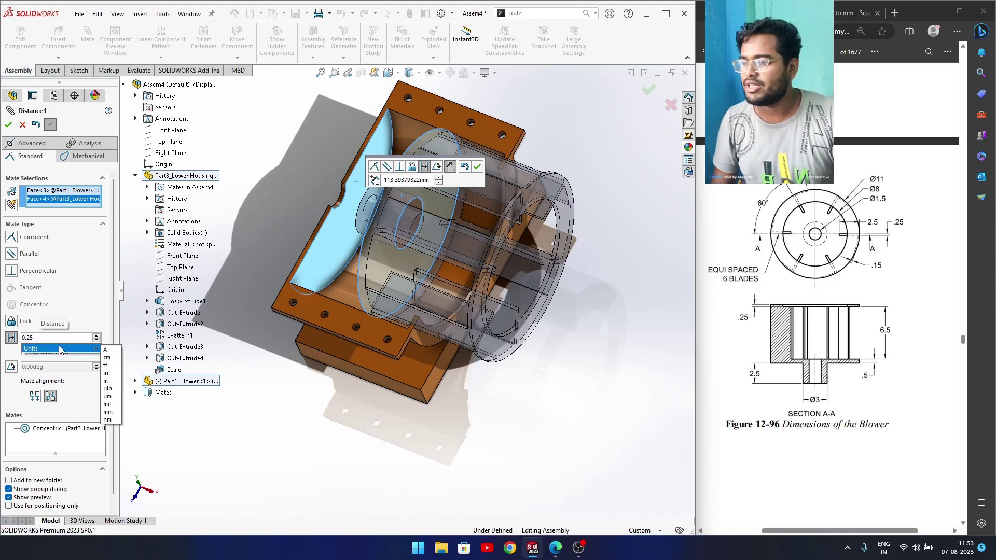
{"action": "left_click", "coordinate": [112, 373]}
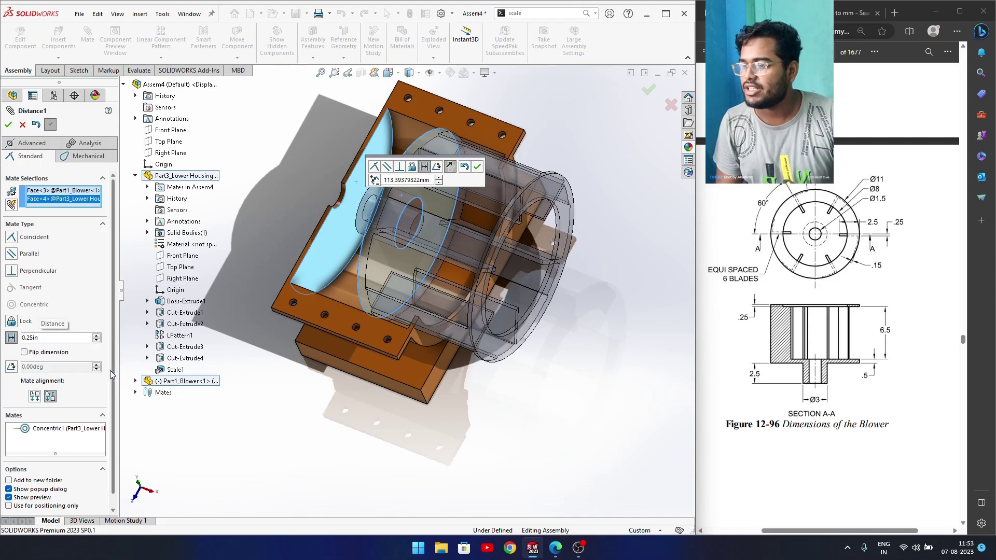
{"action": "key", "text": "Return"}
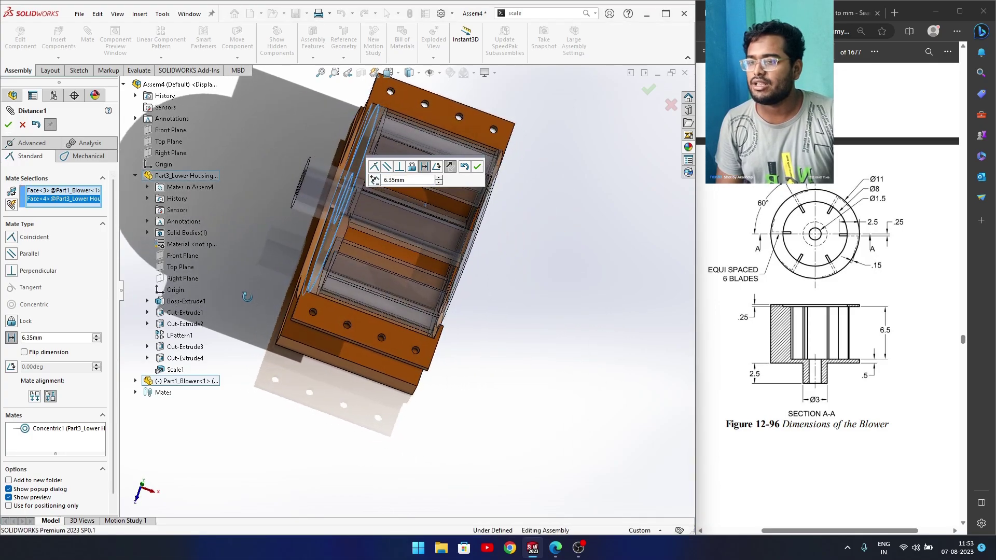
Apply the distance mate, inspect the gap between the blower's back plate and the housing wall, and finish mating
{"action": "left_click", "coordinate": [478, 170]}
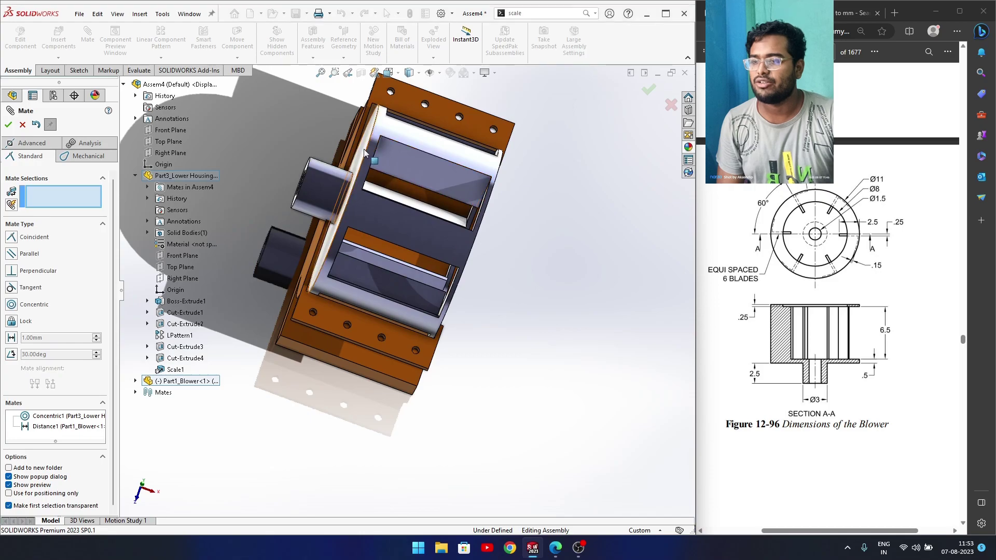
{"action": "scroll", "coordinate": [363, 149], "scroll_direction": "down", "scroll_amount": 5}
{"action": "middle_click_drag", "start_coordinate": [384, 166], "coordinate": [378, 244]}
{"action": "scroll", "coordinate": [363, 229], "scroll_direction": "up", "scroll_amount": 3}
{"action": "scroll", "coordinate": [367, 203], "scroll_direction": "down", "scroll_amount": 4}
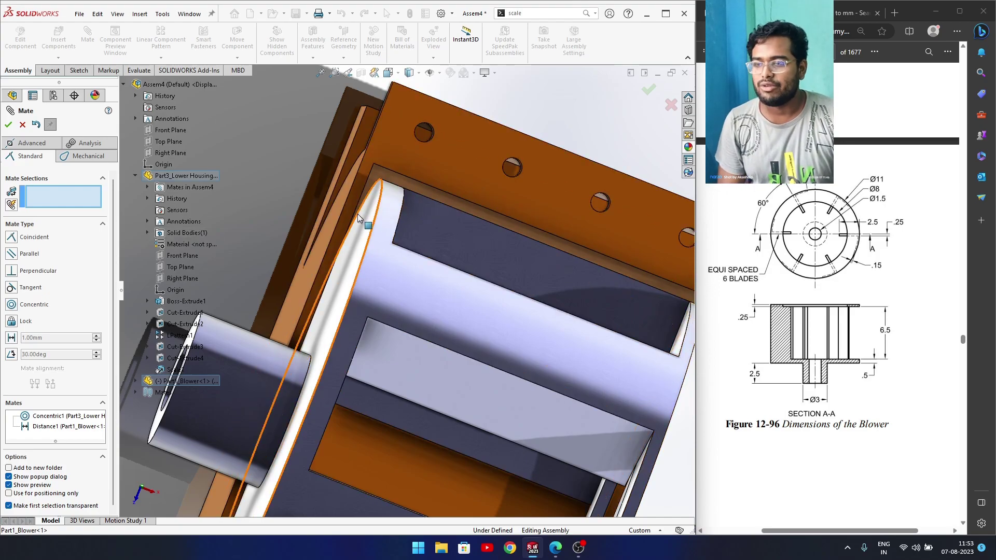
{"action": "middle_click_drag", "start_coordinate": [436, 288], "coordinate": [454, 310]}
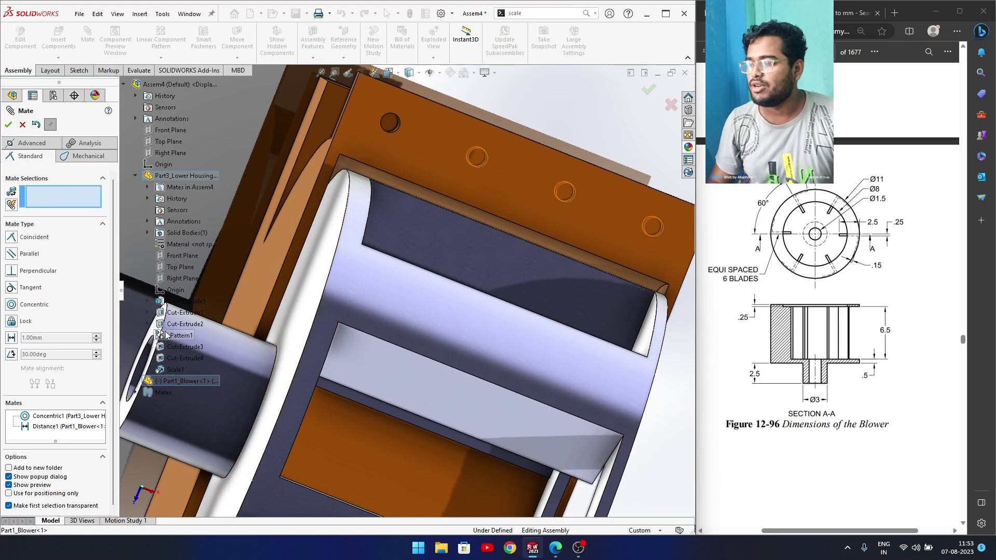
{"action": "left_click", "coordinate": [8, 124]}
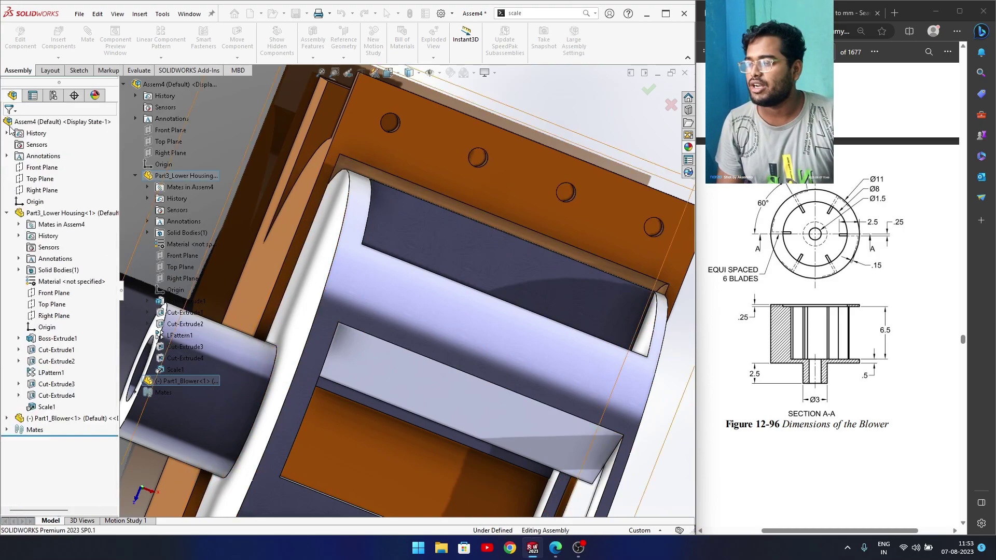
Edit the distance mate between the blower and lower housing, setting its value to 6.35/2 mm
{"action": "left_click", "coordinate": [7, 430]}
{"action": "left_click", "coordinate": [57, 487]}
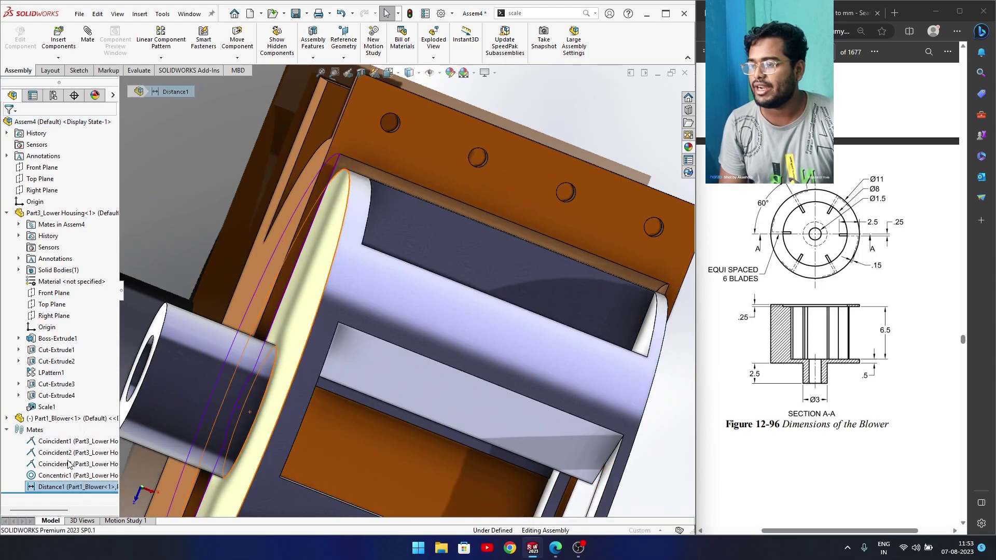
{"action": "double_click", "coordinate": [65, 487]}
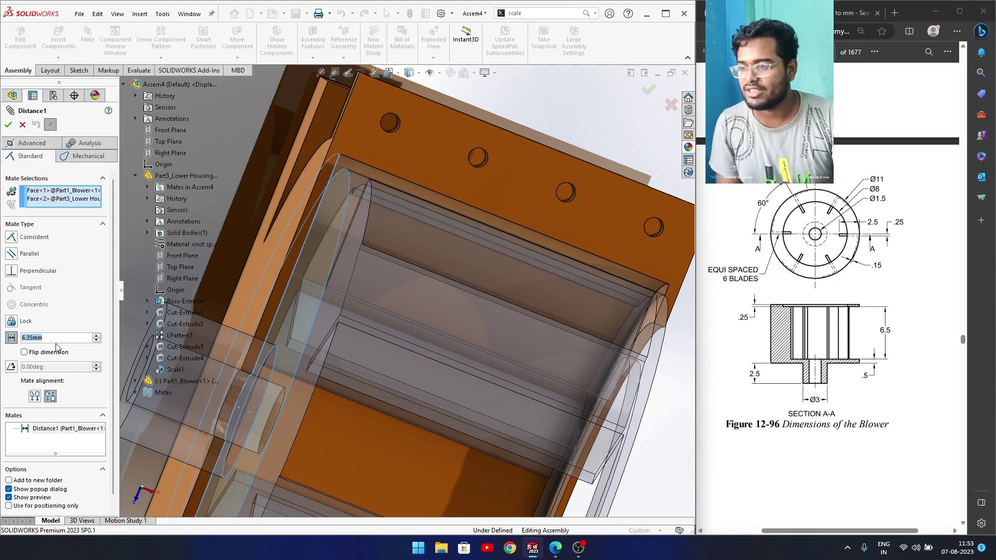
{"action": "type", "text": "6.35"}
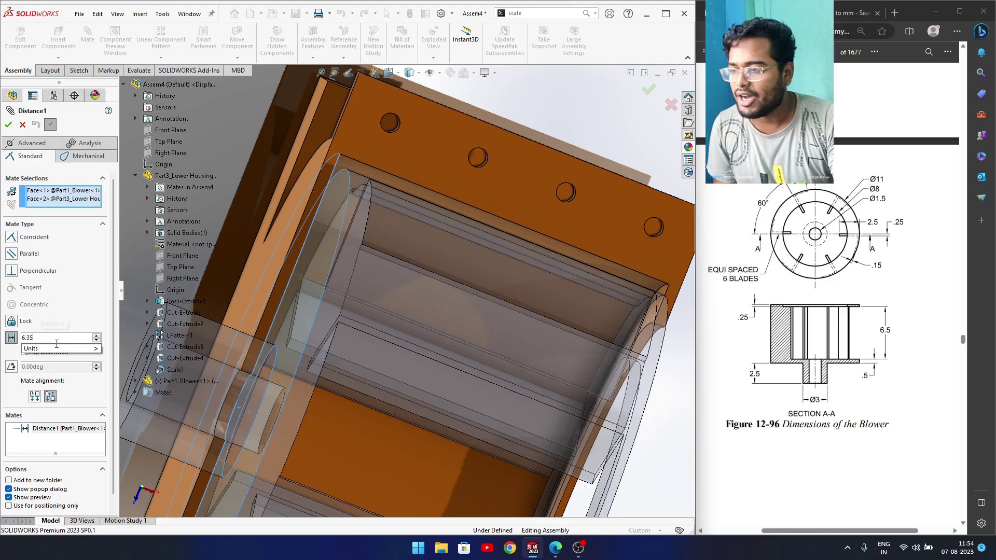
{"action": "type", "text": "/2"}
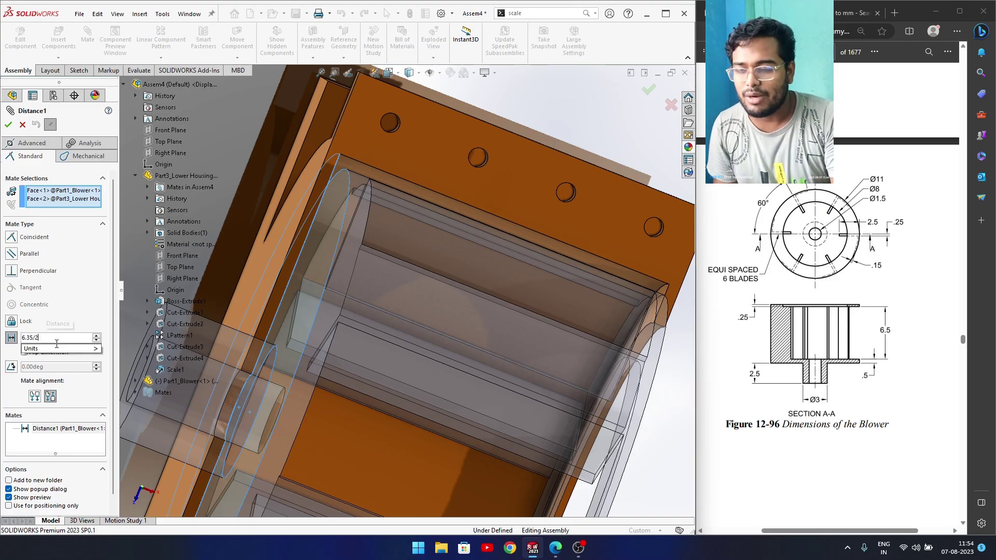
{"action": "key", "text": "Return"}
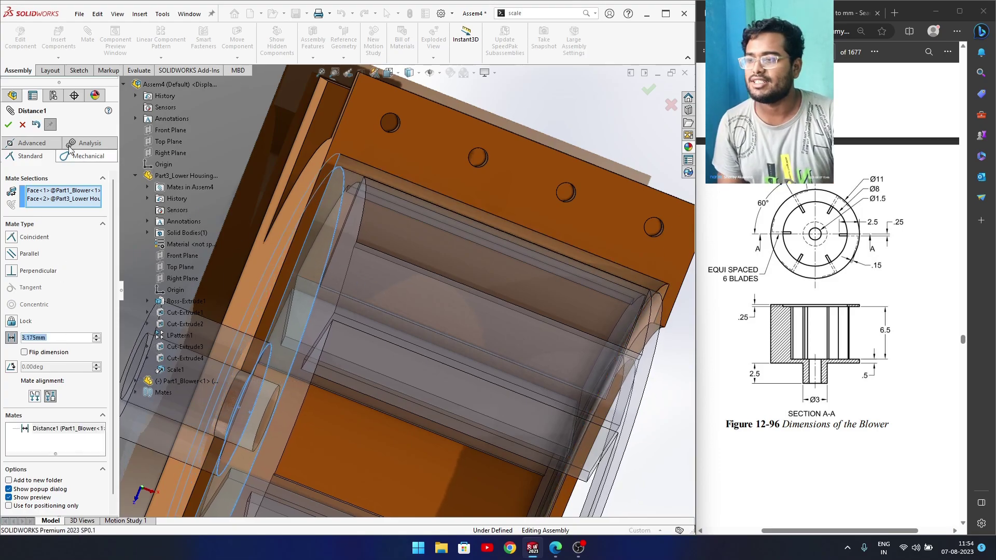
{"action": "left_click", "coordinate": [8, 124]}
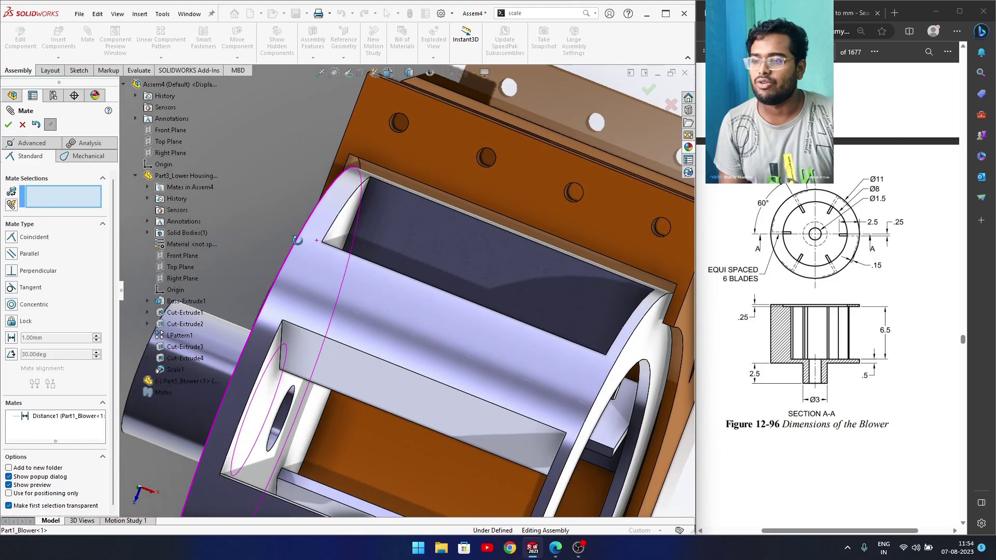
{"action": "scroll", "coordinate": [471, 285], "scroll_direction": "down", "scroll_amount": 1}
{"action": "scroll", "coordinate": [471, 285], "scroll_direction": "up", "scroll_amount": 3}
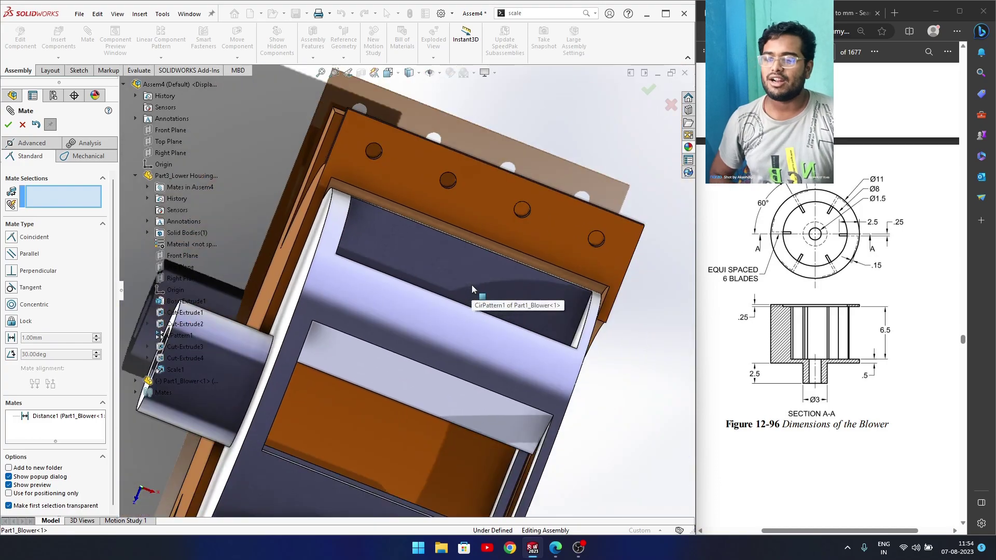
{"action": "mouse_move", "coordinate": [404, 282]}
{"action": "middle_mouse_down"}
{"action": "mouse_move", "coordinate": [372, 296]}
{"action": "mouse_move", "coordinate": [396, 269]}
{"action": "middle_mouse_up"}
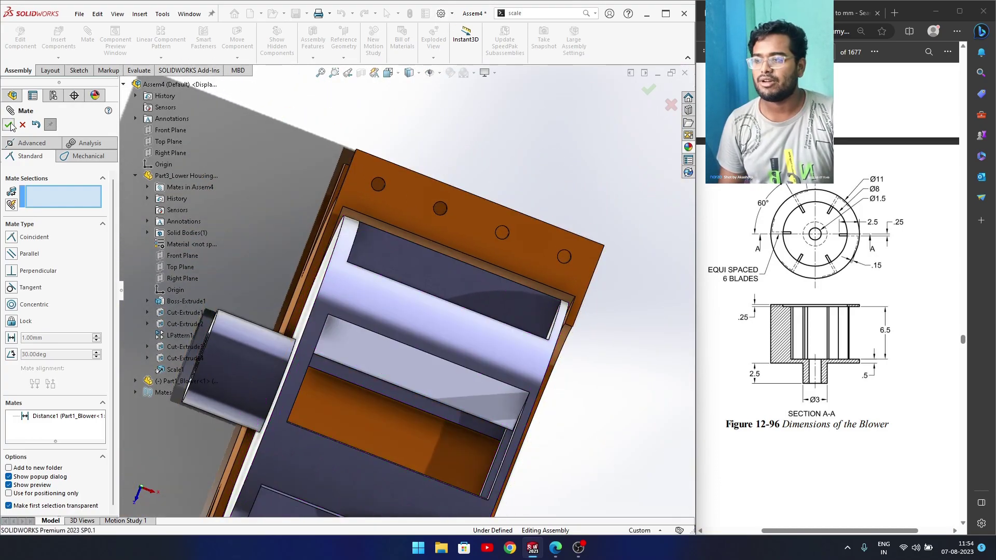
{"action": "left_click", "coordinate": [9, 125]}
Set the assembly document's basic length unit to inches
{"action": "left_click", "coordinate": [453, 14]}
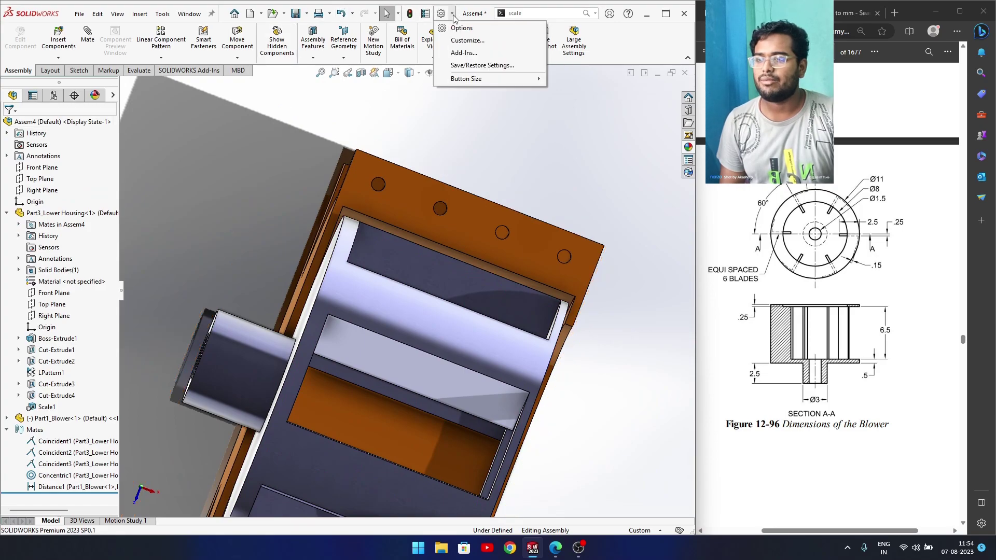
{"action": "left_click", "coordinate": [464, 26]}
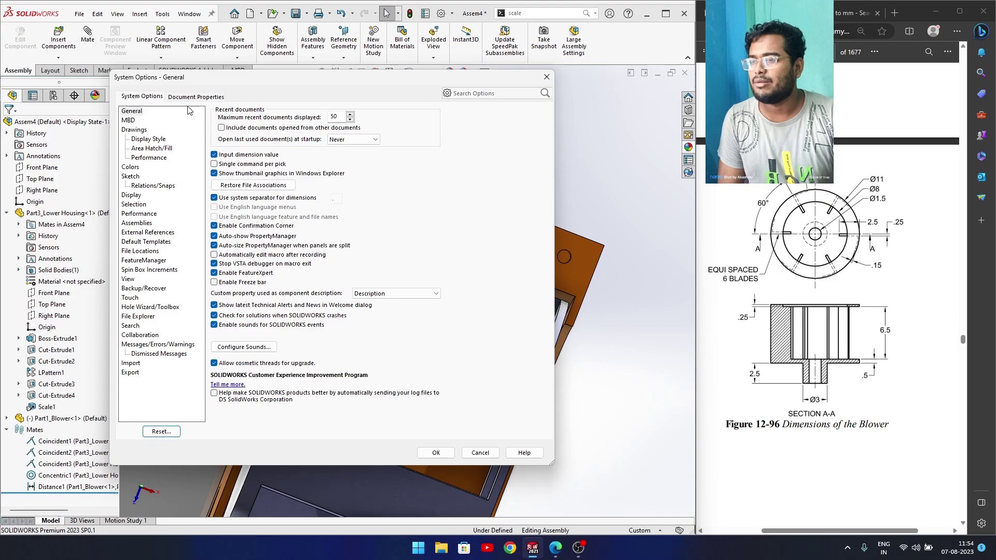
{"action": "left_click", "coordinate": [192, 97]}
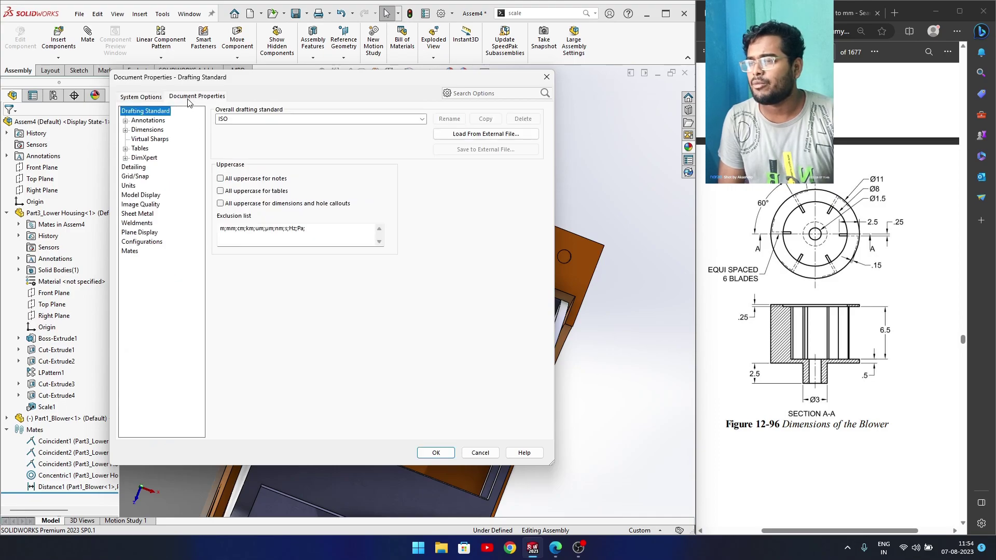
{"action": "left_click", "coordinate": [129, 185]}
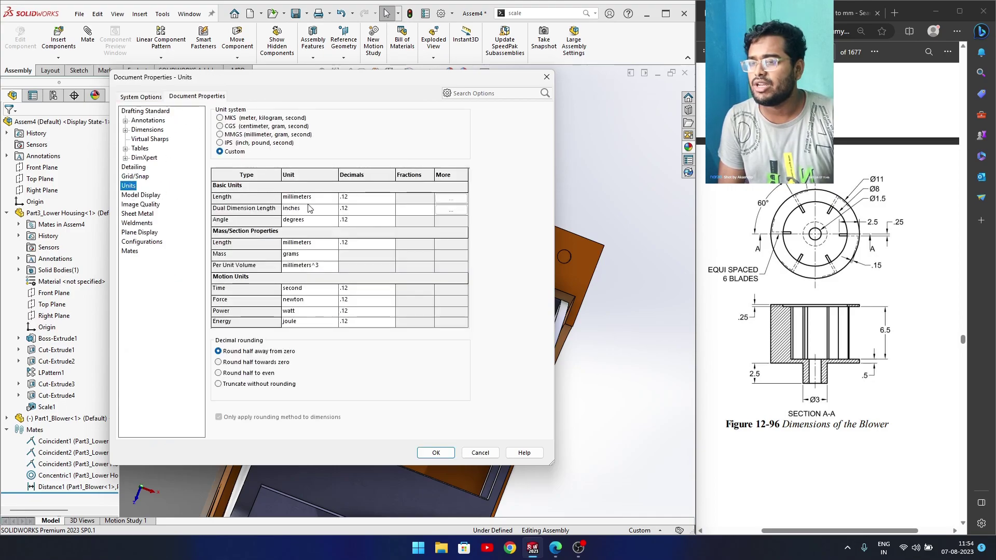
{"action": "left_click", "coordinate": [333, 198]}
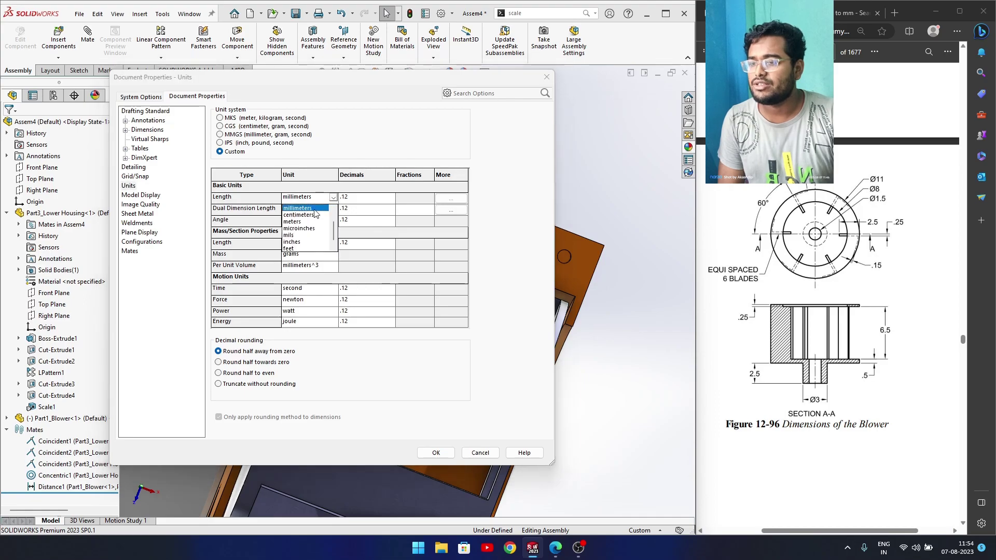
{"action": "left_click", "coordinate": [292, 242]}
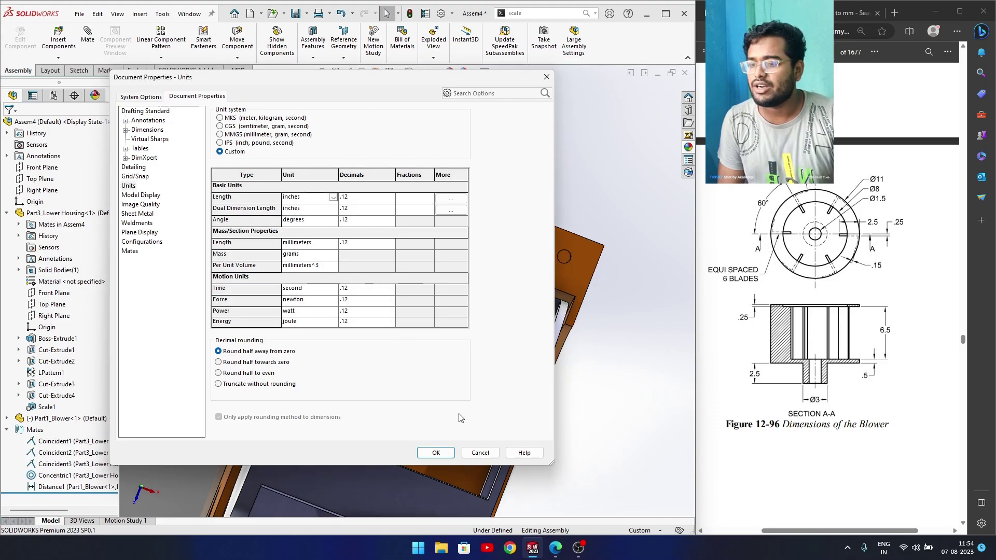
{"action": "left_click", "coordinate": [436, 453]}
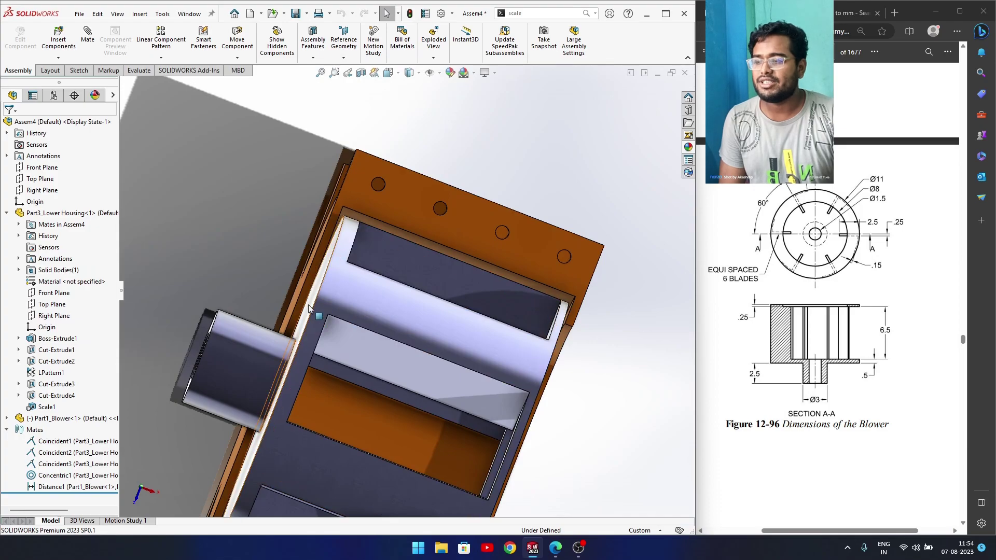
Check the blower distance mate's value in inches and inspect the blower's clearance inside the lower housing
{"action": "scroll", "coordinate": [297, 300], "scroll_direction": "down", "scroll_amount": 3}
{"action": "scroll", "coordinate": [297, 300], "scroll_direction": "up", "scroll_amount": 3}
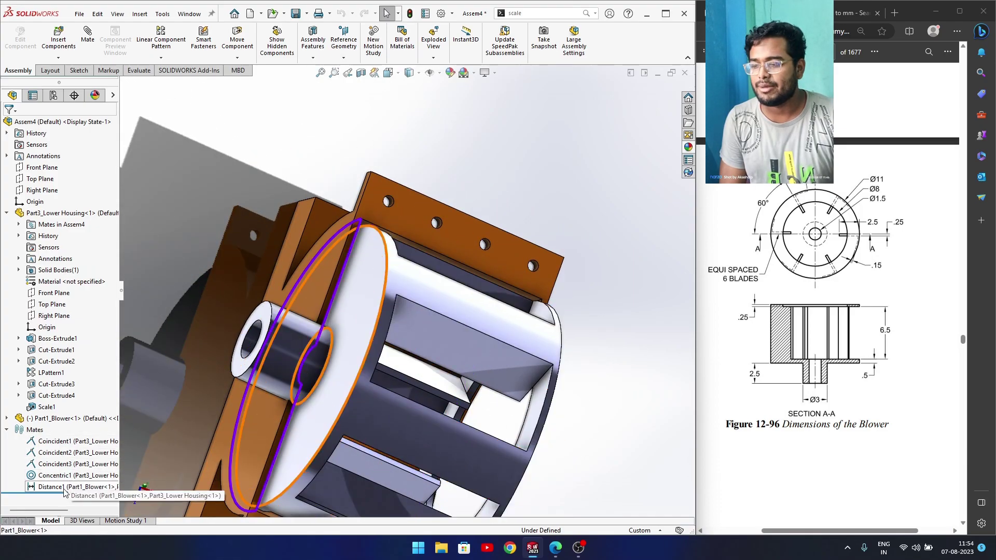
{"action": "left_click", "coordinate": [64, 489]}
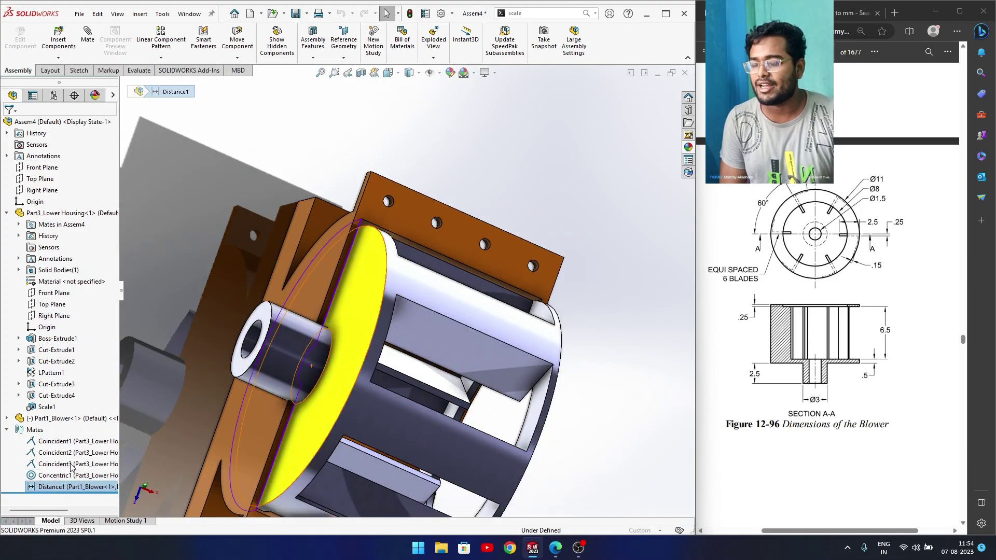
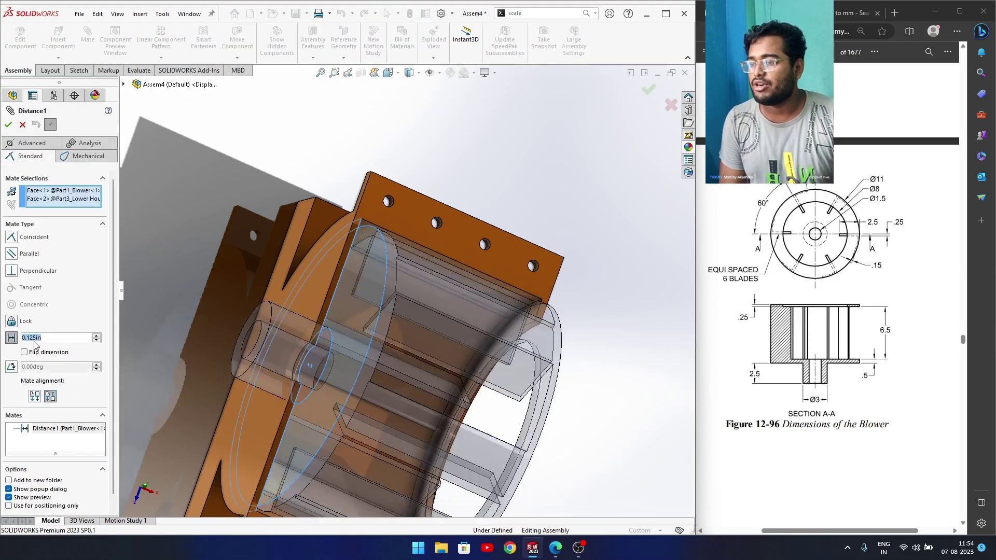
{"action": "left_click", "coordinate": [22, 125]}
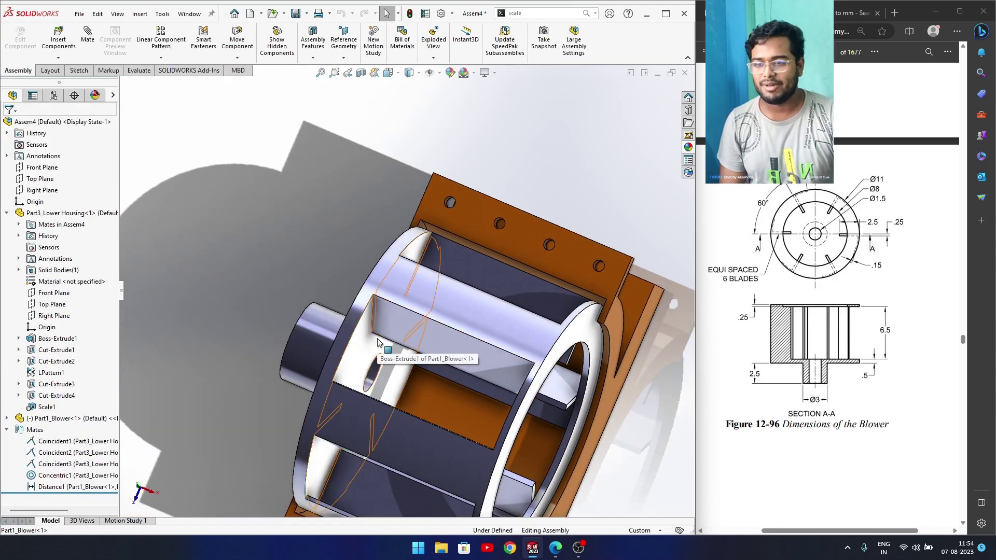
{"action": "scroll", "coordinate": [378, 343], "scroll_direction": "down", "scroll_amount": 5}
{"action": "middle_click_drag", "start_coordinate": [396, 263], "coordinate": [416, 235]}
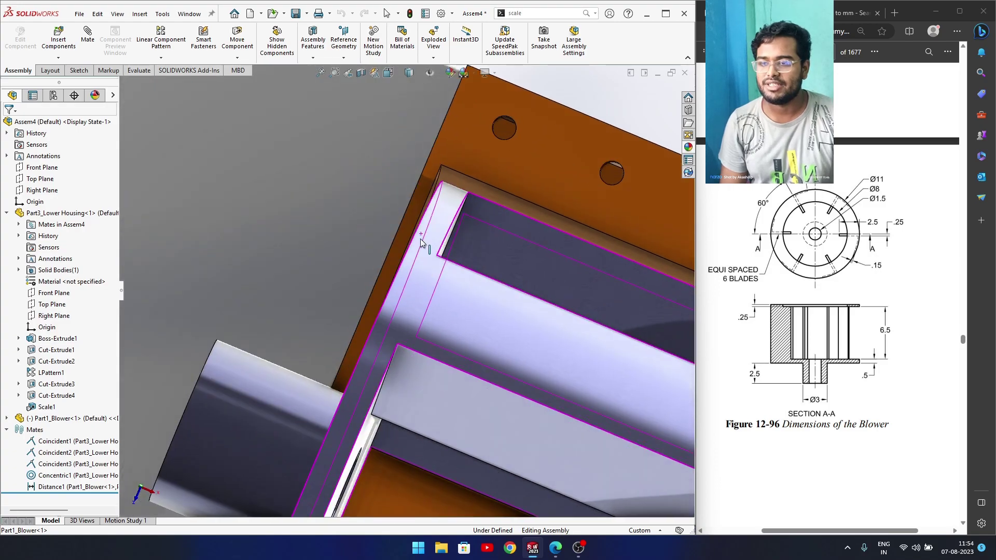
{"action": "middle_click_drag", "start_coordinate": [487, 298], "coordinate": [378, 277], "text": "ctrl"}
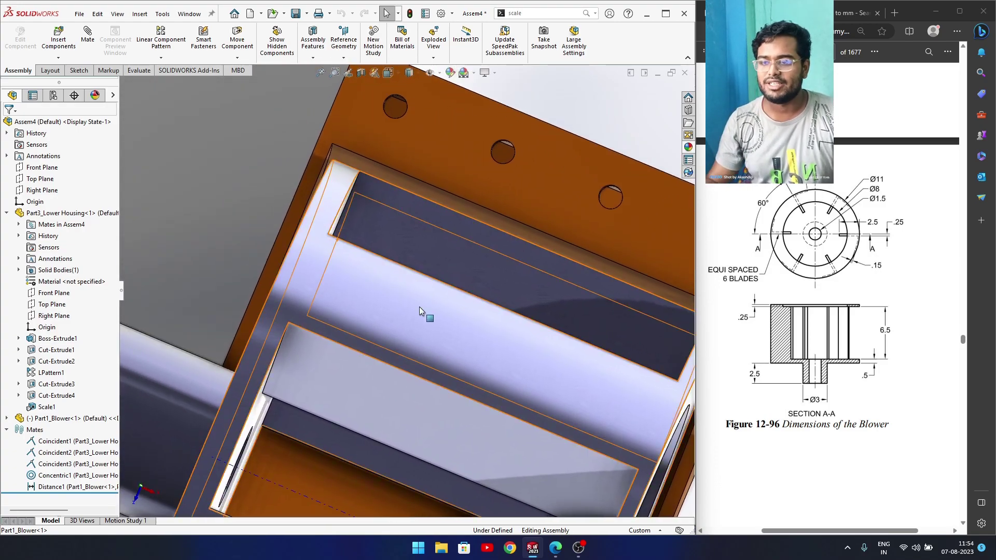
{"action": "scroll", "coordinate": [420, 304], "scroll_direction": "up", "scroll_amount": 6}
{"action": "middle_click_drag", "start_coordinate": [448, 365], "coordinate": [432, 235], "text": "ctrl"}
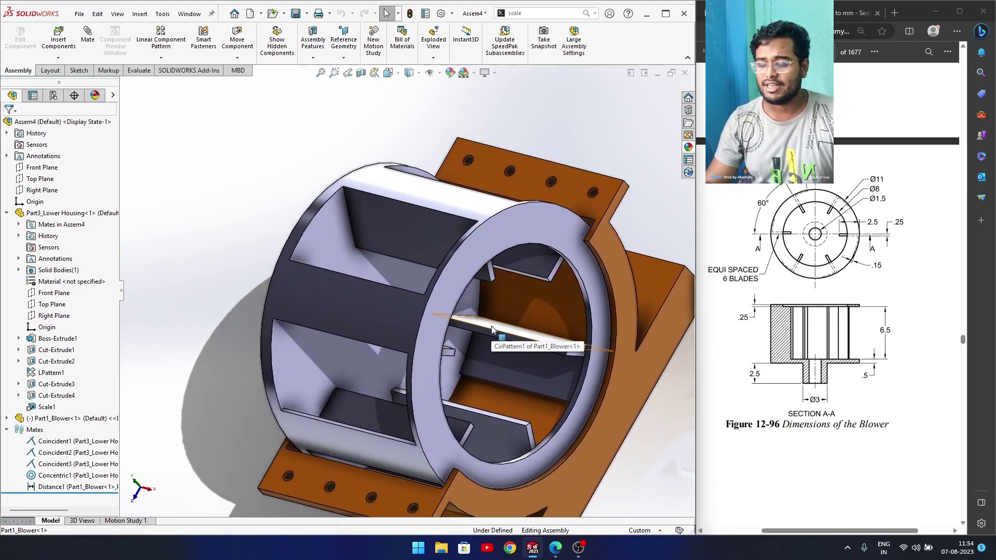
Insert the Part5_Upper Housing component and place it above the blower in isometric view
{"action": "key", "text": "space"}
{"action": "left_click", "coordinate": [615, 376]}
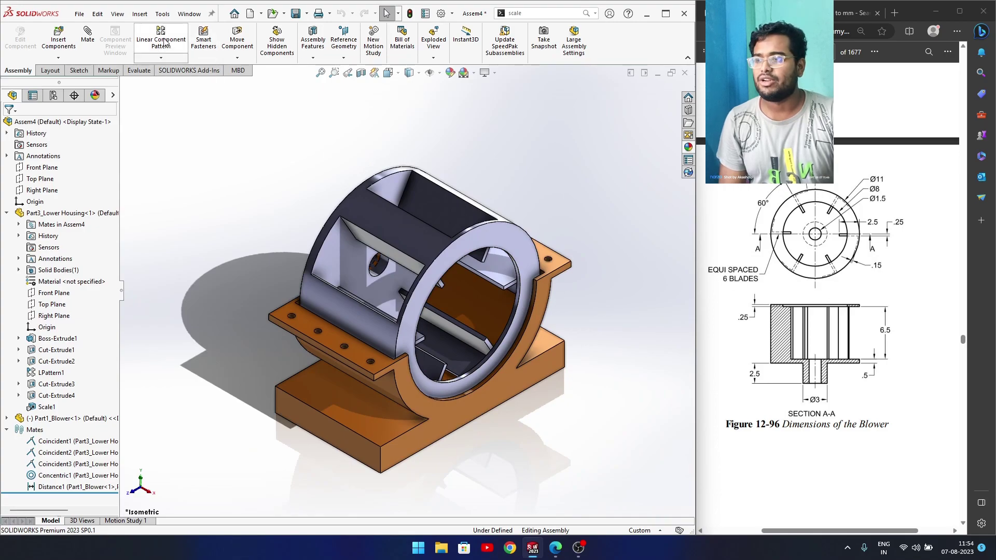
{"action": "left_click", "coordinate": [59, 41]}
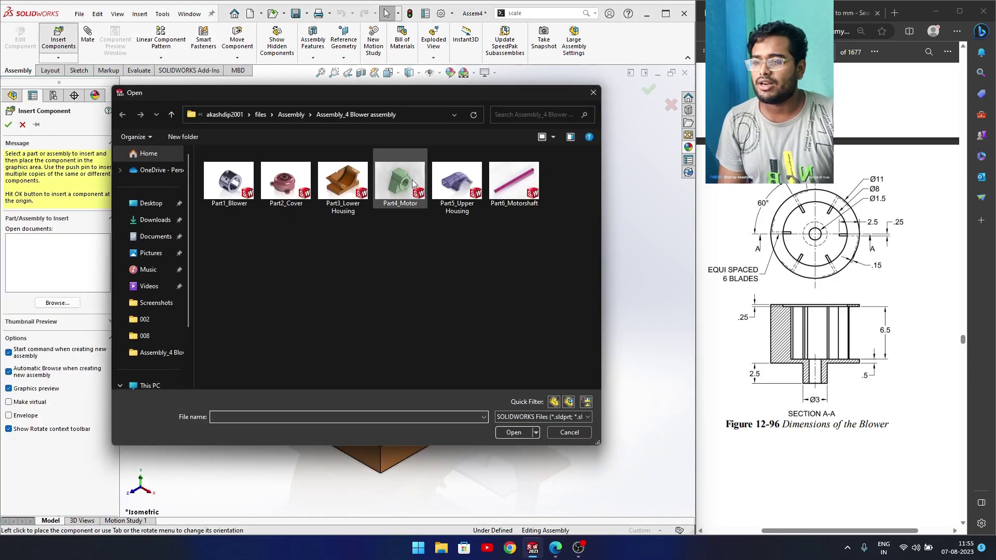
{"action": "left_click", "coordinate": [459, 190]}
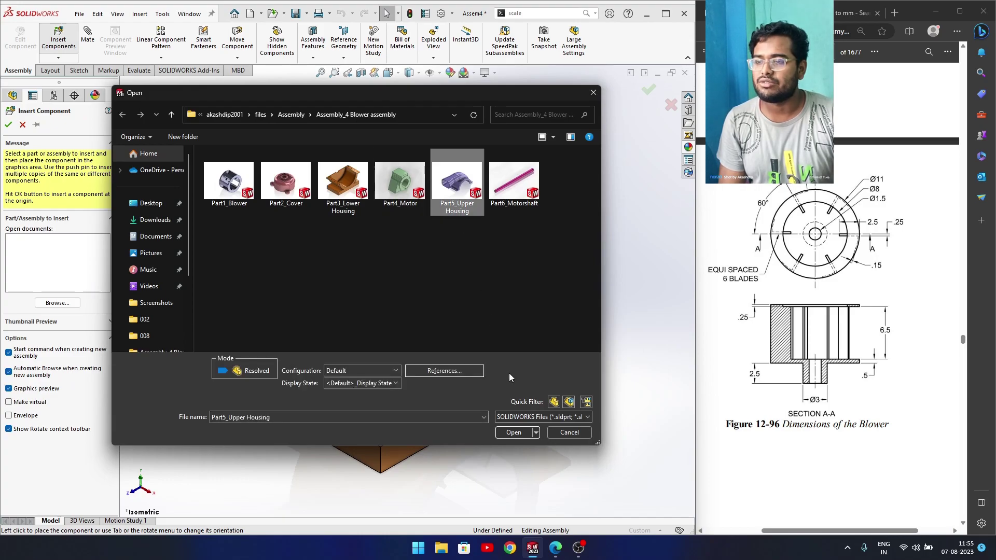
{"action": "left_click", "coordinate": [522, 431]}
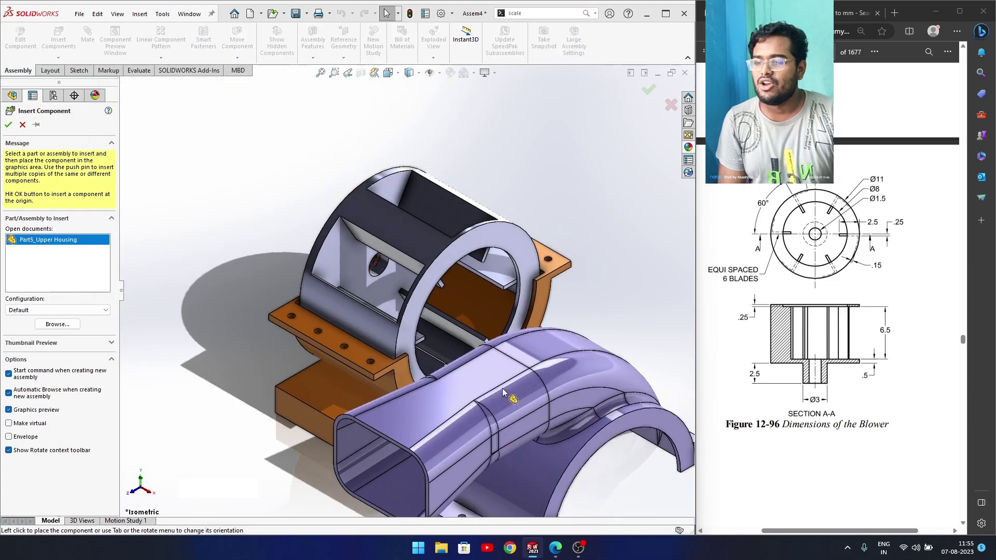
{"action": "left_click", "coordinate": [491, 154]}
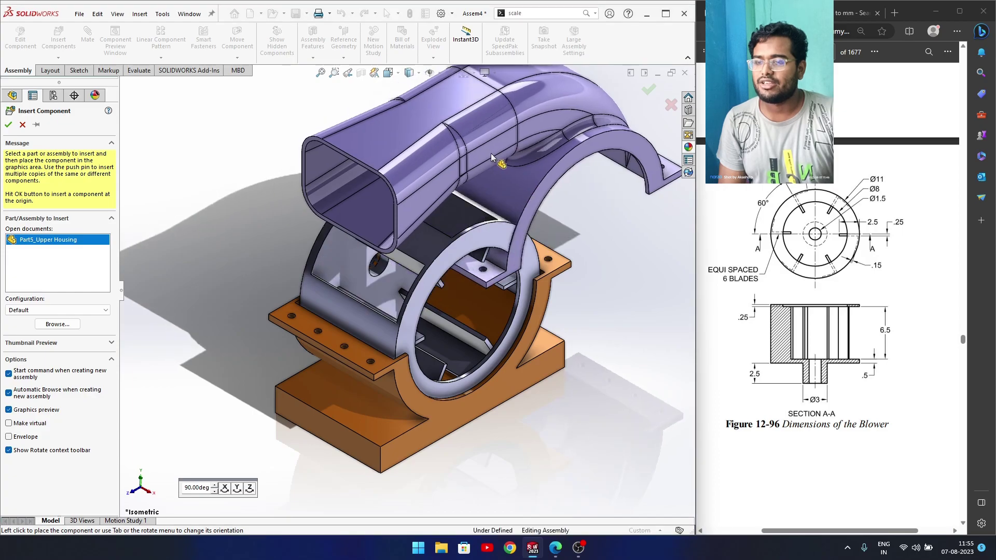
Add a concentric mate between the upper housing's inner arc face and the blower's outer cylindrical face
{"action": "left_click", "coordinate": [93, 44]}
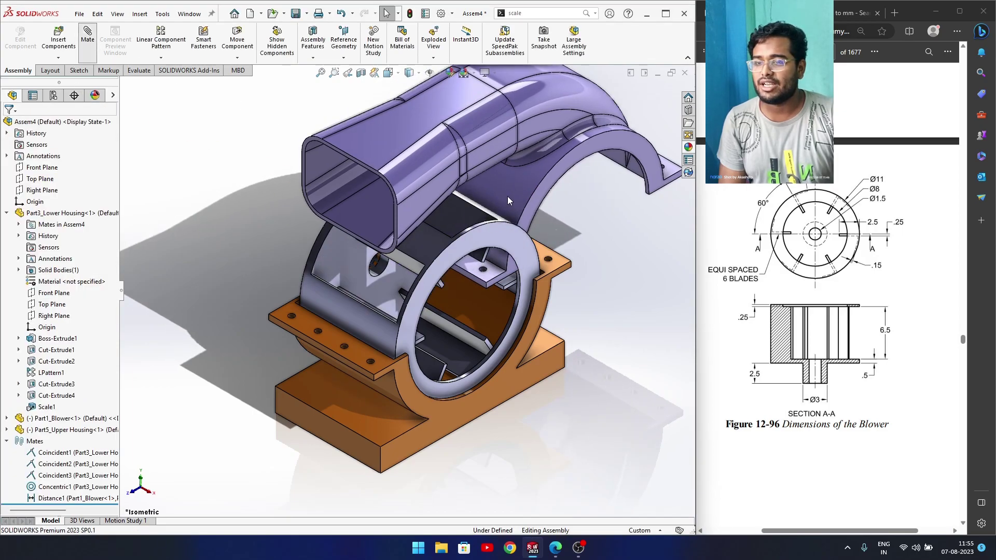
{"action": "middle_click_drag", "start_coordinate": [545, 275], "coordinate": [520, 151]}
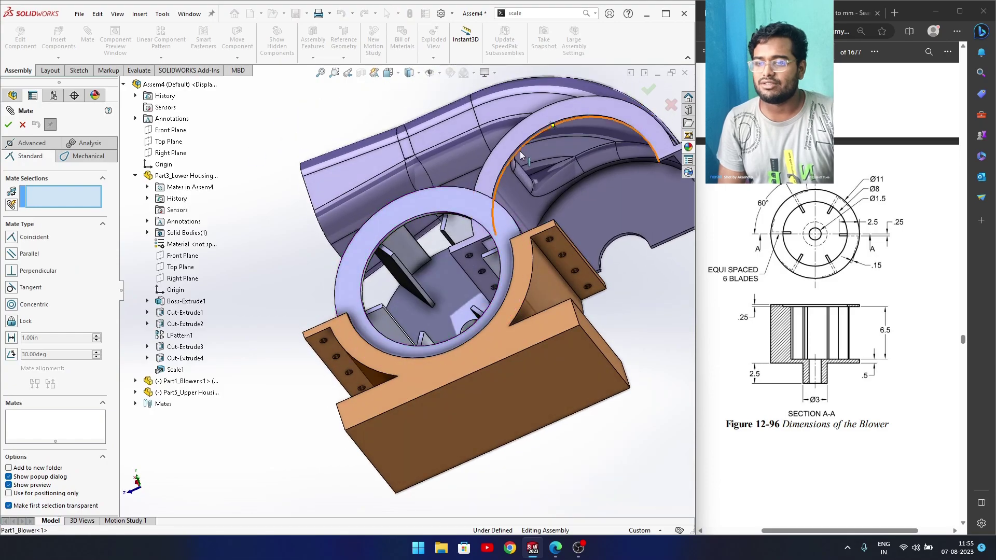
{"action": "left_click", "coordinate": [517, 192]}
{"action": "middle_click_drag", "start_coordinate": [517, 192], "coordinate": [458, 303]}
{"action": "left_click", "coordinate": [353, 325]}
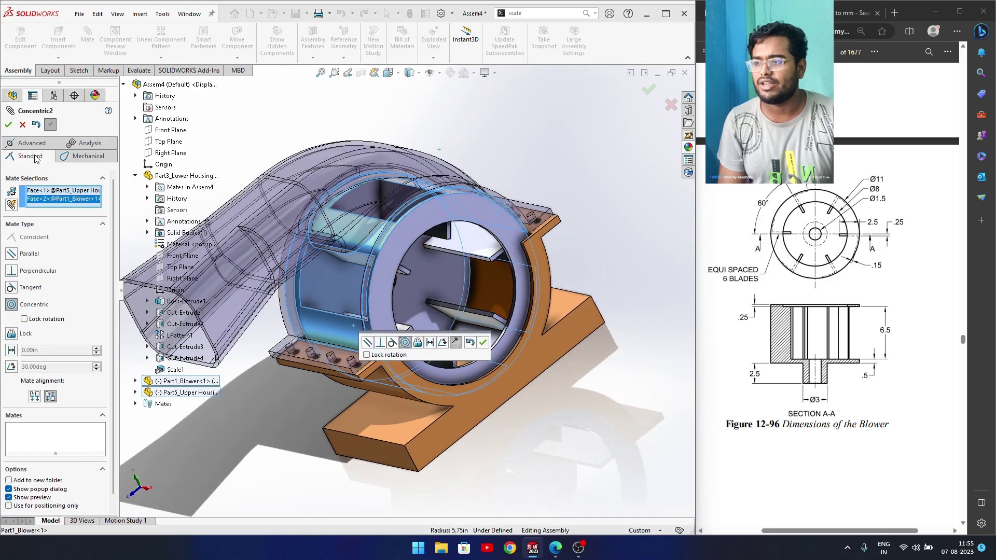
{"action": "left_click", "coordinate": [484, 343]}
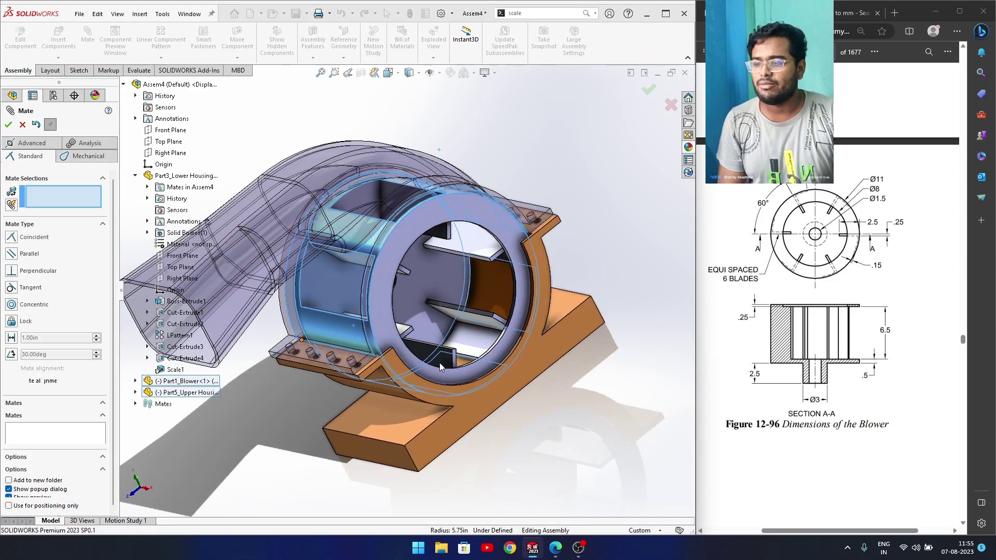
Add a concentric mate between the upper housing's end flange bolt hole and the matching bolt hole in the lower housing
{"action": "middle_click_drag", "start_coordinate": [334, 377], "coordinate": [374, 337]}
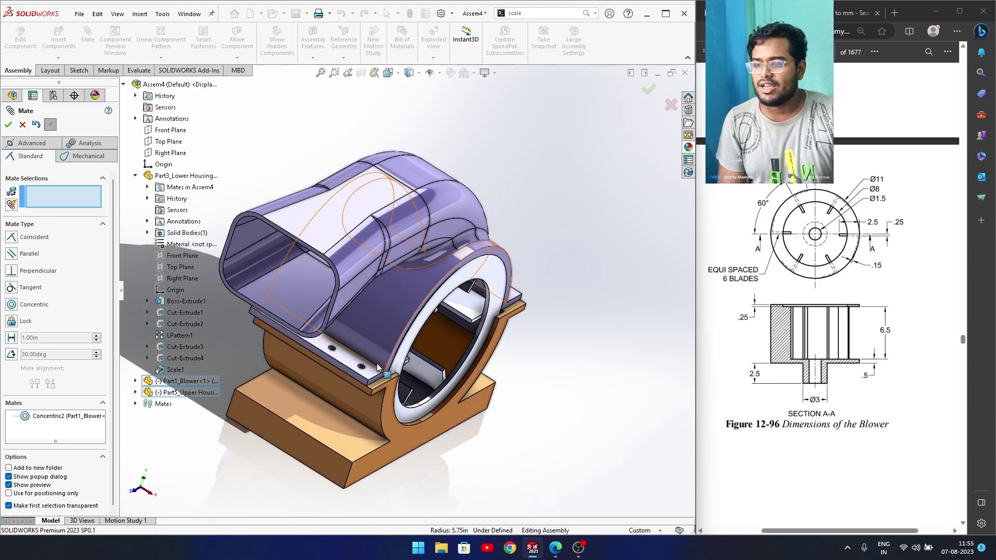
{"action": "scroll", "coordinate": [356, 360], "scroll_direction": "down", "scroll_amount": 5}
{"action": "left_click", "coordinate": [346, 326]}
{"action": "left_click", "coordinate": [362, 365]}
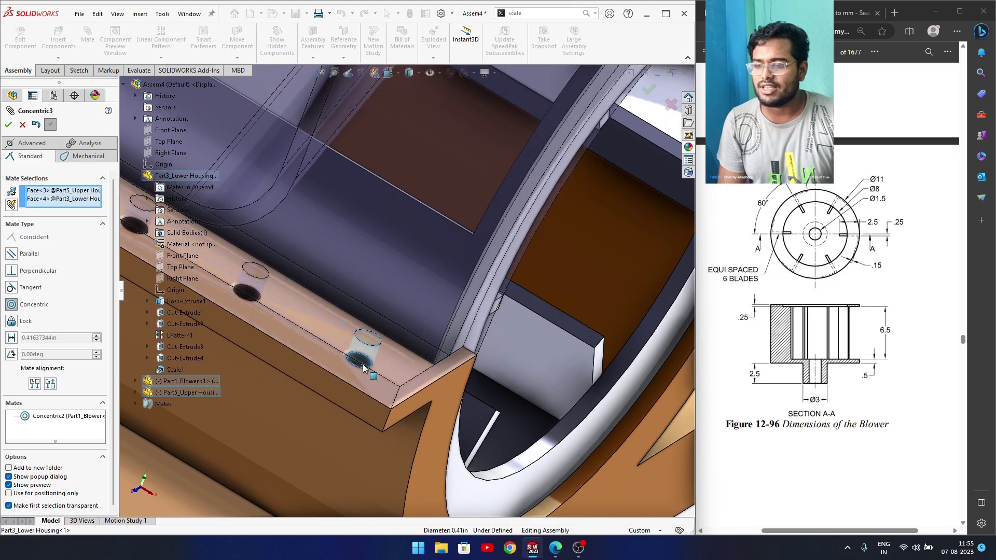
{"action": "left_click", "coordinate": [491, 381]}
{"action": "scroll", "coordinate": [479, 384], "scroll_direction": "up", "scroll_amount": 10}
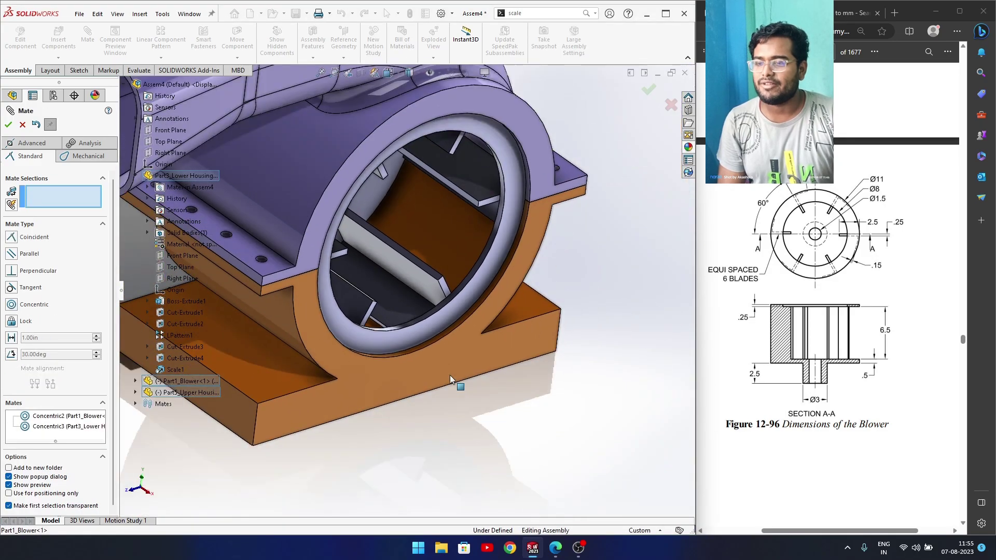
Add a concentric mate between the upper housing's outer arc face and the blower's outer cylindrical face, and finish mating
{"action": "middle_click_drag", "start_coordinate": [450, 376], "coordinate": [401, 292]}
{"action": "scroll", "coordinate": [409, 282], "scroll_direction": "up", "scroll_amount": 3}
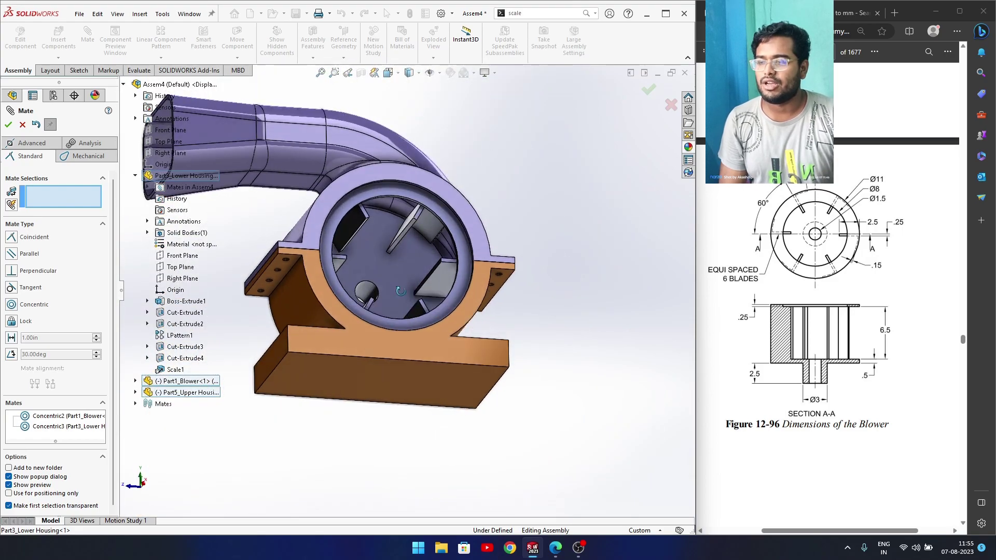
{"action": "scroll", "coordinate": [400, 292], "scroll_direction": "up", "scroll_amount": 2}
{"action": "middle_click_drag", "start_coordinate": [453, 323], "coordinate": [456, 359]}
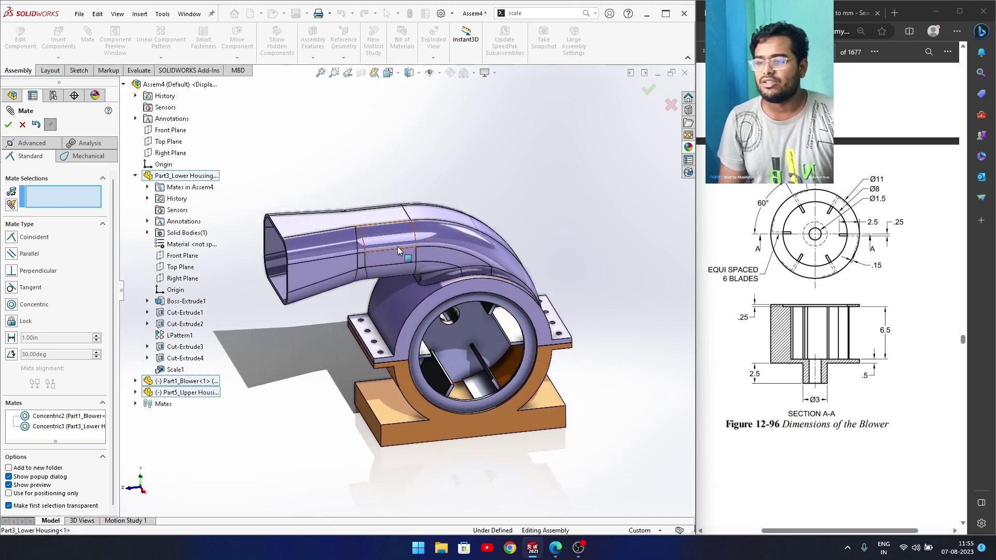
{"action": "left_click", "coordinate": [403, 298]}
{"action": "right_click", "coordinate": [403, 298]}
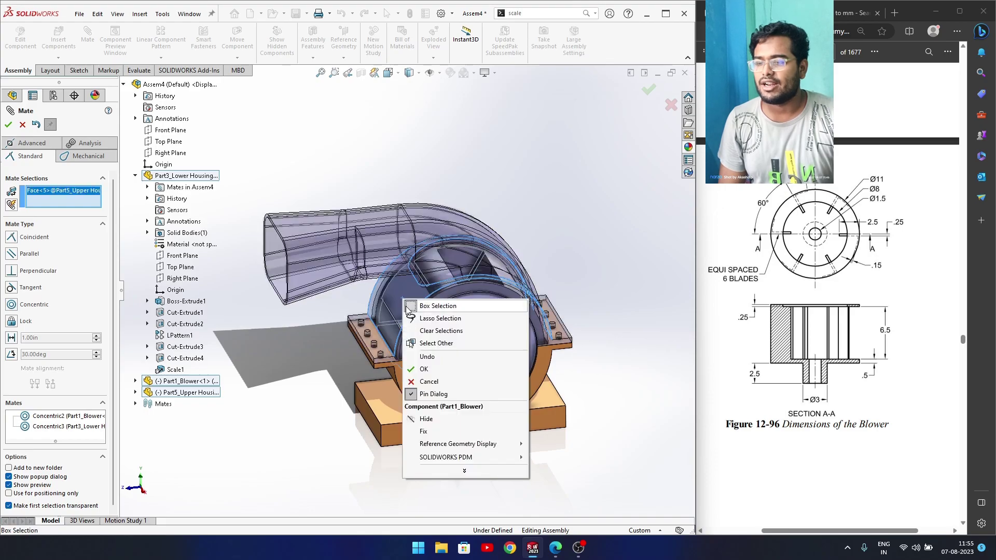
{"action": "left_click", "coordinate": [386, 312]}
{"action": "left_click", "coordinate": [8, 126]}
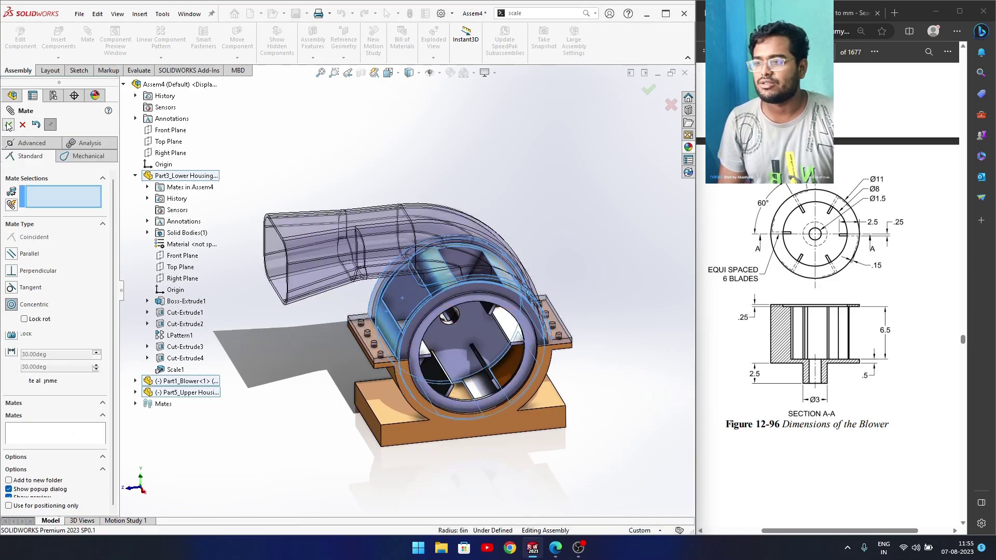
{"action": "left_click", "coordinate": [8, 126]}
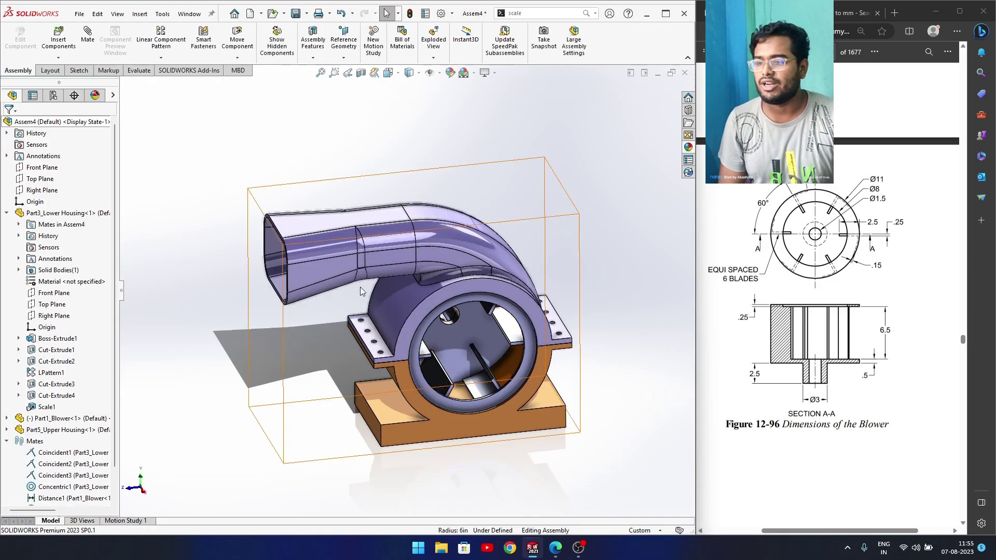
{"action": "left_click", "coordinate": [422, 259]}
{"action": "right_click", "coordinate": [413, 260]}
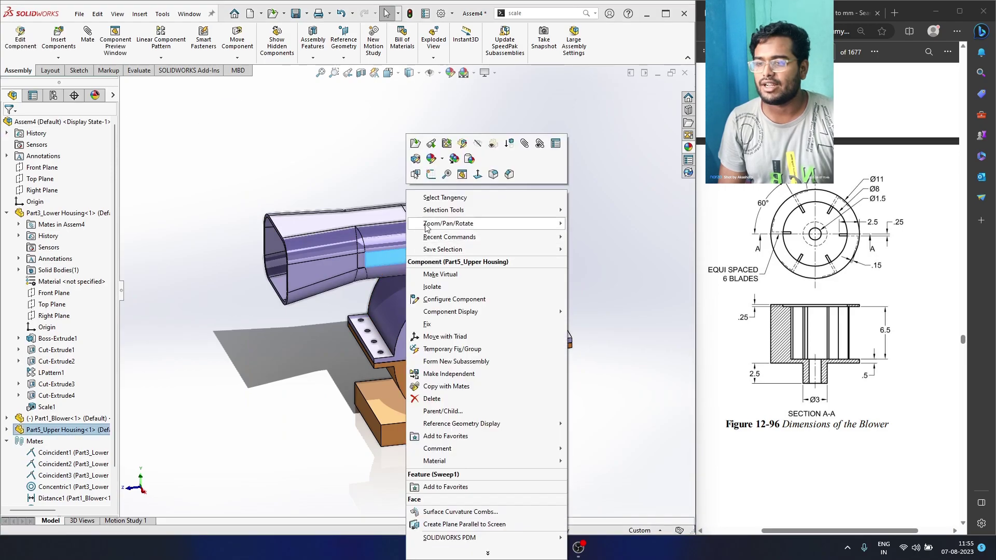
{"action": "left_click", "coordinate": [432, 160]}
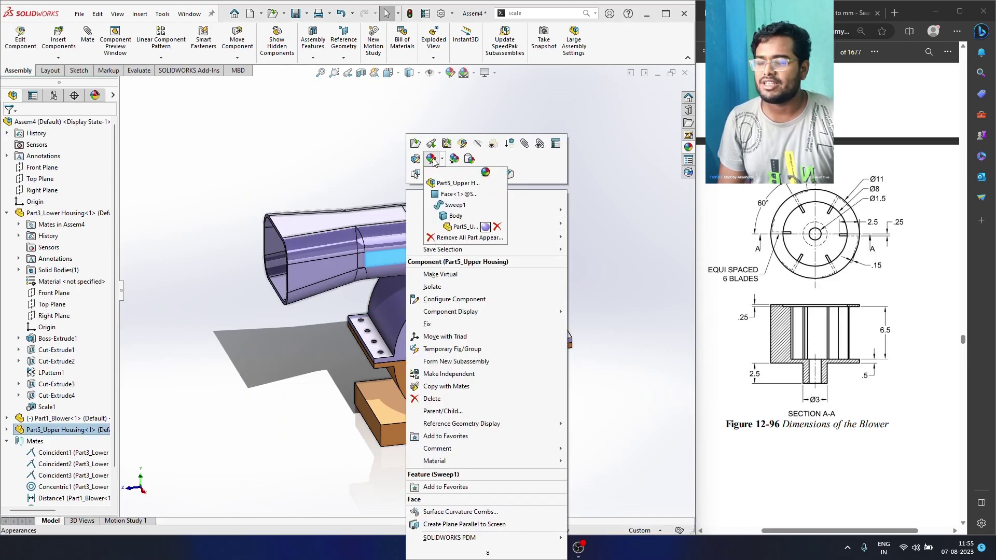
{"action": "left_click", "coordinate": [469, 227]}
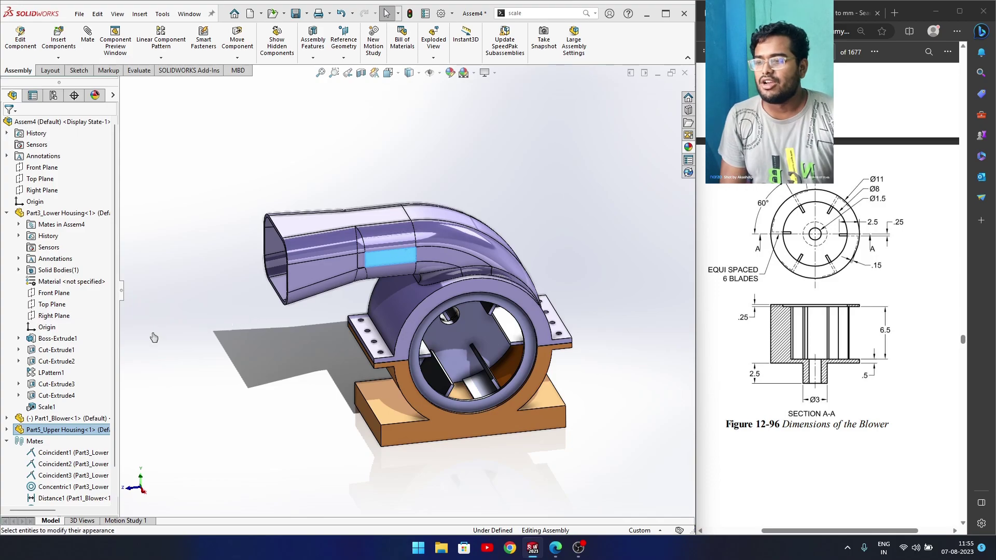
{"action": "left_click", "coordinate": [96, 405]}
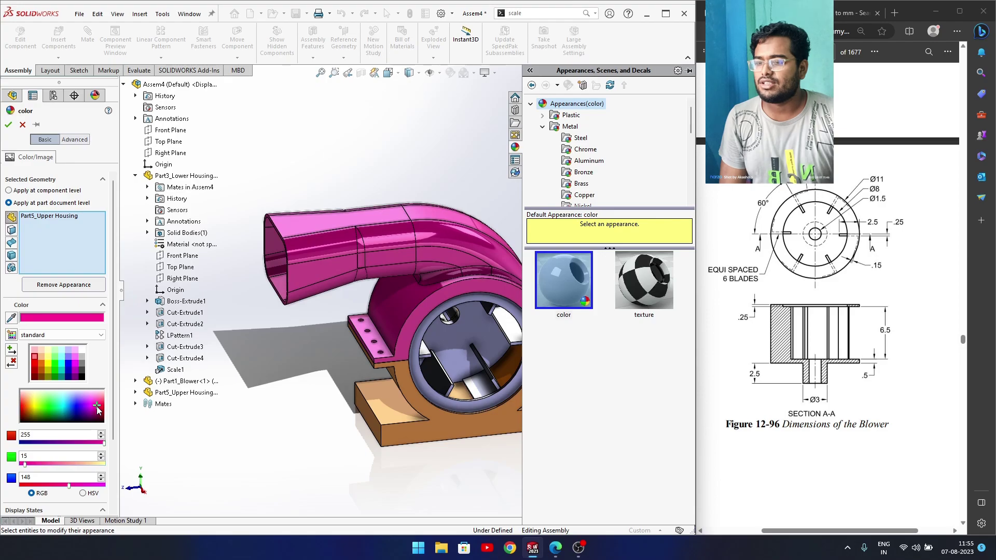
{"action": "left_click", "coordinate": [96, 410]}
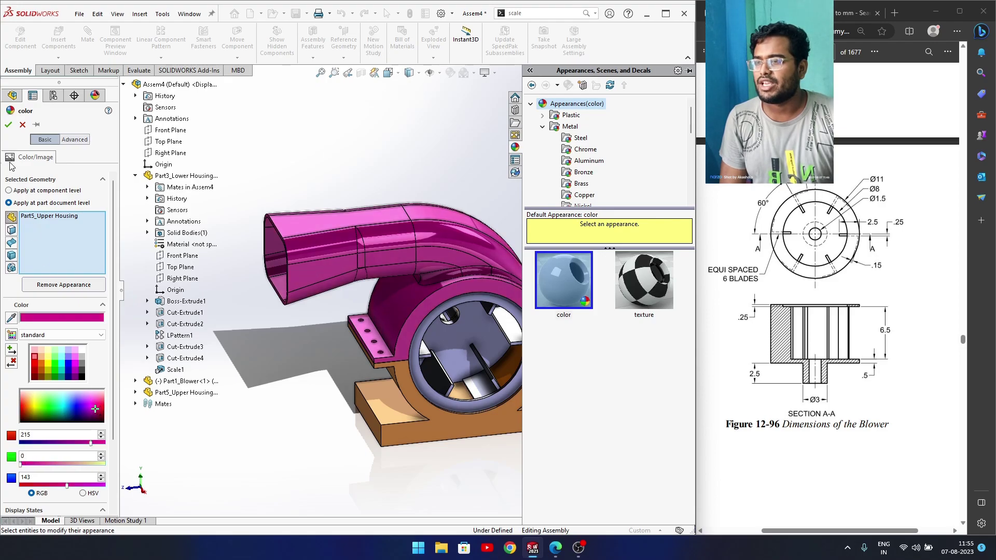
{"action": "left_click", "coordinate": [22, 125]}
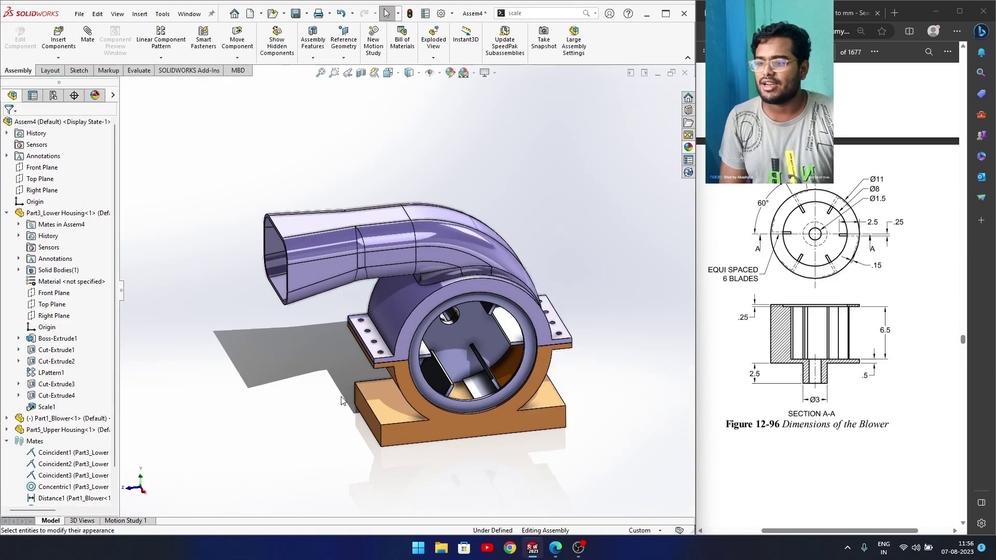
{"action": "left_click", "coordinate": [462, 347]}
{"action": "right_click", "coordinate": [460, 347]}
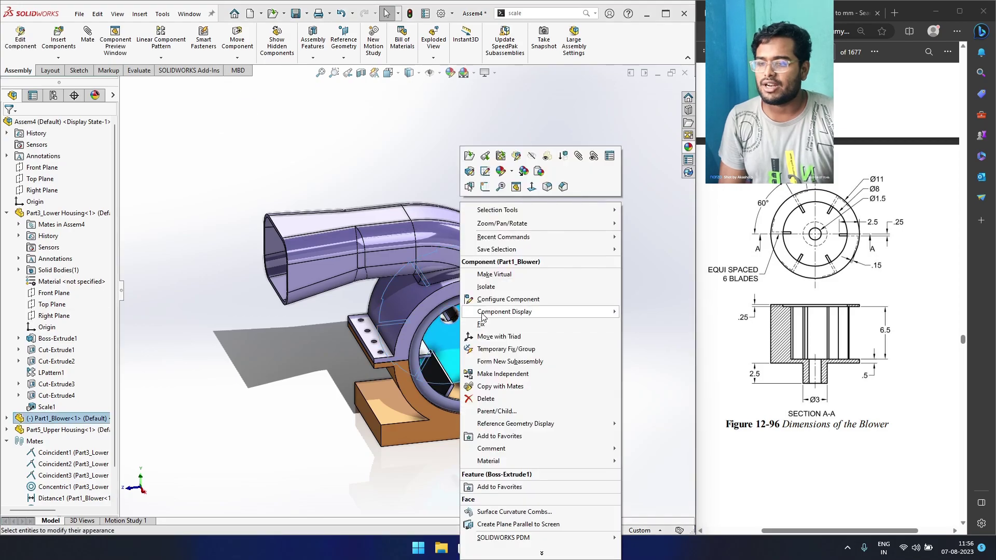
{"action": "left_click", "coordinate": [501, 170]}
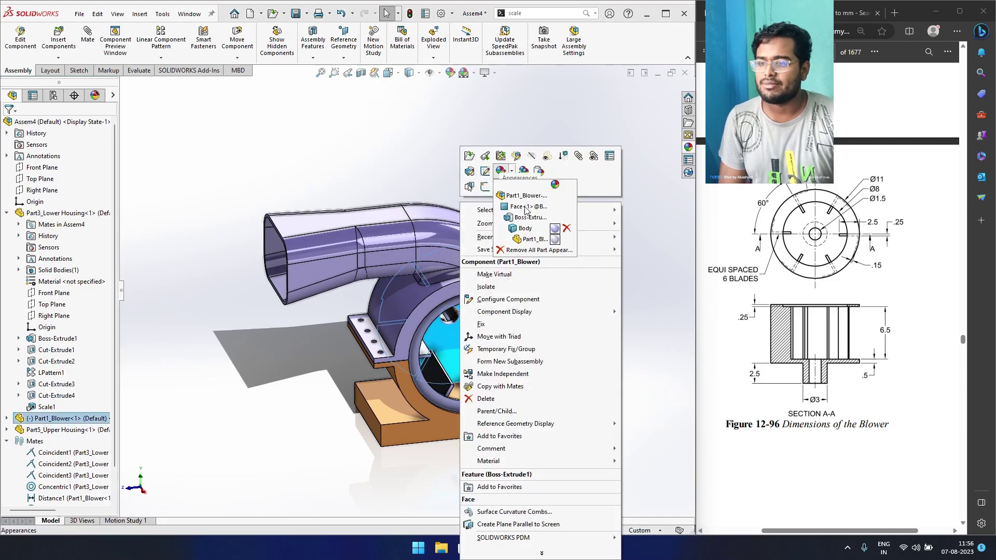
{"action": "left_click", "coordinate": [524, 241]}
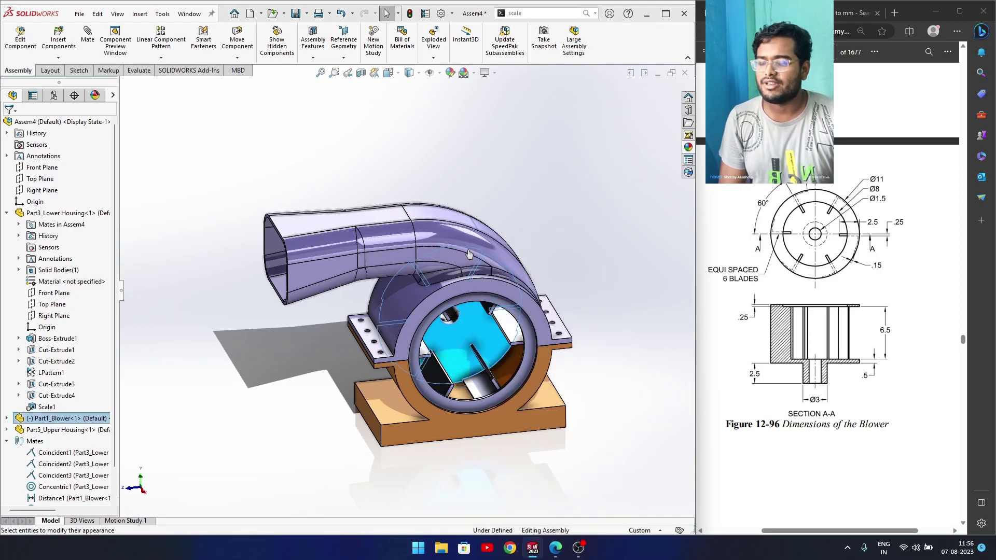
{"action": "left_click", "coordinate": [51, 399]}
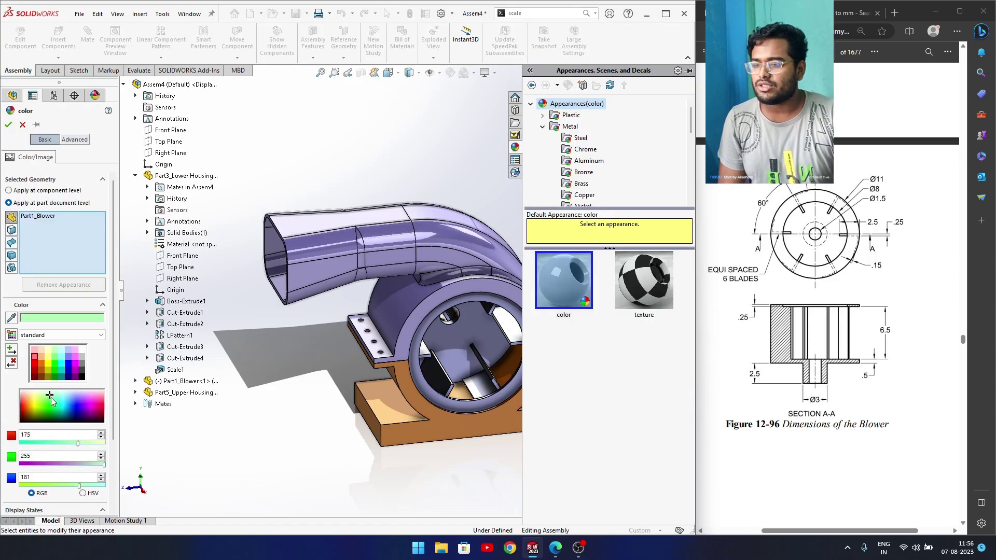
{"action": "left_click", "coordinate": [54, 403]}
{"action": "left_click", "coordinate": [36, 399]}
{"action": "left_click", "coordinate": [27, 399]}
{"action": "left_click", "coordinate": [23, 125]}
Open the blower part and recolour its burnished aluminum appearance on Boss-Extrude4 light green, about RGB 148, 255, 135
{"action": "middle_click_drag", "start_coordinate": [405, 373], "coordinate": [446, 347]}
{"action": "left_click", "coordinate": [469, 341]}
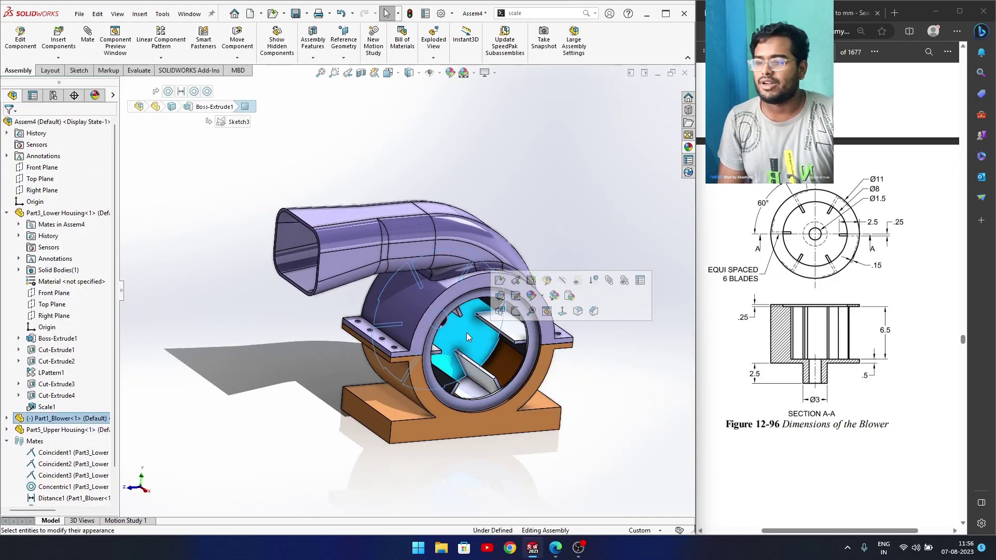
{"action": "left_click", "coordinate": [501, 281]}
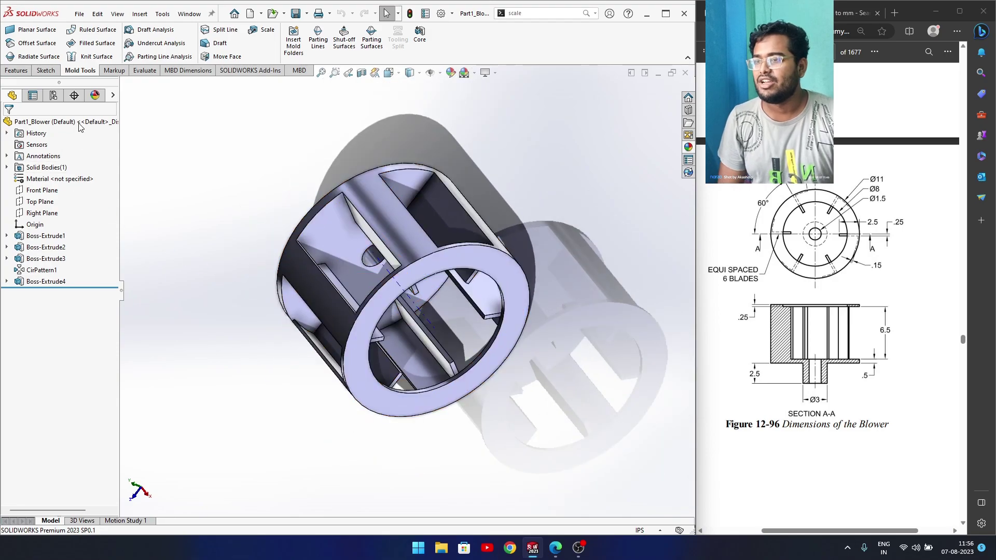
{"action": "left_click", "coordinate": [94, 97]}
{"action": "left_click", "coordinate": [48, 157]}
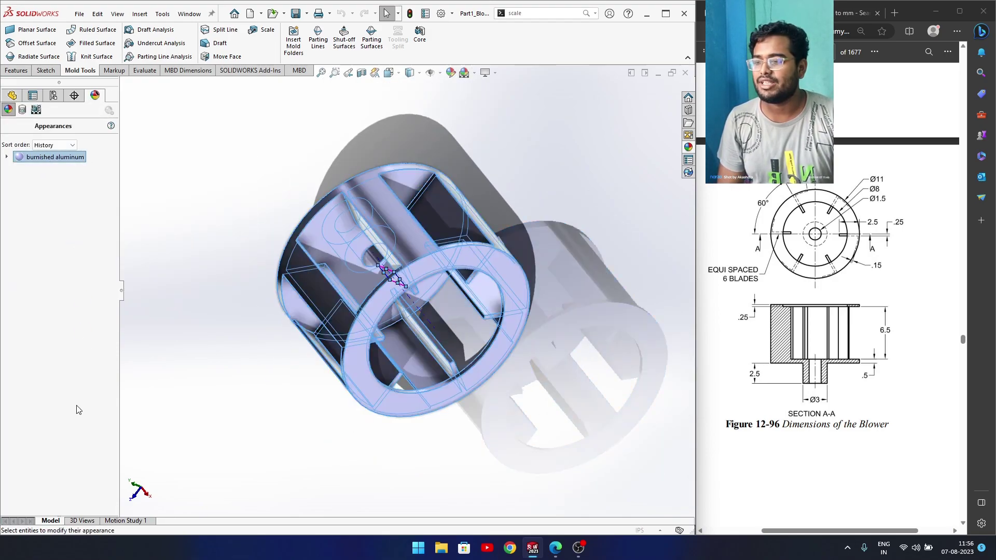
{"action": "left_click_drag", "start_coordinate": [49, 387], "coordinate": [48, 388]}
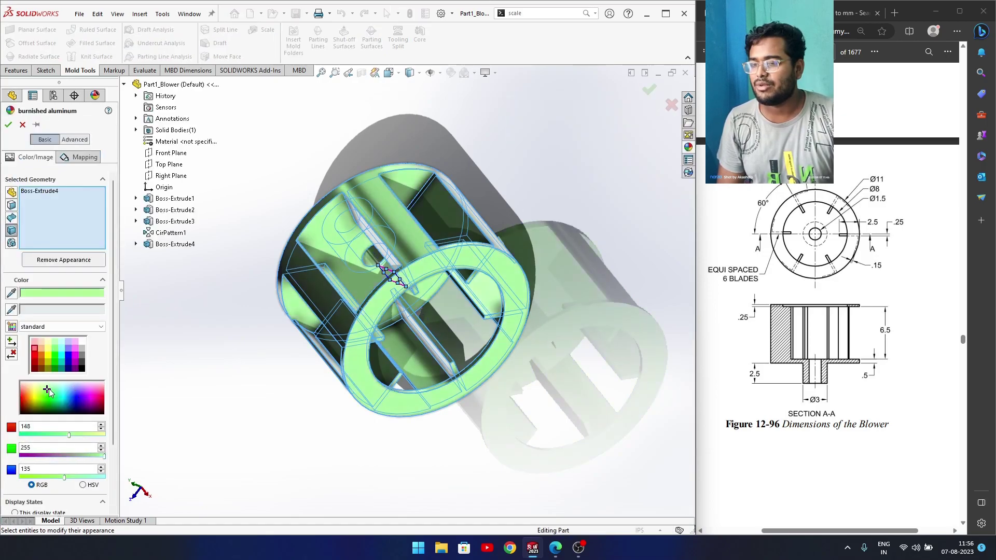
{"action": "left_click", "coordinate": [8, 125]}
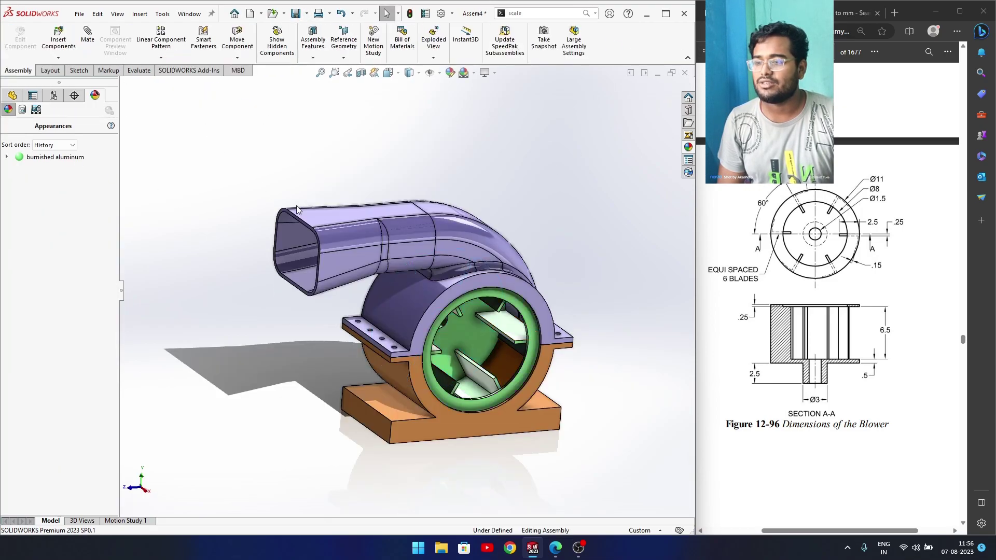
{"action": "mouse_move", "coordinate": [454, 338]}
{"action": "middle_mouse_down"}
{"action": "mouse_move", "coordinate": [410, 311]}
{"action": "mouse_move", "coordinate": [469, 309]}
{"action": "mouse_move", "coordinate": [449, 340]}
{"action": "middle_mouse_up"}
{"action": "left_click", "coordinate": [435, 353]}
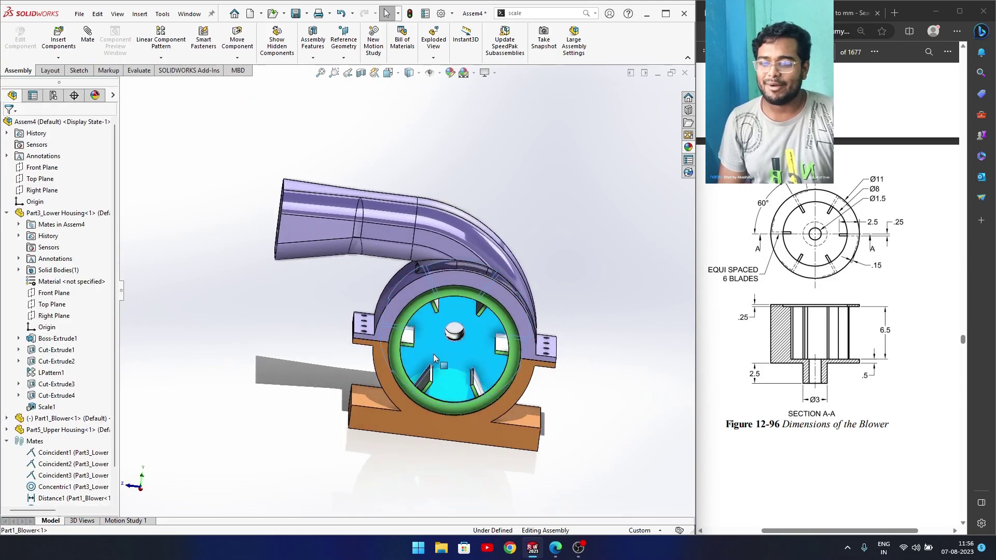
{"action": "right_click", "coordinate": [434, 354]}
{"action": "key", "text": "Escape"}
{"action": "left_click", "coordinate": [562, 317]}
{"action": "middle_click_drag", "start_coordinate": [562, 318], "coordinate": [582, 284]}
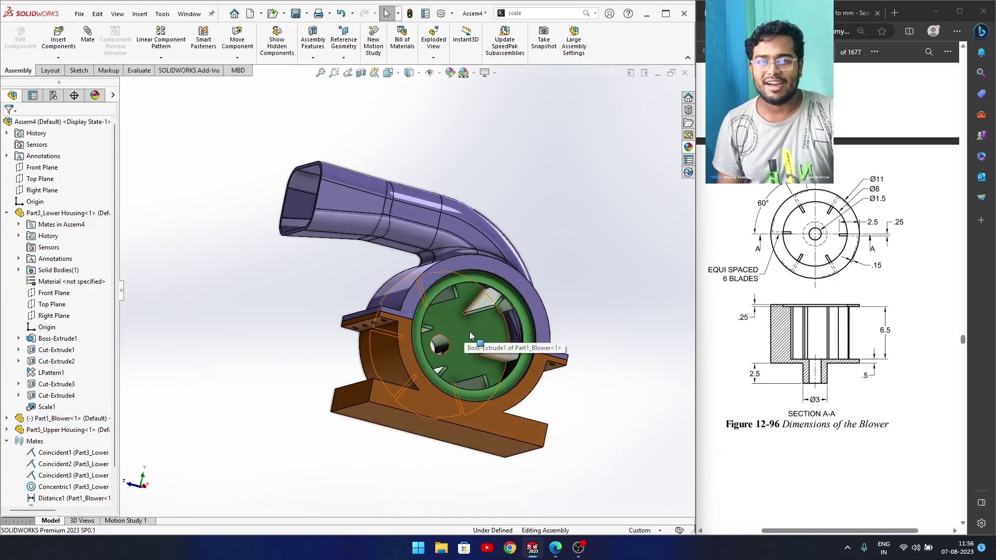
{"action": "middle_click_drag", "start_coordinate": [582, 242], "coordinate": [593, 216]}
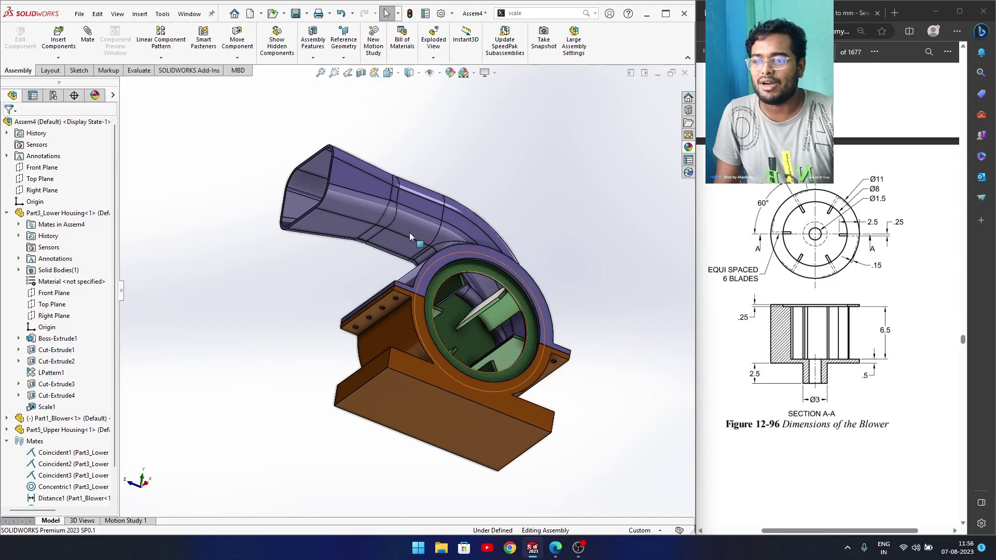
Reopen the blower part from the assembly and turn it to face its open ring end
{"action": "left_click", "coordinate": [472, 335]}
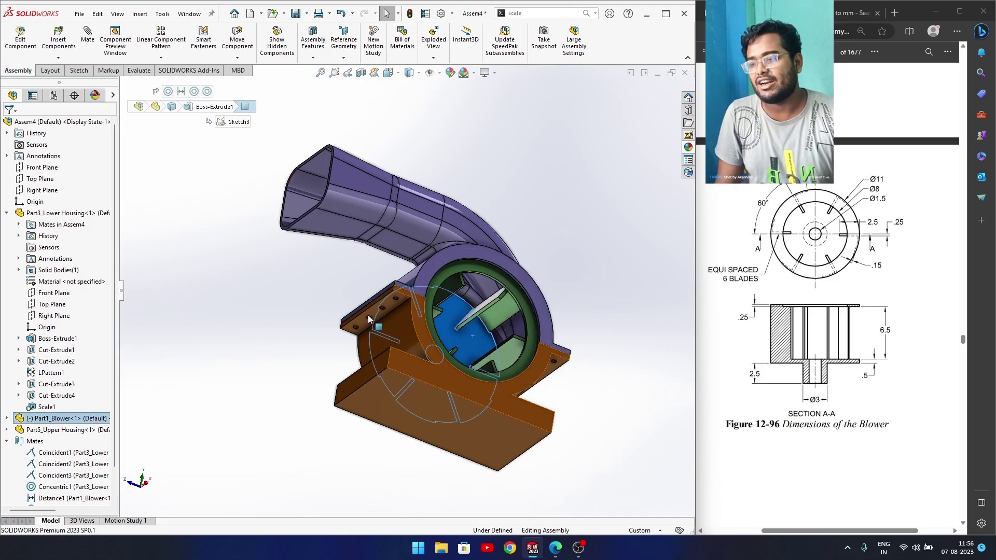
{"action": "right_click", "coordinate": [456, 309]}
{"action": "left_click", "coordinate": [466, 157]}
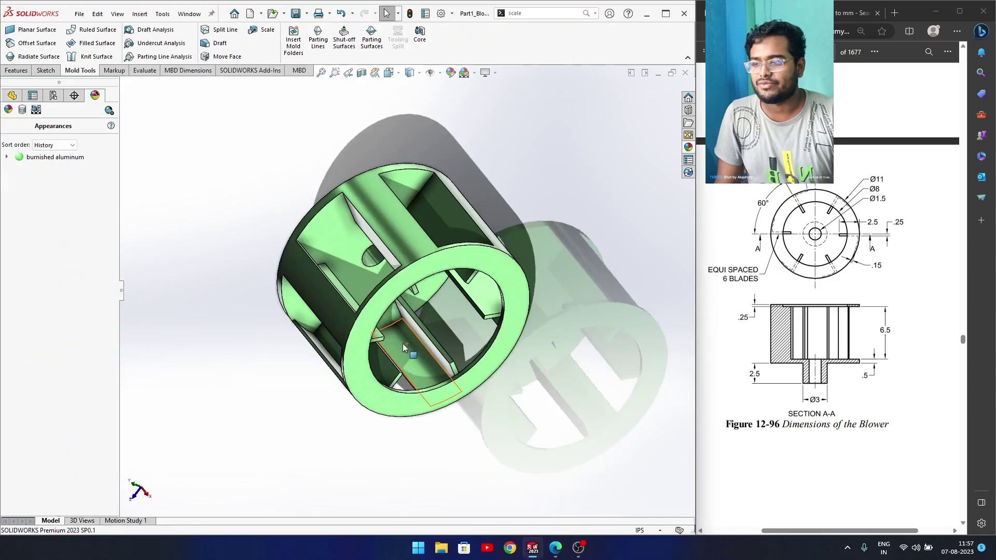
{"action": "middle_click_drag", "start_coordinate": [429, 327], "coordinate": [386, 271]}
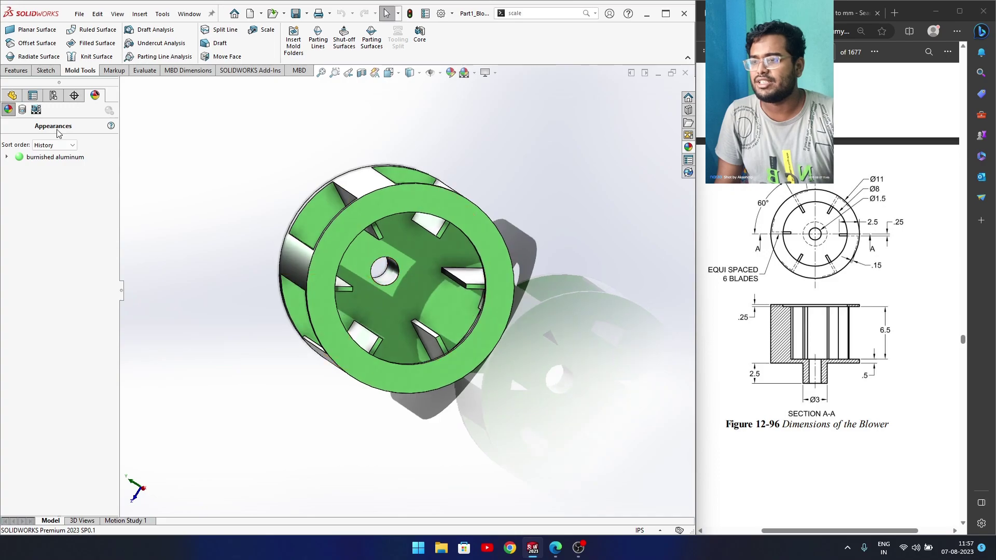
Check the diameters in Boss-Extrude2's sketch against the blower drawing and leave the sketch without saving changes
{"action": "left_click", "coordinate": [12, 96]}
{"action": "left_click", "coordinate": [31, 248]}
{"action": "middle_click_drag", "start_coordinate": [176, 284], "coordinate": [219, 292]}
{"action": "left_click", "coordinate": [7, 248]}
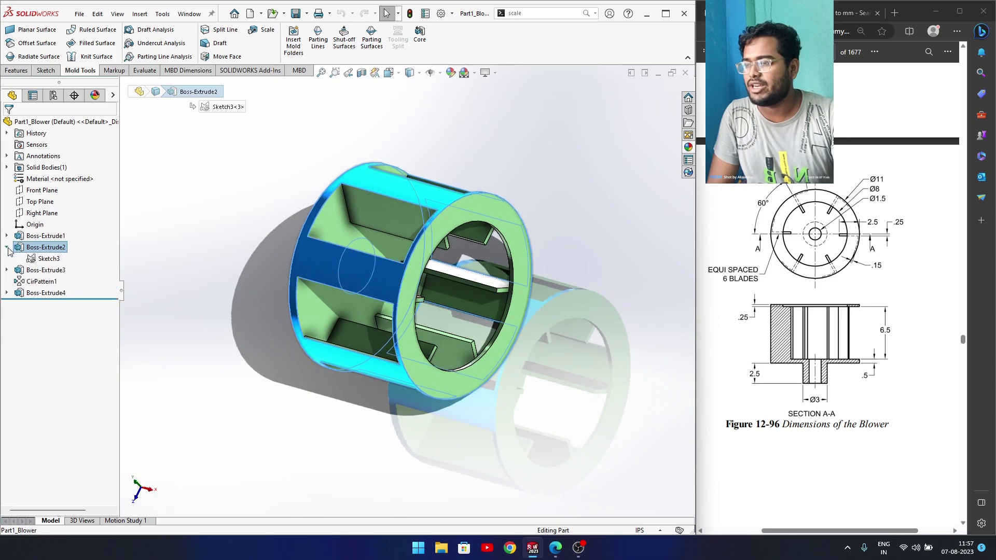
{"action": "left_click", "coordinate": [38, 258]}
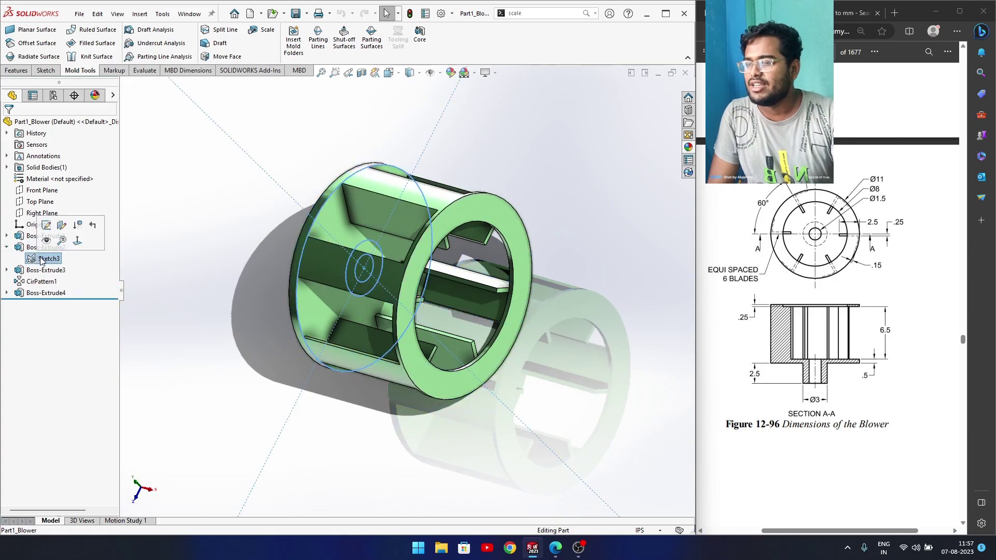
{"action": "left_click", "coordinate": [46, 224]}
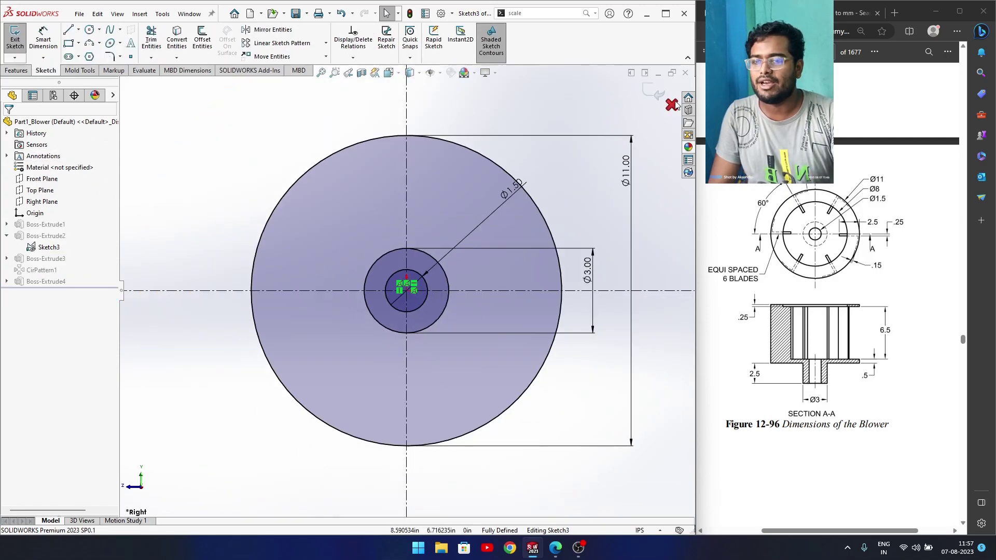
{"action": "left_click", "coordinate": [674, 104]}
{"action": "left_click", "coordinate": [501, 279]}
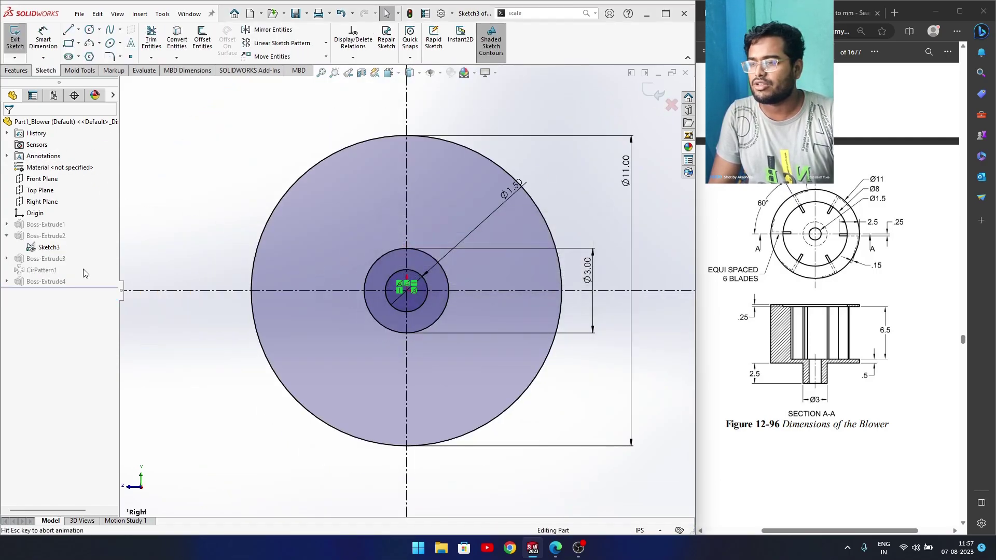
Open Boss-Extrude3's sketch for editing and check its blade dimensions against the blower drawing
{"action": "left_click", "coordinate": [6, 249]}
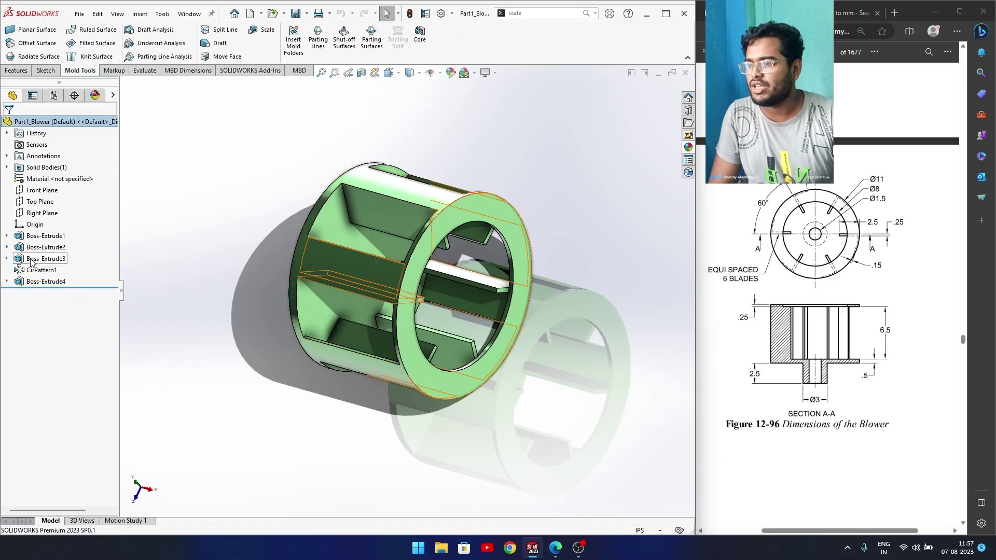
{"action": "left_click", "coordinate": [38, 259]}
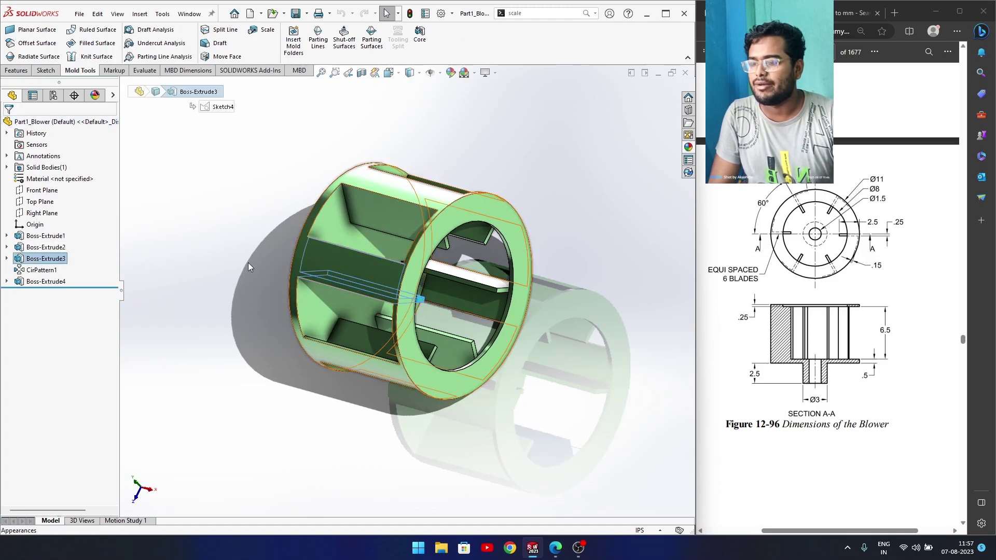
{"action": "left_click", "coordinate": [6, 259]}
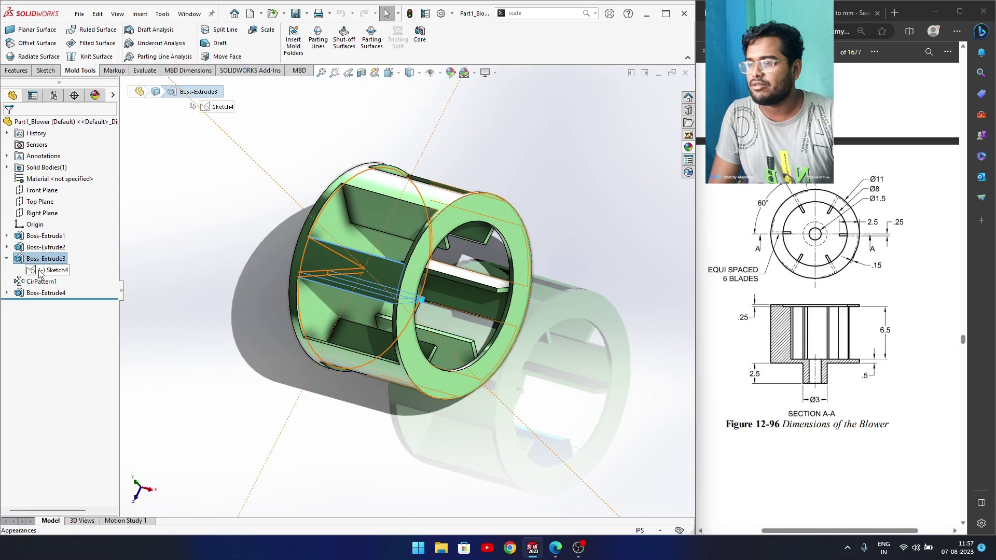
{"action": "left_click", "coordinate": [52, 270]}
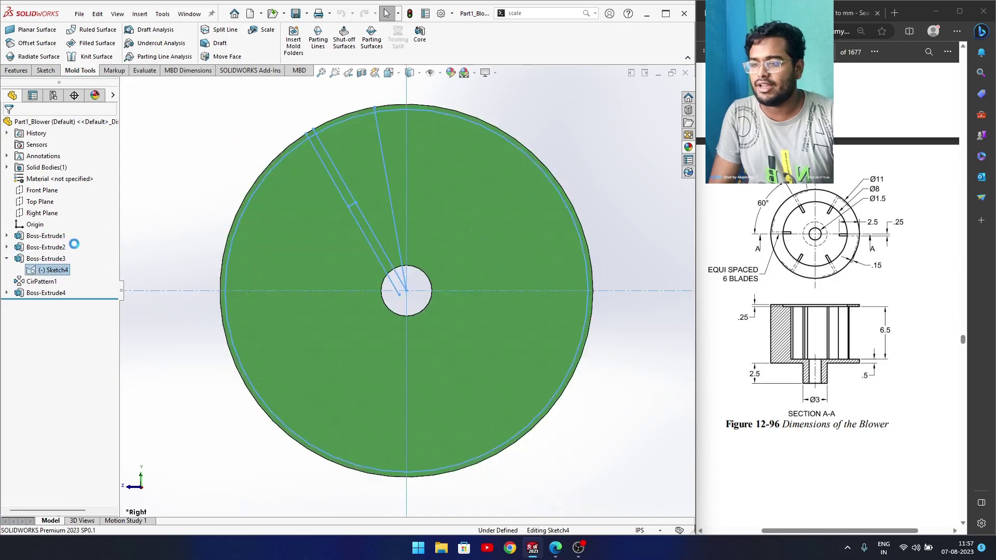
{"action": "scroll", "coordinate": [319, 184], "scroll_direction": "down", "scroll_amount": 3}
{"action": "scroll", "coordinate": [319, 185], "scroll_direction": "up", "scroll_amount": 3}
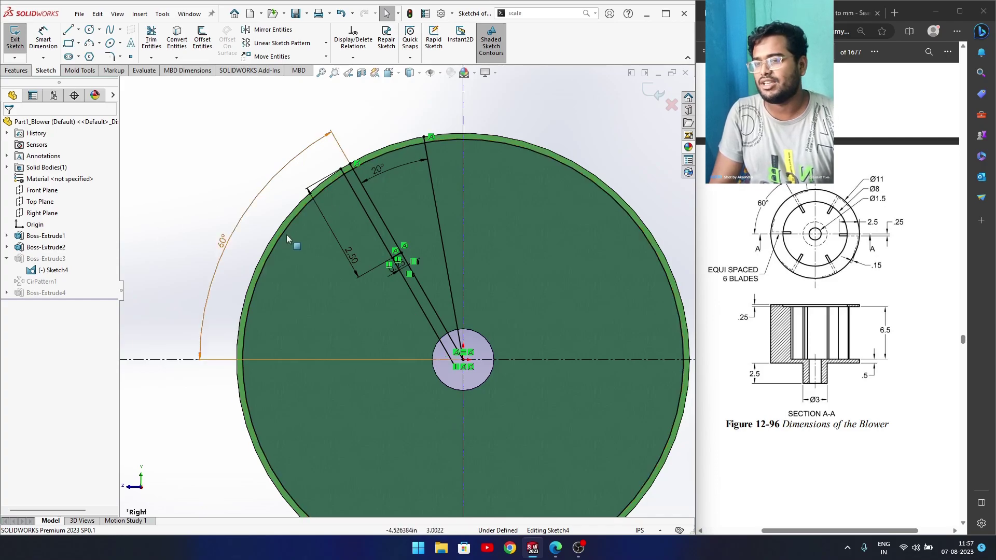
{"action": "scroll", "coordinate": [339, 205], "scroll_direction": "down", "scroll_amount": 2}
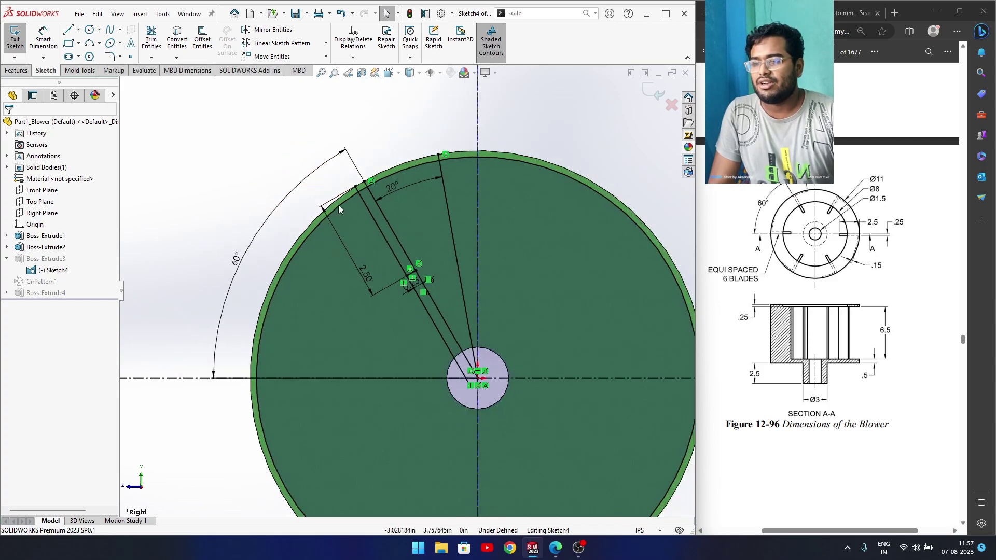
{"action": "scroll", "coordinate": [324, 180], "scroll_direction": "down", "scroll_amount": 2}
Mirror the 20° angled line and the adjacent blade side line about the blade's other side line, keeping the originals, and exit the sketch
{"action": "left_click", "coordinate": [328, 177]}
{"action": "left_click", "coordinate": [411, 179]}
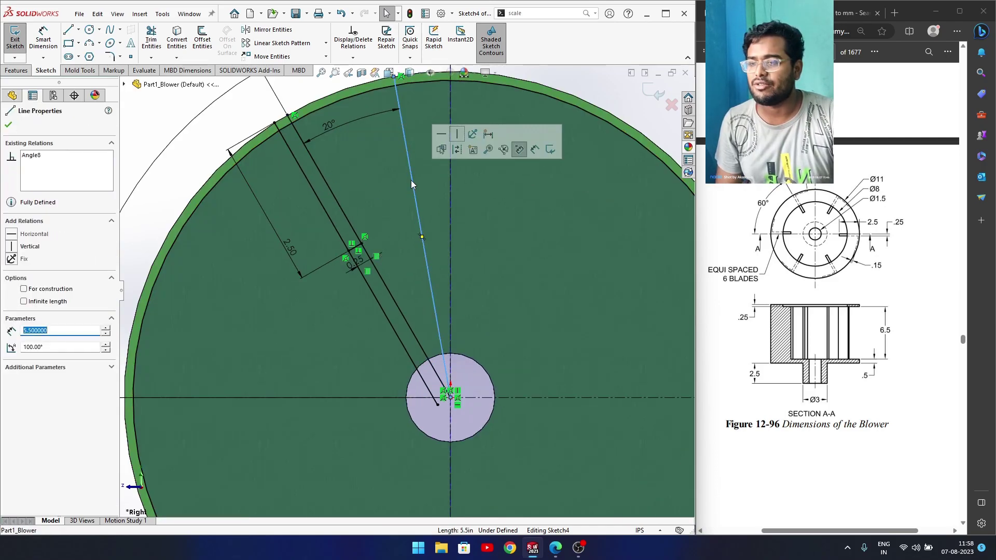
{"action": "left_click", "coordinate": [344, 210], "text": "ctrl"}
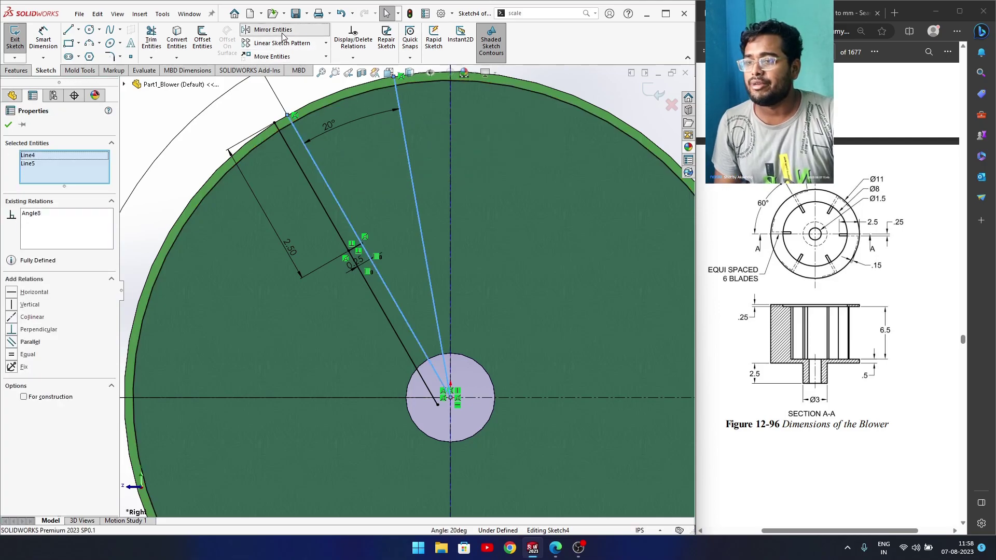
{"action": "left_click", "coordinate": [265, 29]}
{"action": "left_click", "coordinate": [44, 255]}
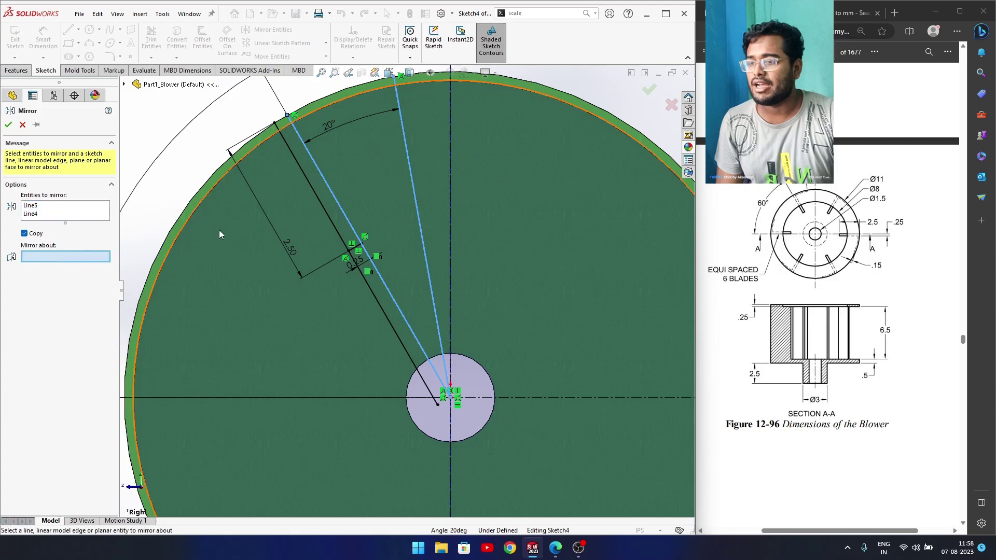
{"action": "left_click", "coordinate": [329, 216]}
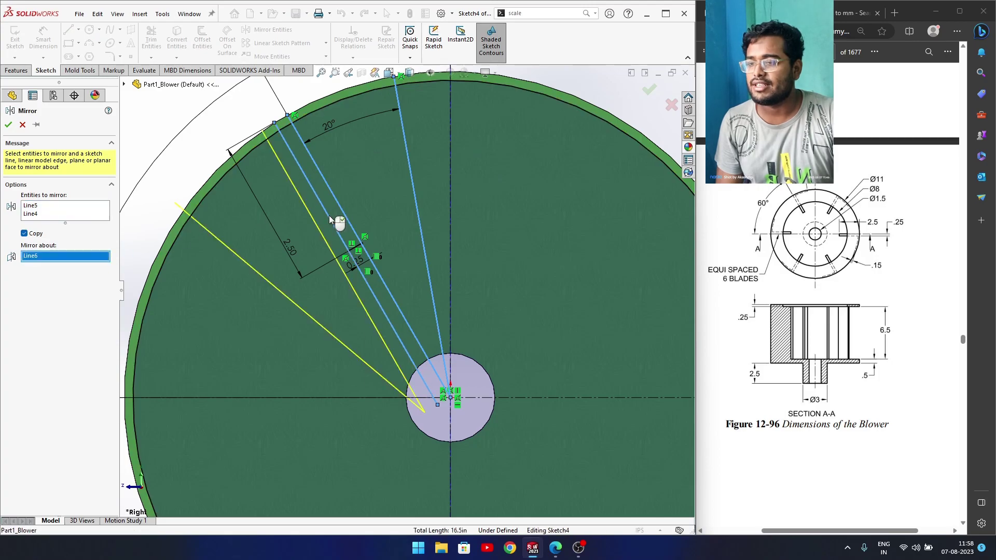
{"action": "left_click", "coordinate": [8, 125]}
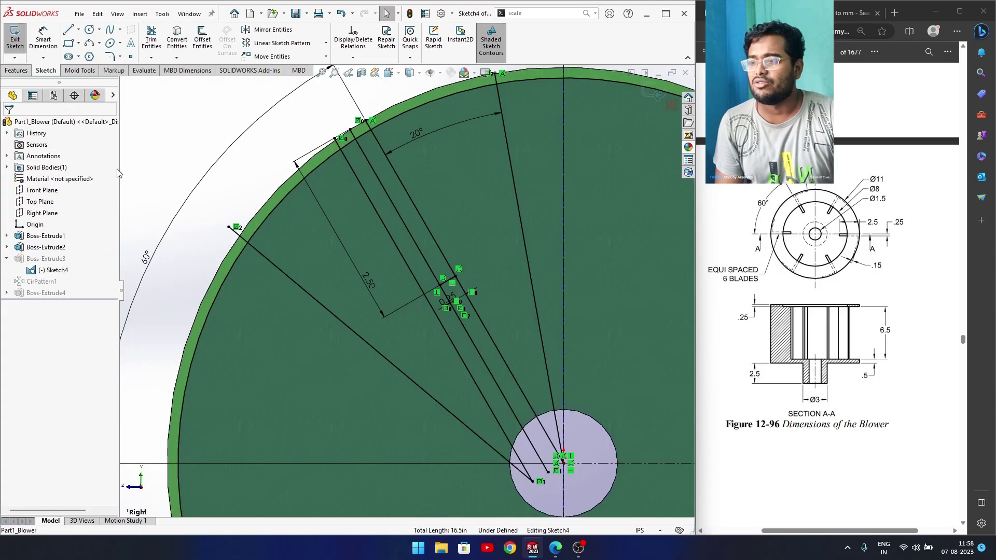
{"action": "left_click", "coordinate": [654, 95]}
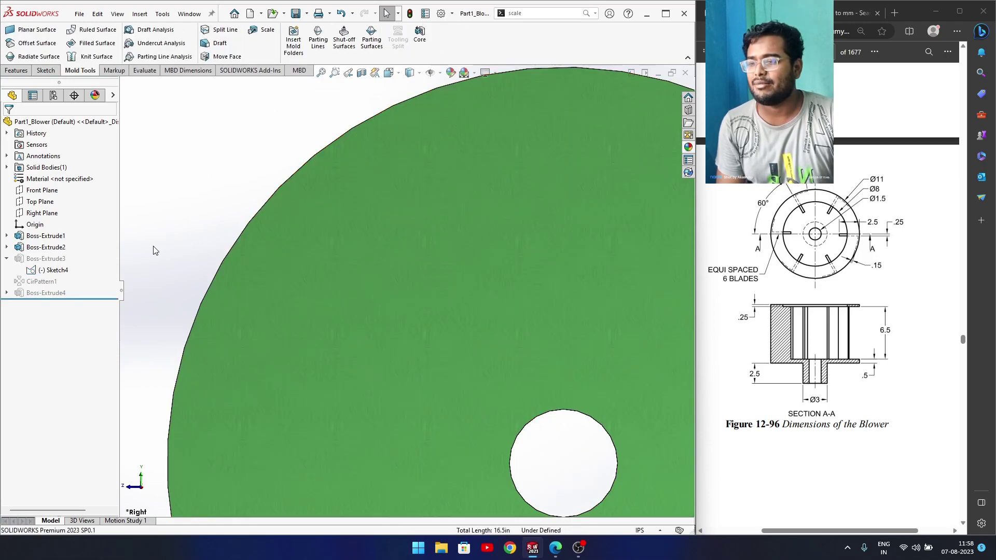
{"action": "left_click", "coordinate": [54, 269]}
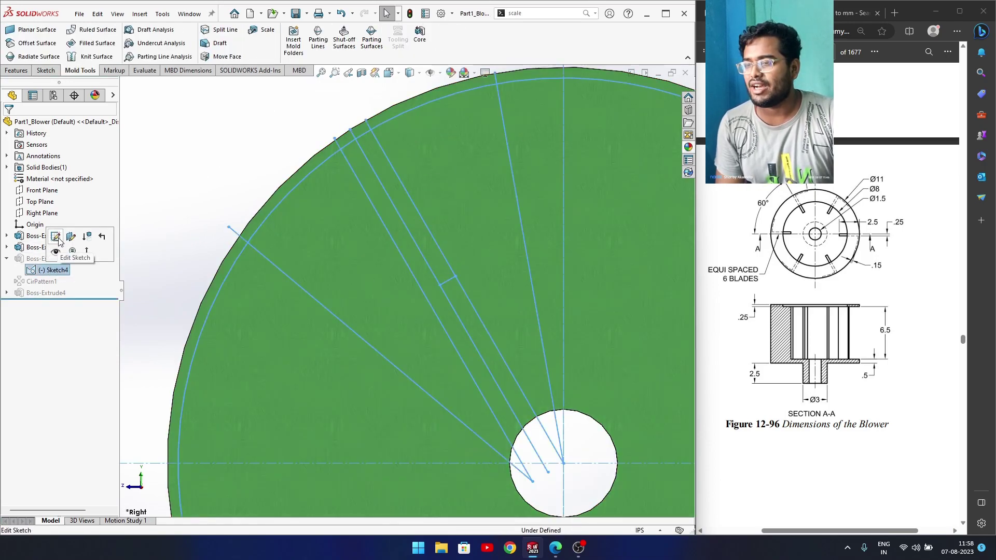
{"action": "left_click", "coordinate": [16, 70]}
{"action": "left_click", "coordinate": [20, 37]}
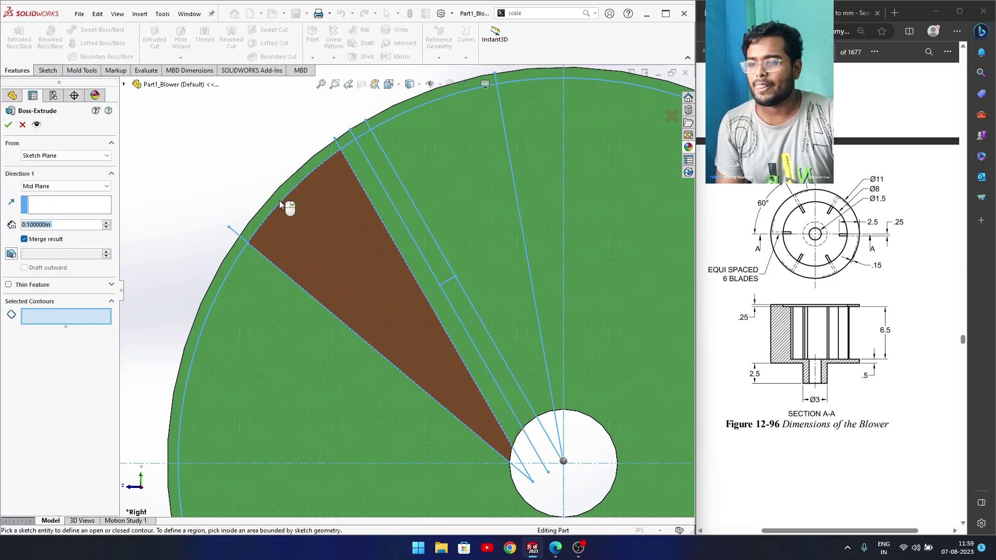
{"action": "left_click", "coordinate": [23, 124]}
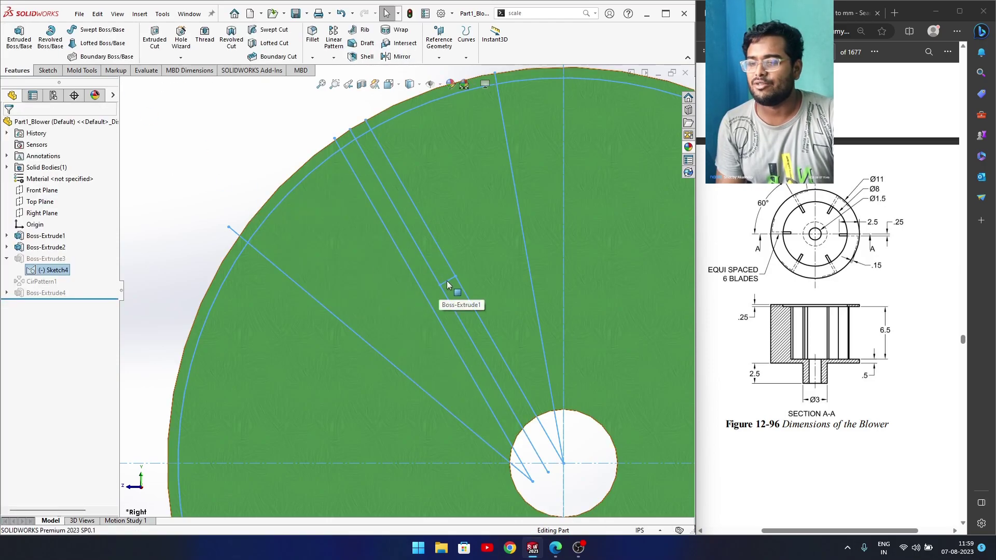
Reopen Sketch4 under Boss-Extrude3 for editing at the blade's short end line
{"action": "left_click", "coordinate": [44, 271]}
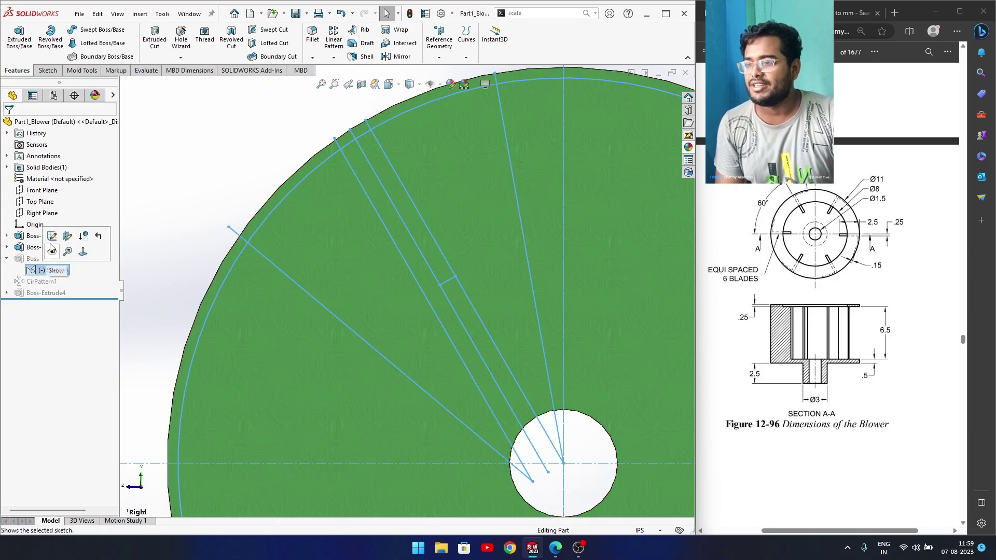
{"action": "left_click", "coordinate": [50, 244]}
{"action": "scroll", "coordinate": [332, 213], "scroll_direction": "down", "scroll_amount": 5}
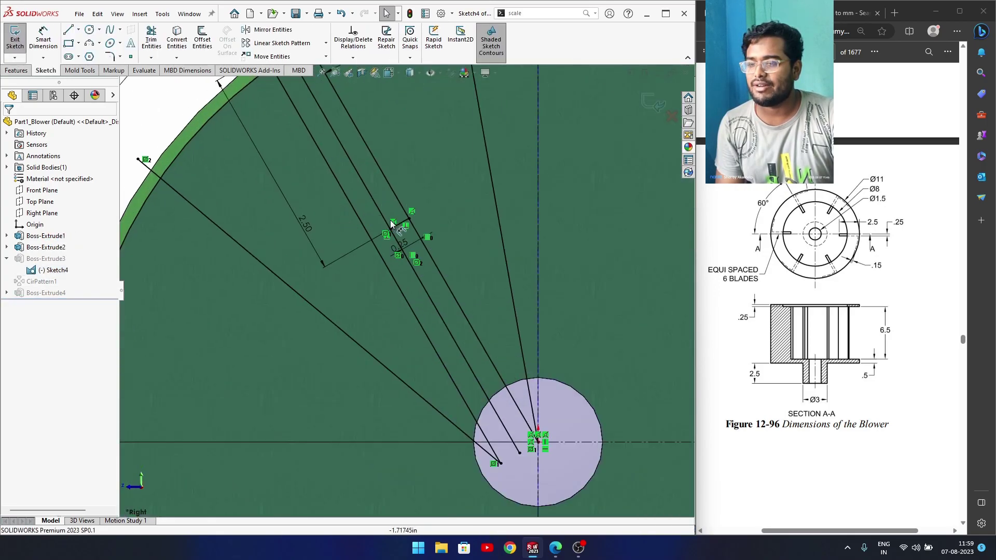
{"action": "scroll", "coordinate": [405, 228], "scroll_direction": "down", "scroll_amount": 3}
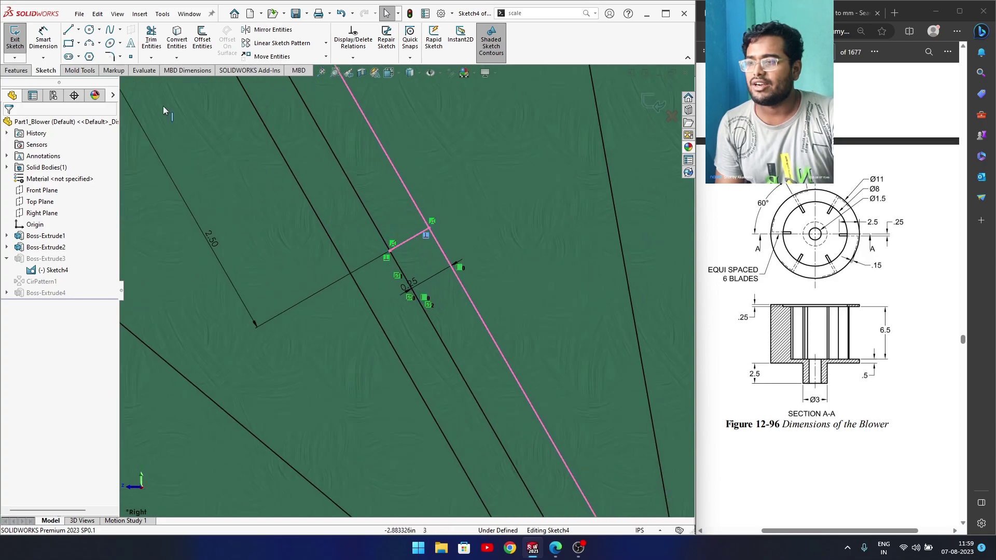
Try to extend the blade's short end line to the mirrored side line with Extend Entities
{"action": "left_click", "coordinate": [147, 56]}
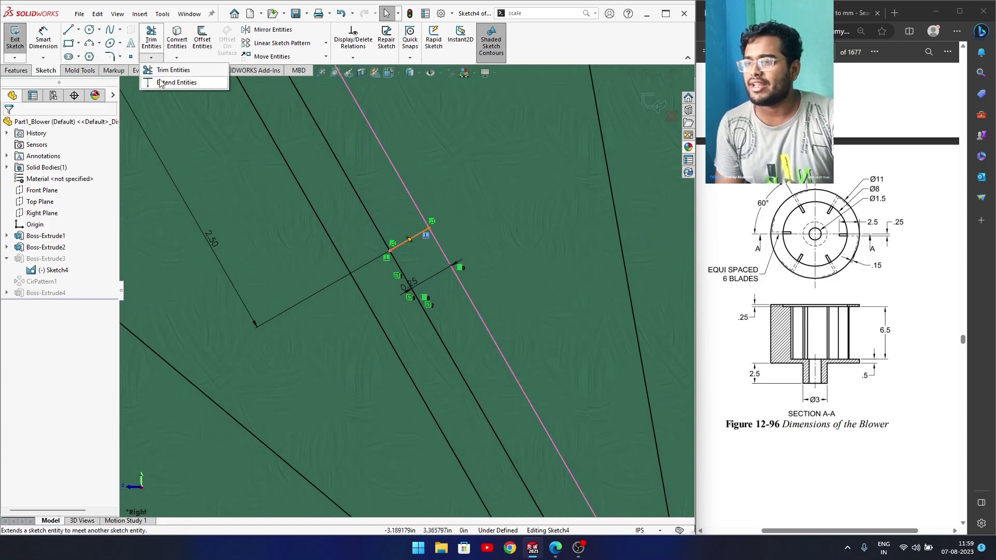
{"action": "left_click", "coordinate": [159, 69]}
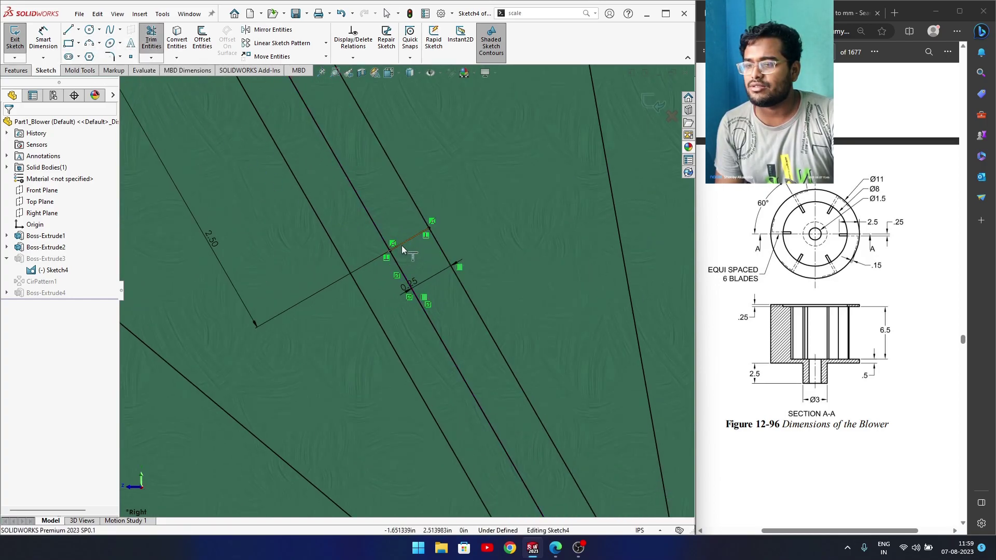
{"action": "left_click", "coordinate": [418, 236]}
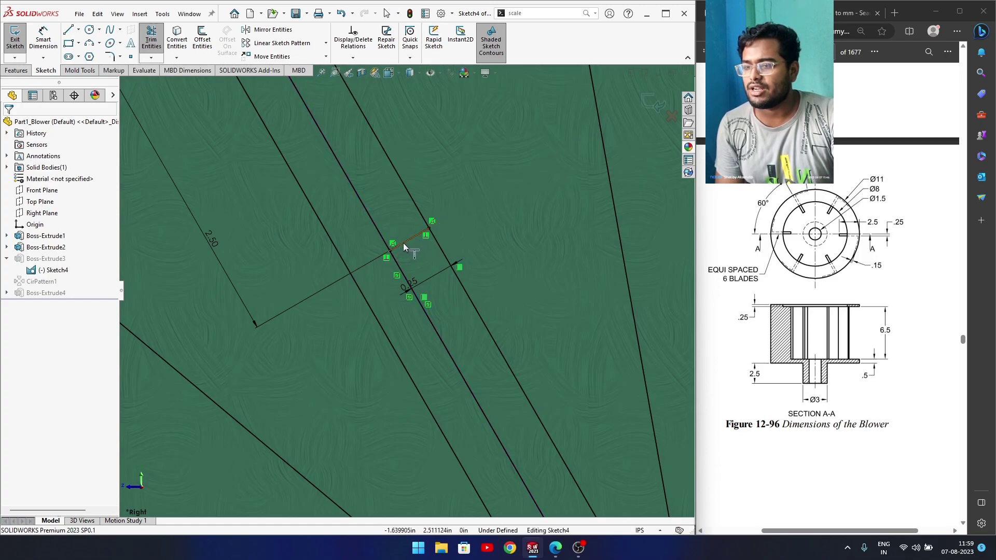
{"action": "right_click", "coordinate": [245, 262]}
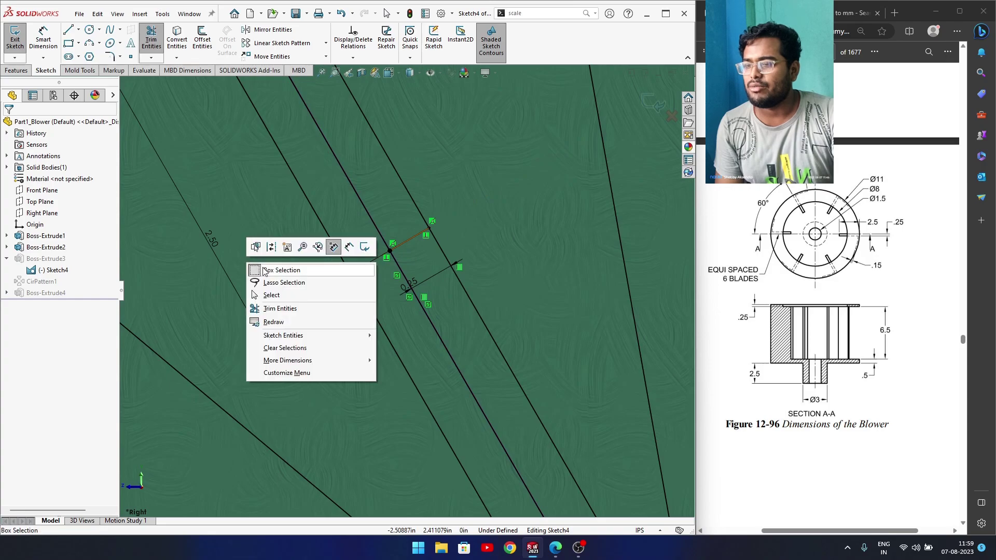
{"action": "right_click_drag", "start_coordinate": [174, 357], "coordinate": [127, 356]}
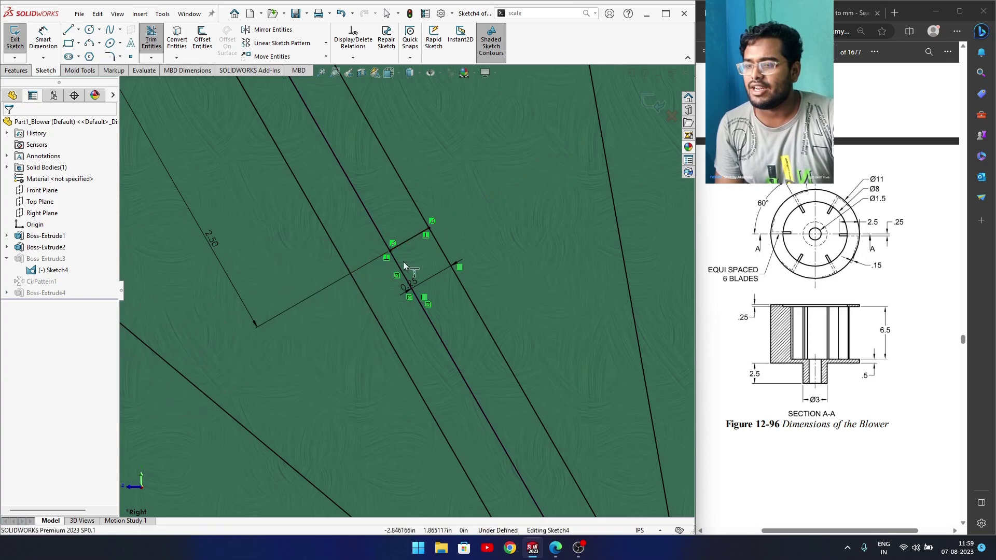
Draw a line continuing the blade's short end line from the middle line to the mirrored side line
{"action": "scroll", "coordinate": [405, 266], "scroll_direction": "down", "scroll_amount": 3}
{"action": "left_click", "coordinate": [313, 291]}
{"action": "scroll", "coordinate": [315, 291], "scroll_direction": "up", "scroll_amount": 3}
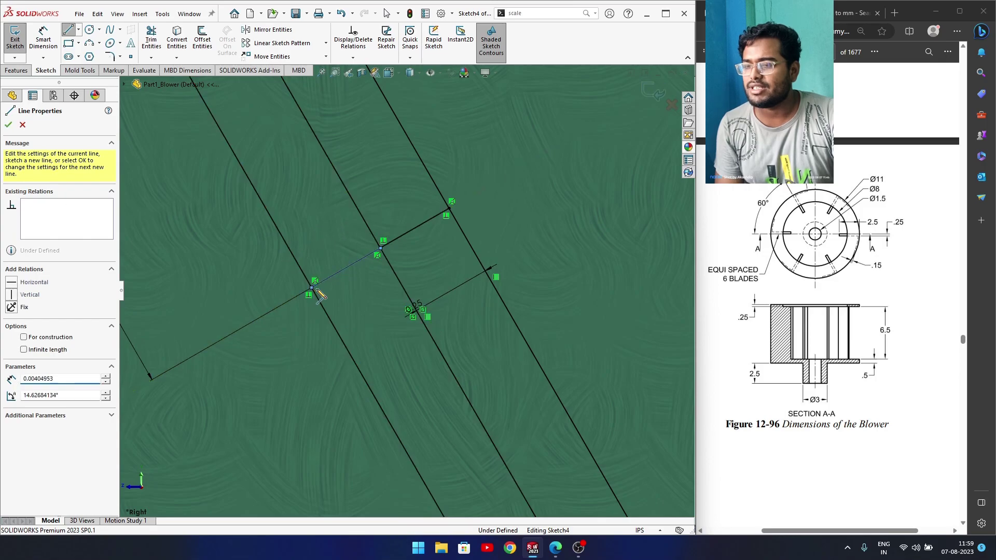
{"action": "key", "text": "Escape"}
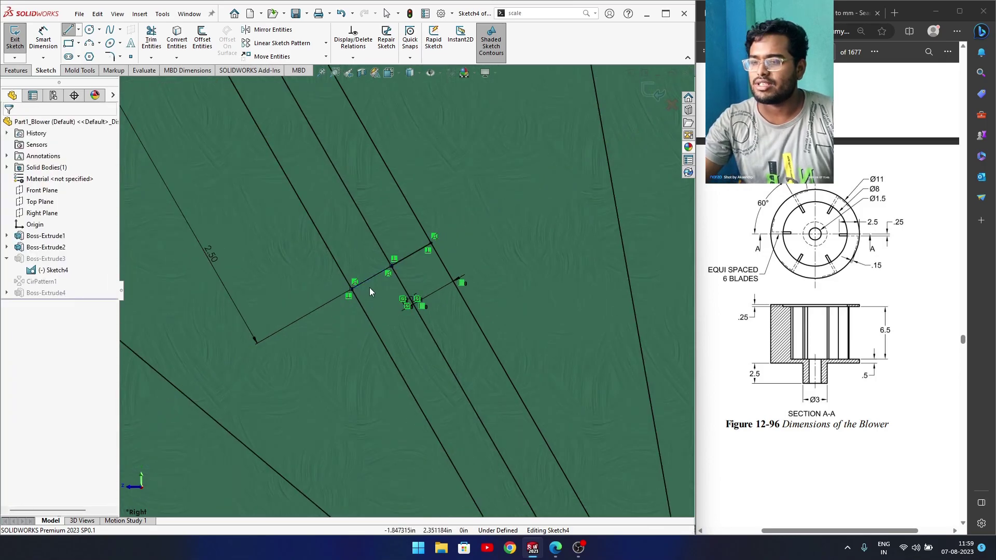
Try to add a perpendicular relation between the new end line and the blade's middle line, and exit the sketch
{"action": "scroll", "coordinate": [384, 275], "scroll_direction": "down", "scroll_amount": 5}
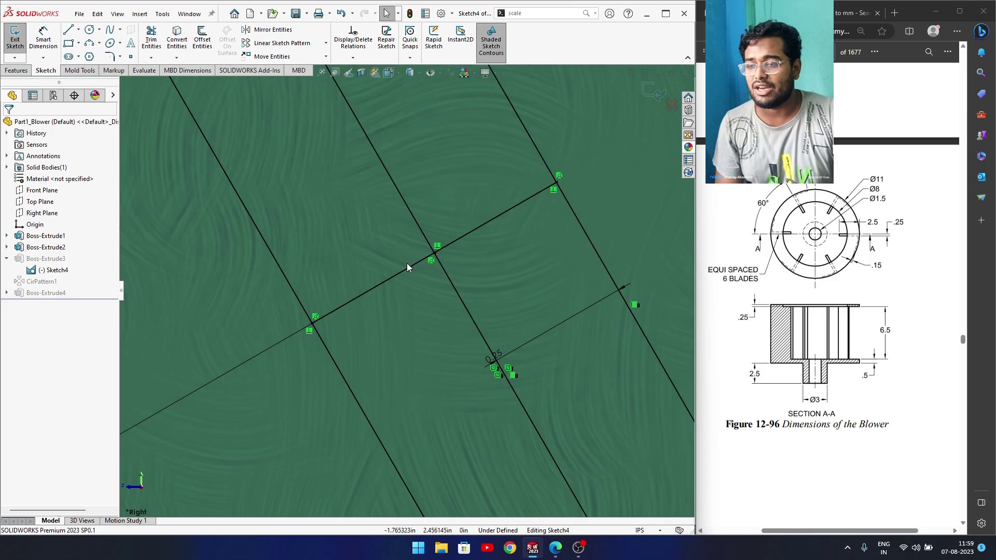
{"action": "left_click", "coordinate": [407, 267]}
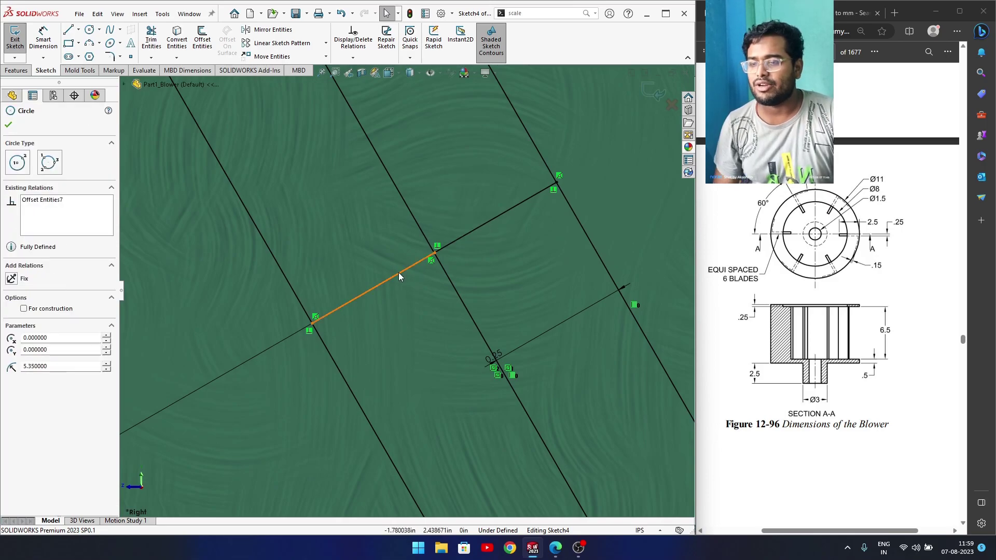
{"action": "left_click", "coordinate": [399, 273]}
{"action": "left_click", "coordinate": [421, 232], "text": "ctrl"}
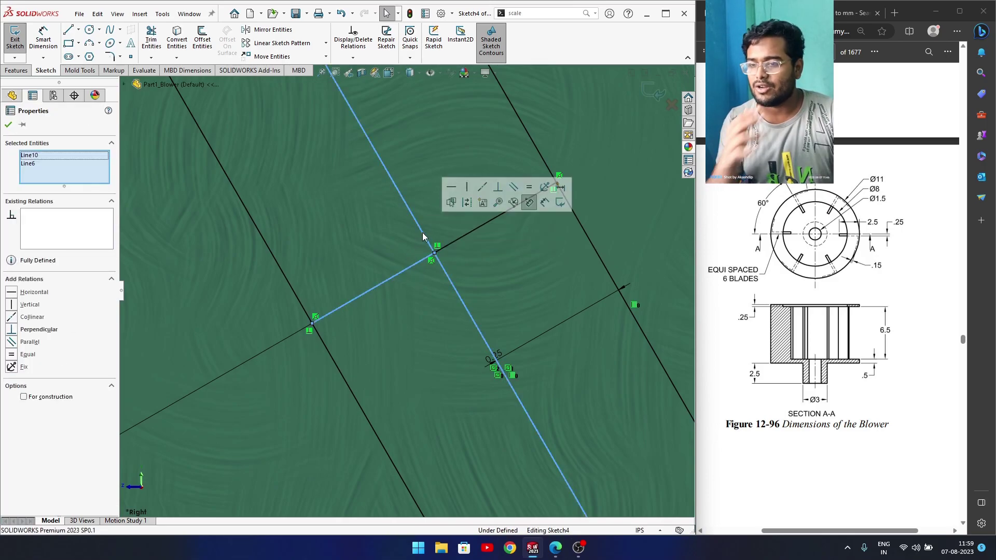
{"action": "left_click", "coordinate": [497, 193]}
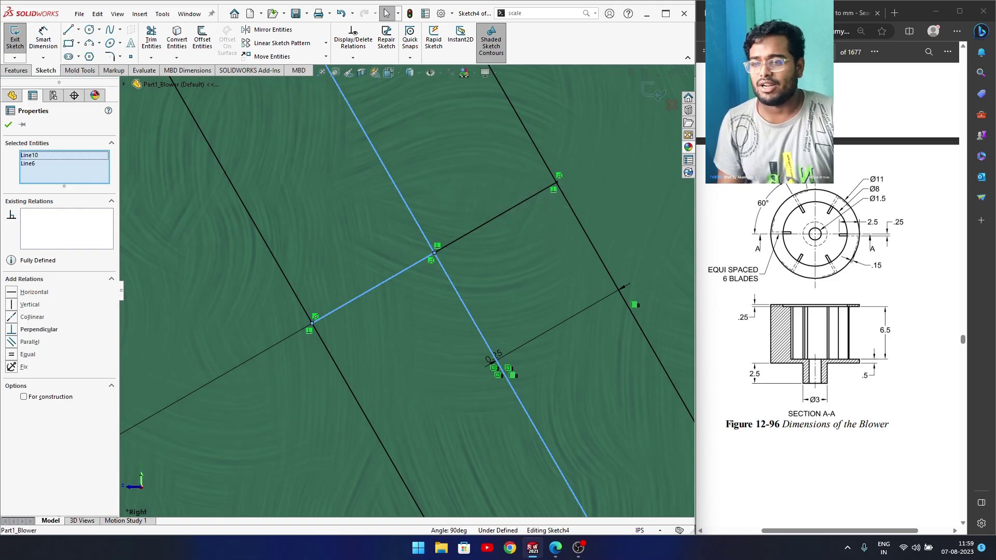
{"action": "left_click", "coordinate": [391, 256]}
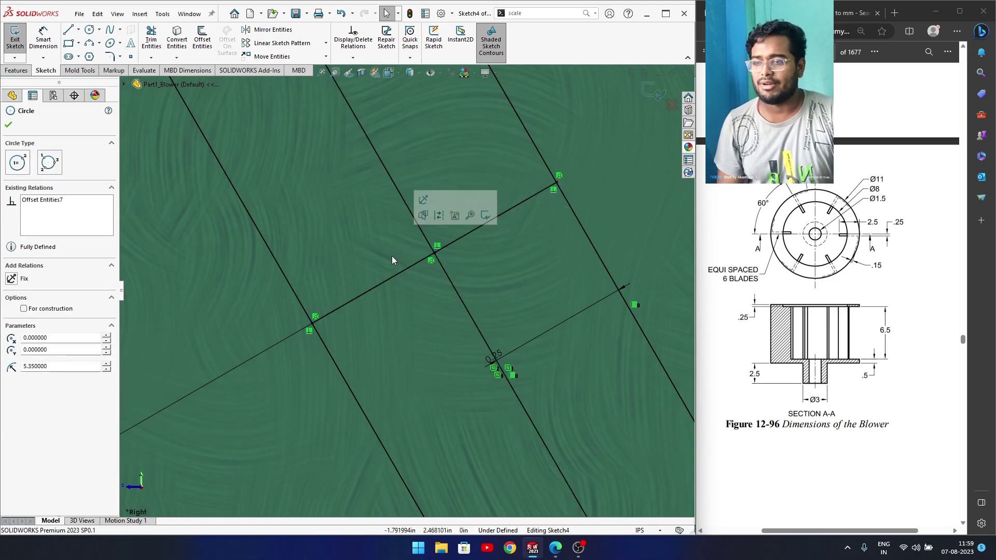
{"action": "left_click", "coordinate": [653, 90]}
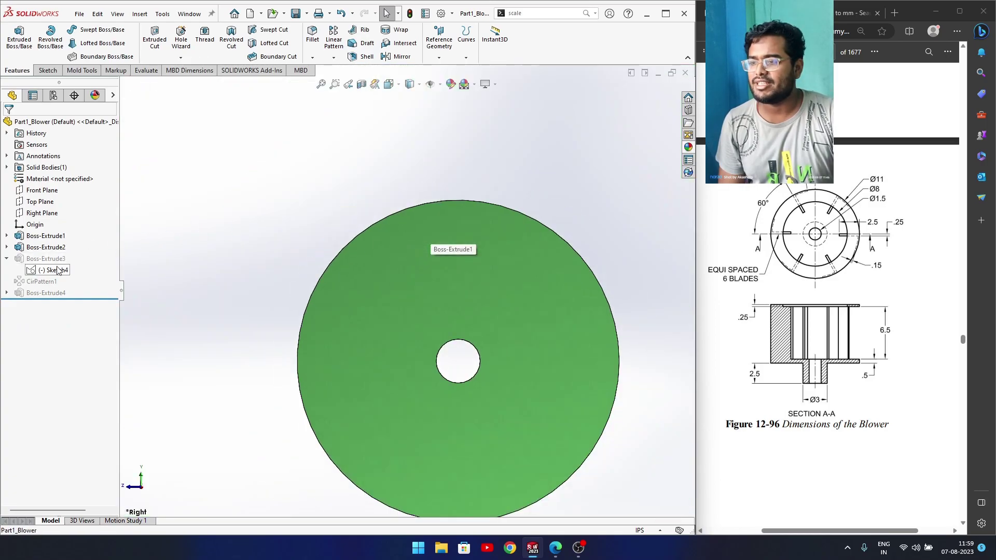
Start a boss extrusion from Sketch4, selecting the three regions that form the straight blade and its curved rim wall
{"action": "left_click", "coordinate": [59, 270]}
{"action": "left_click", "coordinate": [19, 37]}
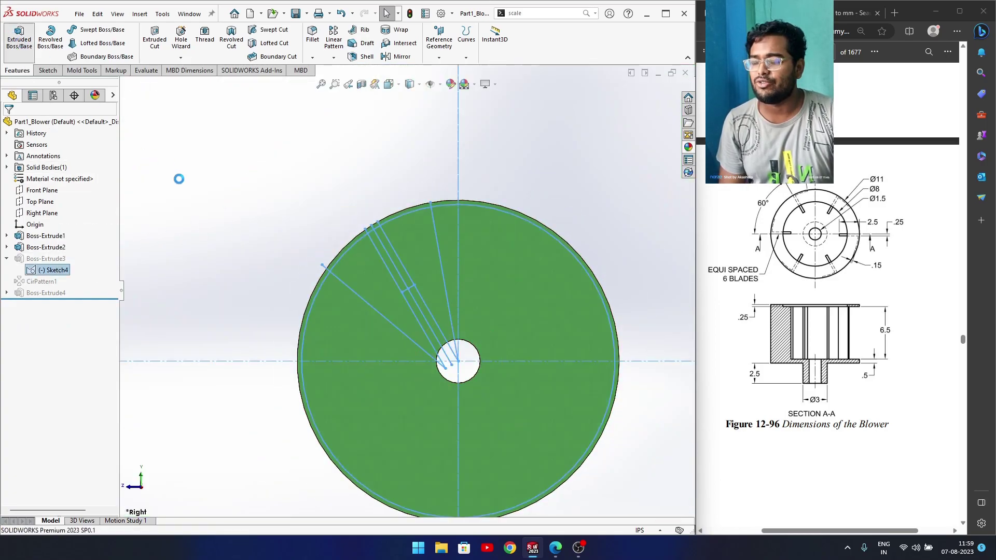
{"action": "scroll", "coordinate": [393, 262], "scroll_direction": "down", "scroll_amount": 4}
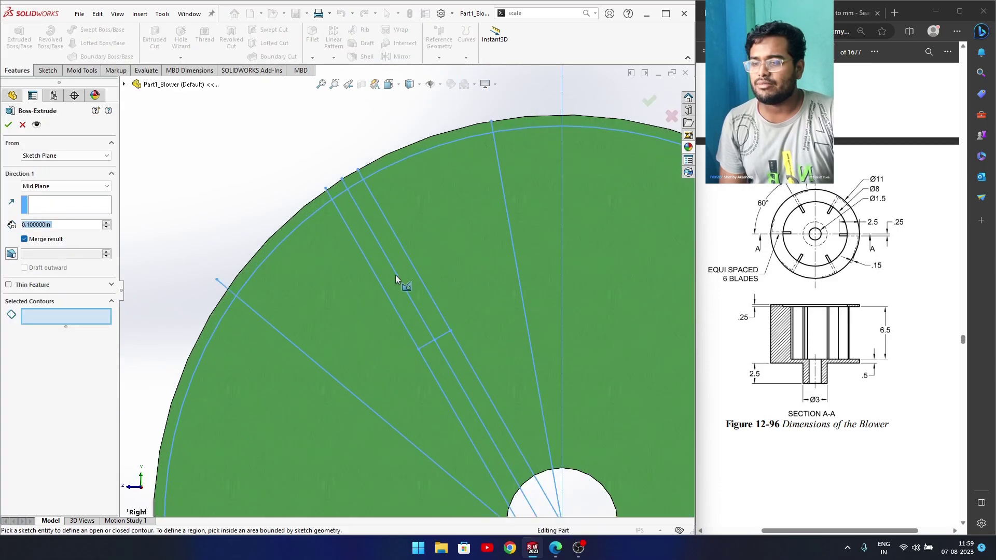
{"action": "left_click", "coordinate": [385, 263]}
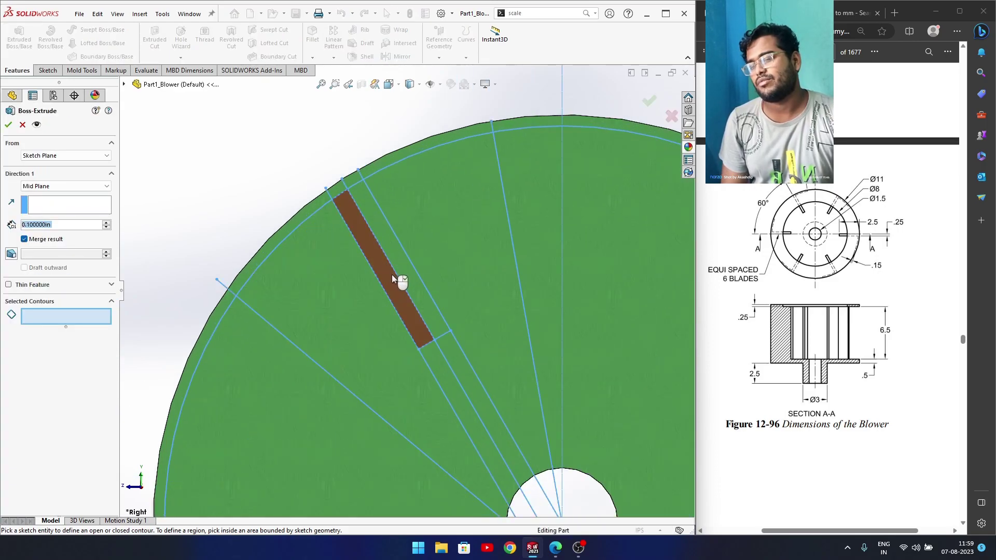
{"action": "left_click", "coordinate": [391, 275]}
{"action": "left_click", "coordinate": [316, 206]}
{"action": "left_click", "coordinate": [338, 190]}
{"action": "middle_click_drag", "start_coordinate": [353, 243], "coordinate": [147, 251]}
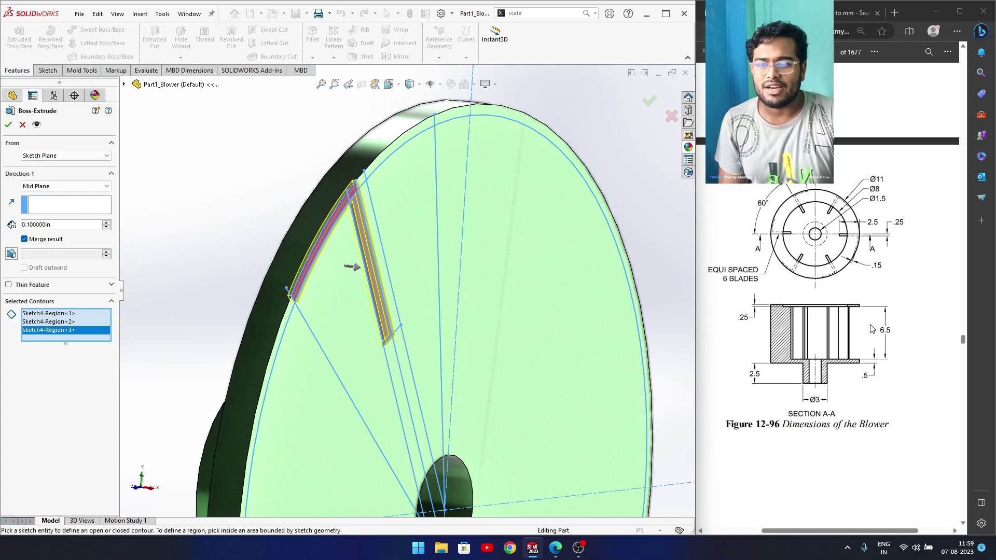
Extrude the selected blade regions as a Blind boss with a depth of 6.5 in
{"action": "left_click", "coordinate": [891, 331]}
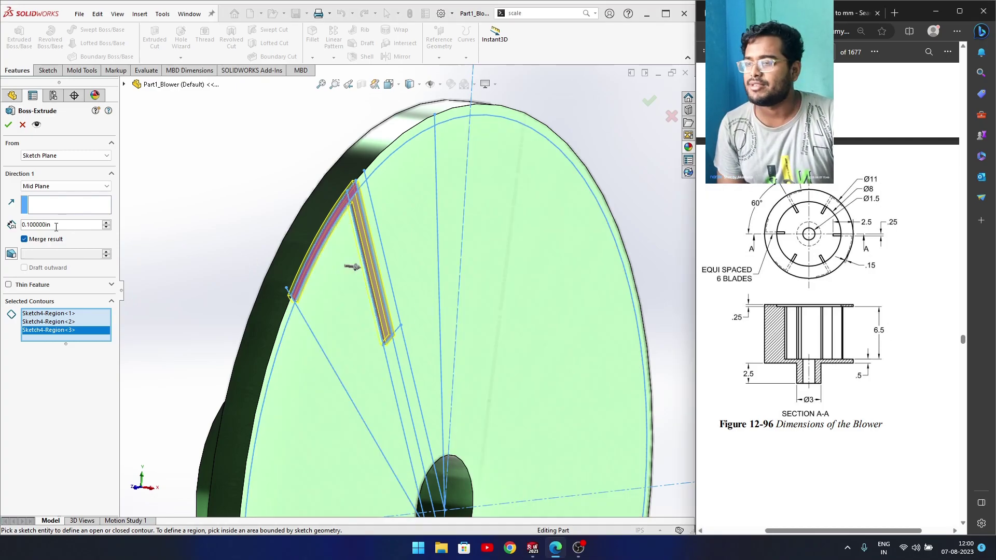
{"action": "left_click_drag", "start_coordinate": [56, 224], "coordinate": [16, 230]}
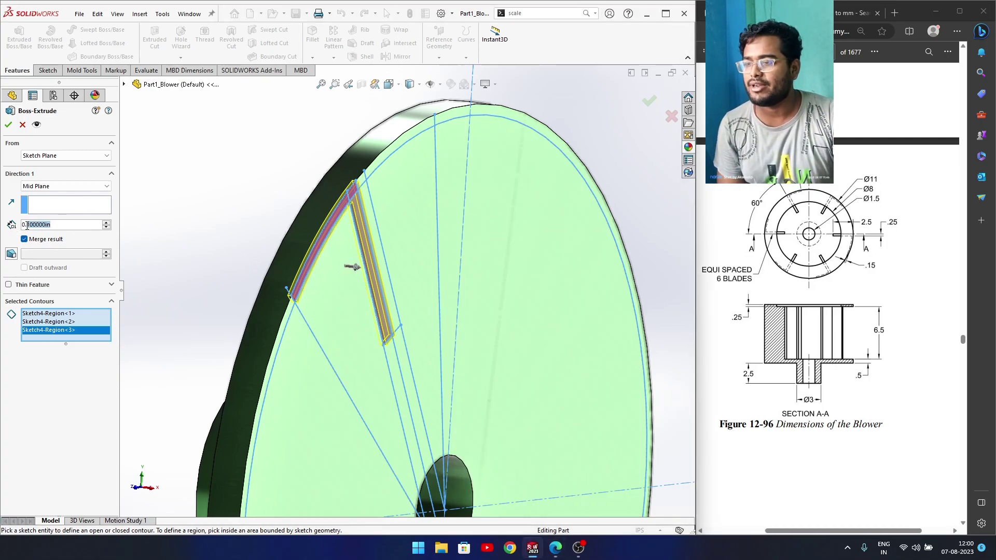
{"action": "type", "text": "6.5"}
{"action": "key", "text": "Return"}
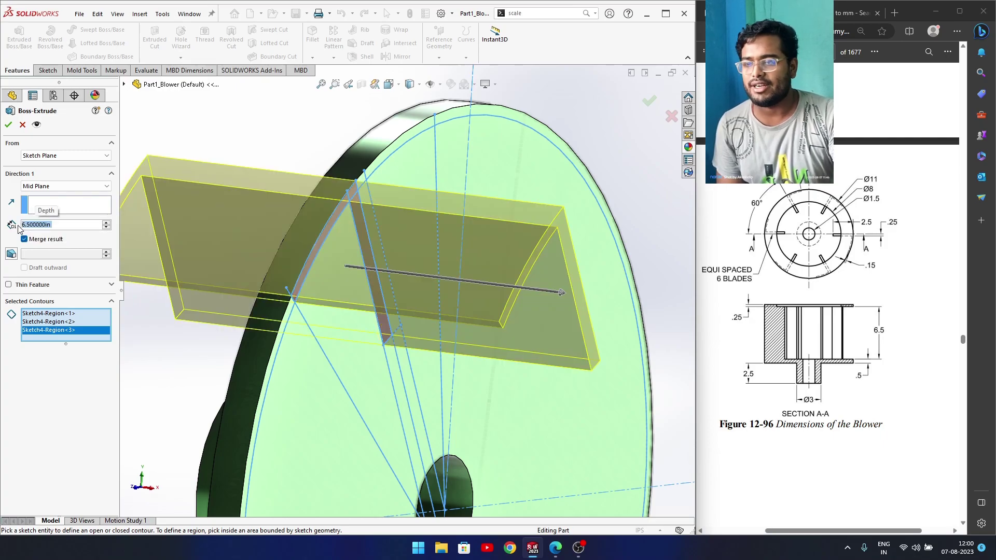
{"action": "left_click", "coordinate": [64, 186]}
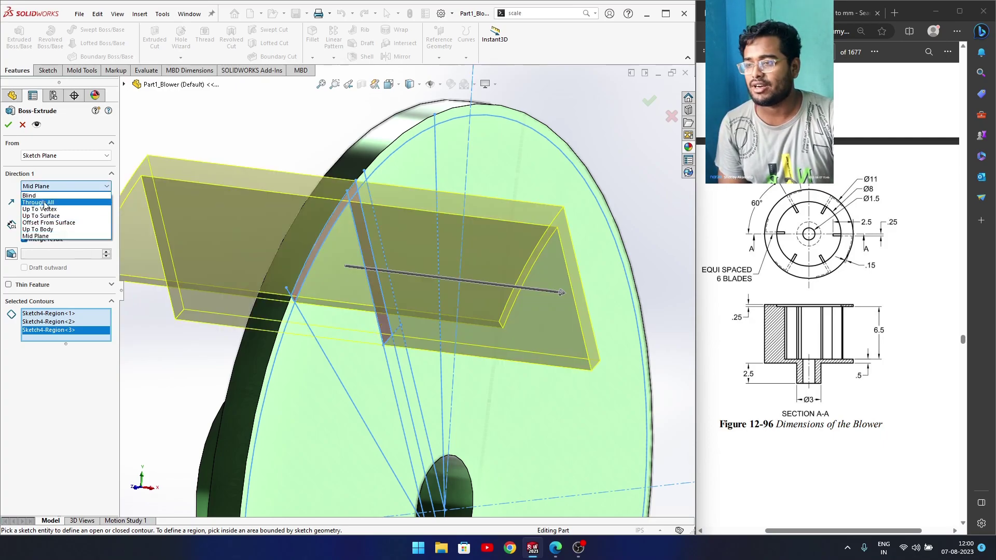
{"action": "left_click", "coordinate": [47, 194]}
{"action": "scroll", "coordinate": [377, 290], "scroll_direction": "up", "scroll_amount": 4}
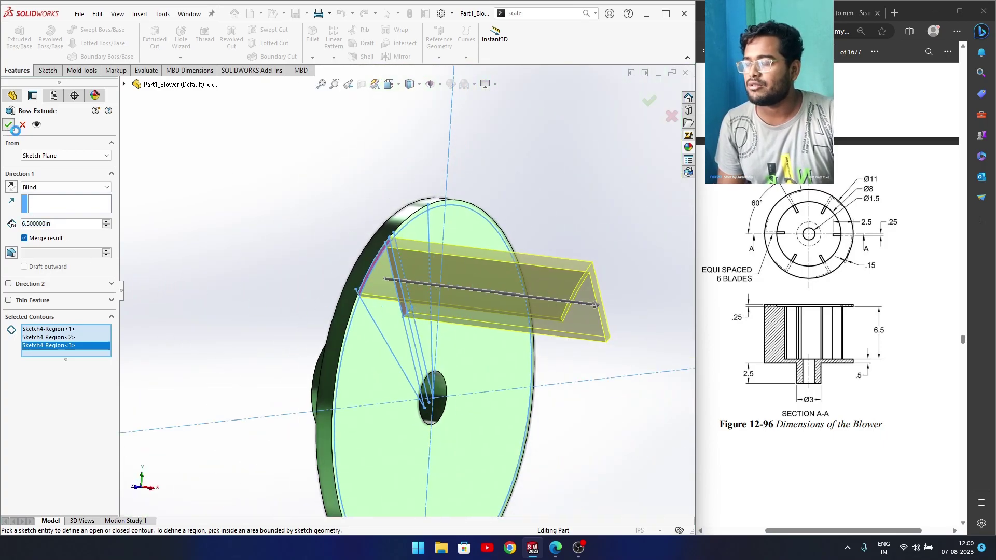
{"action": "left_click", "coordinate": [8, 125]}
{"action": "middle_click_drag", "start_coordinate": [488, 364], "coordinate": [312, 338]}
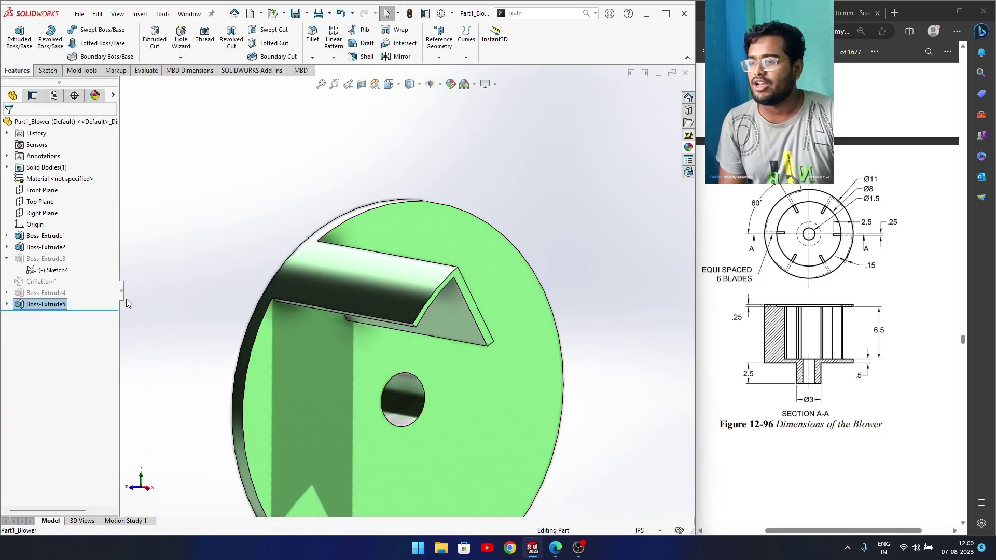
Delete the suppressed circular pattern CirPattern1 together with its dependent sketch and Boss-Extrude4
{"action": "left_click", "coordinate": [53, 270]}
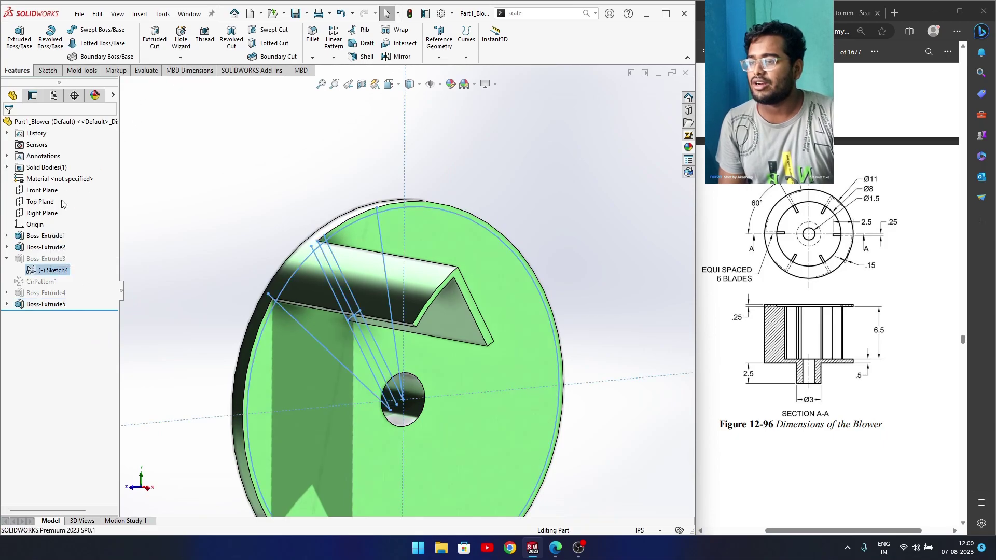
{"action": "left_click", "coordinate": [35, 293]}
{"action": "right_click", "coordinate": [35, 295]}
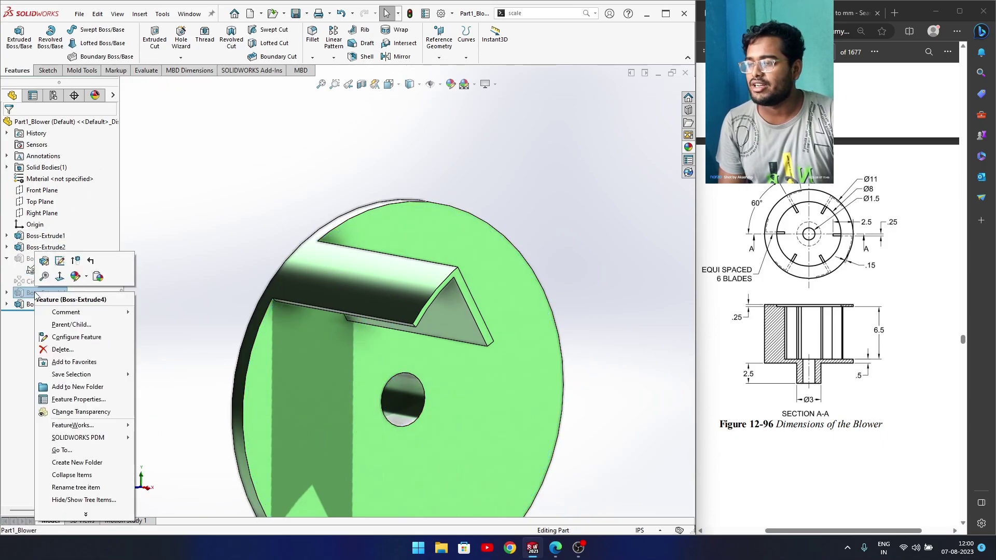
{"action": "left_click", "coordinate": [22, 282]}
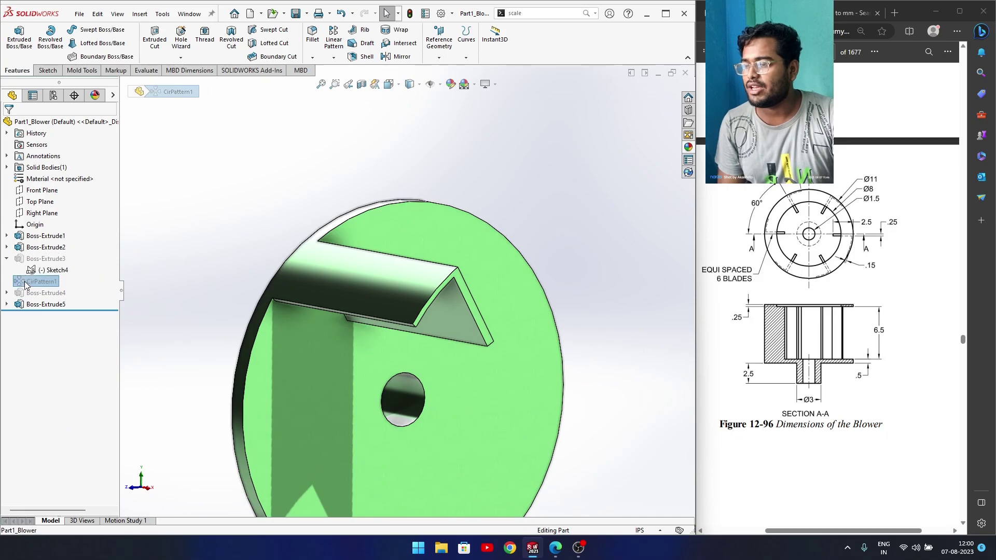
{"action": "right_click", "coordinate": [25, 282]}
{"action": "left_click", "coordinate": [53, 339]}
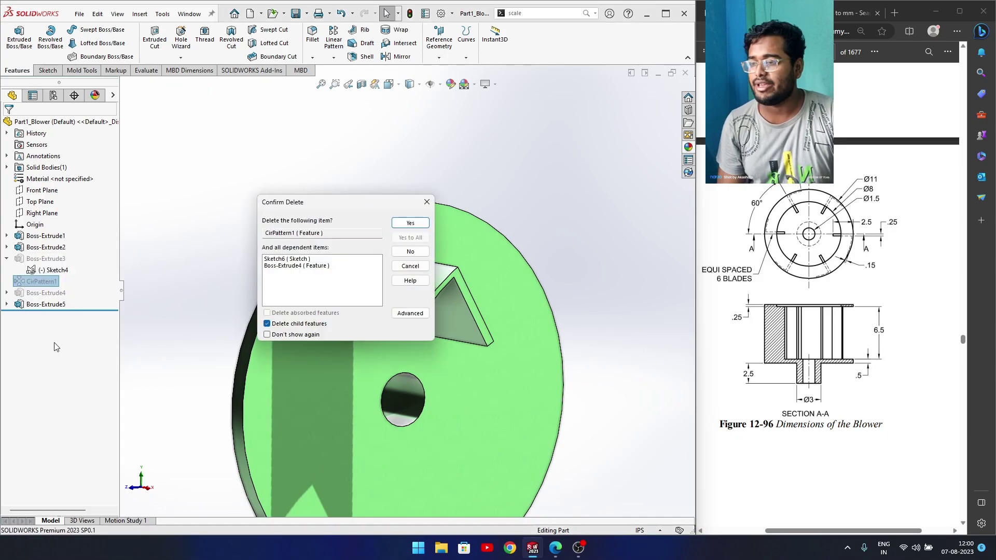
{"action": "left_click", "coordinate": [410, 228]}
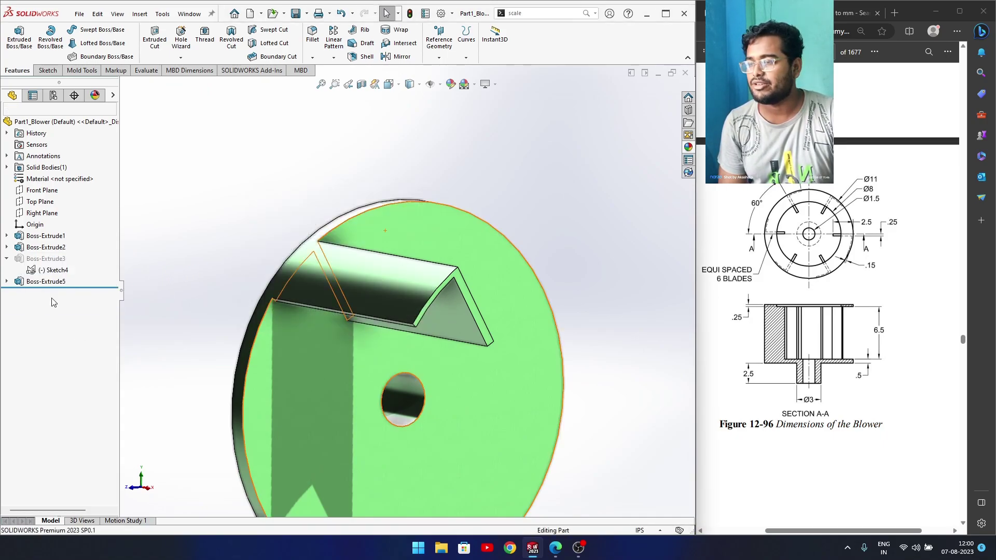
Start a circular pattern of the new blade extrusion around the disc's outer circular edge
{"action": "right_click", "coordinate": [44, 282]}
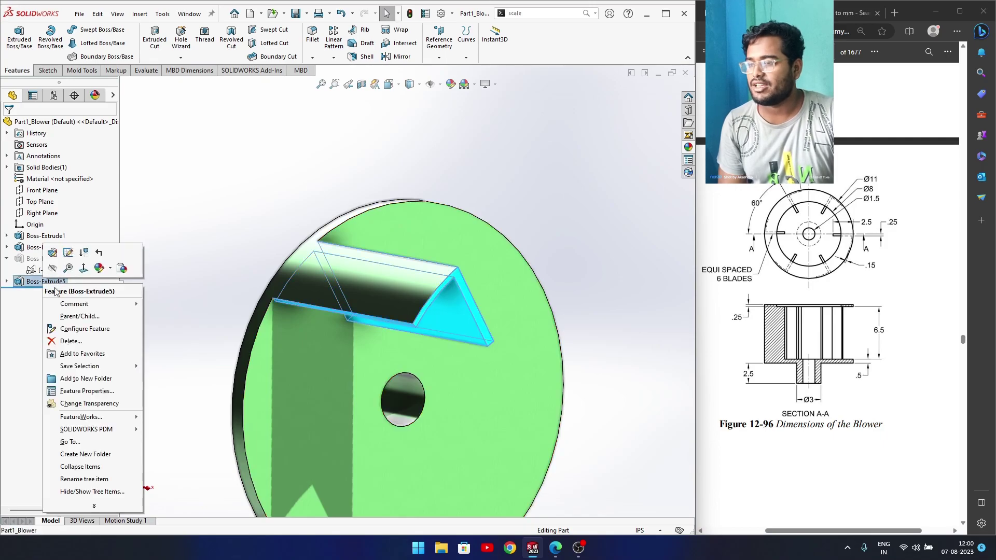
{"action": "left_click", "coordinate": [26, 311]}
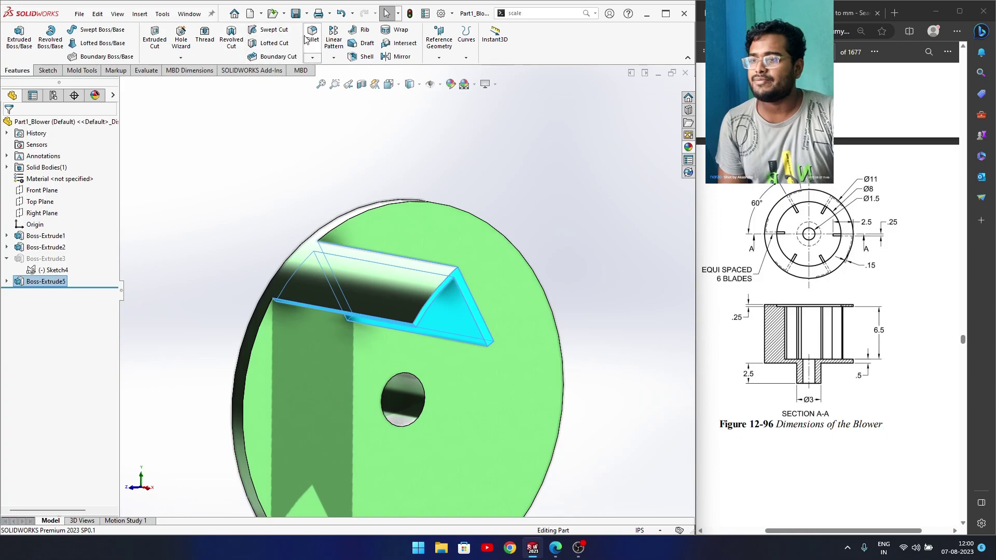
{"action": "left_click", "coordinate": [335, 58]}
{"action": "left_click", "coordinate": [358, 86]}
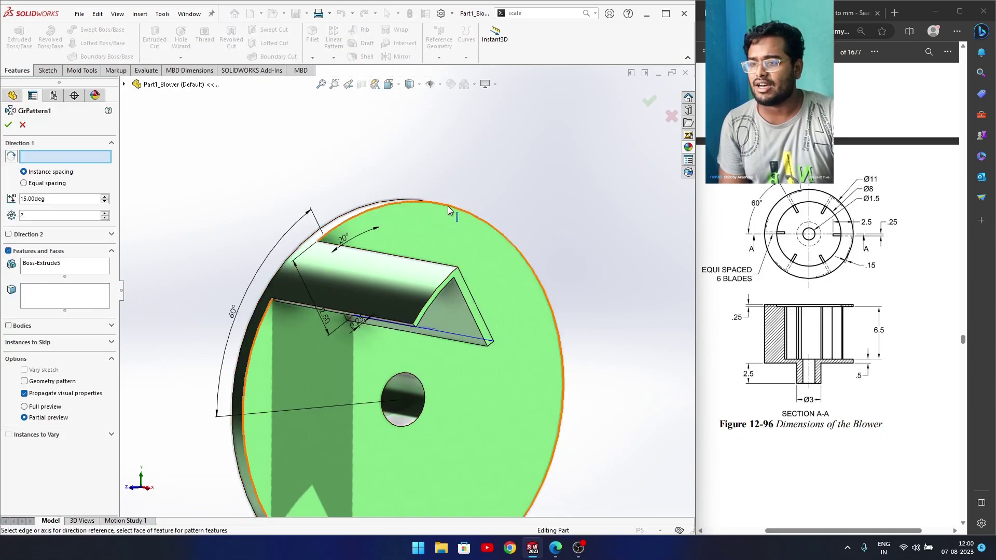
{"action": "left_click", "coordinate": [449, 212]}
{"action": "middle_click_drag", "start_coordinate": [449, 214], "coordinate": [419, 261]}
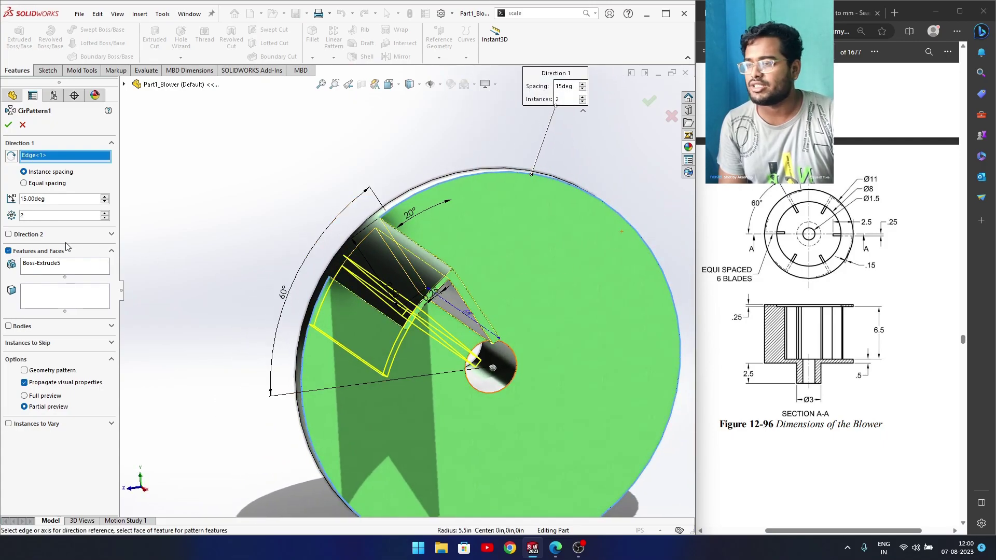
Set the blade pattern to 6 equally spaced instances over 360 degrees and create it
{"action": "left_click", "coordinate": [105, 213]}
{"action": "left_click", "coordinate": [106, 213]}
{"action": "left_click", "coordinate": [106, 213]}
{"action": "left_click", "coordinate": [105, 213]}
{"action": "left_click", "coordinate": [24, 184]}
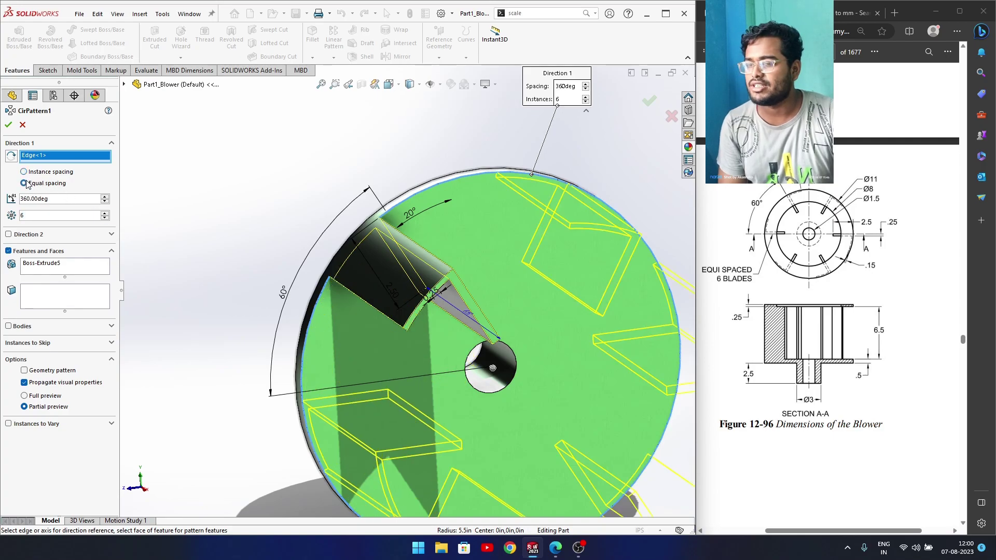
{"action": "left_click", "coordinate": [8, 125]}
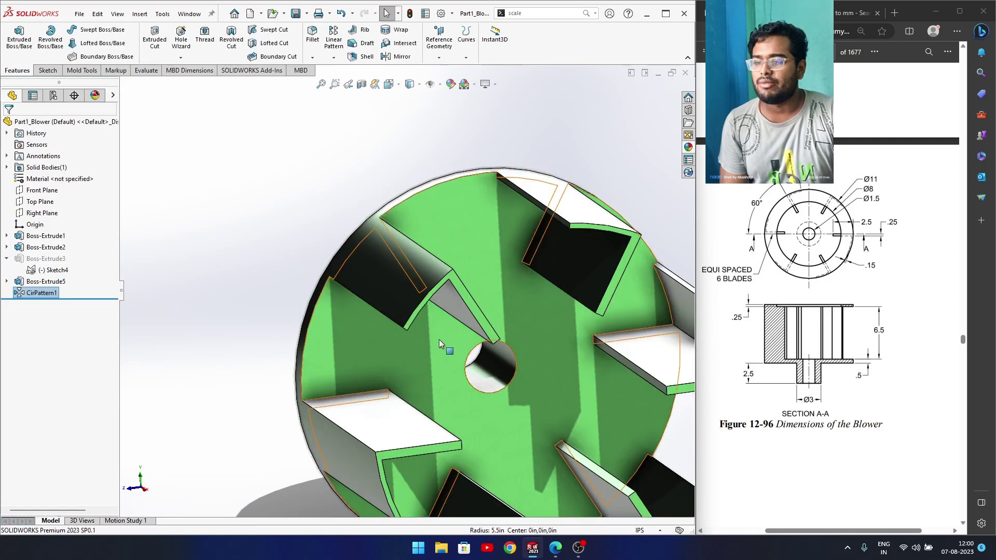
Open a sketch on the blade's end face and draw an origin-centred circle of about 6.14 in radius around the disc
{"action": "scroll", "coordinate": [447, 341], "scroll_direction": "up", "scroll_amount": 3}
{"action": "scroll", "coordinate": [456, 342], "scroll_direction": "down", "scroll_amount": 3}
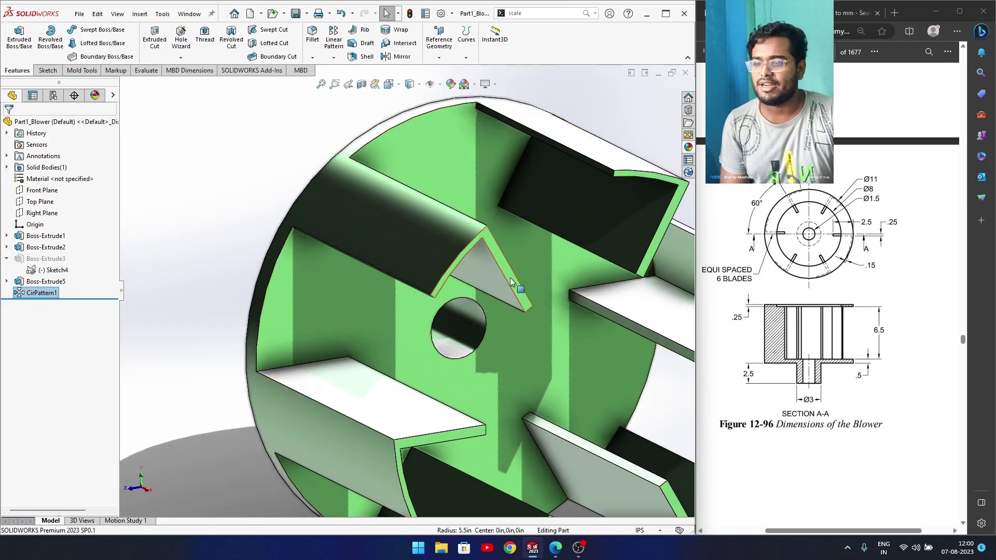
{"action": "left_click", "coordinate": [528, 275]}
{"action": "left_click", "coordinate": [557, 247]}
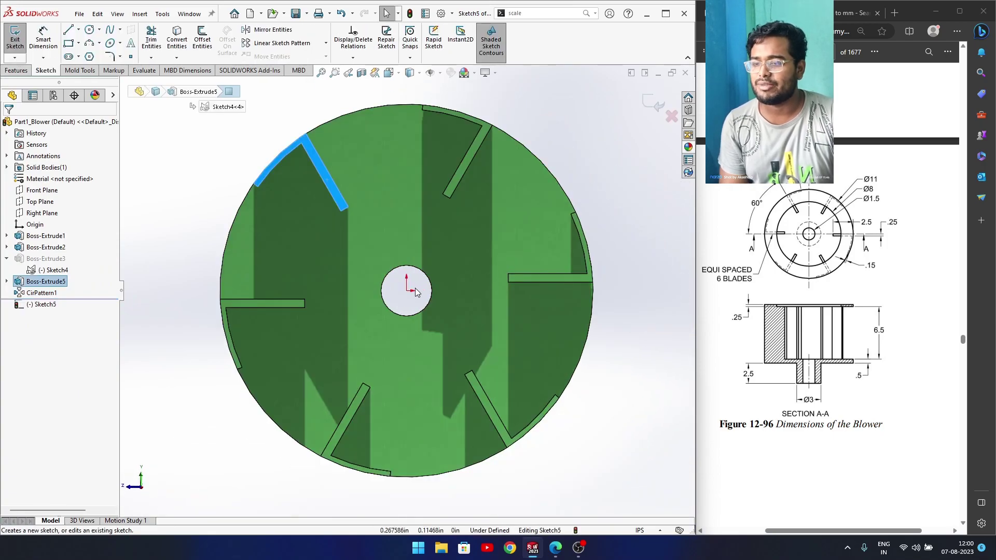
{"action": "mouse_move", "coordinate": [422, 289]}
{"action": "right_mouse_down"}
{"action": "mouse_move", "coordinate": [466, 291]}
{"action": "mouse_move", "coordinate": [423, 300]}
{"action": "right_mouse_up"}
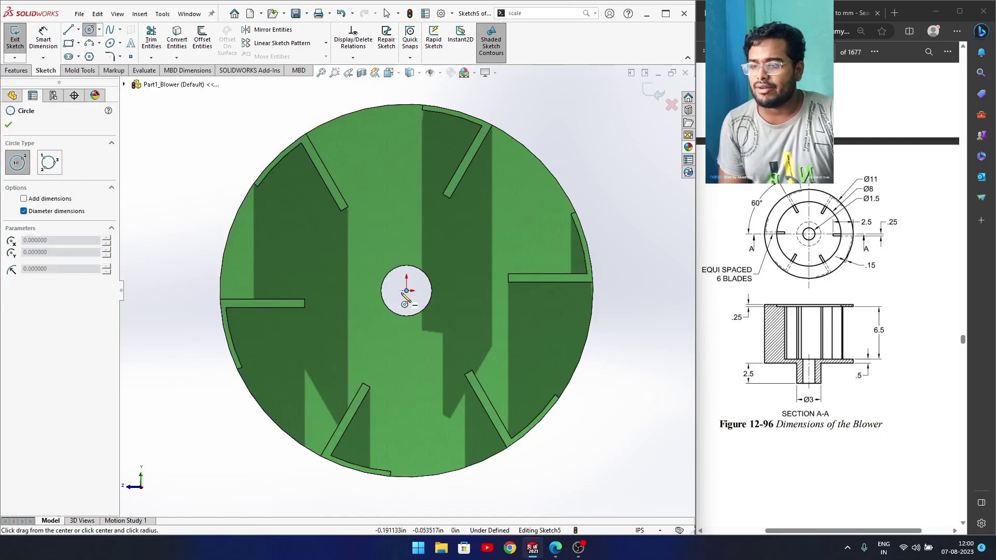
{"action": "left_click", "coordinate": [406, 291]}
{"action": "left_click", "coordinate": [549, 166]}
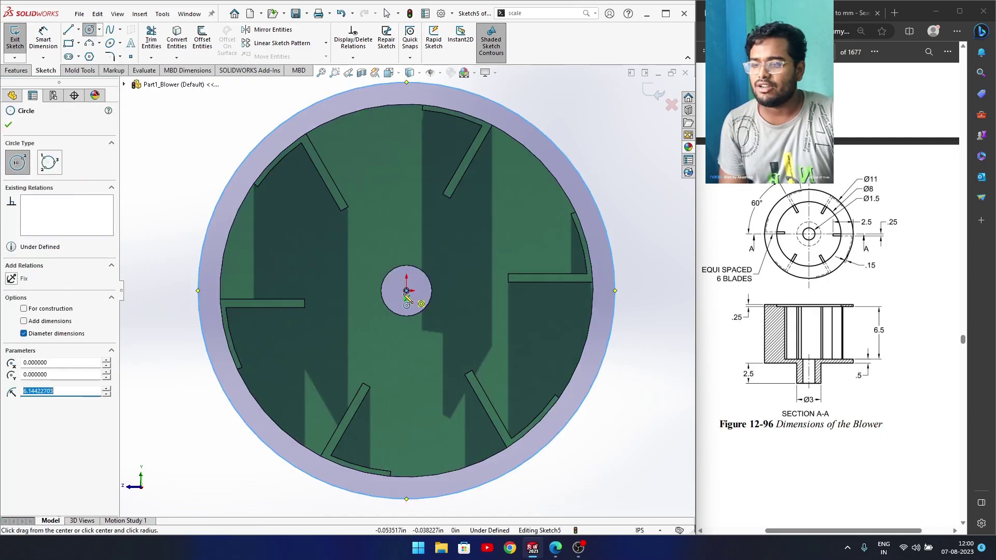
Draw a smaller circle of about 1.79 in radius and make its centre coincident with the origin
{"action": "left_click", "coordinate": [495, 244]}
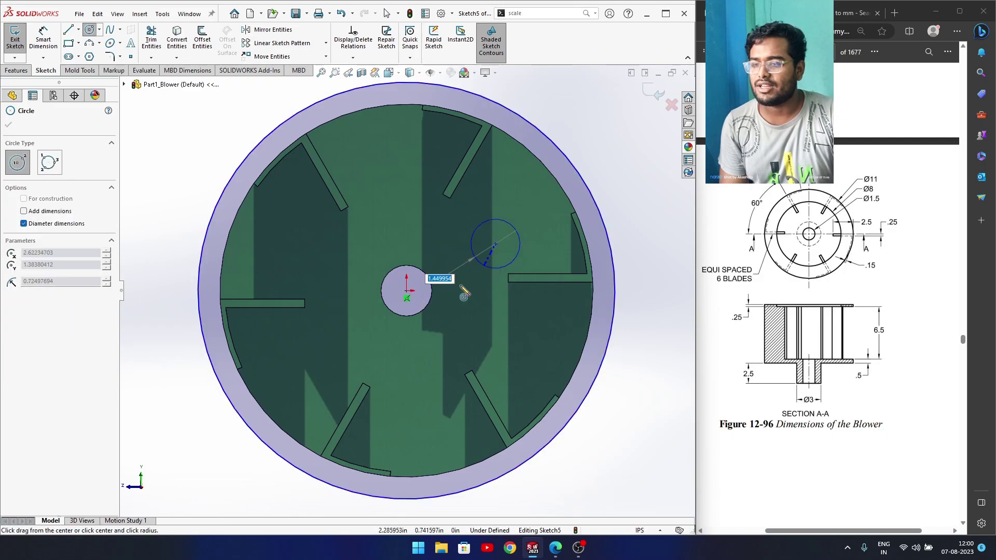
{"action": "left_click", "coordinate": [496, 304]}
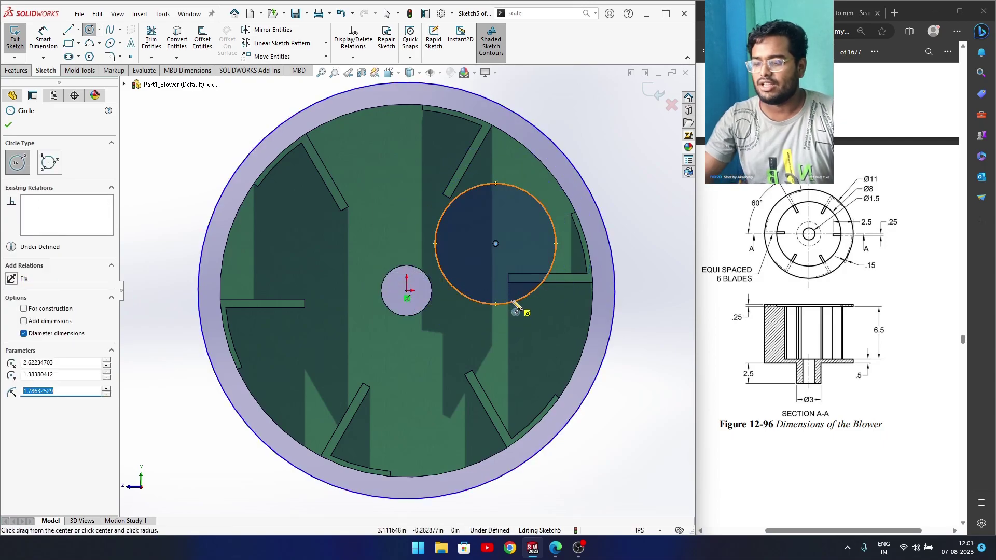
{"action": "key", "text": "Escape"}
{"action": "left_click", "coordinate": [496, 243]}
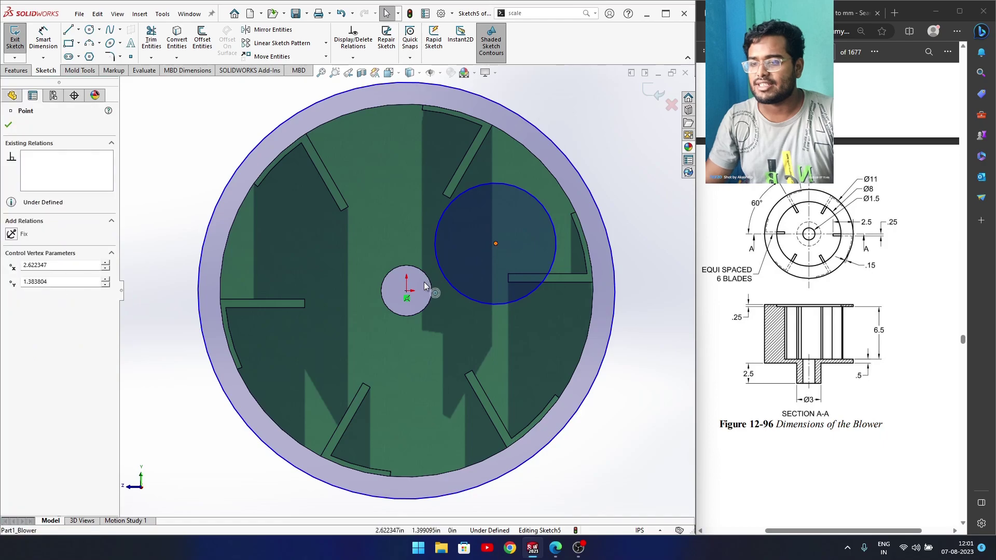
{"action": "left_click", "coordinate": [408, 292], "text": "ctrl"}
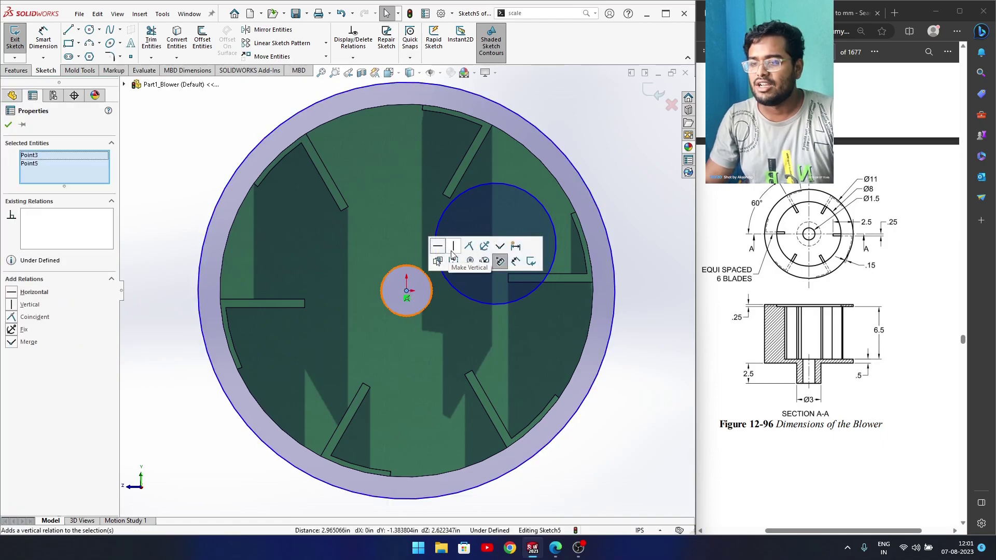
{"action": "left_click", "coordinate": [470, 247]}
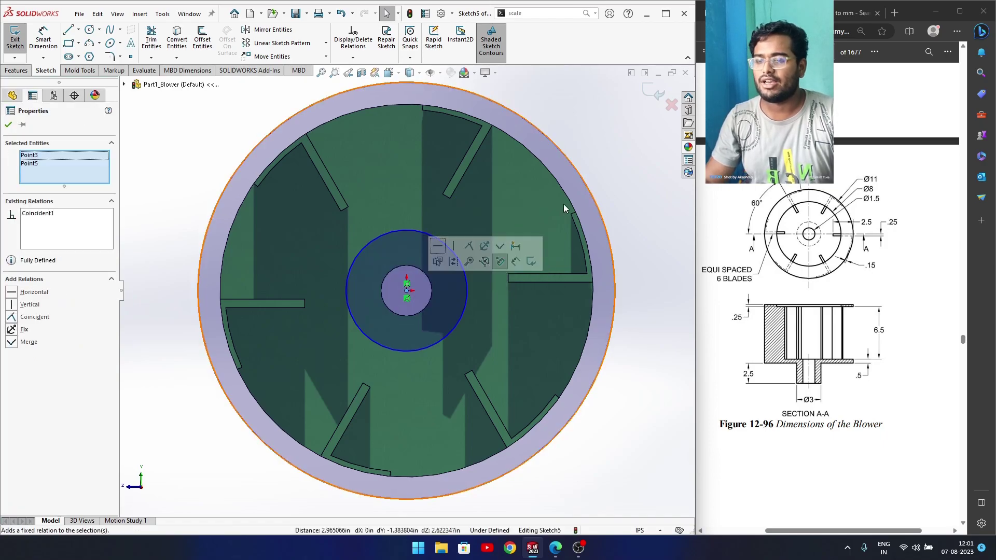
Add an equal relation between the larger circle and the disc's outer edge
{"action": "left_click", "coordinate": [605, 174]}
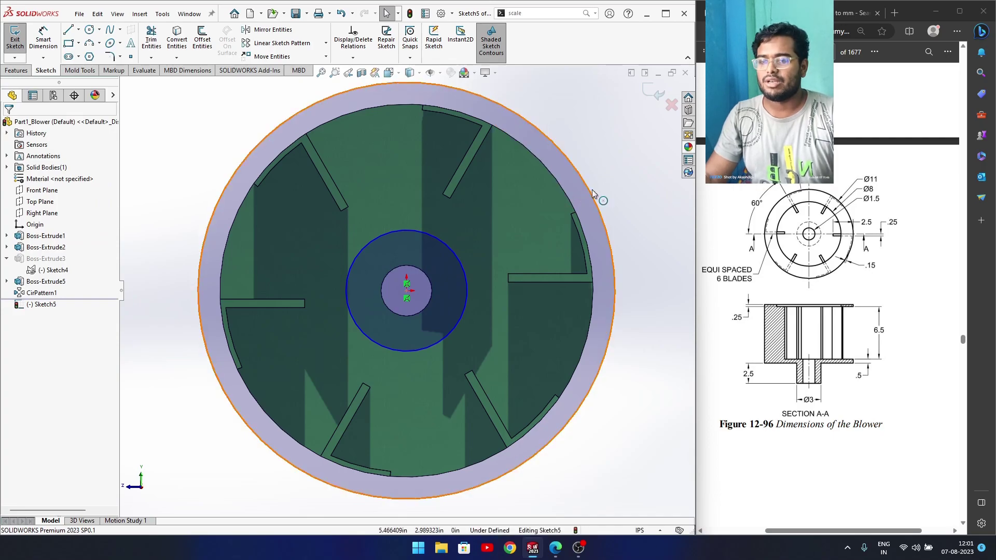
{"action": "left_click", "coordinate": [591, 192]}
{"action": "left_click", "coordinate": [575, 200], "text": "ctrl"}
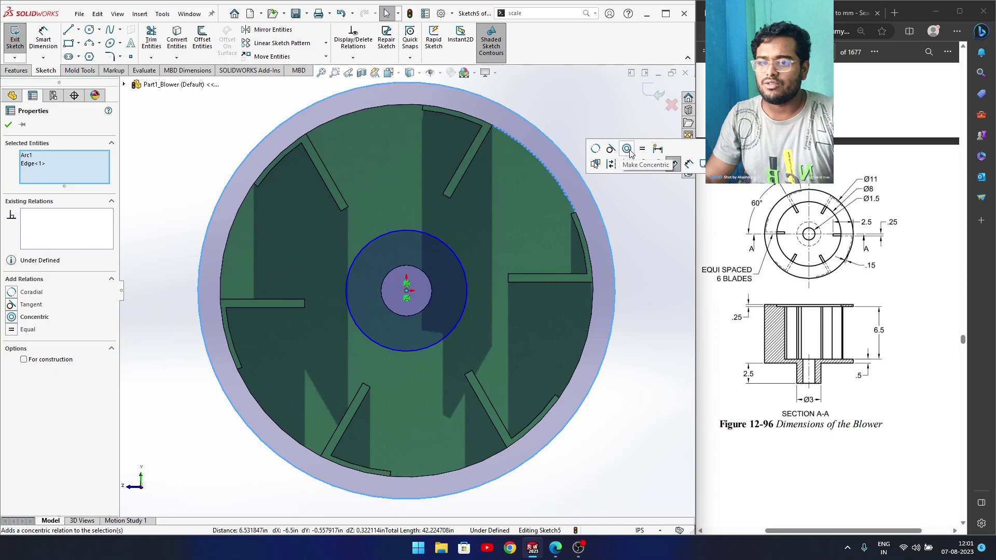
{"action": "left_click", "coordinate": [627, 150]}
Dimension the inner circle's diameter as 8 in and exit the sketch
{"action": "right_click_drag", "start_coordinate": [587, 165], "coordinate": [582, 104]}
{"action": "left_click", "coordinate": [467, 282]}
{"action": "left_click", "coordinate": [596, 198]}
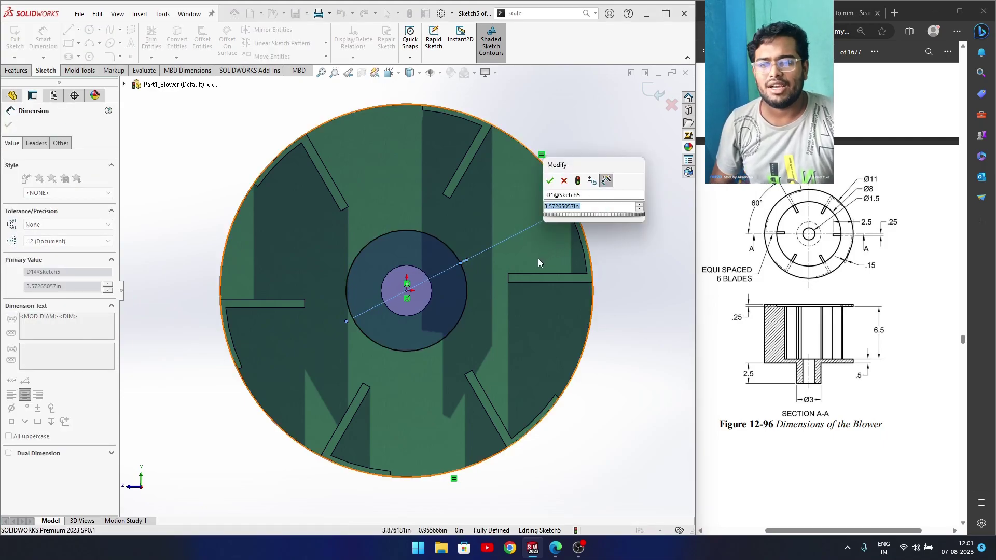
{"action": "type", "text": "8"}
{"action": "key", "text": "Return"}
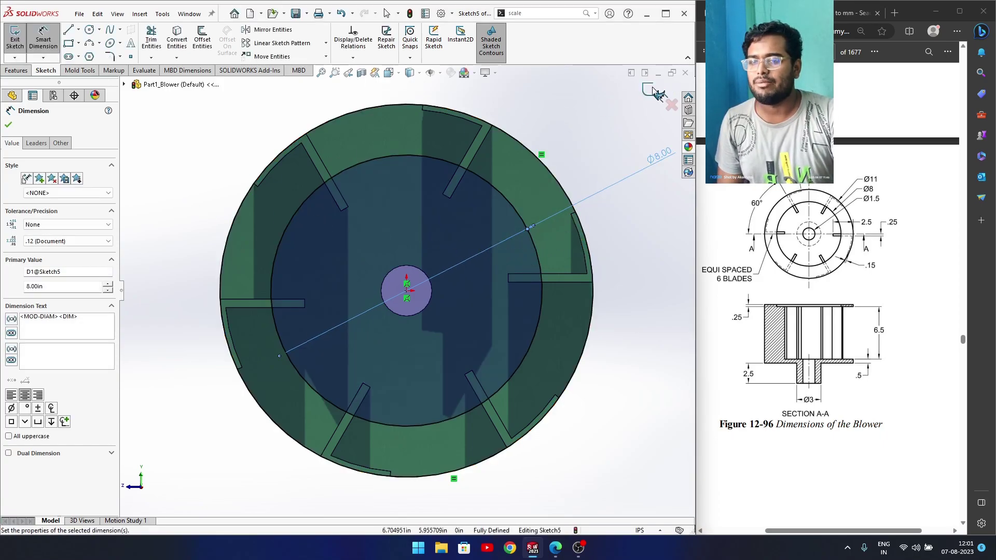
{"action": "left_click", "coordinate": [655, 90]}
{"action": "left_click", "coordinate": [655, 91]}
{"action": "middle_click_drag", "start_coordinate": [215, 246], "coordinate": [258, 264]}
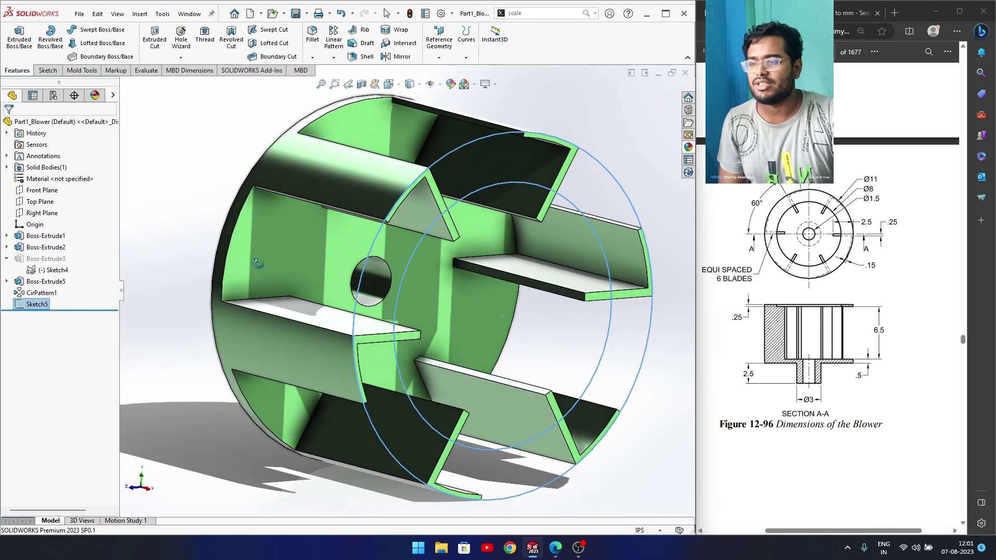
Extrude the ring sketch 0.25 in from the blades' end face, merged with the blower body
{"action": "left_click", "coordinate": [16, 40]}
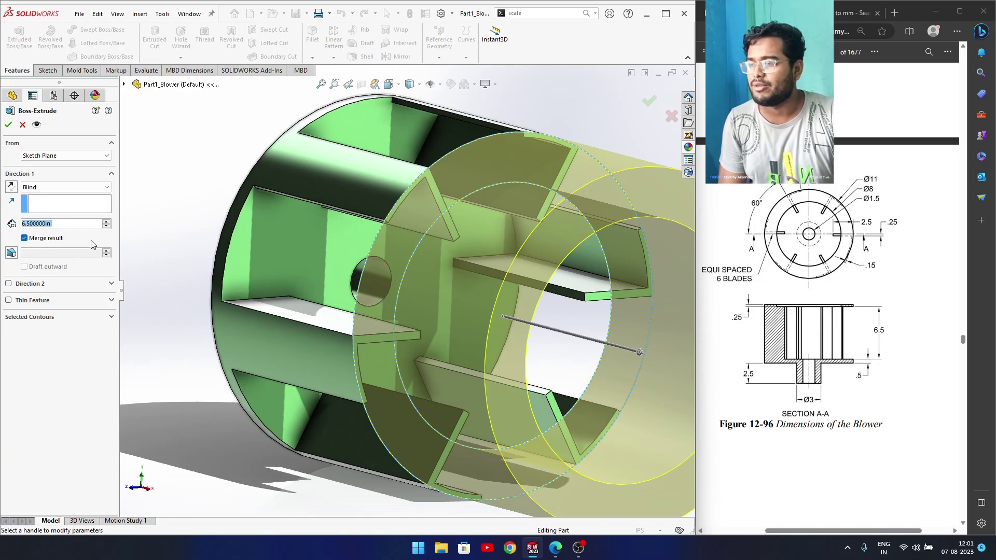
{"action": "type", "text": "0.25"}
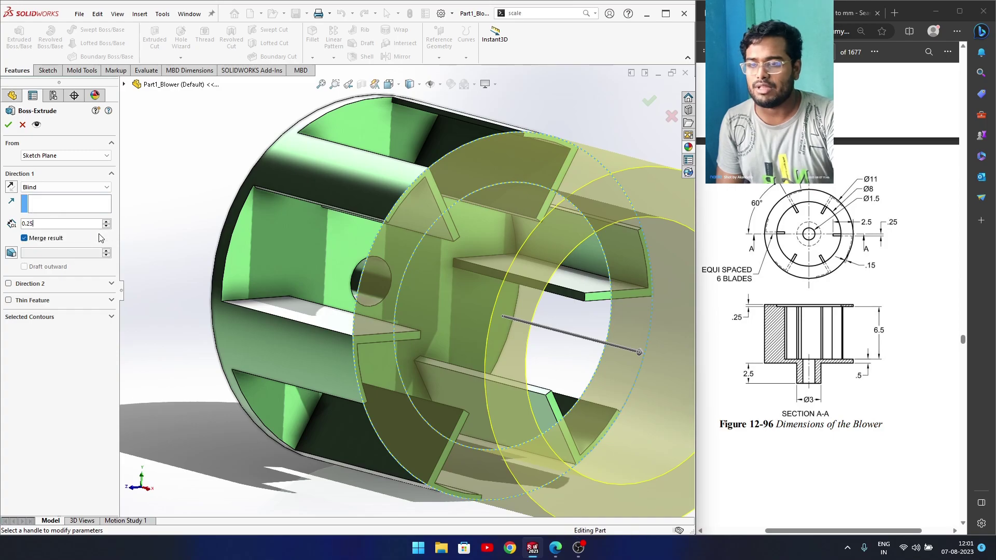
{"action": "key", "text": "Return"}
{"action": "left_click", "coordinate": [8, 124]}
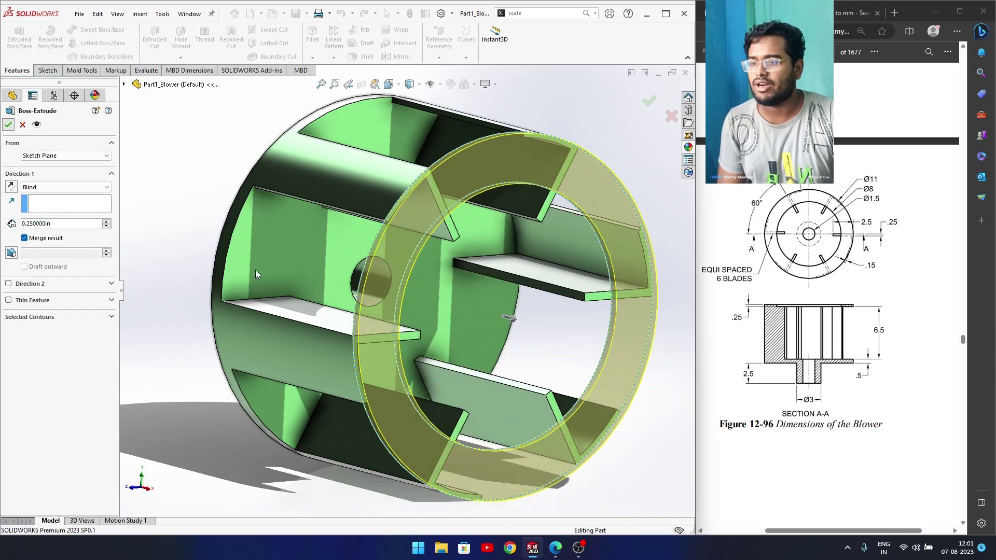
{"action": "middle_click_drag", "start_coordinate": [395, 319], "coordinate": [377, 248]}
{"action": "middle_click_drag", "start_coordinate": [474, 306], "coordinate": [472, 254]}
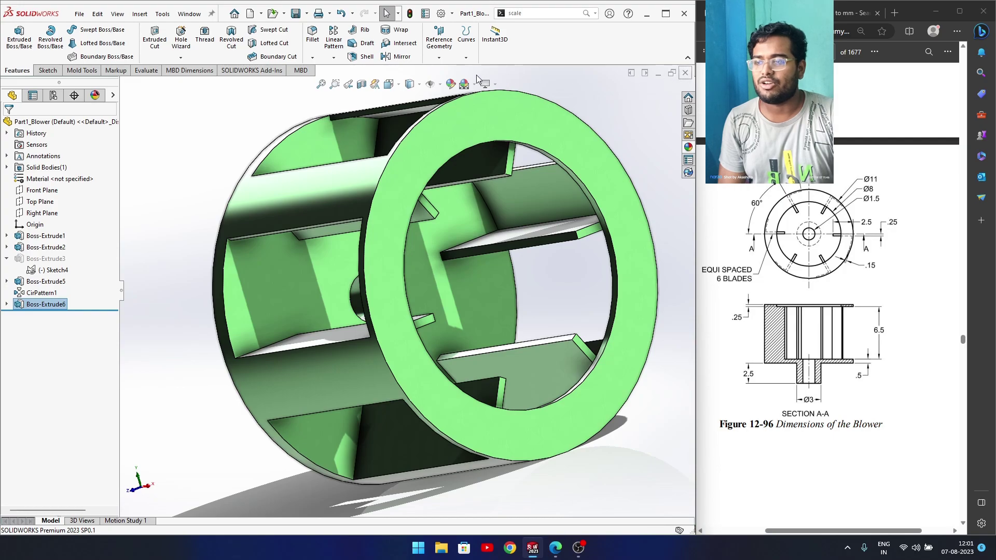
Return to the Assem4 assembly and examine the rebuilt blower and the housing flange's bolt holes
{"action": "key", "text": "ctrl+Tab"}
{"action": "middle_click_drag", "start_coordinate": [447, 332], "coordinate": [494, 294]}
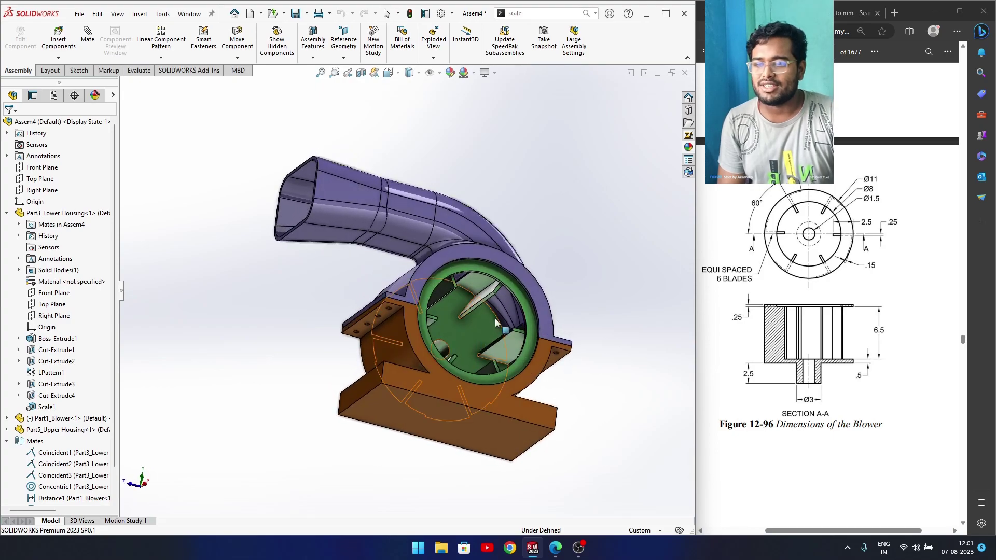
{"action": "middle_click_drag", "start_coordinate": [468, 336], "coordinate": [468, 379]}
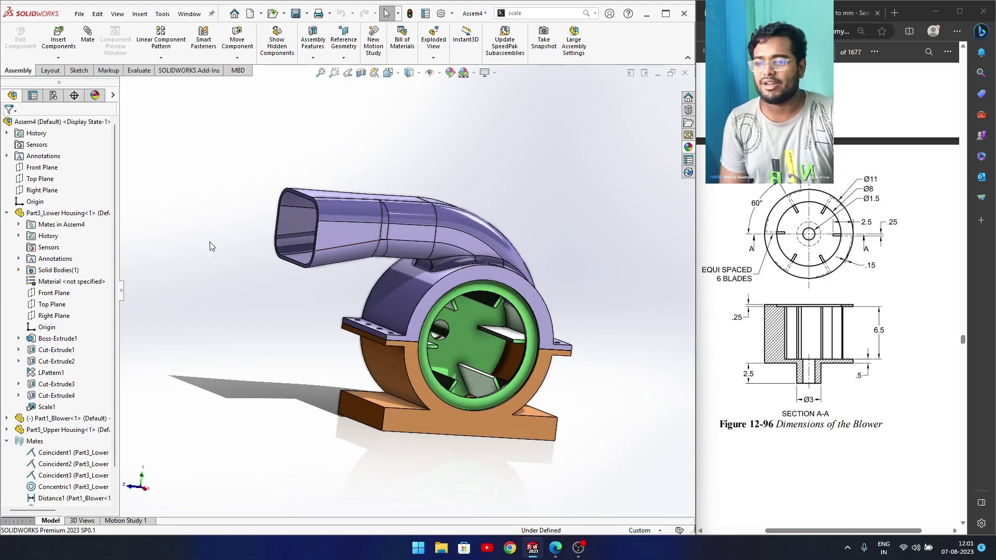
{"action": "middle_click_drag", "start_coordinate": [350, 368], "coordinate": [283, 363]}
{"action": "scroll", "coordinate": [494, 409], "scroll_direction": "down", "scroll_amount": 5}
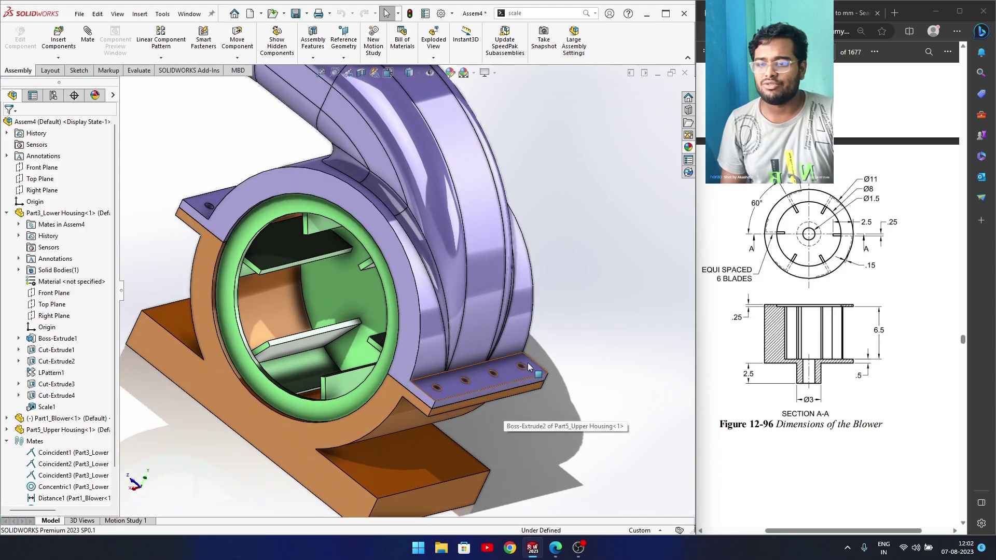
{"action": "scroll", "coordinate": [522, 367], "scroll_direction": "down", "scroll_amount": 2}
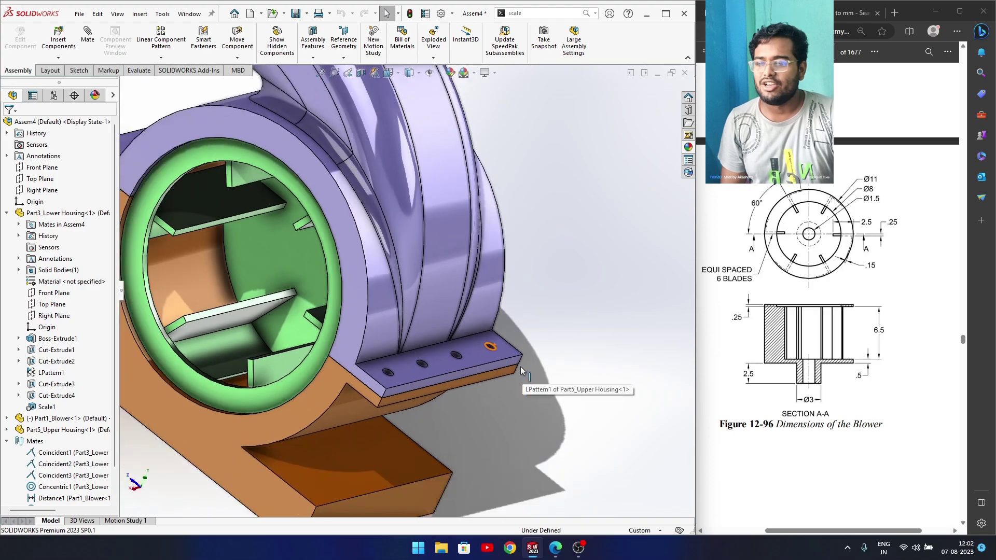
{"action": "left_click", "coordinate": [58, 37]}
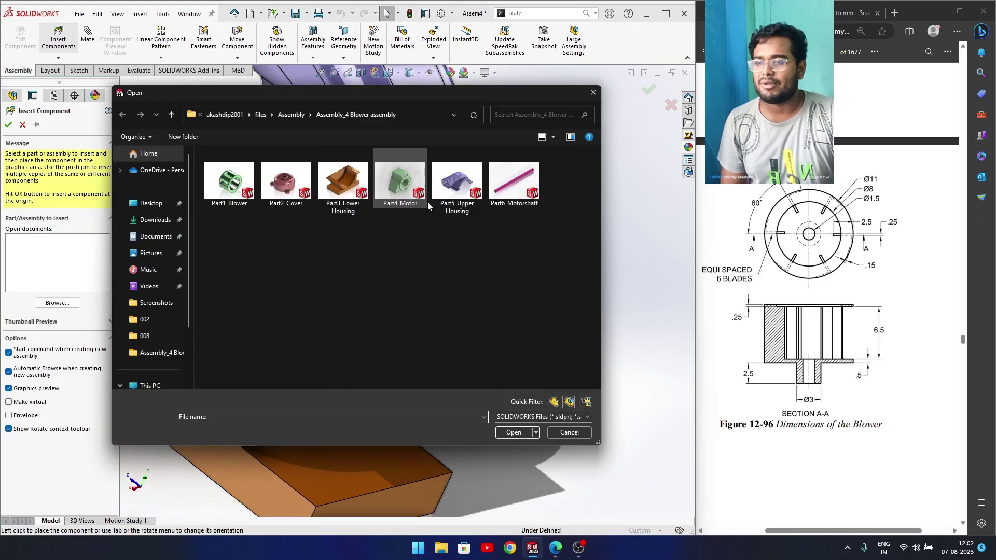
{"action": "left_click", "coordinate": [593, 94]}
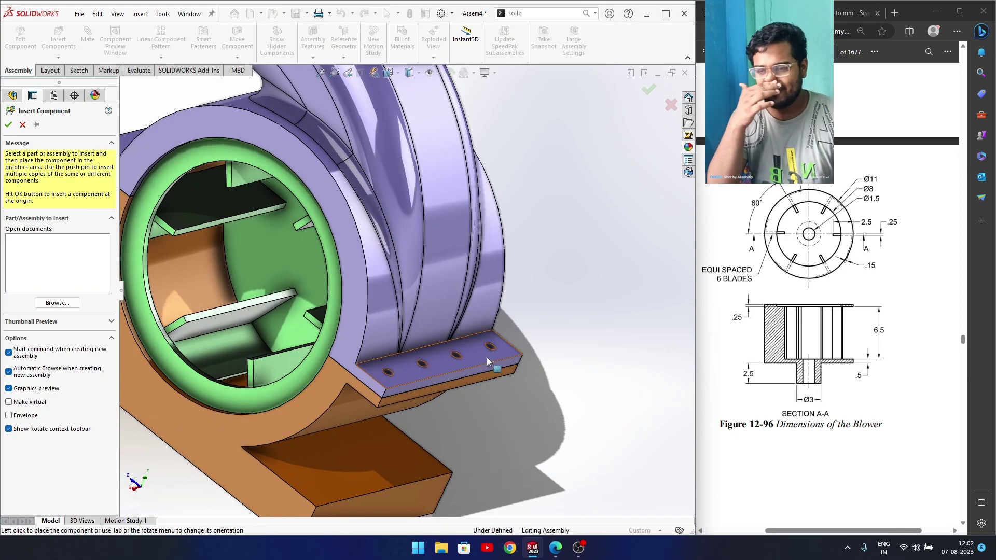
{"action": "left_click", "coordinate": [8, 125]}
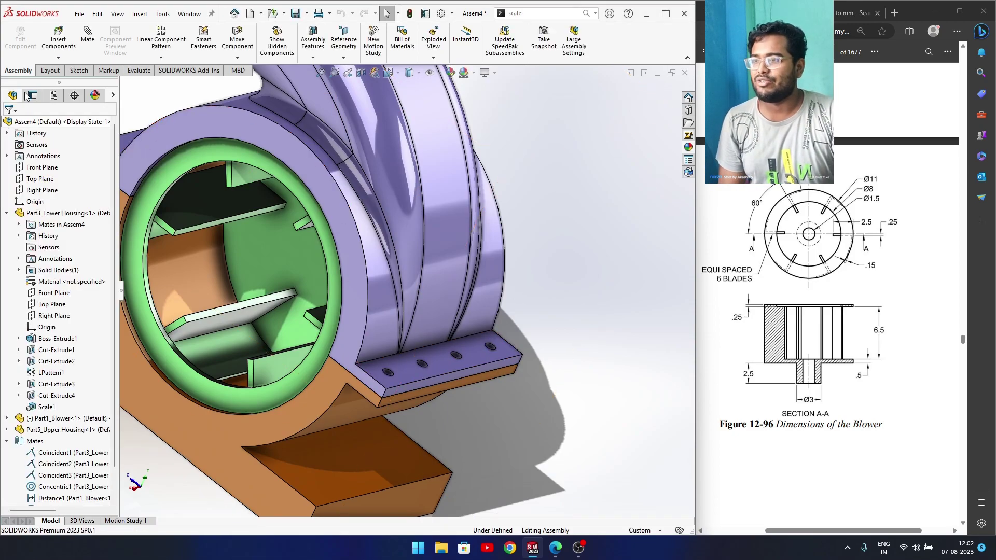
{"action": "left_click", "coordinate": [59, 47]}
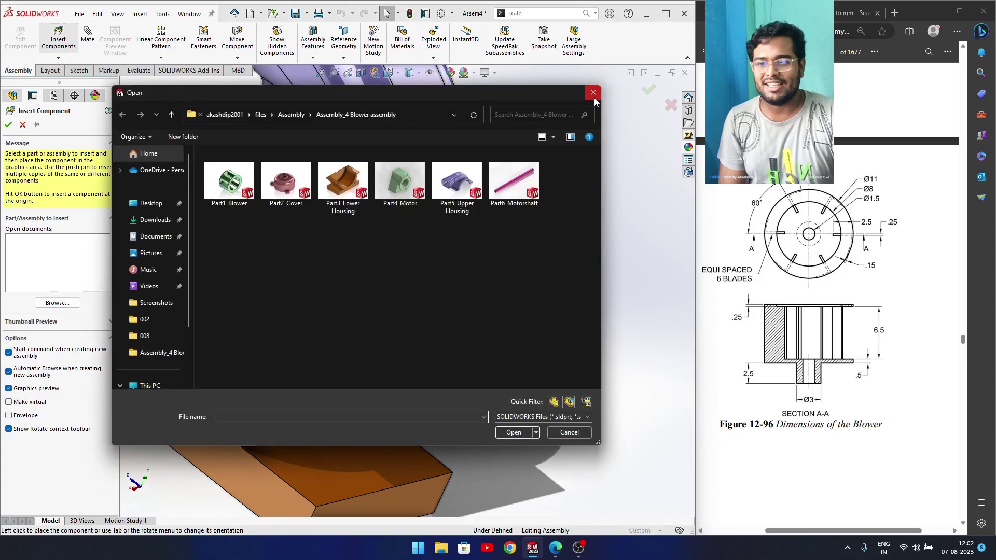
{"action": "left_click", "coordinate": [593, 95]}
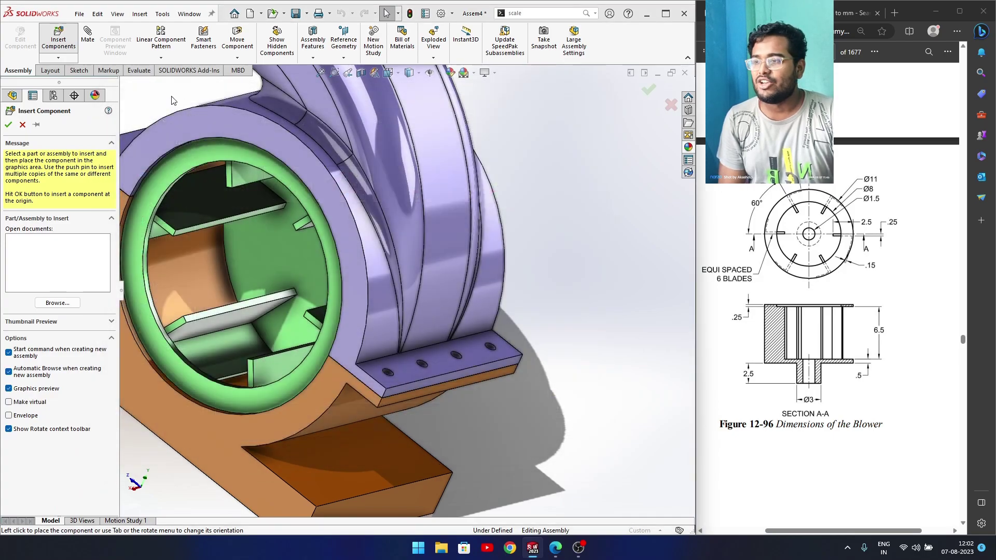
{"action": "left_click", "coordinate": [23, 125]}
Insert a new virtual part into the assembly, placing it in the empty graphics area
{"action": "left_click", "coordinate": [57, 57]}
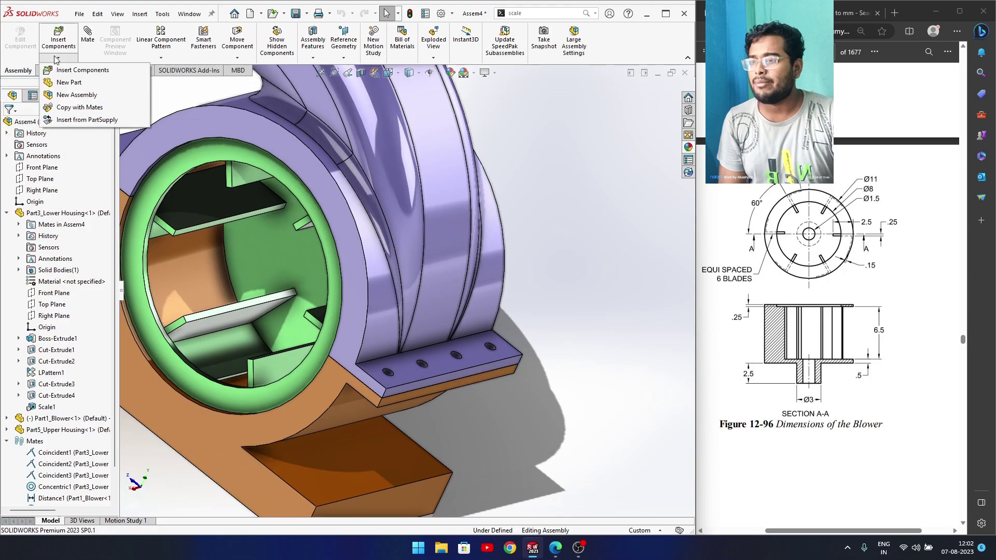
{"action": "left_click", "coordinate": [70, 83]}
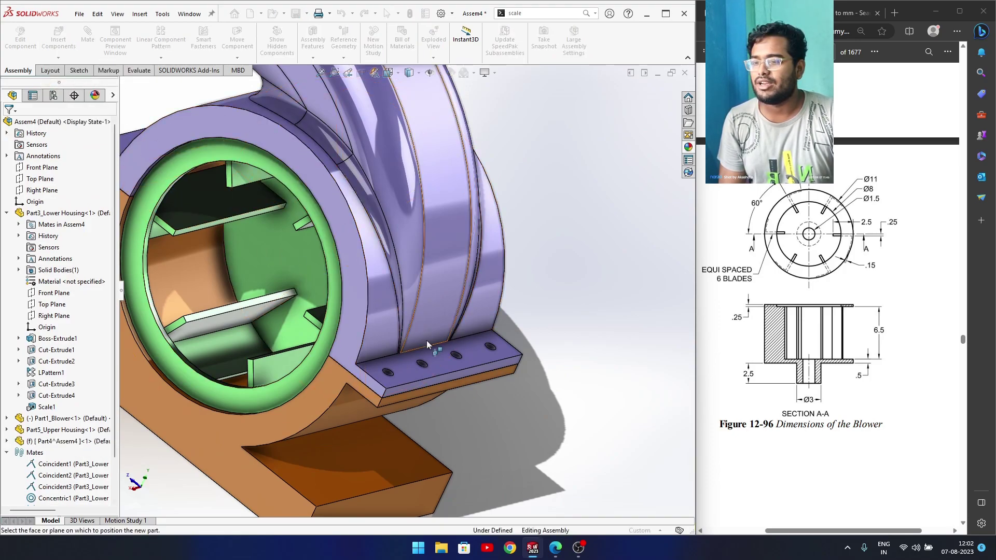
{"action": "left_click", "coordinate": [573, 261]}
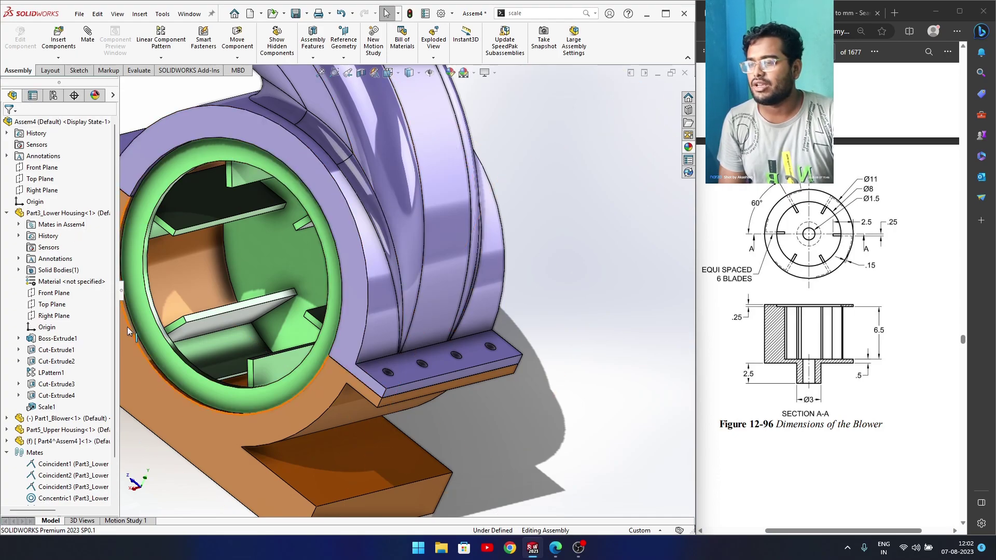
{"action": "left_click_drag", "start_coordinate": [116, 335], "coordinate": [116, 355]}
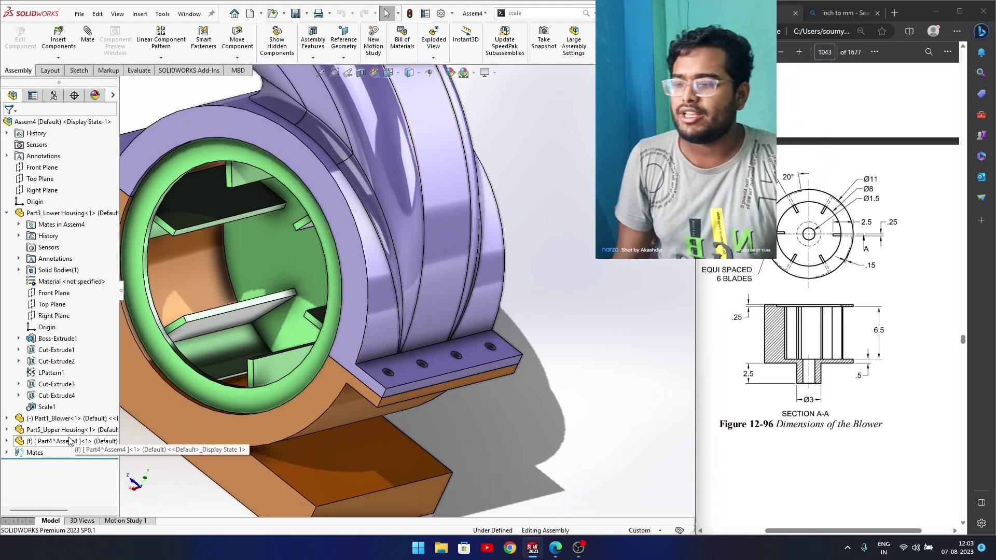
Open the new part for in-context editing within the assembly
{"action": "left_click", "coordinate": [69, 441]}
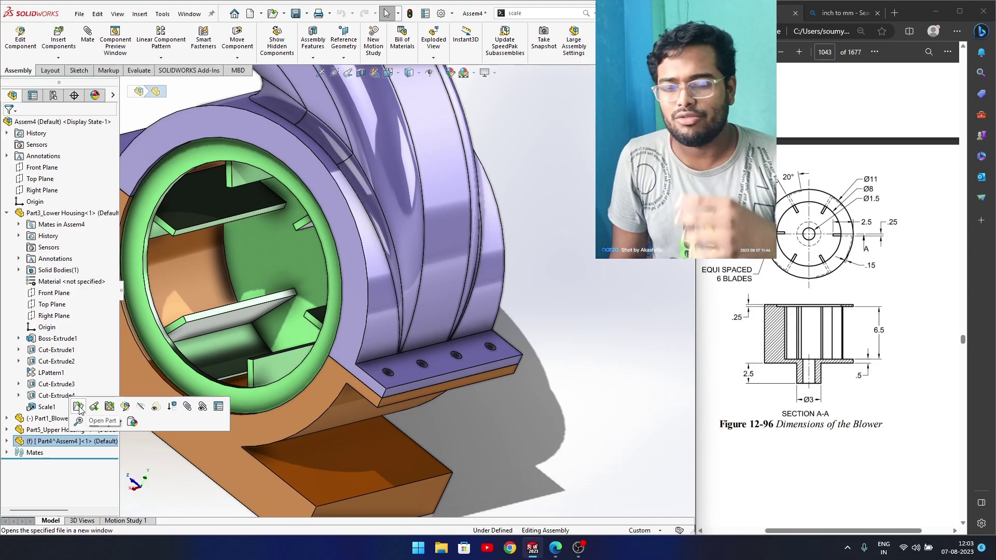
{"action": "left_click", "coordinate": [126, 407]}
{"action": "middle_click_drag", "start_coordinate": [432, 438], "coordinate": [420, 316]}
{"action": "scroll", "coordinate": [419, 317], "scroll_direction": "down", "scroll_amount": 5}
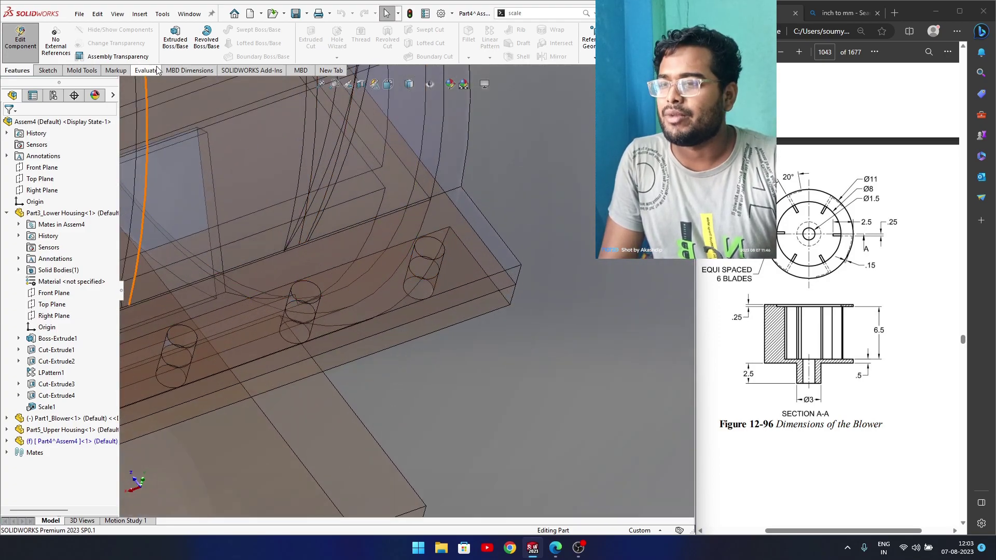
Start a sketch for the new part on the top face of the upper housing's bolt-hole flange
{"action": "left_click", "coordinate": [48, 70]}
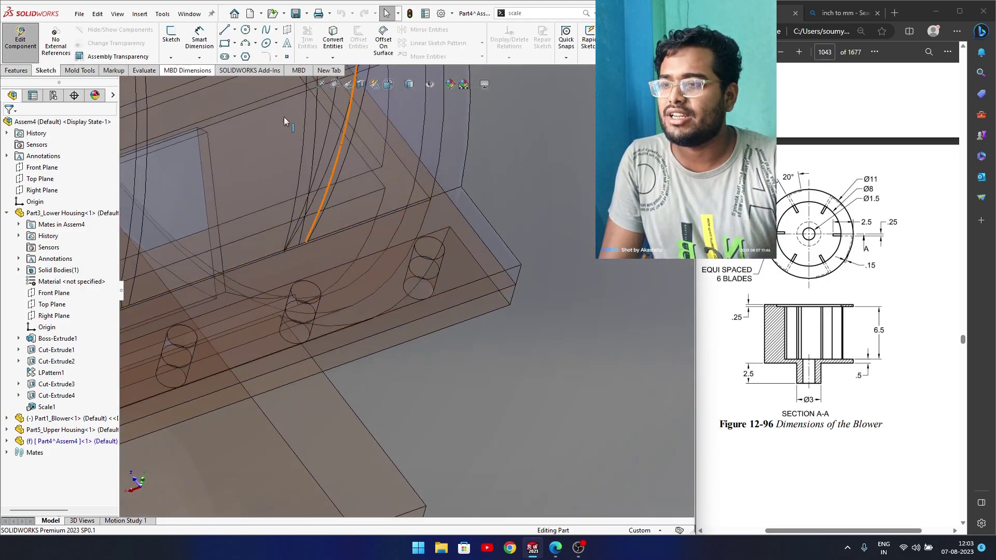
{"action": "left_click", "coordinate": [456, 252]}
{"action": "left_click", "coordinate": [498, 221]}
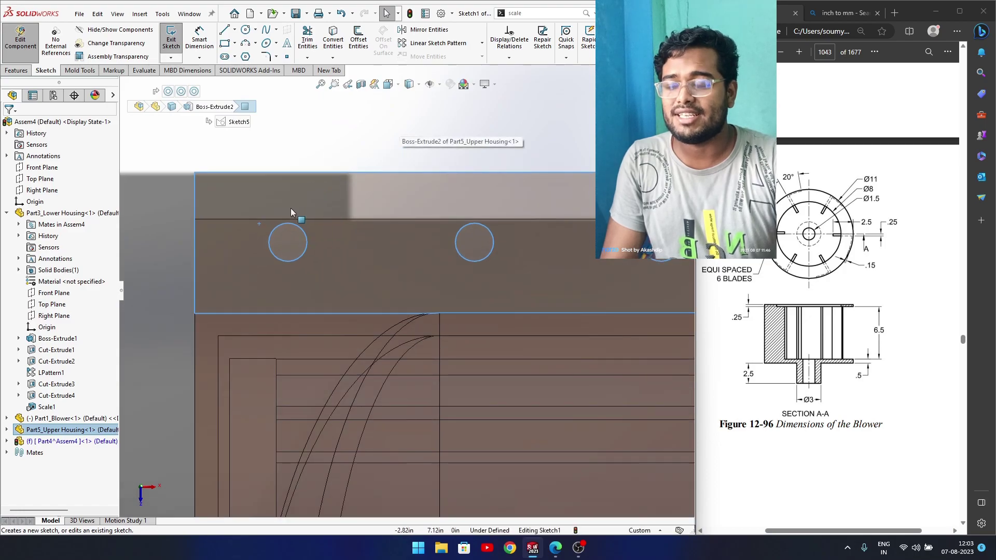
Sketch two concentric circles centred on the flange's first bolt hole, with radii of about 0.27 in and 0.41 in
{"action": "right_click_drag", "start_coordinate": [304, 151], "coordinate": [345, 143]}
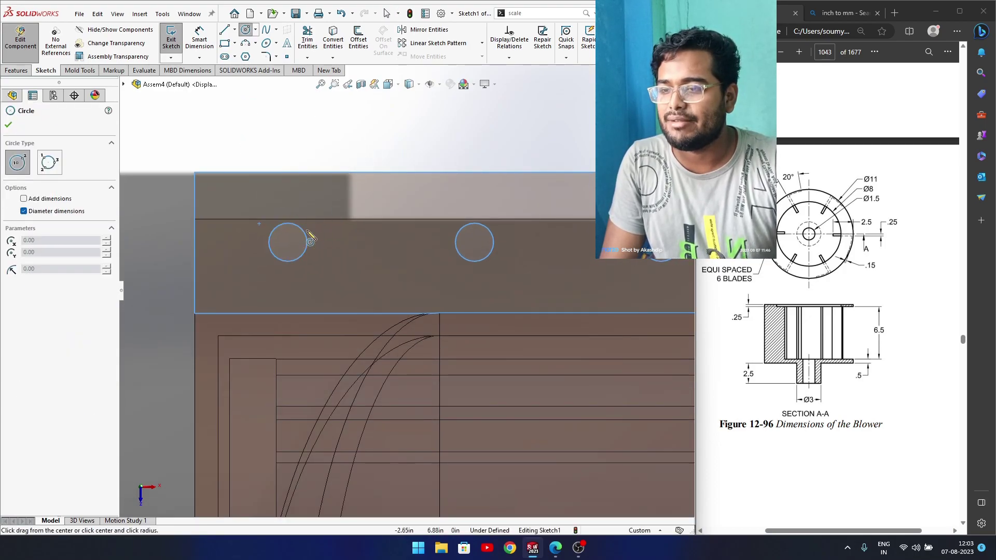
{"action": "left_click", "coordinate": [288, 242]}
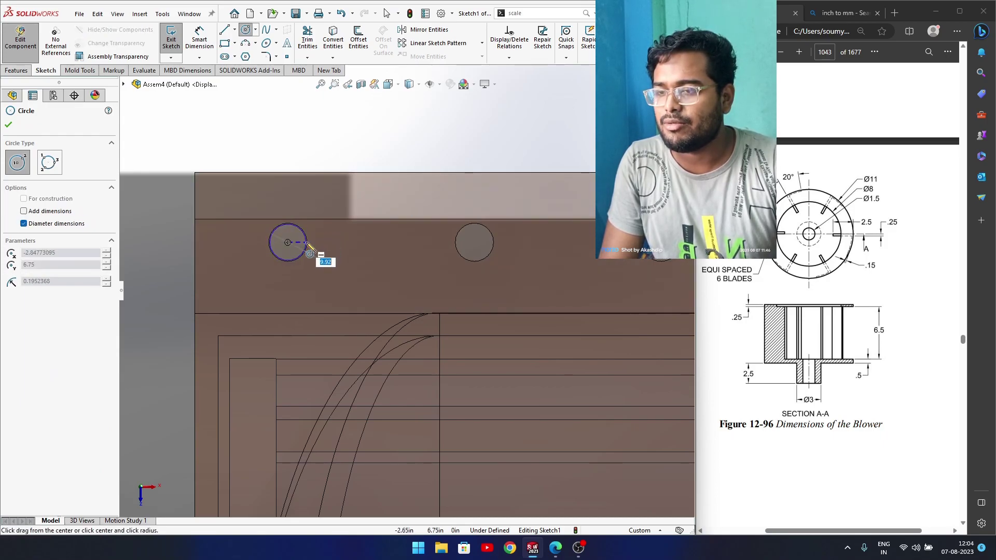
{"action": "scroll", "coordinate": [325, 253], "scroll_direction": "down", "scroll_amount": 4}
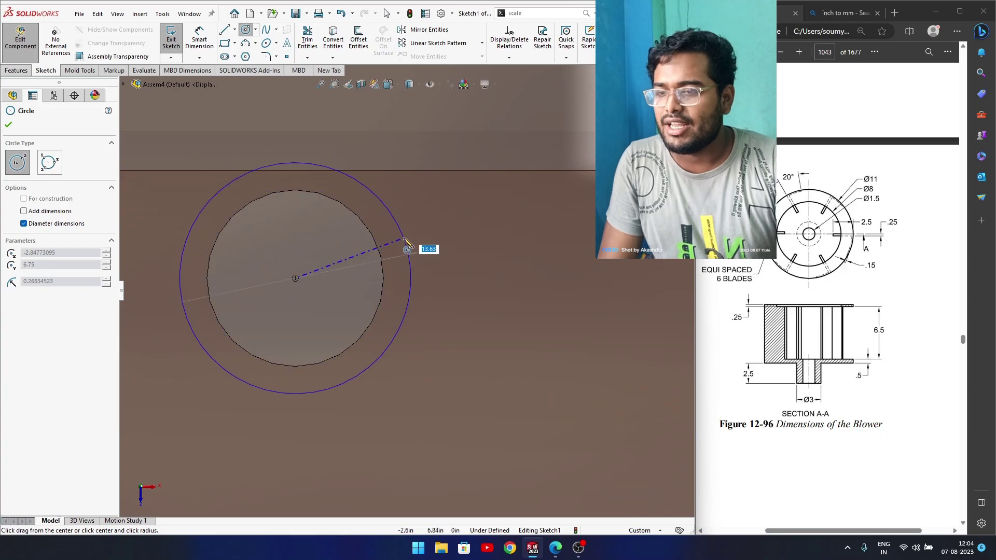
{"action": "left_click", "coordinate": [407, 250]}
{"action": "left_click", "coordinate": [296, 279]}
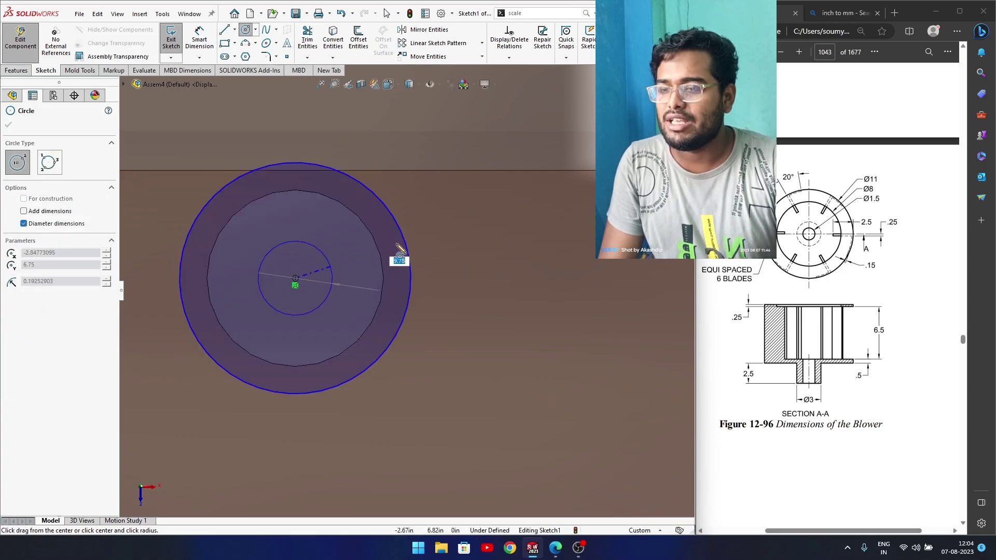
{"action": "left_click", "coordinate": [466, 223]}
{"action": "scroll", "coordinate": [502, 286], "scroll_direction": "up", "scroll_amount": 3}
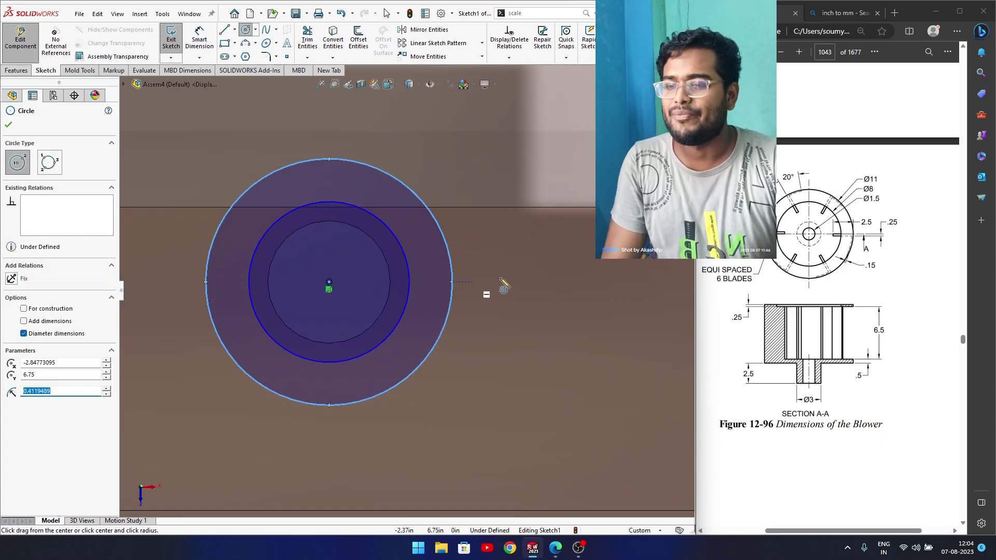
{"action": "scroll", "coordinate": [484, 248], "scroll_direction": "up", "scroll_amount": 1}
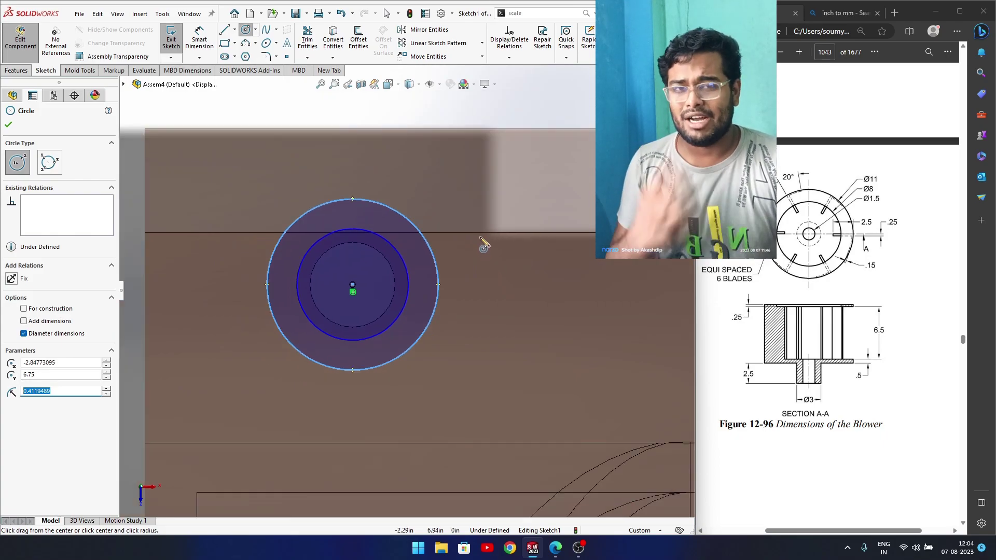
{"action": "right_click_drag", "start_coordinate": [478, 271], "coordinate": [481, 270]}
{"action": "key", "text": "Escape"}
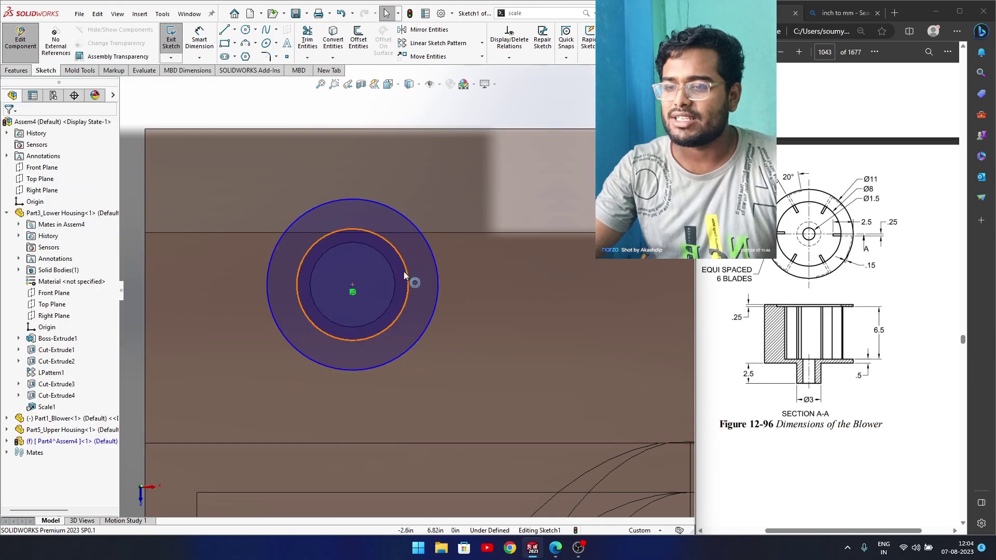
Make the smaller sketch circle equal to the bolt hole's edge and exit the sketch
{"action": "left_click", "coordinate": [394, 281]}
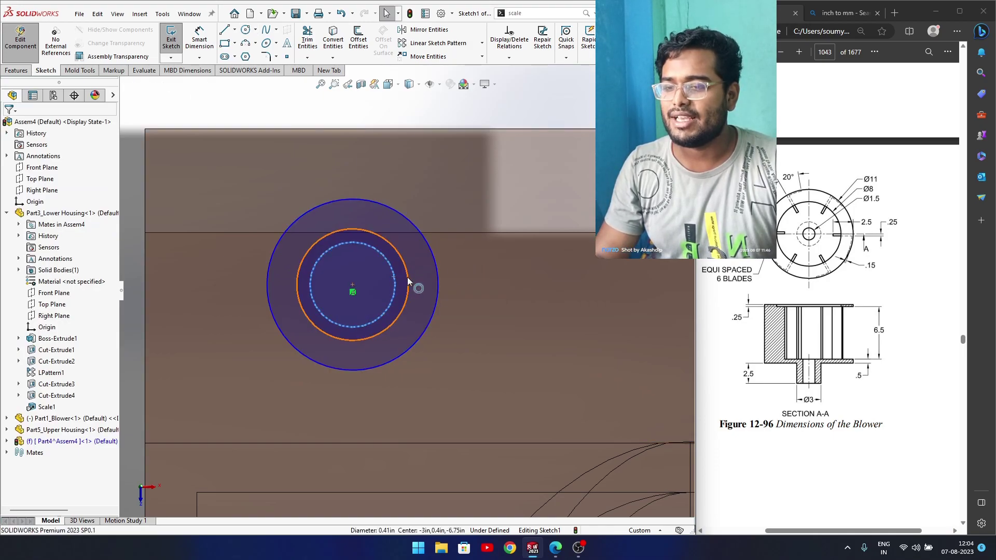
{"action": "left_click", "coordinate": [407, 280]}
{"action": "left_click", "coordinate": [437, 272], "text": "ctrl"}
{"action": "left_click", "coordinate": [484, 232]}
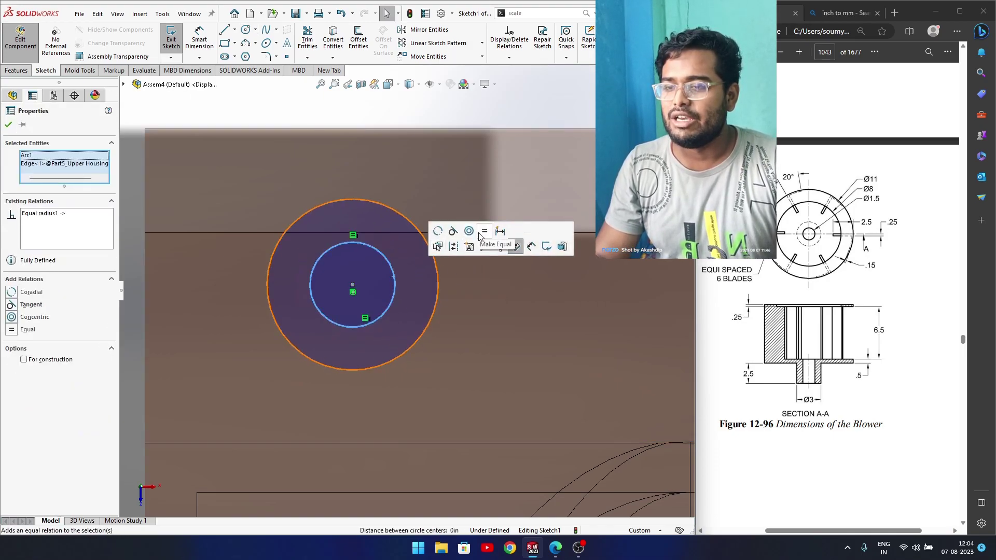
{"action": "scroll", "coordinate": [468, 308], "scroll_direction": "up", "scroll_amount": 3}
{"action": "left_click", "coordinate": [418, 168]}
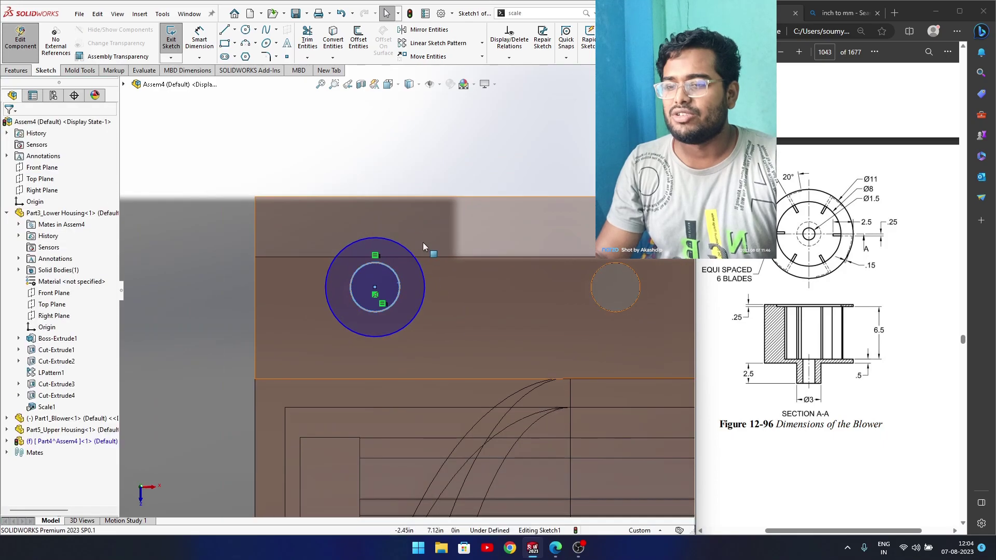
{"action": "left_click", "coordinate": [677, 92]}
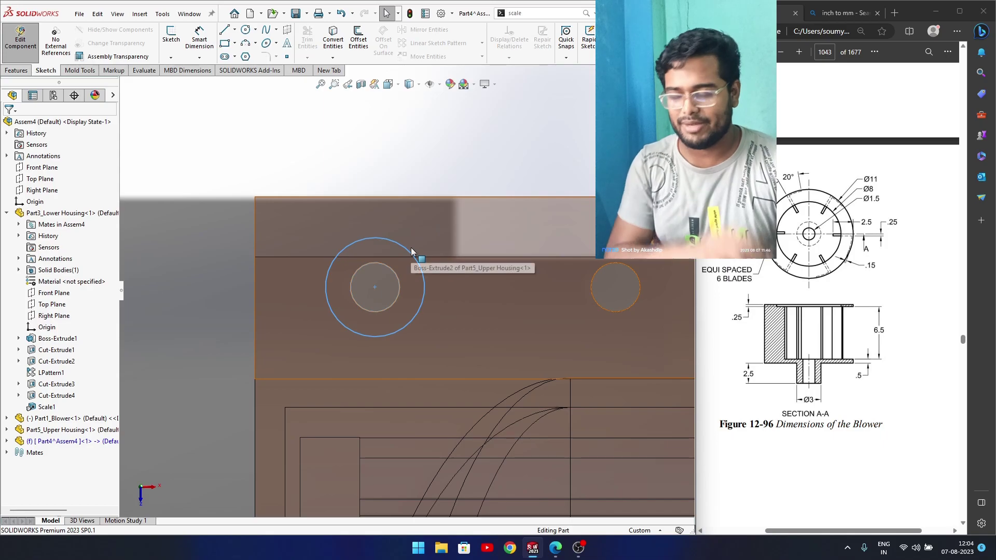
{"action": "middle_click_drag", "start_coordinate": [400, 285], "coordinate": [93, 137]}
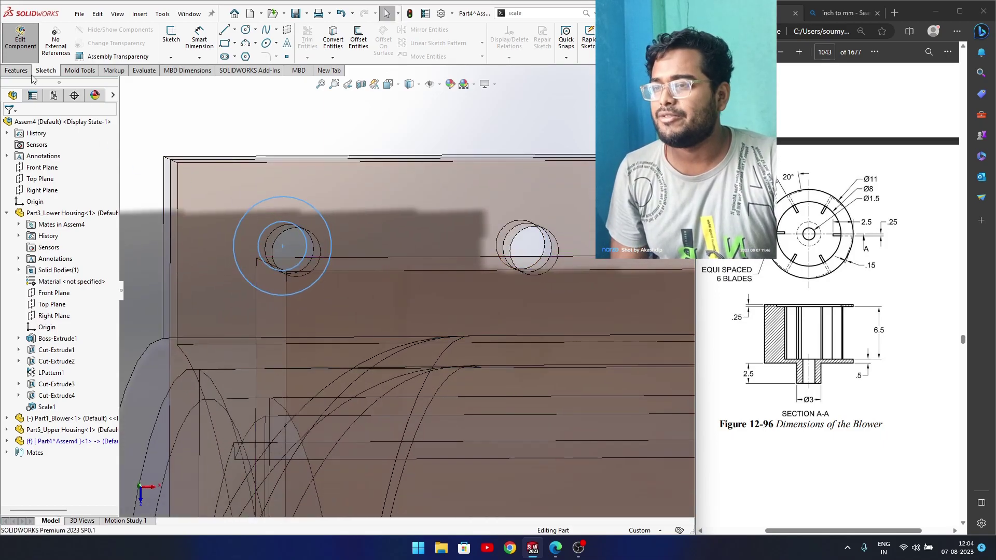
{"action": "left_click", "coordinate": [16, 70]}
{"action": "mouse_move", "coordinate": [196, 204]}
{"action": "middle_mouse_down"}
{"action": "mouse_move", "coordinate": [310, 248]}
{"action": "mouse_move", "coordinate": [312, 267]}
{"action": "mouse_move", "coordinate": [420, 309]}
{"action": "middle_mouse_up"}
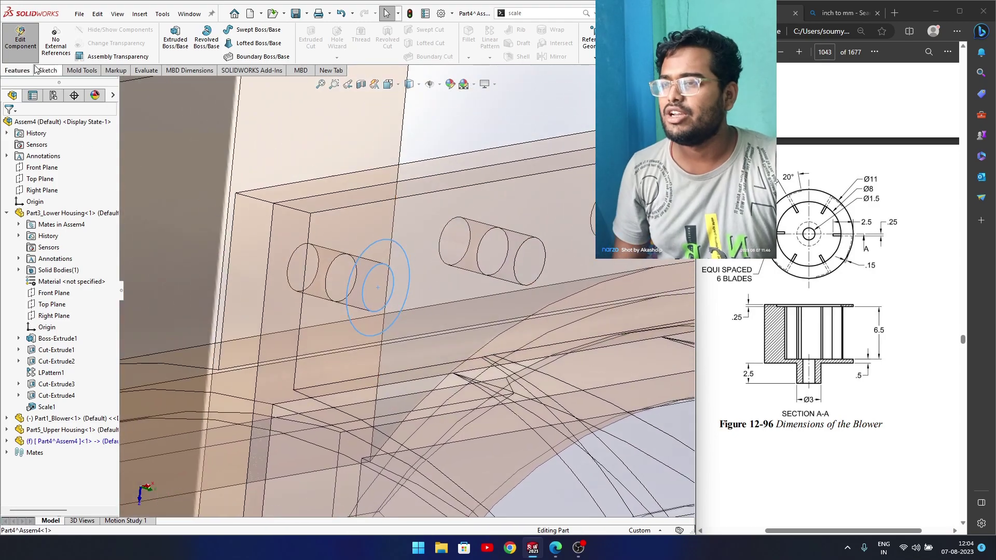
{"action": "left_click", "coordinate": [374, 282]}
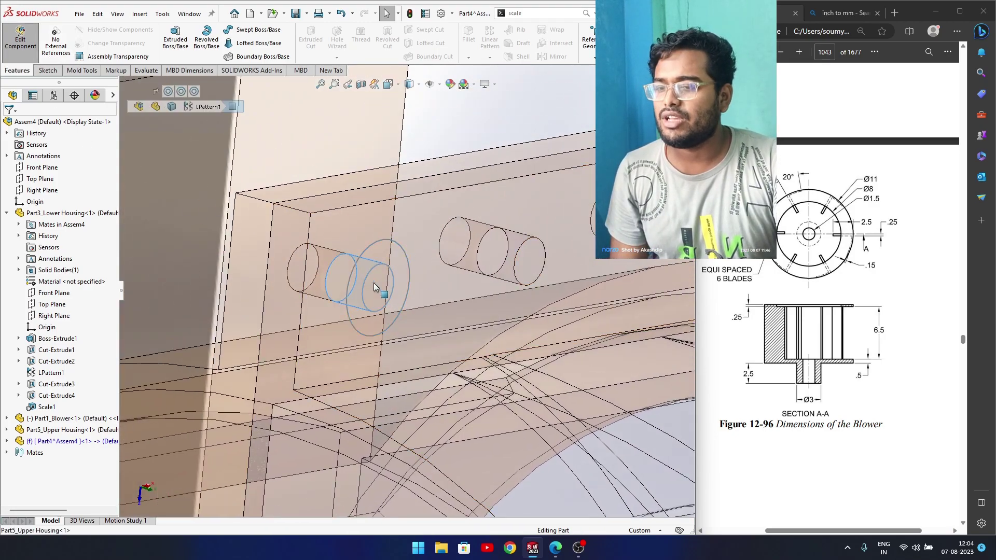
{"action": "middle_click_drag", "start_coordinate": [362, 303], "coordinate": [347, 321]}
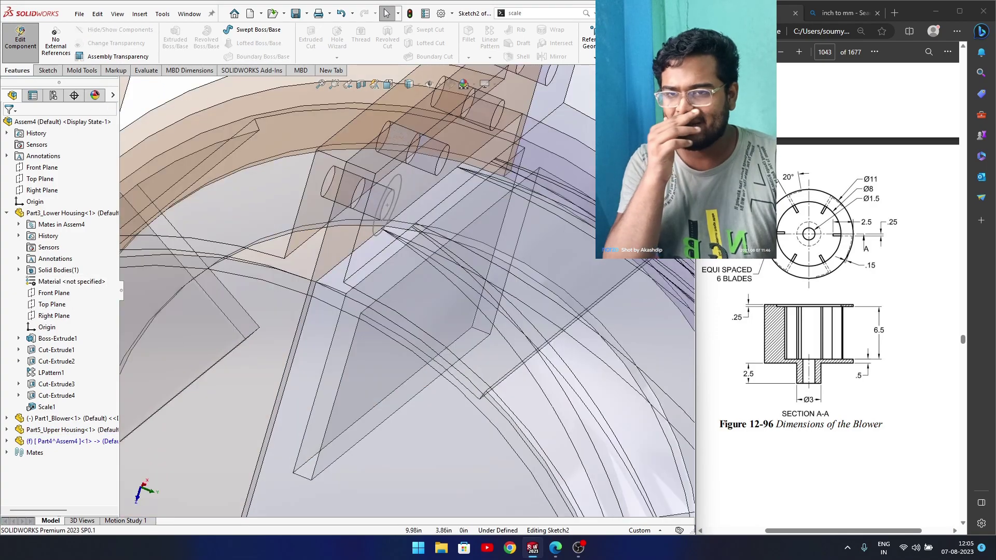
{"action": "left_click", "coordinate": [681, 107]}
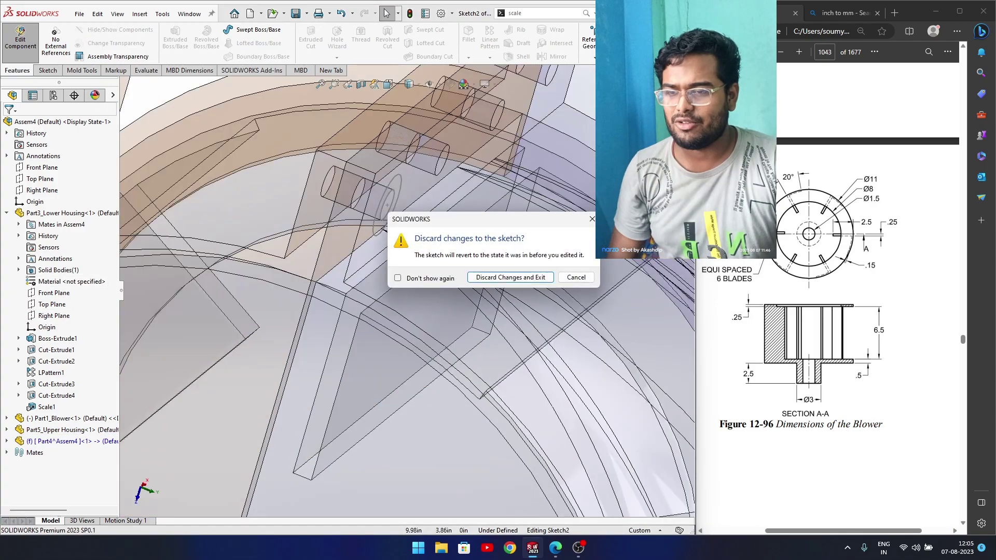
{"action": "left_click", "coordinate": [499, 278]}
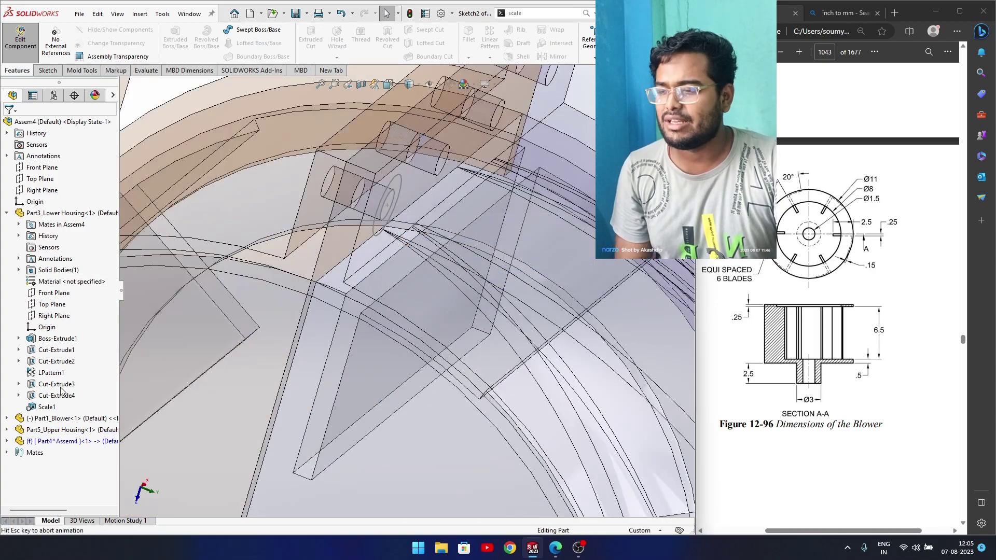
Start a boss extrusion in Part4 using the inner circle contour of the bolt sketch as its profile
{"action": "scroll", "coordinate": [301, 288], "scroll_direction": "down", "scroll_amount": 5}
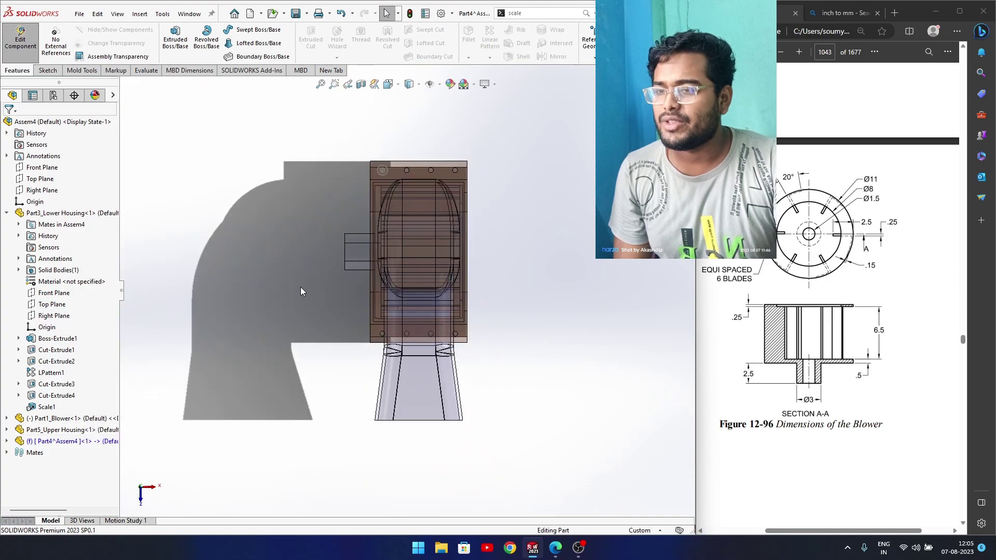
{"action": "middle_click_drag", "start_coordinate": [483, 140], "coordinate": [455, 290], "text": "ctrl"}
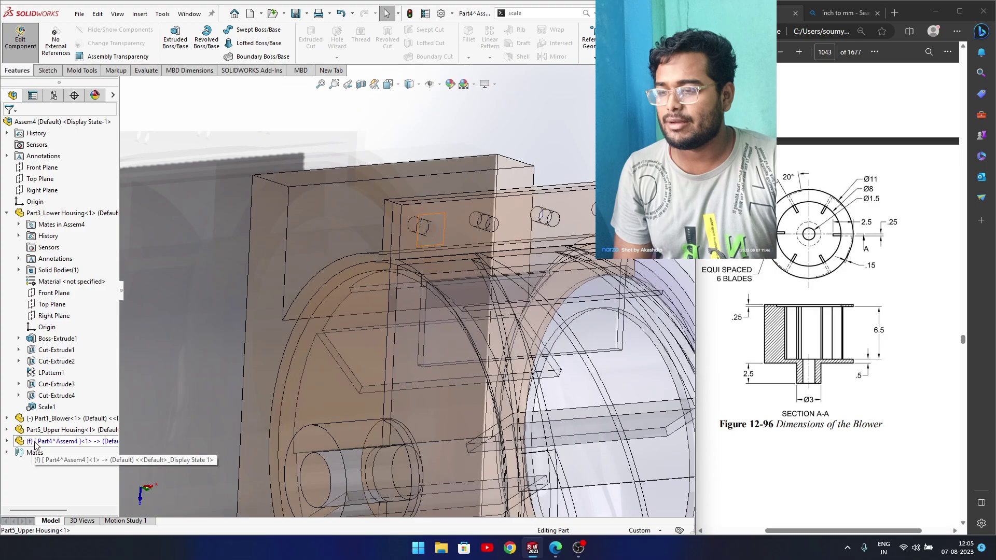
{"action": "left_click", "coordinate": [57, 442]}
{"action": "left_click", "coordinate": [175, 40]}
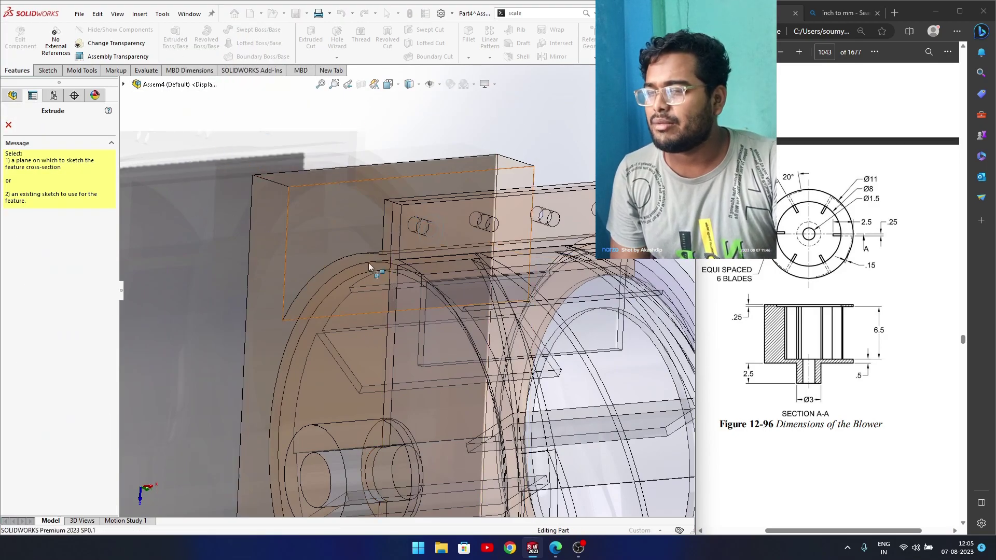
{"action": "scroll", "coordinate": [435, 233], "scroll_direction": "down", "scroll_amount": 5}
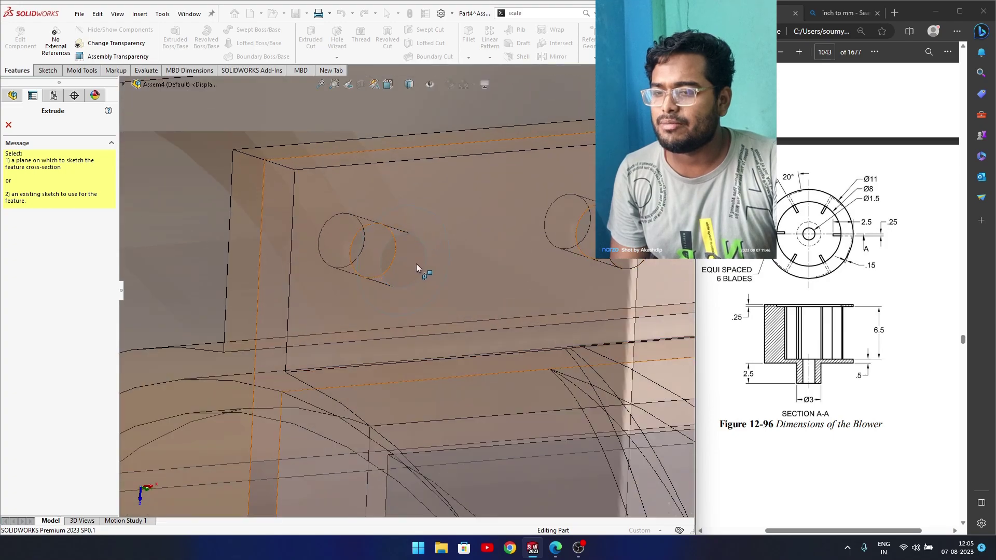
{"action": "key", "text": "Escape"}
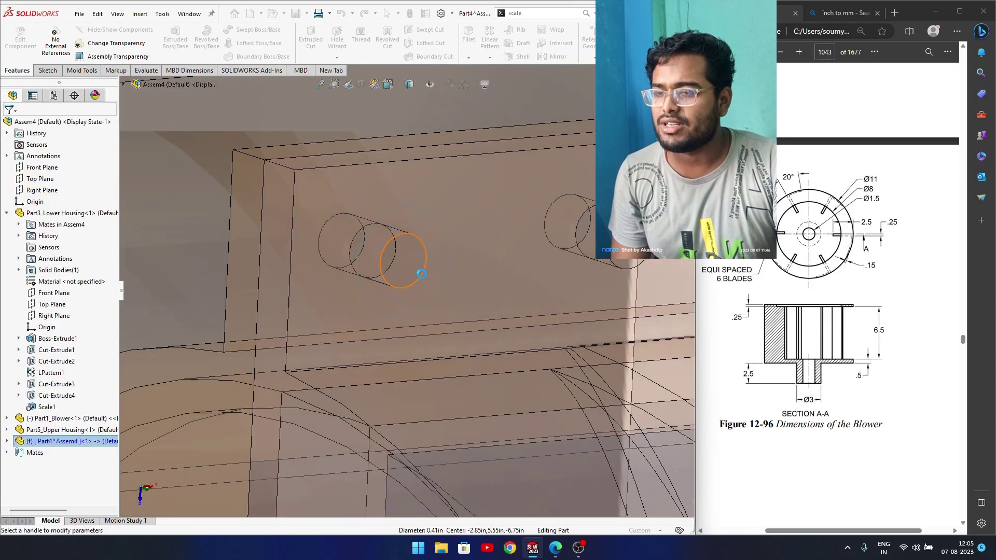
{"action": "middle_click_drag", "start_coordinate": [388, 276], "coordinate": [419, 289]}
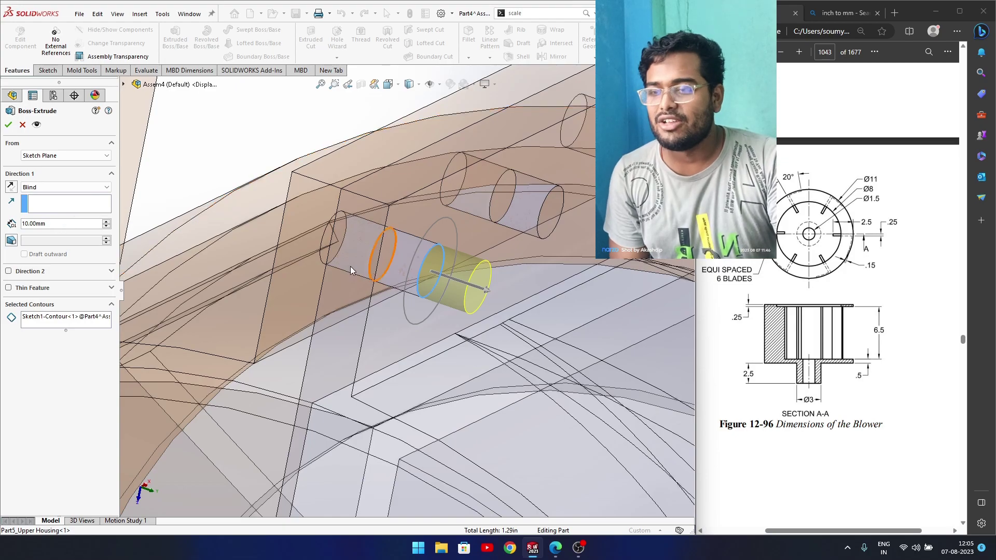
Reverse the extrusion so it runs through the flange holes, and create the bolt shank with a blind depth of 30 mm
{"action": "left_click", "coordinate": [10, 187]}
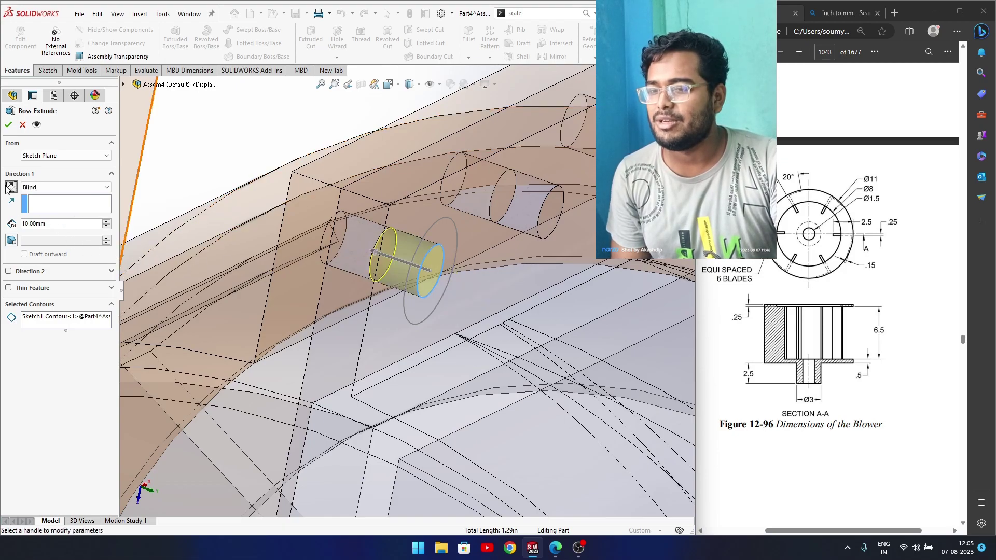
{"action": "left_click", "coordinate": [106, 222]}
{"action": "left_click", "coordinate": [106, 222]}
{"action": "left_click", "coordinate": [107, 222]}
{"action": "left_click", "coordinate": [107, 222]}
{"action": "left_click", "coordinate": [106, 221]}
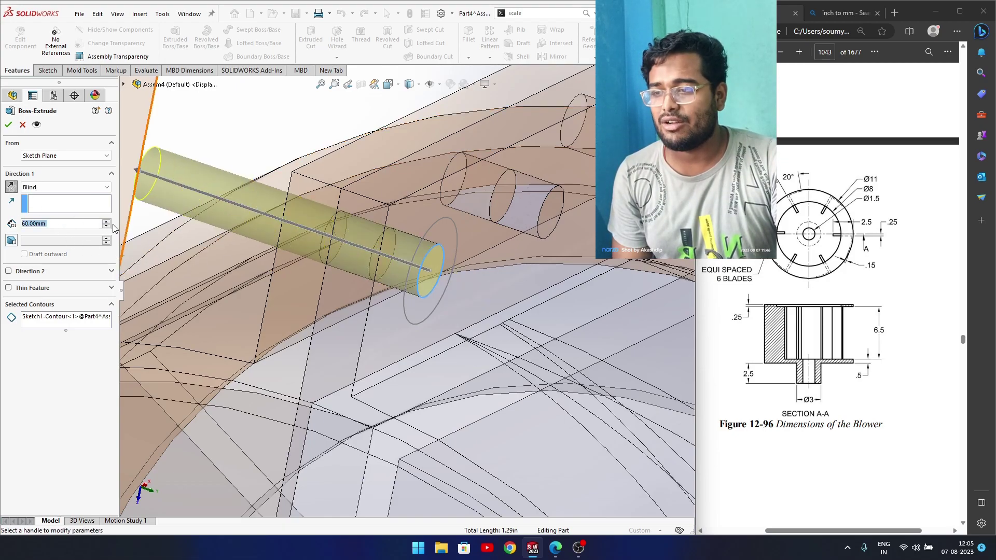
{"action": "left_click", "coordinate": [106, 227]}
{"action": "left_click", "coordinate": [107, 227]}
{"action": "middle_click_drag", "start_coordinate": [181, 269], "coordinate": [73, 239]}
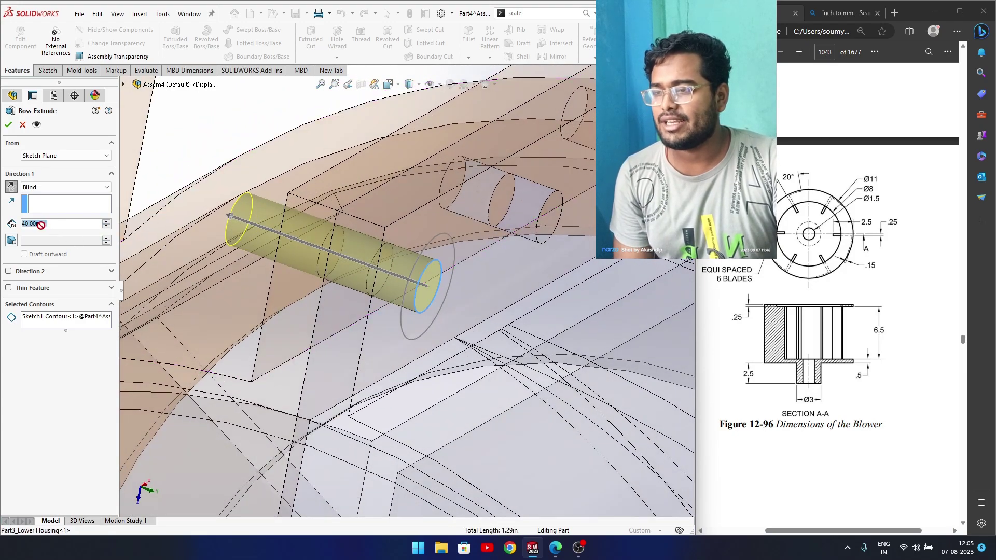
{"action": "left_click", "coordinate": [106, 226]}
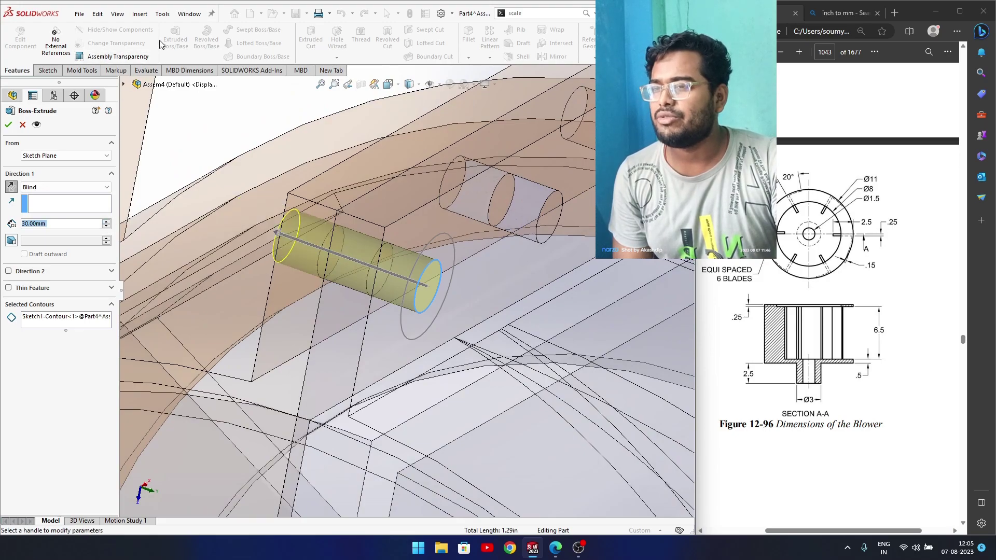
{"action": "left_click", "coordinate": [452, 14]}
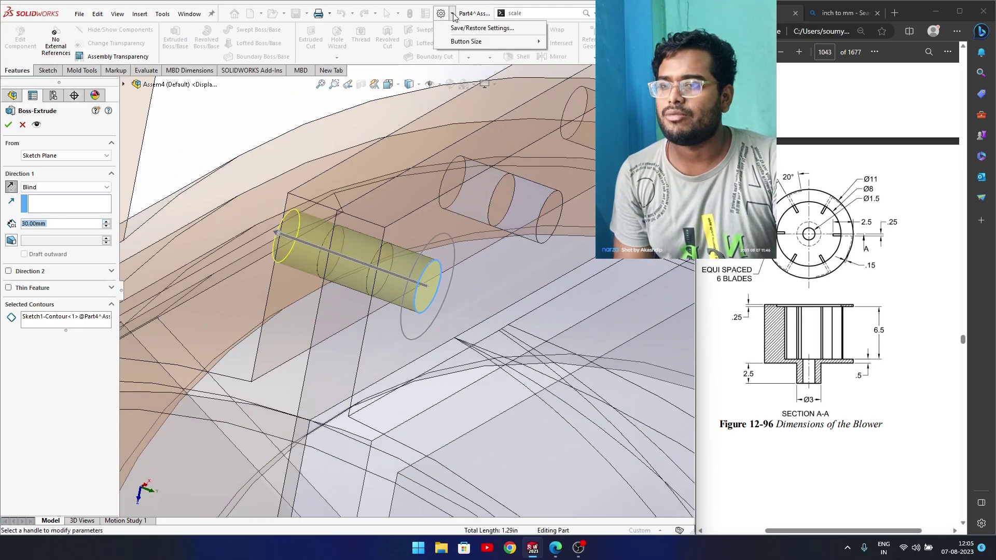
{"action": "left_click", "coordinate": [246, 129]}
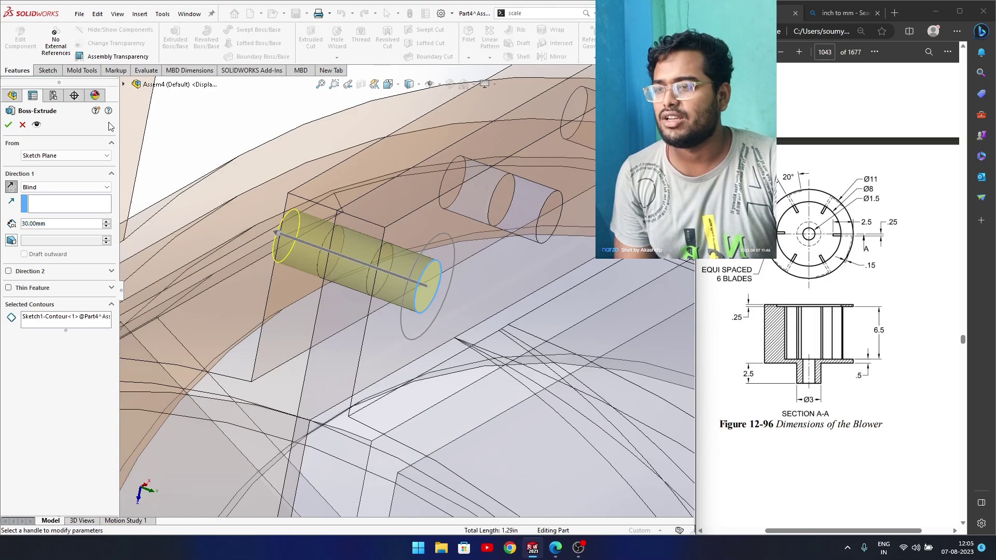
{"action": "left_click", "coordinate": [9, 125]}
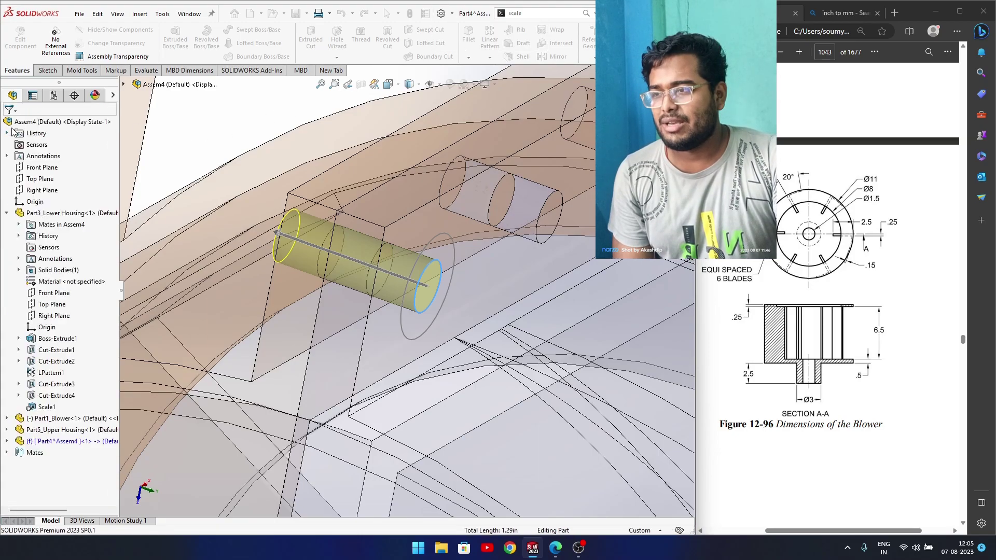
Change the assembly document's basic length unit to inches
{"action": "left_click", "coordinate": [451, 14]}
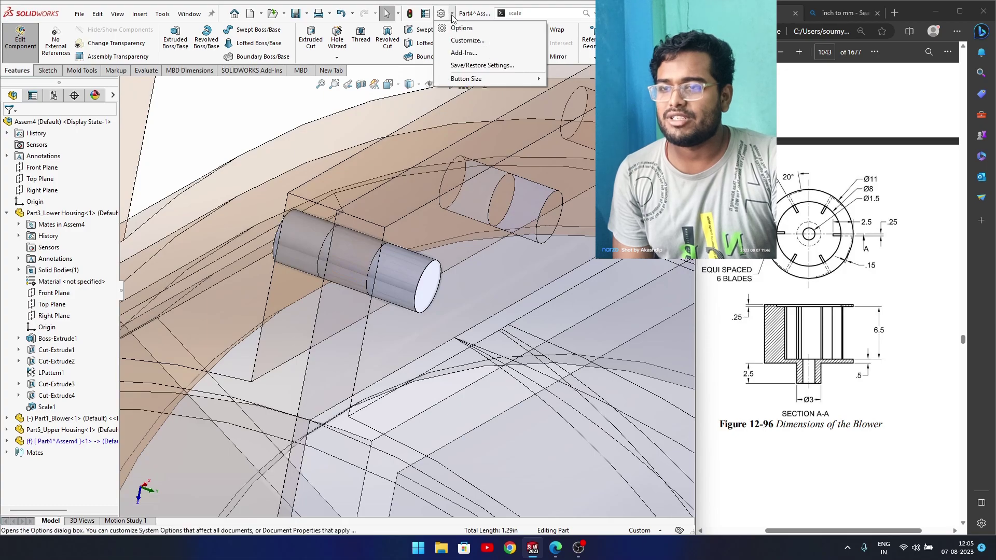
{"action": "left_click", "coordinate": [460, 22]}
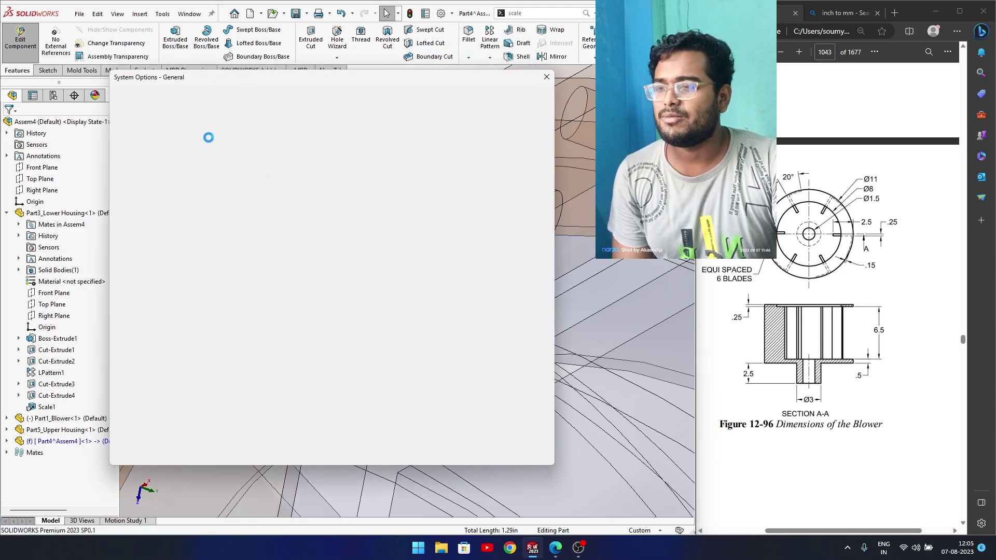
{"action": "left_click", "coordinate": [195, 97]}
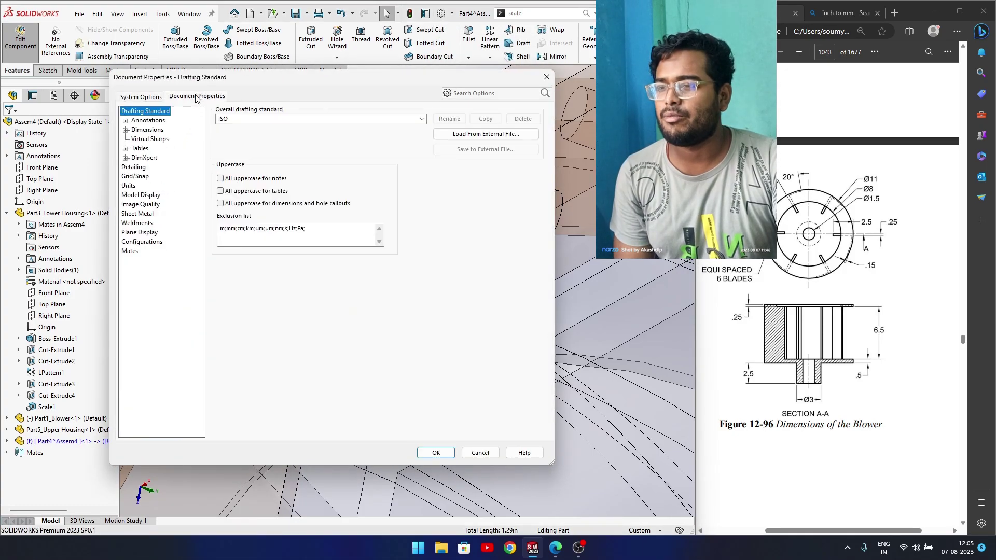
{"action": "left_click", "coordinate": [128, 187]}
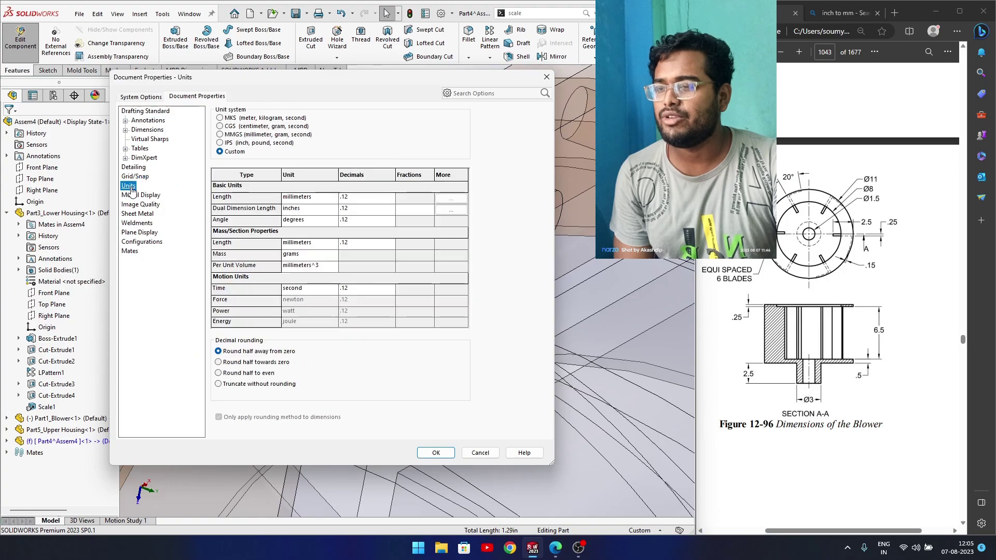
{"action": "left_click", "coordinate": [333, 198]}
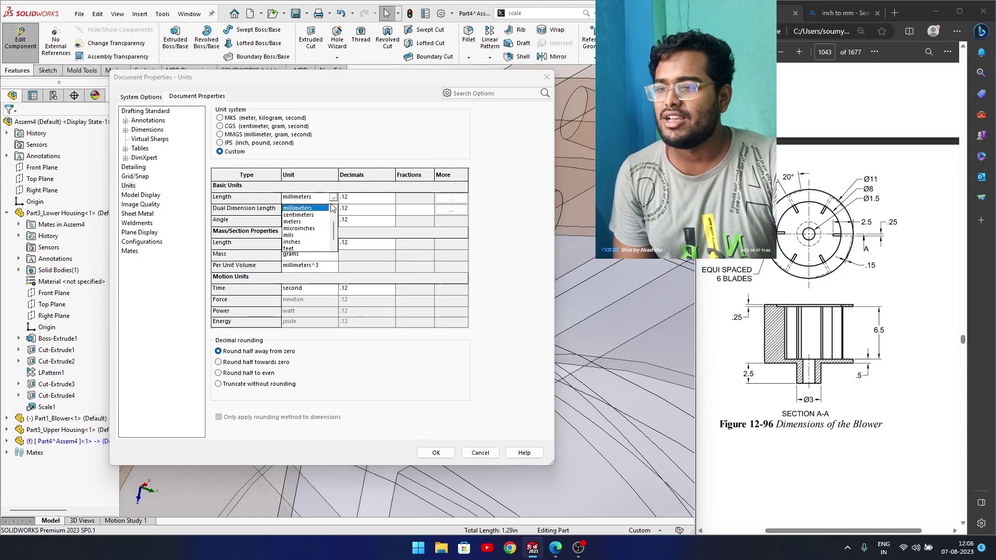
{"action": "left_click", "coordinate": [292, 242]}
{"action": "left_click", "coordinate": [446, 454]}
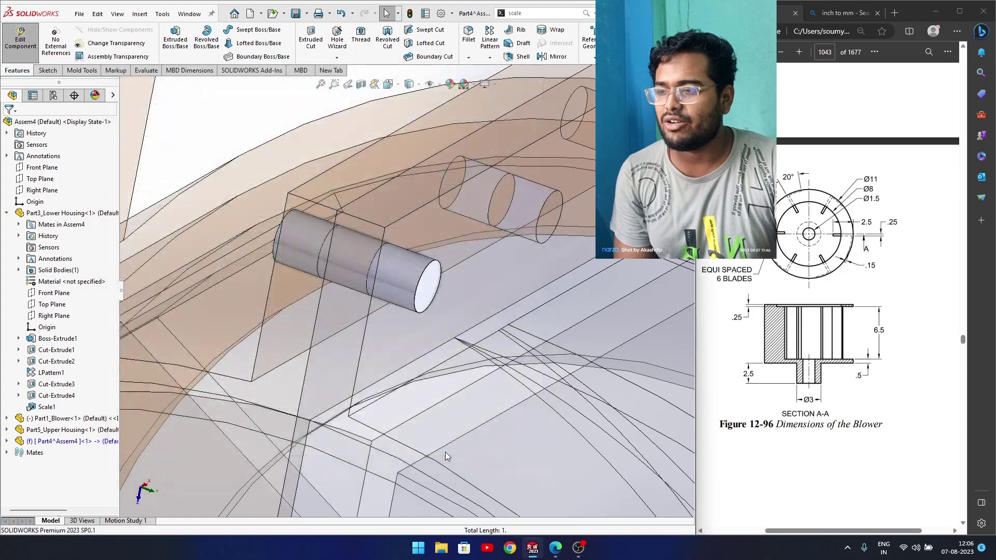
{"action": "left_click", "coordinate": [59, 442]}
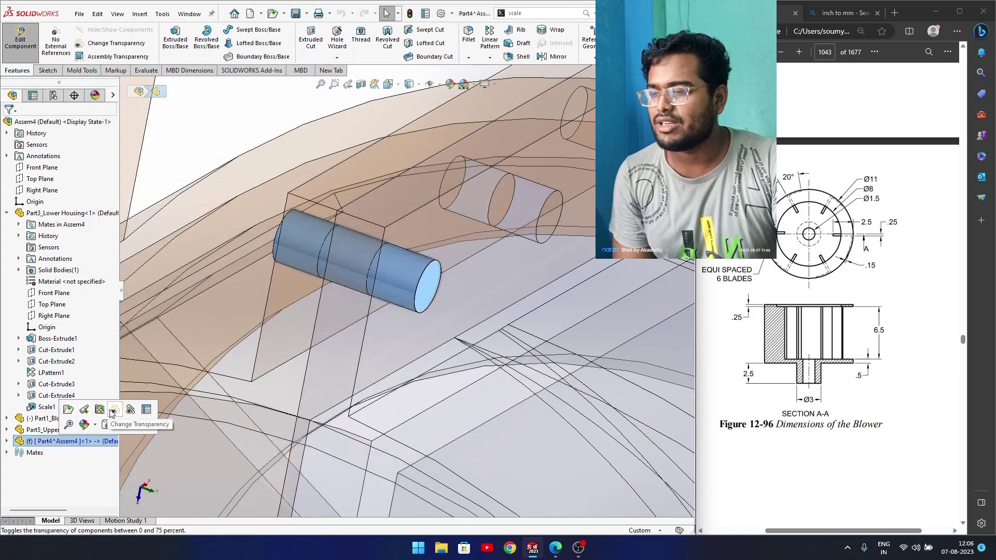
{"action": "left_click", "coordinate": [254, 166]}
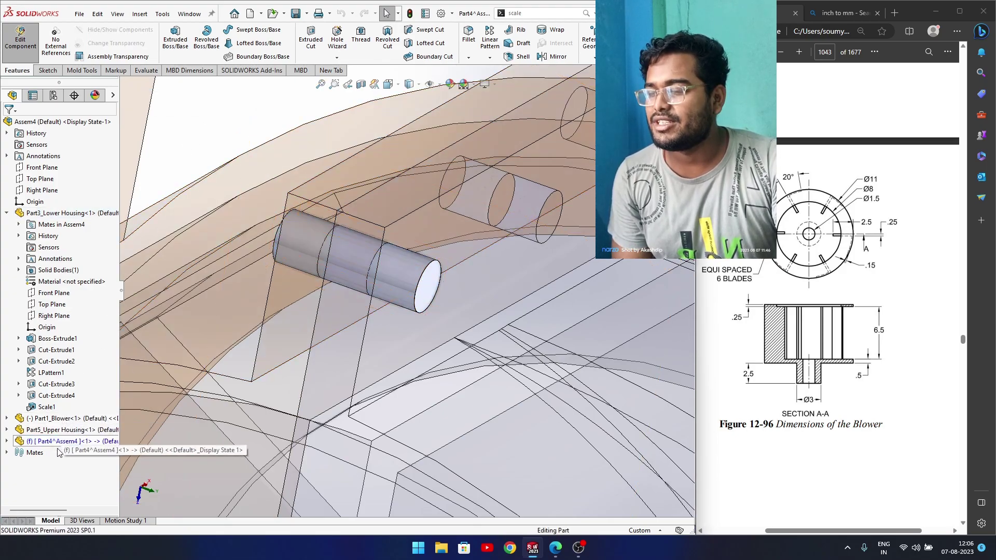
{"action": "left_click", "coordinate": [6, 441]}
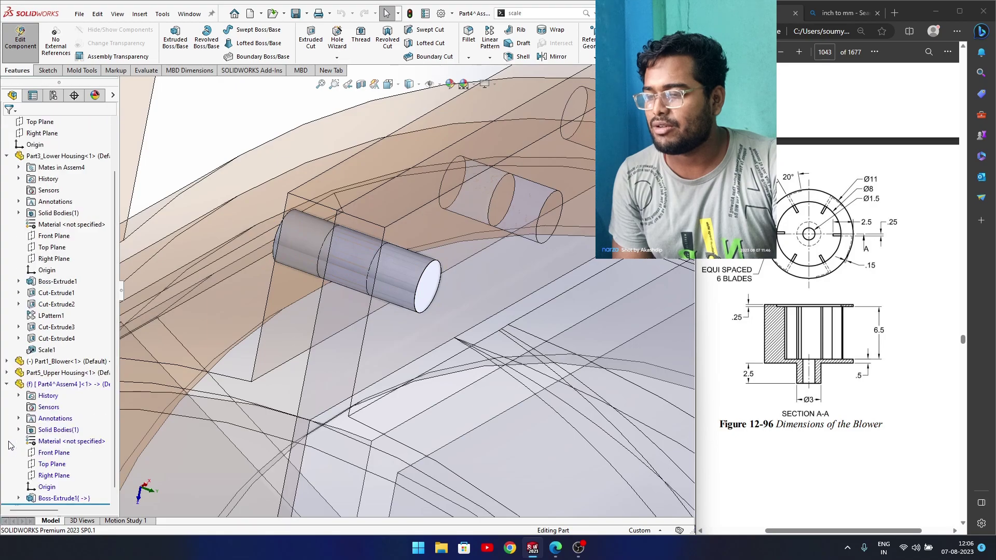
{"action": "left_click", "coordinate": [61, 499]}
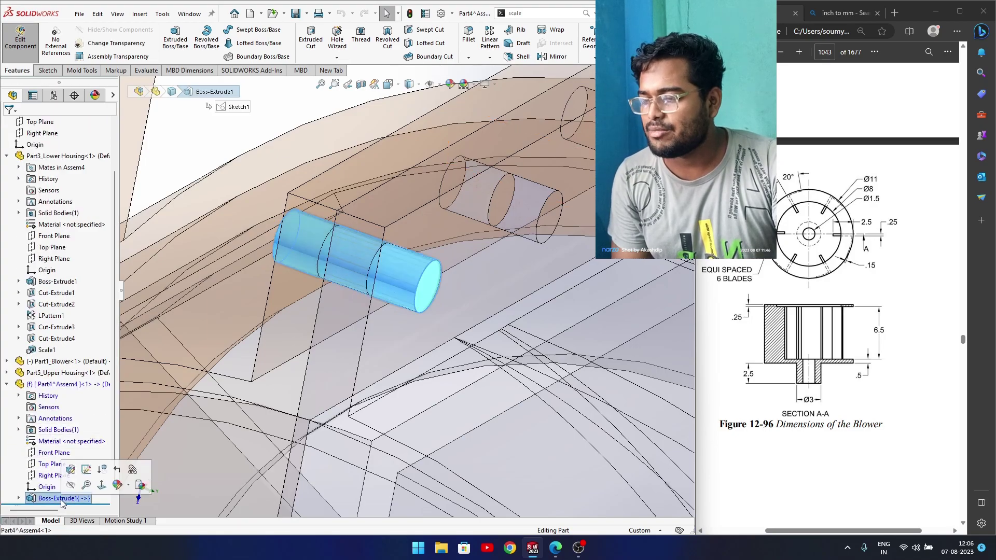
{"action": "left_click", "coordinate": [77, 471]}
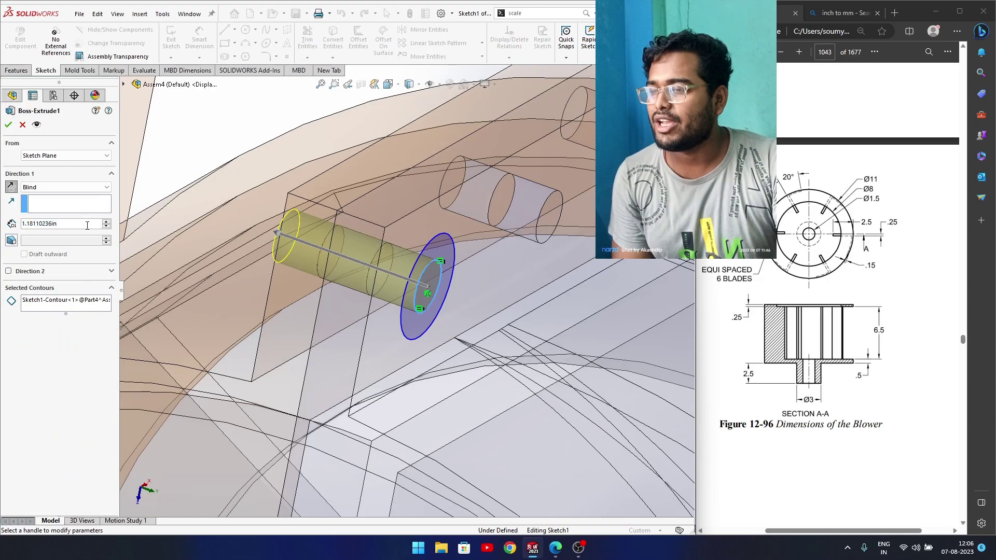
{"action": "left_click", "coordinate": [107, 226]}
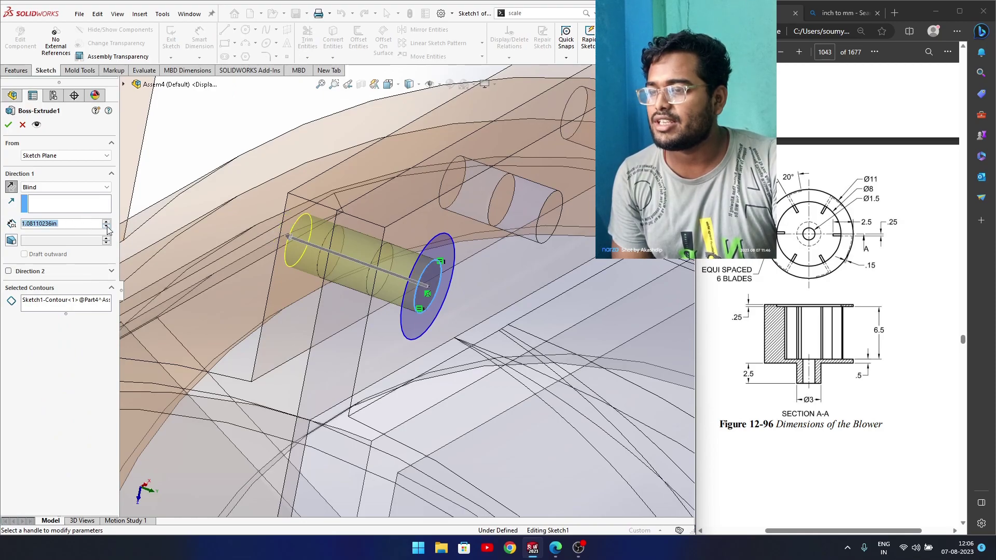
{"action": "left_click", "coordinate": [107, 227]}
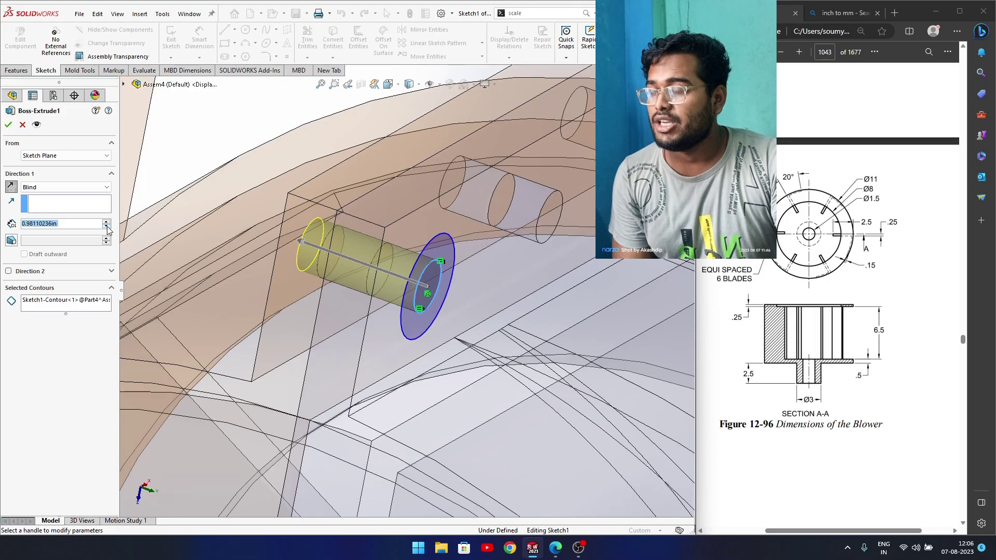
{"action": "left_click", "coordinate": [106, 221]}
{"action": "left_click", "coordinate": [107, 221]}
{"action": "middle_click_drag", "start_coordinate": [305, 289], "coordinate": [341, 298]}
{"action": "left_click", "coordinate": [106, 222]}
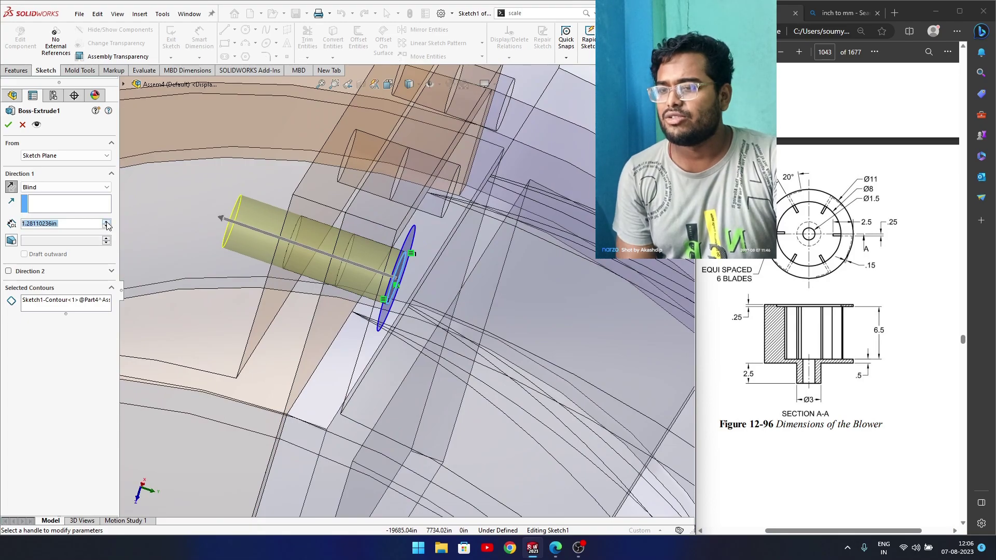
{"action": "left_click", "coordinate": [23, 125]}
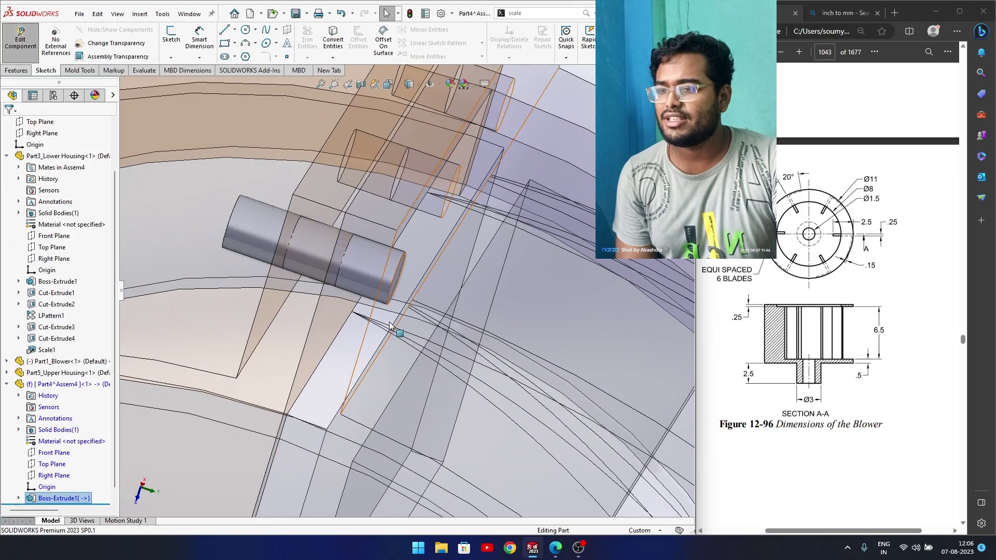
Start a boss extrusion from the bolt shank's existing sketch, using both the inner circle and the surrounding ring regions as profiles
{"action": "middle_click_drag", "start_coordinate": [337, 301], "coordinate": [360, 316]}
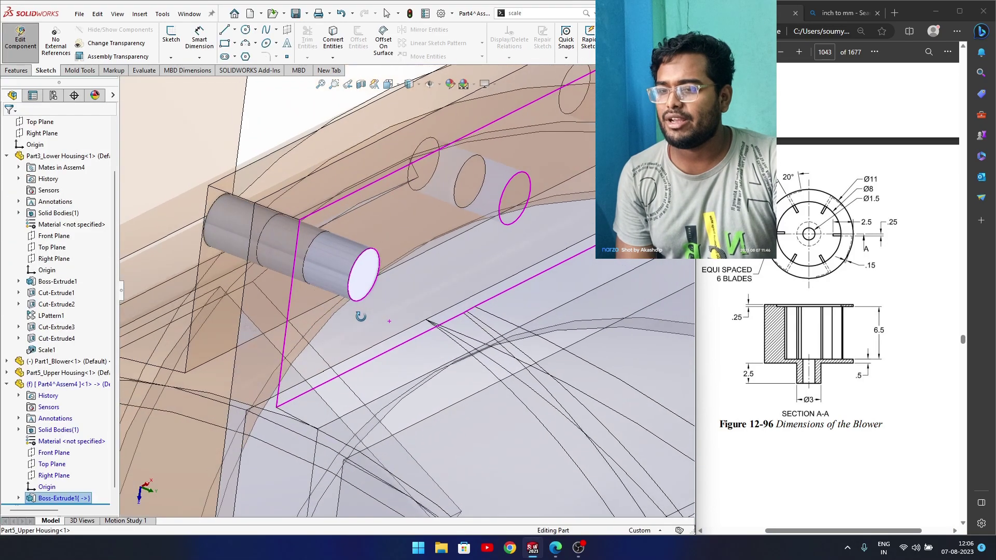
{"action": "left_click", "coordinate": [36, 385]}
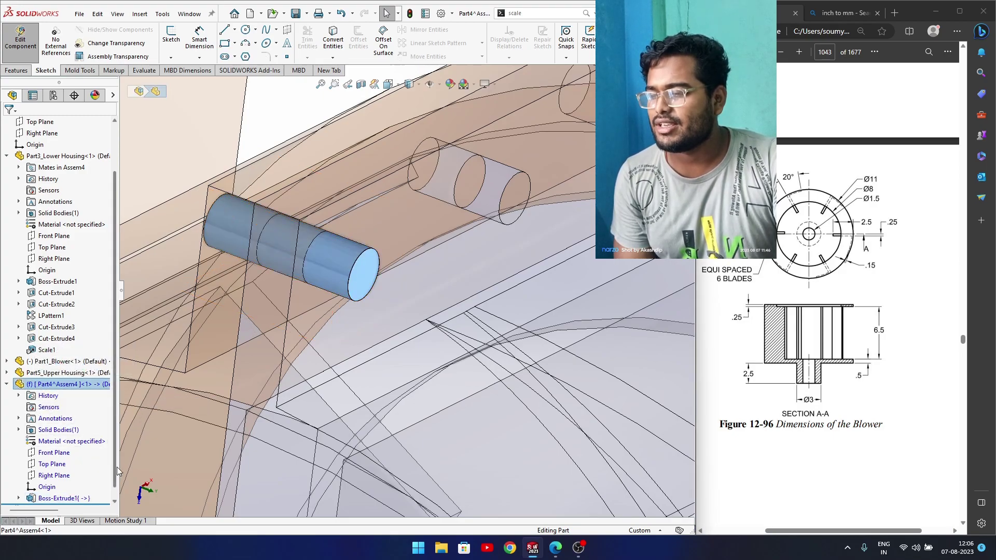
{"action": "scroll", "coordinate": [117, 476], "scroll_direction": "down", "scroll_amount": 1}
{"action": "left_click", "coordinate": [19, 487]}
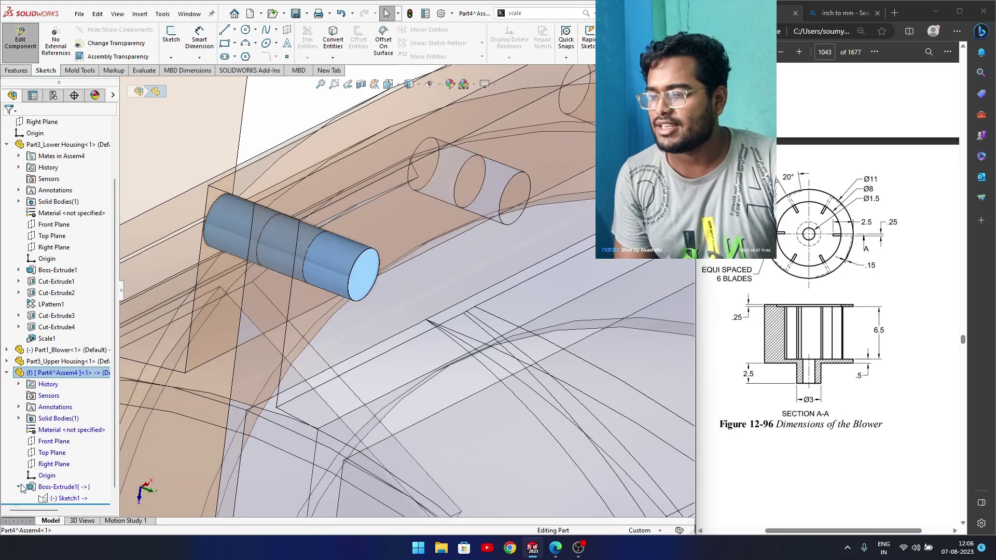
{"action": "left_click", "coordinate": [62, 499]}
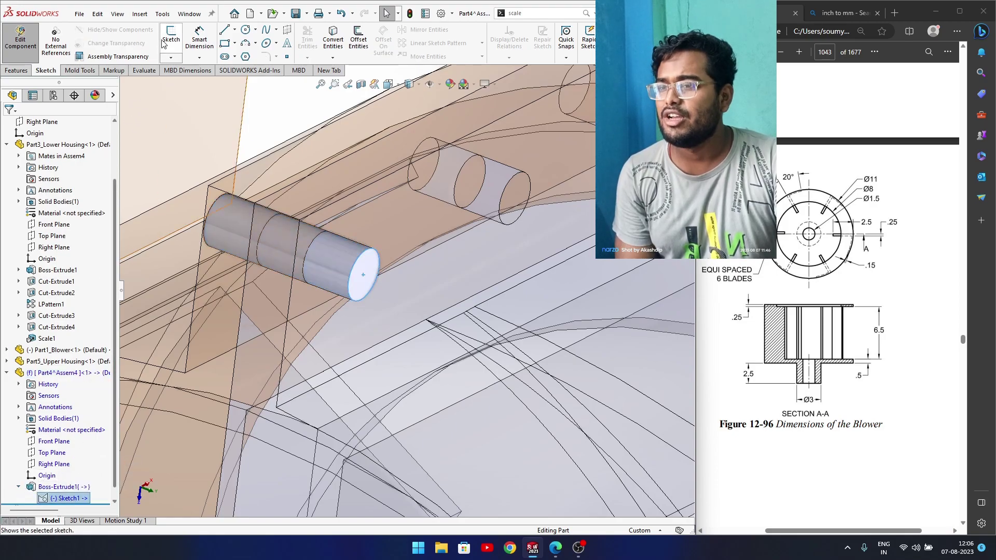
{"action": "left_click", "coordinate": [17, 71]}
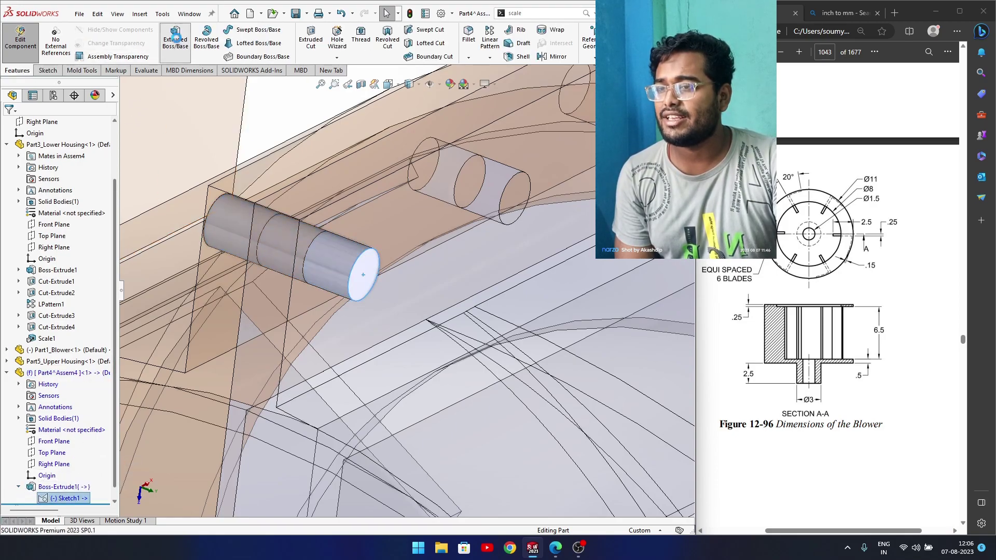
{"action": "left_click", "coordinate": [176, 38]}
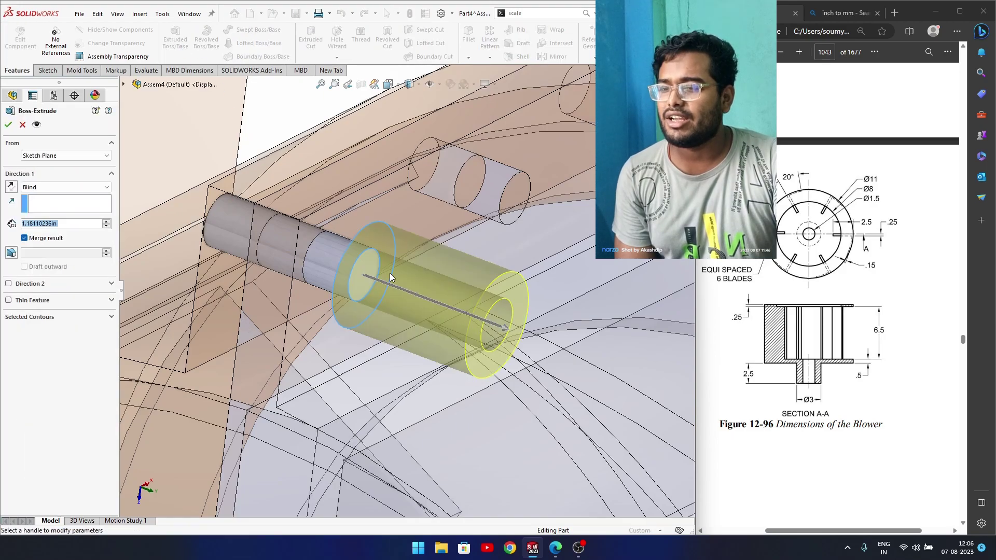
{"action": "middle_click_drag", "start_coordinate": [474, 331], "coordinate": [463, 322]}
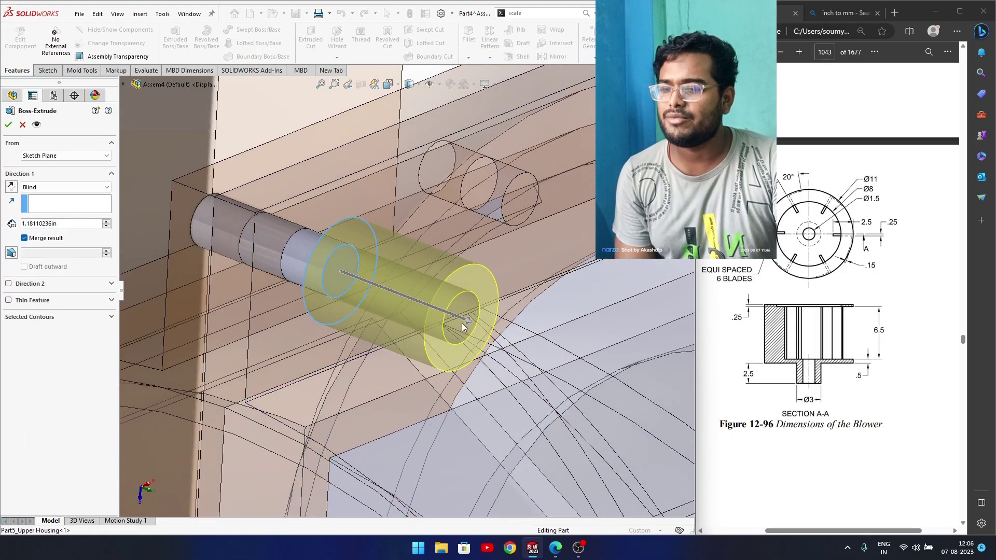
{"action": "left_click", "coordinate": [51, 318]}
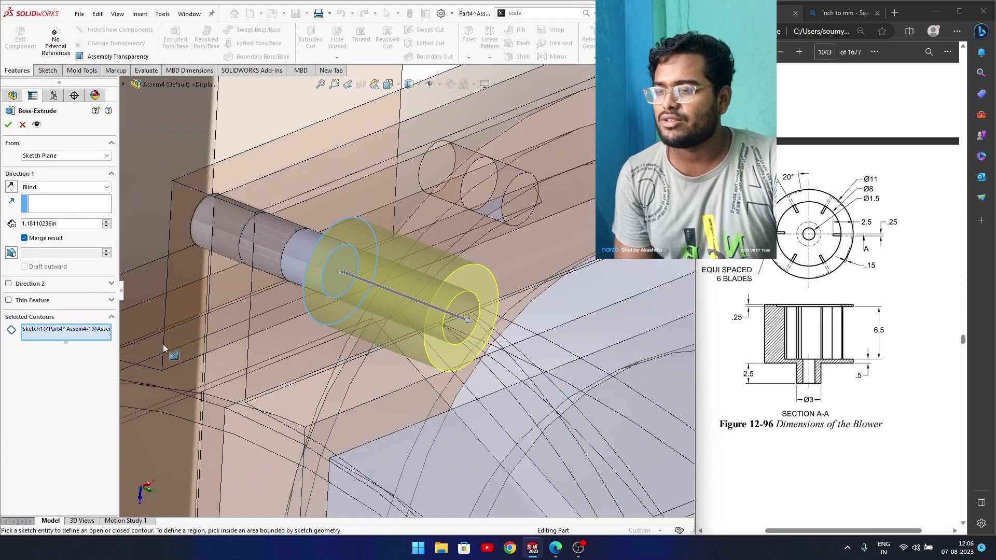
{"action": "left_click", "coordinate": [338, 281]}
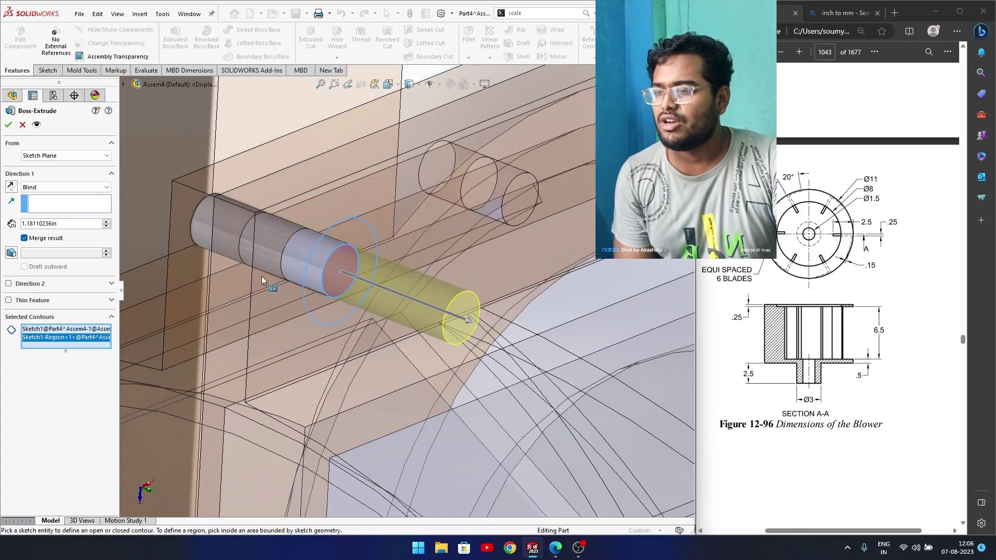
{"action": "left_click", "coordinate": [326, 251]}
{"action": "scroll", "coordinate": [416, 304], "scroll_direction": "down", "scroll_amount": 5}
{"action": "middle_click_drag", "start_coordinate": [393, 301], "coordinate": [436, 305]}
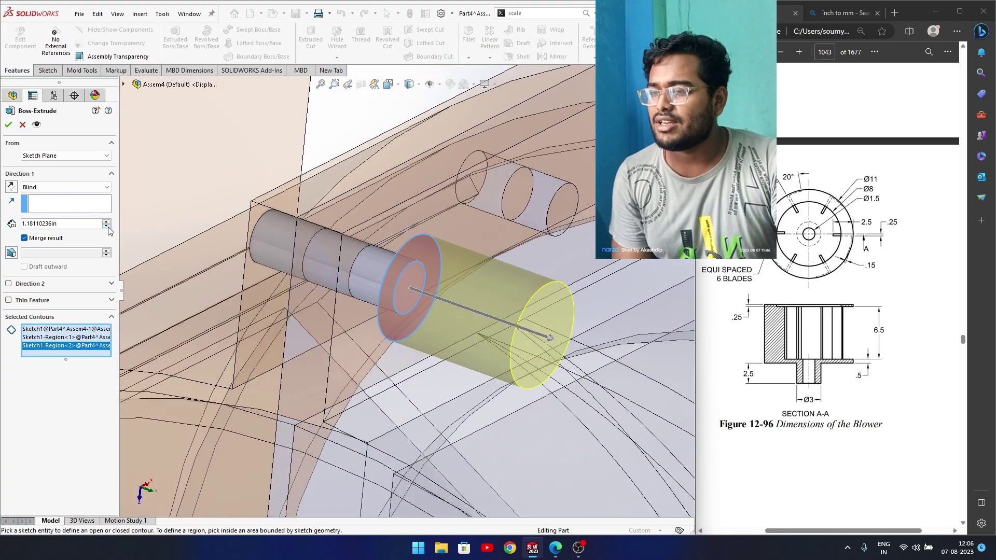
Reduce the blind depth to 0.38110236 in and create the bolt head, merged with the shank
{"action": "left_click", "coordinate": [108, 226]}
{"action": "left_click", "coordinate": [107, 226]}
{"action": "left_click", "coordinate": [107, 226]}
{"action": "left_click", "coordinate": [107, 226]}
{"action": "left_click", "coordinate": [108, 226]}
{"action": "left_click", "coordinate": [108, 227]}
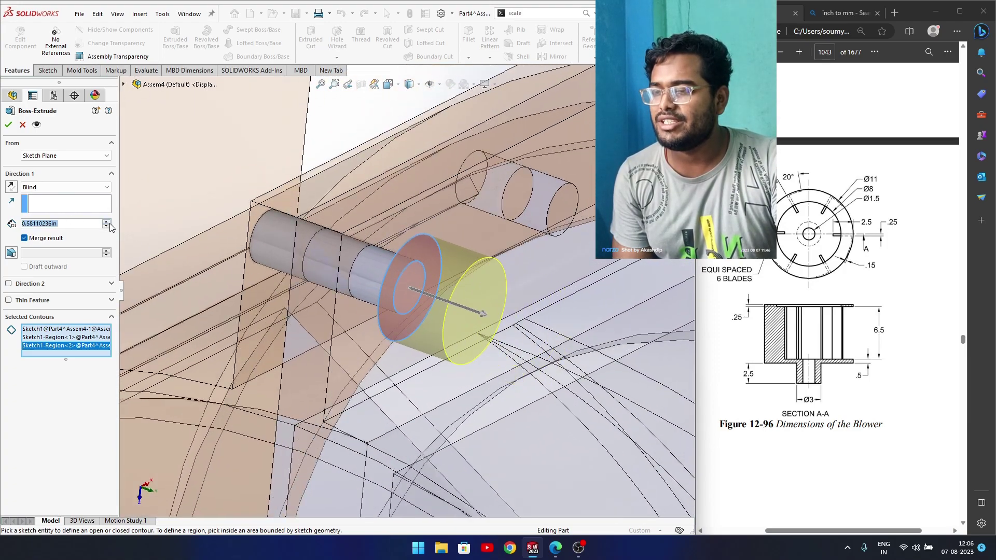
{"action": "scroll", "coordinate": [109, 226], "scroll_direction": "up", "scroll_amount": 2}
{"action": "scroll", "coordinate": [107, 227], "scroll_direction": "down", "scroll_amount": 4}
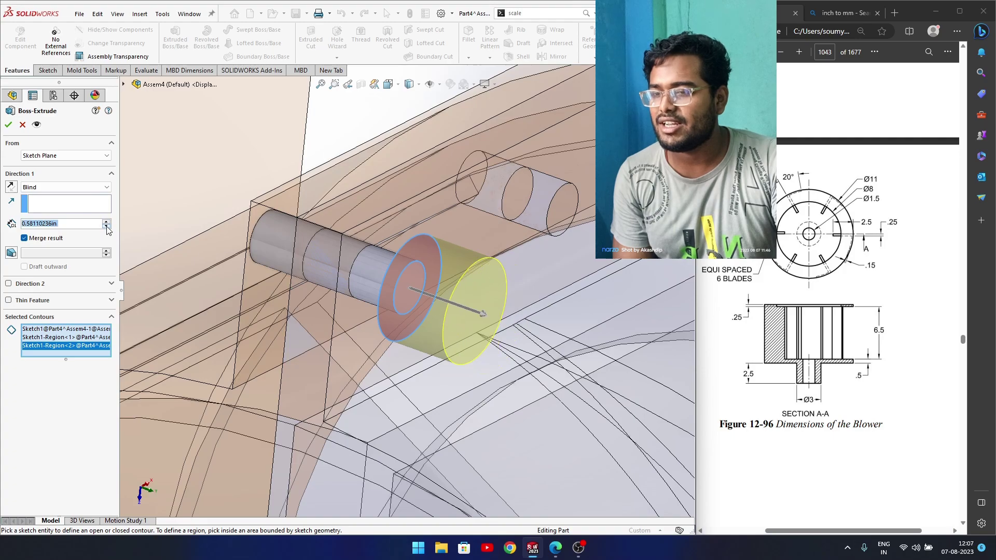
{"action": "middle_click_drag", "start_coordinate": [304, 318], "coordinate": [242, 291]}
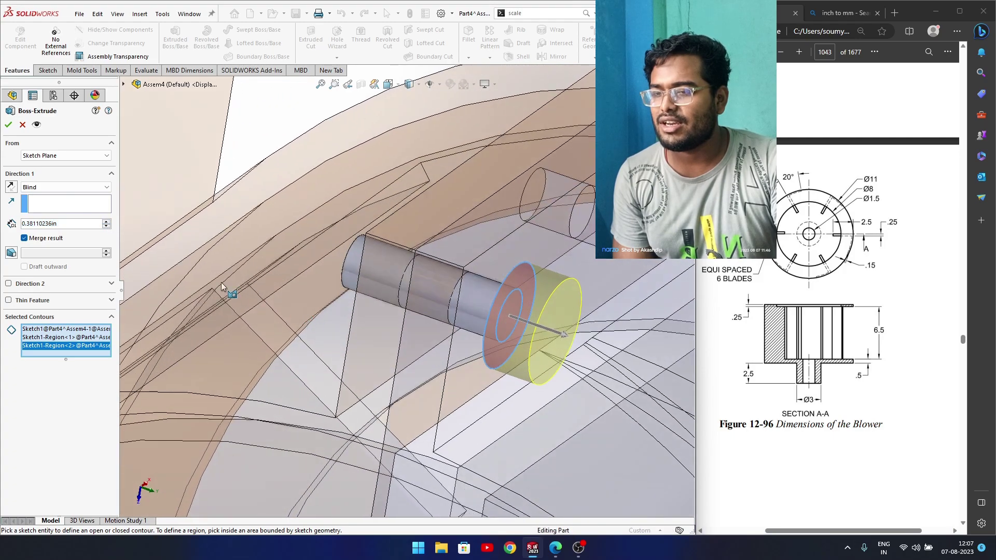
{"action": "left_click", "coordinate": [8, 124]}
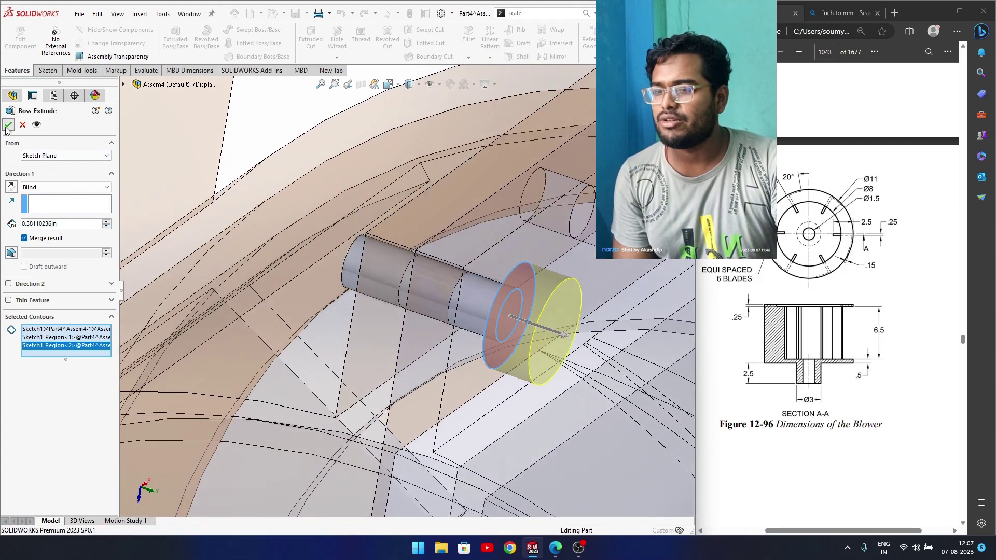
Start a new sketch on the outer end face of the bolt head
{"action": "left_click", "coordinate": [559, 338]}
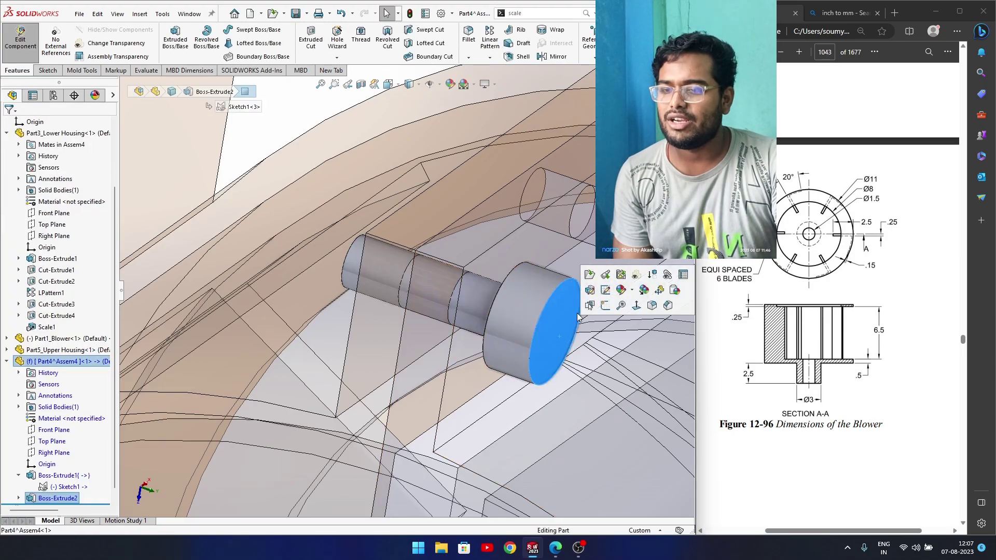
{"action": "left_click", "coordinate": [602, 310]}
{"action": "scroll", "coordinate": [373, 124], "scroll_direction": "down", "scroll_amount": 5}
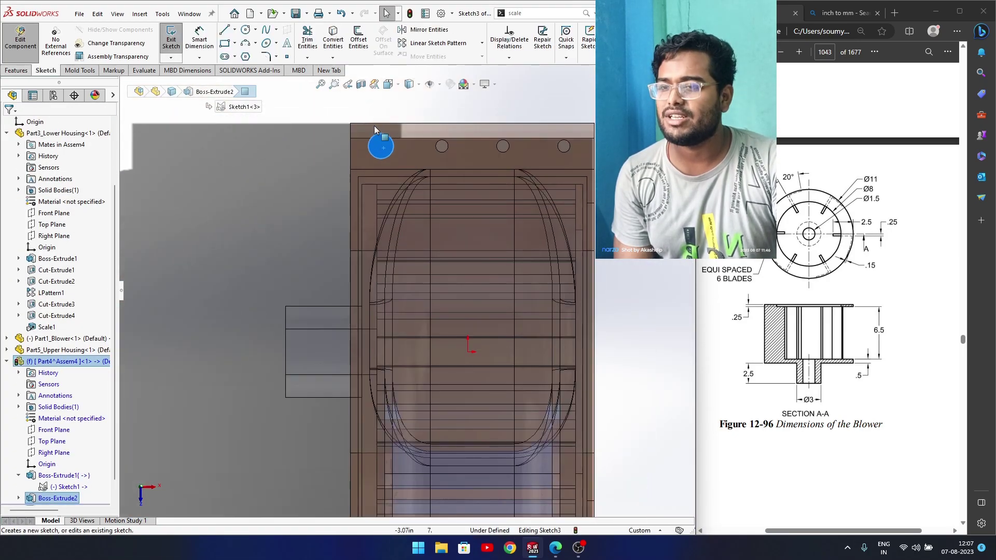
Draw a center rectangle from the middle of the head face, about 1.03 in wide and 0.14 in high, extending past the circular edge
{"action": "left_click", "coordinate": [234, 44]}
{"action": "left_click", "coordinate": [260, 69]}
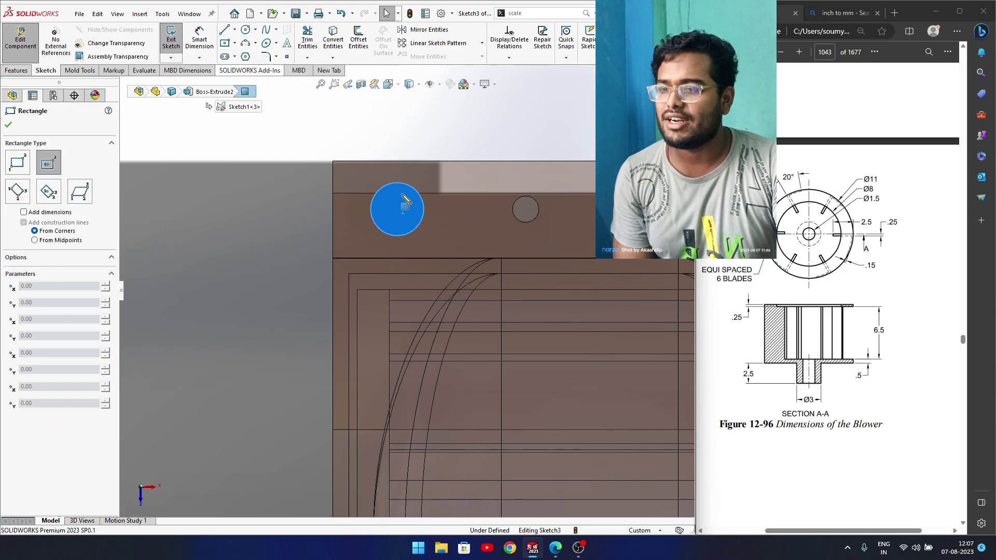
{"action": "scroll", "coordinate": [405, 196], "scroll_direction": "down", "scroll_amount": 5}
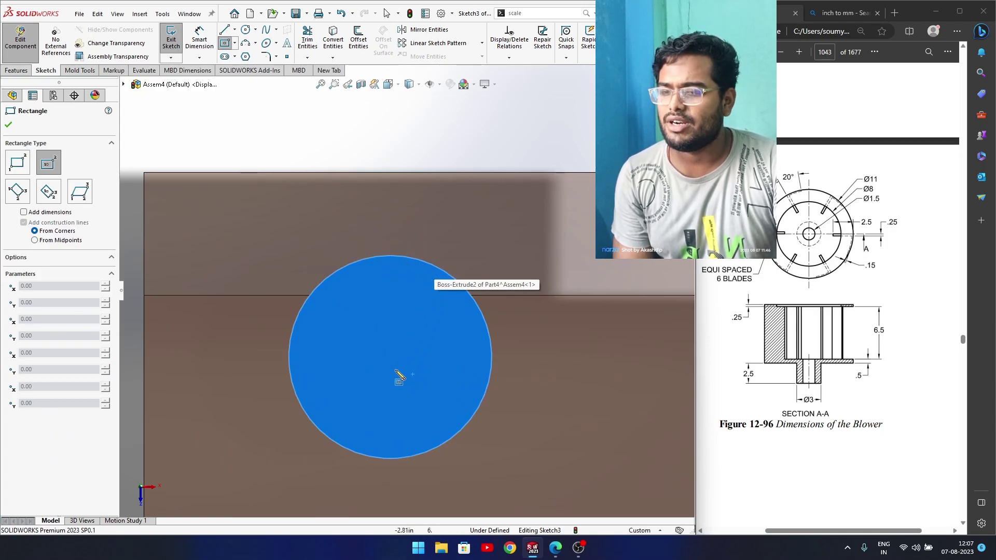
{"action": "middle_click_drag", "start_coordinate": [371, 364], "coordinate": [437, 390]}
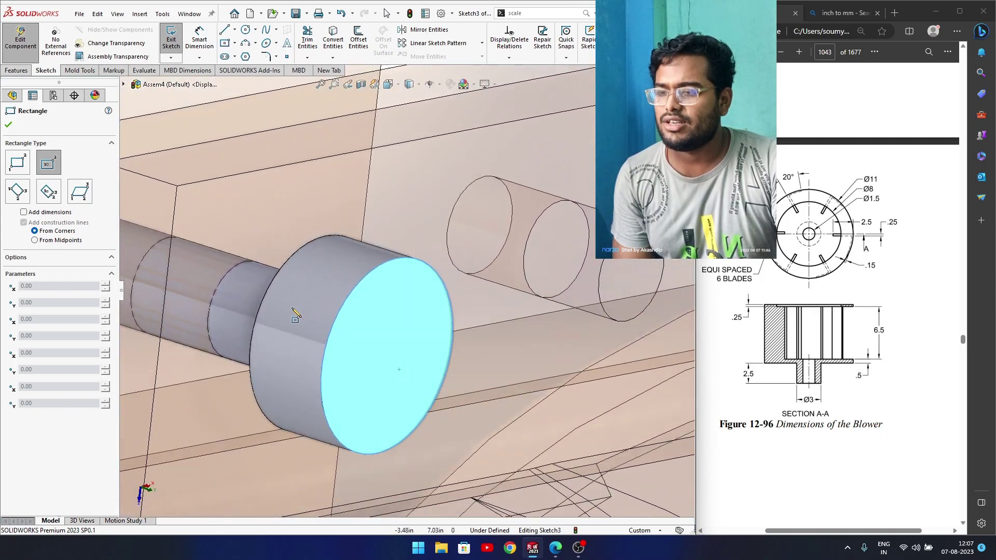
{"action": "middle_click_drag", "start_coordinate": [260, 327], "coordinate": [389, 367]}
{"action": "key", "text": "space"}
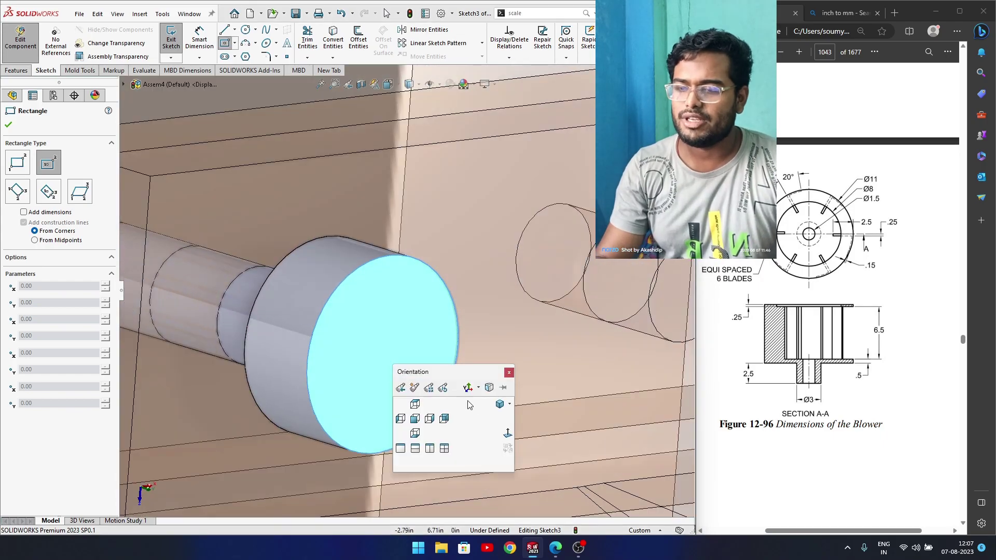
{"action": "left_click", "coordinate": [508, 435]}
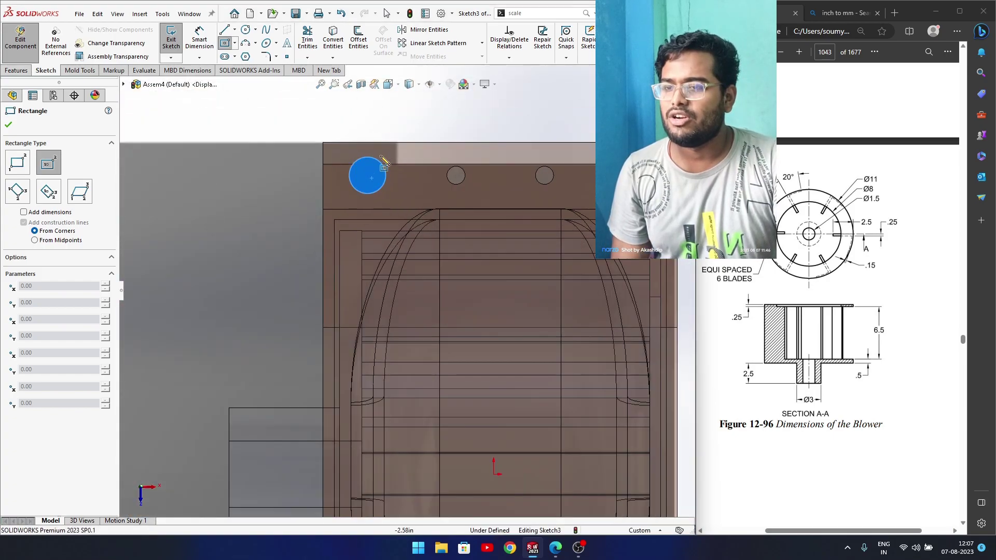
{"action": "left_click", "coordinate": [354, 324]}
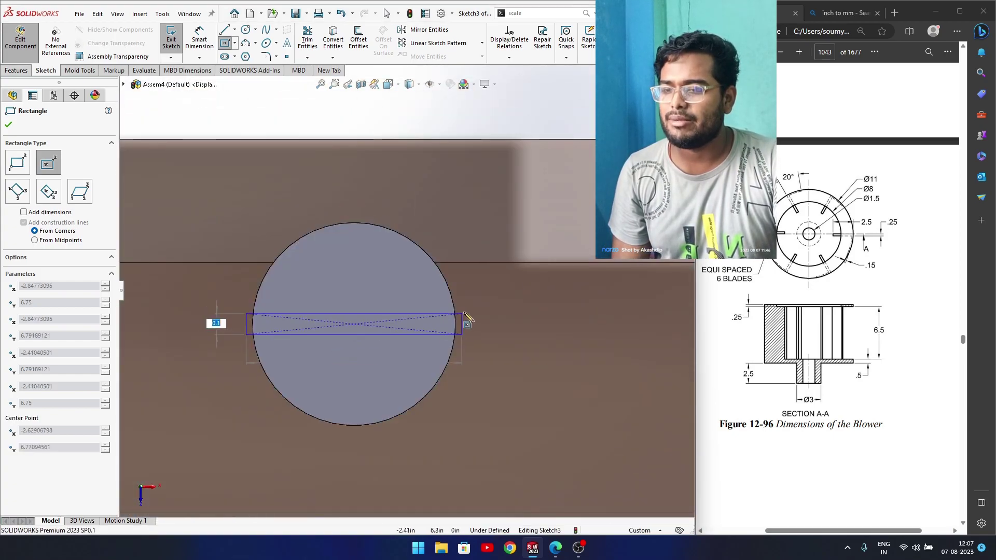
{"action": "left_click", "coordinate": [480, 308]}
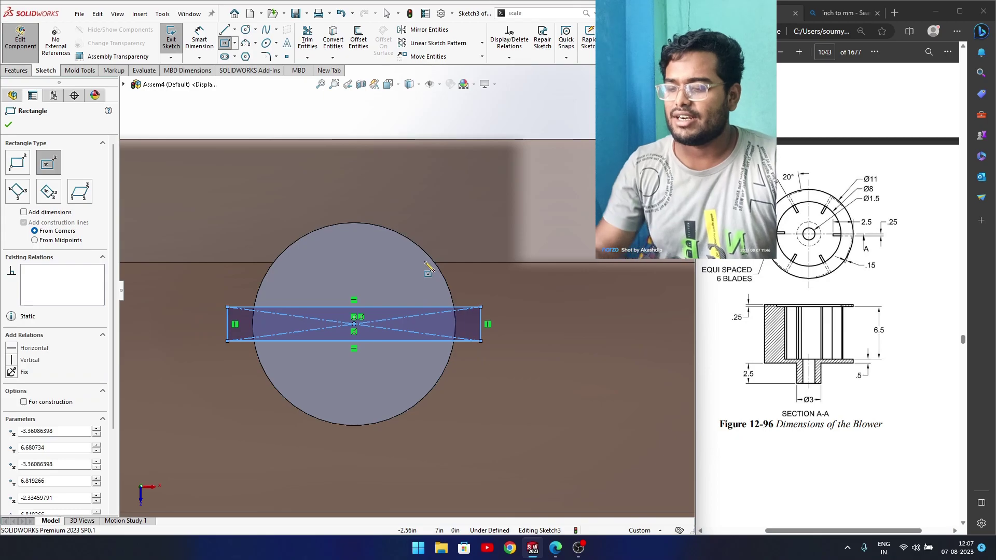
{"action": "key", "text": "Escape"}
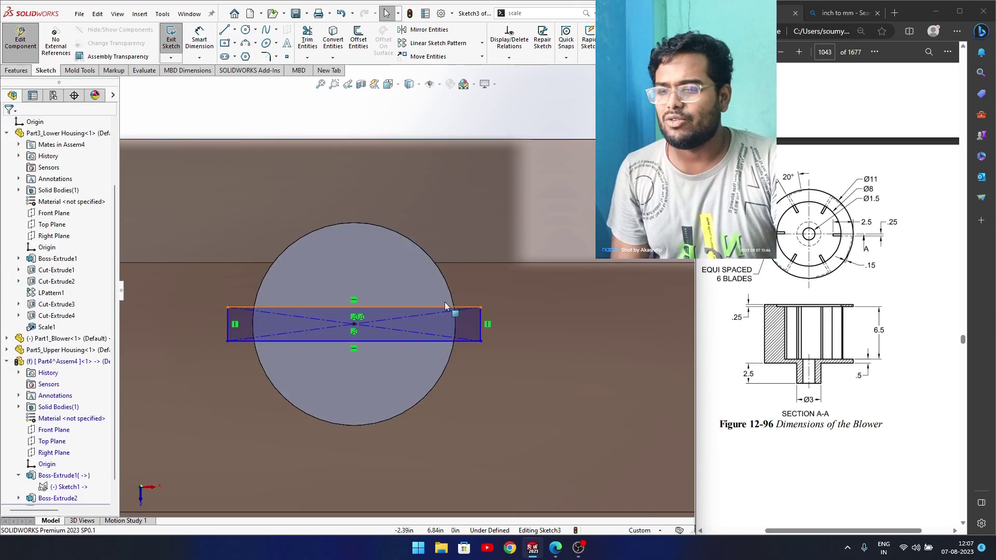
{"action": "middle_click_drag", "start_coordinate": [371, 349], "coordinate": [384, 359]}
{"action": "scroll", "coordinate": [777, 345], "scroll_direction": "down", "scroll_amount": 2}
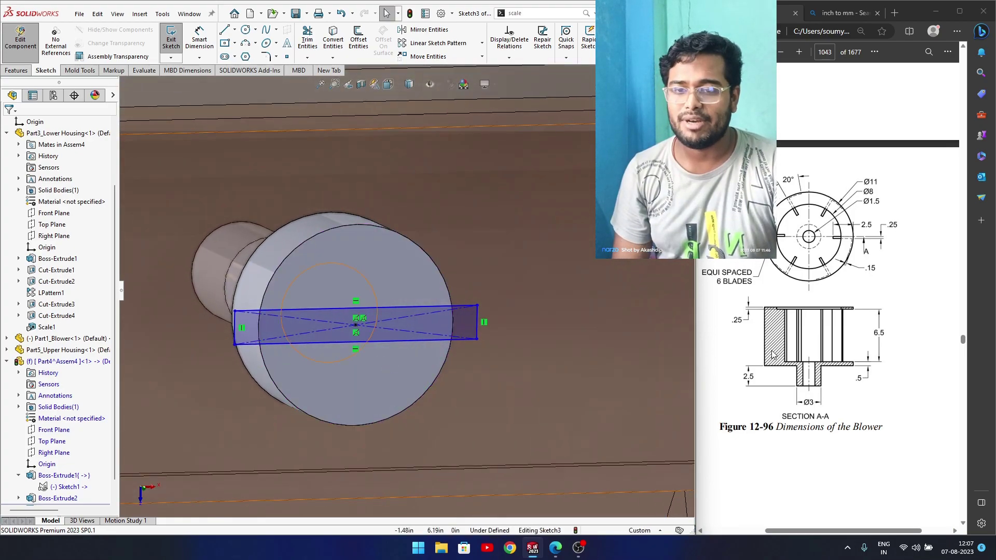
{"action": "scroll", "coordinate": [776, 345], "scroll_direction": "up", "scroll_amount": 6}
{"action": "scroll", "coordinate": [777, 345], "scroll_direction": "down", "scroll_amount": 4}
{"action": "mouse_move", "coordinate": [406, 374]}
{"action": "middle_mouse_down"}
{"action": "mouse_move", "coordinate": [396, 354]}
{"action": "mouse_move", "coordinate": [367, 344]}
{"action": "middle_mouse_up"}
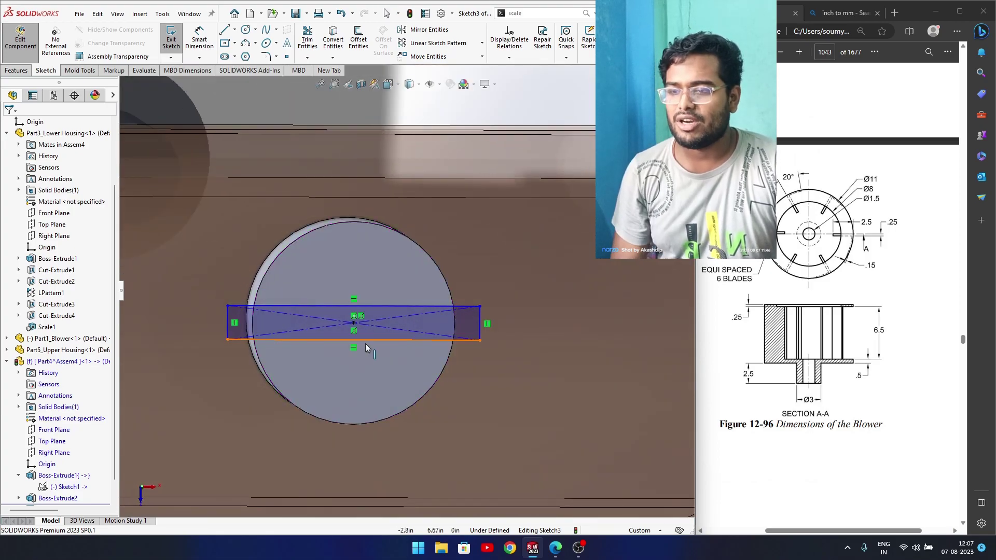
{"action": "key", "text": "space"}
{"action": "left_click", "coordinate": [486, 415]}
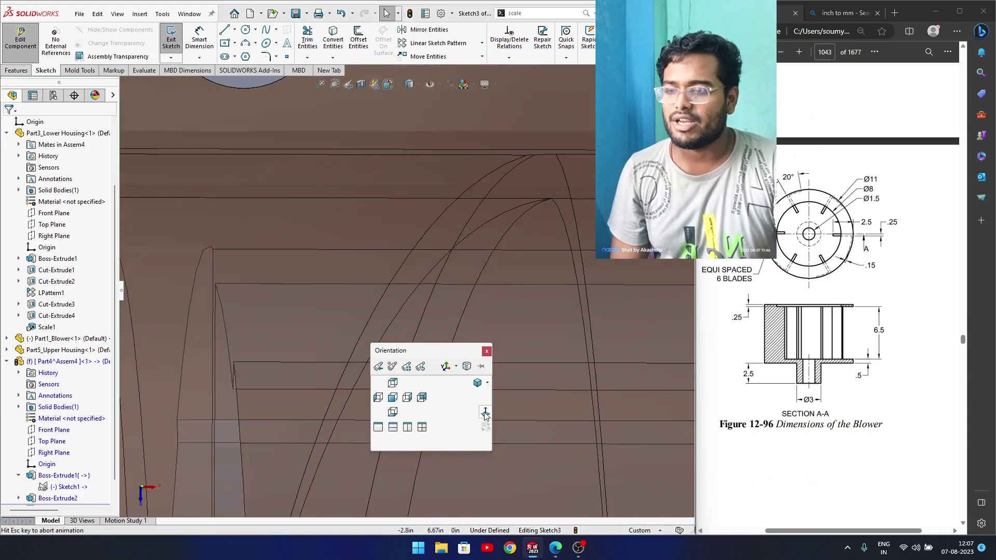
{"action": "scroll", "coordinate": [398, 201], "scroll_direction": "down", "scroll_amount": 5}
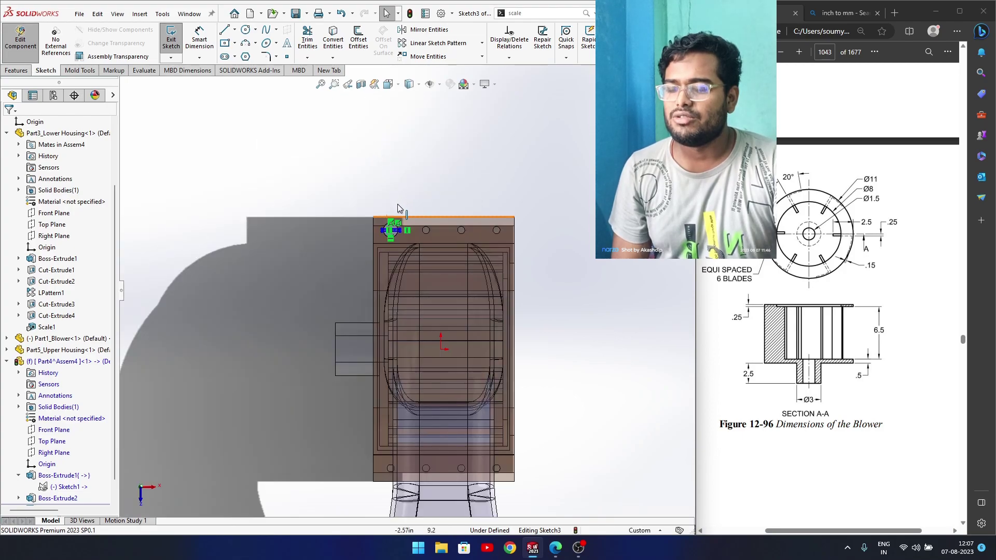
{"action": "scroll", "coordinate": [391, 362], "scroll_direction": "down", "scroll_amount": 3}
{"action": "scroll", "coordinate": [393, 352], "scroll_direction": "down", "scroll_amount": 4}
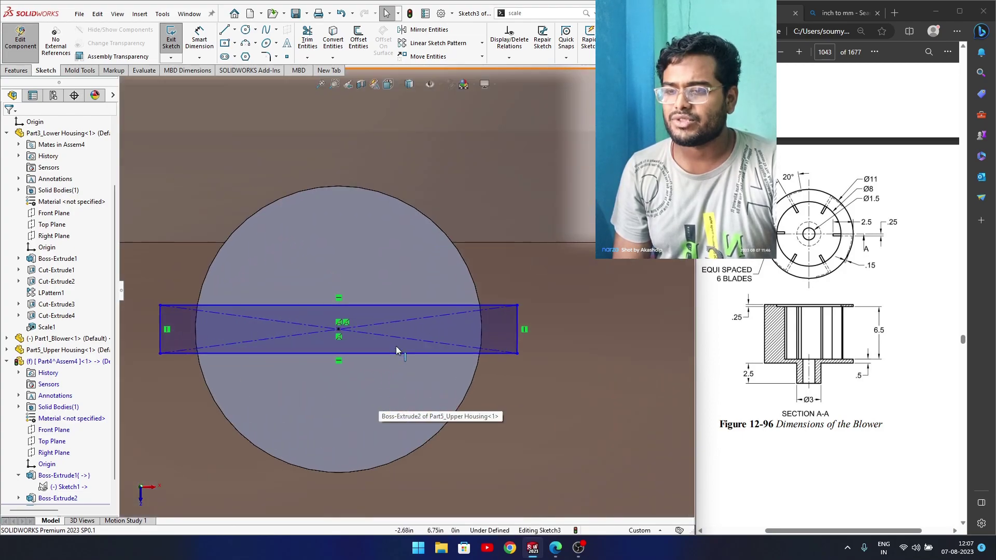
{"action": "left_click", "coordinate": [403, 214]}
{"action": "left_click", "coordinate": [339, 333]}
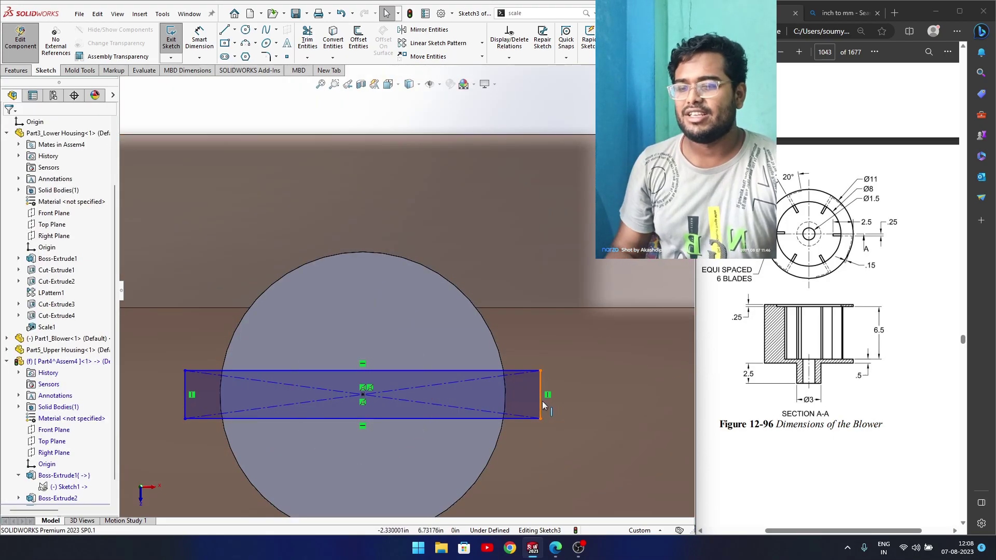
Make a short vertical side of the rectangle tangent to the bolt head's circular edge
{"action": "left_click", "coordinate": [543, 405]}
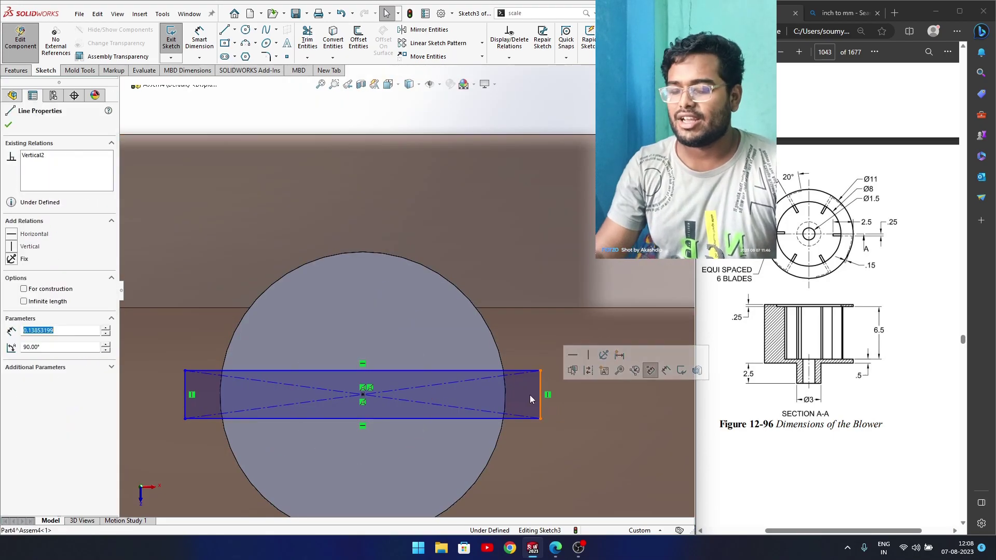
{"action": "left_click", "coordinate": [503, 355], "text": "ctrl"}
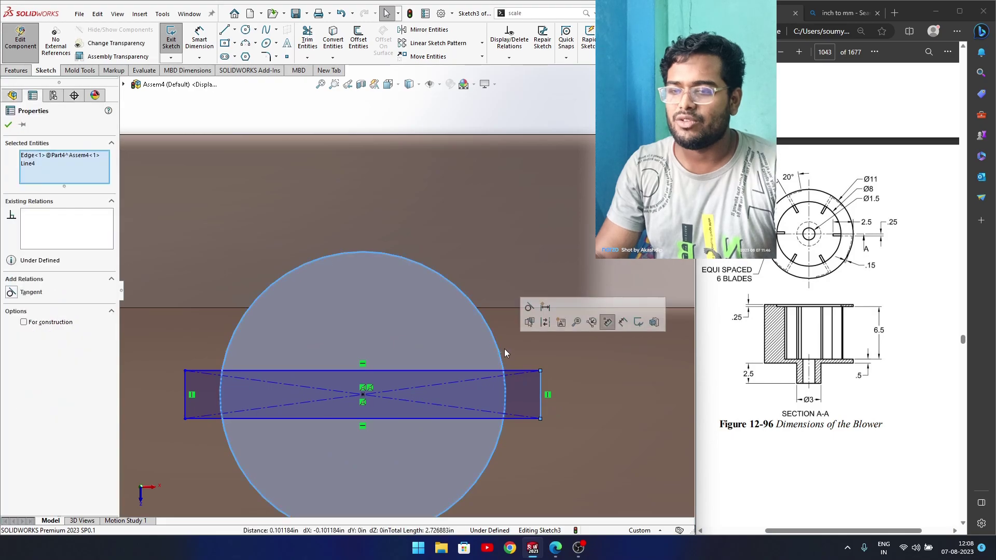
{"action": "left_click", "coordinate": [529, 307]}
{"action": "scroll", "coordinate": [460, 400], "scroll_direction": "up", "scroll_amount": 1}
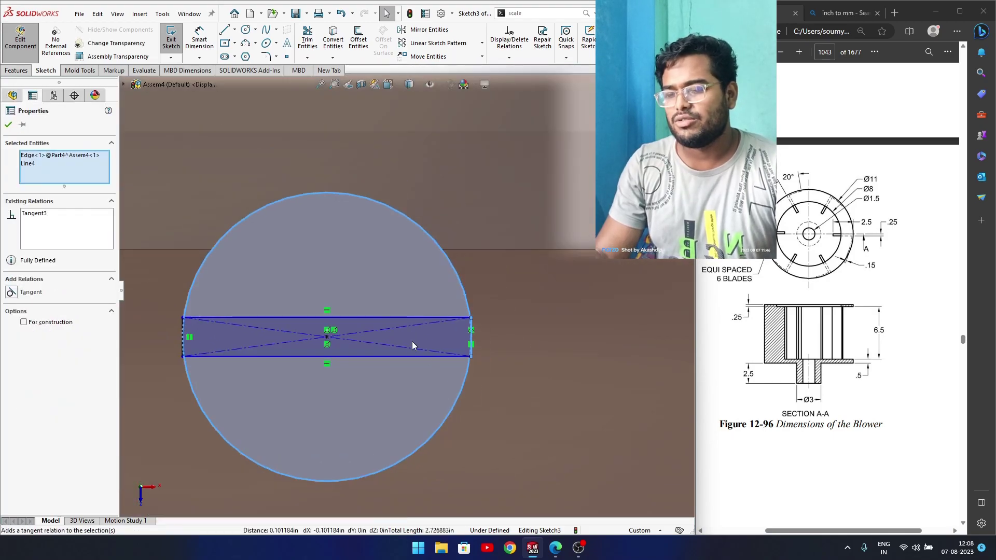
{"action": "key", "text": "Escape"}
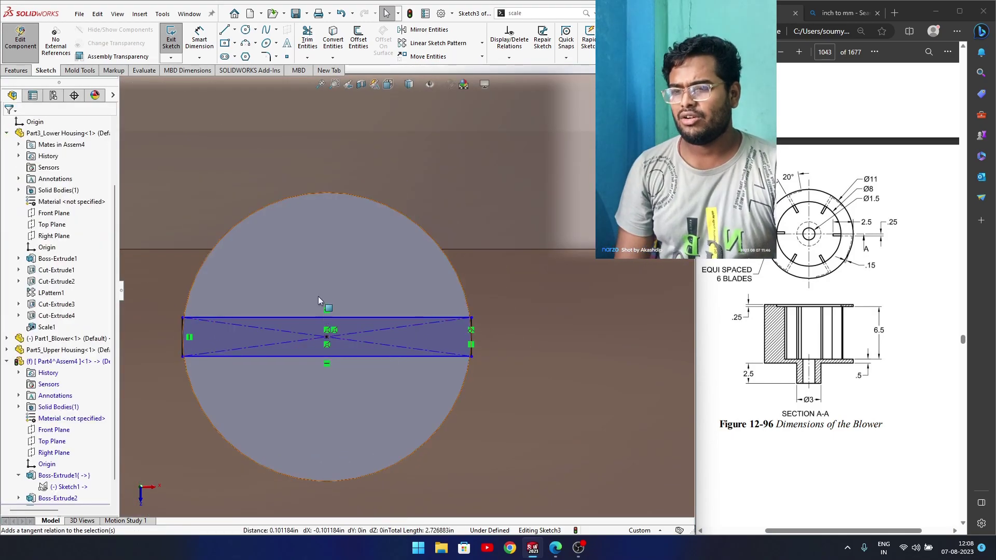
Convert the bolt head's circular edge into a sketch circle
{"action": "left_click", "coordinate": [273, 203]}
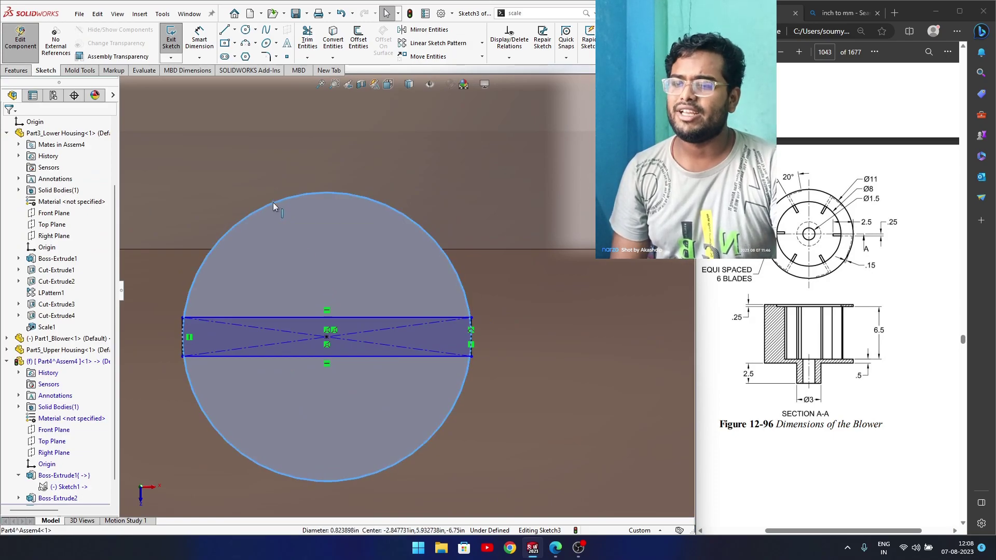
{"action": "left_click", "coordinate": [334, 41]}
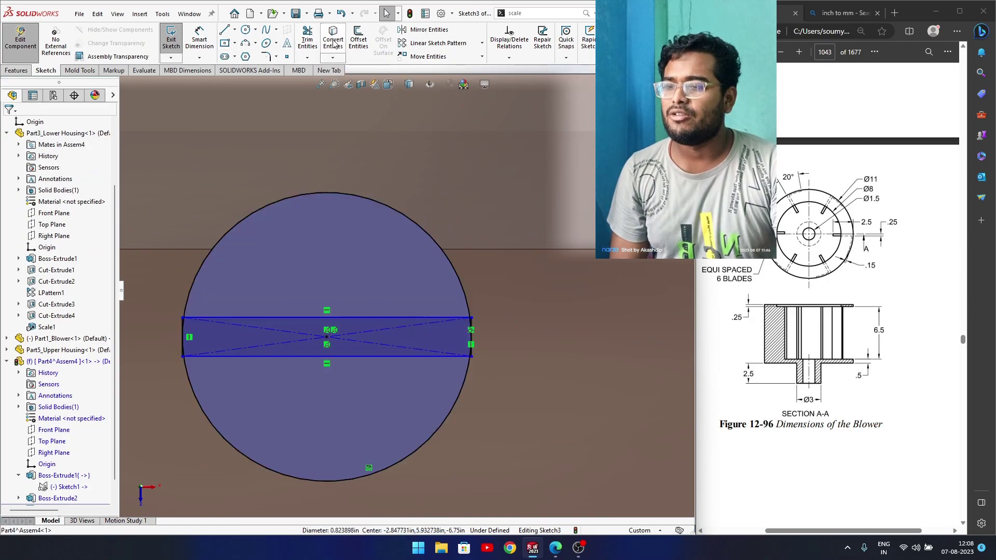
{"action": "left_click", "coordinate": [419, 229]}
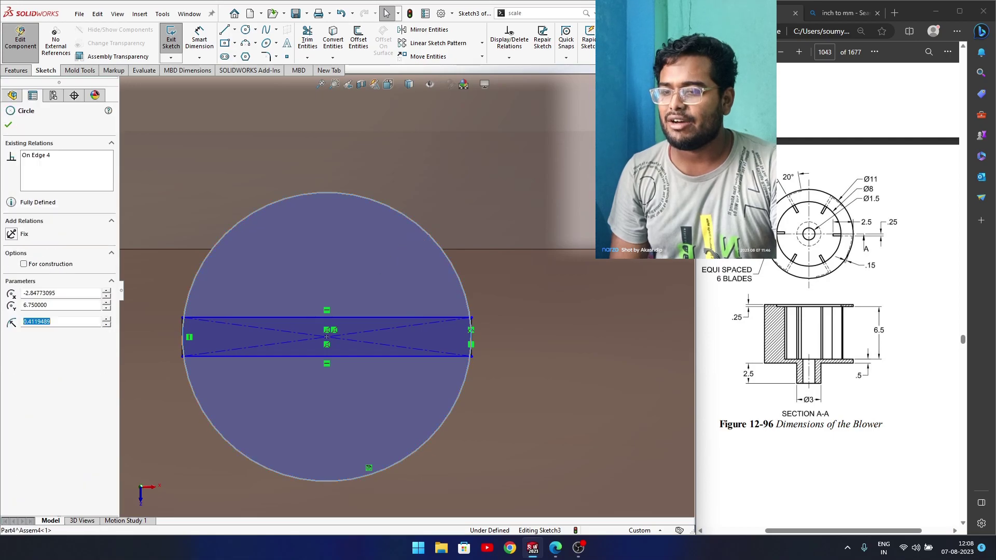
Delete the entire center rectangle from the sketch, keeping only the converted circle
{"action": "scroll", "coordinate": [326, 358], "scroll_direction": "down", "scroll_amount": 5}
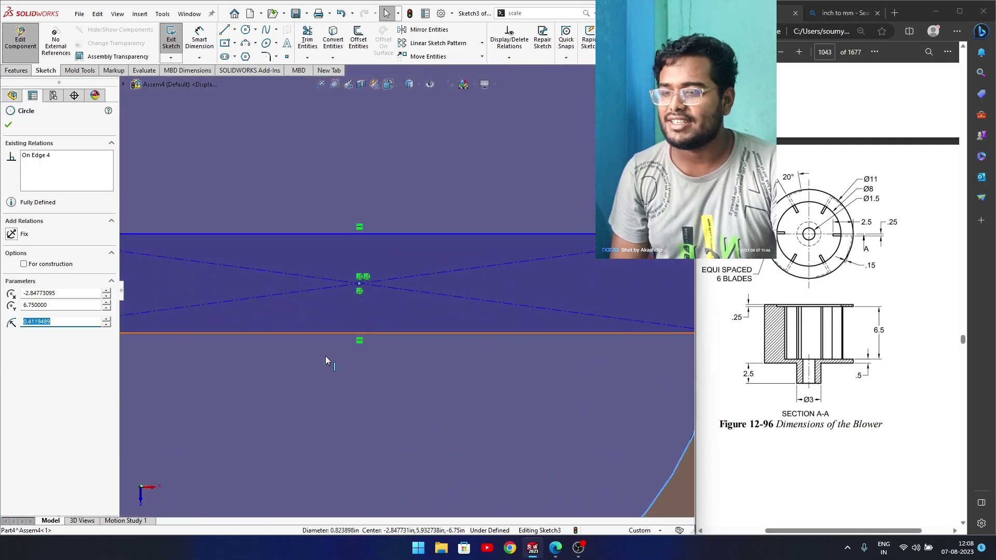
{"action": "left_click", "coordinate": [360, 283]}
{"action": "left_click_drag", "start_coordinate": [369, 318], "coordinate": [378, 287]}
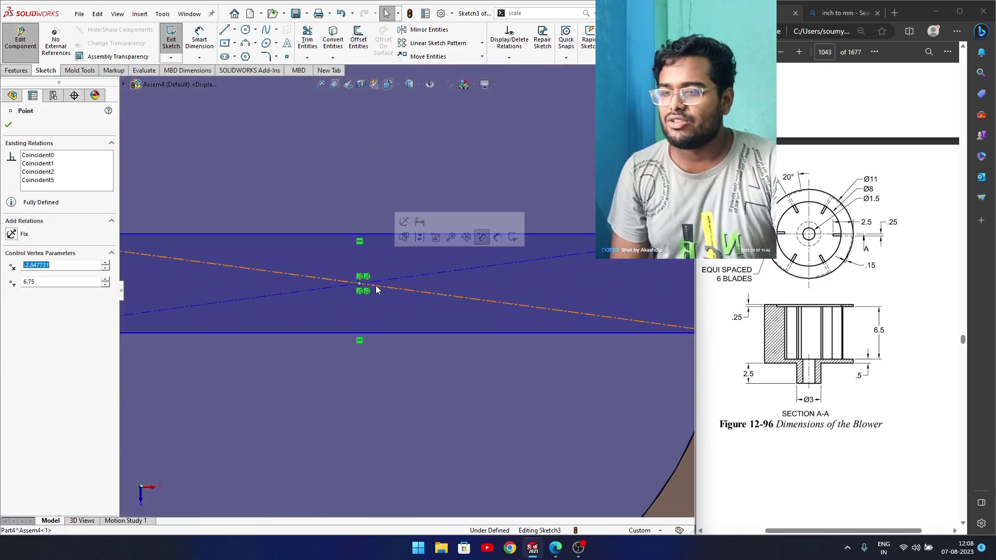
{"action": "scroll", "coordinate": [377, 287], "scroll_direction": "up", "scroll_amount": 6}
{"action": "scroll", "coordinate": [450, 281], "scroll_direction": "down", "scroll_amount": 2}
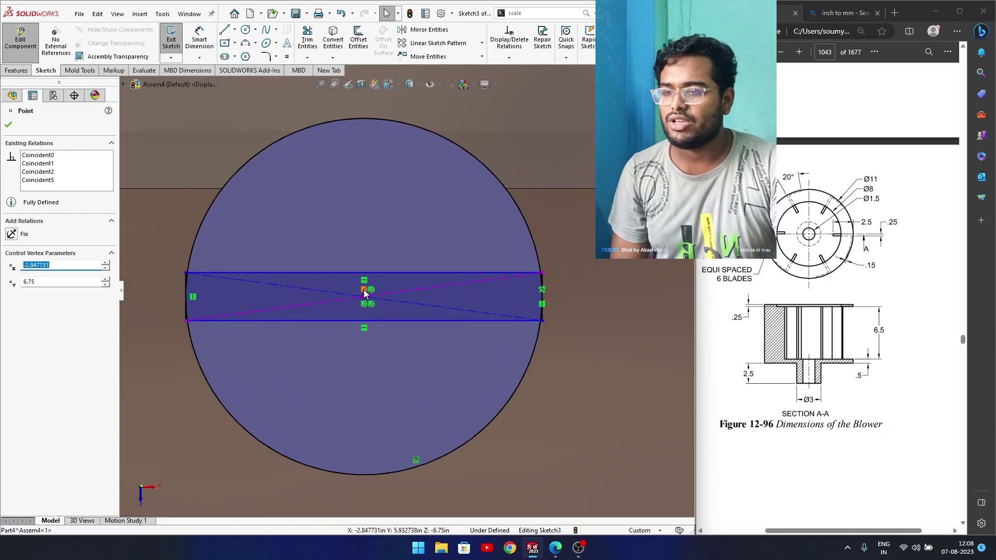
{"action": "left_click", "coordinate": [188, 268]}
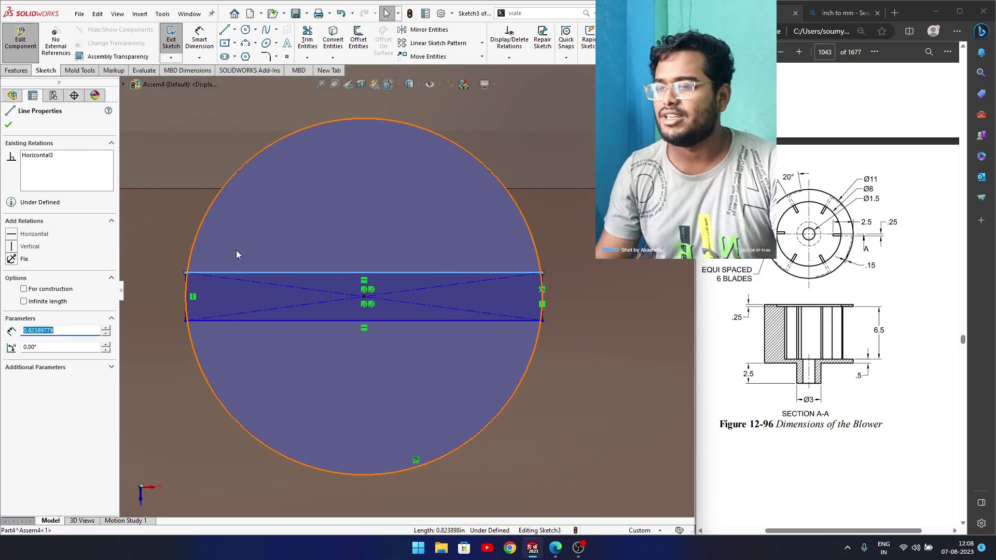
{"action": "left_click", "coordinate": [175, 253]}
{"action": "left_click_drag", "start_coordinate": [166, 254], "coordinate": [569, 357]}
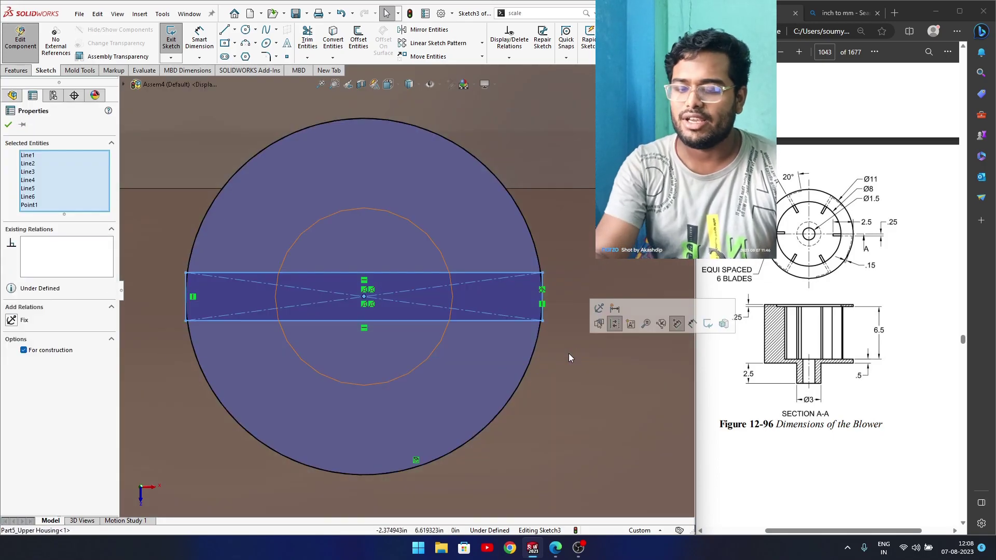
{"action": "key", "text": "Delete"}
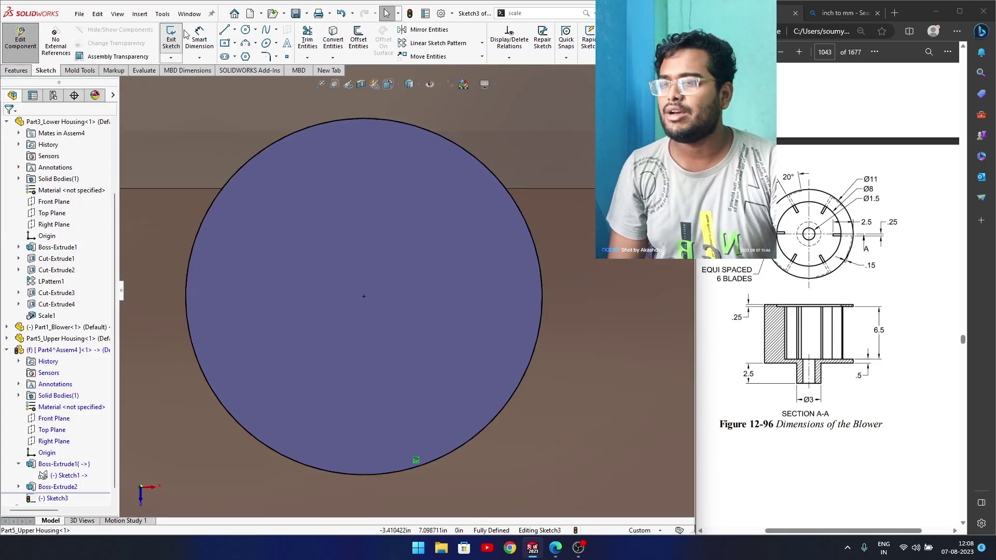
Draw a center rectangle about 0.99 in by 0.10 in from the circle's center, extending beyond the head on both sides, and exit the sketch
{"action": "left_click", "coordinate": [364, 296]}
{"action": "left_click", "coordinate": [579, 276]}
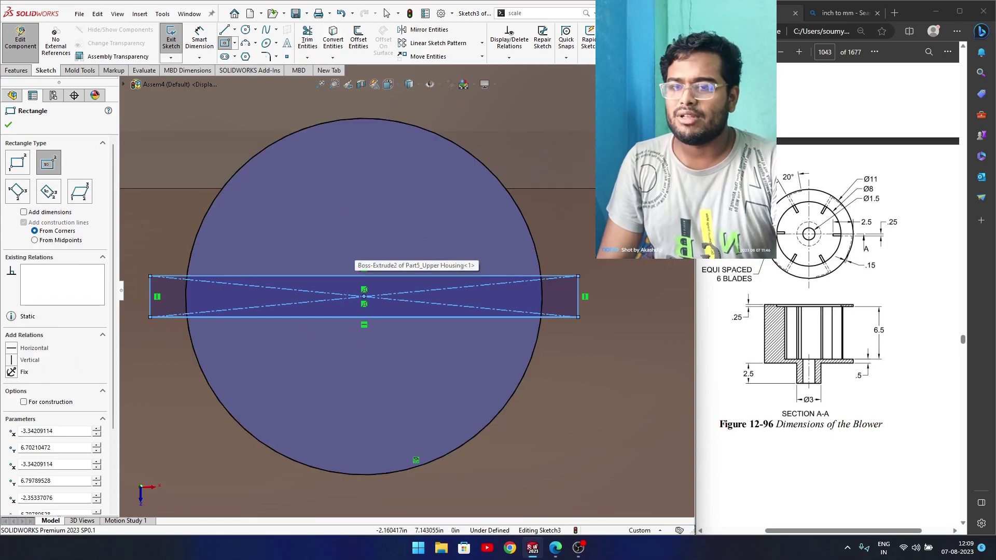
{"action": "key", "text": "Escape"}
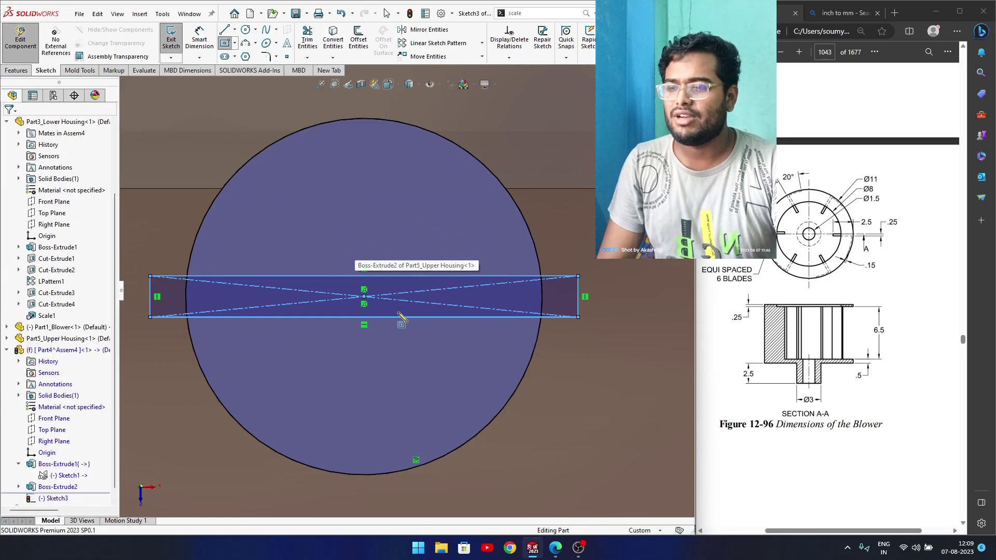
{"action": "scroll", "coordinate": [397, 360], "scroll_direction": "up", "scroll_amount": 4}
{"action": "middle_click_drag", "start_coordinate": [394, 360], "coordinate": [436, 341]}
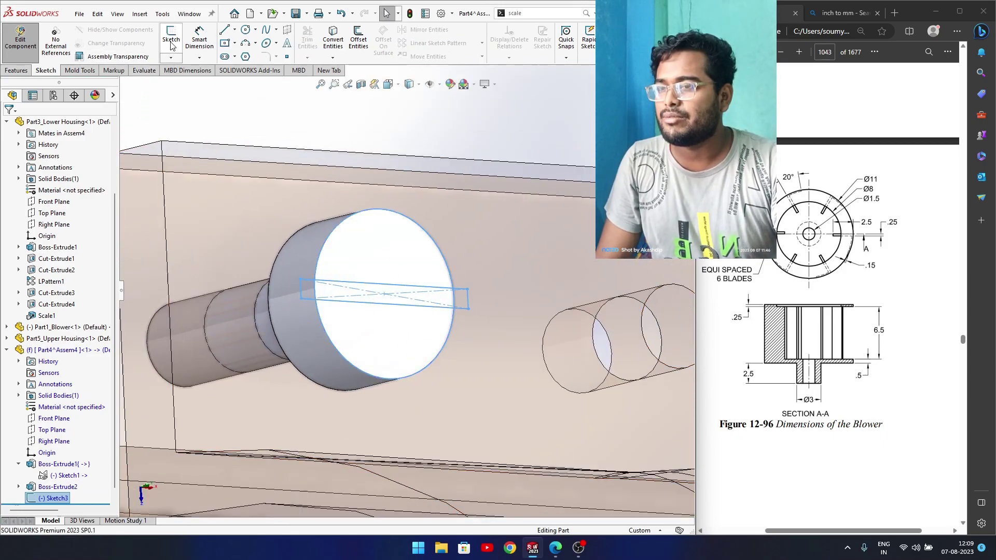
{"action": "left_click", "coordinate": [26, 71]}
{"action": "left_click", "coordinate": [175, 39]}
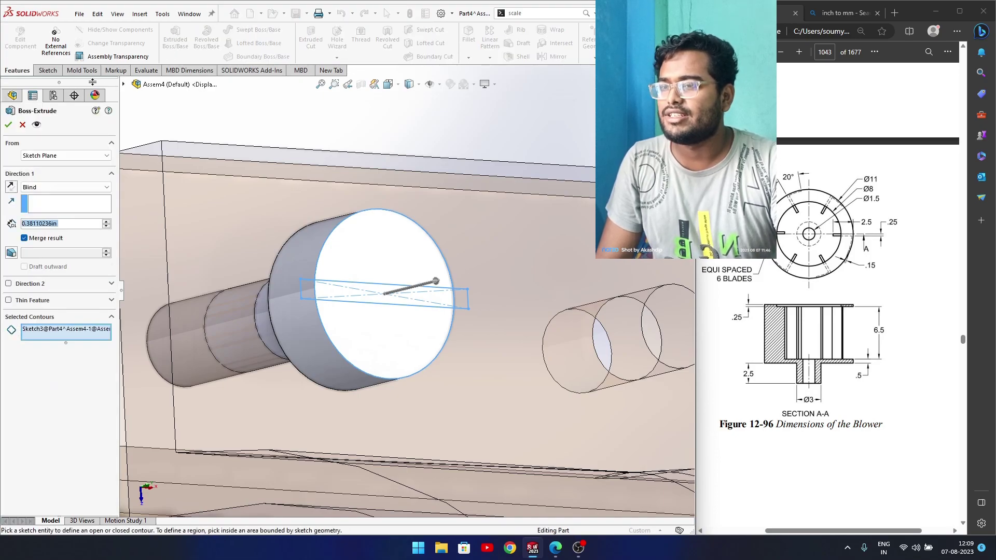
{"action": "key", "text": "Escape"}
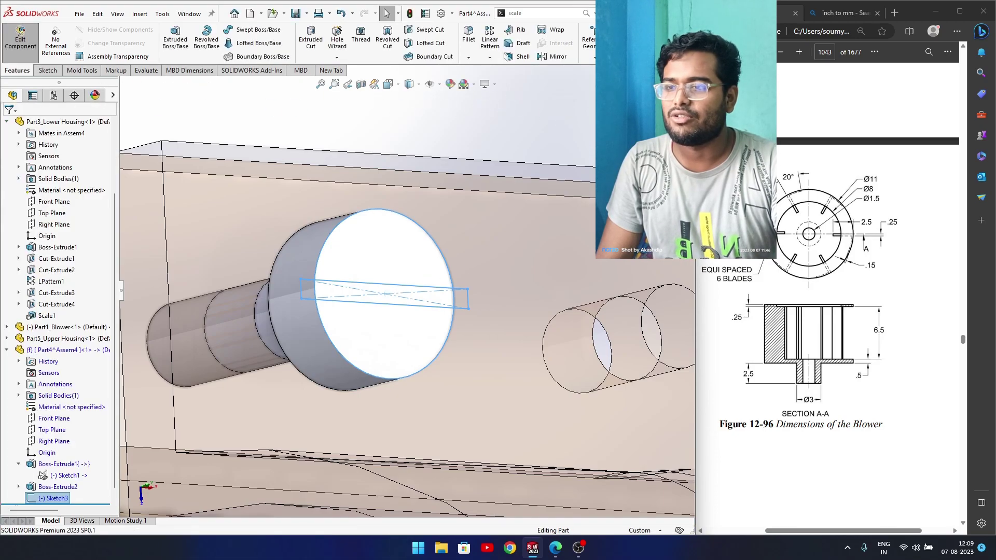
Cut a blind slot across the bolt head 0.08110236 in deep, using all three regions of the sketched rectangle
{"action": "left_click", "coordinate": [305, 37]}
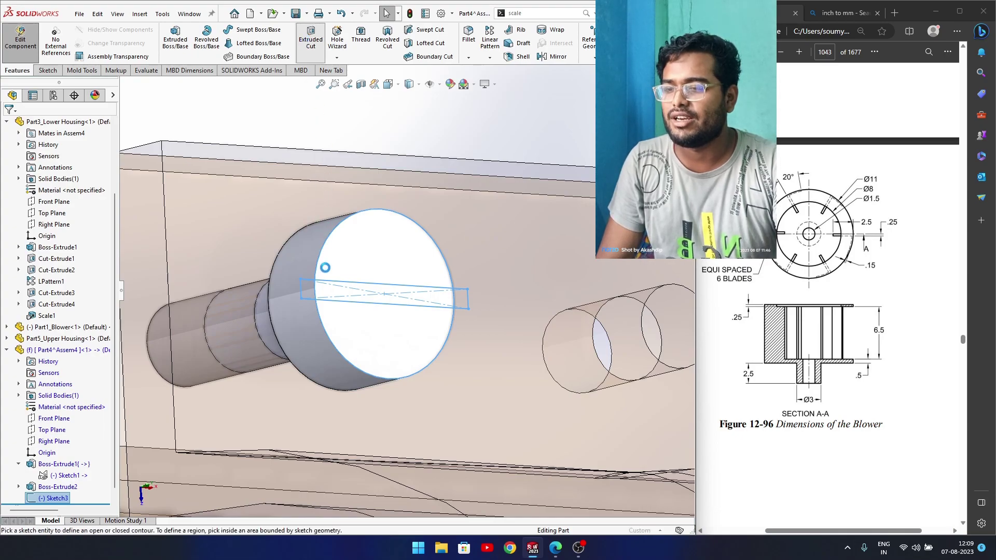
{"action": "middle_click_drag", "start_coordinate": [330, 322], "coordinate": [340, 320]}
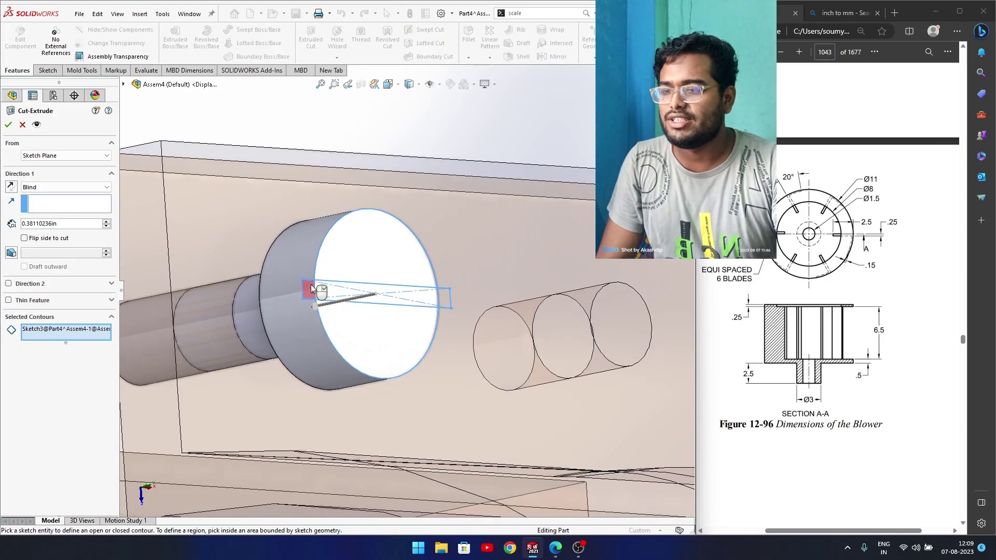
{"action": "left_click", "coordinate": [313, 289]}
{"action": "left_click", "coordinate": [332, 294]}
{"action": "left_click", "coordinate": [444, 299]}
{"action": "mouse_move", "coordinate": [382, 327]}
{"action": "middle_mouse_down"}
{"action": "mouse_move", "coordinate": [383, 305]}
{"action": "mouse_move", "coordinate": [409, 291]}
{"action": "mouse_move", "coordinate": [419, 323]}
{"action": "middle_mouse_up"}
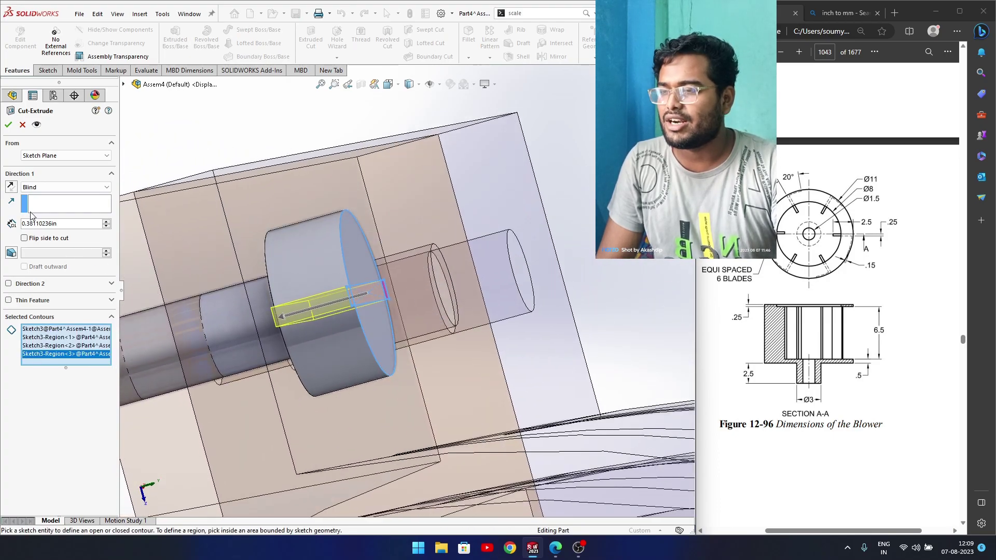
{"action": "left_click", "coordinate": [106, 227]}
{"action": "left_click", "coordinate": [106, 227]}
{"action": "mouse_move", "coordinate": [227, 286]}
{"action": "middle_mouse_down"}
{"action": "mouse_move", "coordinate": [238, 313]}
{"action": "mouse_move", "coordinate": [240, 280]}
{"action": "middle_mouse_up"}
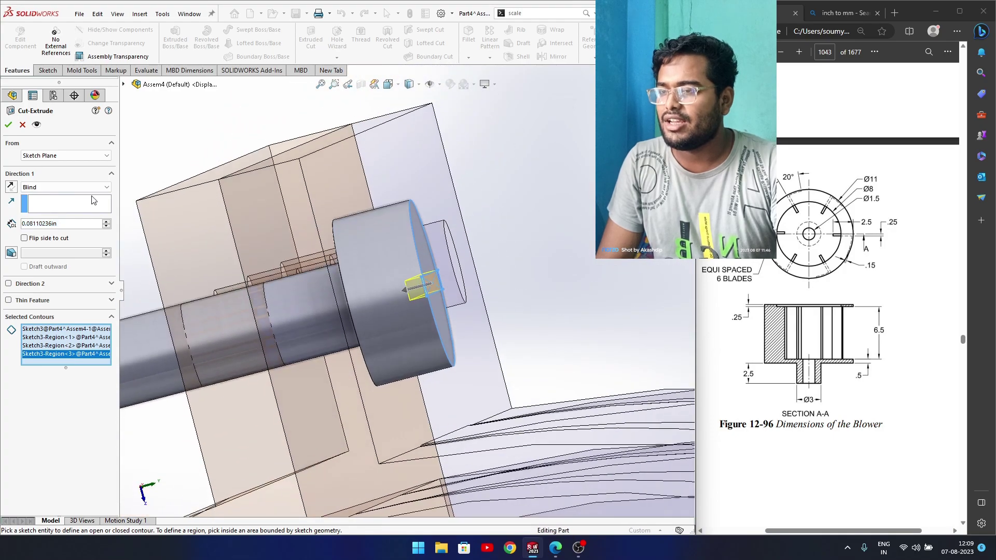
{"action": "left_click", "coordinate": [8, 125]}
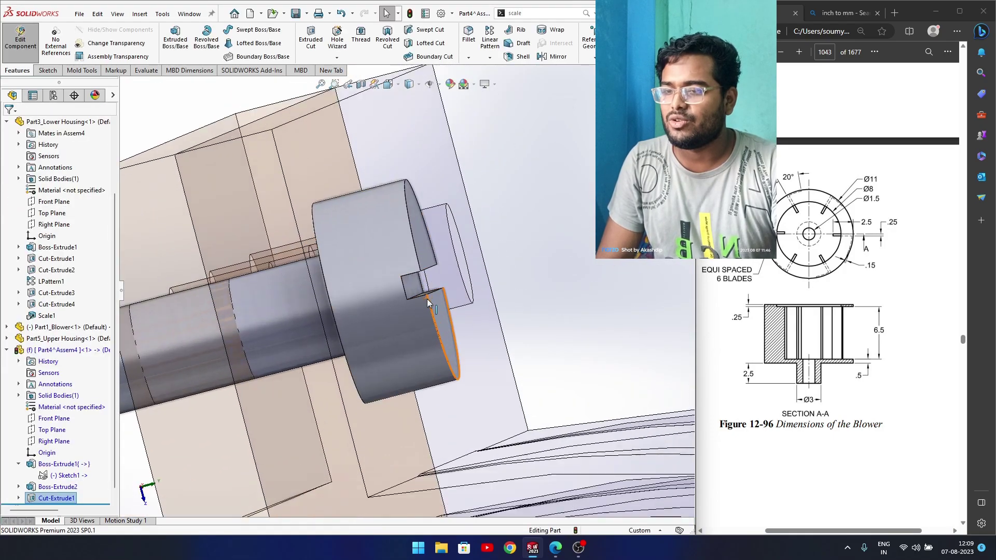
{"action": "middle_click_drag", "start_coordinate": [428, 303], "coordinate": [406, 295]}
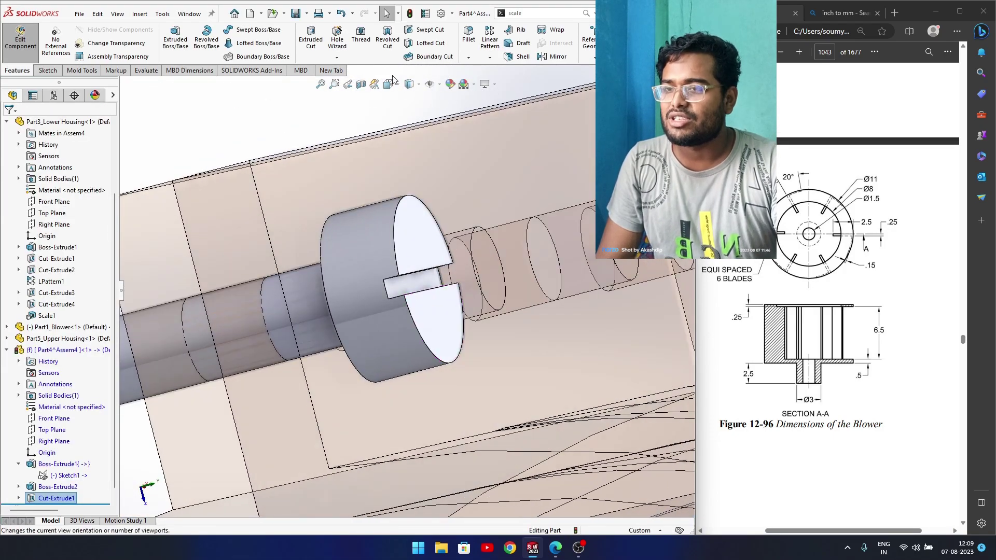
{"action": "left_click", "coordinate": [469, 36]}
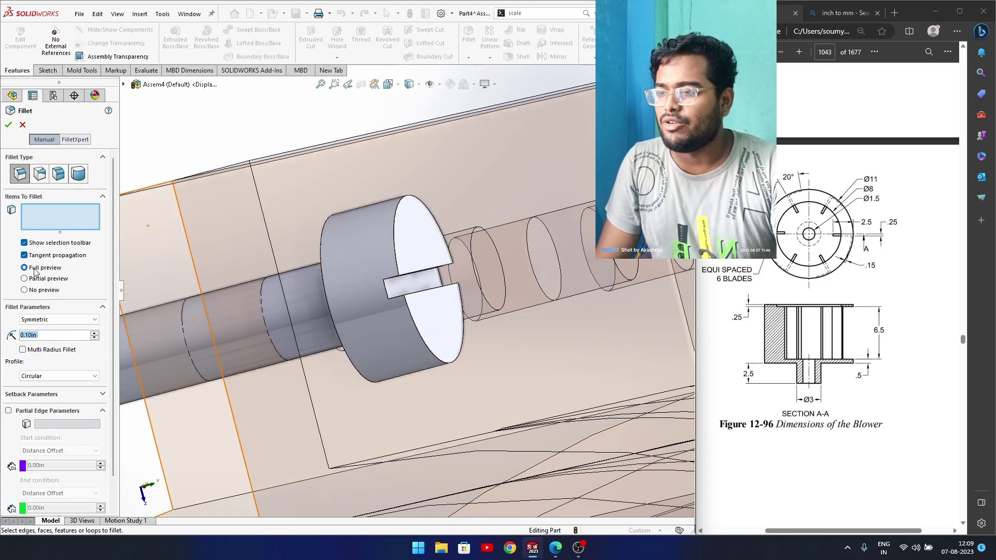
{"action": "left_click", "coordinate": [393, 241]}
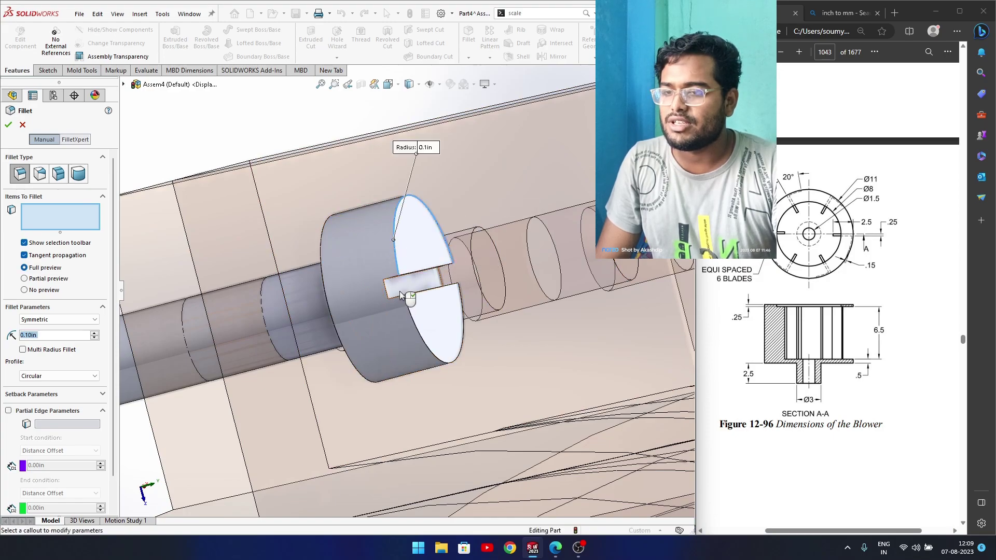
{"action": "left_click", "coordinate": [411, 318]}
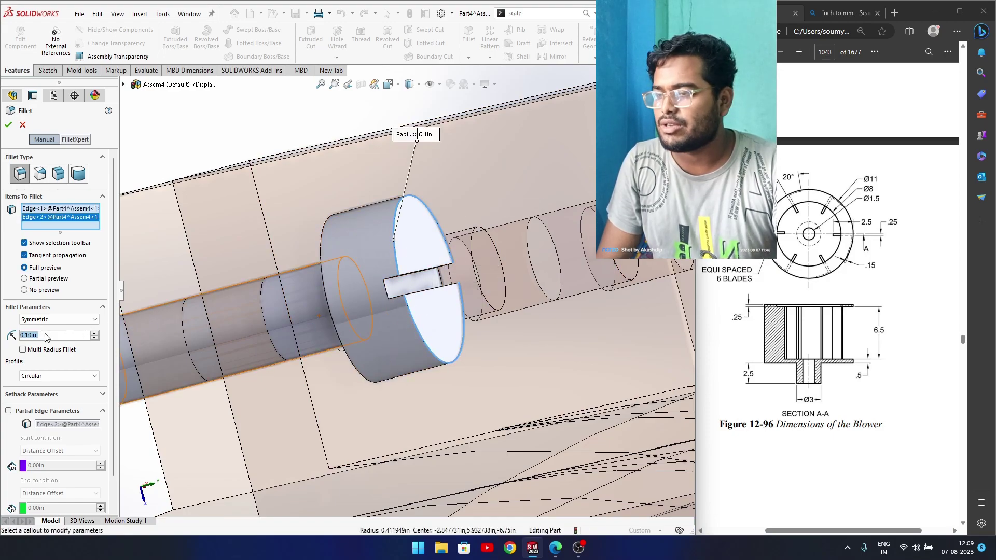
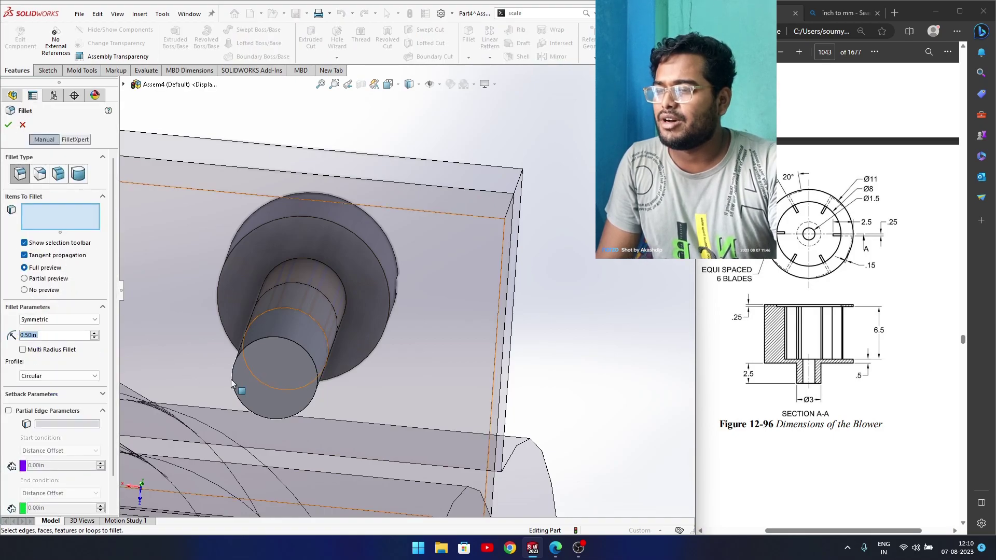
Fillet the circular edge at the free end of the bolt shank with a 0.05 in radius
{"action": "left_click", "coordinate": [277, 337]}
{"action": "middle_click_drag", "start_coordinate": [289, 372], "coordinate": [155, 358]}
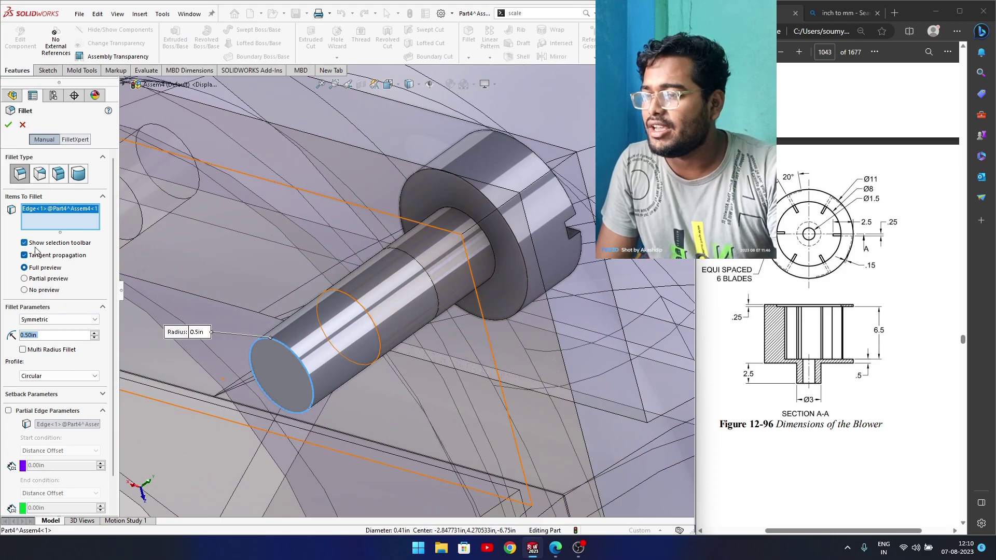
{"action": "left_click", "coordinate": [44, 336]}
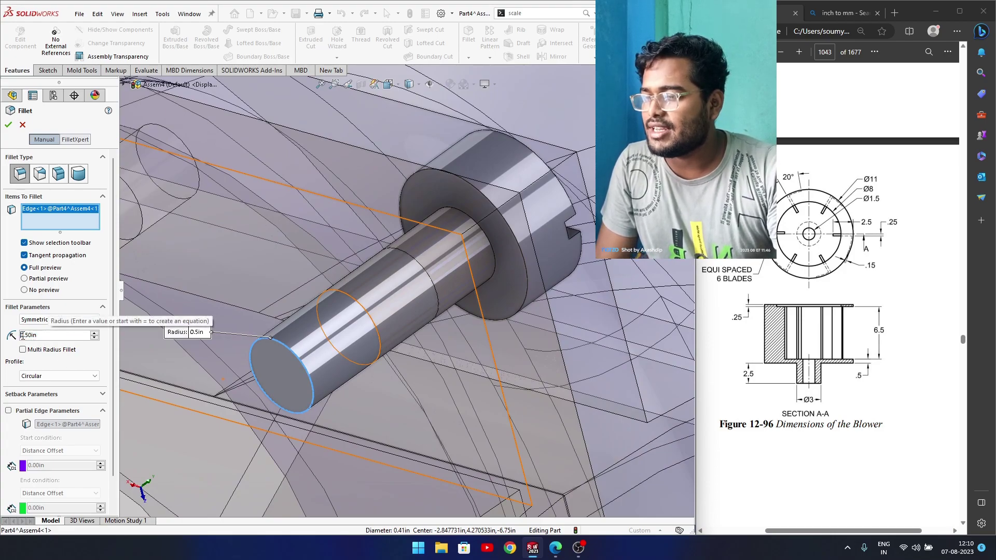
{"action": "left_click_drag", "start_coordinate": [22, 336], "coordinate": [55, 344]}
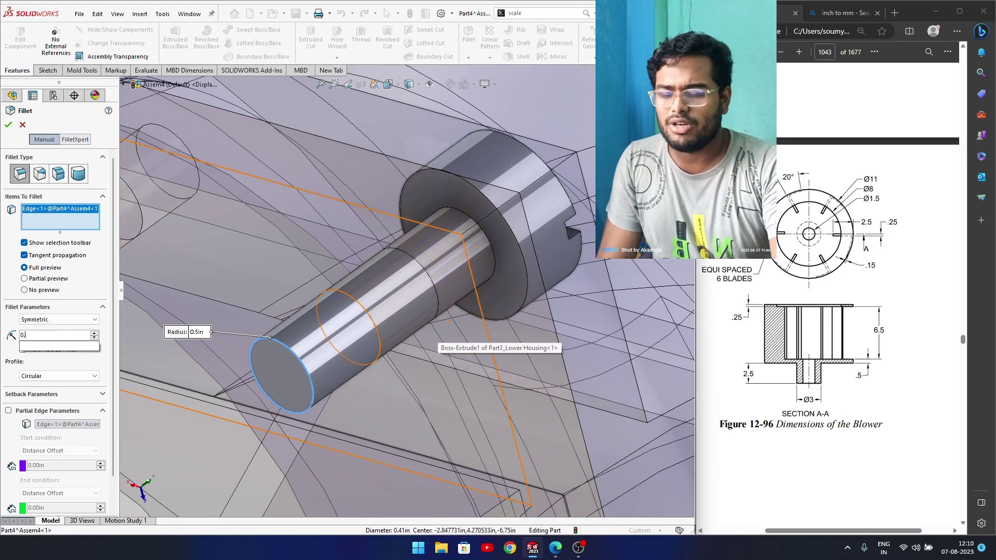
{"action": "type", "text": "0.1"}
{"action": "key", "text": "Return"}
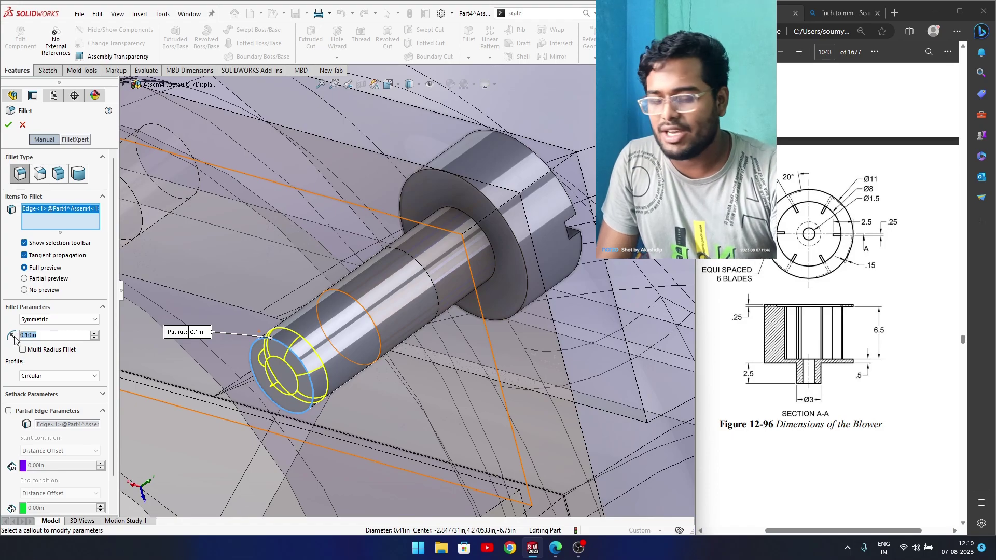
{"action": "type", "text": "0.05"}
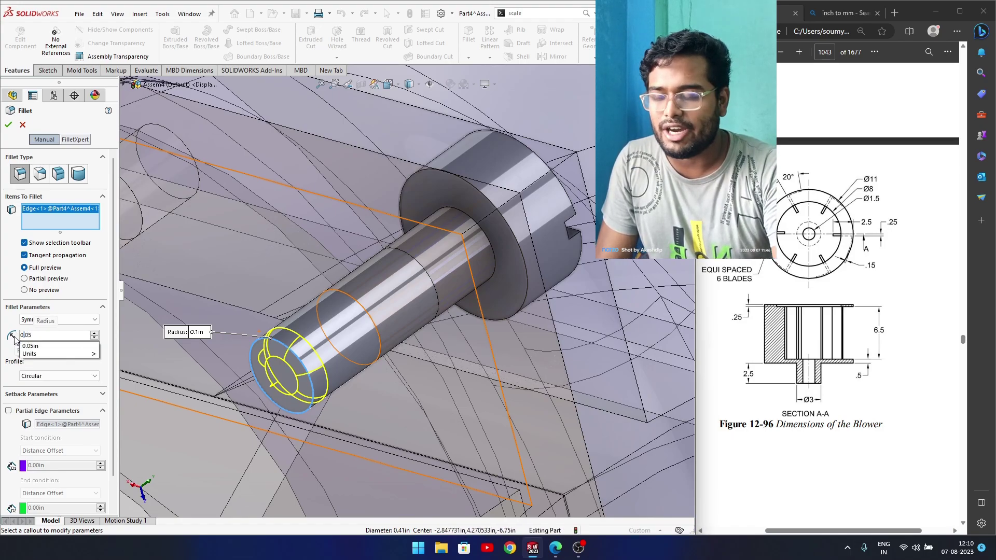
{"action": "key", "text": "Return"}
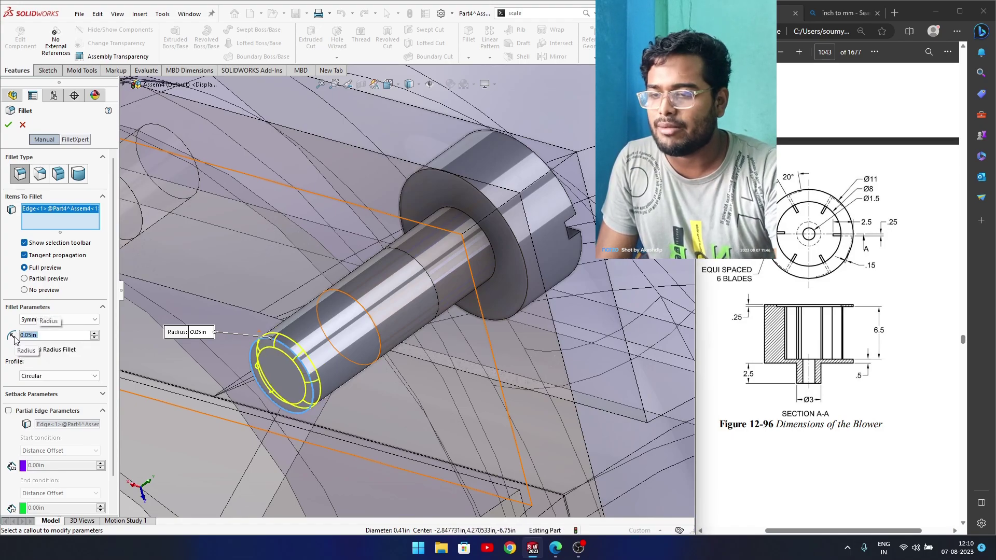
{"action": "left_click", "coordinate": [9, 125]}
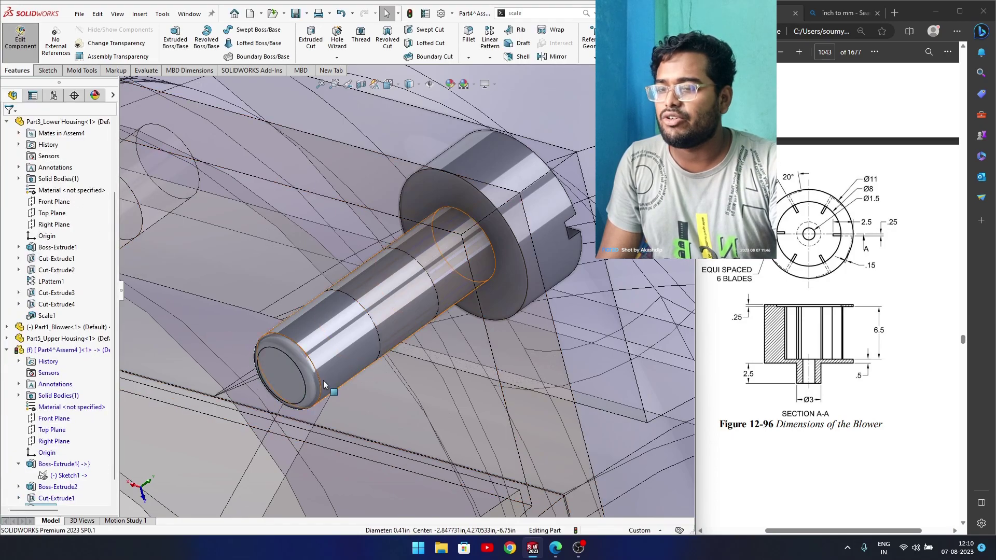
Fillet the two outer arc edges of the slotted bolt head's face with a 0.02 in radius
{"action": "middle_click_drag", "start_coordinate": [482, 266], "coordinate": [404, 298]}
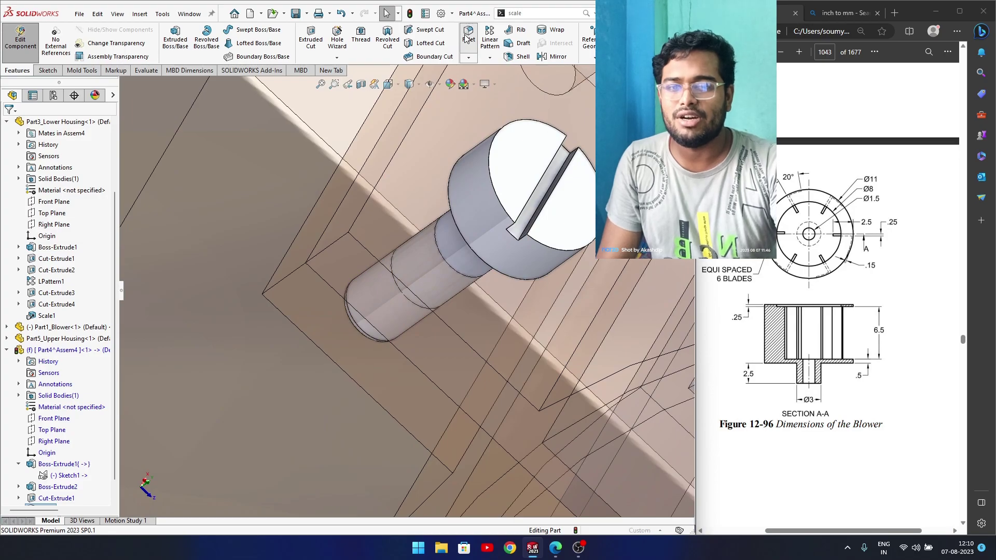
{"action": "left_click", "coordinate": [492, 186]}
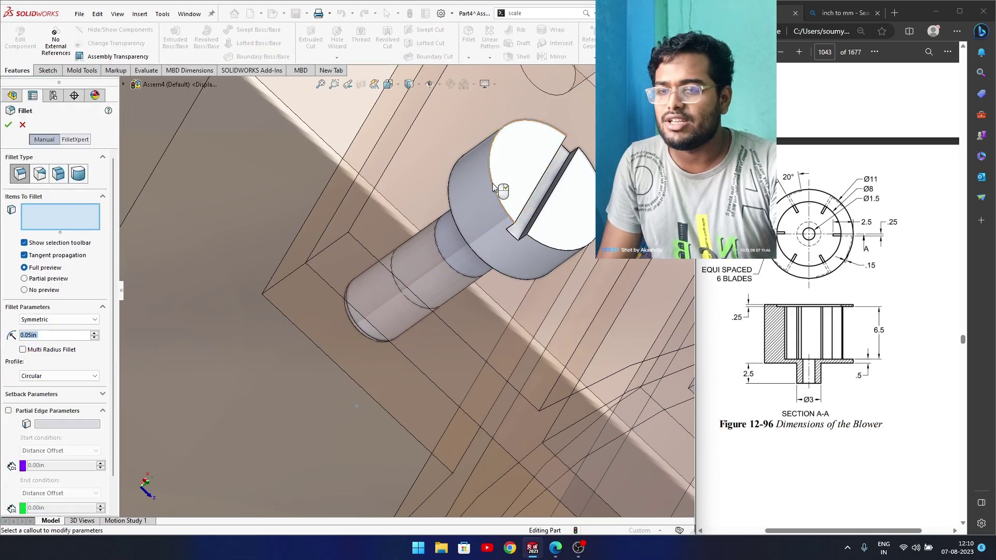
{"action": "left_click", "coordinate": [568, 252]}
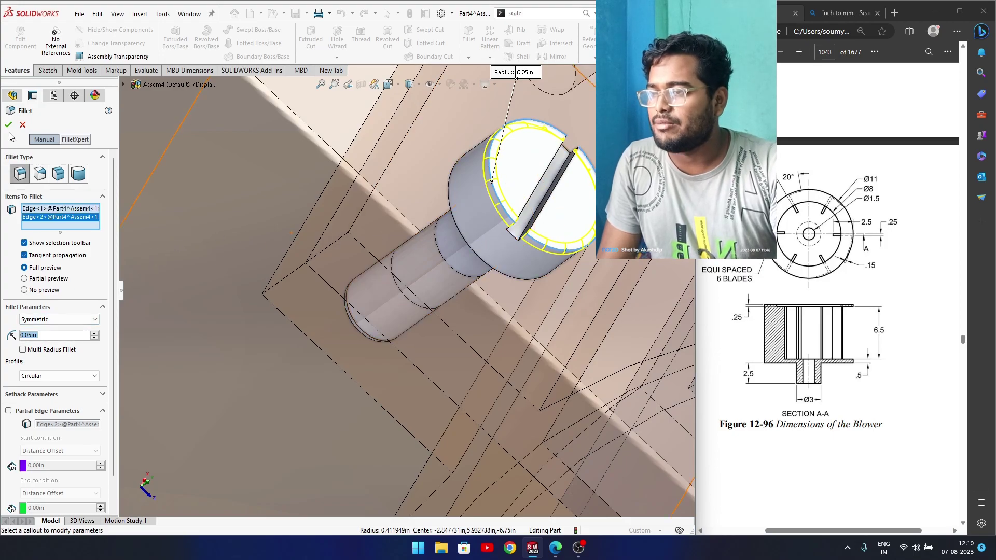
{"action": "left_click", "coordinate": [39, 335]}
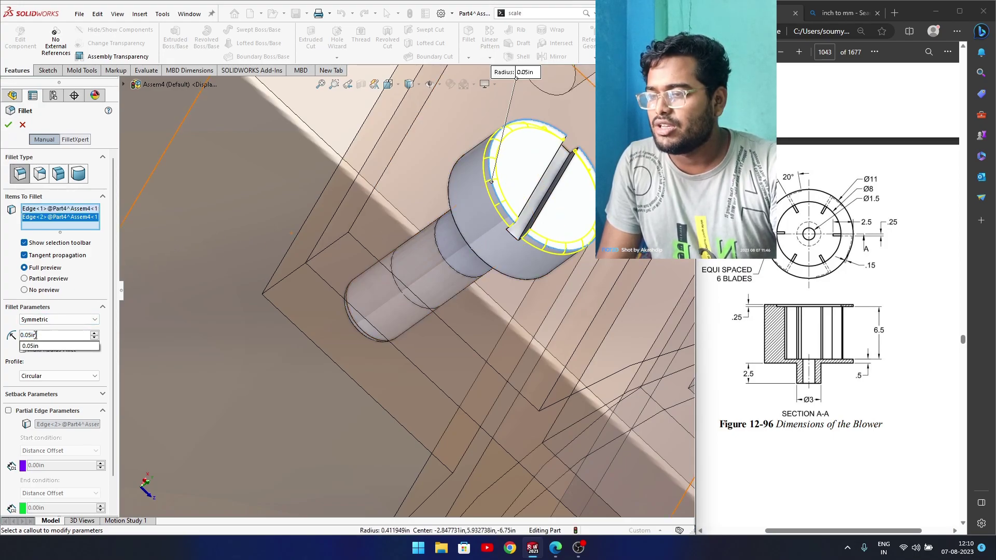
{"action": "type", "text": "0.02"}
{"action": "key", "text": "Return"}
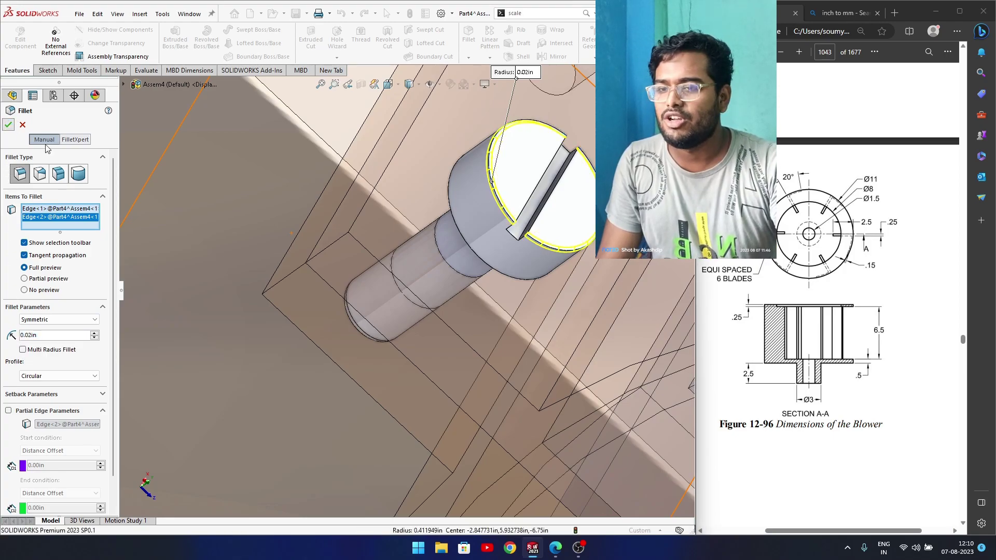
{"action": "key", "text": "Return"}
Finish editing the bolt part in context and return to the blower assembly
{"action": "middle_click_drag", "start_coordinate": [457, 223], "coordinate": [452, 259]}
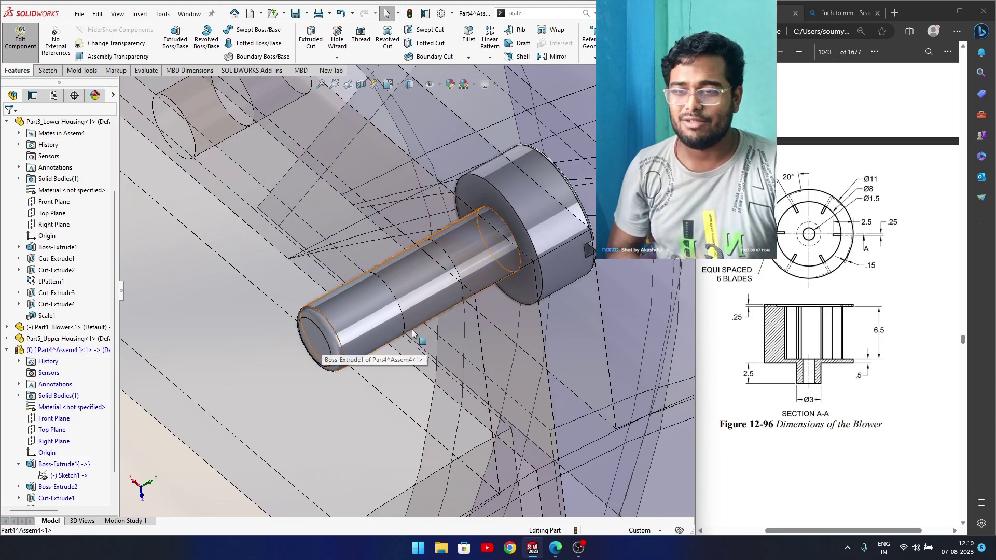
{"action": "scroll", "coordinate": [425, 327], "scroll_direction": "down", "scroll_amount": 2}
{"action": "scroll", "coordinate": [426, 324], "scroll_direction": "up", "scroll_amount": 1}
{"action": "mouse_move", "coordinate": [426, 324]}
{"action": "middle_mouse_down"}
{"action": "mouse_move", "coordinate": [404, 332]}
{"action": "mouse_move", "coordinate": [423, 321]}
{"action": "middle_mouse_up"}
{"action": "scroll", "coordinate": [426, 319], "scroll_direction": "up", "scroll_amount": 1}
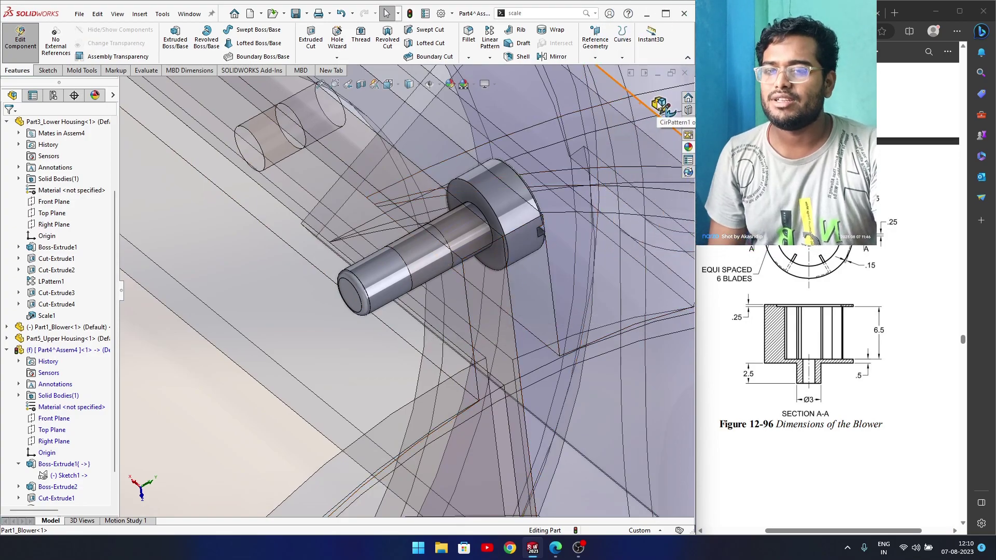
{"action": "left_click", "coordinate": [659, 104]}
{"action": "middle_click_drag", "start_coordinate": [440, 256], "coordinate": [421, 285]}
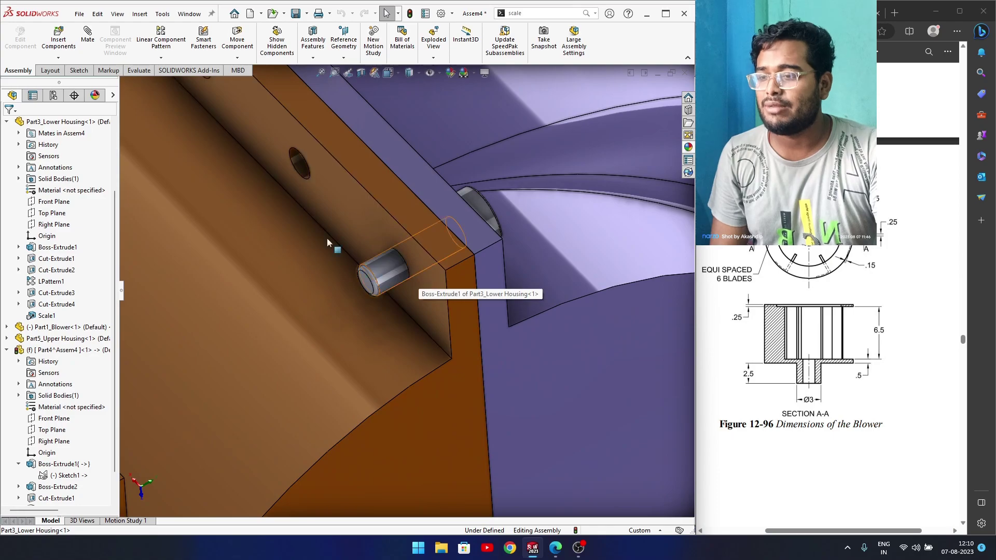
Insert another new part into the assembly, collapse the bolt and lower housing in the feature tree, and select the new part
{"action": "left_click", "coordinate": [58, 58]}
{"action": "left_click", "coordinate": [66, 85]}
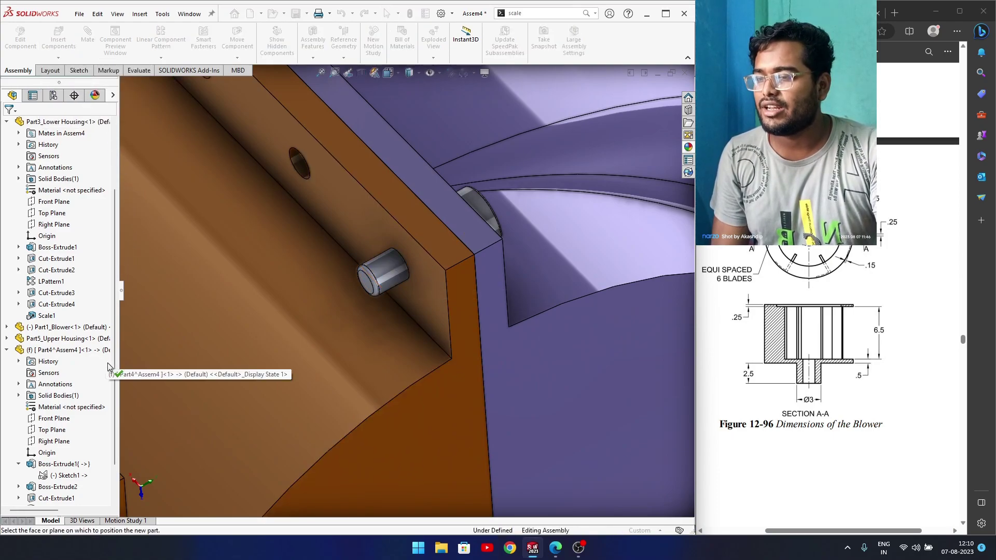
{"action": "left_click_drag", "start_coordinate": [112, 351], "coordinate": [114, 382]}
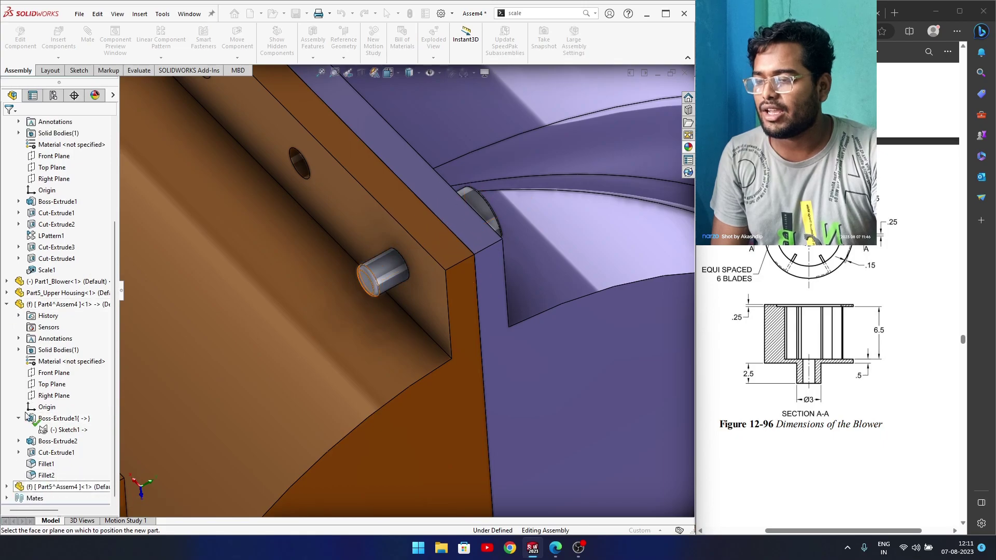
{"action": "left_click", "coordinate": [7, 305]}
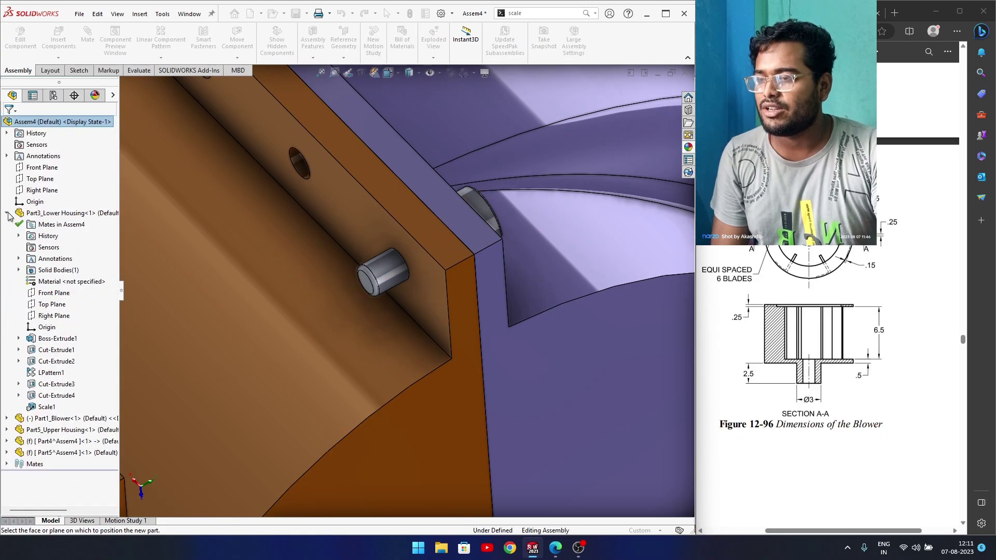
{"action": "left_click", "coordinate": [7, 213]}
{"action": "left_click", "coordinate": [36, 259]}
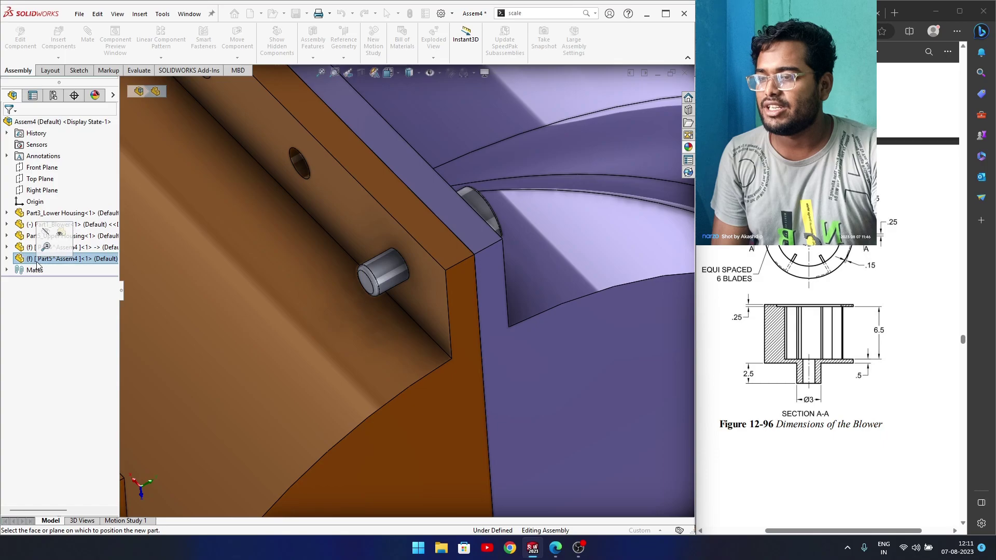
{"action": "right_click", "coordinate": [30, 263]}
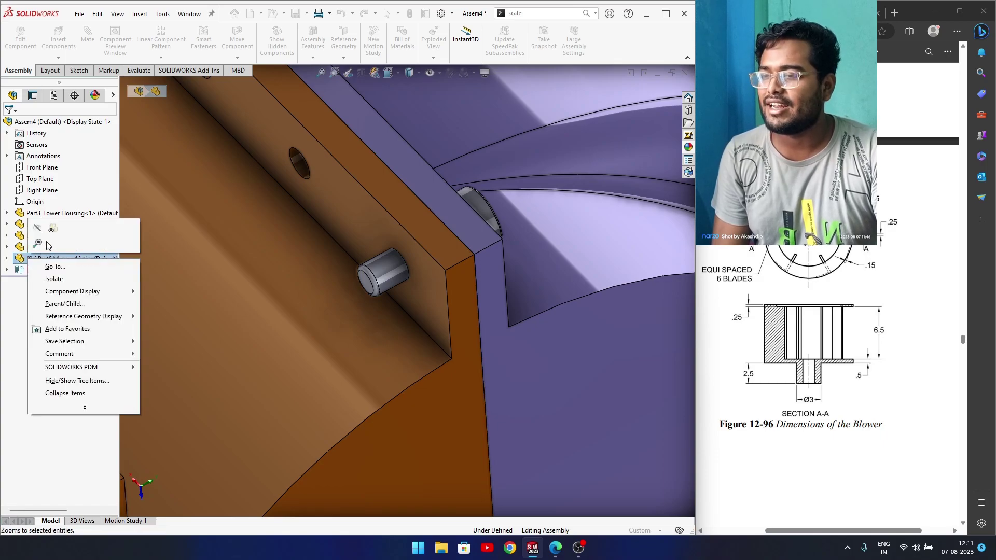
{"action": "left_click", "coordinate": [5, 305]}
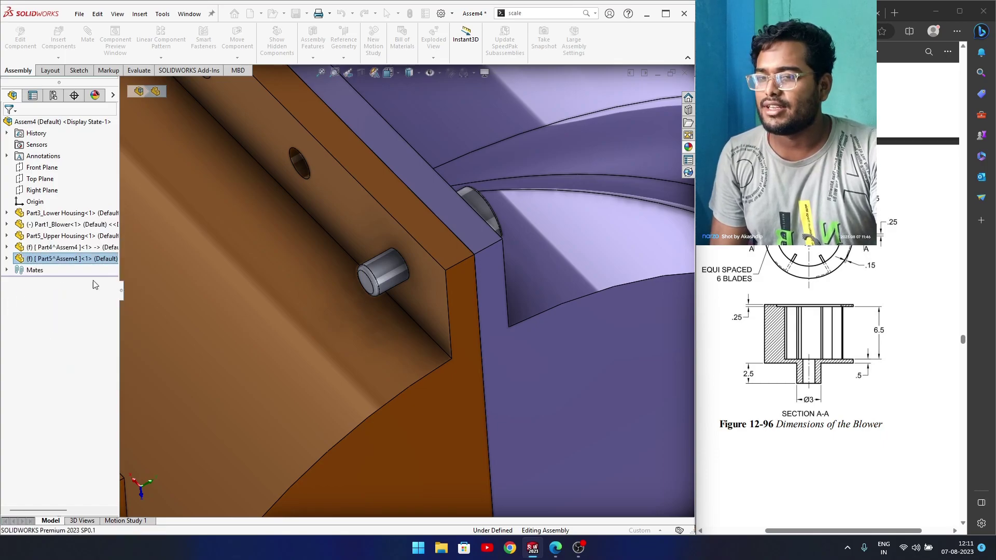
{"action": "right_click", "coordinate": [56, 260]}
{"action": "left_click", "coordinate": [38, 297]}
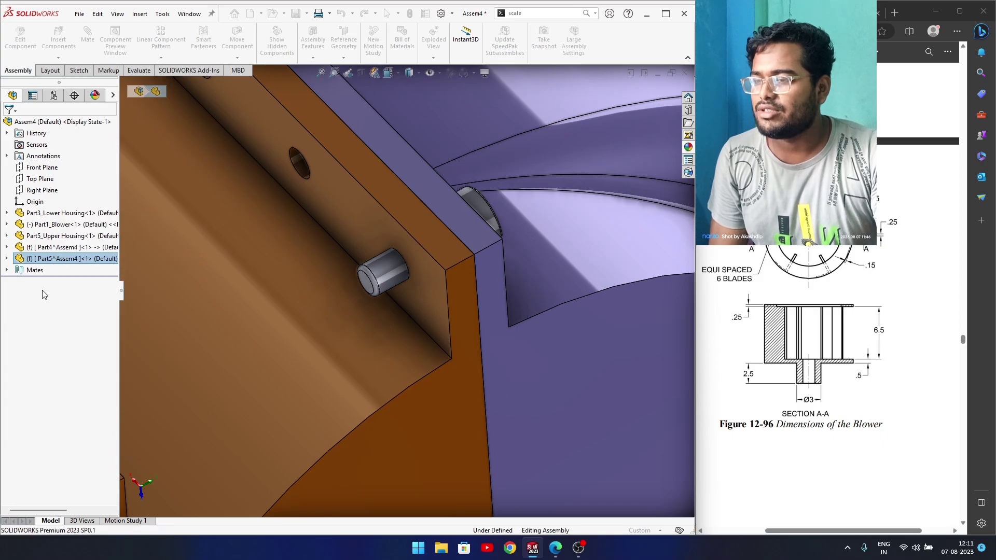
{"action": "left_click", "coordinate": [50, 71]}
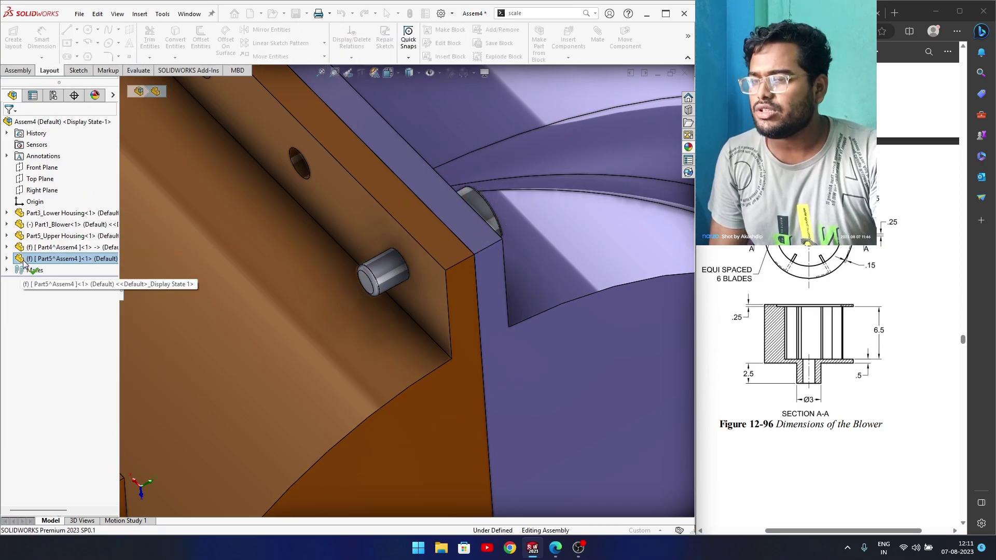
Expand the new part in the feature tree and fit the whole assembly in view
{"action": "left_click", "coordinate": [7, 259]}
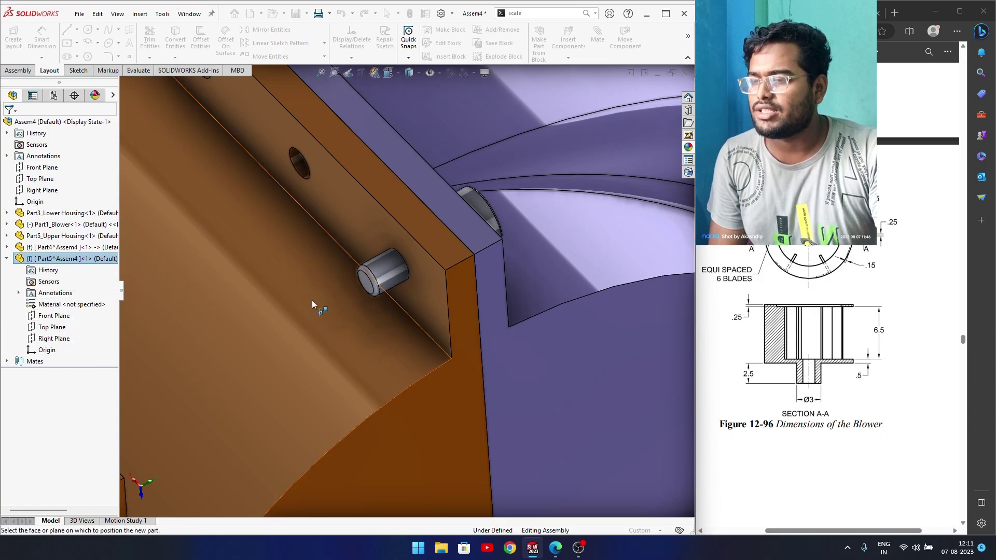
{"action": "key", "text": "f"}
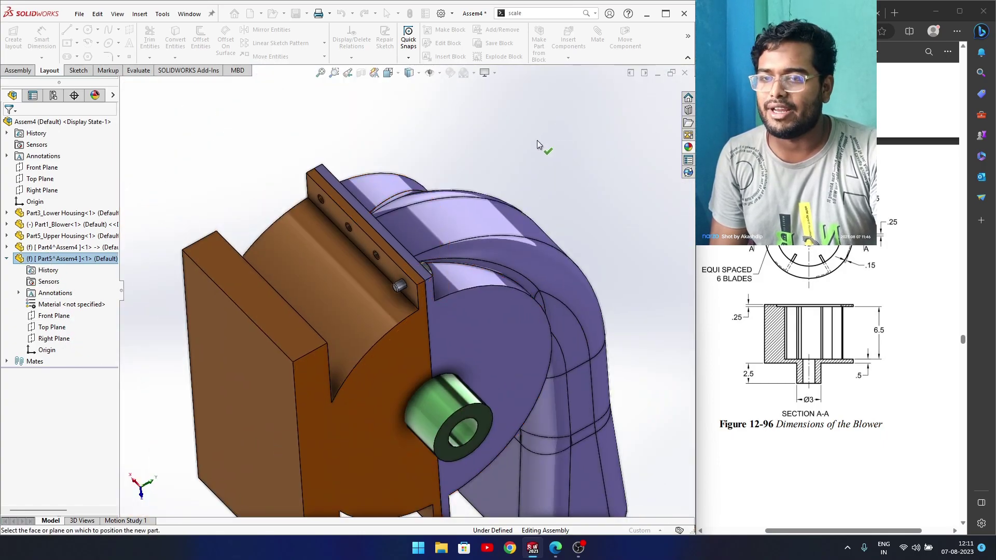
Fix the new part in the assembly without choosing a face, and open it for in-context editing
{"action": "left_click", "coordinate": [537, 140]}
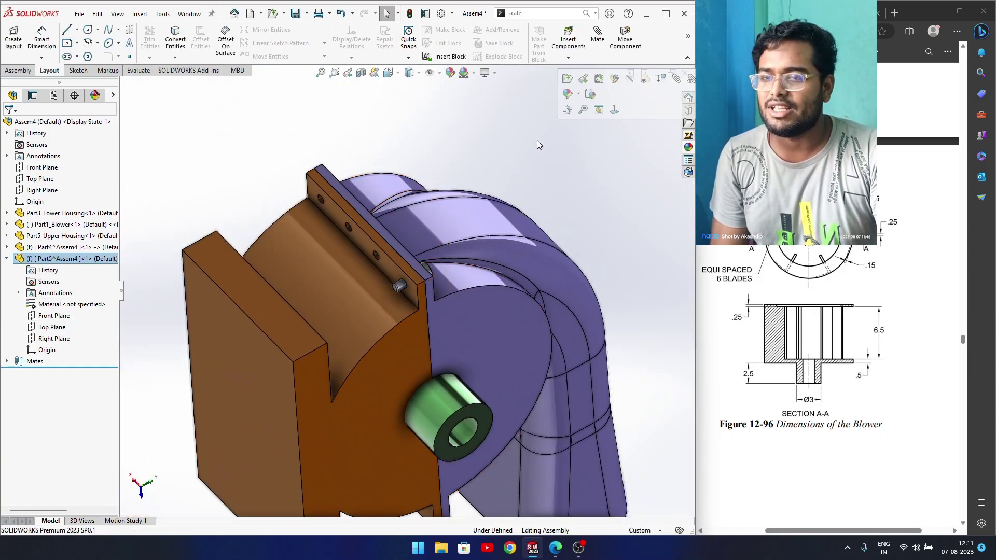
{"action": "right_click", "coordinate": [22, 262]}
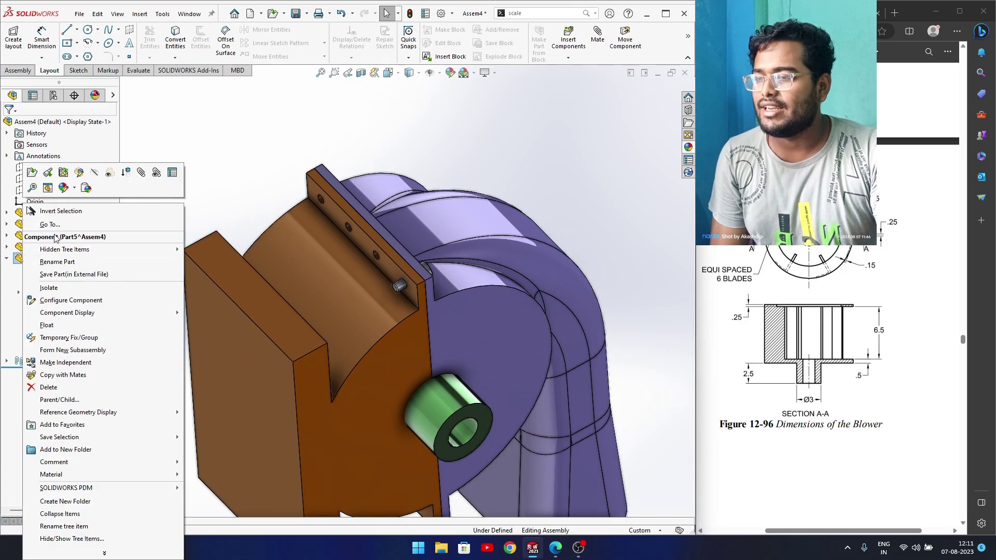
{"action": "left_click", "coordinate": [79, 173]}
{"action": "scroll", "coordinate": [391, 314], "scroll_direction": "up", "scroll_amount": 2}
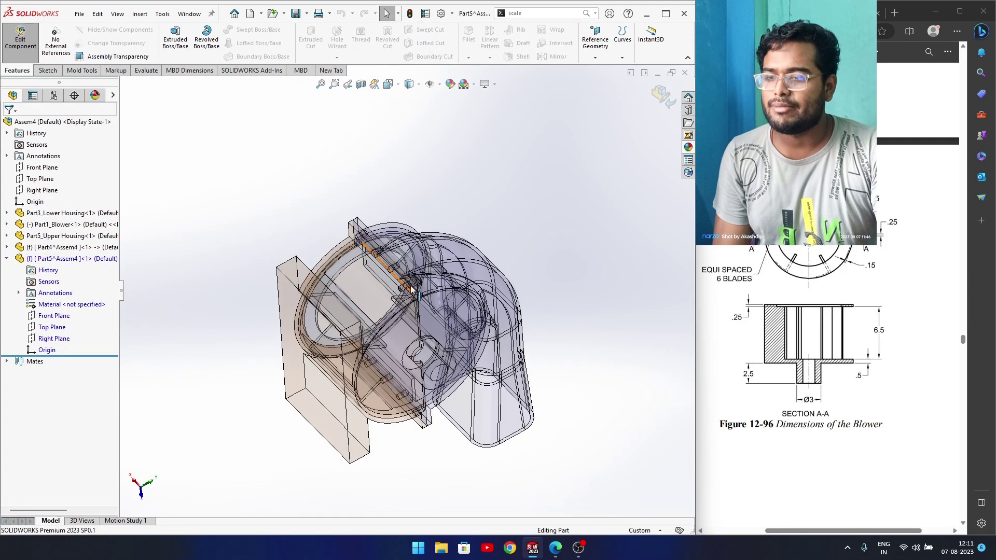
Start a sketch in the new part on the lower housing's flange face around the bolt shank
{"action": "scroll", "coordinate": [408, 295], "scroll_direction": "down", "scroll_amount": 6}
{"action": "scroll", "coordinate": [408, 292], "scroll_direction": "down", "scroll_amount": 4}
{"action": "middle_click_drag", "start_coordinate": [408, 292], "coordinate": [425, 284]}
{"action": "scroll", "coordinate": [427, 284], "scroll_direction": "up", "scroll_amount": 2}
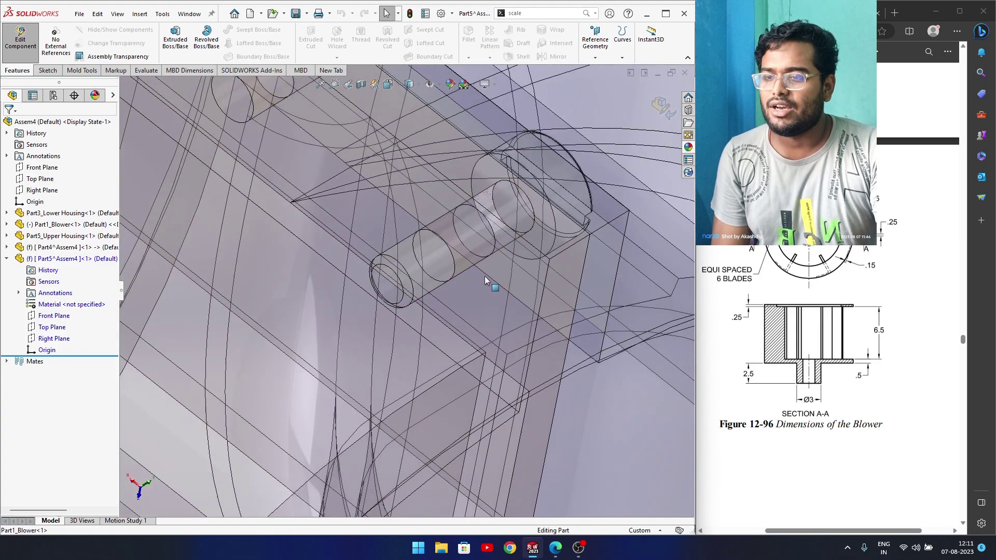
{"action": "left_click", "coordinate": [492, 275]}
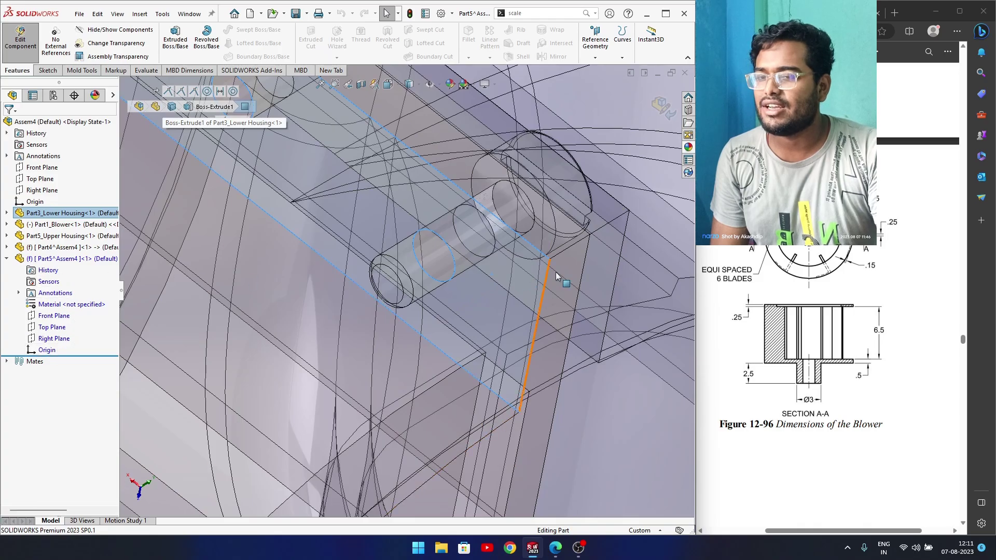
{"action": "right_click", "coordinate": [471, 279]}
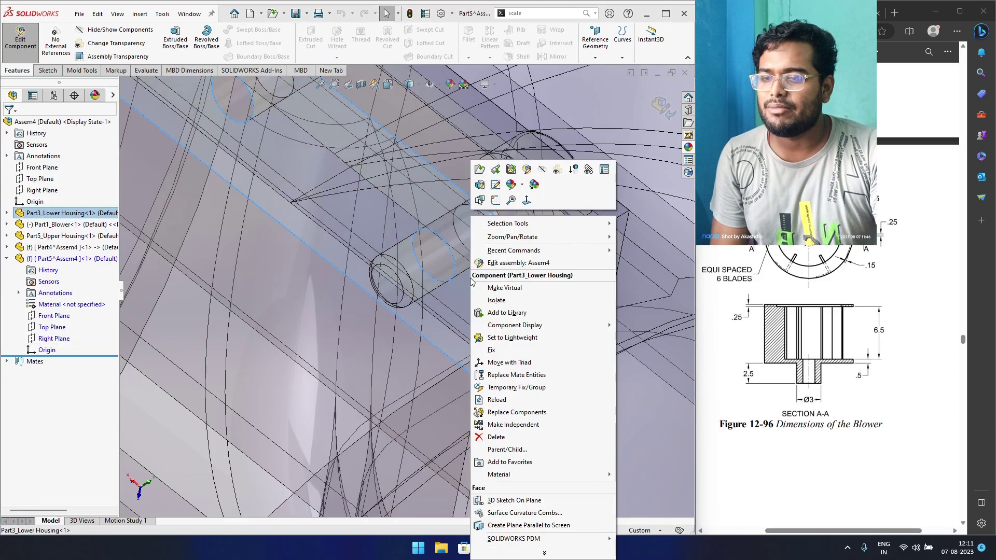
{"action": "left_click", "coordinate": [496, 200]}
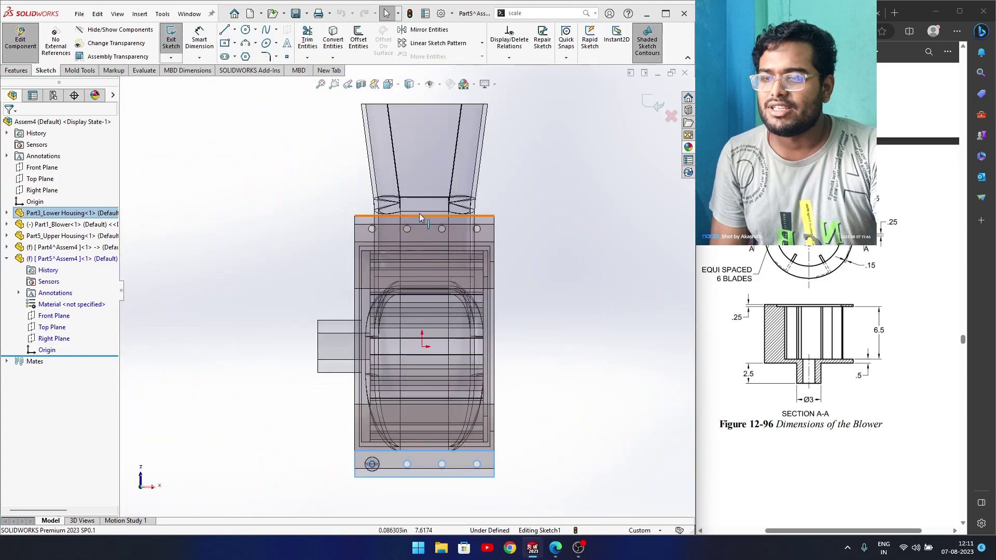
Sketch a circle of about 0.26 in radius centred on the bolt hole in the flange
{"action": "scroll", "coordinate": [423, 209], "scroll_direction": "down", "scroll_amount": 4}
{"action": "scroll", "coordinate": [408, 291], "scroll_direction": "up", "scroll_amount": 6}
{"action": "scroll", "coordinate": [380, 458], "scroll_direction": "down", "scroll_amount": 8}
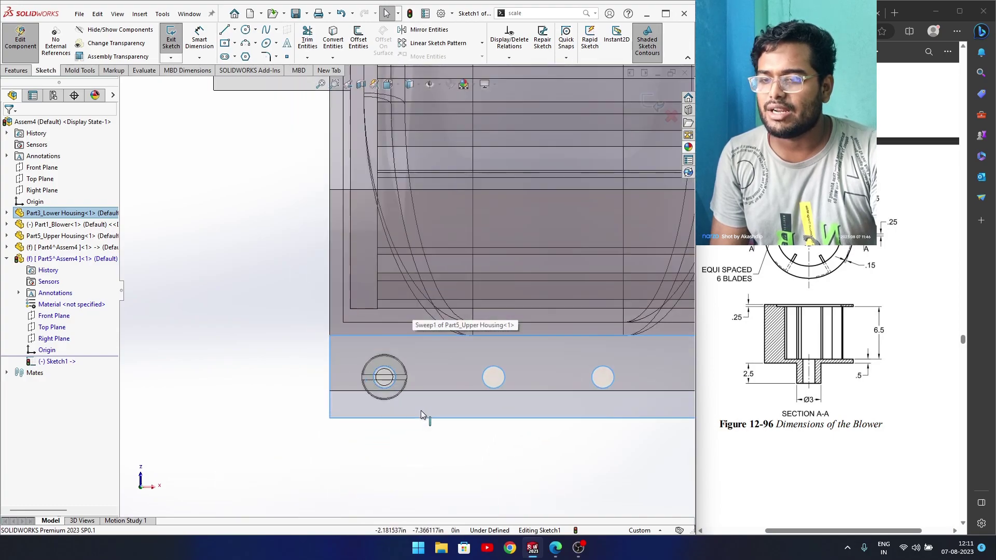
{"action": "middle_click_drag", "start_coordinate": [399, 392], "coordinate": [421, 412]}
{"action": "key", "text": "space"}
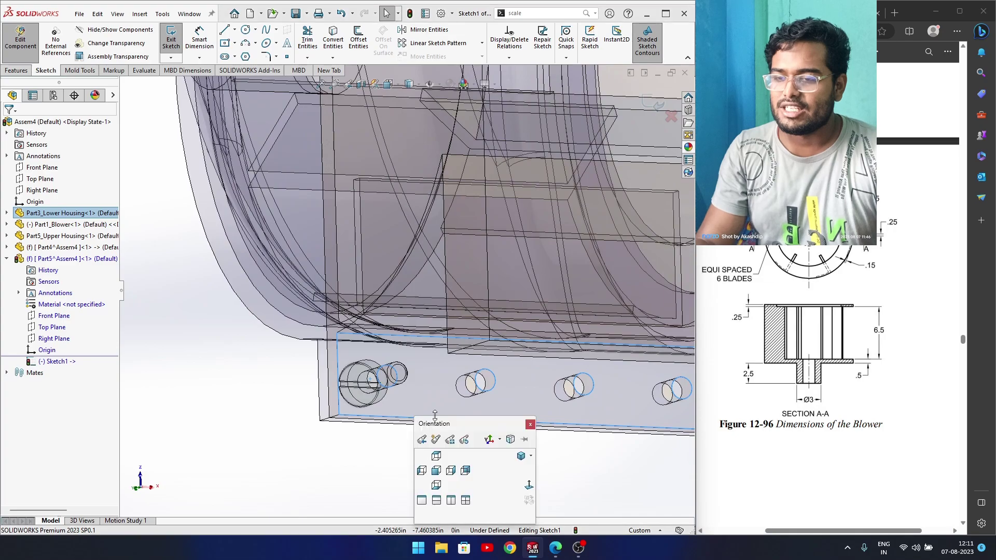
{"action": "left_click", "coordinate": [528, 483]}
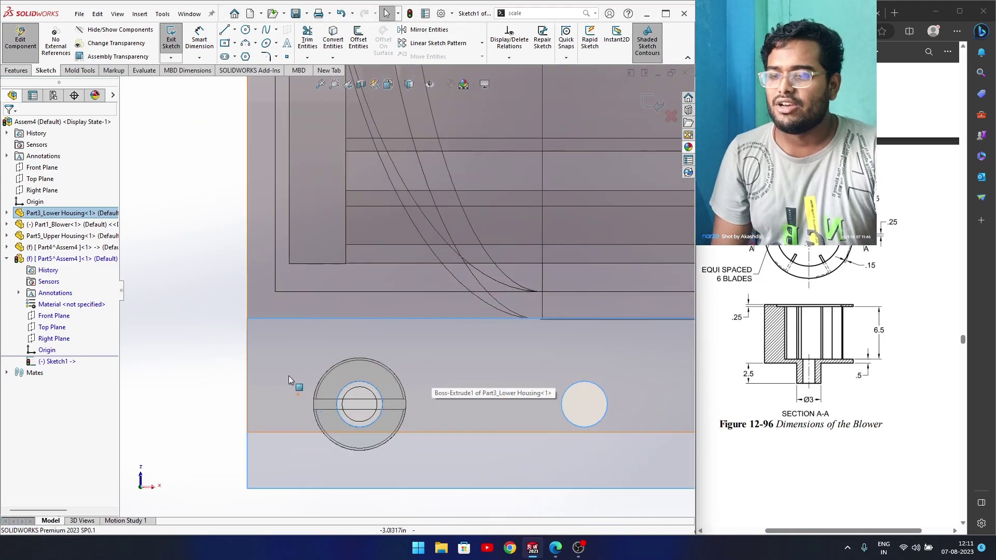
{"action": "left_click", "coordinate": [245, 30]}
{"action": "scroll", "coordinate": [361, 402], "scroll_direction": "down", "scroll_amount": 3}
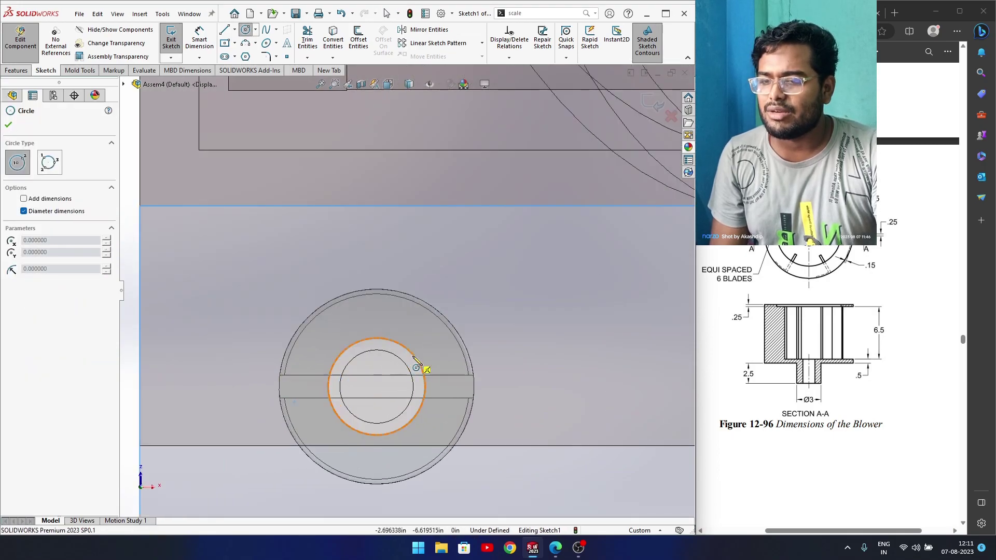
{"action": "left_click", "coordinate": [376, 387]}
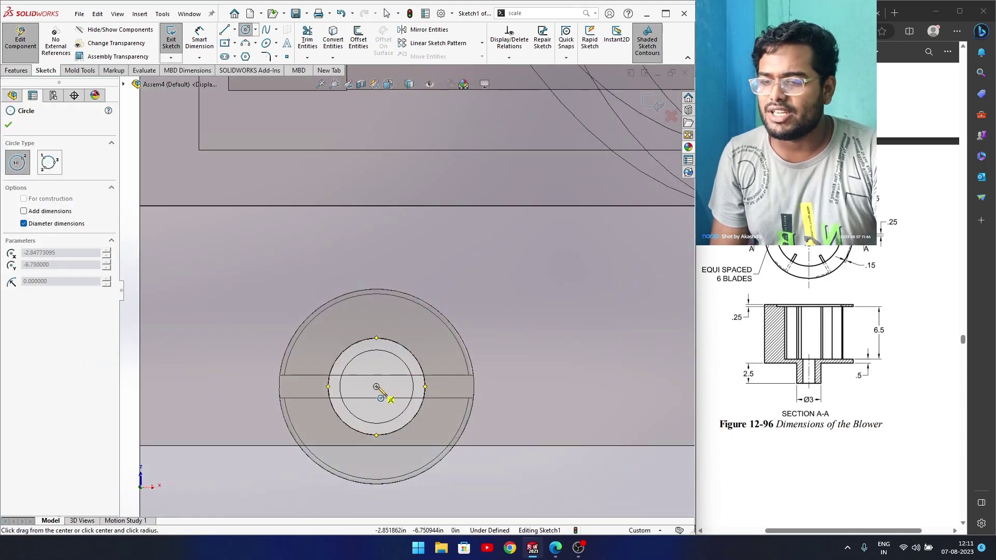
{"action": "left_click", "coordinate": [439, 384]}
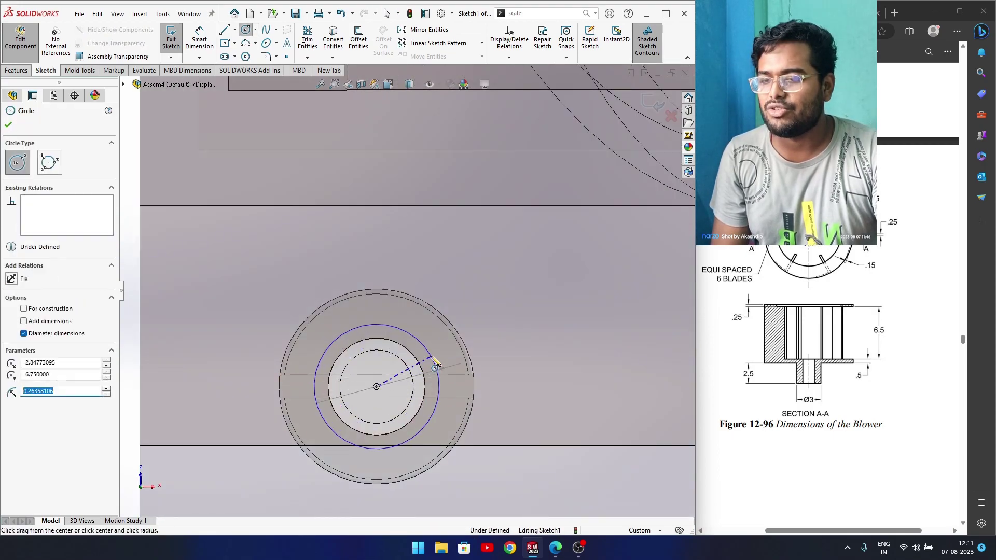
Sketch a second circle of about 0.23 in radius and make its centre coincident with the first circle's centre
{"action": "left_click", "coordinate": [377, 387]}
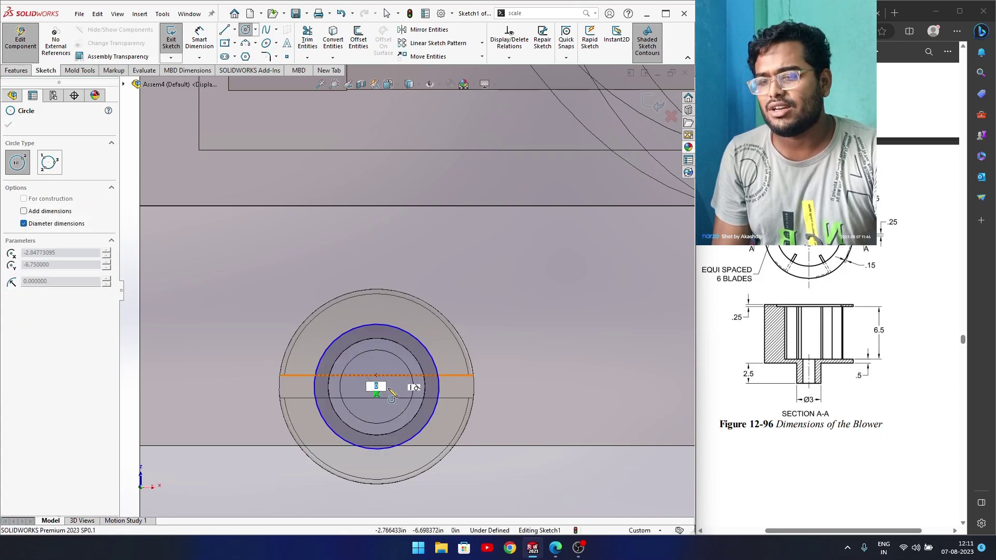
{"action": "left_click", "coordinate": [448, 359]}
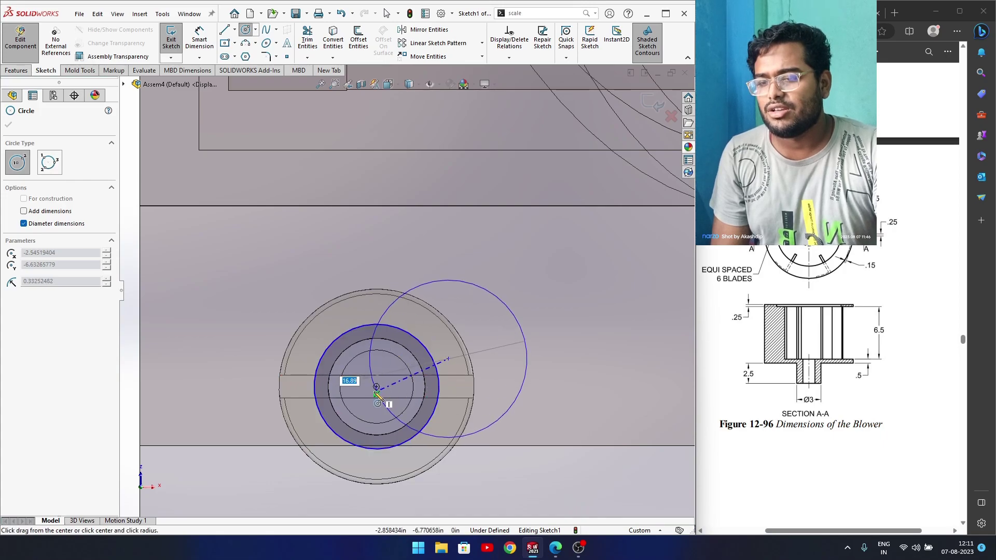
{"action": "left_click", "coordinate": [407, 400]}
{"action": "key", "text": "Escape"}
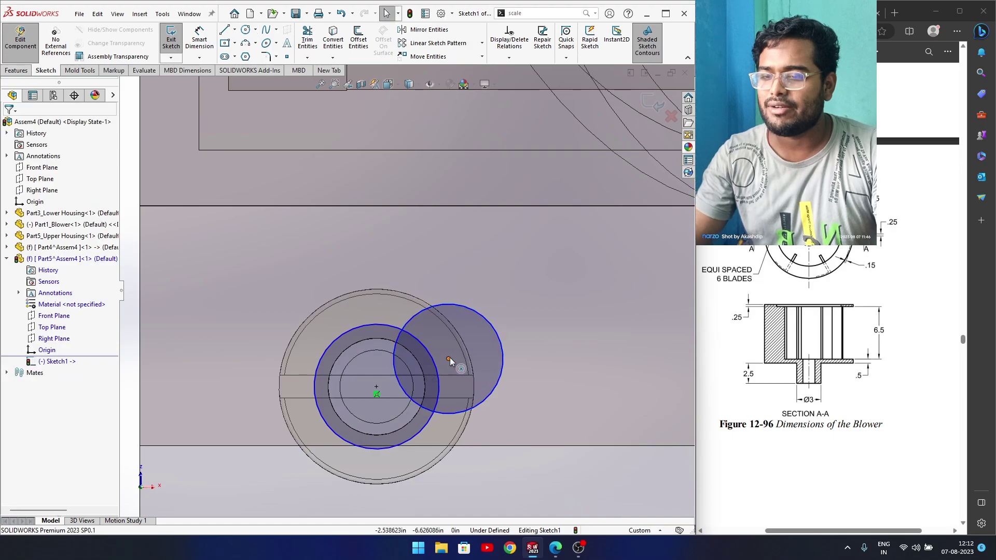
{"action": "left_click", "coordinate": [448, 358]}
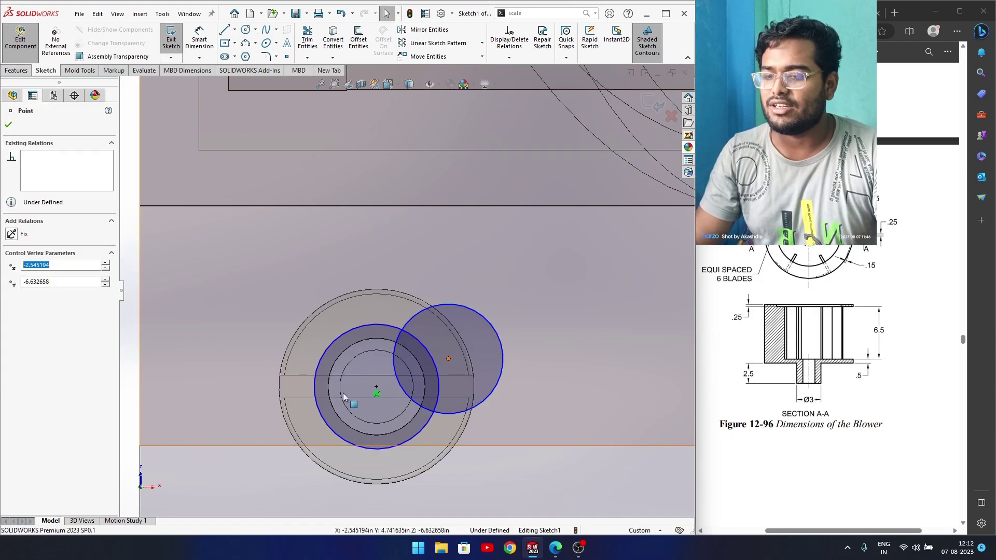
{"action": "left_click", "coordinate": [384, 388], "text": "ctrl"}
{"action": "left_click", "coordinate": [438, 343]}
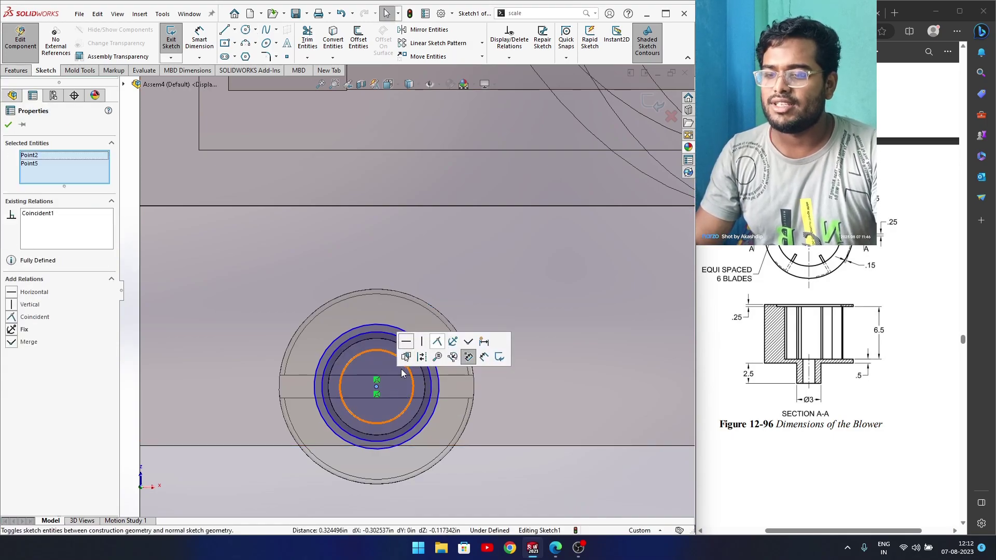
Examine the sketched circles against the flange hole edges and the bolt shank from the side
{"action": "left_click", "coordinate": [326, 354]}
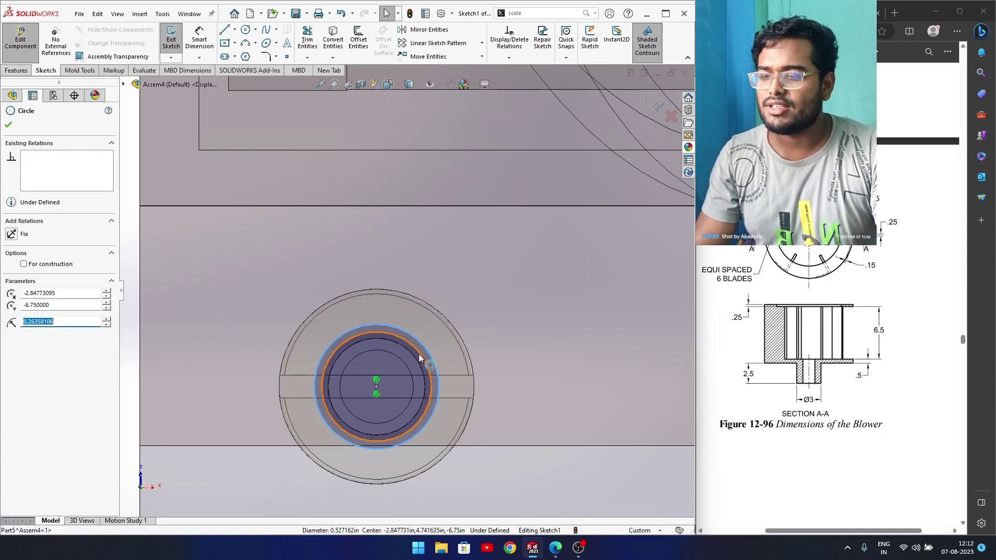
{"action": "middle_click_drag", "start_coordinate": [394, 399], "coordinate": [383, 381]}
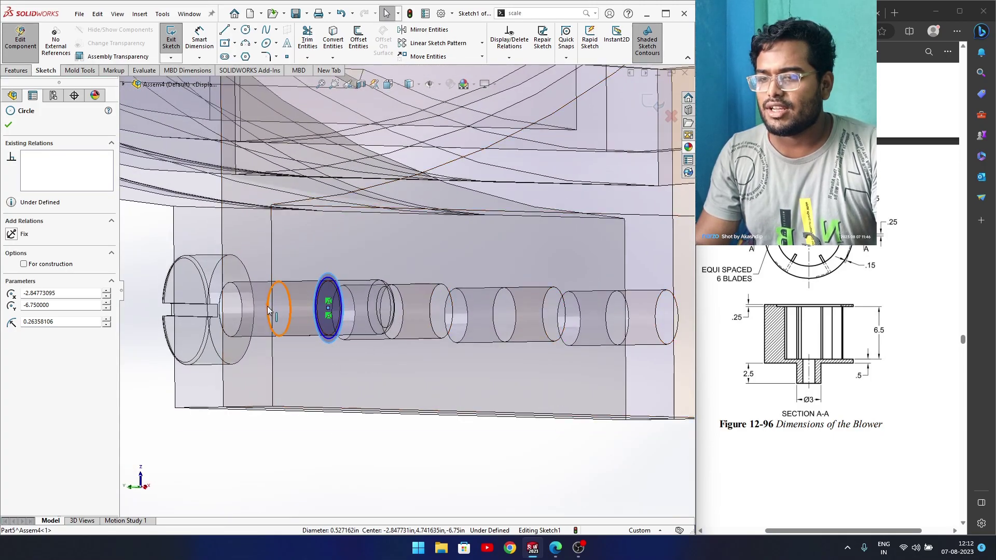
{"action": "left_click", "coordinate": [267, 308]}
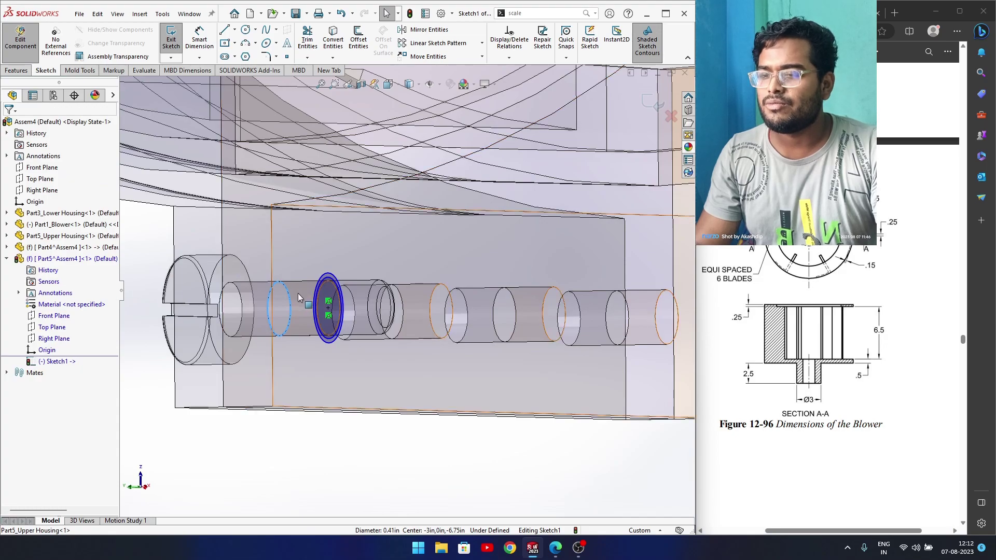
{"action": "right_click", "coordinate": [268, 310]}
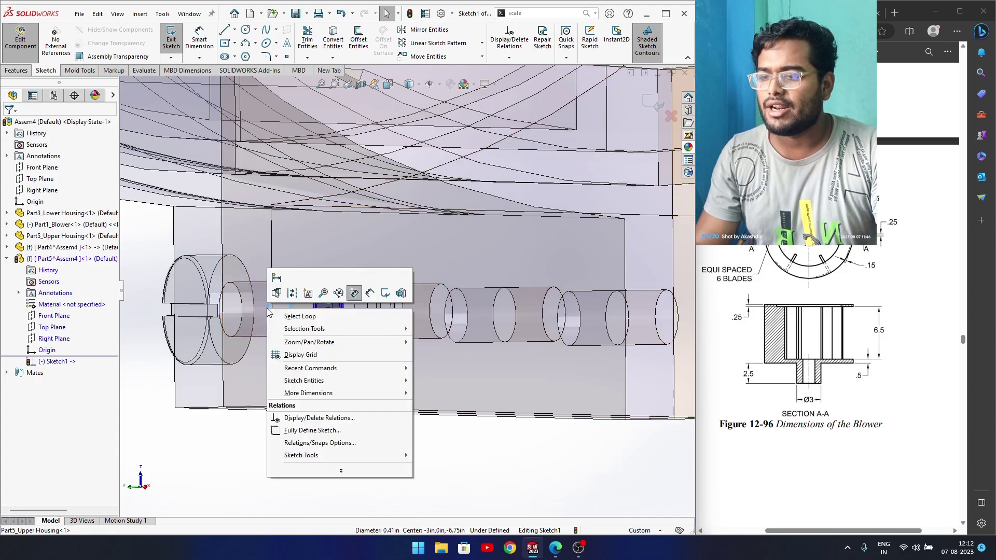
{"action": "left_click", "coordinate": [227, 454]}
{"action": "scroll", "coordinate": [291, 316], "scroll_direction": "down", "scroll_amount": 5}
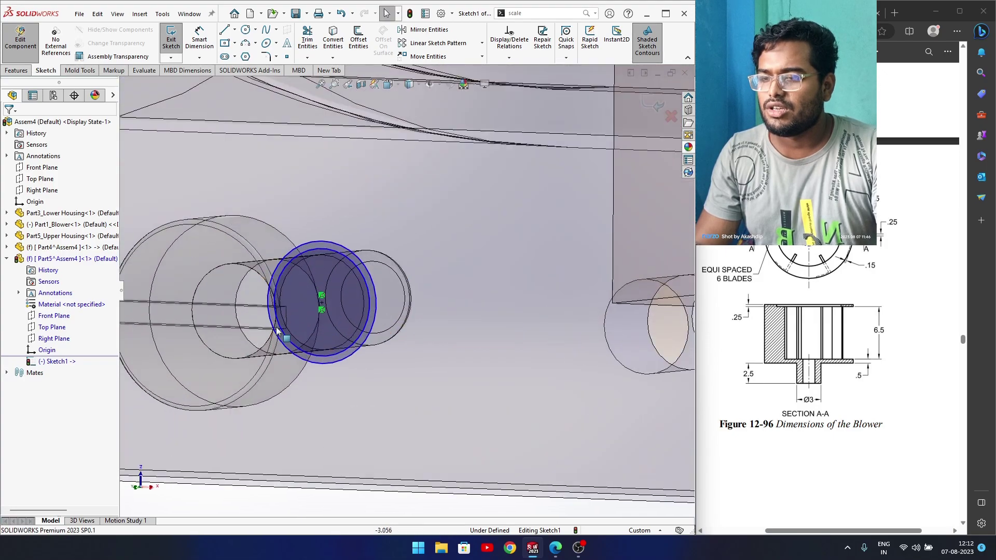
{"action": "scroll", "coordinate": [279, 327], "scroll_direction": "down", "scroll_amount": 4}
{"action": "scroll", "coordinate": [407, 294], "scroll_direction": "up", "scroll_amount": 2}
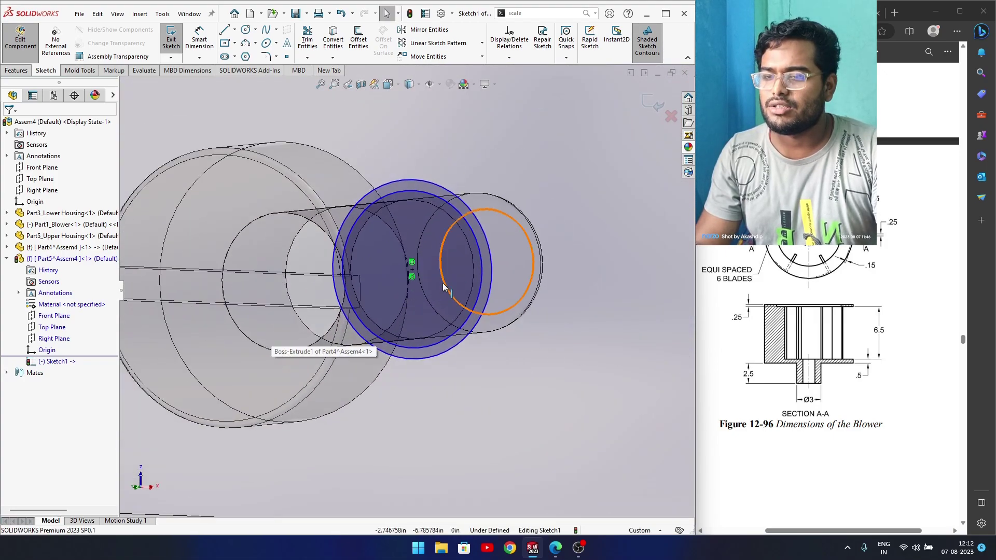
{"action": "left_click", "coordinate": [231, 321]}
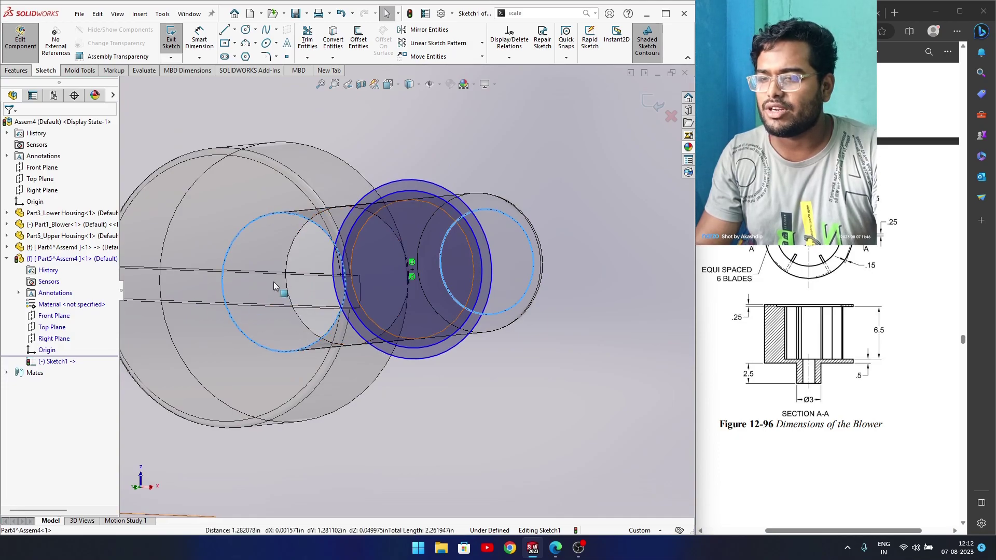
{"action": "left_click", "coordinate": [341, 443]}
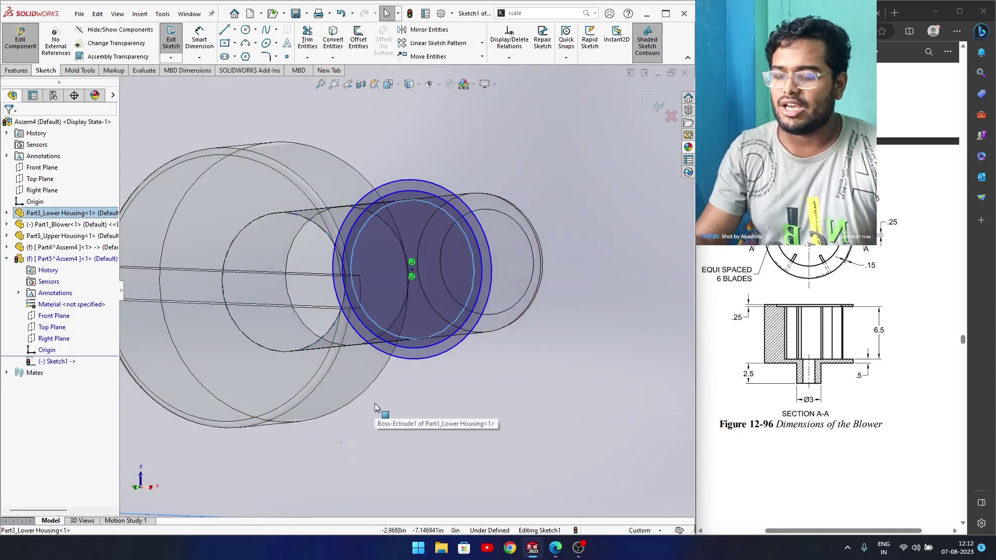
Face the sketch plane and look up the flange hole diameter in the Lower Housing drawing
{"action": "key", "text": "space"}
{"action": "left_click", "coordinate": [388, 461]}
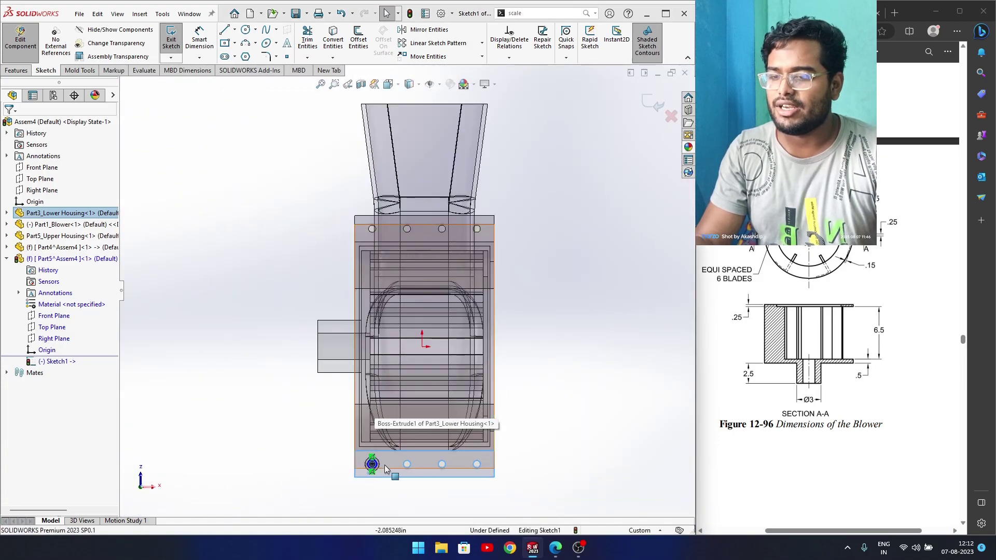
{"action": "scroll", "coordinate": [376, 463], "scroll_direction": "down", "scroll_amount": 5}
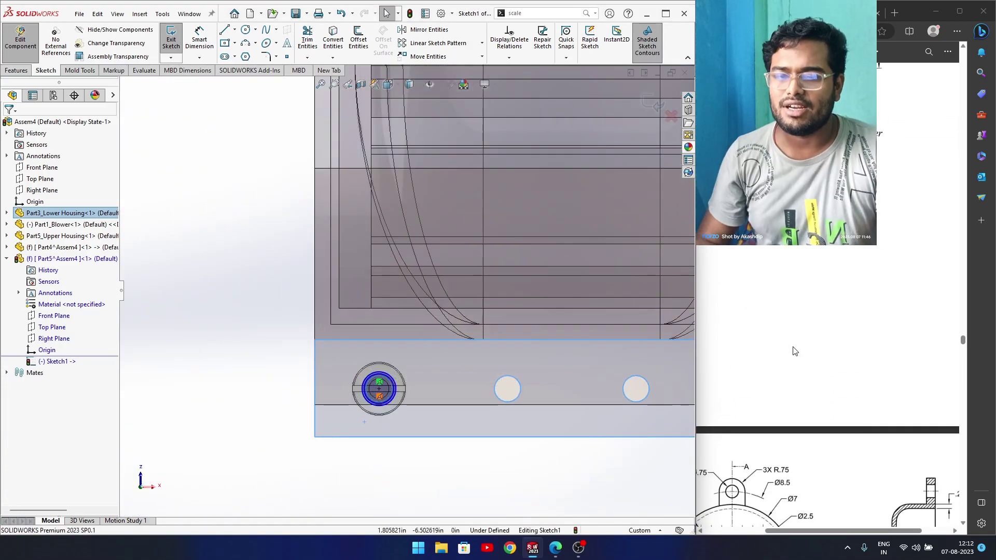
{"action": "scroll", "coordinate": [793, 352], "scroll_direction": "down", "scroll_amount": 10}
{"action": "scroll", "coordinate": [792, 361], "scroll_direction": "up", "scroll_amount": 2}
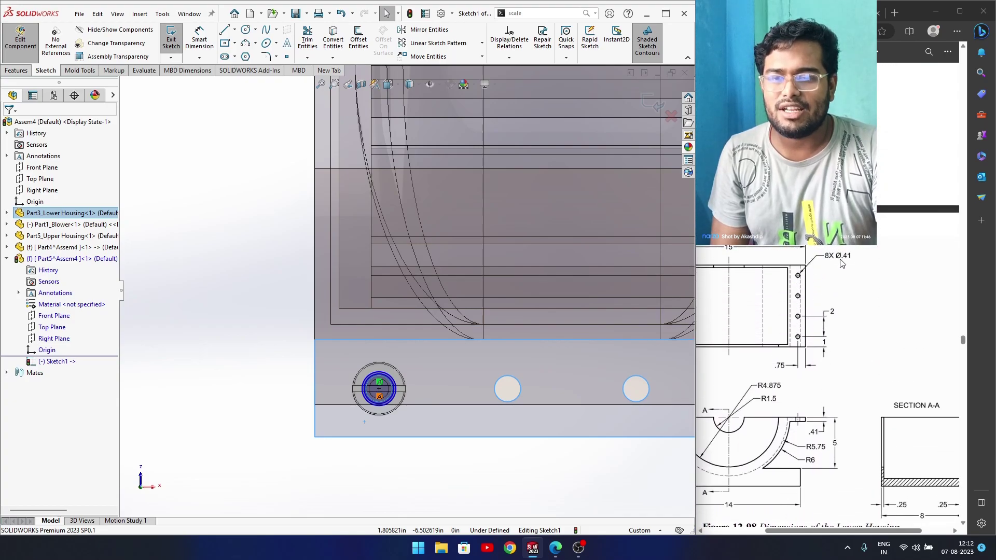
Dimension the outer sketched circle's diameter as 0.41 and select the other circle
{"action": "scroll", "coordinate": [441, 411], "scroll_direction": "down", "scroll_amount": 5}
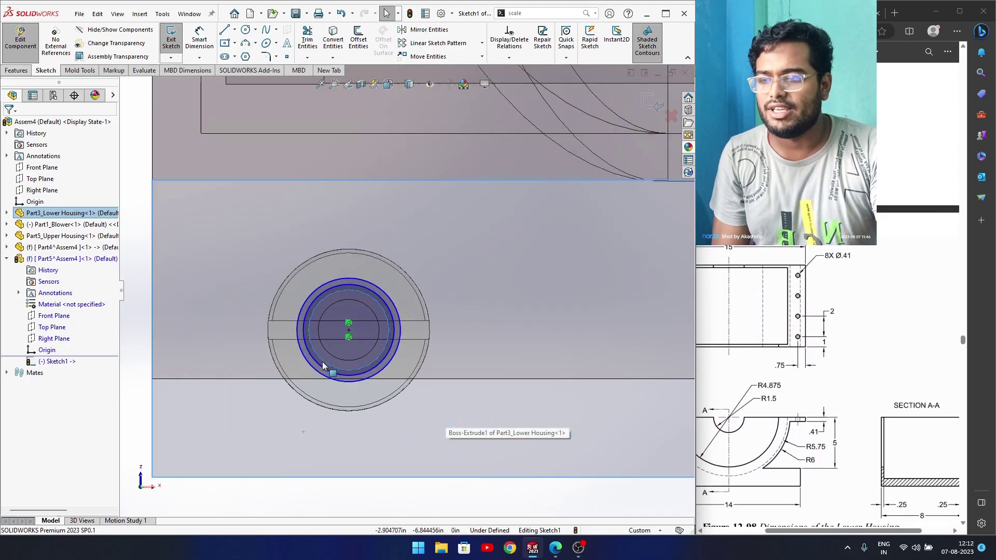
{"action": "mouse_move", "coordinate": [398, 404]}
{"action": "right_mouse_down"}
{"action": "mouse_move", "coordinate": [393, 381]}
{"action": "mouse_move", "coordinate": [409, 337]}
{"action": "right_mouse_up"}
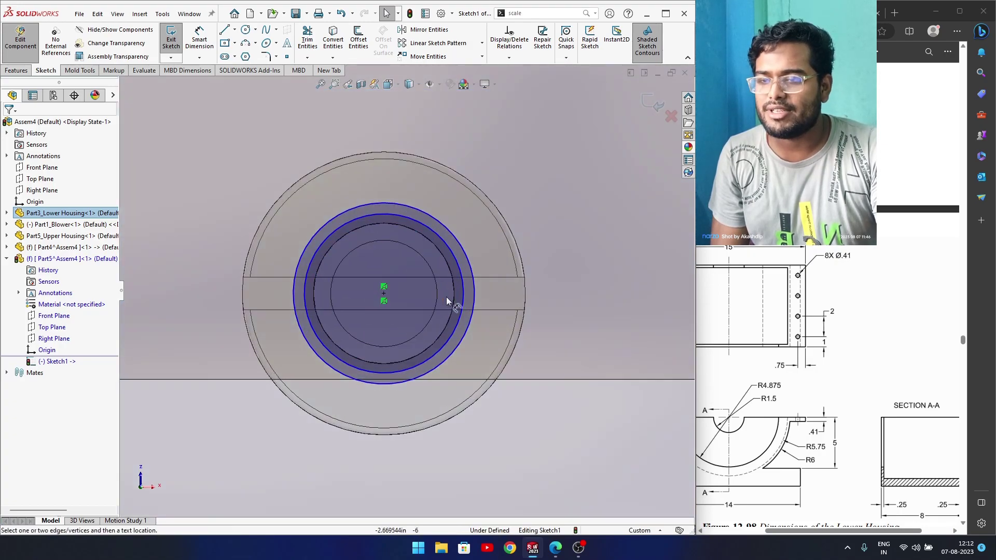
{"action": "left_click", "coordinate": [474, 289]}
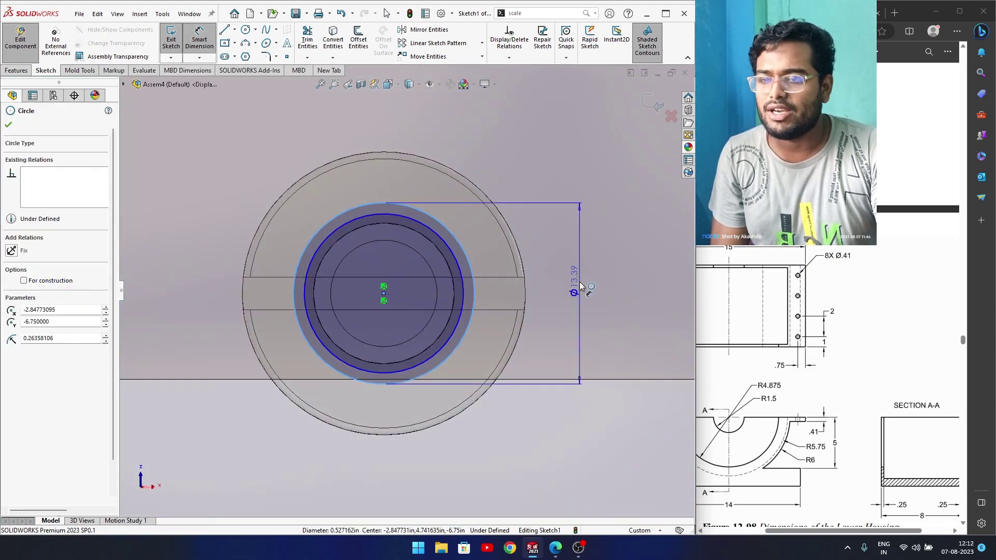
{"action": "left_click", "coordinate": [580, 282]}
{"action": "type", "text": "0.8"}
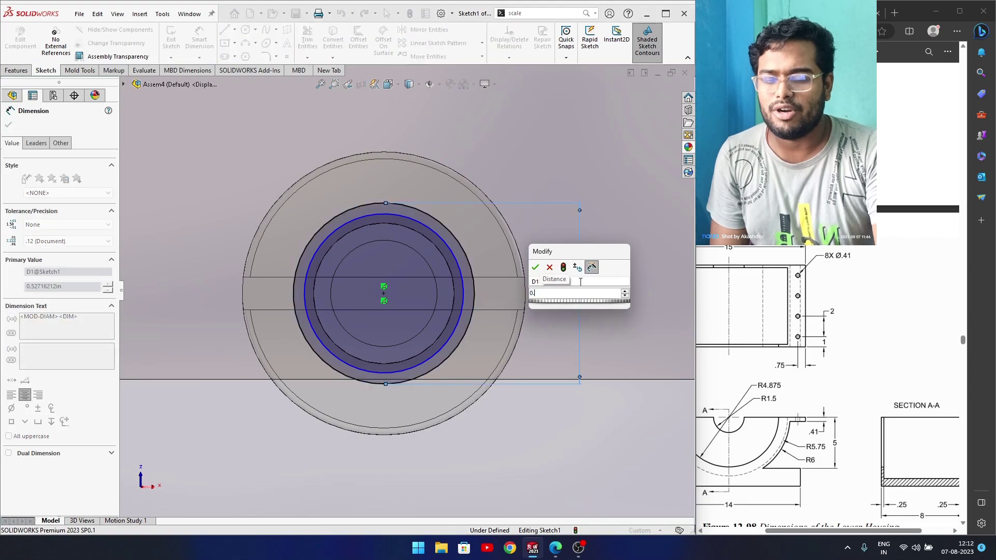
{"action": "key", "text": "Return"}
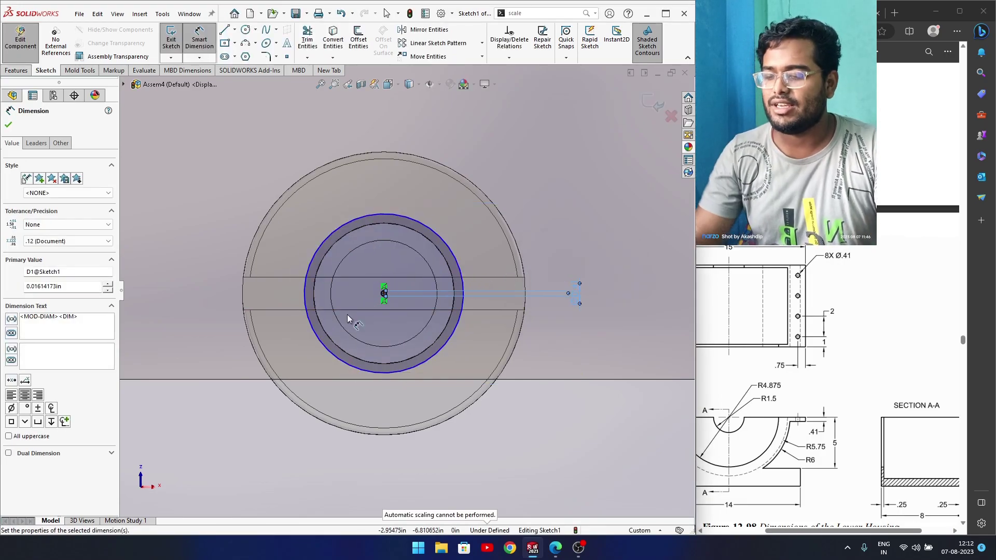
{"action": "key", "text": "Escape"}
{"action": "key", "text": "Escape"}
{"action": "left_click", "coordinate": [457, 264]}
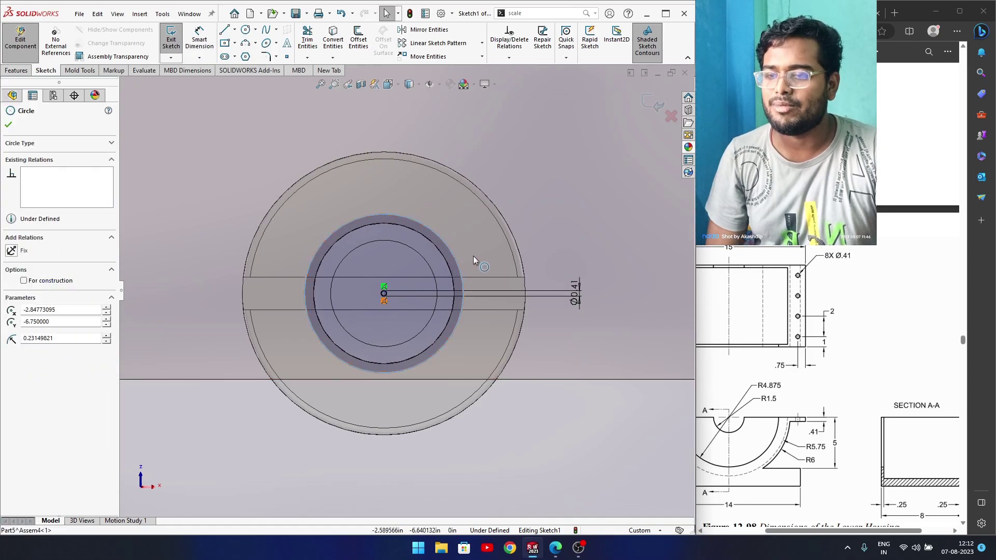
Enlarge the undimensioned outer circle to roughly three quarters of the bolt head's diameter and exit the sketch
{"action": "left_click_drag", "start_coordinate": [472, 257], "coordinate": [482, 250]}
{"action": "left_click", "coordinate": [472, 462]}
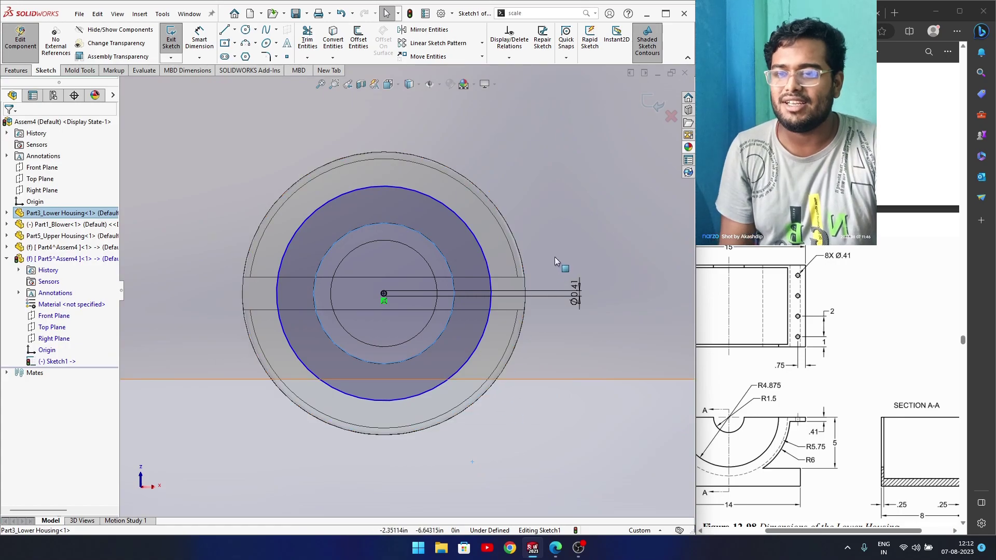
{"action": "left_click", "coordinate": [658, 108]}
{"action": "middle_click_drag", "start_coordinate": [401, 329], "coordinate": [395, 337]}
{"action": "scroll", "coordinate": [353, 311], "scroll_direction": "up", "scroll_amount": 5}
{"action": "middle_click_drag", "start_coordinate": [327, 300], "coordinate": [629, 438]}
{"action": "middle_click_drag", "start_coordinate": [395, 350], "coordinate": [460, 362]}
{"action": "mouse_move", "coordinate": [406, 379]}
{"action": "middle_mouse_down"}
{"action": "mouse_move", "coordinate": [389, 367]}
{"action": "mouse_move", "coordinate": [396, 372]}
{"action": "middle_mouse_up"}
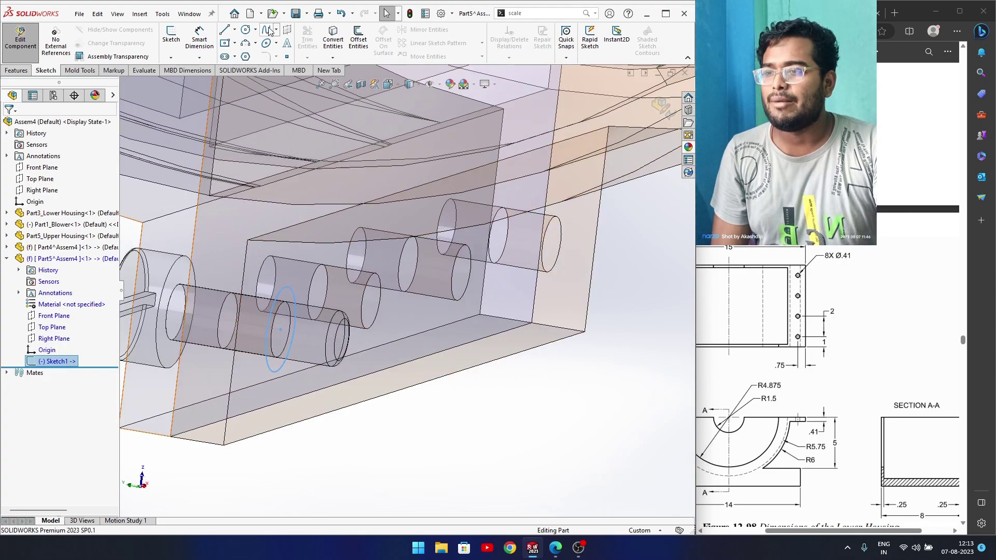
Extrude only the ring between the two sketched circles around the bolt shank as a 5 mm blind boss
{"action": "left_click", "coordinate": [17, 71]}
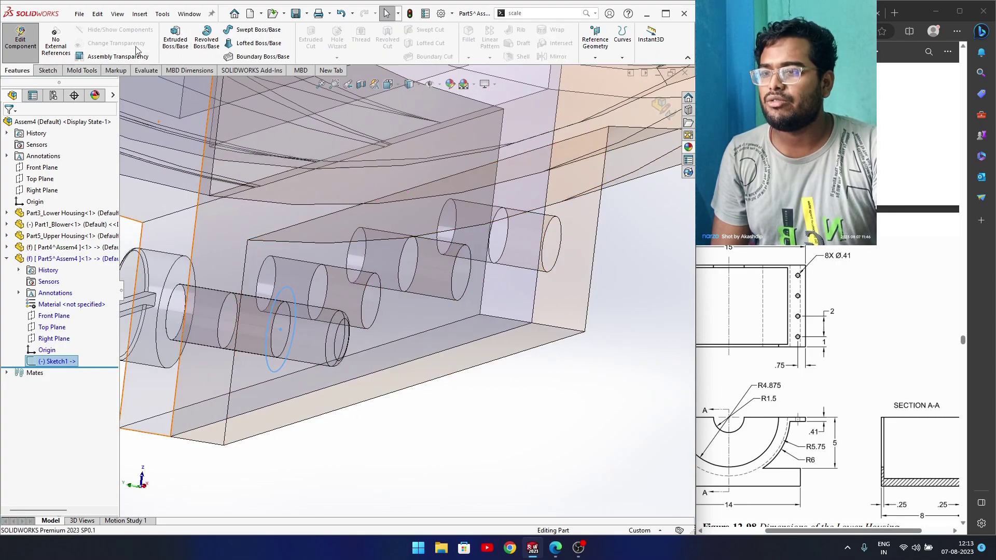
{"action": "left_click", "coordinate": [165, 43]}
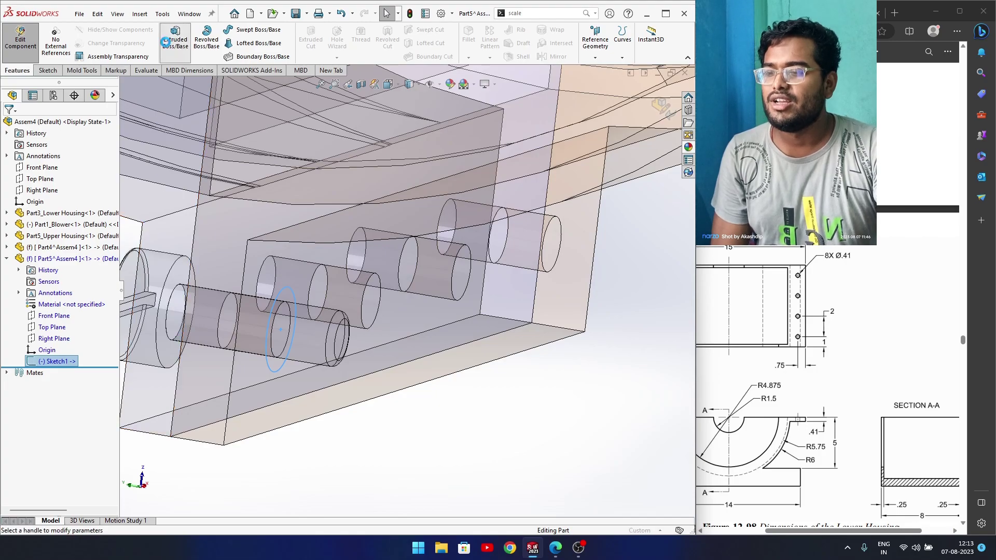
{"action": "middle_click_drag", "start_coordinate": [367, 345], "coordinate": [460, 378]}
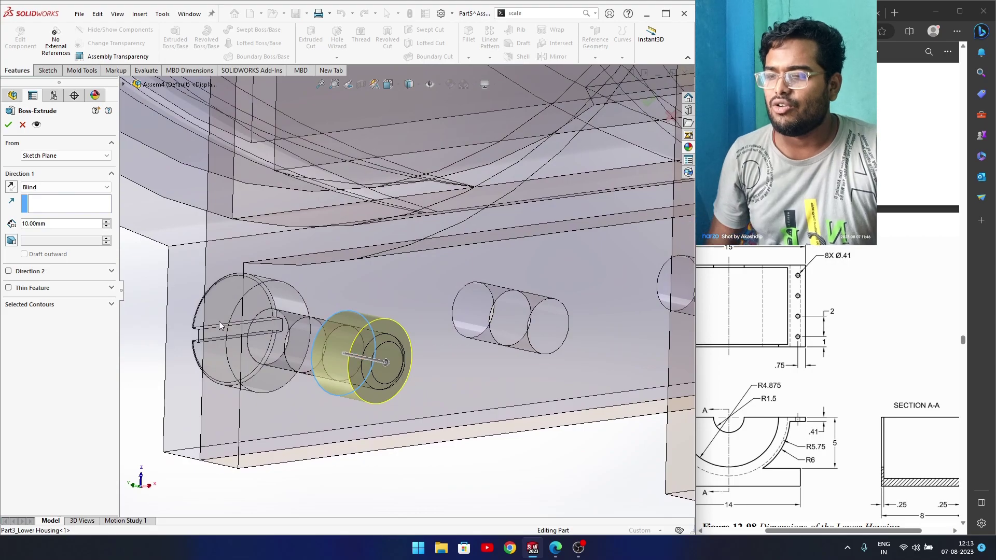
{"action": "left_click", "coordinate": [38, 306]}
{"action": "right_click", "coordinate": [43, 320]}
{"action": "left_click", "coordinate": [57, 326]}
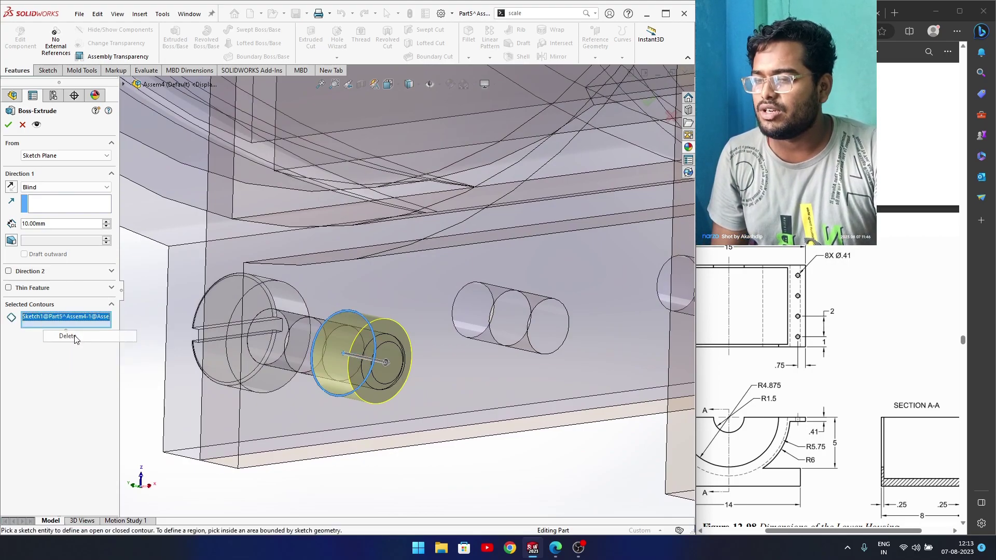
{"action": "left_click", "coordinate": [318, 360]}
{"action": "middle_click_drag", "start_coordinate": [265, 361], "coordinate": [245, 301]}
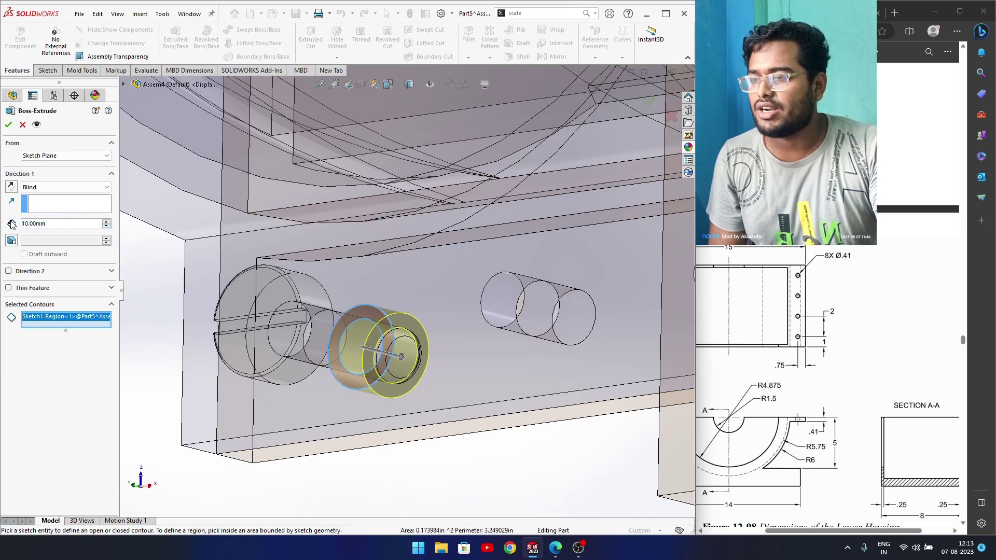
{"action": "type", "text": "5"}
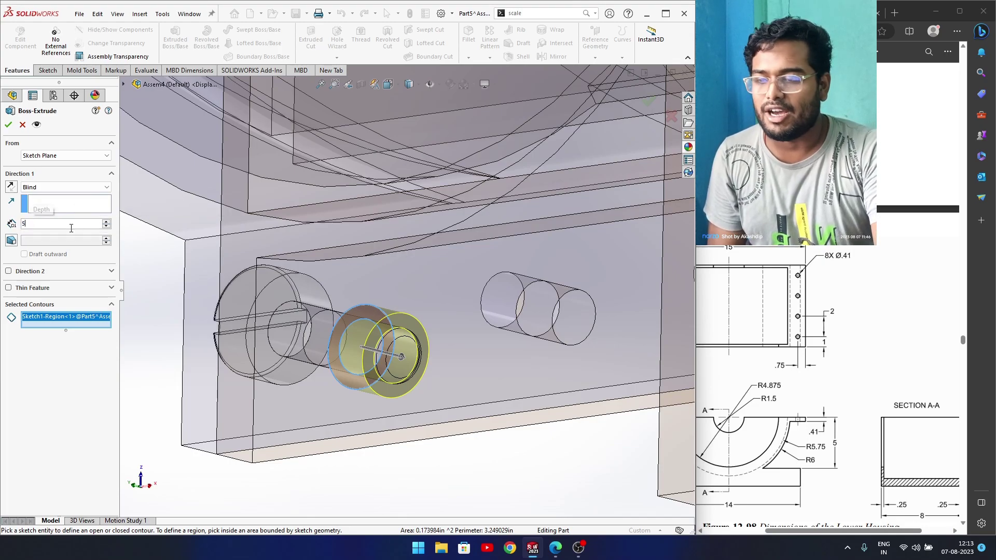
{"action": "key", "text": "Return"}
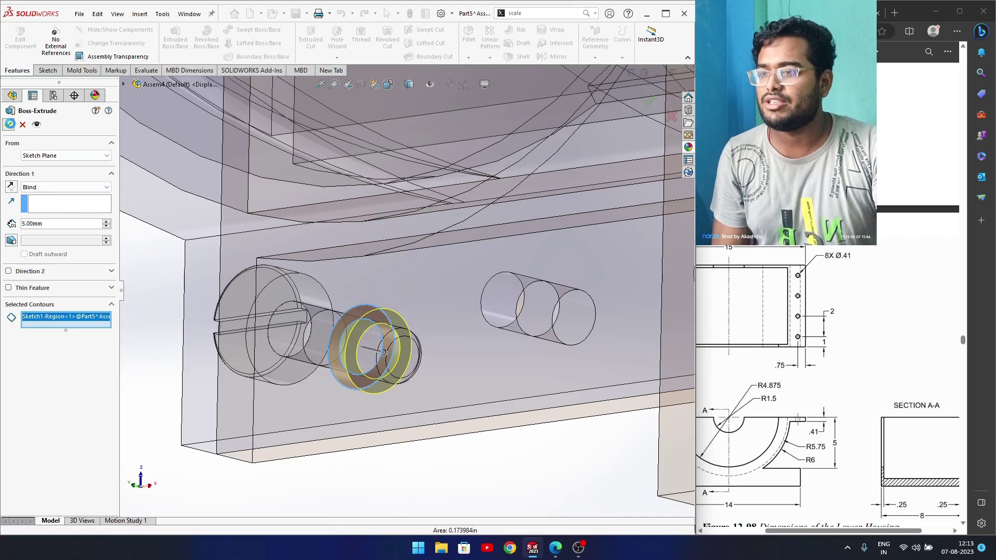
{"action": "left_click", "coordinate": [9, 124]}
Start a symmetric fillet on the ring's outer circular edge facing the bolt tip
{"action": "middle_click_drag", "start_coordinate": [374, 371], "coordinate": [392, 384]}
{"action": "scroll", "coordinate": [393, 376], "scroll_direction": "down", "scroll_amount": 3}
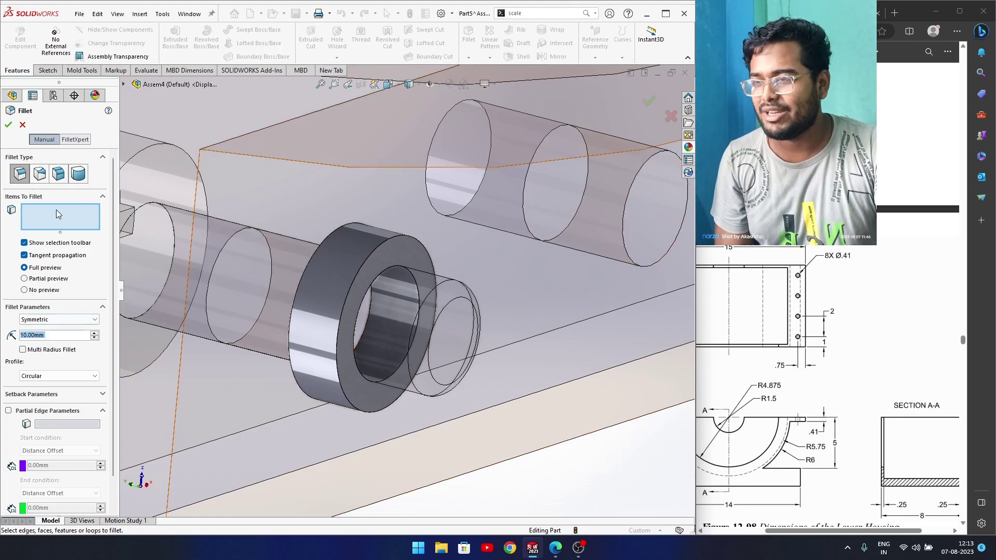
{"action": "left_click", "coordinate": [341, 318]}
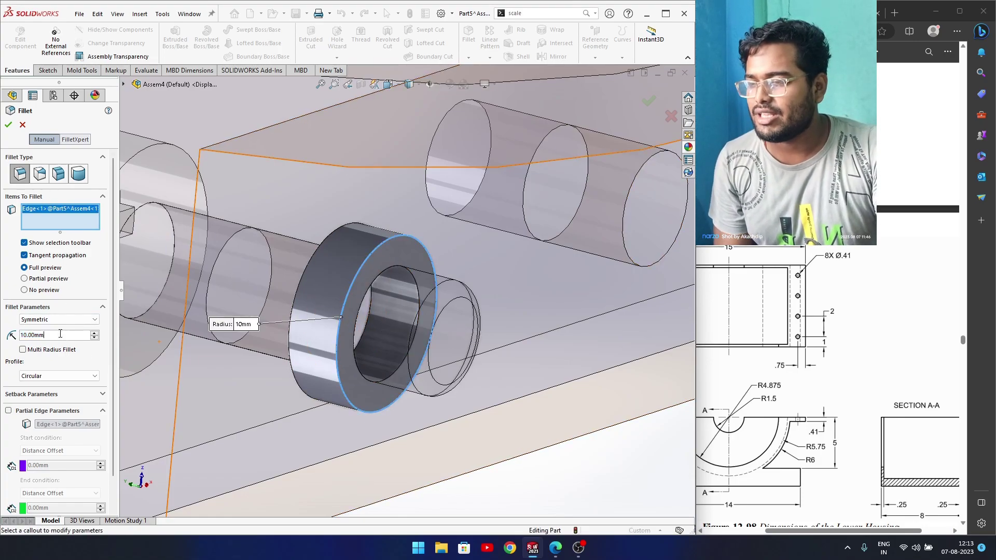
Try fillet radii of 0.02, 0.05 and 0.1 mm on the ring's outer edge
{"action": "type", "text": "0."}
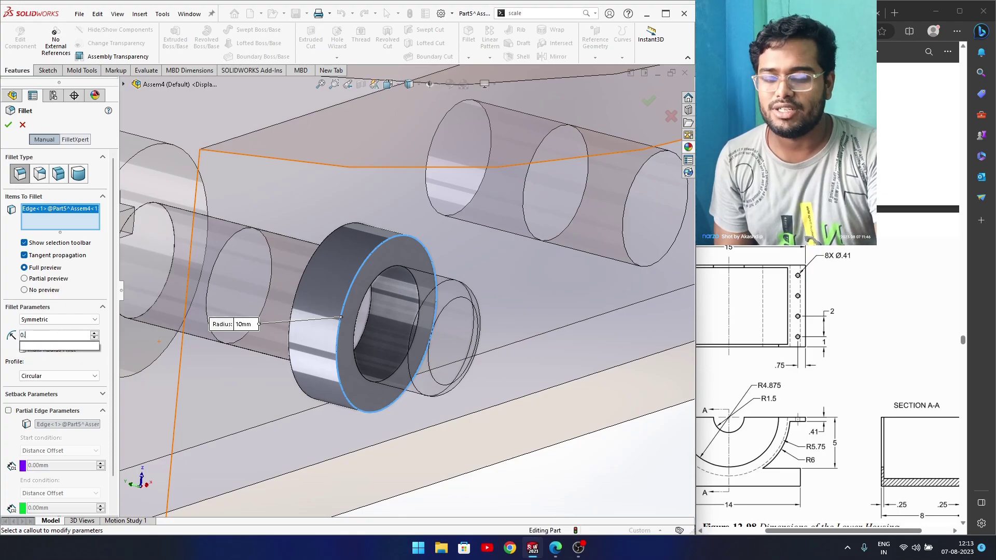
{"action": "type", "text": "02"}
{"action": "key", "text": "Return"}
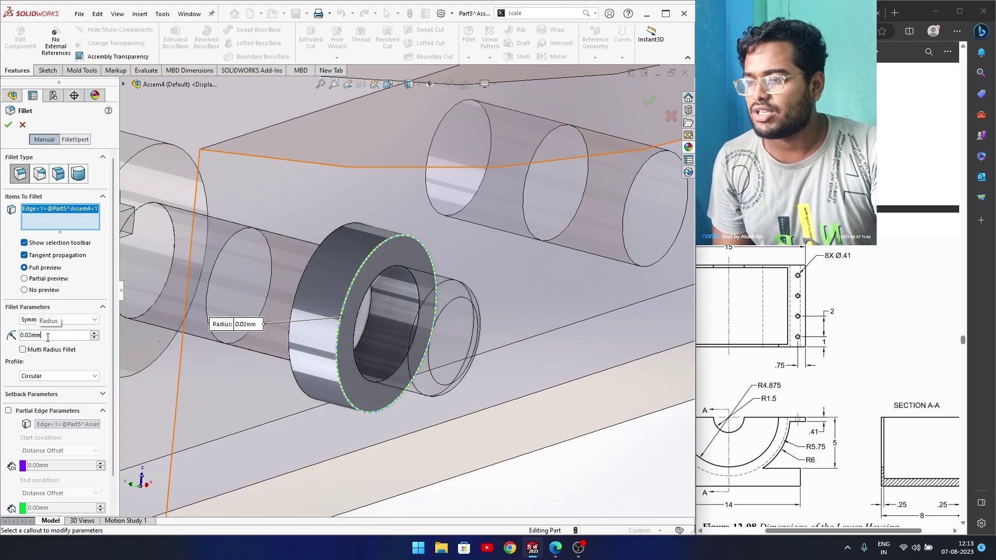
{"action": "type", "text": "0."}
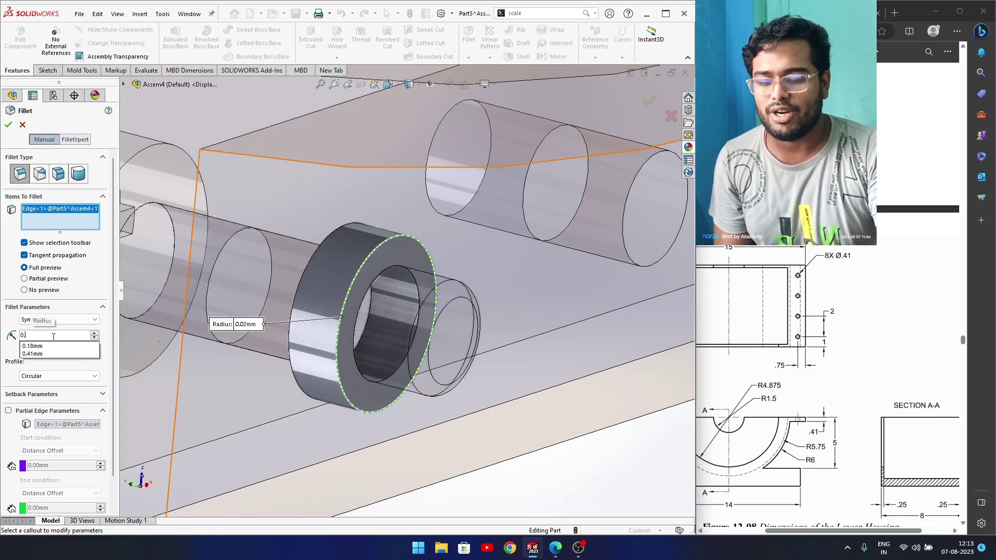
{"action": "type", "text": "05"}
{"action": "key", "text": "Return"}
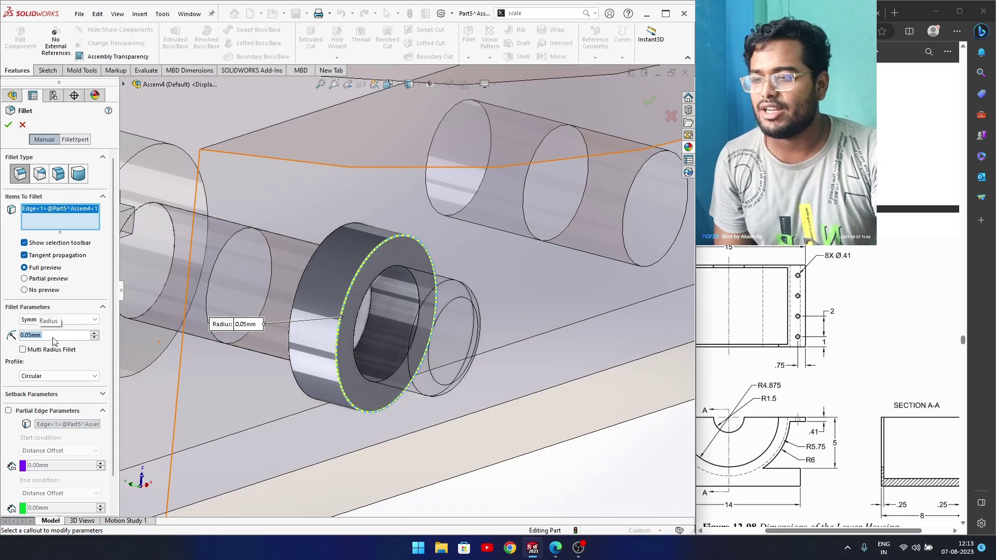
{"action": "type", "text": "0.1"}
{"action": "key", "text": "Return"}
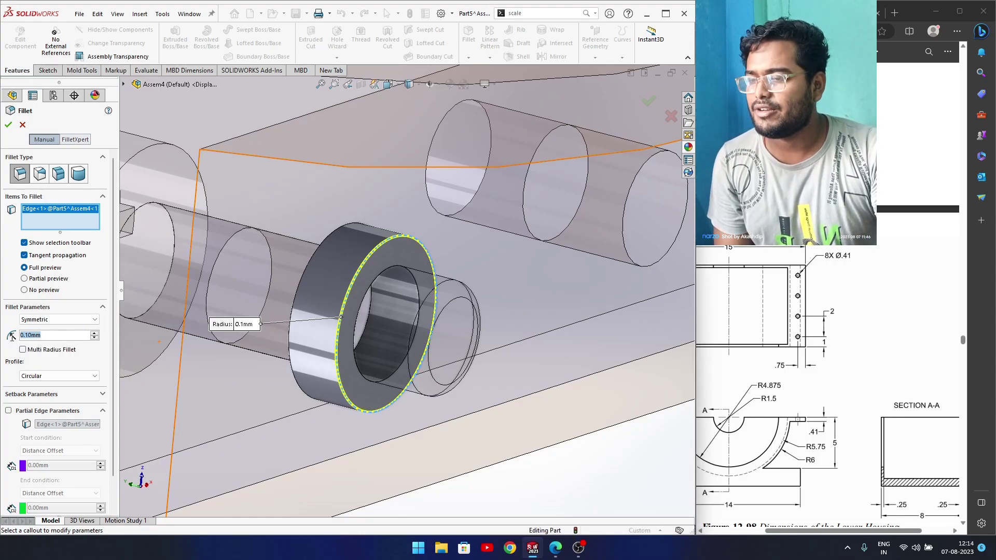
Set the fillet radius to 0.5 mm and apply it to the ring's outer edge
{"action": "type", "text": "0.5"}
{"action": "key", "text": "Return"}
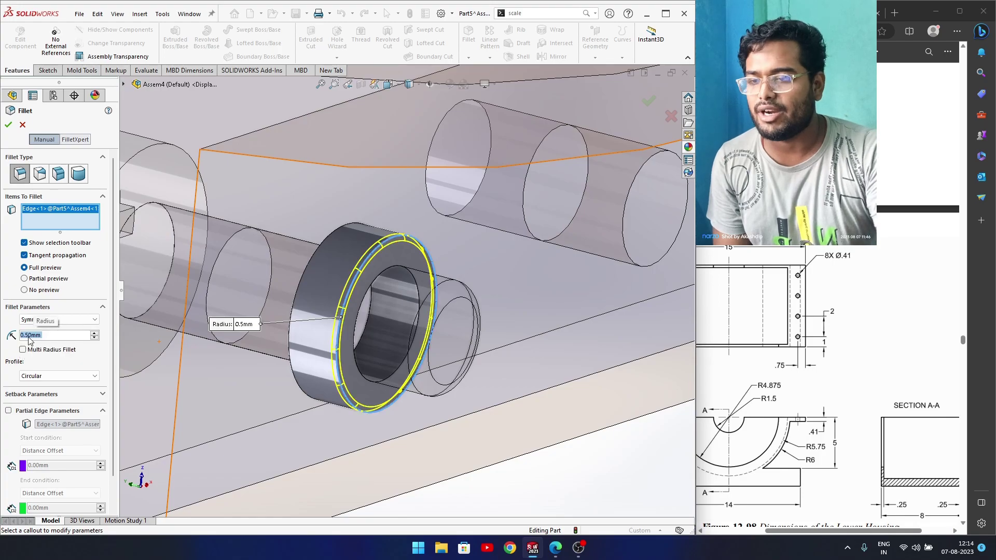
{"action": "left_click", "coordinate": [8, 126]}
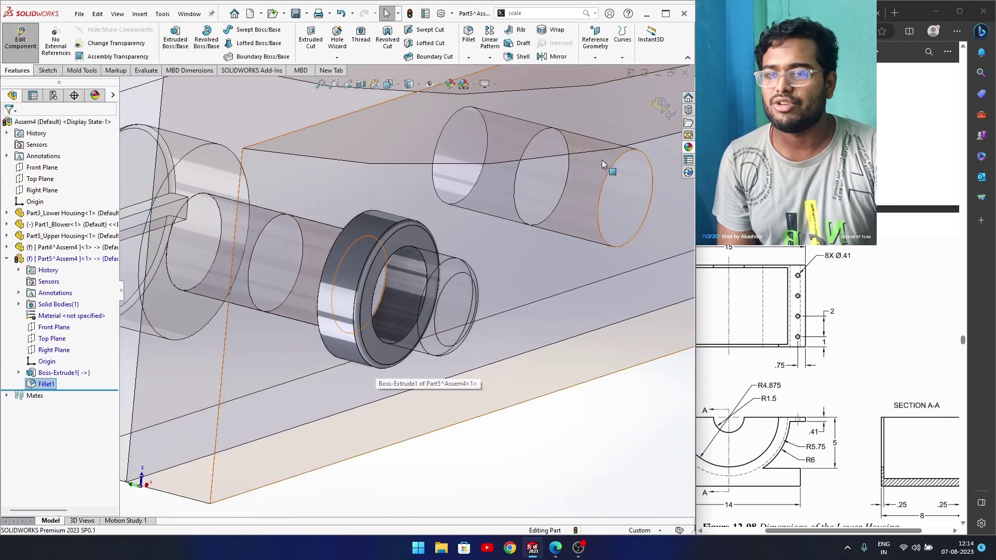
Finish editing the ring part in context and consult the exploded view drawing of the blower assembly
{"action": "left_click", "coordinate": [659, 103]}
{"action": "scroll", "coordinate": [449, 311], "scroll_direction": "up", "scroll_amount": 5}
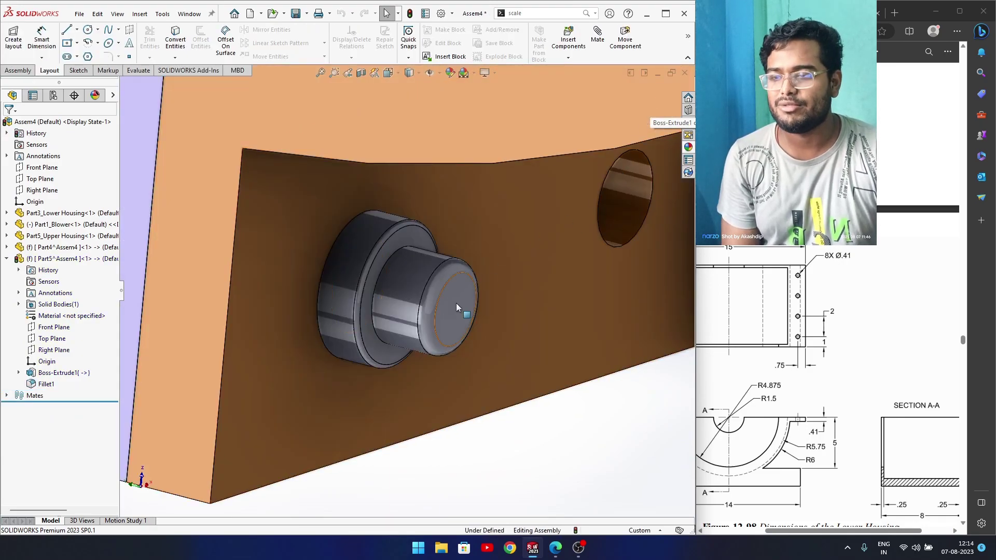
{"action": "mouse_move", "coordinate": [439, 326]}
{"action": "middle_mouse_down"}
{"action": "mouse_move", "coordinate": [576, 208]}
{"action": "mouse_move", "coordinate": [652, 267]}
{"action": "middle_mouse_up"}
{"action": "scroll", "coordinate": [836, 329], "scroll_direction": "up", "scroll_amount": 10}
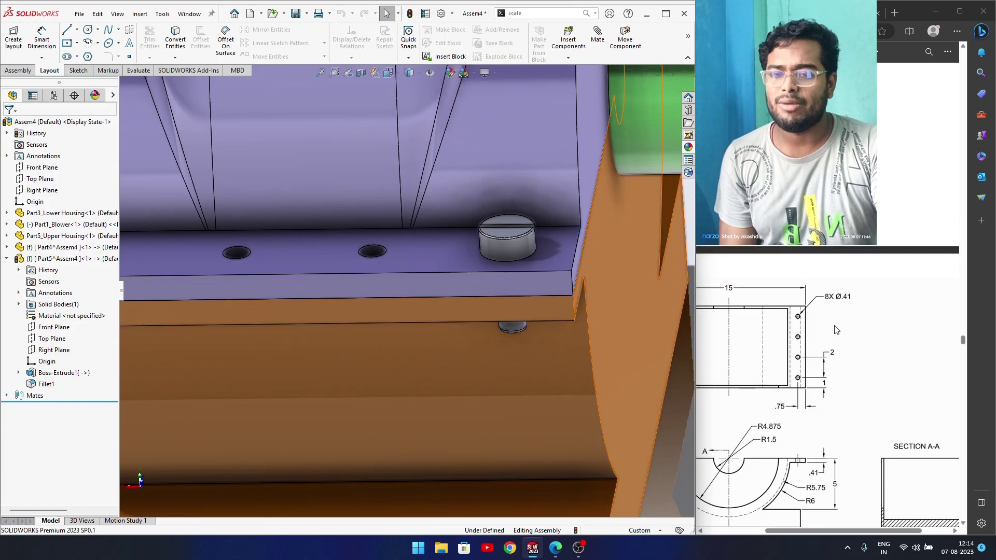
{"action": "scroll", "coordinate": [836, 329], "scroll_direction": "up", "scroll_amount": 10}
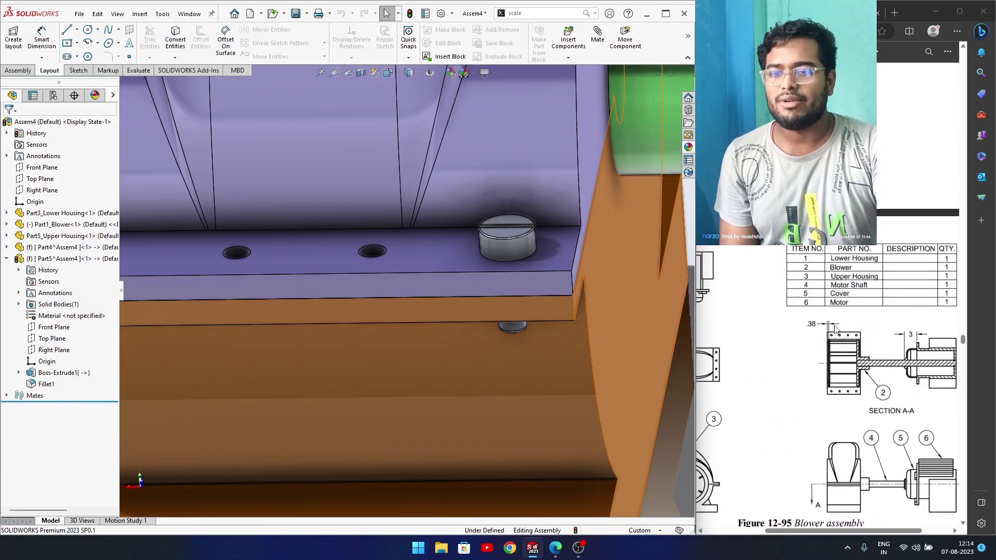
{"action": "scroll", "coordinate": [834, 333], "scroll_direction": "up", "scroll_amount": 5}
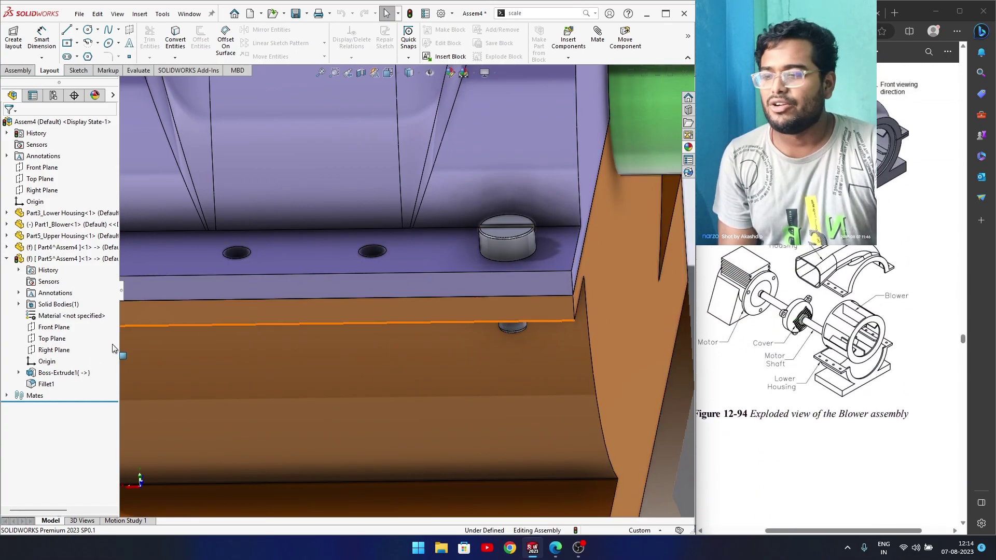
Start a linear component pattern with the bolt part and the new ring part as the components to pattern
{"action": "left_click", "coordinate": [6, 259]}
{"action": "left_click", "coordinate": [34, 260]}
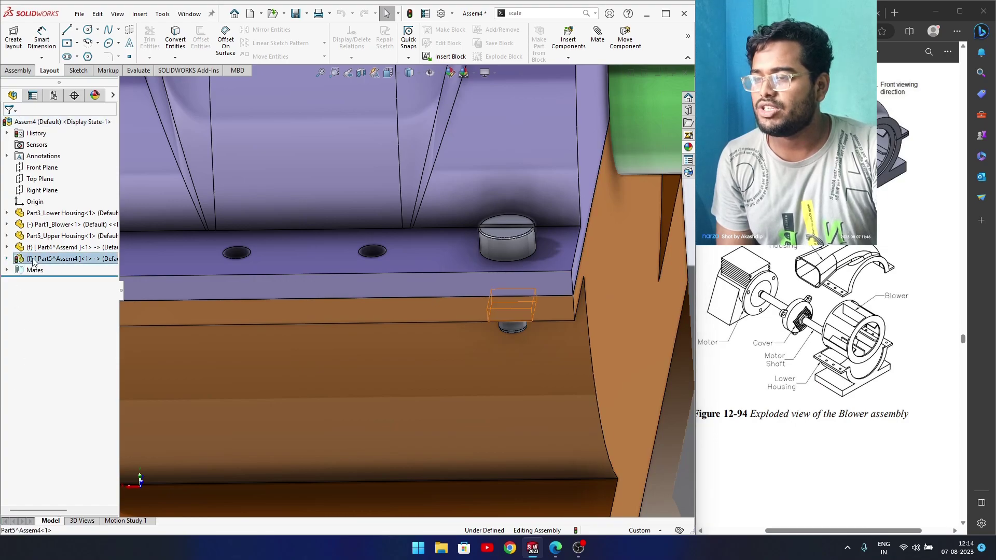
{"action": "left_click", "coordinate": [52, 247], "text": "ctrl"}
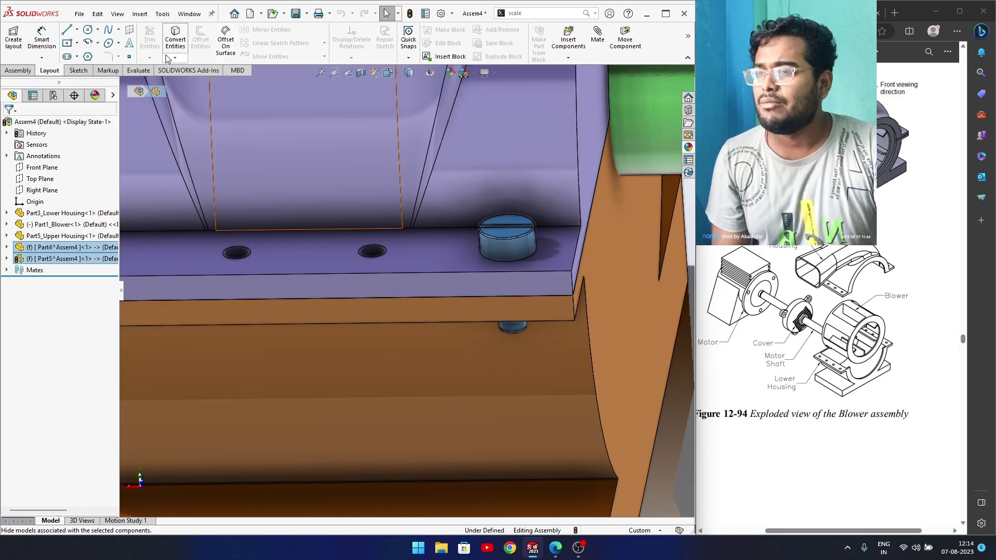
{"action": "left_click", "coordinate": [32, 70]}
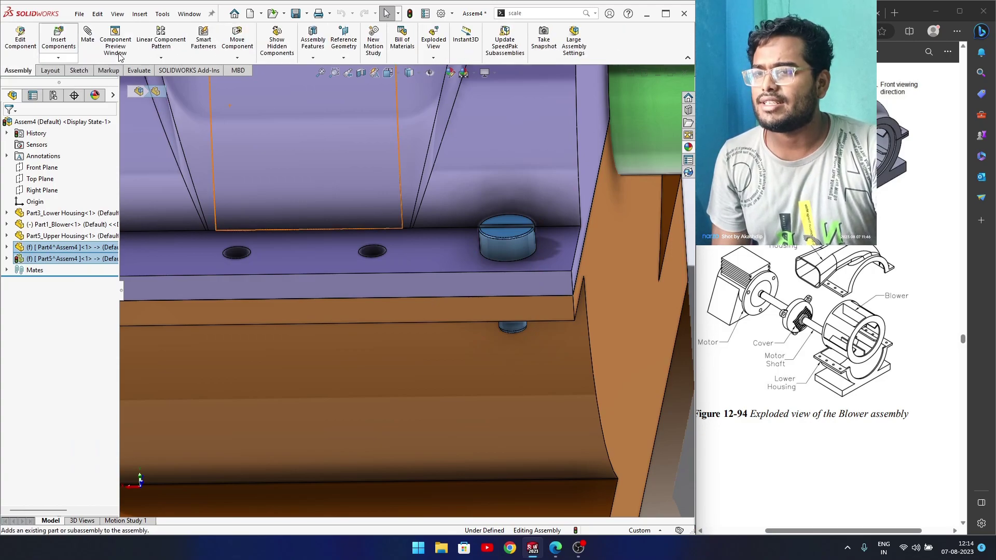
{"action": "left_click", "coordinate": [166, 48]}
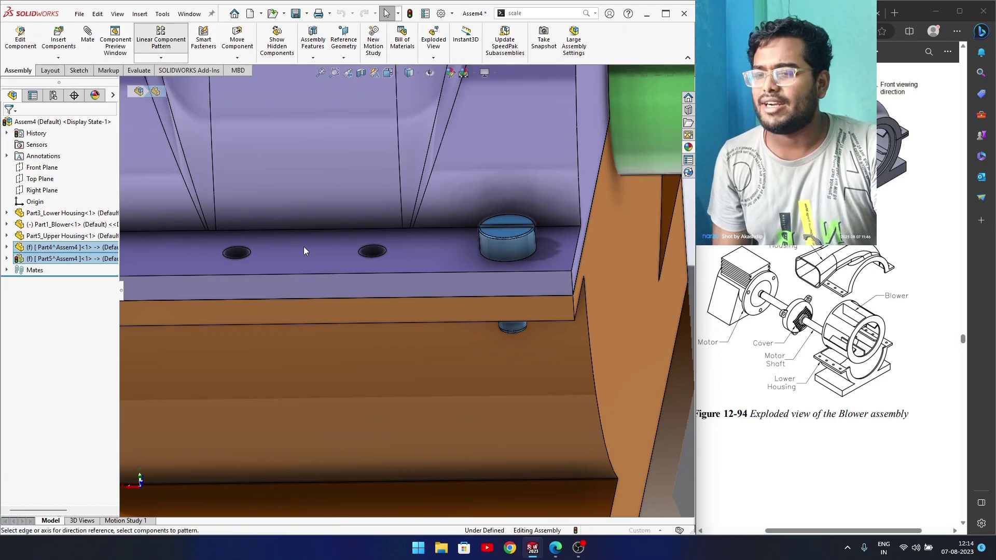
Use the long upper housing flange edge as the first pattern direction and set 4 instances
{"action": "middle_click_drag", "start_coordinate": [281, 304], "coordinate": [331, 301]}
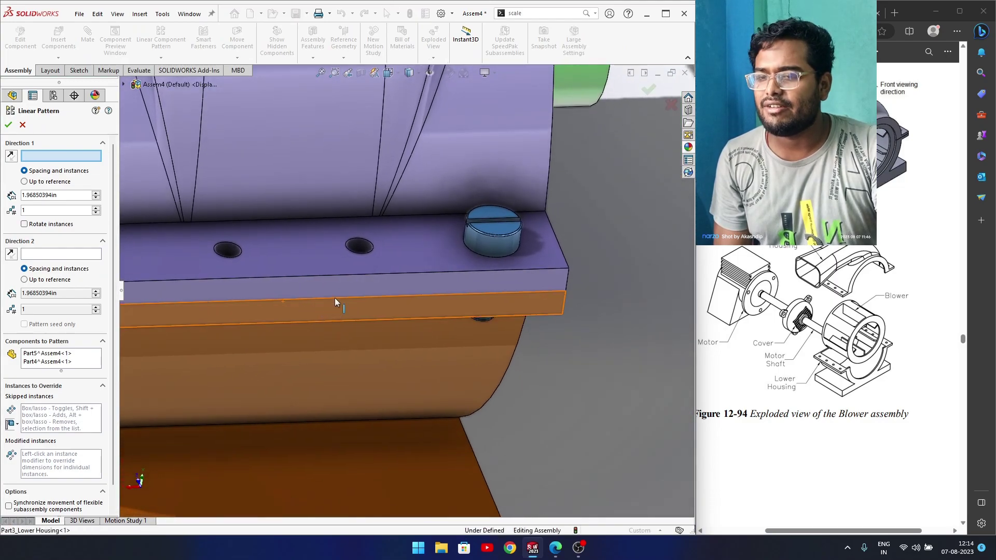
{"action": "left_click", "coordinate": [369, 275]}
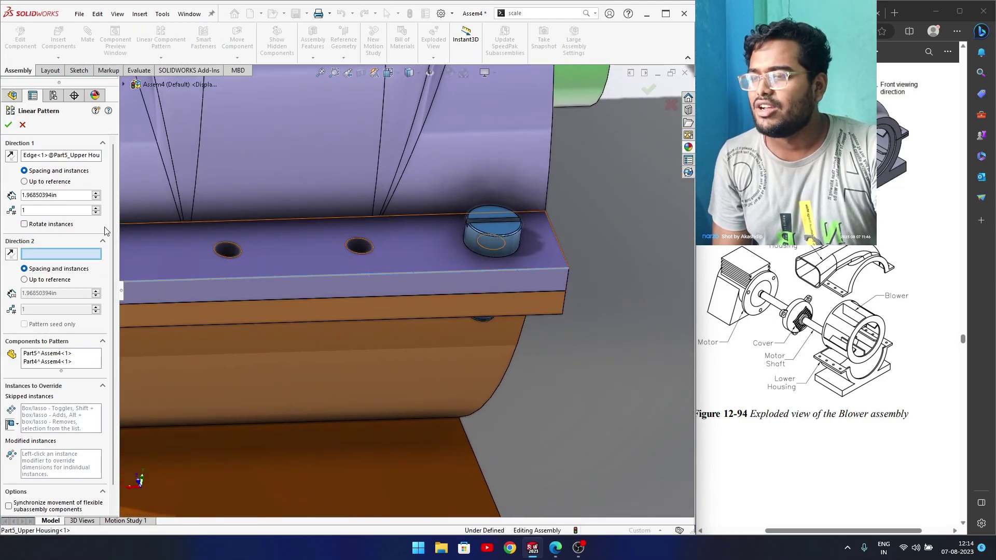
{"action": "left_click", "coordinate": [96, 208]}
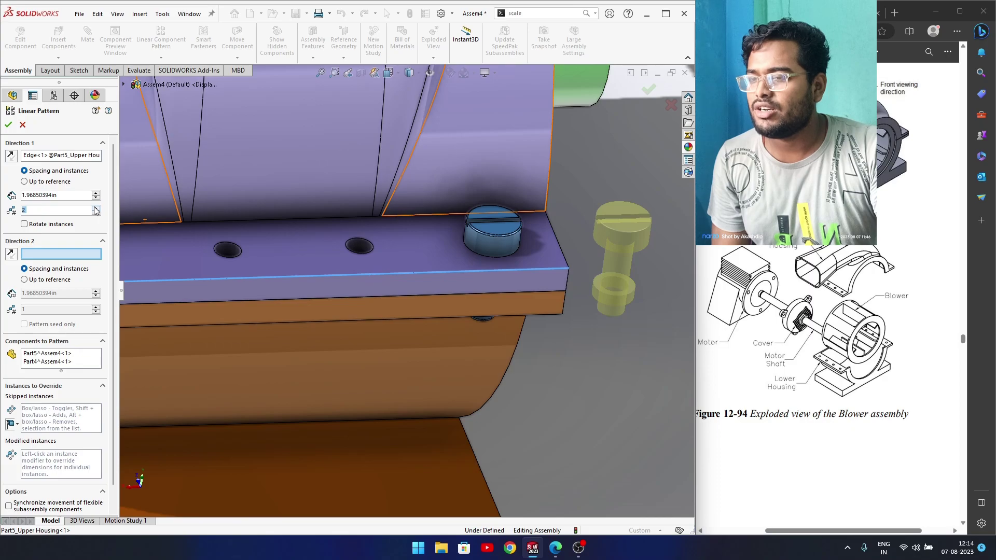
{"action": "left_click", "coordinate": [96, 208]}
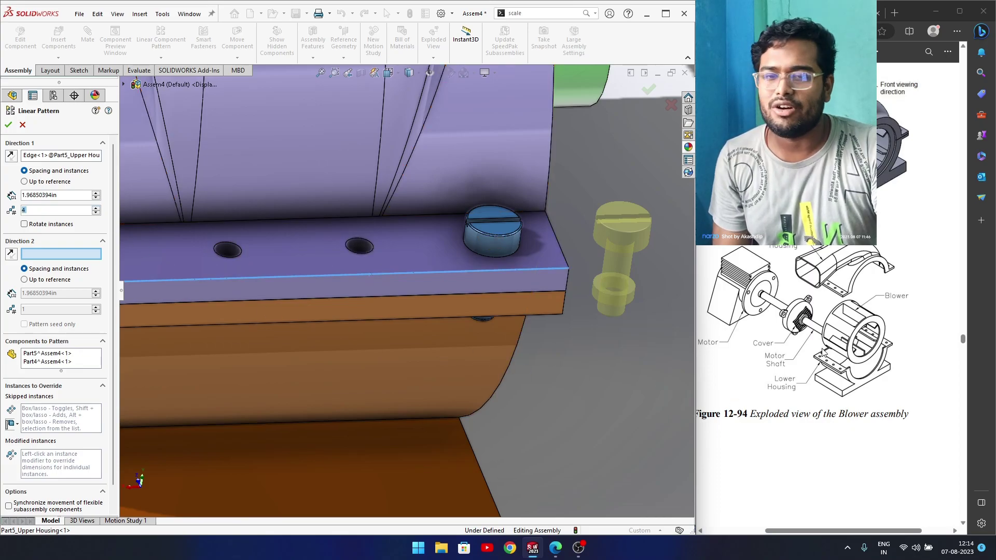
Set the pattern spacing to 2 in from the Lower Housing drawing and reverse the direction to follow the flange holes
{"action": "scroll", "coordinate": [819, 362], "scroll_direction": "down", "scroll_amount": 15}
{"action": "scroll", "coordinate": [857, 353], "scroll_direction": "down", "scroll_amount": 10}
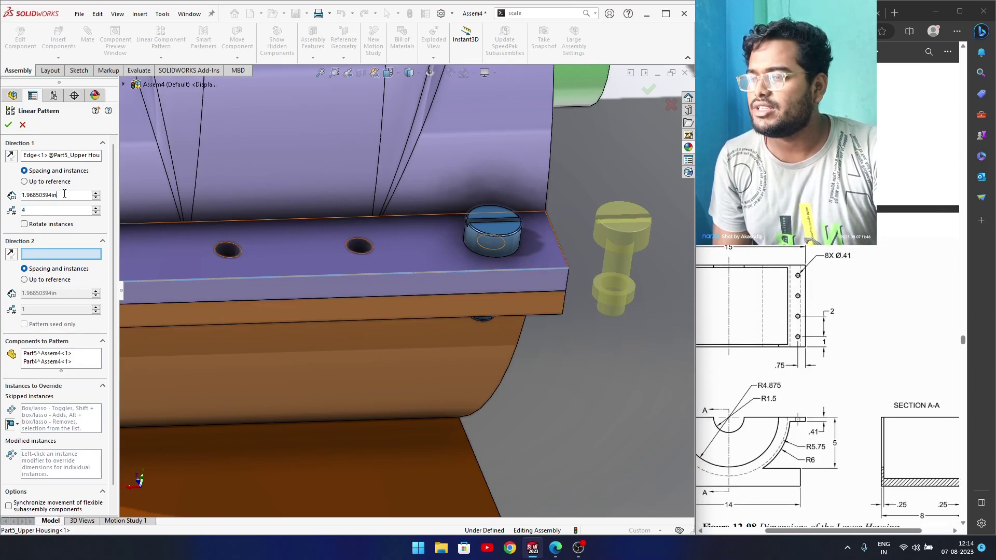
{"action": "type", "text": "2"}
{"action": "key", "text": "Return"}
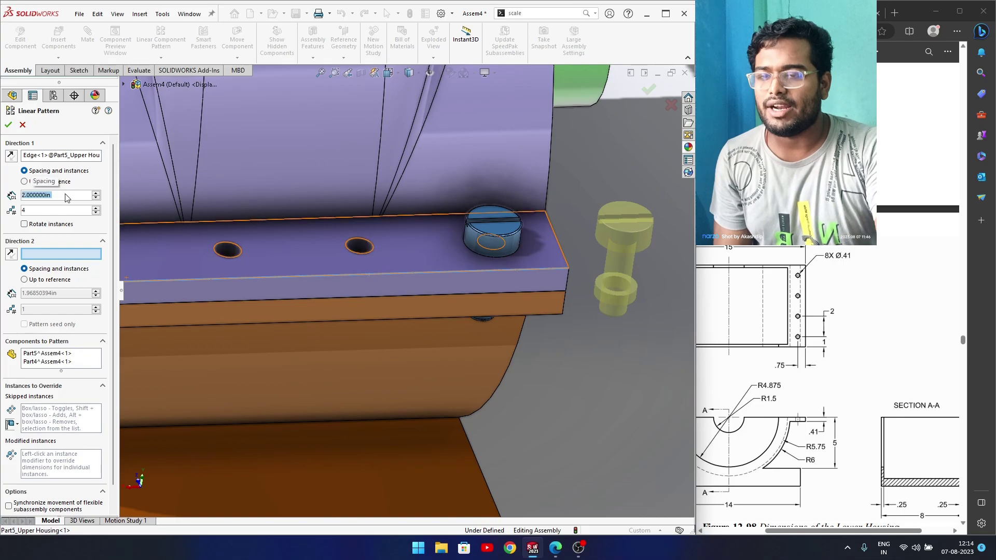
{"action": "left_click", "coordinate": [11, 155]}
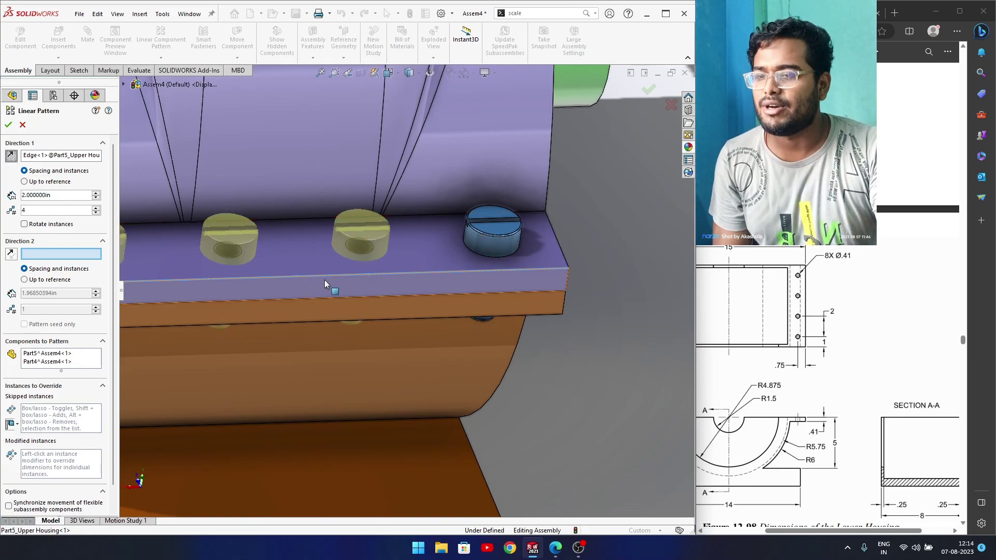
{"action": "scroll", "coordinate": [328, 279], "scroll_direction": "up", "scroll_amount": 5}
{"action": "middle_click_drag", "start_coordinate": [351, 276], "coordinate": [364, 221]}
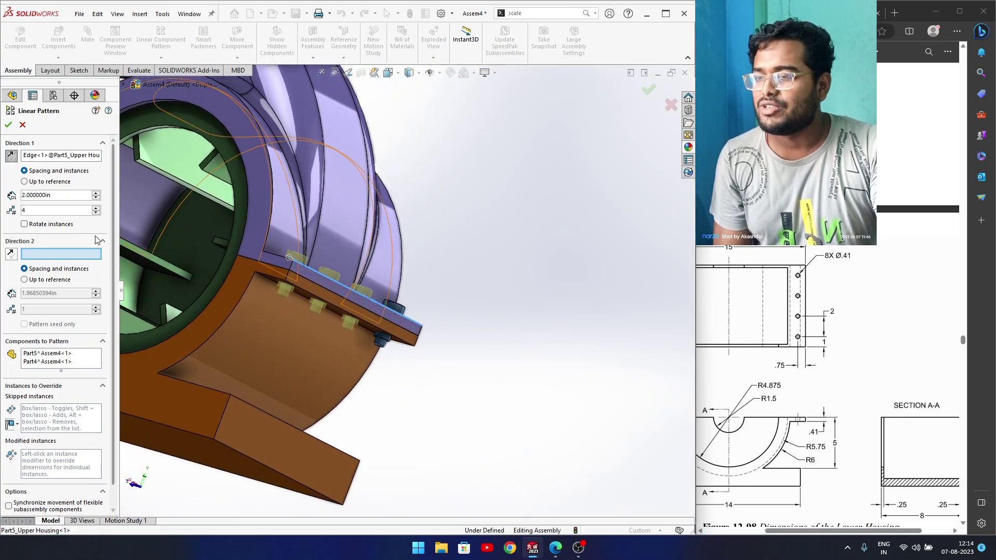
{"action": "middle_click_drag", "start_coordinate": [292, 312], "coordinate": [285, 267]}
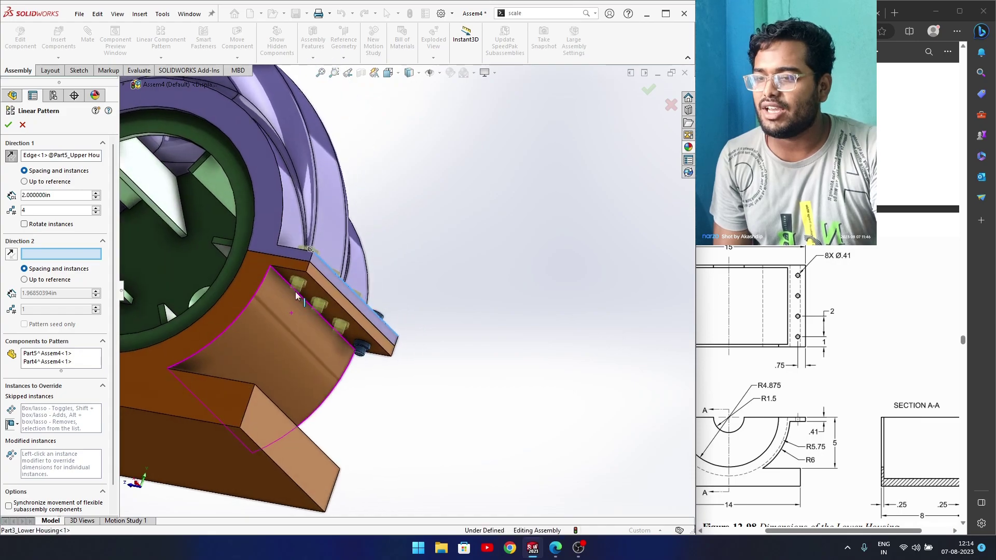
Add a second pattern direction along the short lower housing flange edge with 2 instances, reversed toward the opposite flange
{"action": "left_click", "coordinate": [285, 269]}
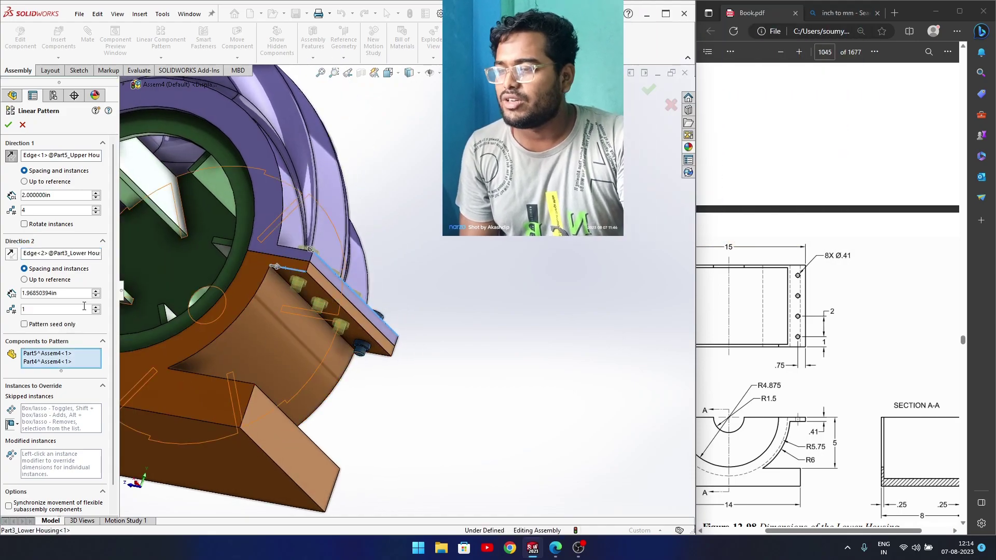
{"action": "left_click", "coordinate": [96, 307]}
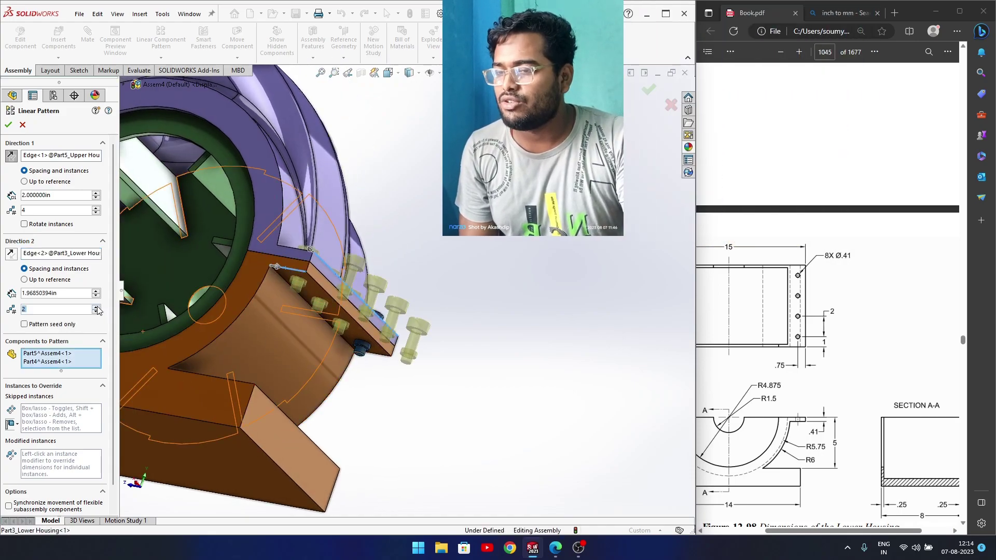
{"action": "left_click", "coordinate": [11, 255]}
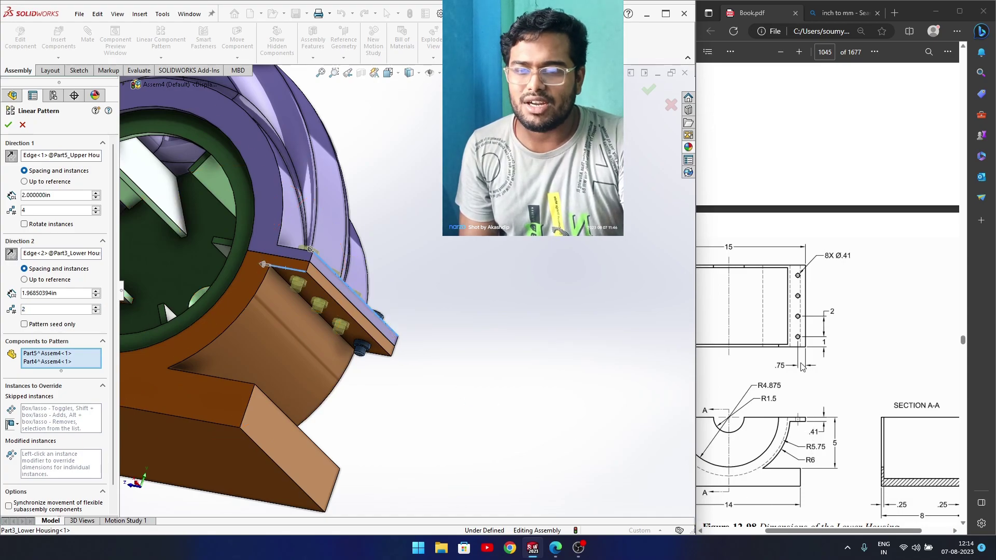
Set the second direction's spacing to 15-0.75-0.75 in from the Lower Housing drawing and complete the linear component pattern
{"action": "left_click_drag", "start_coordinate": [824, 533], "coordinate": [863, 534]}
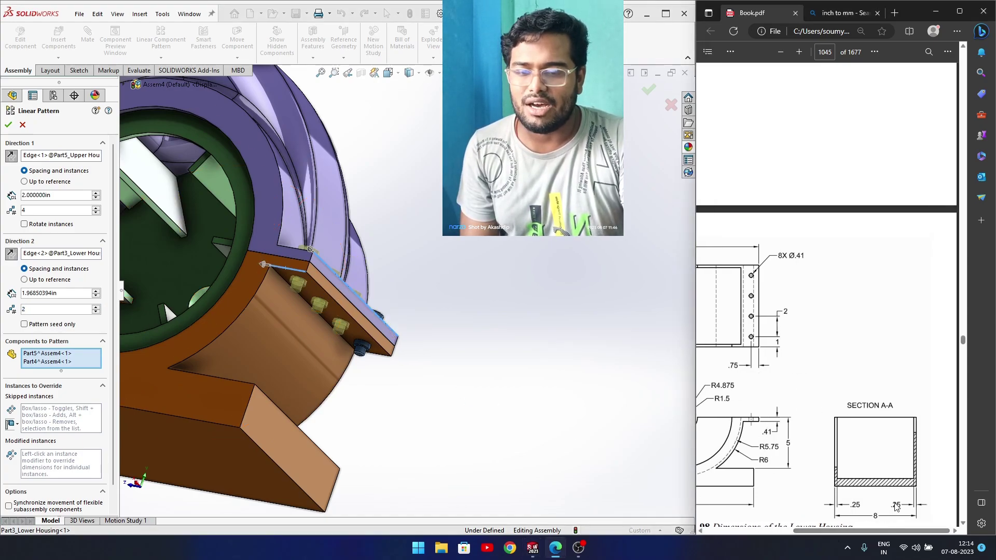
{"action": "scroll", "coordinate": [879, 379], "scroll_direction": "down", "scroll_amount": 3}
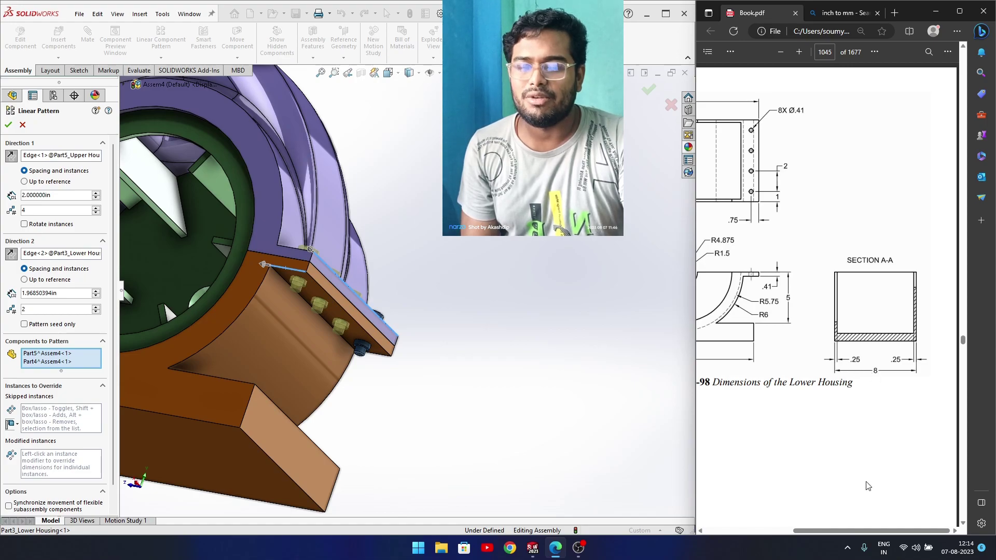
{"action": "left_click_drag", "start_coordinate": [819, 530], "coordinate": [740, 530]}
{"action": "scroll", "coordinate": [845, 302], "scroll_direction": "up", "scroll_amount": 3}
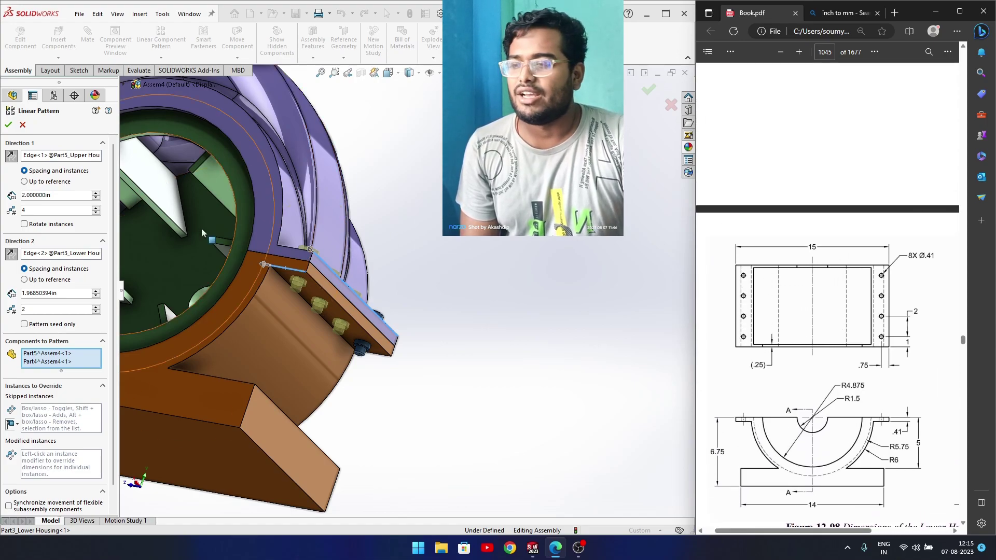
{"action": "left_click", "coordinate": [53, 294]}
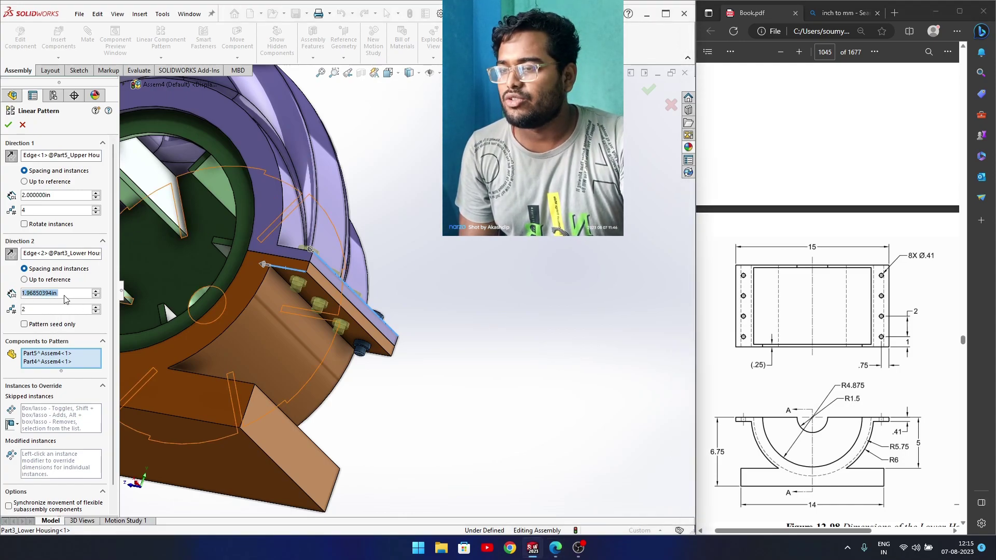
{"action": "type", "text": "15-0.75-0.75"}
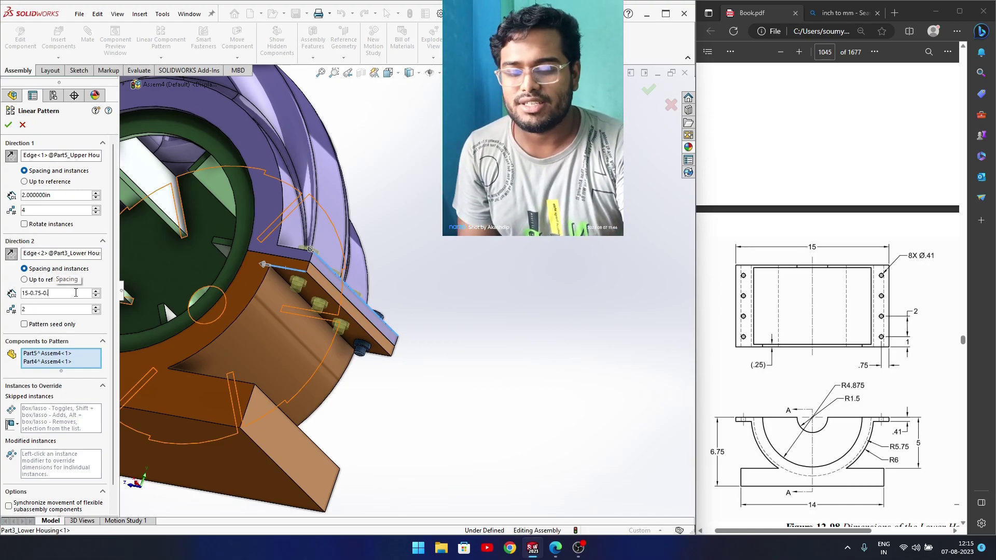
{"action": "key", "text": "Return"}
{"action": "middle_click_drag", "start_coordinate": [246, 394], "coordinate": [234, 223]}
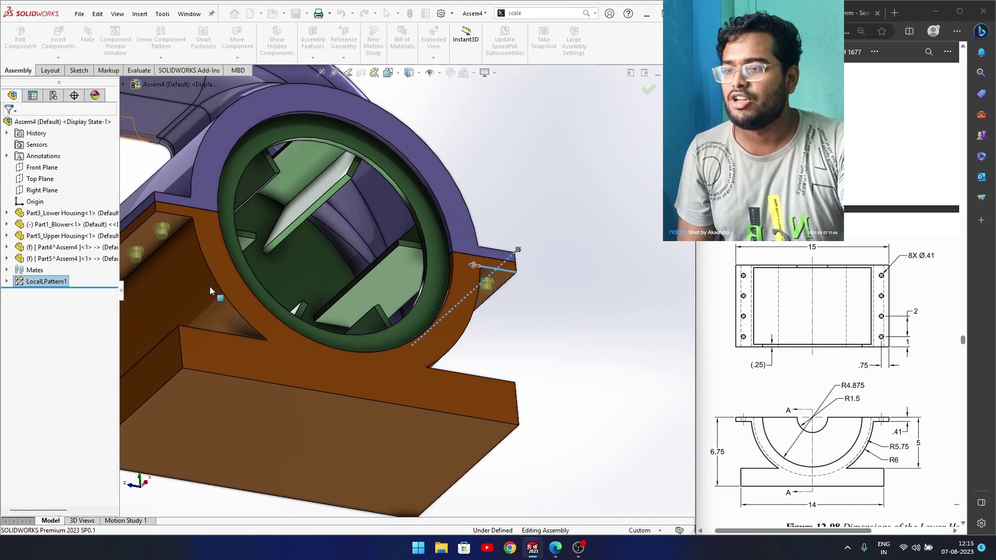
{"action": "scroll", "coordinate": [210, 287], "scroll_direction": "down", "scroll_amount": 1}
{"action": "scroll", "coordinate": [210, 286], "scroll_direction": "up", "scroll_amount": 4}
{"action": "middle_click_drag", "start_coordinate": [210, 290], "coordinate": [374, 404]}
{"action": "middle_click_drag", "start_coordinate": [351, 373], "coordinate": [439, 258], "text": "ctrl"}
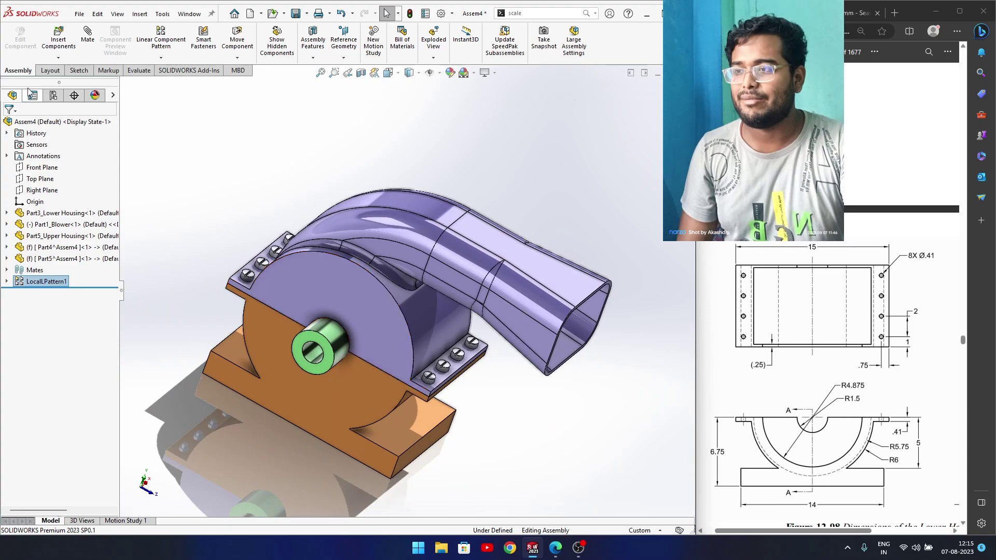
Review the patterned fasteners in isometric view and find the exploded view drawing of the blower assembly
{"action": "left_click", "coordinate": [75, 59]}
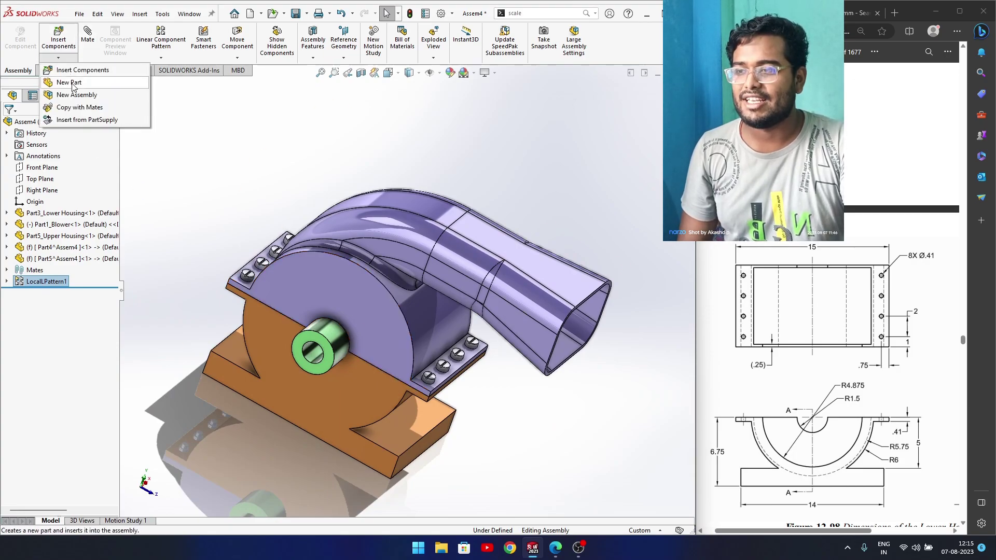
{"action": "left_click", "coordinate": [259, 162]}
{"action": "middle_click_drag", "start_coordinate": [252, 229], "coordinate": [316, 319]}
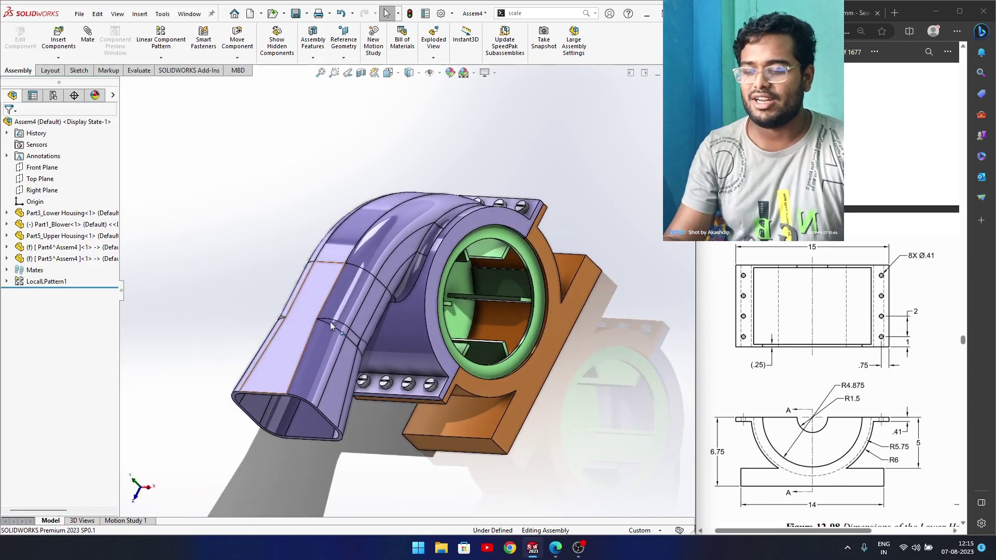
{"action": "key", "text": "space"}
{"action": "left_click", "coordinate": [539, 389]}
{"action": "scroll", "coordinate": [768, 339], "scroll_direction": "up", "scroll_amount": 10}
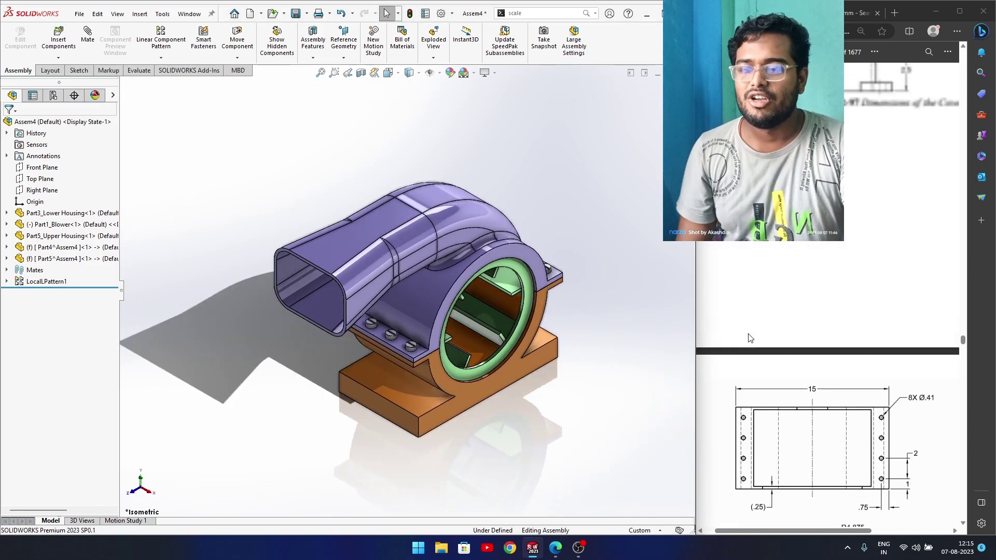
{"action": "scroll", "coordinate": [768, 338], "scroll_direction": "up", "scroll_amount": 10}
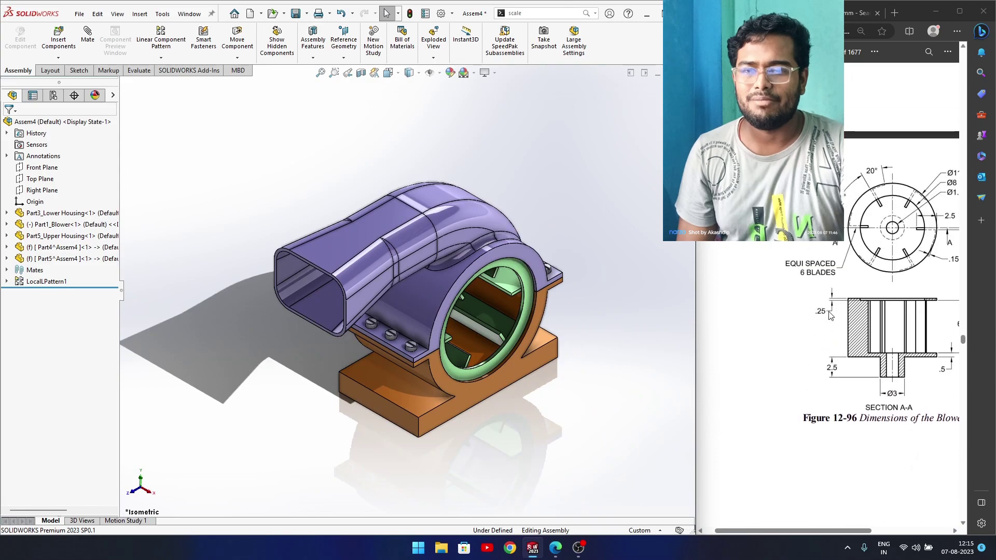
{"action": "scroll", "coordinate": [803, 447], "scroll_direction": "up", "scroll_amount": 10}
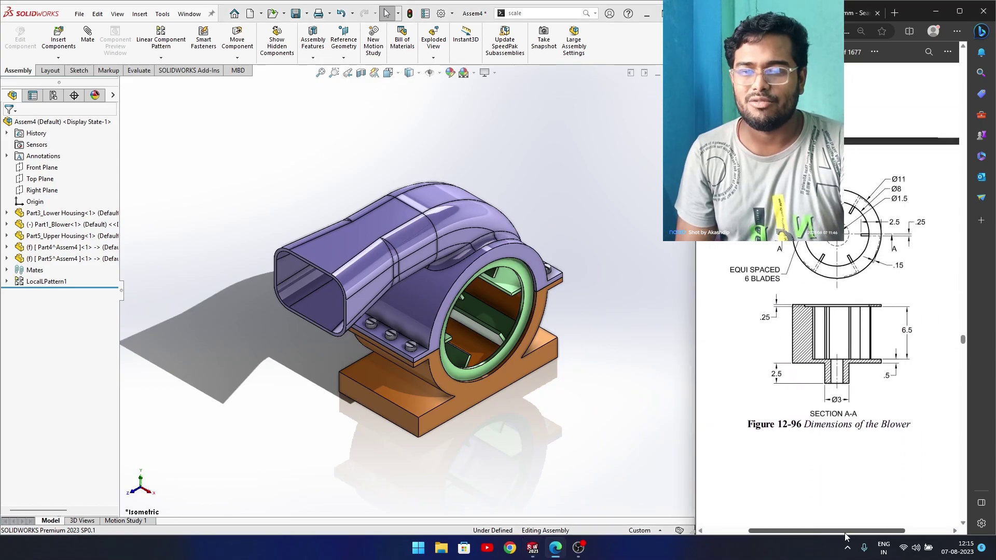
{"action": "scroll", "coordinate": [846, 280], "scroll_direction": "up", "scroll_amount": 15}
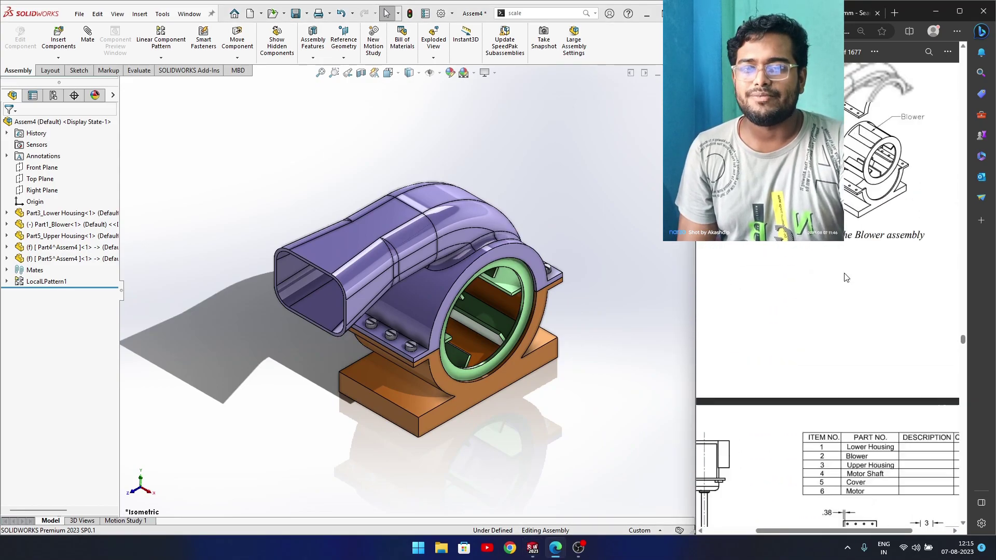
Insert the Part4_Motor component into the assembly and place it beside the lower housing
{"action": "middle_click_drag", "start_coordinate": [280, 354], "coordinate": [318, 378]}
{"action": "left_click", "coordinate": [59, 38]}
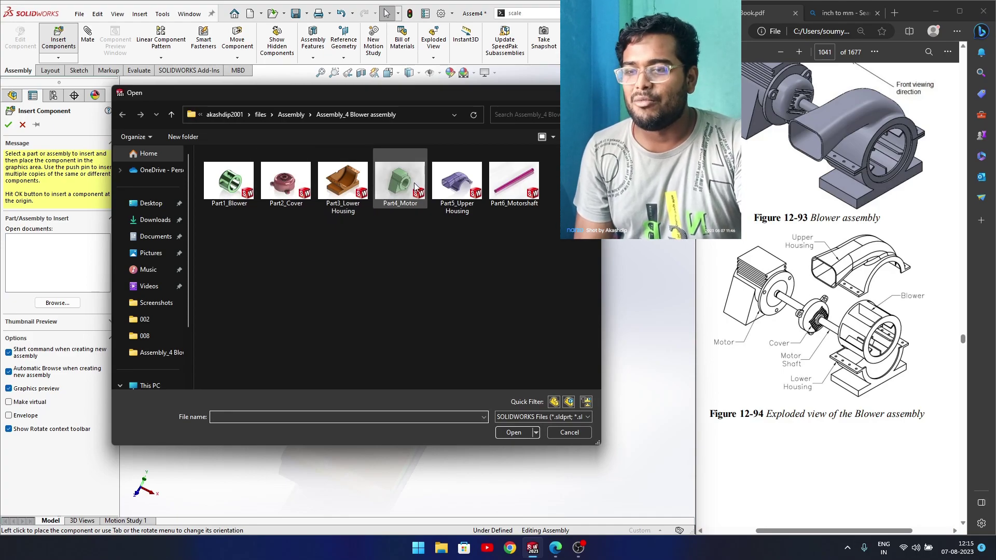
{"action": "left_click", "coordinate": [403, 187]}
{"action": "left_click", "coordinate": [521, 433]}
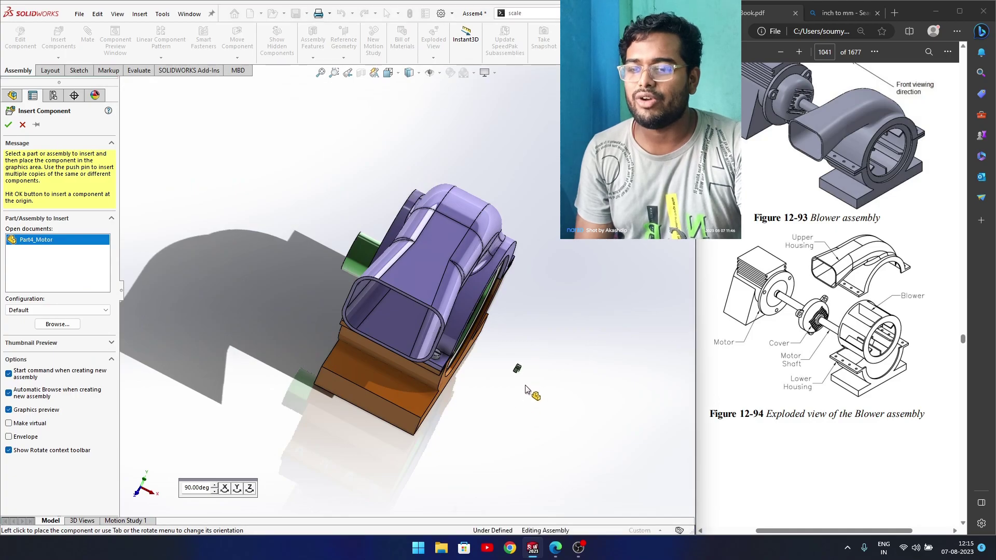
{"action": "left_click", "coordinate": [518, 373]}
{"action": "scroll", "coordinate": [530, 365], "scroll_direction": "down", "scroll_amount": 3}
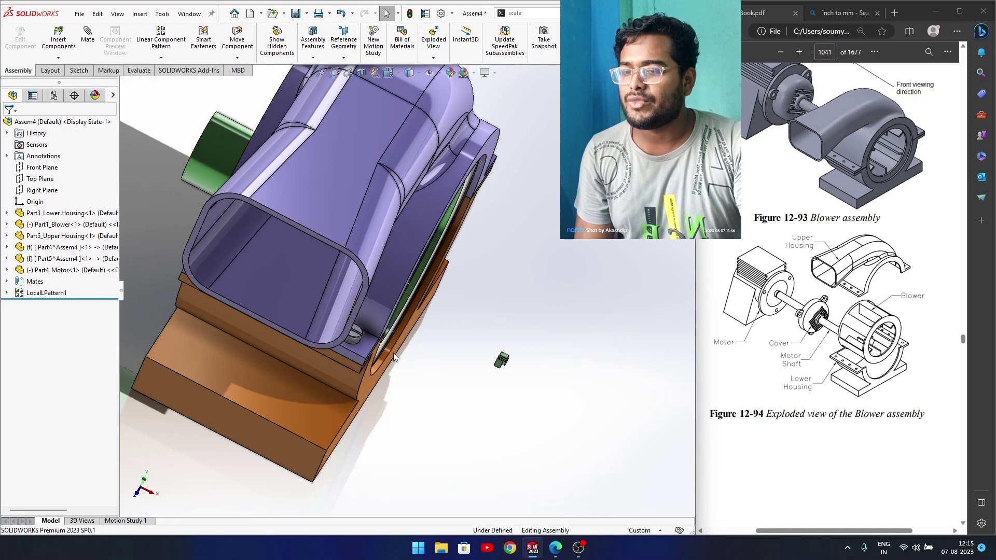
Open the motor part in its own window and change its document units to IPS
{"action": "left_click", "coordinate": [42, 270]}
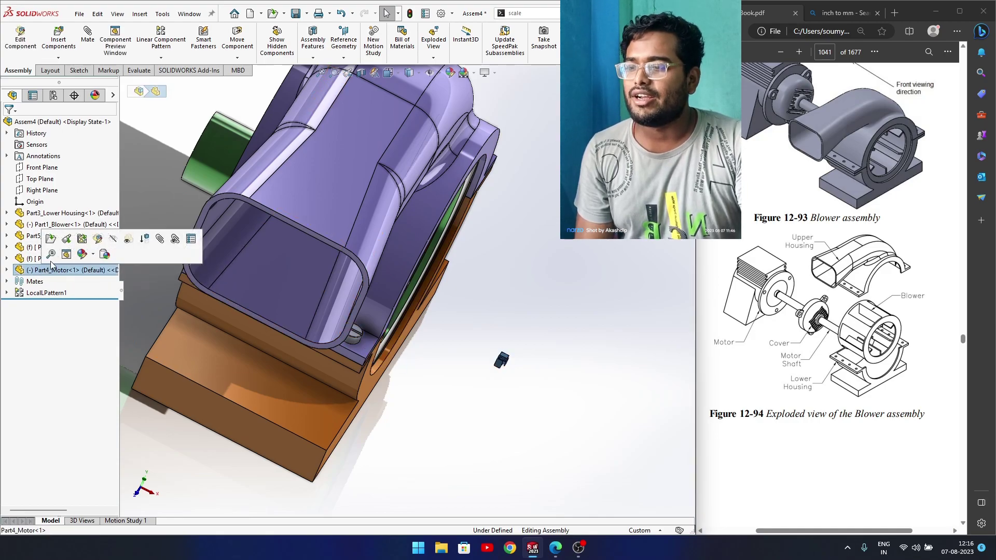
{"action": "left_click", "coordinate": [51, 239]}
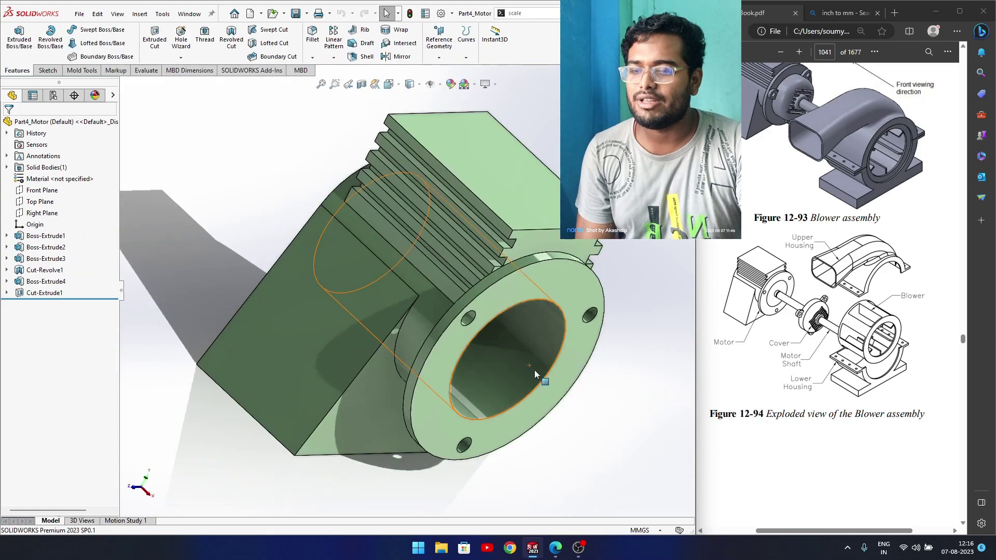
{"action": "left_click", "coordinate": [648, 530]}
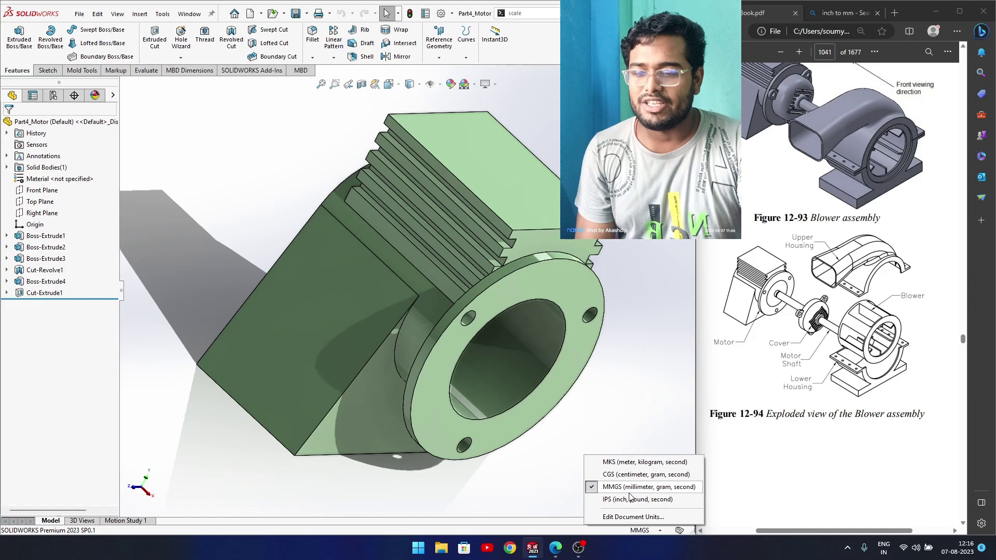
{"action": "left_click", "coordinate": [623, 509]}
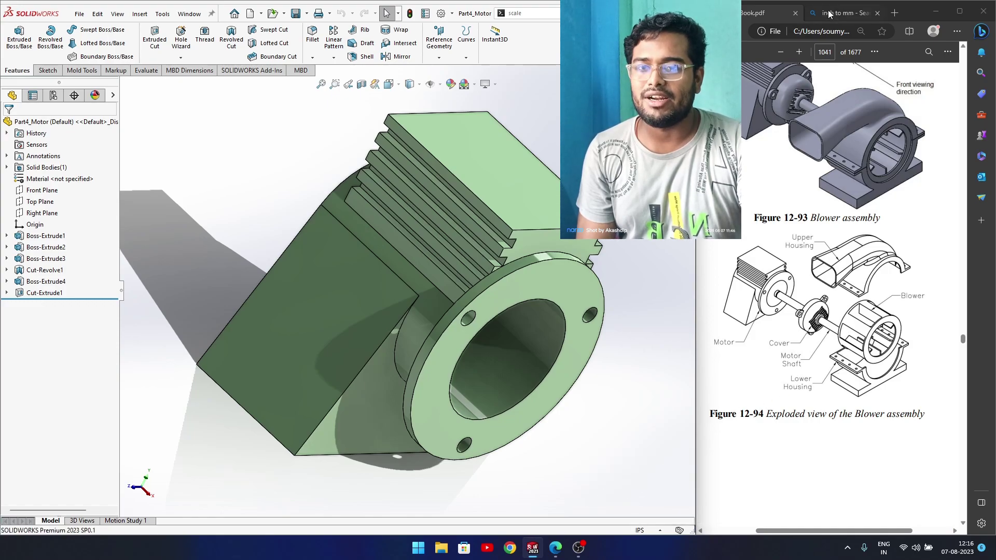
Scale the motor body uniformly by 25.4 about its centroid, checking the factor against the inch to mm conversion
{"action": "left_click", "coordinate": [82, 70]}
{"action": "left_click", "coordinate": [264, 29]}
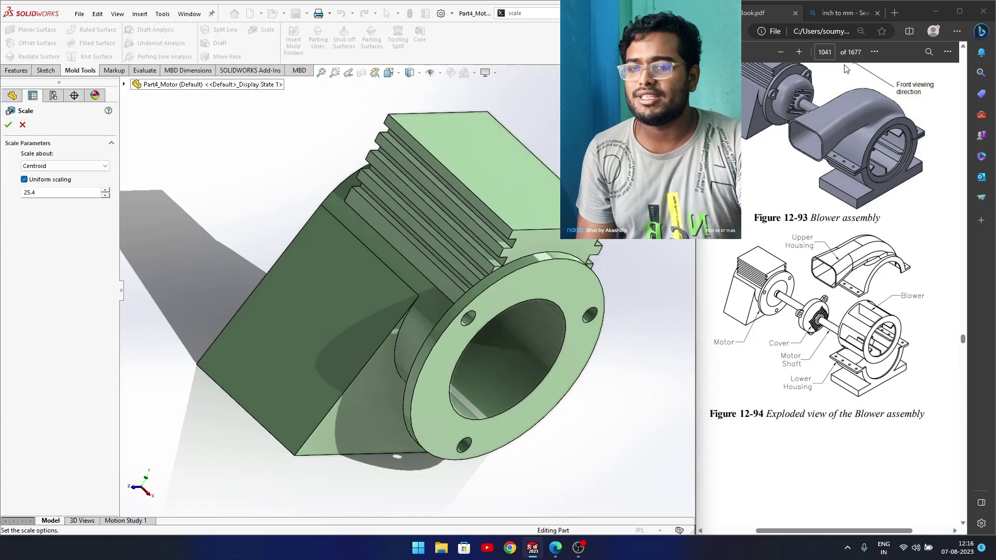
{"action": "left_click", "coordinate": [841, 12]}
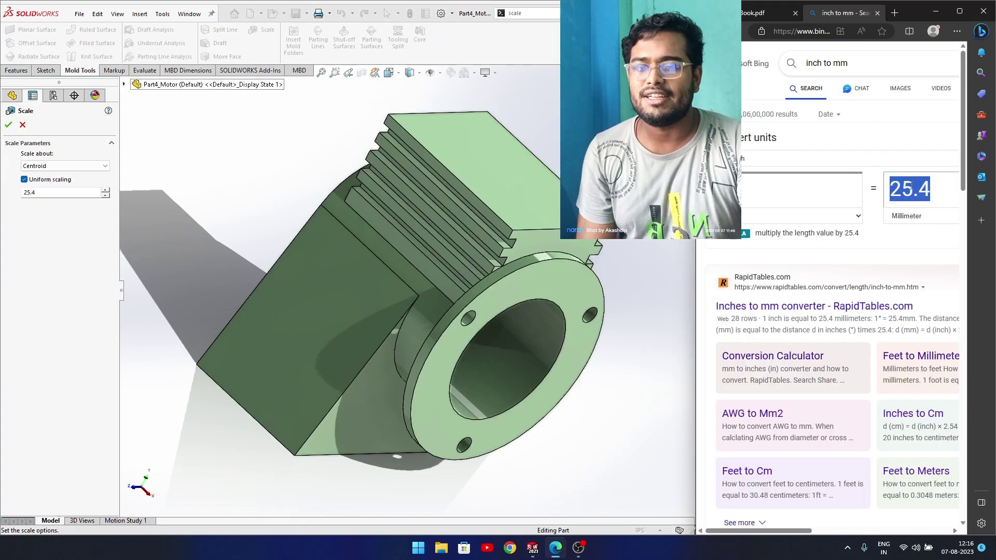
{"action": "left_click", "coordinate": [755, 15]}
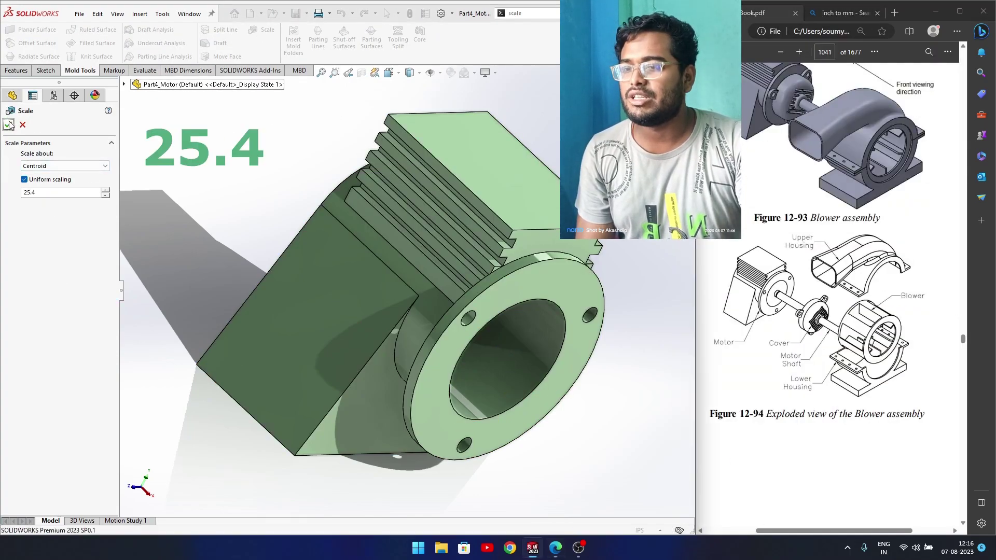
{"action": "left_click", "coordinate": [9, 125]}
{"action": "key", "text": "f"}
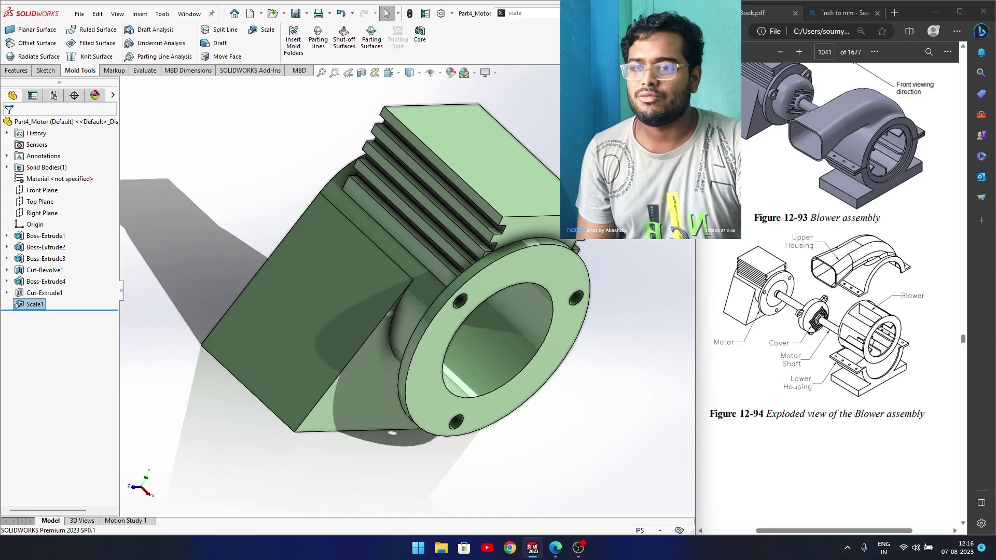
Close the motor part and rebuild the blower assembly with the scaled motor
{"action": "left_click", "coordinate": [688, 72]}
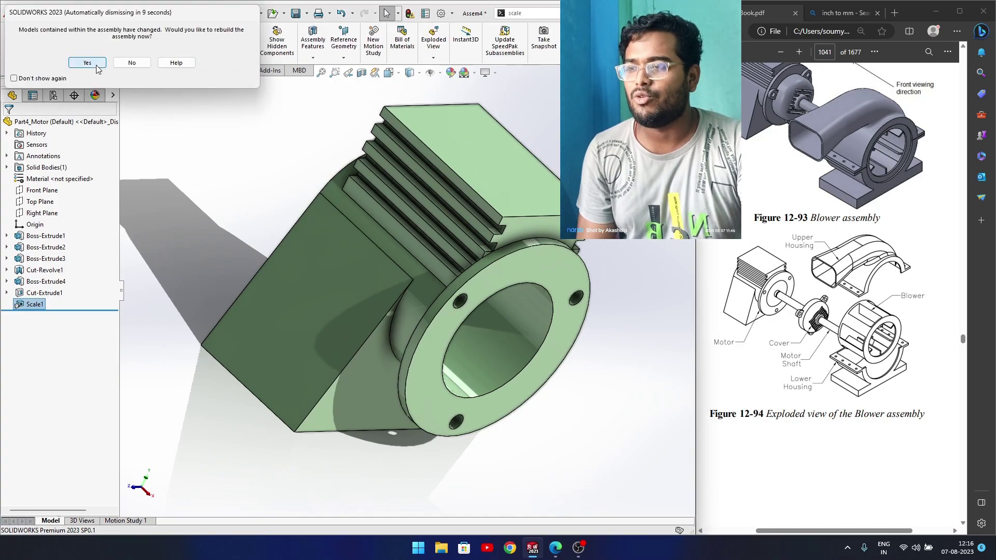
{"action": "left_click", "coordinate": [87, 63]}
{"action": "key", "text": "f"}
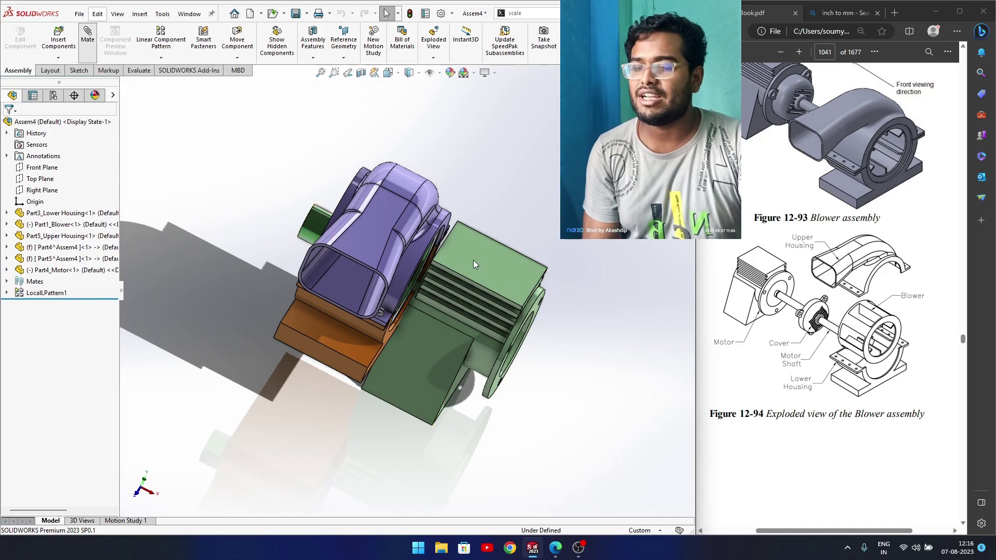
Add a concentric mate between the motor's cylindrical bore and the curved inner face of the lower housing
{"action": "key", "text": "ctrl+7"}
{"action": "left_click", "coordinate": [561, 342]}
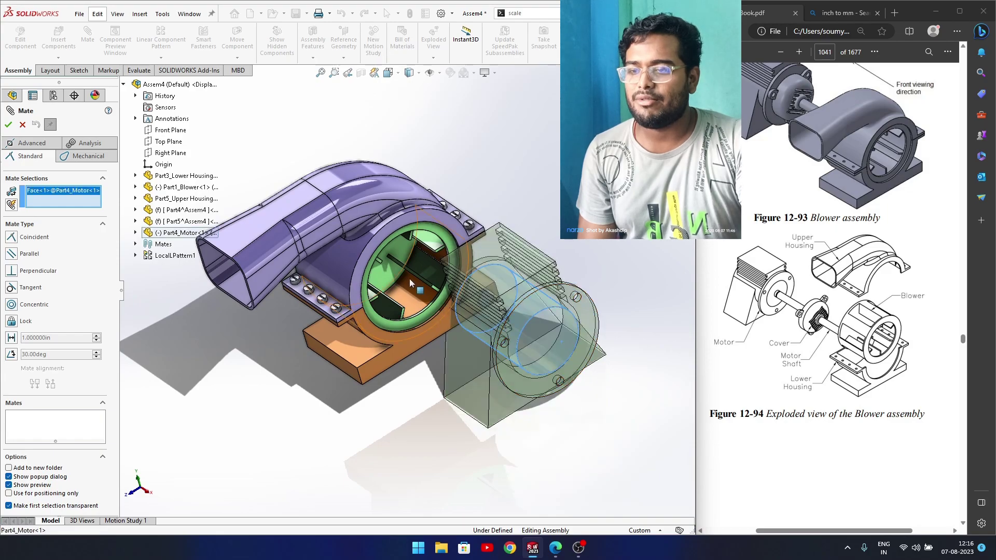
{"action": "middle_click_drag", "start_coordinate": [407, 275], "coordinate": [409, 298]}
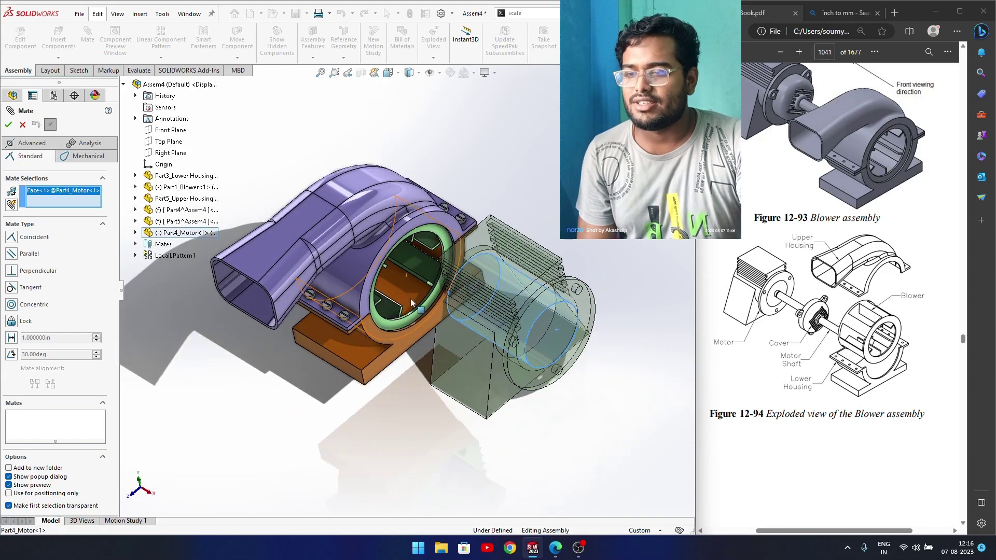
{"action": "left_click", "coordinate": [409, 293]}
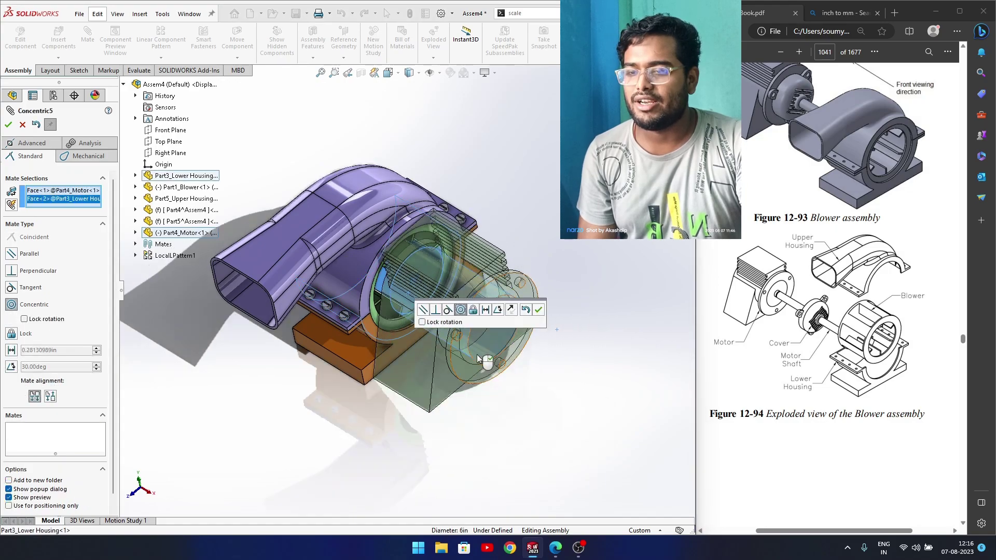
{"action": "left_click", "coordinate": [538, 310]}
Confirm the motor's concentric mate and bring up the Figure 12-95 blower assembly drawing in the reference PDF
{"action": "middle_click_drag", "start_coordinate": [469, 353], "coordinate": [572, 365]}
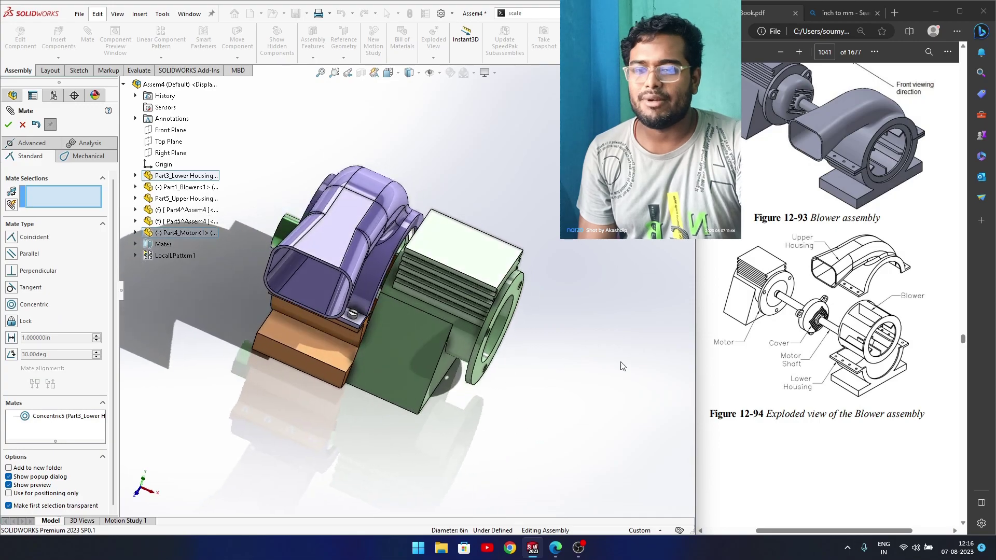
{"action": "scroll", "coordinate": [780, 349], "scroll_direction": "down", "scroll_amount": 6}
{"action": "left_click_drag", "start_coordinate": [805, 526], "coordinate": [771, 527]}
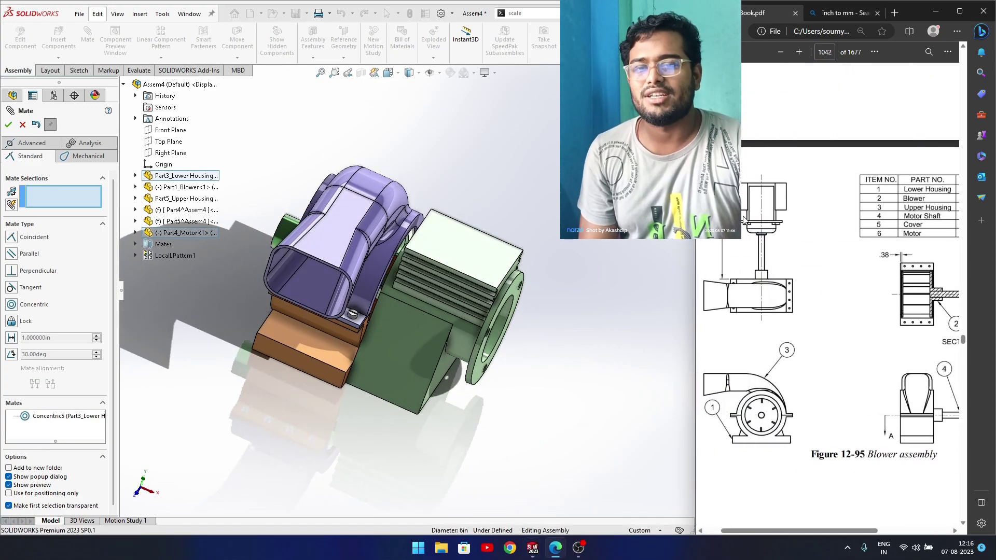
Move the motor clear of the housing and mate its bottom face parallel to the lower housing's bottom face
{"action": "middle_click_drag", "start_coordinate": [549, 403], "coordinate": [335, 354]}
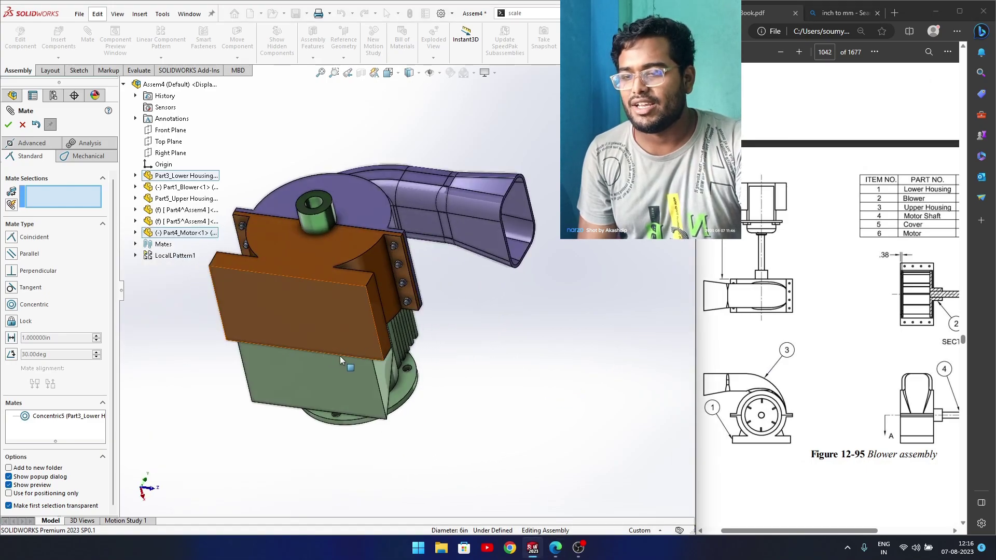
{"action": "scroll", "coordinate": [395, 372], "scroll_direction": "down", "scroll_amount": 6}
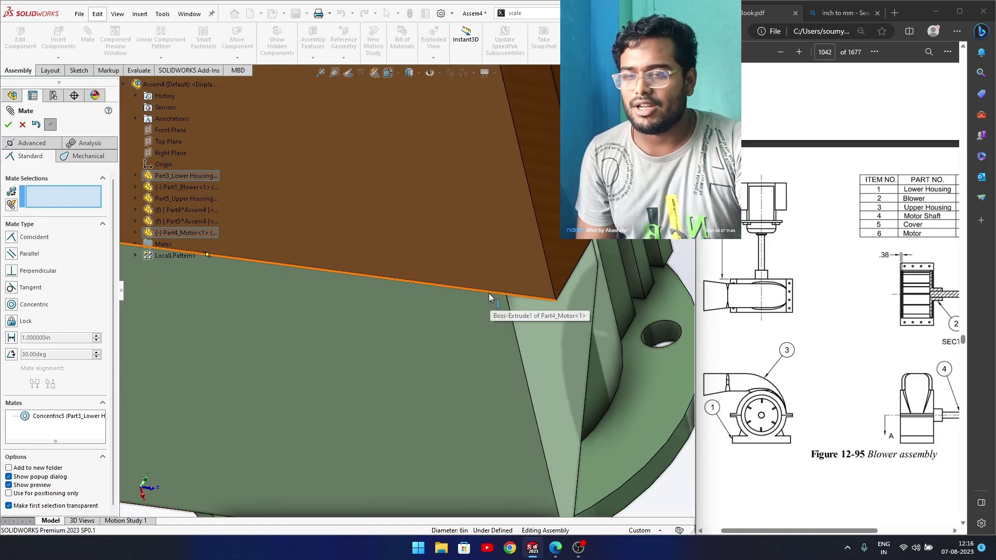
{"action": "scroll", "coordinate": [506, 358], "scroll_direction": "up", "scroll_amount": 5}
{"action": "middle_click_drag", "start_coordinate": [505, 362], "coordinate": [362, 187]}
{"action": "scroll", "coordinate": [415, 311], "scroll_direction": "up", "scroll_amount": 5}
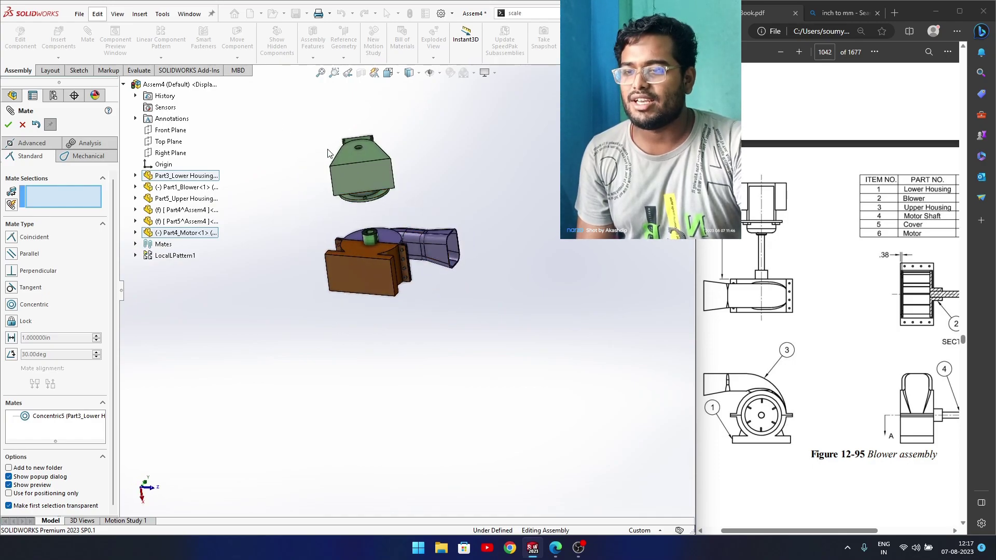
{"action": "left_click", "coordinate": [360, 174]}
{"action": "left_click", "coordinate": [365, 266]}
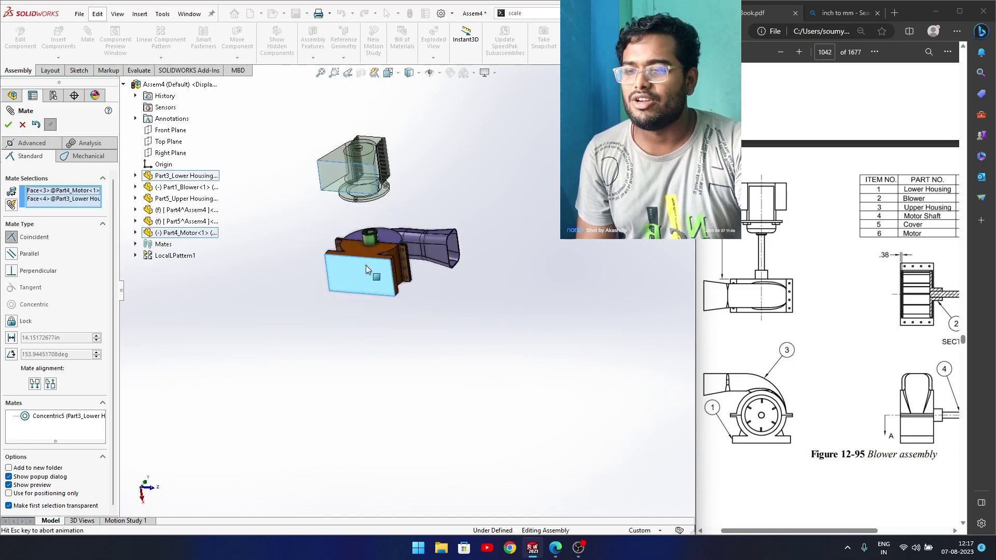
{"action": "middle_click_drag", "start_coordinate": [480, 277], "coordinate": [371, 255]}
{"action": "left_click", "coordinate": [393, 242]}
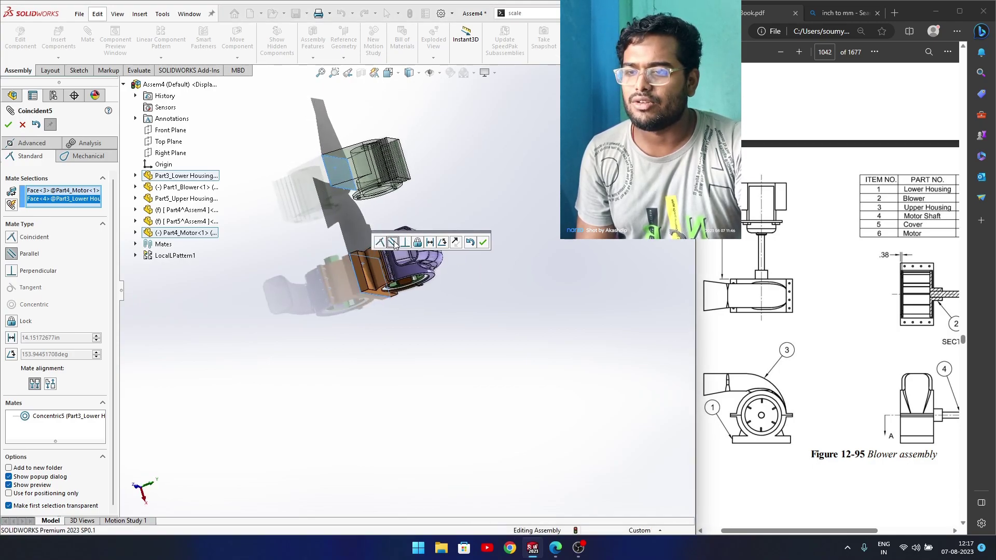
{"action": "left_click", "coordinate": [487, 242]}
Add a 23.13 in distance mate between the motor's bottom edge and the lower housing's rear base edge
{"action": "middle_click_drag", "start_coordinate": [507, 284], "coordinate": [494, 176]}
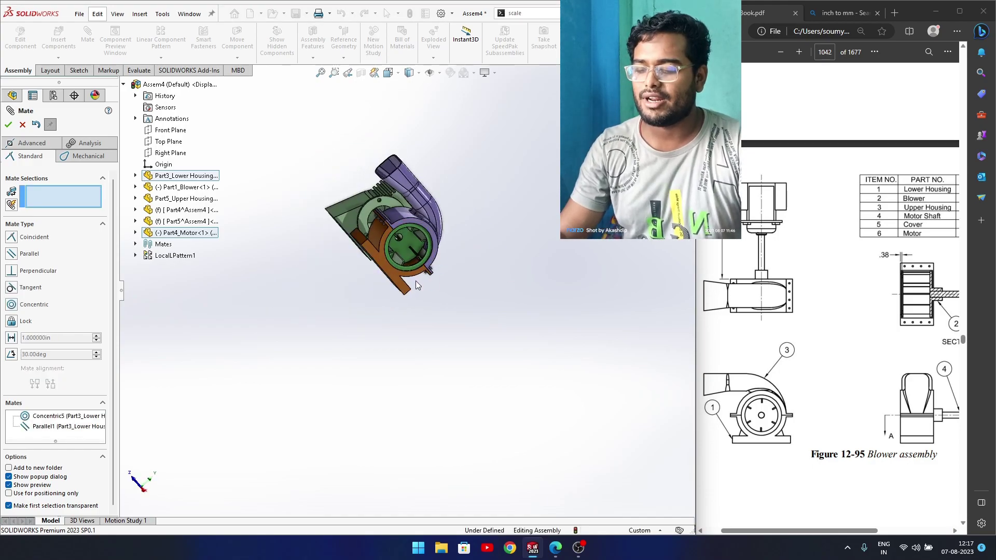
{"action": "middle_click_drag", "start_coordinate": [416, 283], "coordinate": [449, 350]}
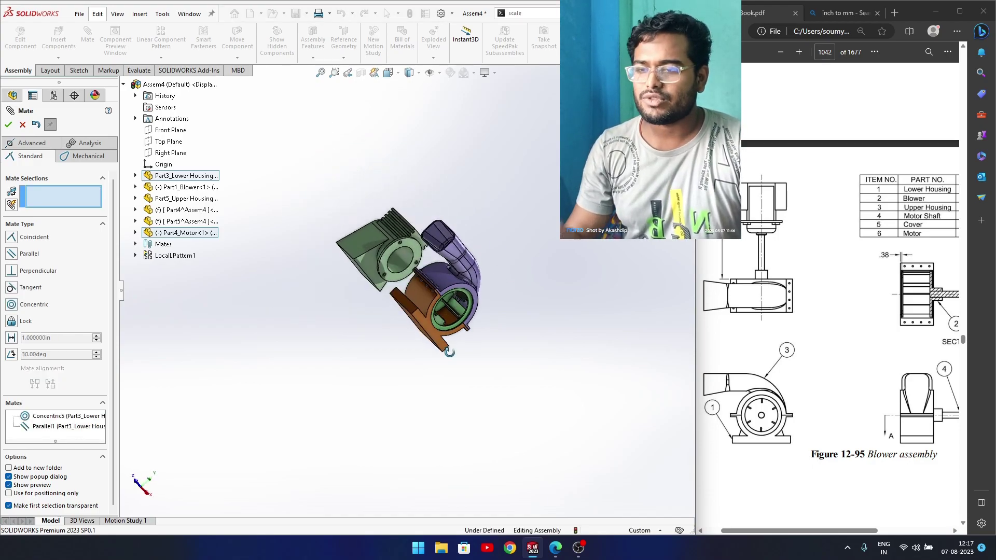
{"action": "scroll", "coordinate": [447, 349], "scroll_direction": "down", "scroll_amount": 4}
{"action": "middle_click_drag", "start_coordinate": [377, 282], "coordinate": [449, 313]}
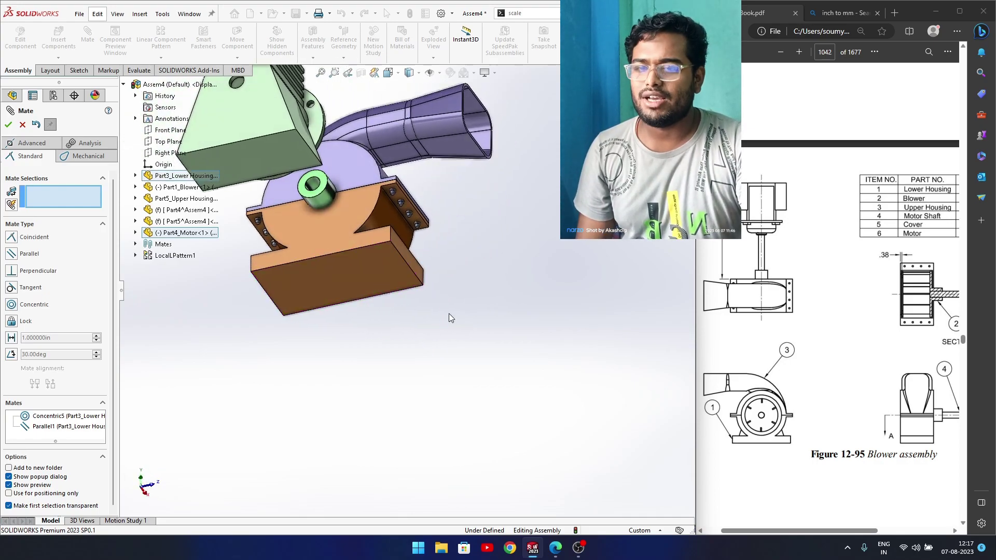
{"action": "left_click", "coordinate": [270, 134]}
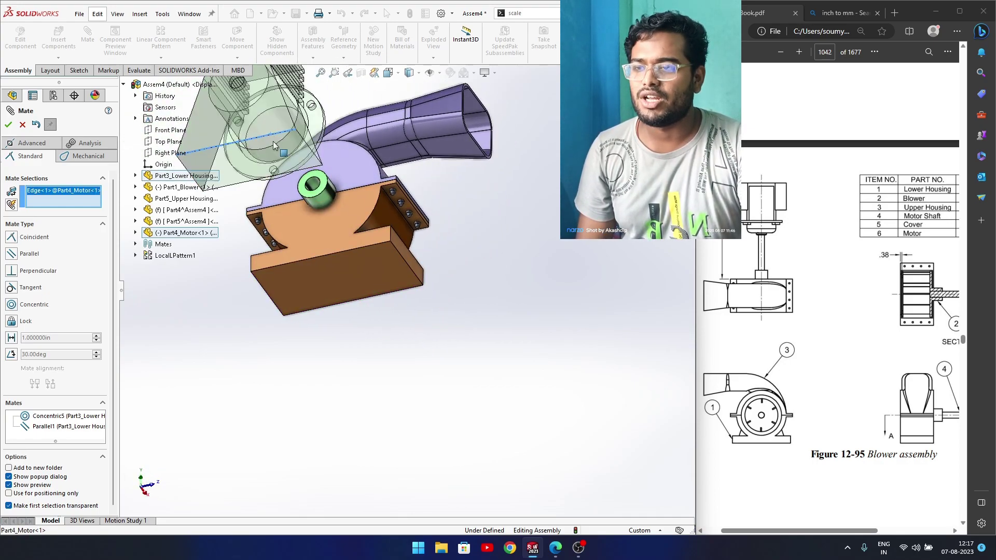
{"action": "left_click", "coordinate": [336, 256]}
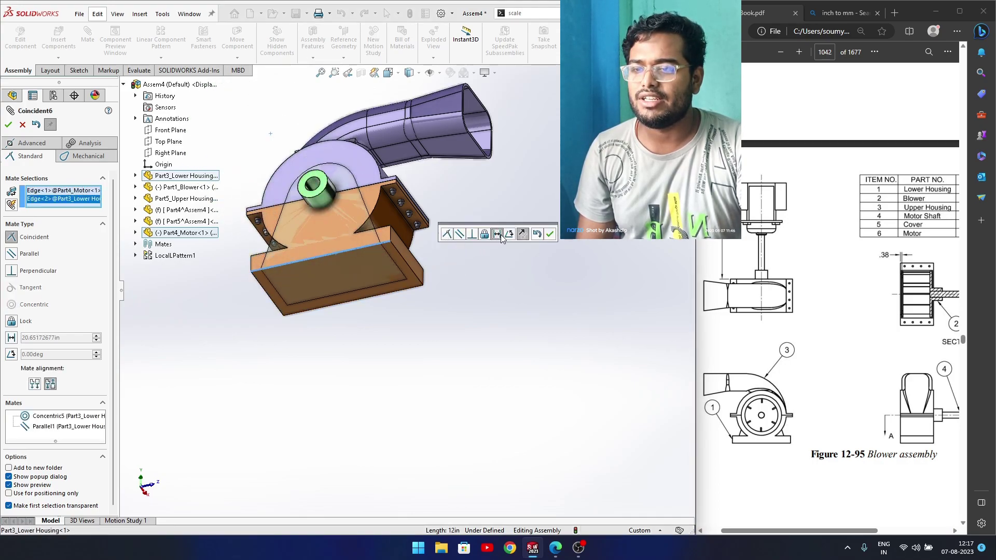
{"action": "left_click", "coordinate": [501, 236]}
{"action": "middle_click_drag", "start_coordinate": [449, 313], "coordinate": [480, 264]}
{"action": "left_click", "coordinate": [488, 249]}
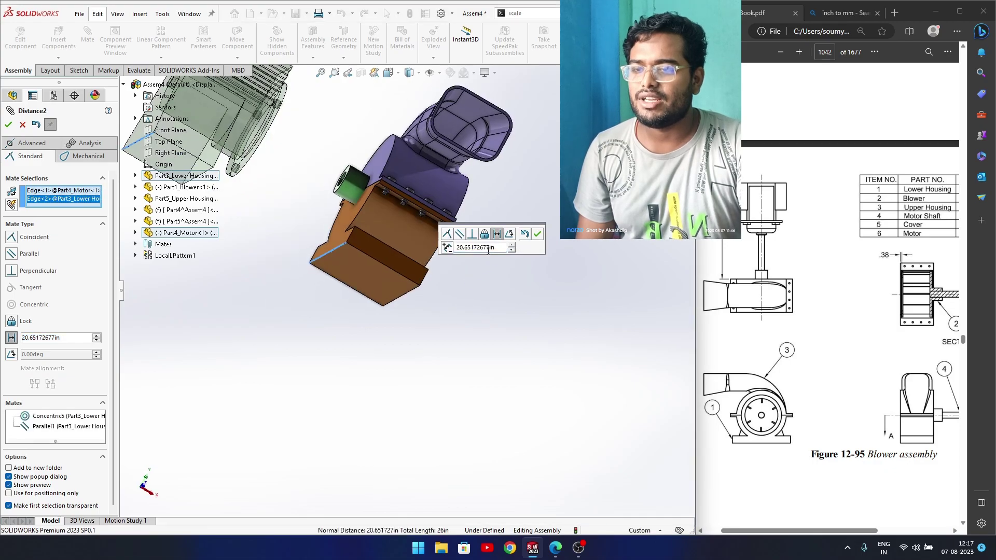
{"action": "double_click", "coordinate": [498, 248]}
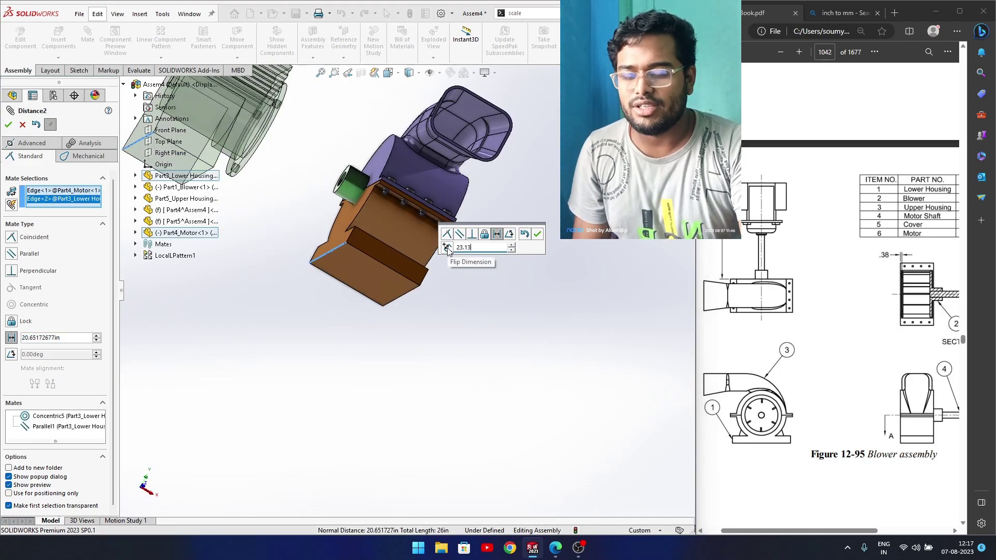
{"action": "key", "text": "Return"}
{"action": "left_click", "coordinate": [538, 234]}
Check the motor's placement in an isometric view and end the Mate command
{"action": "middle_click_drag", "start_coordinate": [490, 272], "coordinate": [521, 406]}
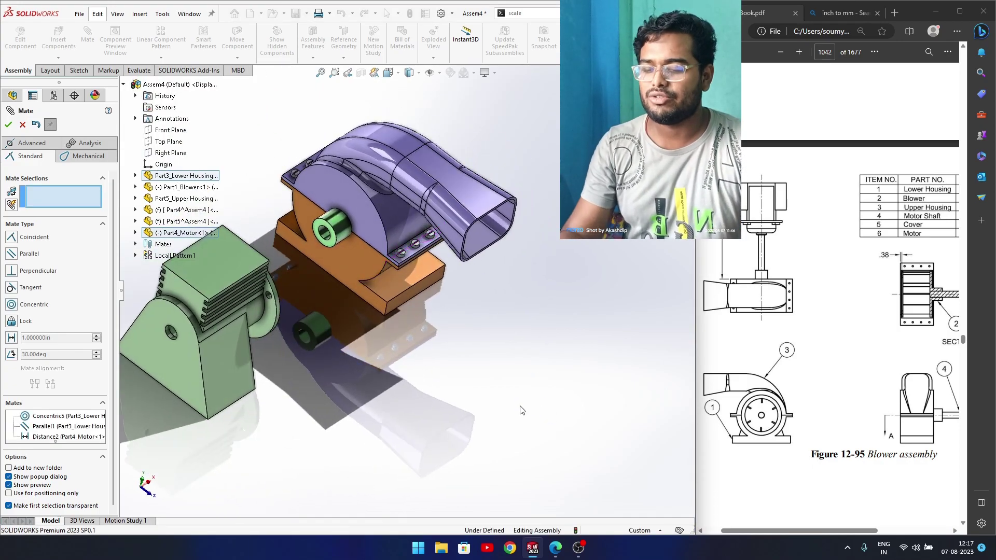
{"action": "key", "text": "space"}
{"action": "left_click", "coordinate": [631, 445]}
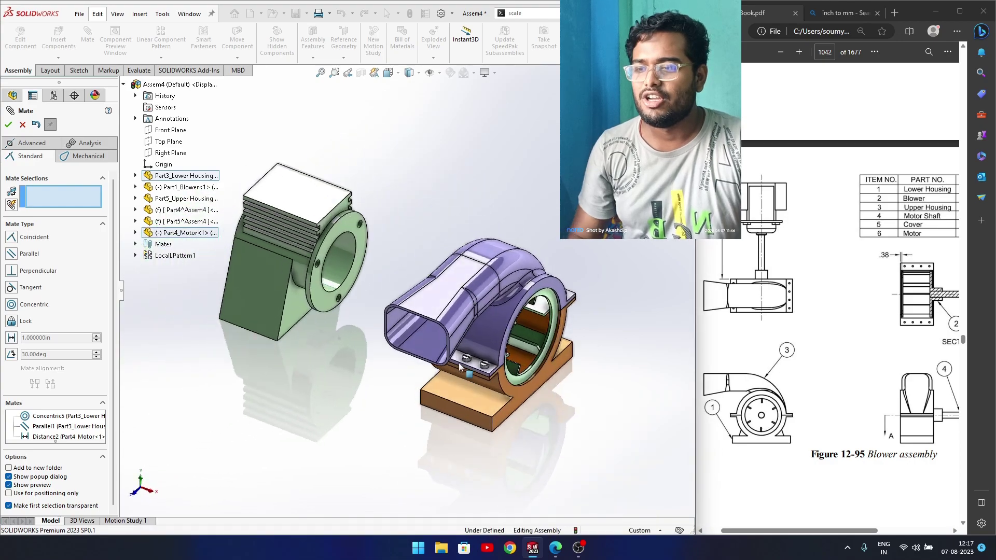
{"action": "scroll", "coordinate": [392, 360], "scroll_direction": "down", "scroll_amount": 2}
{"action": "scroll", "coordinate": [401, 357], "scroll_direction": "up", "scroll_amount": 1}
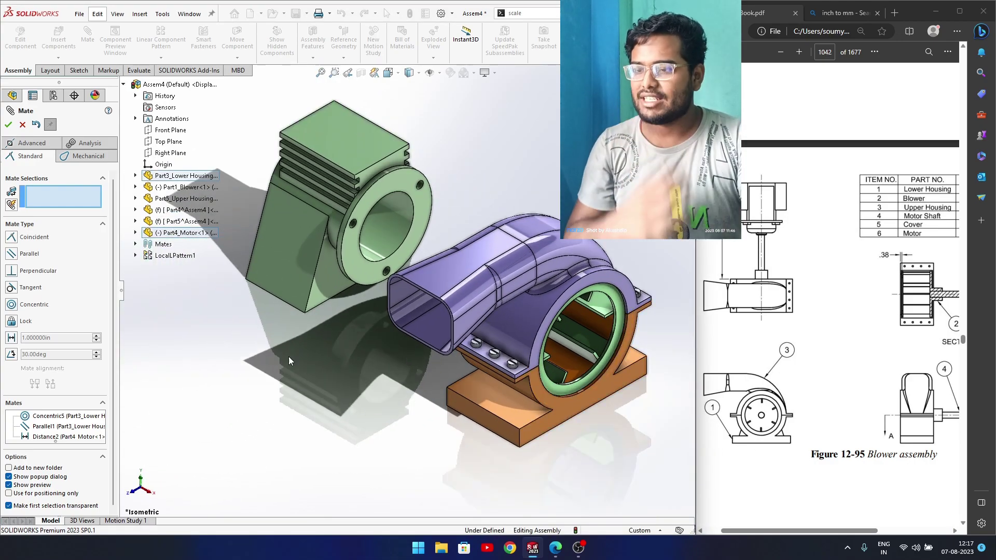
{"action": "left_click", "coordinate": [9, 125]}
Insert the Part6_Motorshaft component and place it in free space below the motor
{"action": "left_click", "coordinate": [58, 41]}
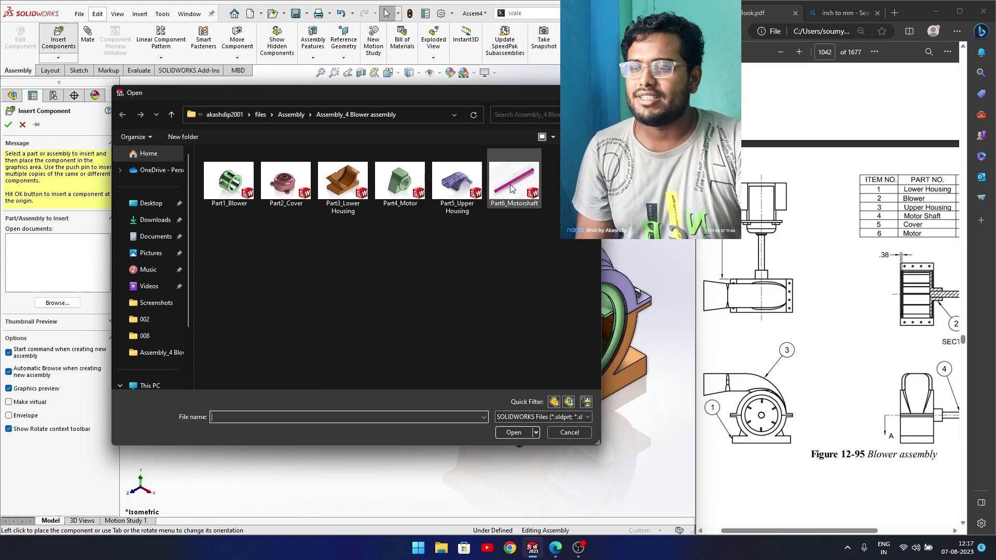
{"action": "left_click", "coordinate": [512, 188]}
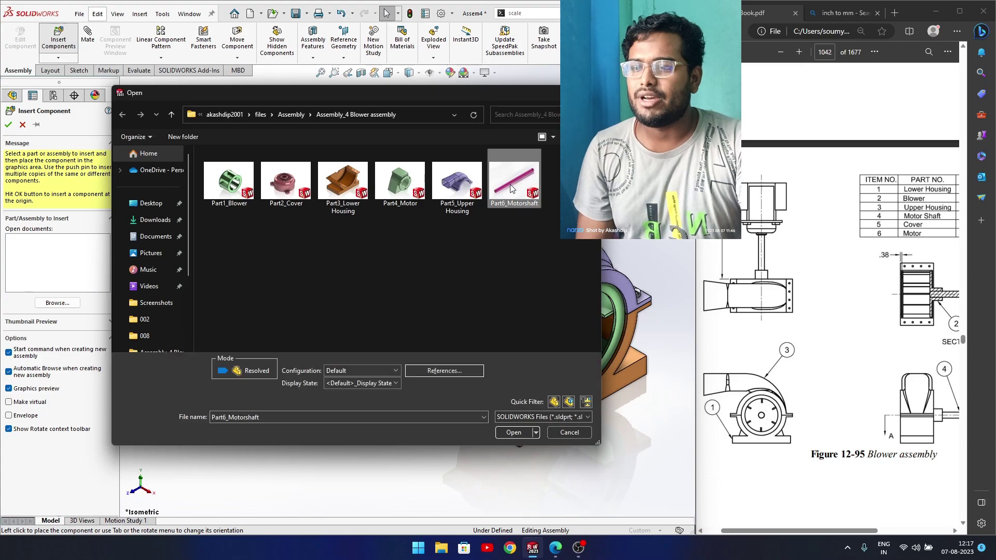
{"action": "left_click", "coordinate": [513, 433]}
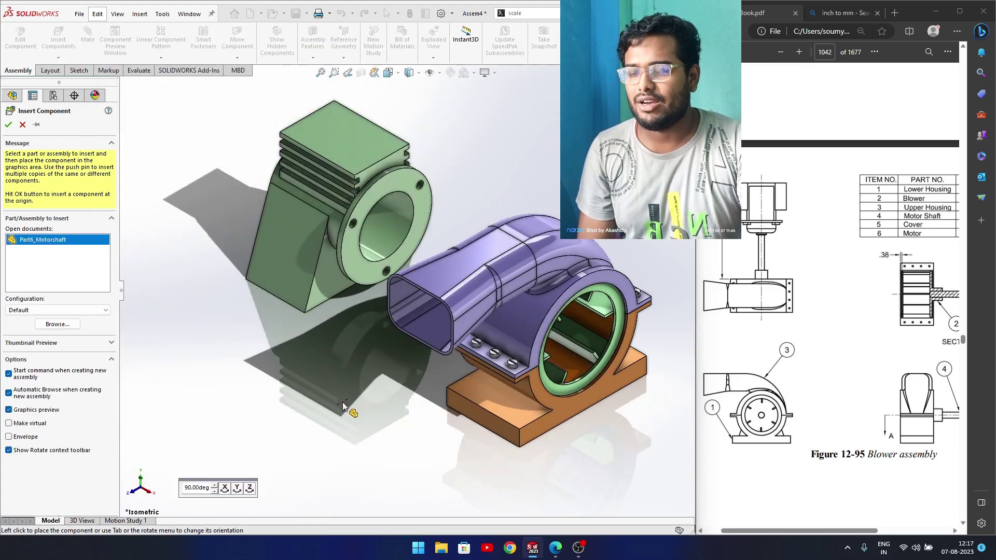
{"action": "left_click", "coordinate": [370, 430]}
{"action": "scroll", "coordinate": [370, 431], "scroll_direction": "down", "scroll_amount": 5}
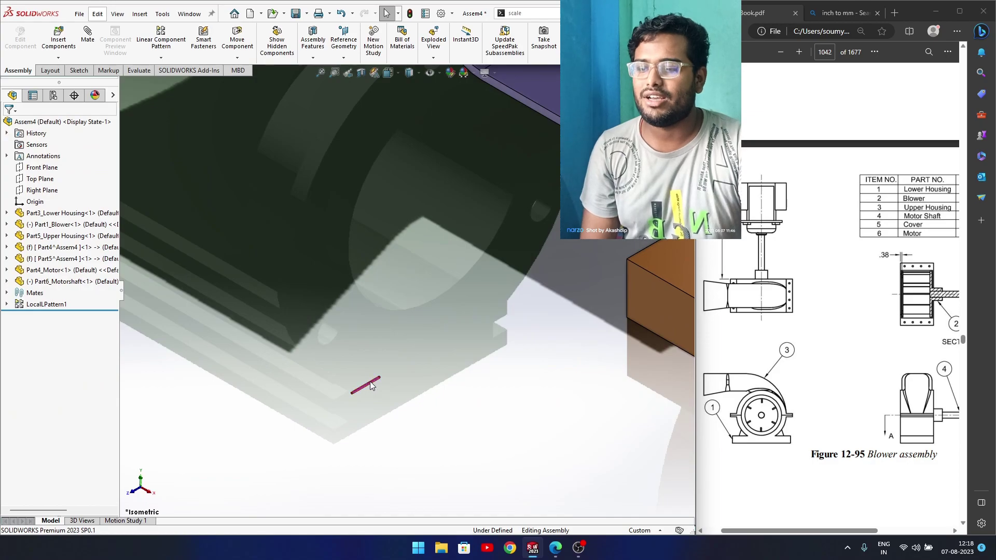
Open the motor shaft part in its own window and change its document units to IPS
{"action": "left_click", "coordinate": [65, 282]}
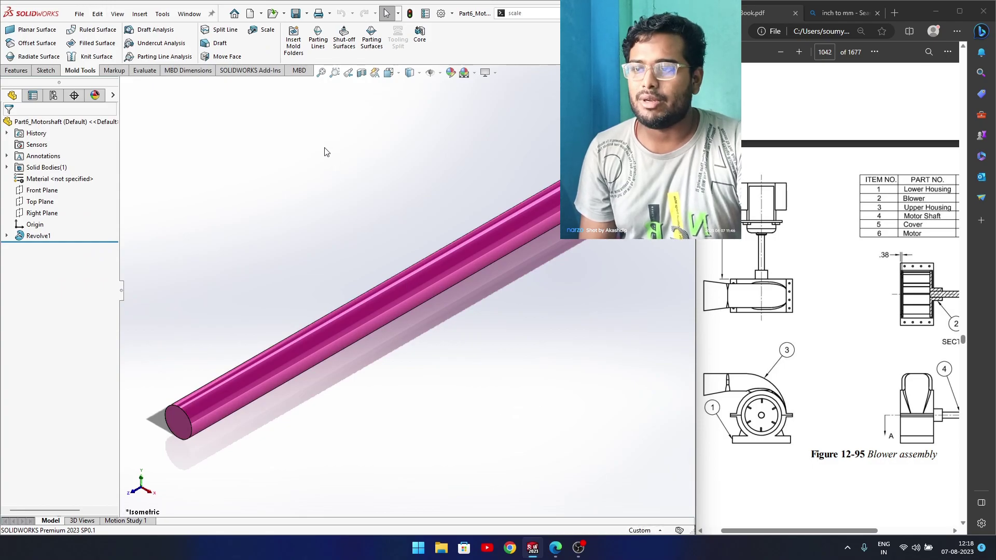
{"action": "left_click", "coordinate": [642, 531]}
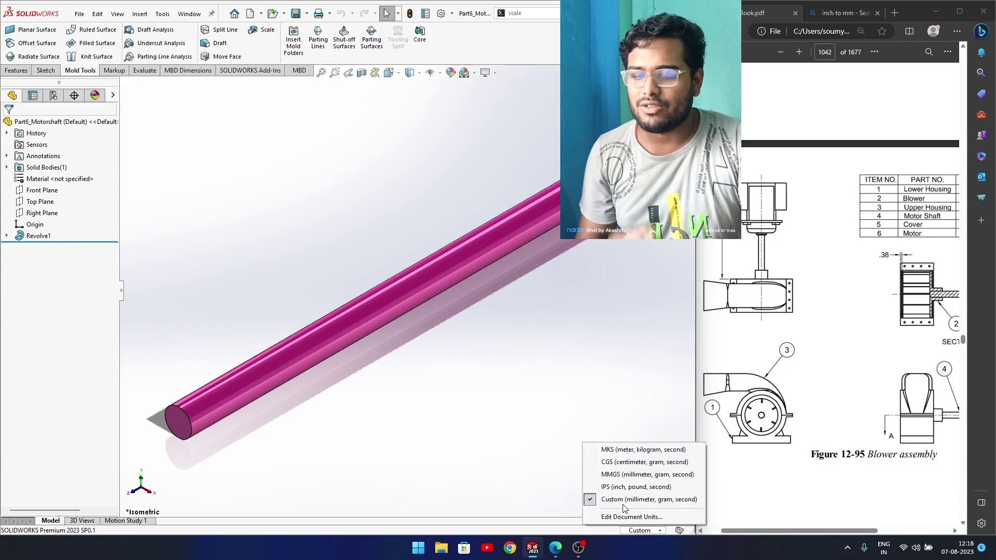
{"action": "left_click", "coordinate": [616, 488]}
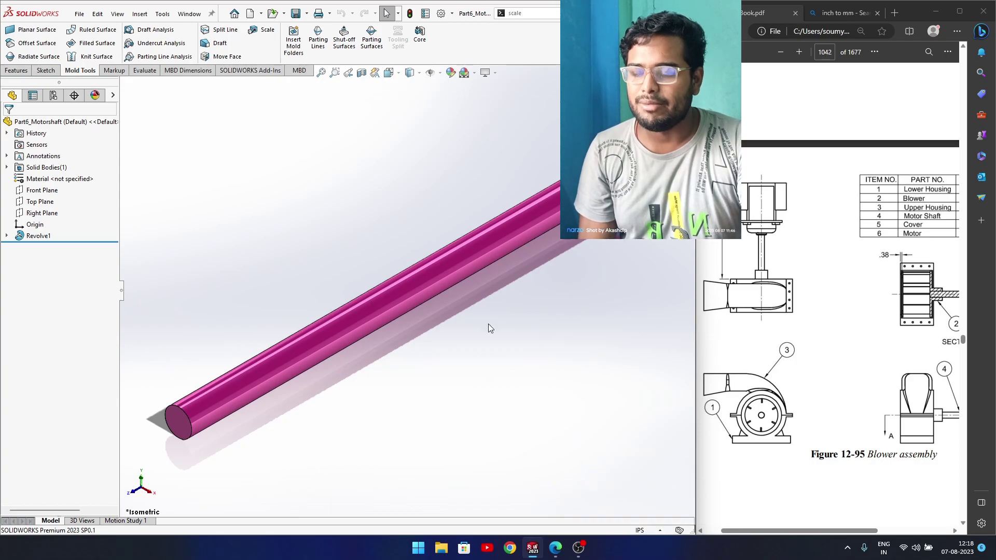
Apply a Scale feature to the motor shaft body
{"action": "left_click", "coordinate": [263, 31]}
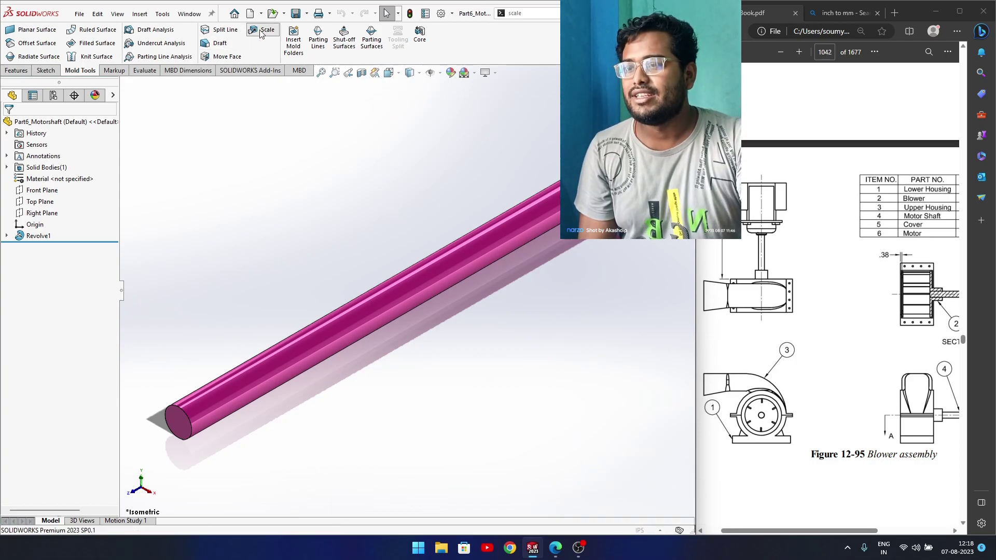
{"action": "left_click", "coordinate": [8, 125]}
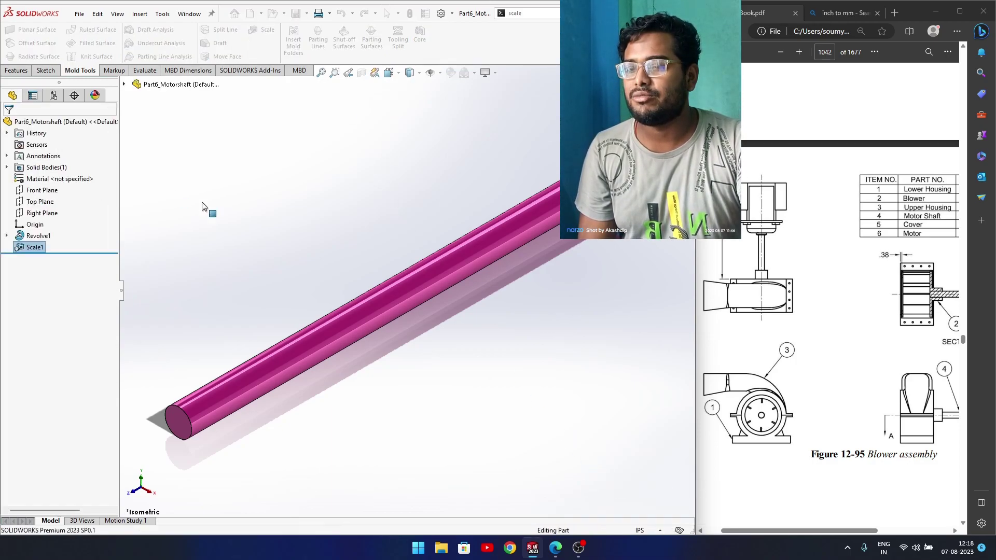
{"action": "scroll", "coordinate": [376, 171], "scroll_direction": "up", "scroll_amount": 5}
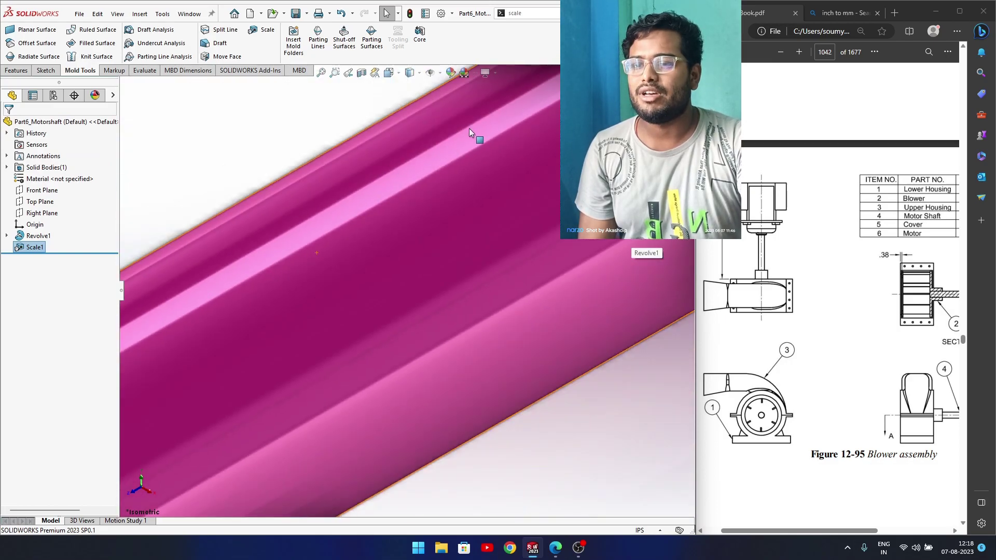
Save and close the motor shaft part, and rebuild the blower assembly with the scaled shaft
{"action": "left_click", "coordinate": [687, 73]}
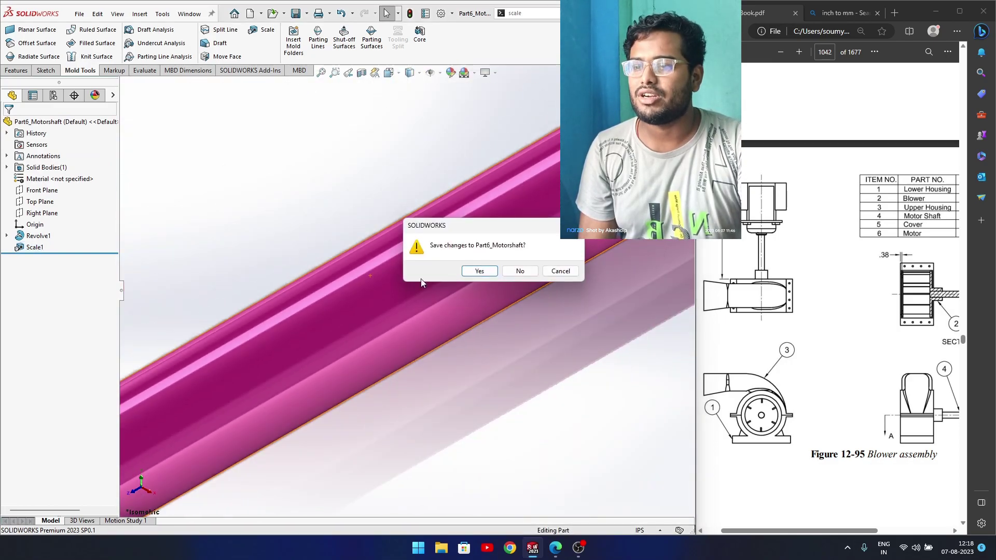
{"action": "left_click", "coordinate": [477, 272]}
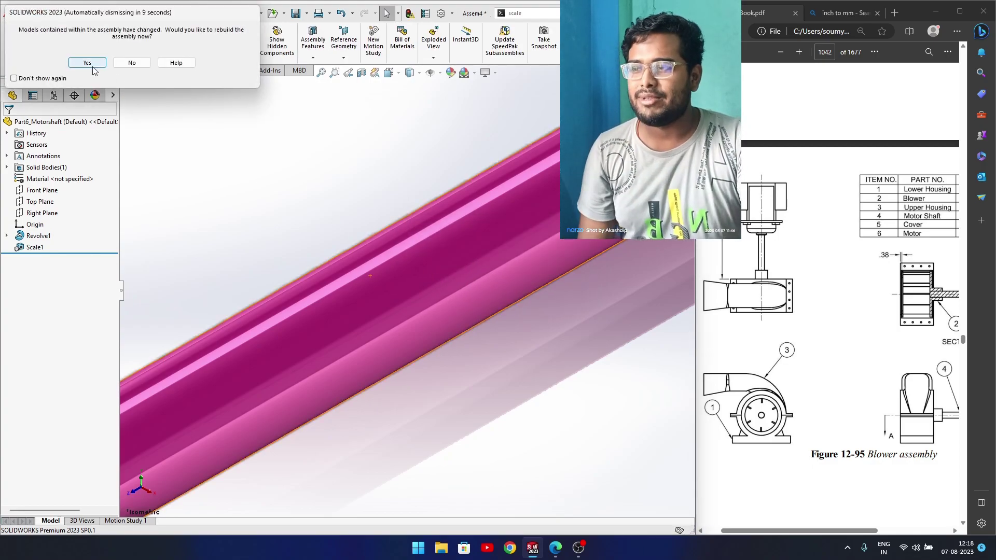
{"action": "left_click", "coordinate": [87, 63]}
{"action": "scroll", "coordinate": [462, 294], "scroll_direction": "up", "scroll_amount": 5}
{"action": "scroll", "coordinate": [463, 294], "scroll_direction": "up", "scroll_amount": 3}
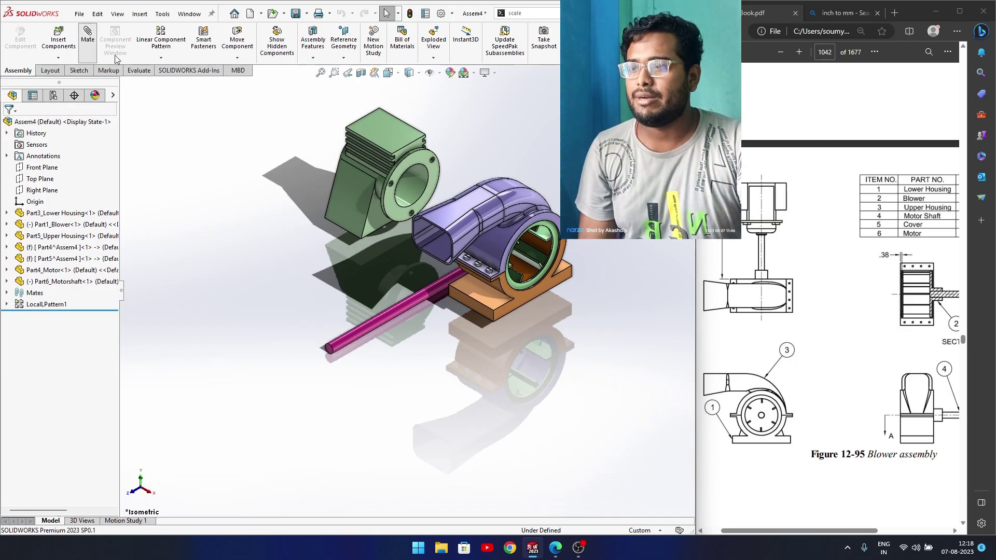
Add a concentric mate between the motor shaft's cylindrical face and the blower hub
{"action": "left_click", "coordinate": [372, 325]}
{"action": "scroll", "coordinate": [531, 278], "scroll_direction": "down", "scroll_amount": 3}
{"action": "scroll", "coordinate": [532, 278], "scroll_direction": "down", "scroll_amount": 2}
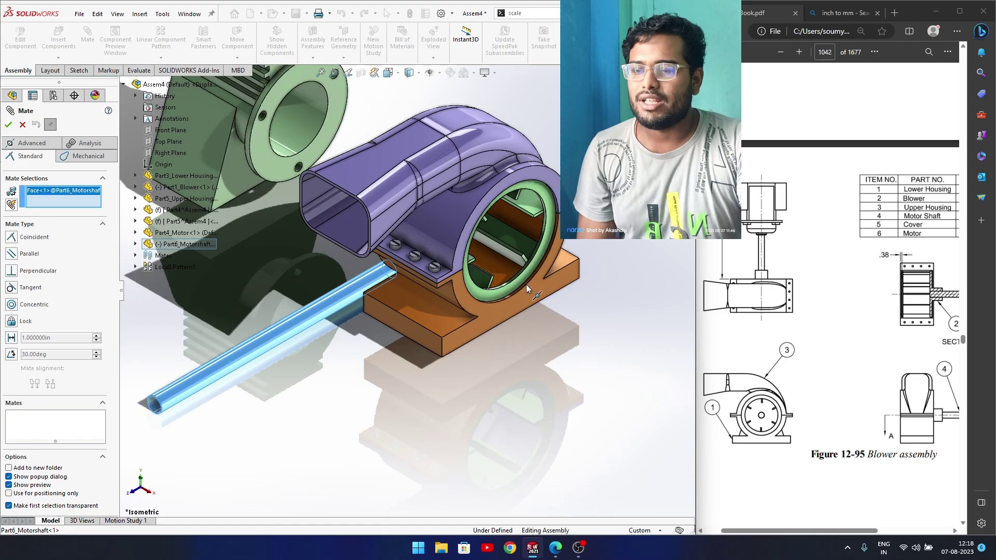
{"action": "scroll", "coordinate": [505, 262], "scroll_direction": "up", "scroll_amount": 3}
{"action": "middle_click_drag", "start_coordinate": [375, 280], "coordinate": [485, 297]}
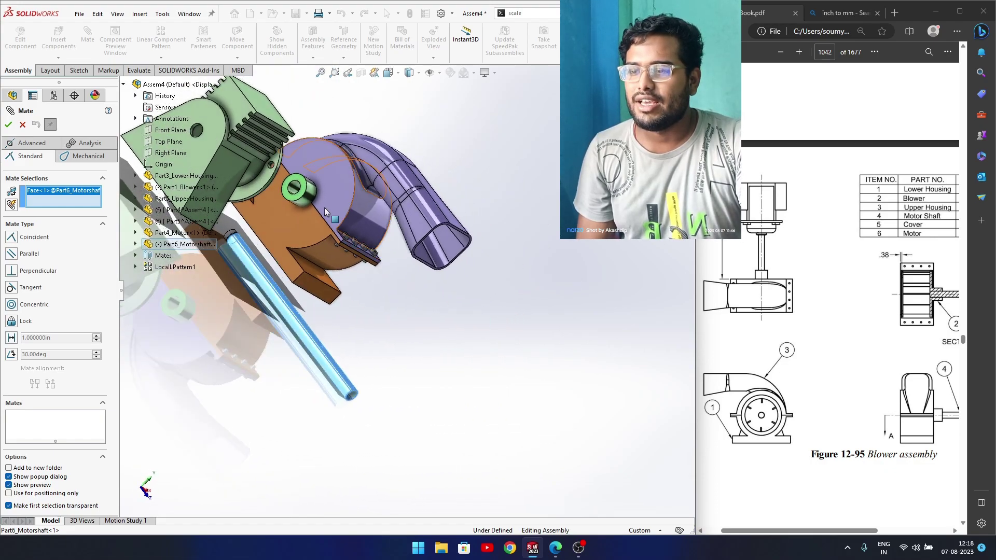
{"action": "left_click", "coordinate": [298, 180]}
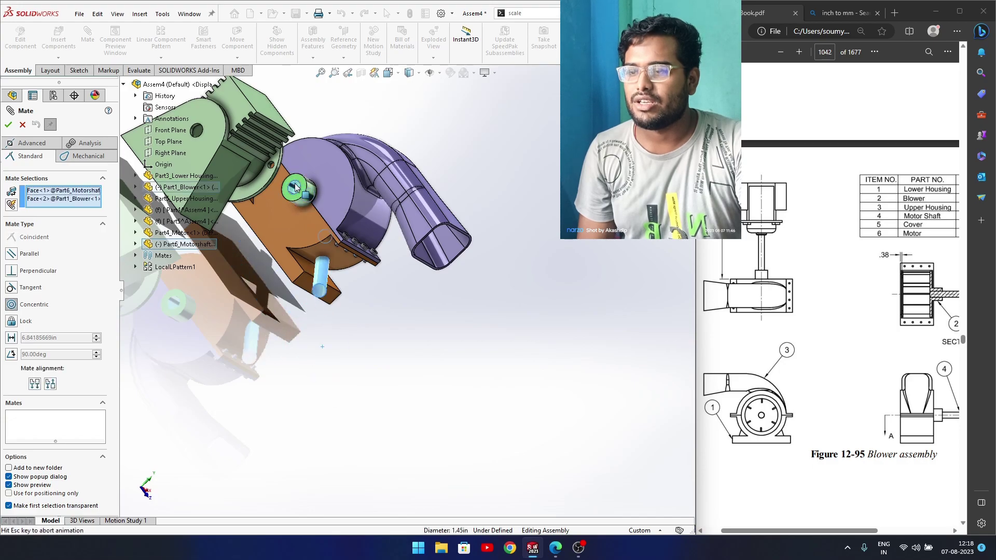
{"action": "middle_click_drag", "start_coordinate": [415, 305], "coordinate": [306, 291]}
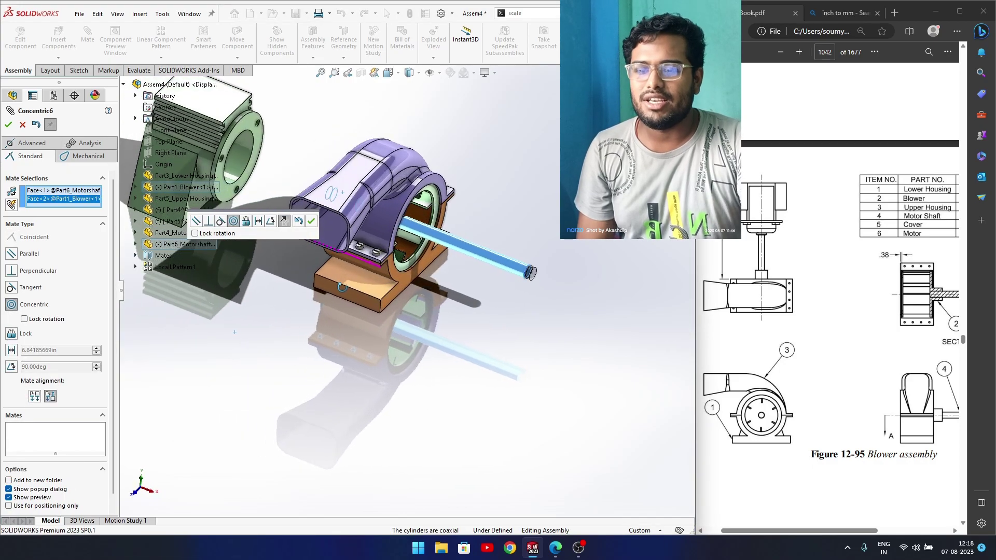
{"action": "scroll", "coordinate": [864, 334], "scroll_direction": "up", "scroll_amount": 8}
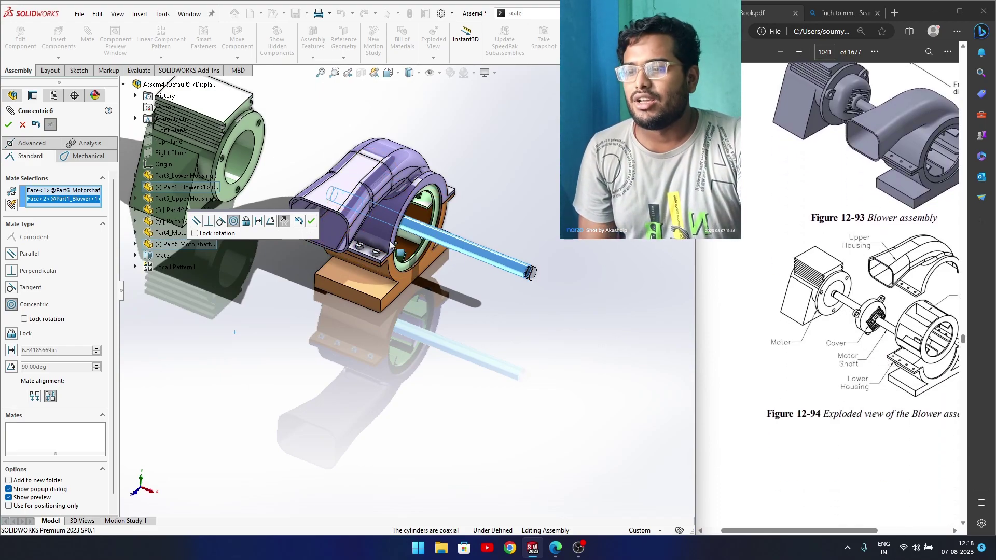
{"action": "middle_click_drag", "start_coordinate": [431, 262], "coordinate": [343, 217]}
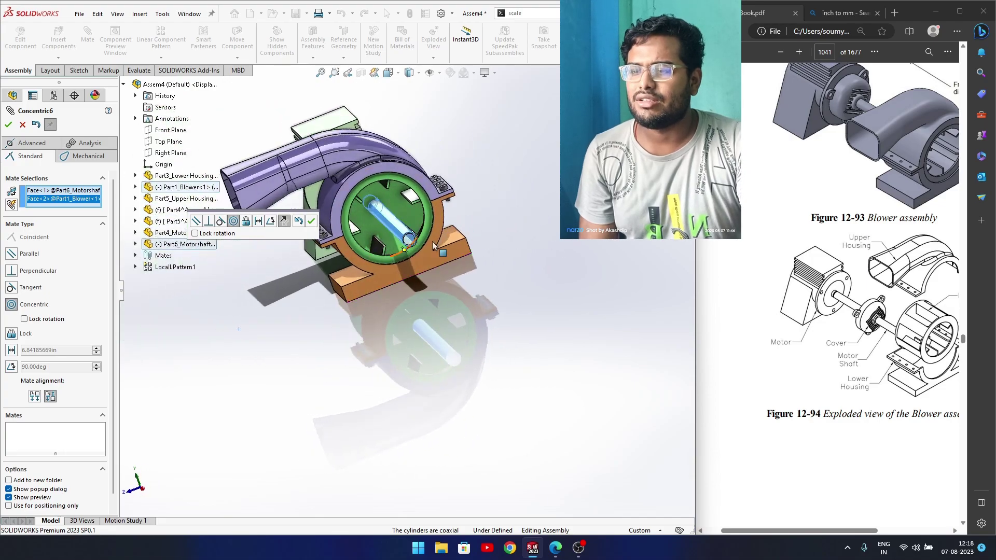
{"action": "scroll", "coordinate": [340, 215], "scroll_direction": "down", "scroll_amount": 3}
{"action": "left_click", "coordinate": [311, 221]}
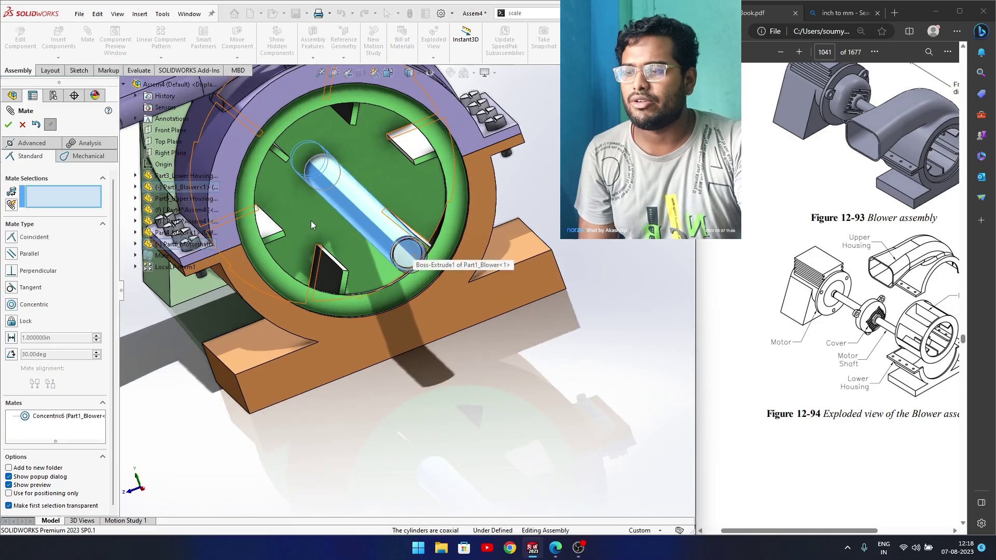
Add a coincident mate between the motor shaft's end face and the blower's inner back face
{"action": "left_click", "coordinate": [403, 261]}
{"action": "left_click", "coordinate": [301, 204]}
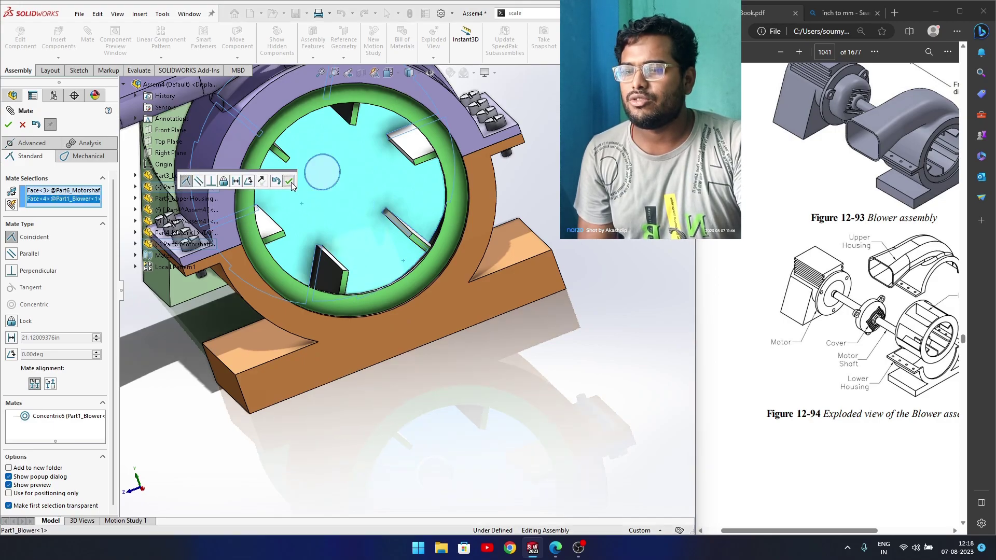
{"action": "left_click", "coordinate": [289, 181]}
{"action": "middle_click_drag", "start_coordinate": [422, 265], "coordinate": [582, 329]}
{"action": "scroll", "coordinate": [328, 184], "scroll_direction": "down", "scroll_amount": 3}
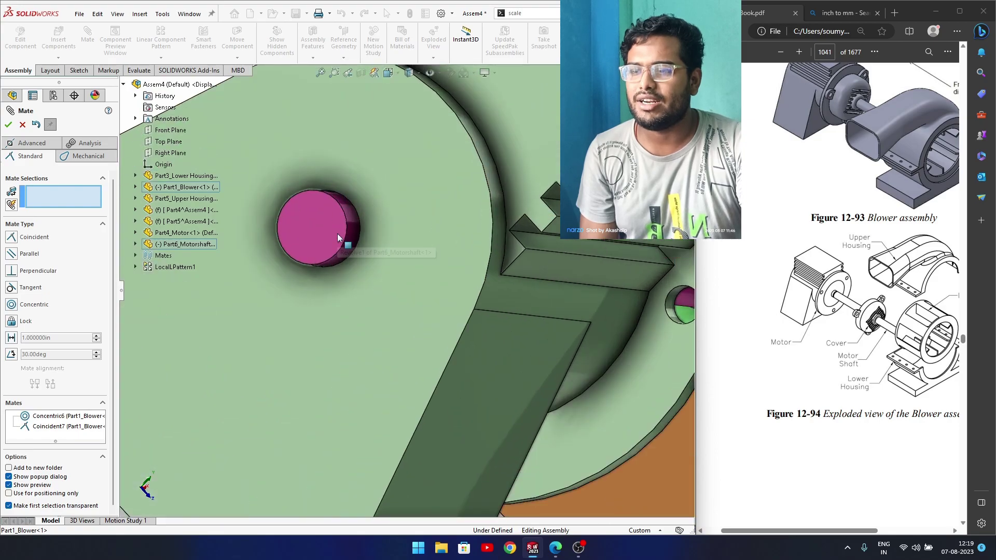
{"action": "scroll", "coordinate": [337, 233], "scroll_direction": "up", "scroll_amount": 3}
{"action": "middle_click_drag", "start_coordinate": [412, 287], "coordinate": [347, 255]}
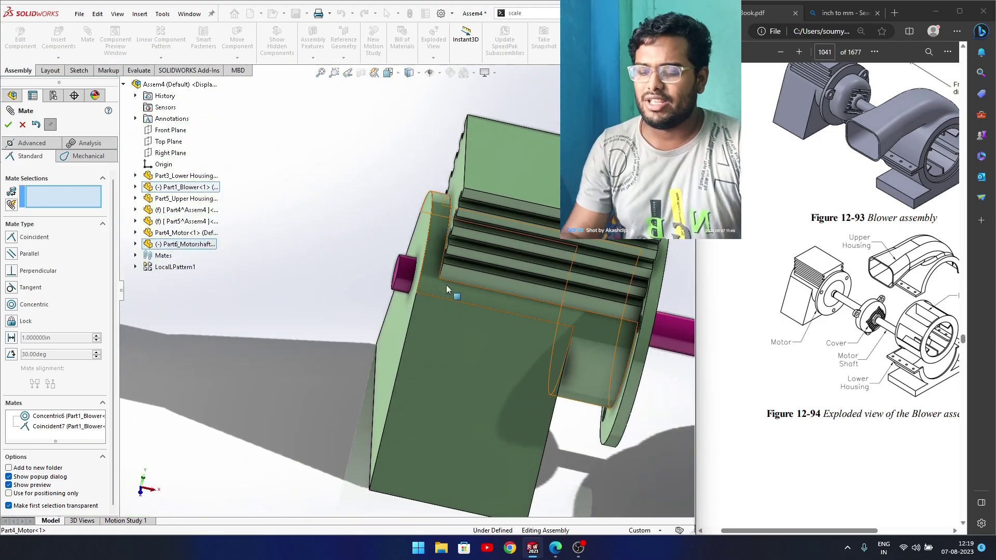
{"action": "key", "text": "space"}
{"action": "left_click", "coordinate": [559, 325]}
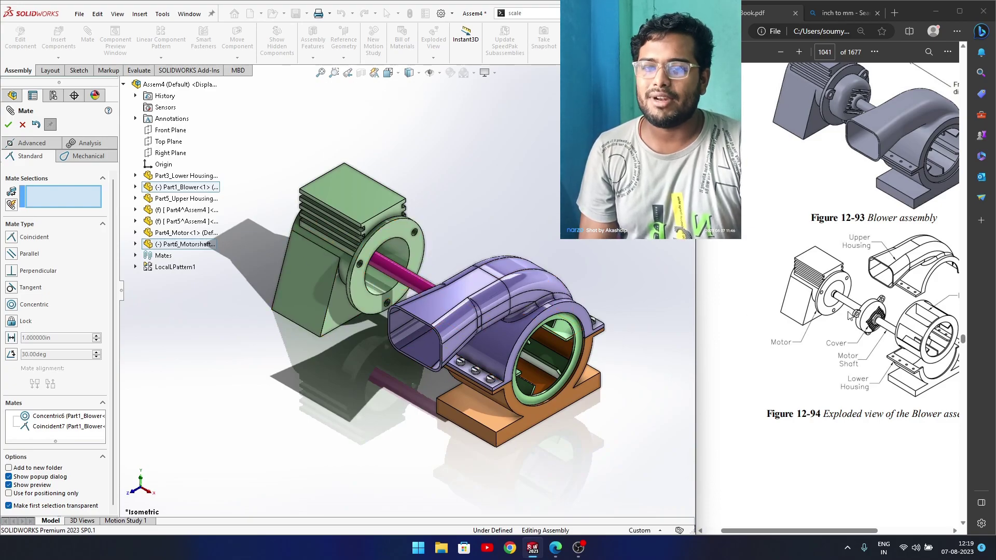
Examine the exploded view and the dimensioned blower assembly drawing for how the motor shaft is positioned
{"action": "scroll", "coordinate": [849, 316], "scroll_direction": "up", "scroll_amount": 4}
{"action": "scroll", "coordinate": [849, 316], "scroll_direction": "down", "scroll_amount": 10}
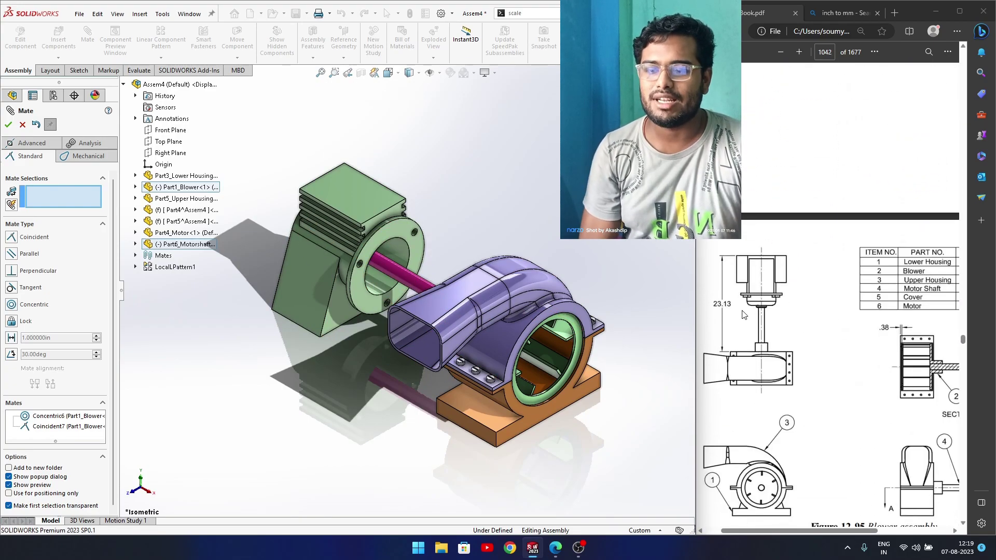
{"action": "scroll", "coordinate": [790, 325], "scroll_direction": "up", "scroll_amount": 5}
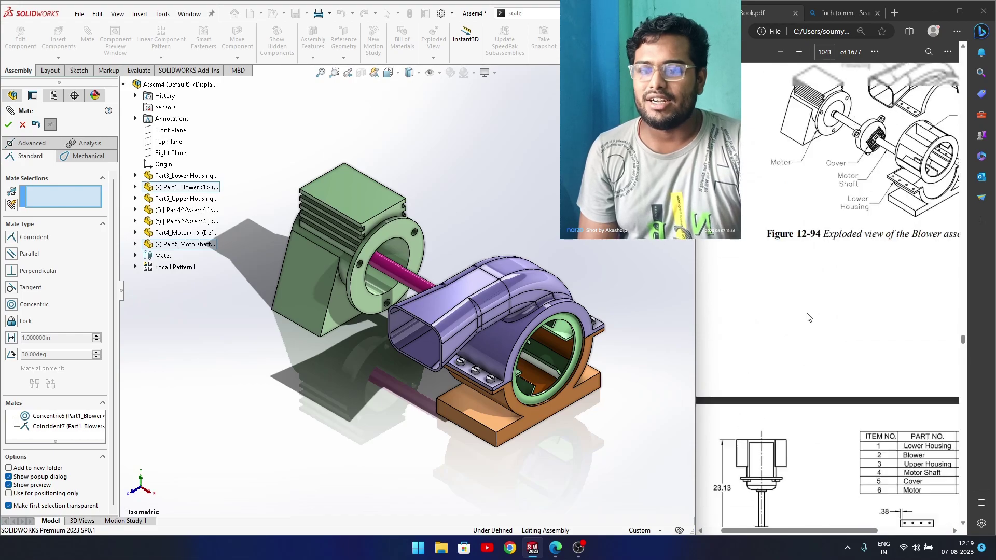
{"action": "left_click", "coordinate": [785, 530]}
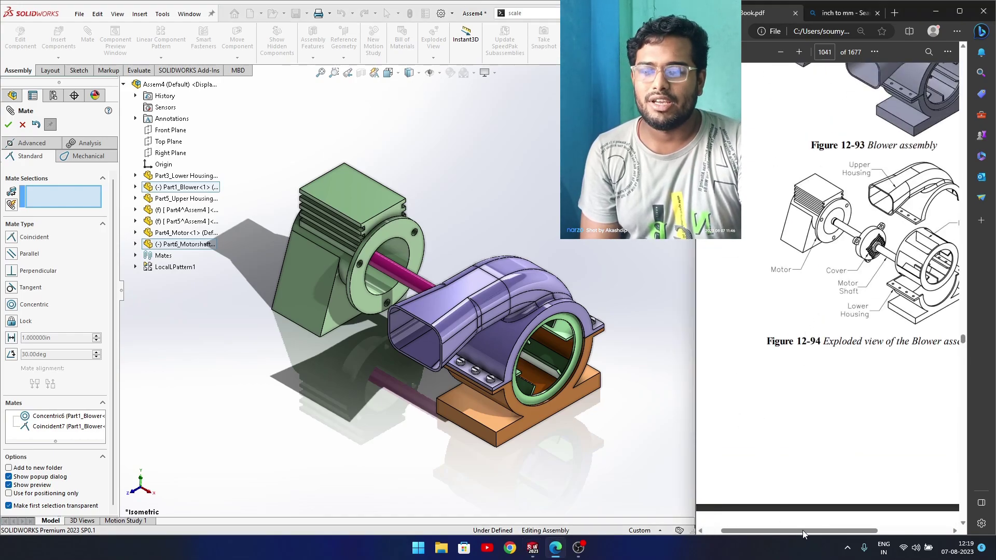
{"action": "left_click_drag", "start_coordinate": [768, 530], "coordinate": [801, 528]}
{"action": "scroll", "coordinate": [827, 371], "scroll_direction": "down", "scroll_amount": 6}
{"action": "scroll", "coordinate": [819, 415], "scroll_direction": "down", "scroll_amount": 6}
{"action": "scroll", "coordinate": [819, 416], "scroll_direction": "down", "scroll_amount": 3}
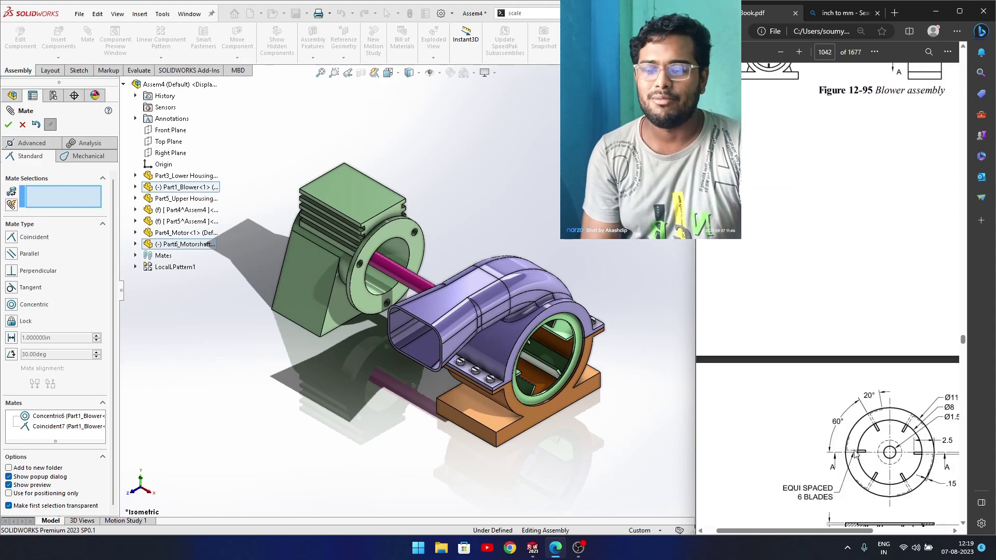
{"action": "scroll", "coordinate": [834, 373], "scroll_direction": "up", "scroll_amount": 5}
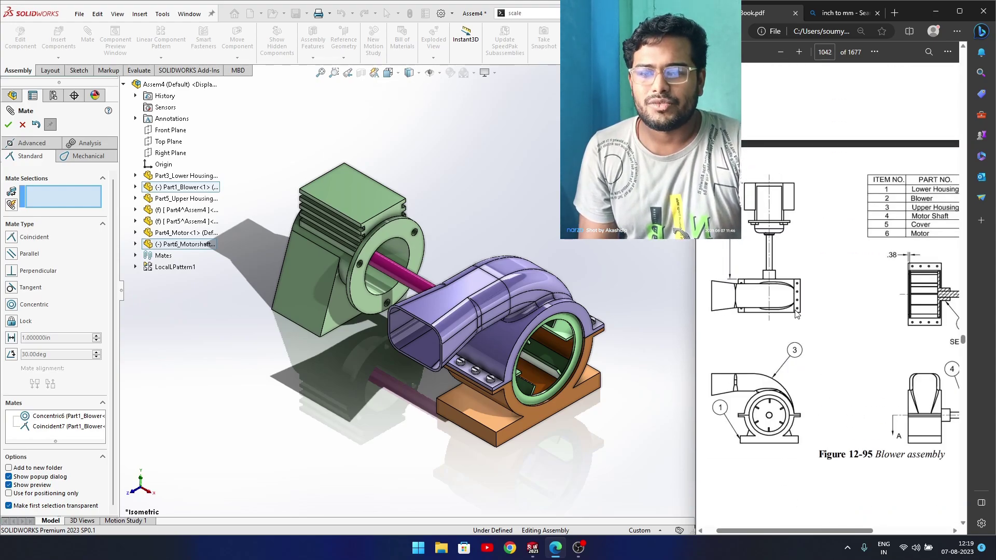
{"action": "mouse_move", "coordinate": [851, 531]}
{"action": "left_mouse_down"}
{"action": "mouse_move", "coordinate": [900, 533]}
{"action": "mouse_move", "coordinate": [852, 527]}
{"action": "left_mouse_up"}
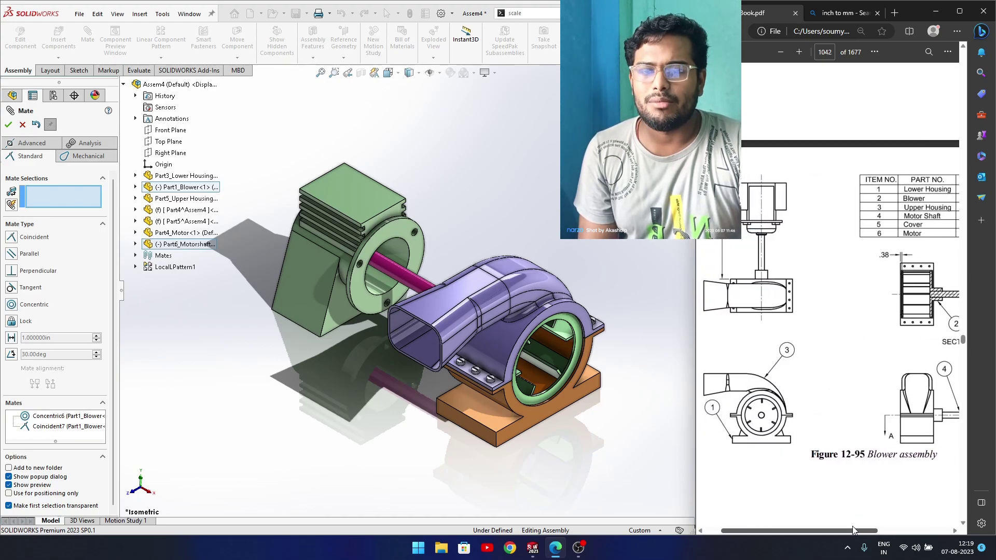
{"action": "scroll", "coordinate": [862, 355], "scroll_direction": "up", "scroll_amount": 6}
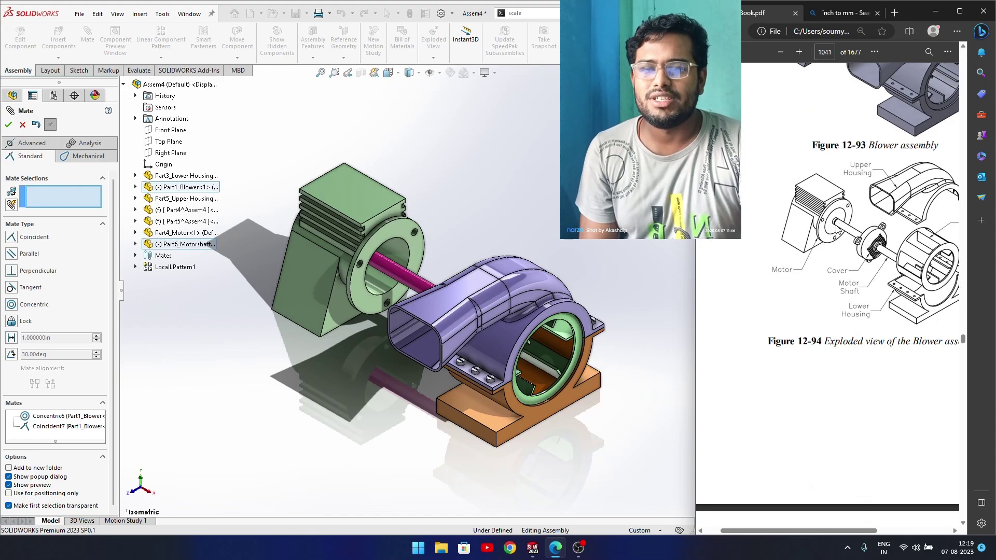
Edit the concentric mate between the blower and the motor shaft and flip its alignment
{"action": "middle_click_drag", "start_coordinate": [404, 347], "coordinate": [98, 312]}
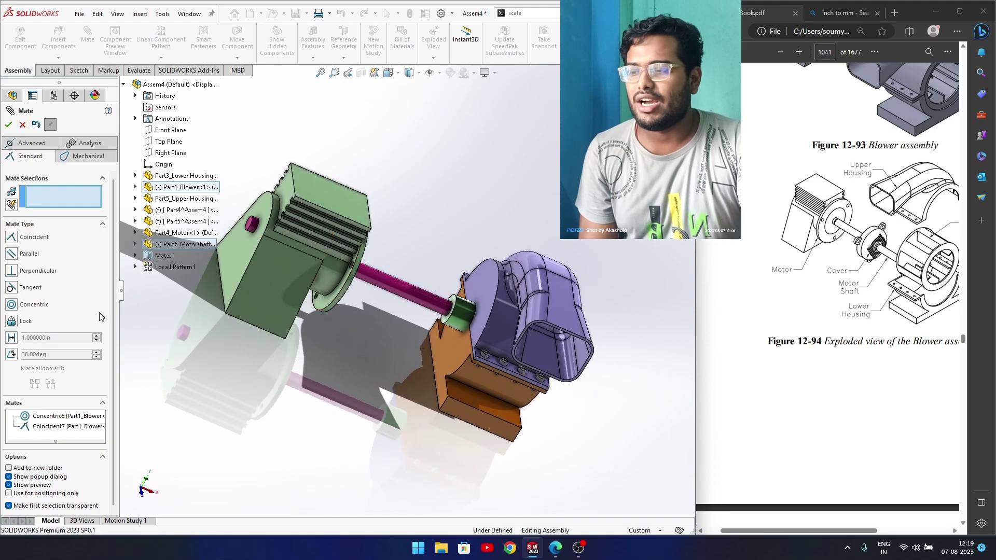
{"action": "left_click", "coordinate": [8, 125]}
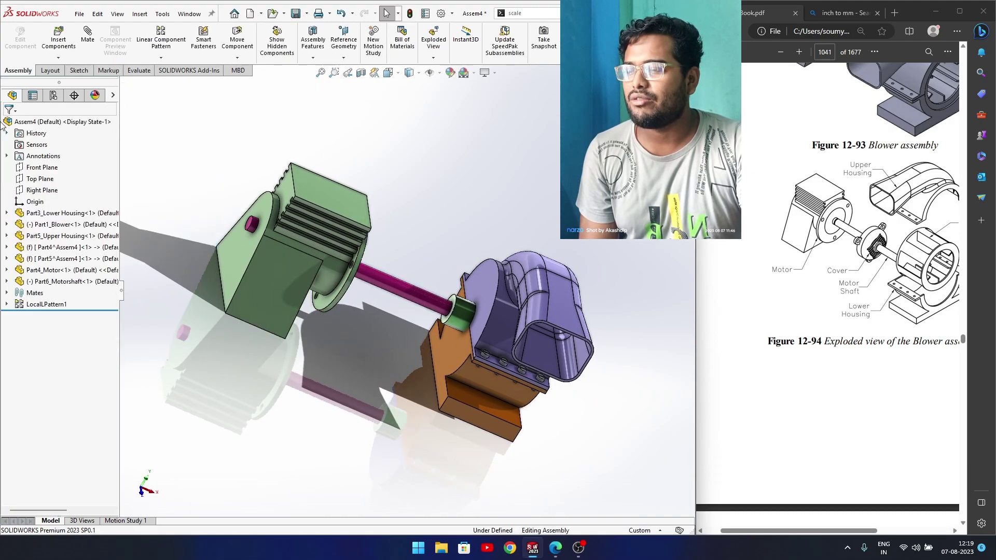
{"action": "left_click", "coordinate": [7, 294]}
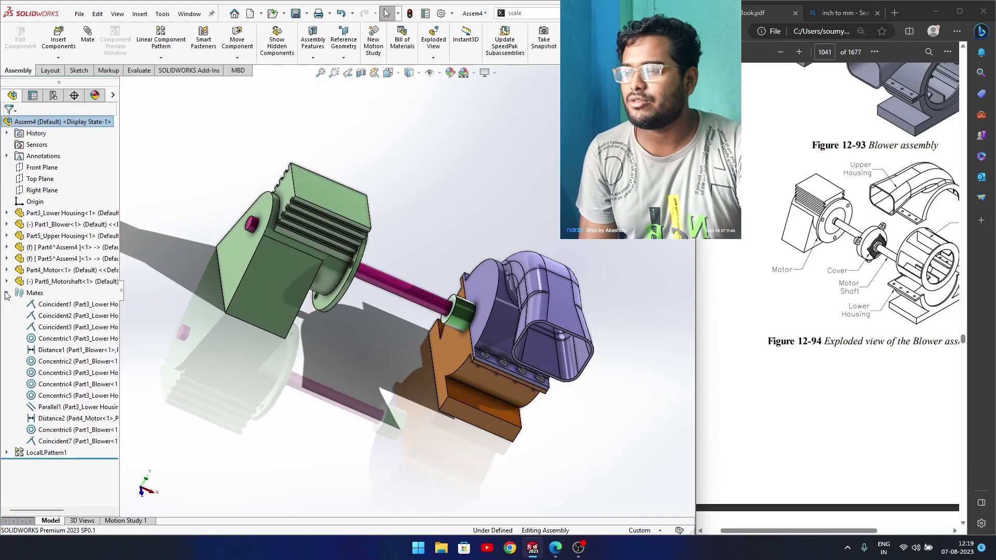
{"action": "left_click", "coordinate": [54, 430]}
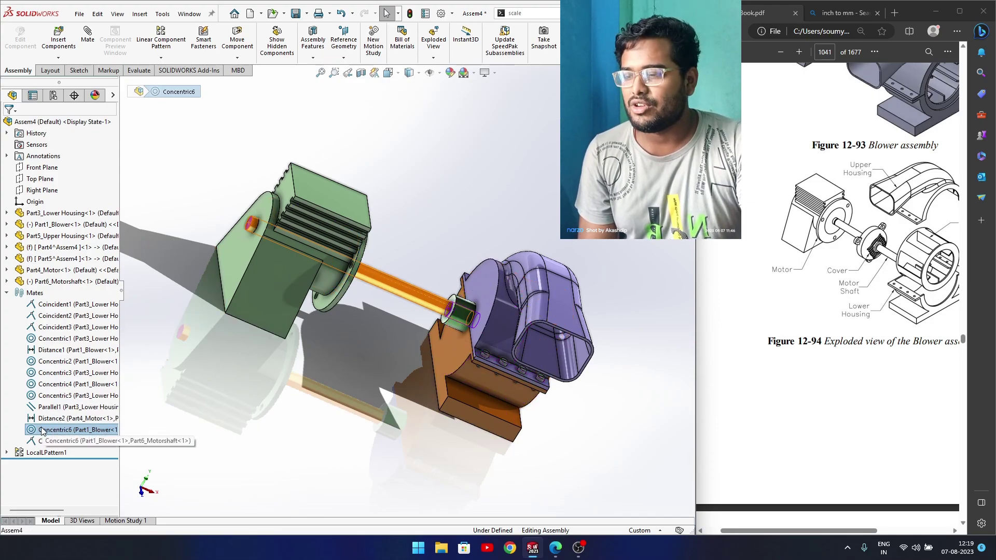
{"action": "right_click", "coordinate": [58, 430]}
{"action": "left_click", "coordinate": [54, 313]}
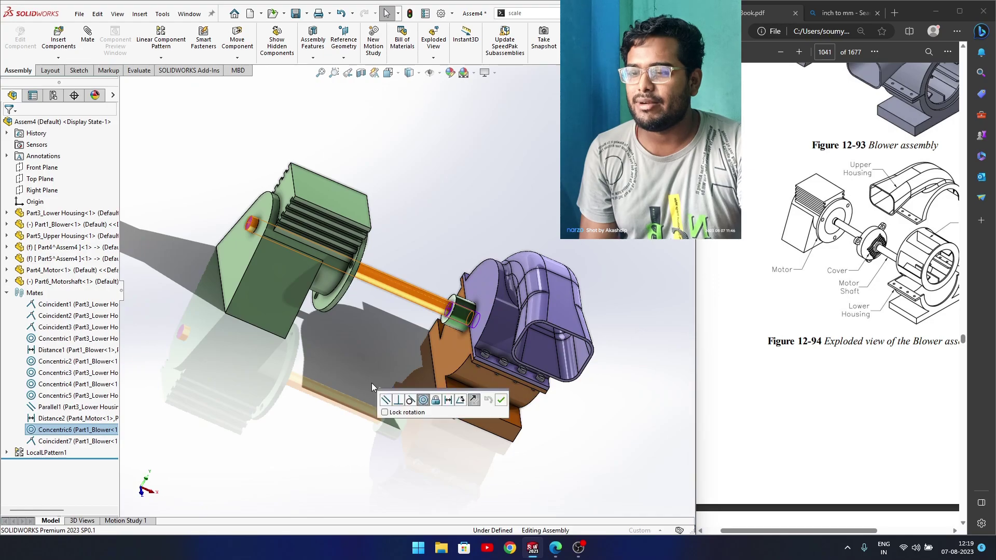
{"action": "left_click", "coordinate": [473, 400]}
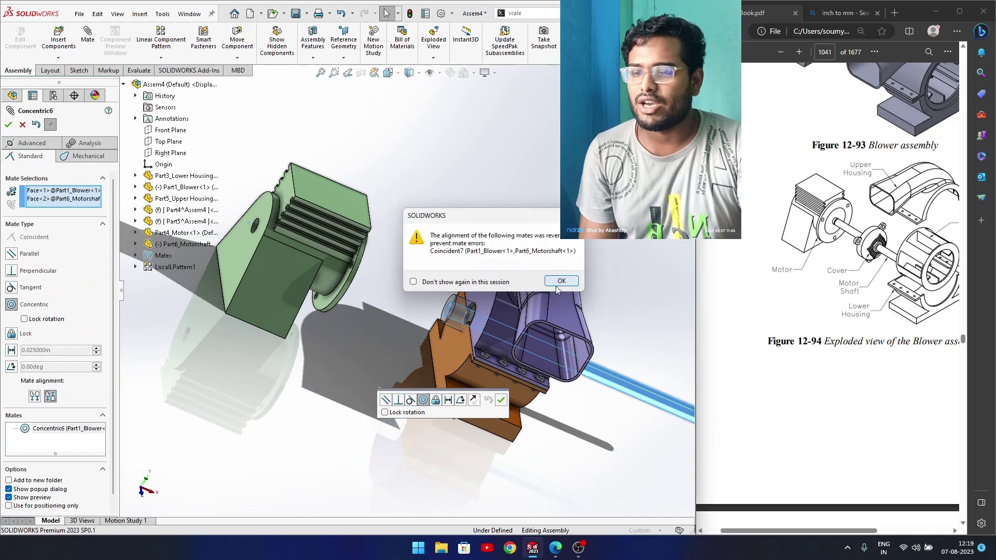
{"action": "left_click", "coordinate": [562, 281]}
{"action": "left_click", "coordinate": [501, 400]}
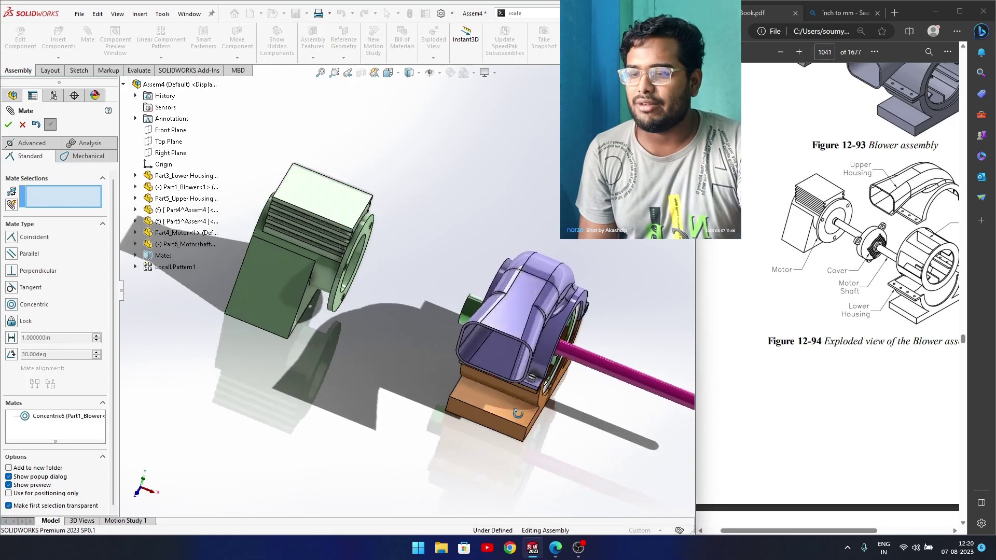
Add a parallel mate between the motor shaft's end face and the blower's inner back face
{"action": "left_click", "coordinate": [598, 395]}
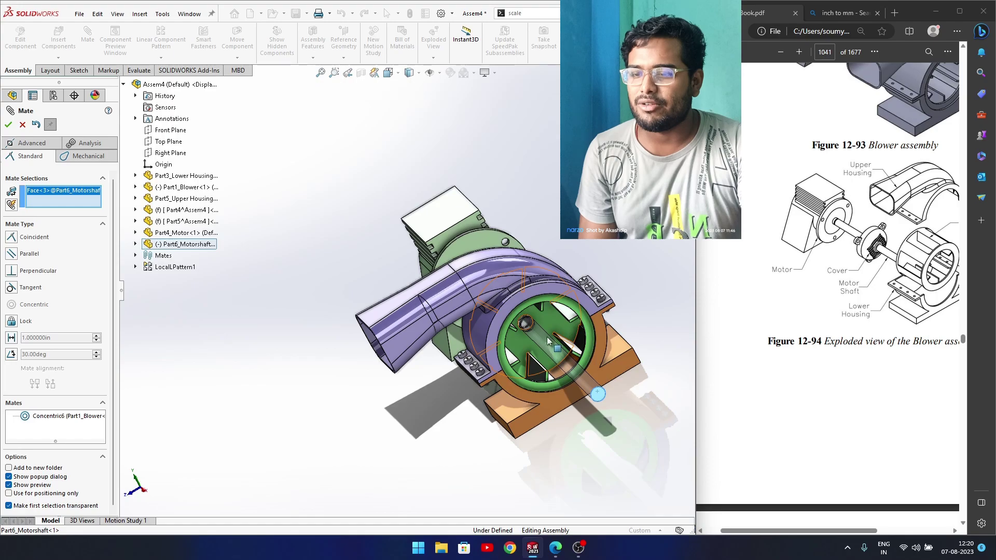
{"action": "left_click", "coordinate": [546, 338]}
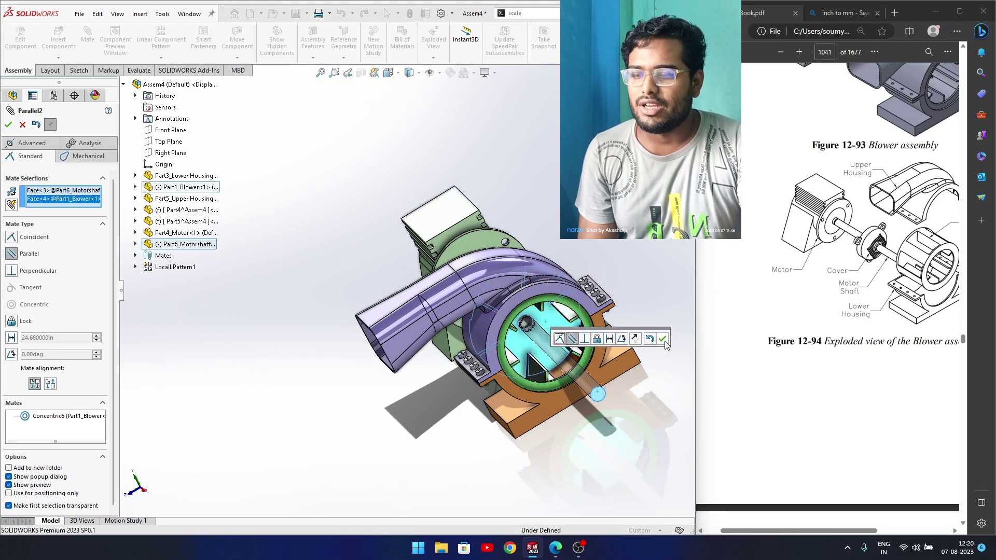
{"action": "left_click", "coordinate": [662, 339]}
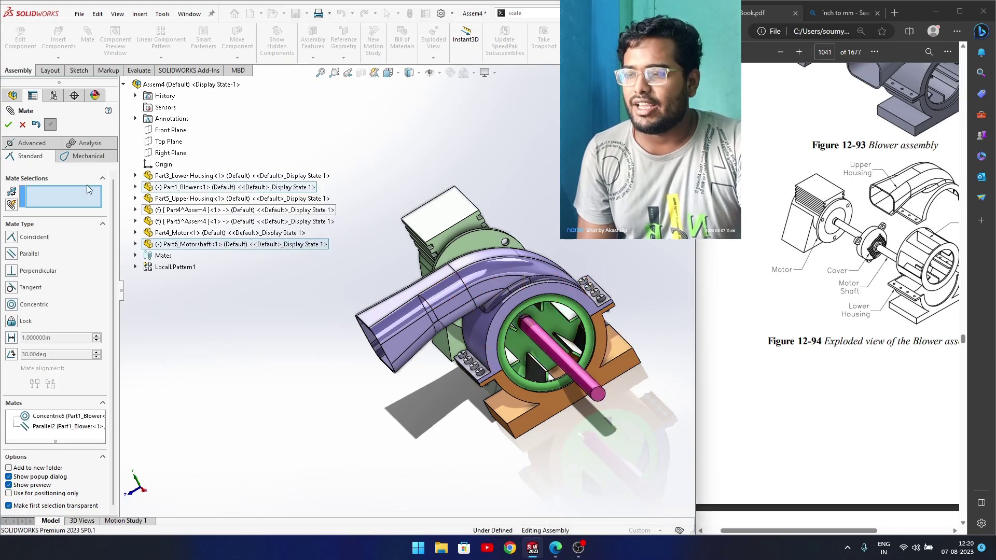
{"action": "left_click", "coordinate": [22, 125]}
Delete the parallel mate and the coincident mate between the motor shaft and the blower
{"action": "left_click", "coordinate": [56, 454]}
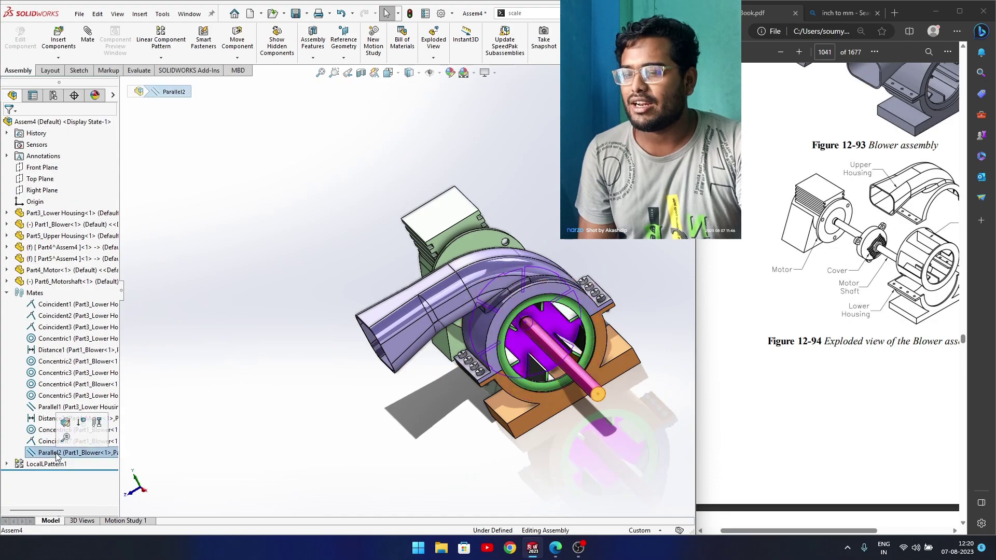
{"action": "right_click", "coordinate": [94, 453]}
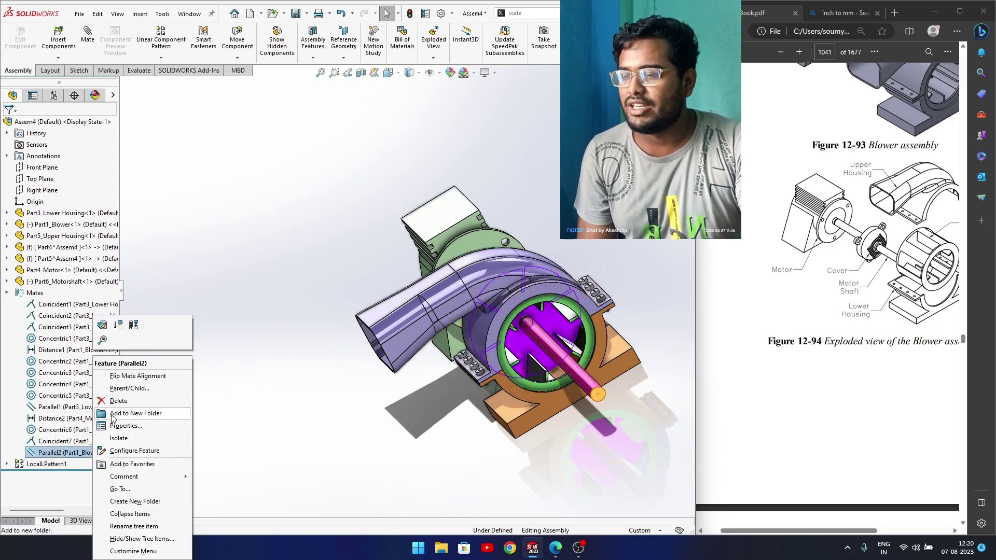
{"action": "left_click", "coordinate": [115, 410]}
{"action": "left_click", "coordinate": [411, 222]}
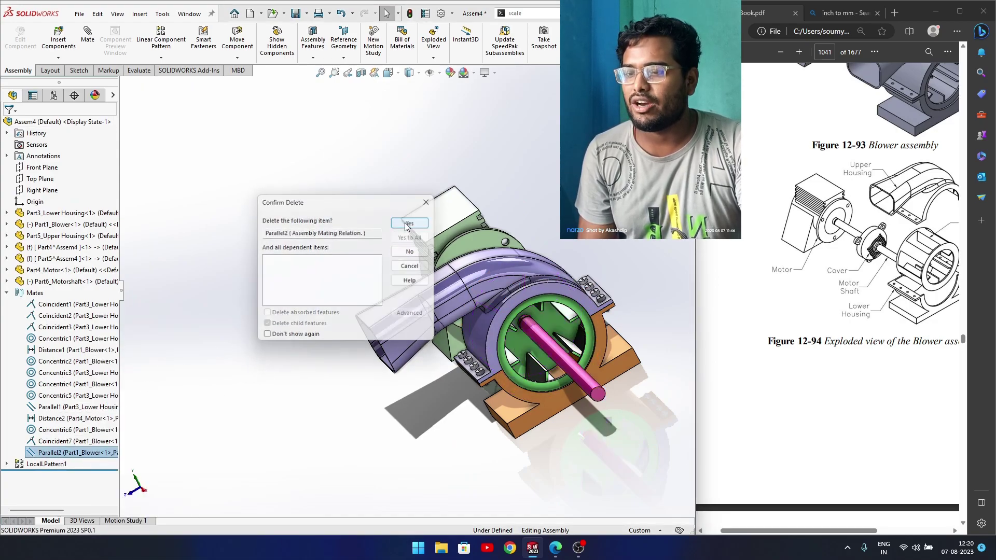
{"action": "left_click", "coordinate": [78, 442]}
{"action": "right_click", "coordinate": [62, 441]}
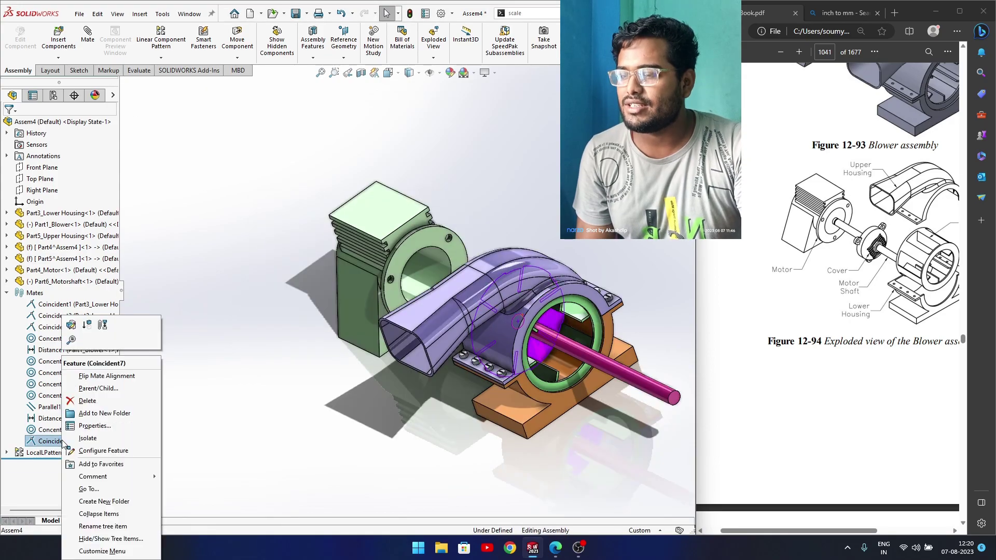
{"action": "left_click", "coordinate": [81, 415]}
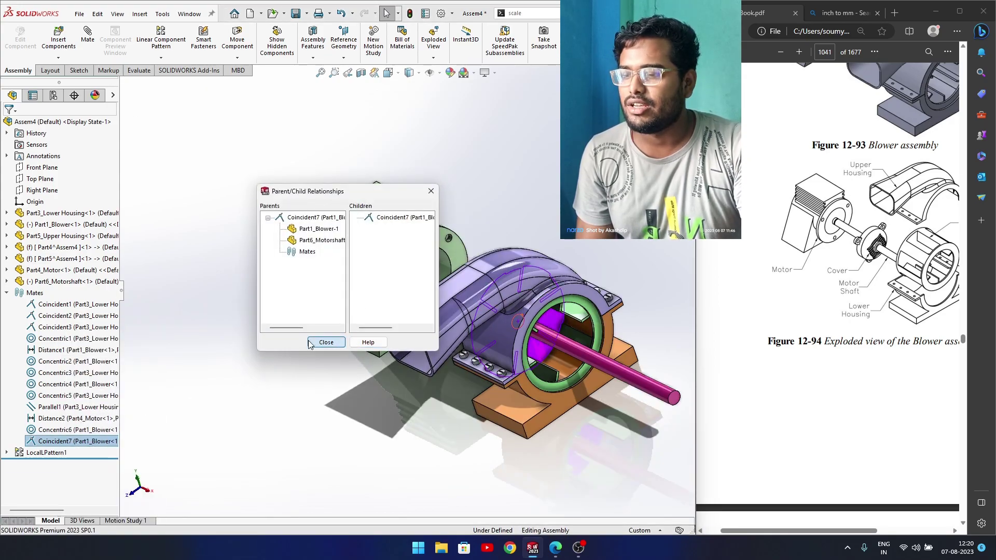
{"action": "left_click", "coordinate": [326, 343]}
{"action": "right_click", "coordinate": [43, 442]}
{"action": "left_click", "coordinate": [88, 400]}
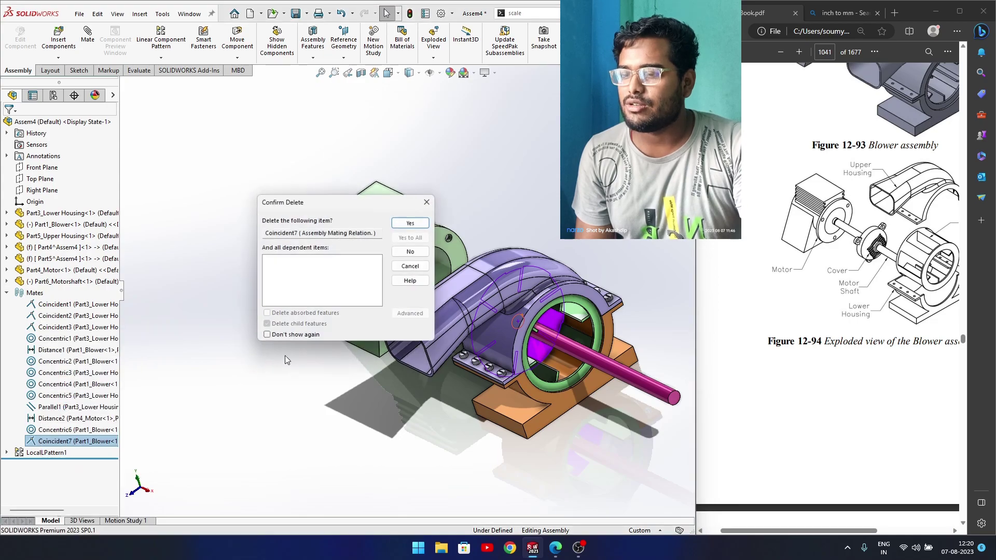
{"action": "left_click", "coordinate": [410, 223]}
{"action": "left_click_drag", "start_coordinate": [550, 336], "coordinate": [460, 294]}
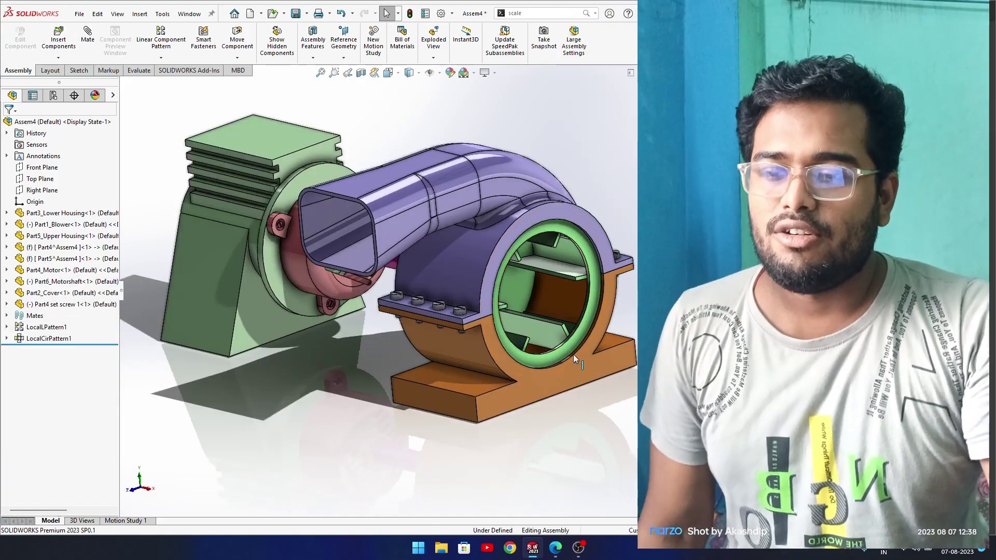
Turn the blower wheel inside the housing by hand to check its rotation in the assembly
{"action": "middle_click_drag", "start_coordinate": [574, 354], "coordinate": [591, 384]}
{"action": "left_click_drag", "start_coordinate": [566, 301], "coordinate": [553, 322]}
{"action": "key", "text": "Escape"}
{"action": "middle_click_drag", "start_coordinate": [555, 426], "coordinate": [565, 457]}
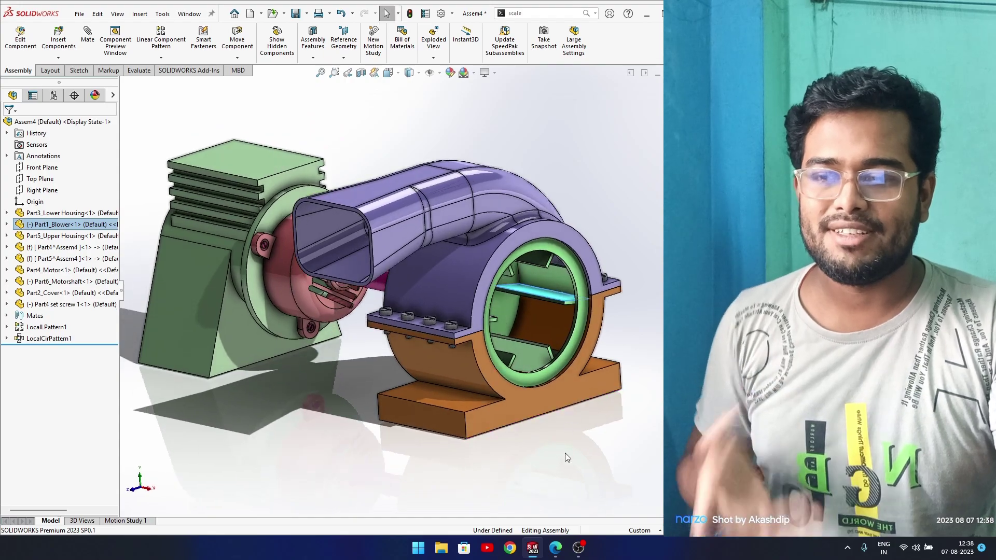
{"action": "left_click", "coordinate": [566, 453]}
{"action": "left_click_drag", "start_coordinate": [566, 297], "coordinate": [553, 347]}
{"action": "key", "text": "Escape"}
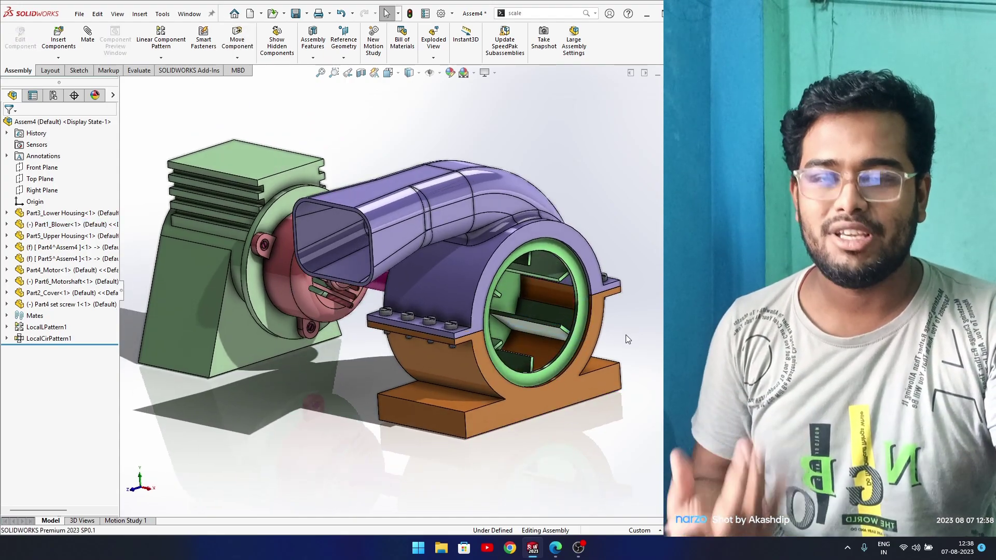
{"action": "middle_click_drag", "start_coordinate": [628, 332], "coordinate": [623, 350]}
{"action": "mouse_move", "coordinate": [557, 343]}
{"action": "left_mouse_down"}
{"action": "mouse_move", "coordinate": [538, 373]}
{"action": "mouse_move", "coordinate": [551, 347]}
{"action": "left_mouse_up"}
{"action": "key", "text": "Escape"}
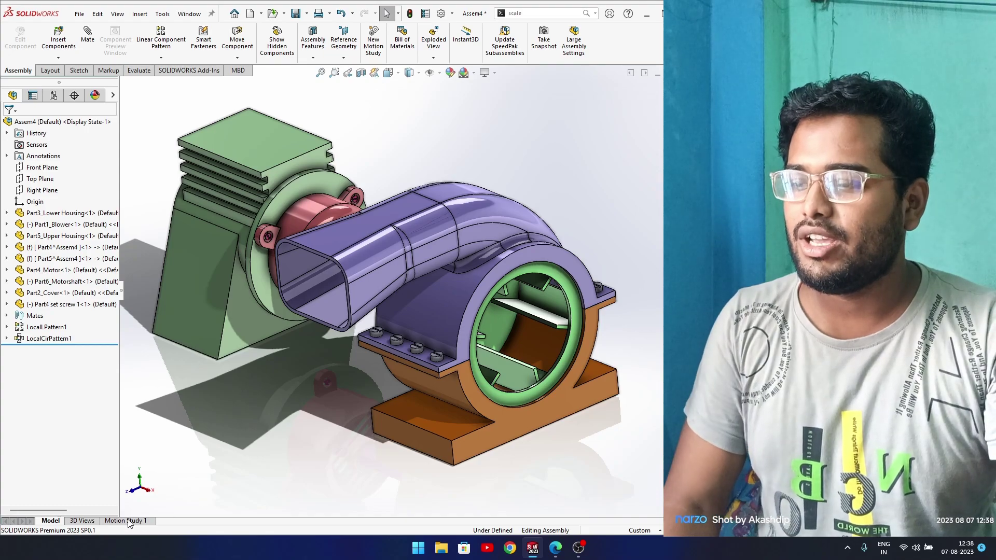
Start saving the assembly with a rebuild and choose the Assembly_4 Blower assembly folder as its location
{"action": "left_click", "coordinate": [295, 13]}
{"action": "left_click", "coordinate": [208, 165]}
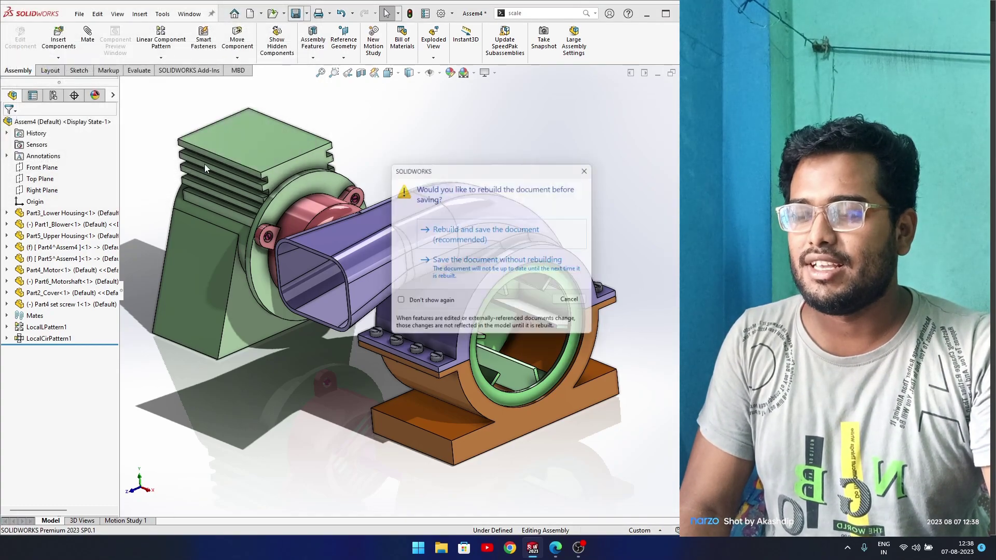
{"action": "left_click", "coordinate": [456, 235]}
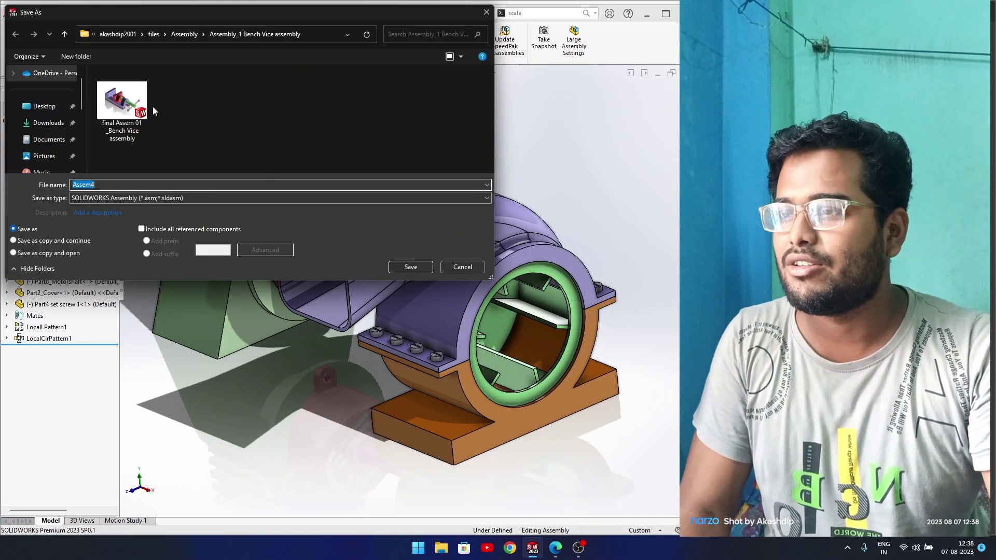
{"action": "left_click", "coordinate": [184, 34]}
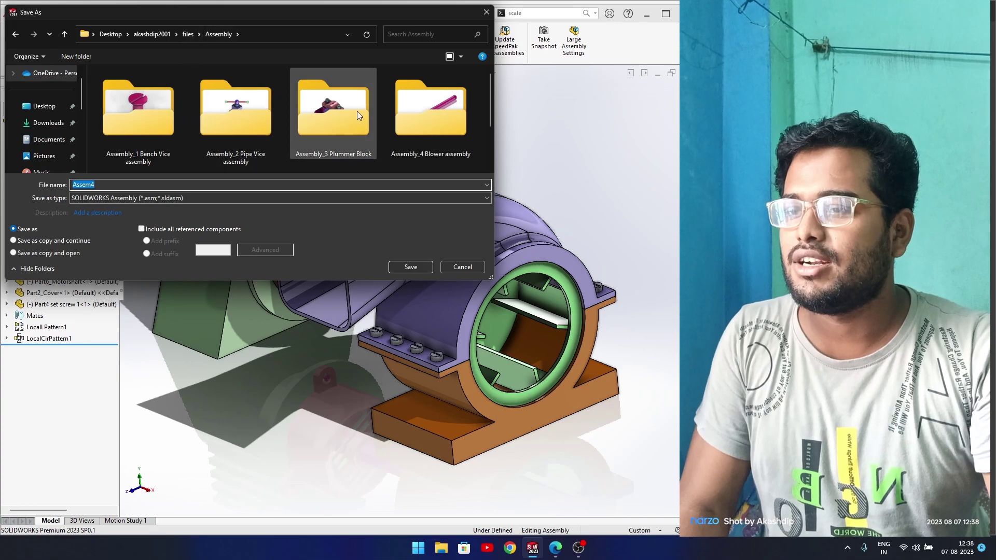
{"action": "double_click", "coordinate": [445, 123]}
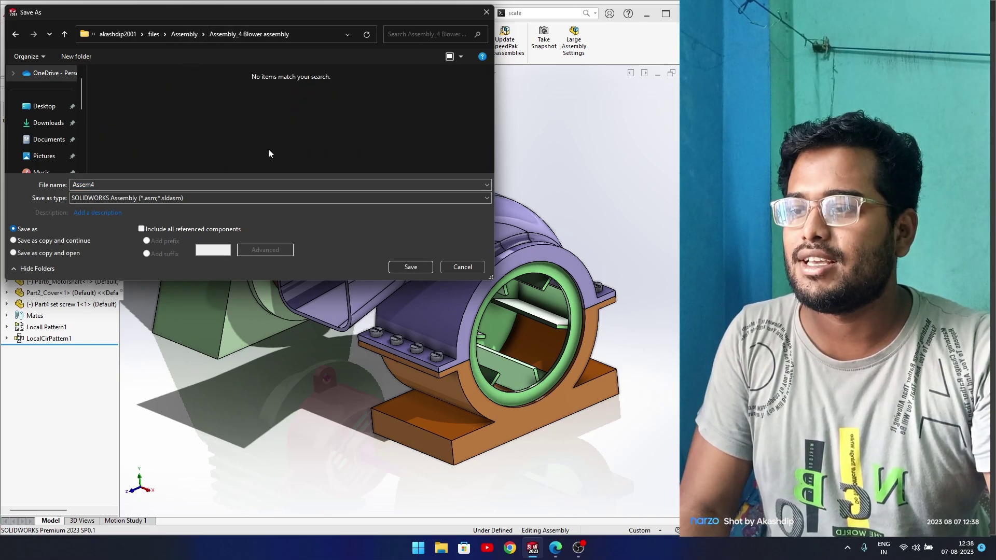
Name the assembly file Assem and save it with in-context references, including all referenced parts
{"action": "double_click", "coordinate": [107, 183]}
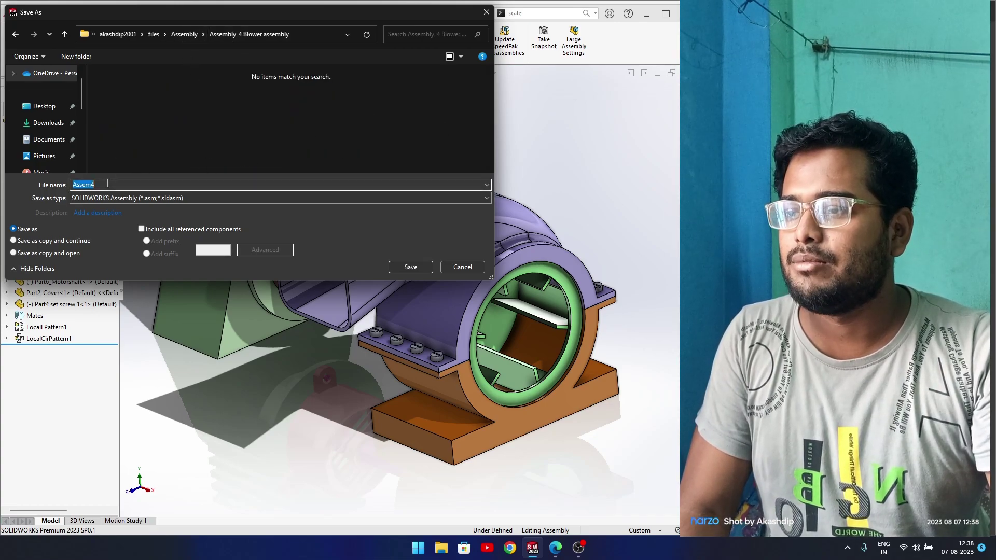
{"action": "left_click", "coordinate": [107, 183]}
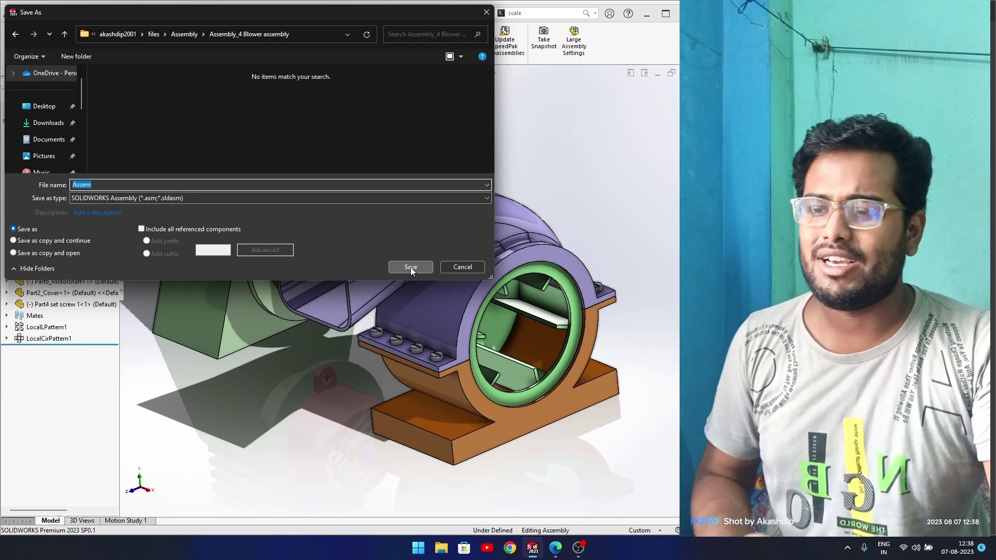
{"action": "left_click", "coordinate": [410, 267]}
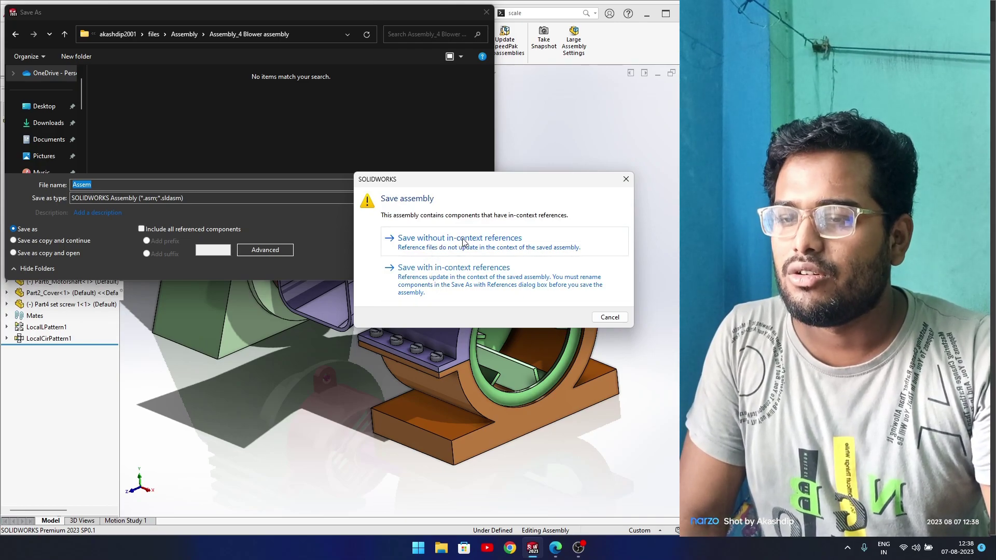
{"action": "left_click", "coordinate": [458, 276]}
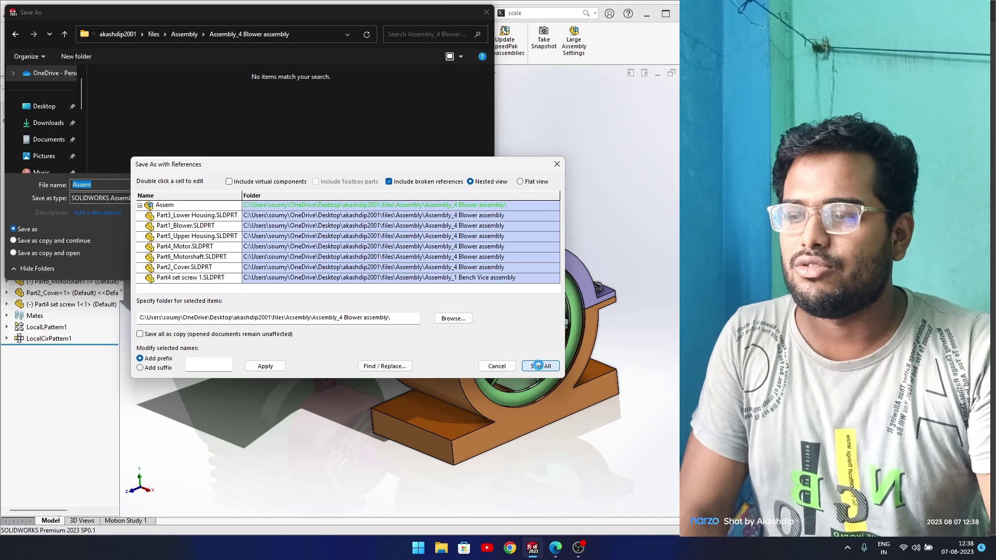
{"action": "left_click", "coordinate": [540, 368]}
Open Motion Study 1 and extend the animation's duration to about 10 seconds
{"action": "middle_click_drag", "start_coordinate": [516, 356], "coordinate": [497, 346]}
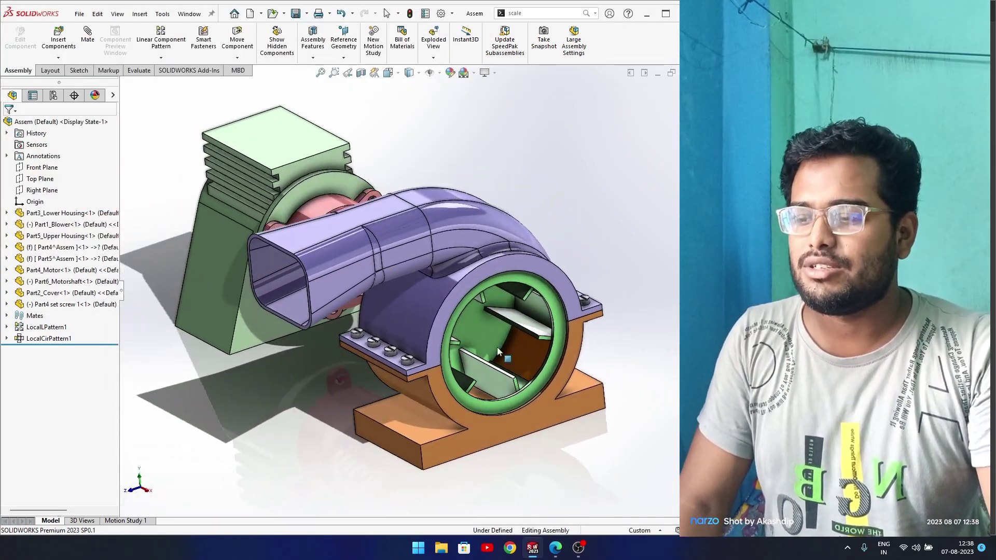
{"action": "left_click", "coordinate": [139, 521]}
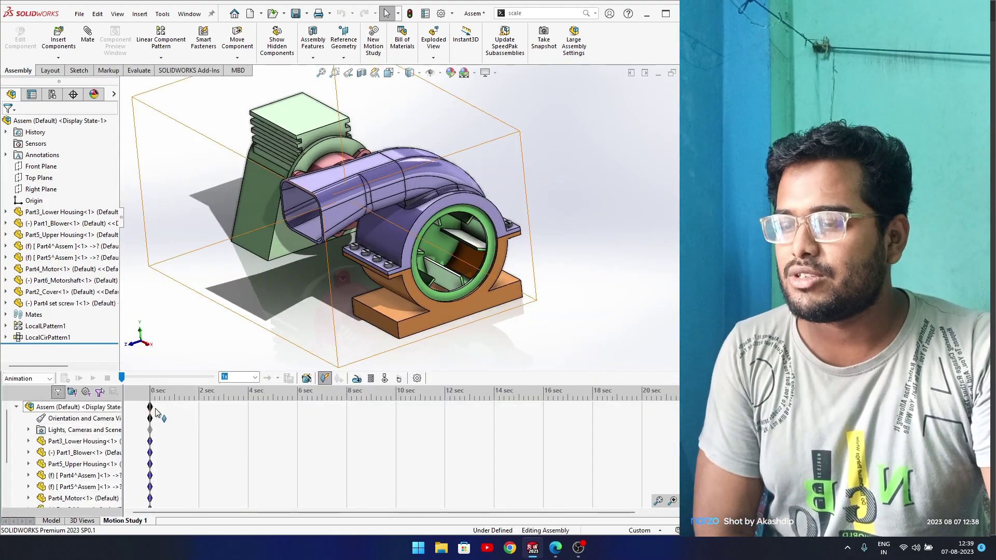
{"action": "left_click_drag", "start_coordinate": [435, 426], "coordinate": [491, 426]}
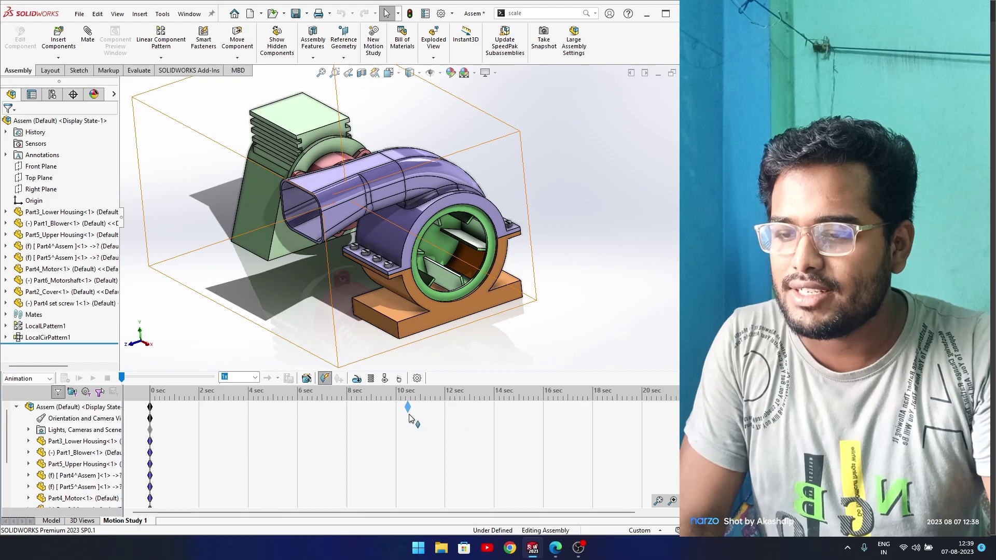
{"action": "left_click_drag", "start_coordinate": [410, 418], "coordinate": [410, 412]}
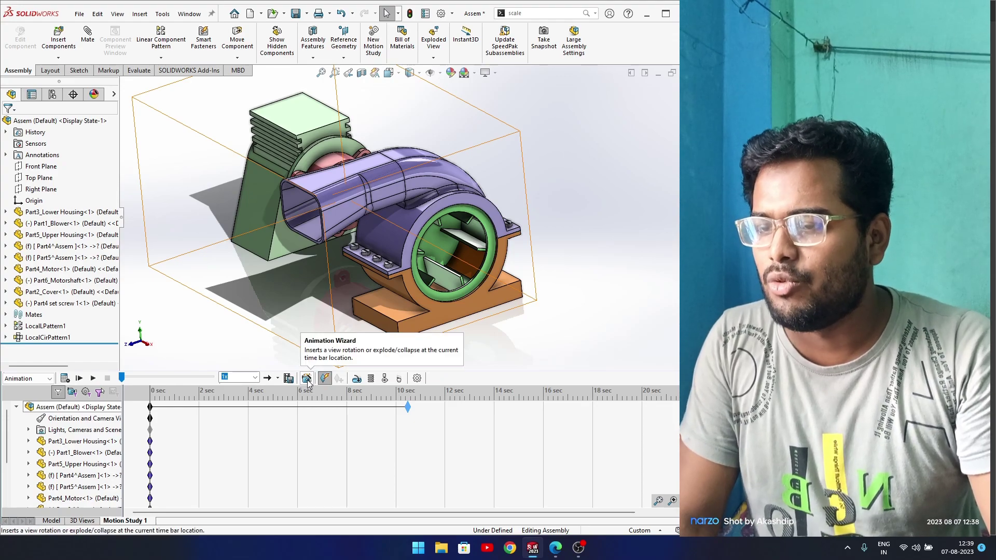
Start a rotary motor and place it on the cylindrical face of the blower's rear hub
{"action": "left_click", "coordinate": [358, 381]}
{"action": "middle_click_drag", "start_coordinate": [324, 325], "coordinate": [283, 291]}
{"action": "scroll", "coordinate": [400, 213], "scroll_direction": "down", "scroll_amount": 4}
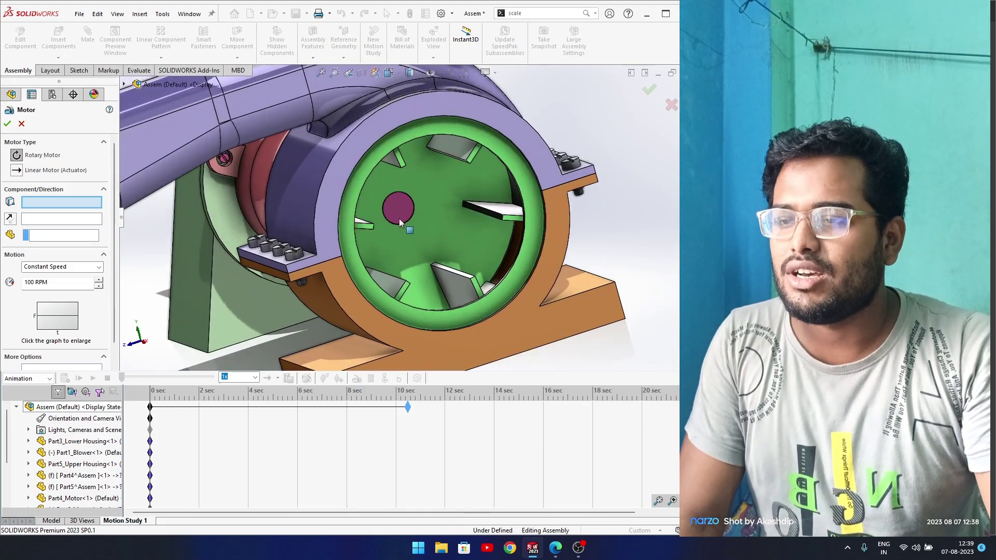
{"action": "middle_click_drag", "start_coordinate": [432, 170], "coordinate": [518, 187]}
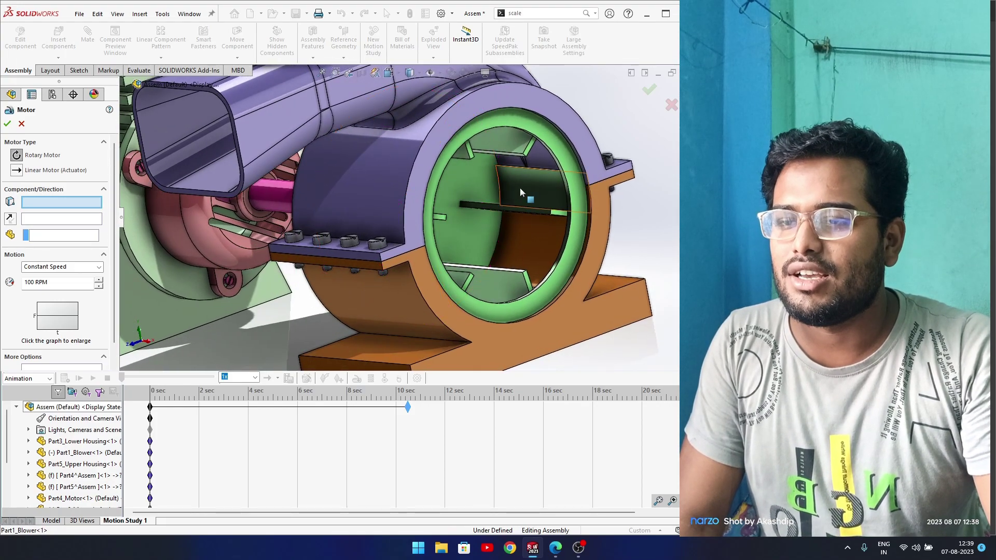
{"action": "scroll", "coordinate": [430, 214], "scroll_direction": "down", "scroll_amount": 5}
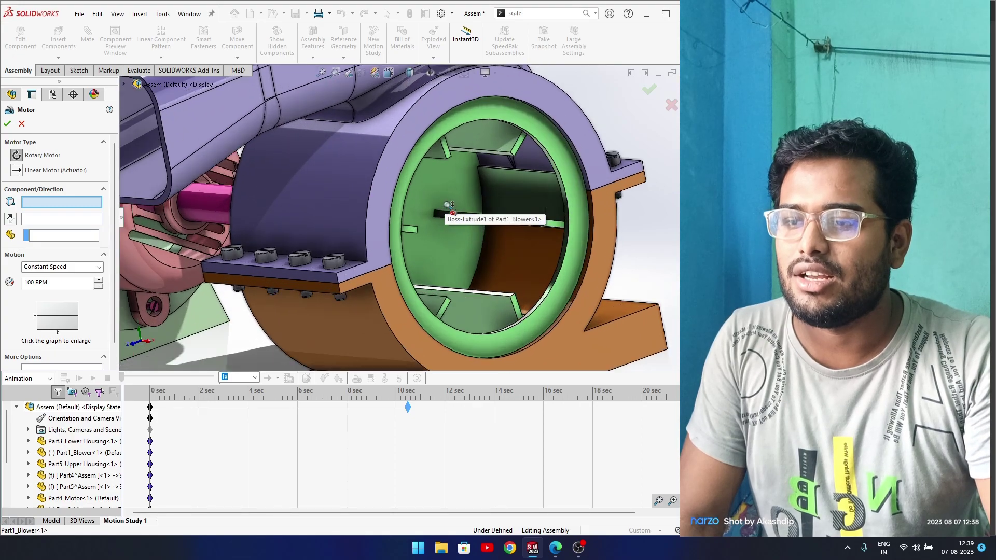
{"action": "middle_click_drag", "start_coordinate": [415, 218], "coordinate": [244, 220]}
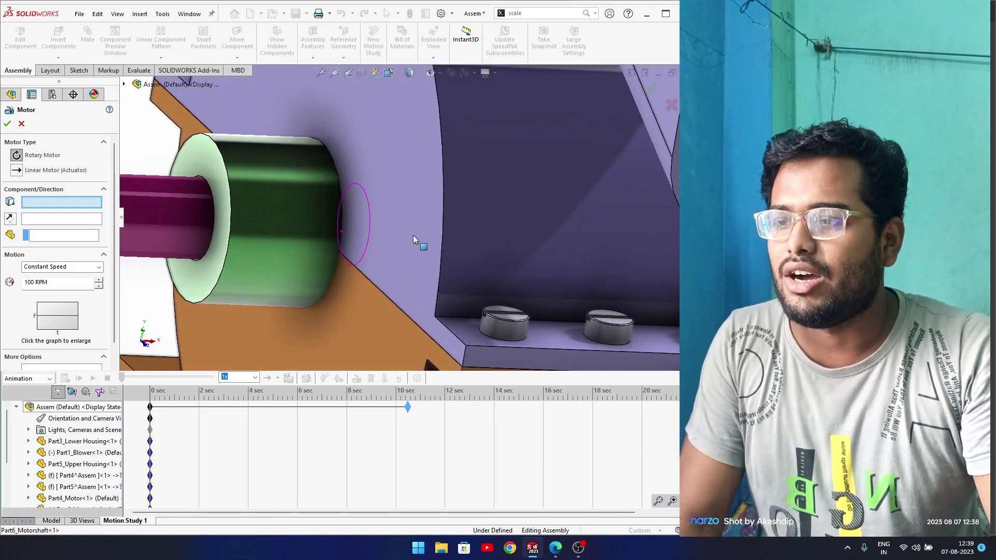
{"action": "left_click", "coordinate": [247, 217]}
{"action": "scroll", "coordinate": [244, 218], "scroll_direction": "up", "scroll_amount": 5}
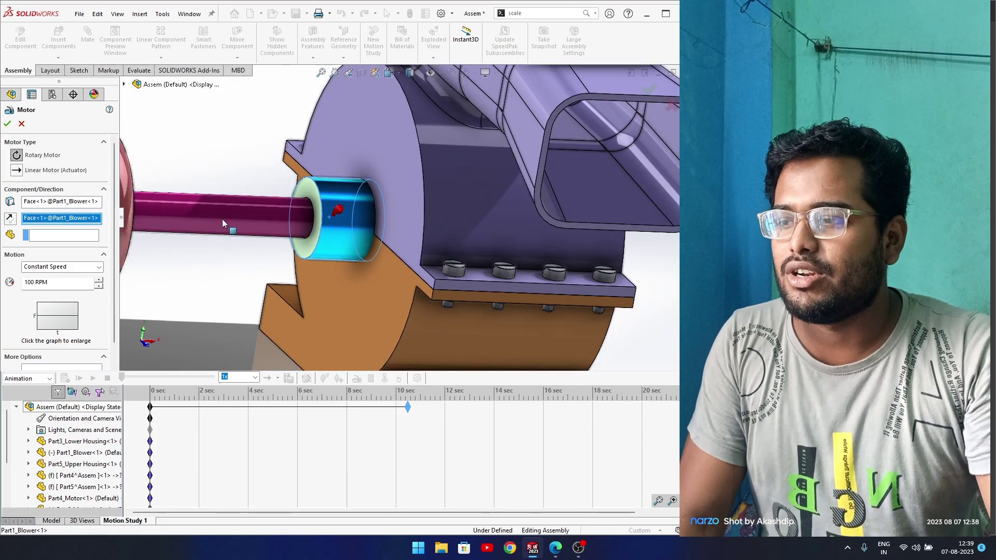
Set the motor shaft as direction and relative component, reverse the rotation, and add the rotary motor at a constant 100 RPM
{"action": "left_click", "coordinate": [215, 217]}
{"action": "scroll", "coordinate": [262, 251], "scroll_direction": "up", "scroll_amount": 3}
{"action": "middle_click_drag", "start_coordinate": [262, 251], "coordinate": [446, 284]}
{"action": "scroll", "coordinate": [434, 283], "scroll_direction": "up", "scroll_amount": 4}
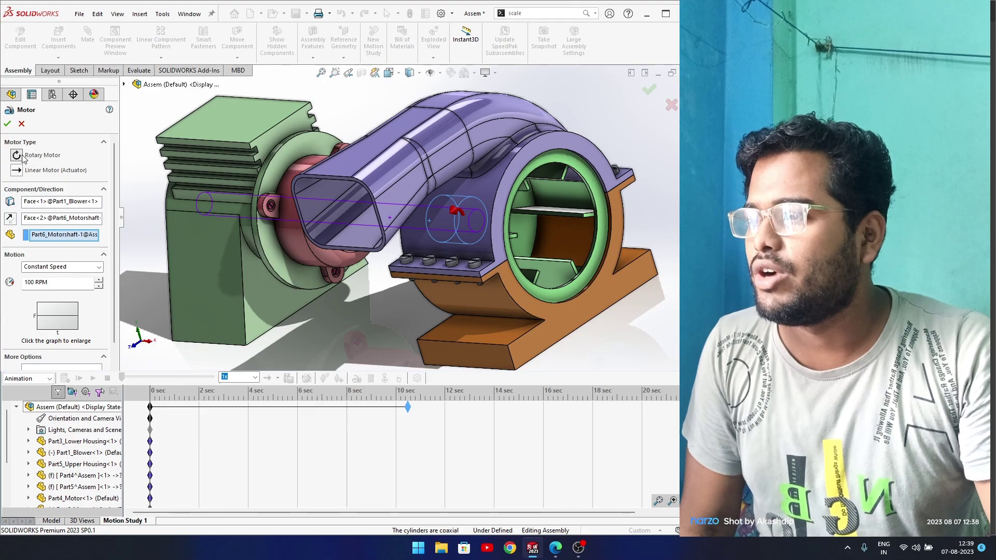
{"action": "middle_click_drag", "start_coordinate": [375, 236], "coordinate": [352, 244]}
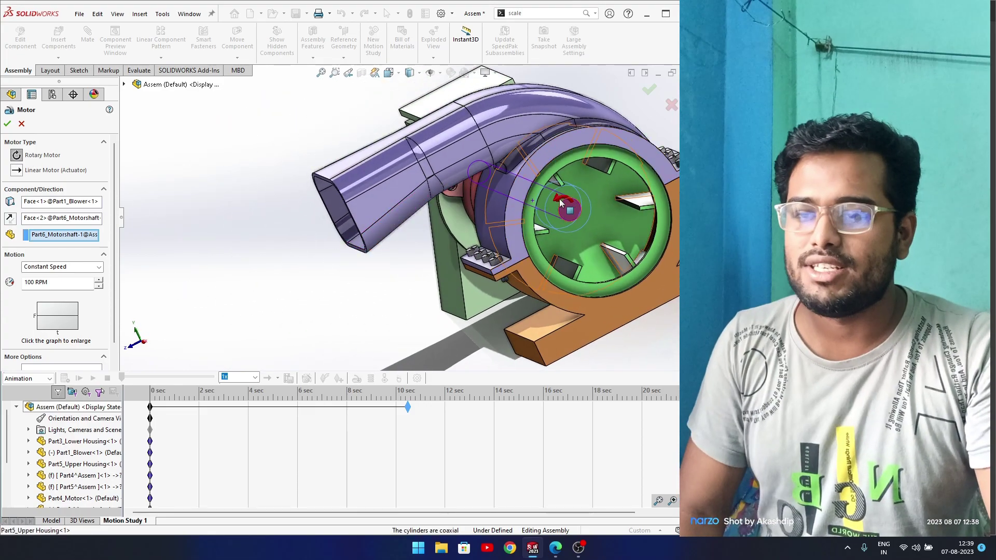
{"action": "left_click", "coordinate": [10, 218]}
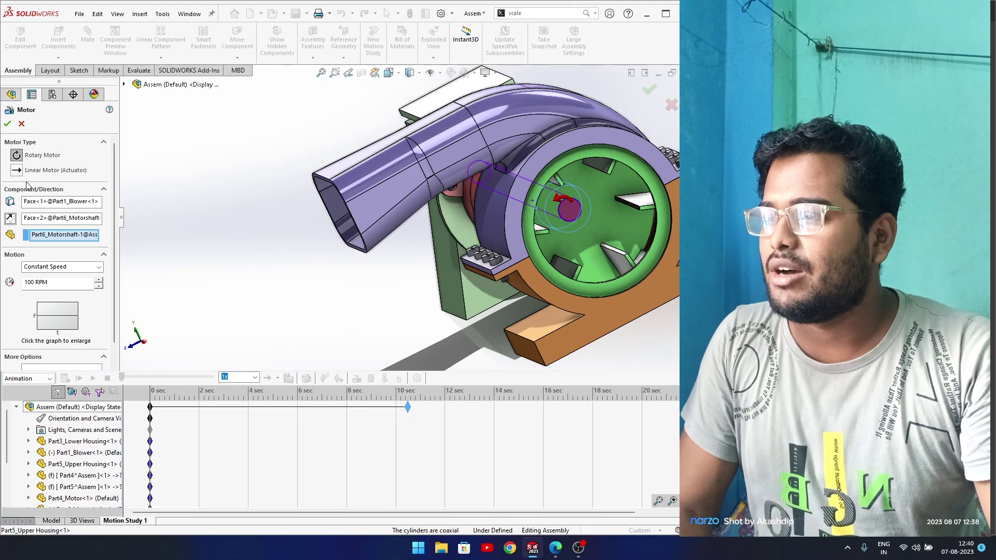
{"action": "left_click", "coordinate": [8, 125]}
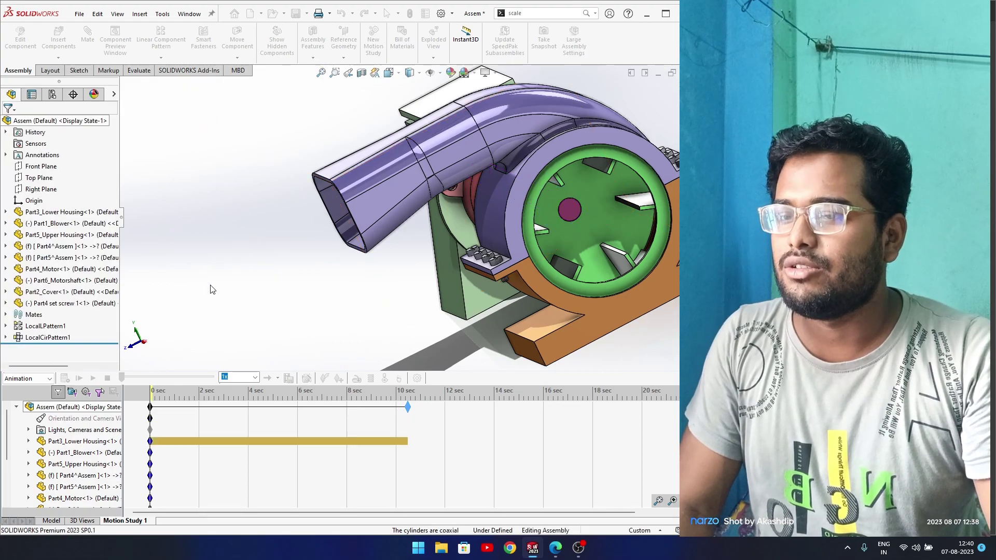
Collapse the motion study timeline and bring the whole blower assembly into the enlarged view
{"action": "middle_click_drag", "start_coordinate": [349, 334], "coordinate": [427, 340]}
{"action": "scroll", "coordinate": [390, 335], "scroll_direction": "up", "scroll_amount": 3}
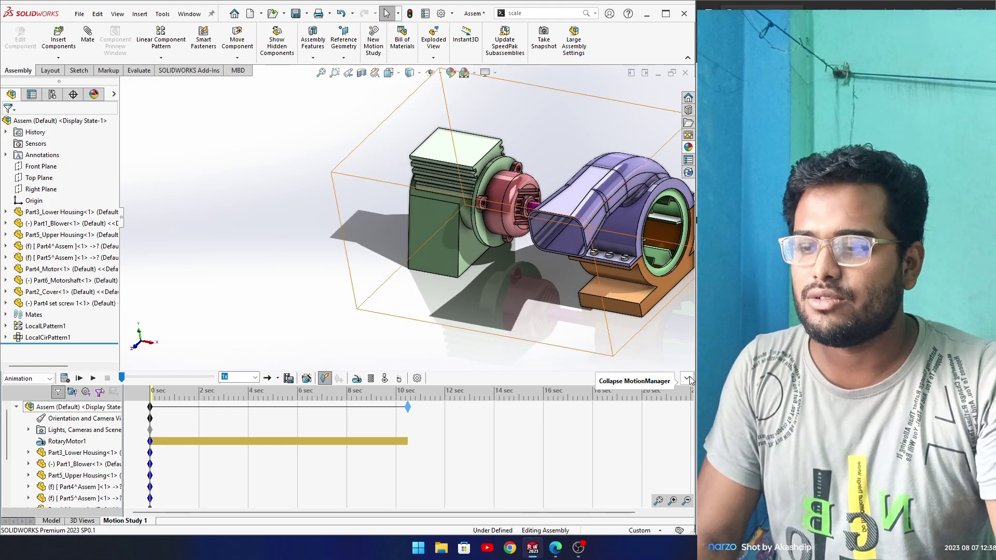
{"action": "left_click", "coordinate": [687, 378]}
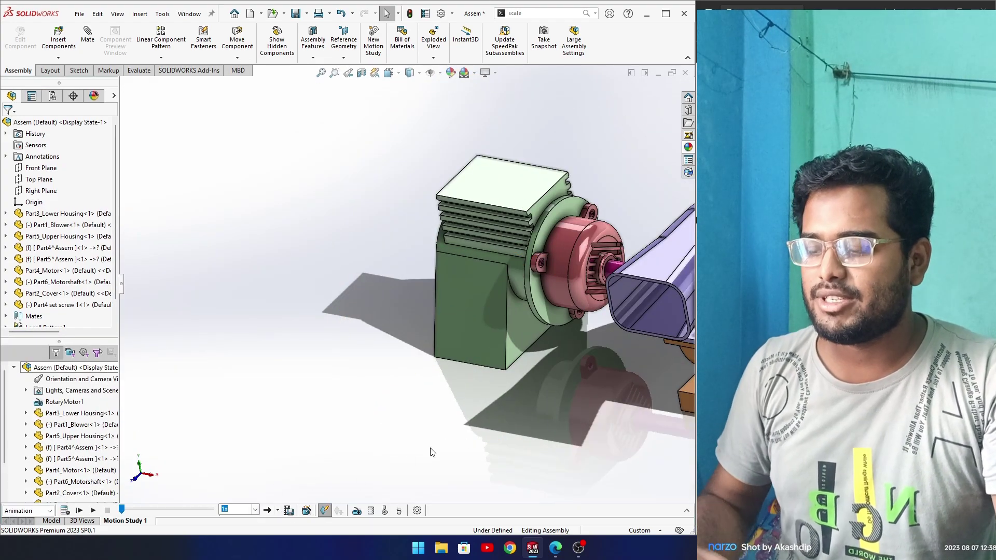
{"action": "middle_click_drag", "start_coordinate": [511, 421], "coordinate": [348, 398], "text": "ctrl"}
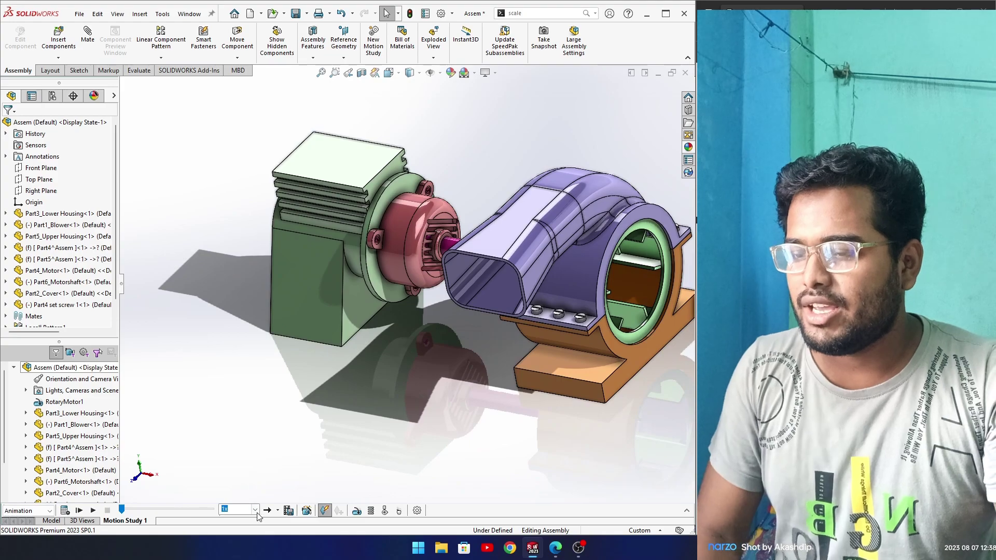
Play the motion study in Normal playback mode and watch the blower wheel rotate
{"action": "left_click", "coordinate": [277, 511]}
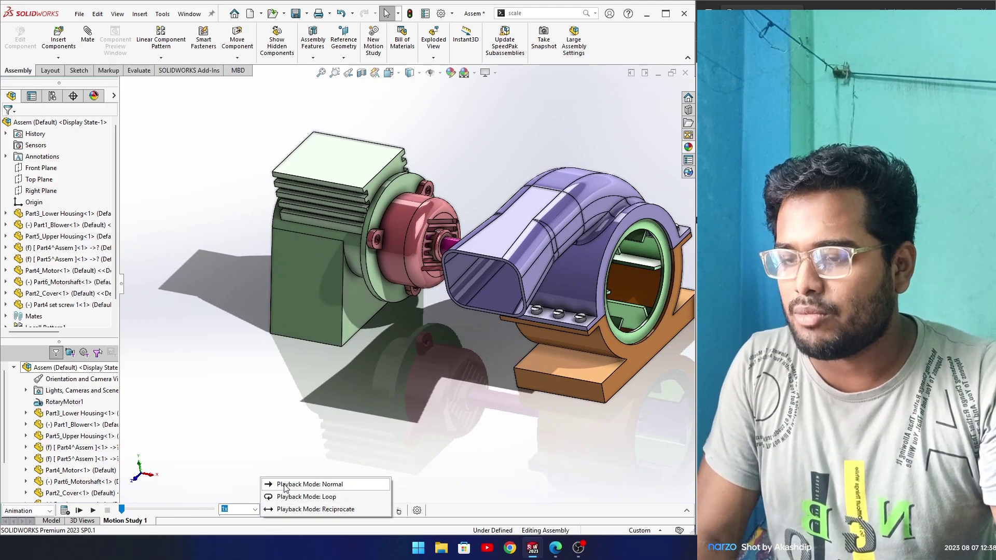
{"action": "left_click", "coordinate": [283, 484]}
{"action": "middle_click_drag", "start_coordinate": [448, 459], "coordinate": [402, 462]}
{"action": "left_click", "coordinate": [94, 511]}
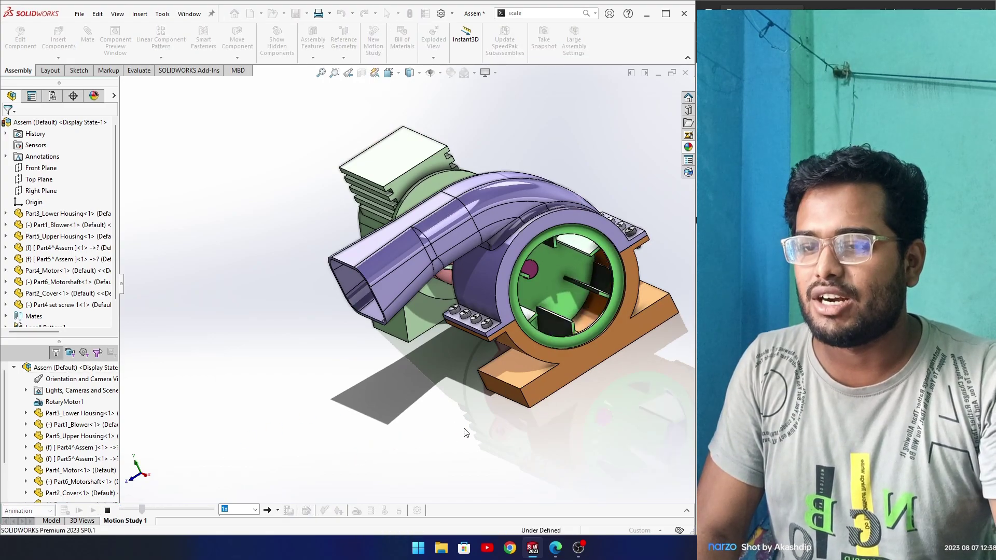
{"action": "mouse_move", "coordinate": [475, 428]}
{"action": "middle_mouse_down"}
{"action": "mouse_move", "coordinate": [545, 405]}
{"action": "mouse_move", "coordinate": [478, 420]}
{"action": "middle_mouse_up"}
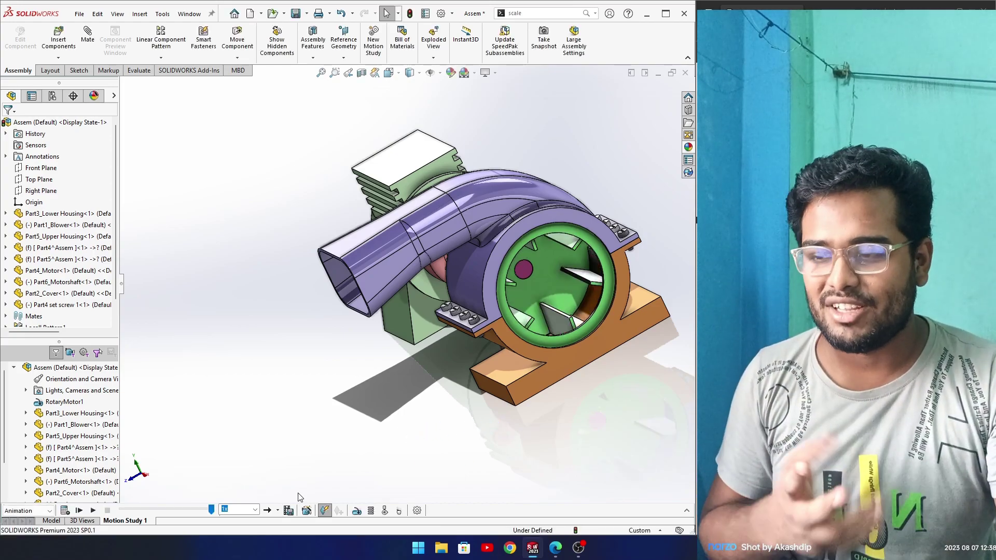
Set the playback speed to 2x and the playback mode to Loop, play the animation, and stop it
{"action": "left_click", "coordinate": [257, 510]}
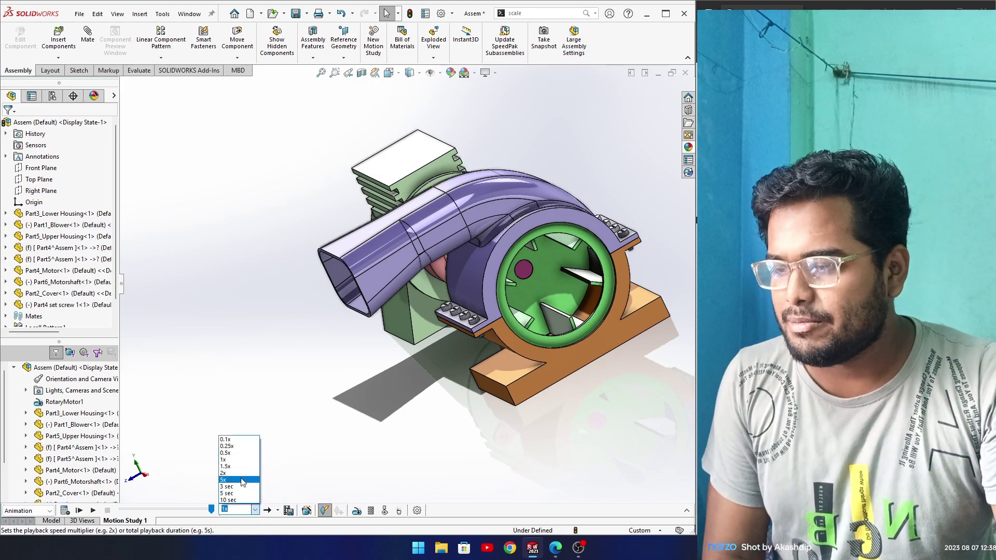
{"action": "left_click", "coordinate": [236, 473]}
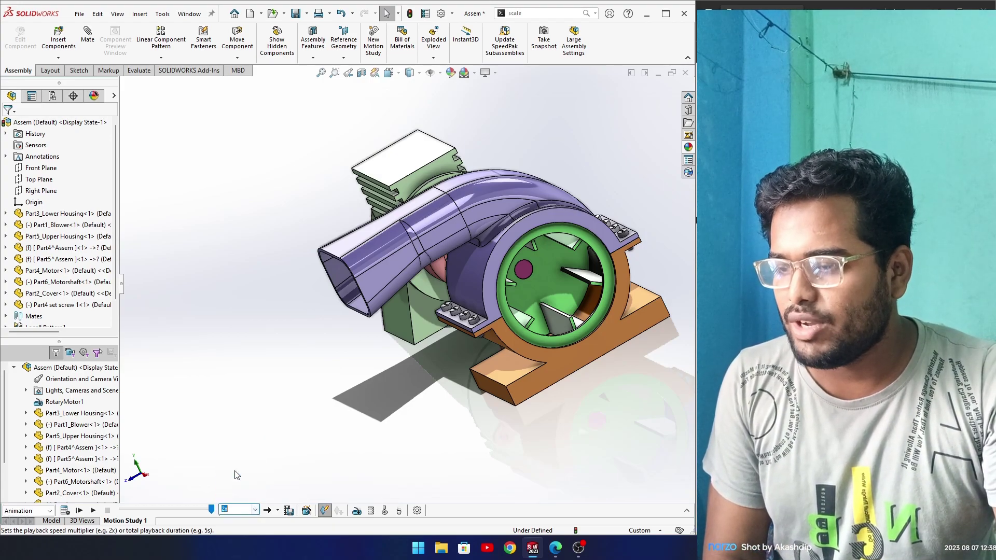
{"action": "left_click", "coordinate": [279, 511]}
{"action": "left_click", "coordinate": [280, 499]}
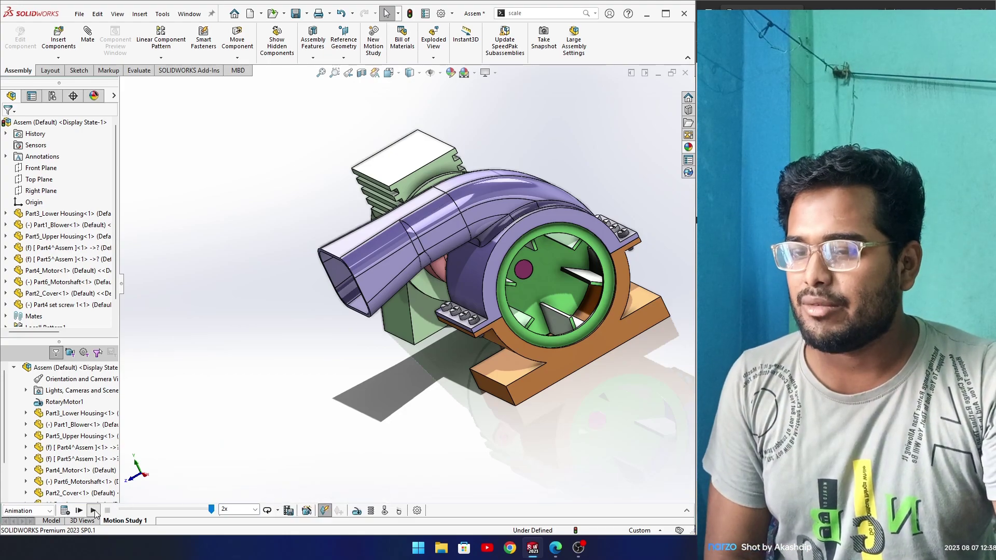
{"action": "left_click", "coordinate": [93, 511]}
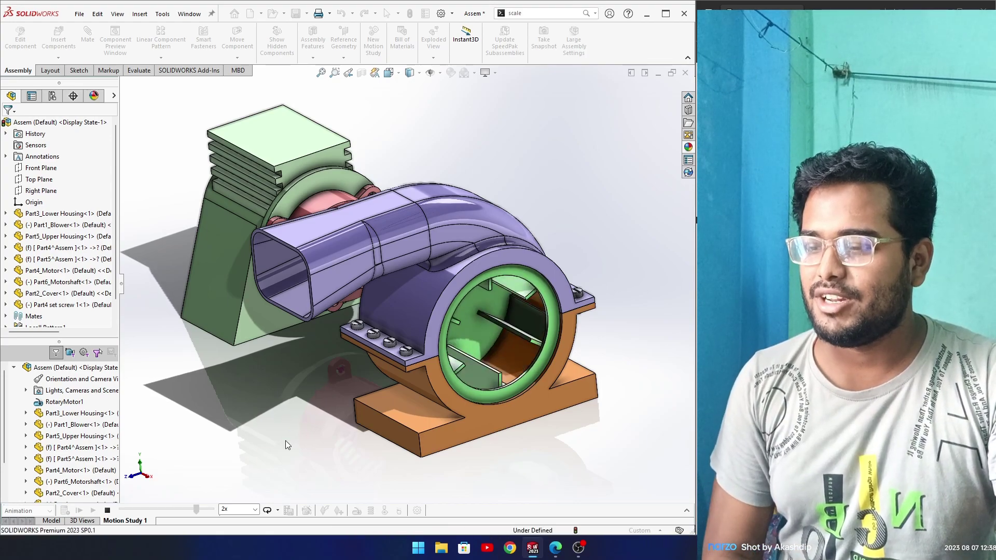
{"action": "left_click", "coordinate": [107, 510]}
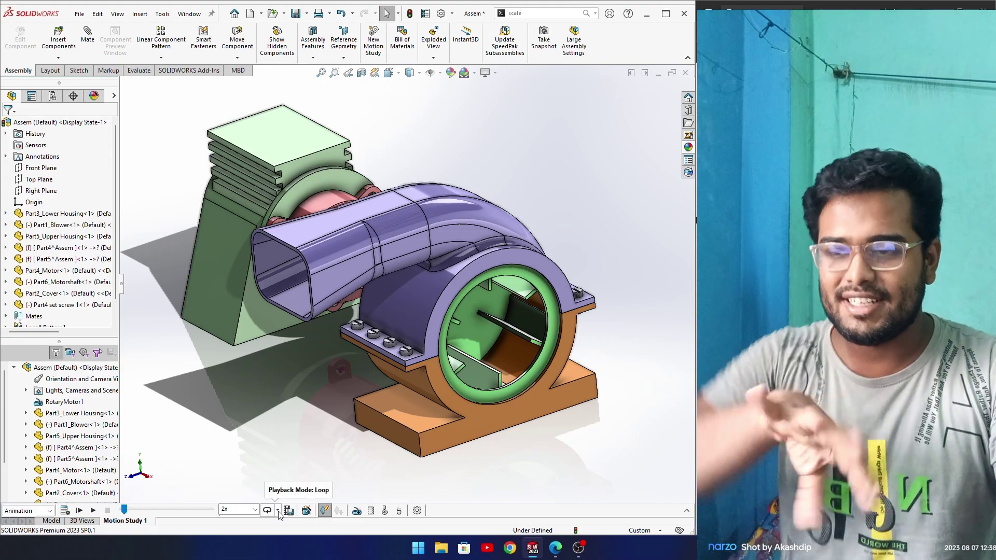
Play the motion study in Reciprocate playback mode and expand its timeline
{"action": "left_click", "coordinate": [278, 511]}
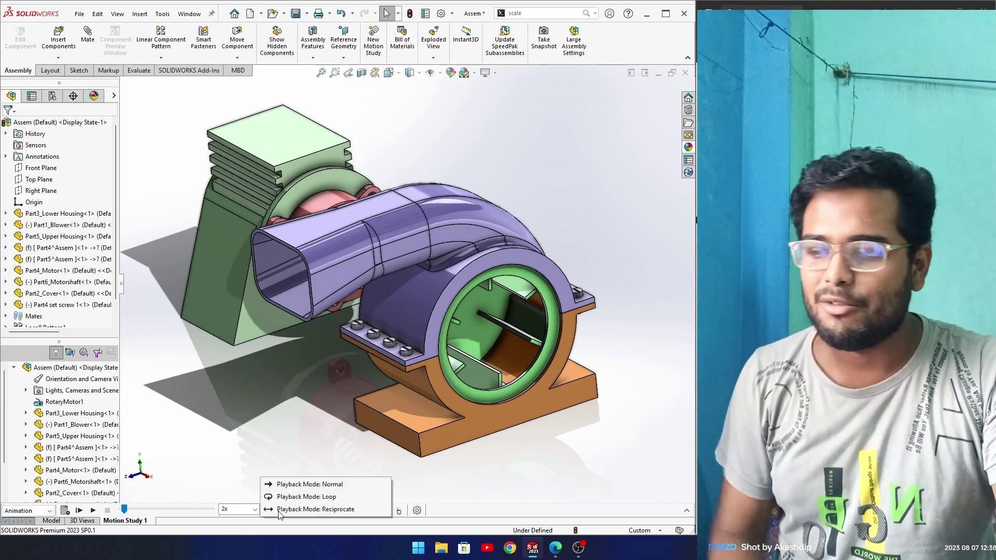
{"action": "left_click", "coordinate": [309, 510]}
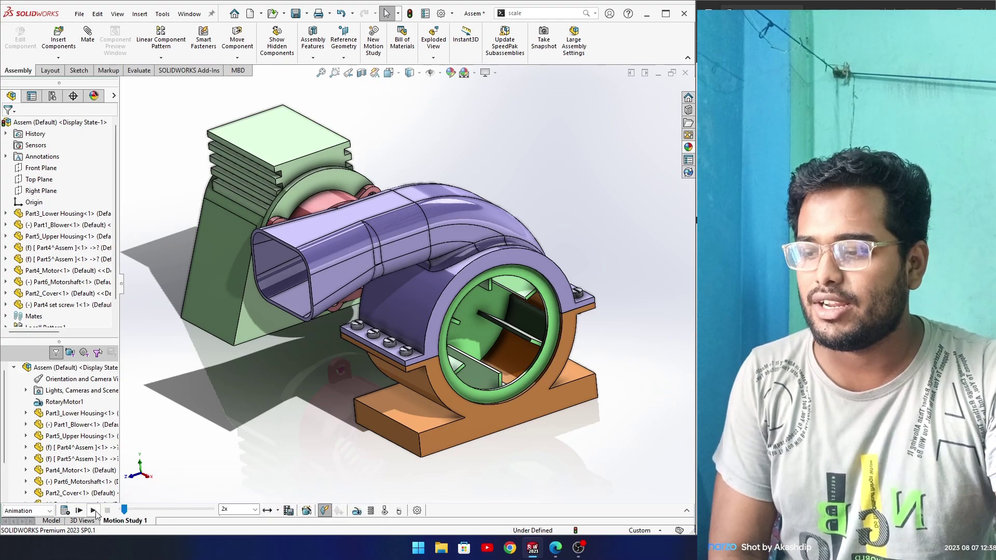
{"action": "left_click", "coordinate": [92, 511]}
{"action": "left_click", "coordinate": [687, 512]}
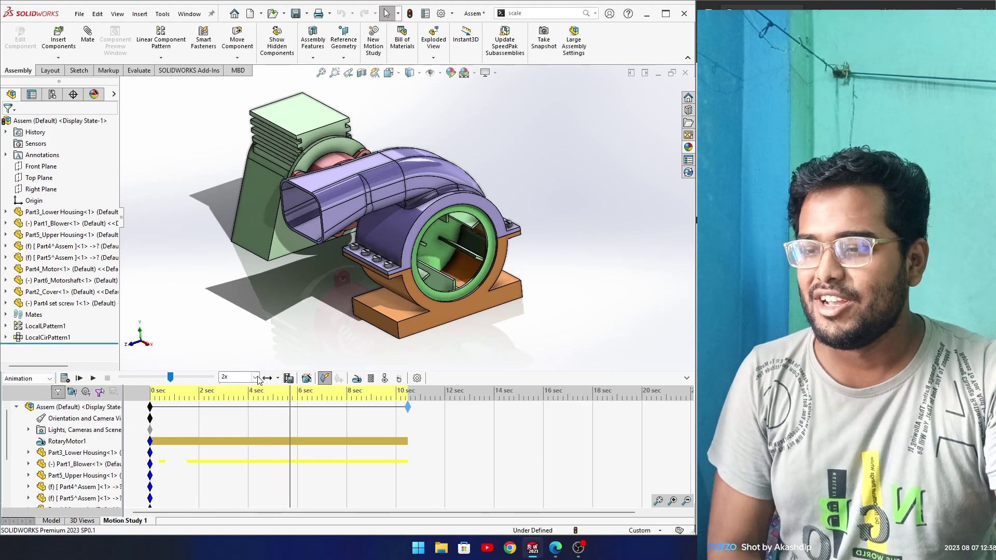
Set the motion study's playback mode to Loop, play the animation, and collapse the timeline
{"action": "left_click", "coordinate": [278, 380]}
{"action": "left_click", "coordinate": [280, 405]}
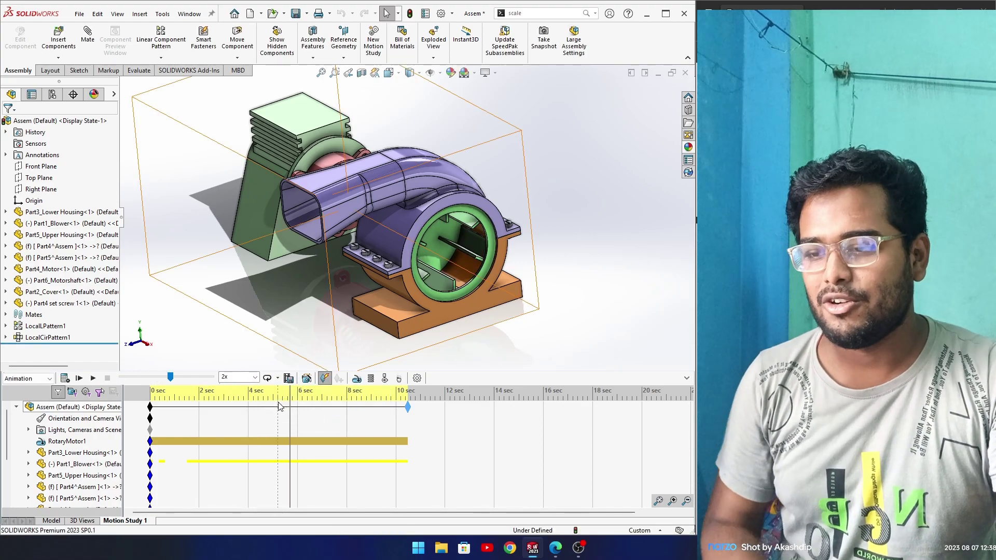
{"action": "left_click", "coordinate": [93, 378]}
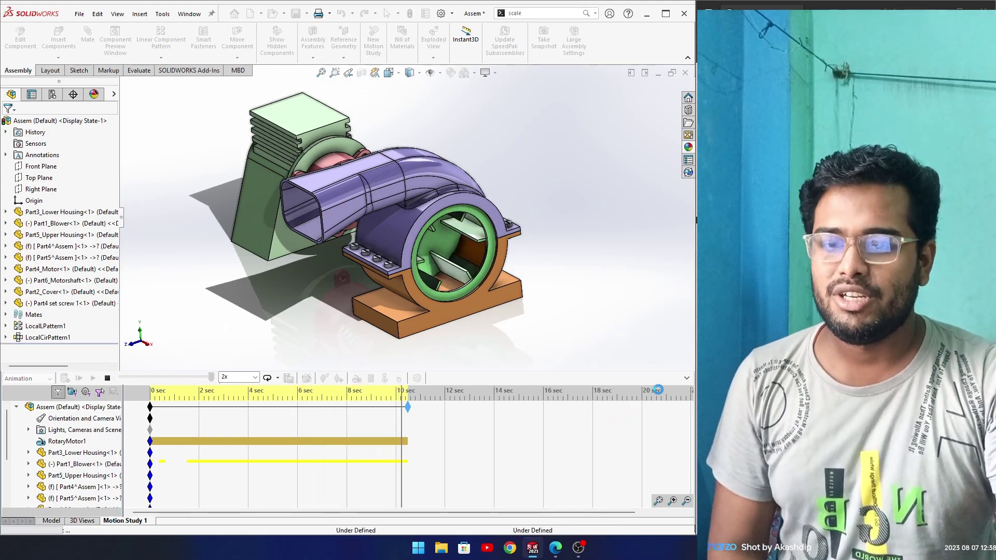
{"action": "left_click", "coordinate": [687, 377]}
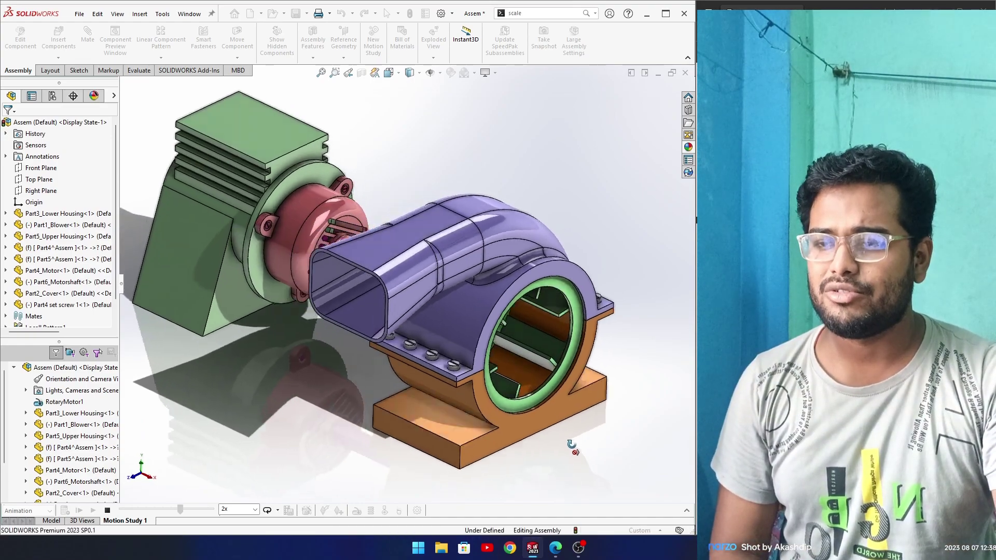
Watch the looping animation from the isometric and other viewing angles, stopping and replaying it to examine the blower wheel's rotation
{"action": "key", "text": "space"}
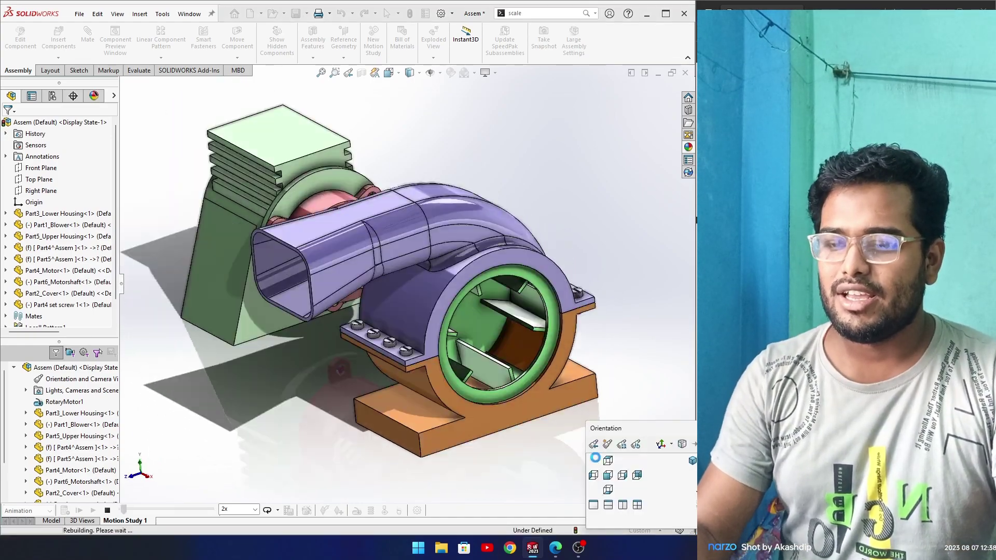
{"action": "left_click", "coordinate": [687, 461]}
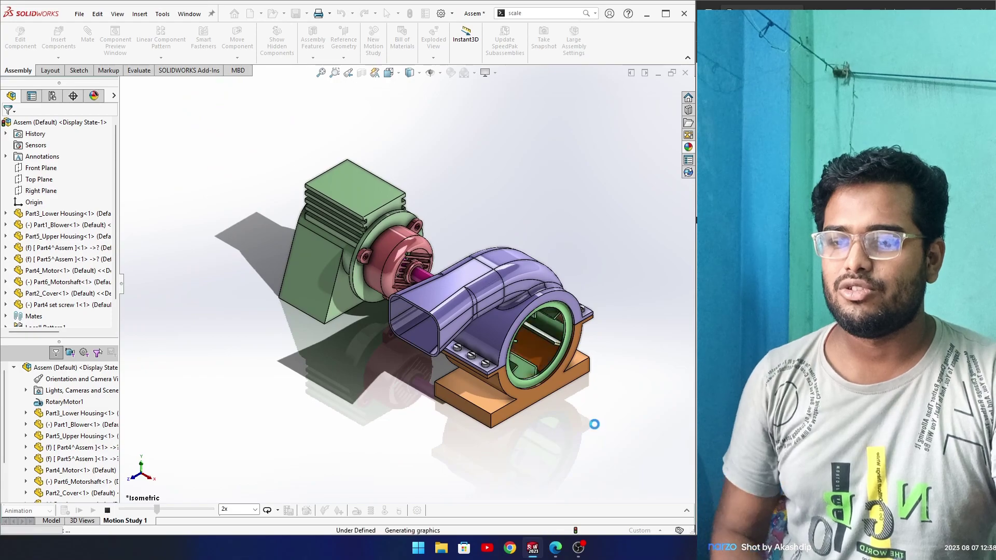
{"action": "middle_click_drag", "start_coordinate": [595, 432], "coordinate": [424, 316]}
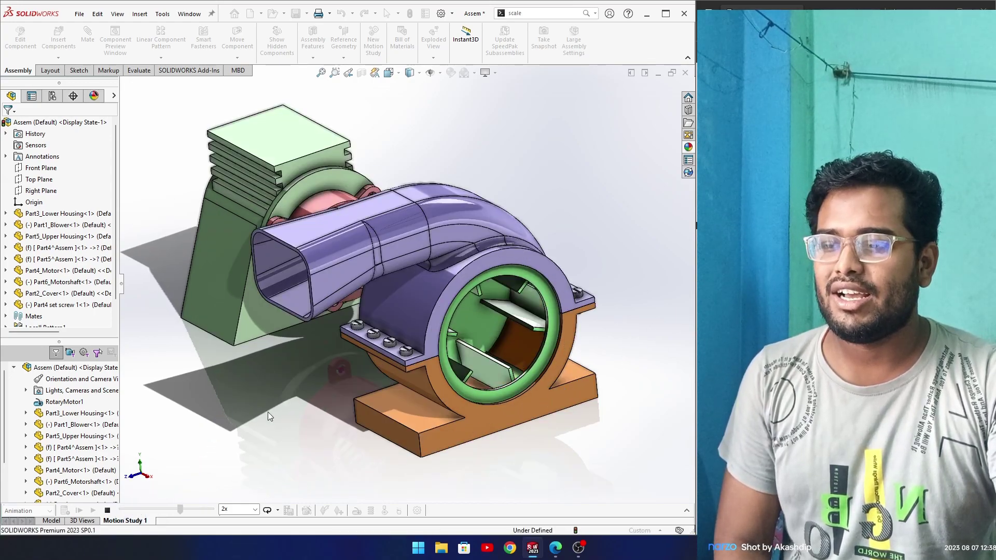
{"action": "key", "text": "space"}
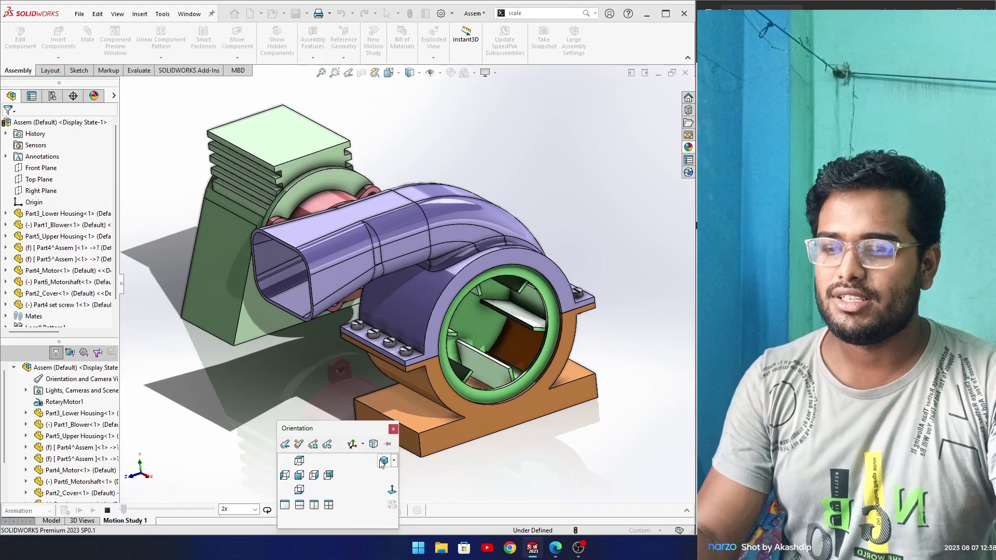
{"action": "left_click", "coordinate": [197, 416]}
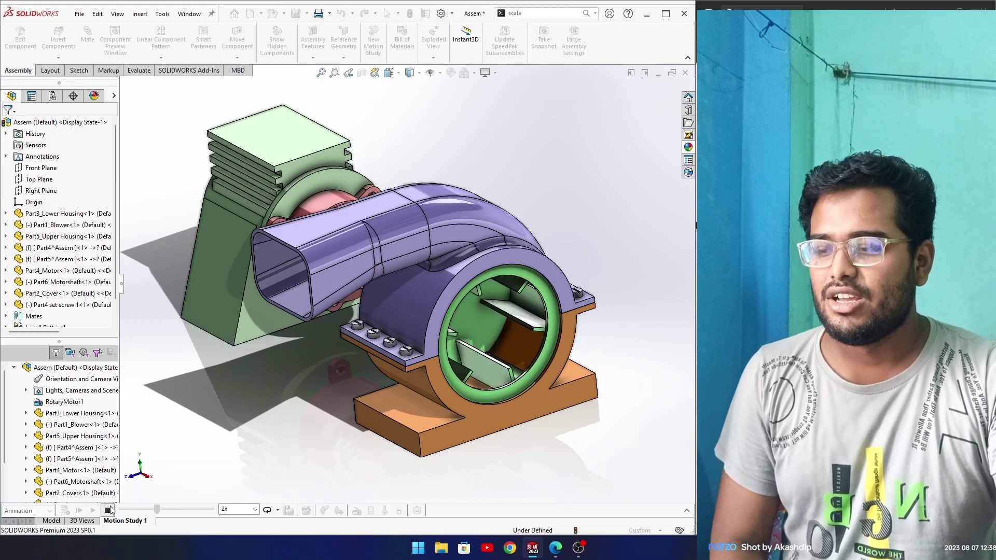
{"action": "left_click", "coordinate": [109, 511]}
{"action": "middle_click_drag", "start_coordinate": [229, 422], "coordinate": [248, 431]}
{"action": "left_click", "coordinate": [94, 510]}
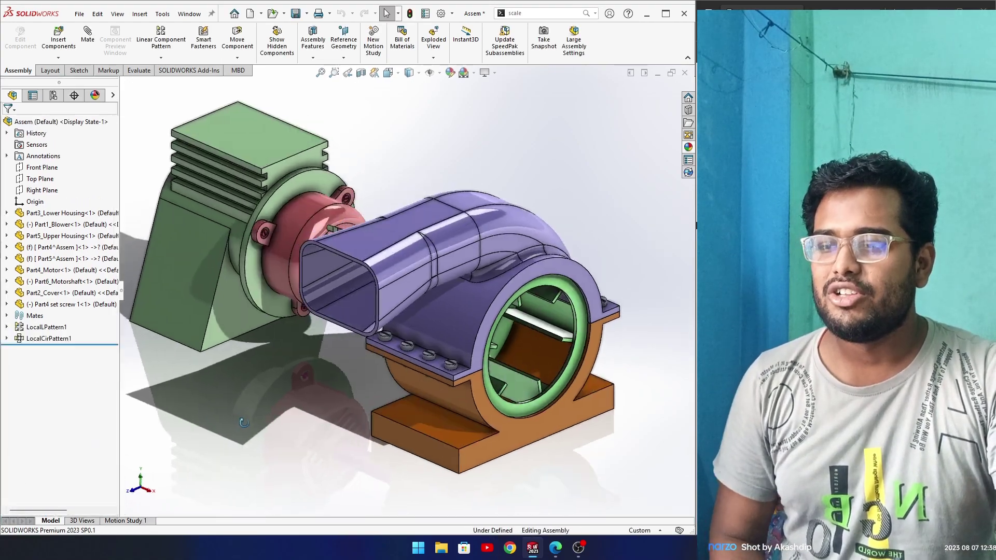
{"action": "mouse_move", "coordinate": [243, 418]}
{"action": "middle_mouse_down"}
{"action": "mouse_move", "coordinate": [272, 429]}
{"action": "mouse_move", "coordinate": [240, 427]}
{"action": "mouse_move", "coordinate": [249, 428]}
{"action": "middle_mouse_up"}
{"action": "scroll", "coordinate": [260, 428], "scroll_direction": "up", "scroll_amount": 2}
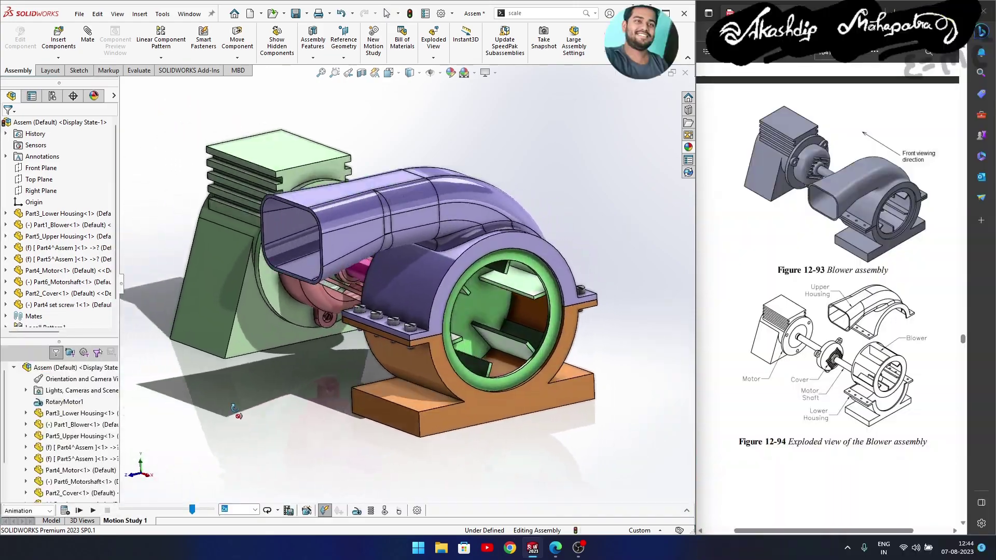
{"action": "middle_click_drag", "start_coordinate": [235, 410], "coordinate": [263, 415]}
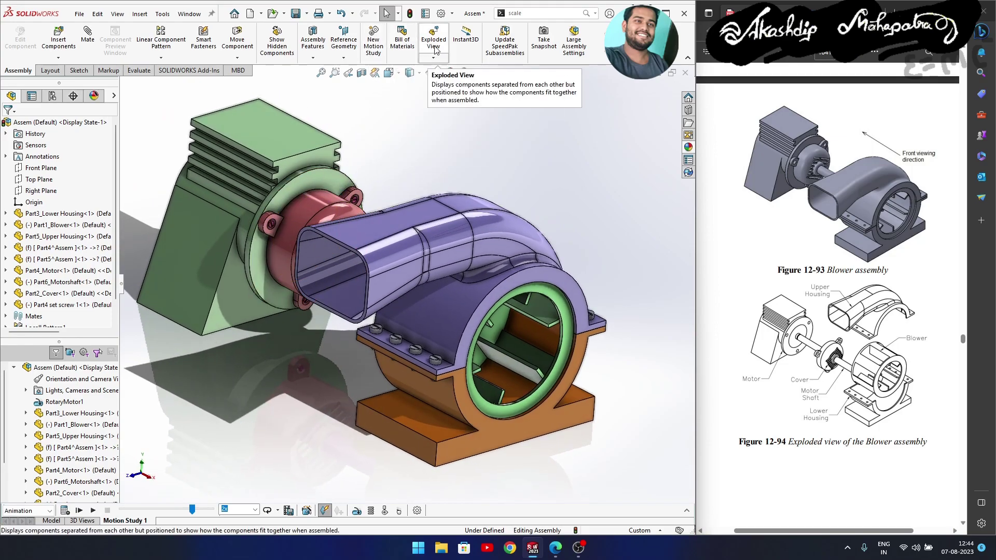
Start an exploded view and add a step moving the upper housing straight up off the lower housing
{"action": "left_click", "coordinate": [434, 46]}
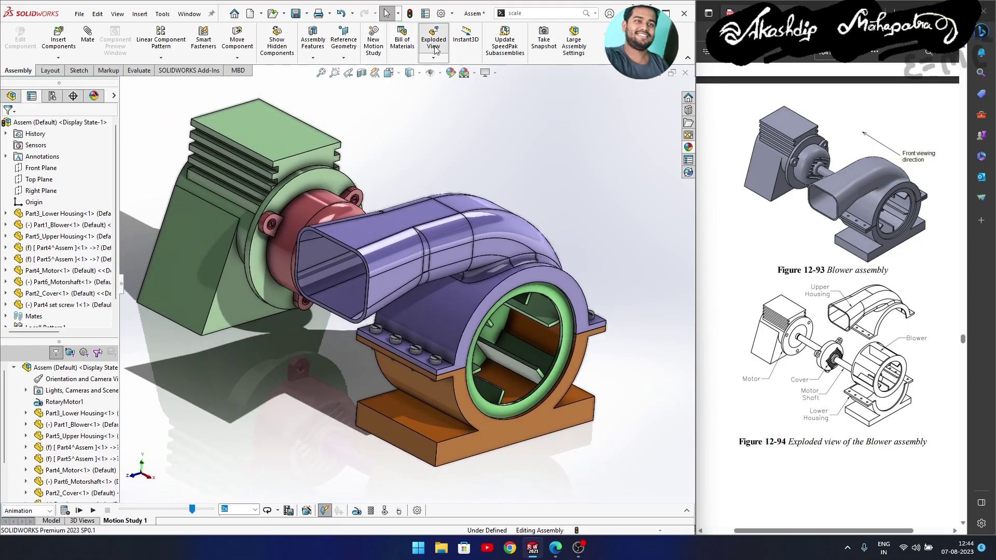
{"action": "left_click", "coordinate": [451, 323]}
{"action": "left_click_drag", "start_coordinate": [457, 236], "coordinate": [462, 151]}
{"action": "left_click", "coordinate": [51, 368]}
Add an explode step pulling the blower wheel about 14.46 in along X, out of the lower housing
{"action": "left_click", "coordinate": [430, 330]}
{"action": "left_click_drag", "start_coordinate": [503, 345], "coordinate": [648, 421]}
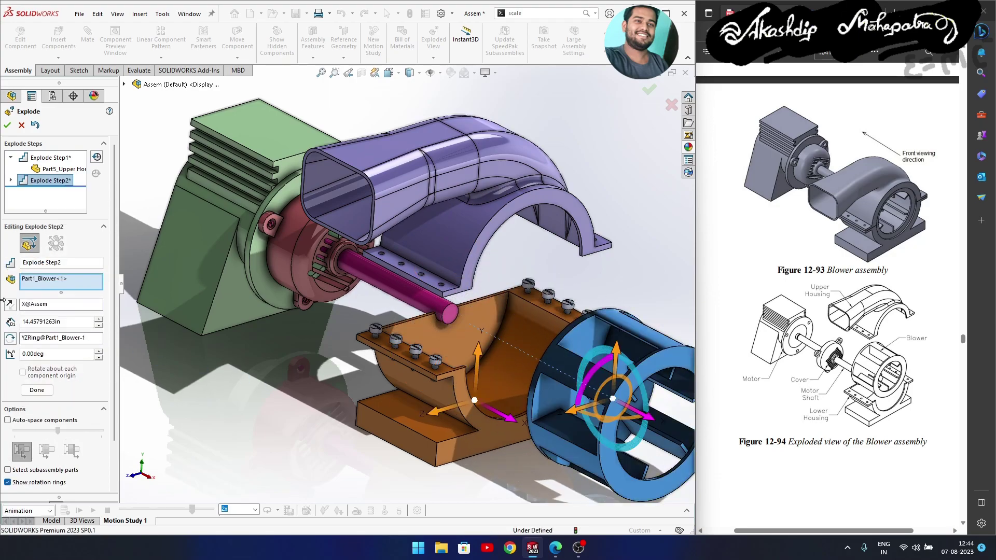
{"action": "left_click", "coordinate": [46, 394]}
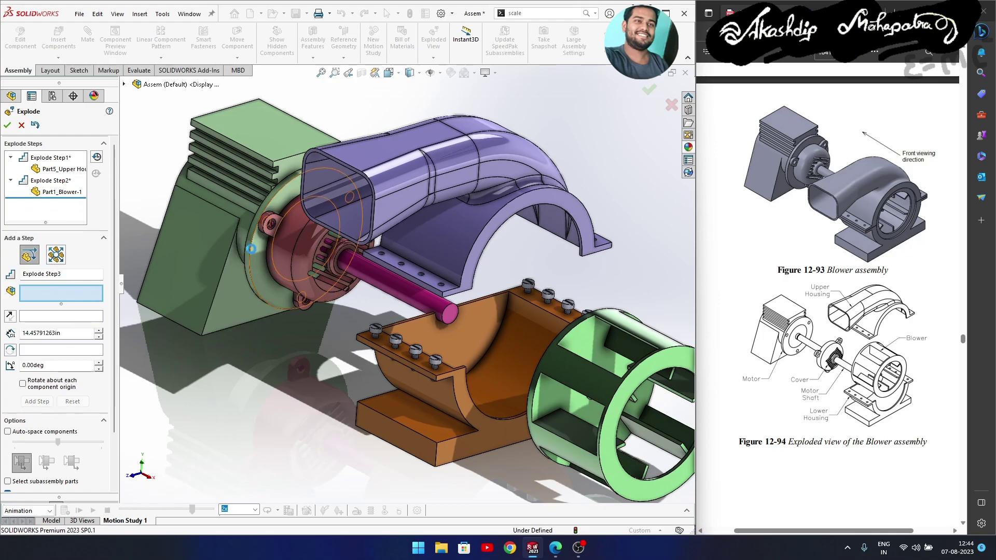
Add an explode step moving the motor about 14.23 in along X away from the cover, and finish the exploded view
{"action": "left_click", "coordinate": [245, 278]}
{"action": "scroll", "coordinate": [254, 261], "scroll_direction": "up", "scroll_amount": 4}
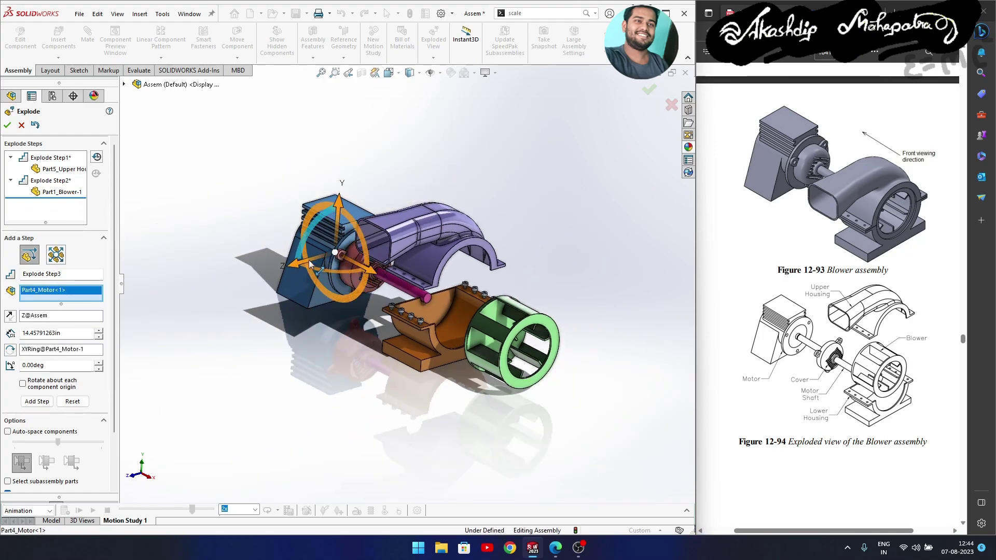
{"action": "left_click_drag", "start_coordinate": [371, 275], "coordinate": [302, 240]}
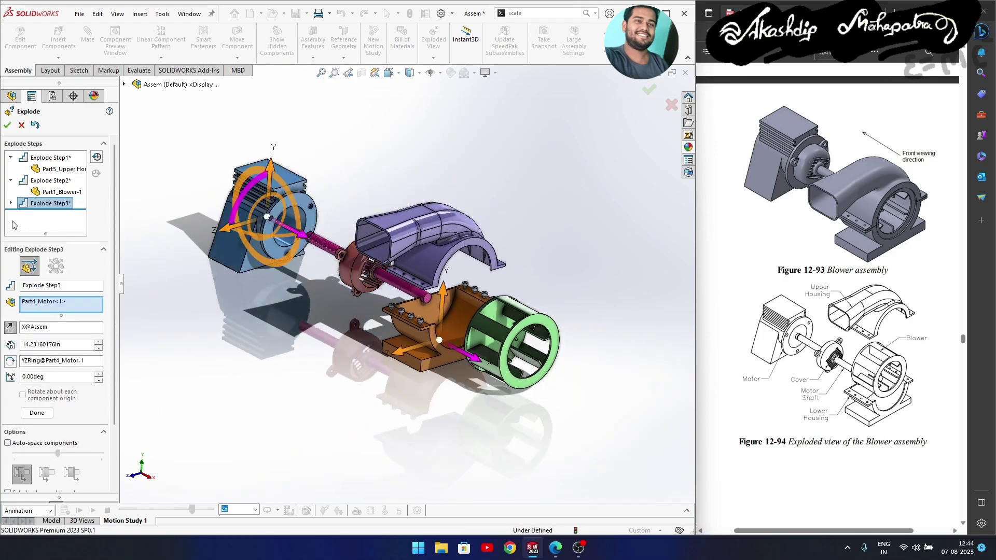
{"action": "left_click", "coordinate": [37, 414]}
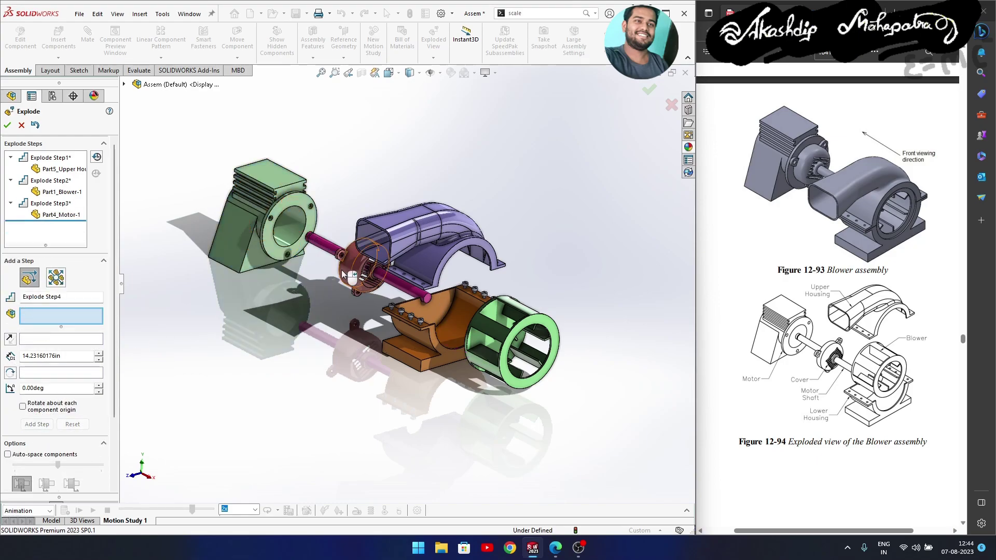
{"action": "middle_click_drag", "start_coordinate": [313, 363], "coordinate": [157, 220]}
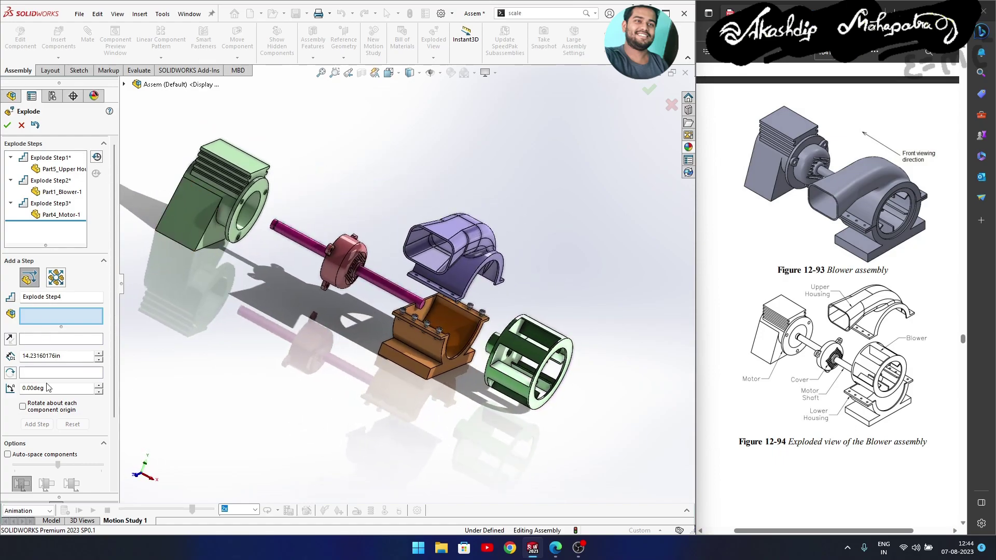
{"action": "left_click", "coordinate": [7, 127]}
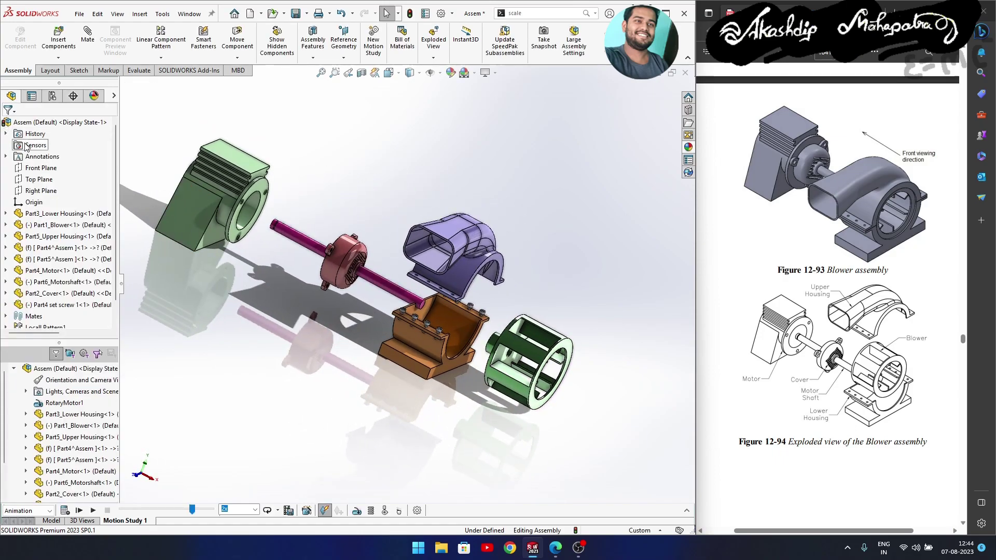
Collapse the exploded blower assembly with the animated collapse, replay and pause that animation, and close its controller
{"action": "right_click", "coordinate": [36, 125]}
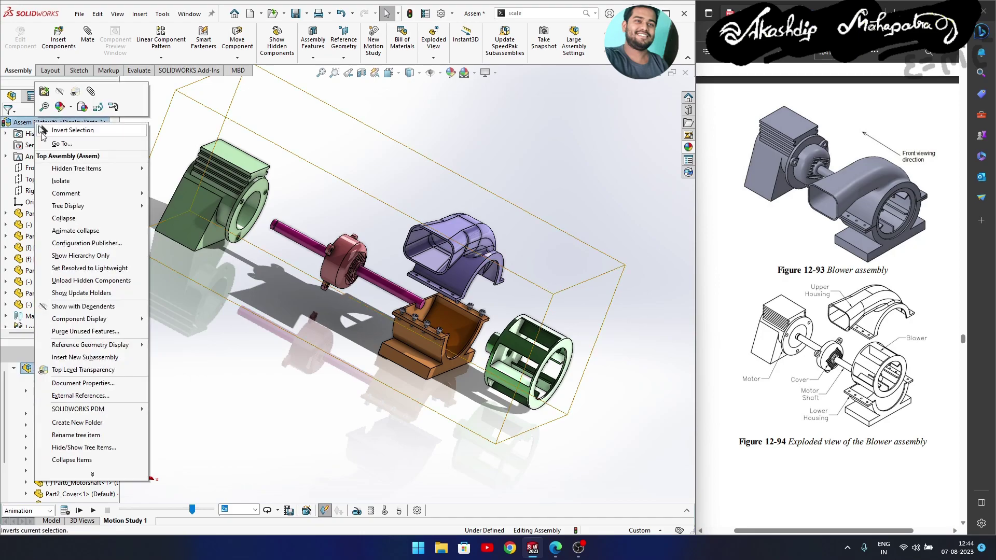
{"action": "left_click", "coordinate": [72, 231]}
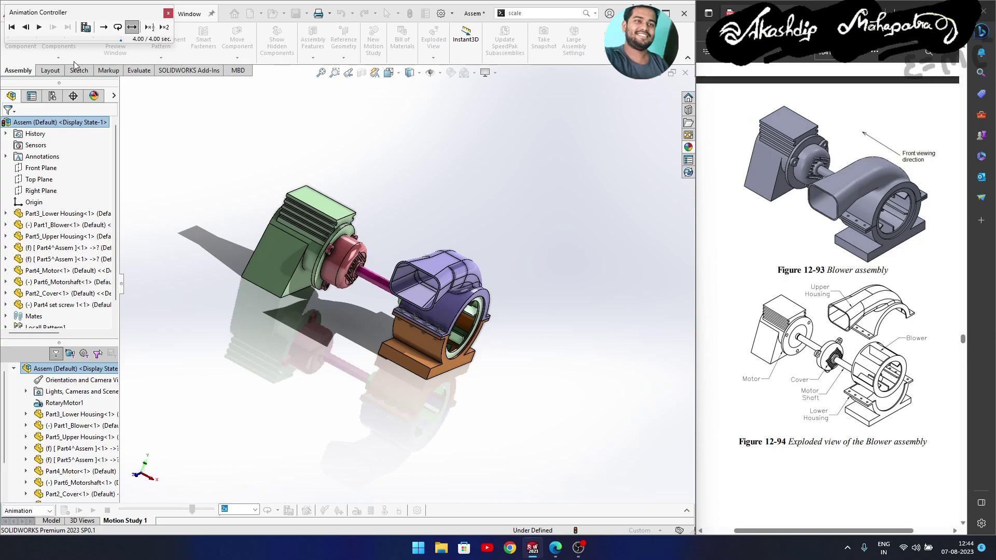
{"action": "left_click", "coordinate": [41, 28]}
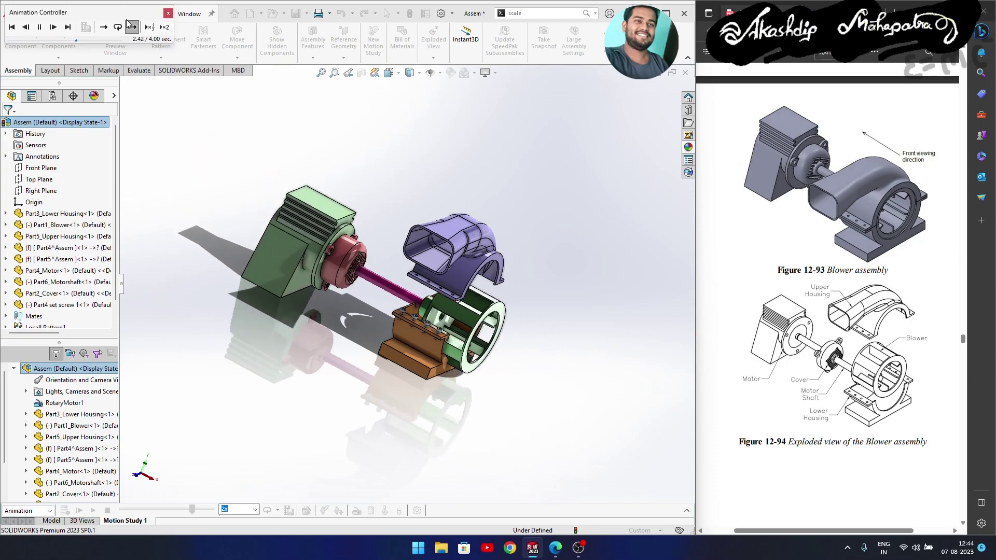
{"action": "left_click", "coordinate": [43, 27]}
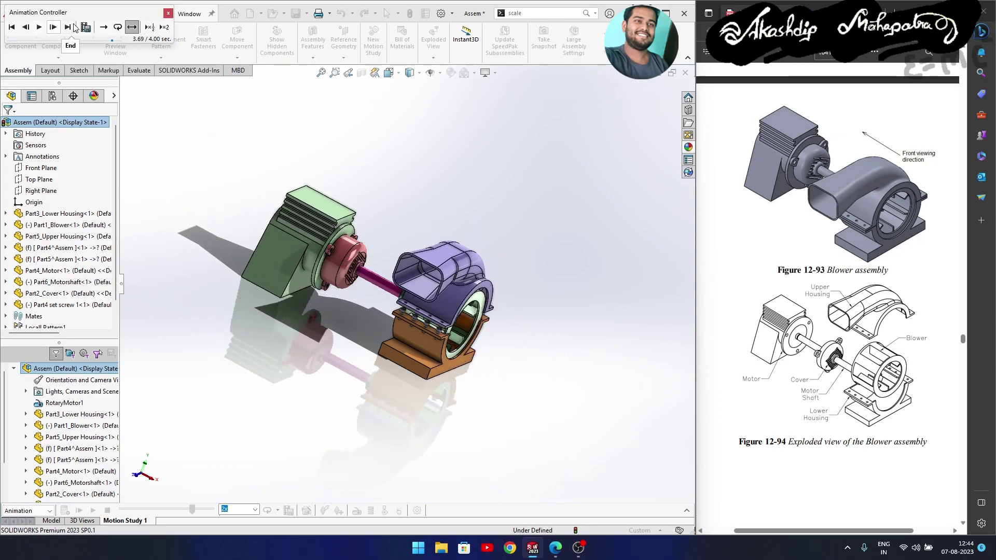
{"action": "left_click", "coordinate": [167, 14]}
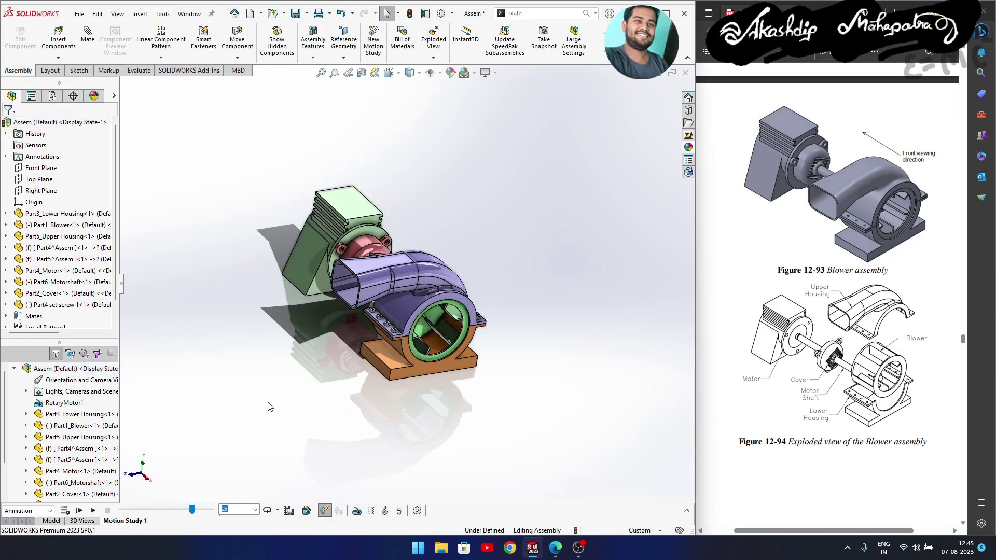
Play the motion study again and watch the blower wheel turn inside the housing up close
{"action": "scroll", "coordinate": [374, 390], "scroll_direction": "down", "scroll_amount": 5}
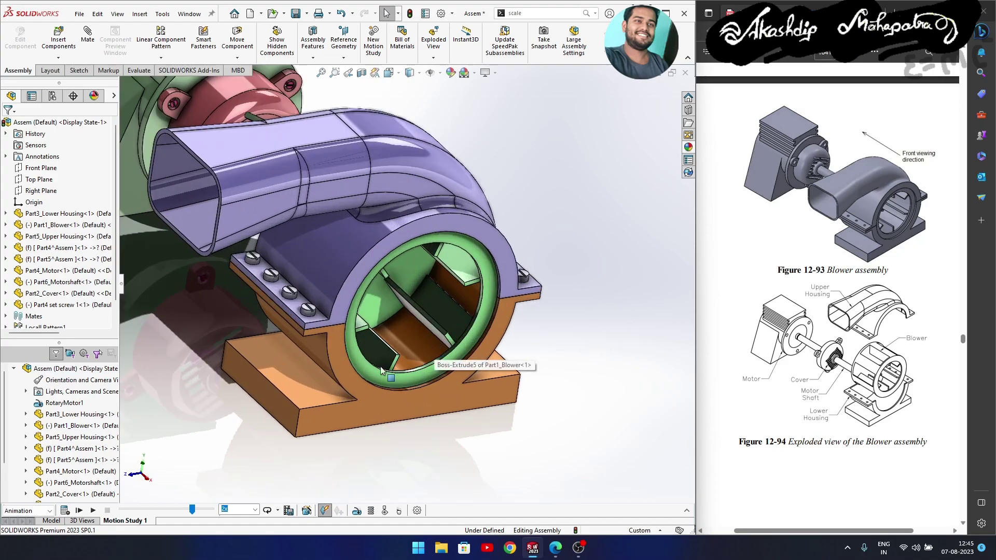
{"action": "left_click", "coordinate": [93, 511]}
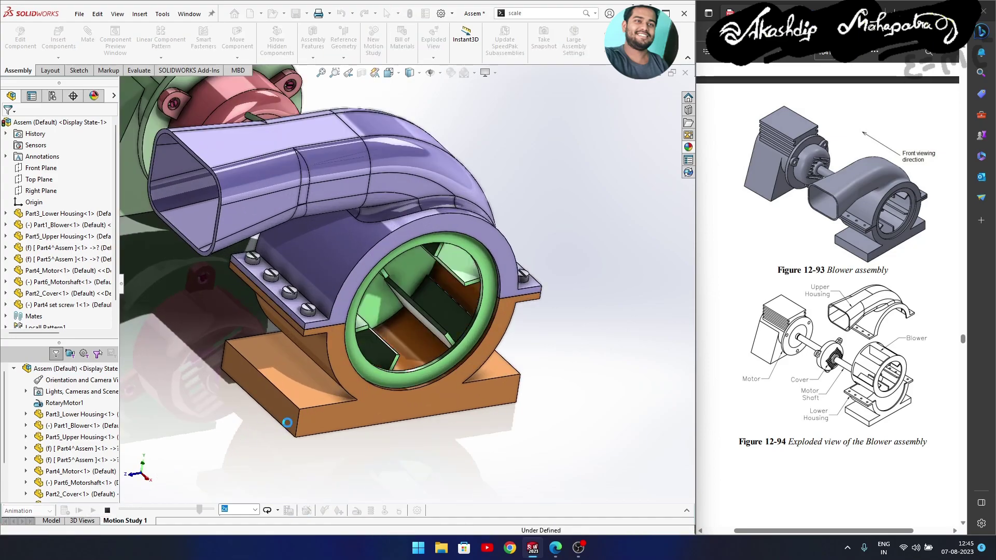